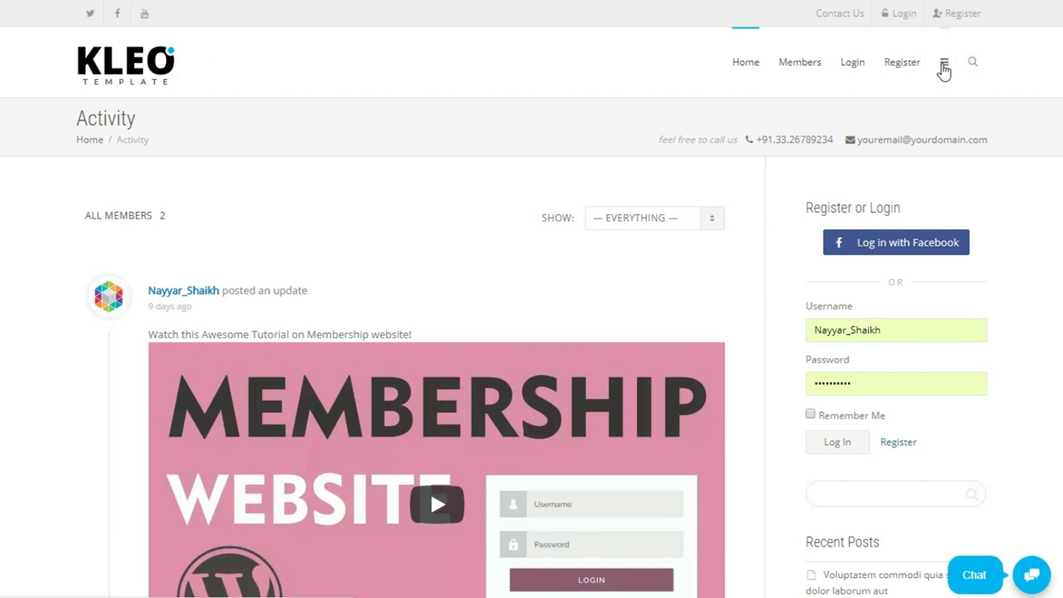
# Open and close the side menu, then search the site for a member by partial username.
pyautogui.click(943, 65)
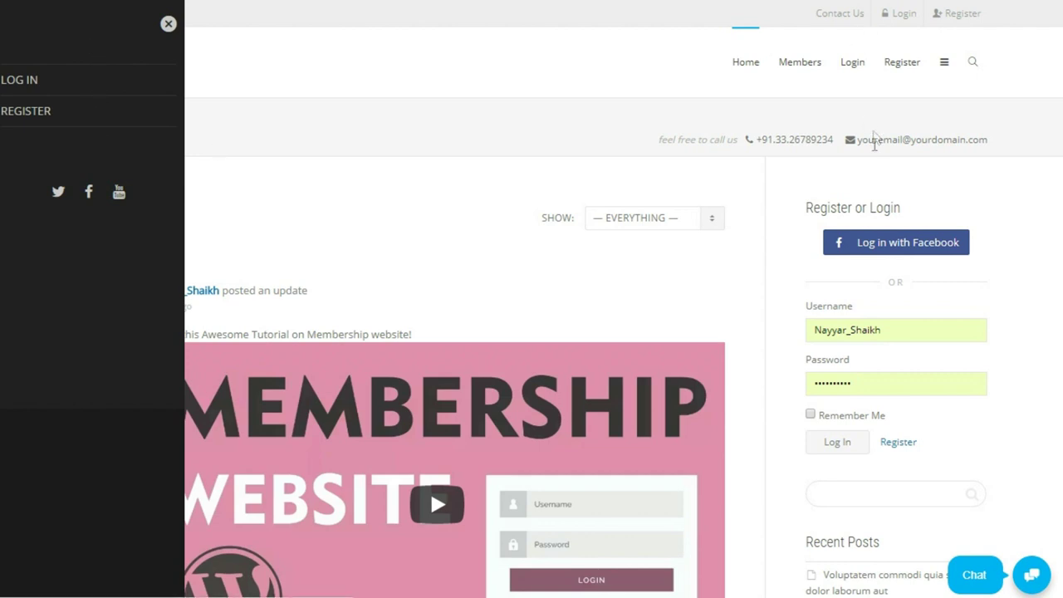
pyautogui.click(167, 28)
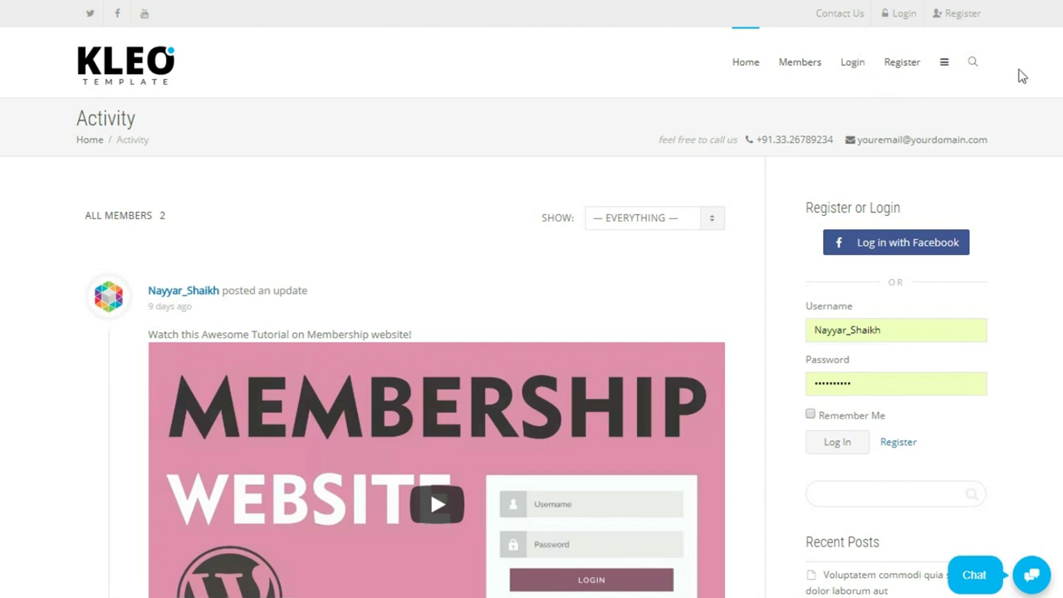
pyautogui.click(972, 65)
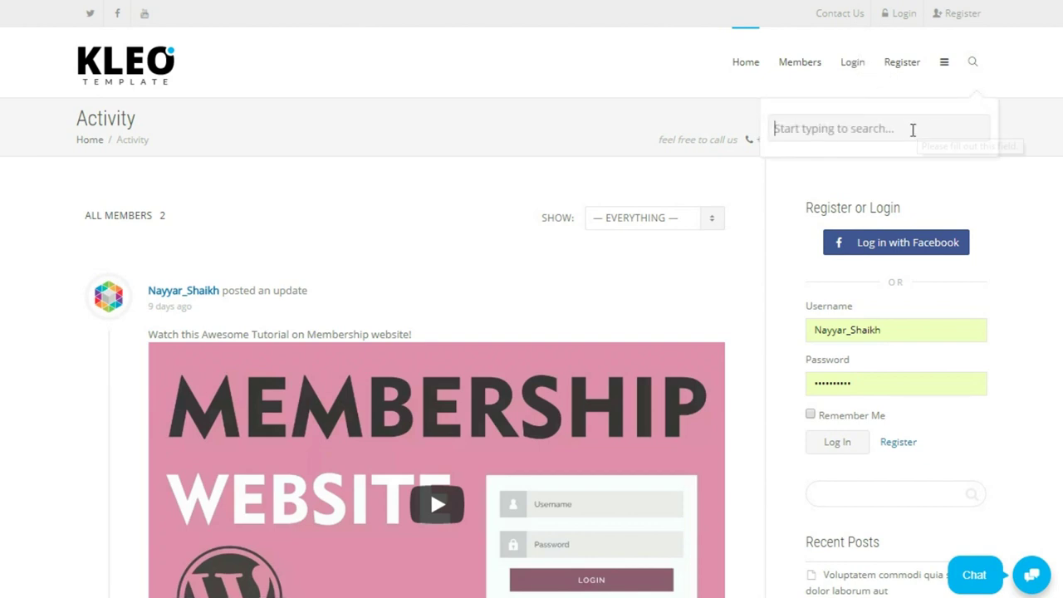
pyautogui.click(961, 129)
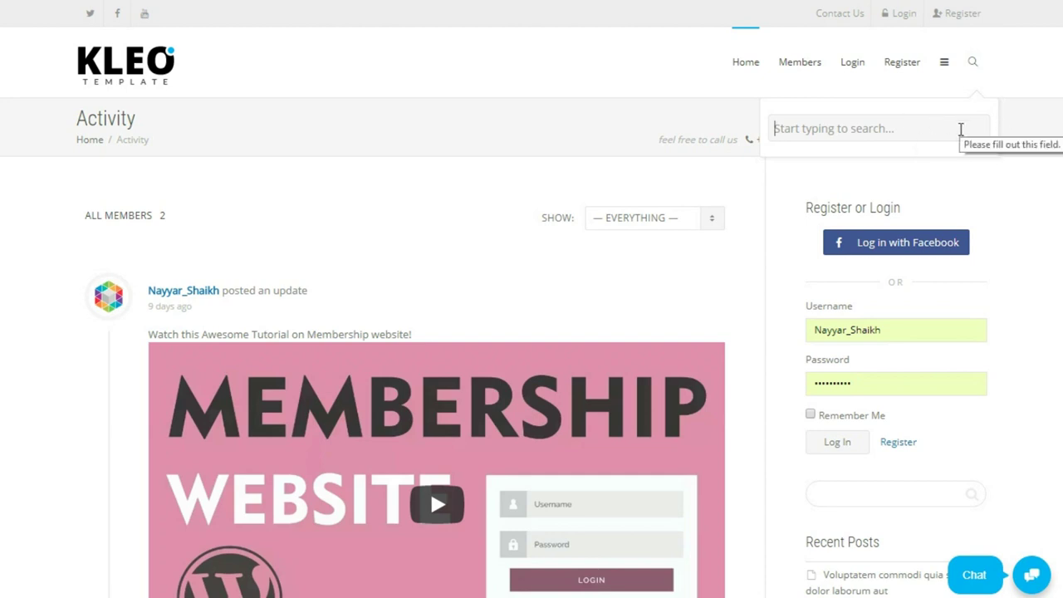
pyautogui.write('nayyar')
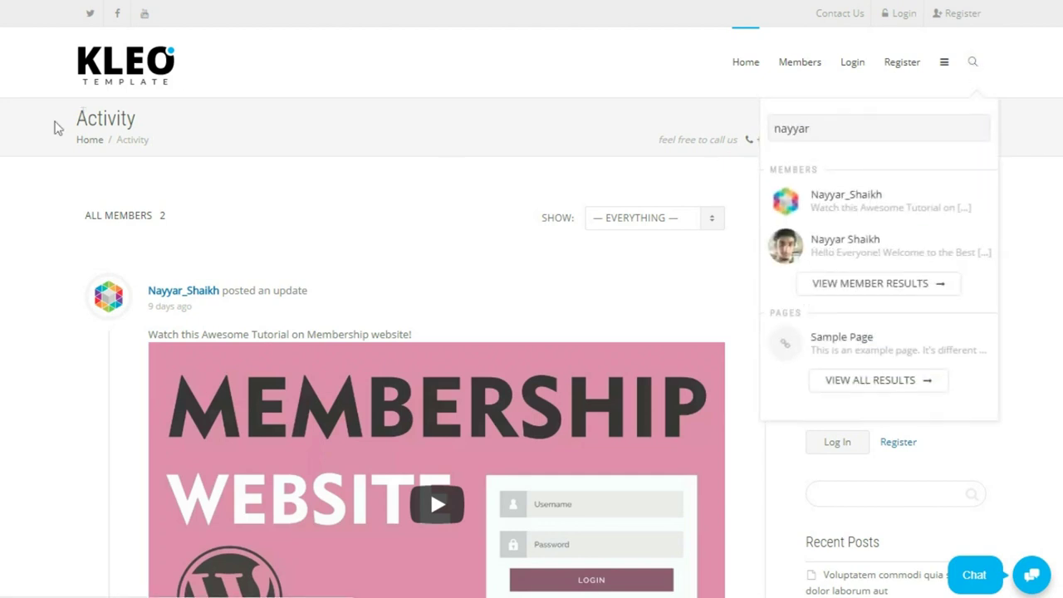
pyautogui.click(530, 125)
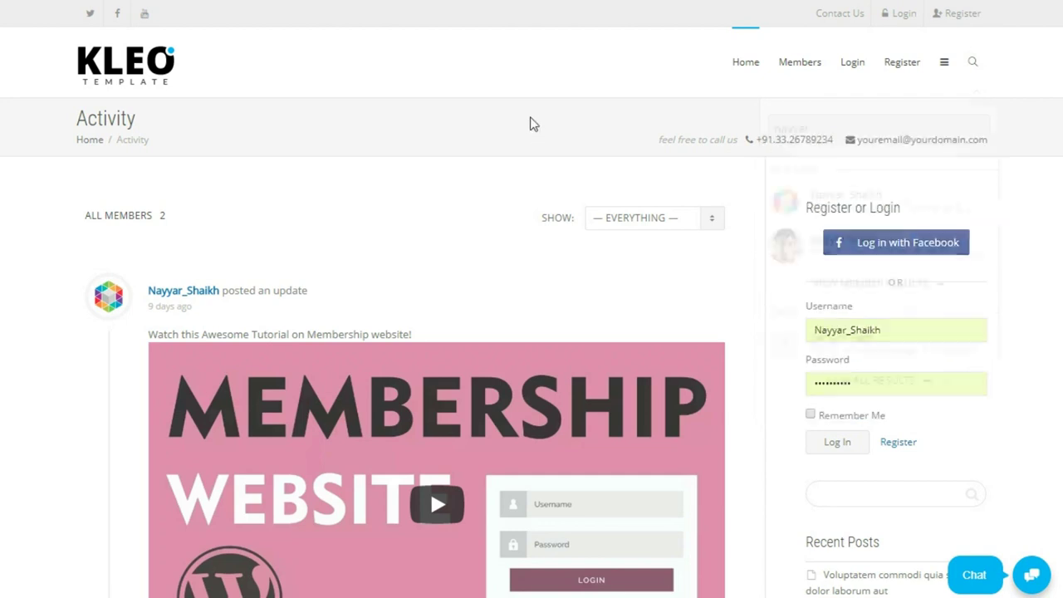
# Select the breadcrumb and contact line text, then scroll through the Activity page.
pyautogui.moveTo(650, 147); pyautogui.dragTo(998, 143)
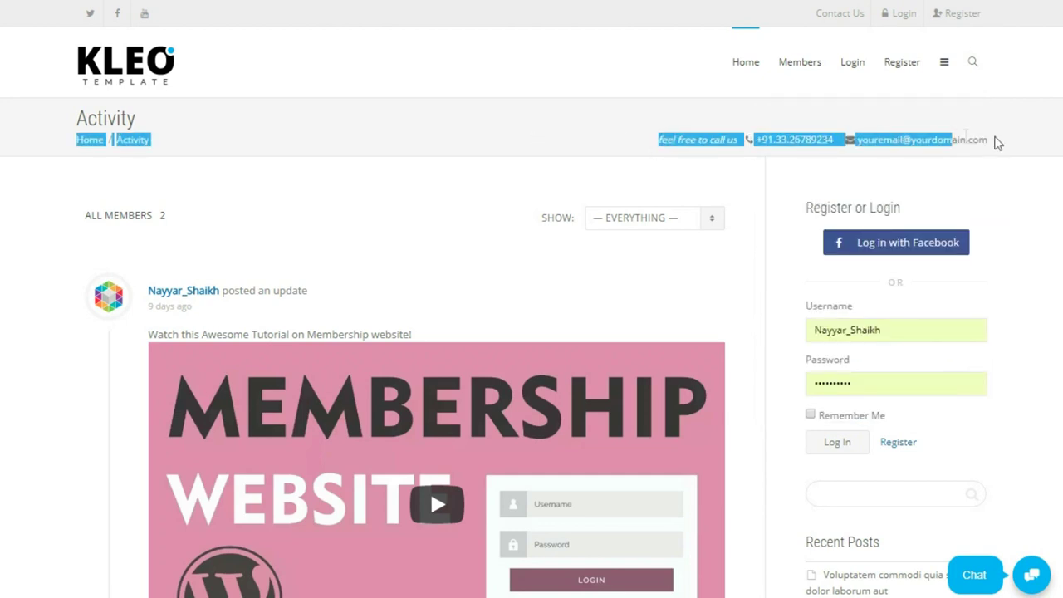
pyautogui.click(837, 138)
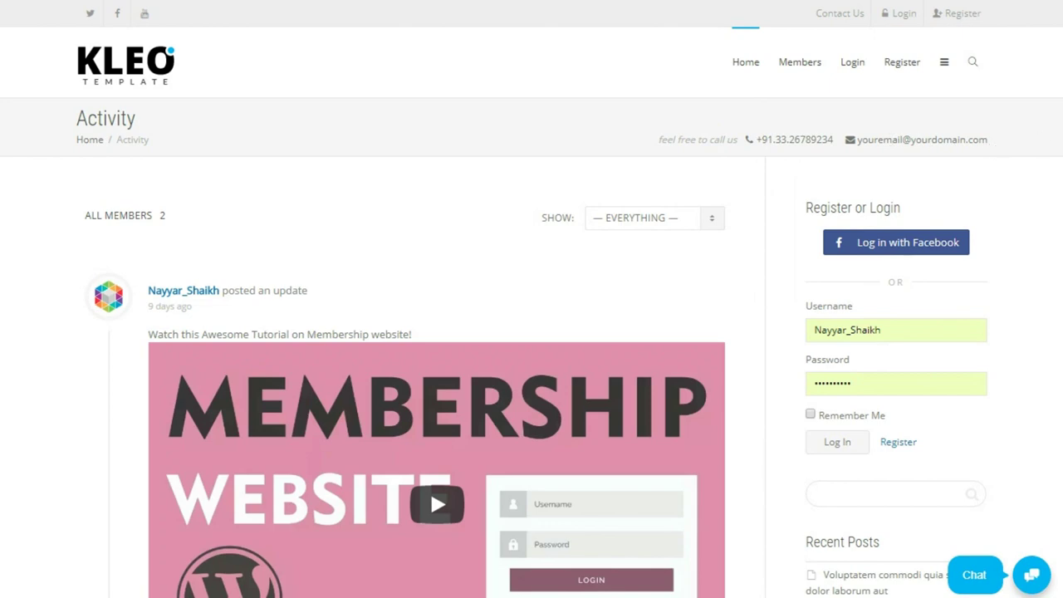
pyautogui.scroll(-1, 532, 299)
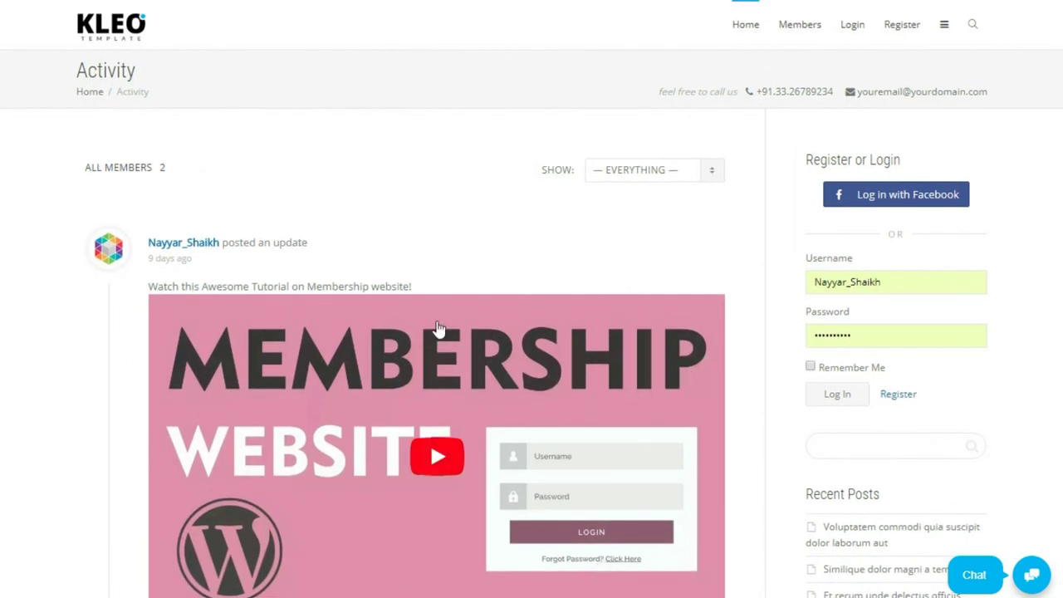
pyautogui.scroll(1, 499, 311)
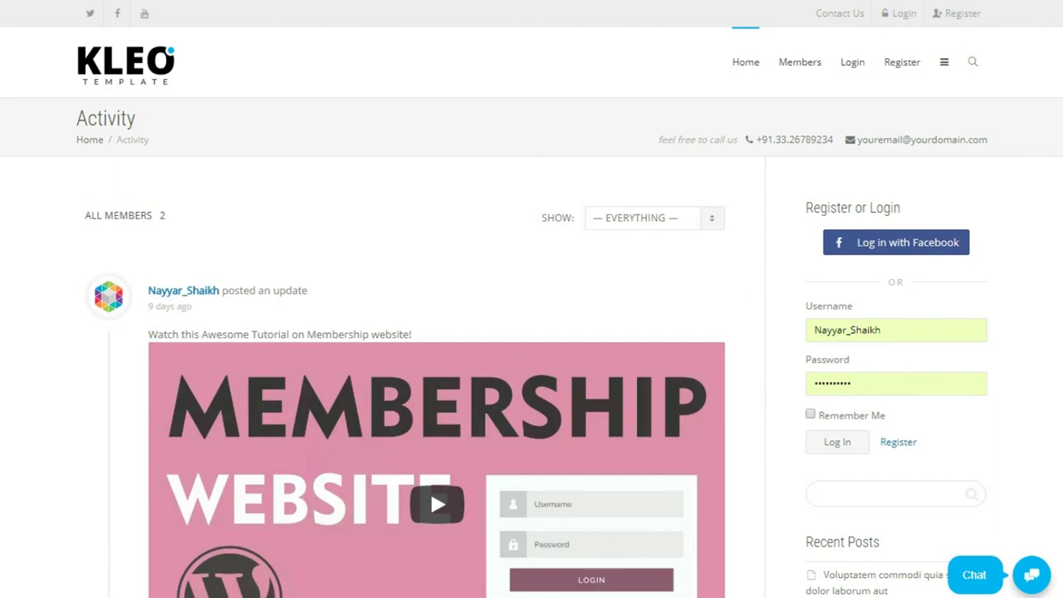
pyautogui.scroll(-5, 532, 332)
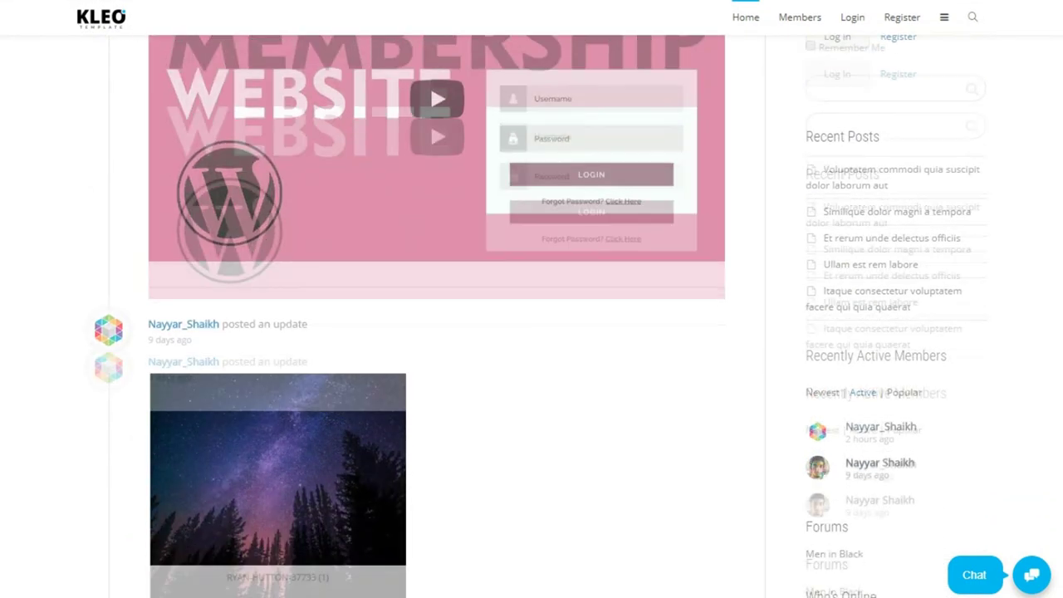
pyautogui.scroll(-5, 532, 332)
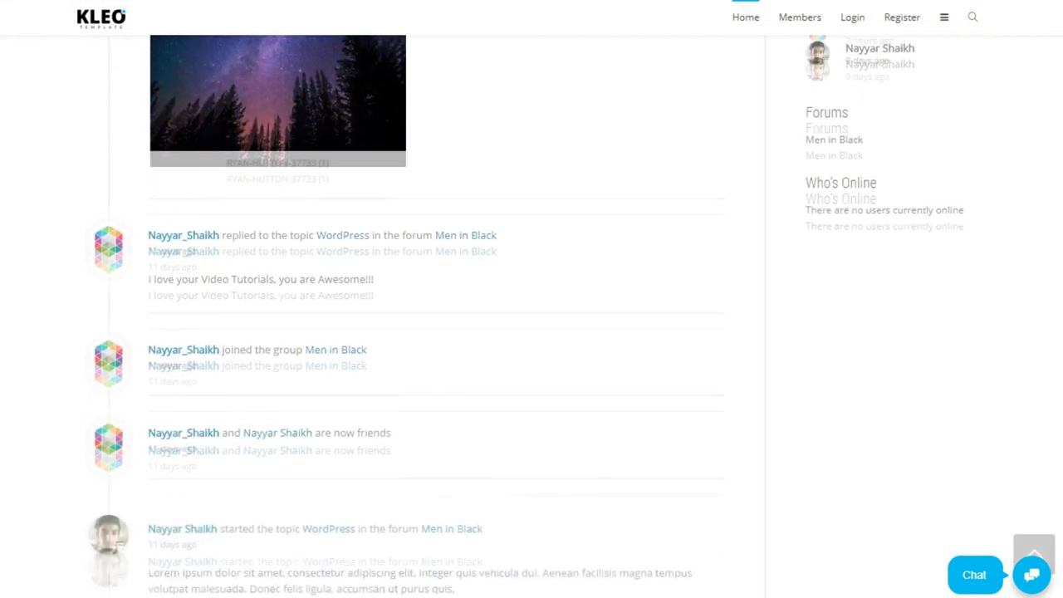
pyautogui.scroll(-5, 1059, 465)
pyautogui.scroll(-2, 1059, 496)
pyautogui.scroll(10, 1059, 506)
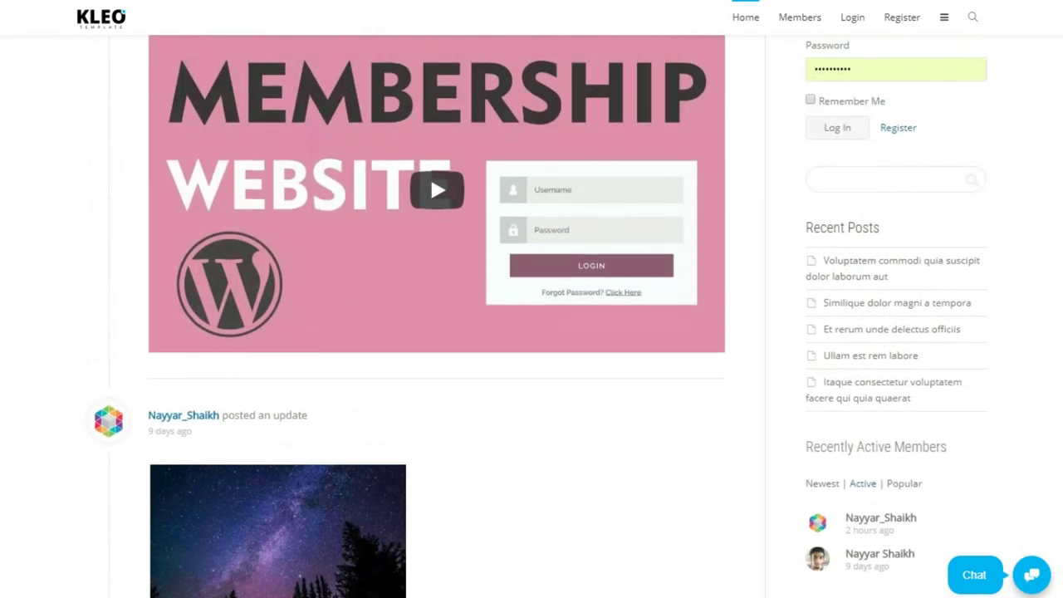
pyautogui.scroll(3, 531, 316)
pyautogui.scroll(1, 531, 315)
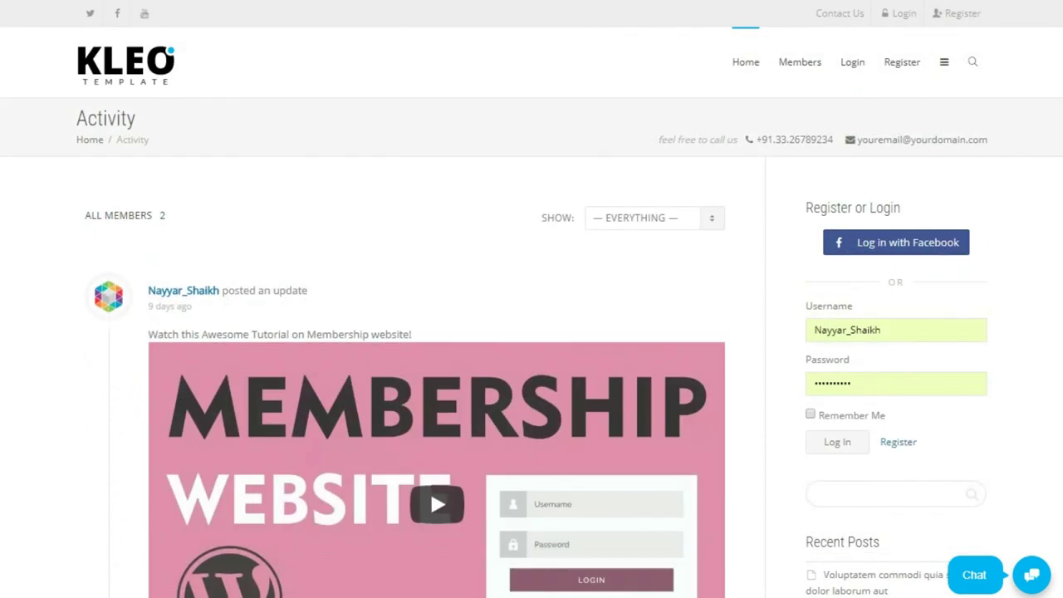
pyautogui.scroll(-2, 377, 307)
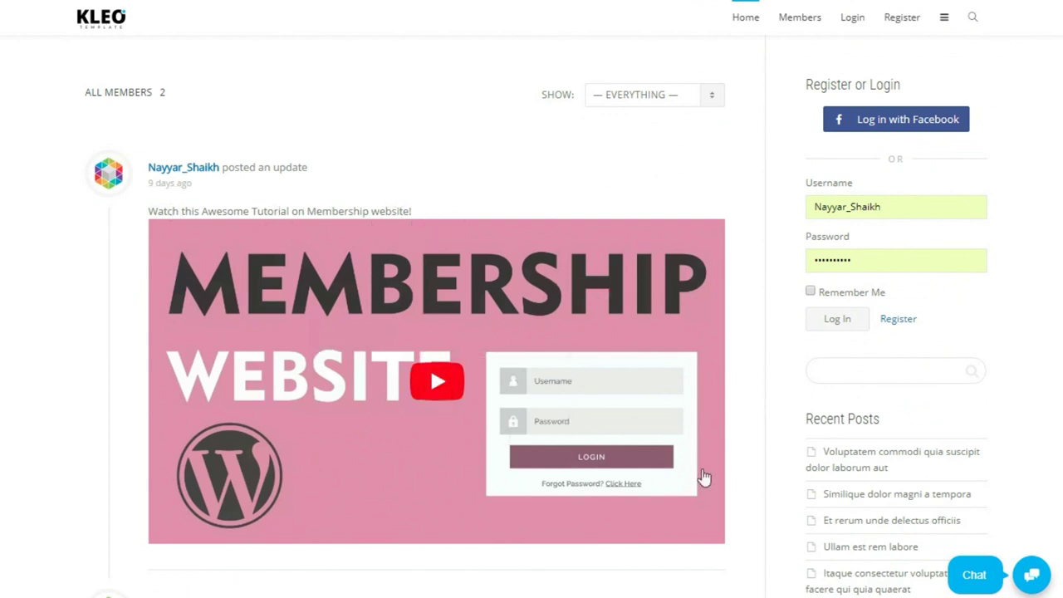
pyautogui.scroll(-1, 378, 349)
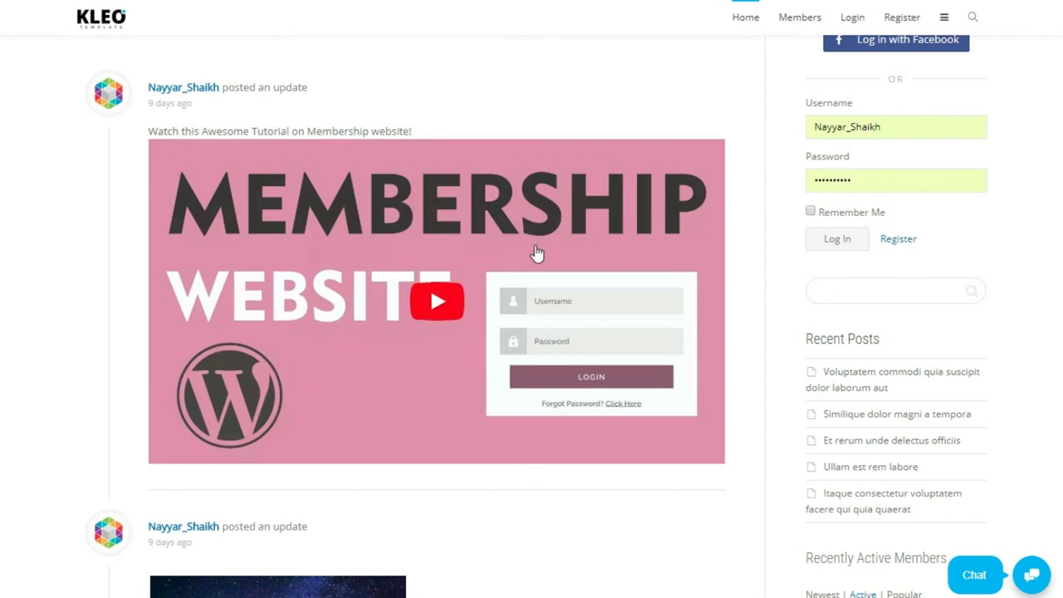
pyautogui.scroll(3, 640, 346)
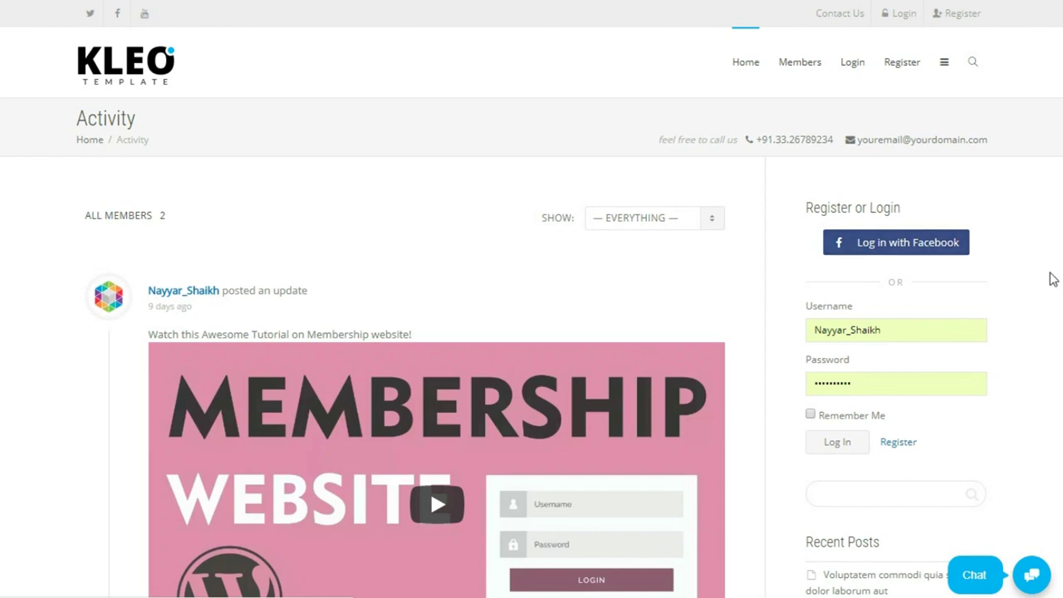
pyautogui.scroll(-2, 1051, 278)
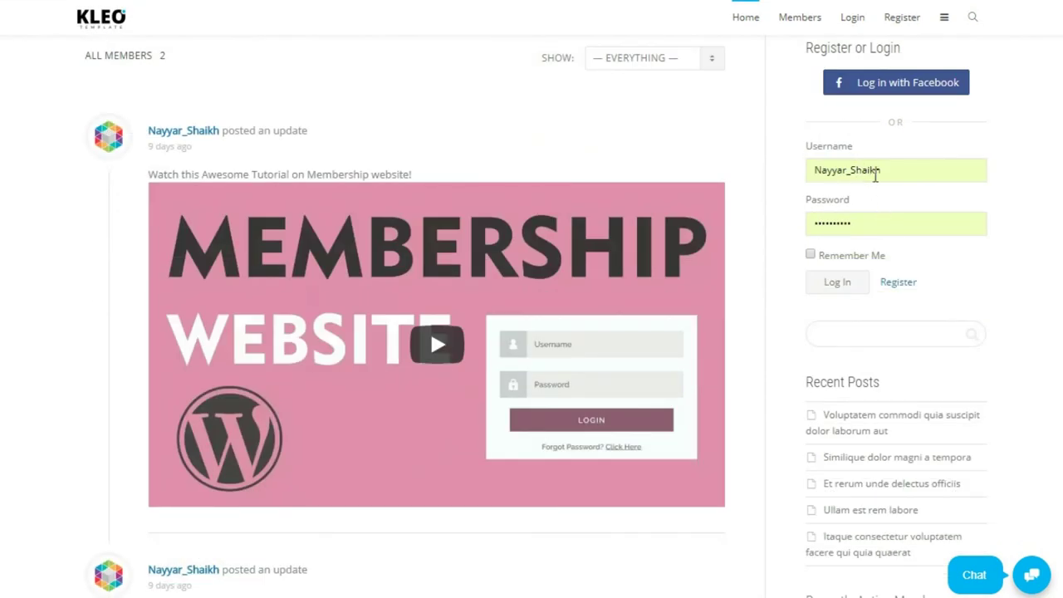
# Sort Recently Active Members by Newest, then by Popular to show friend counts.
pyautogui.click(903, 284)
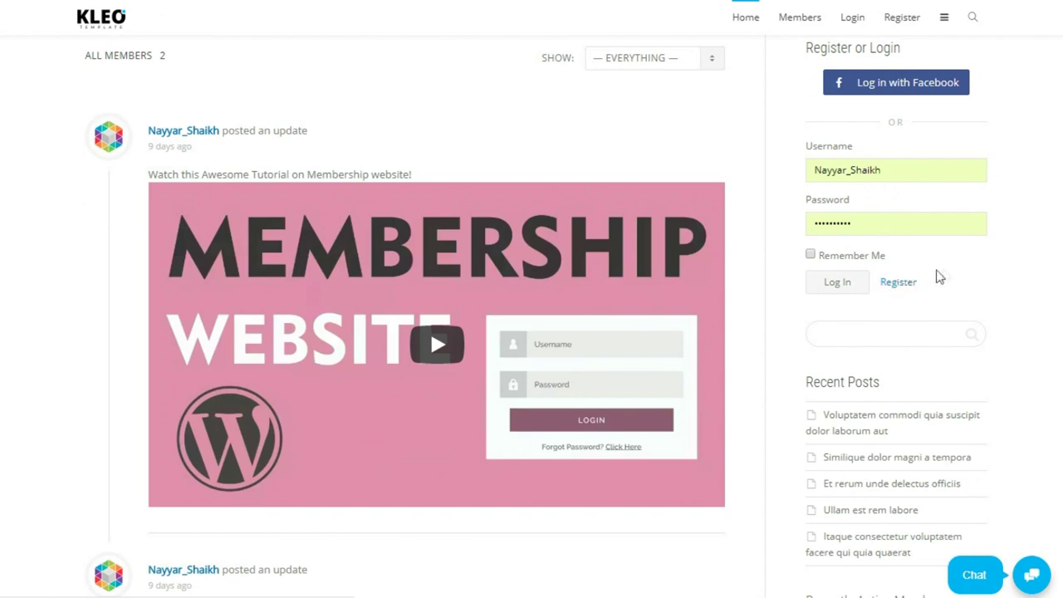
pyautogui.scroll(-3, 930, 272)
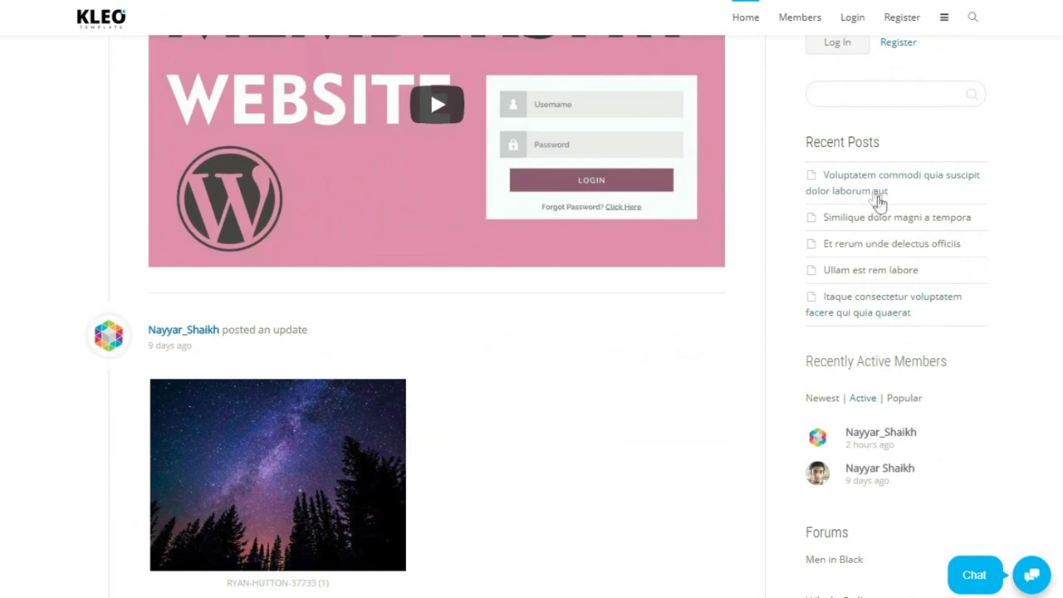
pyautogui.scroll(-3, 975, 230)
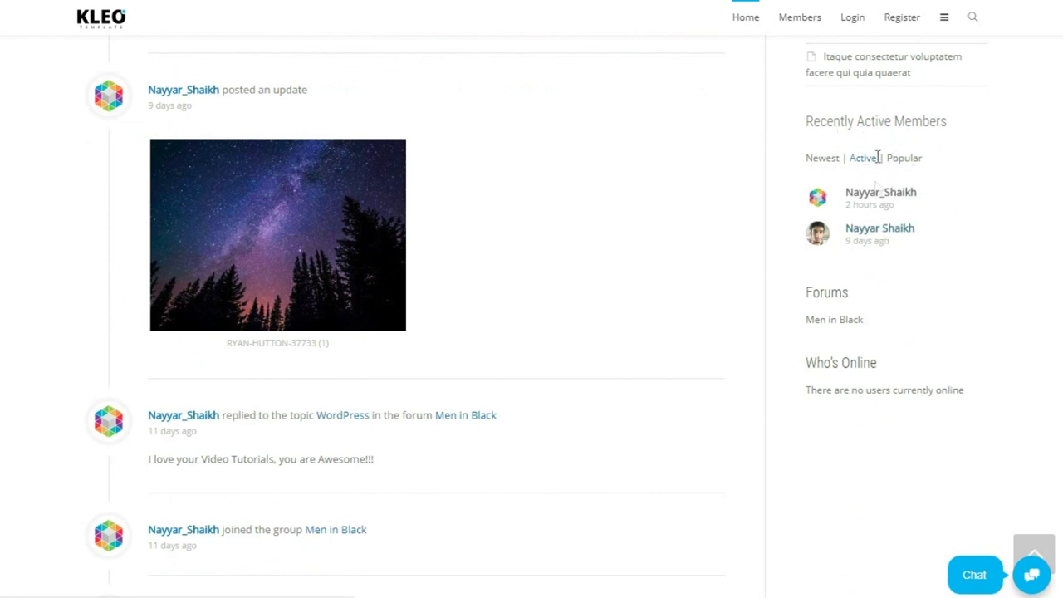
pyautogui.click(830, 162)
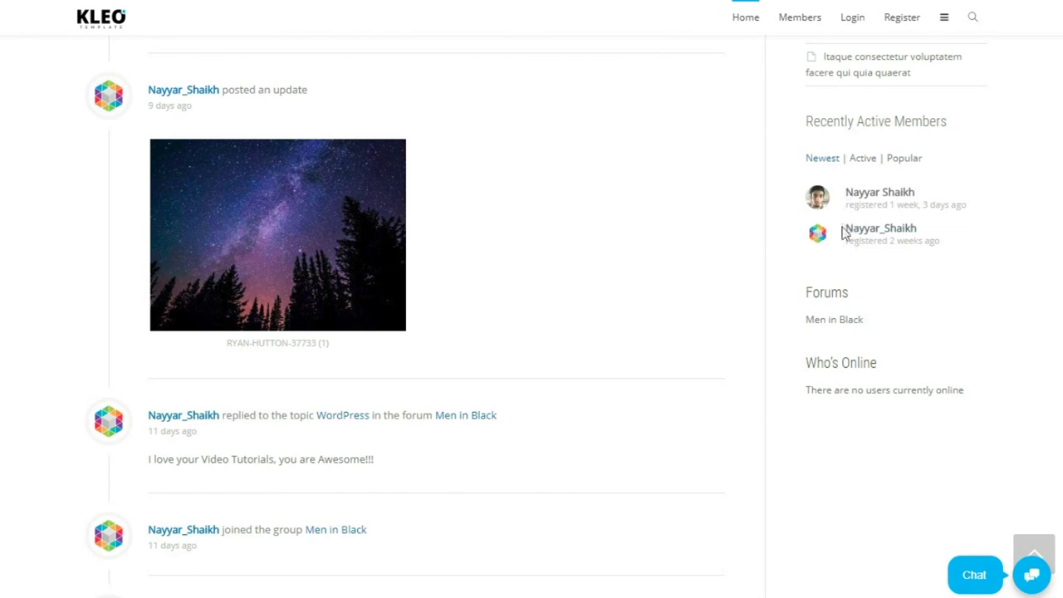
pyautogui.click(910, 160)
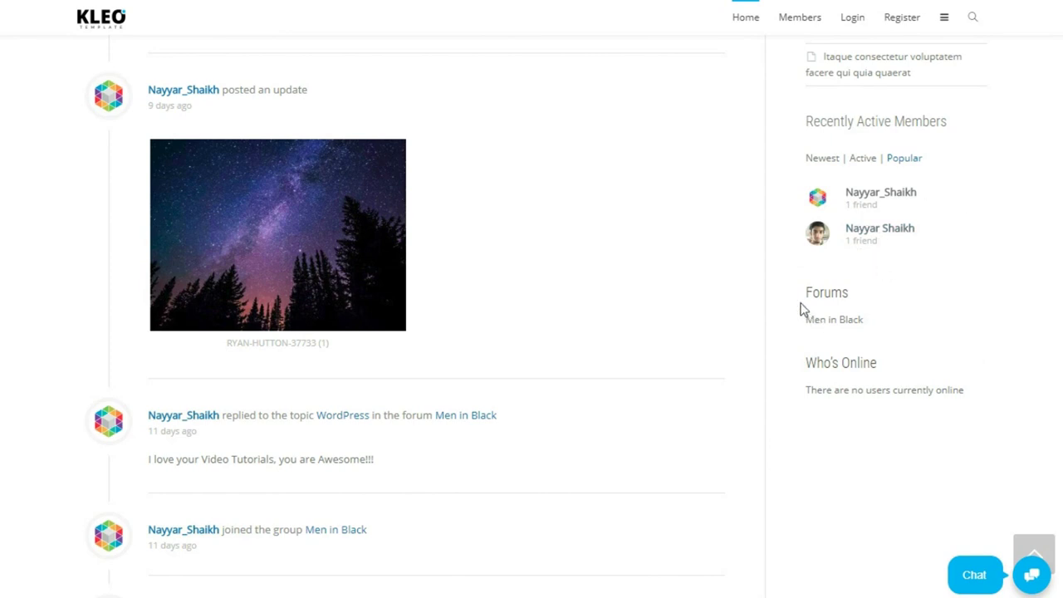
# Select the Who's Online status text, then open the chat panel showing zero active users.
pyautogui.scroll(-1, 973, 280)
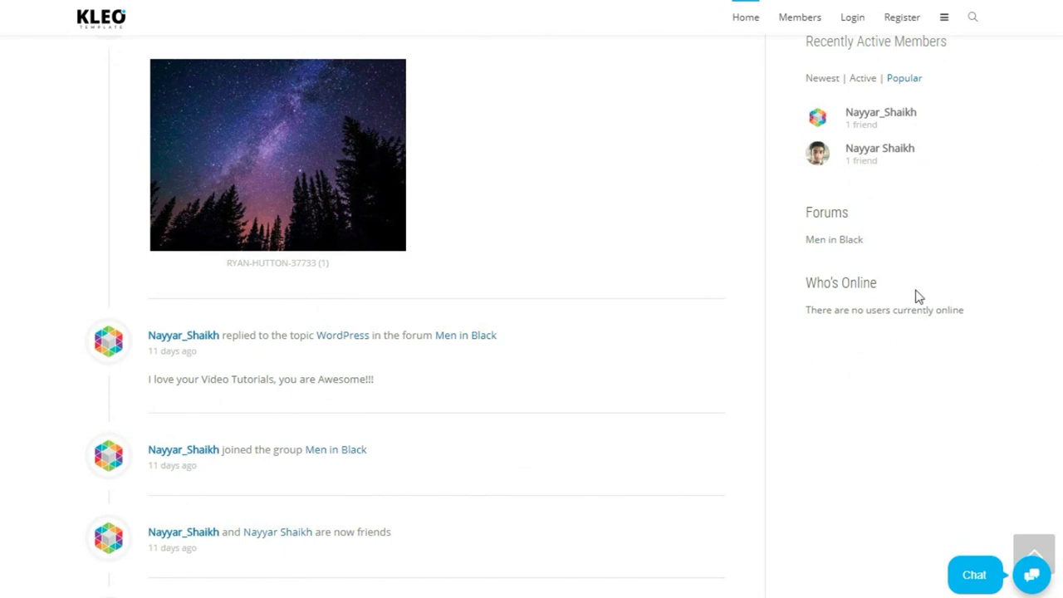
pyautogui.moveTo(997, 315); pyautogui.dragTo(807, 305)
pyautogui.click(839, 317)
pyautogui.click(975, 575)
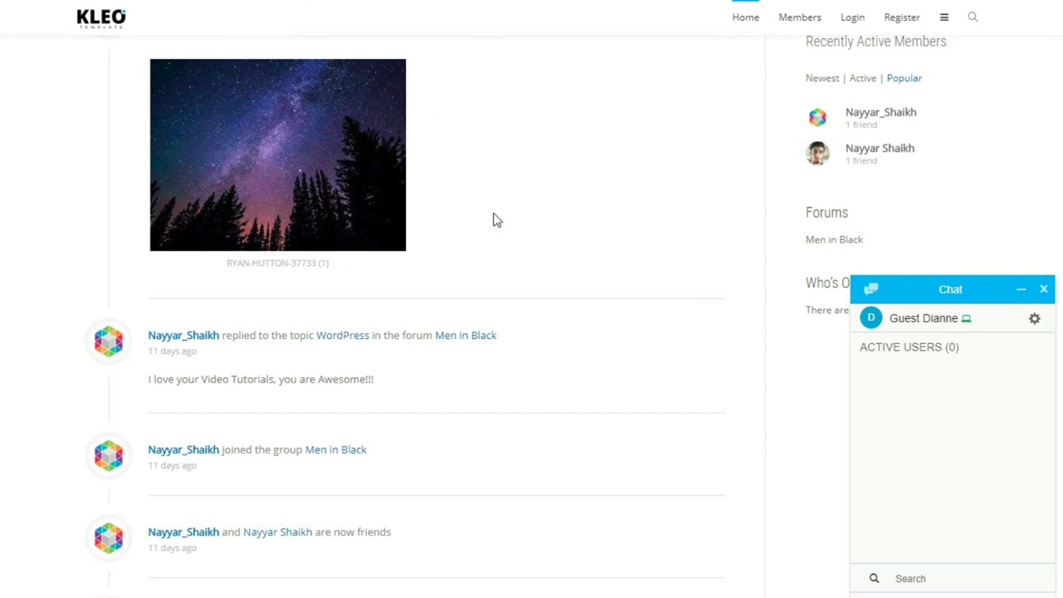
# Close, reopen and close the chat panel again, then return to the Activity page top.
pyautogui.click(1044, 289)
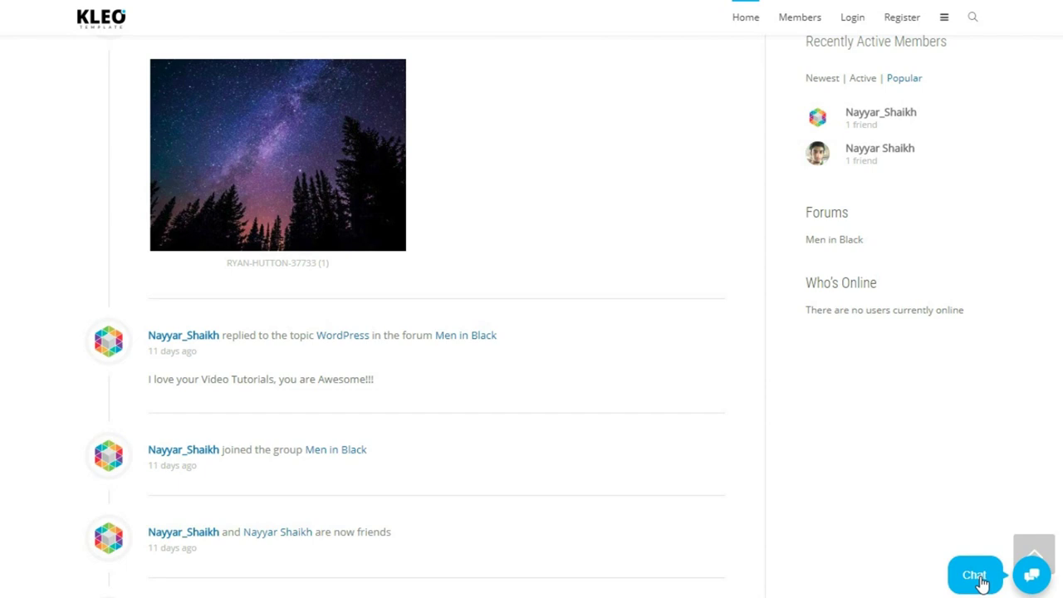
pyautogui.click(981, 584)
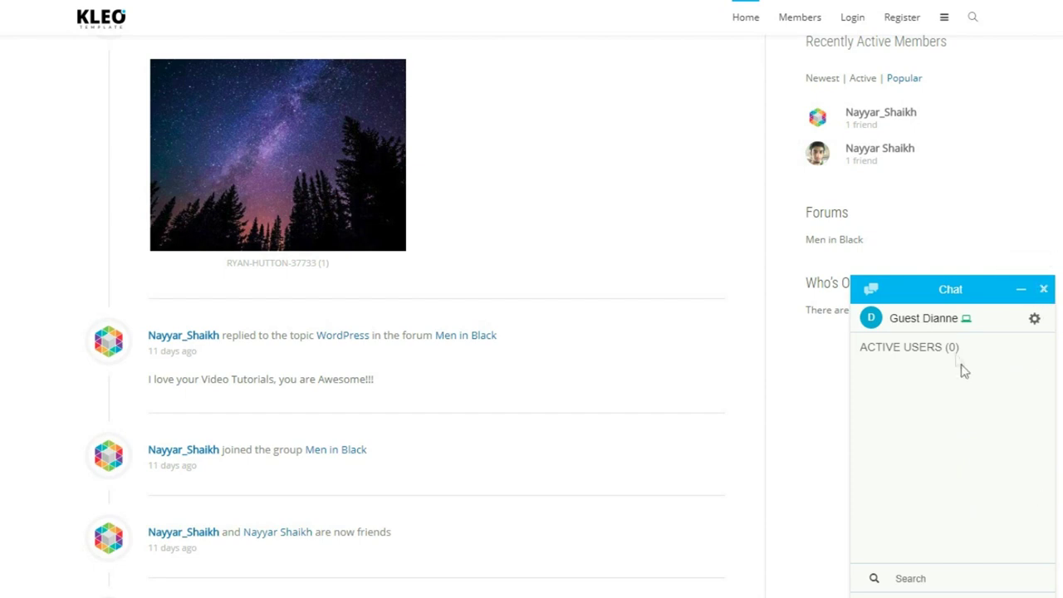
pyautogui.click(1044, 289)
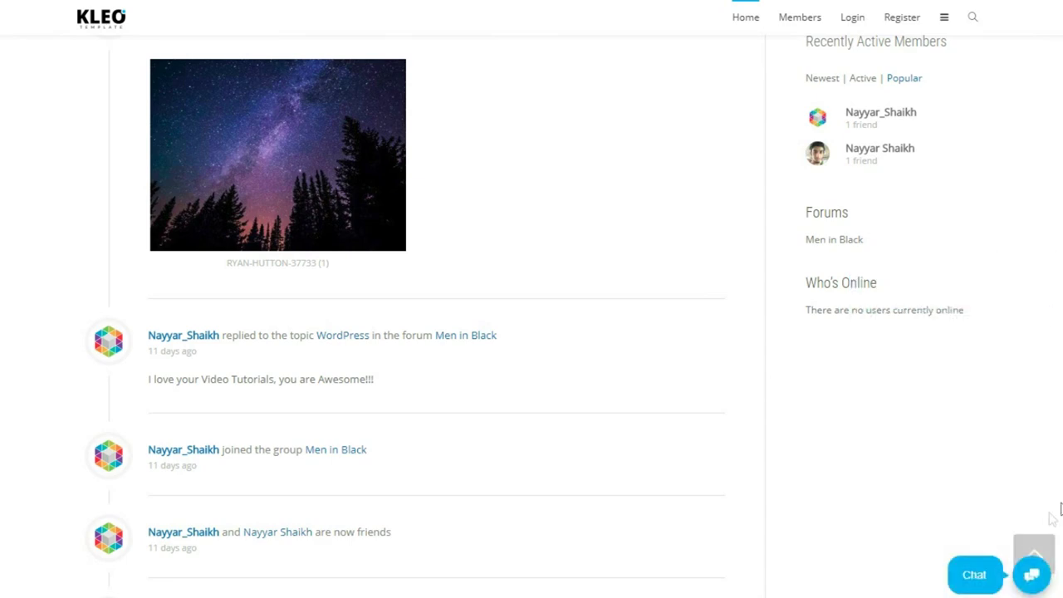
pyautogui.click(1048, 546)
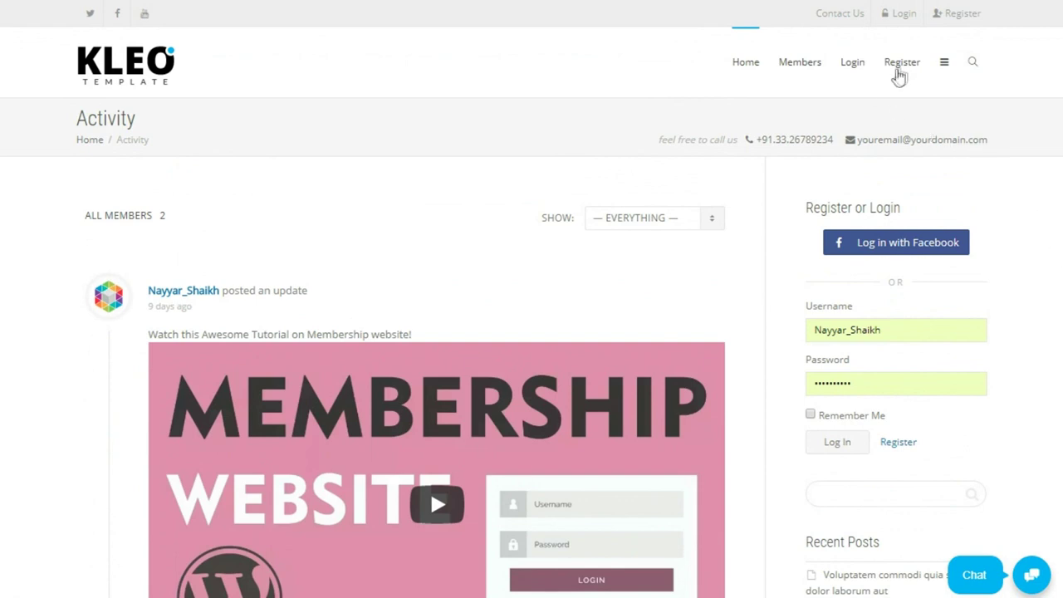
# Open the Create an Account page and review its required date-of-birth and visibility notes.
pyautogui.click(891, 70)
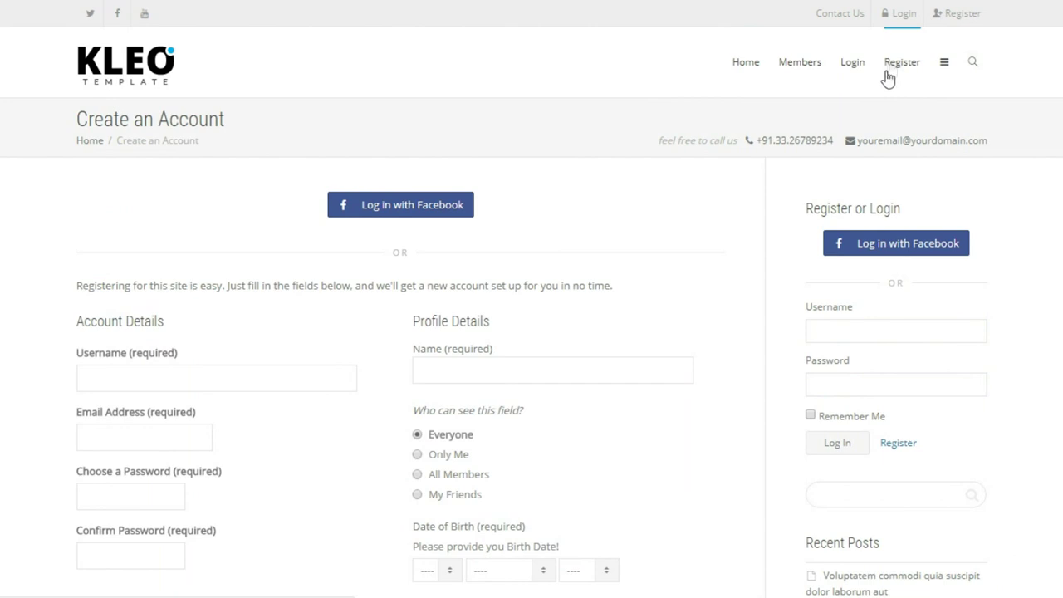
pyautogui.scroll(-2, 745, 270)
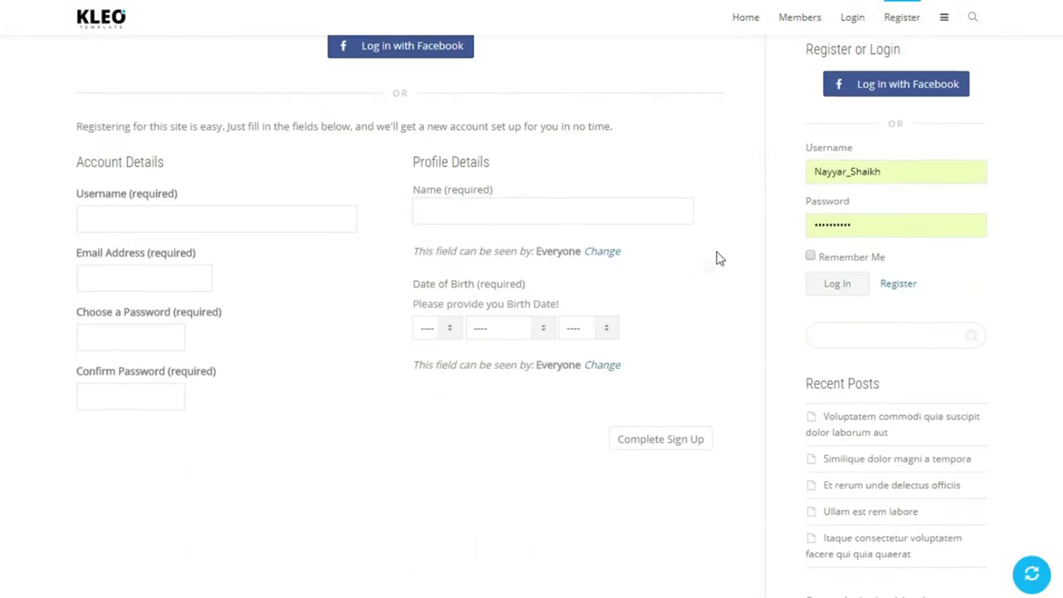
pyautogui.scroll(2, 716, 257)
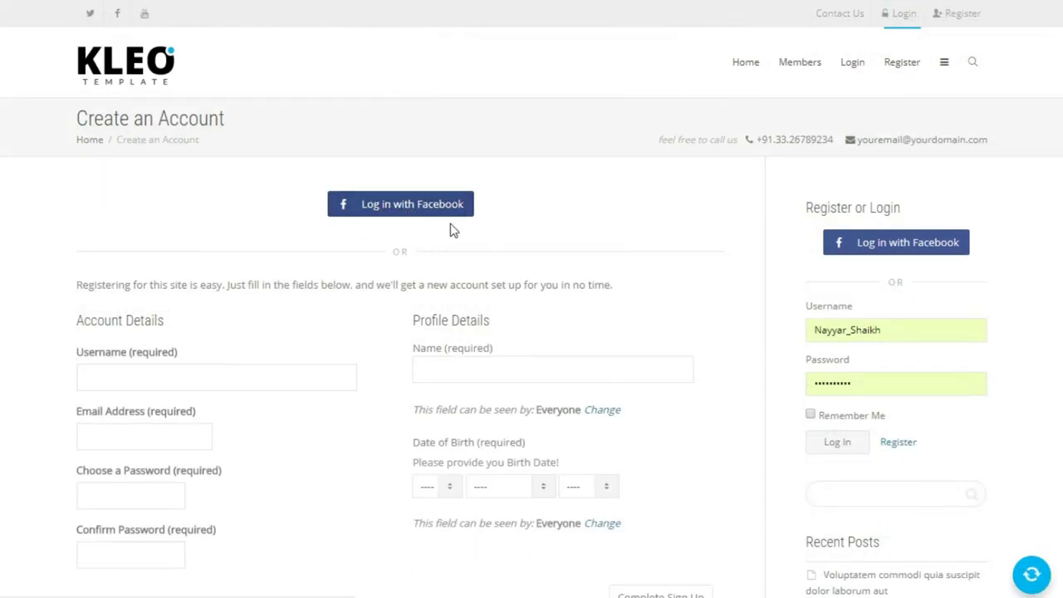
pyautogui.scroll(-1, 451, 230)
pyautogui.scroll(-1, 676, 213)
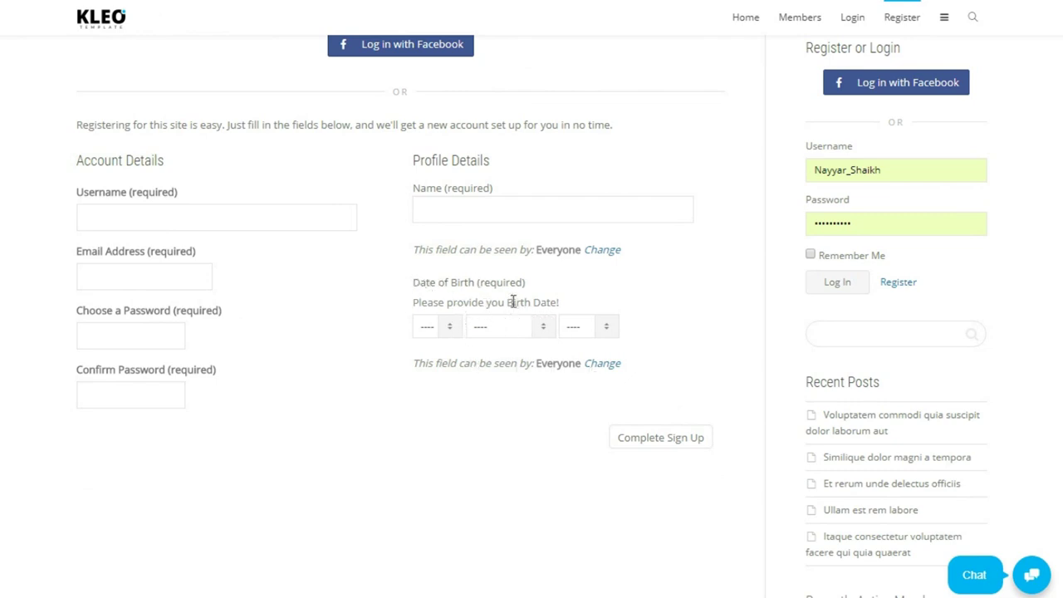
pyautogui.moveTo(484, 283); pyautogui.dragTo(548, 284)
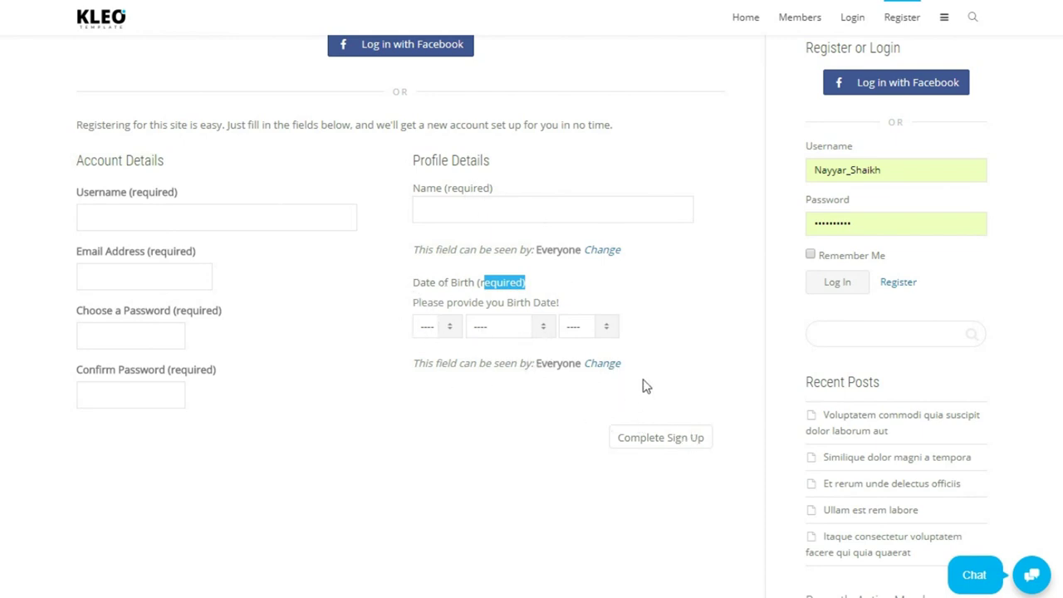
pyautogui.scroll(2, 693, 360)
pyautogui.scroll(-3, 562, 235)
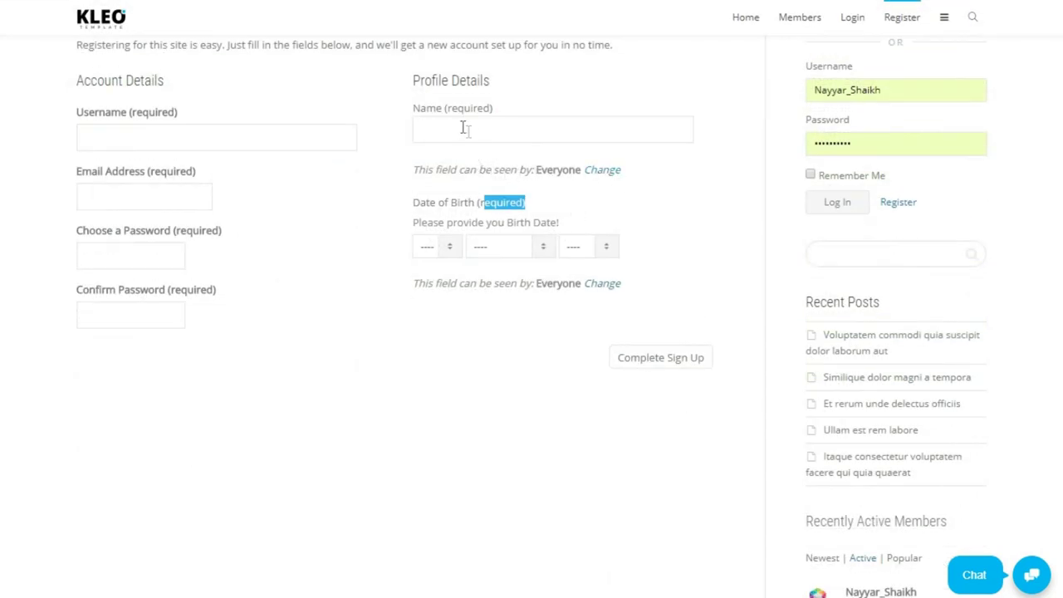
pyautogui.doubleClick(554, 170)
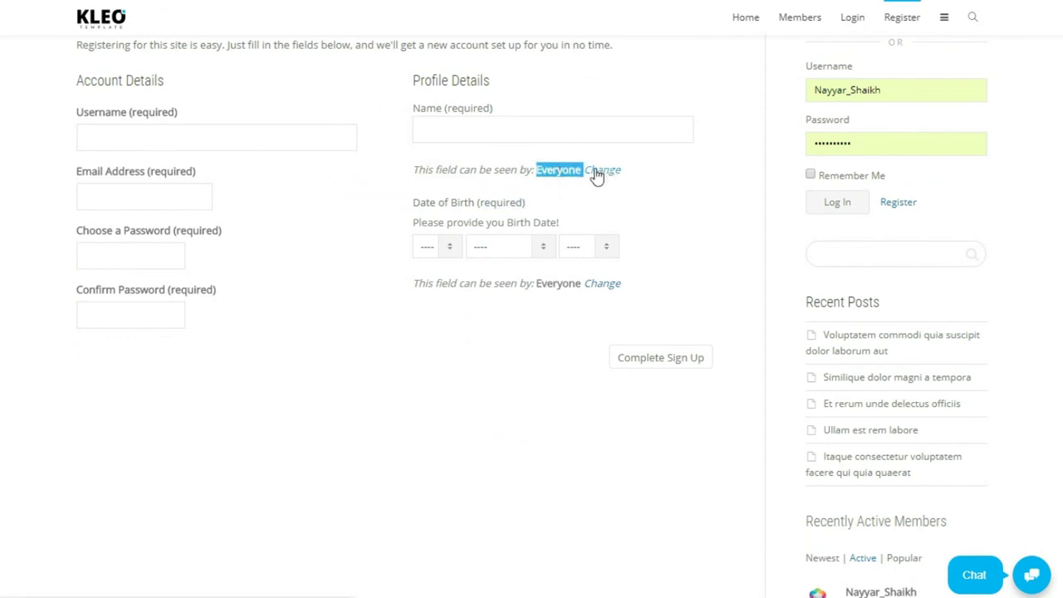
pyautogui.doubleClick(558, 285)
pyautogui.click(575, 290)
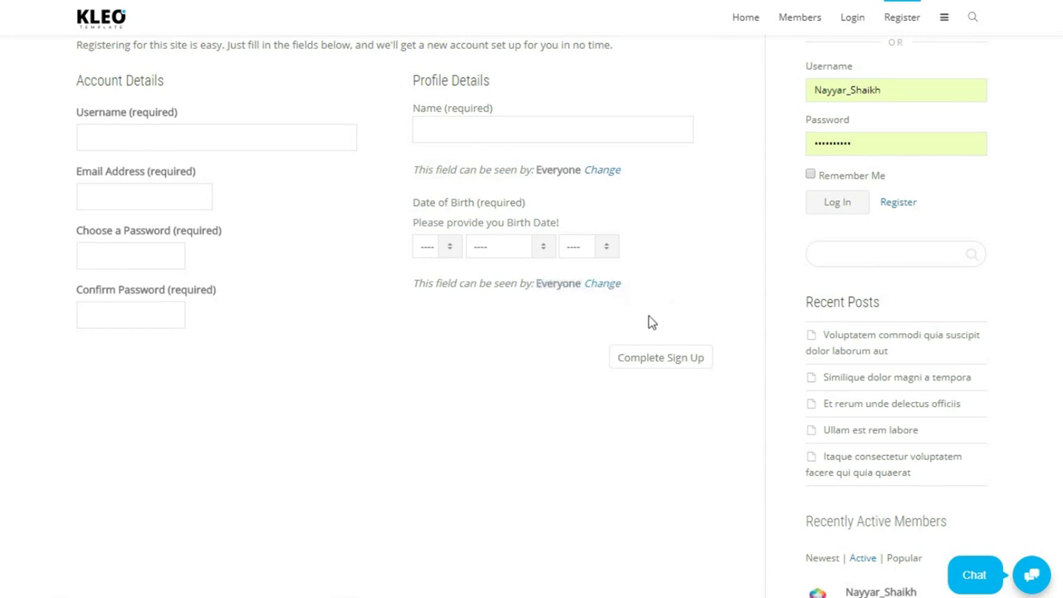
pyautogui.scroll(3, 652, 322)
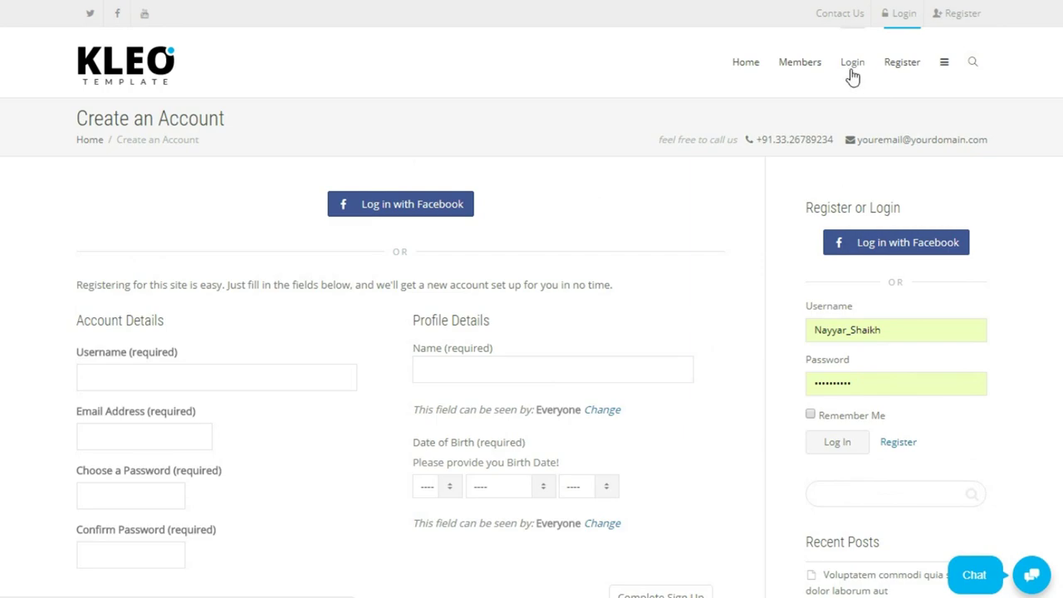
# Dismiss the login popup and sign in through the sidebar Log In widget.
pyautogui.click(852, 71)
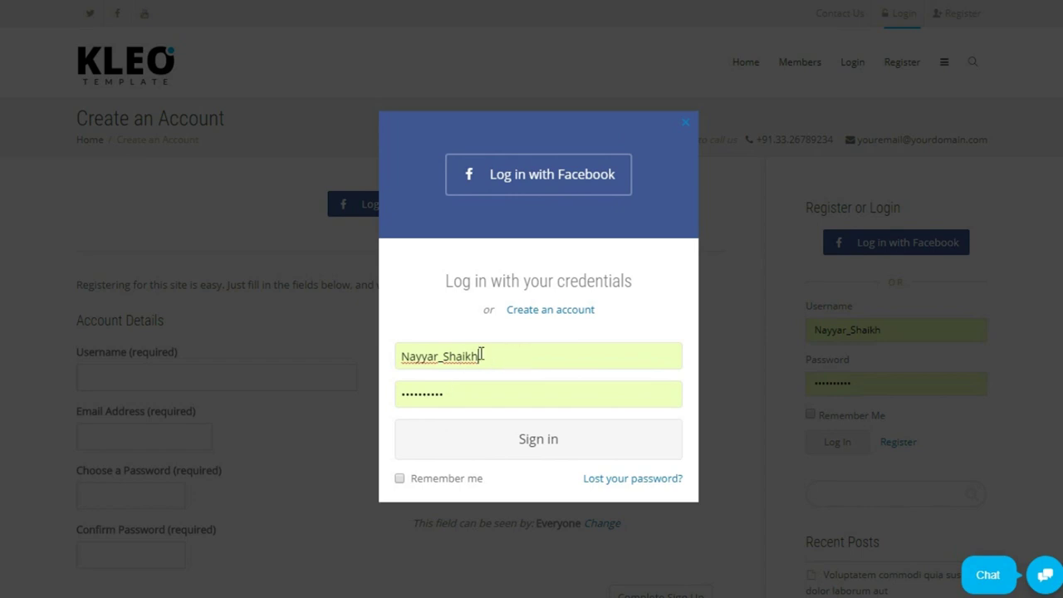
pyautogui.click(688, 126)
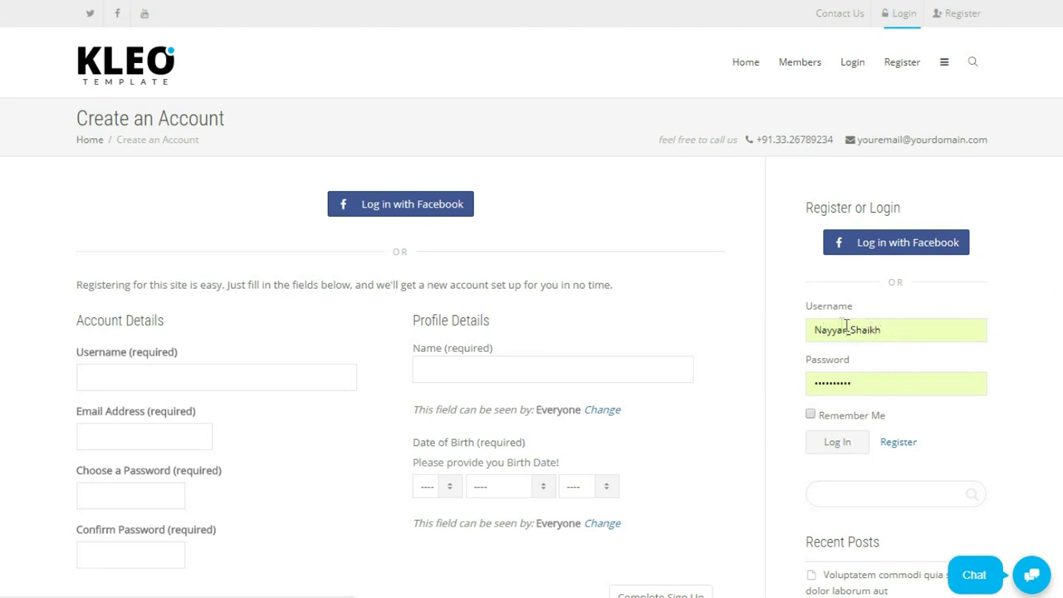
pyautogui.click(840, 445)
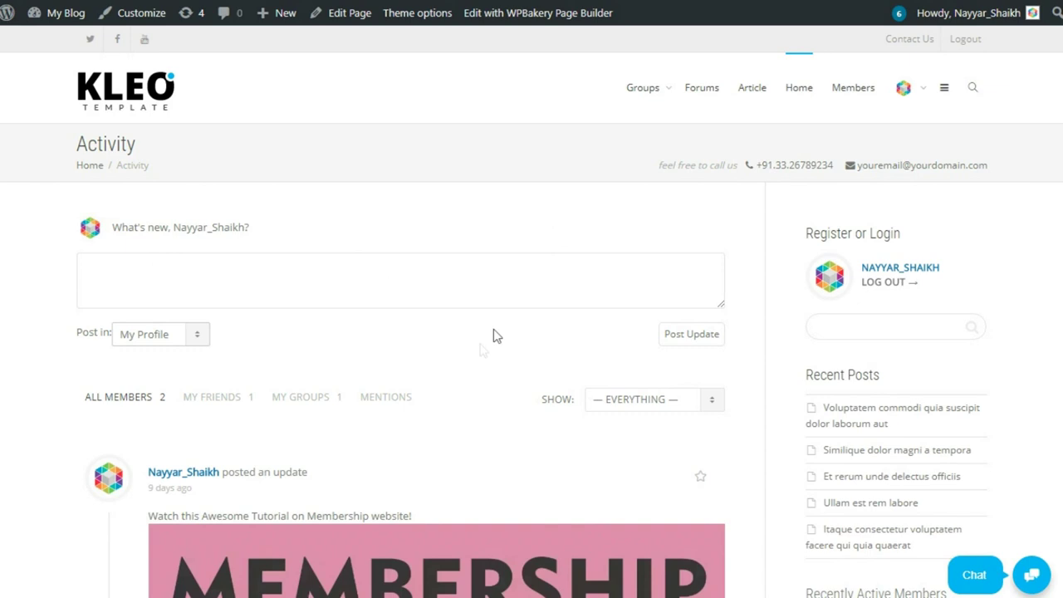
# Expand the status box, keeping visibility at Friends and posting to My Profile.
pyautogui.click(161, 292)
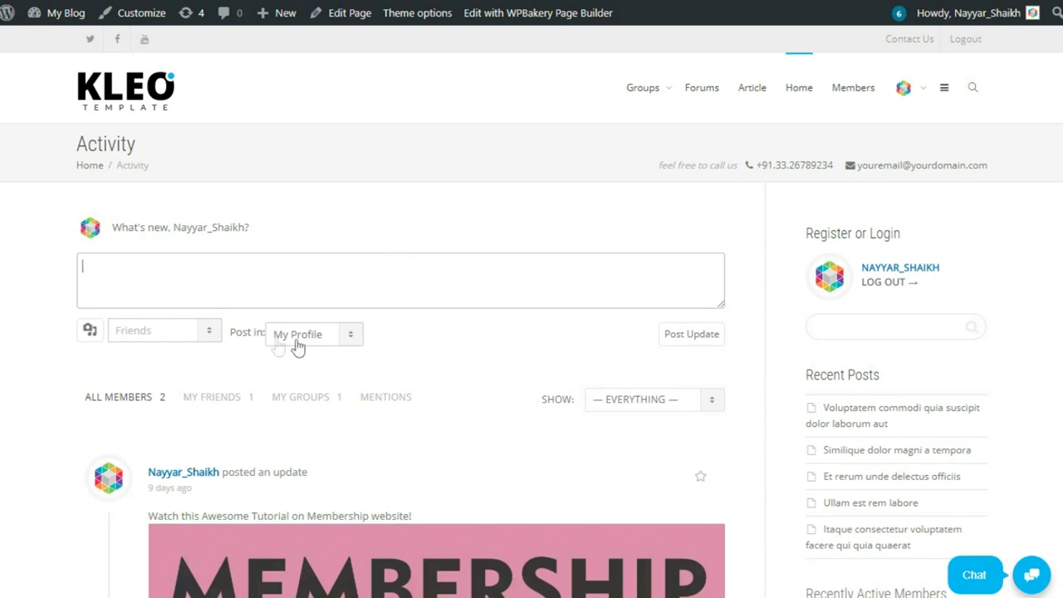
pyautogui.click(188, 340)
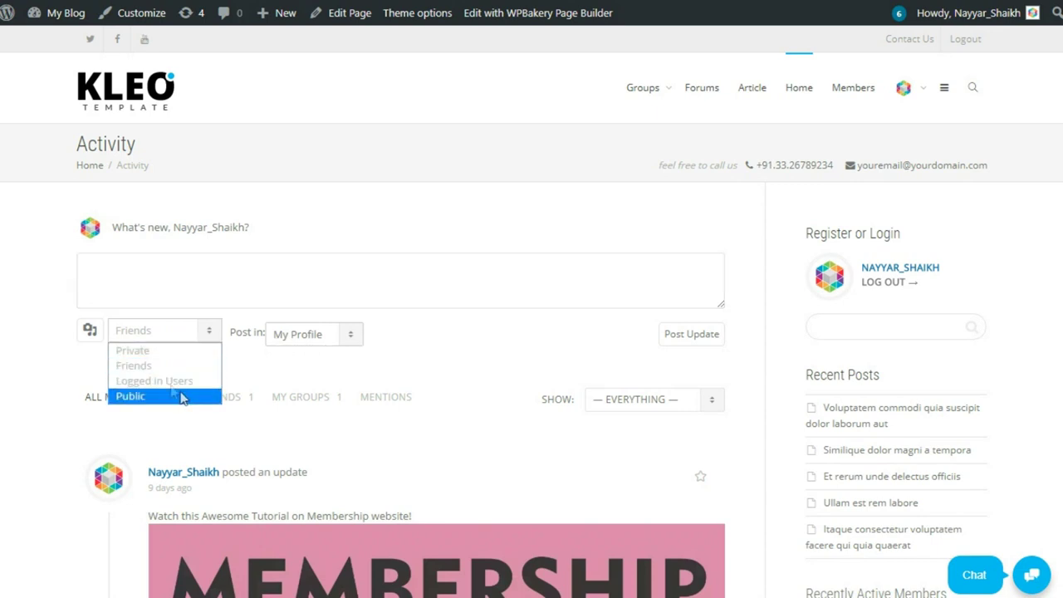
pyautogui.click(428, 342)
pyautogui.click(318, 342)
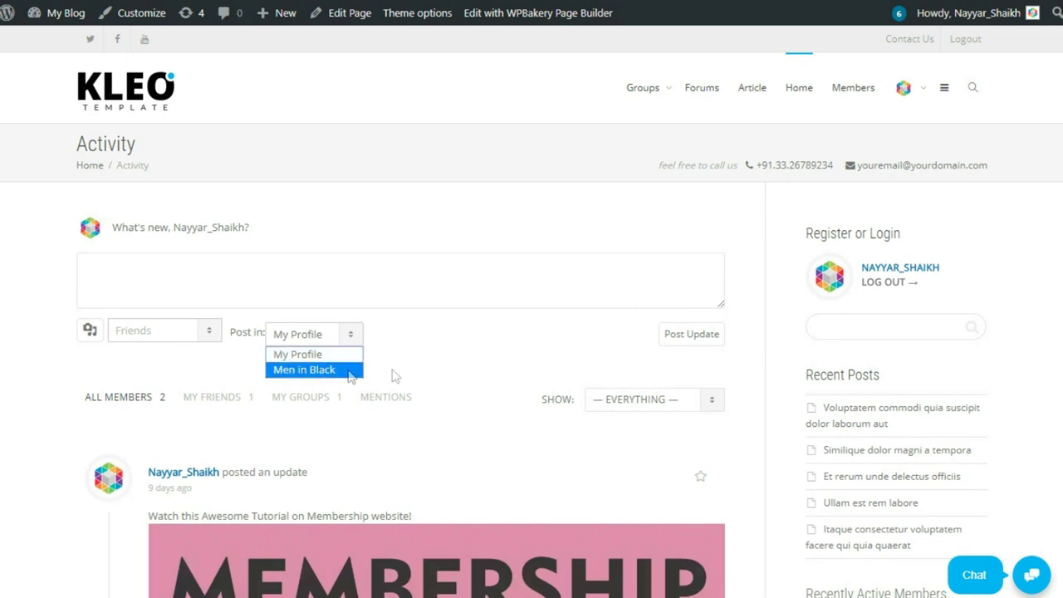
pyautogui.click(448, 367)
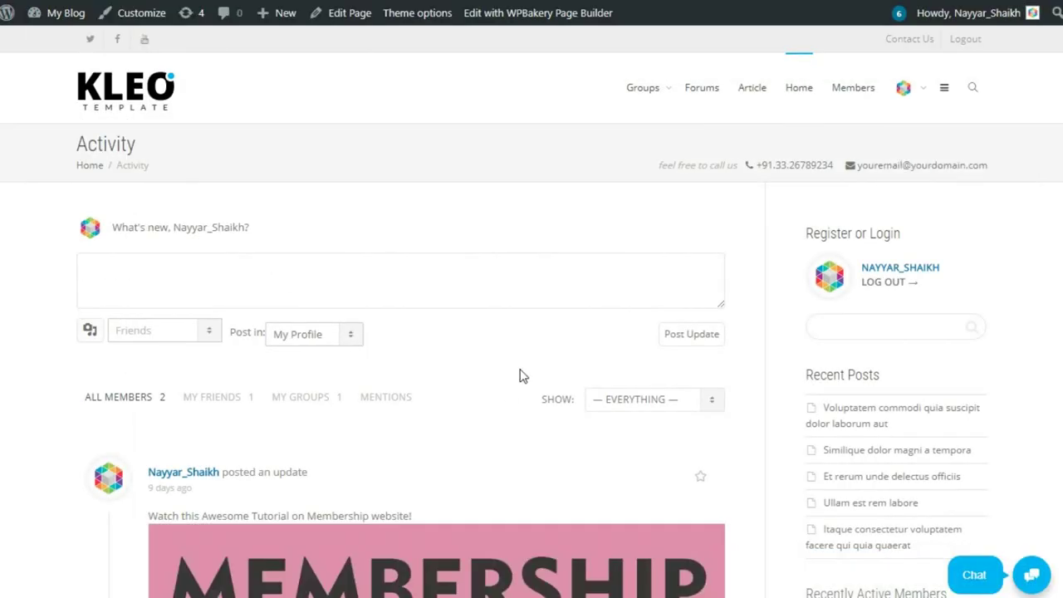
pyautogui.scroll(-4, 519, 376)
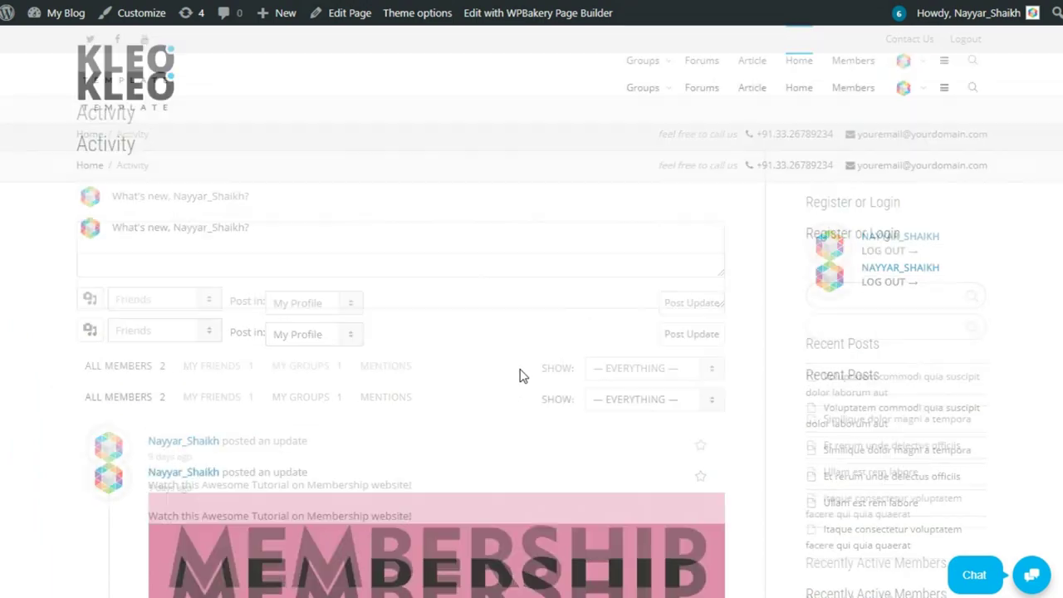
pyautogui.scroll(-5, 440, 401)
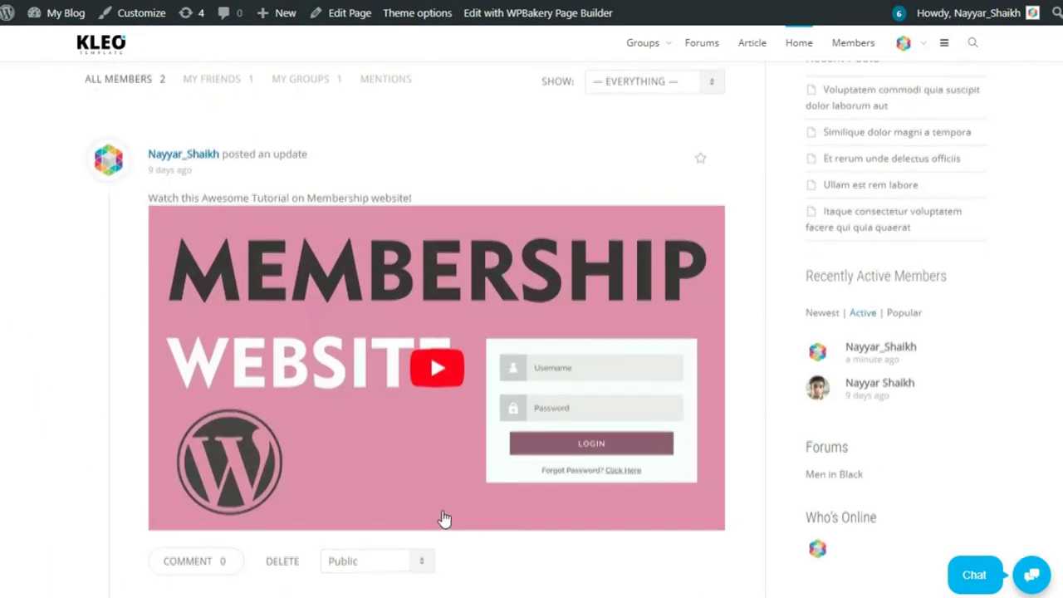
pyautogui.scroll(5, 441, 515)
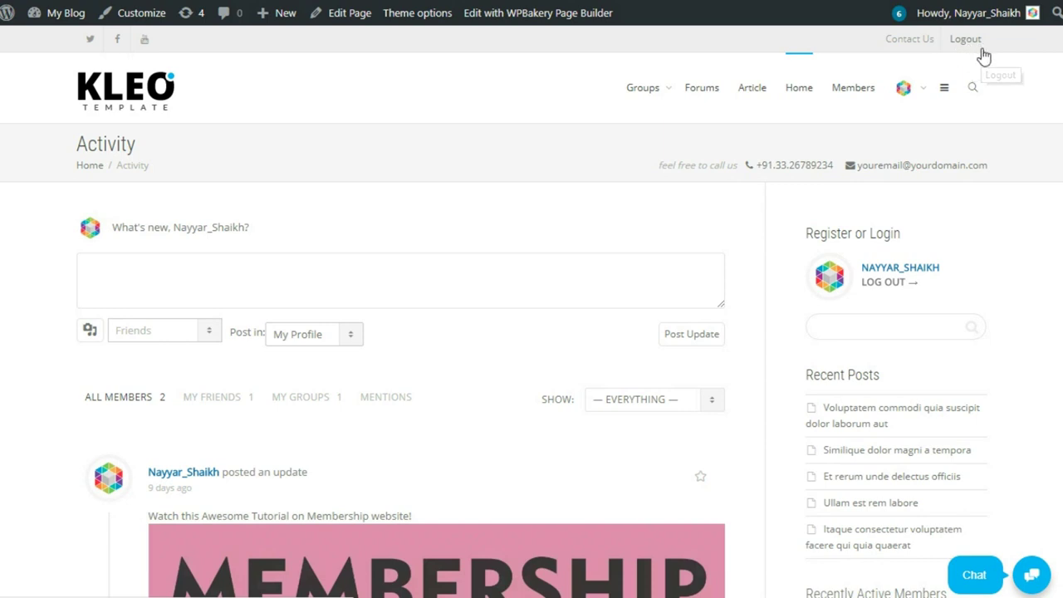
pyautogui.click(944, 93)
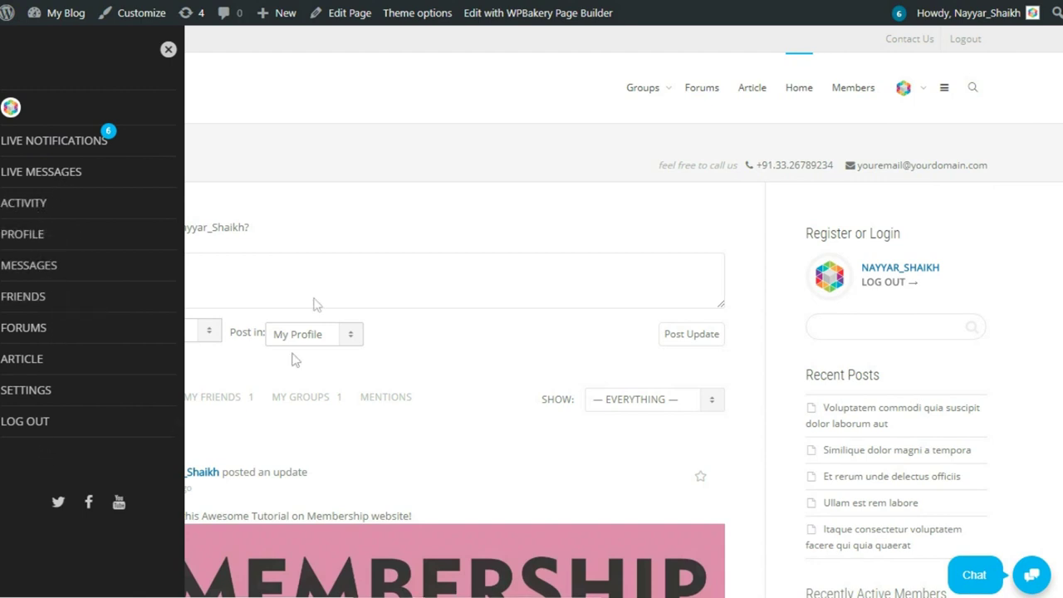
pyautogui.click(168, 50)
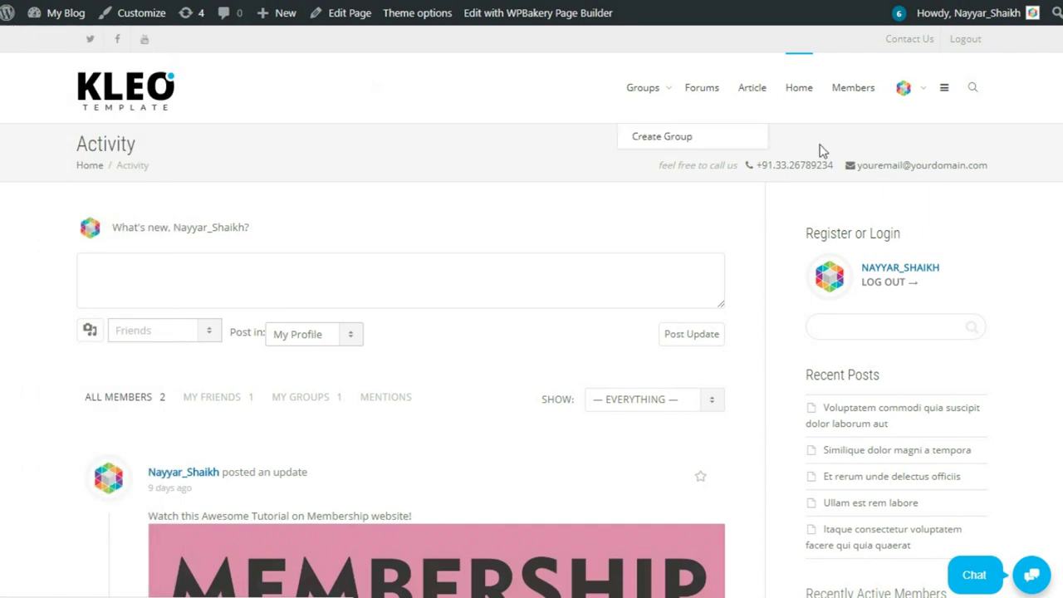
pyautogui.moveTo(917, 94)
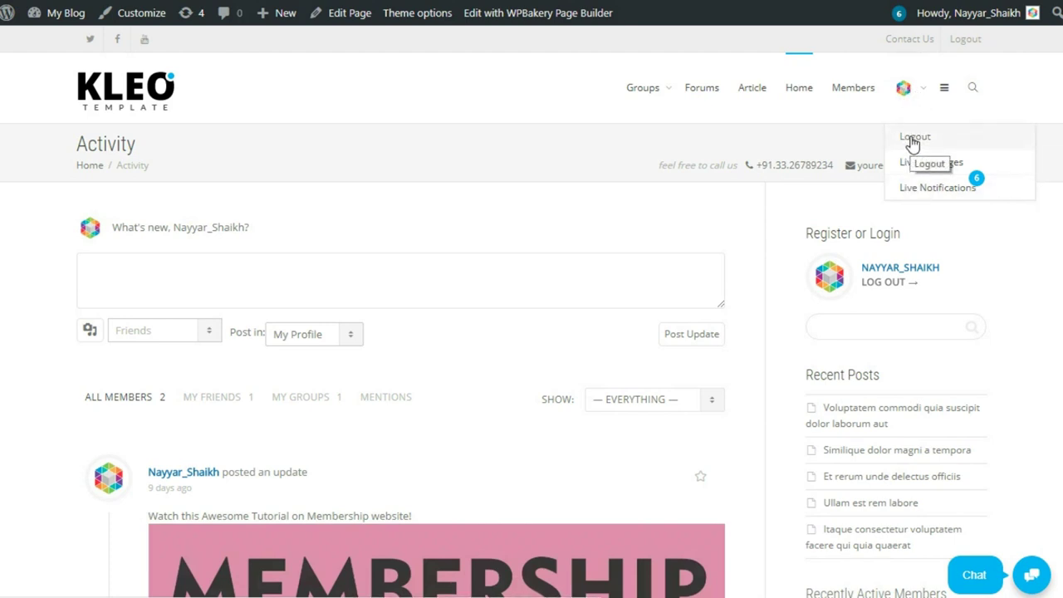
pyautogui.moveTo(946, 188)
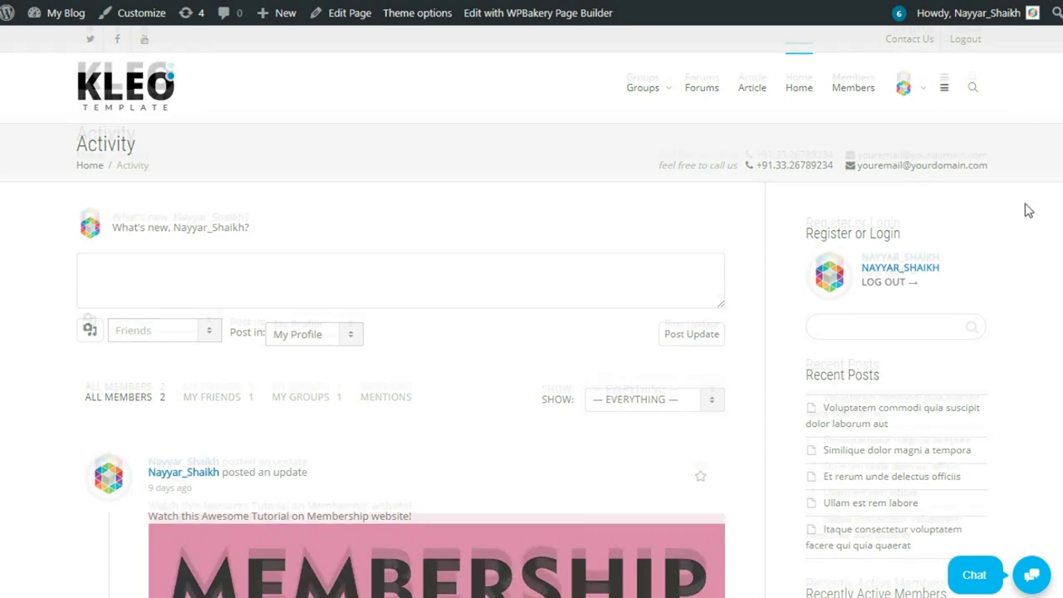
# Open the member's own profile from the sidebar username link and scroll to its activity tabs.
pyautogui.scroll(-1, 1028, 210)
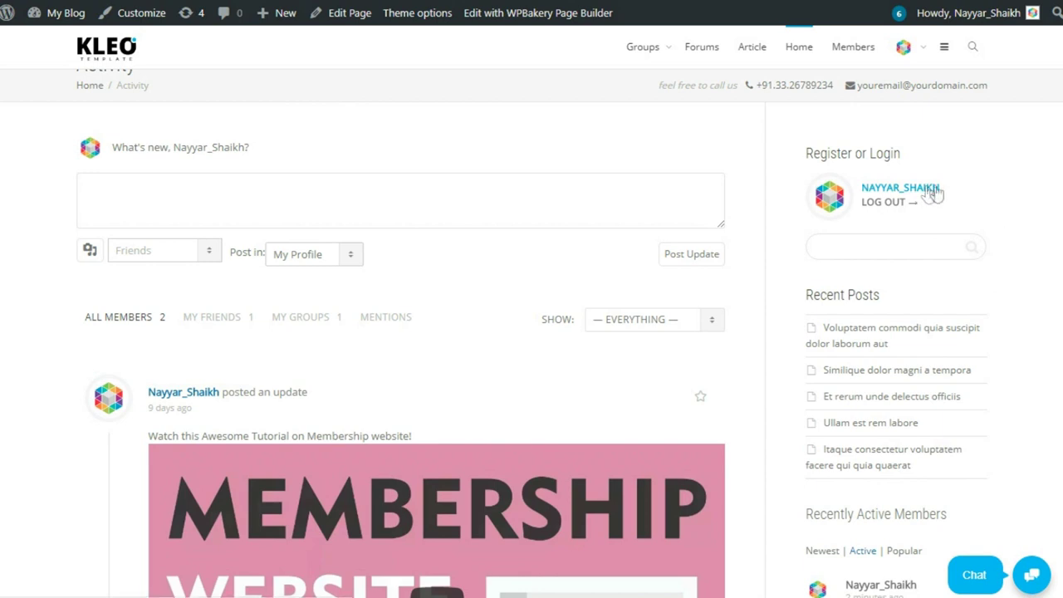
pyautogui.click(930, 190)
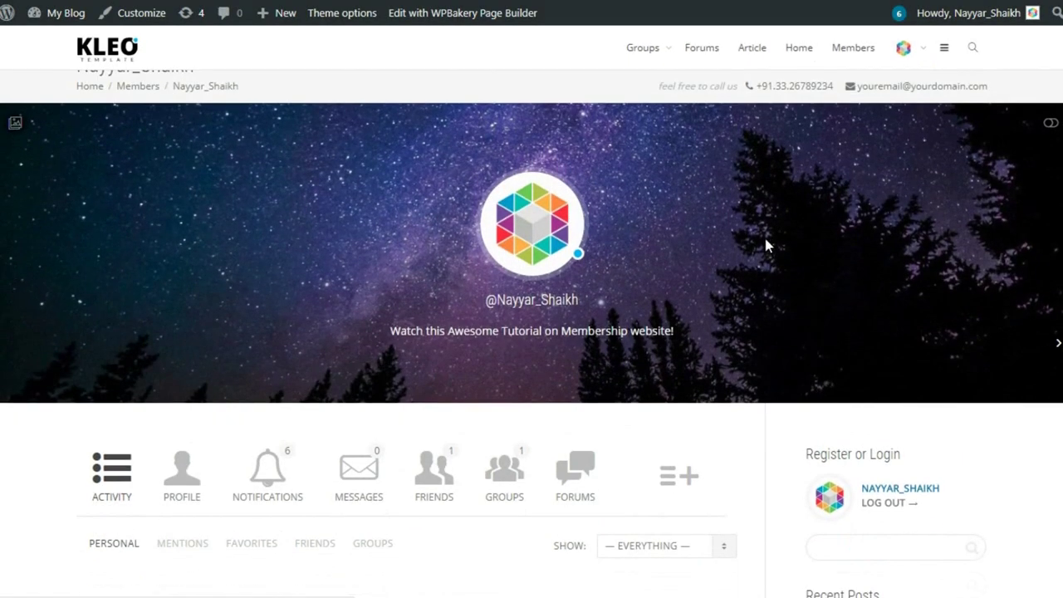
pyautogui.scroll(1, 465, 236)
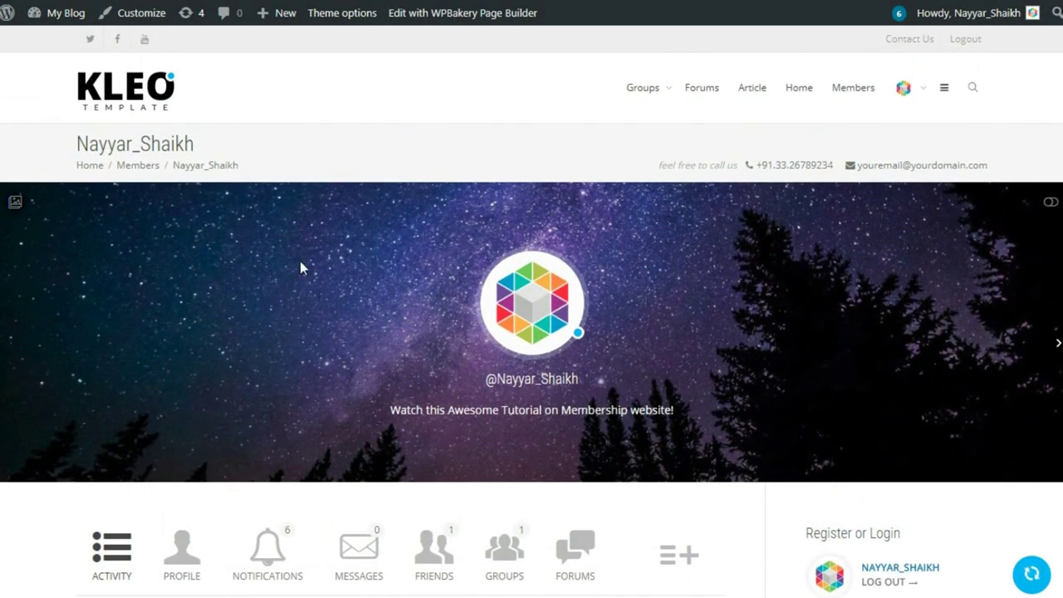
pyautogui.moveTo(513, 383)
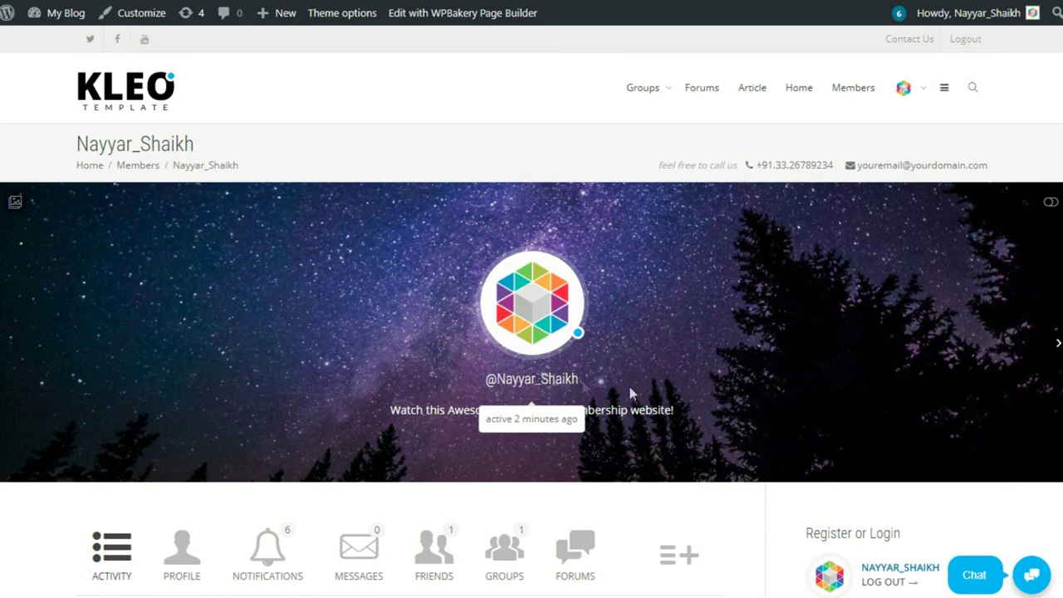
pyautogui.scroll(-2, 892, 420)
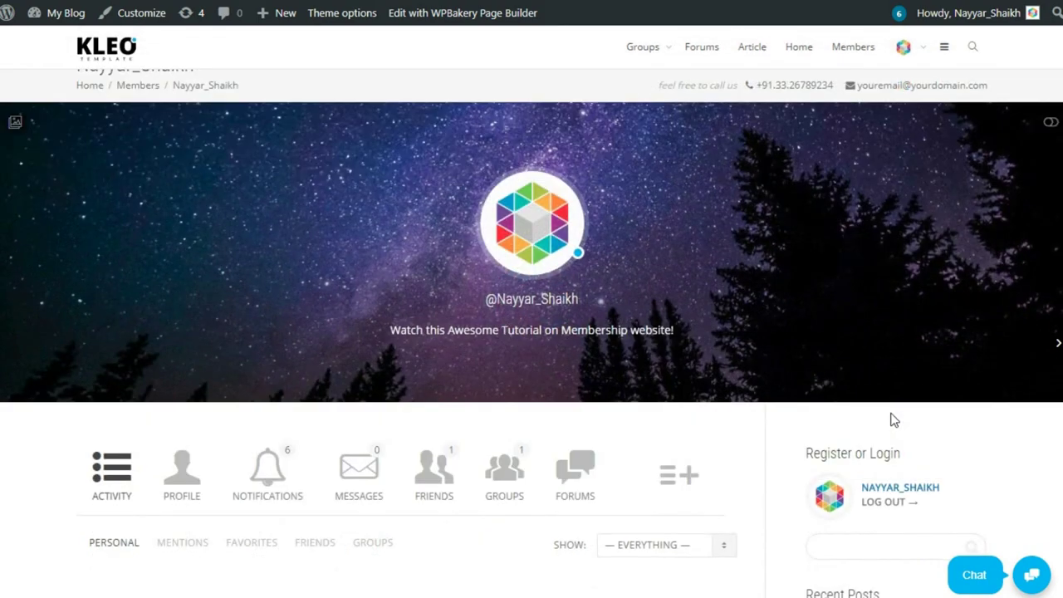
pyautogui.moveTo(390, 249); pyautogui.dragTo(700, 259)
pyautogui.click(679, 268)
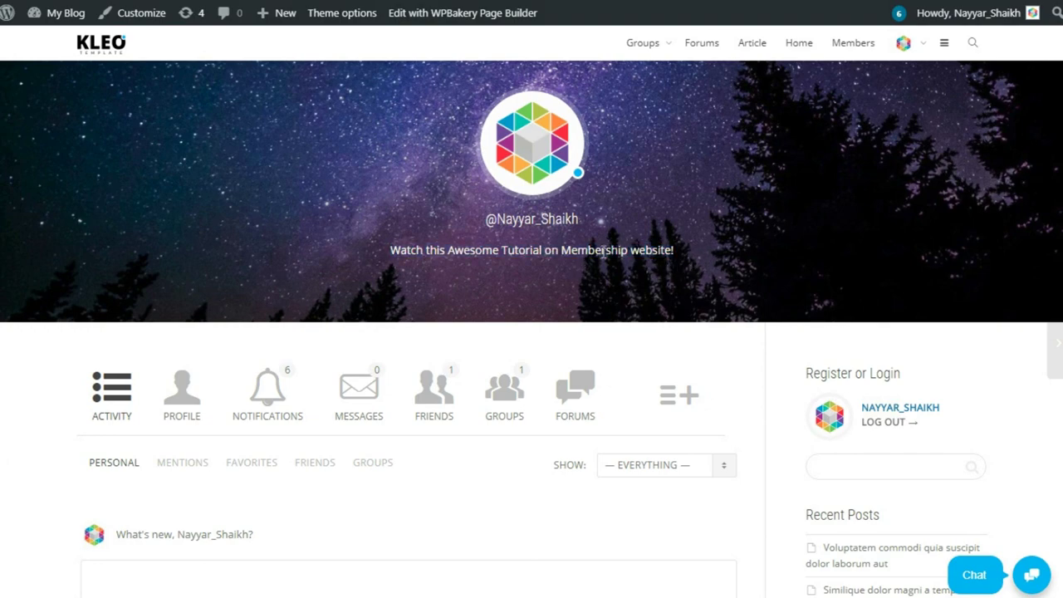
pyautogui.scroll(-3, 664, 268)
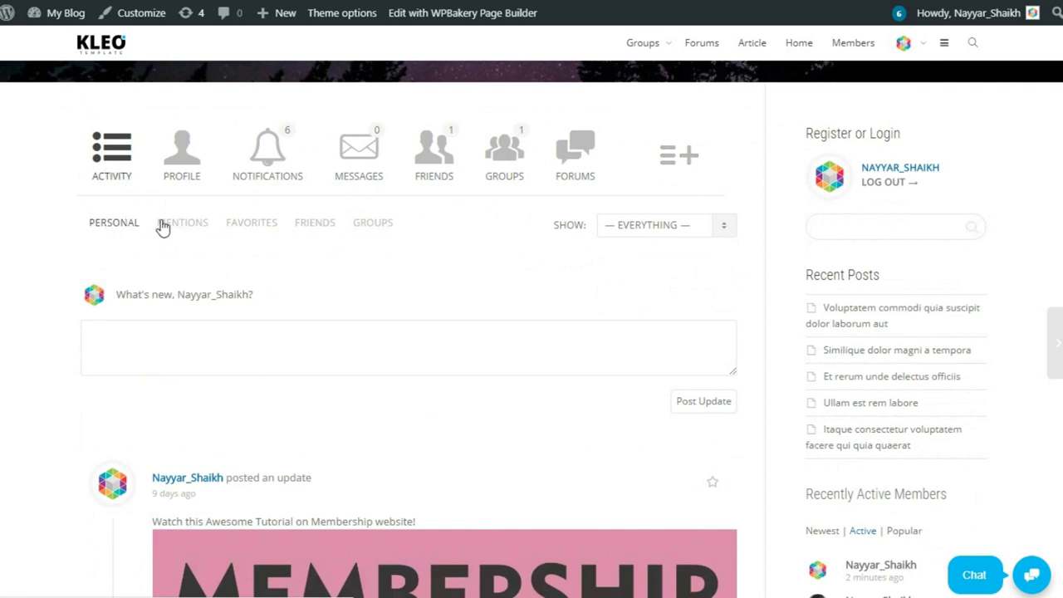
# Filter the profile activity stream to Mentions, then to Friends, and reload the profile.
pyautogui.click(206, 225)
pyautogui.scroll(-4, 364, 285)
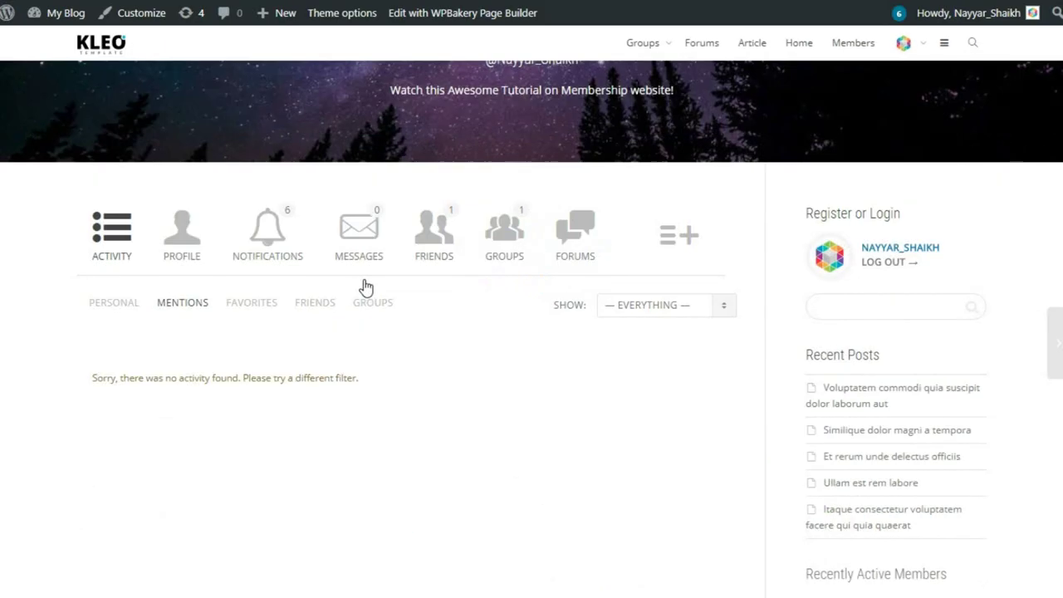
pyautogui.scroll(-2, 363, 286)
pyautogui.scroll(2, 427, 273)
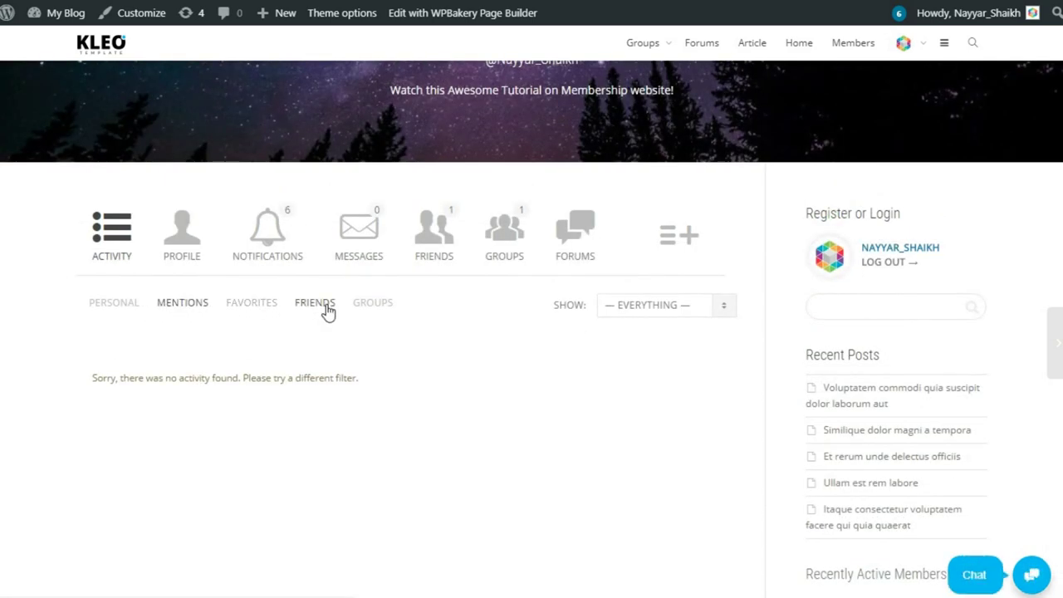
pyautogui.click(328, 307)
pyautogui.scroll(-2, 365, 324)
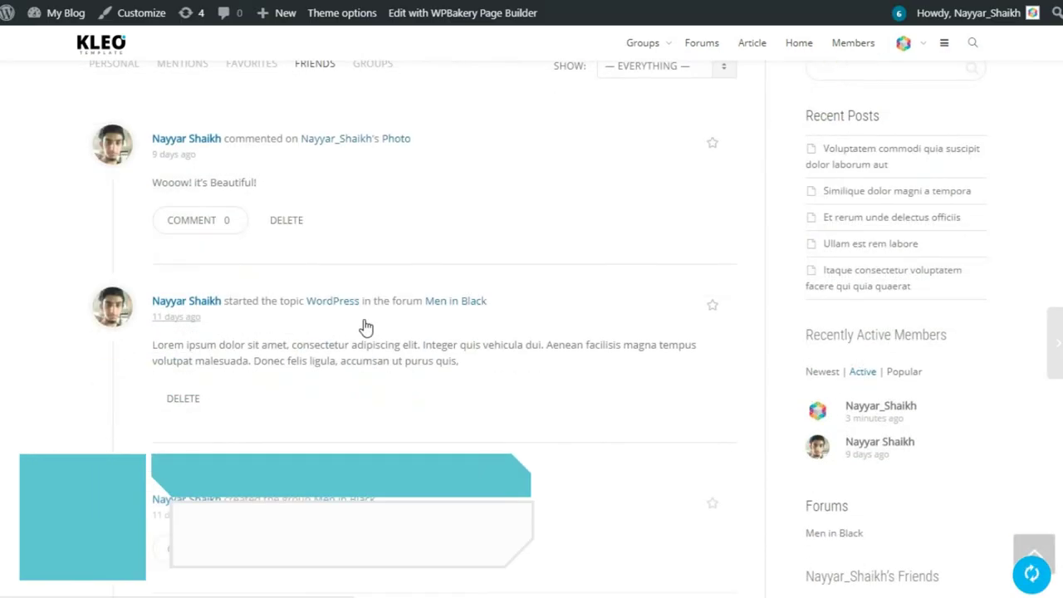
pyautogui.scroll(-4, 361, 349)
pyautogui.scroll(2, 362, 342)
pyautogui.scroll(4, 362, 342)
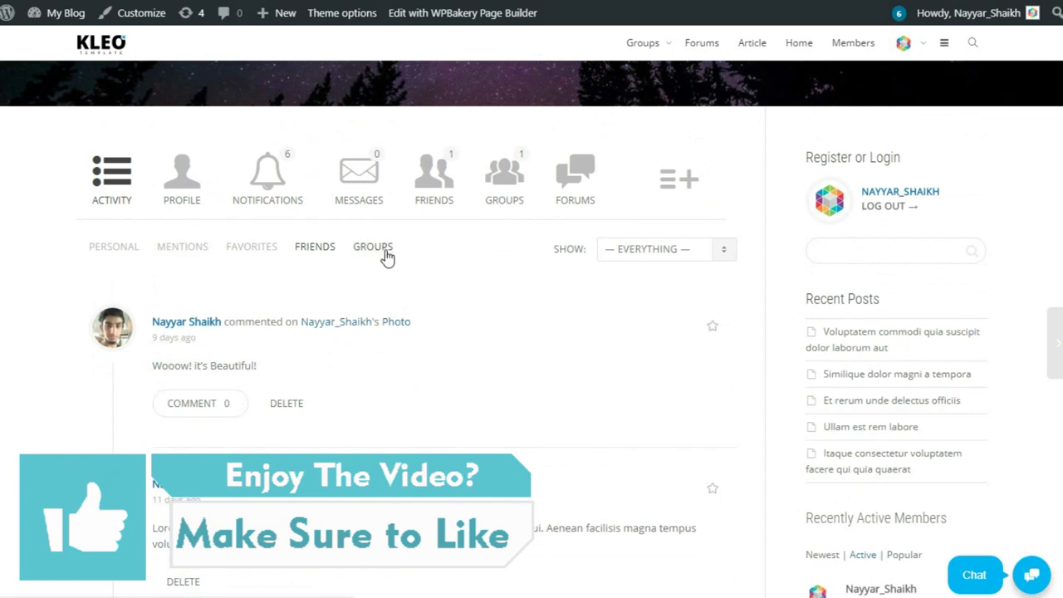
pyautogui.click(184, 197)
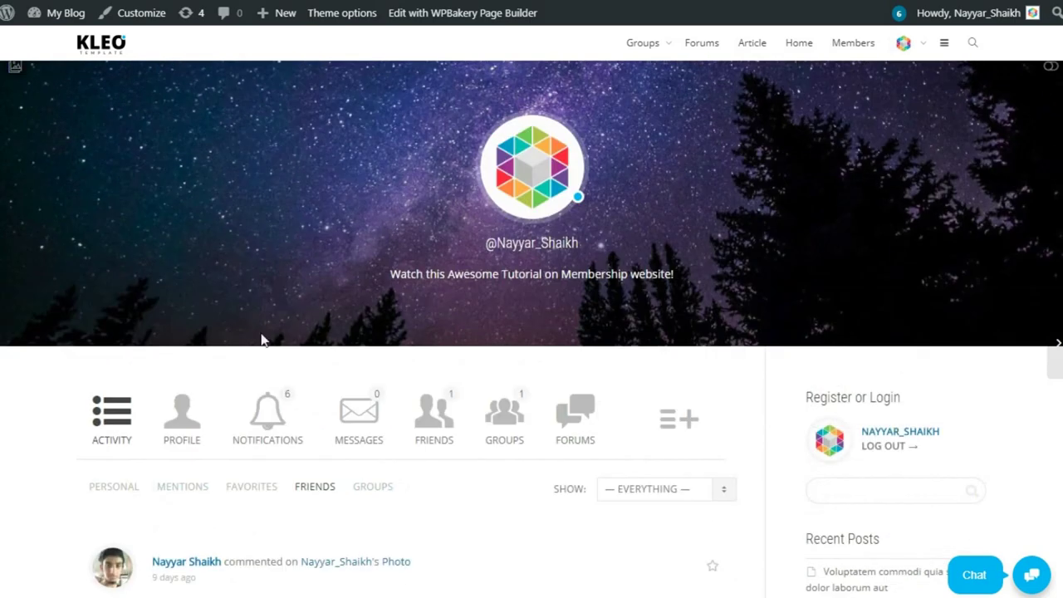
# Open the Profile section, then the Change Profile Photo upload panel.
pyautogui.click(199, 423)
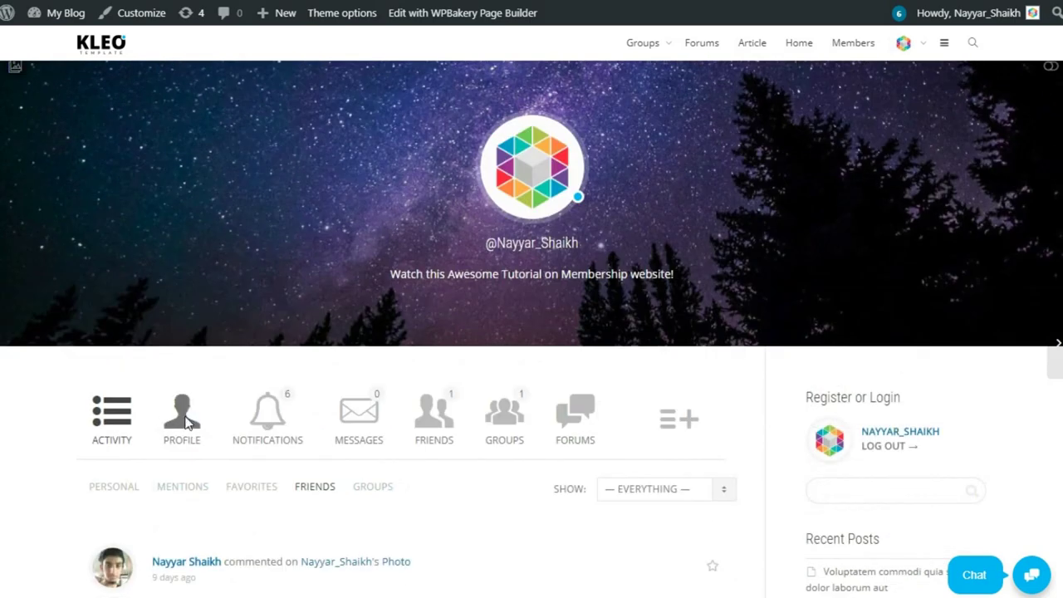
pyautogui.scroll(-5, 526, 379)
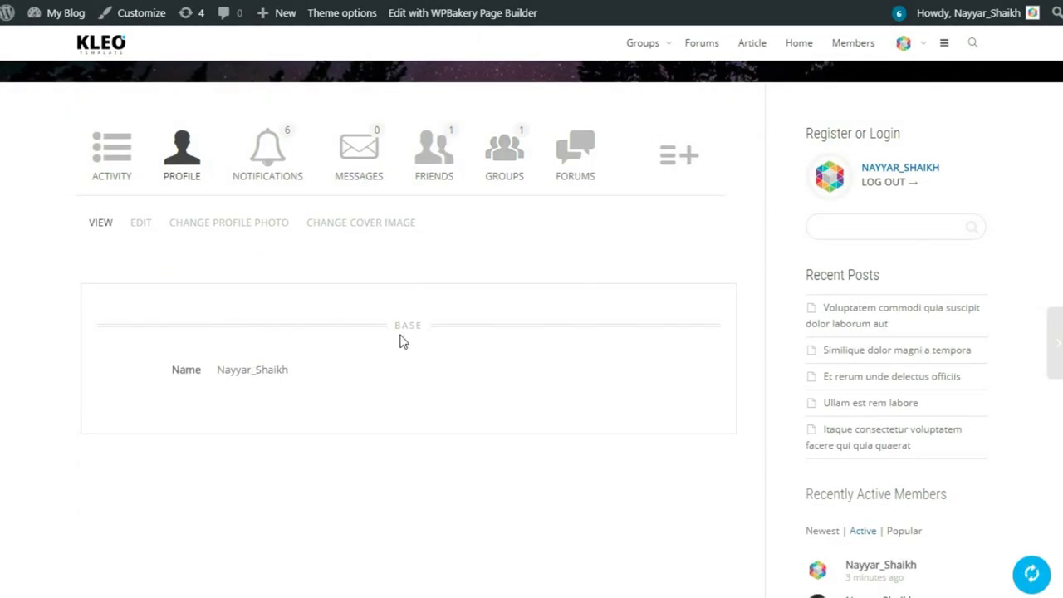
pyautogui.click(138, 229)
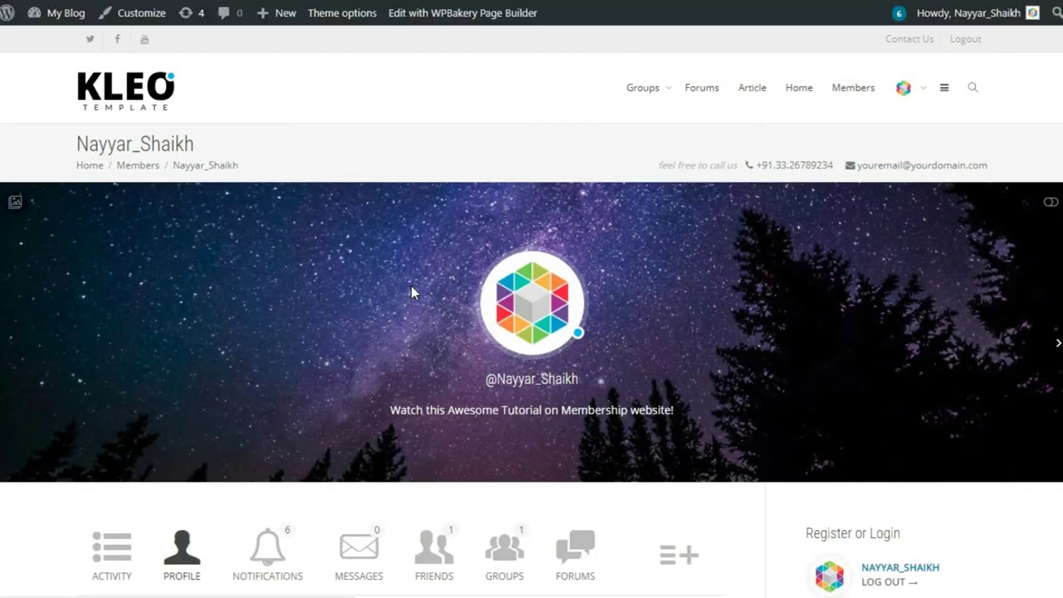
pyautogui.scroll(1, 286, 133)
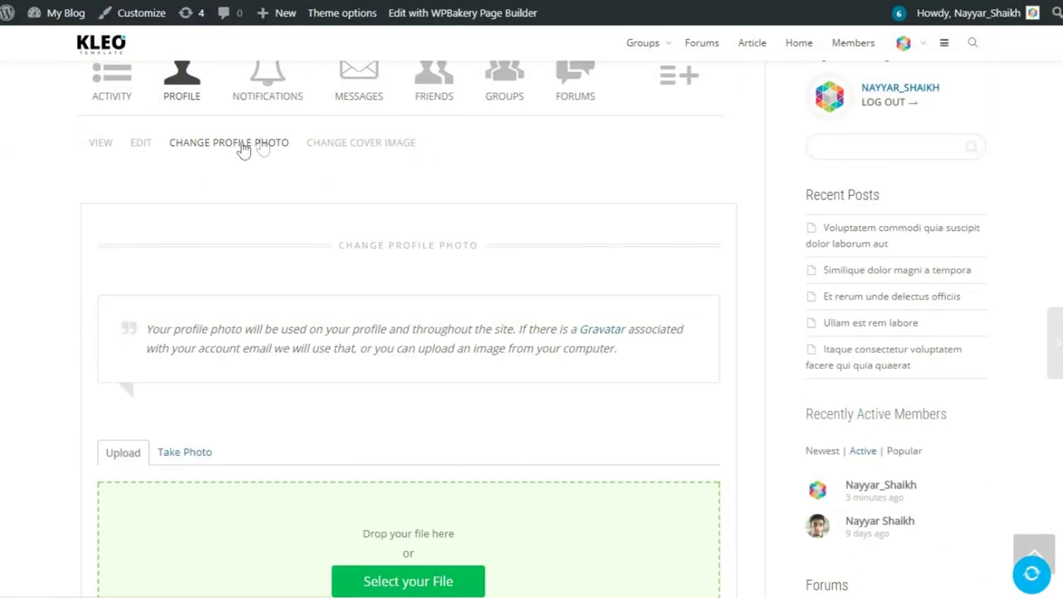
pyautogui.scroll(-2, 280, 164)
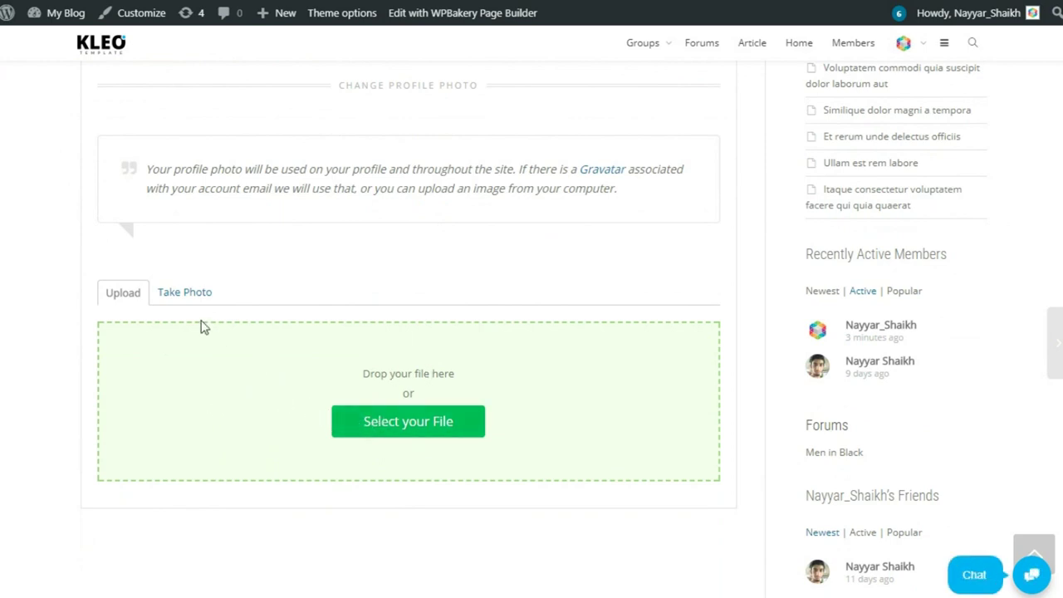
pyautogui.scroll(-2, 467, 427)
pyautogui.scroll(3, 465, 428)
pyautogui.scroll(3, 465, 429)
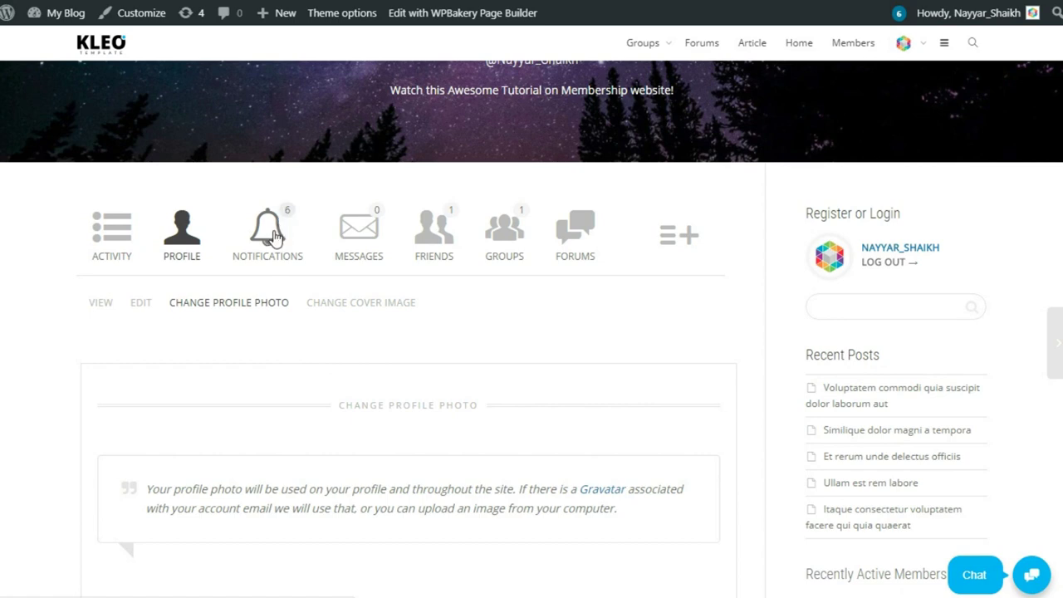
# View the Notifications list, then open the empty Messages inbox.
pyautogui.click(274, 237)
pyautogui.scroll(-6, 438, 306)
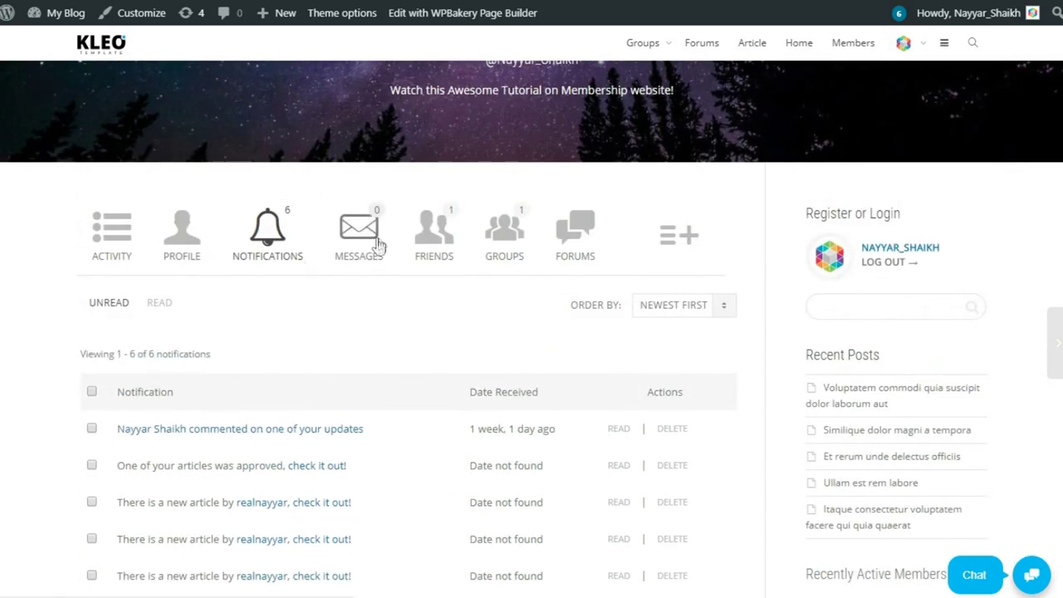
pyautogui.click(376, 243)
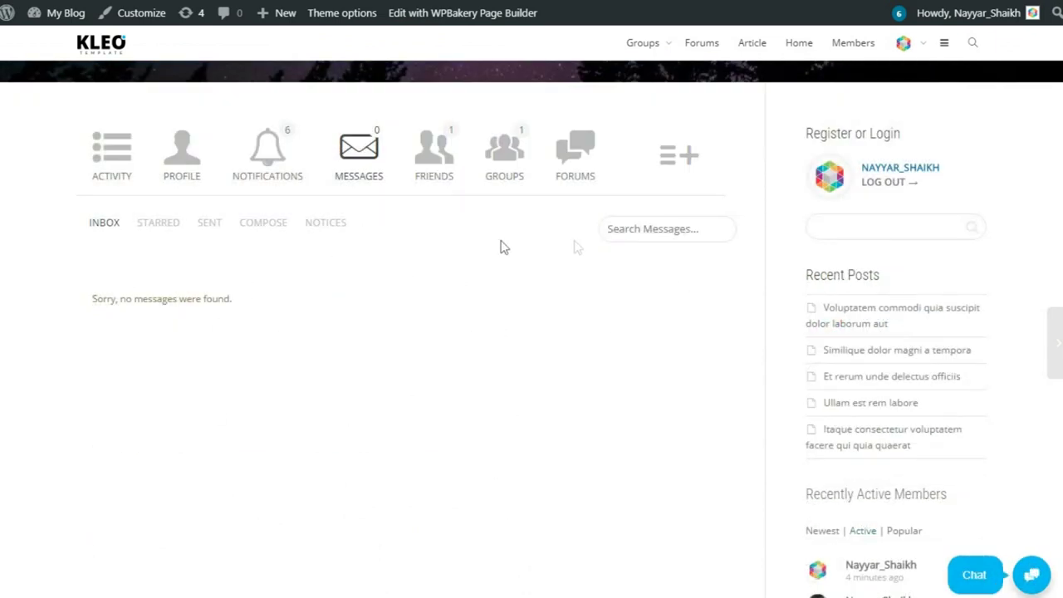
# Start a new private message with a partial username in Send To, then dismiss the suggestions.
pyautogui.click(273, 231)
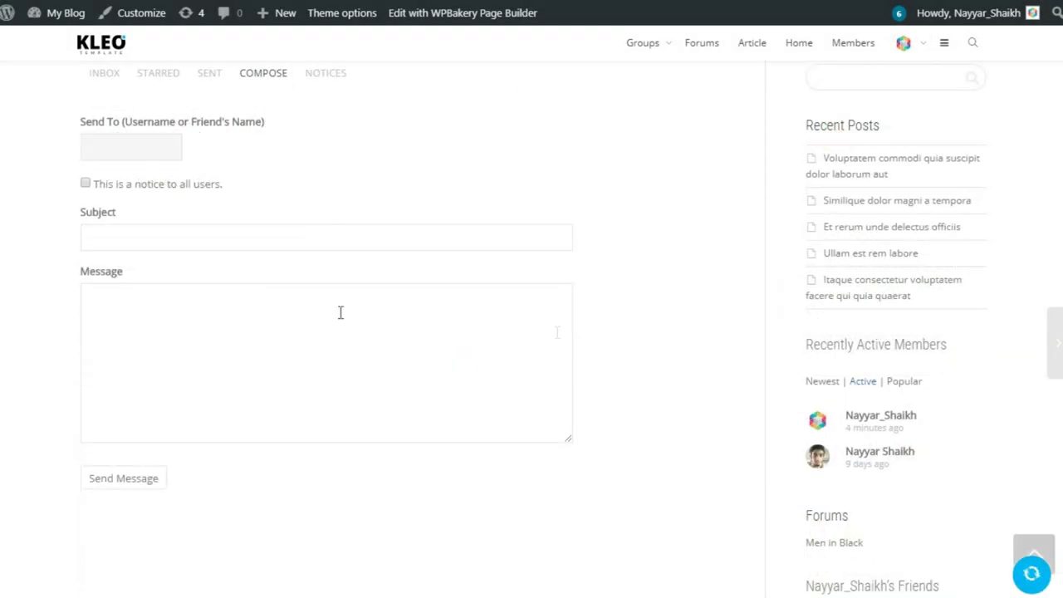
pyautogui.scroll(1, 174, 186)
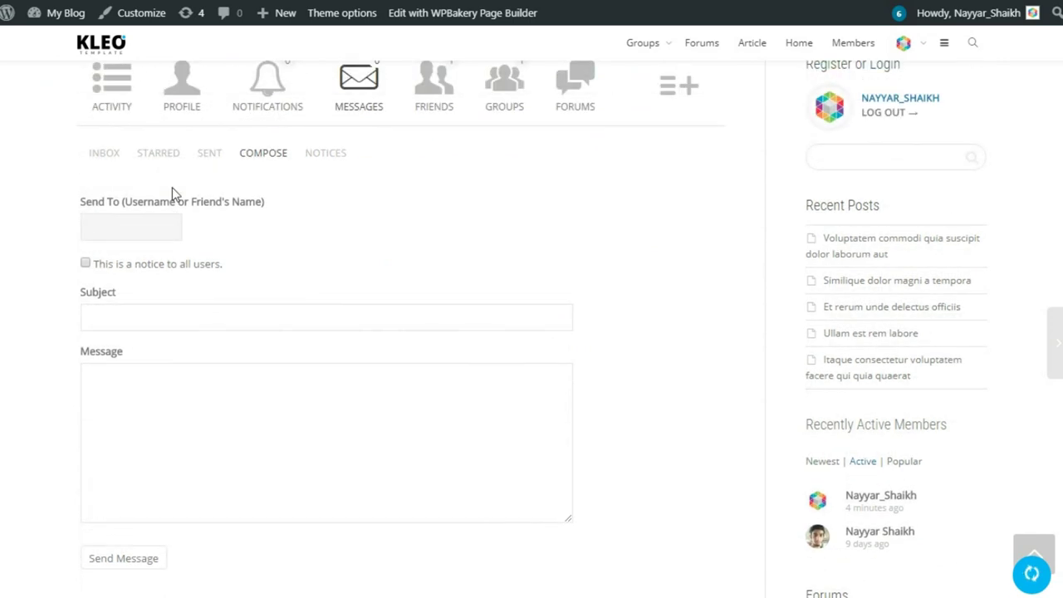
pyautogui.write('nayya')
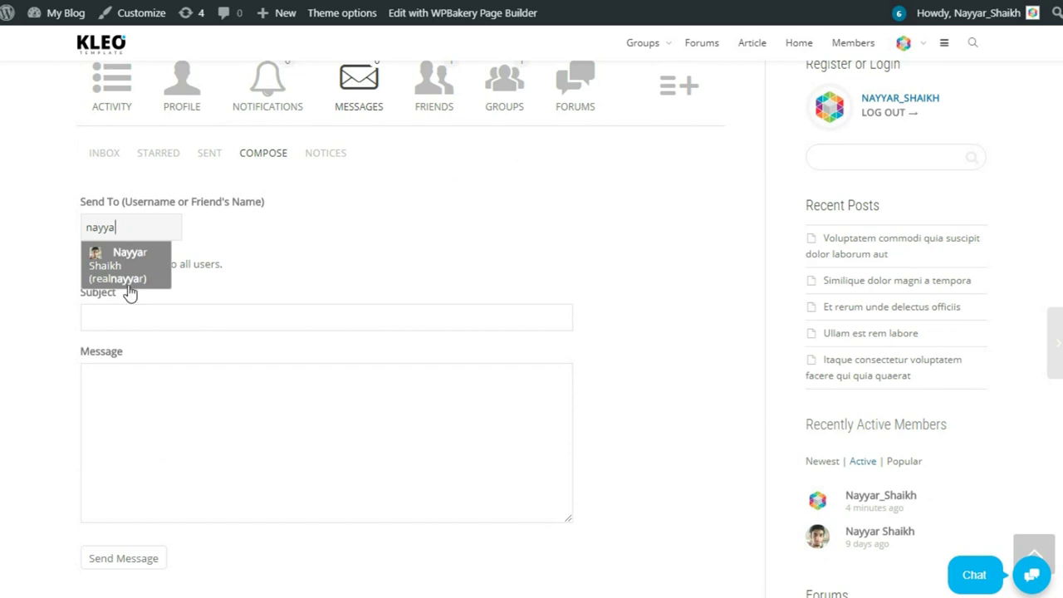
pyautogui.moveTo(139, 223); pyautogui.dragTo(53, 220)
pyautogui.click(316, 239)
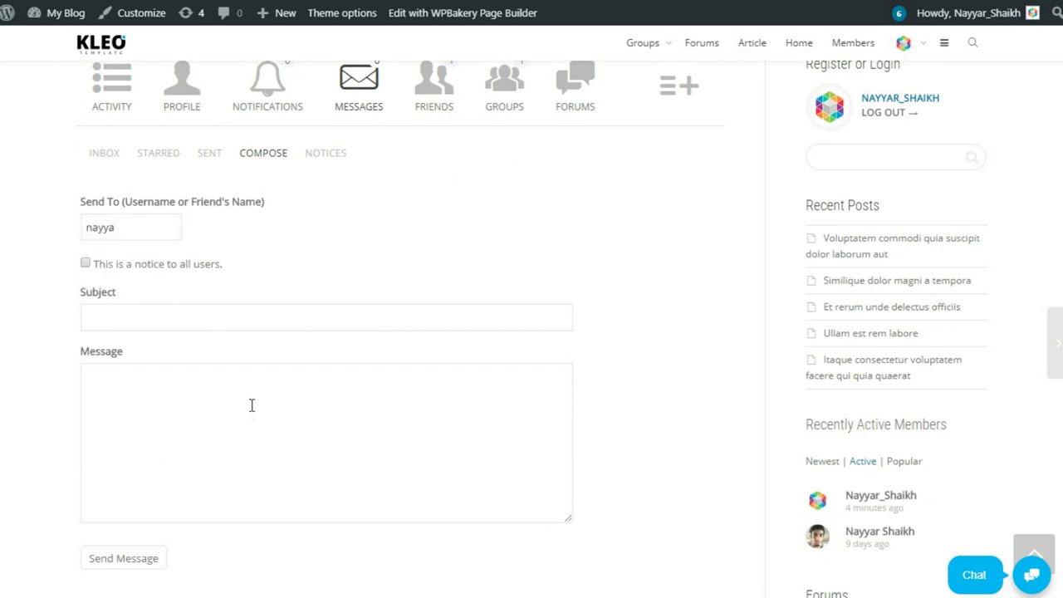
pyautogui.scroll(-1, 252, 407)
pyautogui.scroll(3, 316, 406)
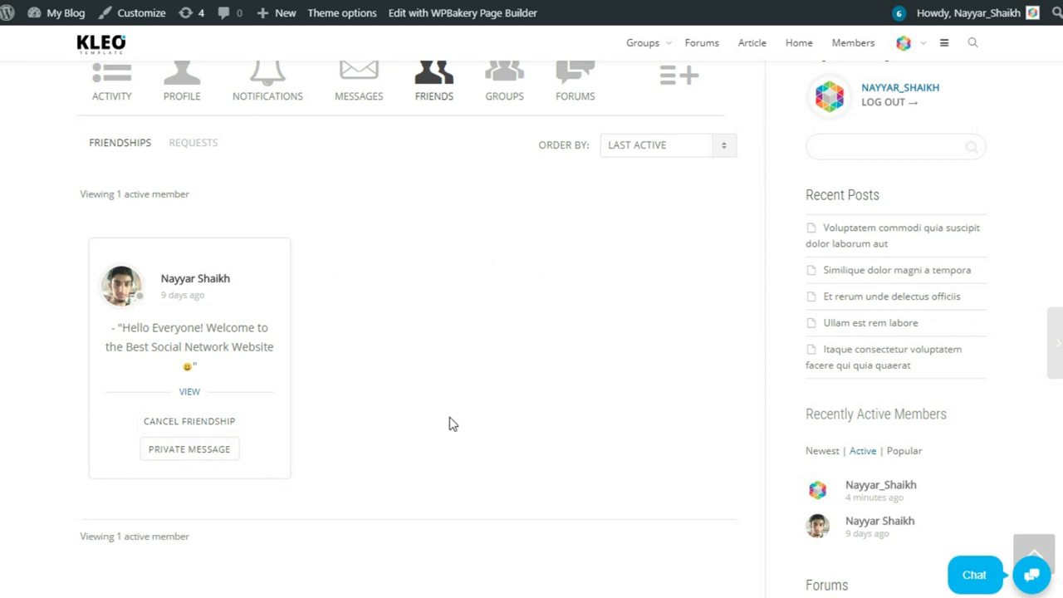
# Show the profile's group memberships and point out the public Men in Black group.
pyautogui.scroll(3, 451, 423)
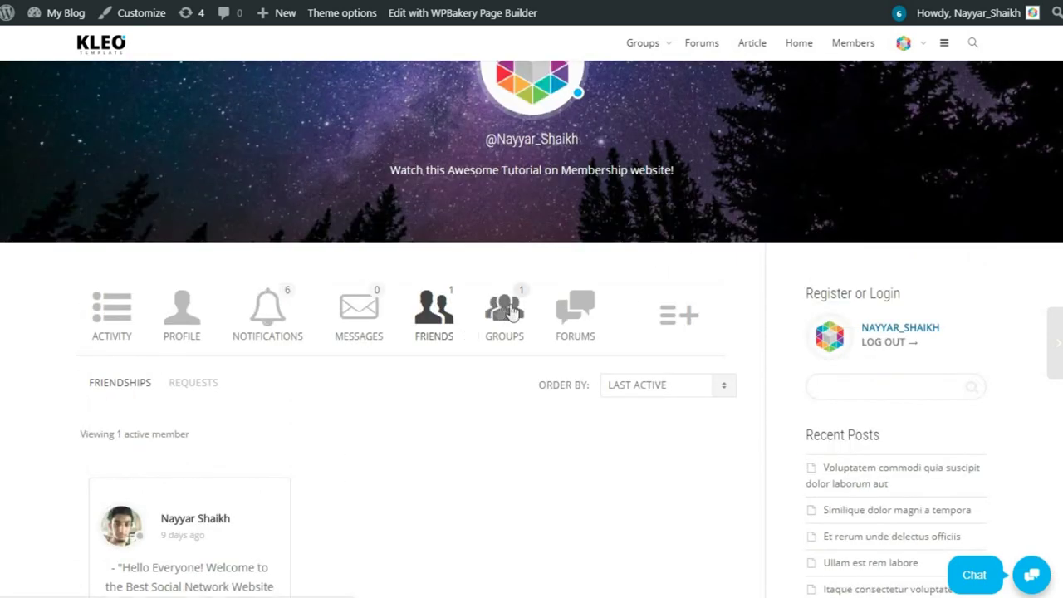
pyautogui.click(502, 309)
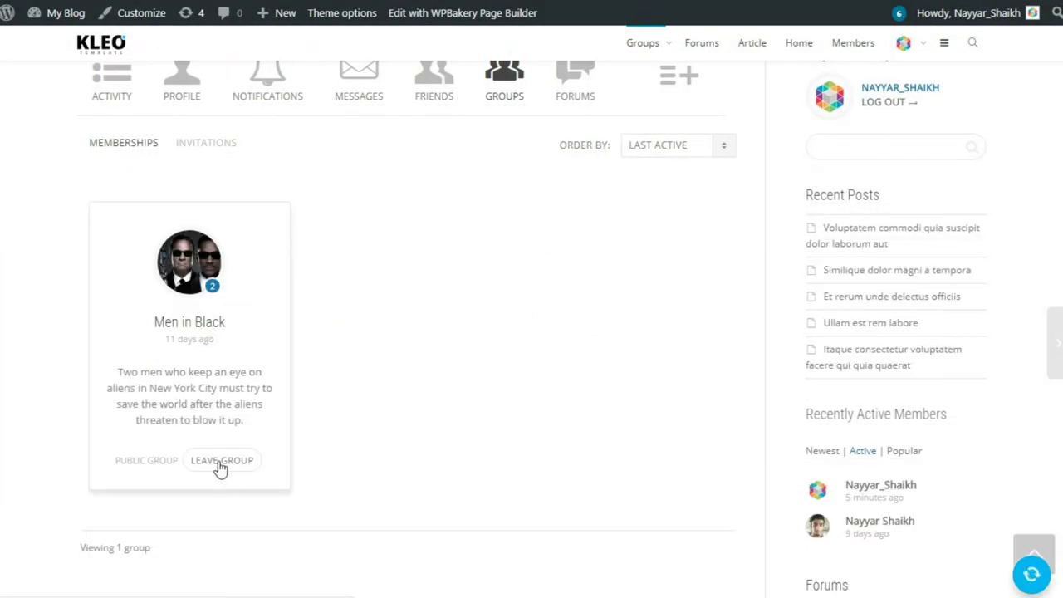
pyautogui.scroll(-1, 254, 467)
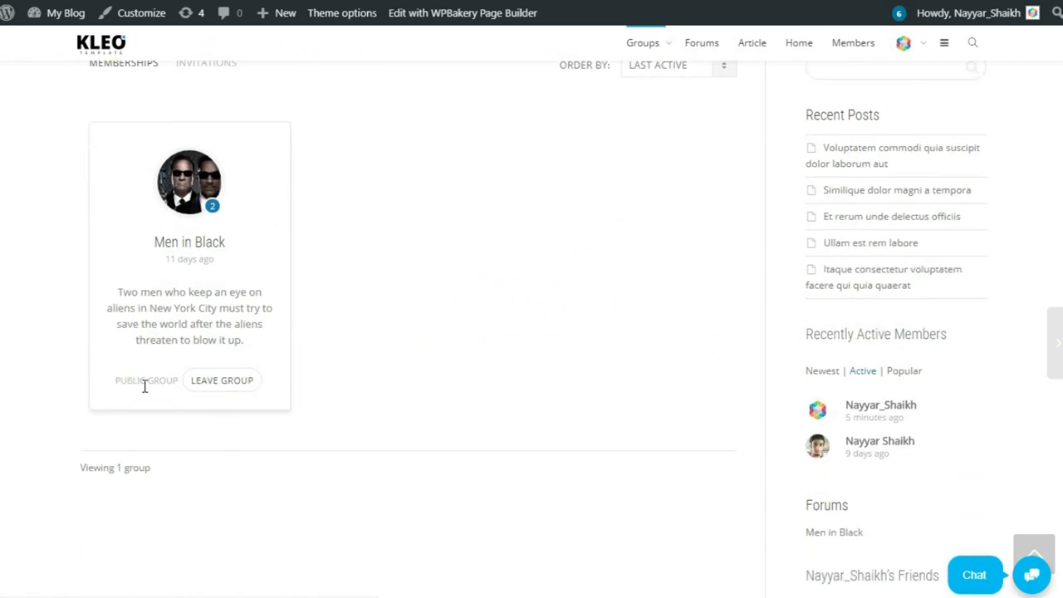
pyautogui.moveTo(163, 386); pyautogui.dragTo(178, 382)
pyautogui.click(182, 381)
# Open the Men in Black group and highlight the 'I love your Video Tutorials' comment.
pyautogui.click(206, 241)
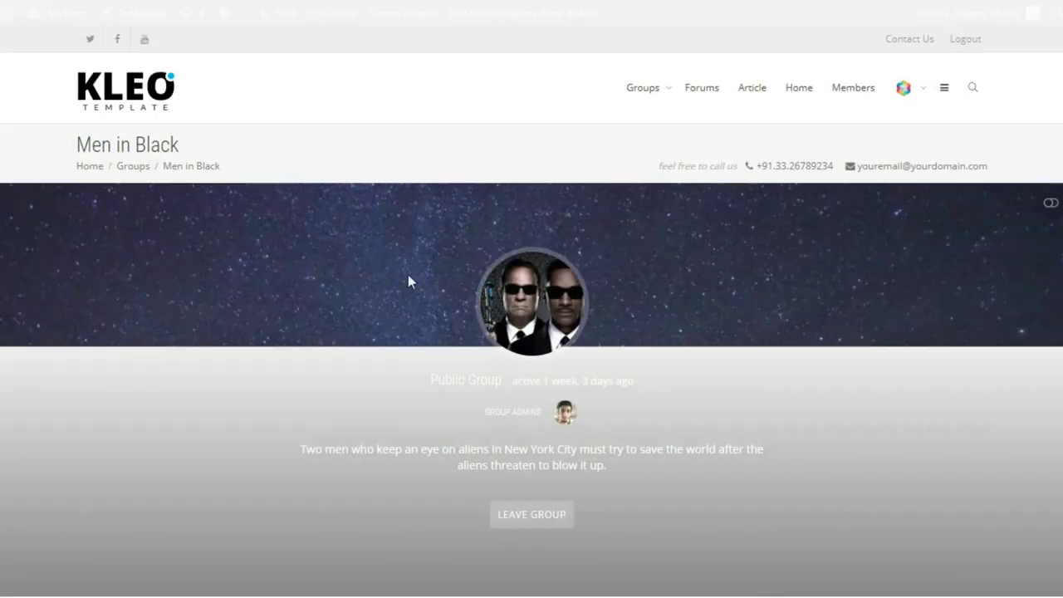
pyautogui.scroll(-8, 842, 378)
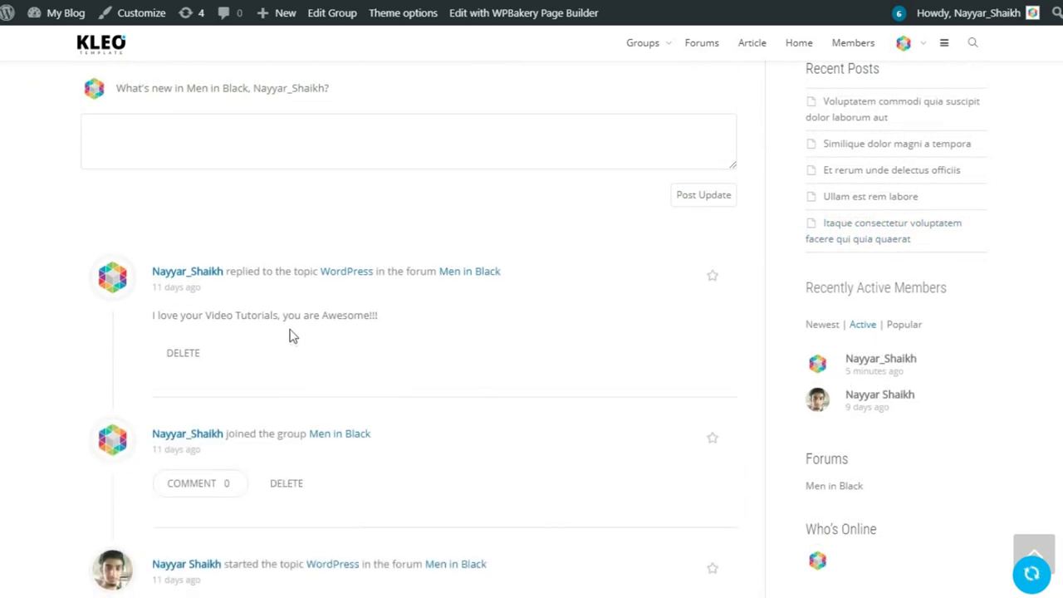
pyautogui.moveTo(151, 321); pyautogui.dragTo(375, 316)
pyautogui.click(476, 327)
pyautogui.scroll(-2, 477, 327)
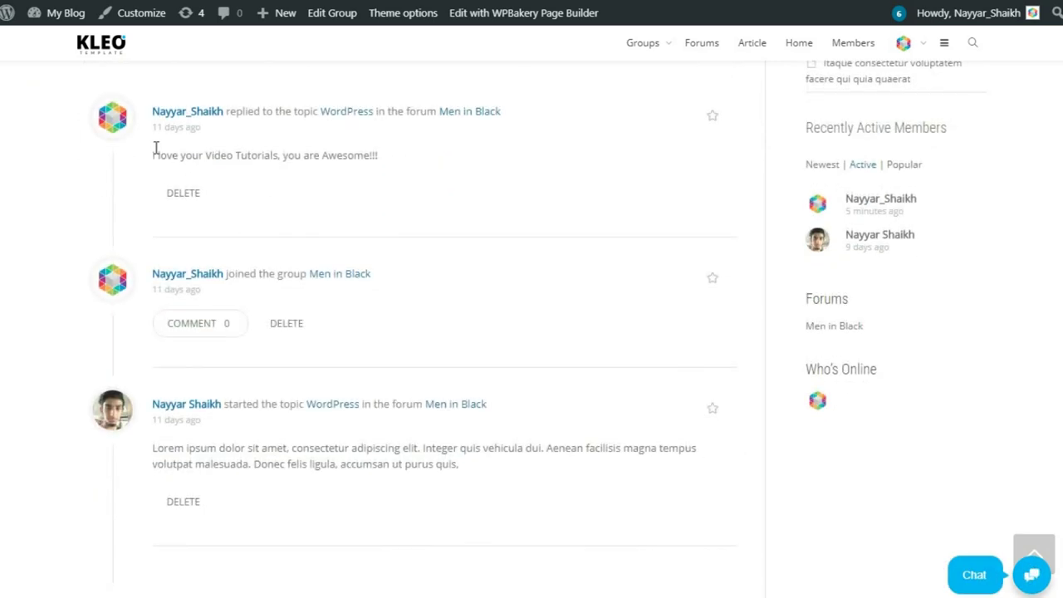
pyautogui.moveTo(152, 154); pyautogui.dragTo(395, 157)
# Scroll the group's activity feed and click into its post update box.
pyautogui.scroll(-3, 441, 301)
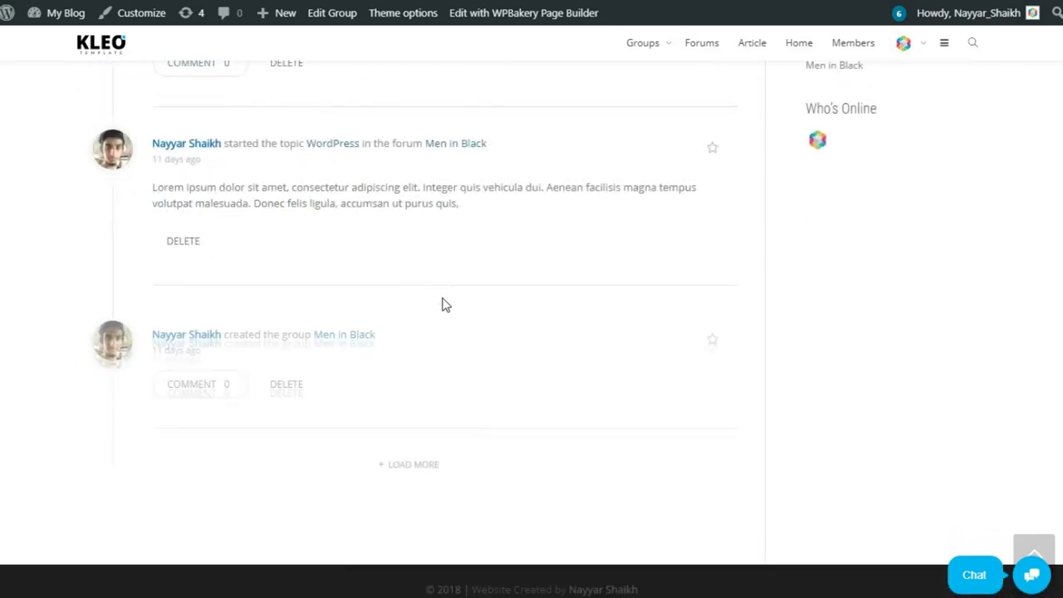
pyautogui.scroll(5, 443, 338)
pyautogui.scroll(3, 376, 362)
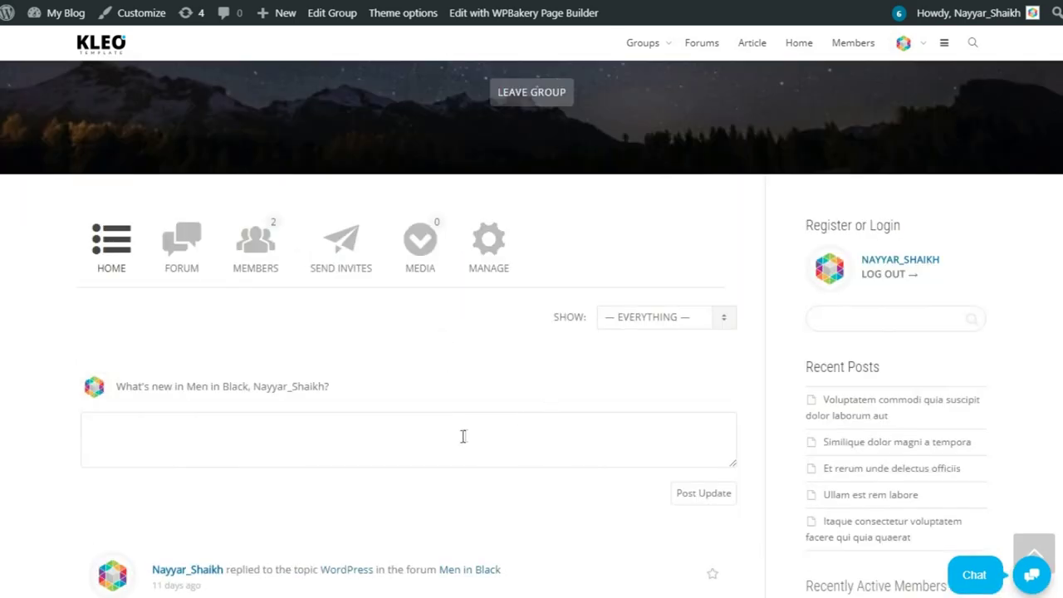
pyautogui.scroll(-1, 416, 428)
pyautogui.click(350, 360)
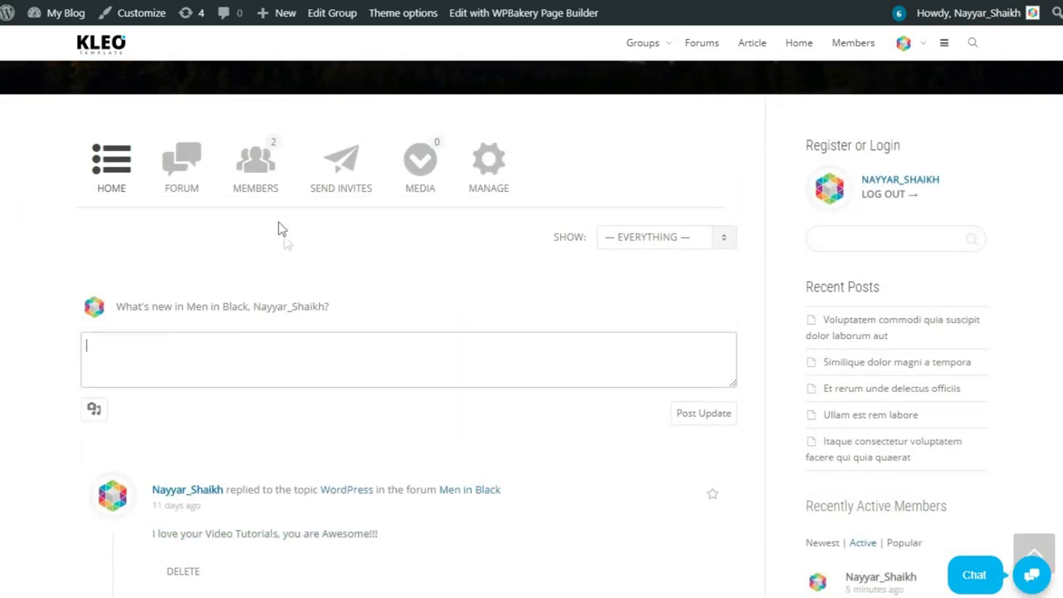
pyautogui.click(195, 181)
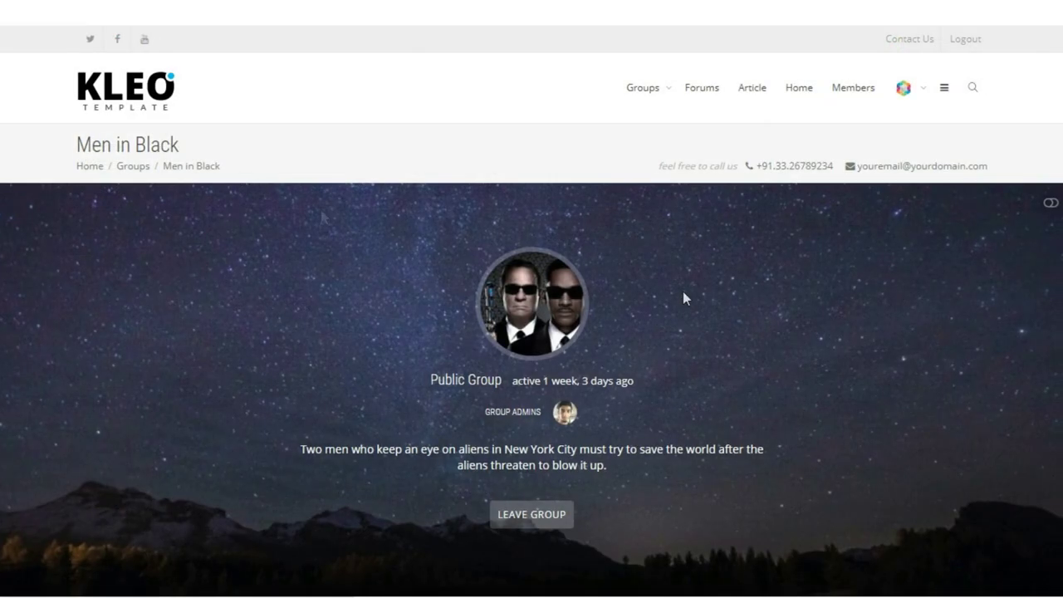
pyautogui.scroll(-3, 719, 347)
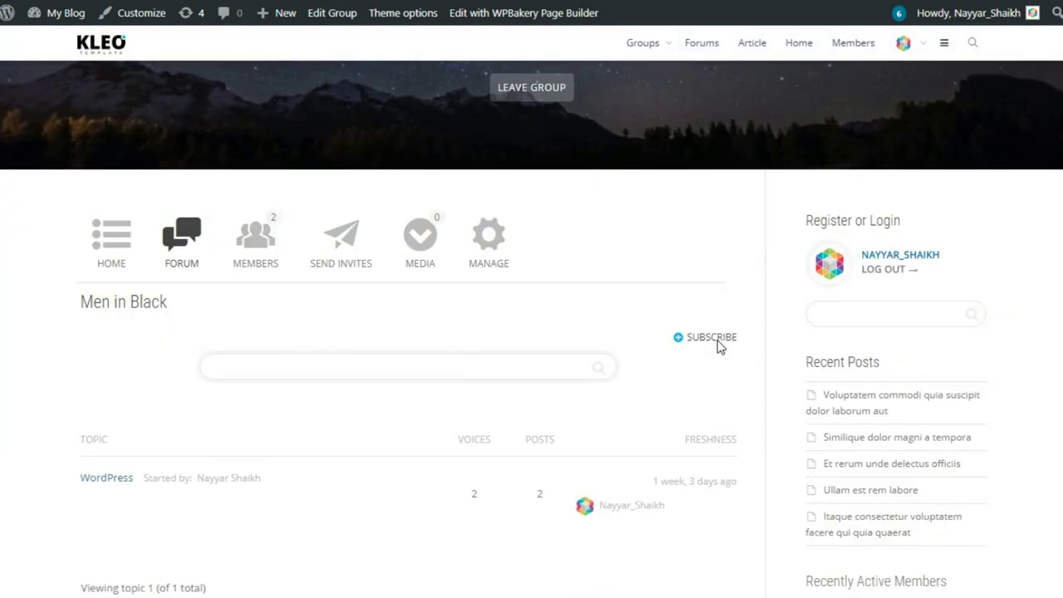
pyautogui.scroll(-2, 719, 347)
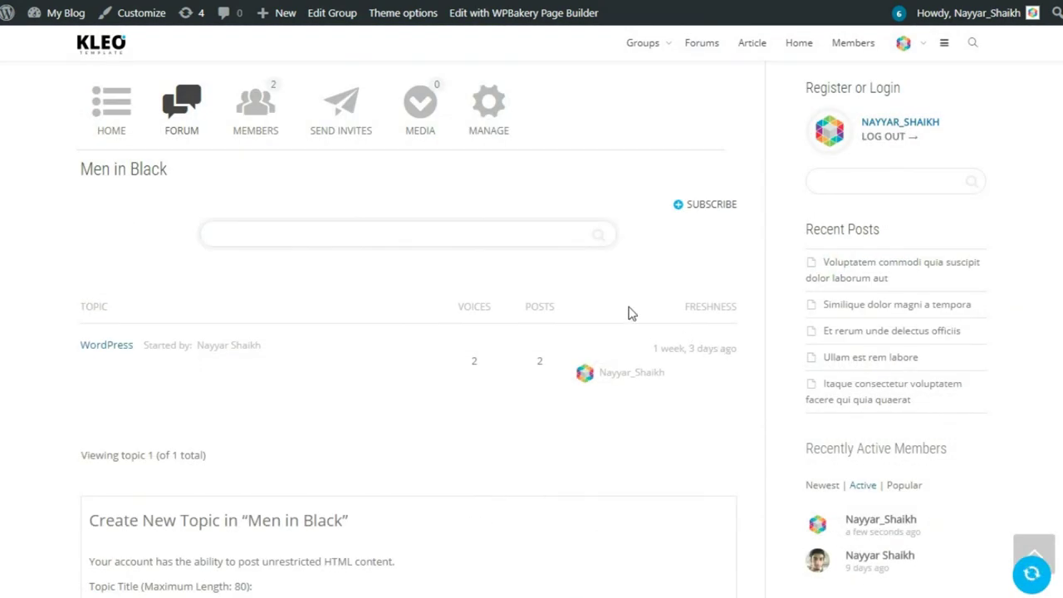
pyautogui.scroll(-1, 628, 313)
pyautogui.scroll(-6, 629, 313)
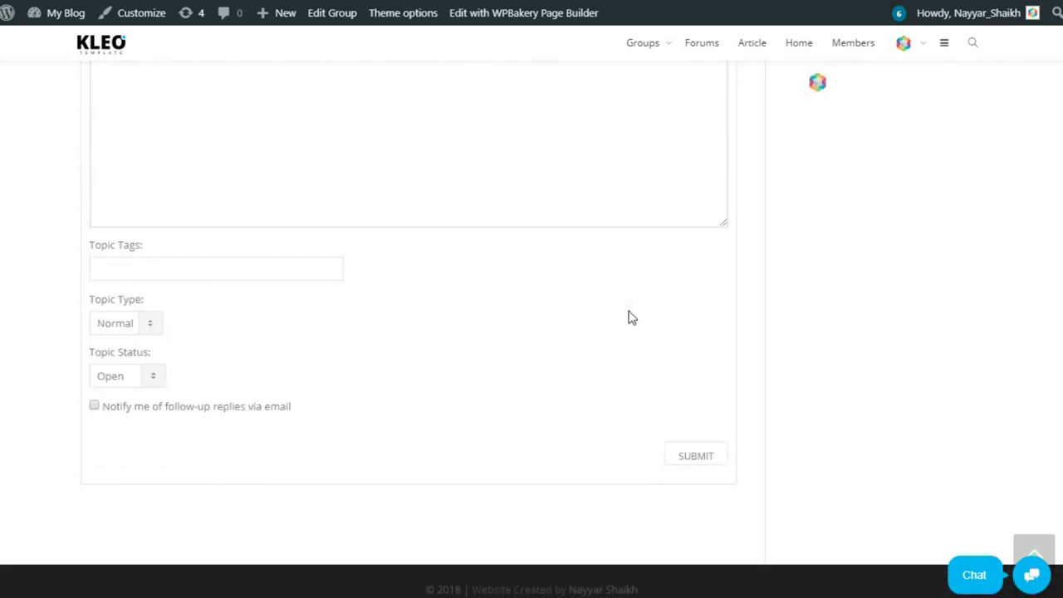
pyautogui.scroll(6, 631, 315)
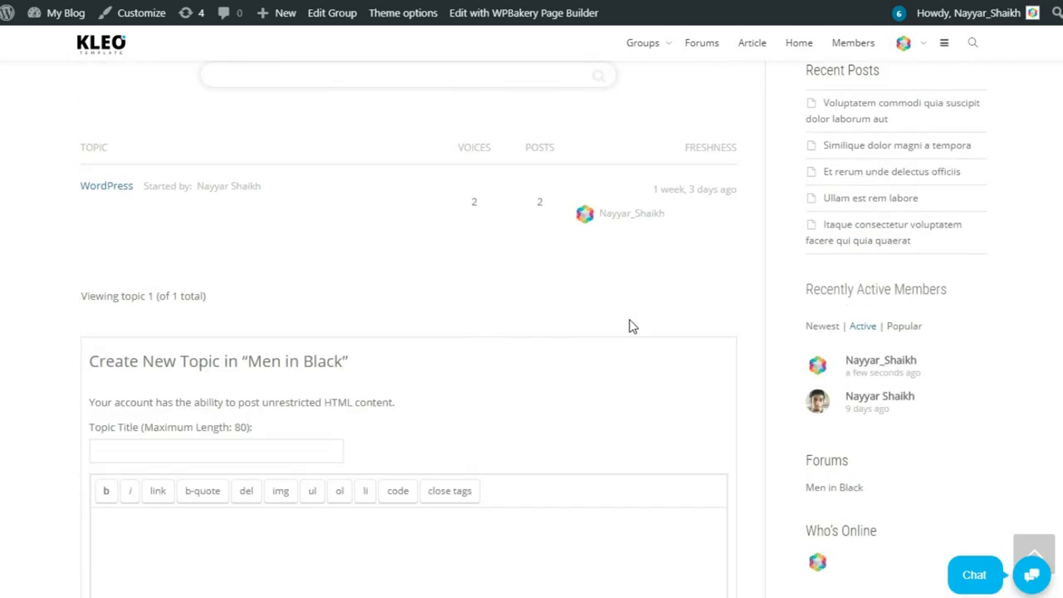
pyautogui.scroll(2, 629, 326)
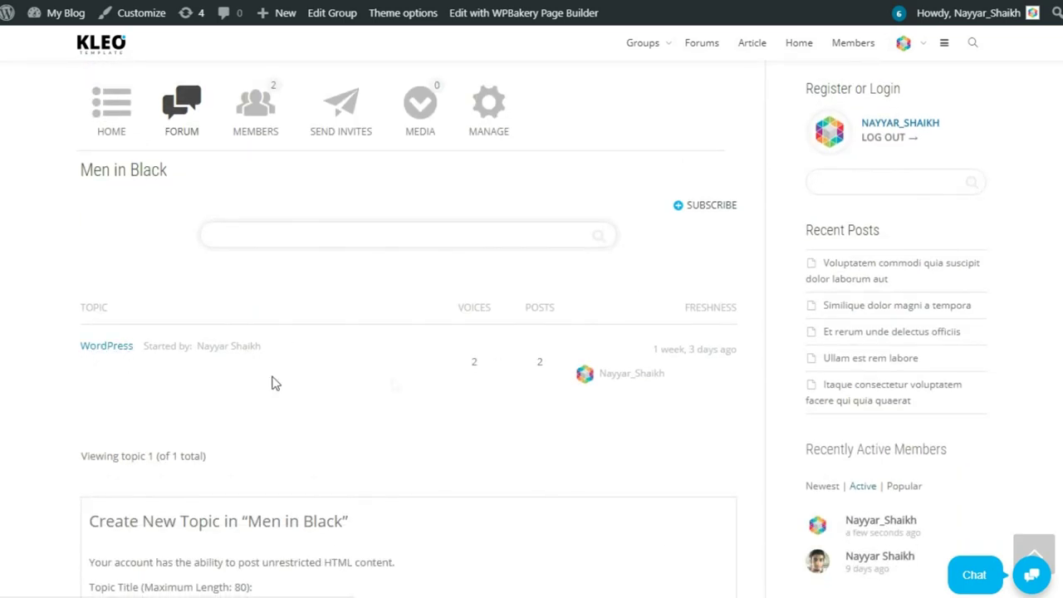
# Open the group forum's WordPress topic and read through its two posts.
pyautogui.click(105, 355)
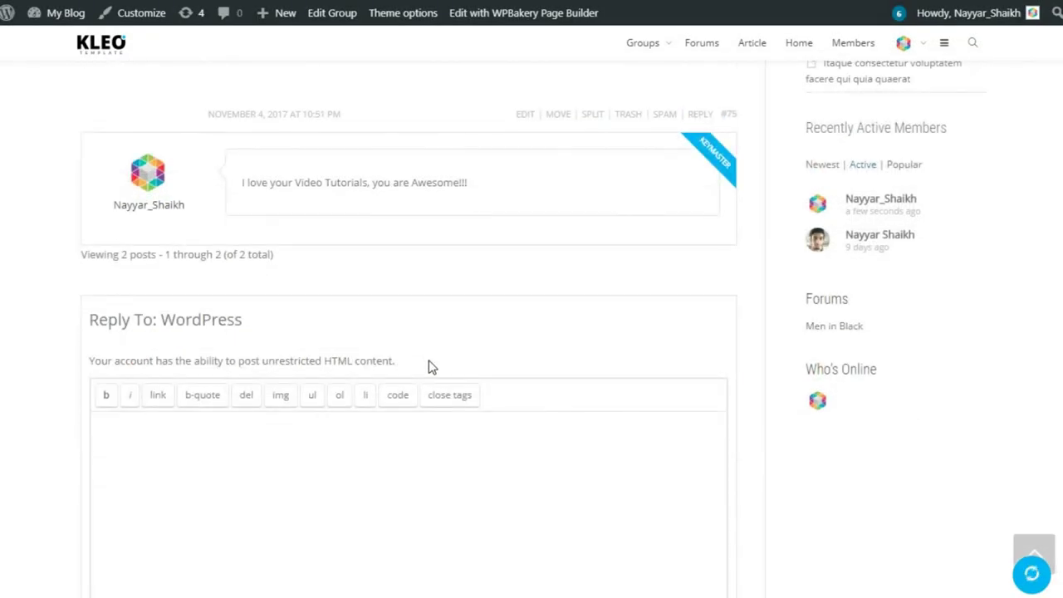
pyautogui.scroll(3, 430, 368)
pyautogui.moveTo(213, 237); pyautogui.dragTo(640, 266)
pyautogui.click(640, 267)
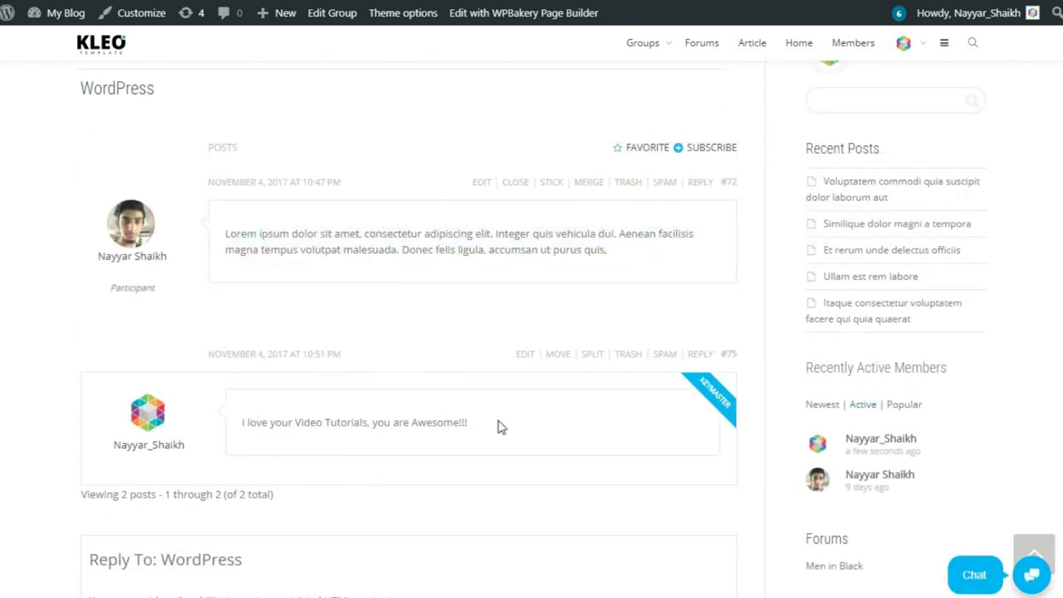
pyautogui.scroll(-3, 520, 424)
pyautogui.scroll(7, 498, 465)
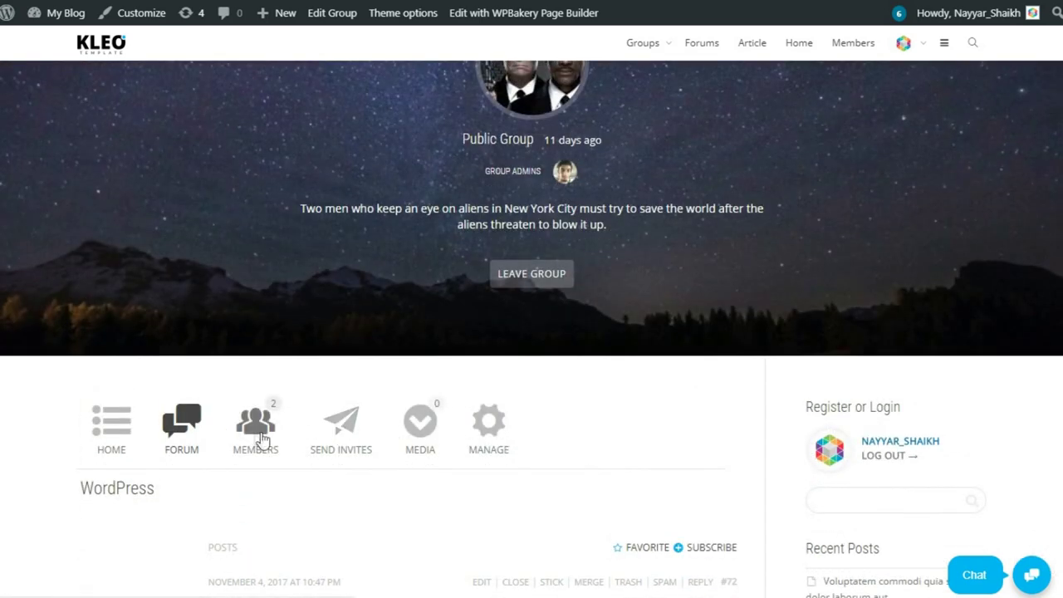
# View the Men in Black members, then Send Invites, noting all friends already belong.
pyautogui.click(270, 431)
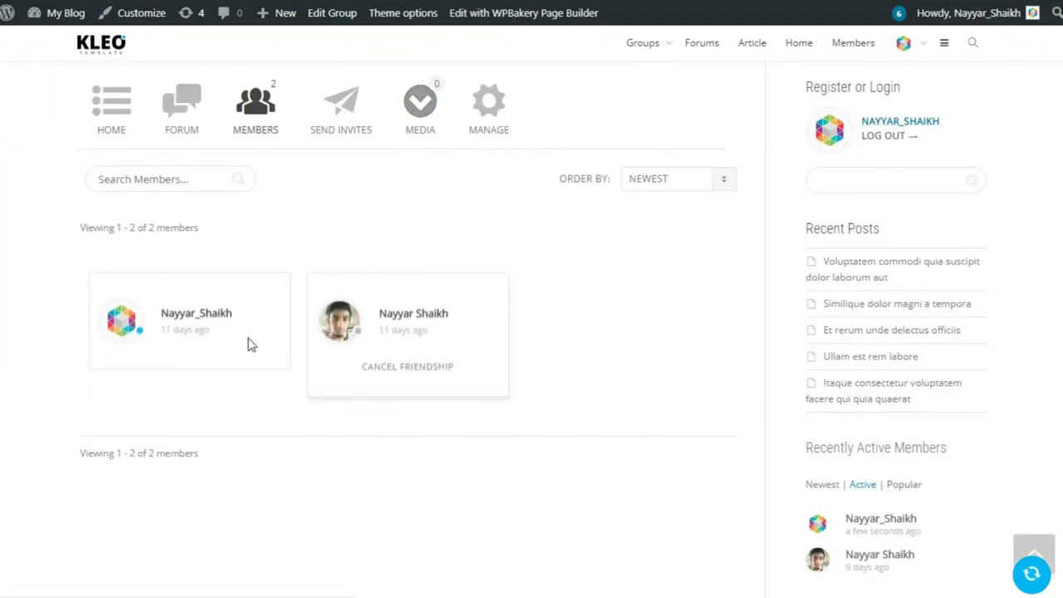
pyautogui.scroll(2, 473, 367)
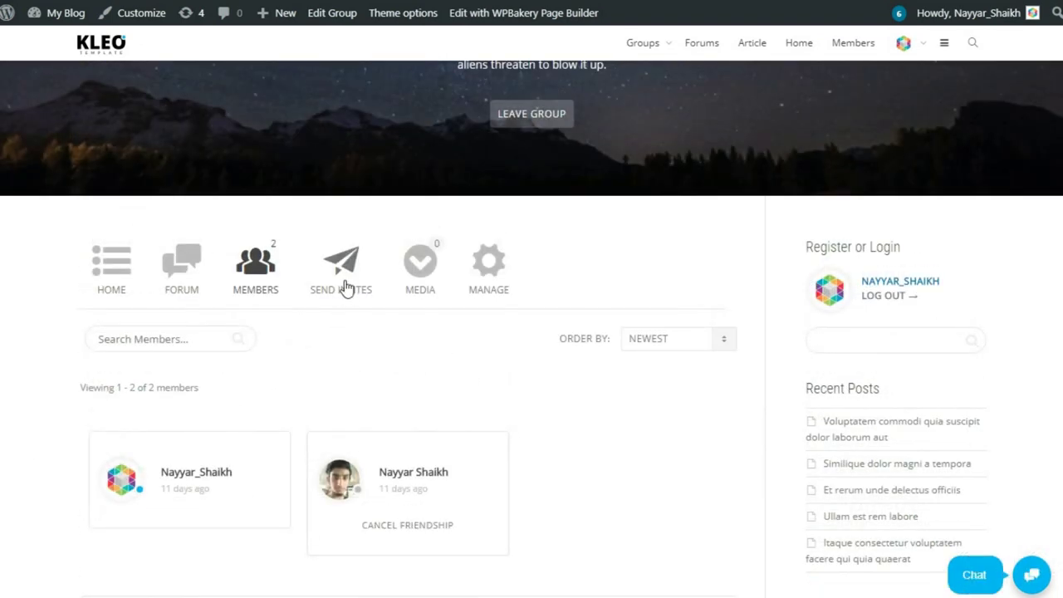
pyautogui.click(345, 285)
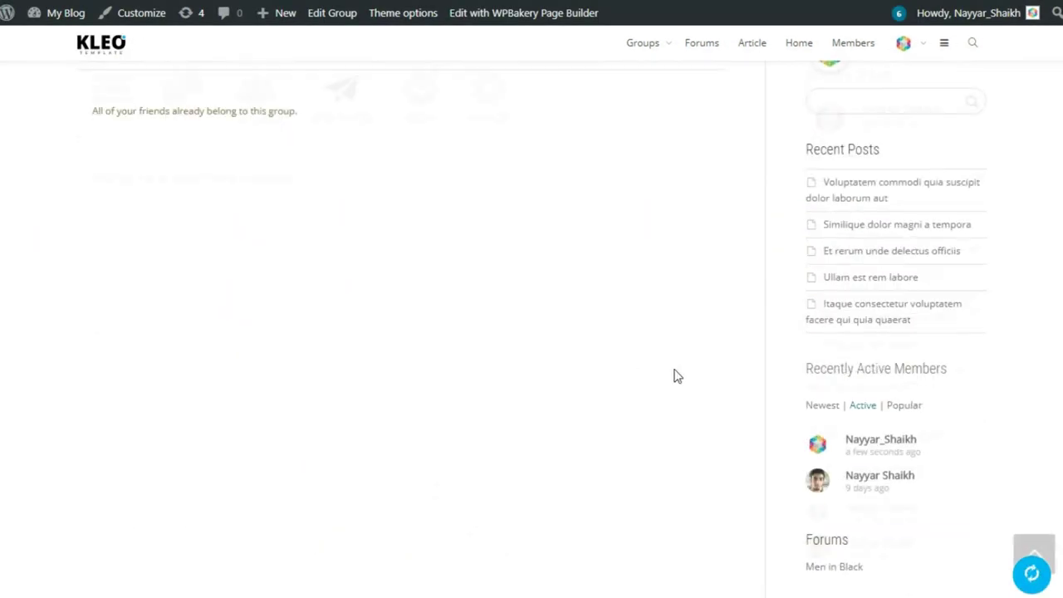
pyautogui.tripleClick(111, 275)
pyautogui.click(319, 277)
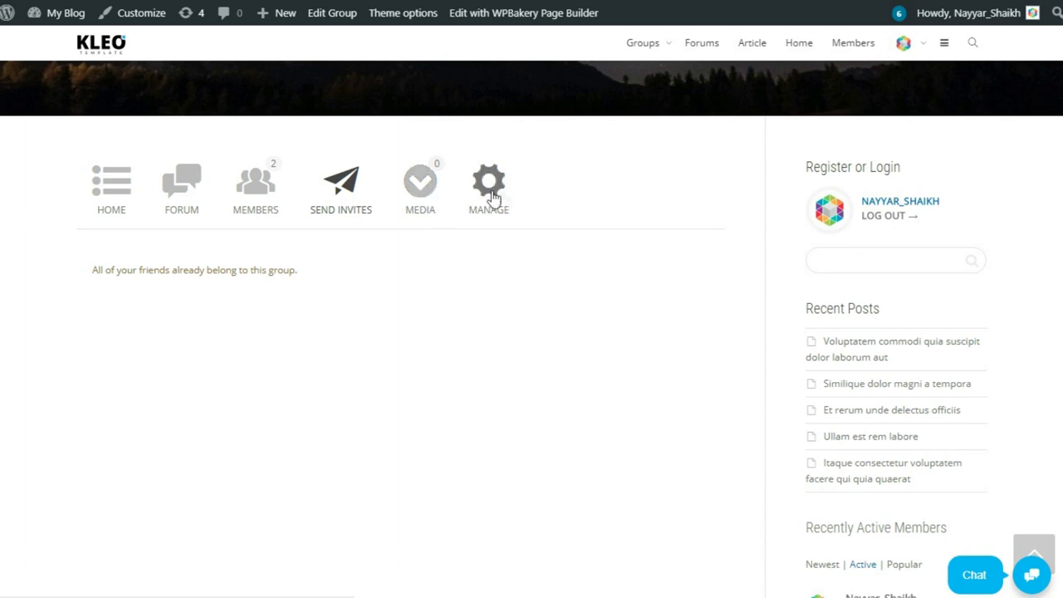
pyautogui.scroll(1, 581, 299)
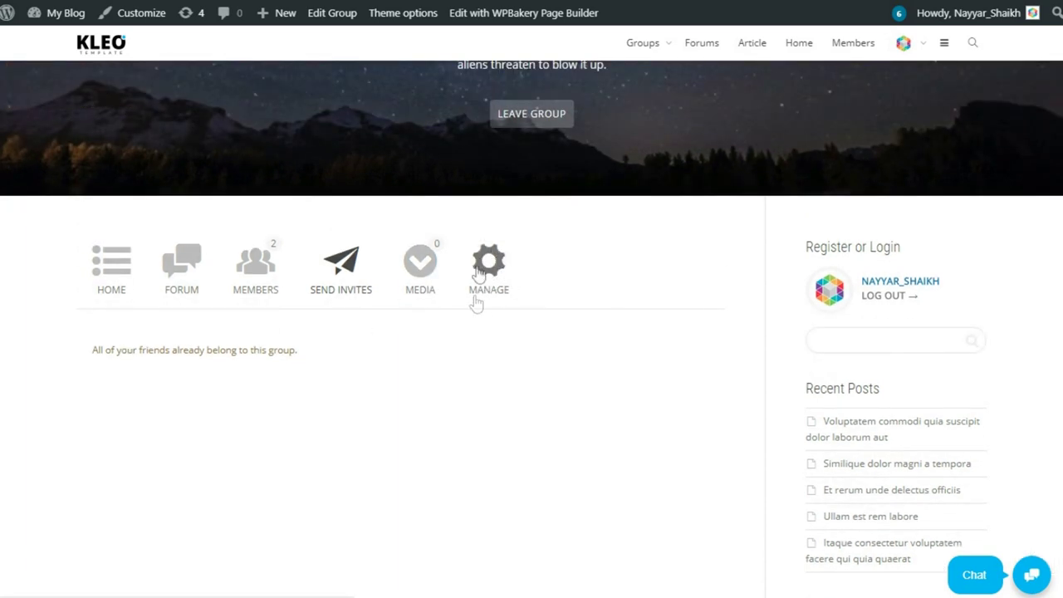
pyautogui.click(508, 272)
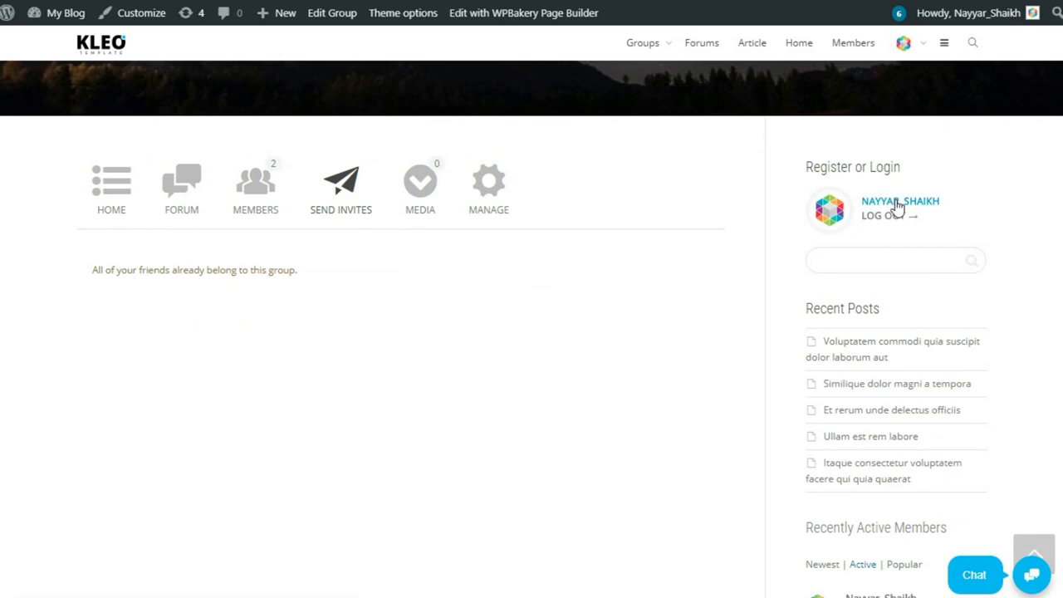
# Open your own profile's Articles section, listing 'Et rerum unde delectus officiis'.
pyautogui.click(897, 202)
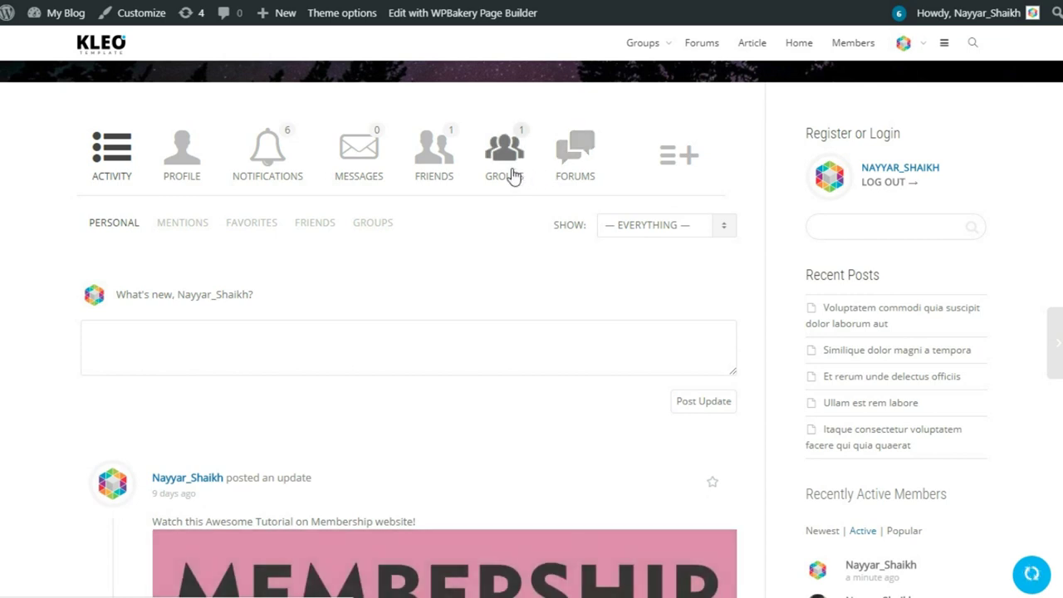
pyautogui.click(681, 159)
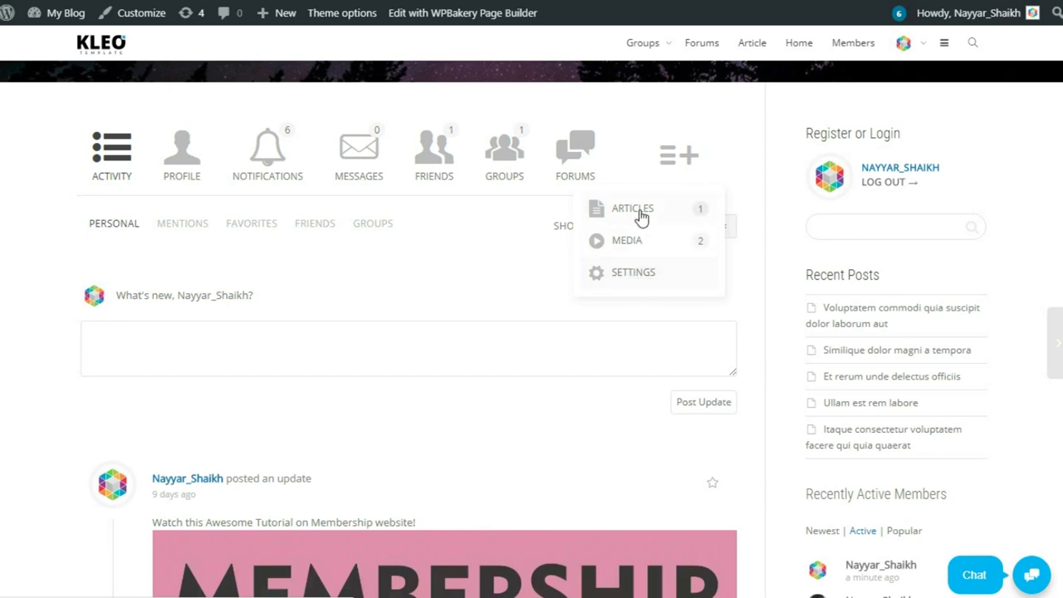
pyautogui.click(640, 212)
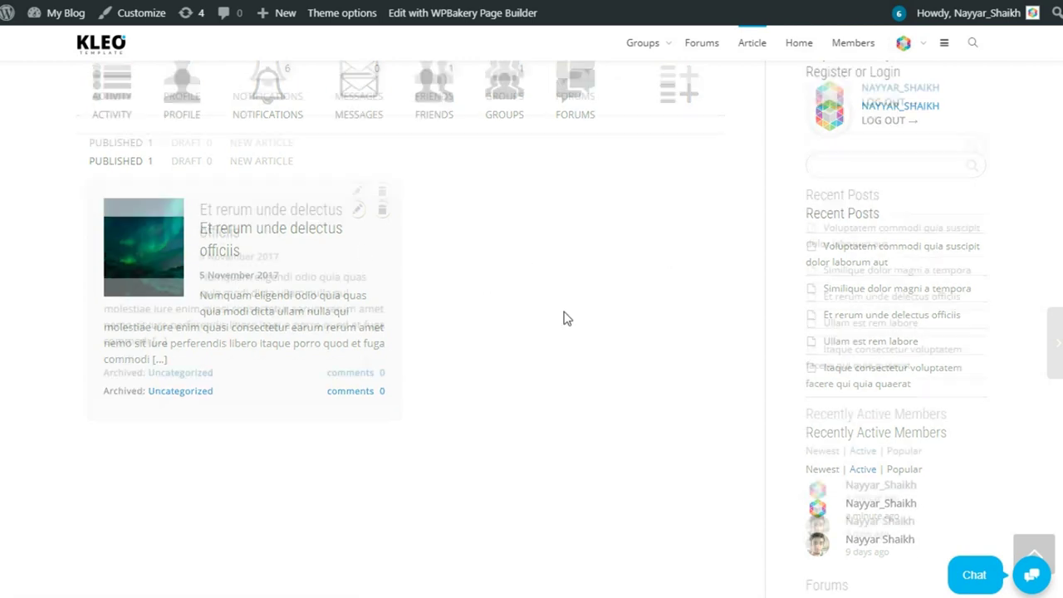
pyautogui.scroll(2, 563, 318)
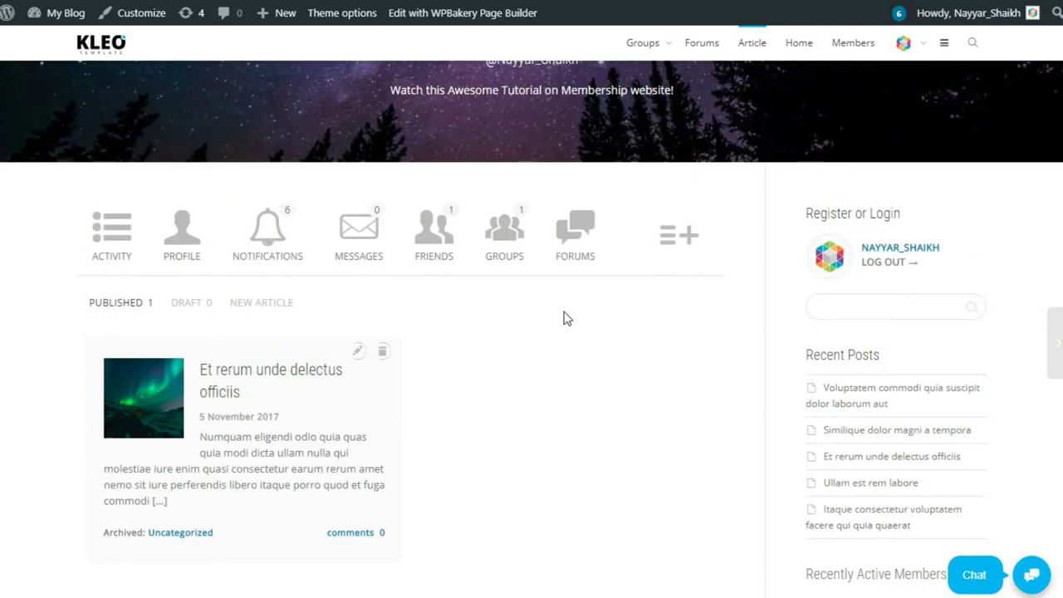
pyautogui.scroll(4, 563, 318)
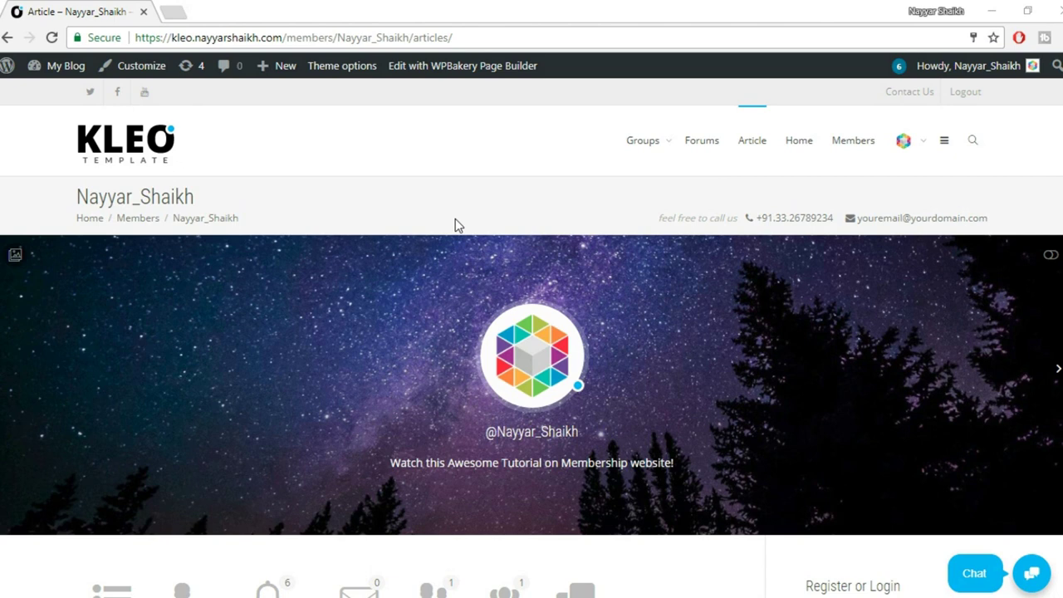
# Load bloggdude.com/tmd in a new tab to show TMDHosting's Cloud Hosting plans.
pyautogui.click(174, 11)
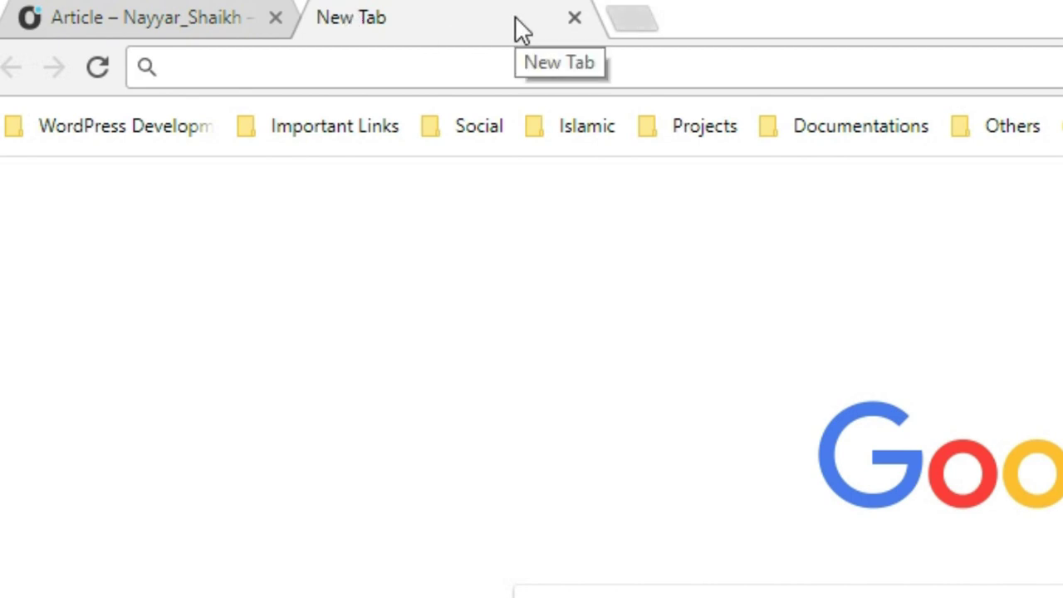
pyautogui.write('b')
pyautogui.press('Right')
pyautogui.write('/tmd')
pyautogui.press('Return')
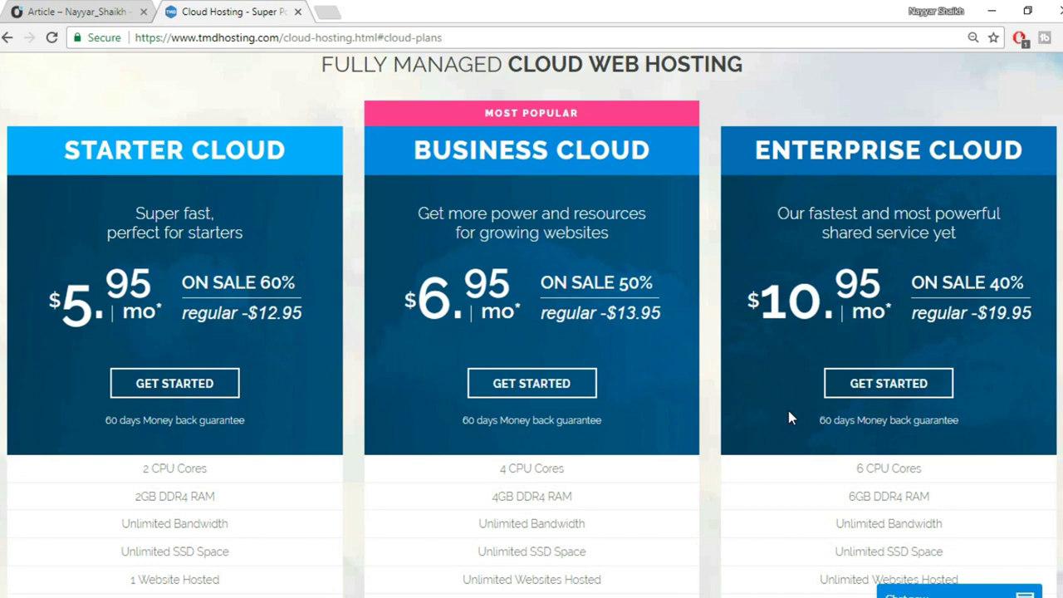
# Scroll the cloud plans and highlight Enterprise Cloud's 6 CPU Cores and 6GB RAM.
pyautogui.scroll(-3, 964, 354)
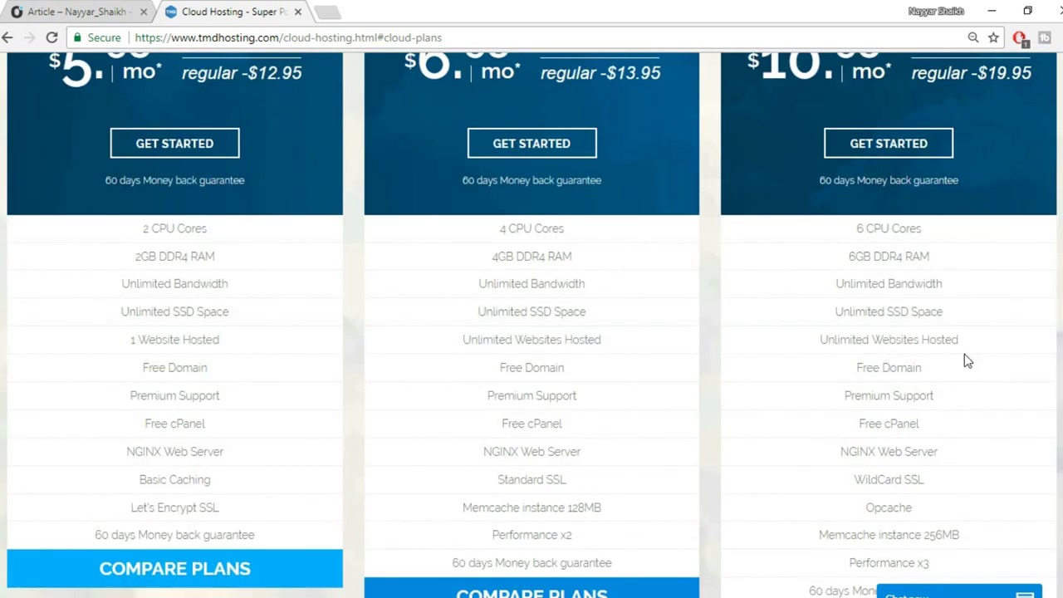
pyautogui.scroll(-2, 965, 360)
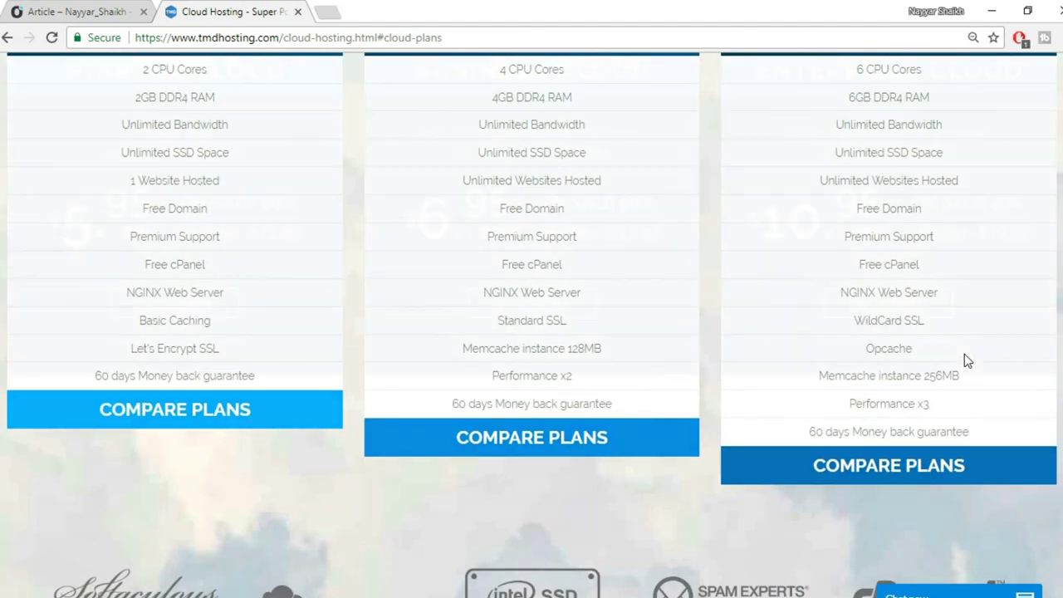
pyautogui.scroll(5, 964, 353)
pyautogui.scroll(-4, 966, 359)
pyautogui.scroll(3, 965, 360)
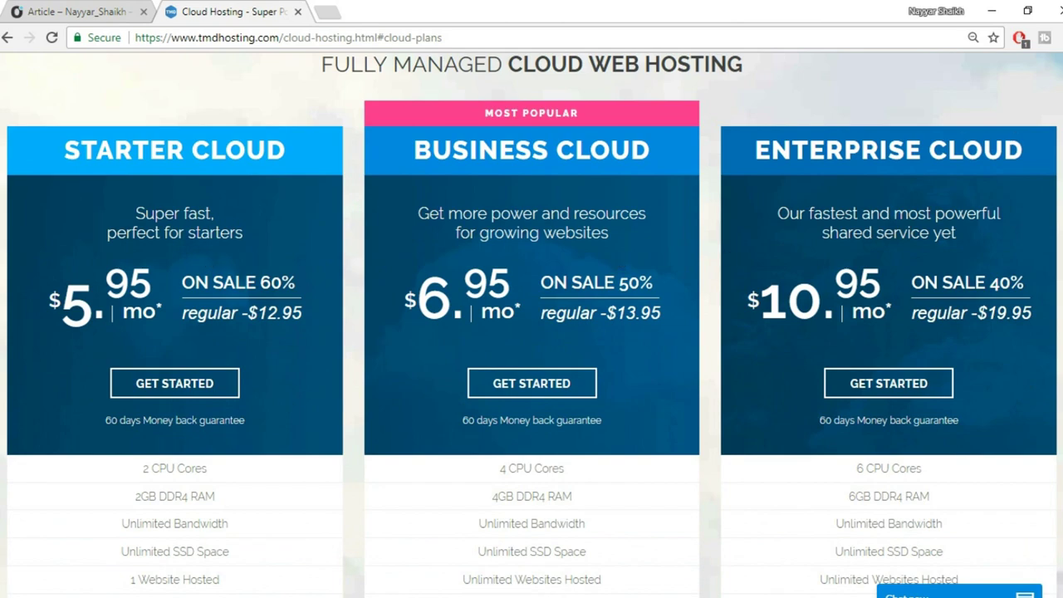
pyautogui.scroll(-1, 715, 206)
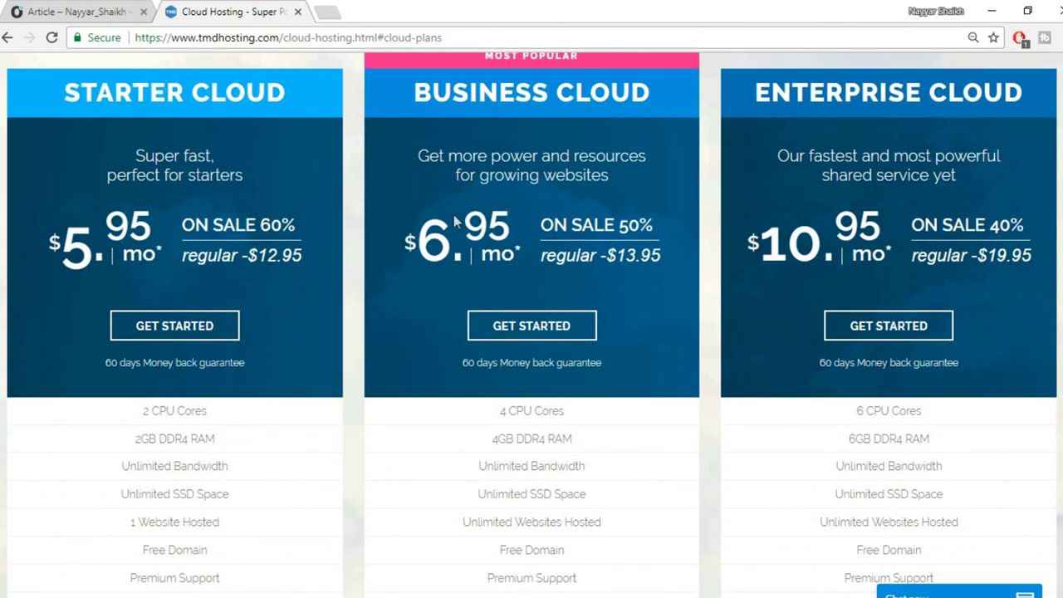
pyautogui.scroll(-4, 864, 242)
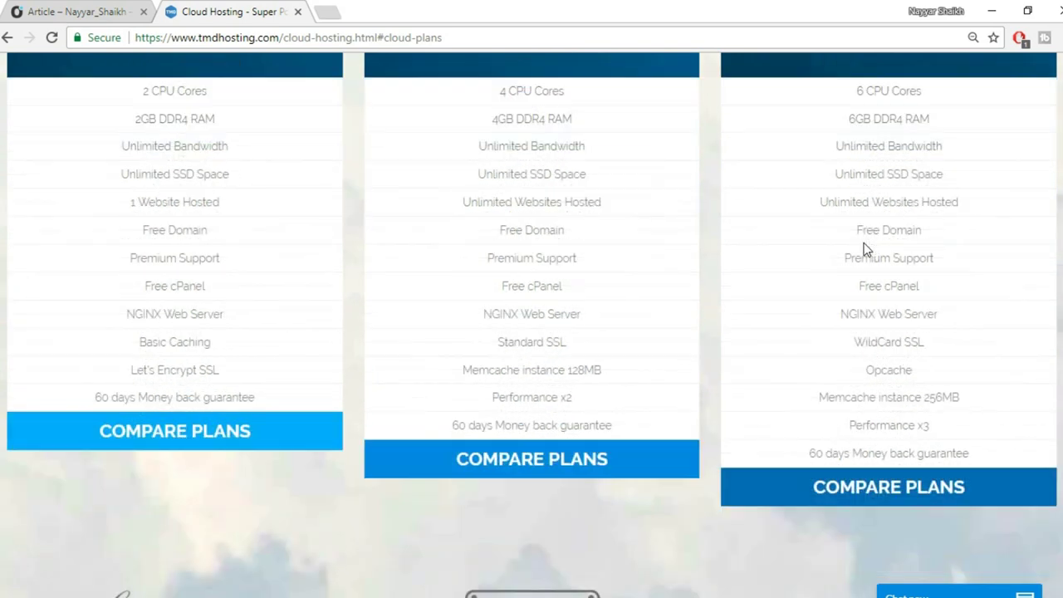
pyautogui.moveTo(855, 95); pyautogui.dragTo(930, 120)
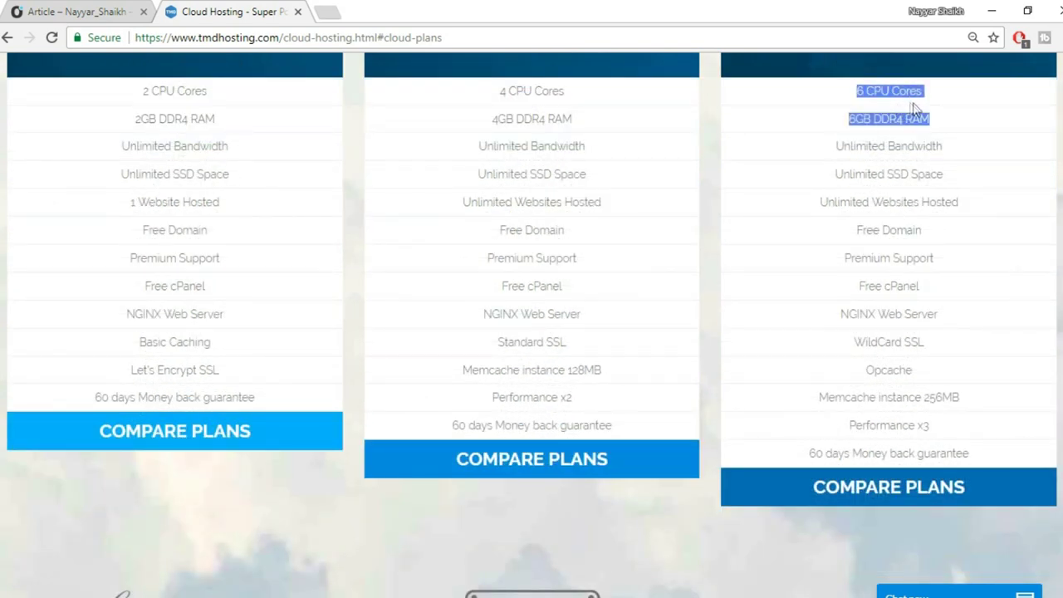
pyautogui.click(935, 114)
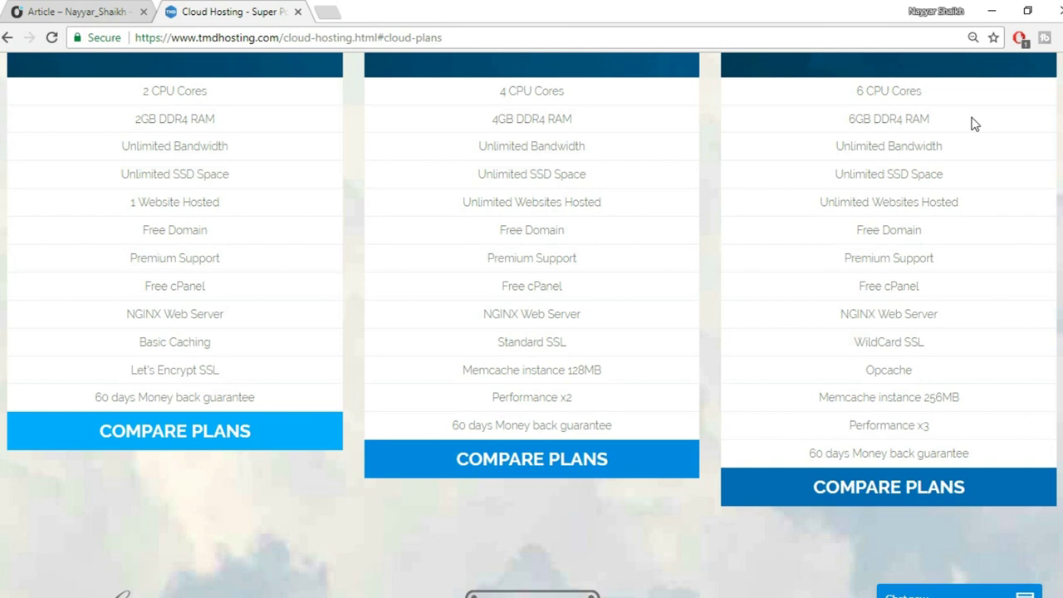
# Highlight the third plan's Unlimited Bandwidth, then select its 'SSD Space' words.
pyautogui.moveTo(964, 148); pyautogui.dragTo(836, 146)
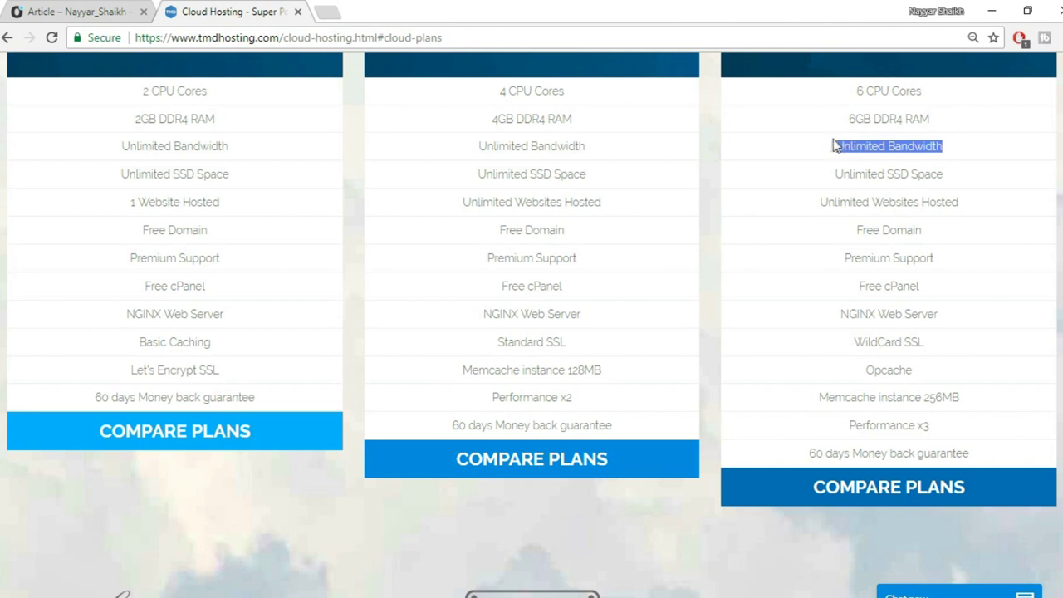
pyautogui.click(907, 169)
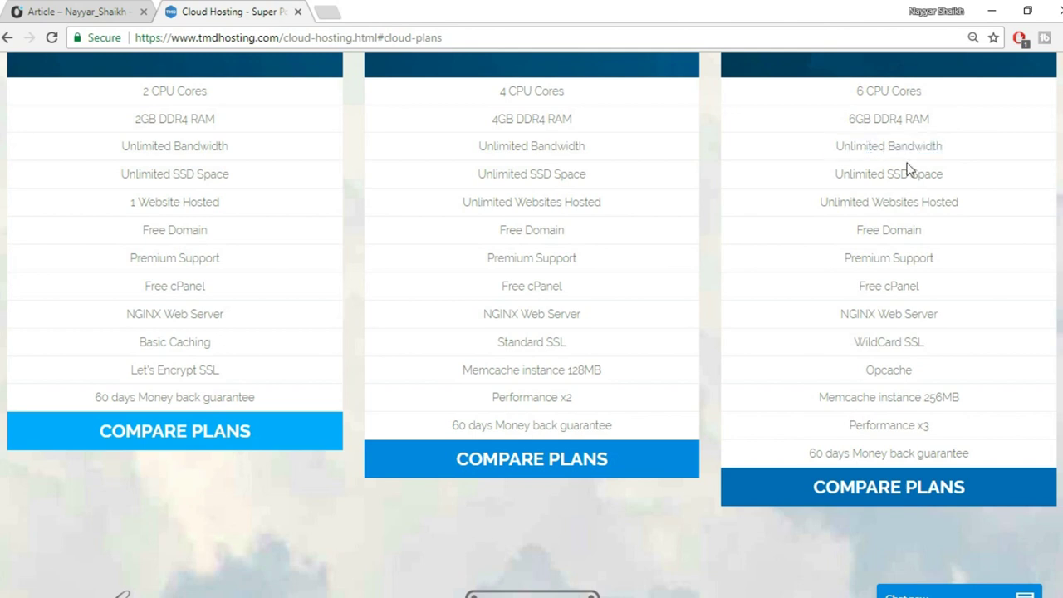
pyautogui.moveTo(967, 150); pyautogui.dragTo(831, 146)
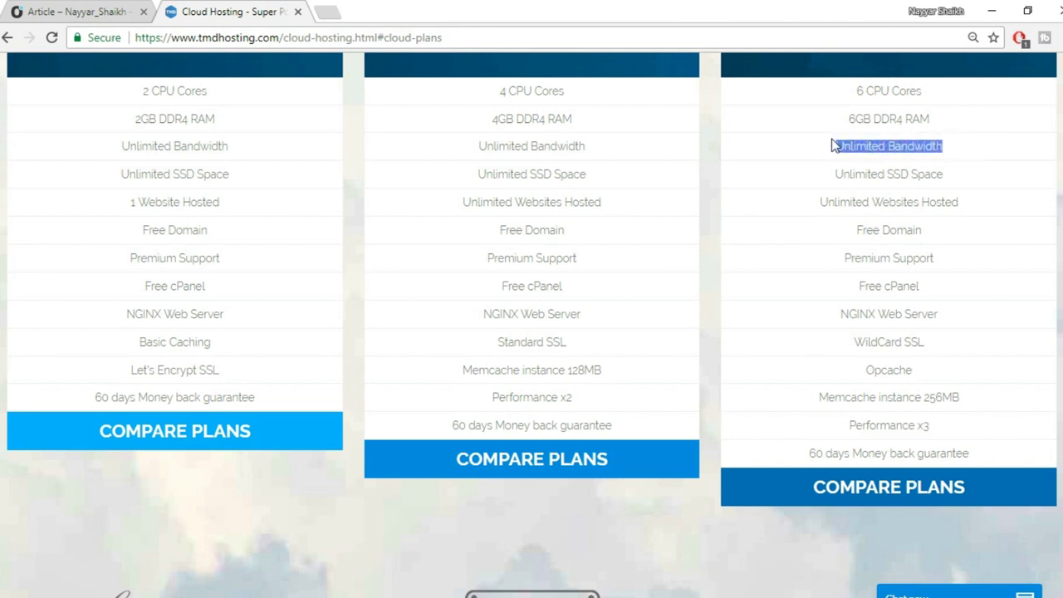
pyautogui.click(907, 168)
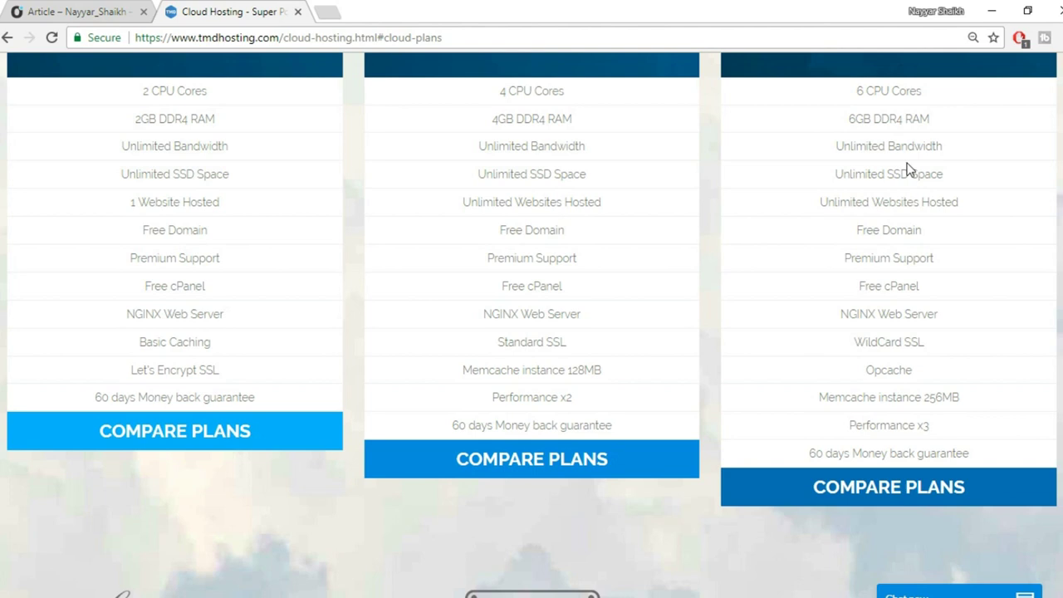
pyautogui.doubleClick(902, 173)
pyautogui.moveTo(901, 173); pyautogui.dragTo(955, 180)
# Search Google in a new tab for 'ssd vs hdd web hosting' and scroll the results.
pyautogui.hotkey('ctrl', 't')
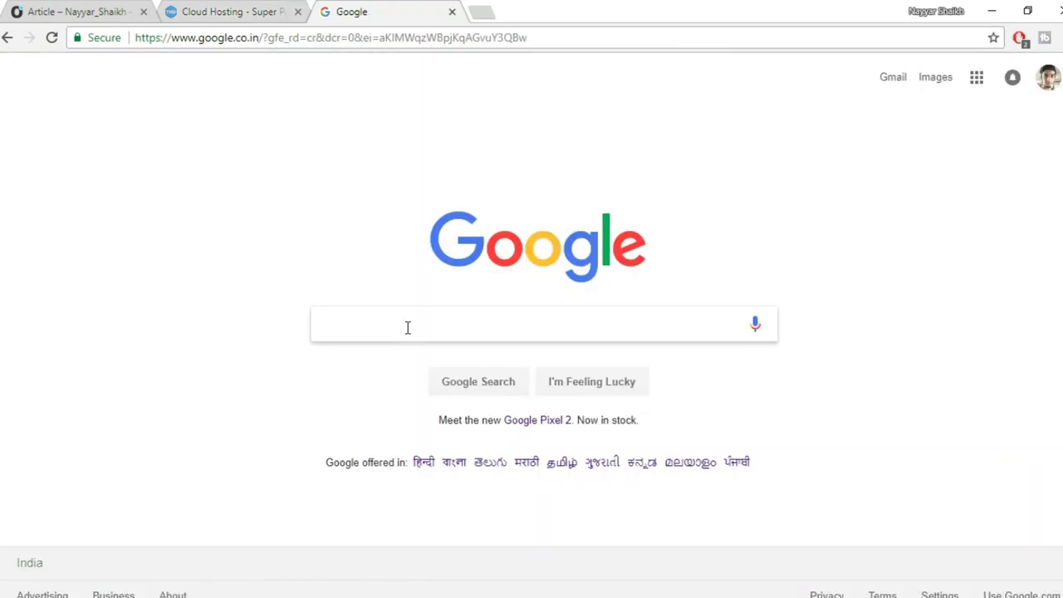
pyautogui.write('ssd')
pyautogui.press('Down')
pyautogui.press('Return')
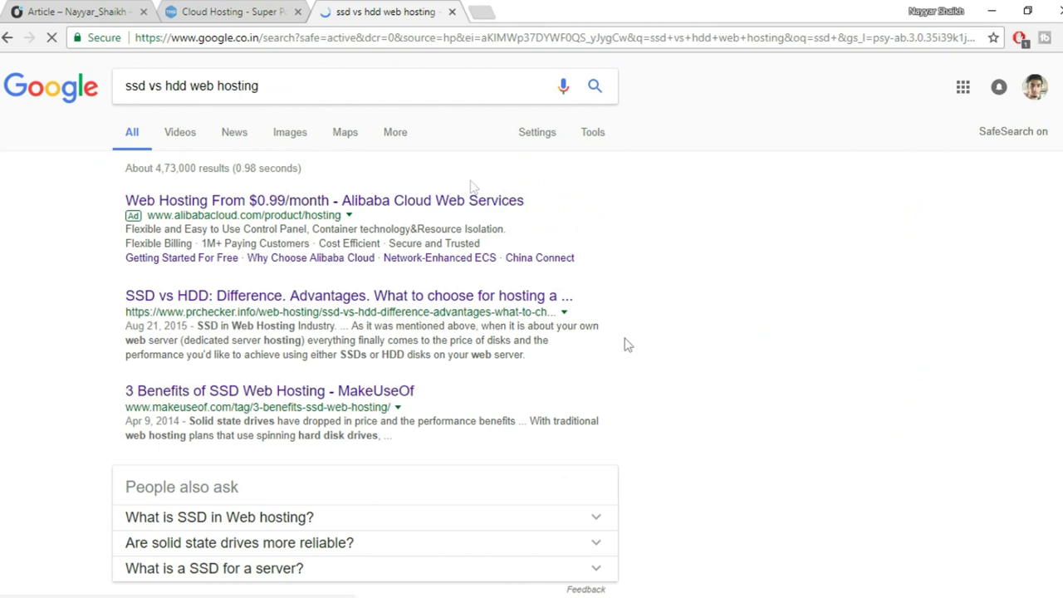
pyautogui.scroll(-2, 540, 385)
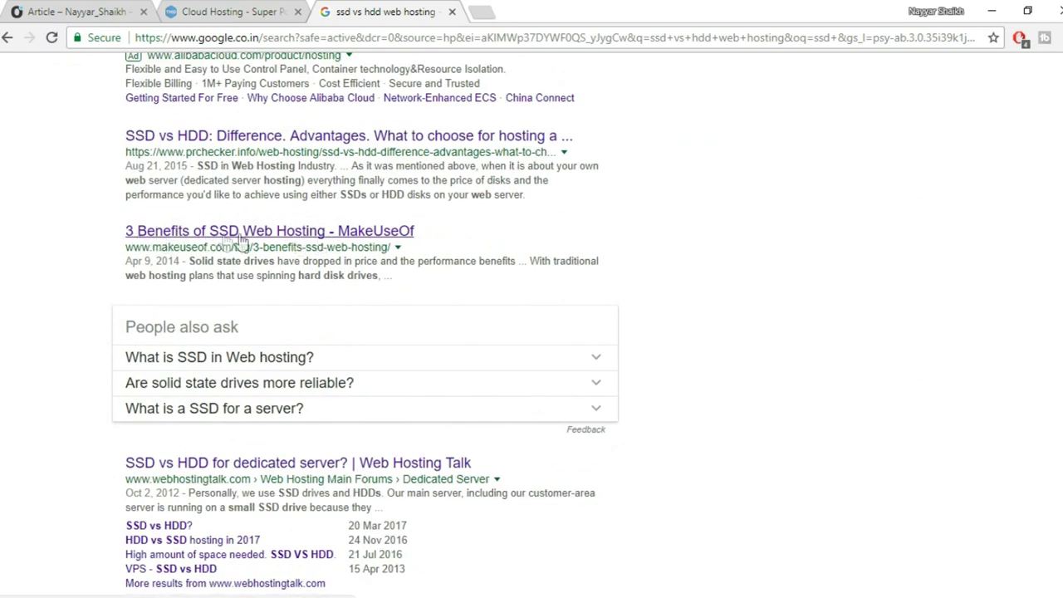
pyautogui.scroll(-4, 455, 368)
pyautogui.scroll(-4, 455, 369)
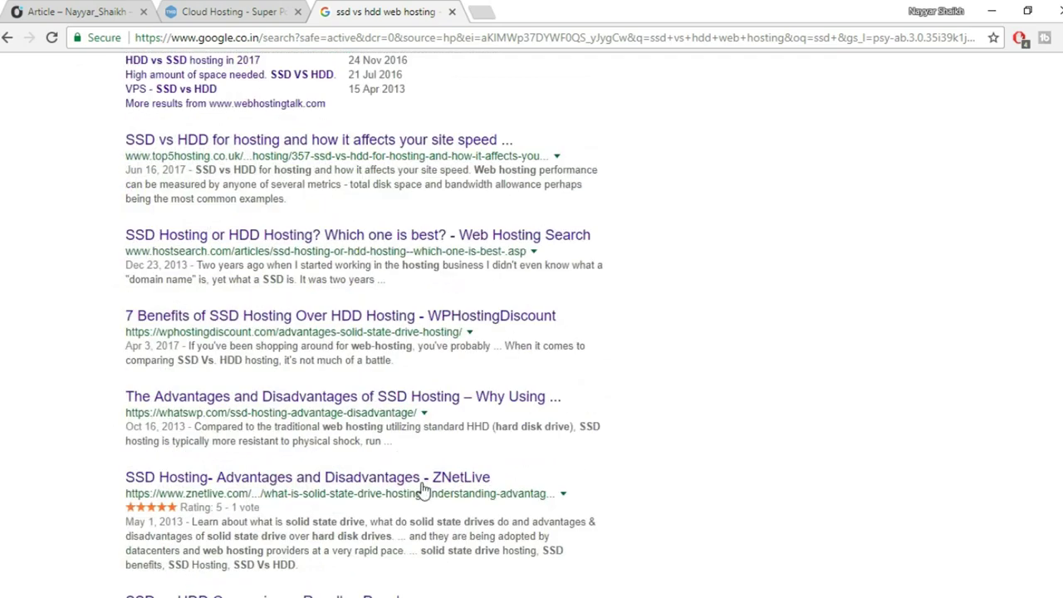
# Switch to image results and enlarge the first SSD vs HDD chart.
pyautogui.scroll(10, 453, 523)
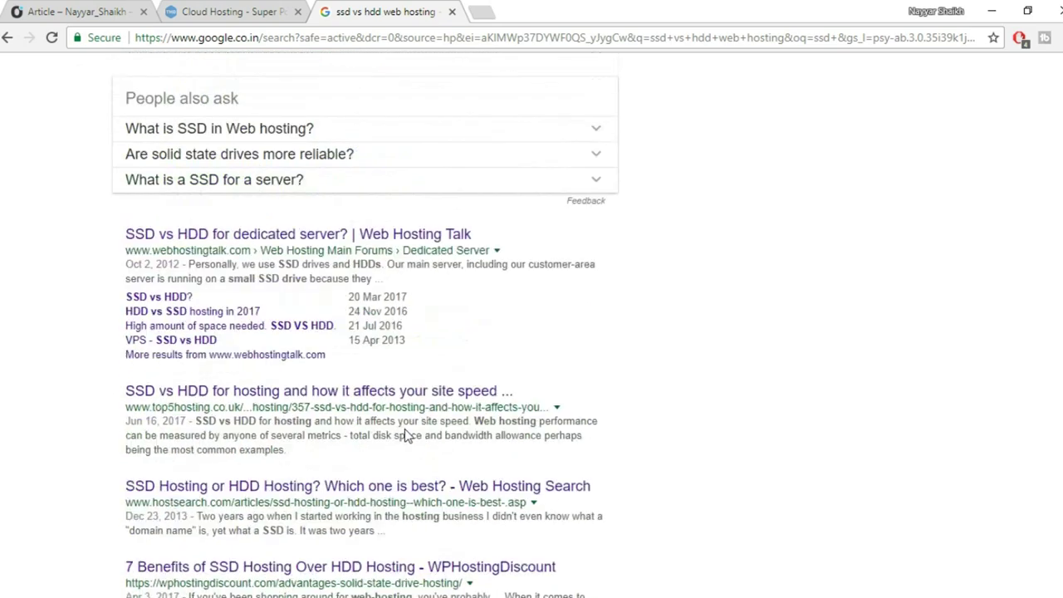
pyautogui.click(297, 139)
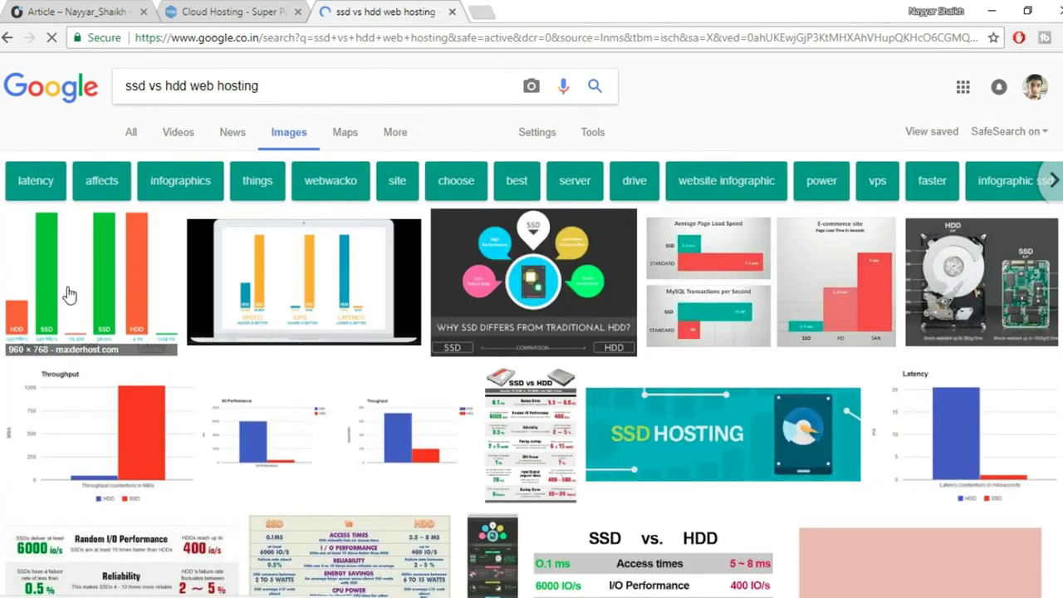
pyautogui.click(93, 280)
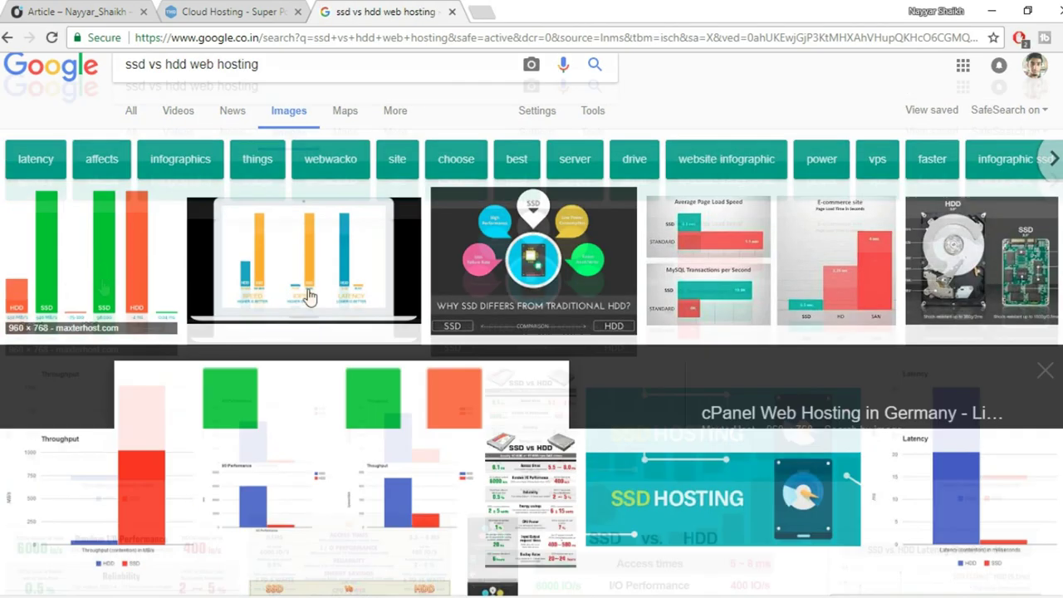
pyautogui.scroll(-1, 550, 289)
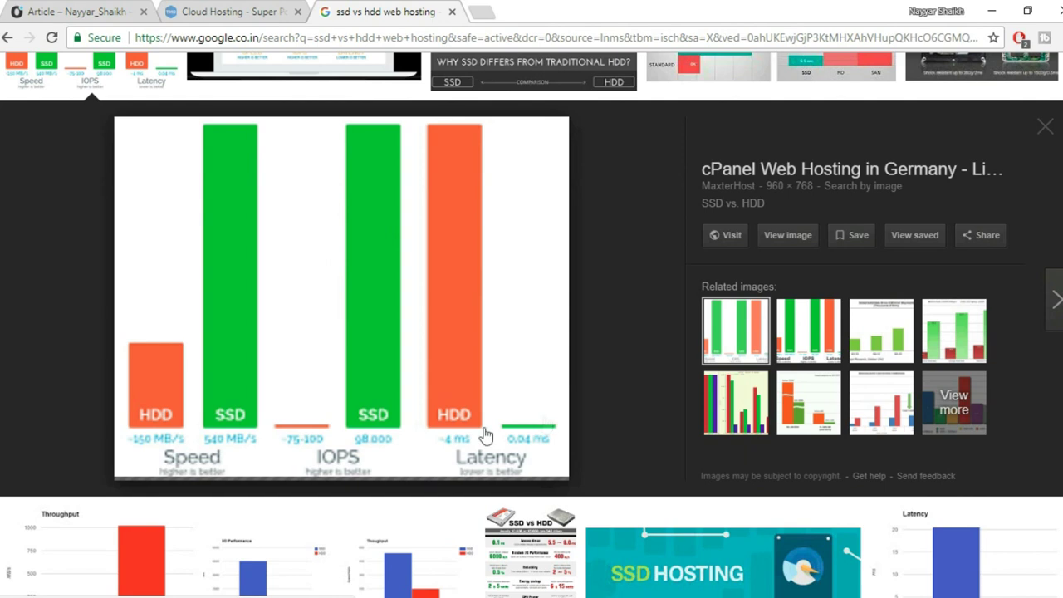
pyautogui.scroll(2, 603, 356)
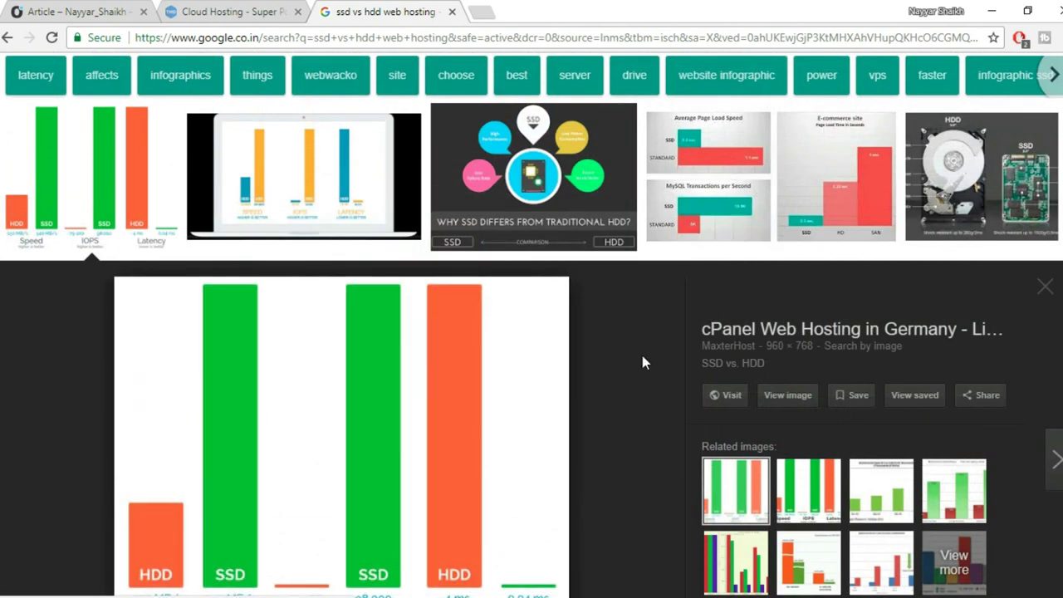
pyautogui.scroll(-1, 640, 352)
pyautogui.scroll(2, 650, 342)
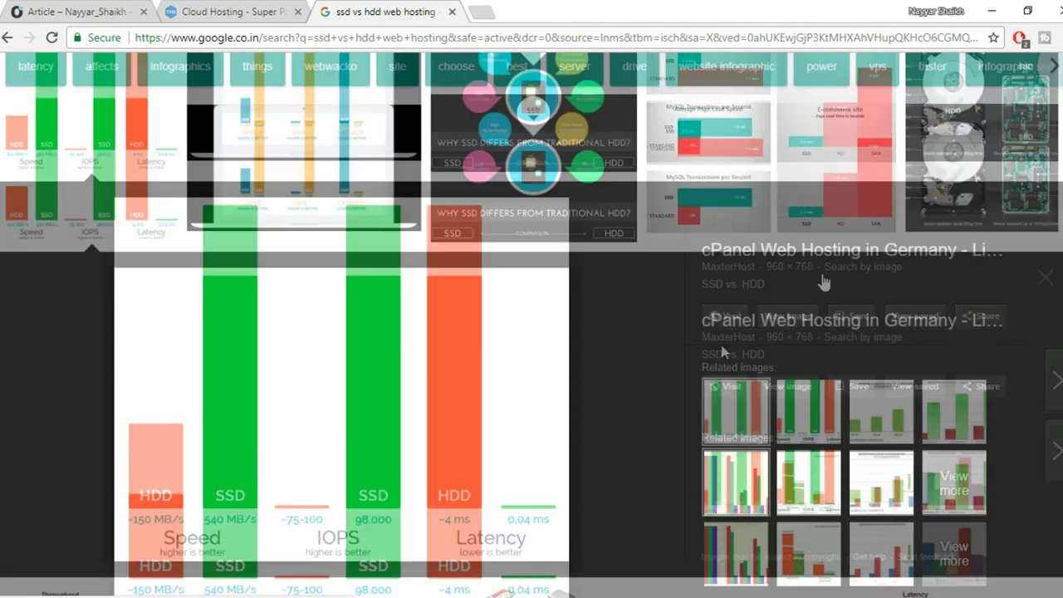
# Preview the UnidenHosting speed chart and the first chart again, then return to the plans tab.
pyautogui.click(824, 258)
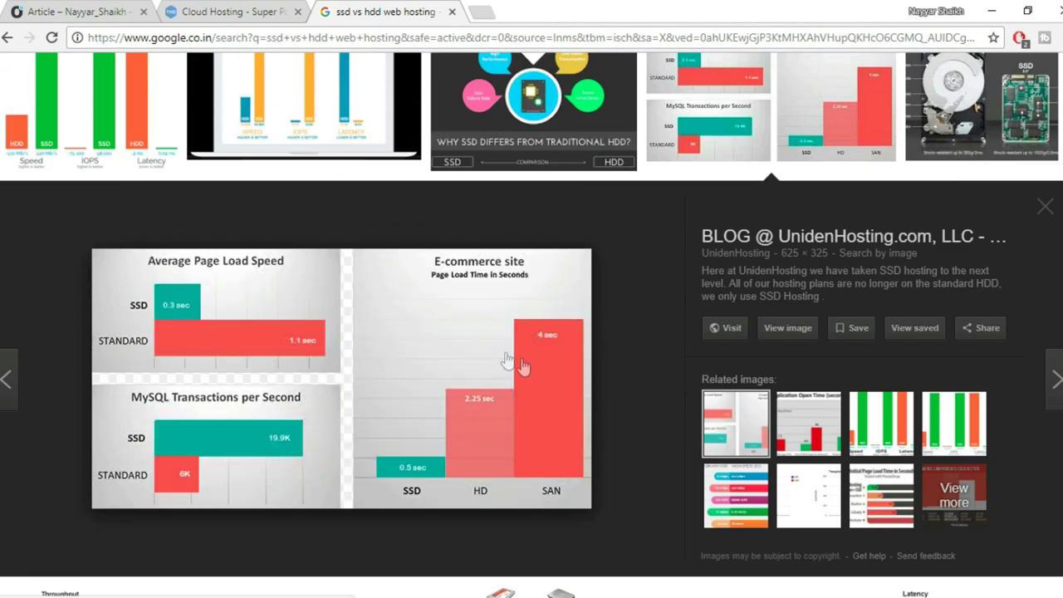
pyautogui.scroll(1, 696, 384)
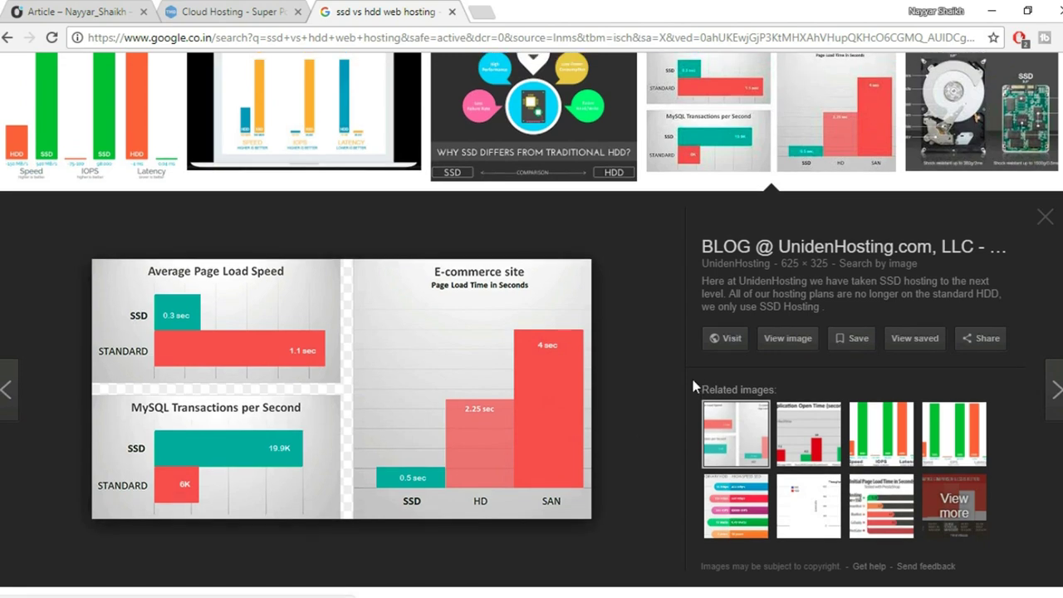
pyautogui.scroll(-1, 695, 384)
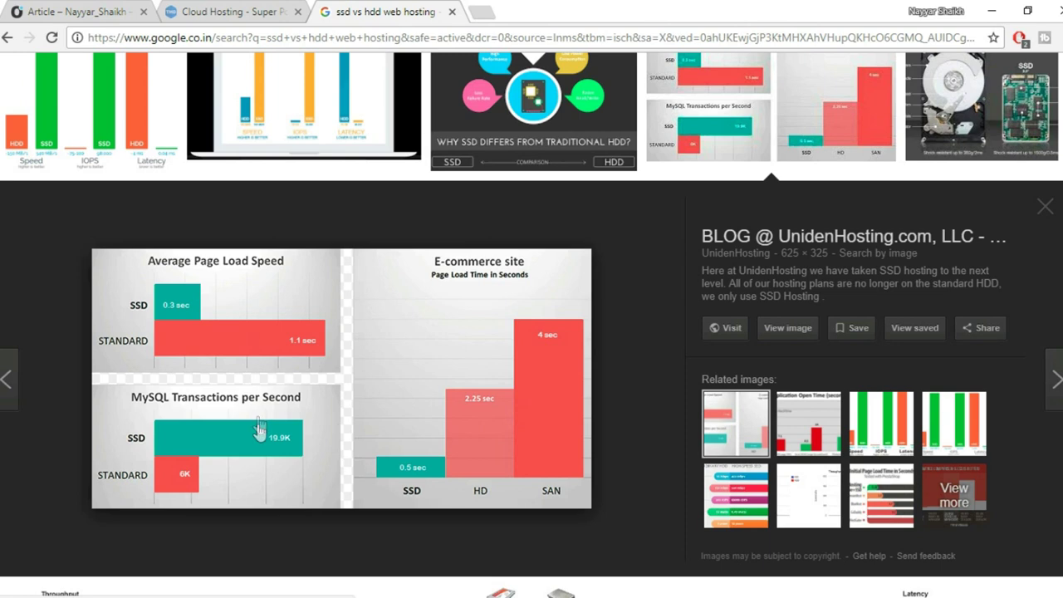
pyautogui.scroll(-1, 259, 433)
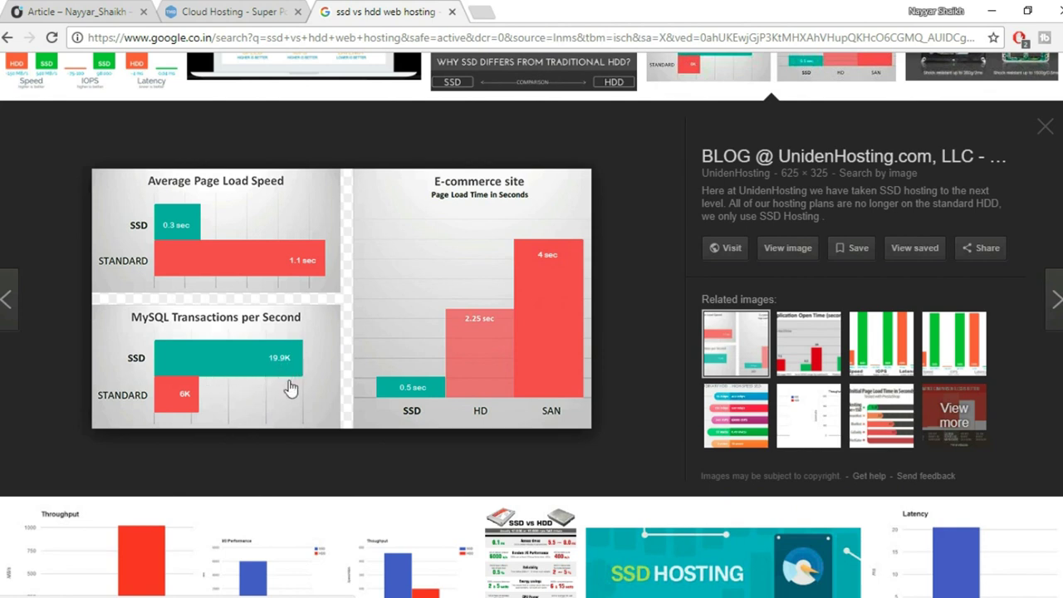
pyautogui.scroll(1, 286, 395)
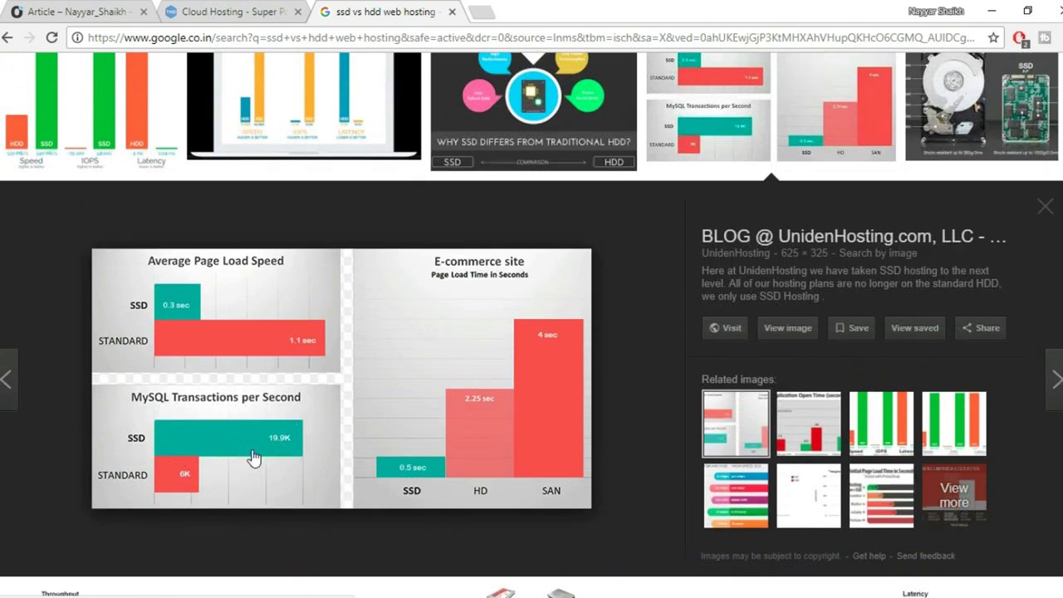
pyautogui.scroll(2, 268, 443)
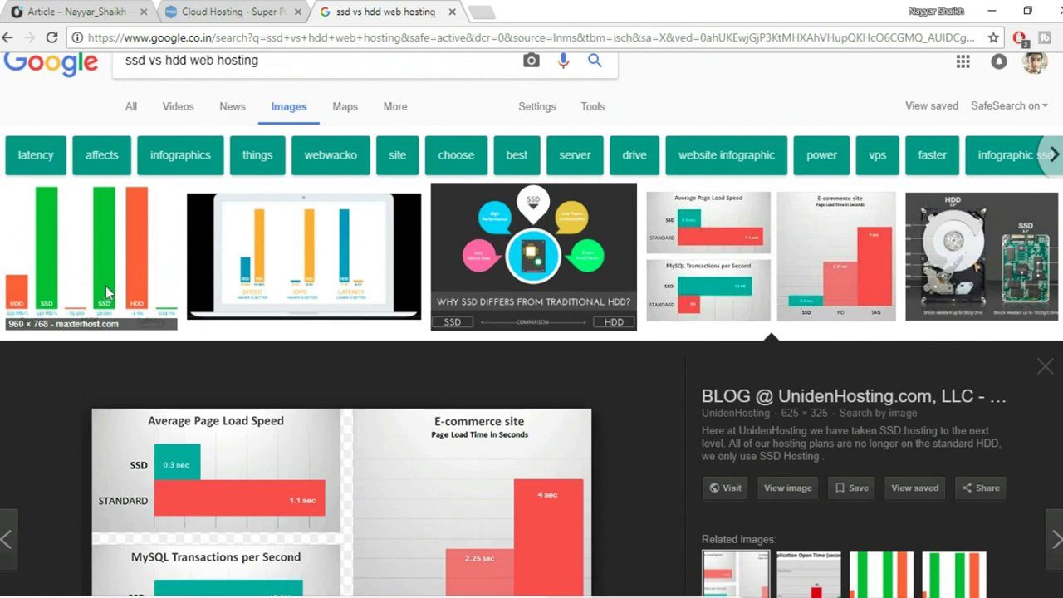
pyautogui.click(107, 292)
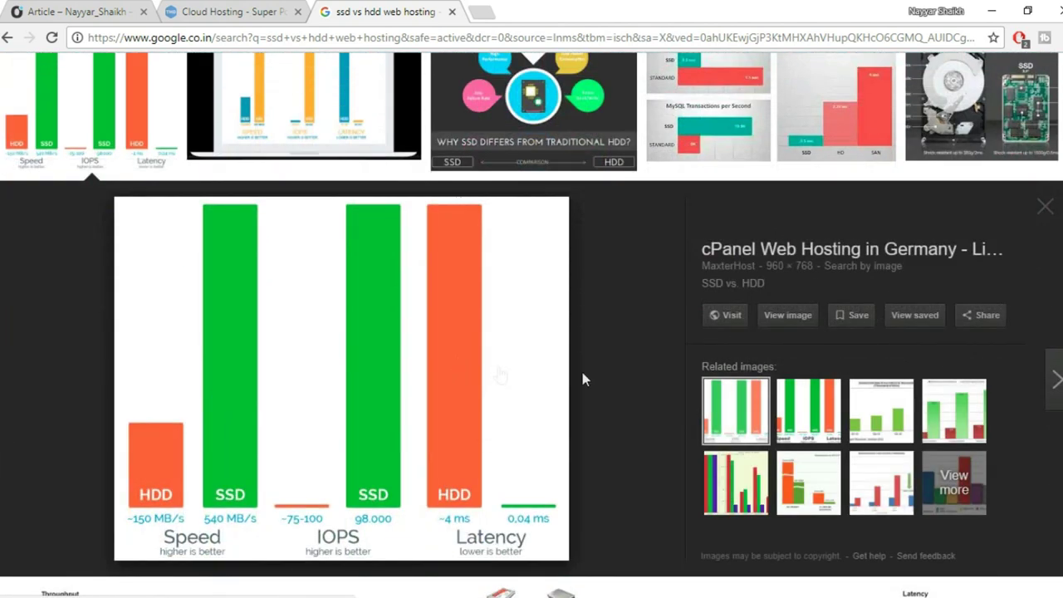
pyautogui.scroll(2, 600, 477)
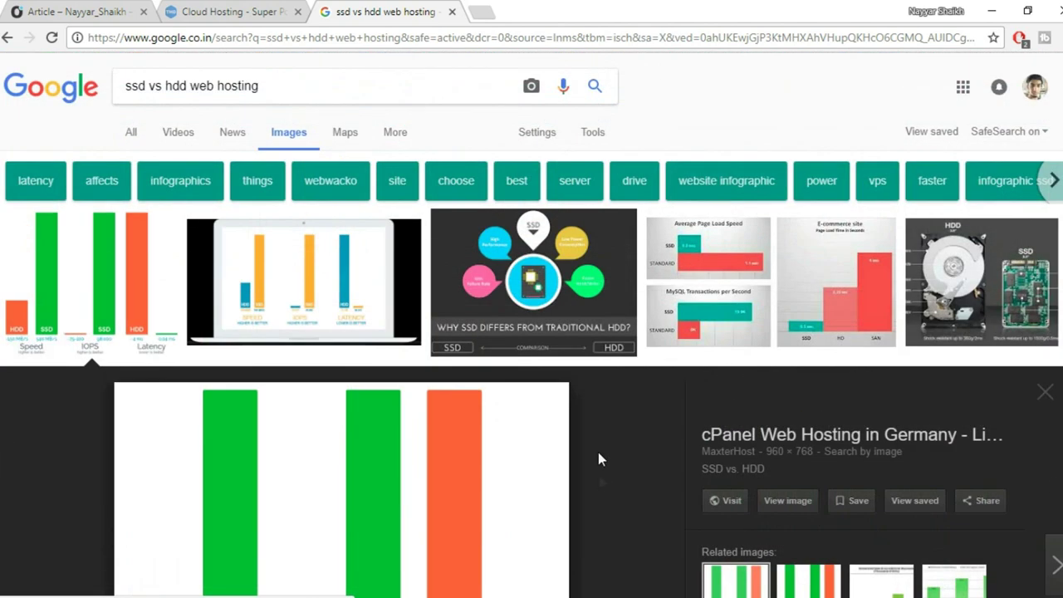
pyautogui.hotkey('ctrl', 'shift', 'Tab')
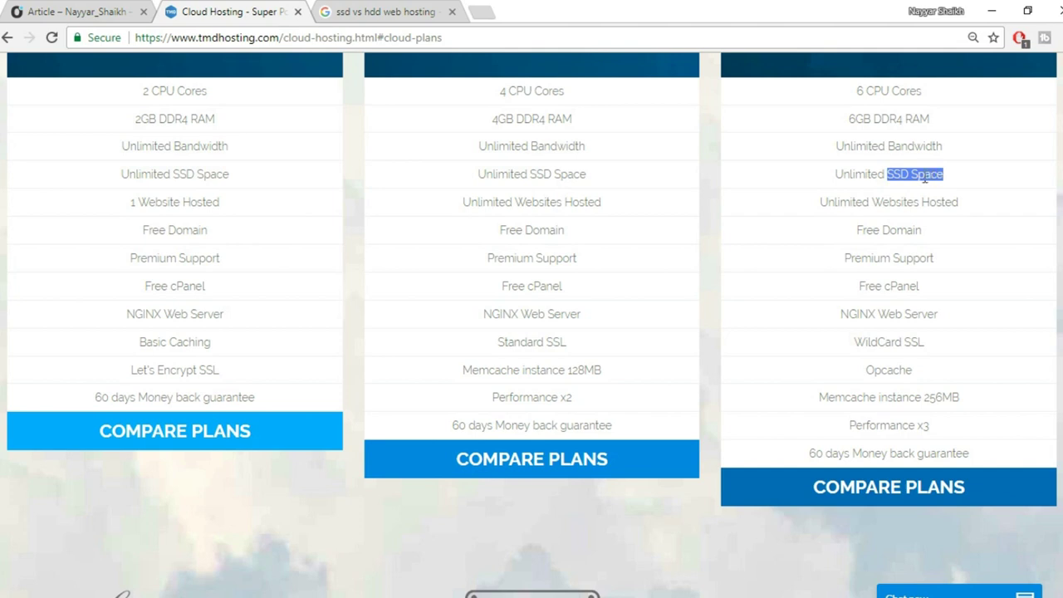
# Highlight the third plan's Unlimited SSD Space, Unlimited Websites Hosted and WildCard SSL, then return to the Article tab.
pyautogui.click(870, 177)
pyautogui.moveTo(833, 176); pyautogui.dragTo(960, 177)
pyautogui.click(961, 177)
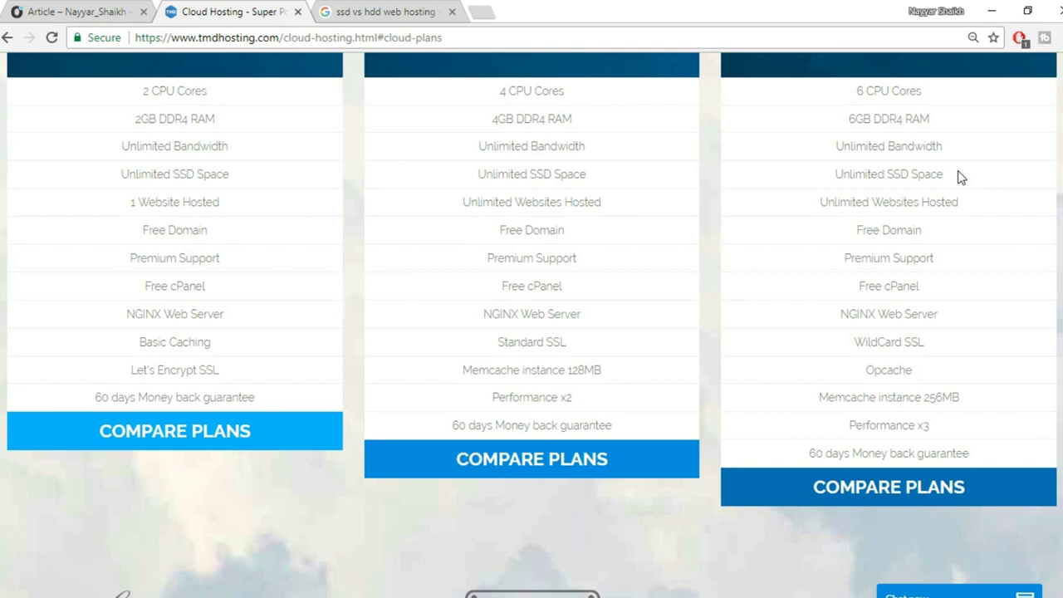
pyautogui.moveTo(822, 202); pyautogui.dragTo(971, 210)
pyautogui.click(979, 215)
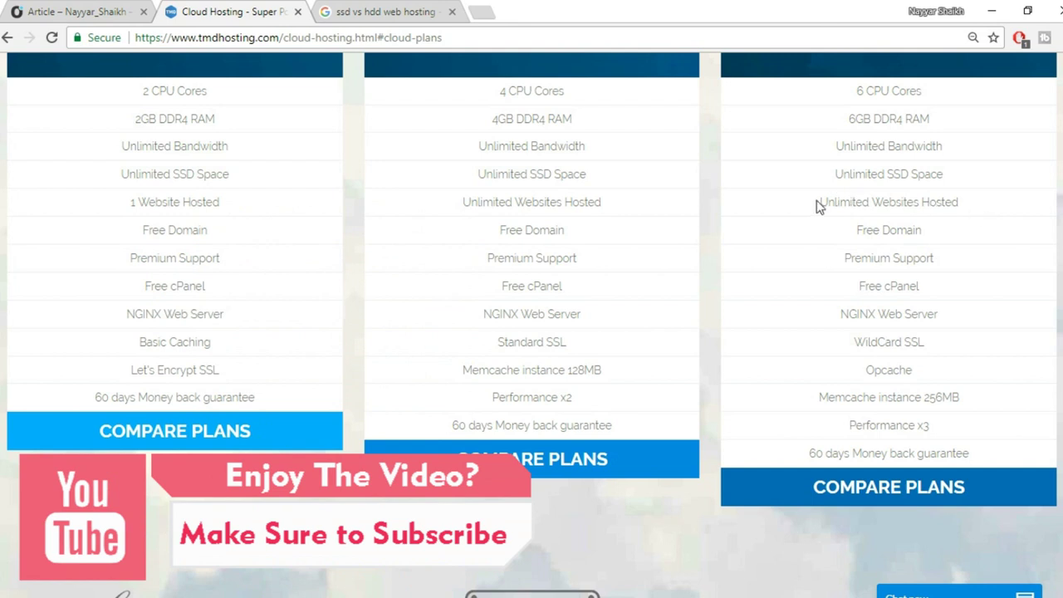
pyautogui.moveTo(818, 206); pyautogui.dragTo(980, 203)
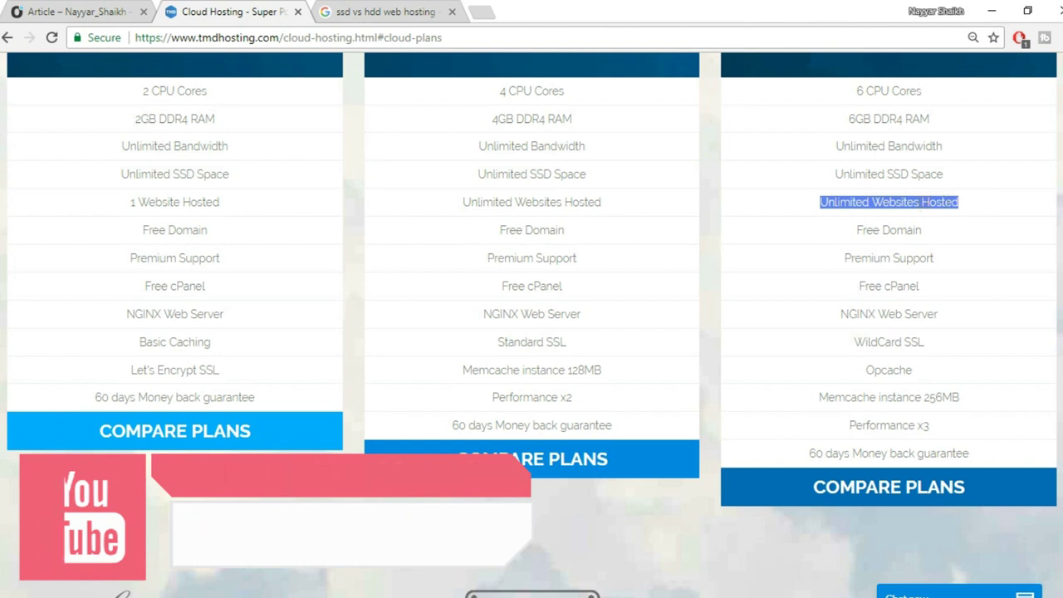
pyautogui.click(939, 243)
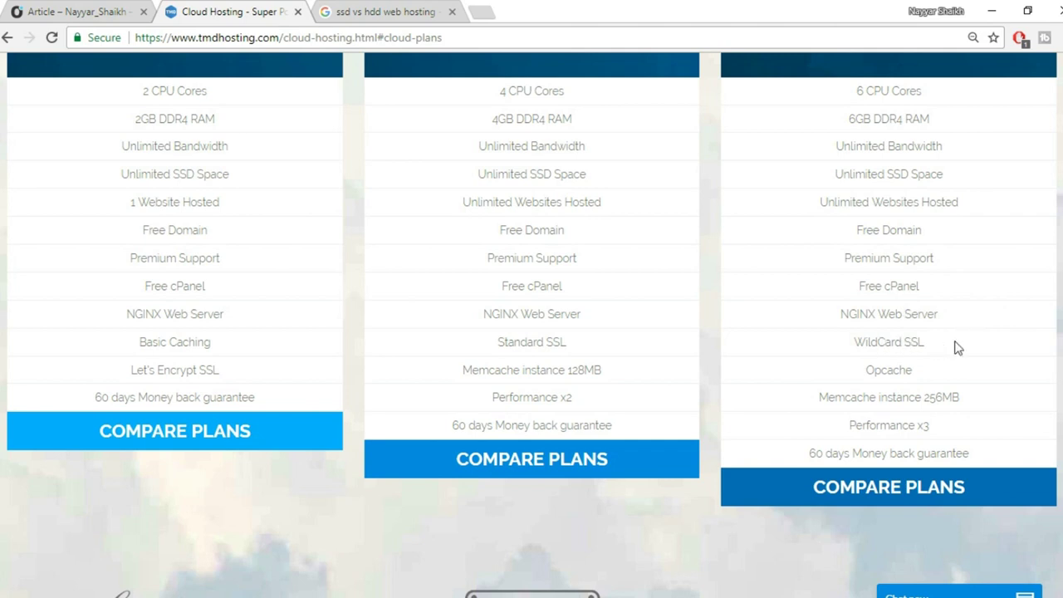
pyautogui.moveTo(933, 348); pyautogui.dragTo(855, 346)
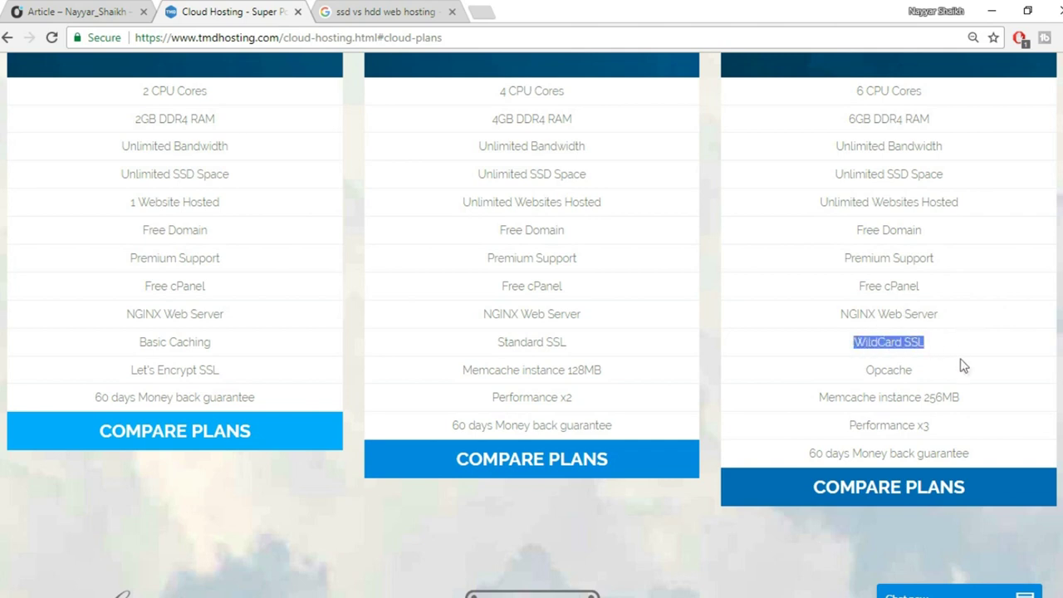
pyautogui.click(102, 10)
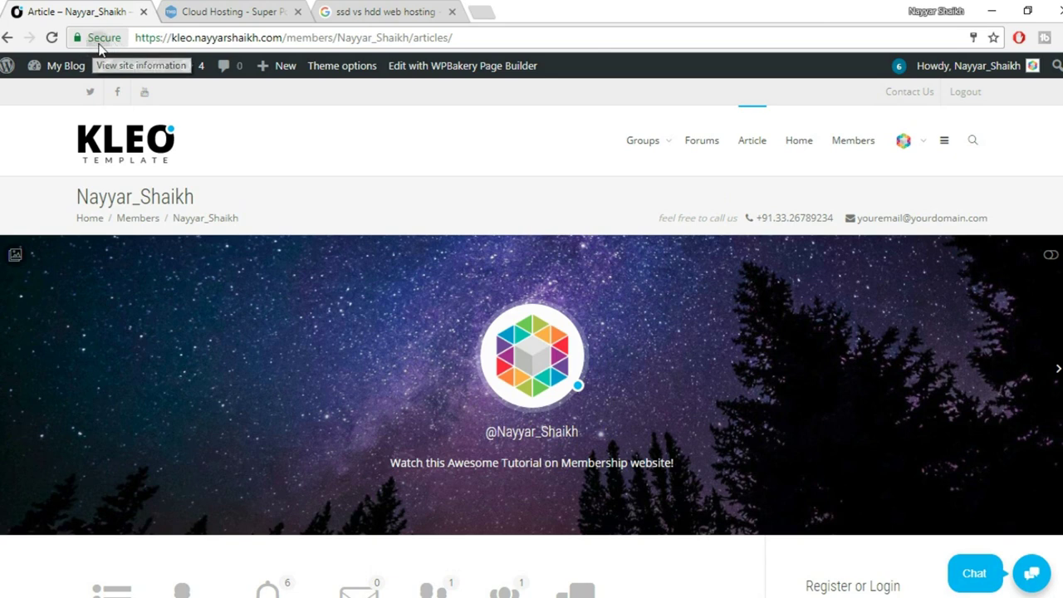
# Check the KLEO site's connection details, then return to TMDHosting's cloud plans and highlight WildCard SSL.
pyautogui.click(100, 41)
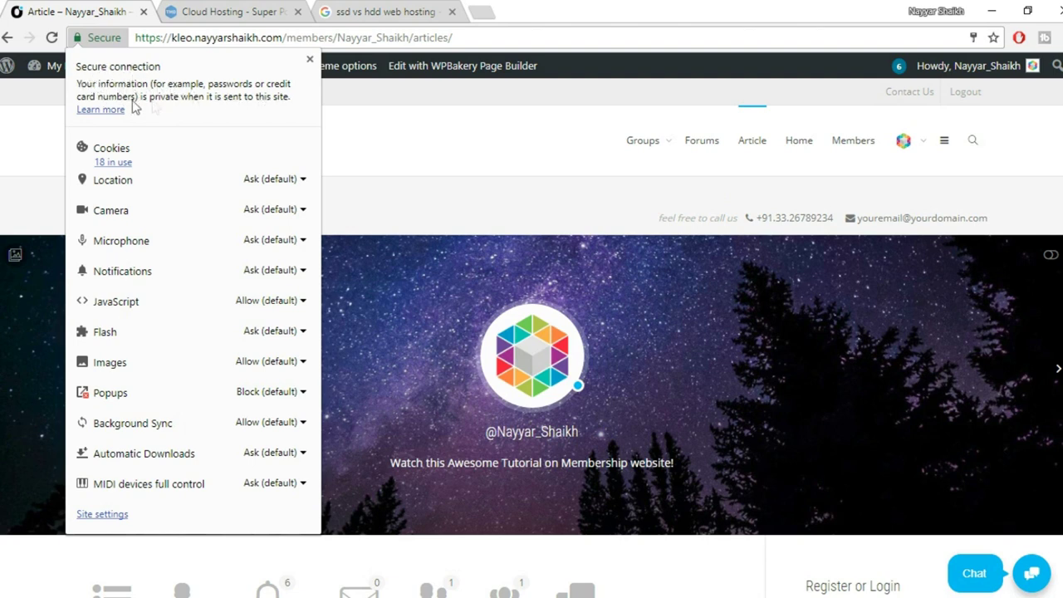
pyautogui.click(310, 60)
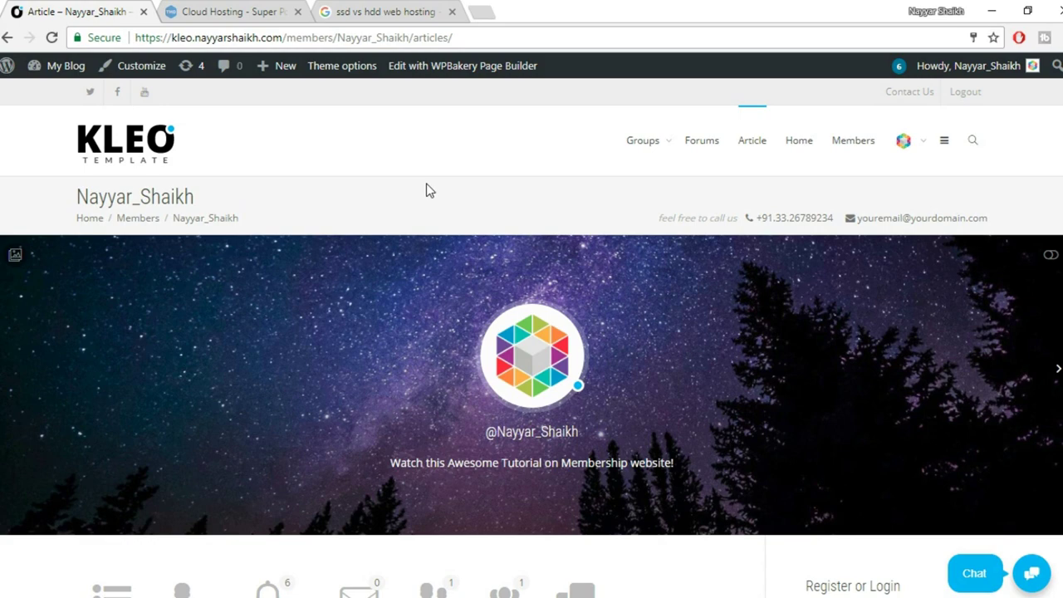
pyautogui.click(229, 12)
pyautogui.moveTo(853, 343); pyautogui.dragTo(903, 343)
pyautogui.click(951, 376)
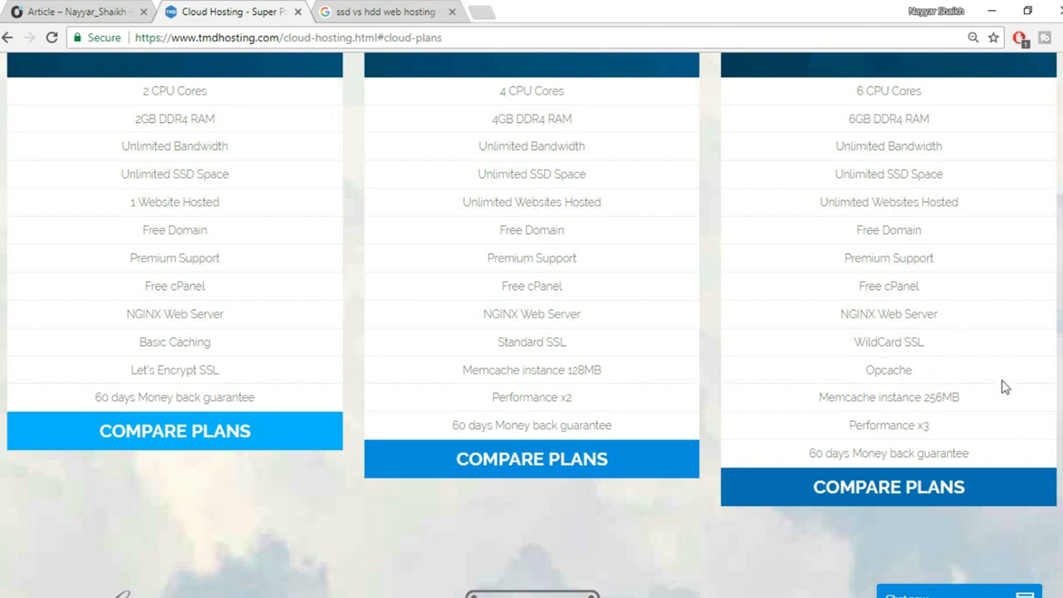
pyautogui.moveTo(932, 375); pyautogui.dragTo(855, 370)
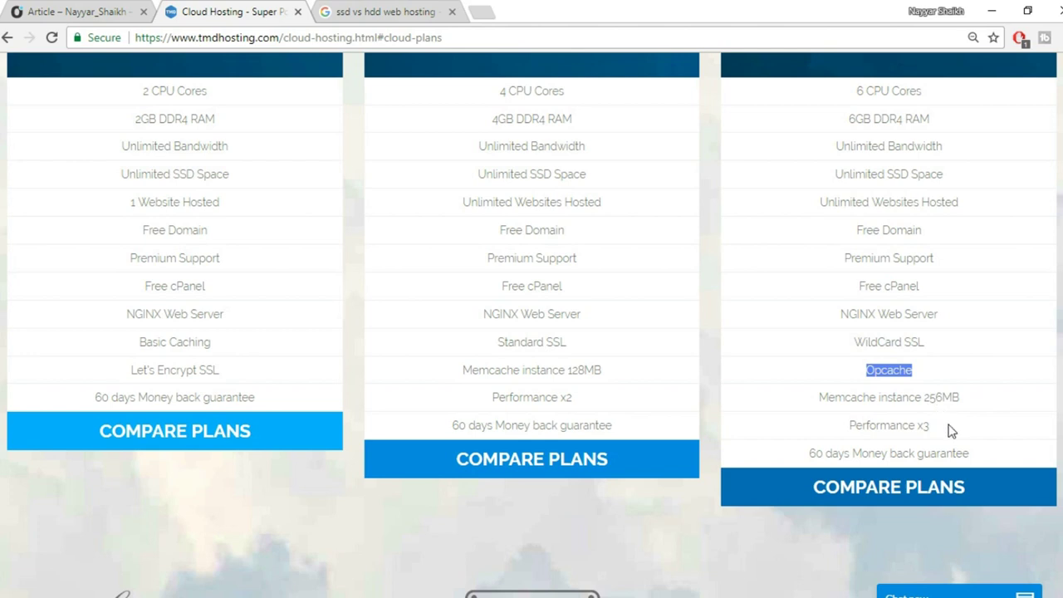
pyautogui.moveTo(936, 424); pyautogui.dragTo(812, 435)
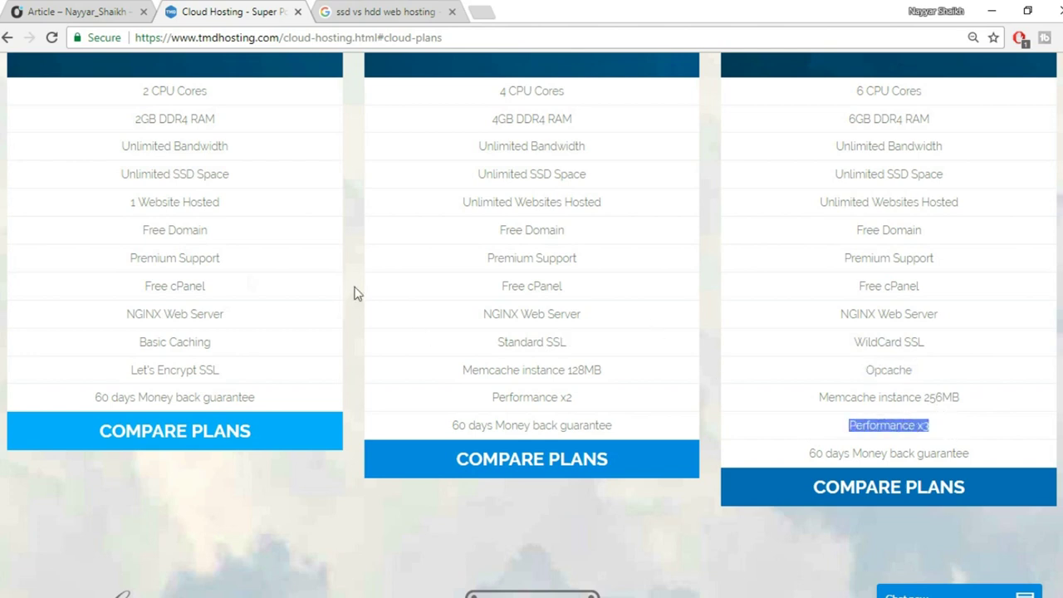
pyautogui.moveTo(1010, 462); pyautogui.dragTo(814, 453)
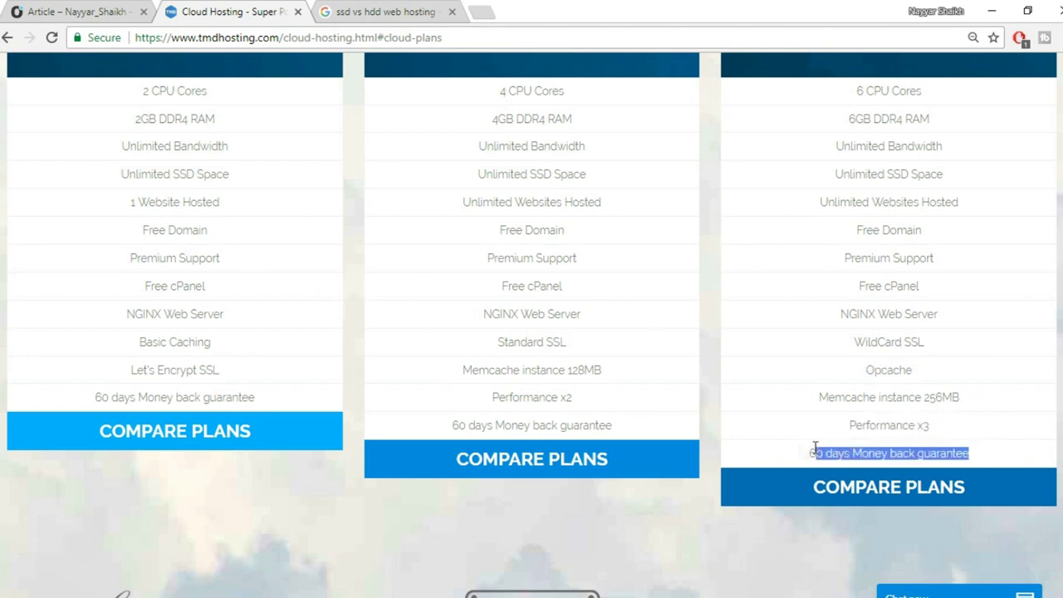
pyautogui.click(929, 420)
pyautogui.scroll(5, 929, 420)
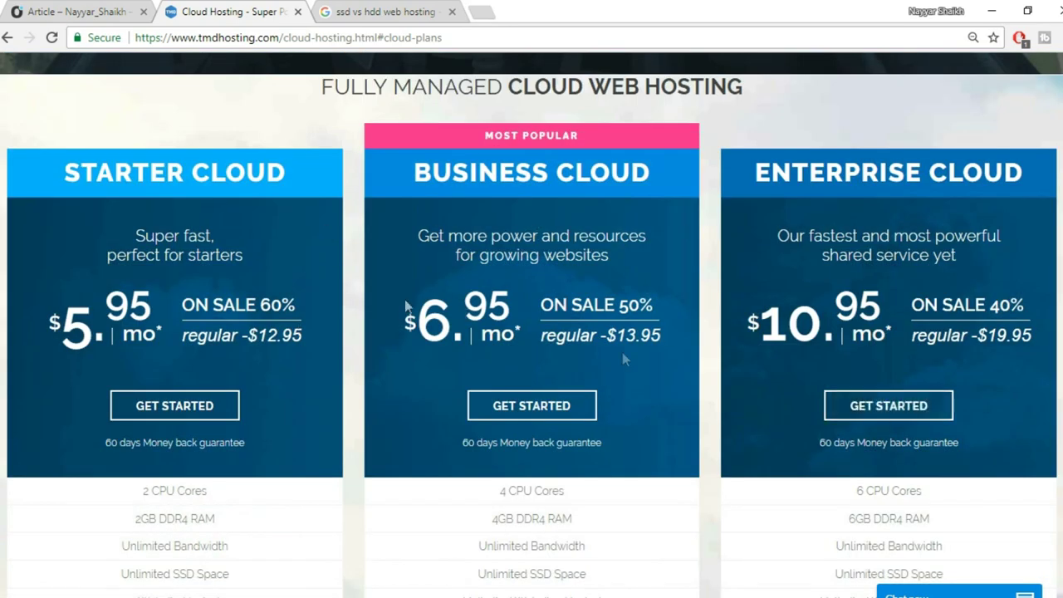
pyautogui.scroll(-1, 903, 263)
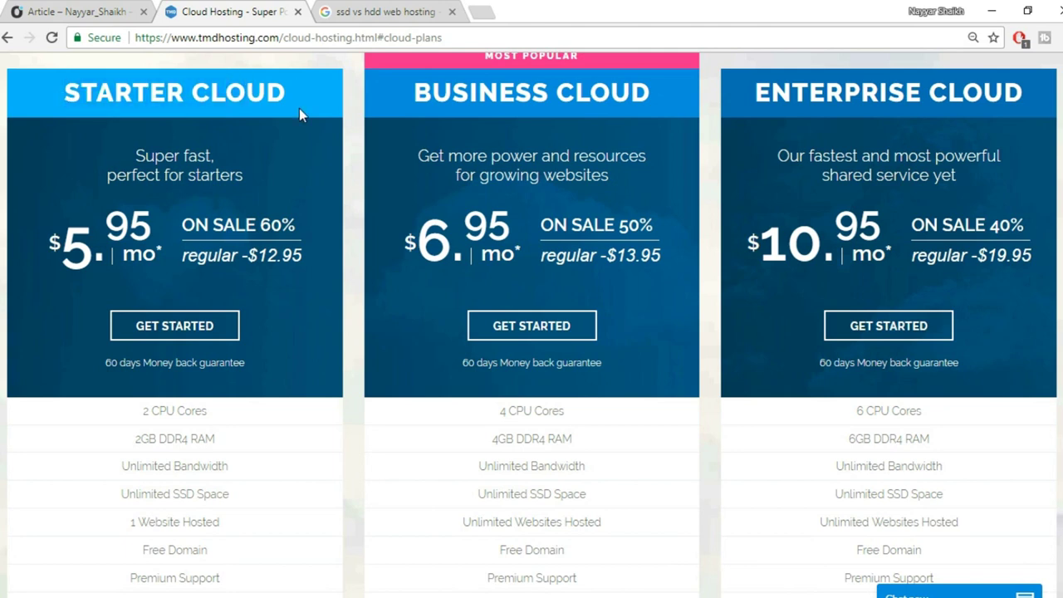
pyautogui.scroll(-1, 271, 212)
pyautogui.scroll(-1, 182, 440)
pyautogui.moveTo(125, 366); pyautogui.dragTo(221, 363)
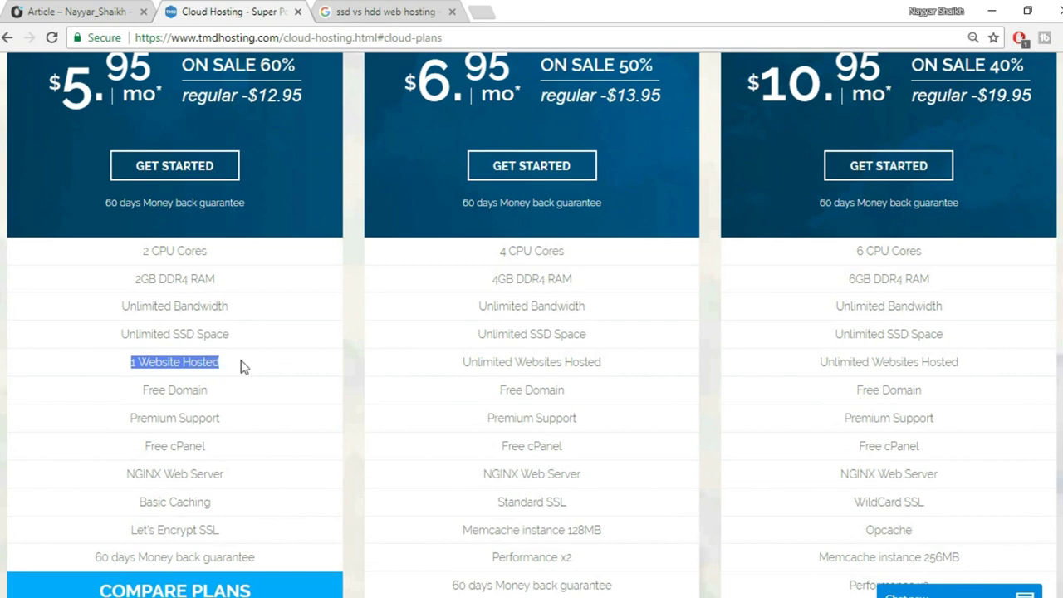
pyautogui.click(241, 366)
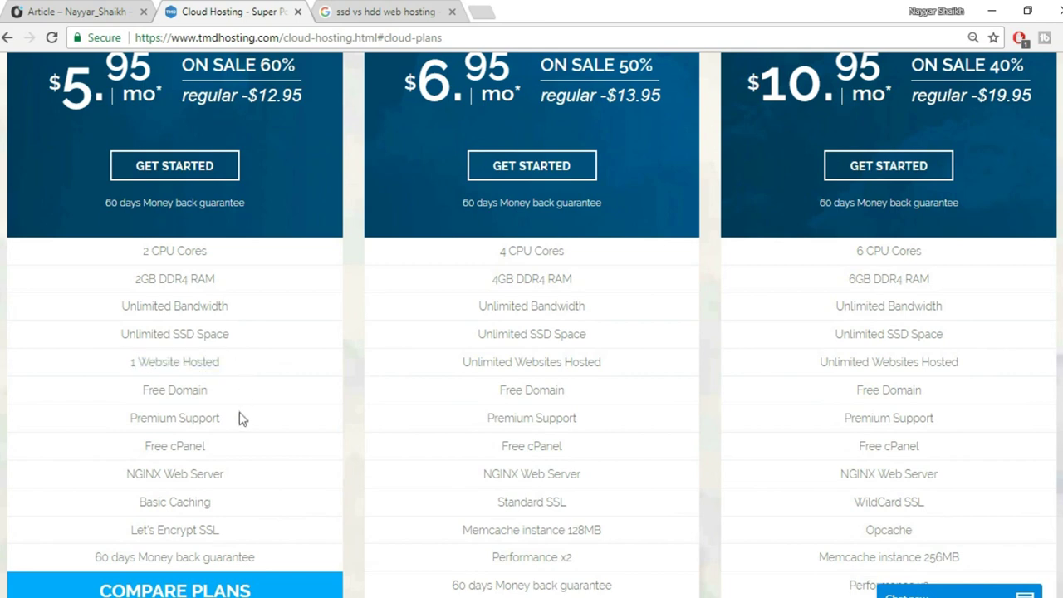
pyautogui.scroll(2, 240, 420)
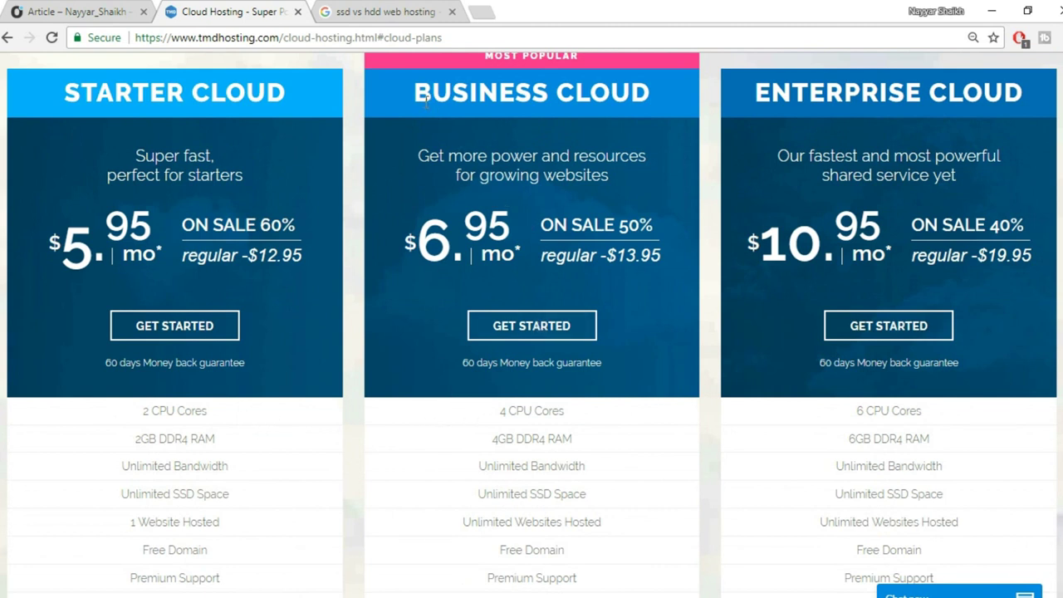
pyautogui.moveTo(741, 96); pyautogui.dragTo(987, 86)
pyautogui.click(988, 84)
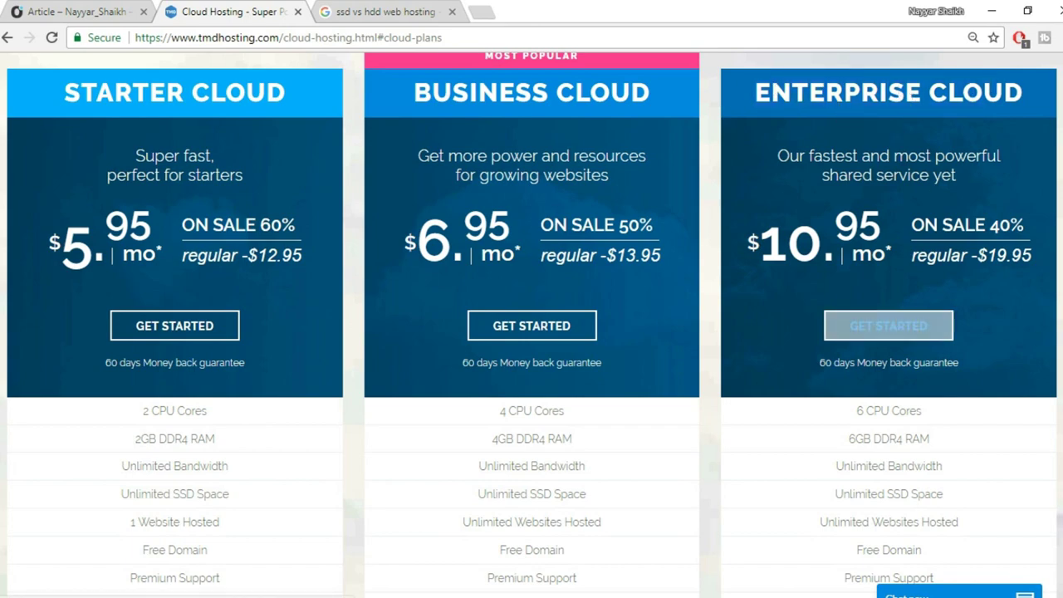
pyautogui.scroll(-5, 888, 258)
pyautogui.scroll(4, 878, 252)
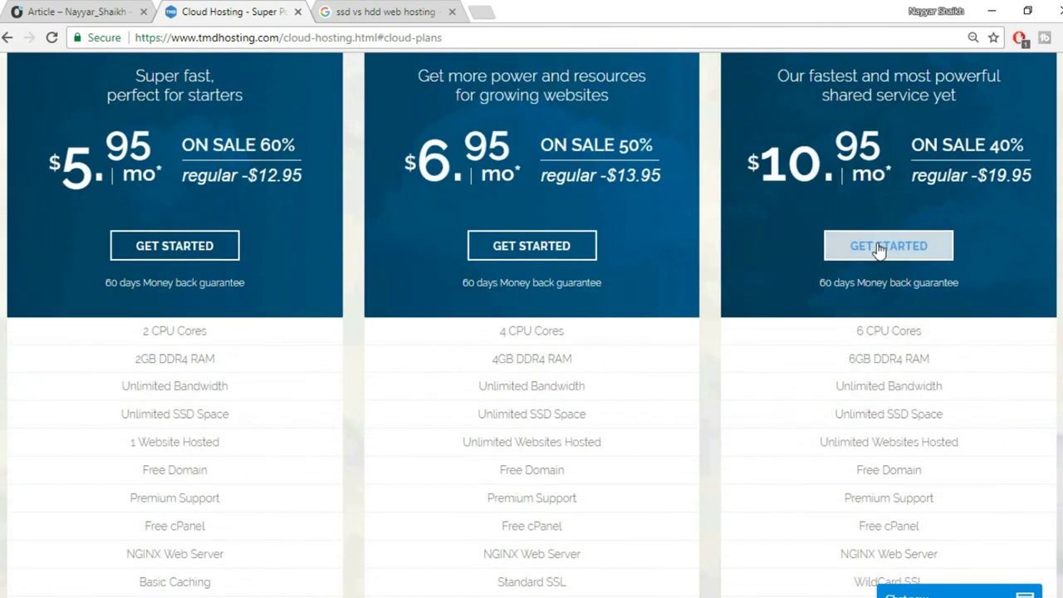
# Start the Enterprise Cloud order, enter the desired free domain name and try the .org extension.
pyautogui.click(893, 258)
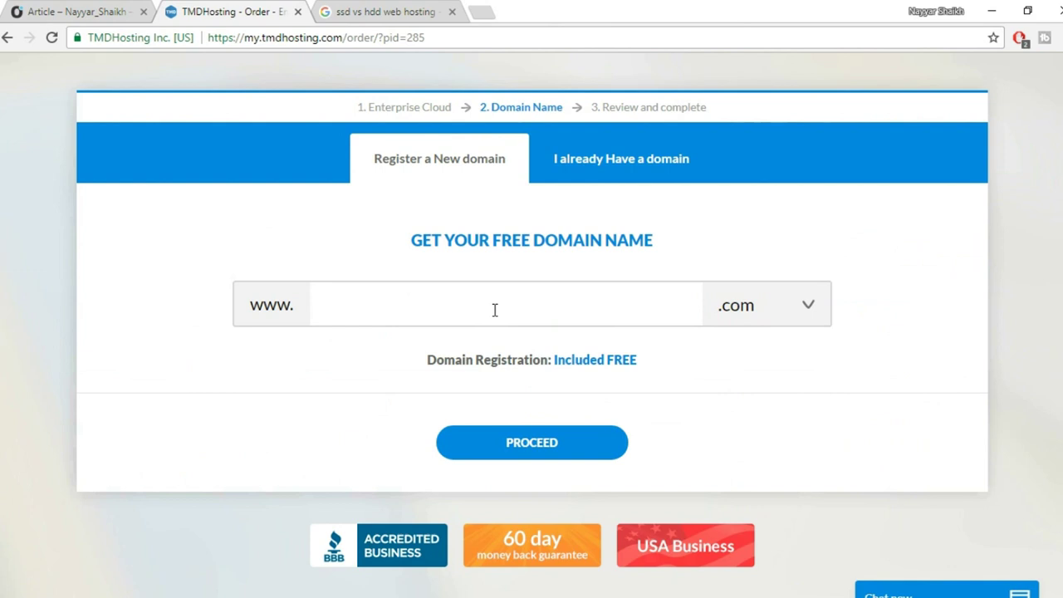
pyautogui.write('nayyarshaikh1')
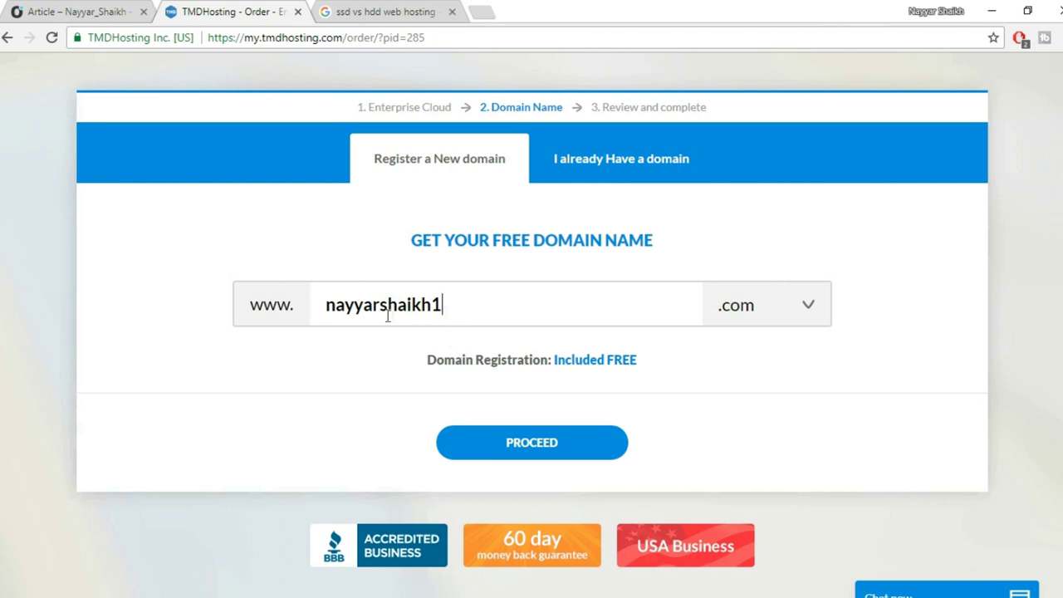
pyautogui.click(781, 310)
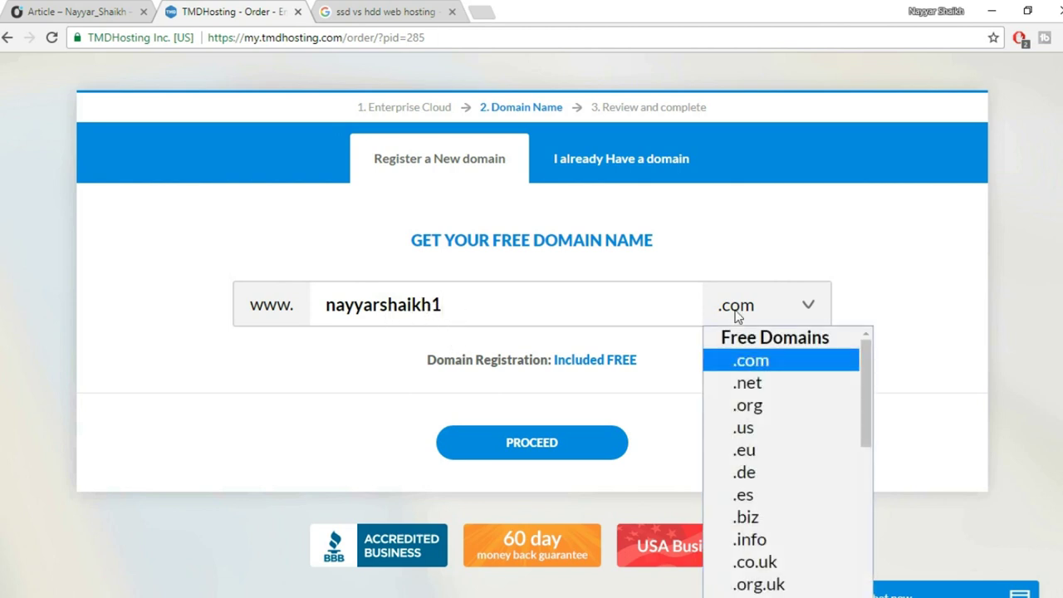
pyautogui.click(783, 413)
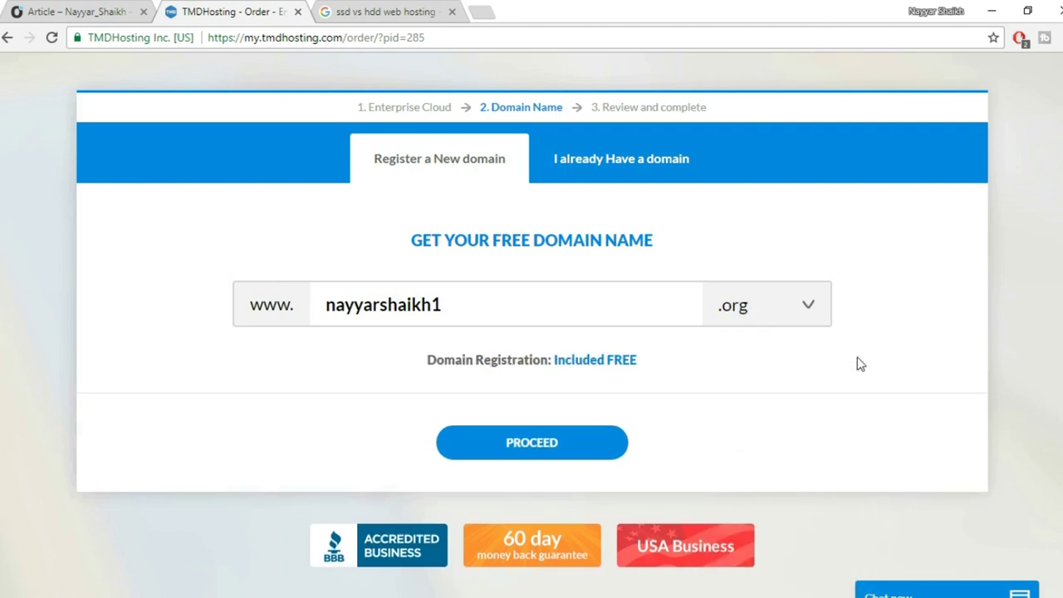
pyautogui.click(750, 311)
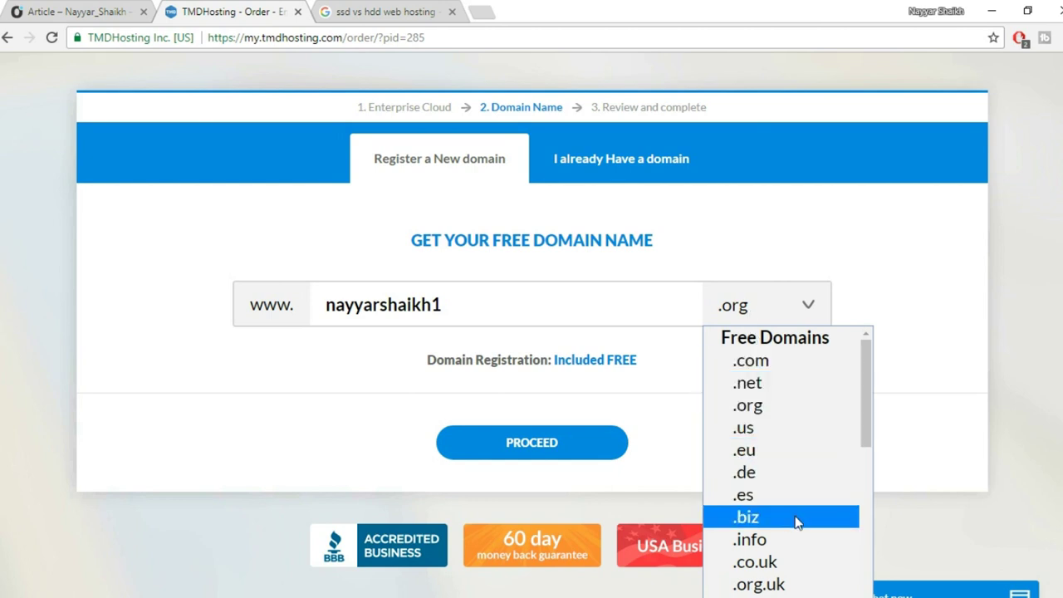
pyautogui.scroll(-3, 795, 522)
pyautogui.click(939, 436)
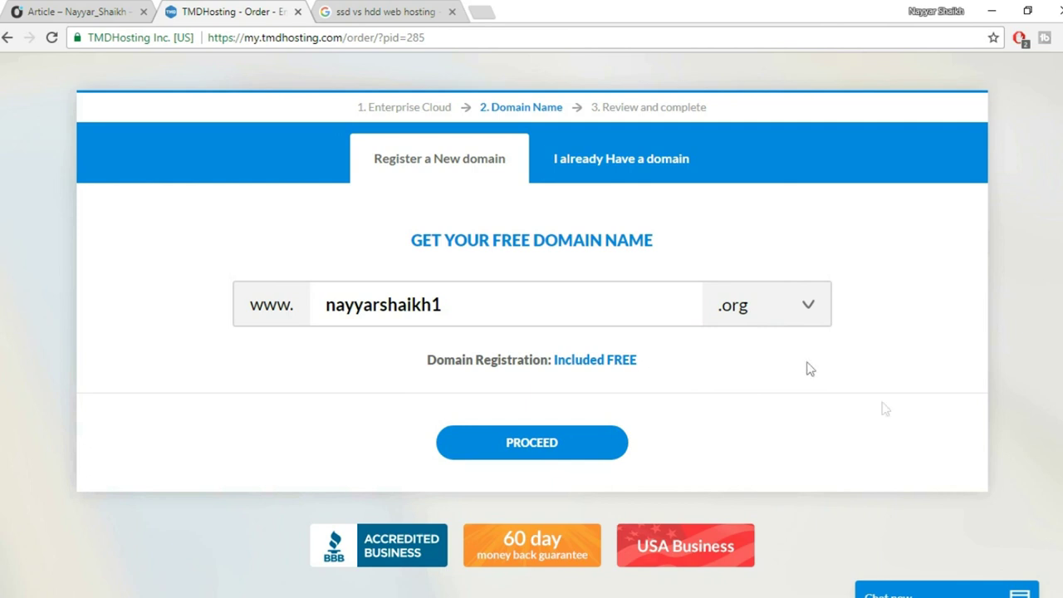
# Switch the domain extension to .com and submit the domain step.
pyautogui.click(739, 295)
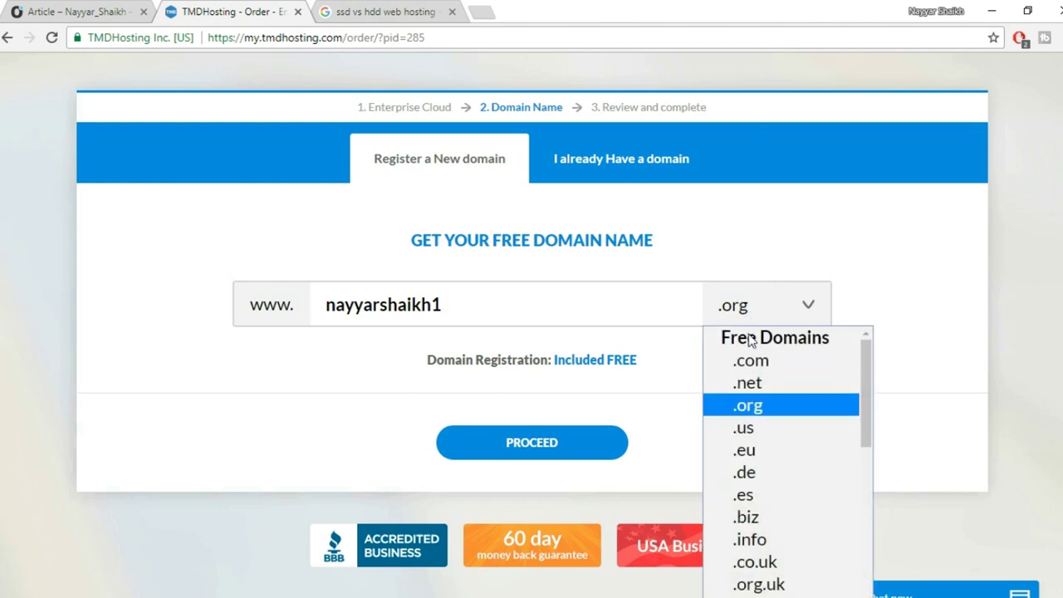
pyautogui.scroll(-2, 794, 528)
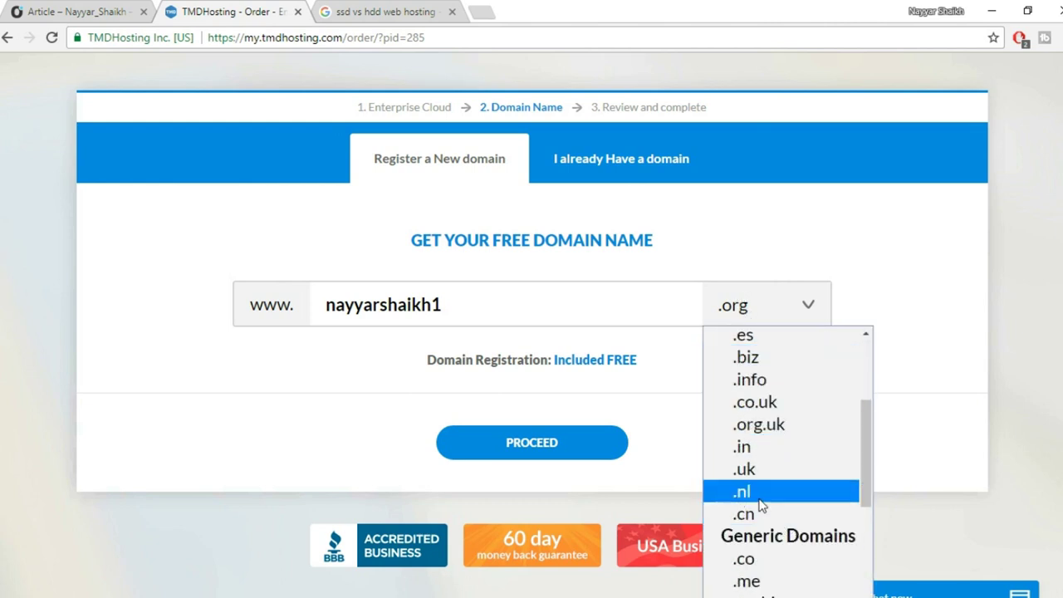
pyautogui.click(777, 459)
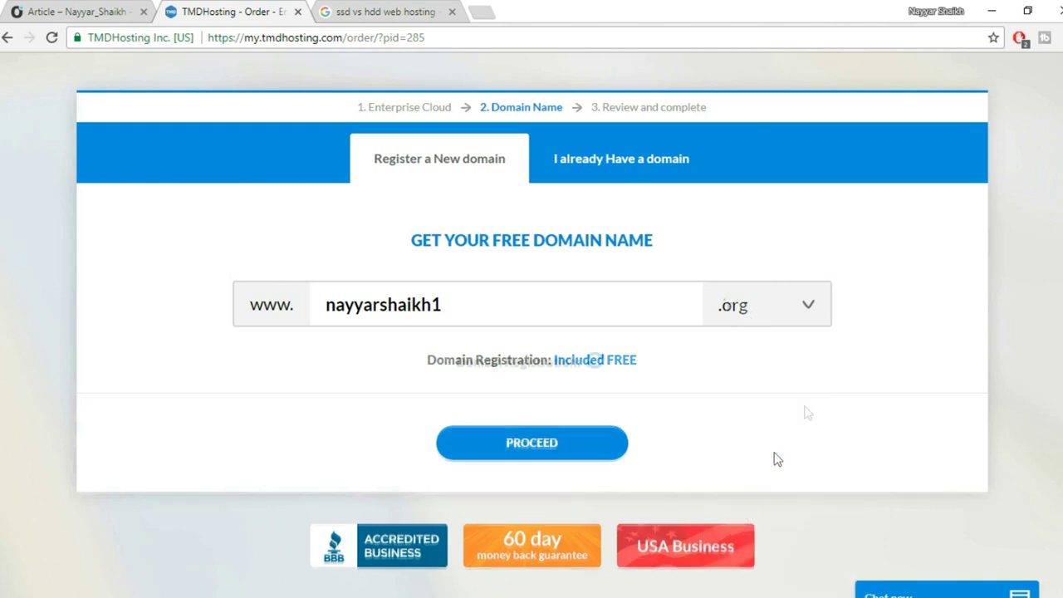
pyautogui.click(762, 319)
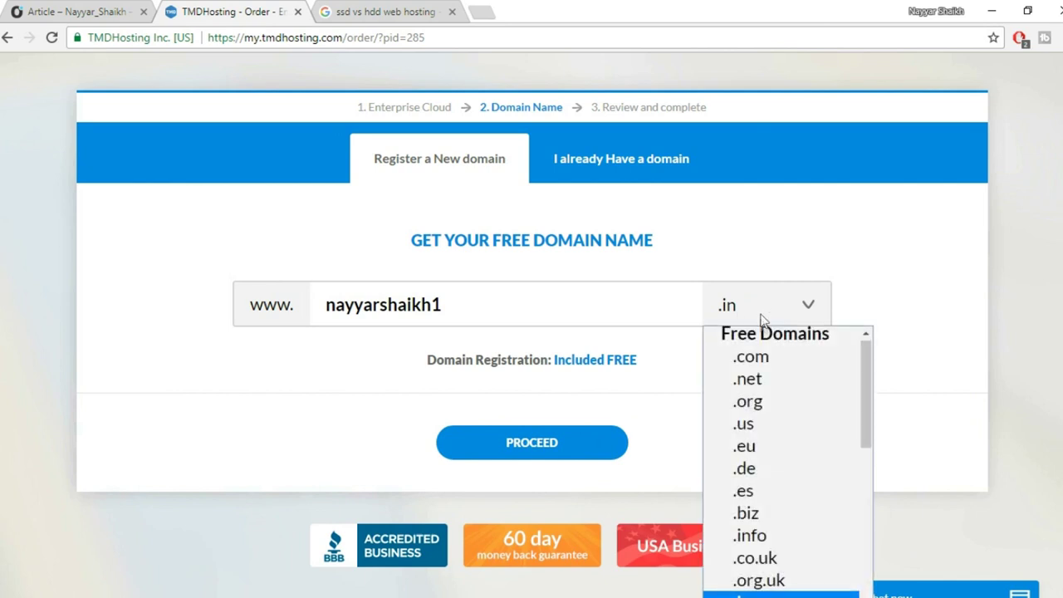
pyautogui.click(773, 365)
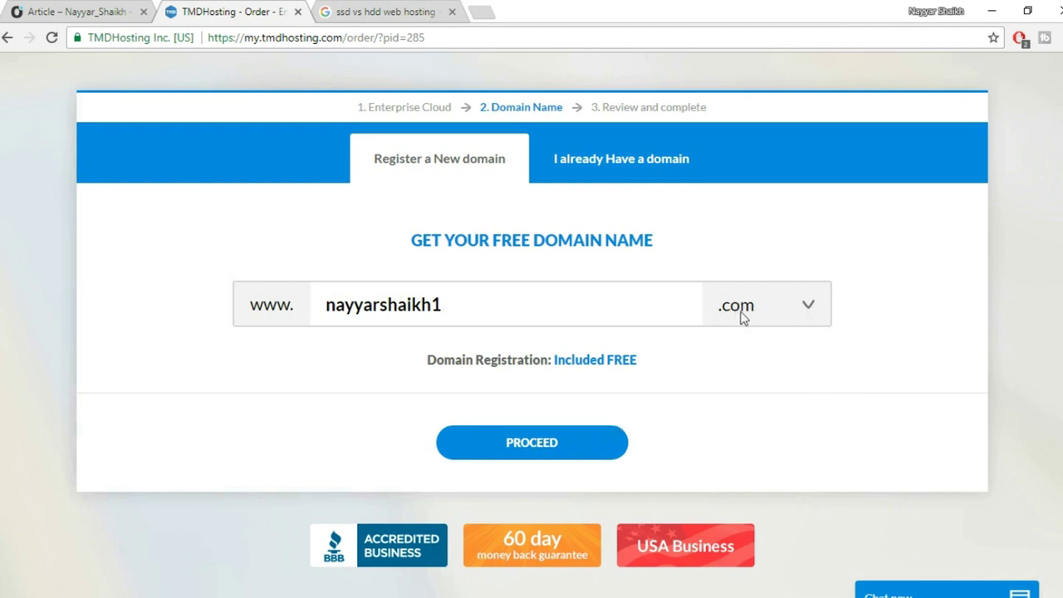
pyautogui.click(562, 449)
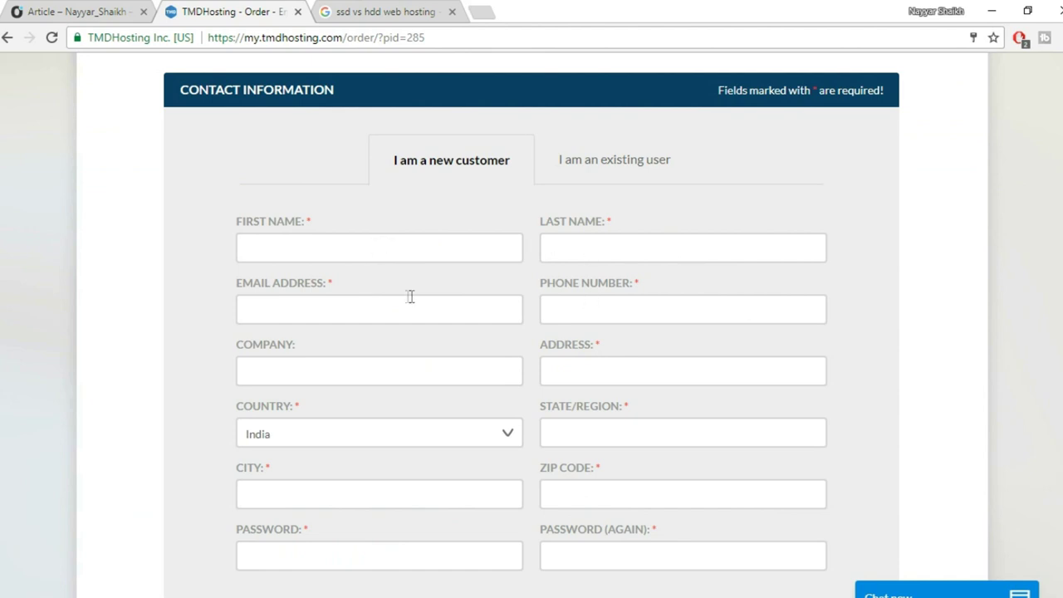
# Settle on Credit Card as the payment method after trying PayPal, then scroll to Purchase Information.
pyautogui.scroll(-1, 816, 308)
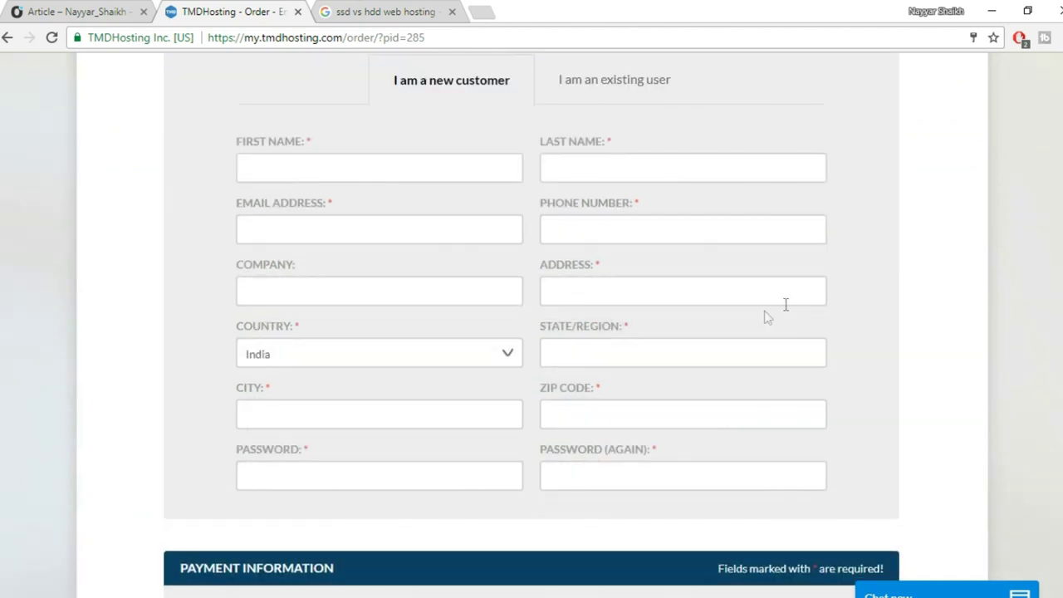
pyautogui.scroll(-5, 831, 348)
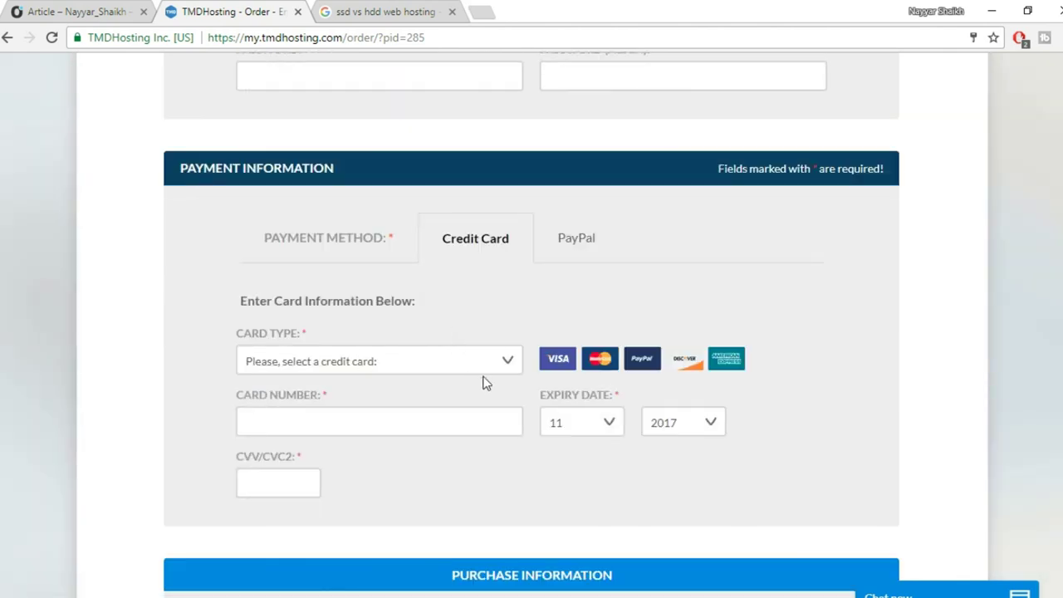
pyautogui.click(328, 361)
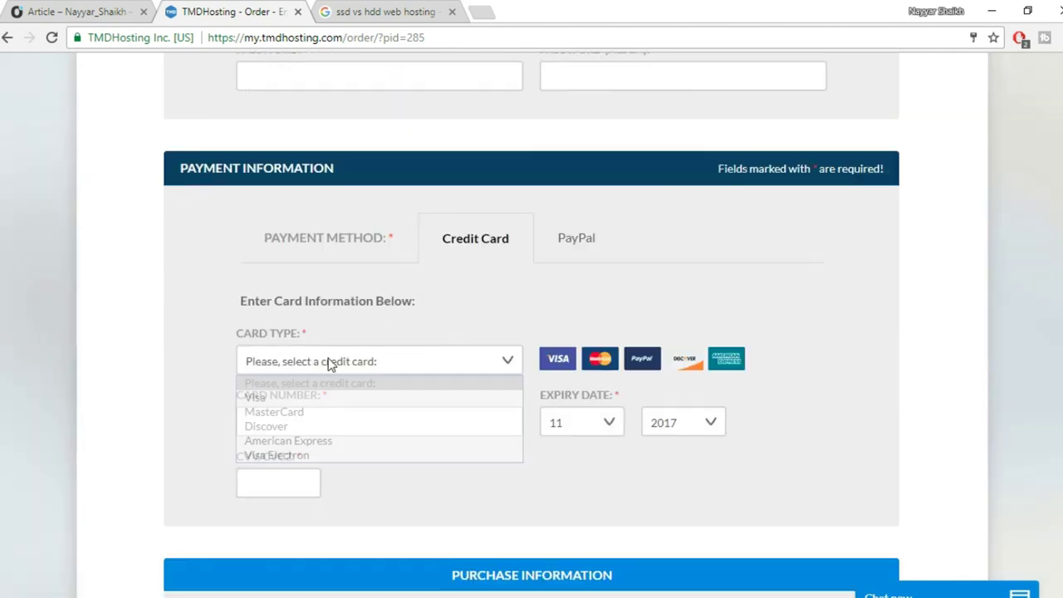
pyautogui.click(484, 530)
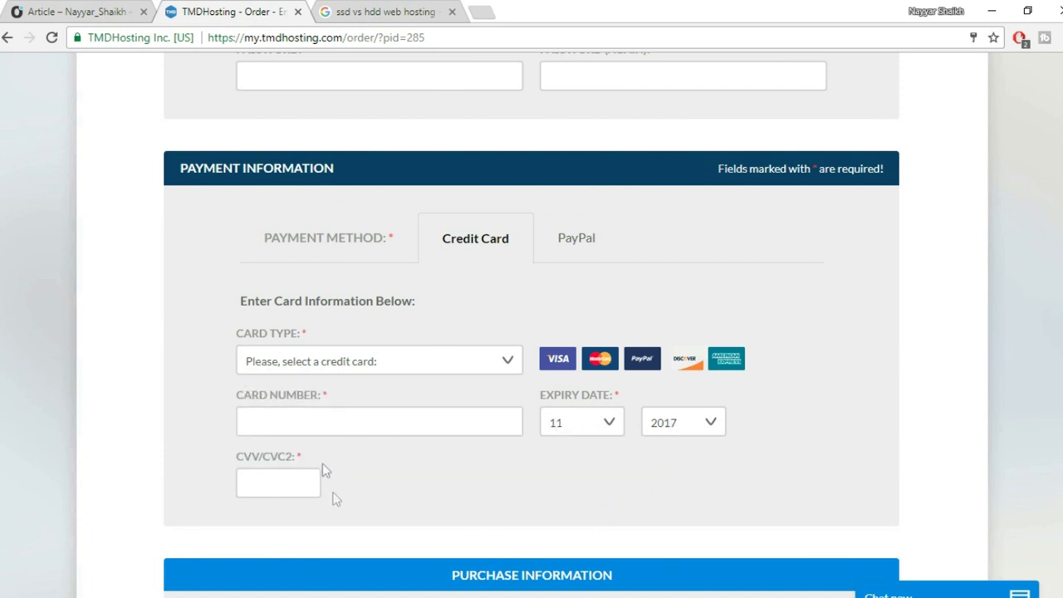
pyautogui.click(572, 258)
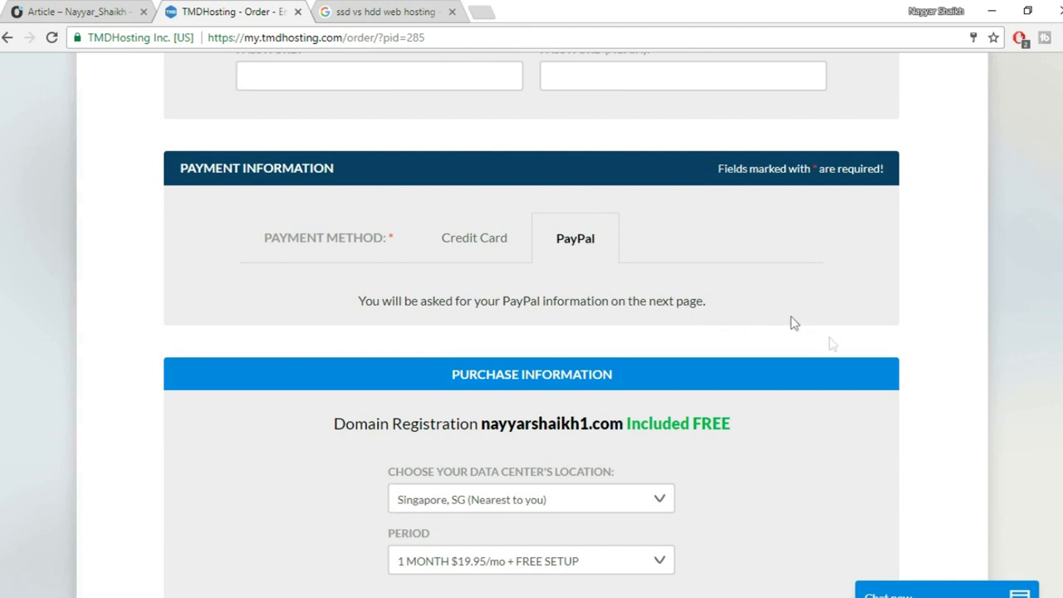
pyautogui.click(472, 254)
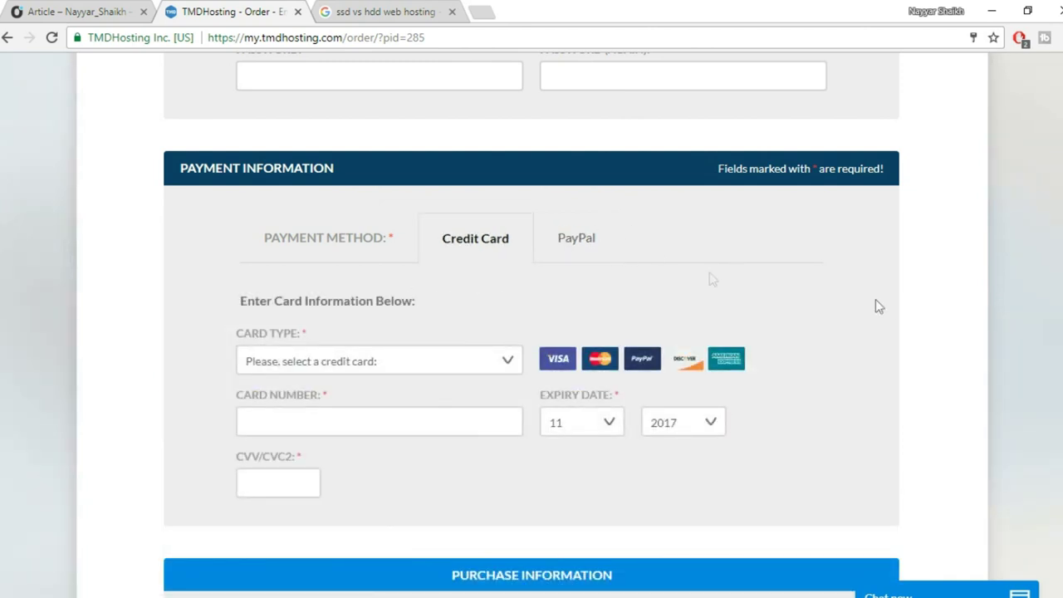
pyautogui.scroll(-2, 894, 310)
pyautogui.scroll(-4, 894, 309)
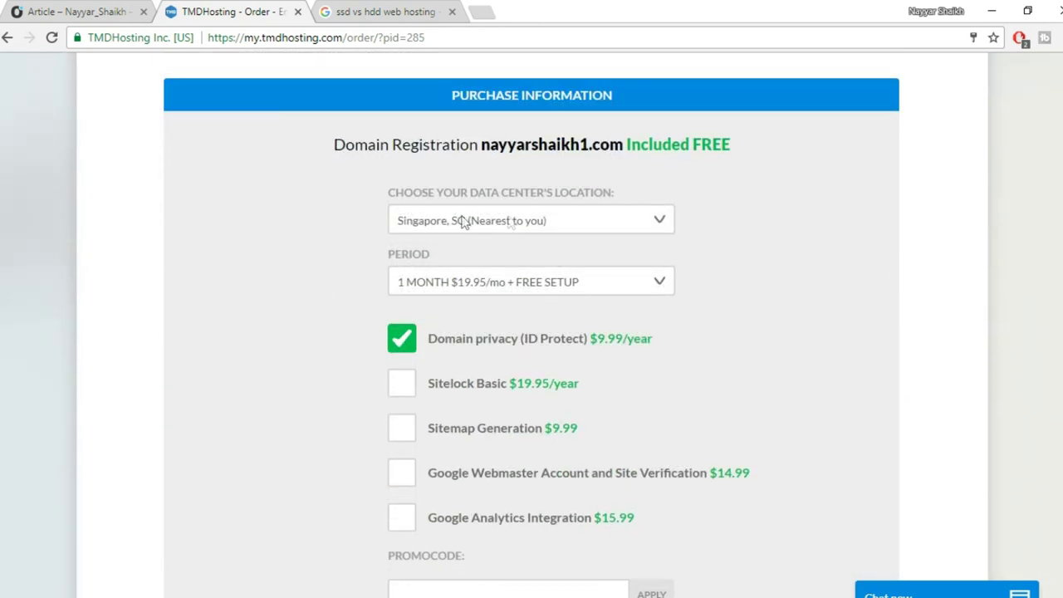
# Keep the Singapore data center, choose the 12 MONTHS $12.95/mo period, and remove Domain privacy.
pyautogui.click(636, 226)
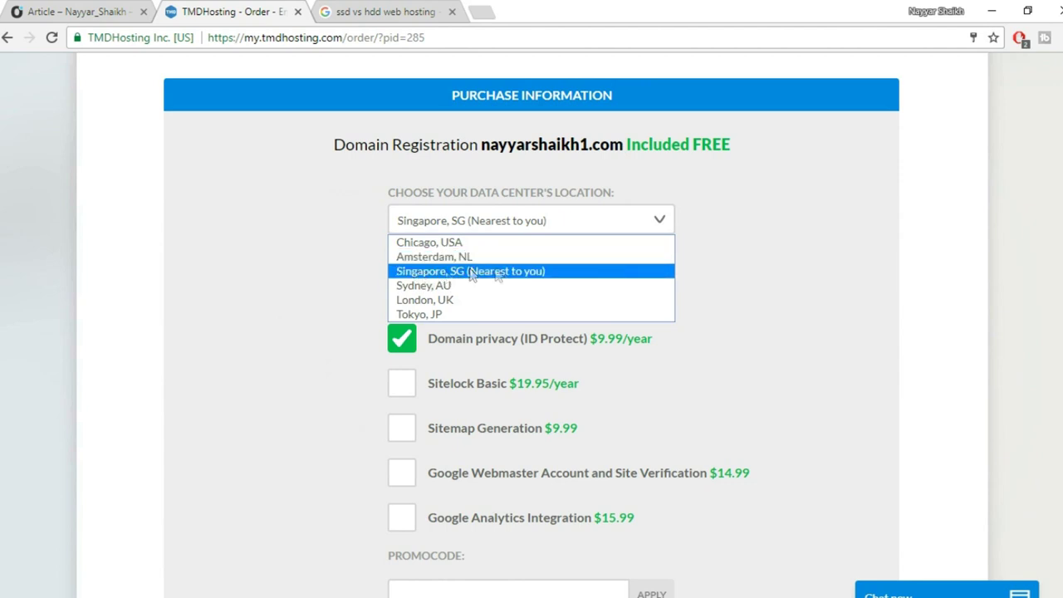
pyautogui.click(528, 271)
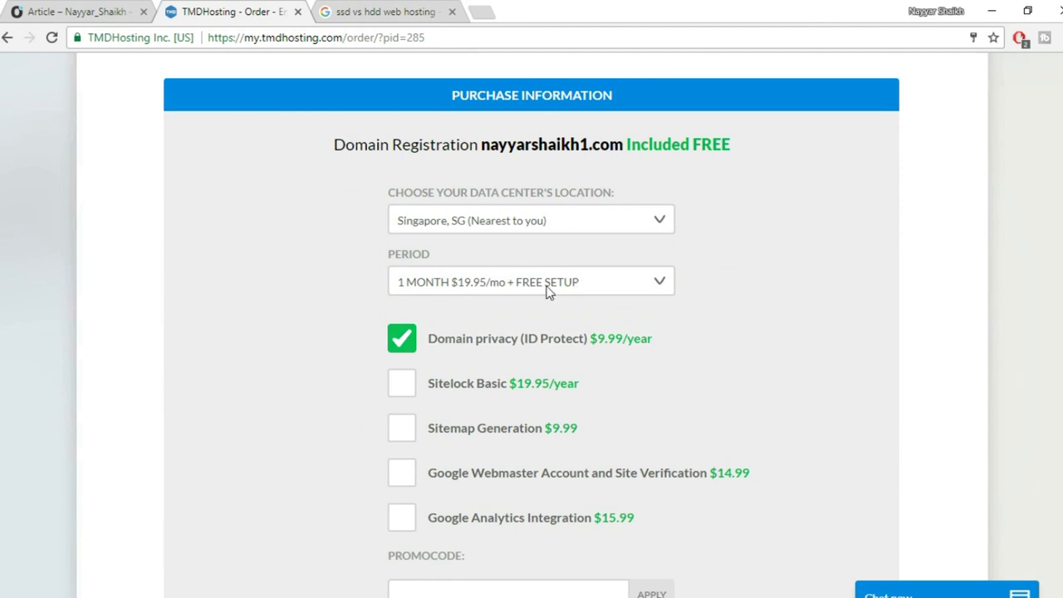
pyautogui.click(546, 287)
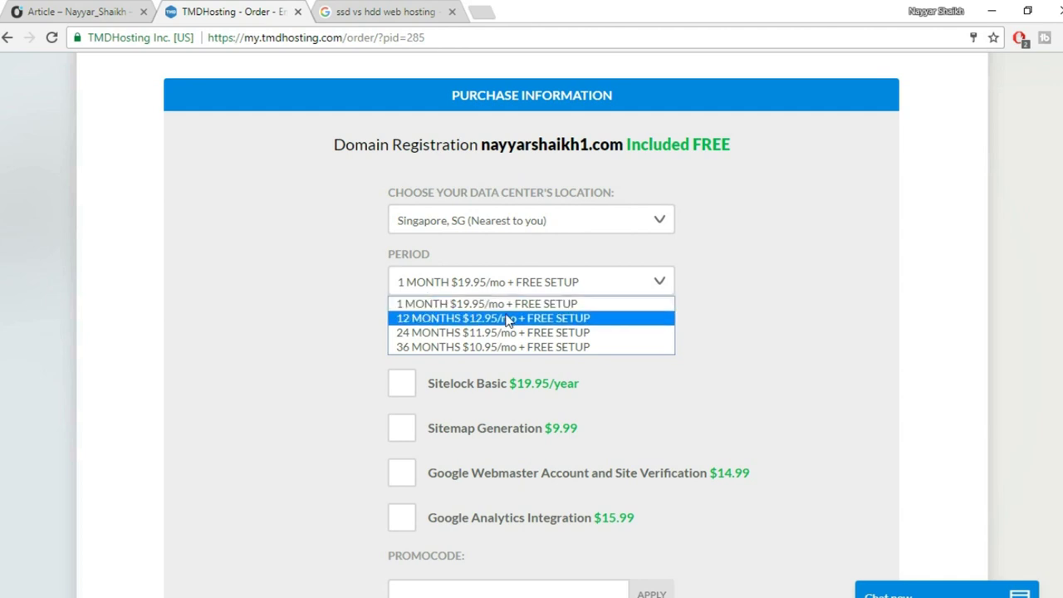
pyautogui.click(448, 320)
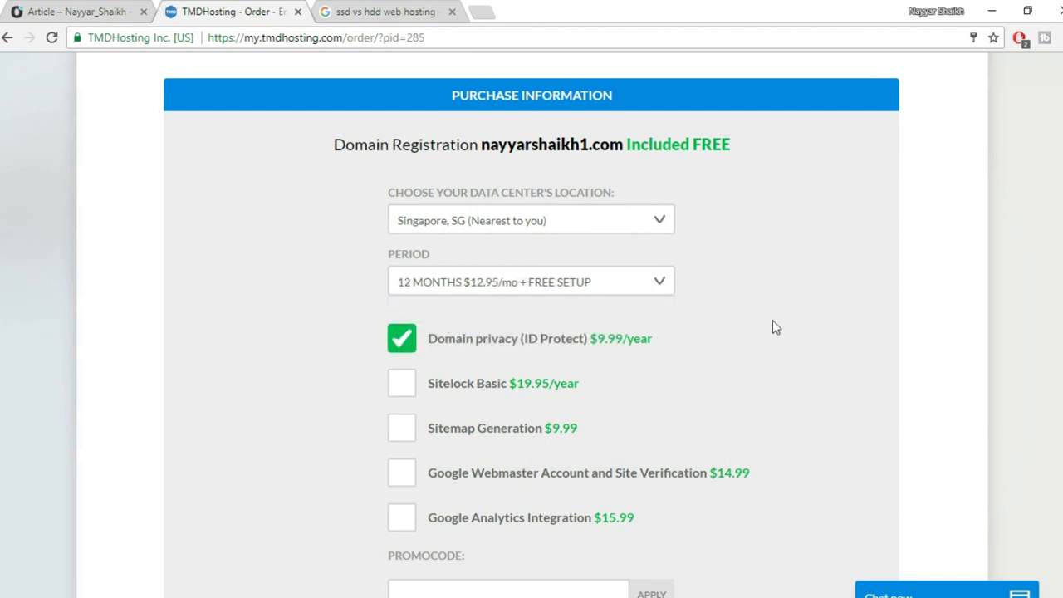
pyautogui.scroll(-1, 449, 351)
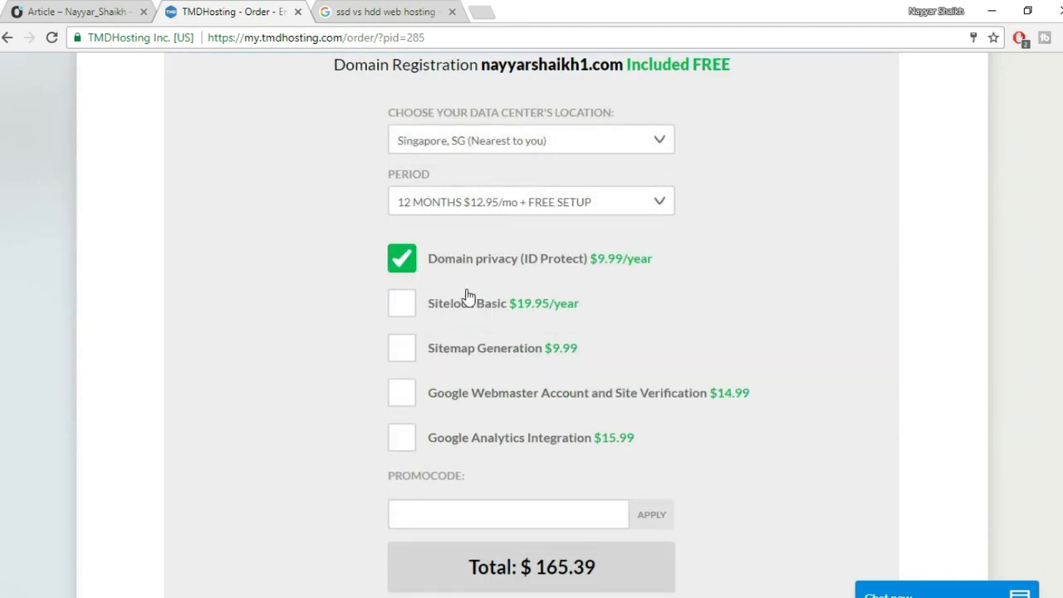
pyautogui.click(405, 265)
pyautogui.click(636, 284)
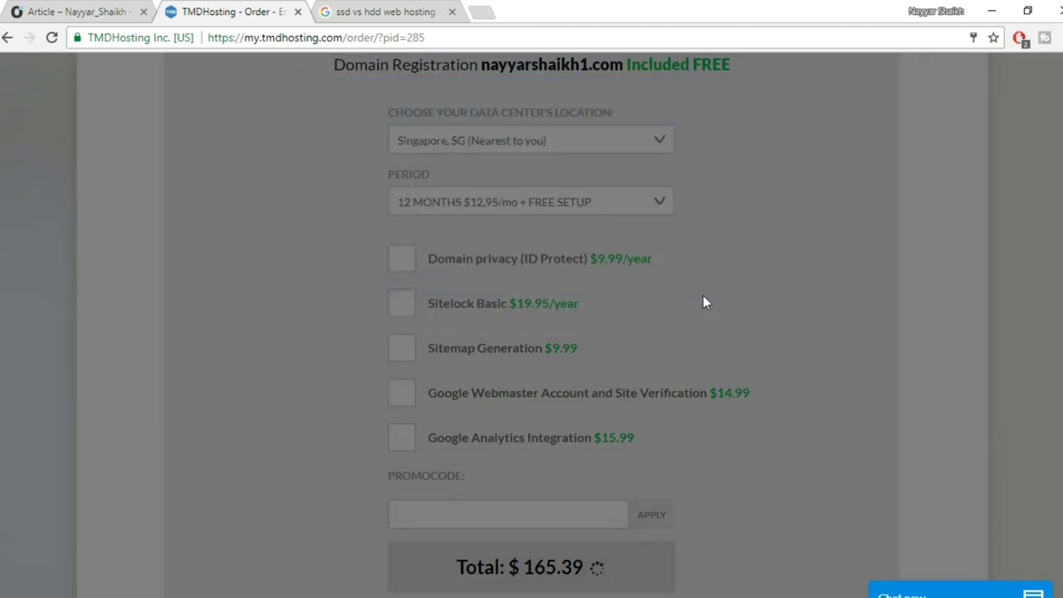
# Apply the promo code for 7.00% off, bringing the total to $144.52, and accept the Terms of Service.
pyautogui.scroll(-4, 703, 295)
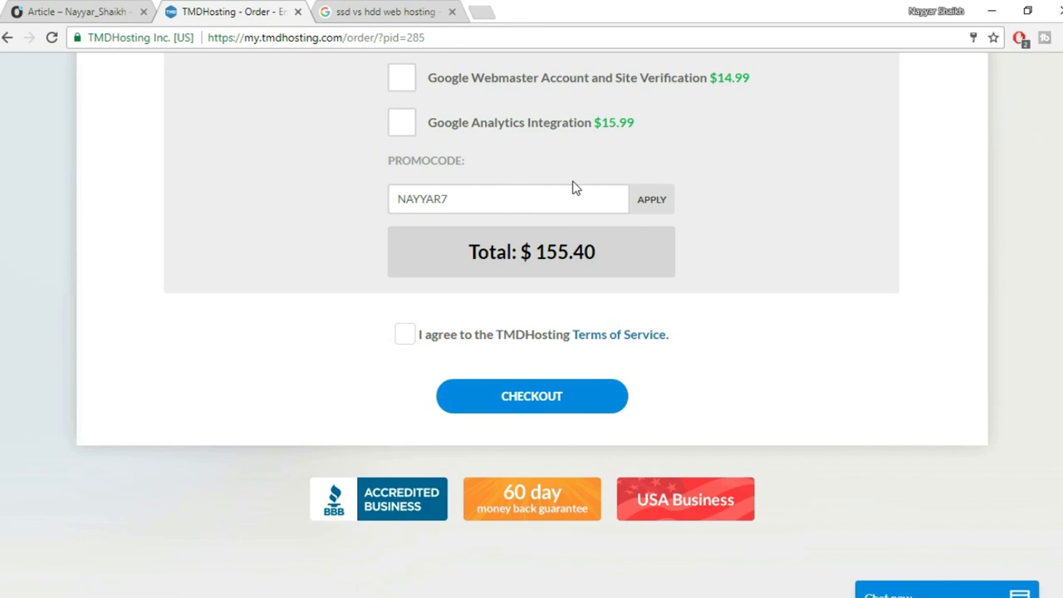
pyautogui.click(652, 203)
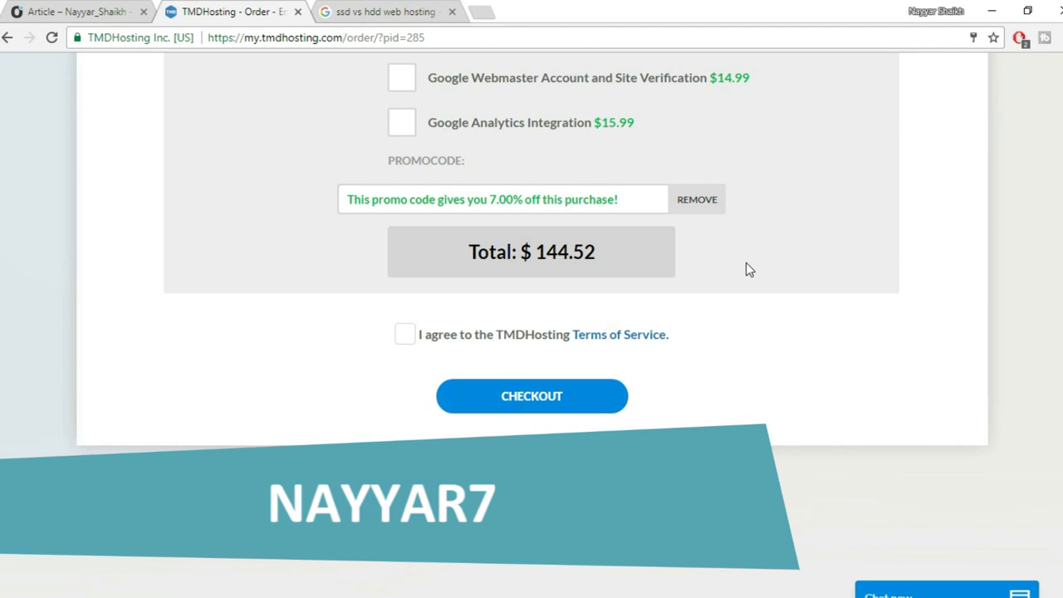
pyautogui.click(403, 335)
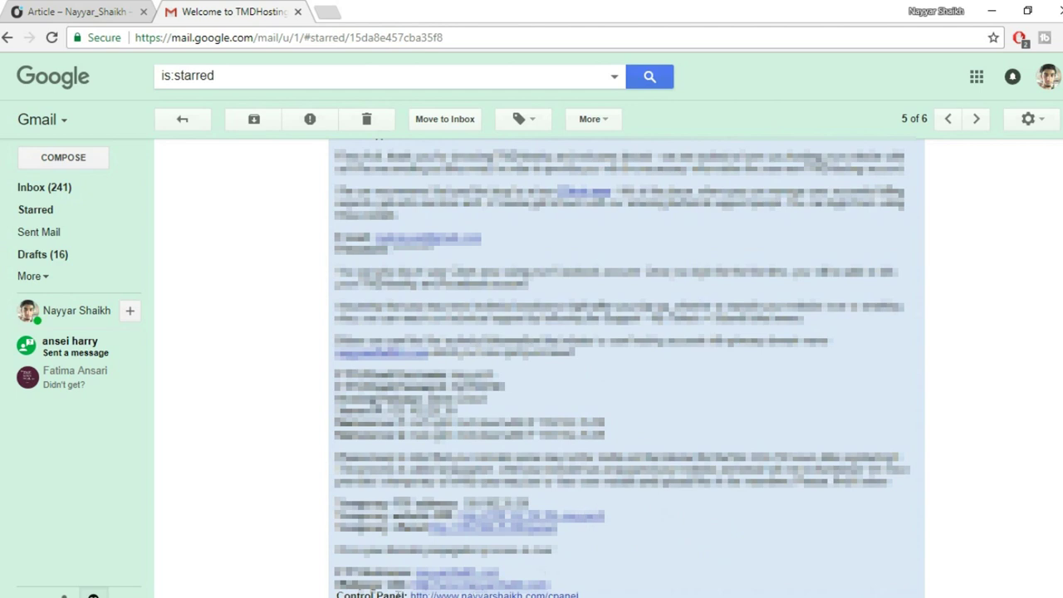
# Open the welcome email's Control Panel link in a new tab and bring up the cPanel login page.
pyautogui.scroll(-1, 531, 588)
pyautogui.rightClick(462, 518)
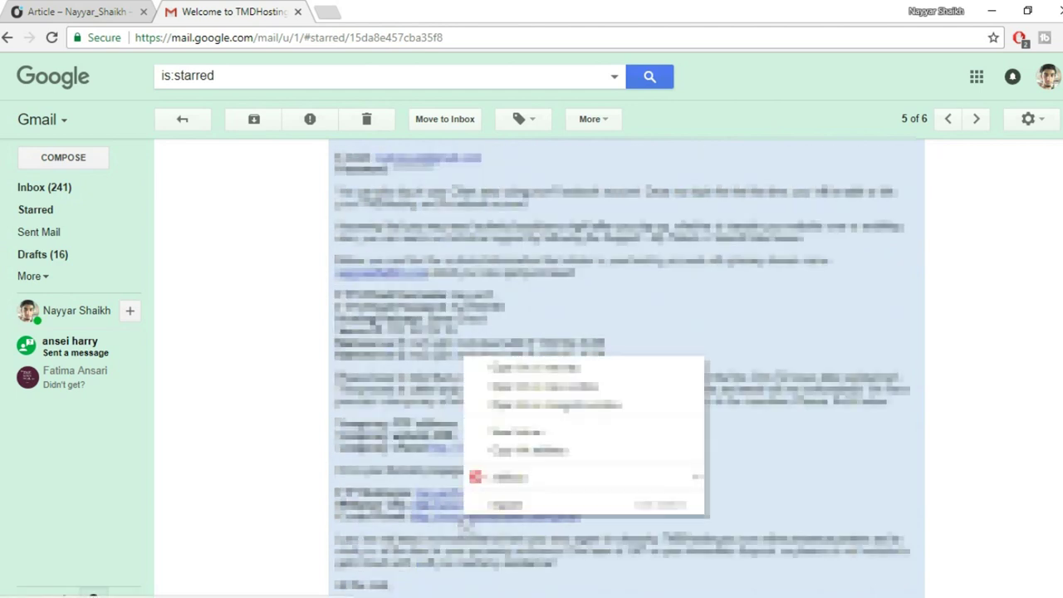
pyautogui.click(564, 368)
pyautogui.click(390, 17)
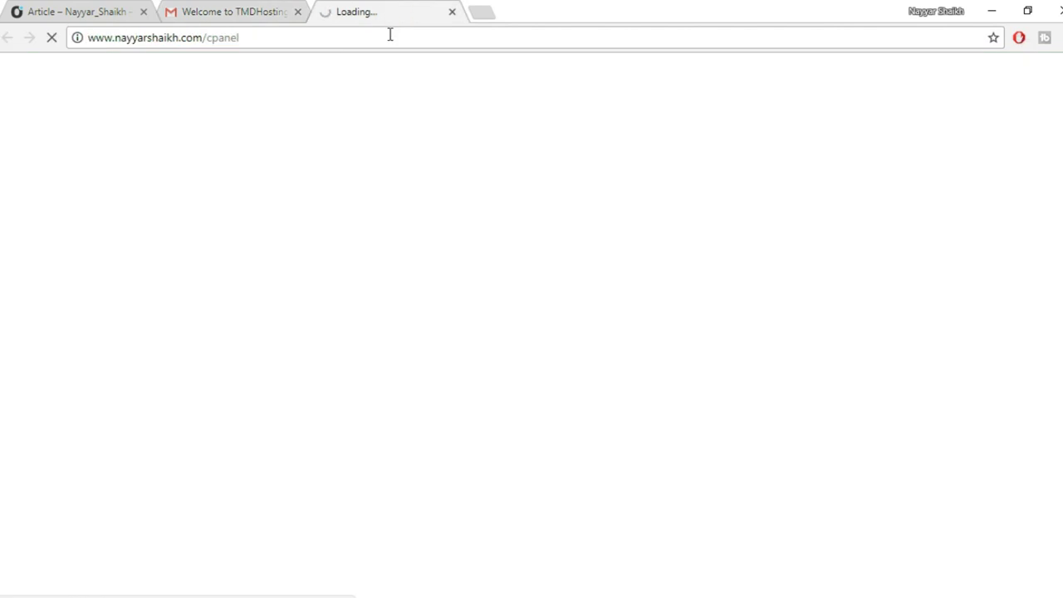
pyautogui.moveTo(390, 34); pyautogui.dragTo(83, 37)
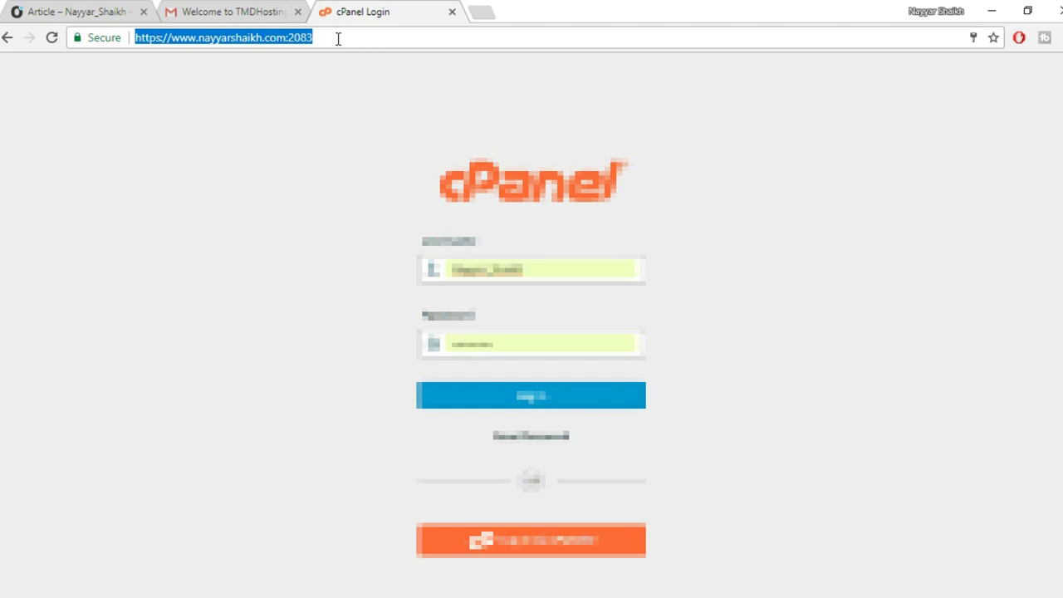
pyautogui.click(273, 12)
pyautogui.click(363, 15)
# Log in to cPanel using the saved username and password from autofill.
pyautogui.moveTo(524, 267); pyautogui.dragTo(444, 267)
pyautogui.write('n')
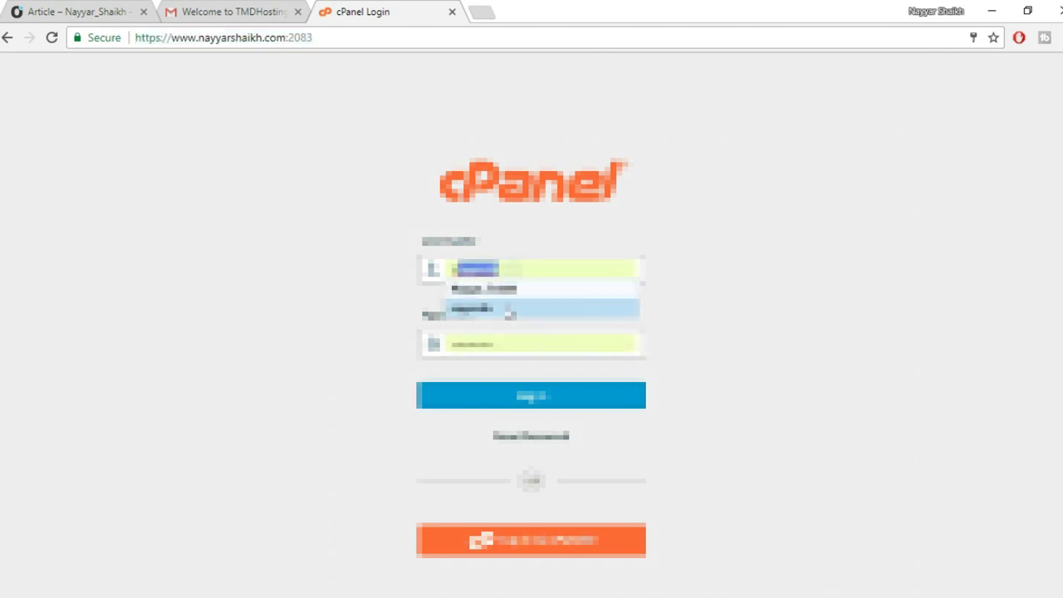
pyautogui.click(505, 311)
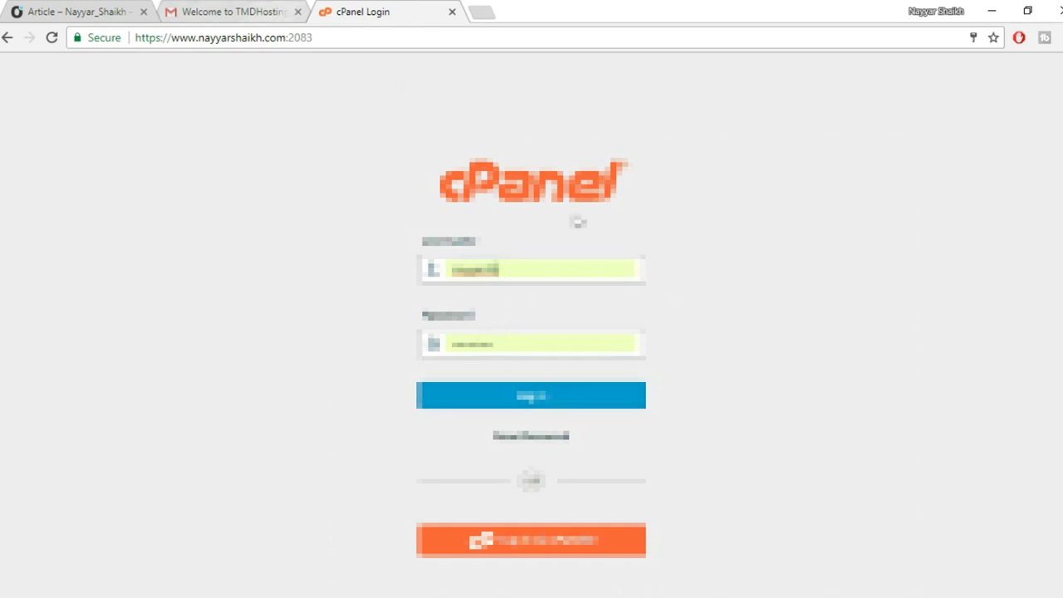
pyautogui.click(553, 410)
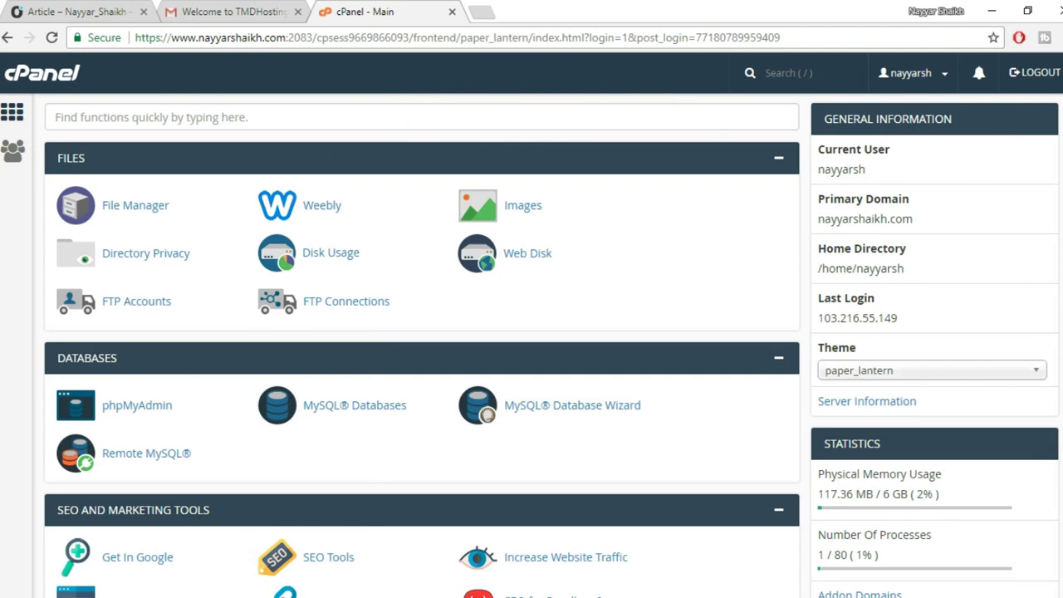
# Scroll down to Softaculous Apps Installer and launch the WordPress installer.
pyautogui.scroll(-3, 422, 345)
pyautogui.scroll(-18, 283, 353)
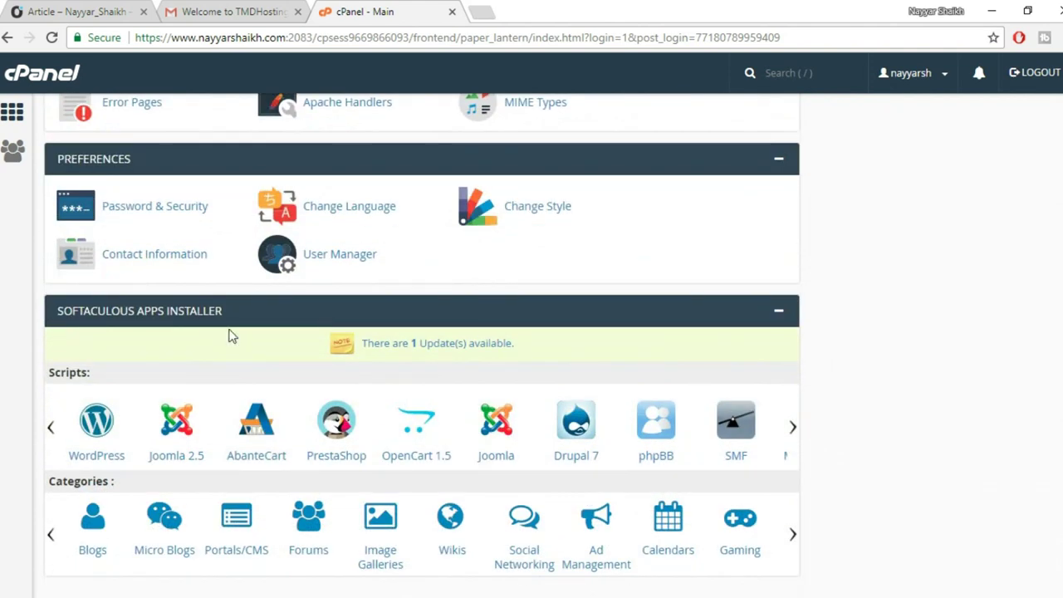
pyautogui.scroll(-1, 230, 334)
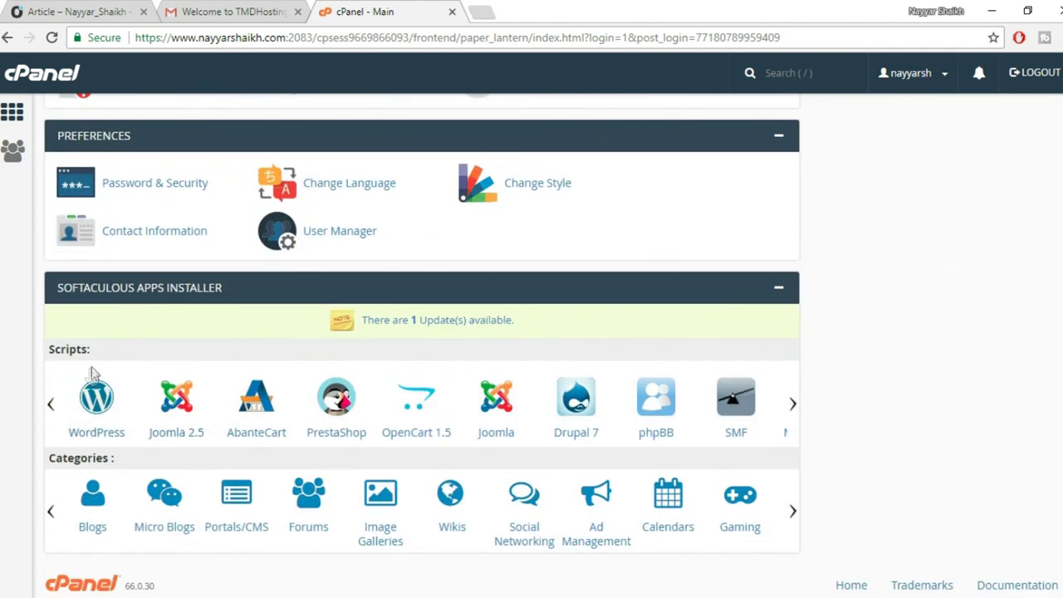
pyautogui.click(94, 425)
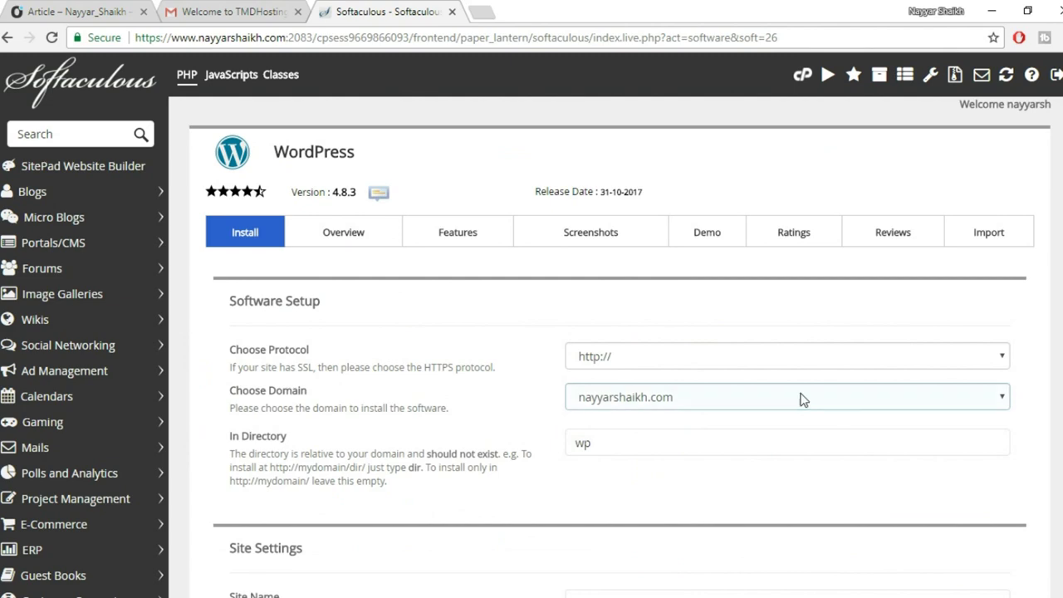
pyautogui.scroll(-2, 800, 399)
pyautogui.click(731, 203)
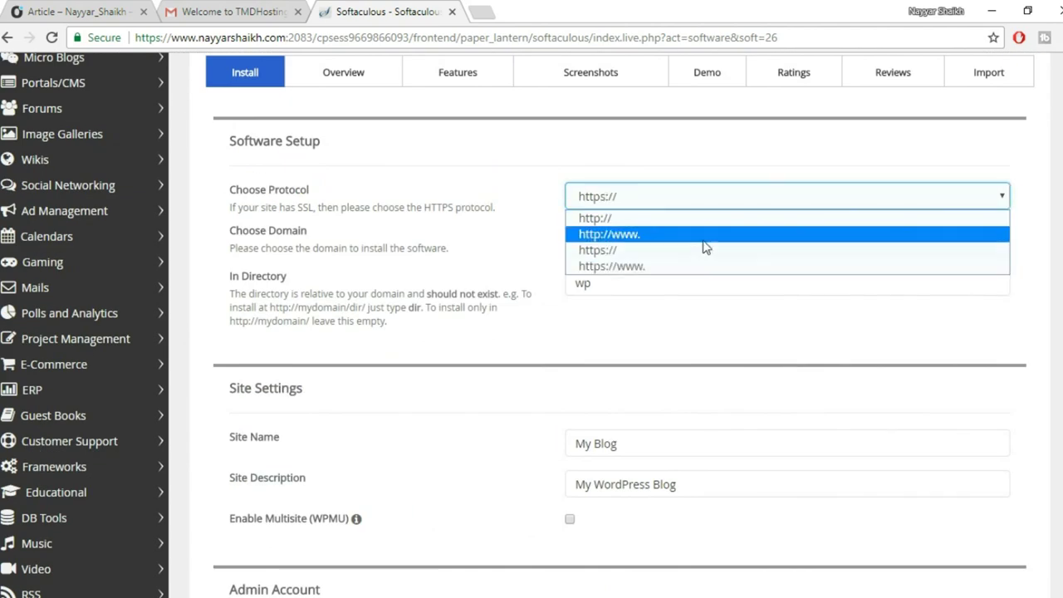
pyautogui.click(676, 250)
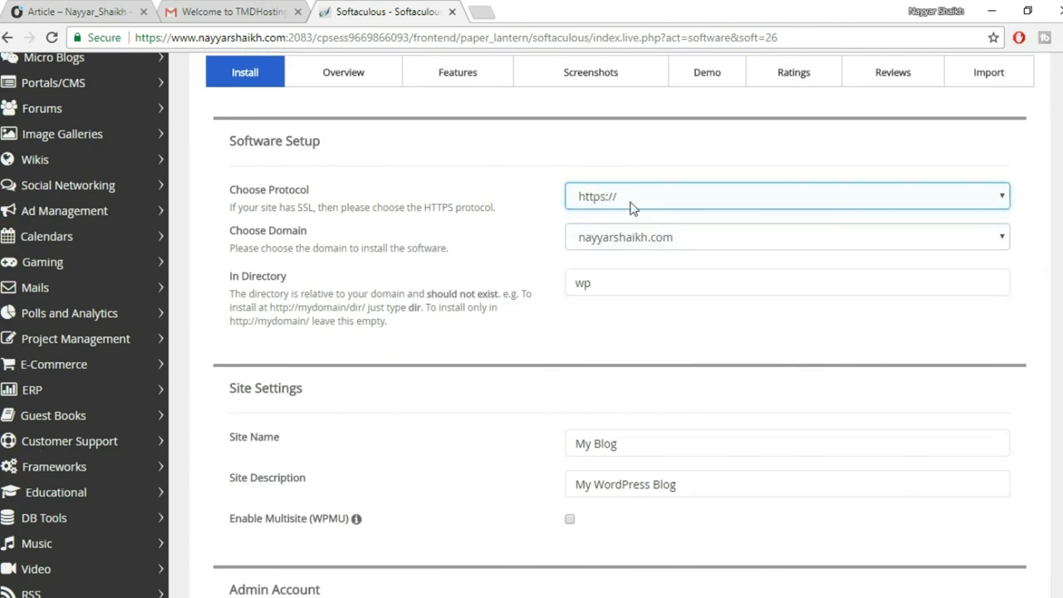
pyautogui.click(67, 12)
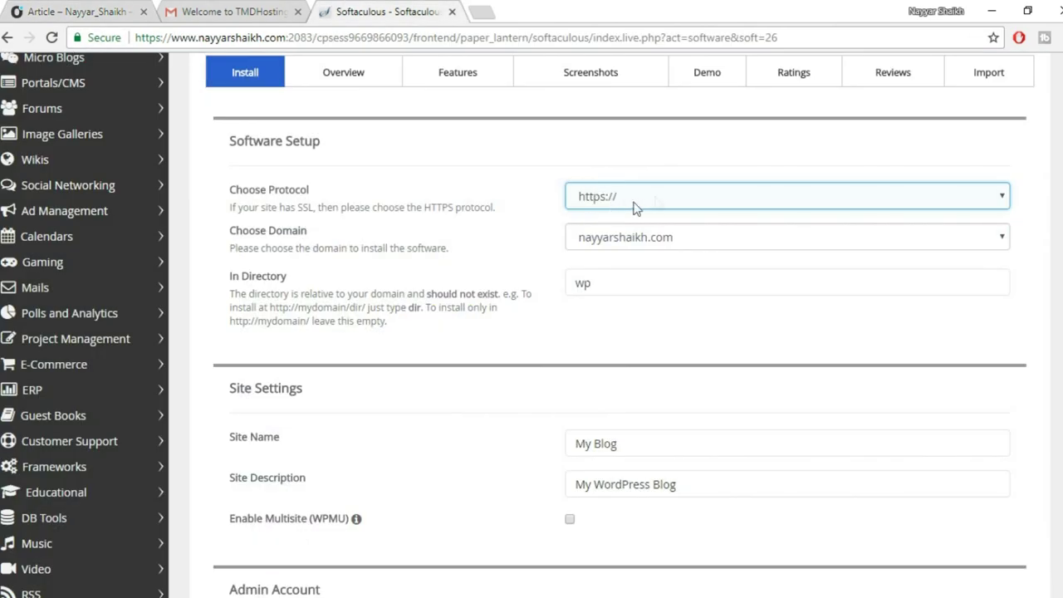
# Install on the social subdomain and clear the default 'wp' from In Directory.
pyautogui.click(674, 239)
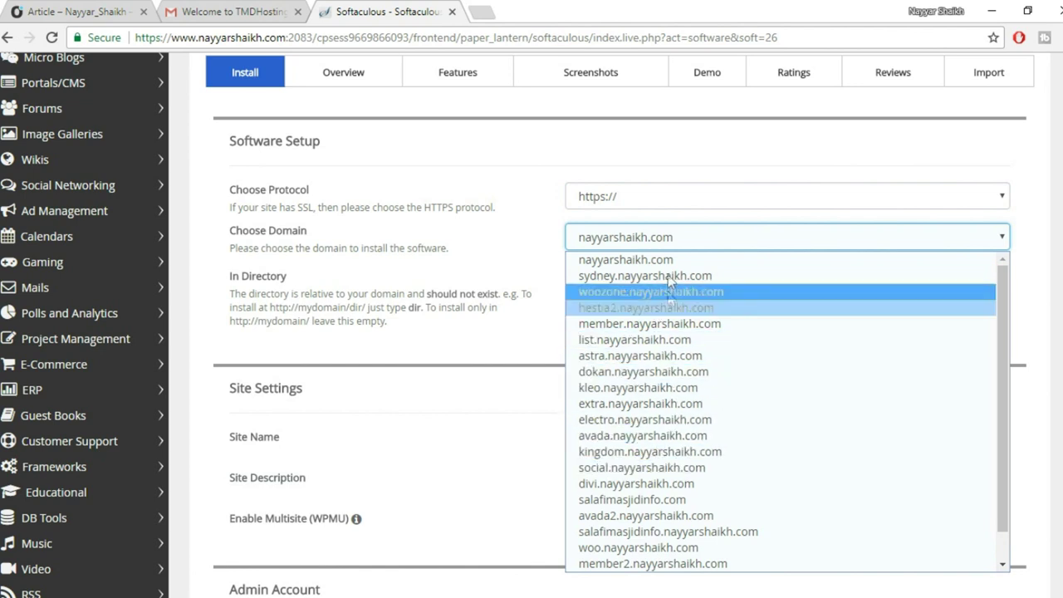
pyautogui.click(647, 470)
pyautogui.click(742, 294)
pyautogui.moveTo(705, 294); pyautogui.dragTo(511, 290)
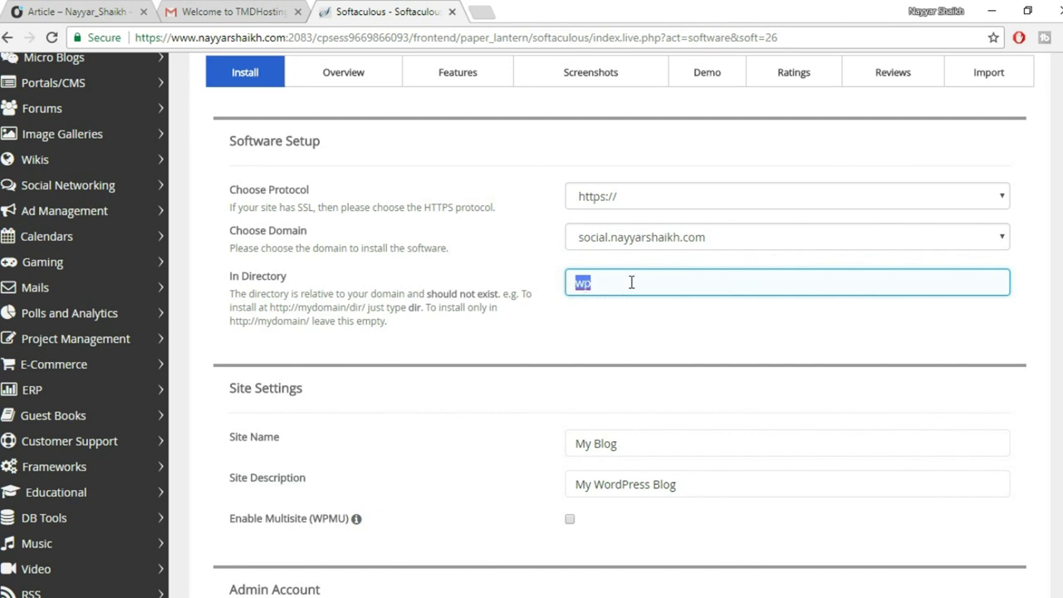
pyautogui.press('BackSpace')
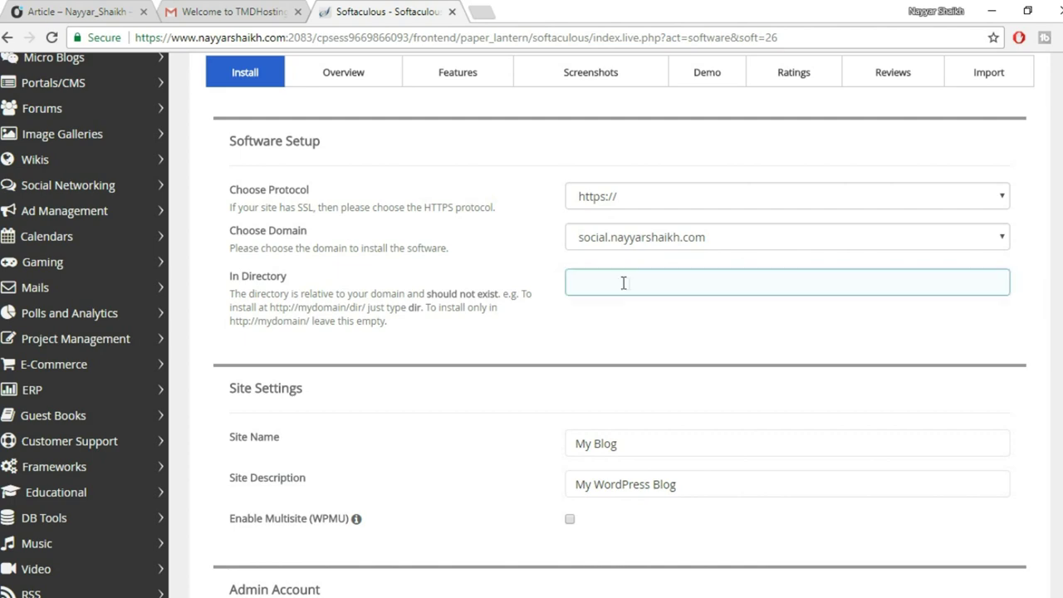
# Review the Site Name My Blog and the default admin username and password.
pyautogui.scroll(-3, 825, 340)
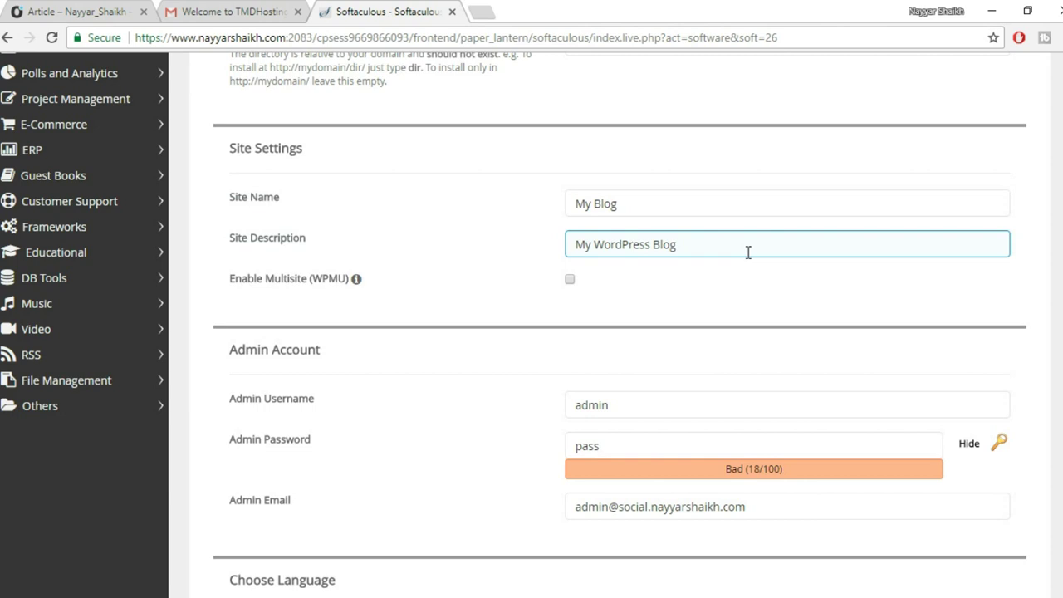
pyautogui.click(632, 209)
pyautogui.scroll(-1, 804, 274)
pyautogui.scroll(-3, 803, 274)
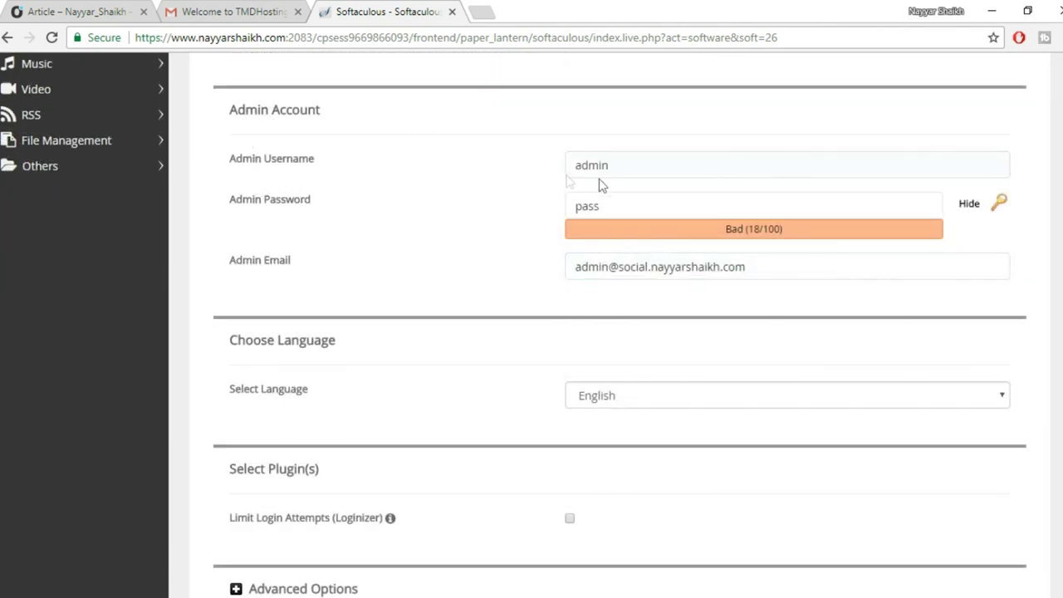
pyautogui.moveTo(635, 165); pyautogui.dragTo(517, 171)
pyautogui.moveTo(647, 204); pyautogui.dragTo(524, 204)
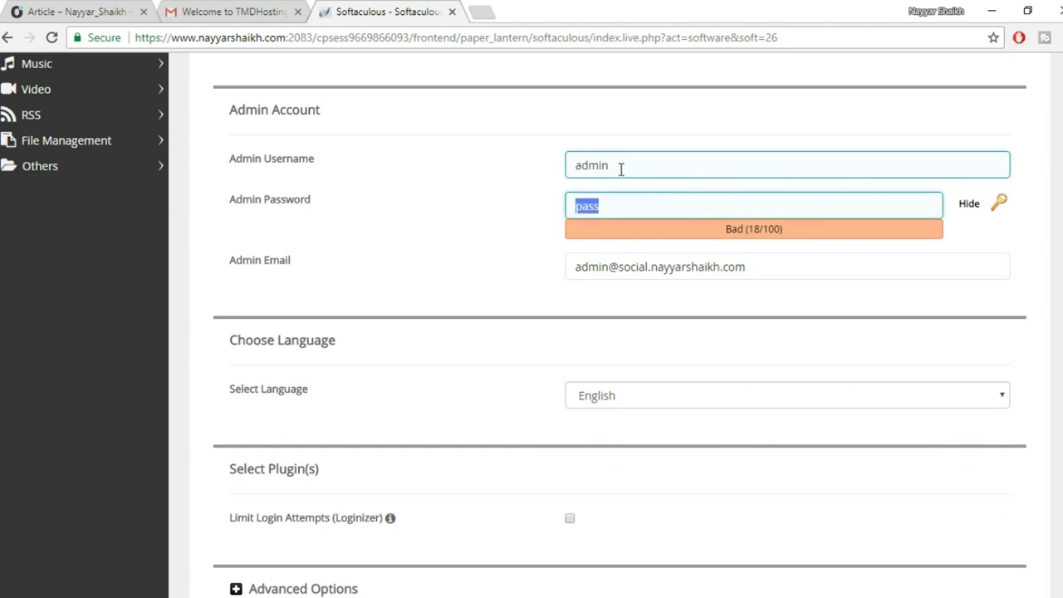
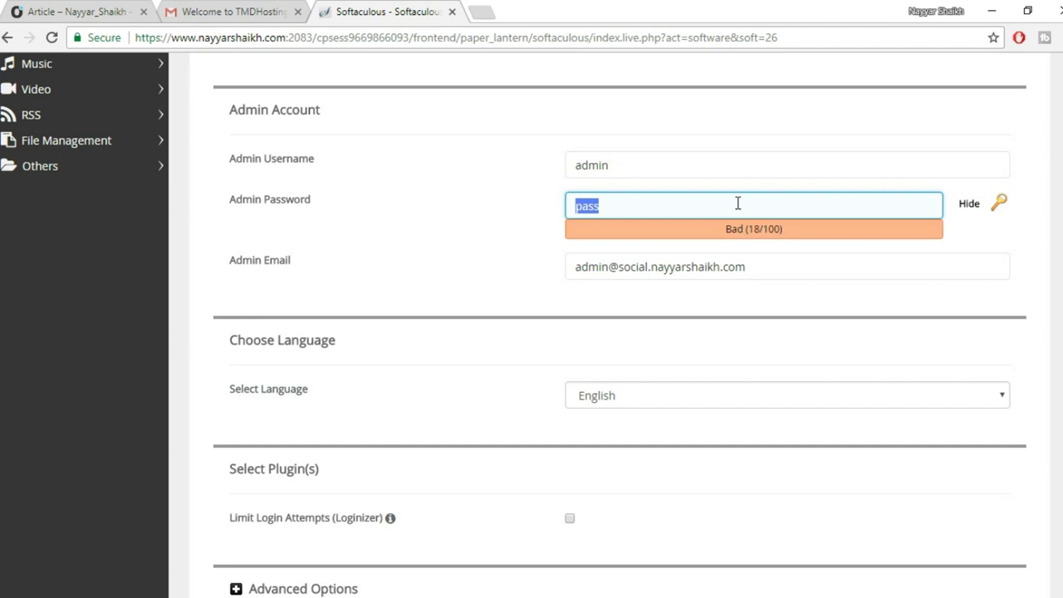
# Replace the default admin username with the owner's saved username suggestion.
pyautogui.doubleClick(688, 167)
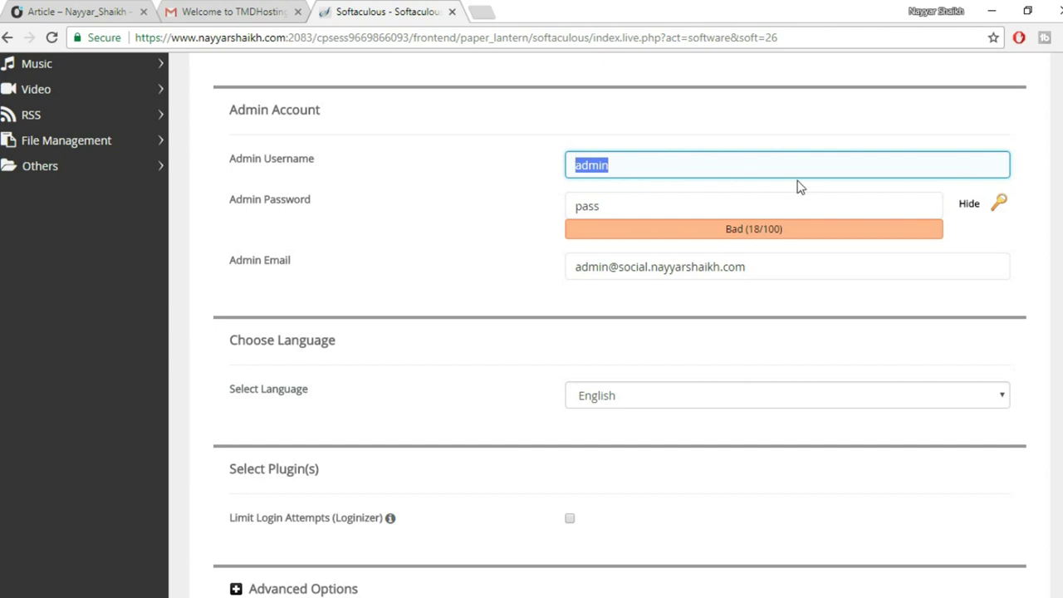
pyautogui.press('BackSpace')
pyautogui.write('N')
pyautogui.click(738, 190)
# Hide the admin password field and type a new admin password.
pyautogui.moveTo(700, 200); pyautogui.dragTo(522, 183)
pyautogui.click(968, 204)
pyautogui.moveTo(677, 211); pyautogui.dragTo(536, 197)
pyautogui.write('1234')
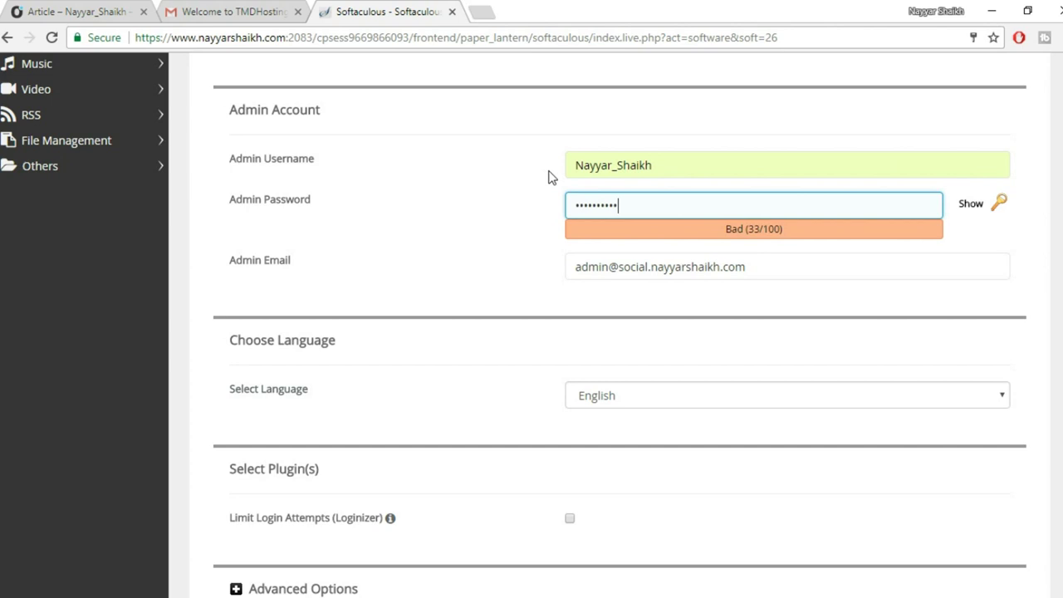
# Replace the admin e-mail with the owner's saved e-mail address and scroll to Install.
pyautogui.moveTo(813, 281); pyautogui.dragTo(490, 267)
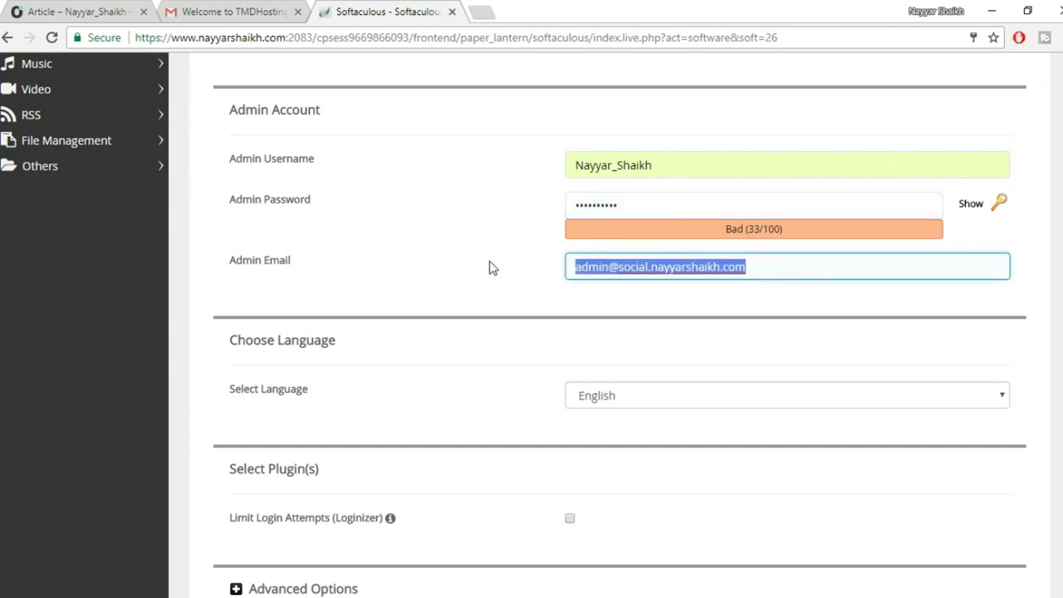
pyautogui.write('r')
pyautogui.click(625, 284)
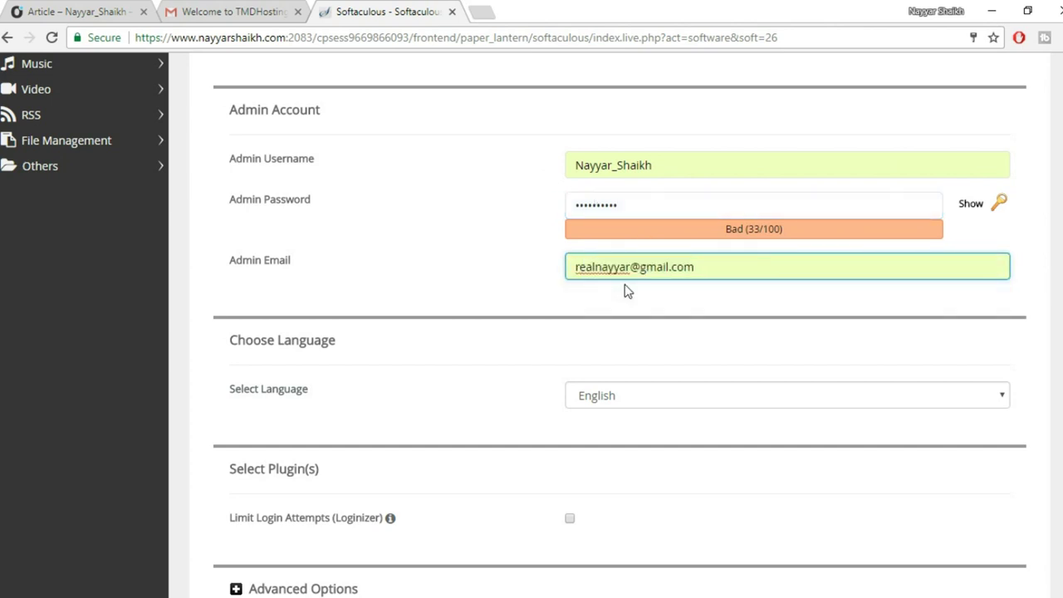
pyautogui.scroll(-1, 665, 294)
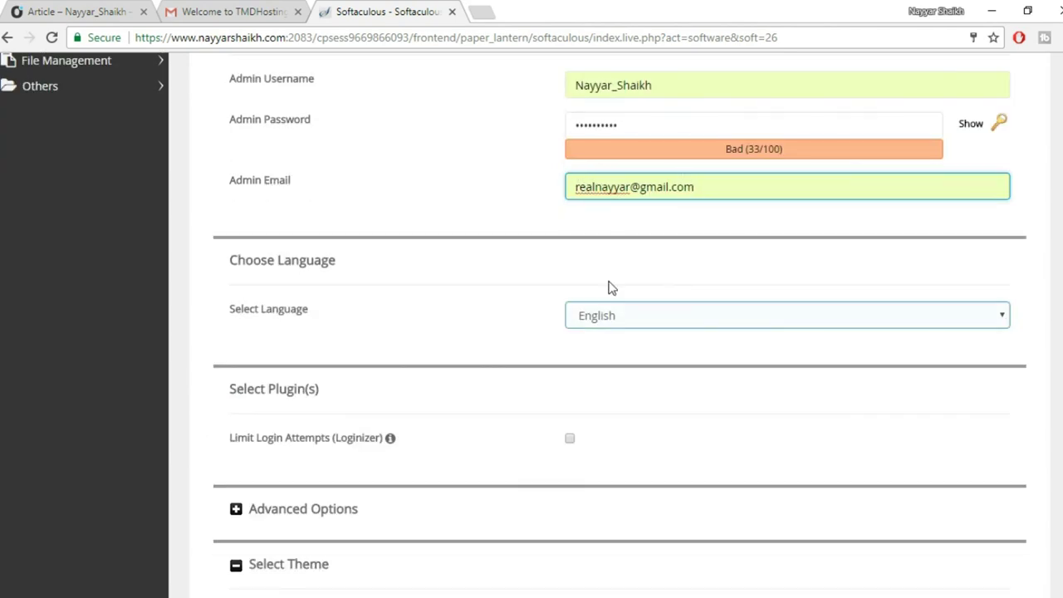
pyautogui.scroll(3, 612, 282)
pyautogui.scroll(-3, 830, 419)
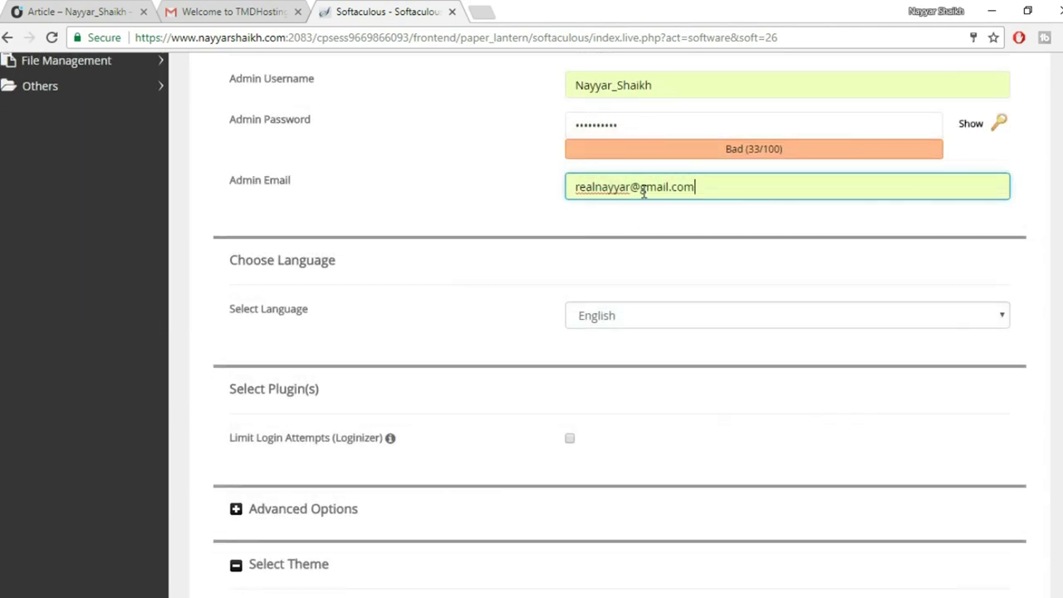
pyautogui.scroll(-7, 689, 265)
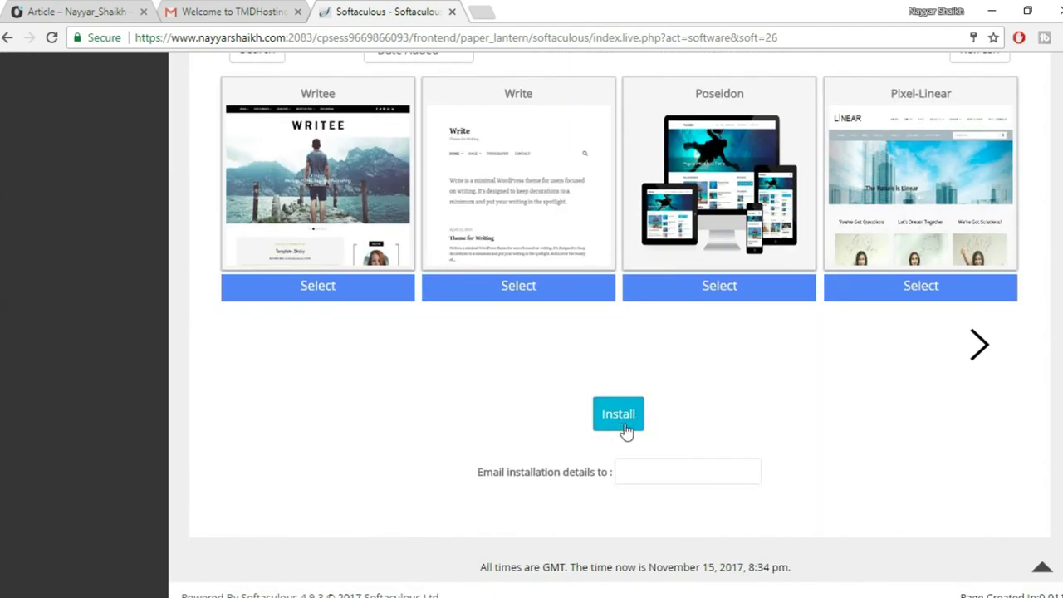
# Run the WordPress install and view the success message with the site and wp-admin URLs.
pyautogui.click(622, 421)
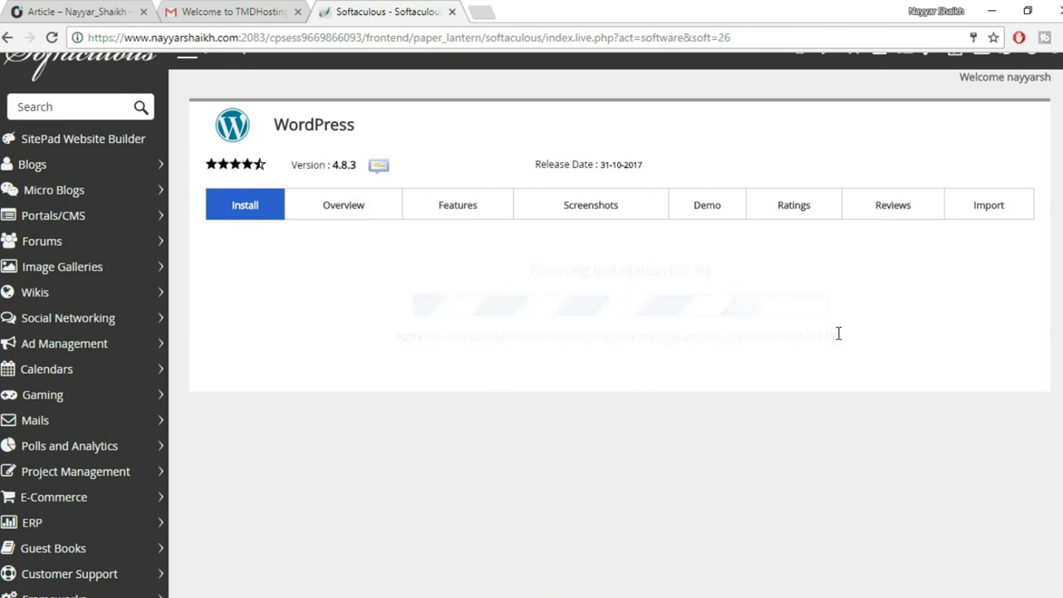
pyautogui.scroll(-1, 868, 301)
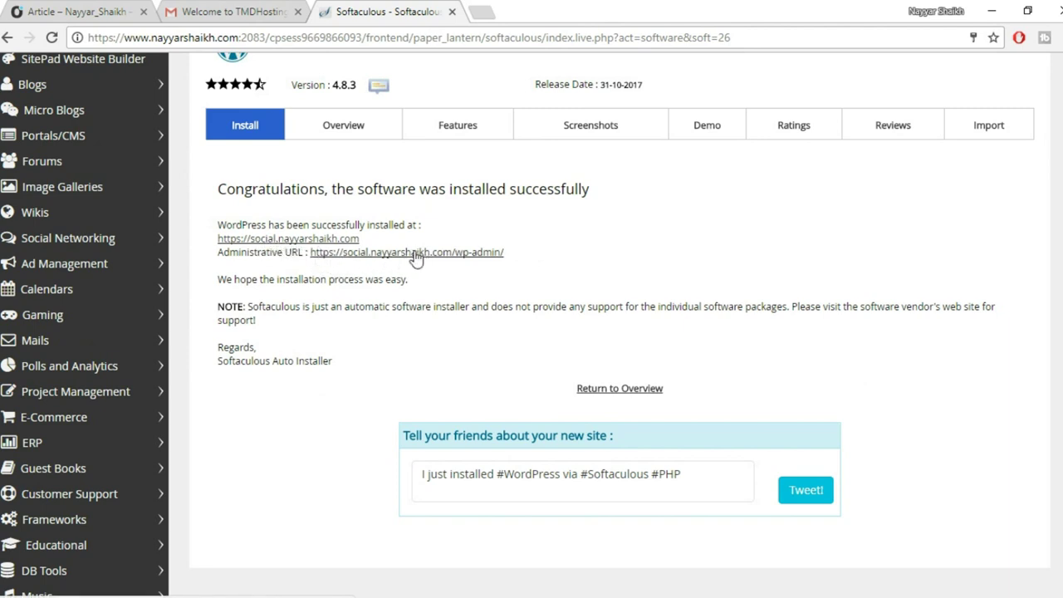
# Open the new site's admin area and close the Softaculous and hosting e-mail tabs.
pyautogui.click(445, 254)
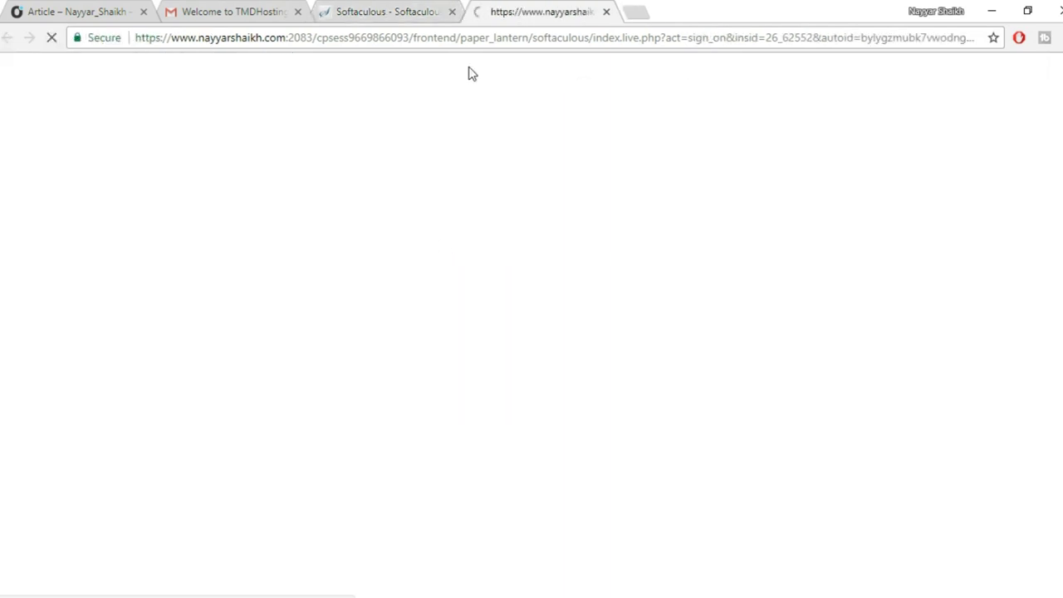
pyautogui.click(452, 12)
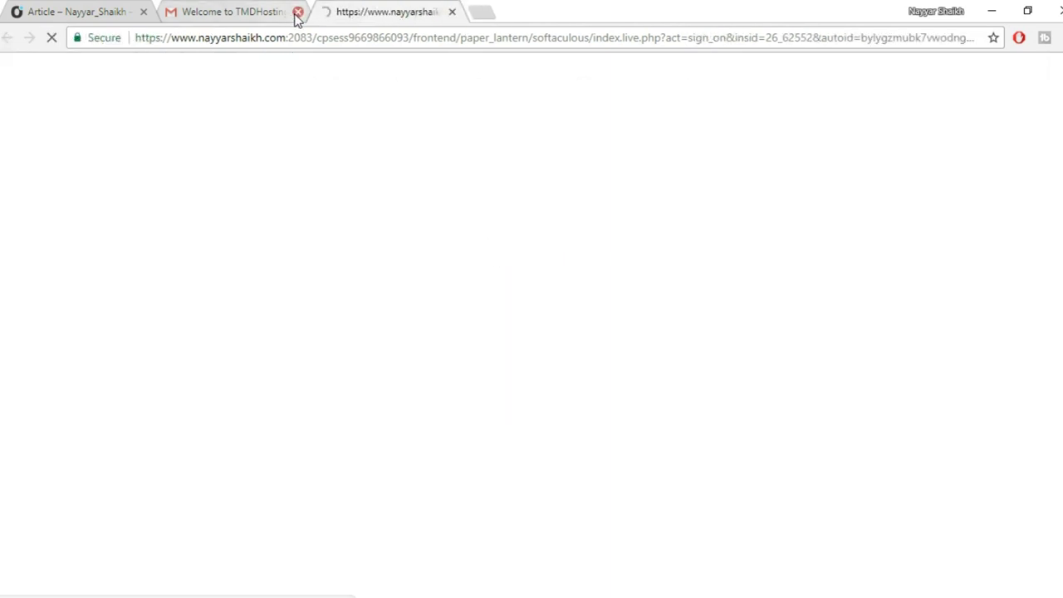
pyautogui.click(297, 12)
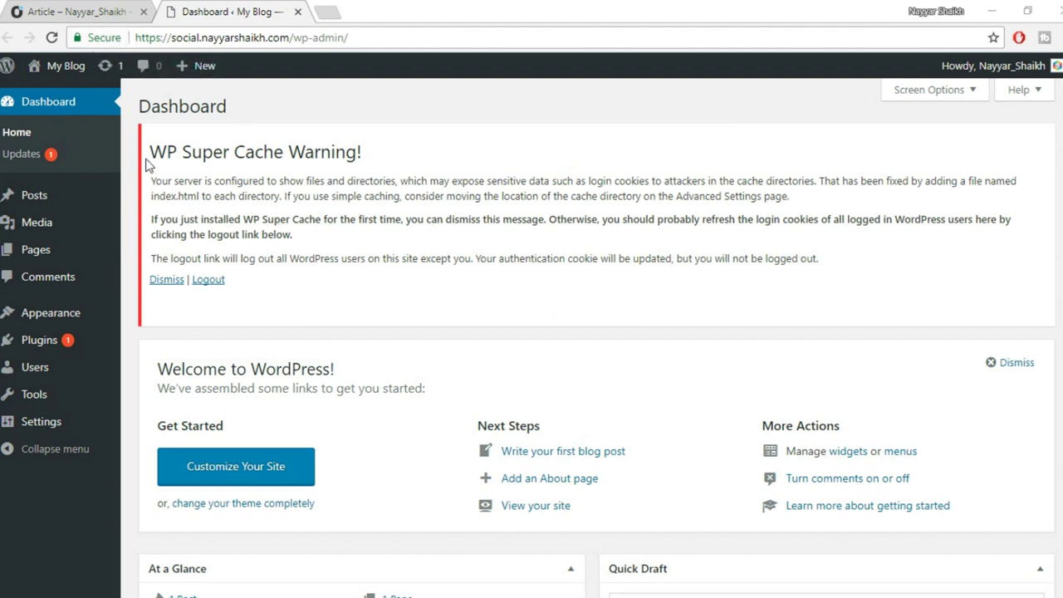
# Clear the WP Super Cache warning by logging out, then view the Plugins list.
pyautogui.moveTo(153, 151); pyautogui.dragTo(433, 148)
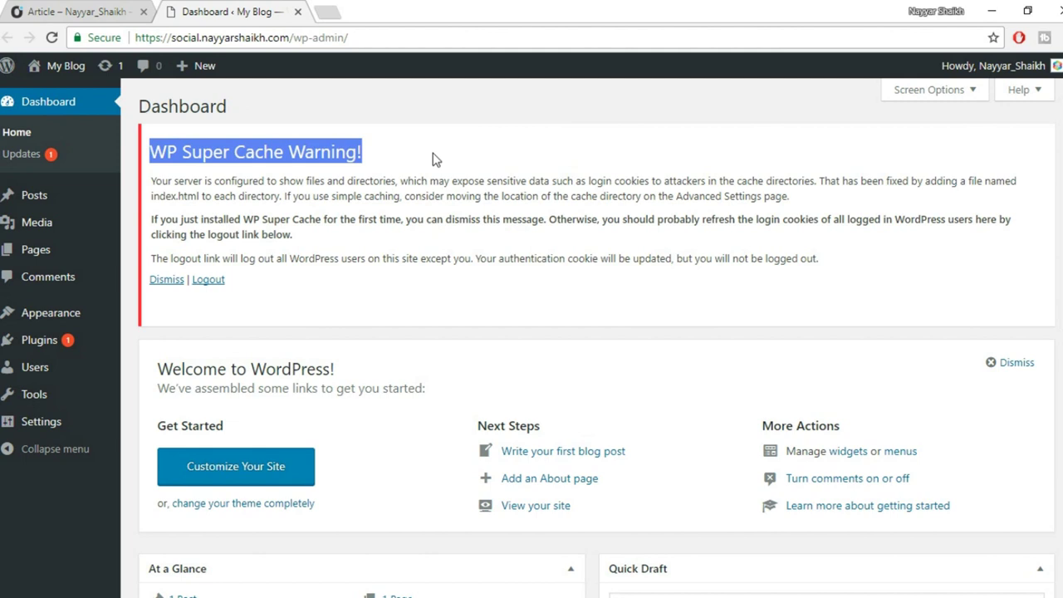
pyautogui.click(449, 189)
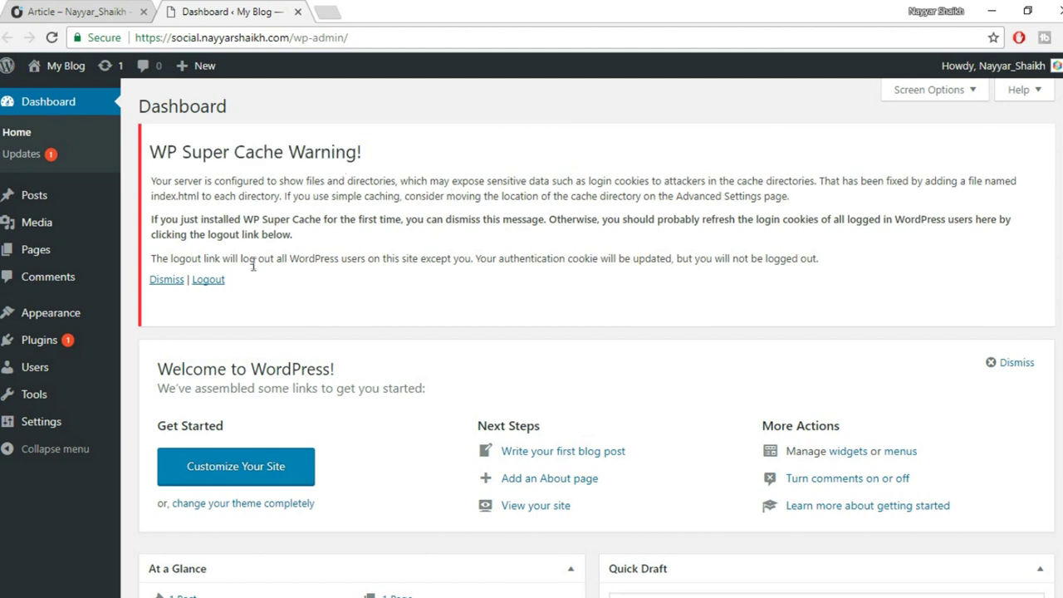
pyautogui.click(219, 281)
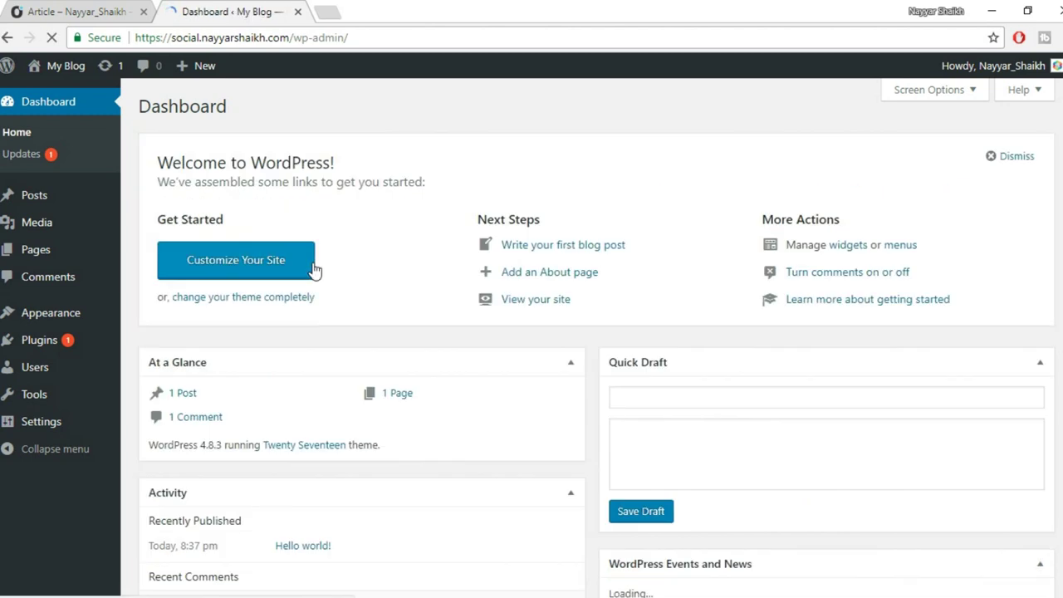
pyautogui.click(38, 347)
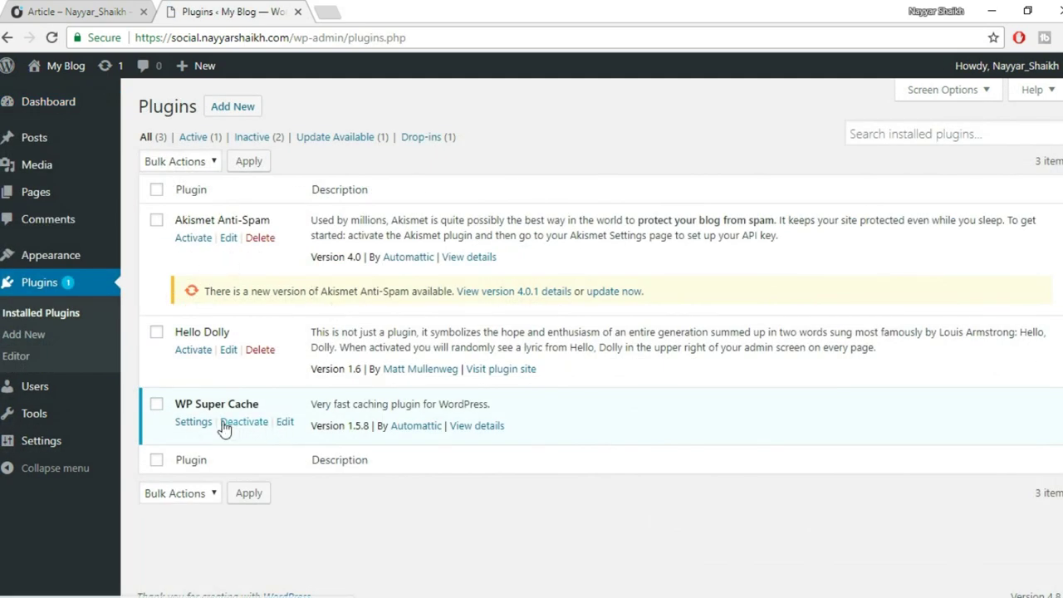
# Deactivate WP Super Cache, then bulk-delete Akismet Anti-Spam, Hello Dolly and WP Super Cache.
pyautogui.click(243, 424)
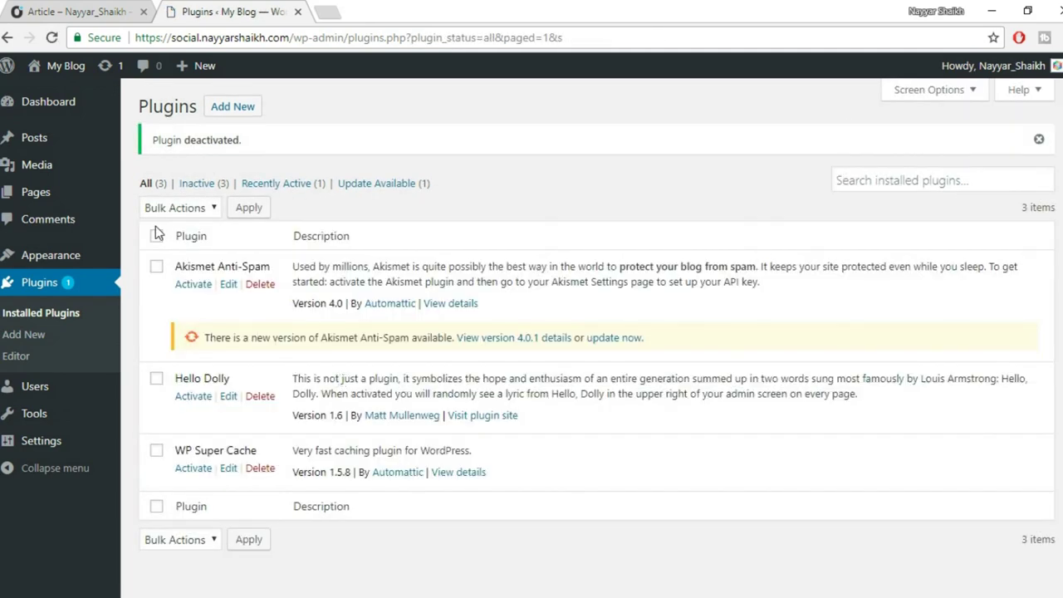
pyautogui.click(157, 237)
pyautogui.click(190, 210)
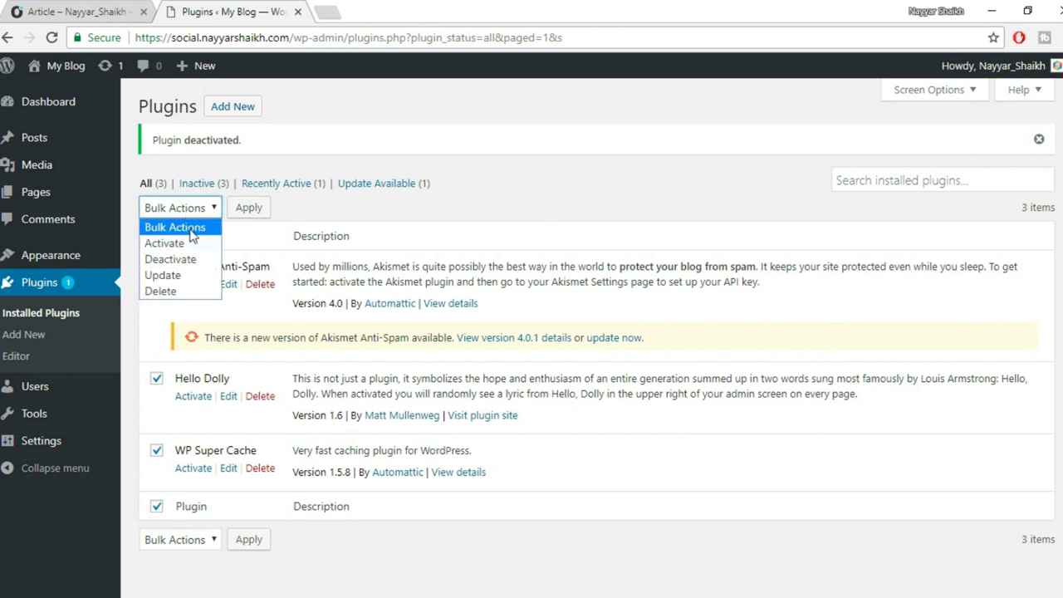
pyautogui.click(177, 292)
pyautogui.click(250, 209)
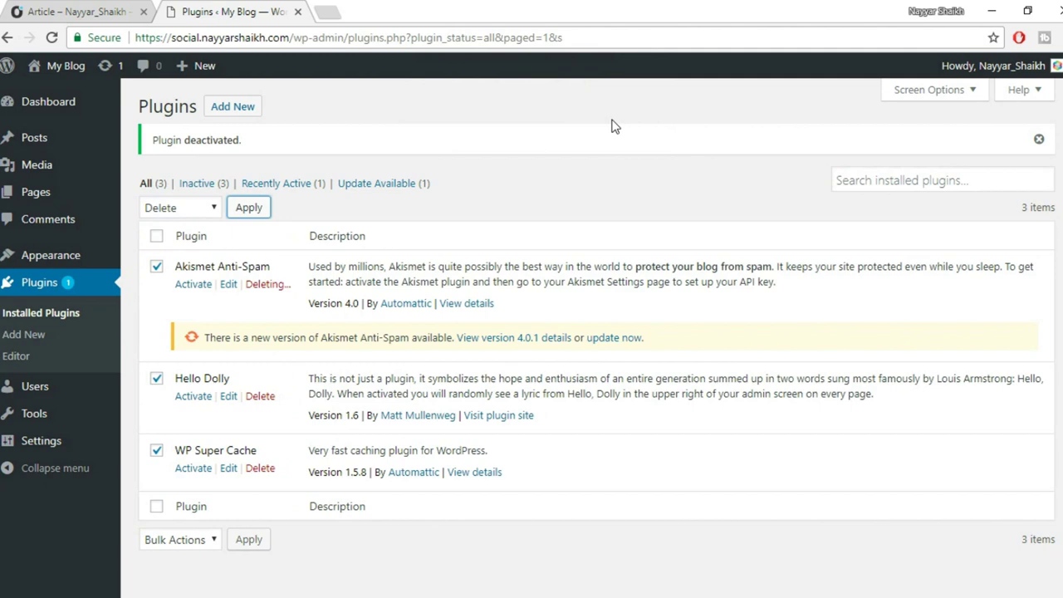
pyautogui.click(606, 123)
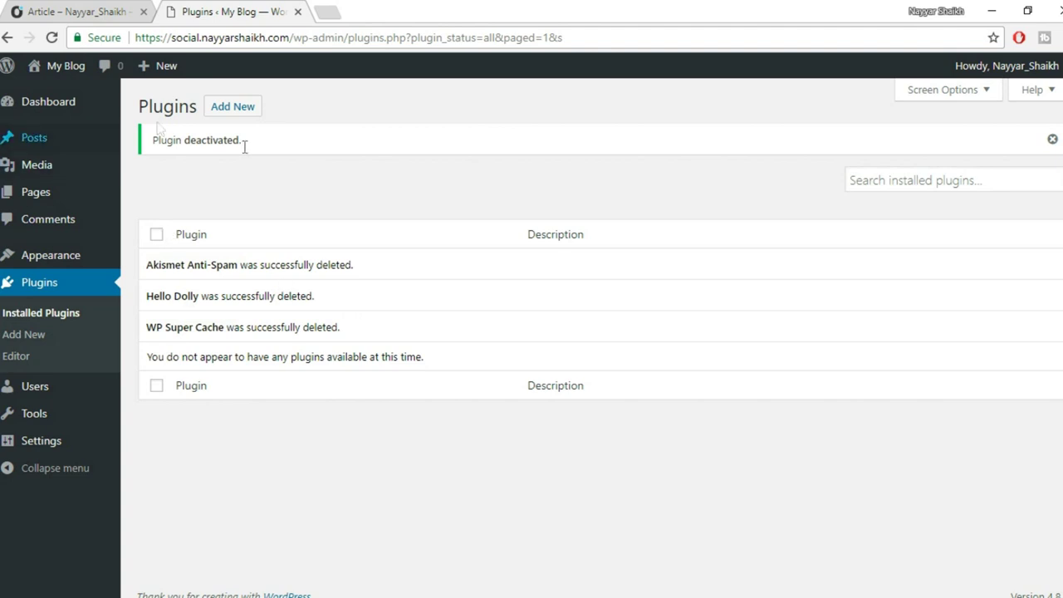
# Start a new blank page from the Pages menu.
pyautogui.moveTo(43, 203)
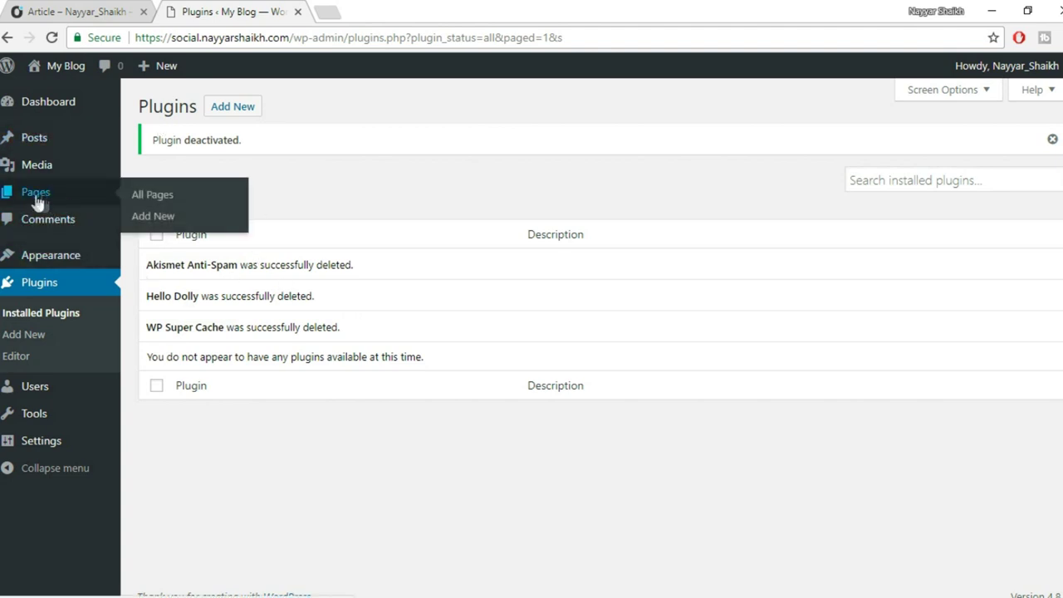
pyautogui.click(36, 199)
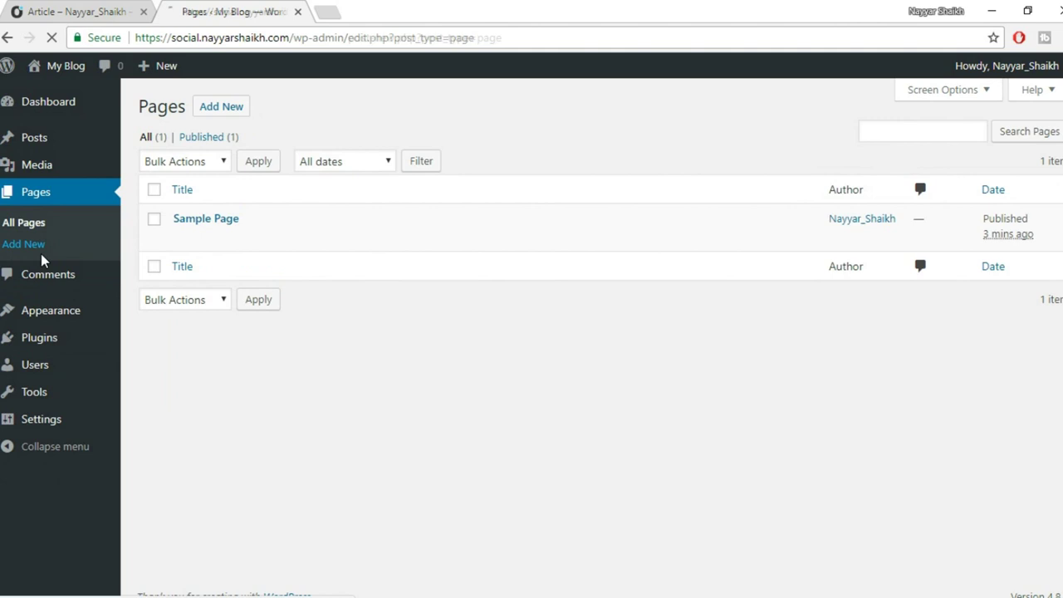
pyautogui.click(35, 246)
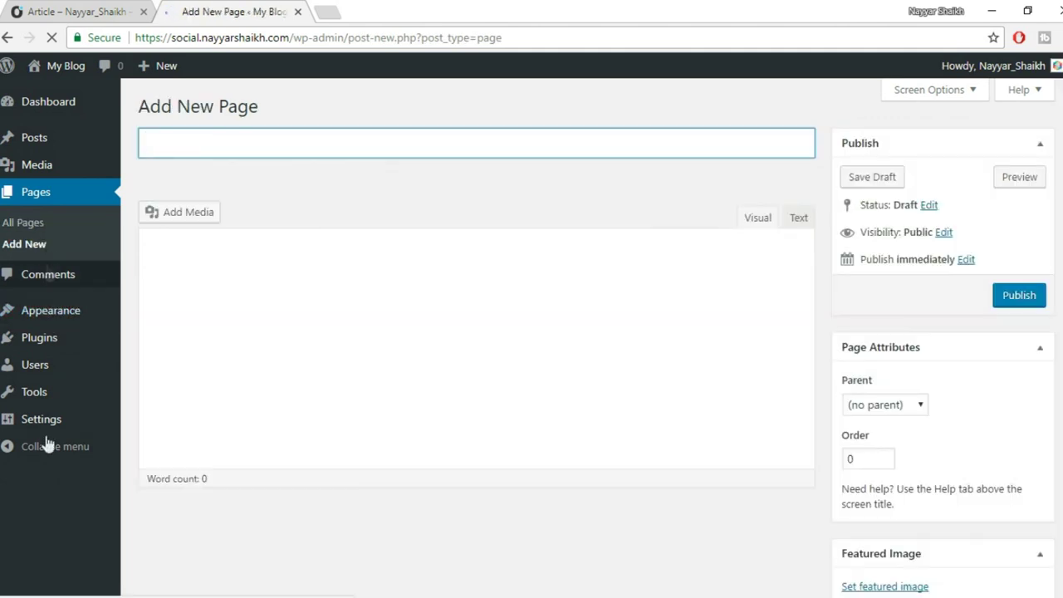
# Delete the Twenty Fifteen and Twenty Sixteen themes from Appearance > Themes.
pyautogui.click(46, 314)
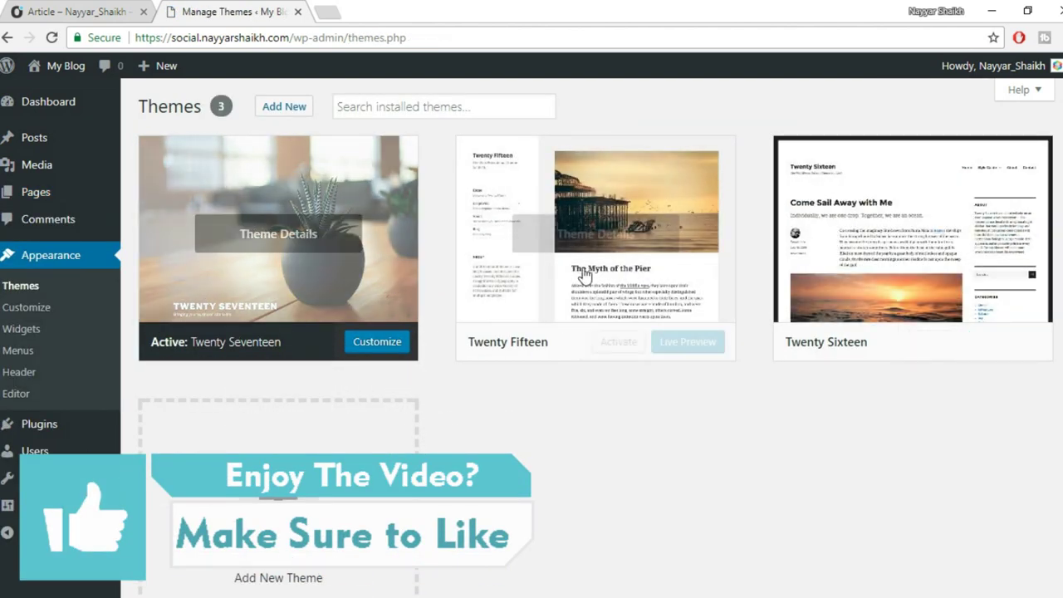
pyautogui.click(579, 272)
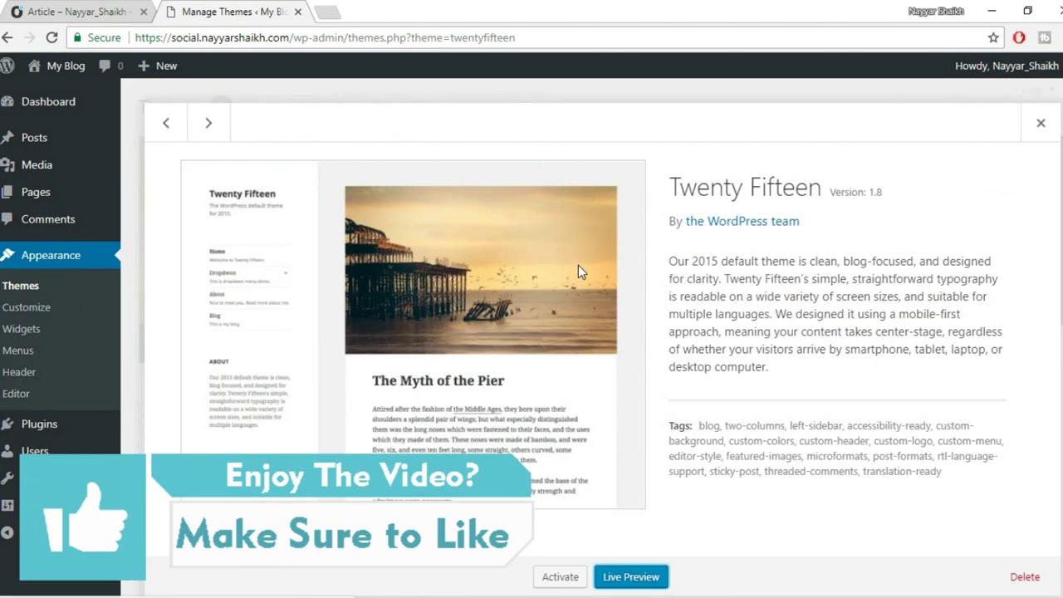
pyautogui.click(1025, 579)
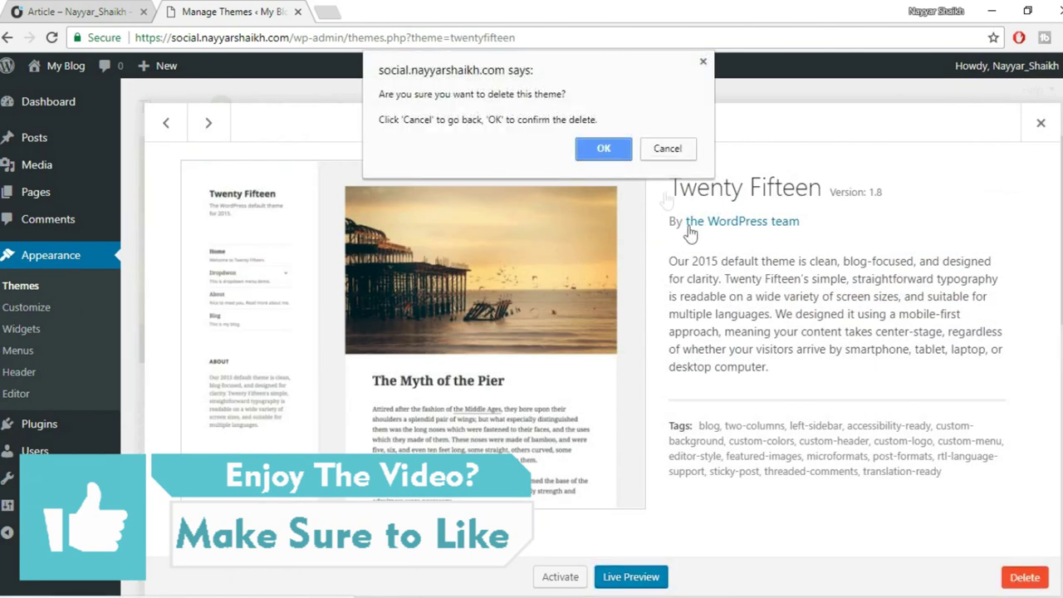
pyautogui.click(611, 143)
pyautogui.click(703, 246)
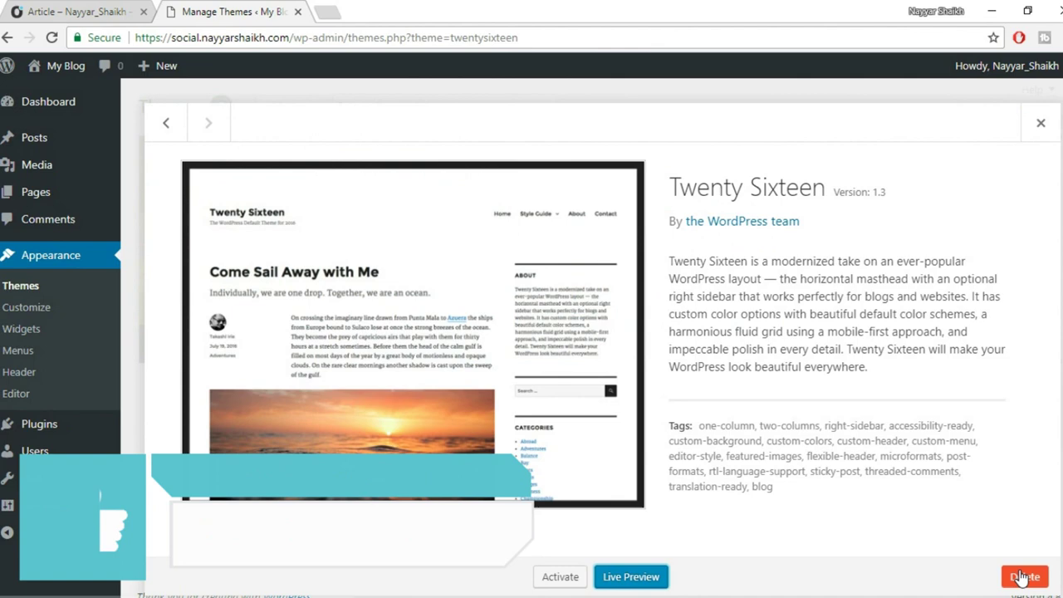
pyautogui.click(1023, 577)
pyautogui.click(602, 148)
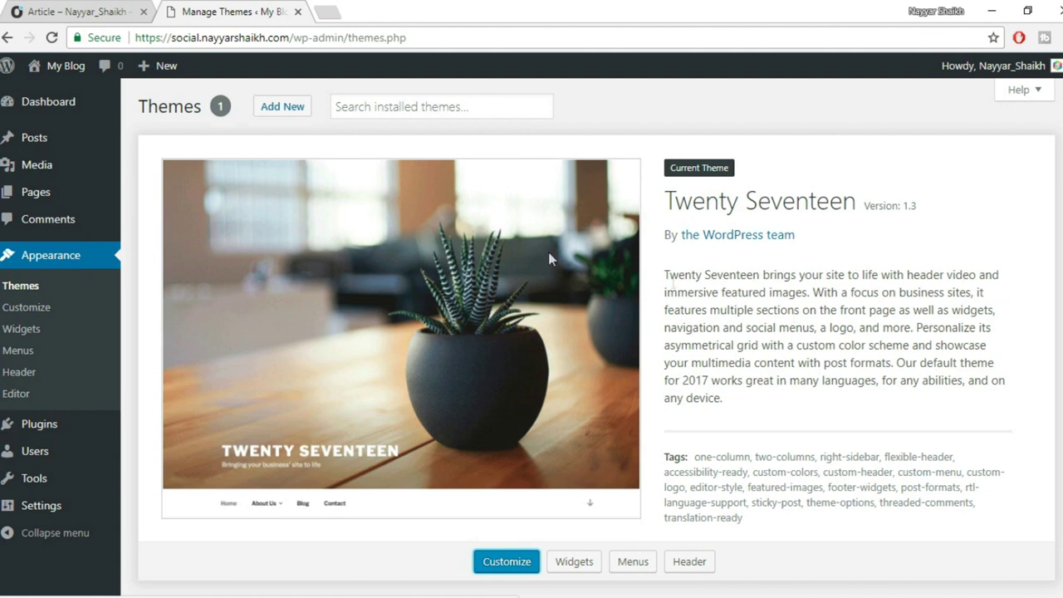
# Open the live 'My Blog' site in a new tab and scroll through its homepage.
pyautogui.moveTo(54, 78)
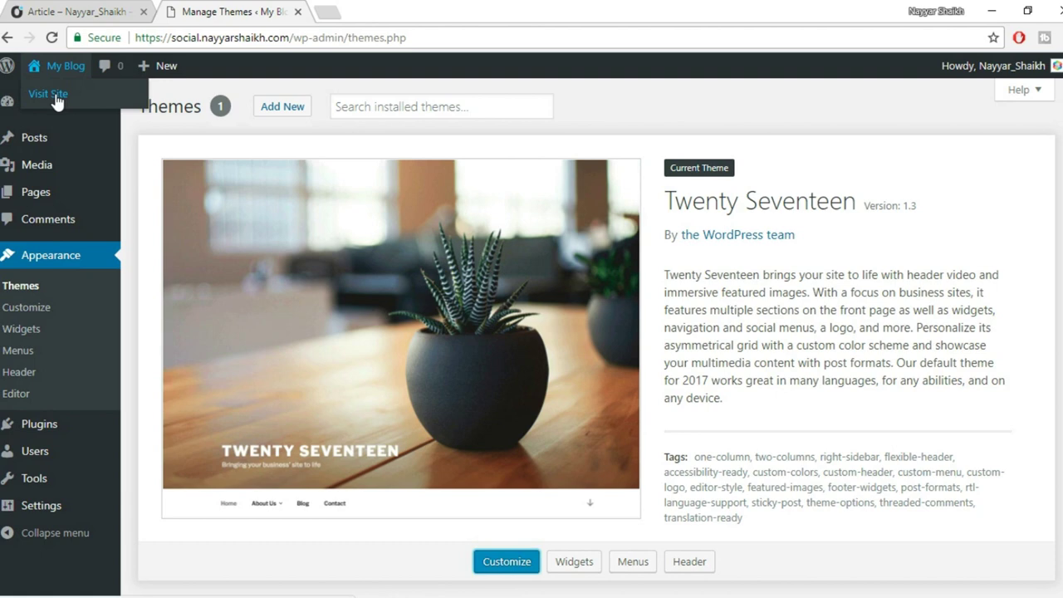
pyautogui.middleClick(56, 96)
pyautogui.click(390, 11)
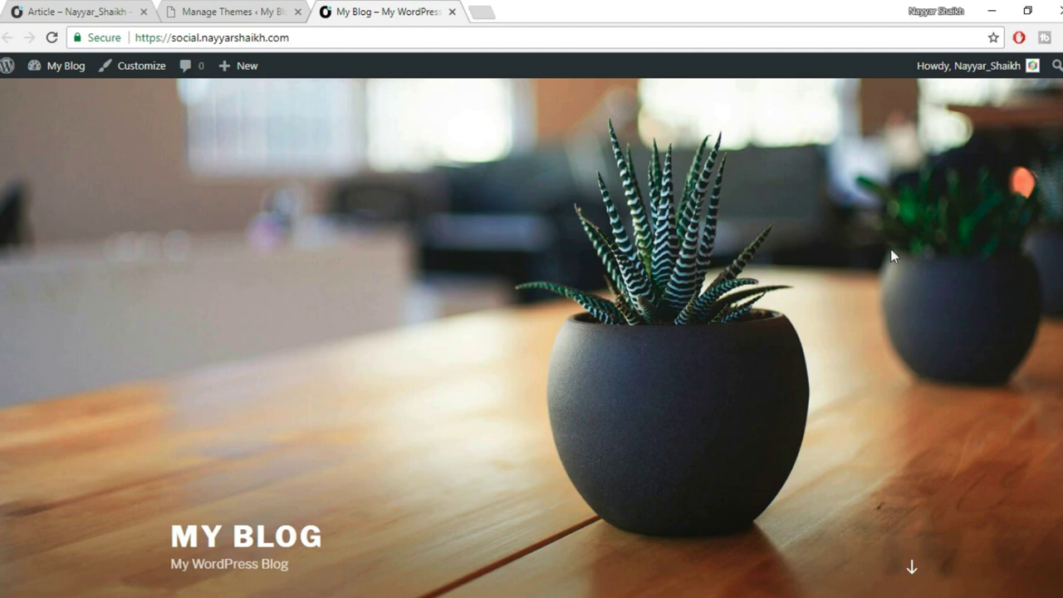
pyautogui.scroll(-7, 638, 264)
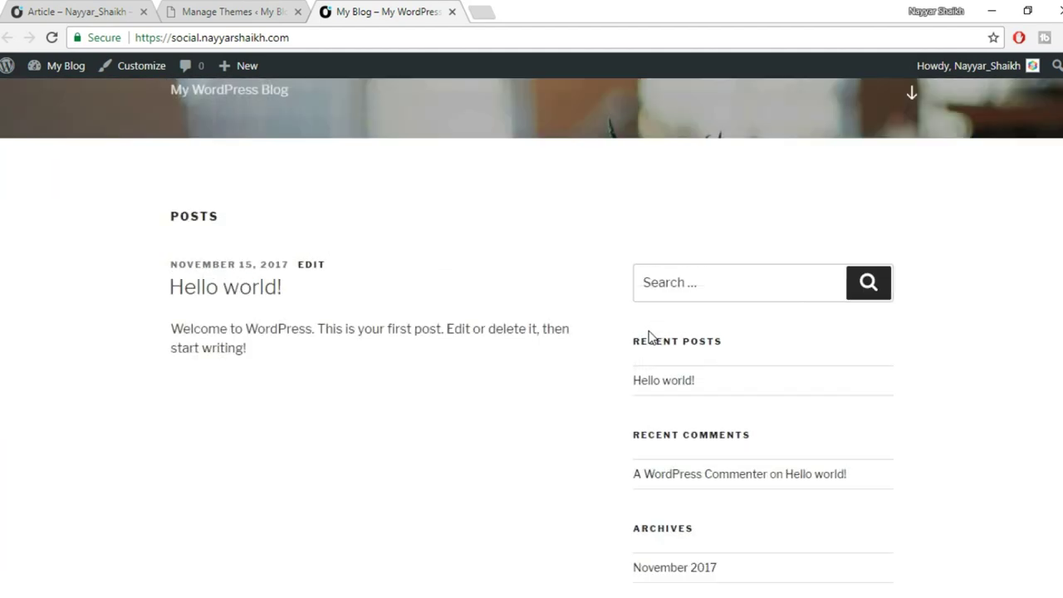
pyautogui.scroll(5, 648, 328)
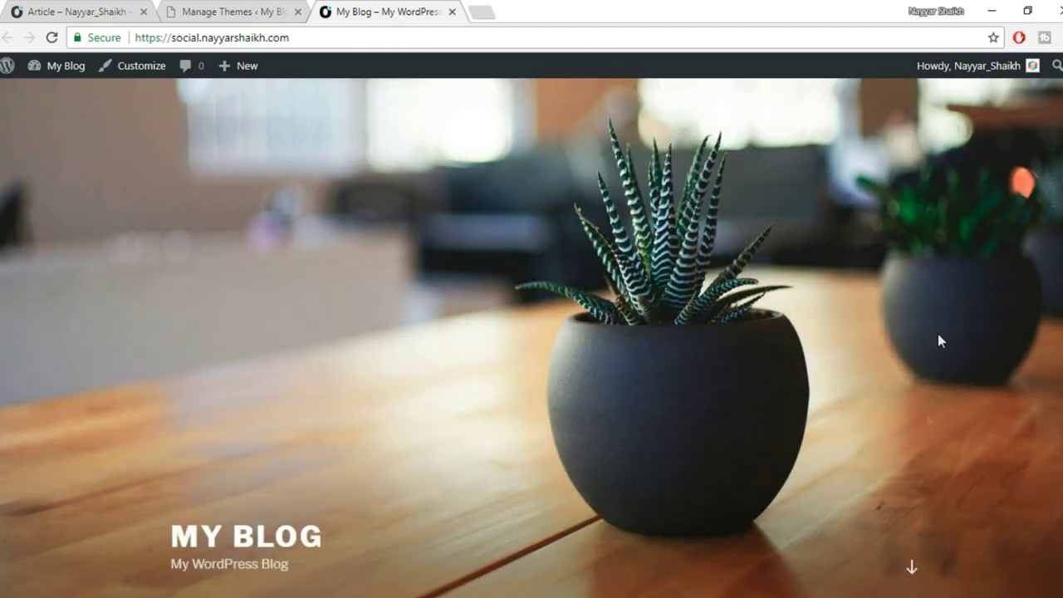
# Compare it with the KLEO member profile page, then return to the Themes admin page.
pyautogui.click(112, 10)
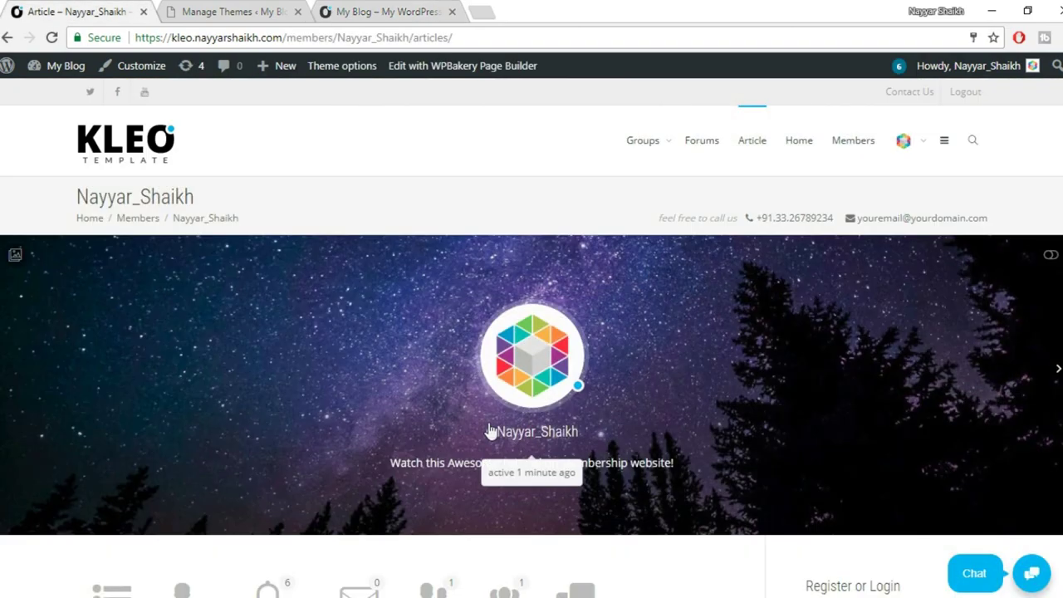
pyautogui.scroll(-5, 522, 433)
pyautogui.scroll(5, 528, 445)
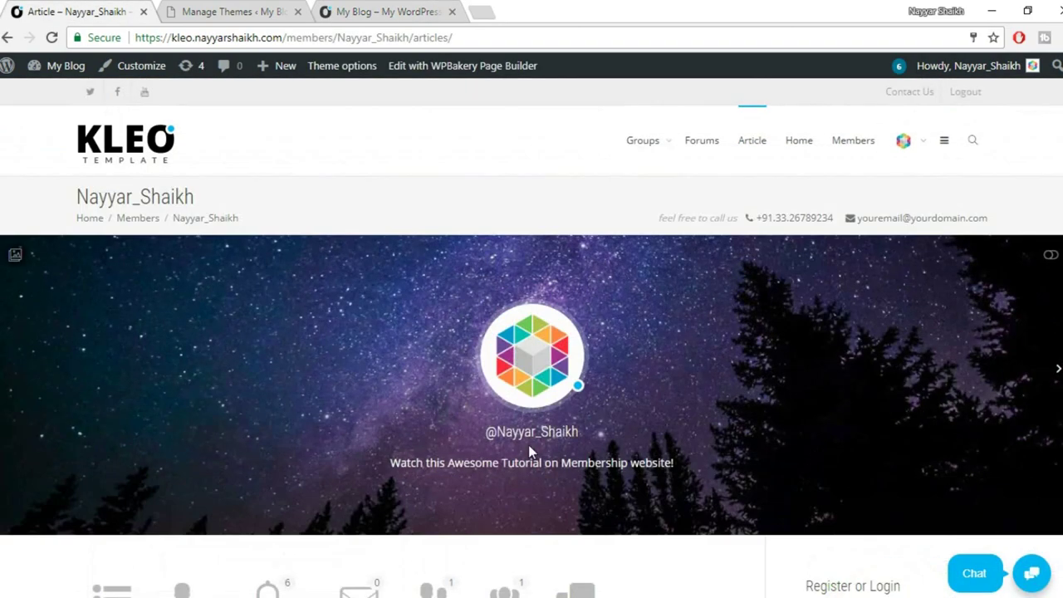
pyautogui.click(375, 11)
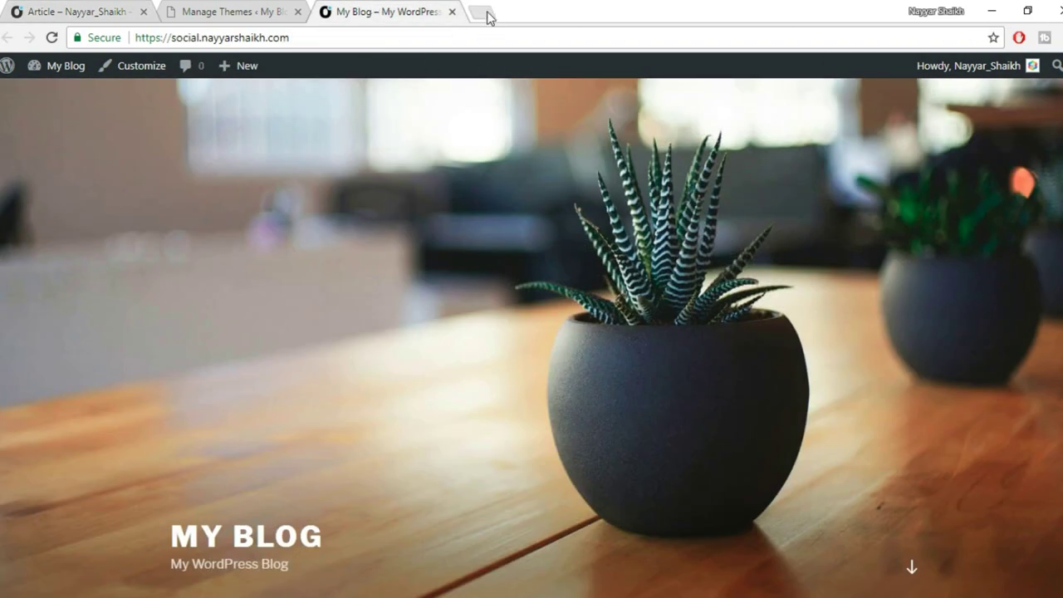
pyautogui.click(246, 10)
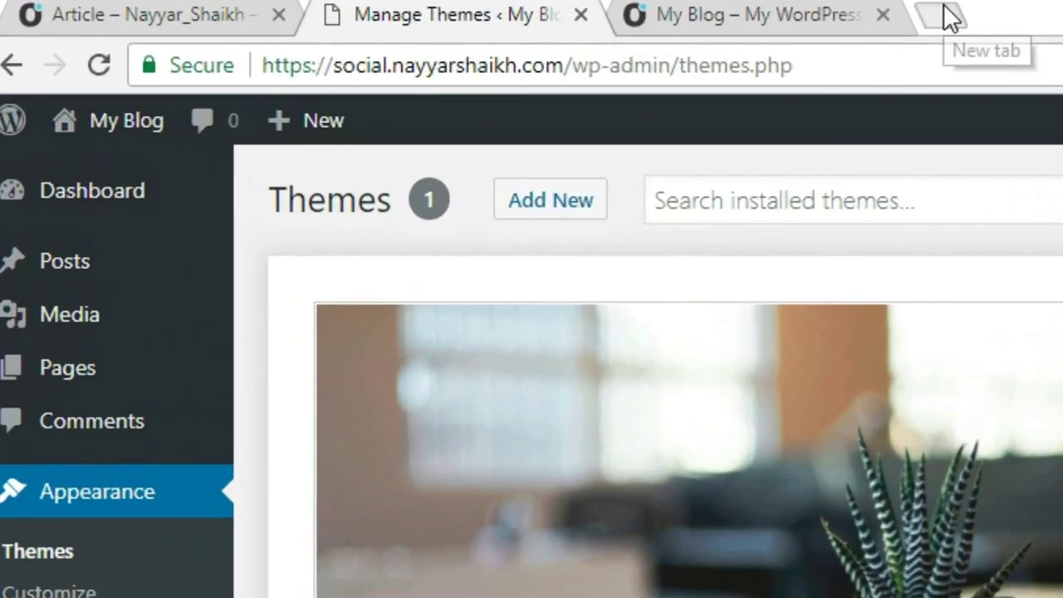
# Load bloggdude.com/kleo in a new tab and scroll through the KLEO theme page.
pyautogui.click(482, 12)
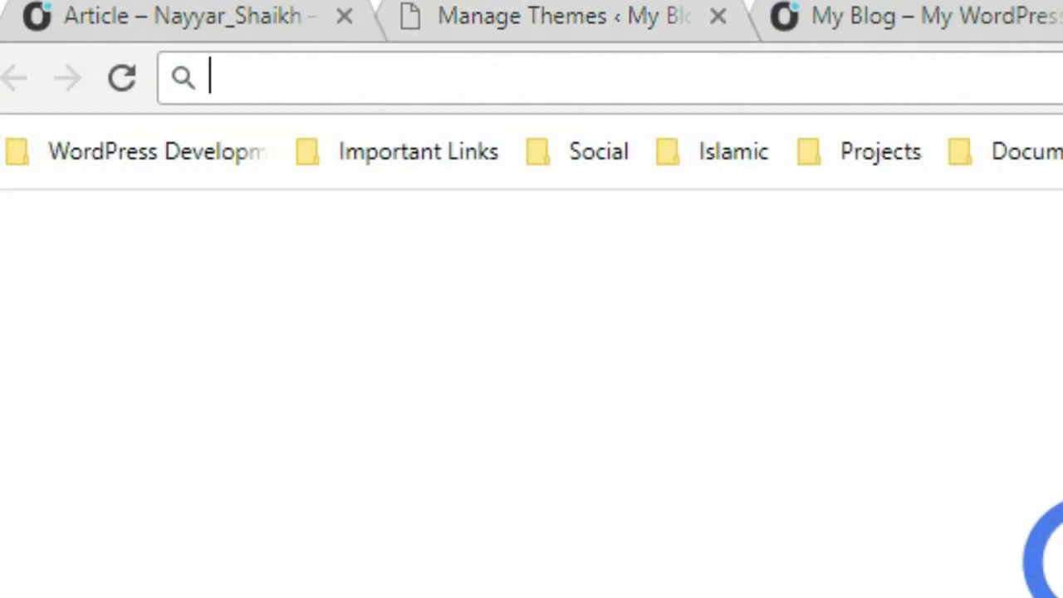
pyautogui.write('bl')
pyautogui.press('End')
pyautogui.write('/kleo')
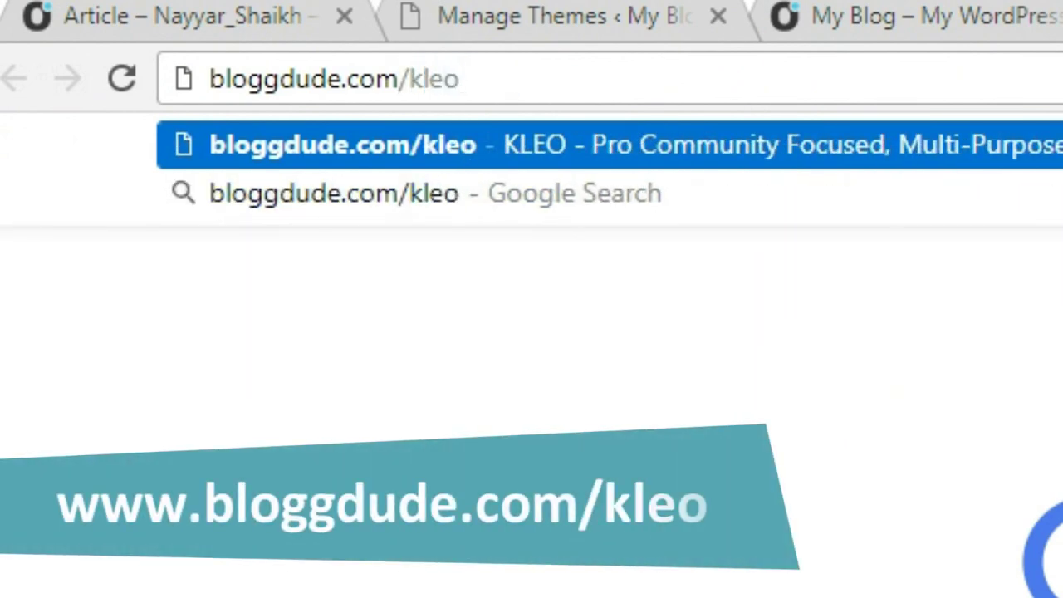
pyautogui.press('Return')
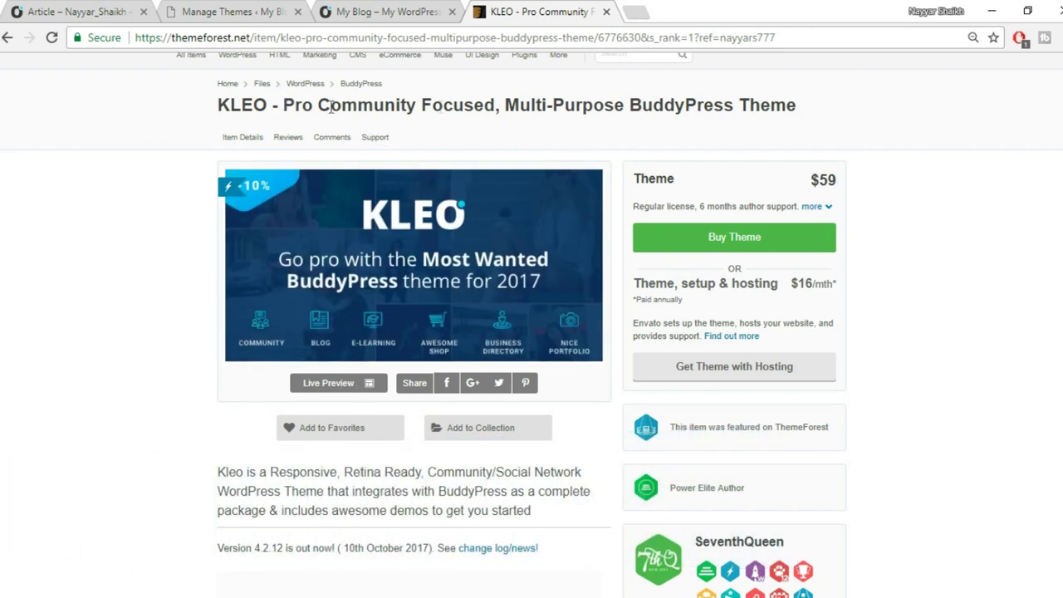
pyautogui.scroll(-6, 850, 123)
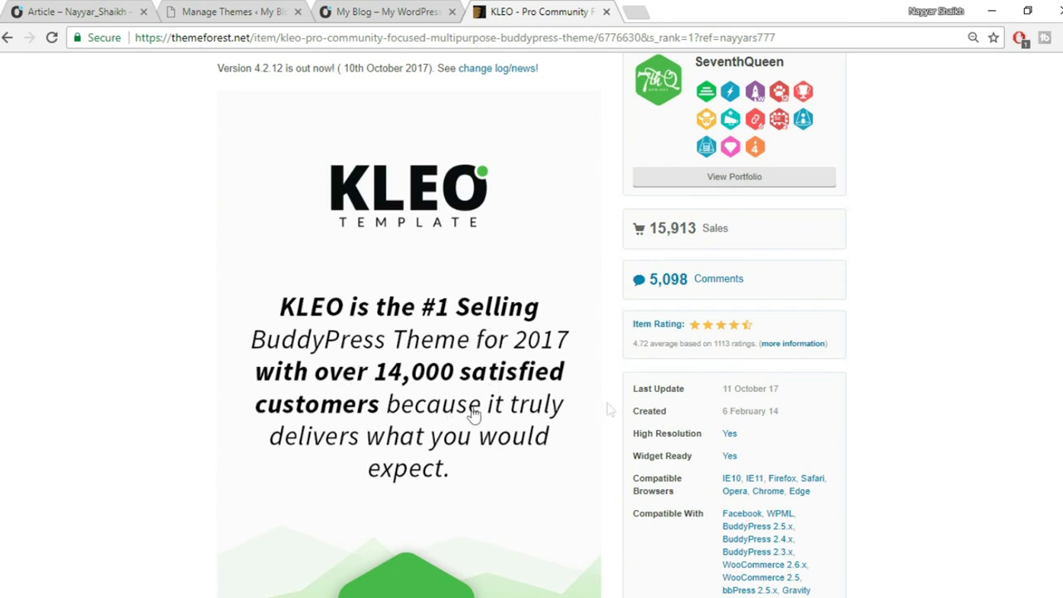
pyautogui.scroll(-1, 904, 403)
pyautogui.scroll(-2, 903, 404)
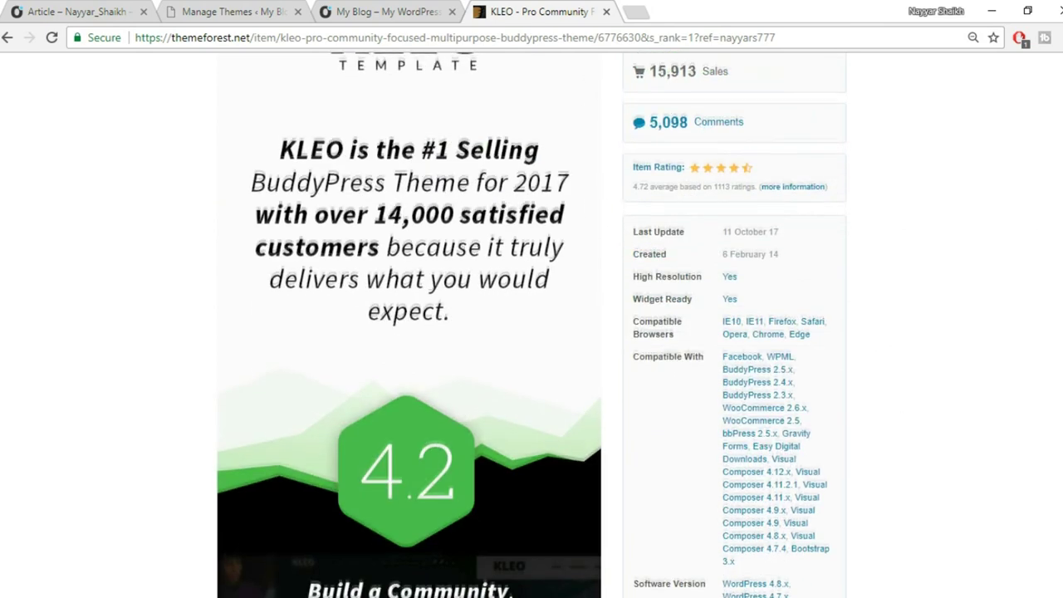
pyautogui.scroll(1, 552, 279)
# Note KLEO's 15,913 sales, 4.72 rating and 11 October 17 last update.
pyautogui.moveTo(648, 147); pyautogui.dragTo(701, 148)
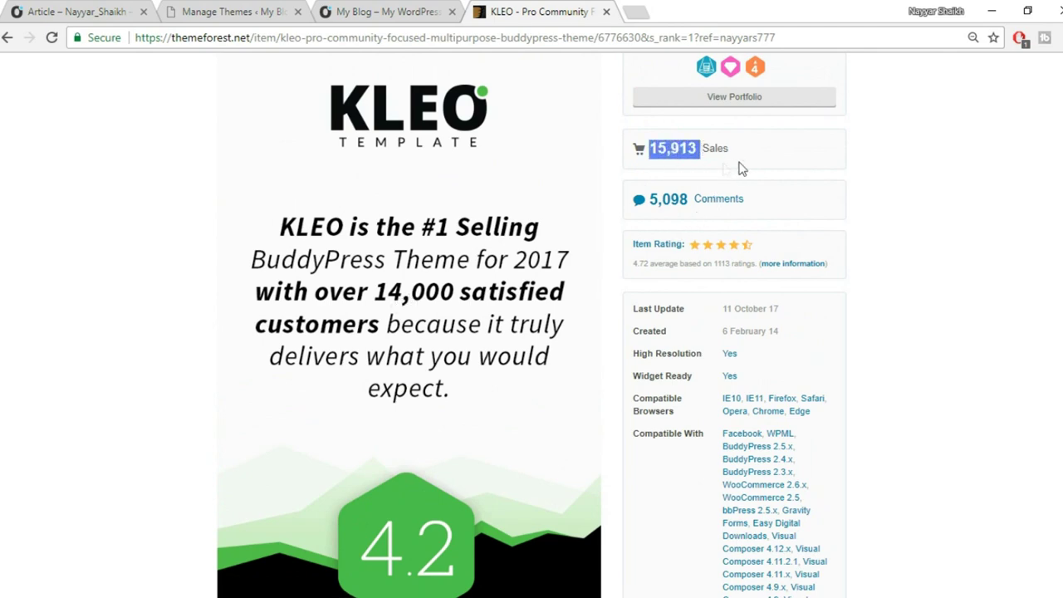
pyautogui.scroll(-1, 938, 208)
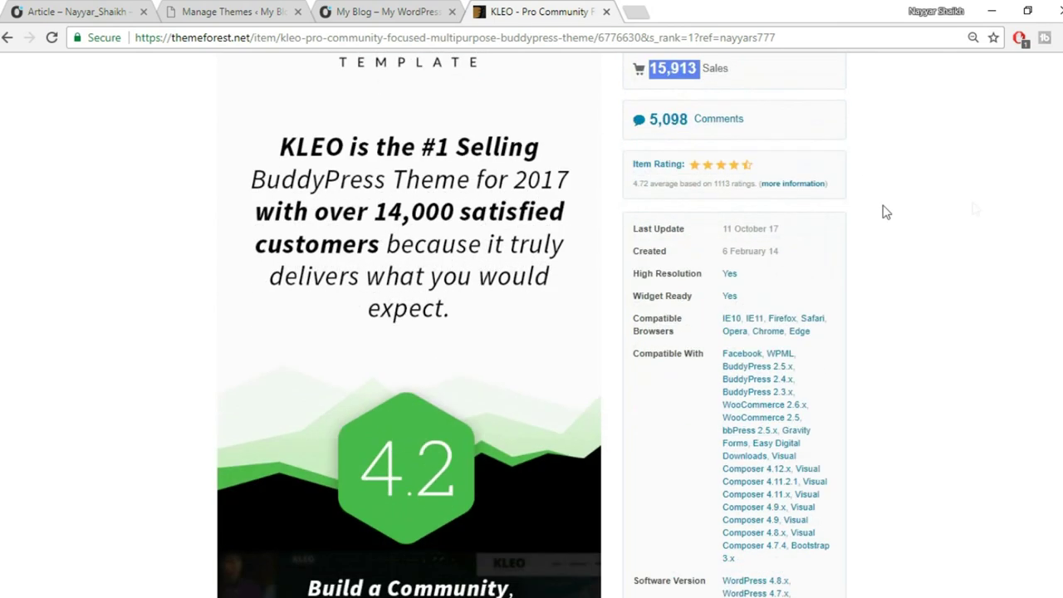
pyautogui.moveTo(634, 184); pyautogui.dragTo(641, 186)
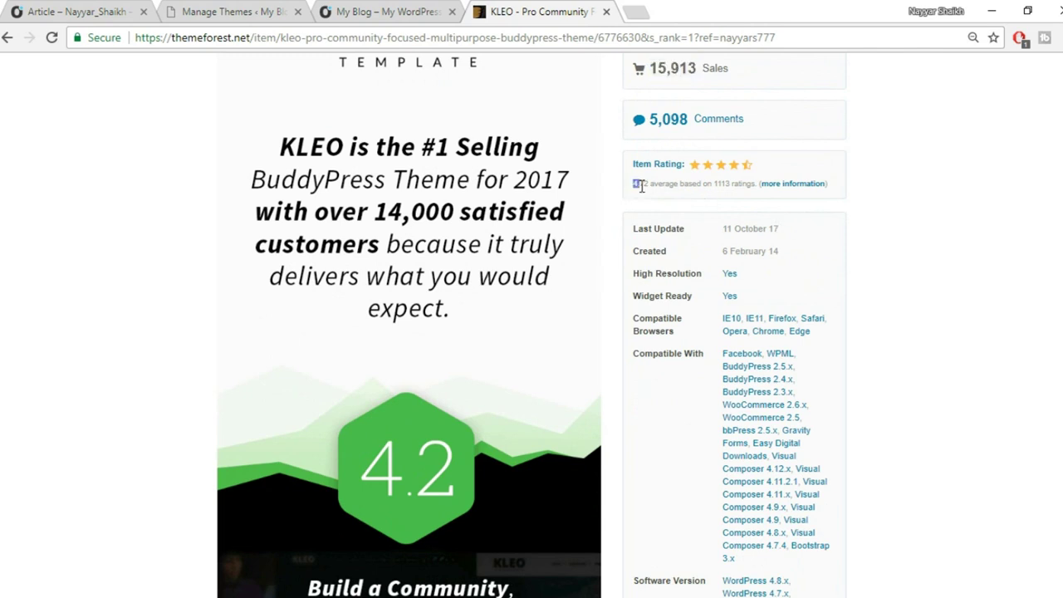
pyautogui.click(892, 208)
pyautogui.moveTo(785, 237); pyautogui.dragTo(721, 239)
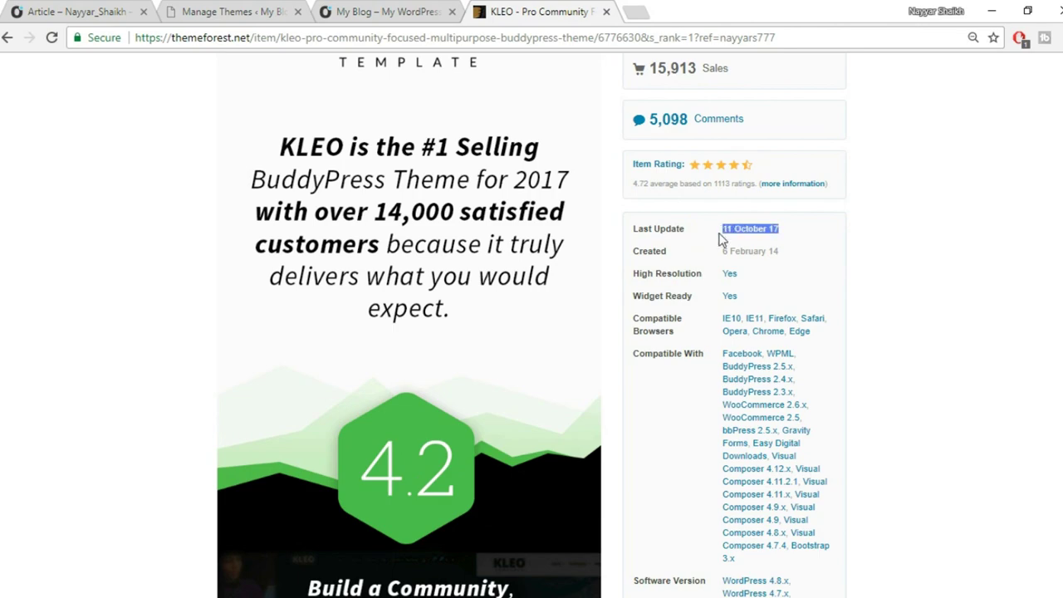
pyautogui.click(762, 228)
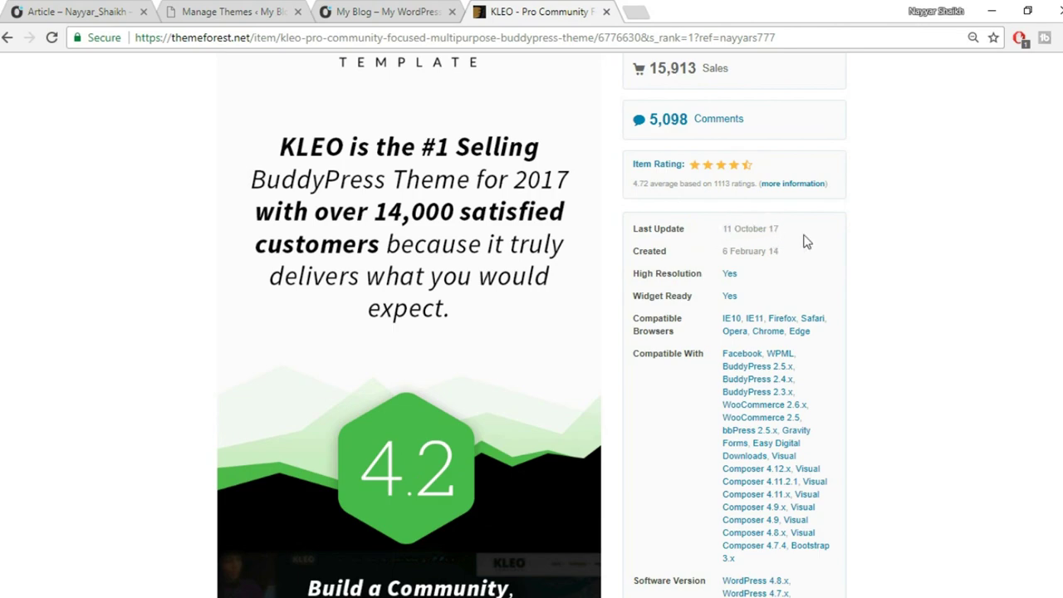
pyautogui.scroll(4, 913, 282)
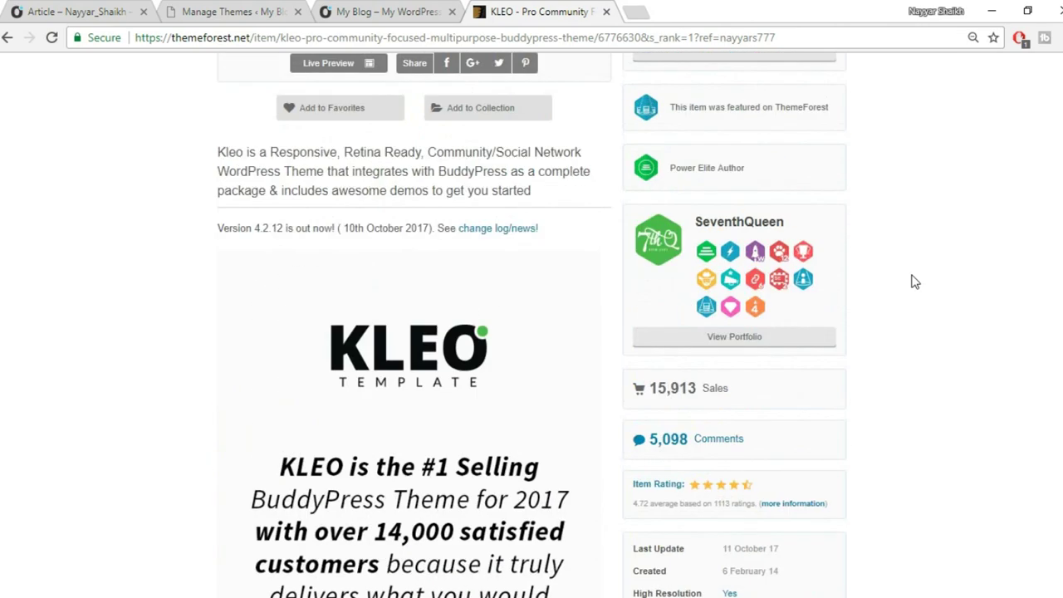
pyautogui.scroll(1, 914, 282)
pyautogui.scroll(2, 968, 279)
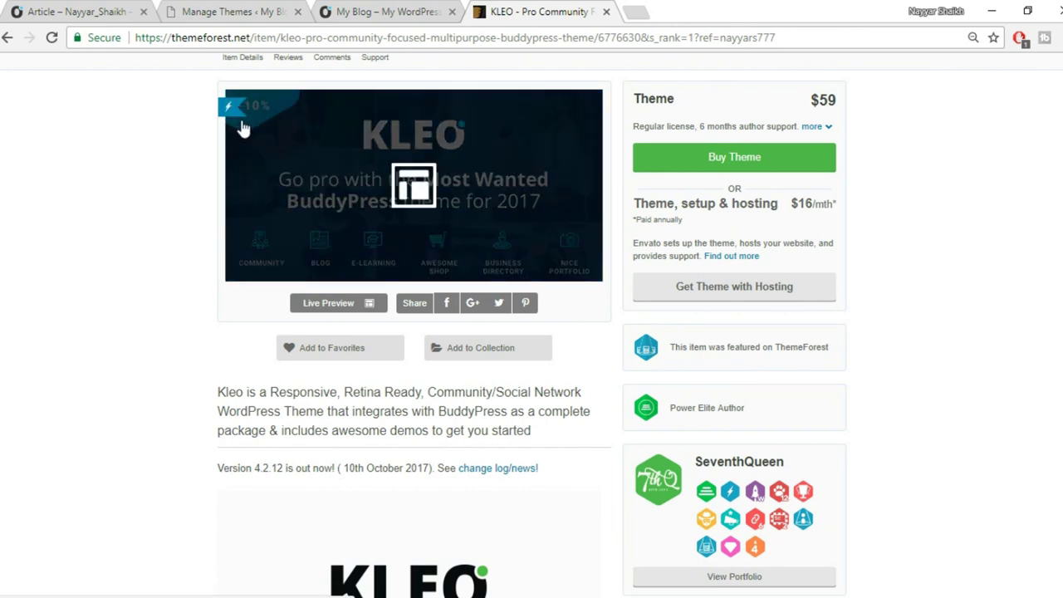
# Check the $59 regular licence price line.
pyautogui.tripleClick(826, 101)
pyautogui.click(871, 114)
pyautogui.tripleClick(838, 102)
pyautogui.click(849, 108)
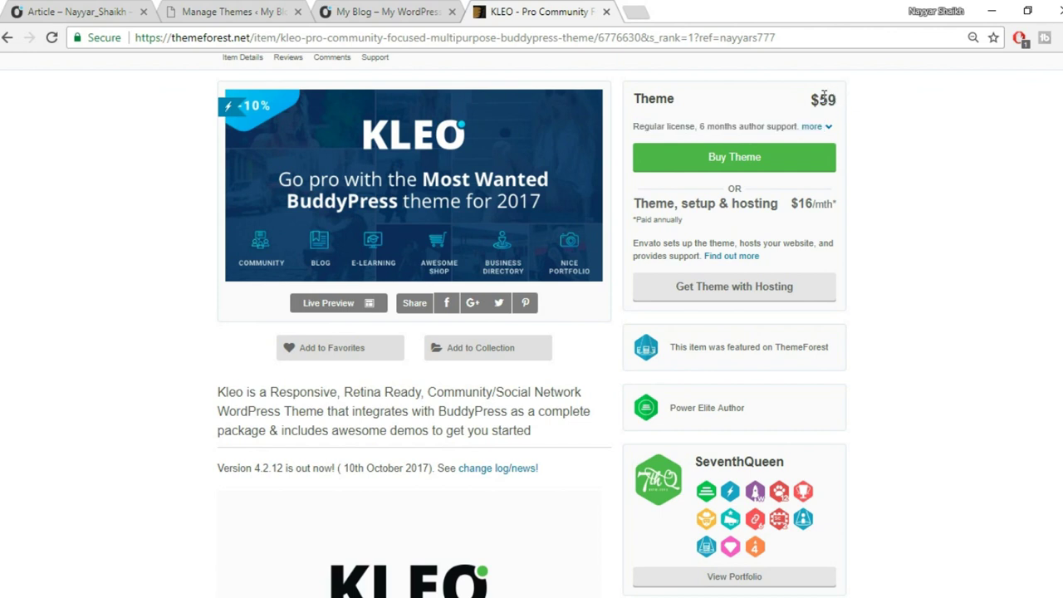
pyautogui.tripleClick(822, 99)
pyautogui.click(871, 107)
pyautogui.scroll(-1, 997, 227)
pyautogui.scroll(2, 991, 244)
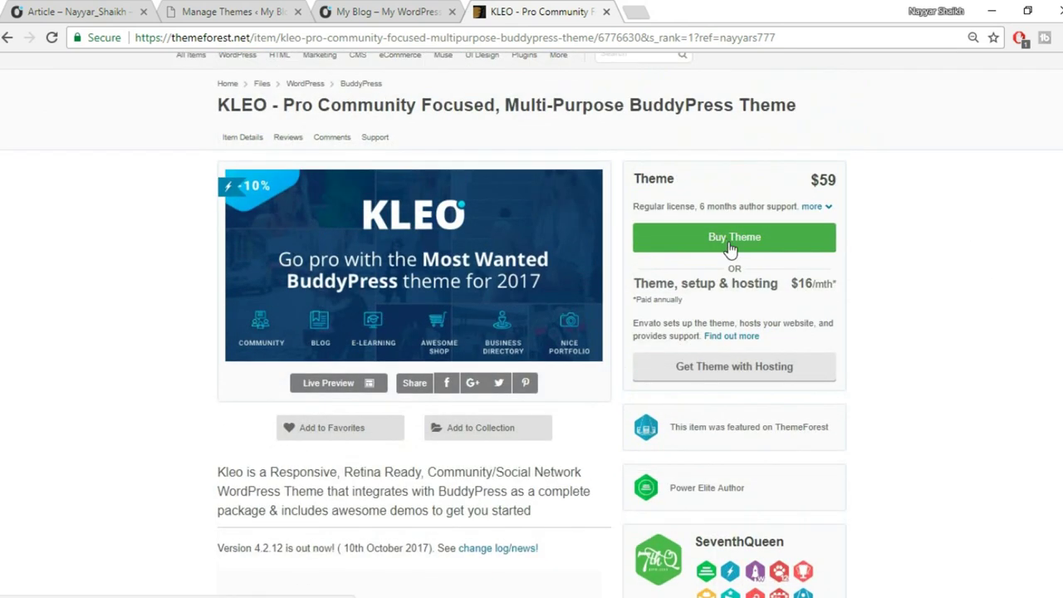
# Close the KLEO page and open the Kleo archive from File Explorer in WinRAR.
pyautogui.click(606, 11)
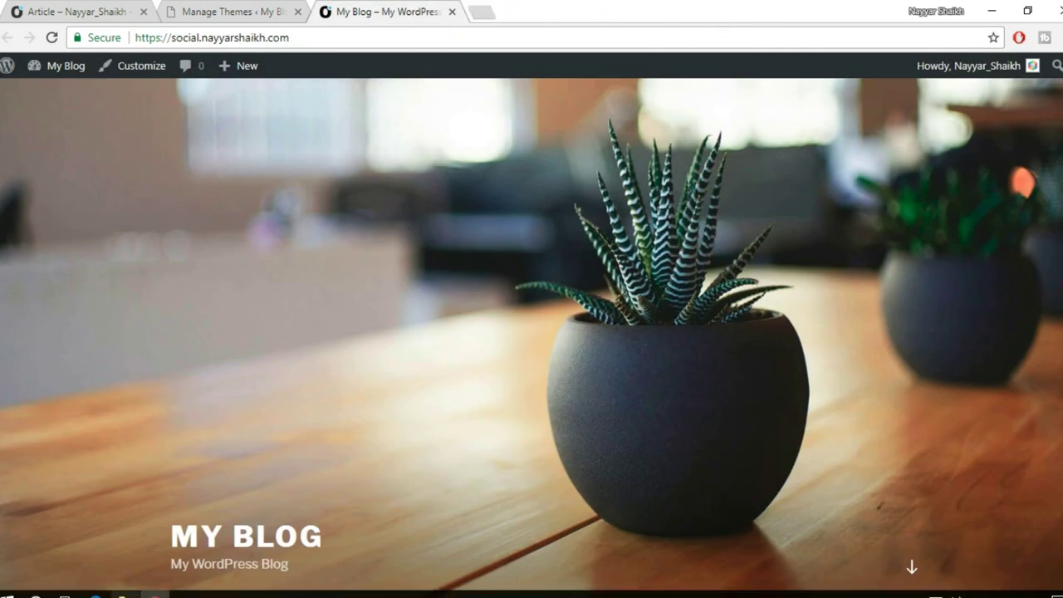
pyautogui.press('super+e')
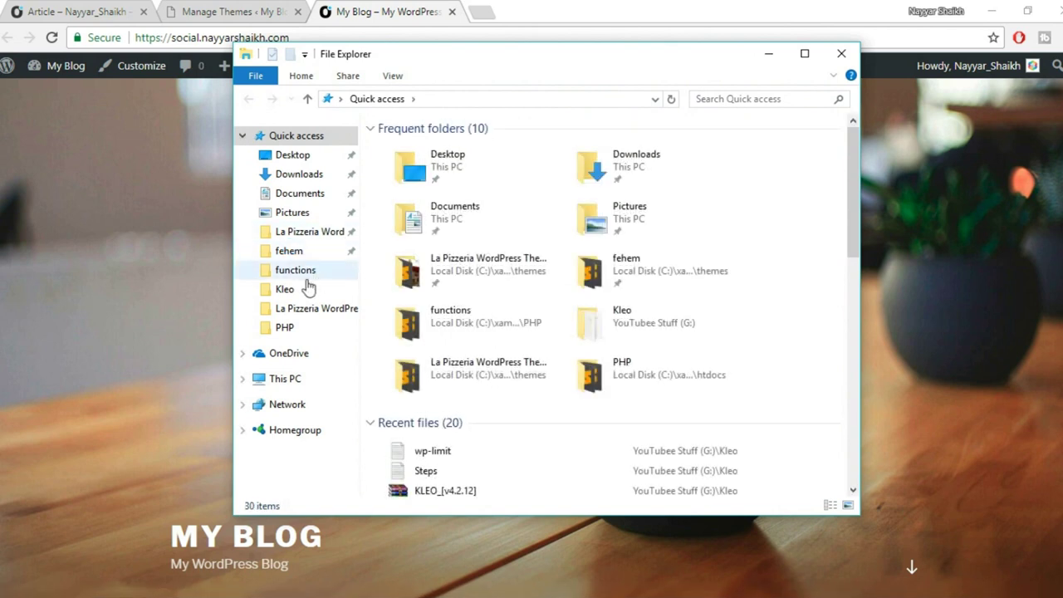
pyautogui.click(249, 288)
pyautogui.click(406, 149)
pyautogui.rightClick(406, 153)
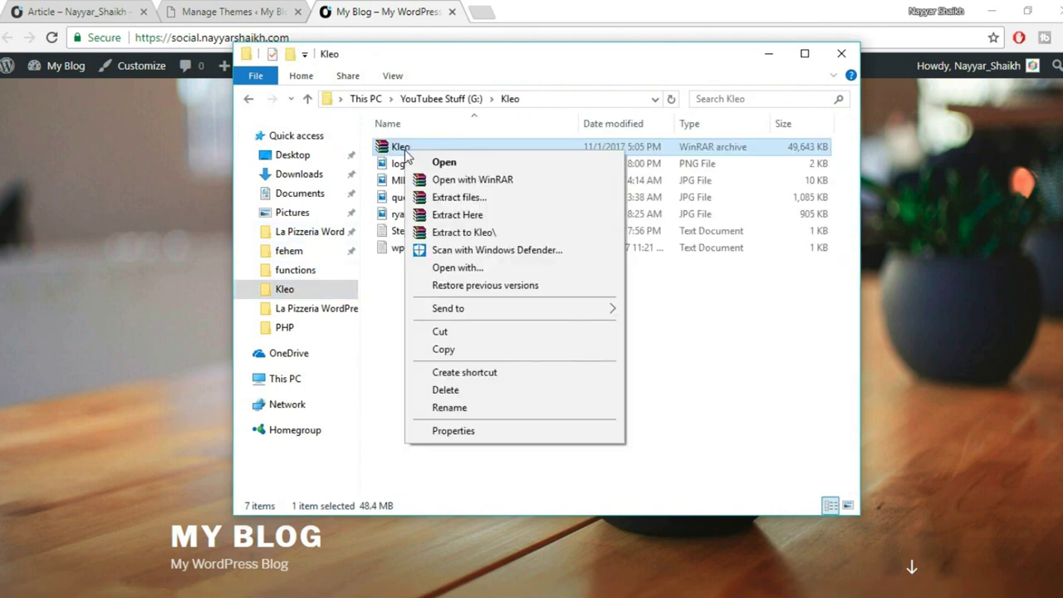
pyautogui.click(402, 154)
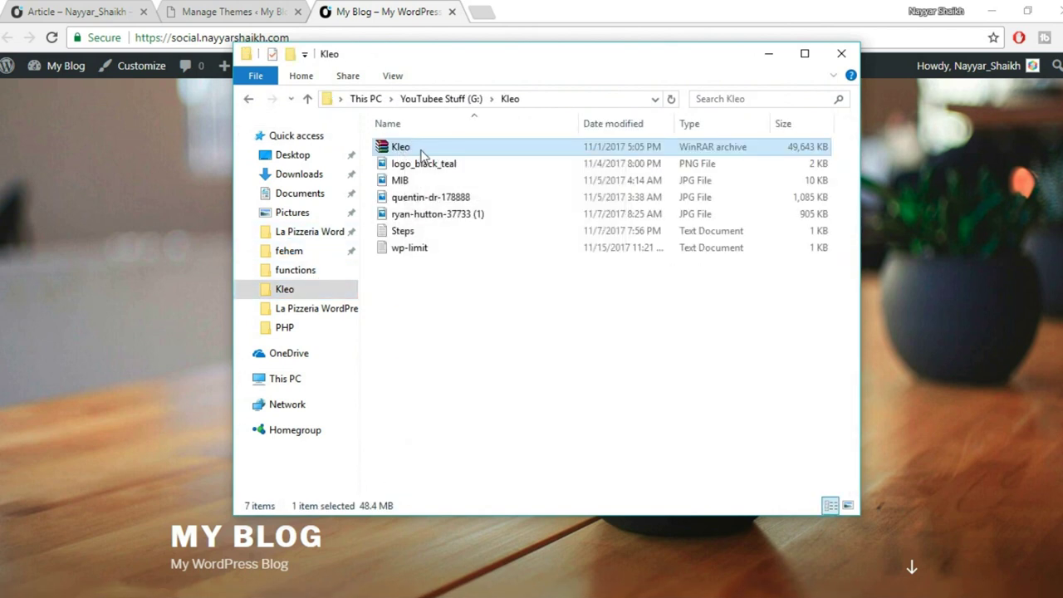
pyautogui.click(423, 165)
pyautogui.click(417, 149)
pyautogui.doubleClick(416, 149)
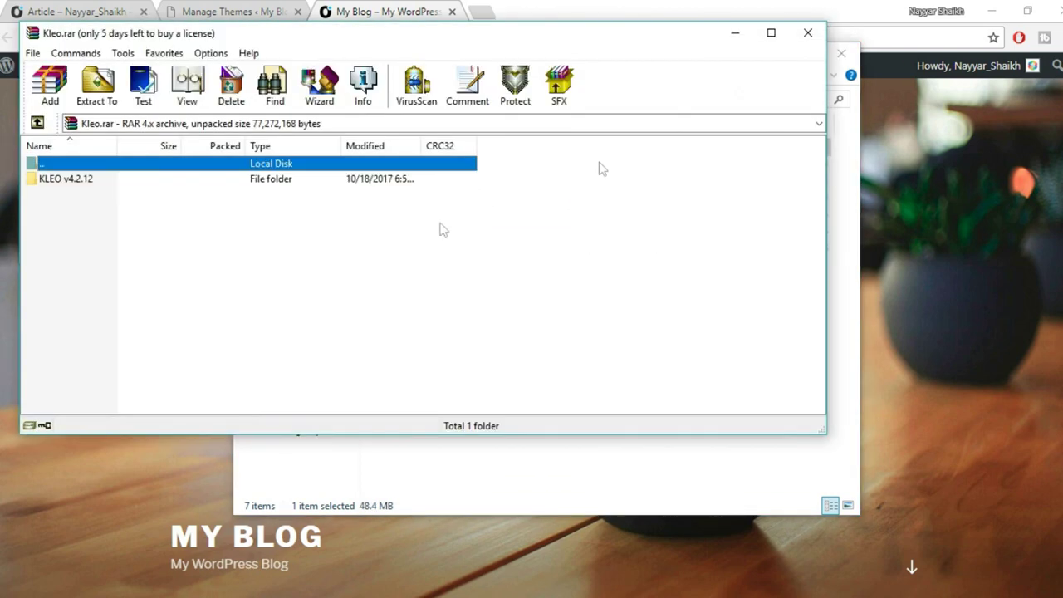
# Extract the Kleo archive's files to the suggested path.
pyautogui.click(807, 33)
pyautogui.rightClick(401, 147)
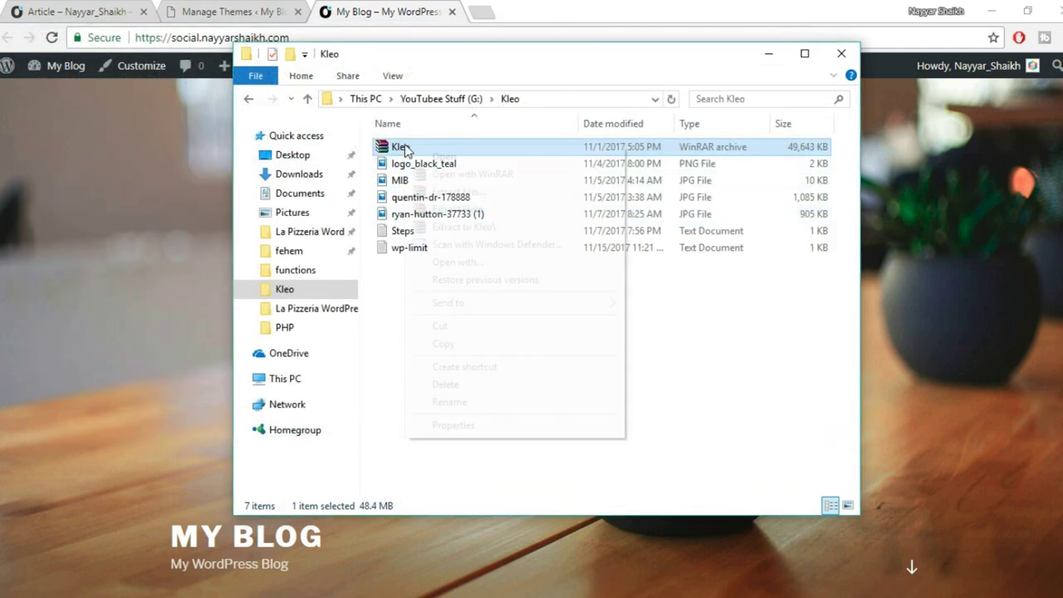
pyautogui.click(499, 192)
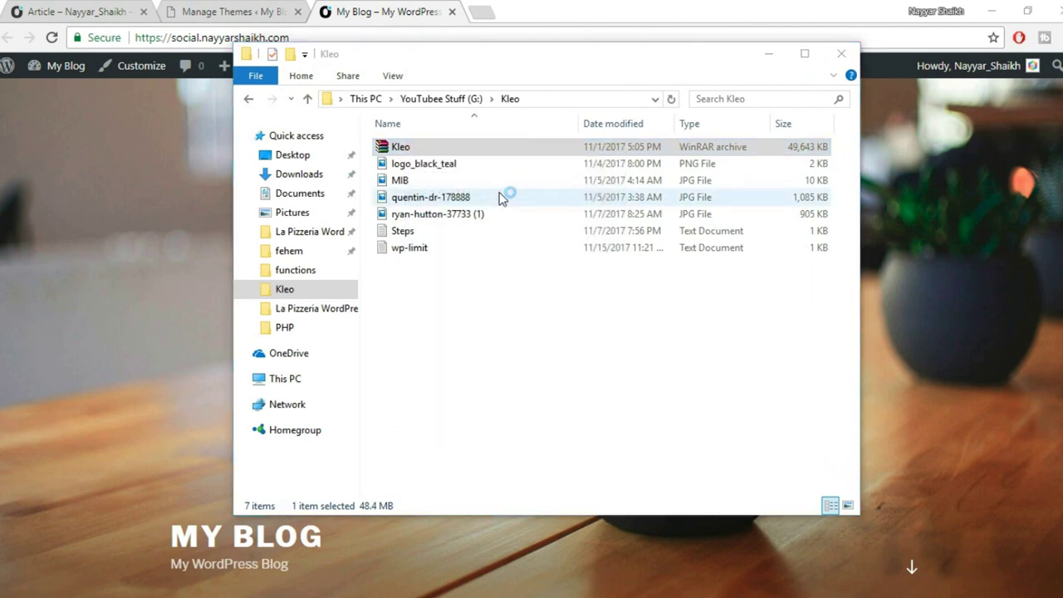
pyautogui.click(581, 481)
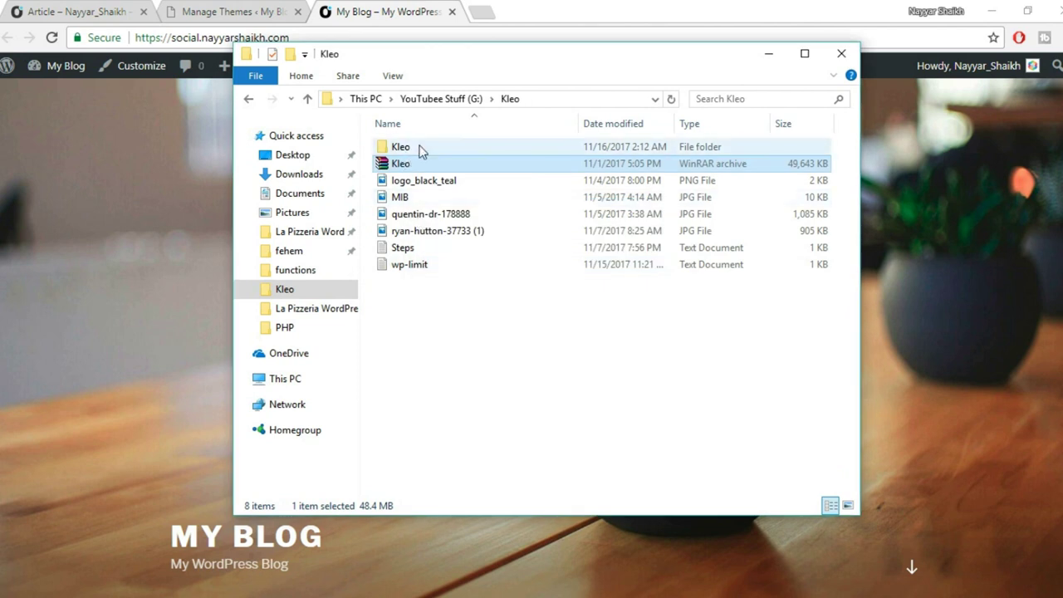
# Browse to Kleo\KLEO v4.2.12\Wordpress, select the kleo ZIP and return to Manage Themes.
pyautogui.doubleClick(425, 147)
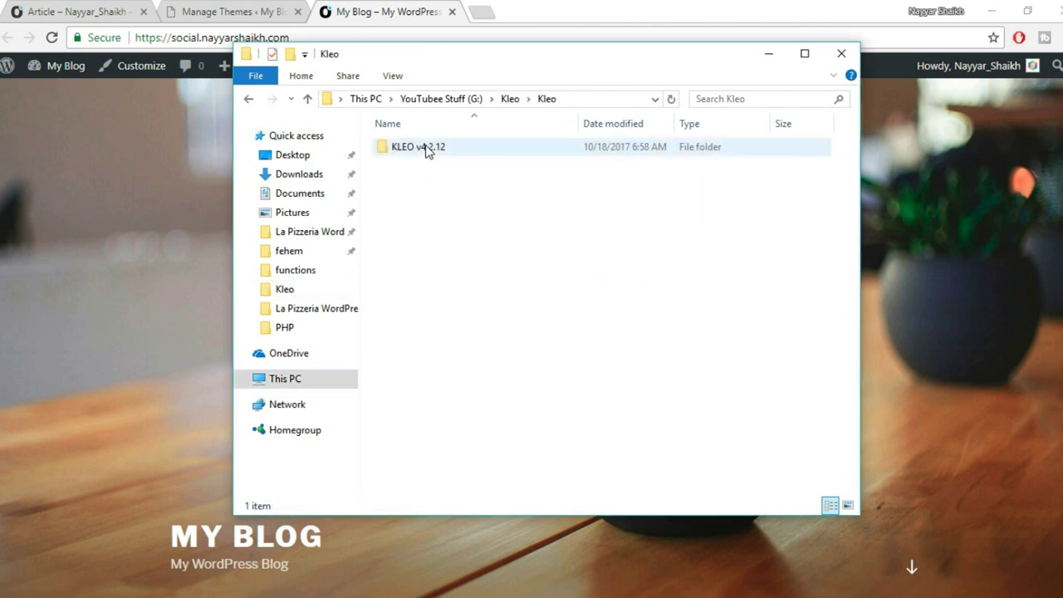
pyautogui.doubleClick(425, 147)
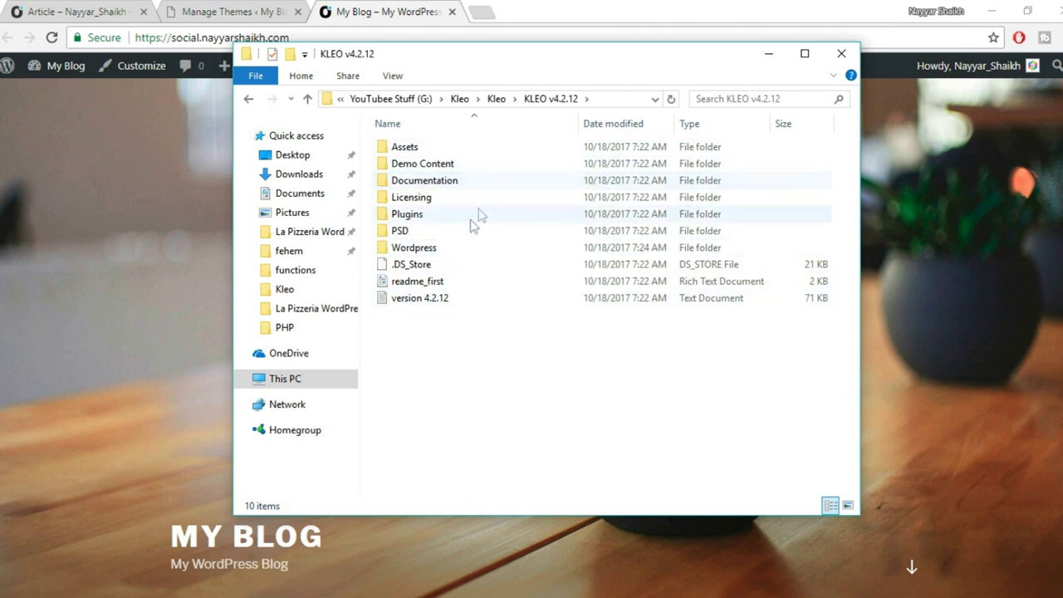
pyautogui.doubleClick(425, 247)
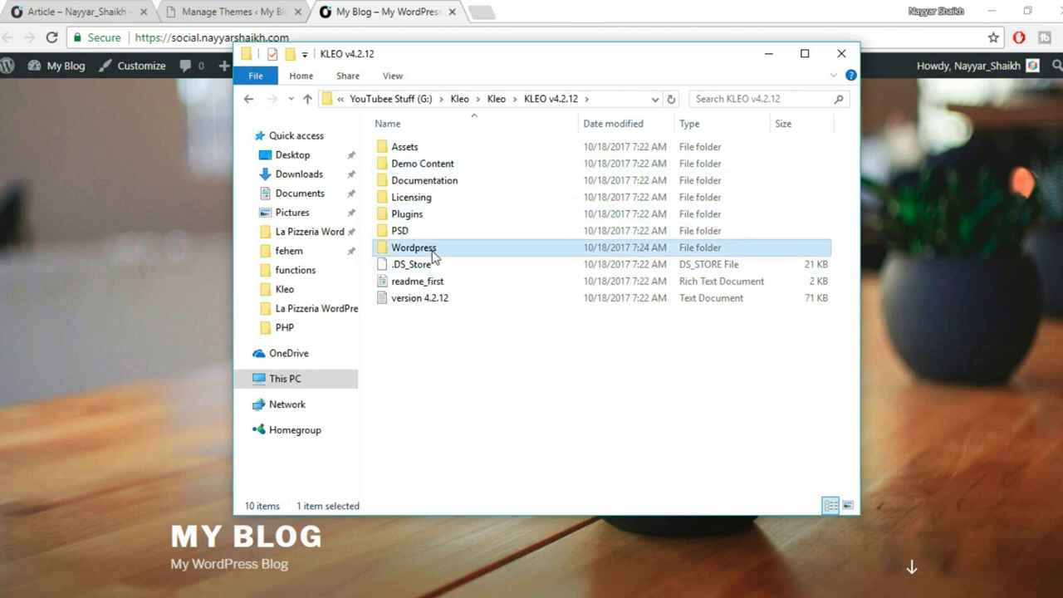
pyautogui.moveTo(418, 230); pyautogui.dragTo(405, 195)
pyautogui.click(420, 232)
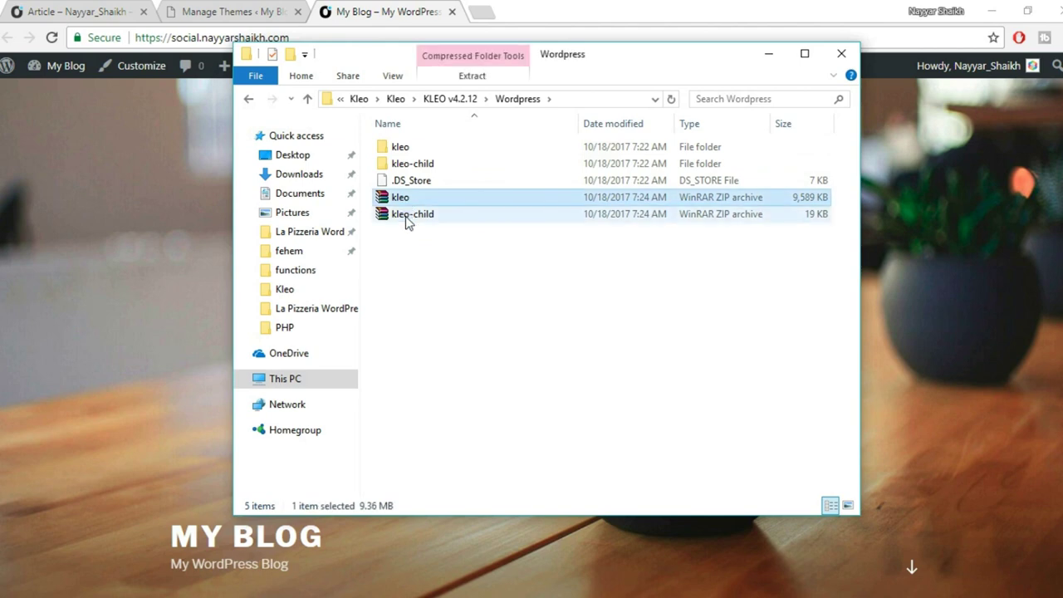
pyautogui.click(405, 216)
pyautogui.click(394, 197)
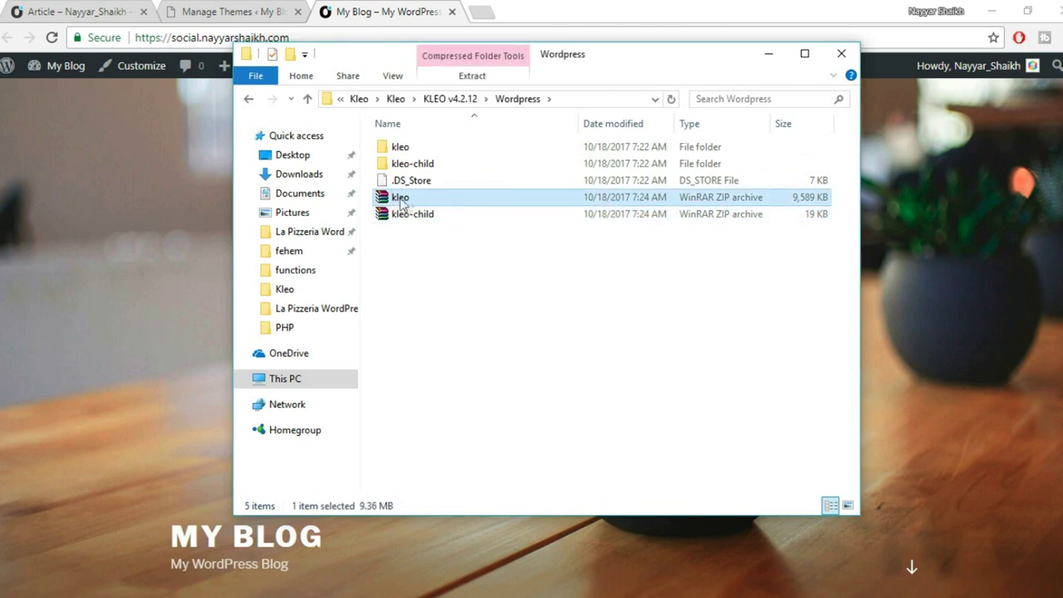
pyautogui.click(231, 11)
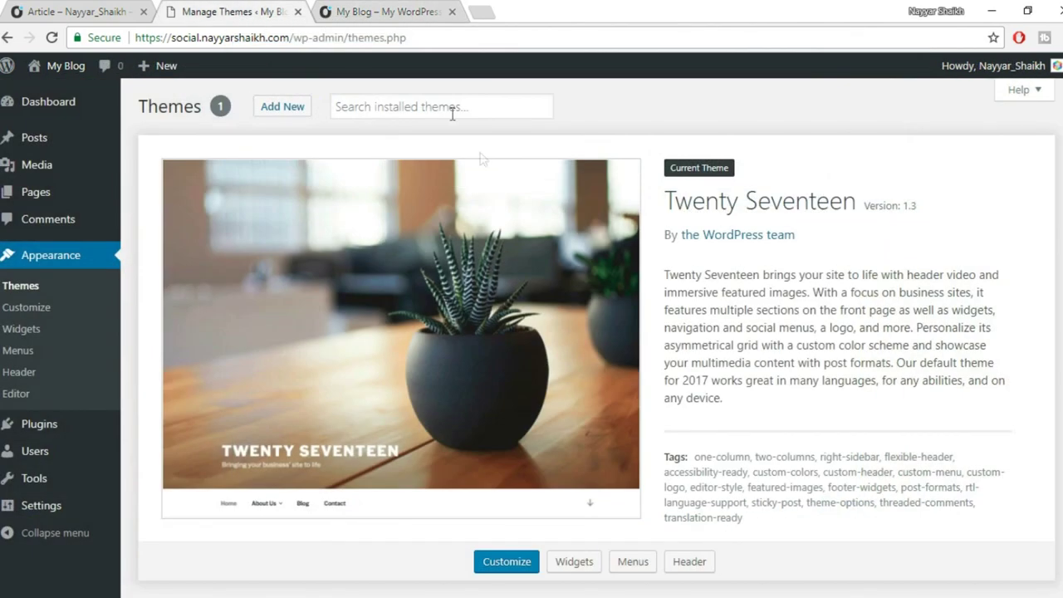
# Upload kleo.zip from Kleo\KLEO v4.2.12\Wordpress via Add New > Upload Theme and install it.
pyautogui.click(280, 110)
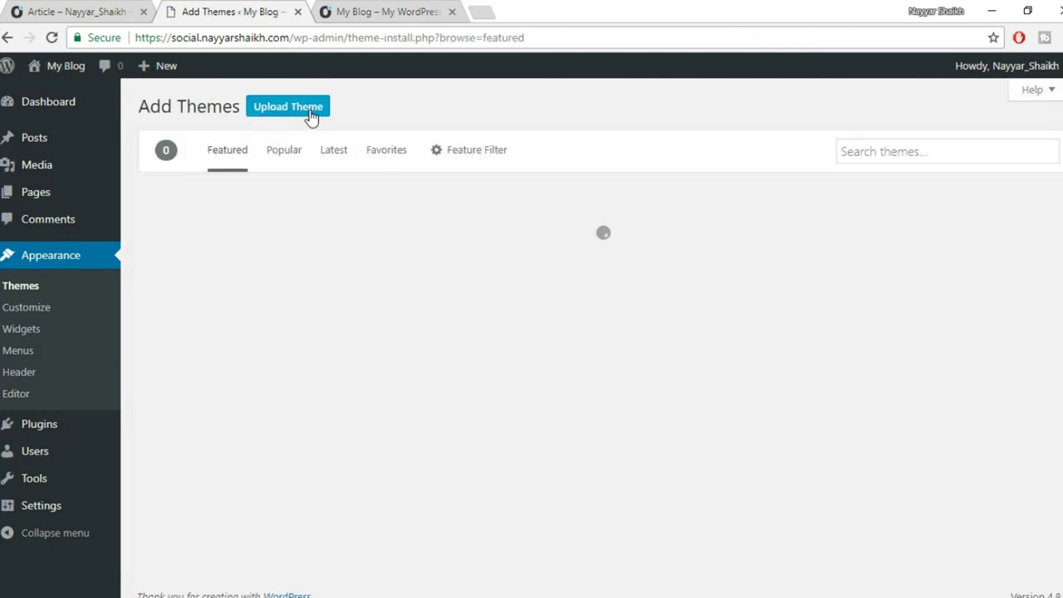
pyautogui.click(306, 117)
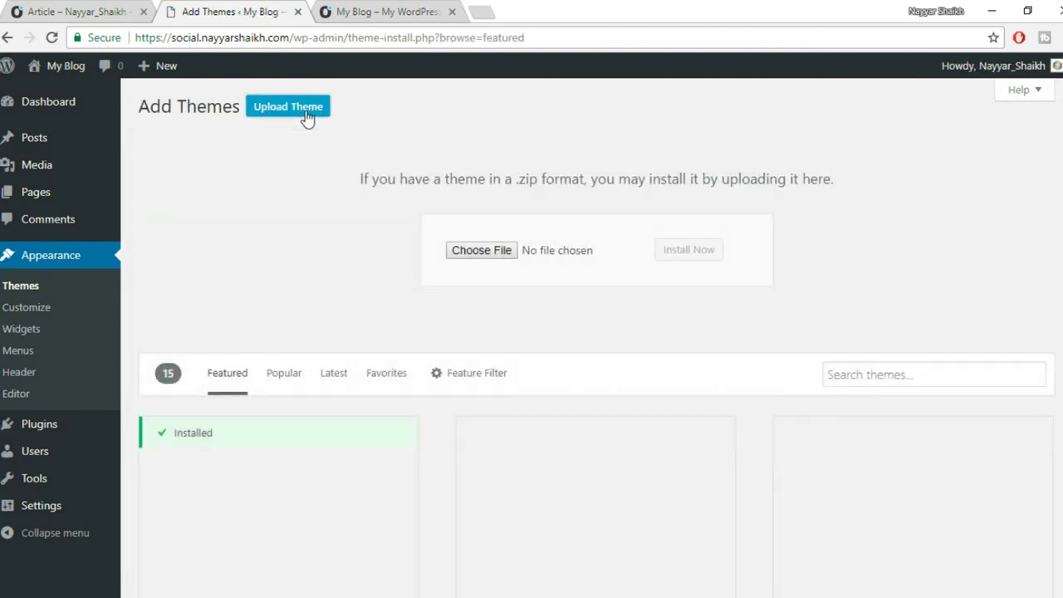
pyautogui.click(472, 257)
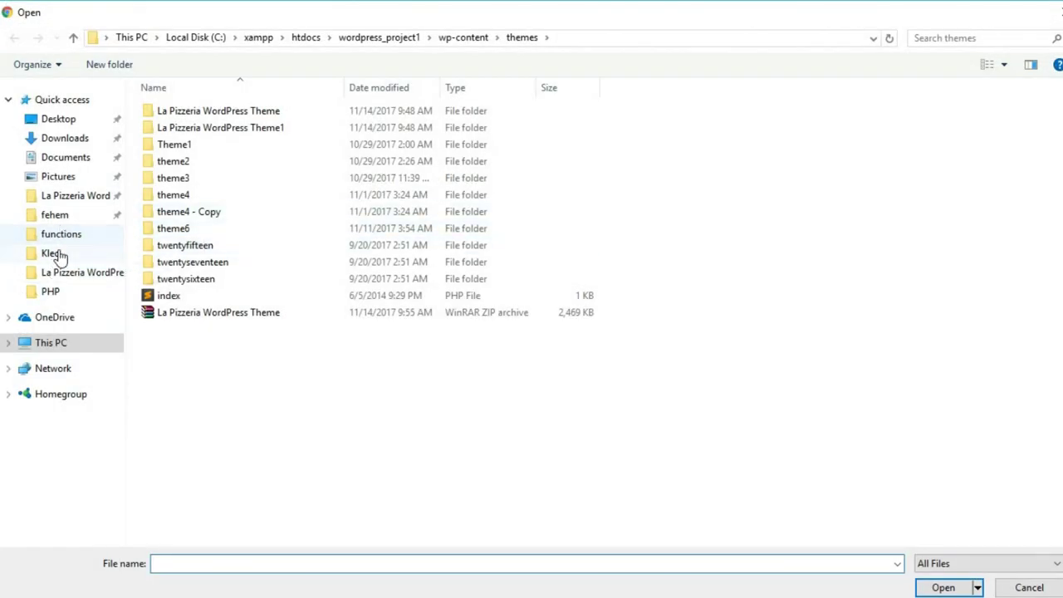
pyautogui.click(53, 257)
pyautogui.doubleClick(208, 141)
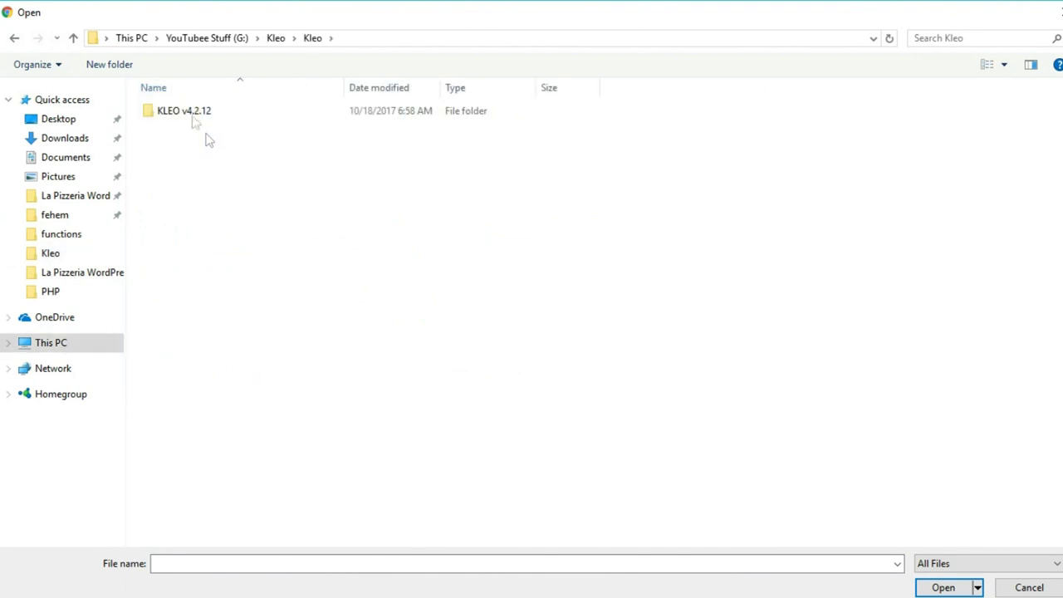
pyautogui.doubleClick(194, 113)
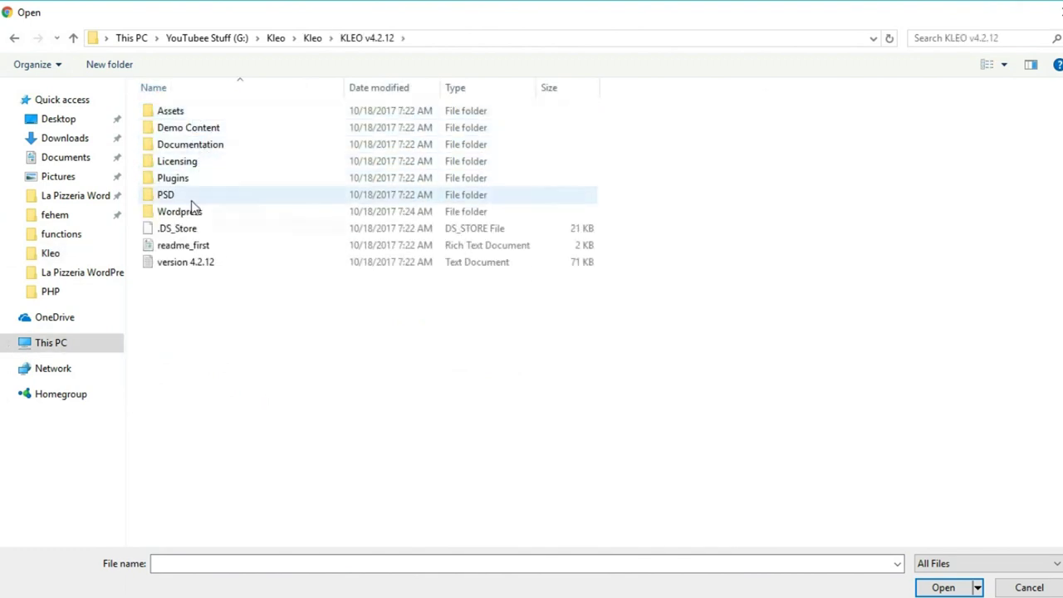
pyautogui.doubleClick(180, 211)
pyautogui.click(190, 162)
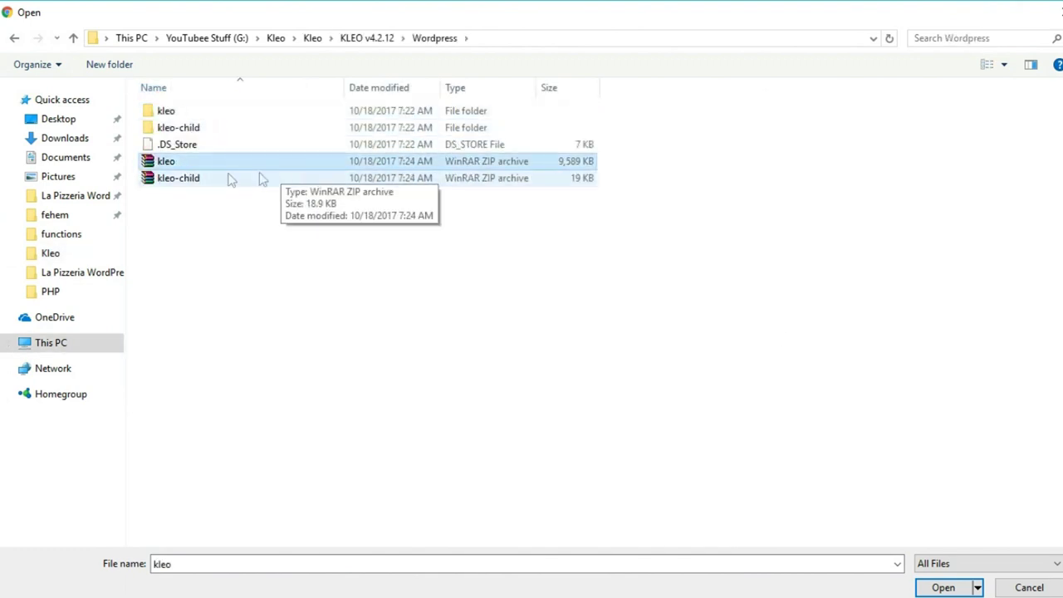
pyautogui.click(926, 588)
pyautogui.click(681, 256)
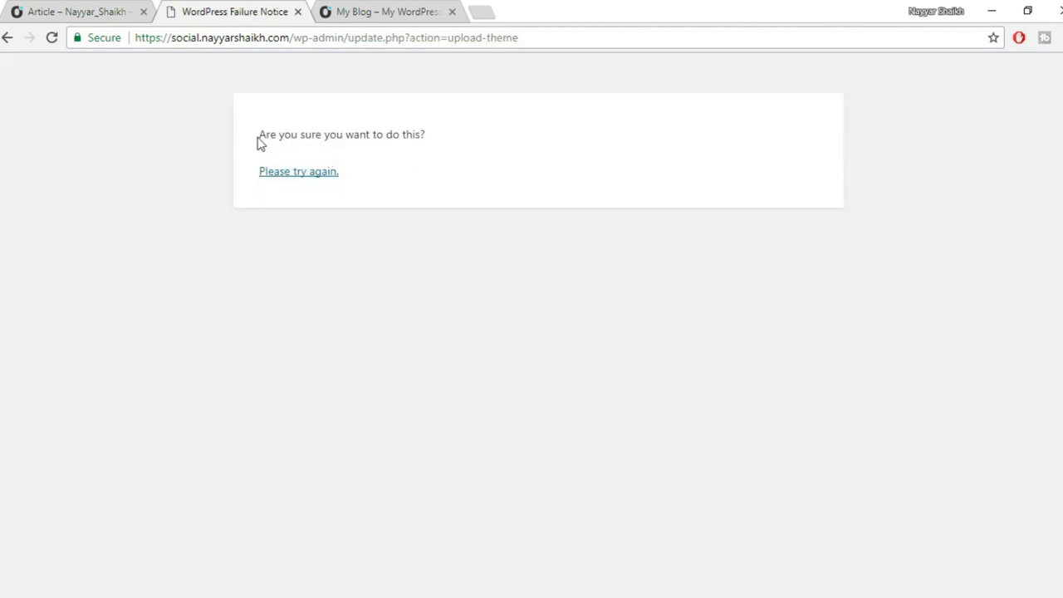
# Read the theme upload failure notice and go back to the Add Themes tab.
pyautogui.moveTo(259, 137); pyautogui.dragTo(422, 154)
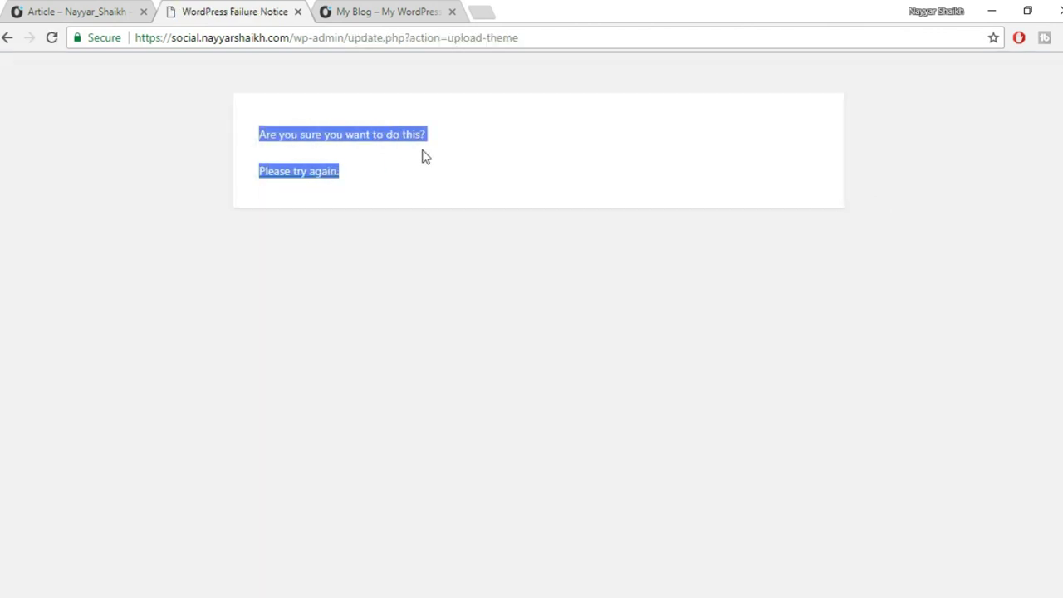
pyautogui.click(301, 133)
pyautogui.moveTo(260, 135); pyautogui.dragTo(448, 145)
pyautogui.click(304, 150)
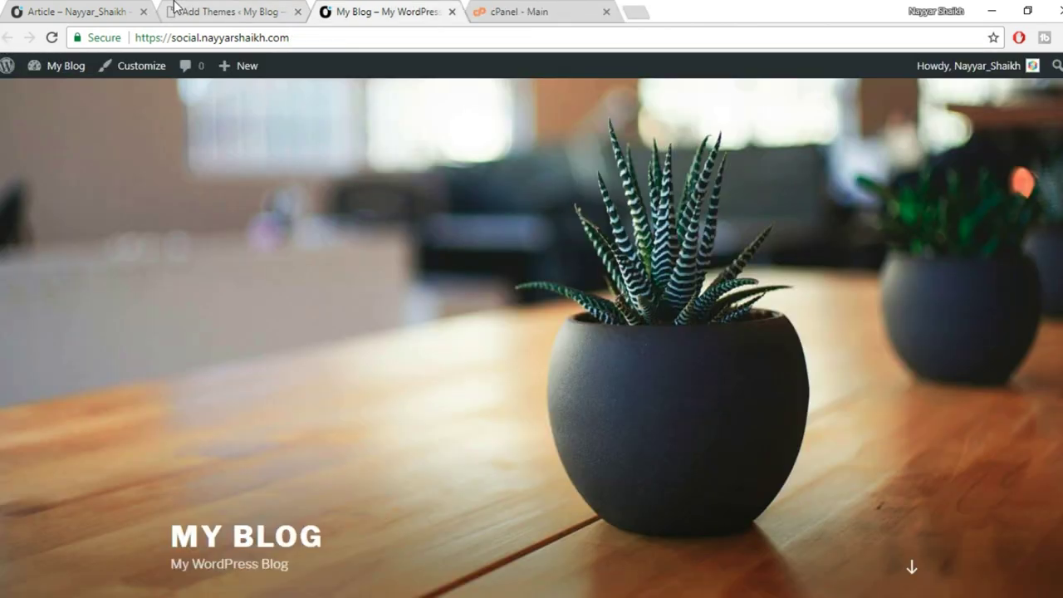
pyautogui.click(208, 11)
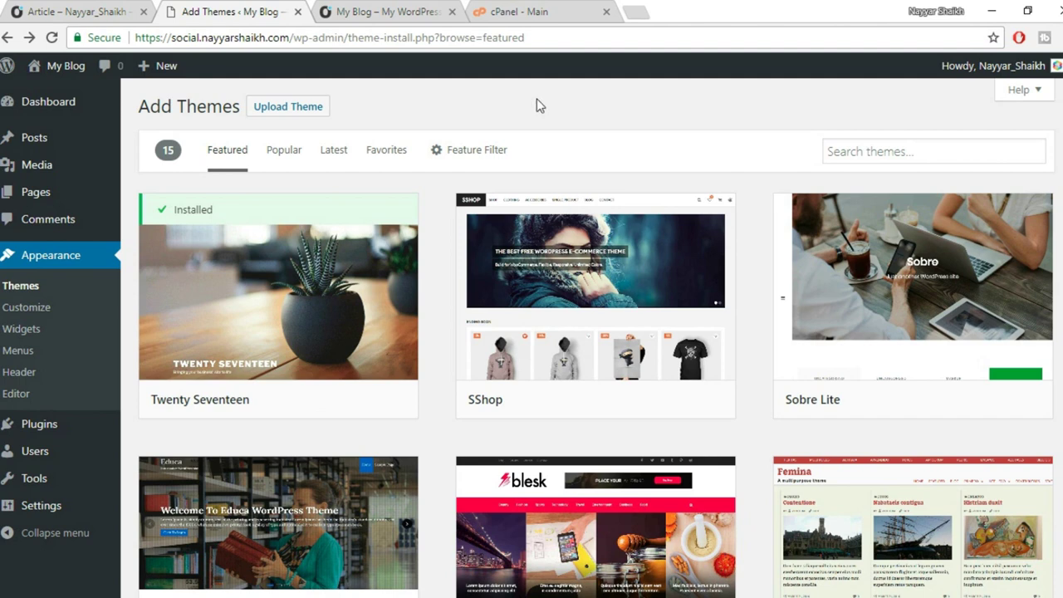
# Open Media > Add New and find the 2 MB maximum upload file size.
pyautogui.moveTo(50, 164)
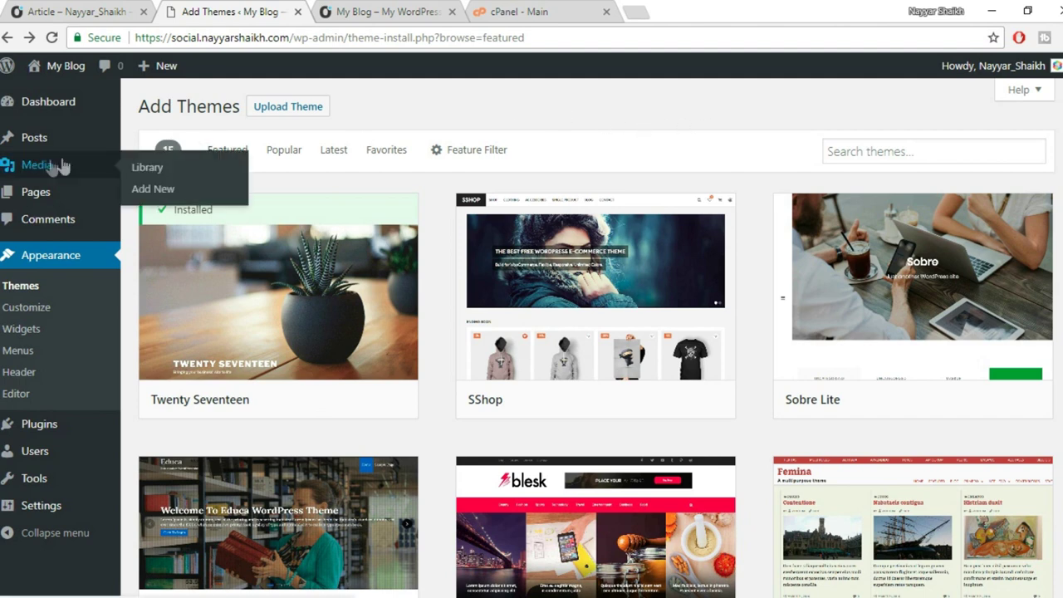
pyautogui.click(155, 190)
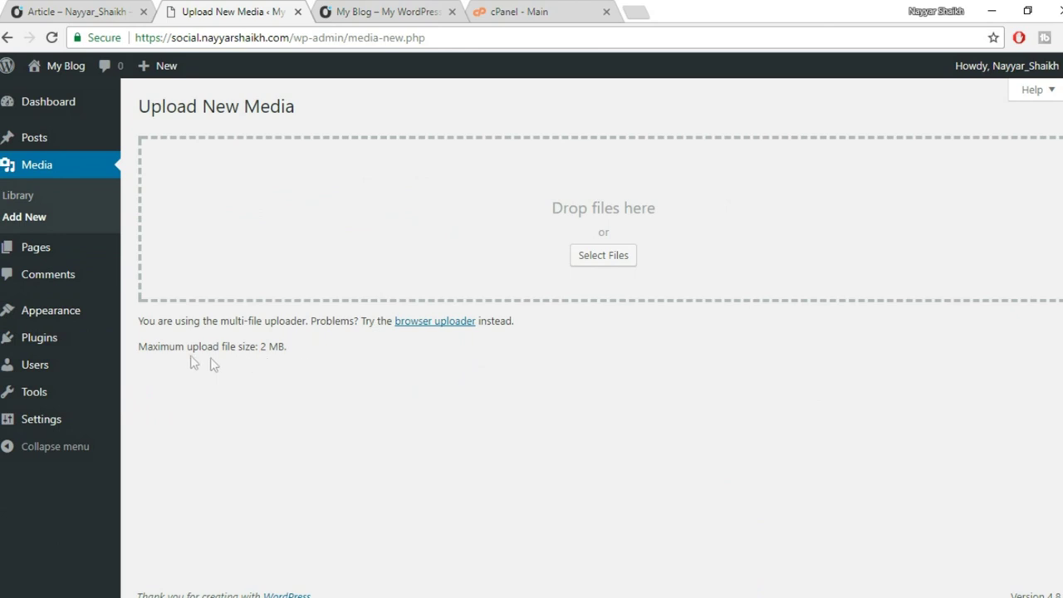
pyautogui.moveTo(138, 346); pyautogui.dragTo(367, 345)
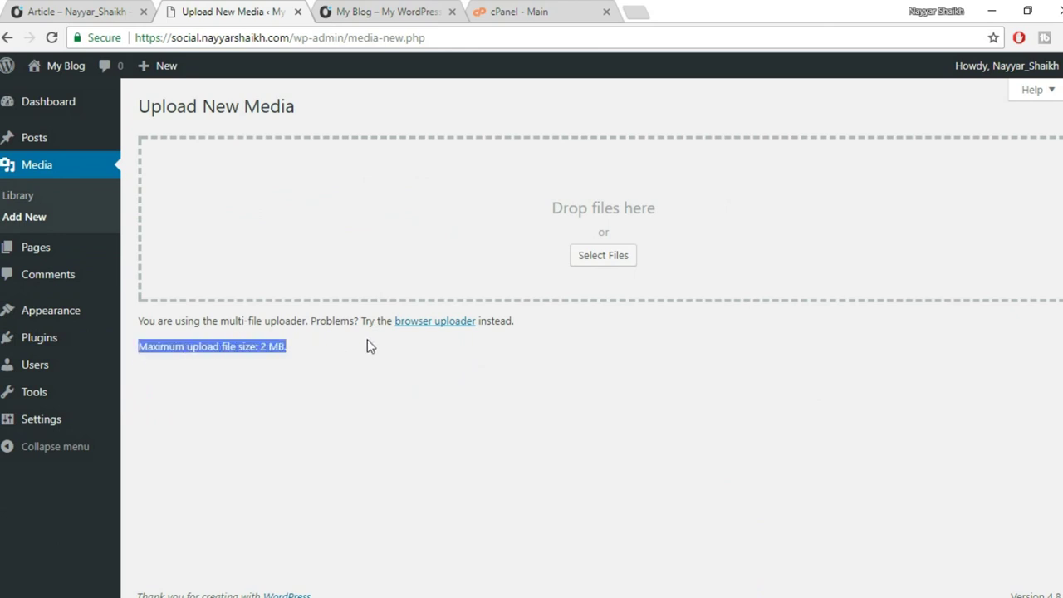
pyautogui.click(277, 348)
pyautogui.moveTo(260, 346); pyautogui.dragTo(302, 347)
pyautogui.click(307, 354)
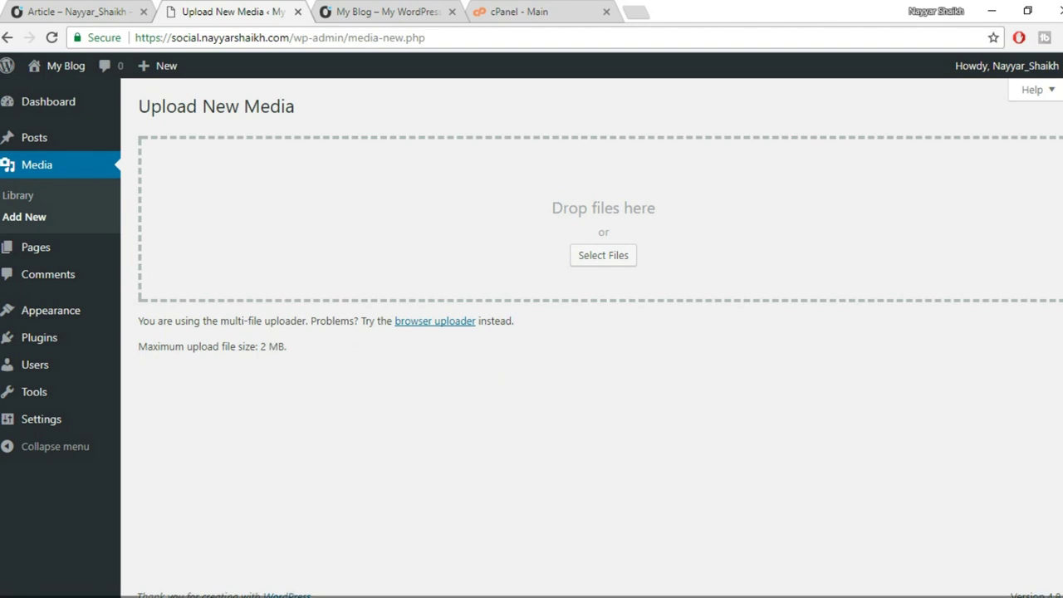
# Launch FileZilla and connect to the saved hosting site over SFTP, accepting its host key.
pyautogui.click(10, 595)
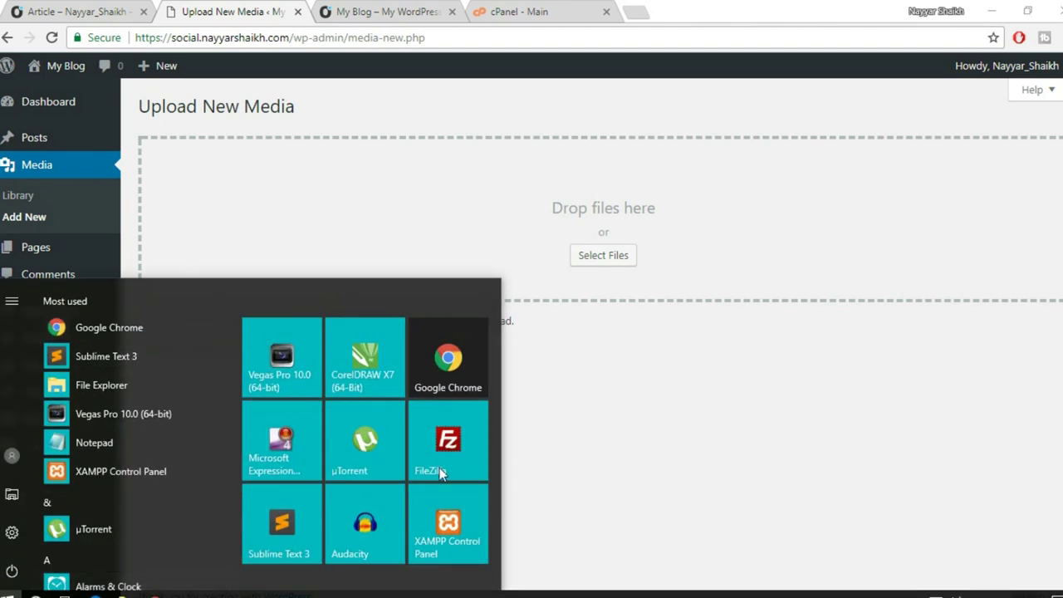
pyautogui.click(459, 461)
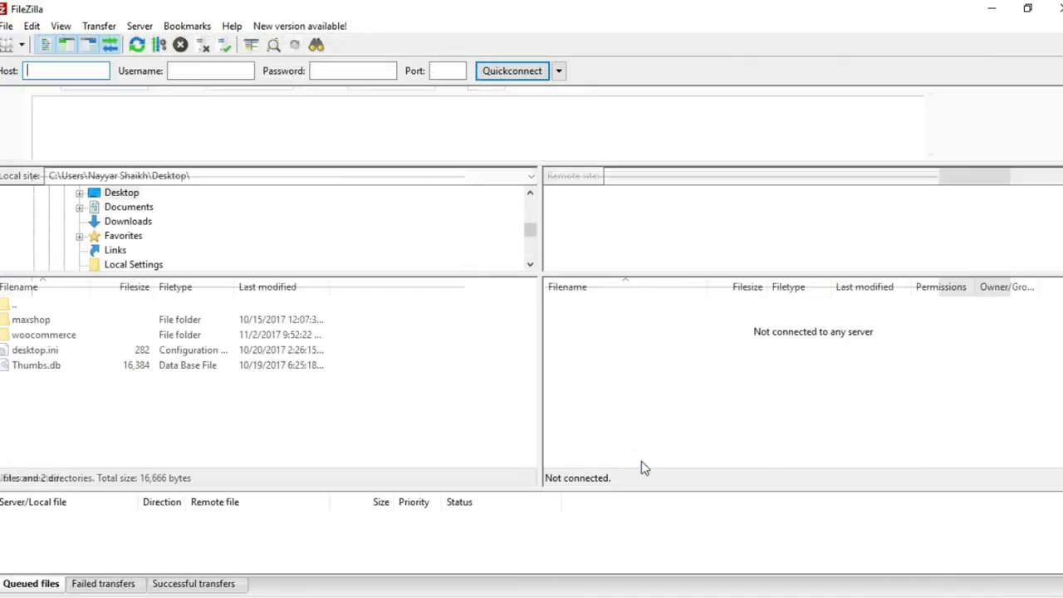
pyautogui.click(700, 548)
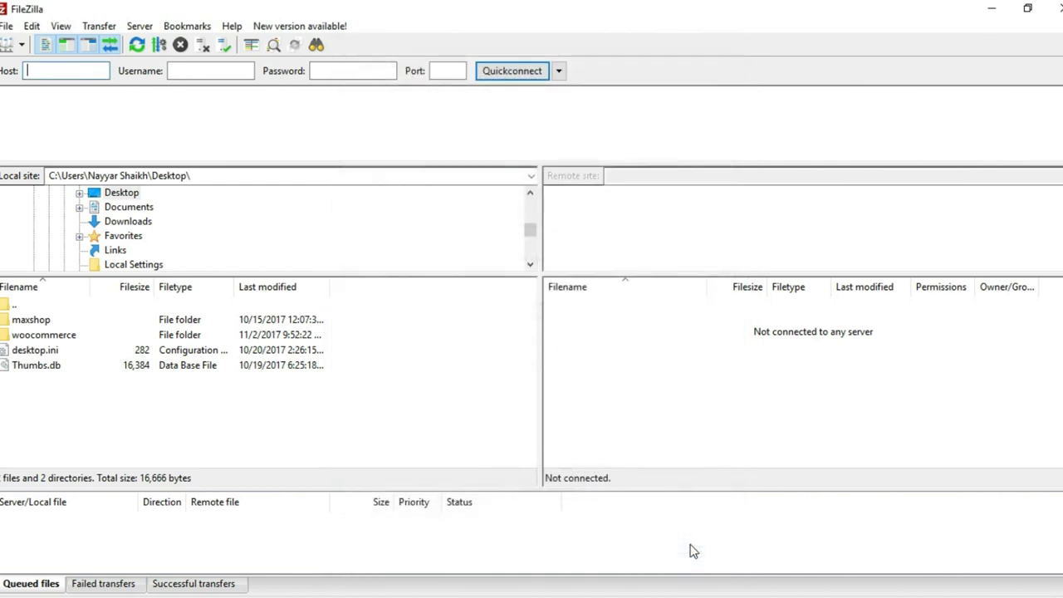
pyautogui.hotkey('ctrl', 's')
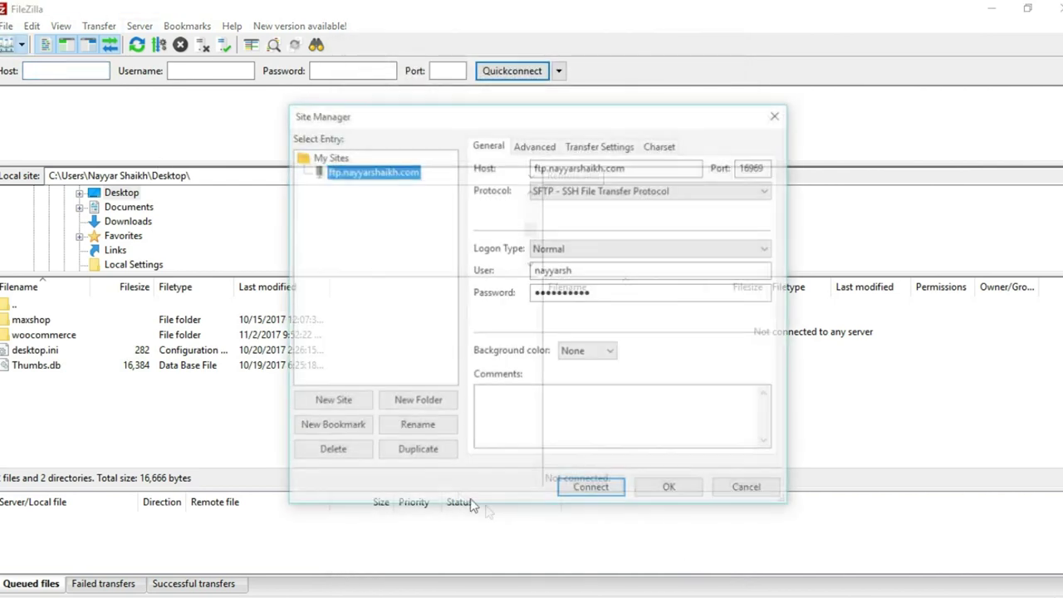
pyautogui.click(599, 486)
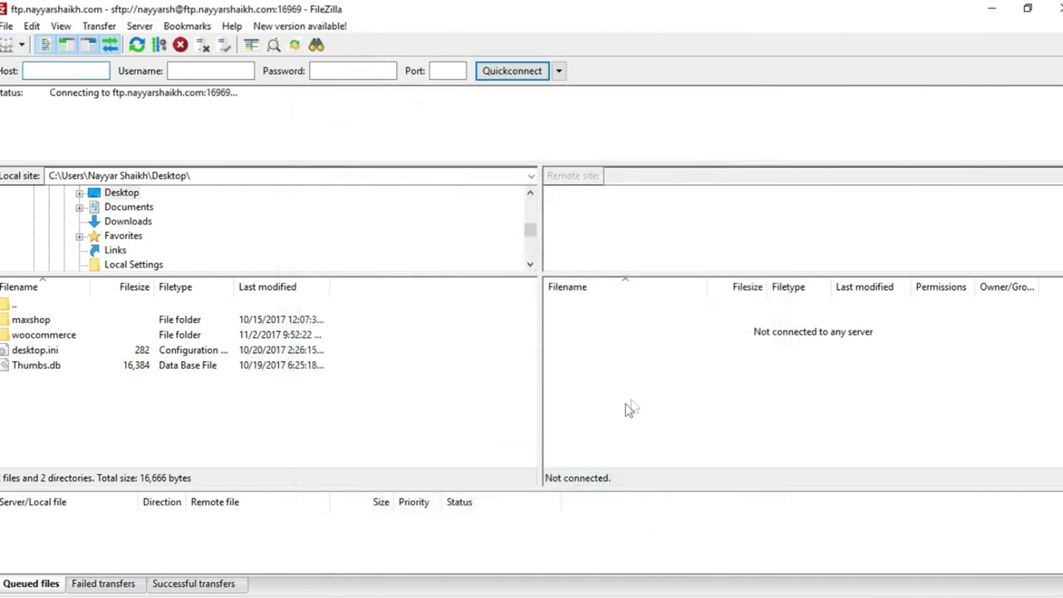
pyautogui.click(621, 387)
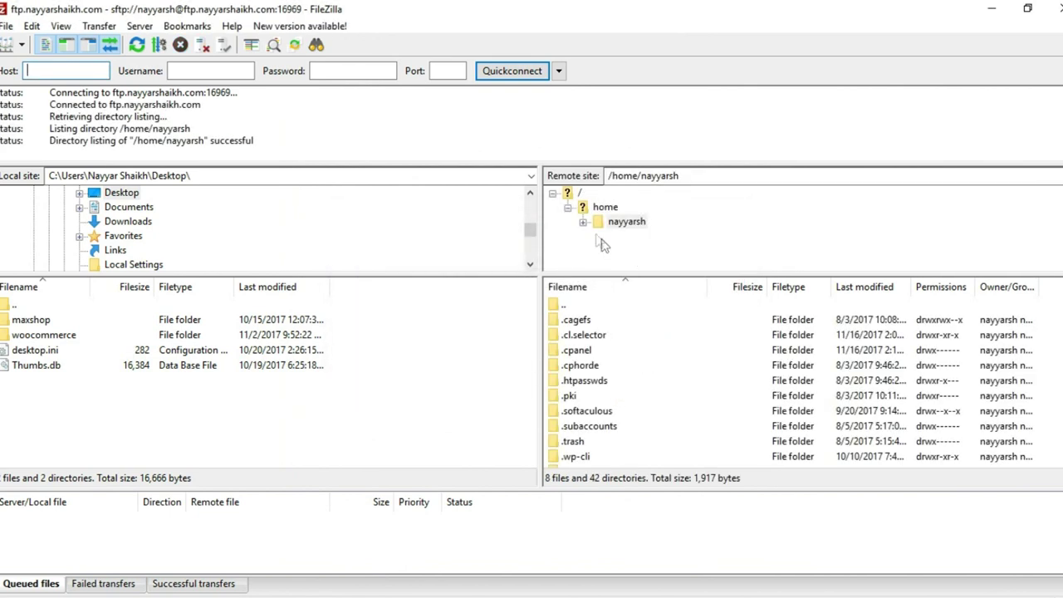
# Expand the home directory and open the social.nayyarshaikh.com folder in the remote tree.
pyautogui.click(583, 222)
pyautogui.scroll(-2, 723, 240)
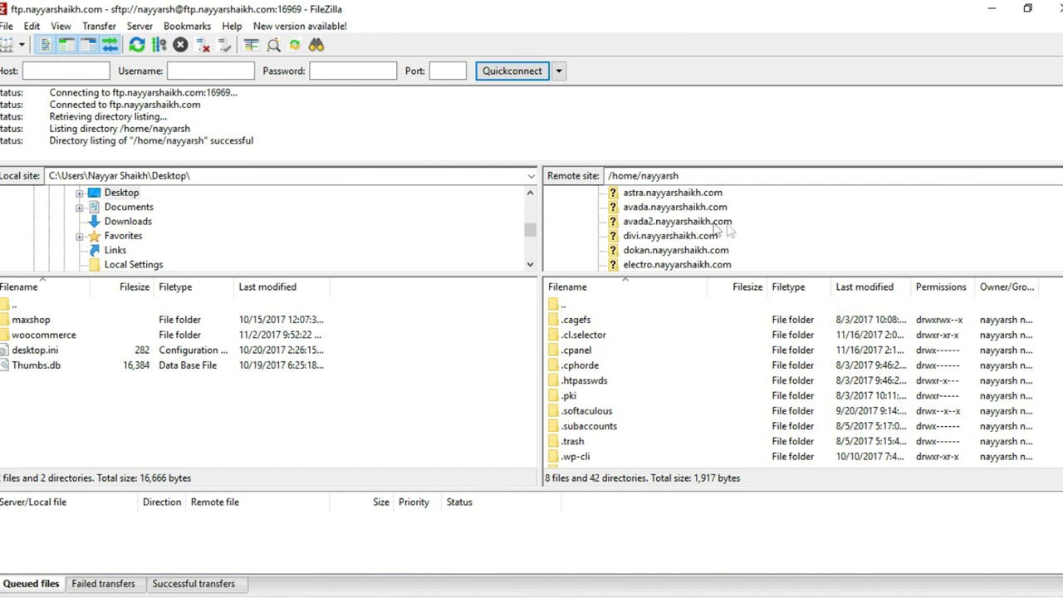
pyautogui.scroll(-2, 754, 239)
pyautogui.scroll(-2, 748, 239)
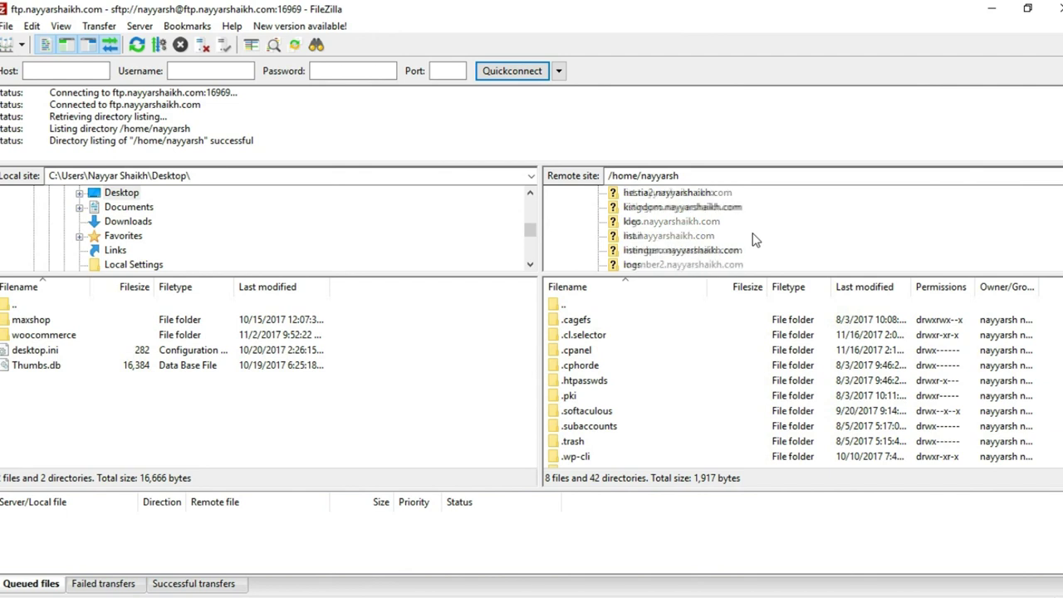
pyautogui.scroll(1, 722, 233)
pyautogui.scroll(-4, 702, 238)
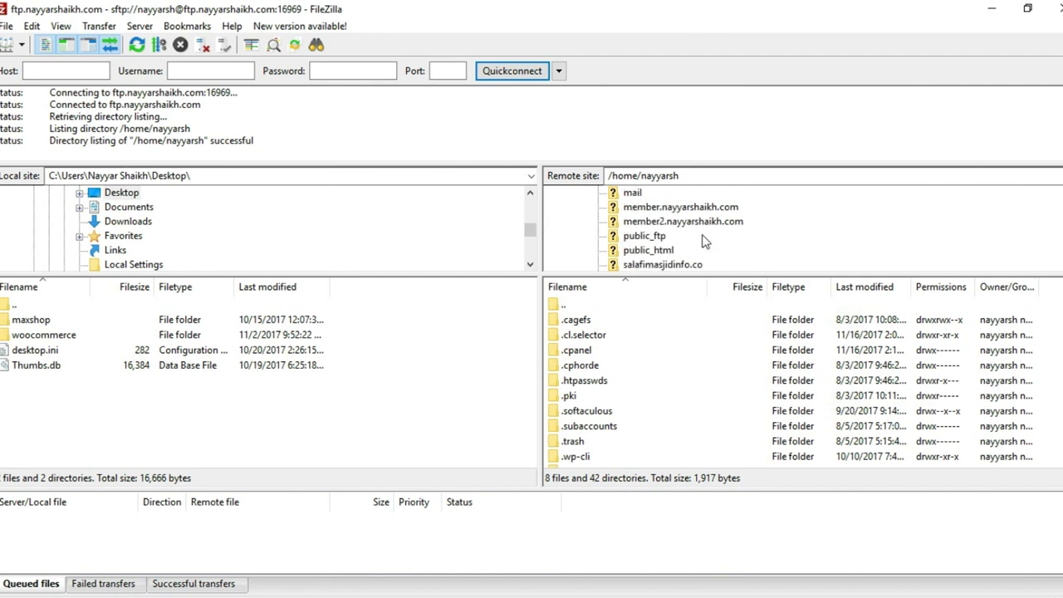
pyautogui.click(675, 224)
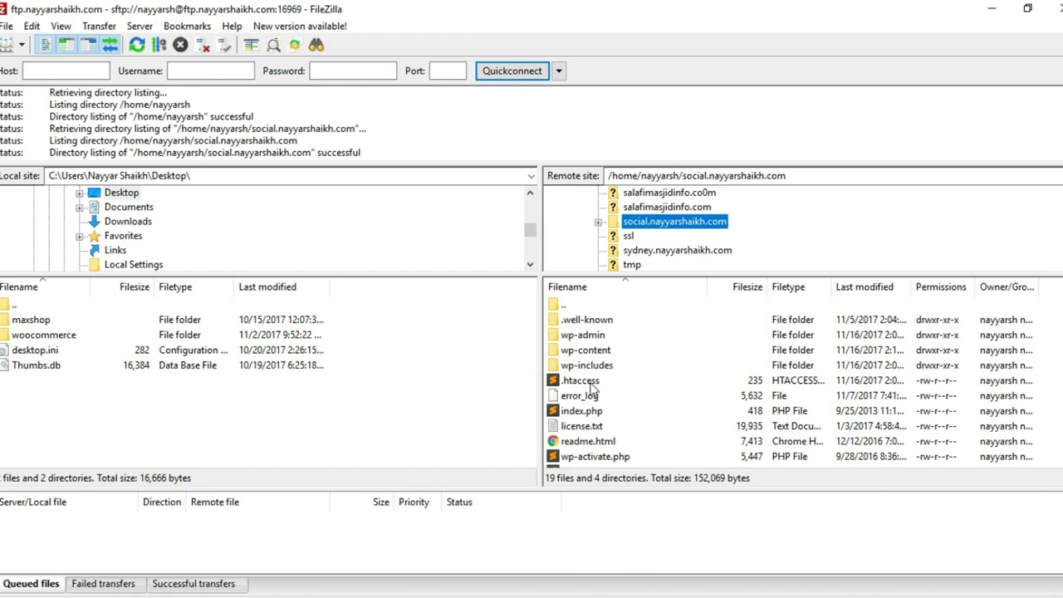
# Download .htaccess to the desktop and open it in Sublime Text, closing constants.php and arrays.php.
pyautogui.moveTo(599, 382); pyautogui.dragTo(131, 412)
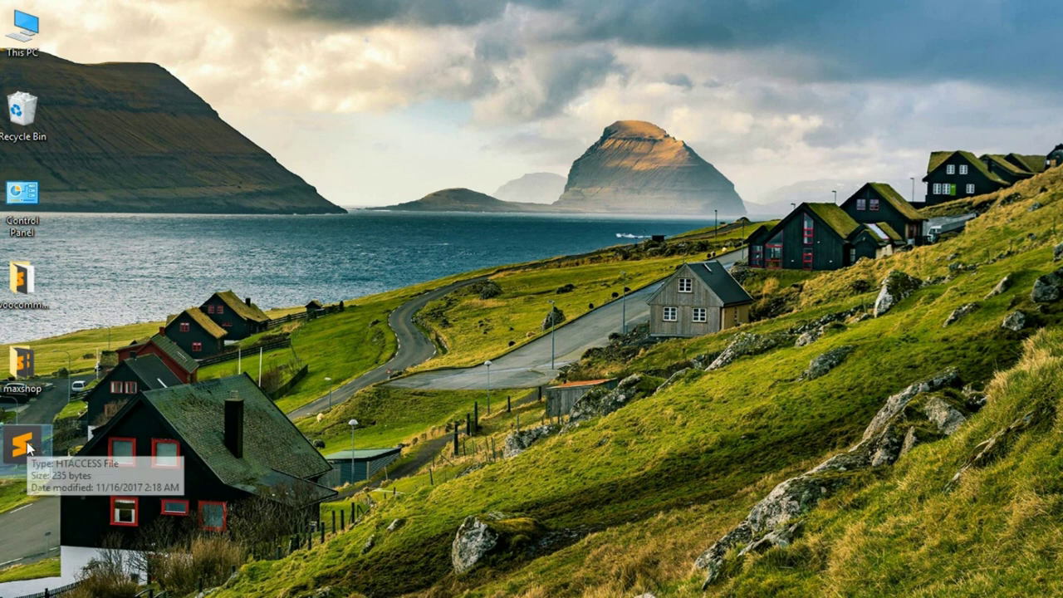
pyautogui.doubleClick(22, 444)
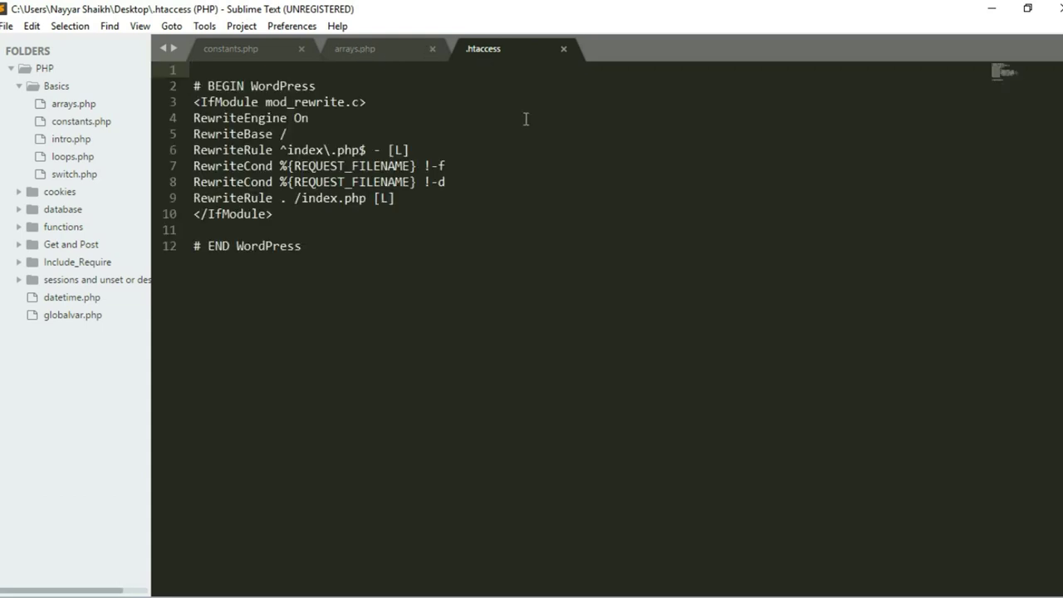
pyautogui.click(302, 48)
pyautogui.click(301, 48)
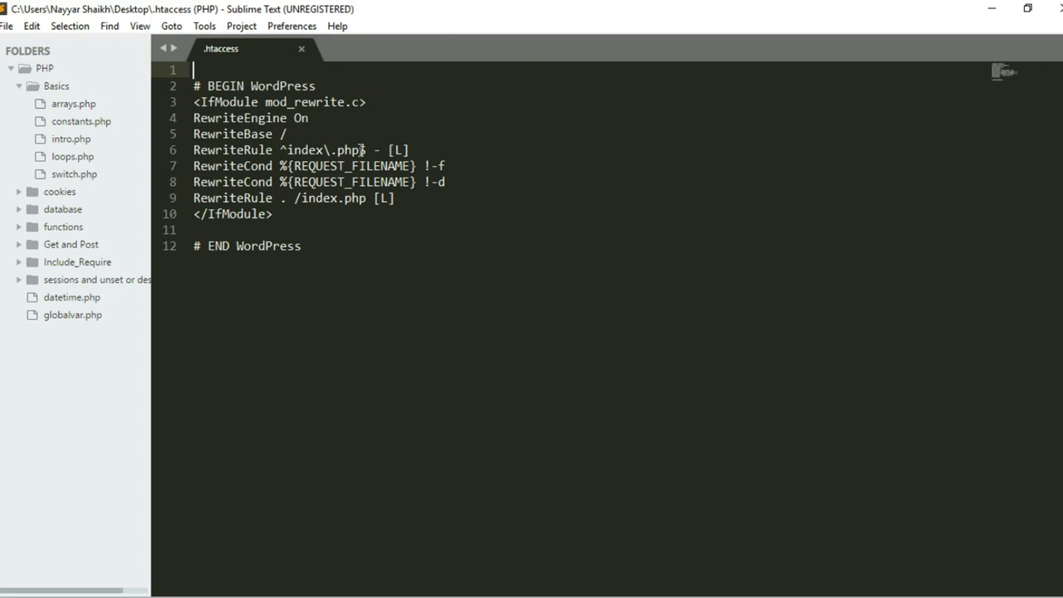
pyautogui.click(283, 232)
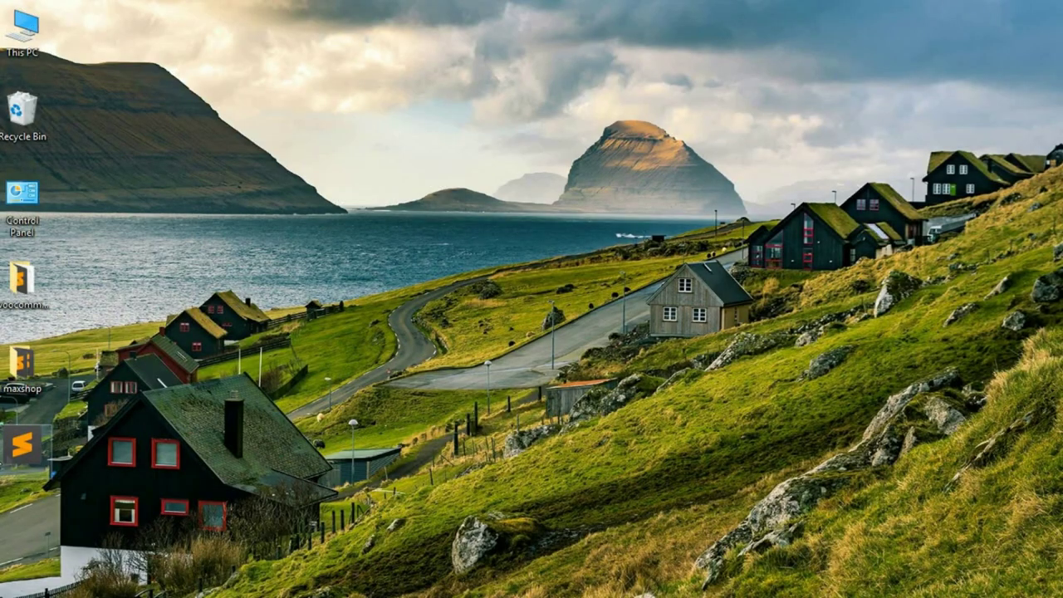
# Open the desktop .htaccess with Notepad via Open with, then relaunch Sublime Text.
pyautogui.rightClick(9, 138)
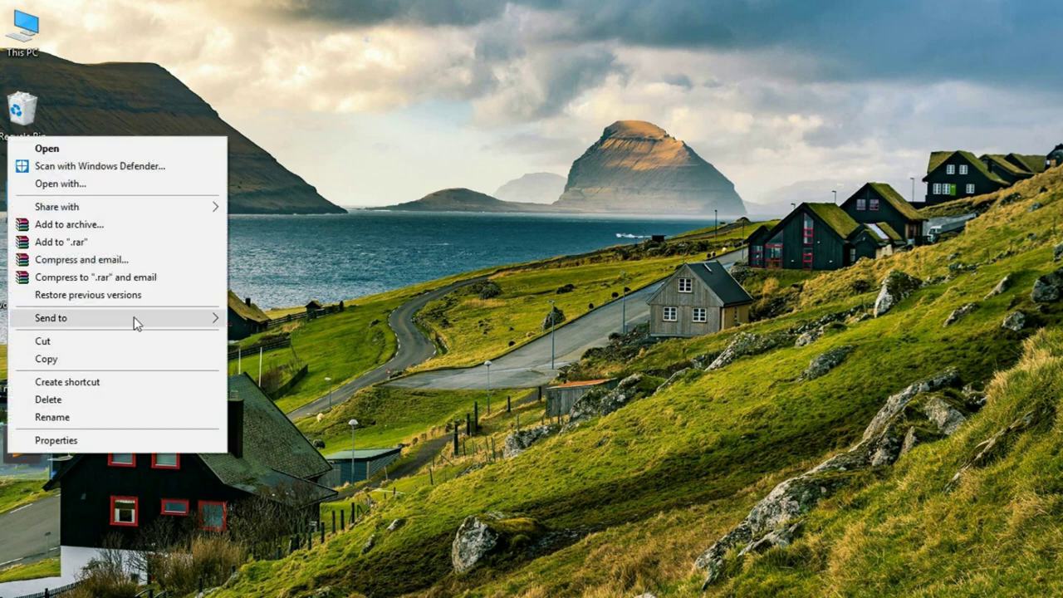
pyautogui.click(115, 186)
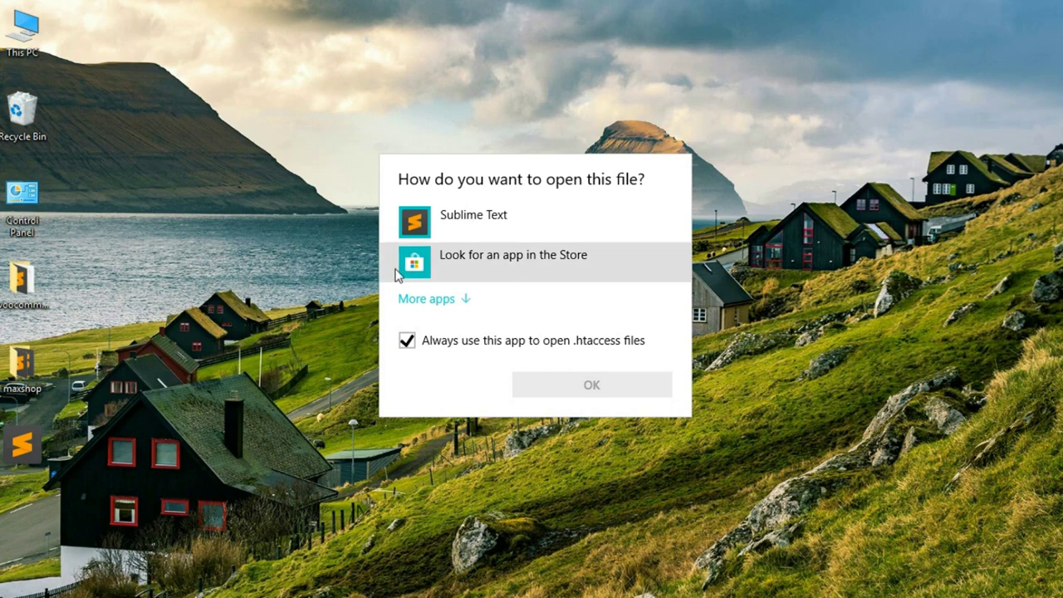
pyautogui.click(454, 303)
pyautogui.scroll(-1, 548, 390)
pyautogui.scroll(-2, 548, 391)
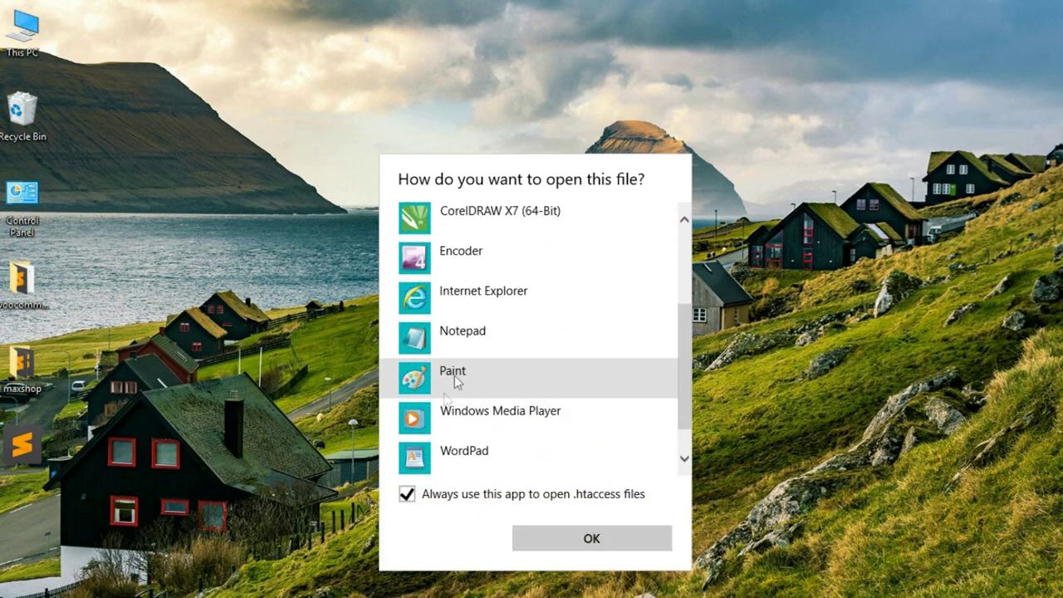
pyautogui.doubleClick(478, 335)
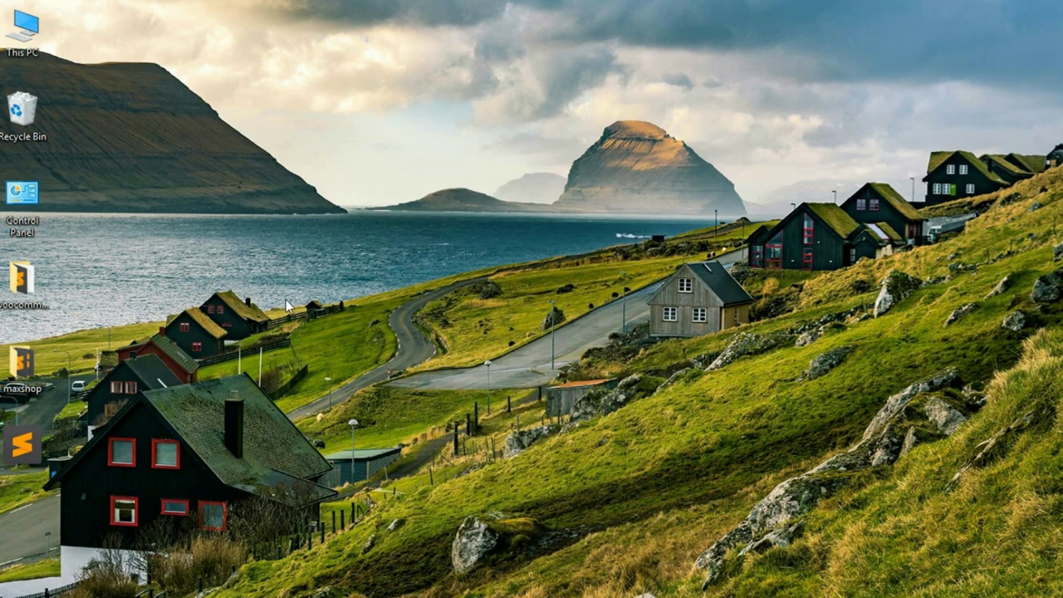
pyautogui.doubleClick(30, 451)
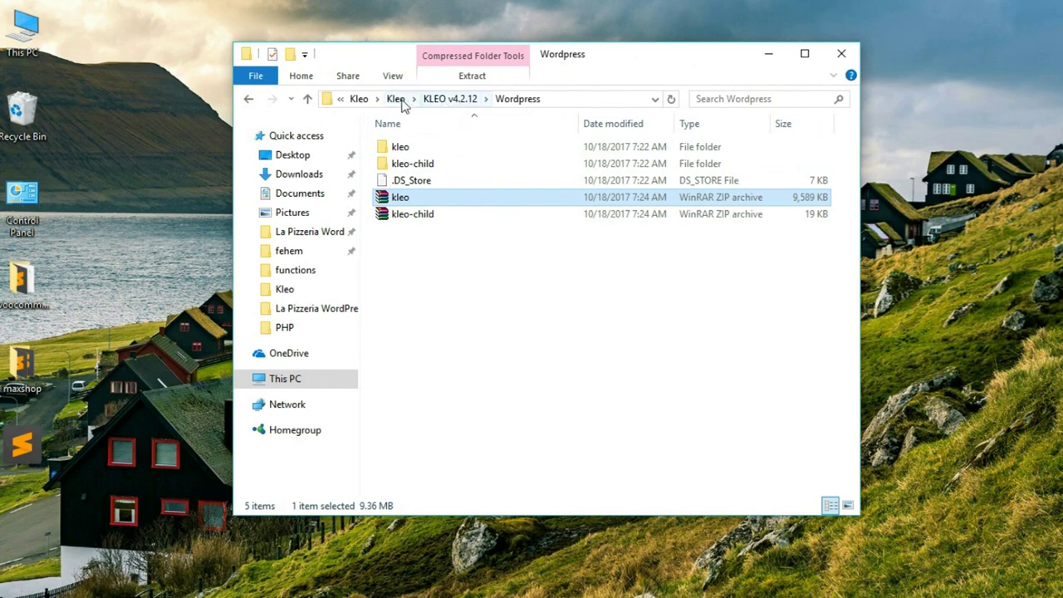
# Open wp-limit.txt from the Kleo folder and copy its five php_value lines.
pyautogui.click(395, 99)
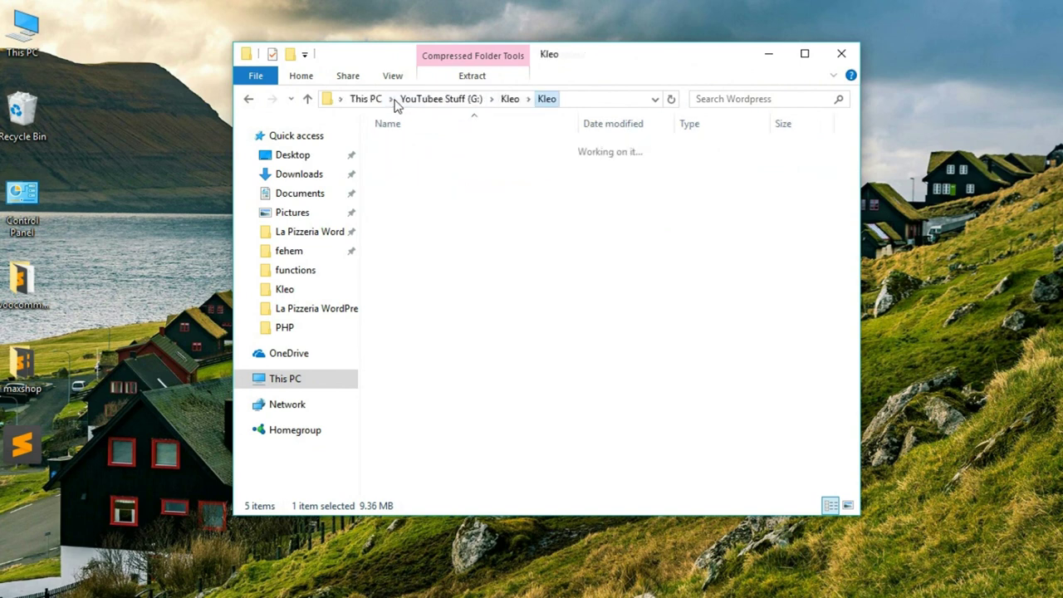
pyautogui.click(510, 99)
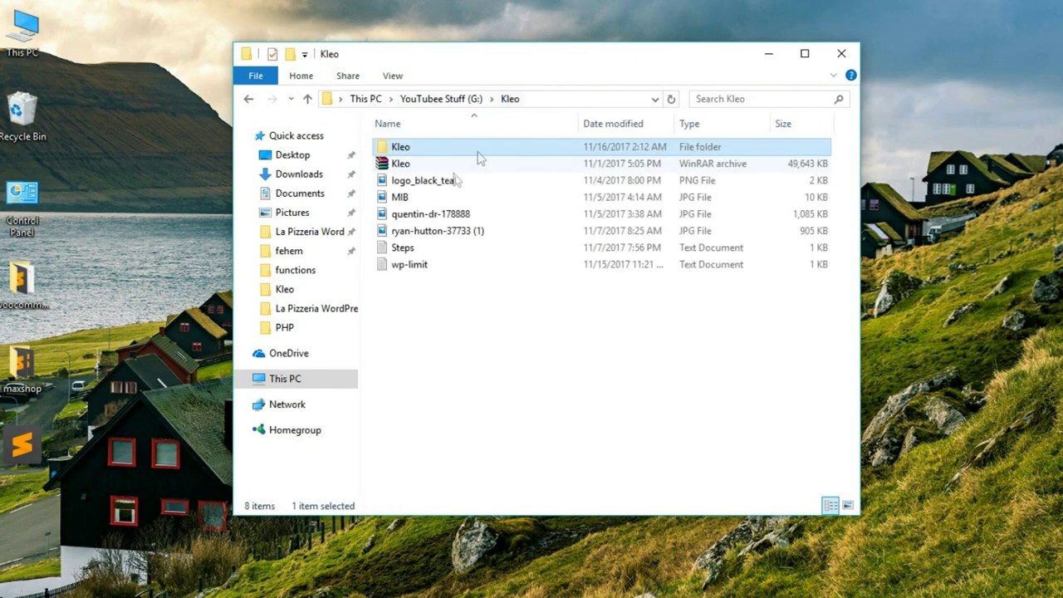
pyautogui.click(432, 263)
pyautogui.doubleClick(432, 263)
pyautogui.press('Return')
pyautogui.moveTo(457, 203); pyautogui.dragTo(199, 117)
pyautogui.hotkey('ctrl', 'c')
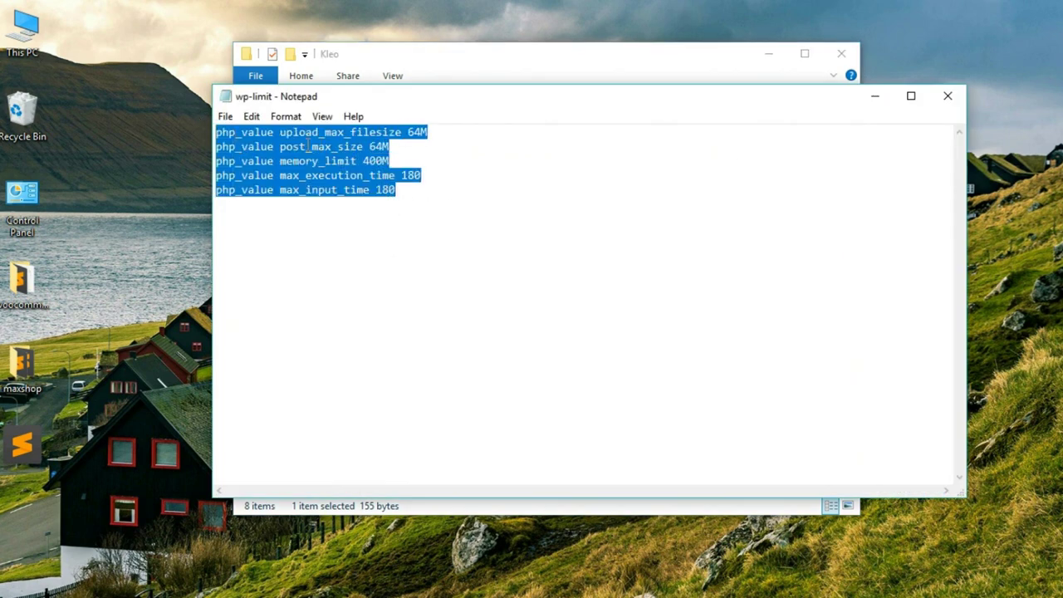
pyautogui.press('super')
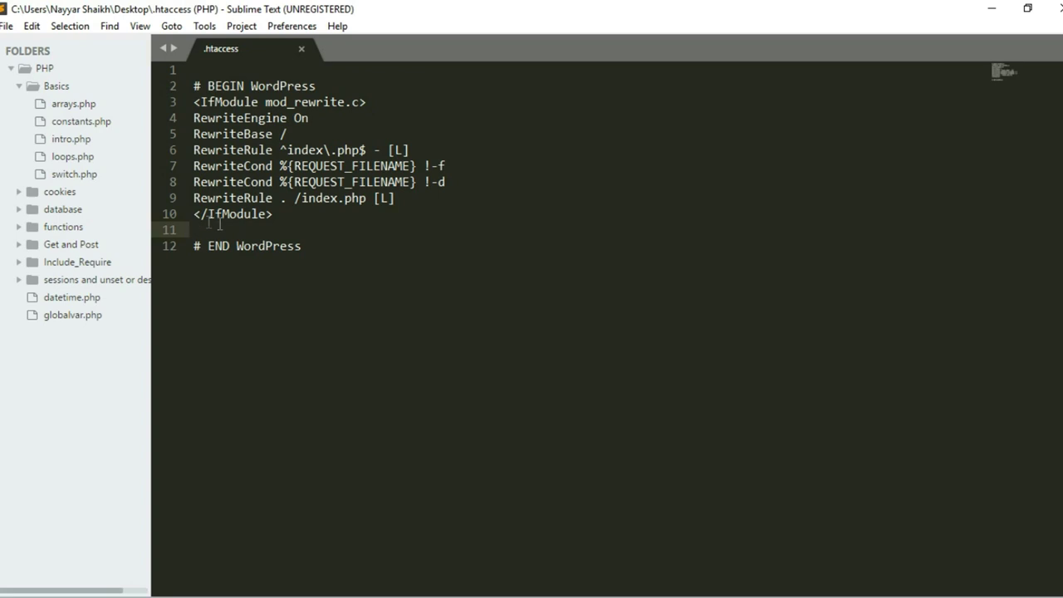
# Paste the php_value lines into line 11 of .htaccess, save, and close Sublime Text.
pyautogui.hotkey('ctrl', 'v')
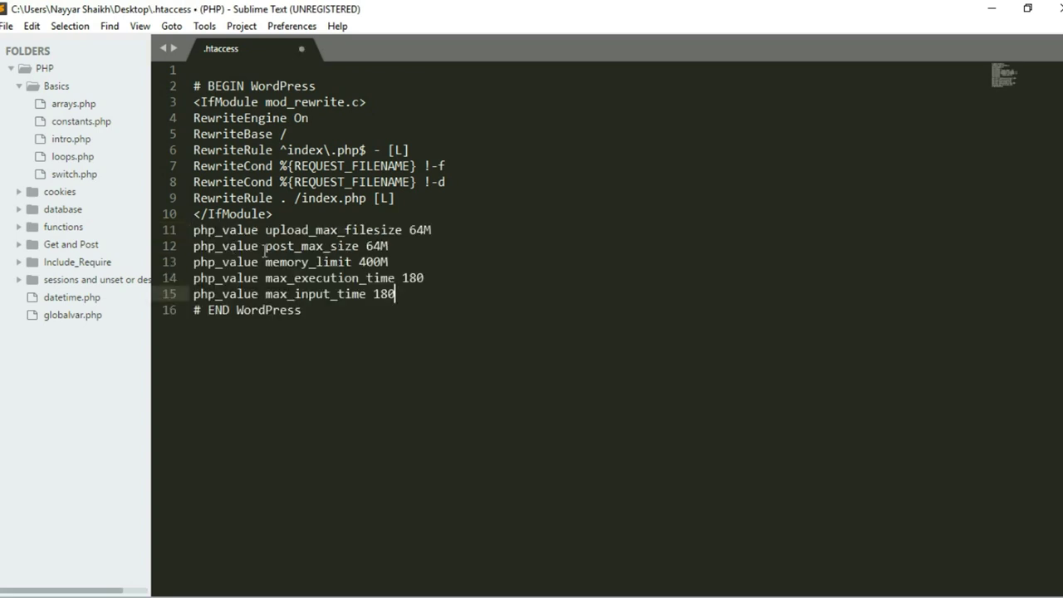
pyautogui.hotkey('ctrl', 's')
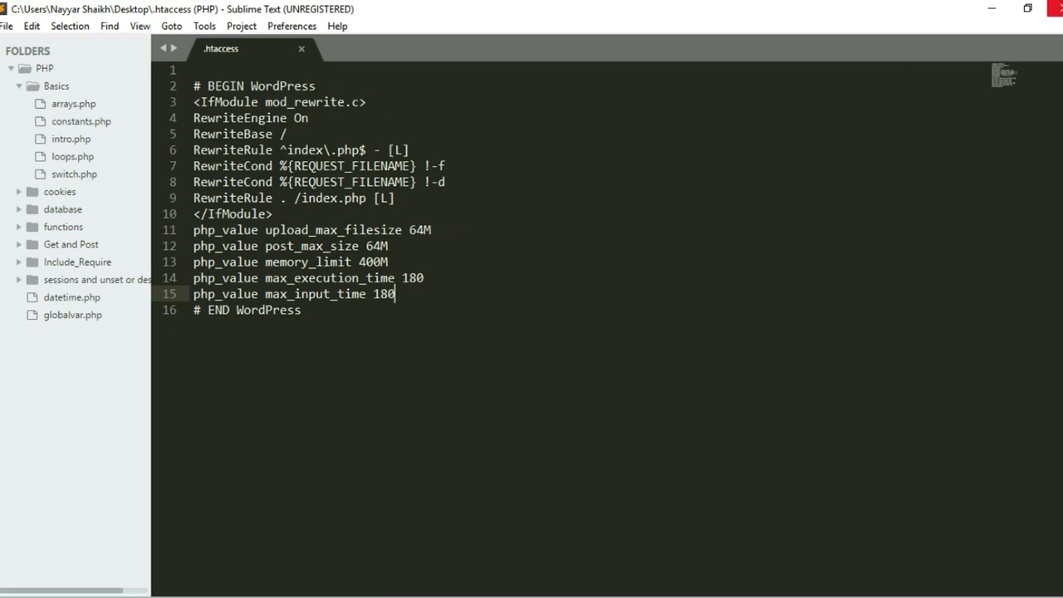
pyautogui.click(1053, 8)
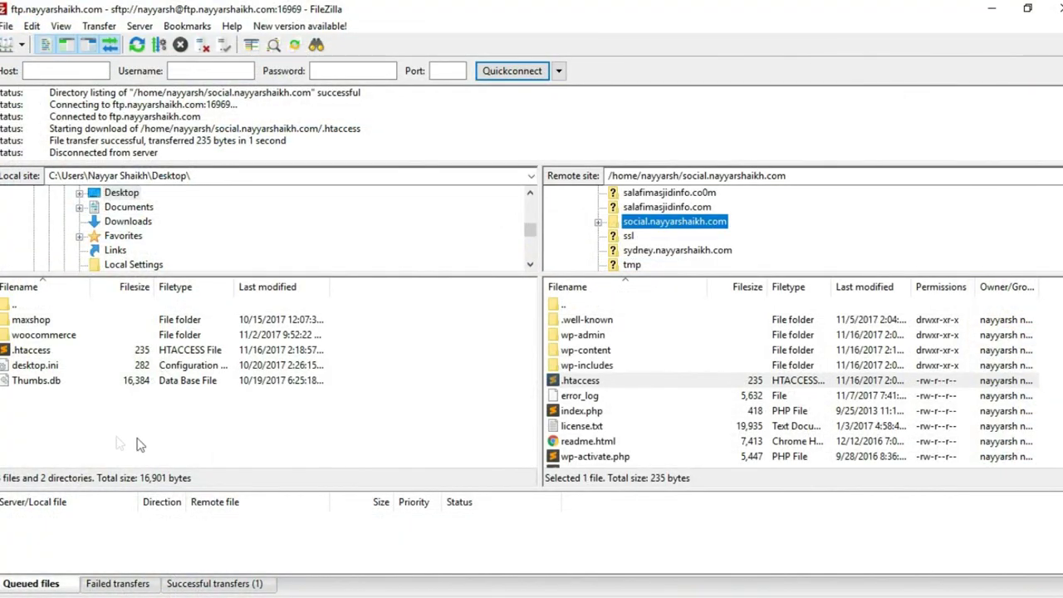
# Refresh the local list and upload the edited 386-byte .htaccess, overwriting the server's copy.
pyautogui.rightClick(139, 445)
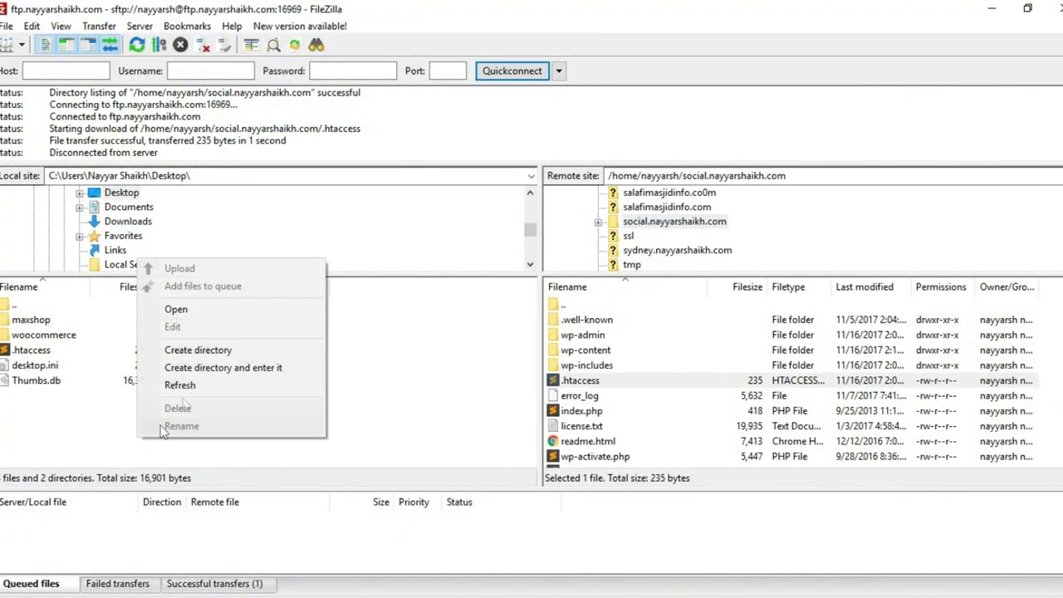
pyautogui.click(210, 385)
pyautogui.moveTo(51, 350); pyautogui.dragTo(674, 430)
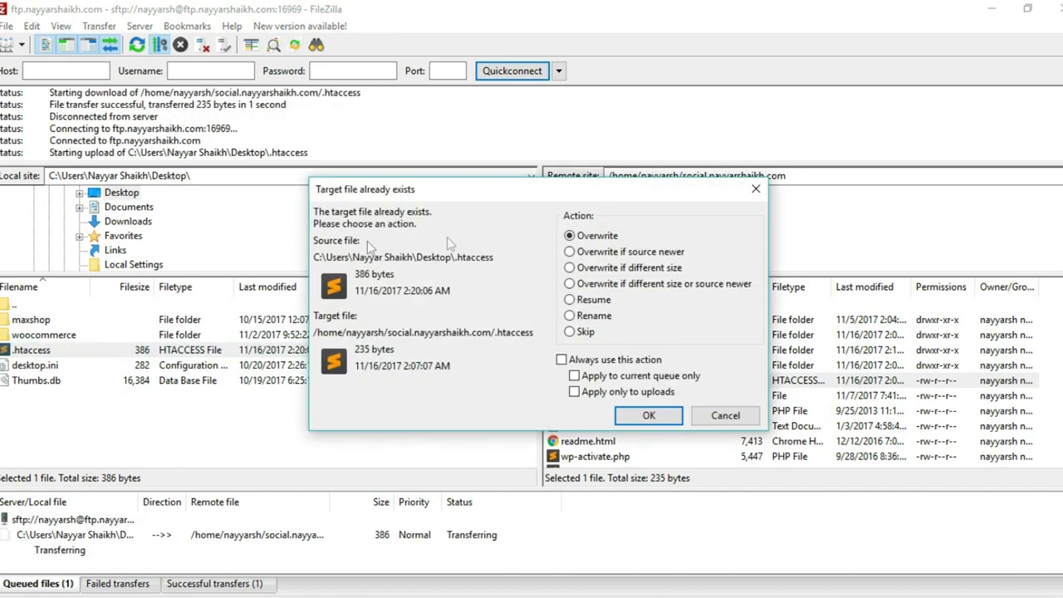
pyautogui.click(648, 416)
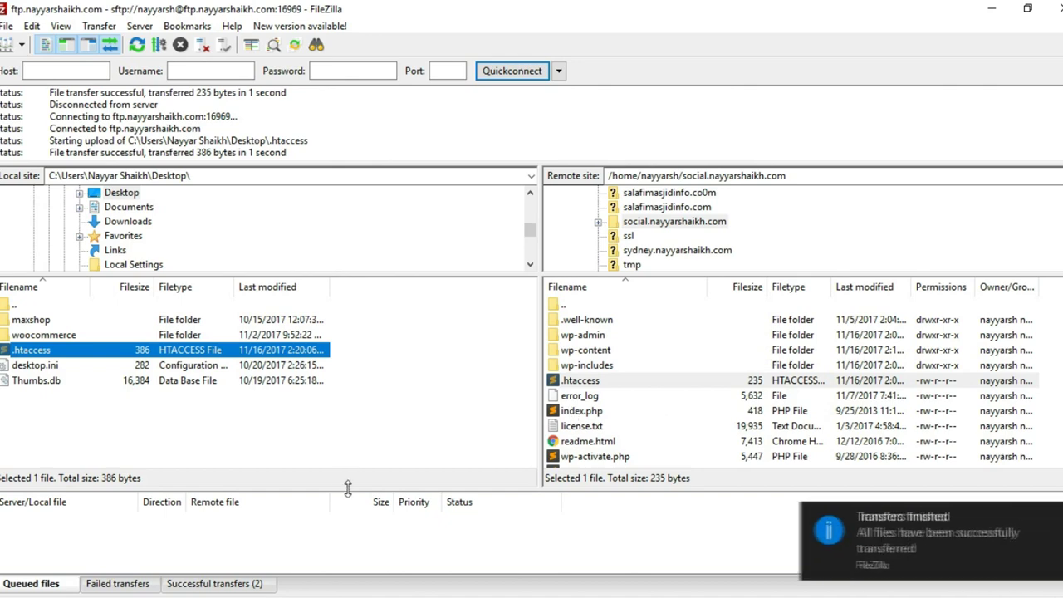
pyautogui.click(991, 531)
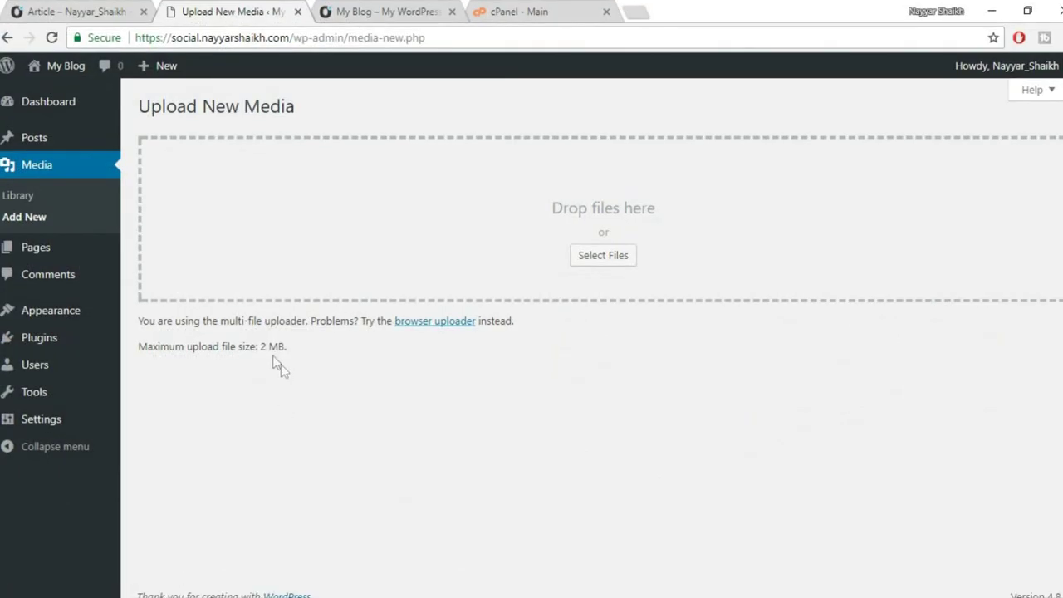
# Confirm the 64 MB upload limit, then upload, install and activate the kleo.zip theme.
pyautogui.click(53, 37)
pyautogui.moveTo(291, 348); pyautogui.dragTo(265, 352)
pyautogui.click(271, 353)
pyautogui.moveTo(83, 323)
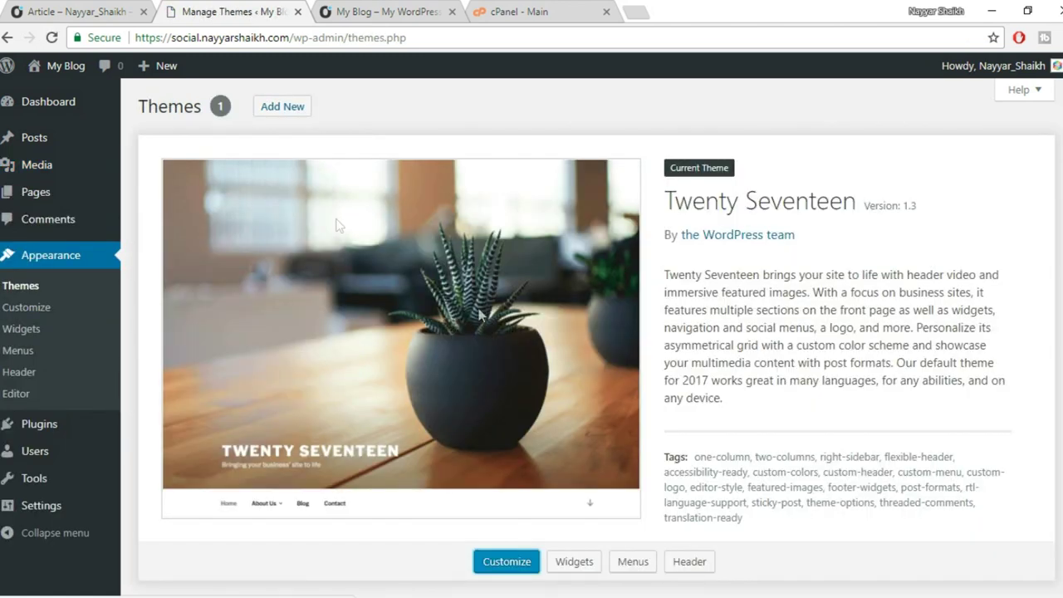
pyautogui.click(292, 112)
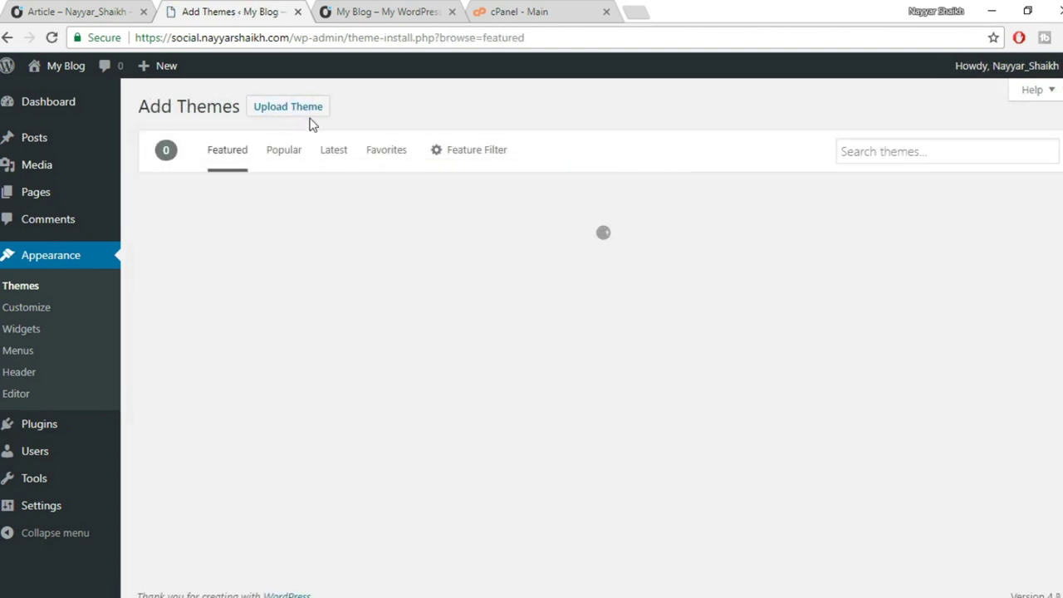
pyautogui.click(303, 113)
pyautogui.click(482, 250)
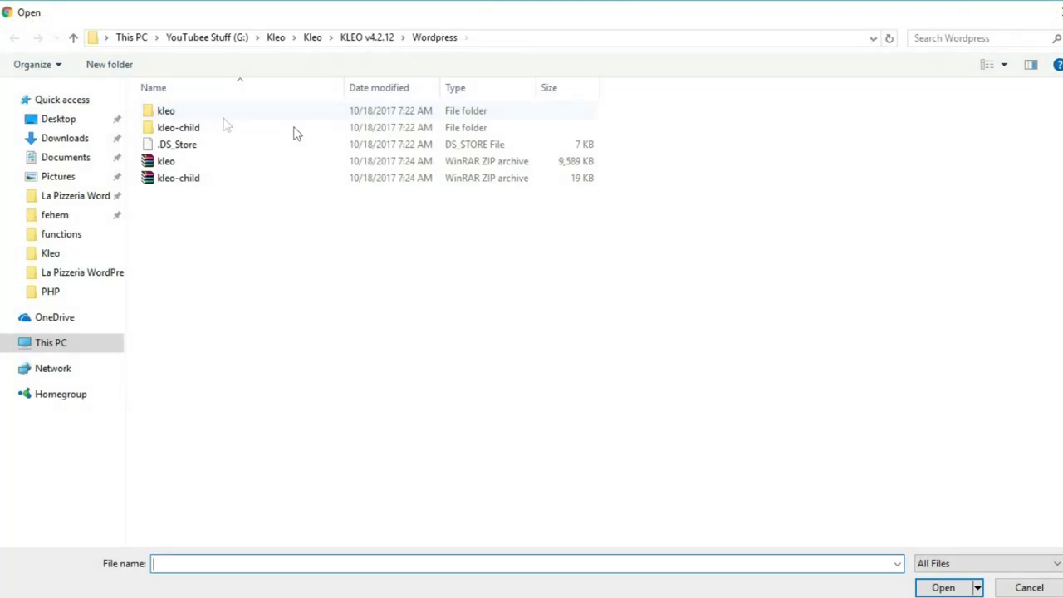
pyautogui.click(166, 161)
pyautogui.click(942, 587)
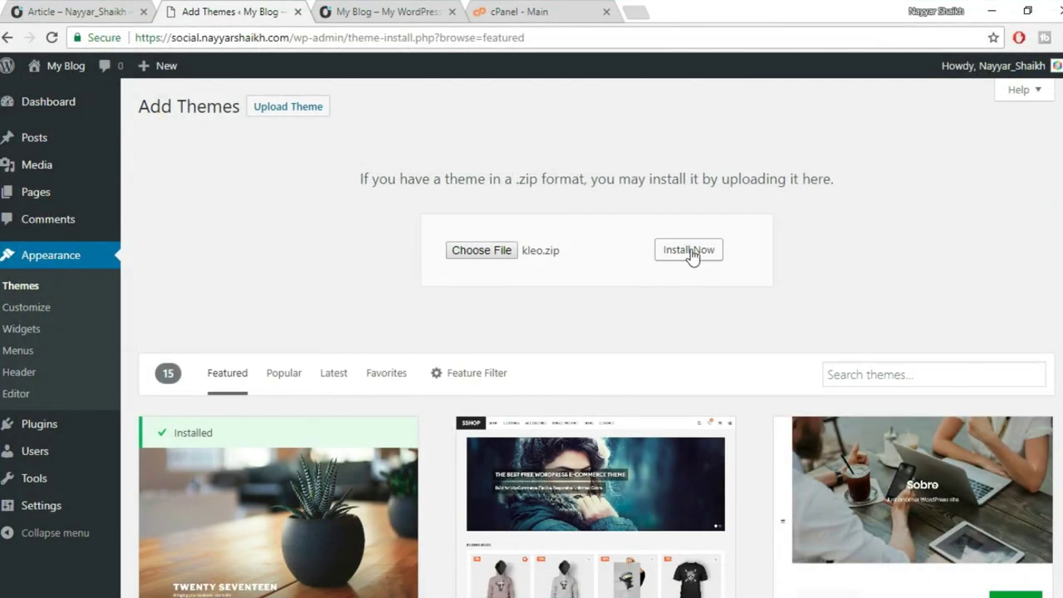
pyautogui.click(691, 251)
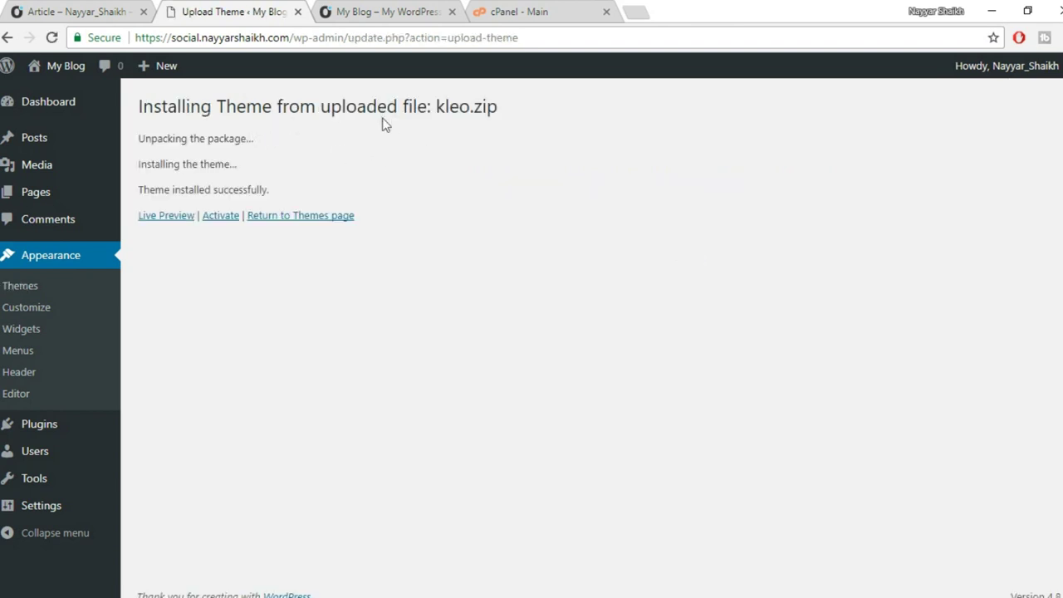
pyautogui.click(221, 217)
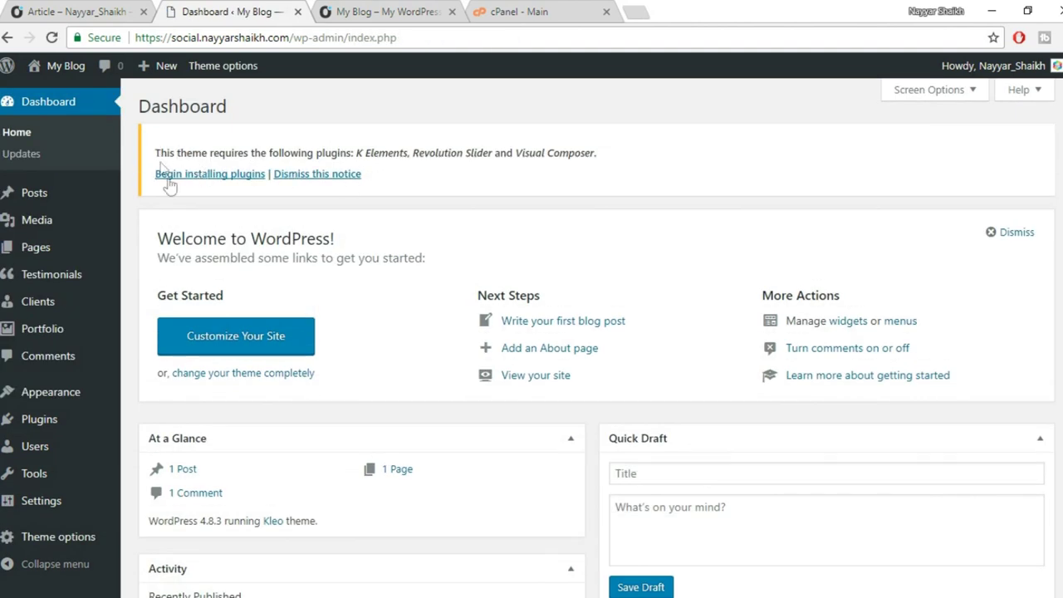
pyautogui.moveTo(659, 159); pyautogui.dragTo(181, 150)
pyautogui.click(255, 149)
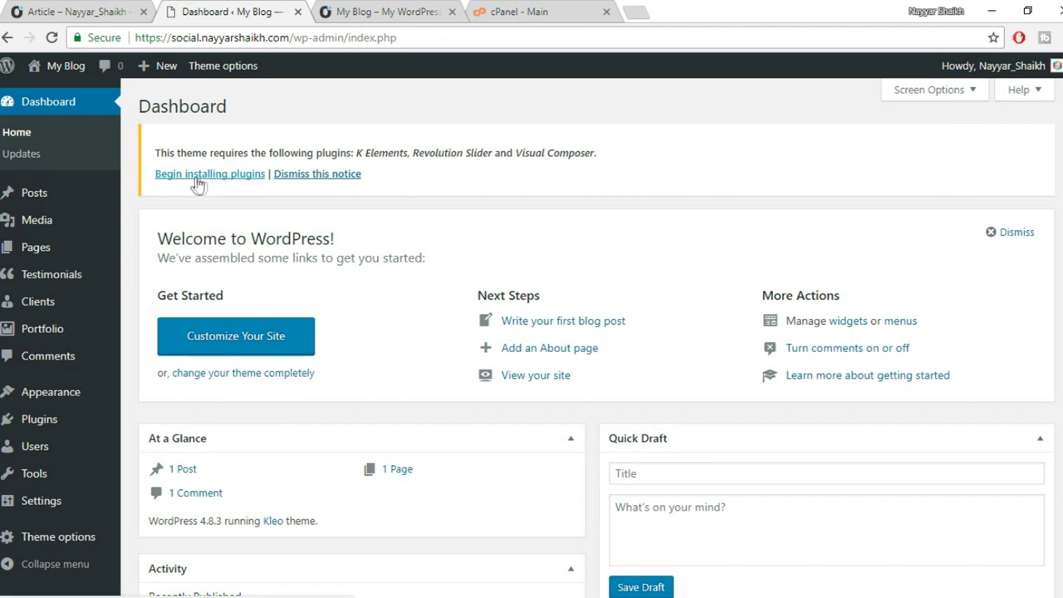
pyautogui.click(220, 178)
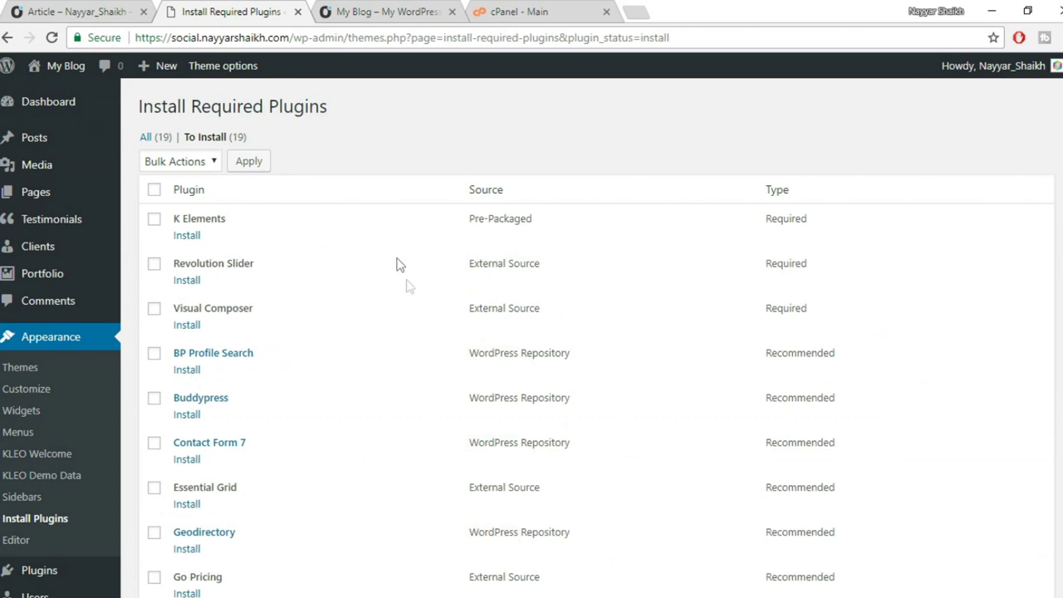
pyautogui.scroll(-2, 452, 375)
pyautogui.scroll(4, 451, 368)
pyautogui.scroll(-2, 260, 283)
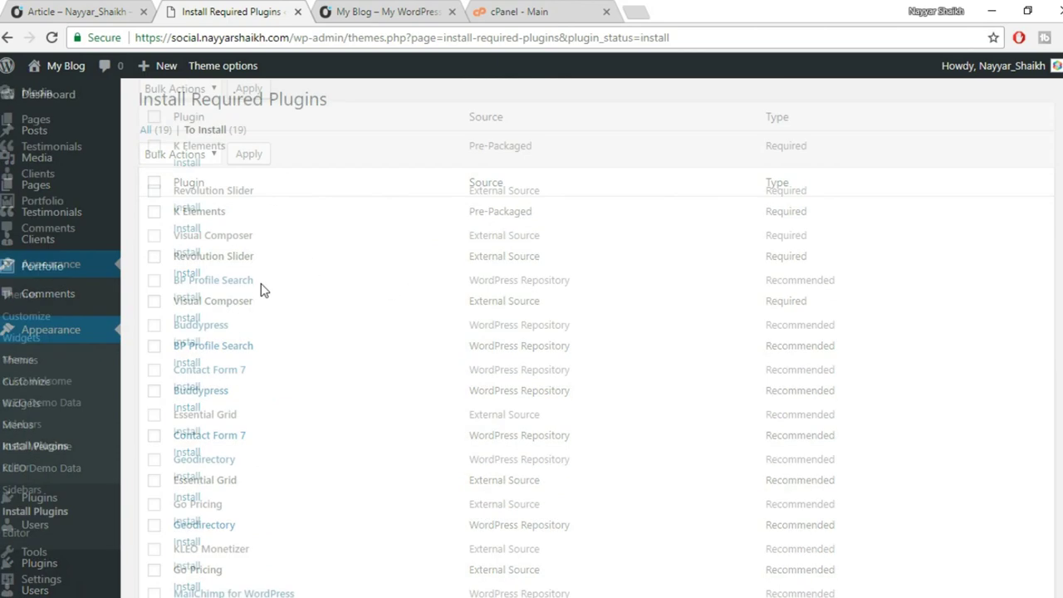
pyautogui.scroll(-1, 311, 390)
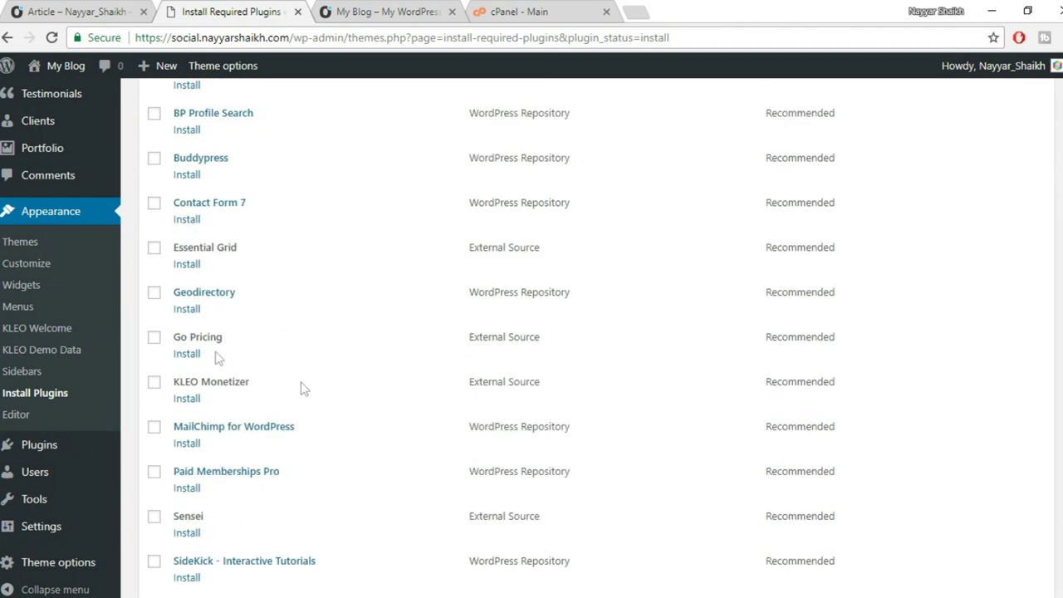
pyautogui.scroll(-2, 304, 397)
pyautogui.scroll(-2, 304, 397)
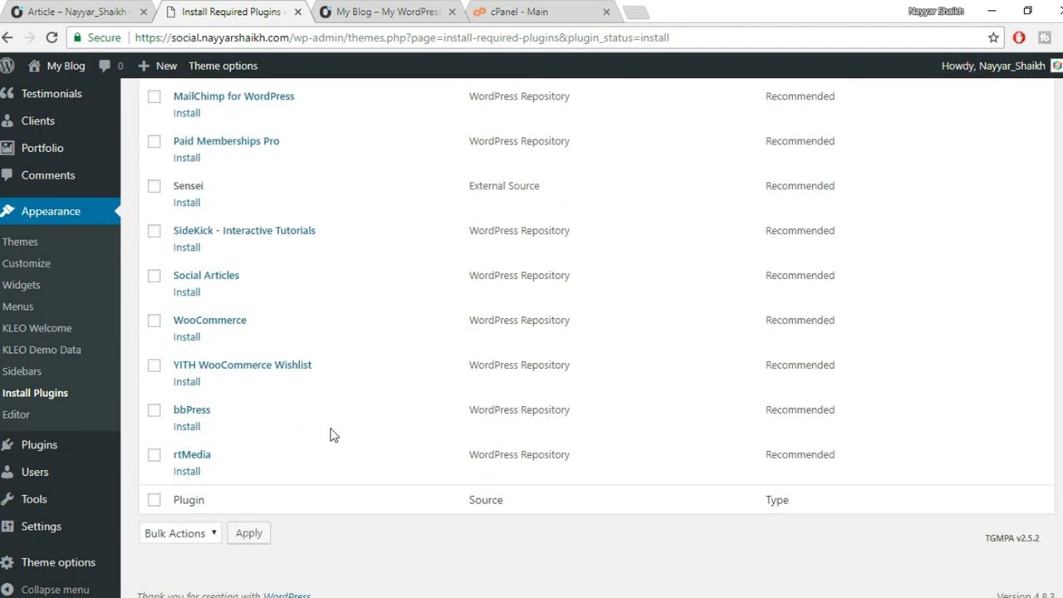
pyautogui.scroll(7, 332, 435)
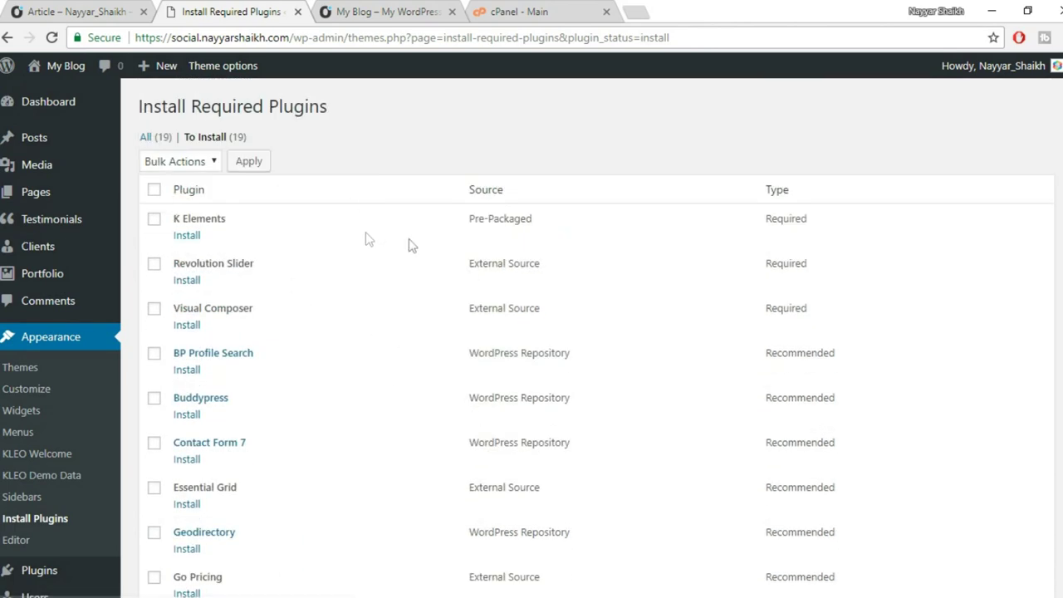
pyautogui.scroll(-1, 390, 266)
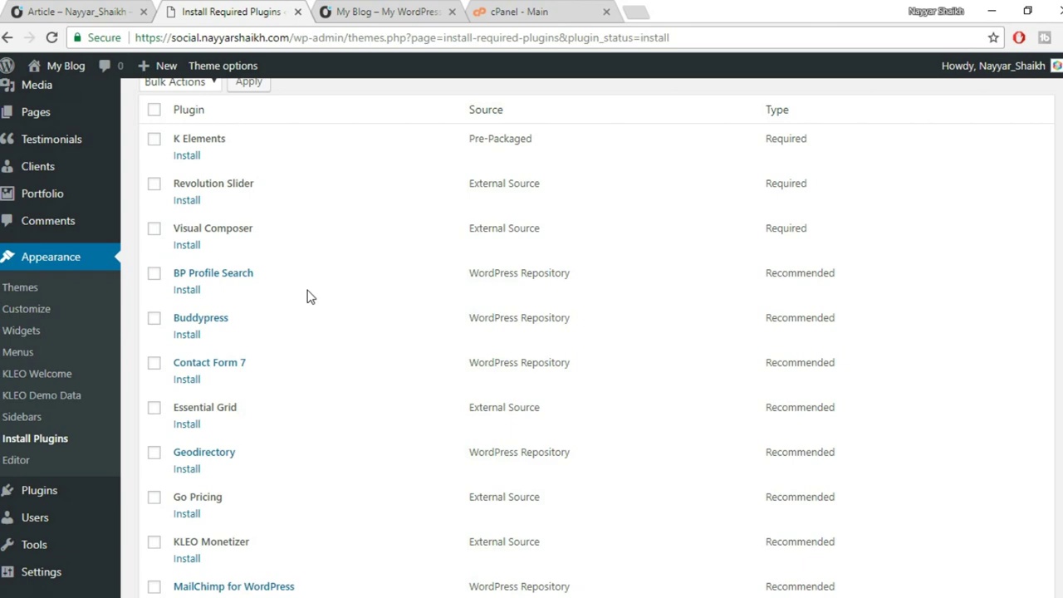
pyautogui.scroll(-3, 308, 297)
pyautogui.scroll(4, 352, 369)
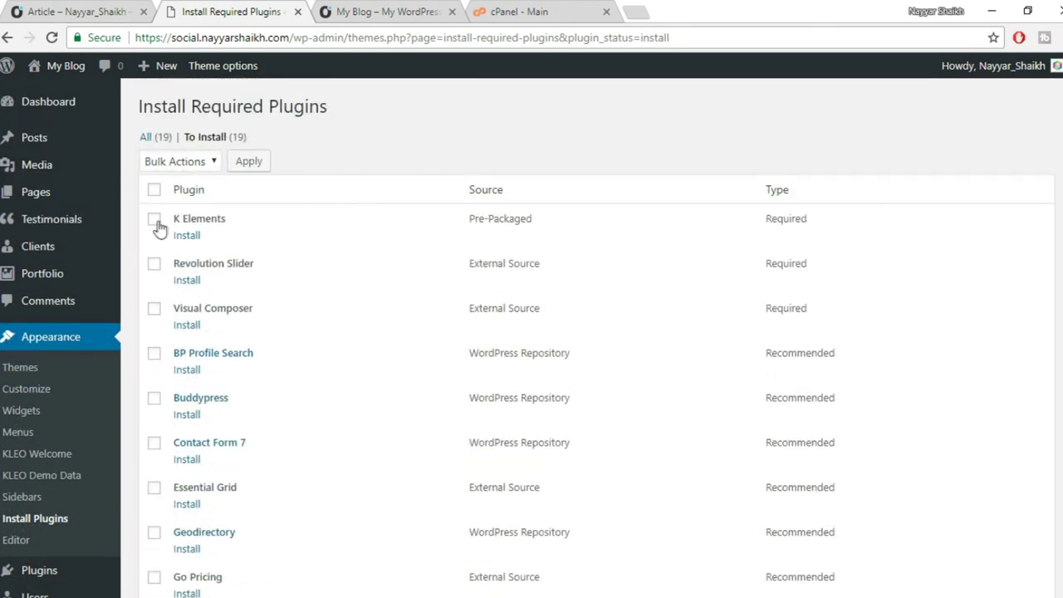
# Tick K Elements, BP Profile Search, Buddypress, Contact Form 7, Essential Grid, KLEO Monetizer, Social Articles, bbPress and rtMedia.
pyautogui.click(156, 222)
pyautogui.scroll(-2, 386, 301)
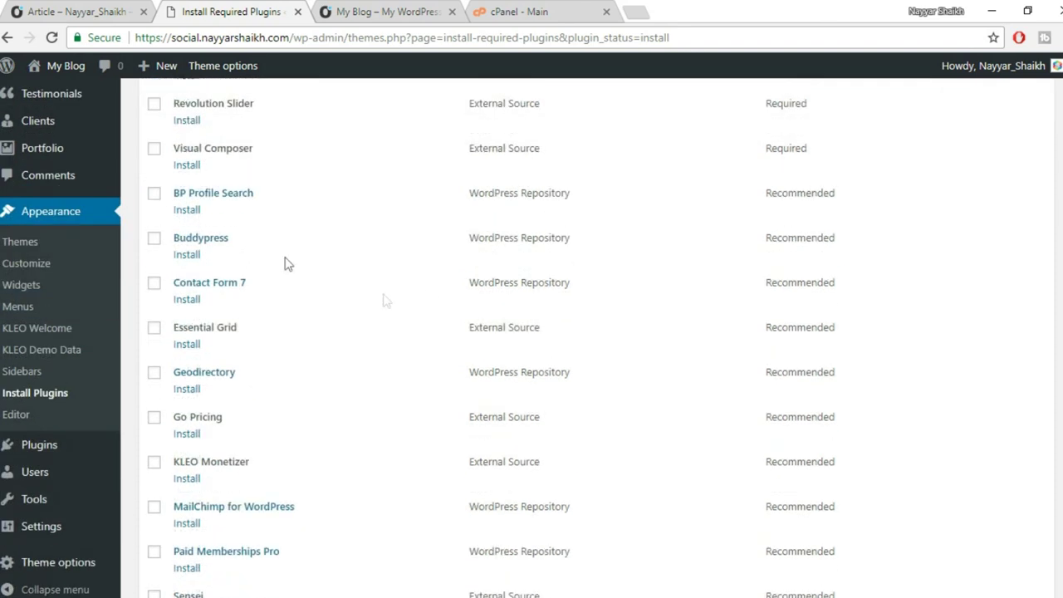
pyautogui.click(154, 196)
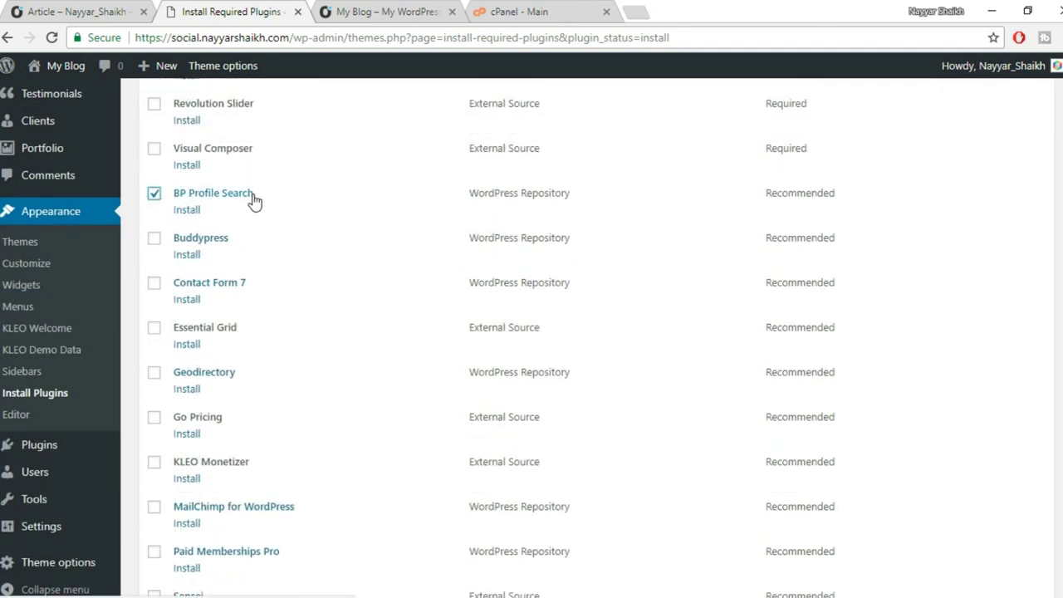
pyautogui.click(155, 239)
pyautogui.scroll(-1, 439, 257)
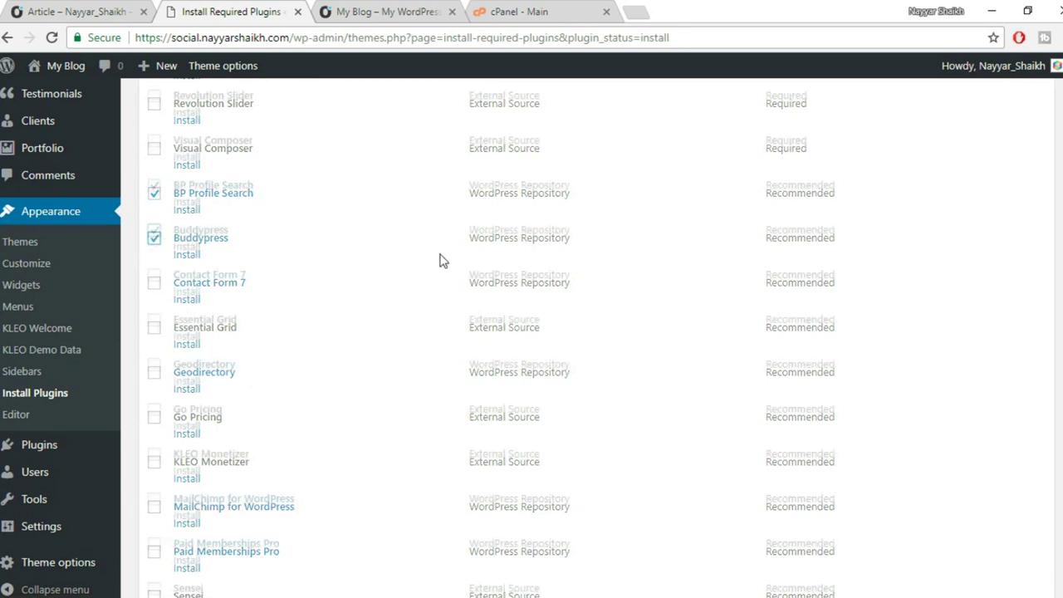
pyautogui.click(154, 208)
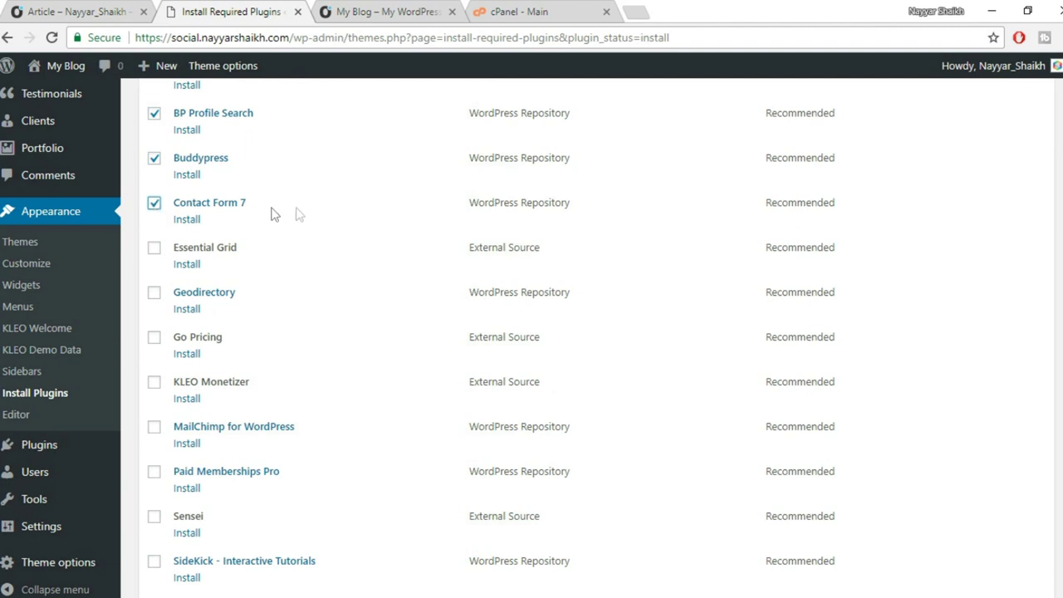
pyautogui.scroll(-2, 351, 239)
pyautogui.click(154, 88)
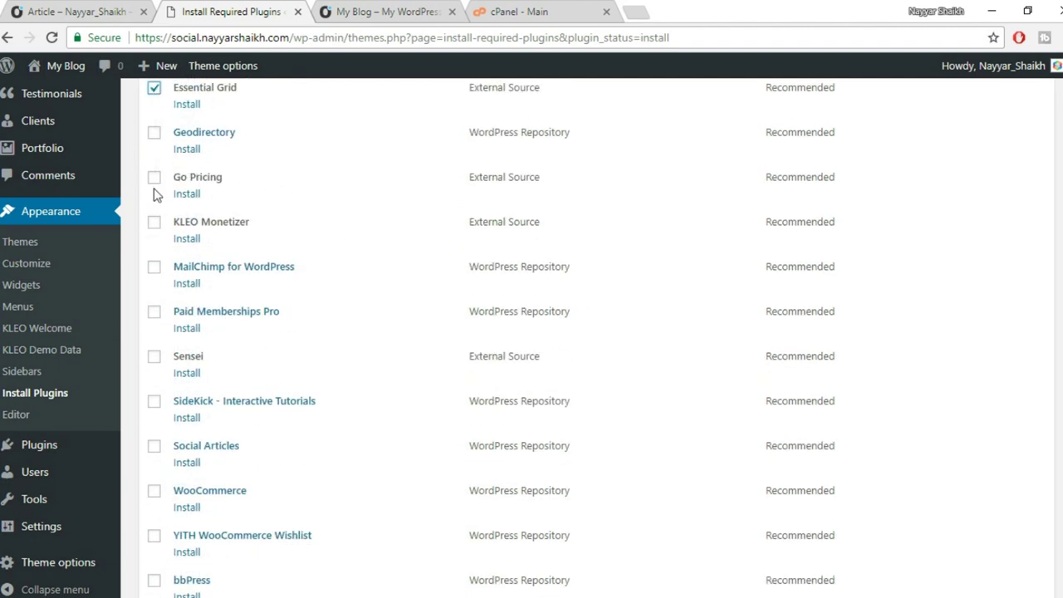
pyautogui.click(154, 222)
pyautogui.scroll(-1, 385, 245)
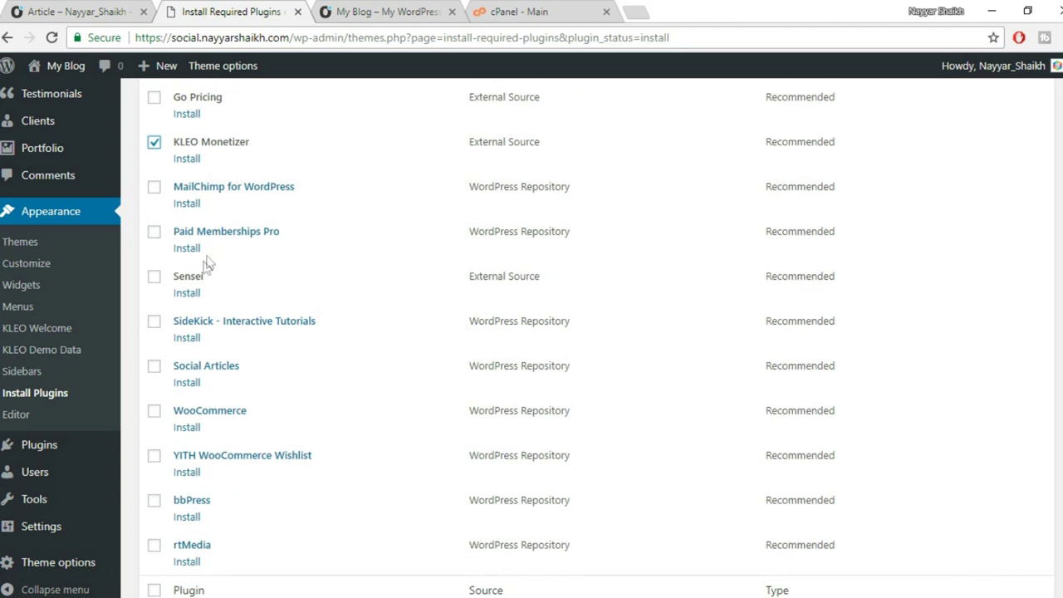
pyautogui.scroll(-1, 356, 282)
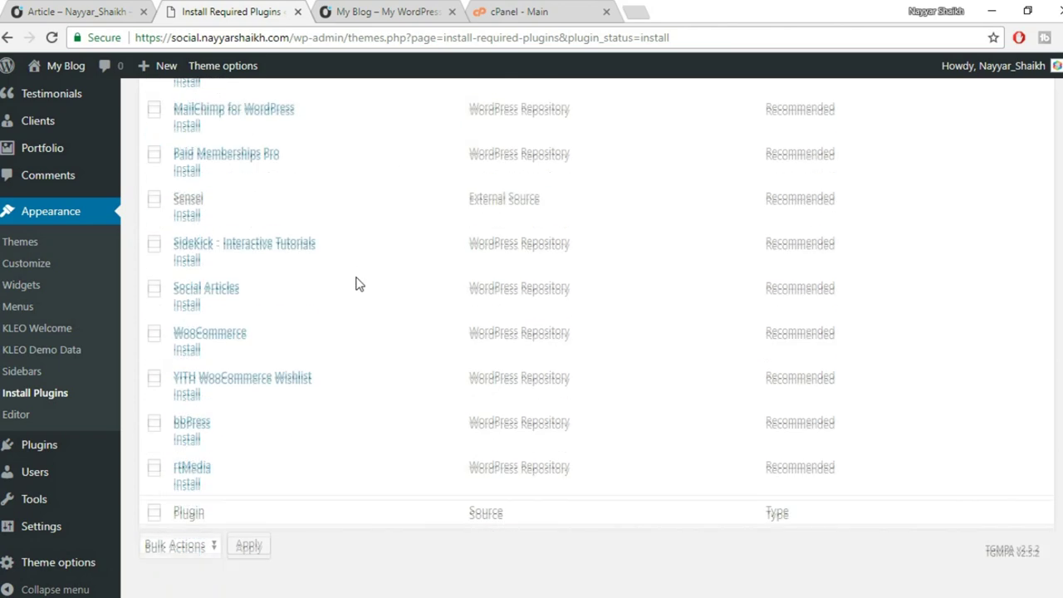
pyautogui.click(154, 286)
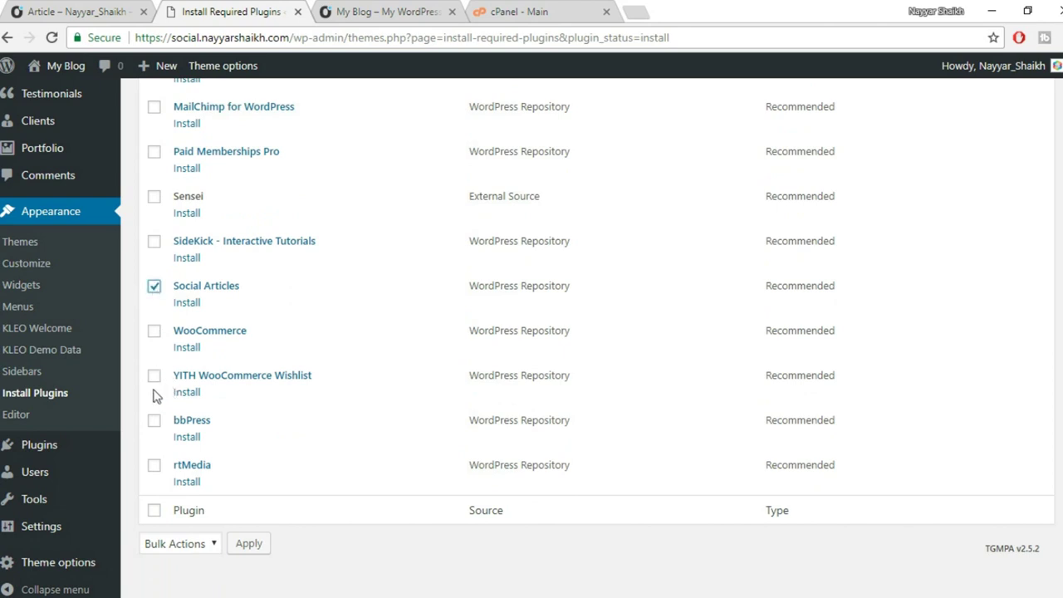
pyautogui.click(154, 422)
pyautogui.click(153, 466)
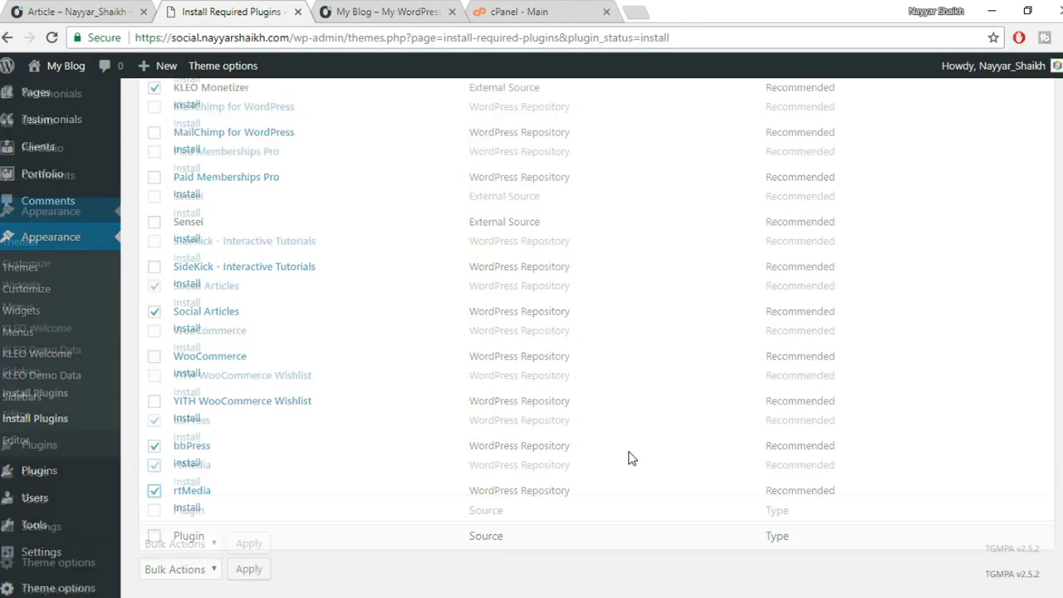
pyautogui.scroll(2, 628, 457)
pyautogui.scroll(3, 590, 418)
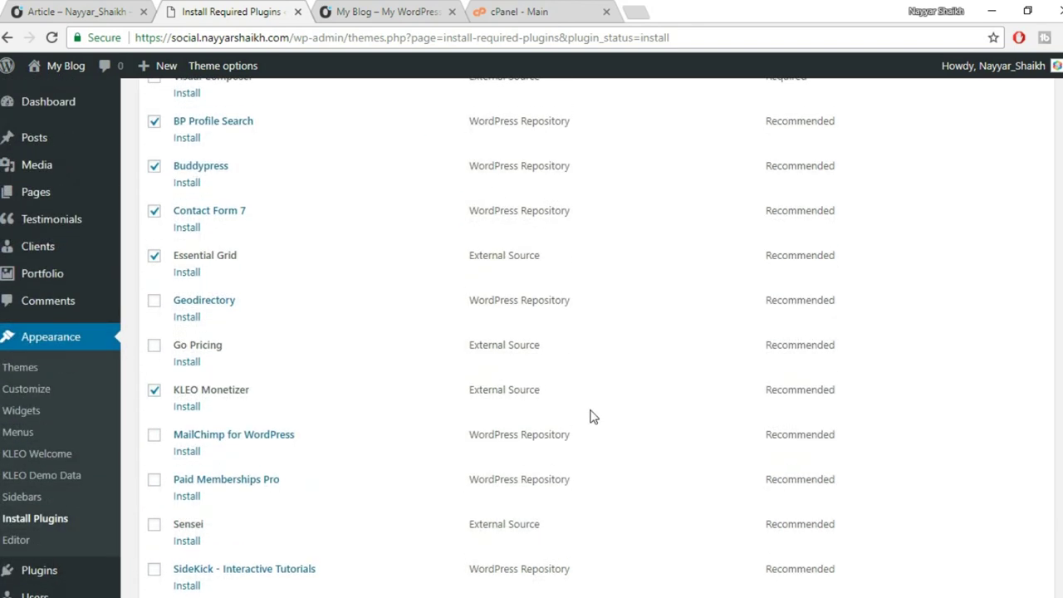
pyautogui.scroll(2, 405, 374)
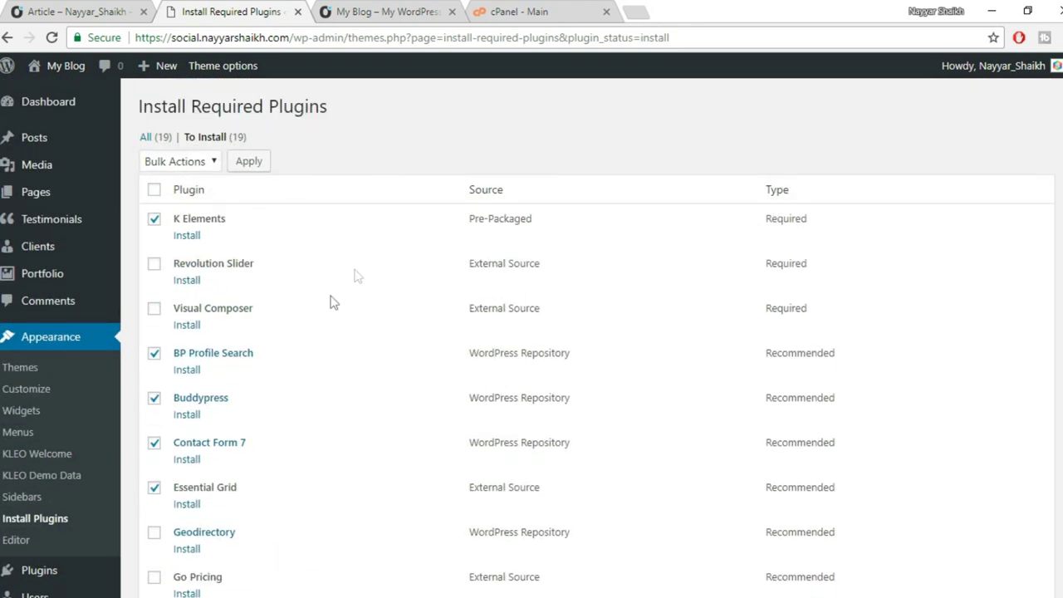
# Apply the Install bulk action to the nine ticked plugins.
pyautogui.click(180, 163)
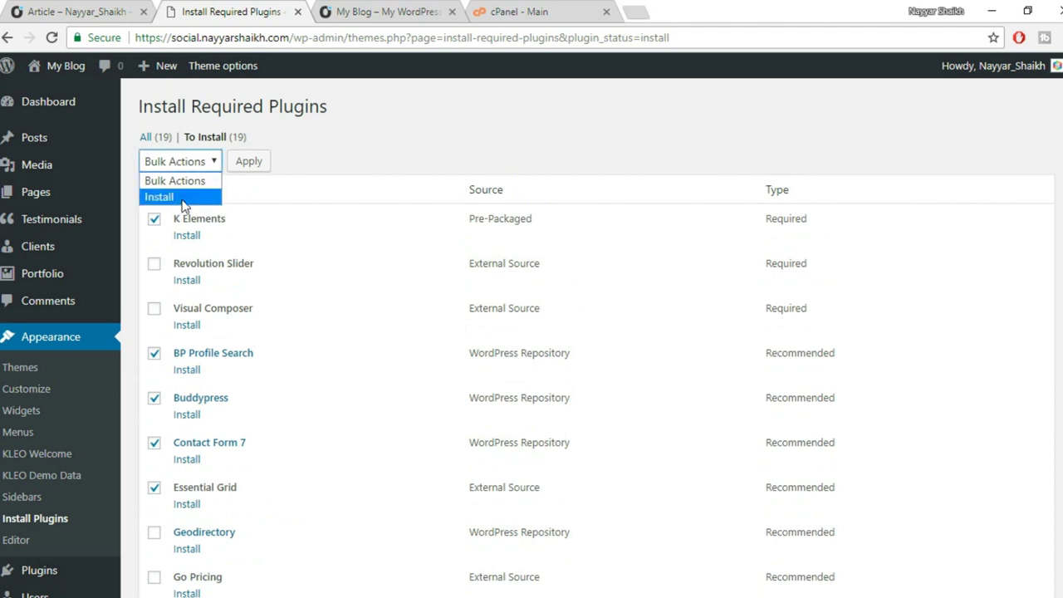
pyautogui.click(182, 199)
pyautogui.click(251, 163)
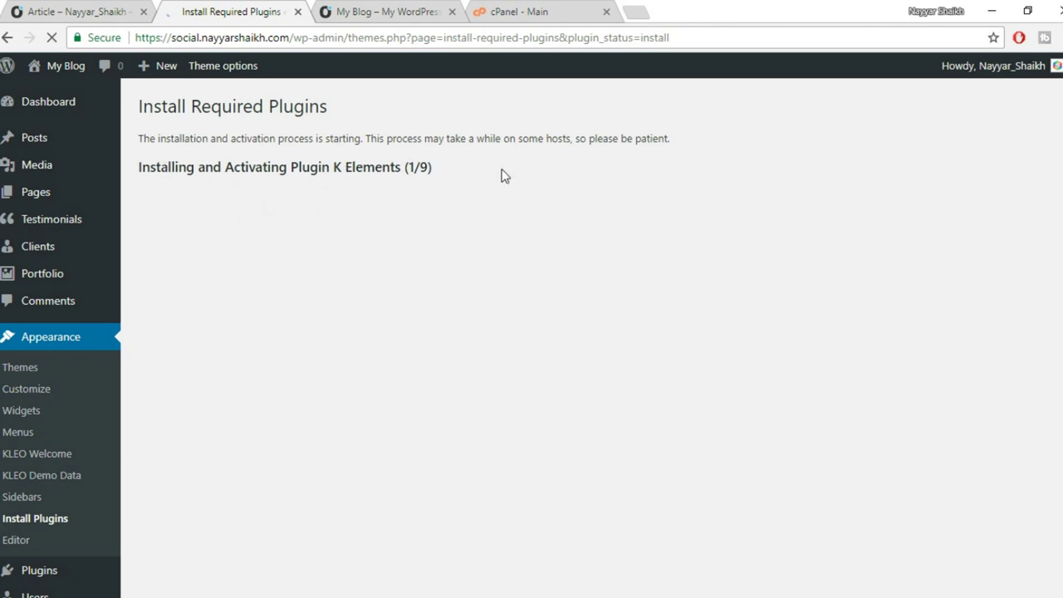
# Follow the bulk install of all nine plugins, then return to the BuddyPress 2.9.2 welcome page.
pyautogui.scroll(-3, 592, 287)
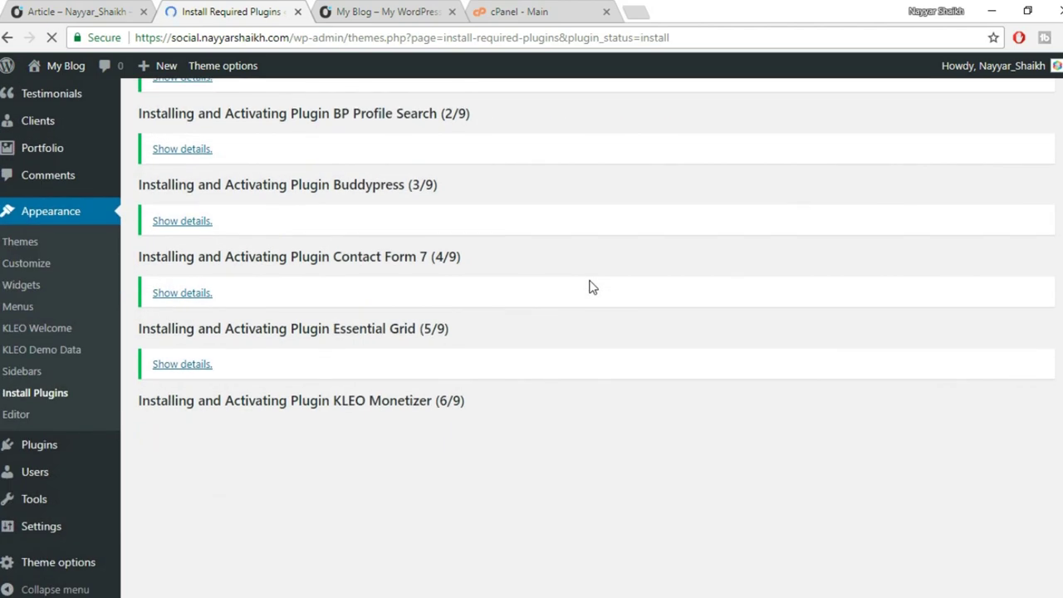
pyautogui.scroll(3, 592, 286)
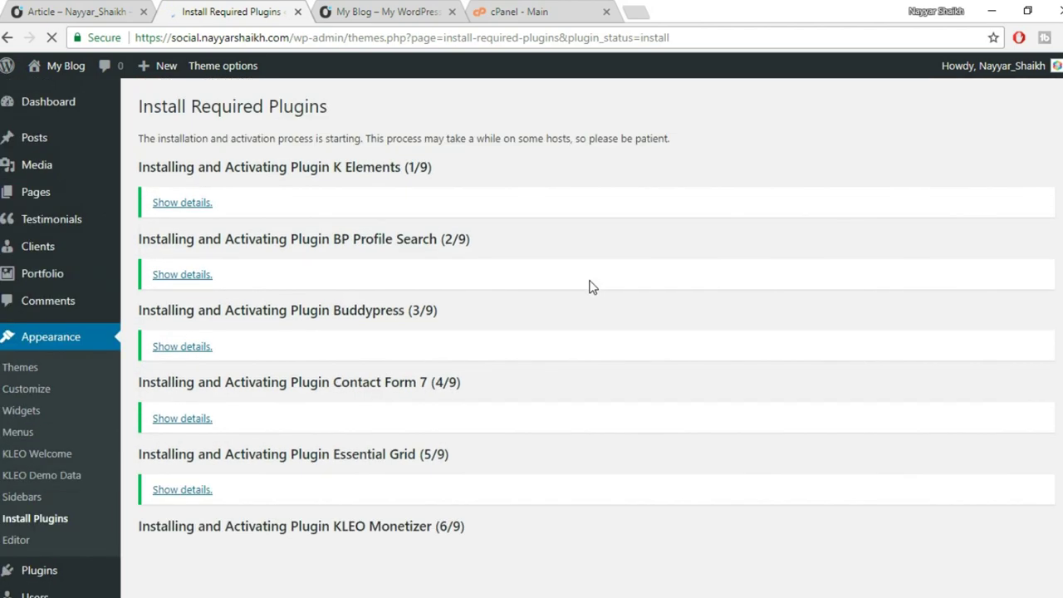
pyautogui.scroll(-3, 592, 287)
pyautogui.scroll(3, 589, 291)
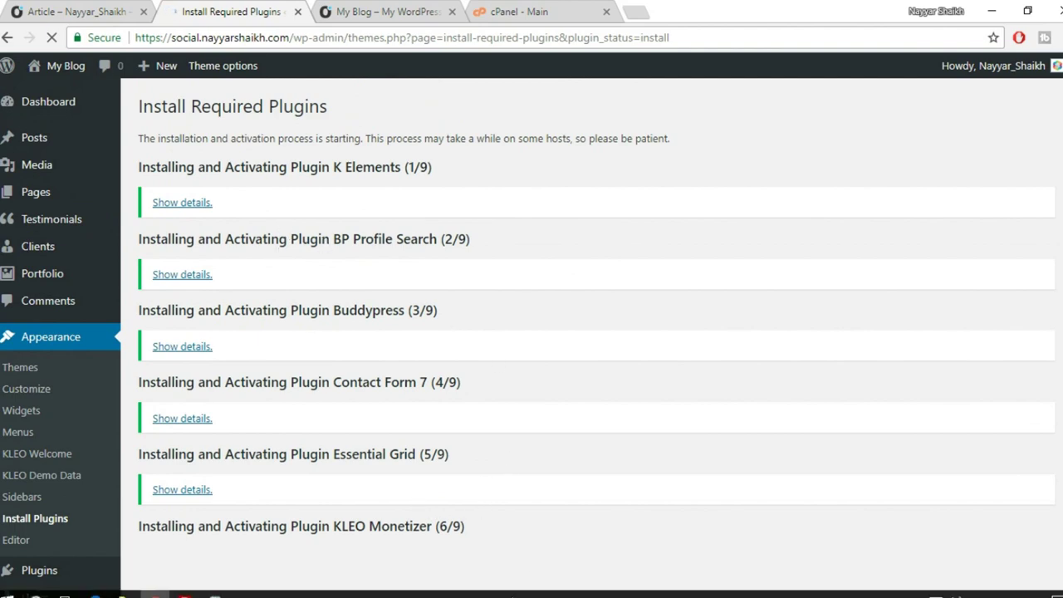
pyautogui.scroll(-2, 487, 409)
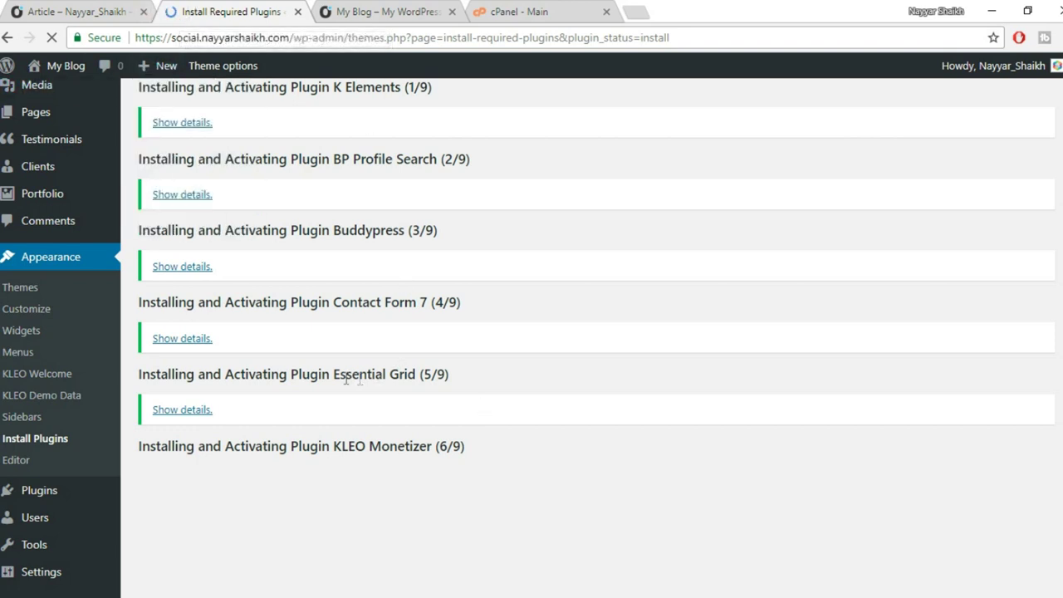
pyautogui.scroll(-1, 531, 422)
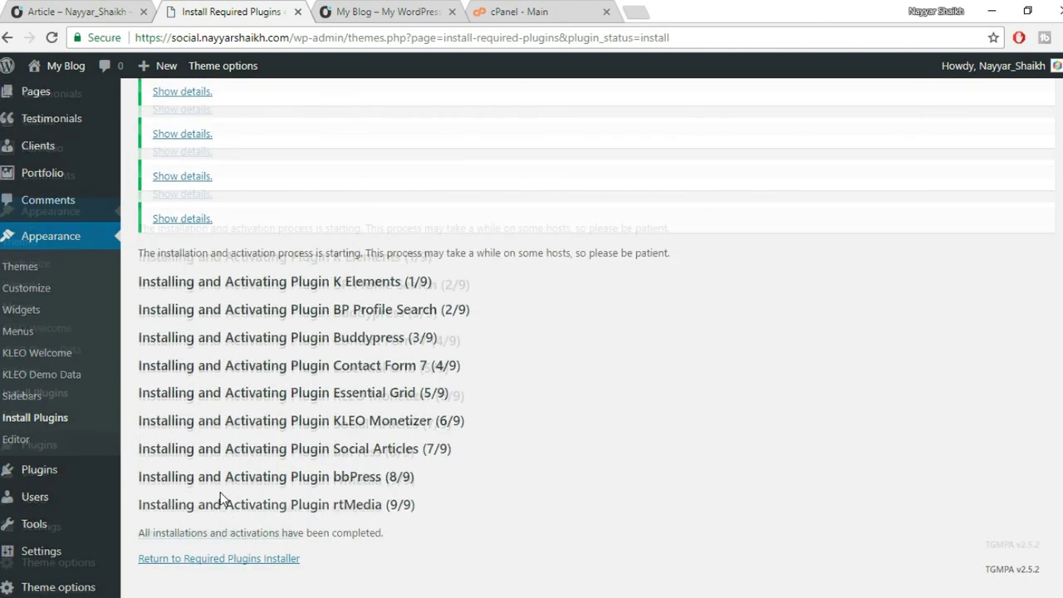
pyautogui.scroll(4, 220, 491)
pyautogui.click(48, 111)
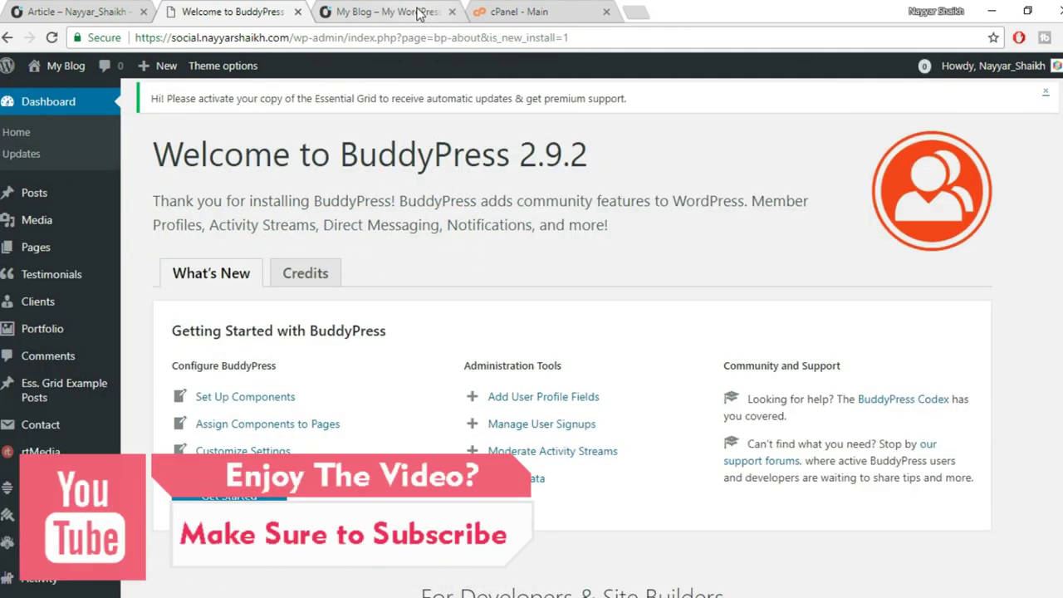
pyautogui.click(423, 11)
pyautogui.click(51, 38)
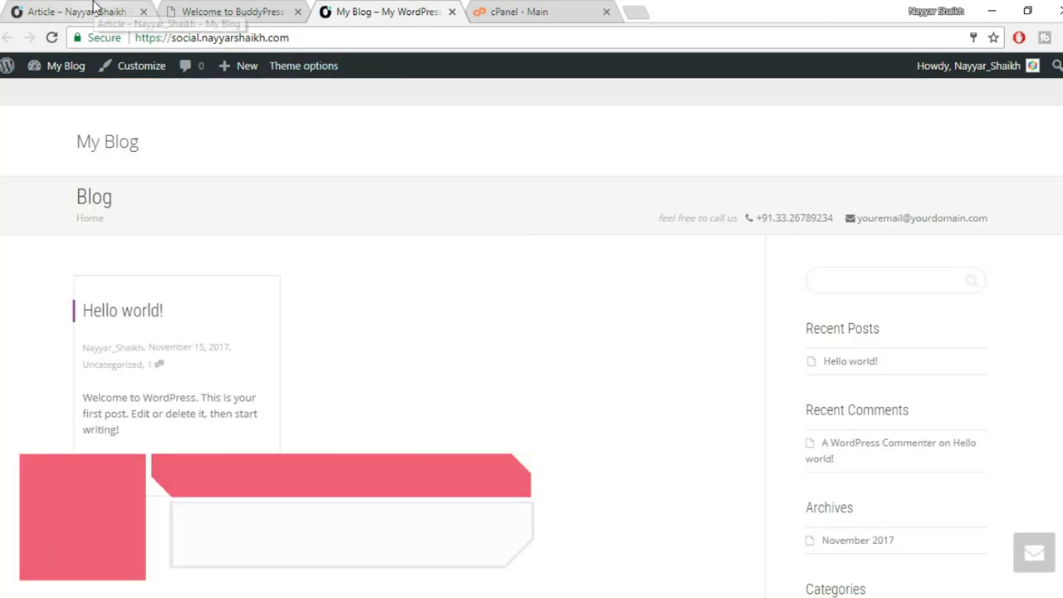
pyautogui.click(76, 12)
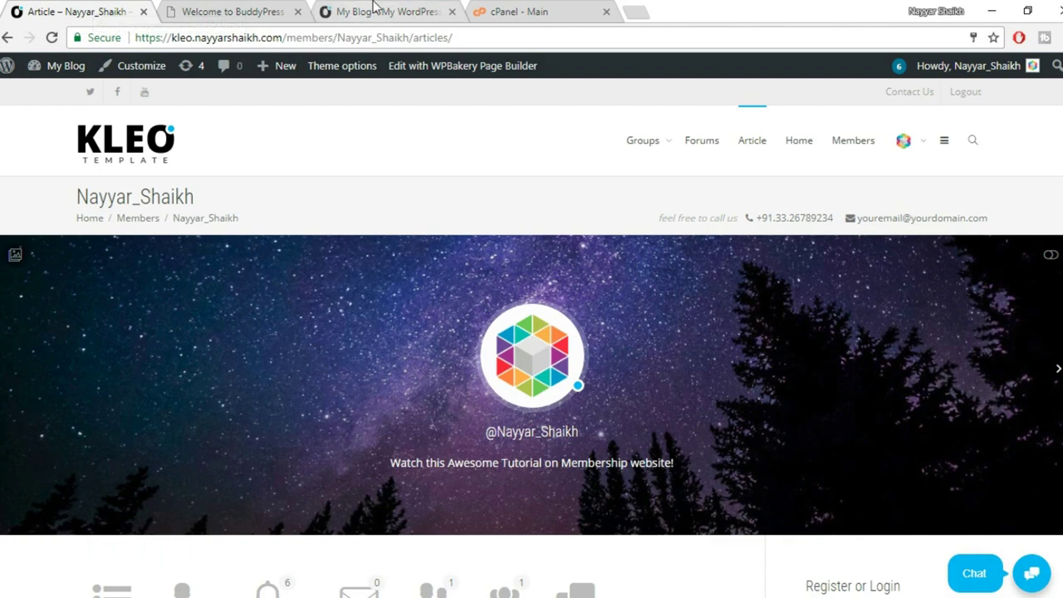
pyautogui.click(328, 11)
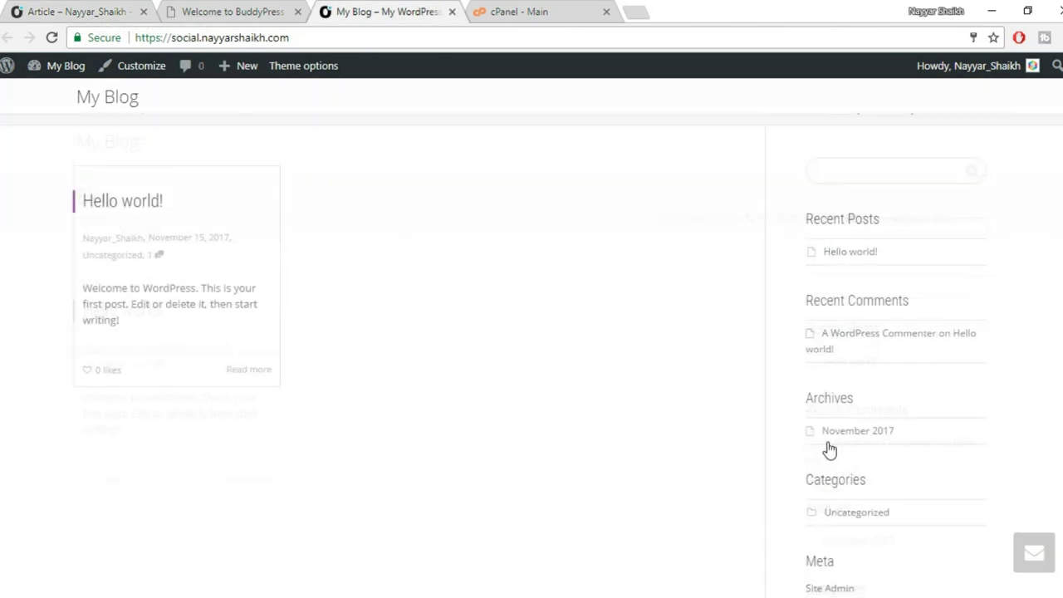
pyautogui.click(229, 11)
pyautogui.click(359, 10)
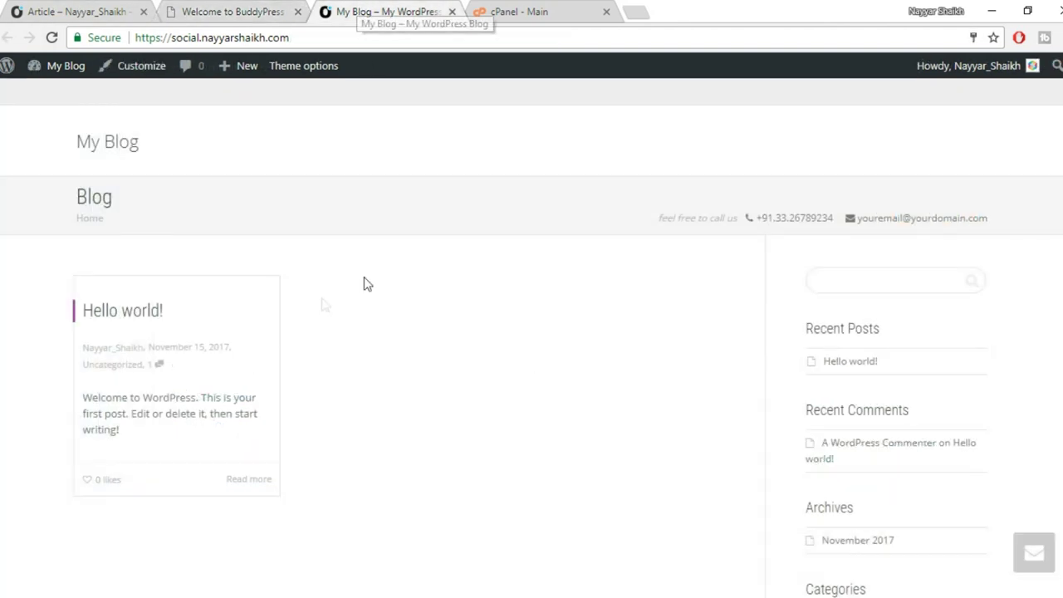
pyautogui.click(234, 8)
pyautogui.moveTo(66, 244)
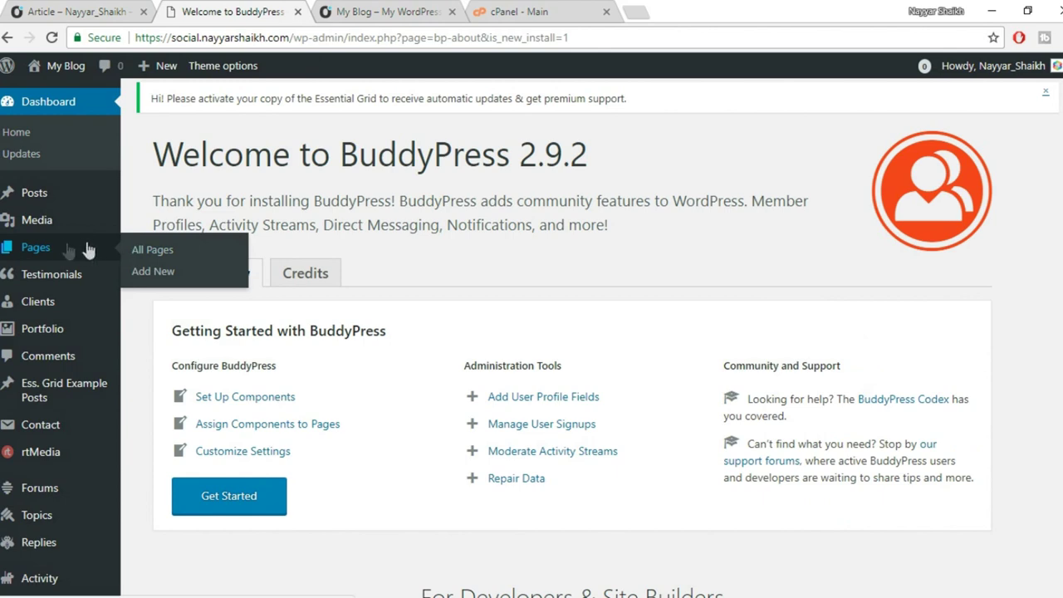
# In the Pages list, dismiss the theme's required-plugins notice.
pyautogui.click(36, 249)
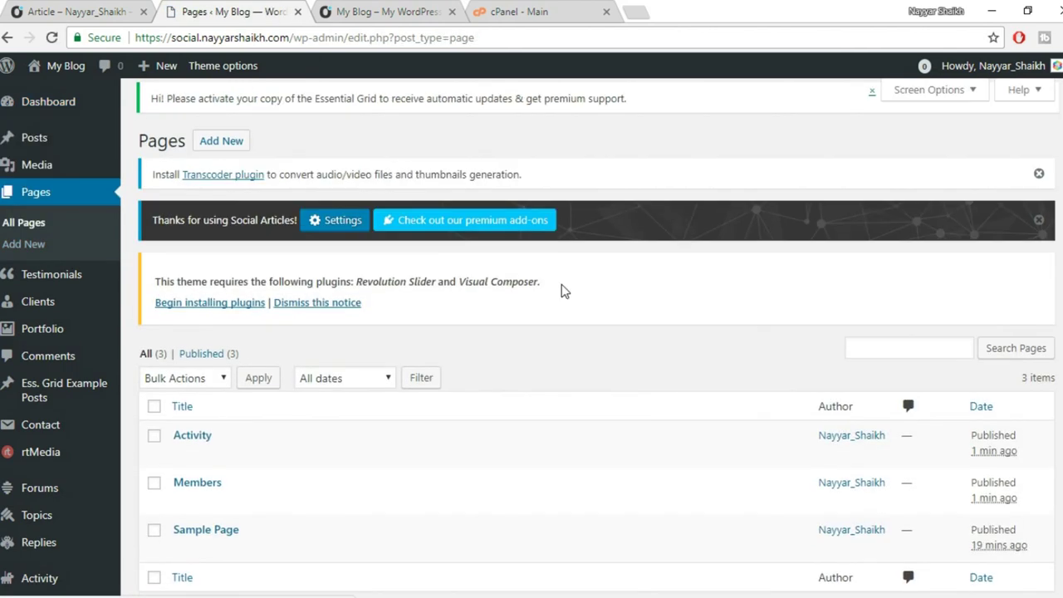
pyautogui.scroll(-2, 562, 290)
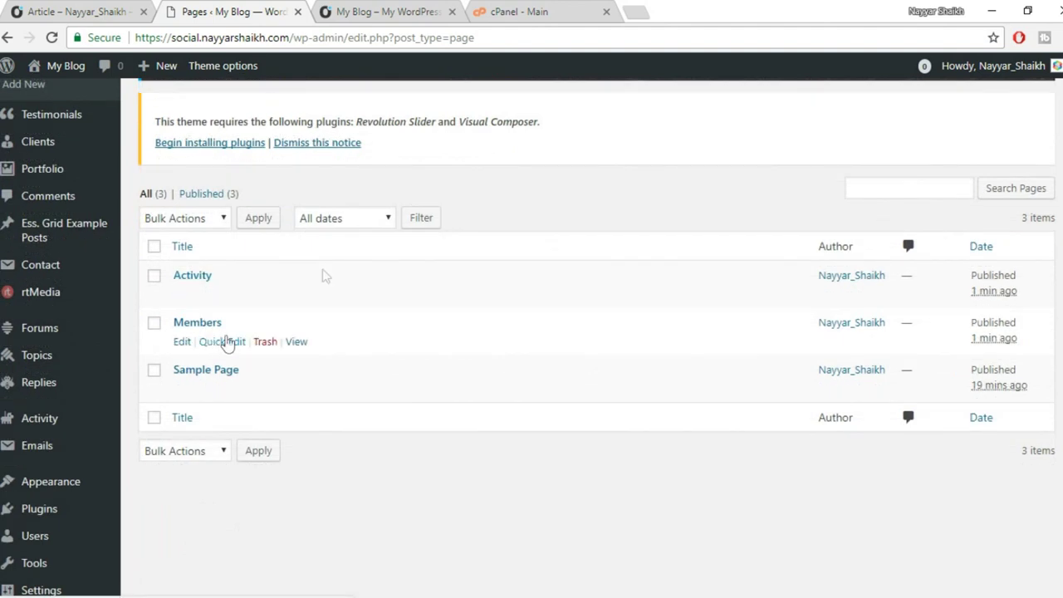
pyautogui.click(345, 144)
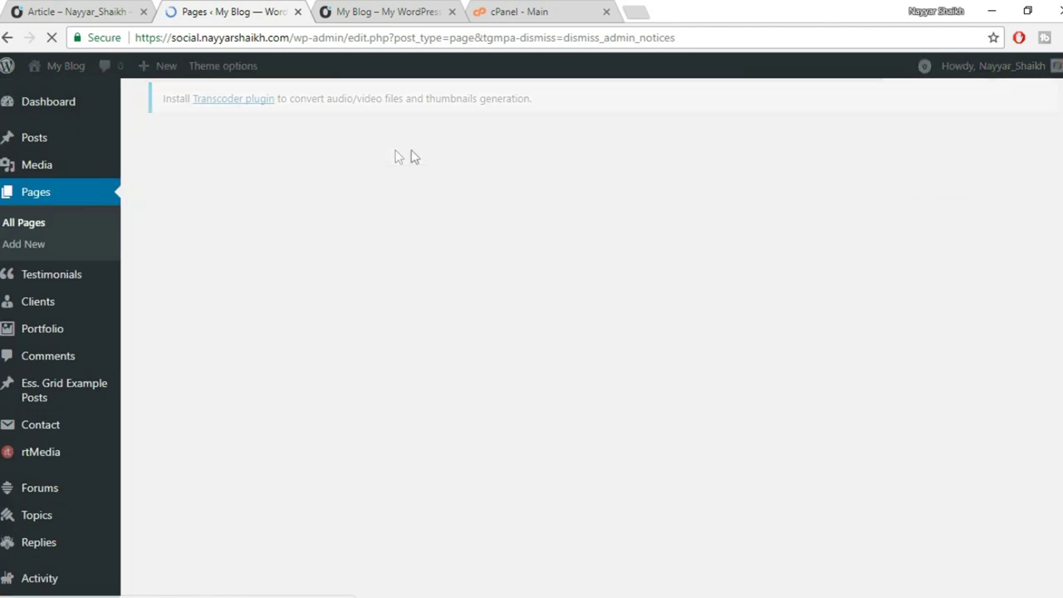
# Move Sample Page to the Trash, leaving only the Activity and Members pages.
pyautogui.scroll(-1, 398, 274)
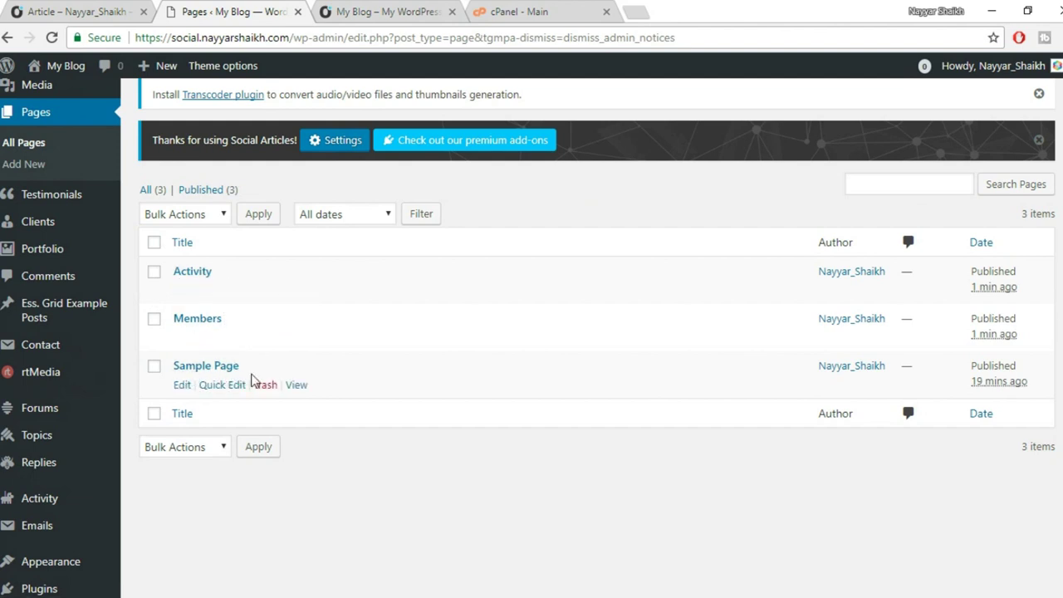
pyautogui.click(266, 386)
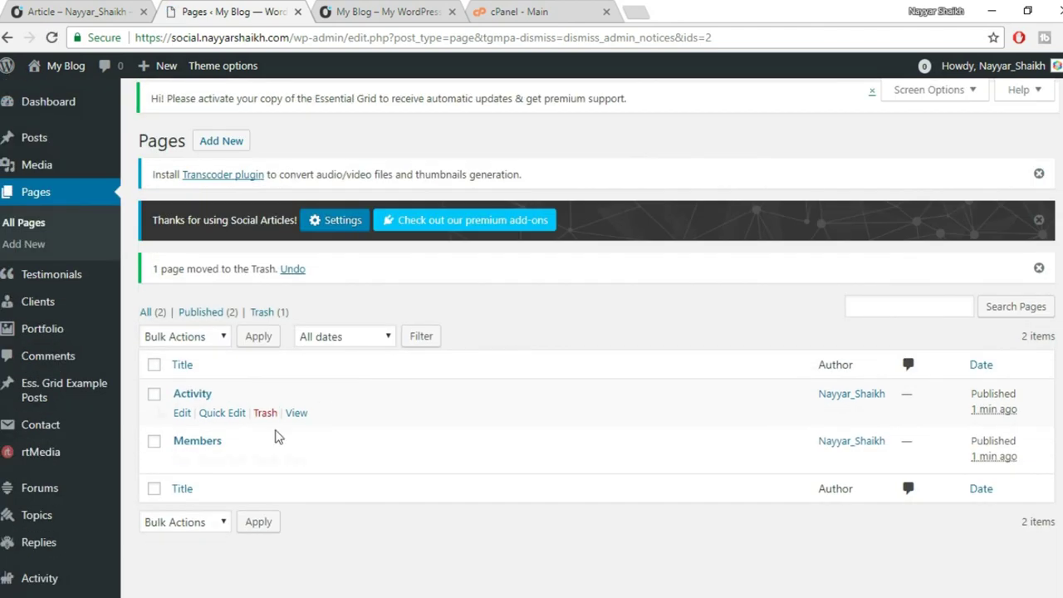
pyautogui.scroll(-1, 332, 394)
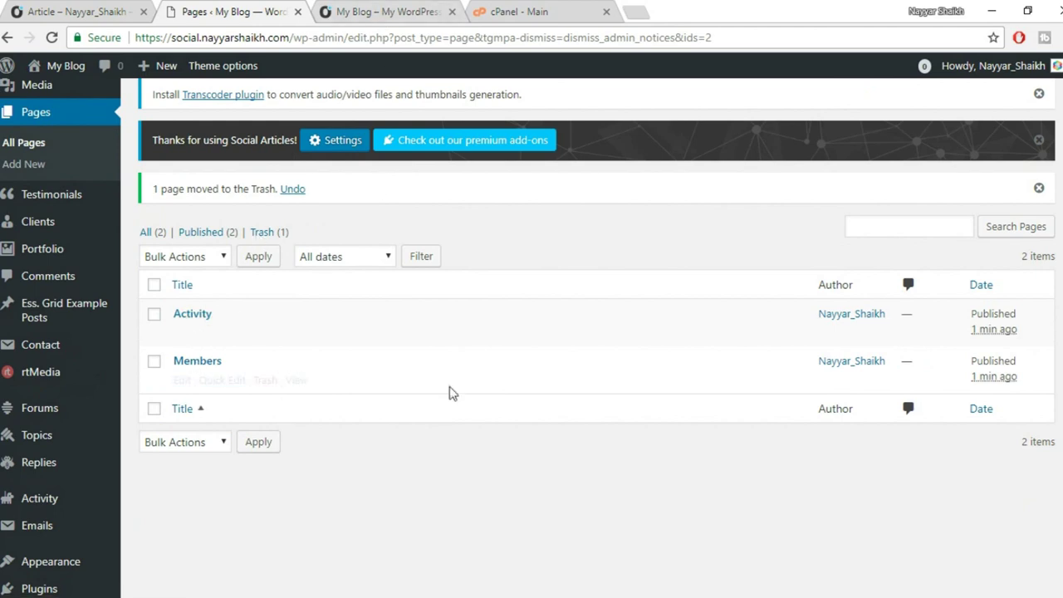
pyautogui.scroll(-2, 422, 374)
pyautogui.scroll(3, 422, 375)
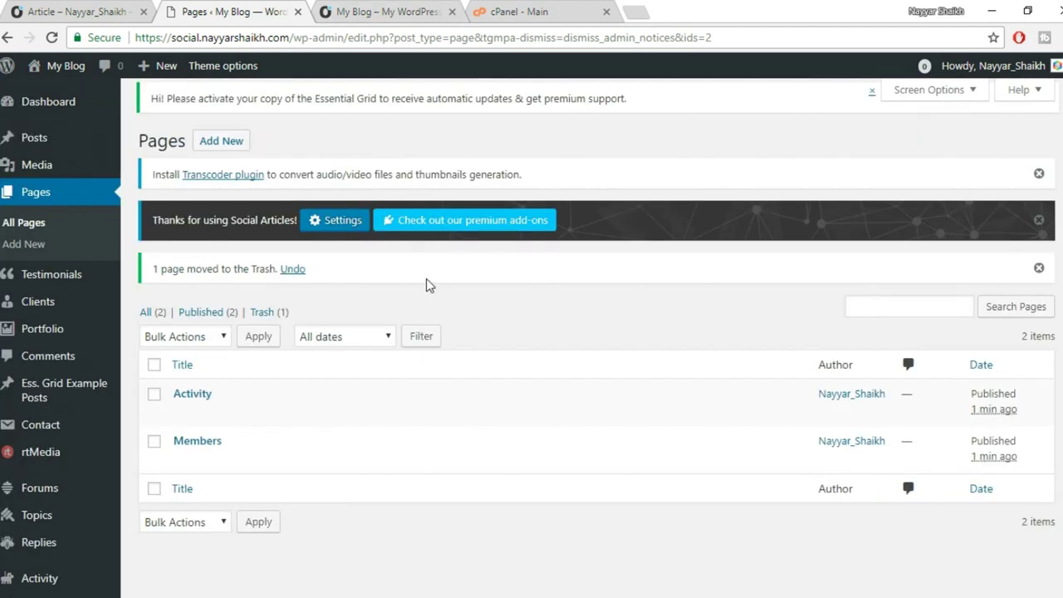
pyautogui.scroll(-3, 441, 351)
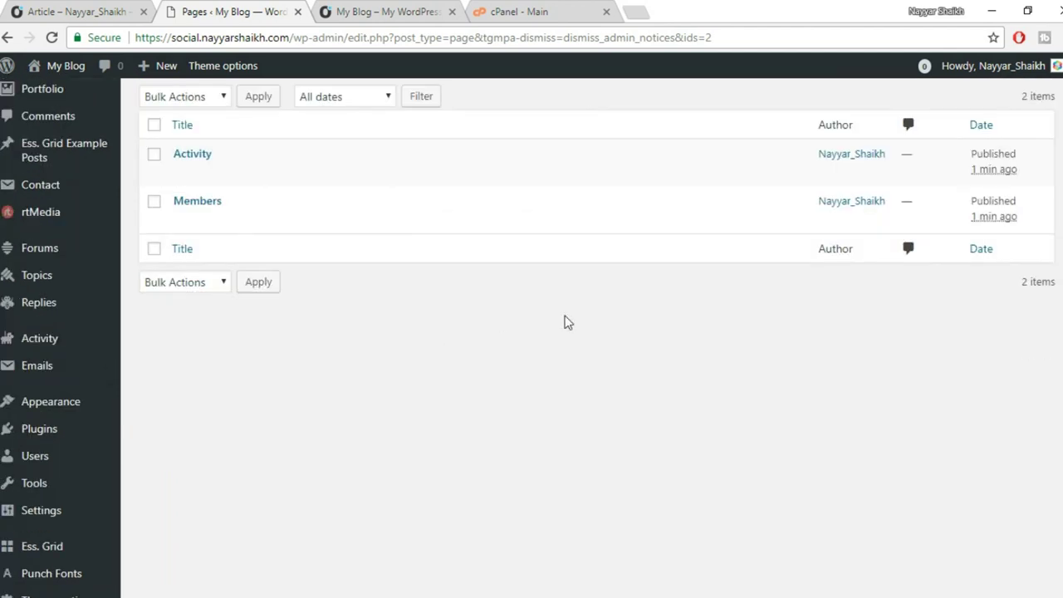
pyautogui.scroll(-1, 523, 335)
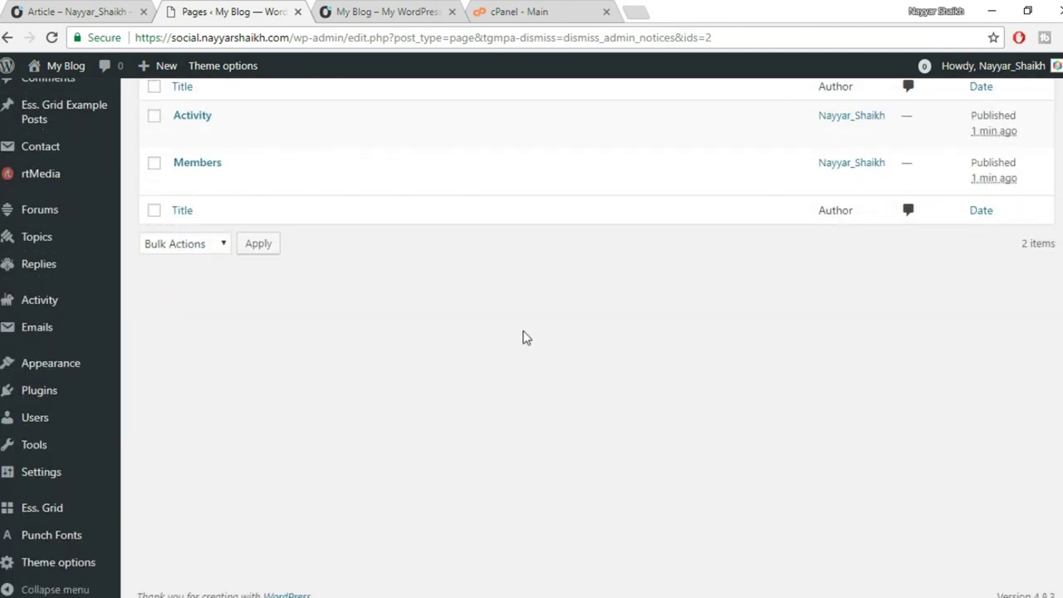
# Verify in General Settings that the WordPress Address and Site Address both use https.
pyautogui.click(54, 479)
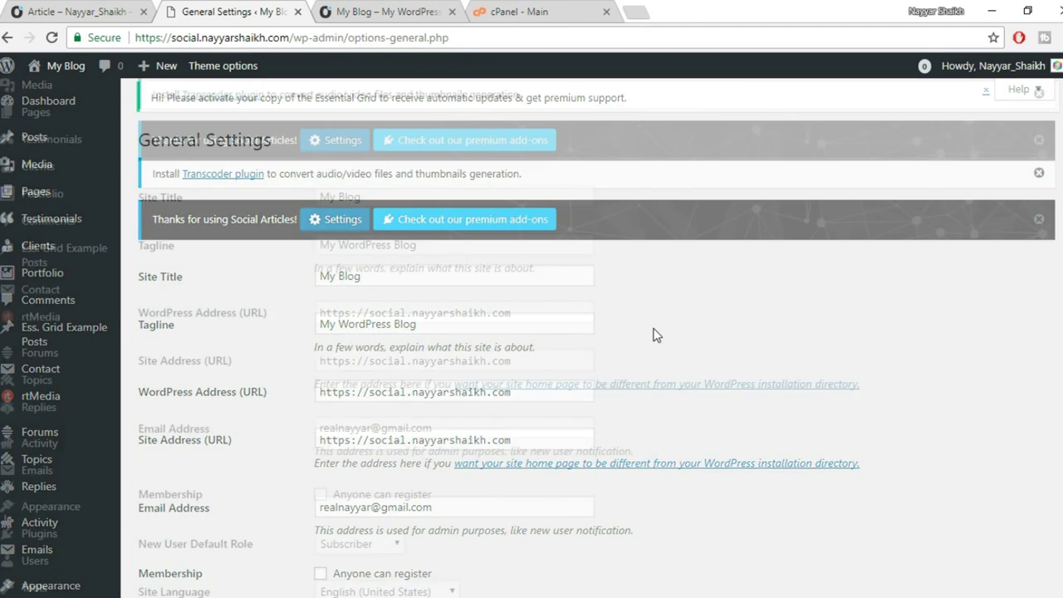
pyautogui.scroll(-3, 654, 336)
pyautogui.scroll(1, 655, 334)
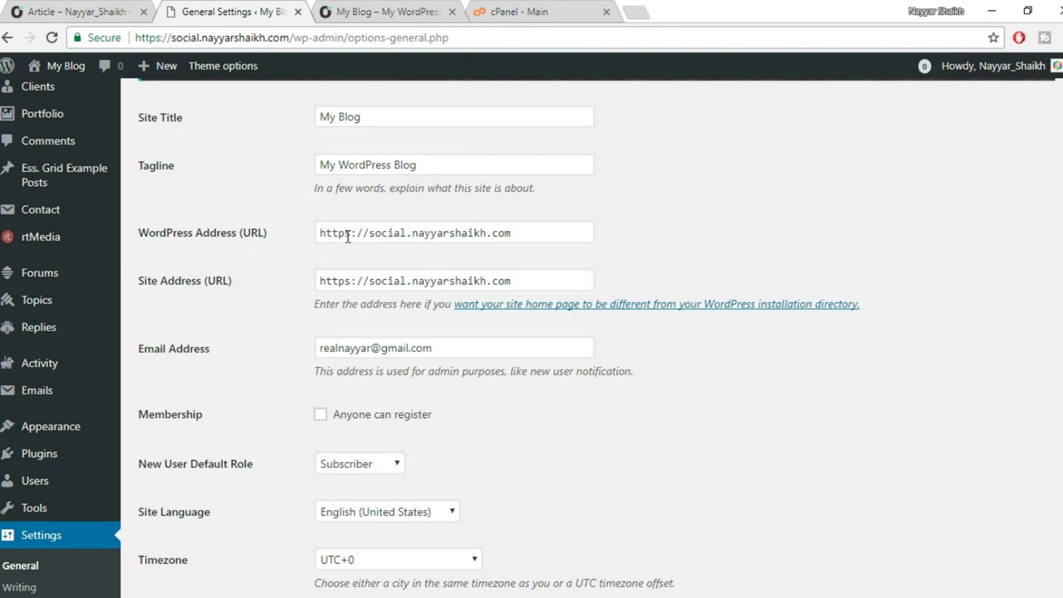
pyautogui.moveTo(344, 234); pyautogui.dragTo(350, 234)
pyautogui.moveTo(344, 282); pyautogui.dragTo(350, 281)
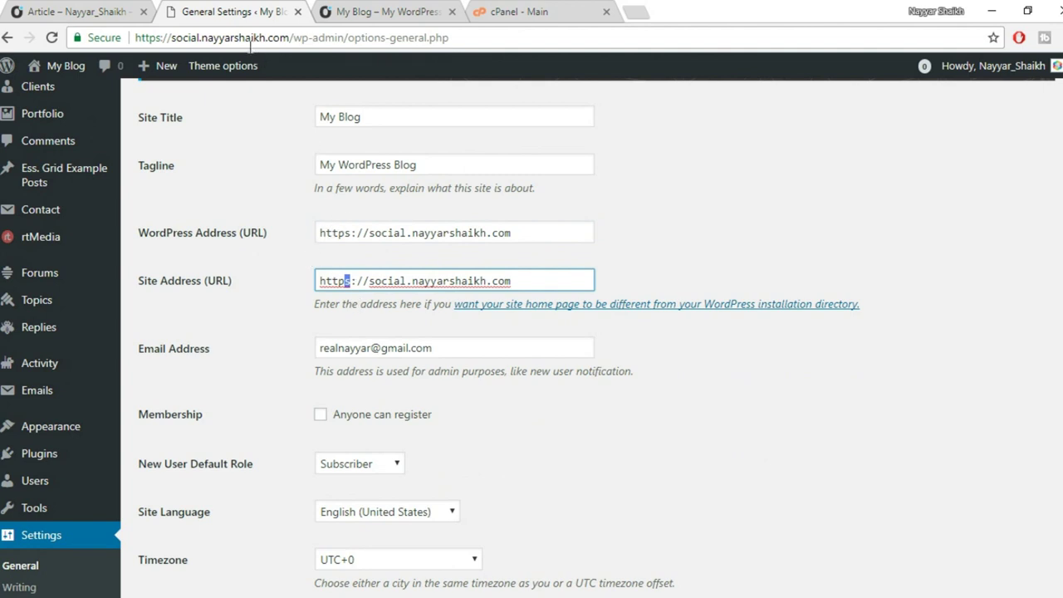
pyautogui.click(96, 39)
pyautogui.click(359, 227)
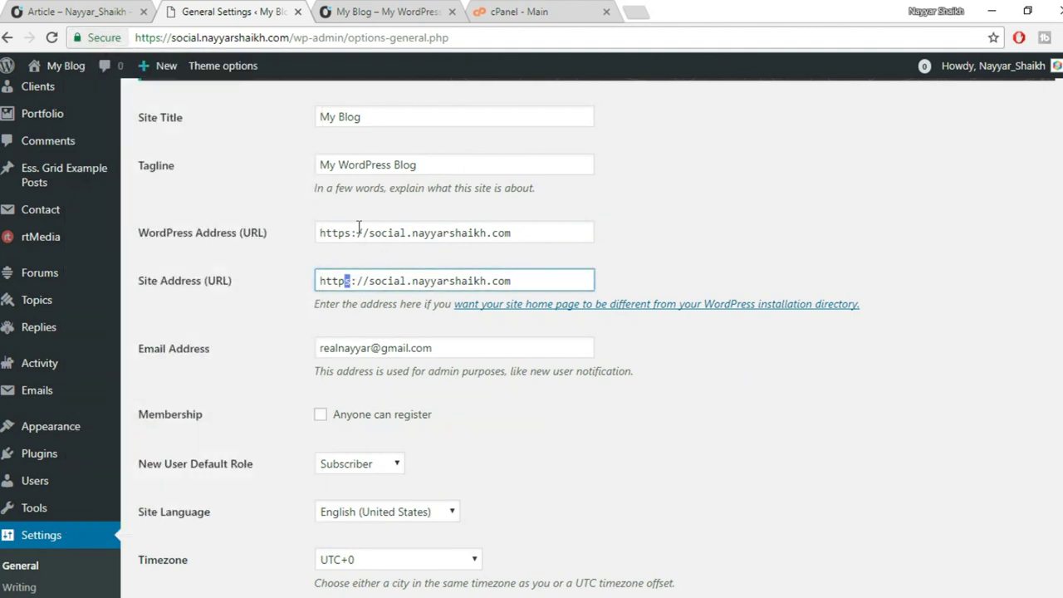
pyautogui.click(358, 239)
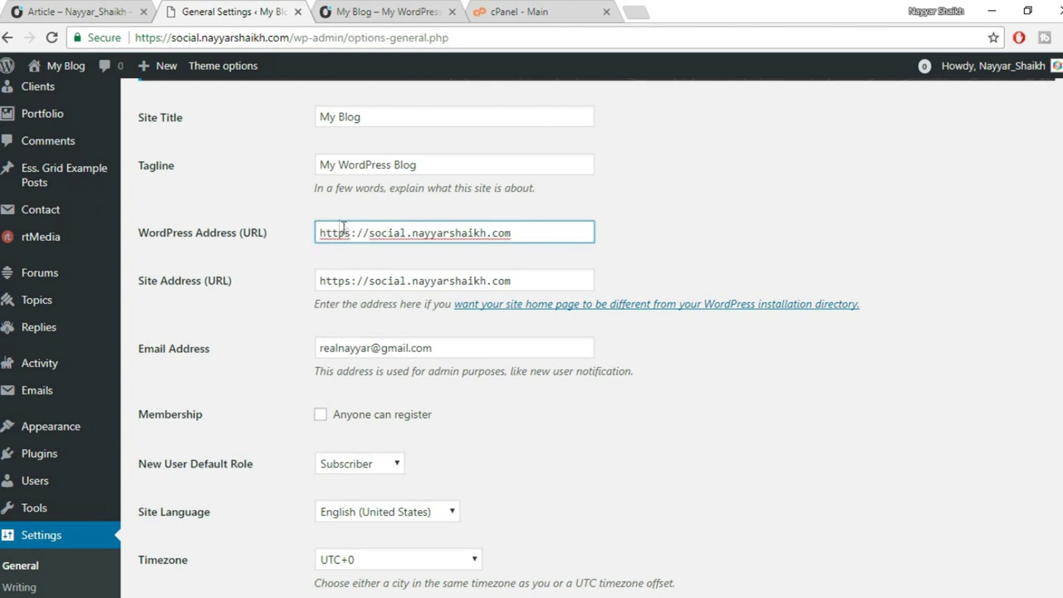
pyautogui.click(348, 233)
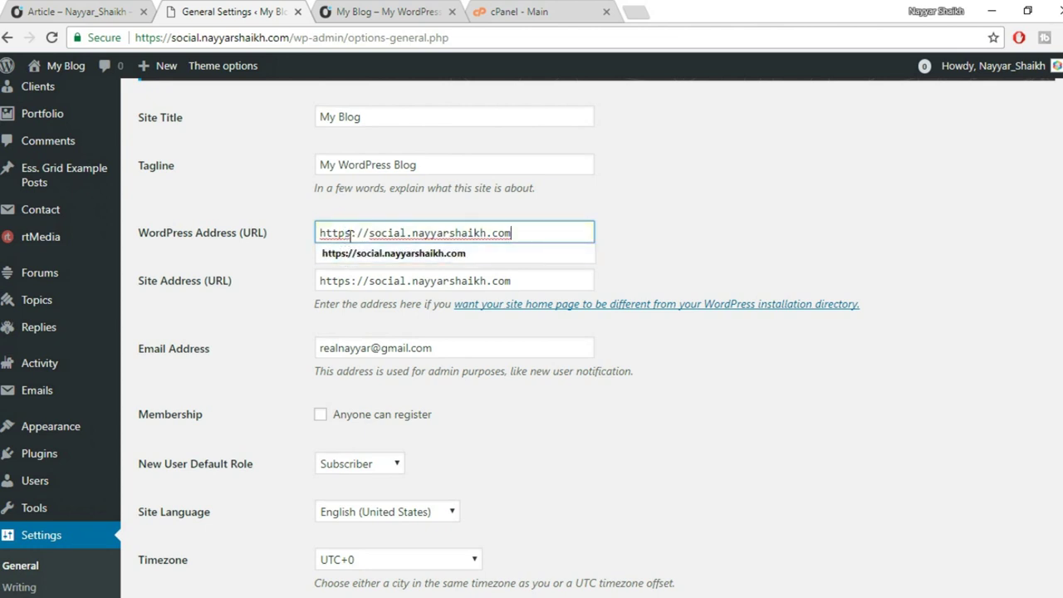
pyautogui.click(669, 236)
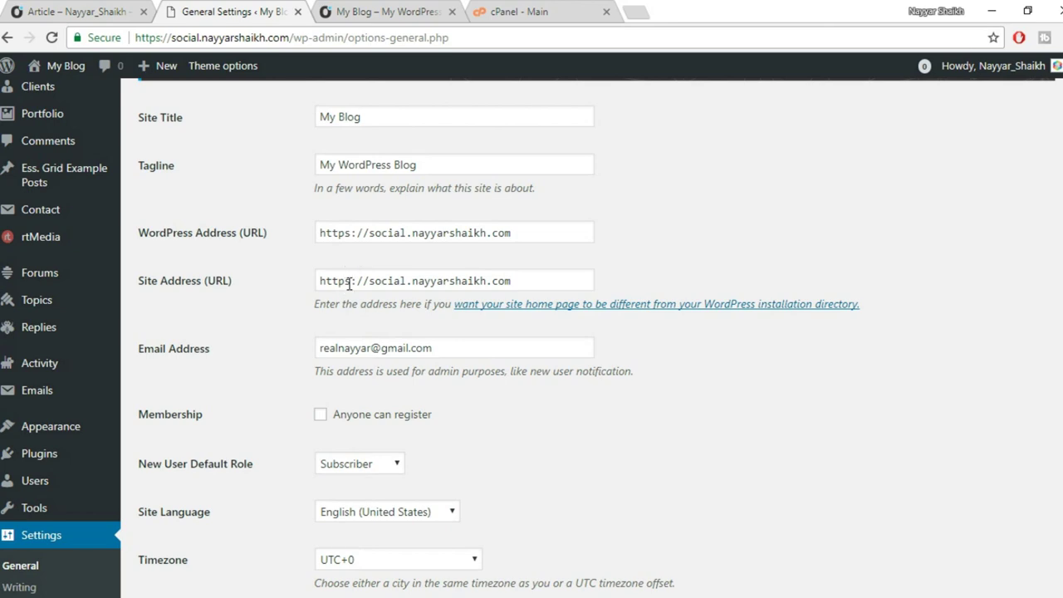
pyautogui.scroll(-2, 667, 268)
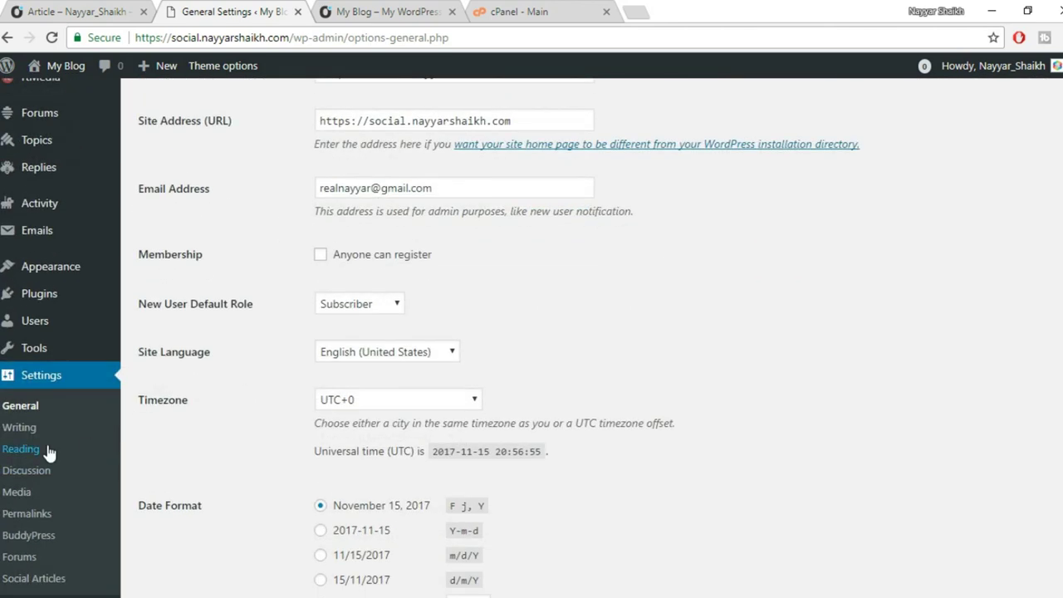
pyautogui.scroll(-2, 46, 448)
# In Reading settings, make the static Activity page the front page and save.
pyautogui.click(8, 344)
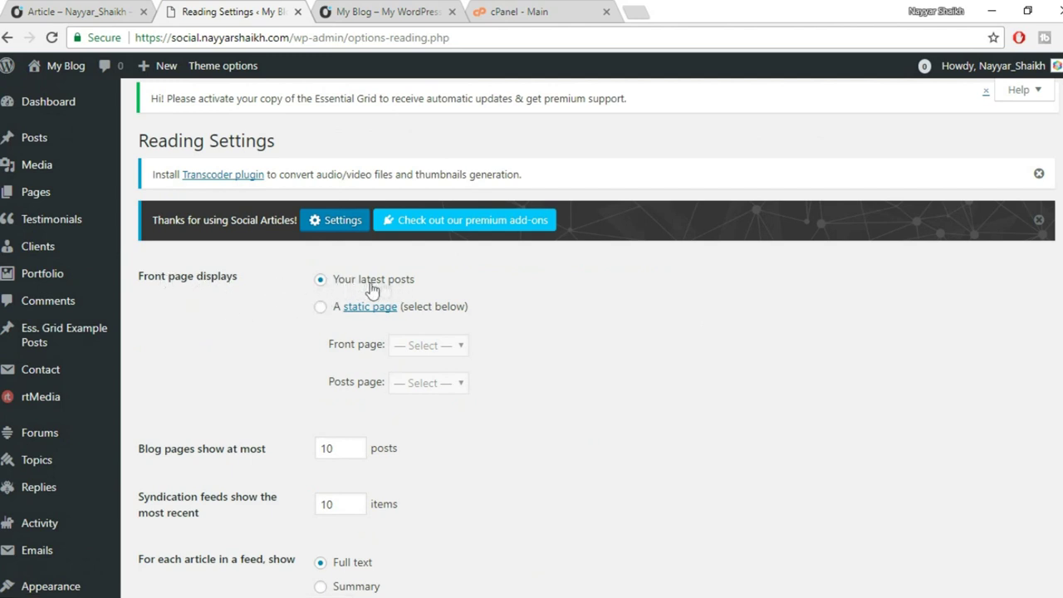
pyautogui.click(321, 309)
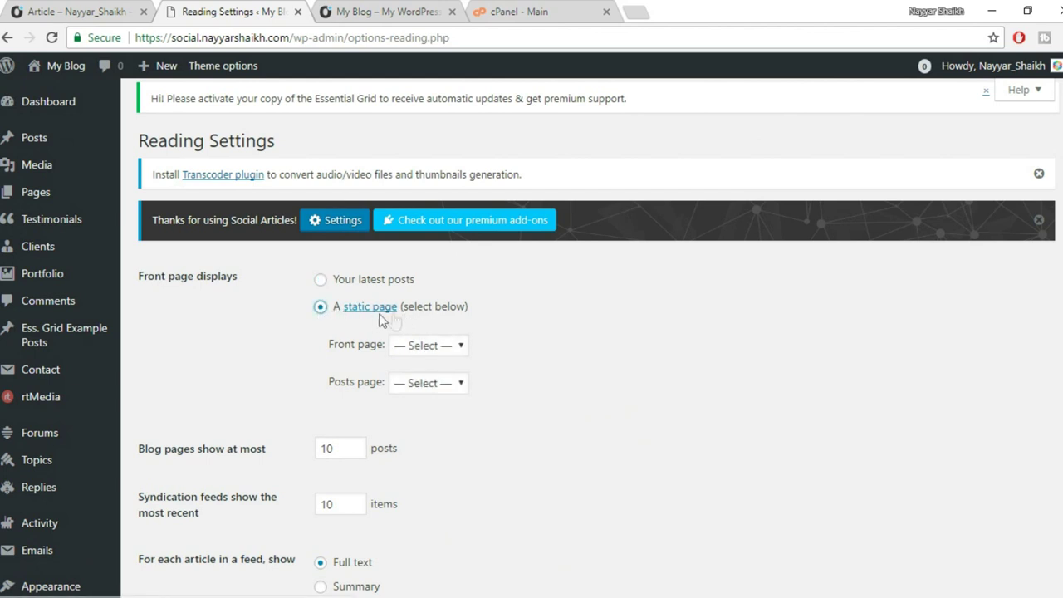
pyautogui.click(419, 352)
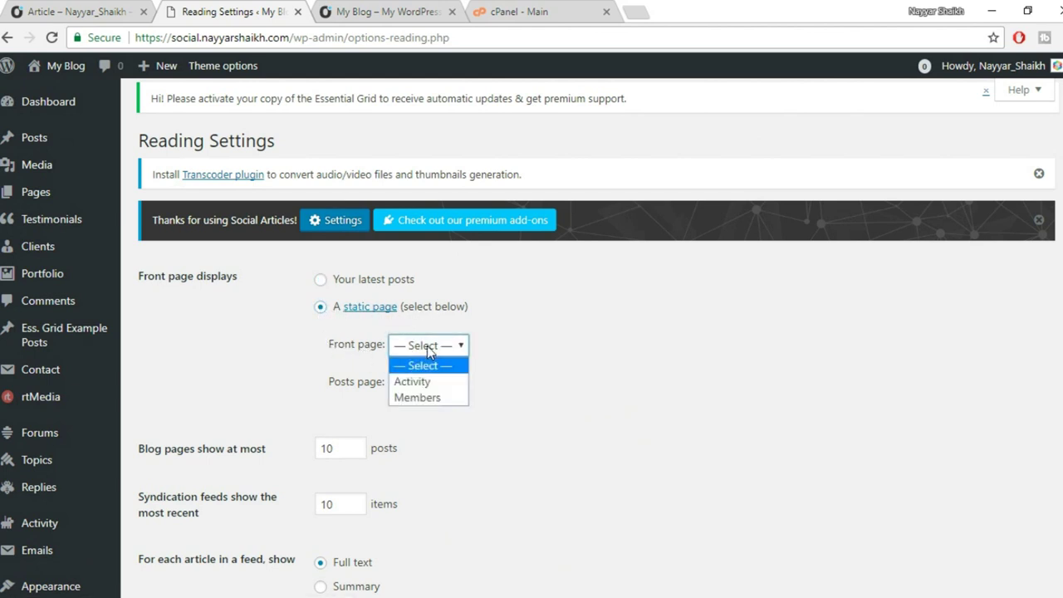
pyautogui.click(432, 379)
pyautogui.scroll(-5, 563, 391)
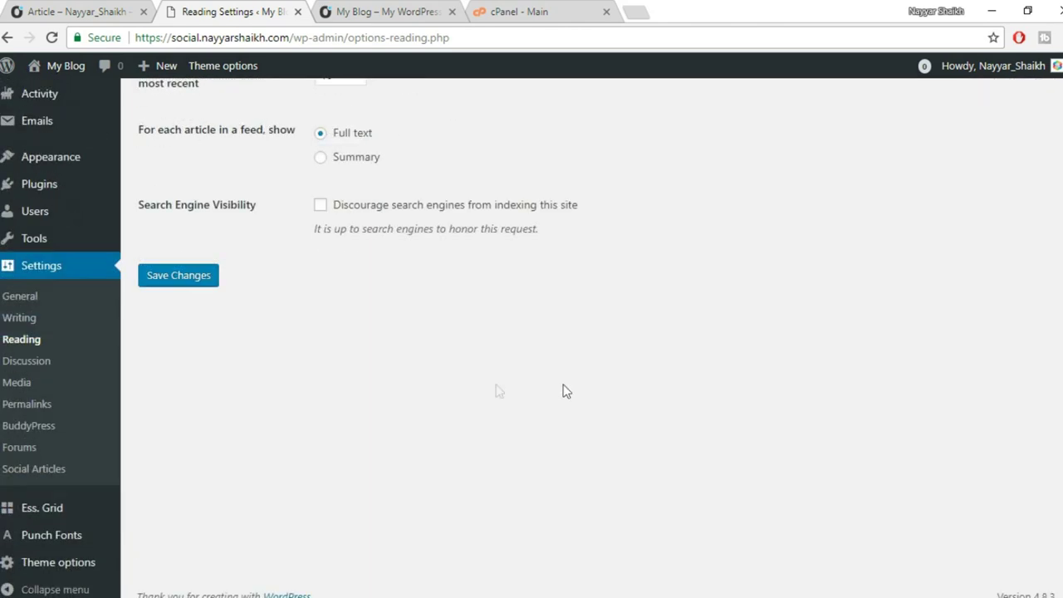
pyautogui.click(181, 282)
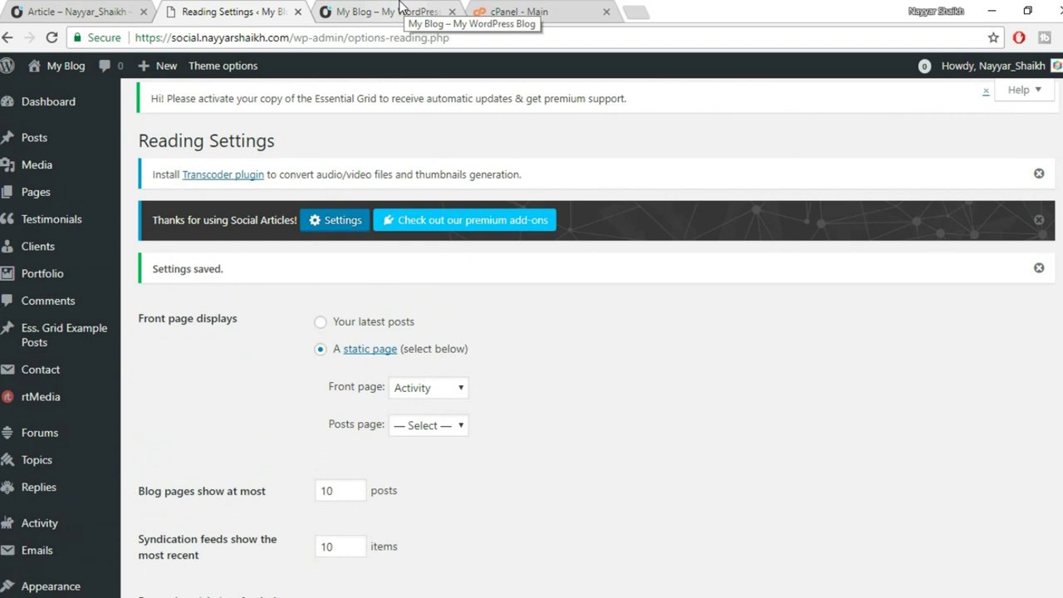
# Reload the site home to confirm it now shows the Activity feed.
pyautogui.click(400, 9)
pyautogui.click(120, 154)
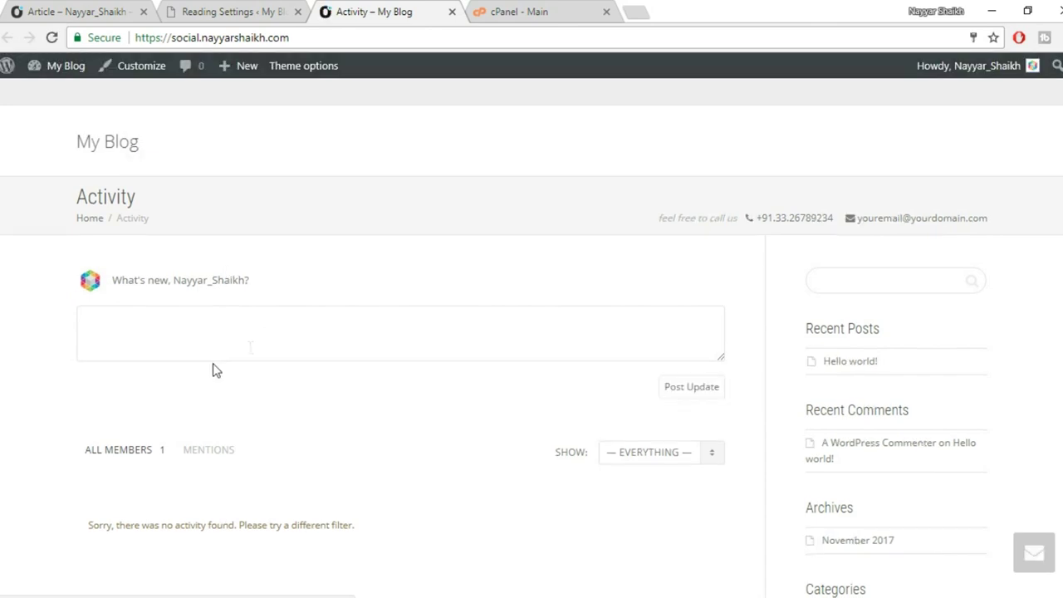
pyautogui.scroll(-3, 761, 353)
pyautogui.scroll(3, 761, 353)
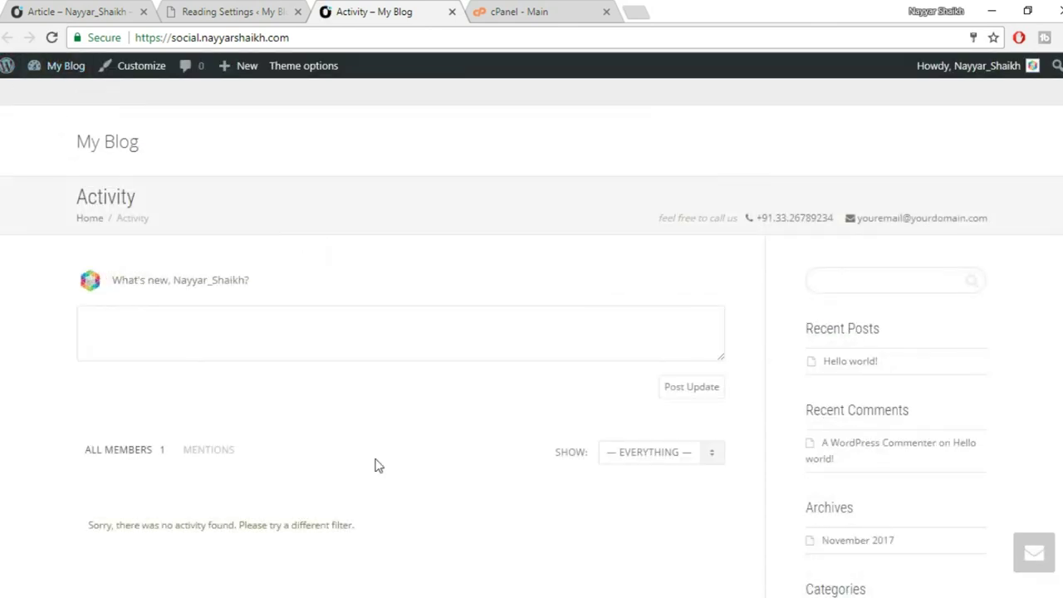
pyautogui.scroll(-2, 731, 386)
pyautogui.scroll(2, 736, 405)
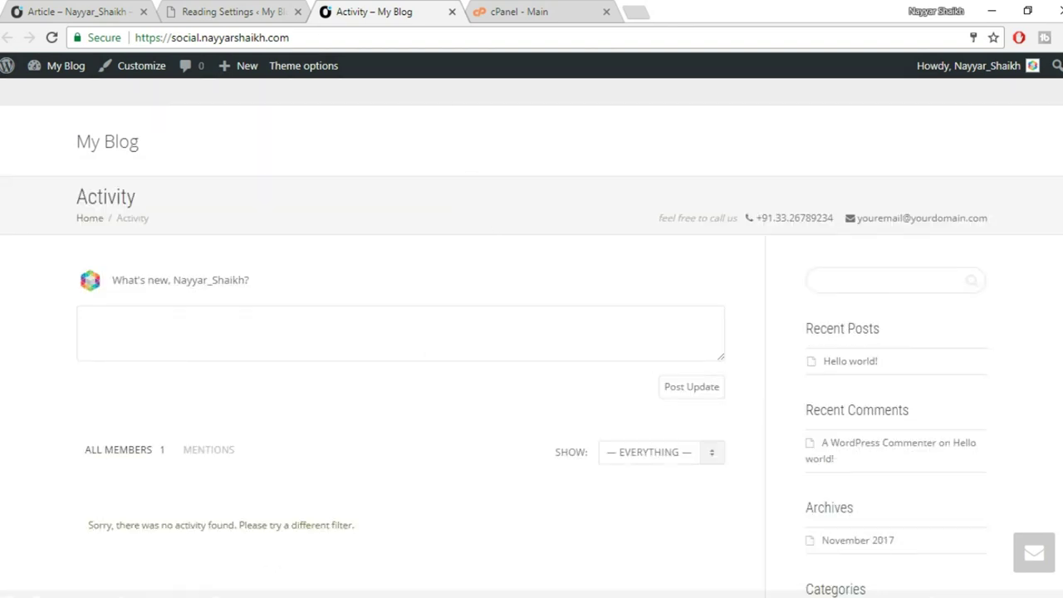
pyautogui.click(266, 12)
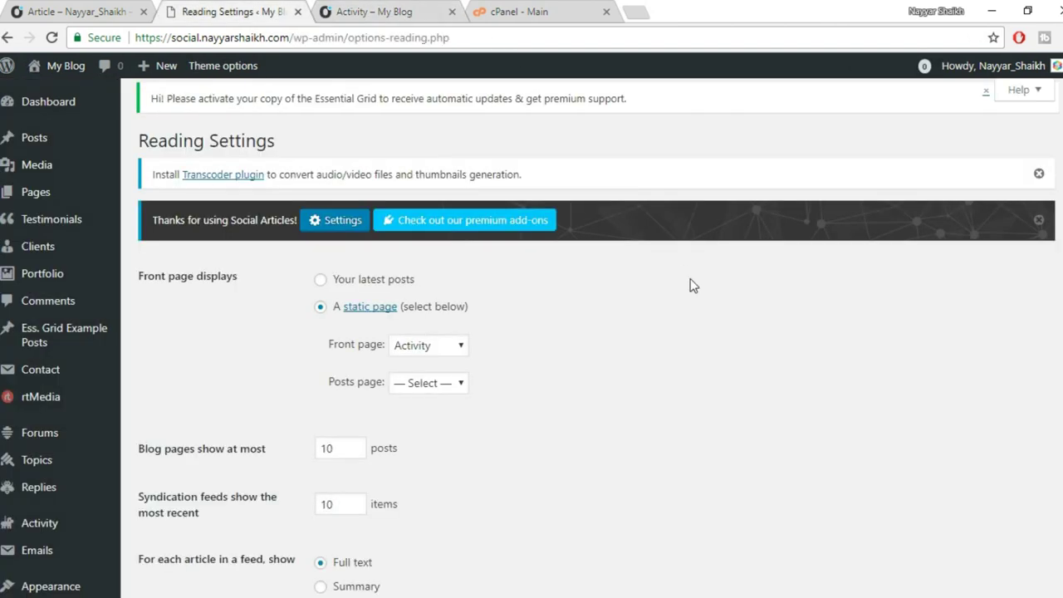
pyautogui.scroll(-4, 729, 280)
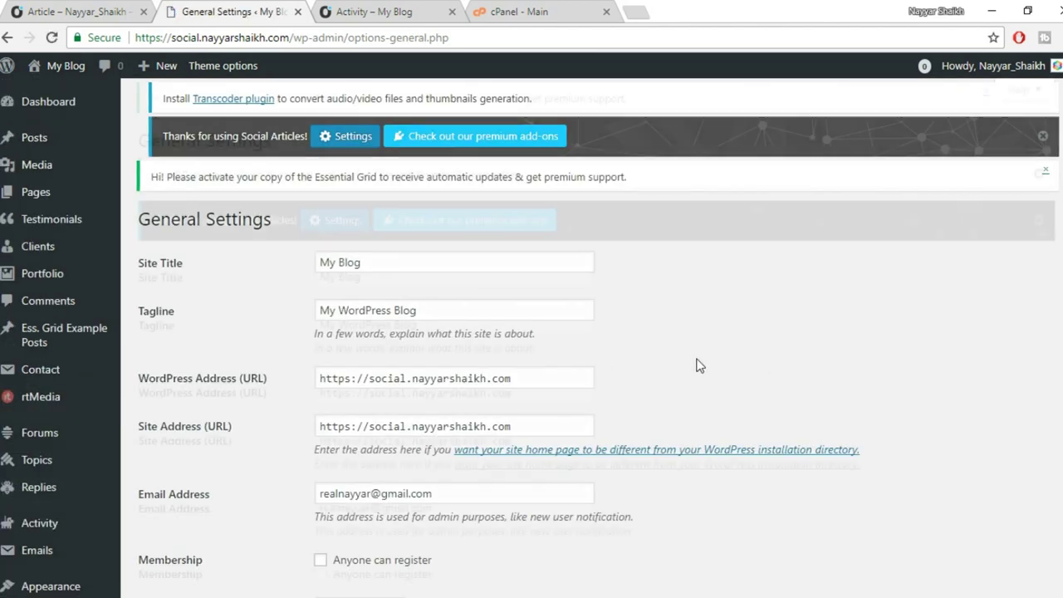
pyautogui.scroll(-3, 695, 363)
pyautogui.scroll(-1, 698, 366)
pyautogui.moveTo(150, 258); pyautogui.dragTo(140, 117)
pyautogui.click(240, 272)
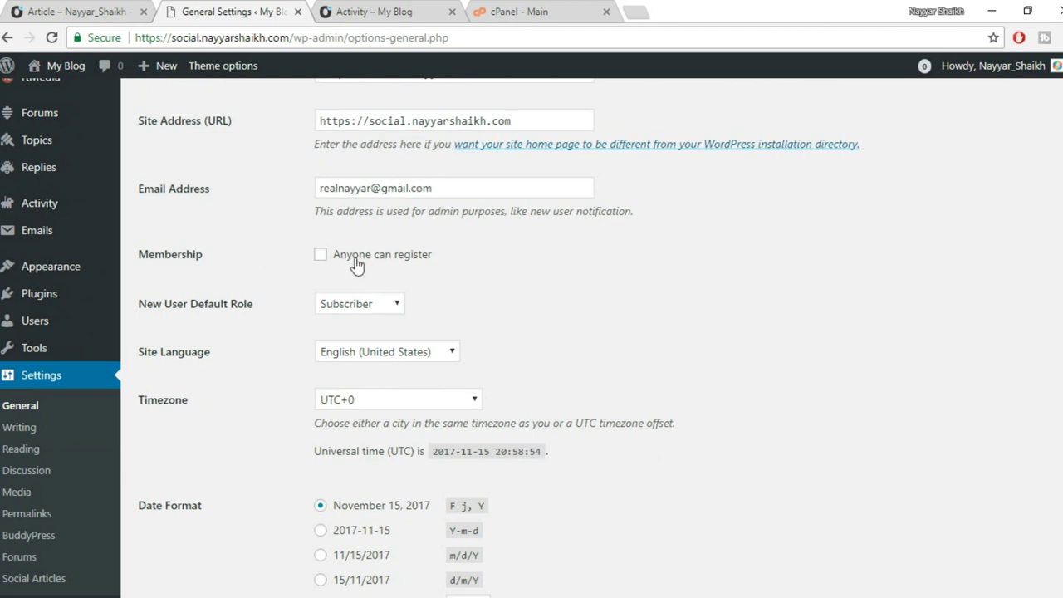
pyautogui.click(366, 260)
pyautogui.scroll(-4, 453, 278)
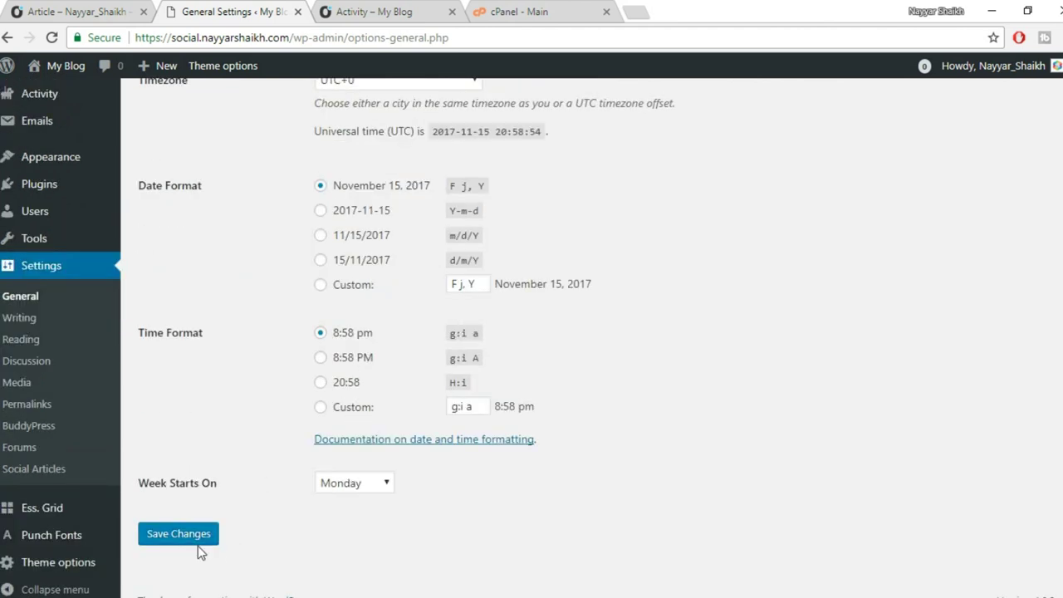
pyautogui.click(203, 534)
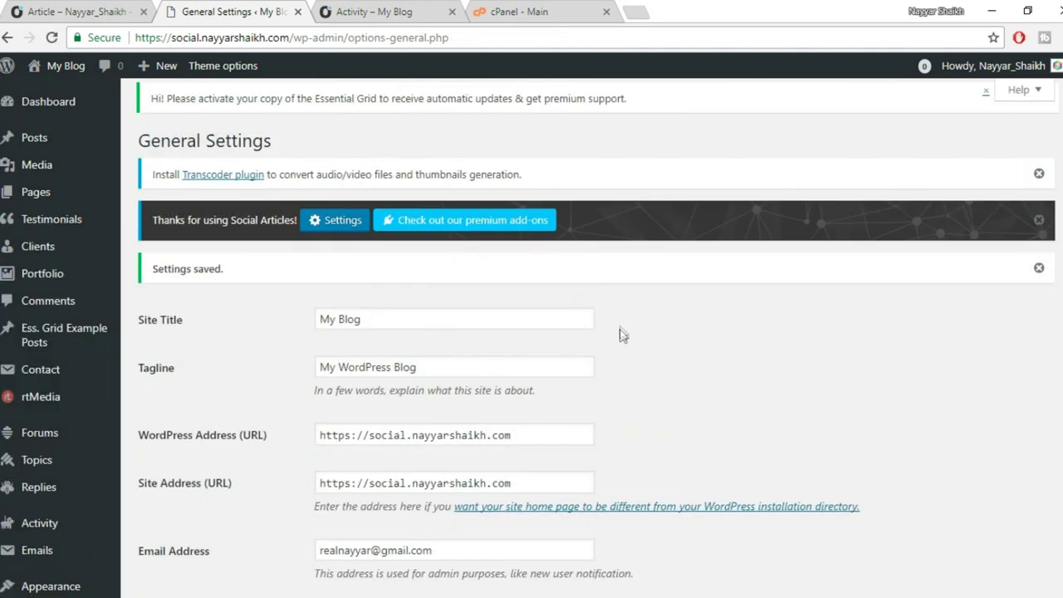
pyautogui.click(371, 9)
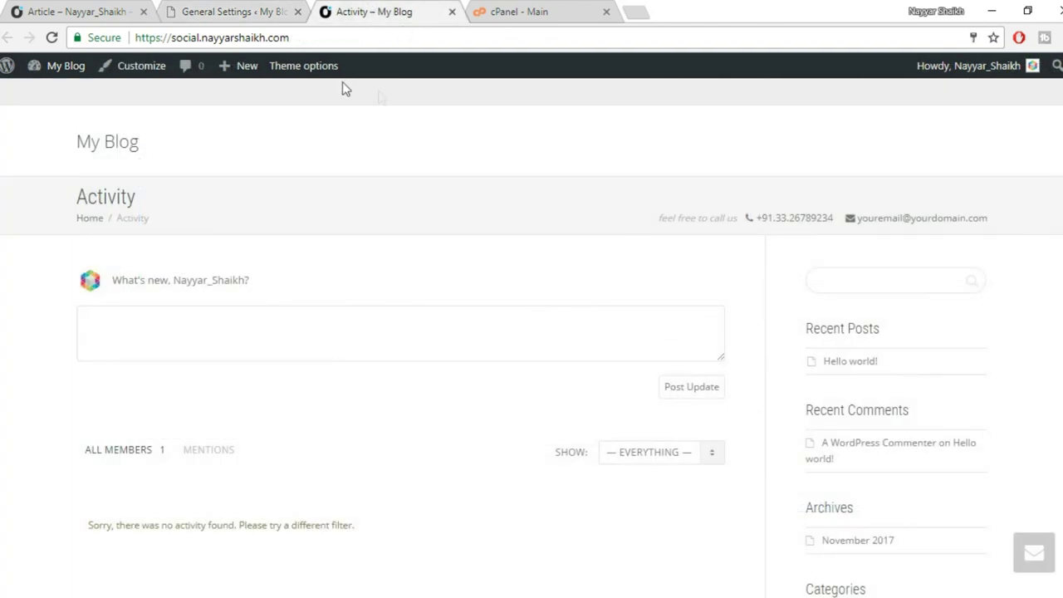
pyautogui.click(203, 11)
pyautogui.scroll(-3, 571, 314)
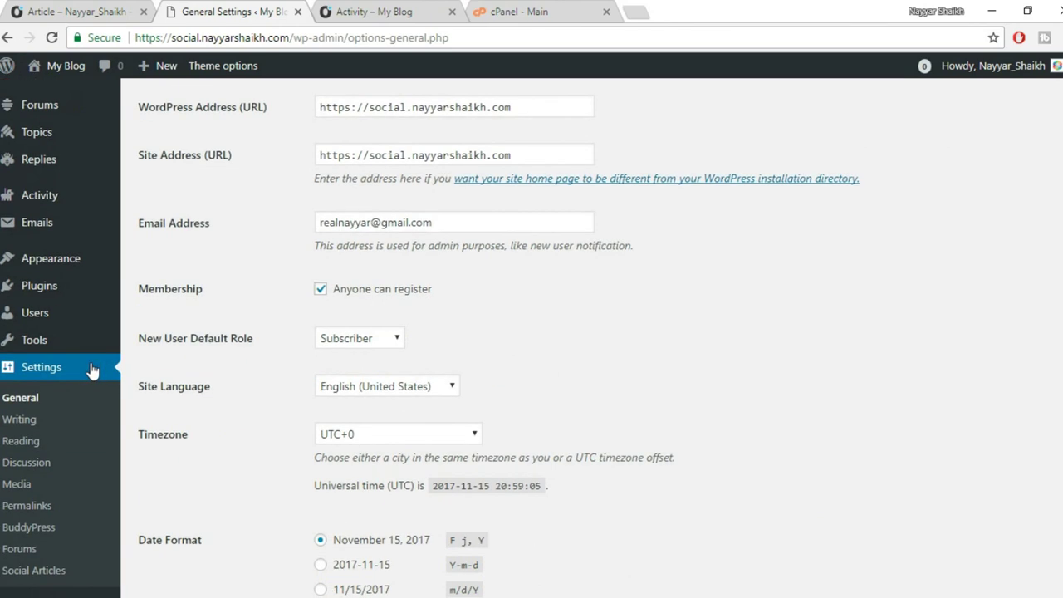
pyautogui.scroll(-2, 43, 303)
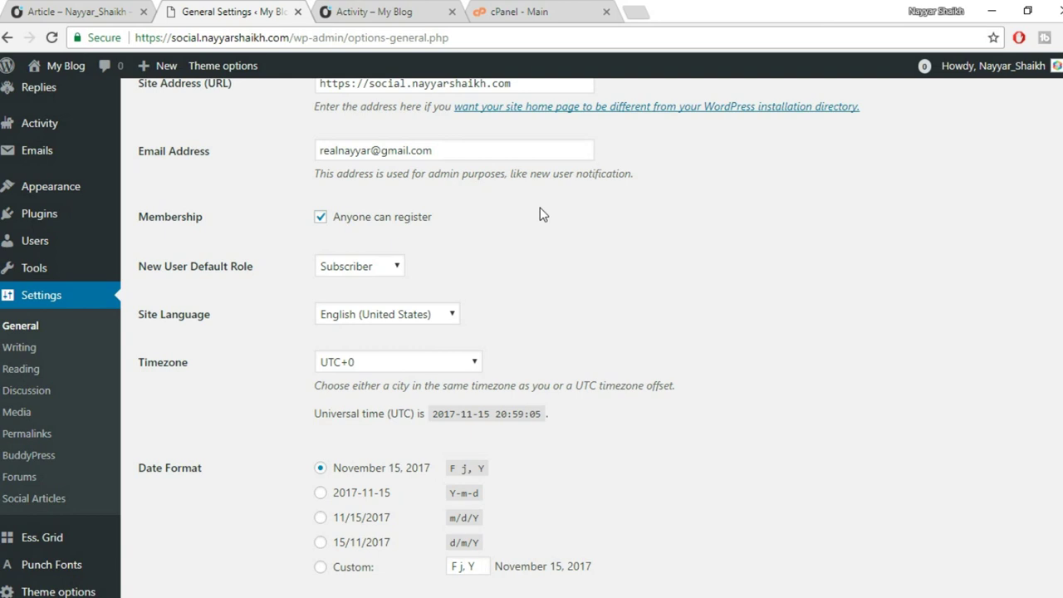
pyautogui.scroll(-2, 606, 271)
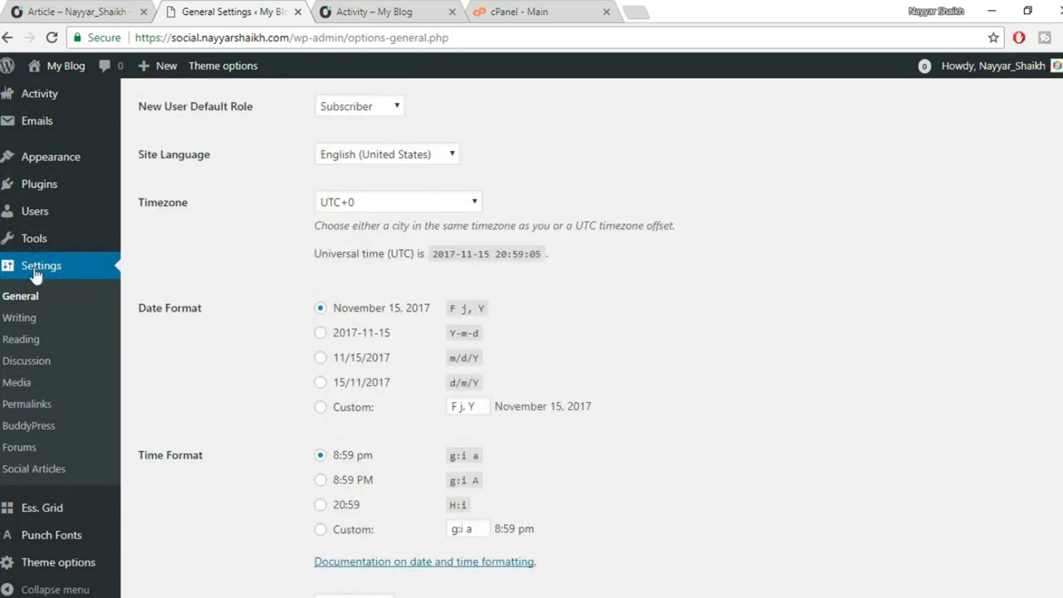
# Tick Friend Connections and Private Messaging among the BuddyPress components.
pyautogui.click(38, 426)
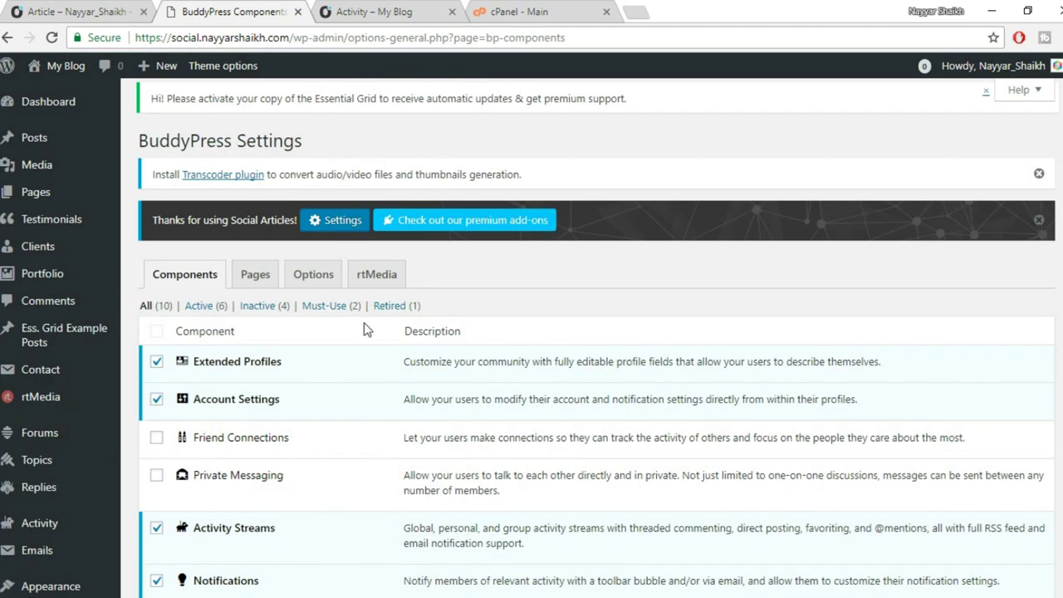
pyautogui.scroll(-3, 602, 347)
pyautogui.scroll(-1, 602, 347)
pyautogui.scroll(4, 598, 361)
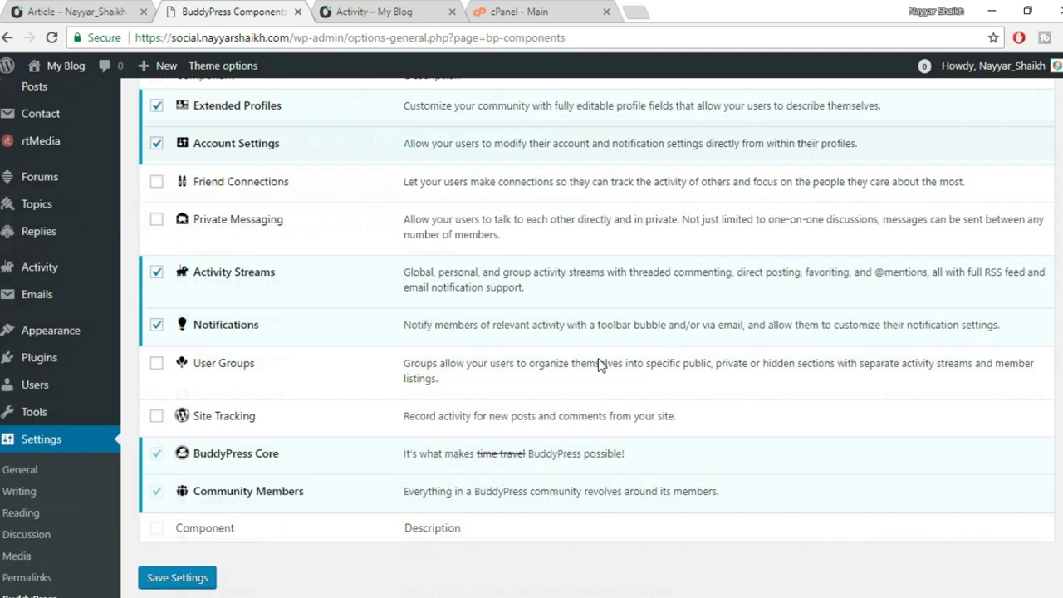
pyautogui.scroll(-1, 599, 358)
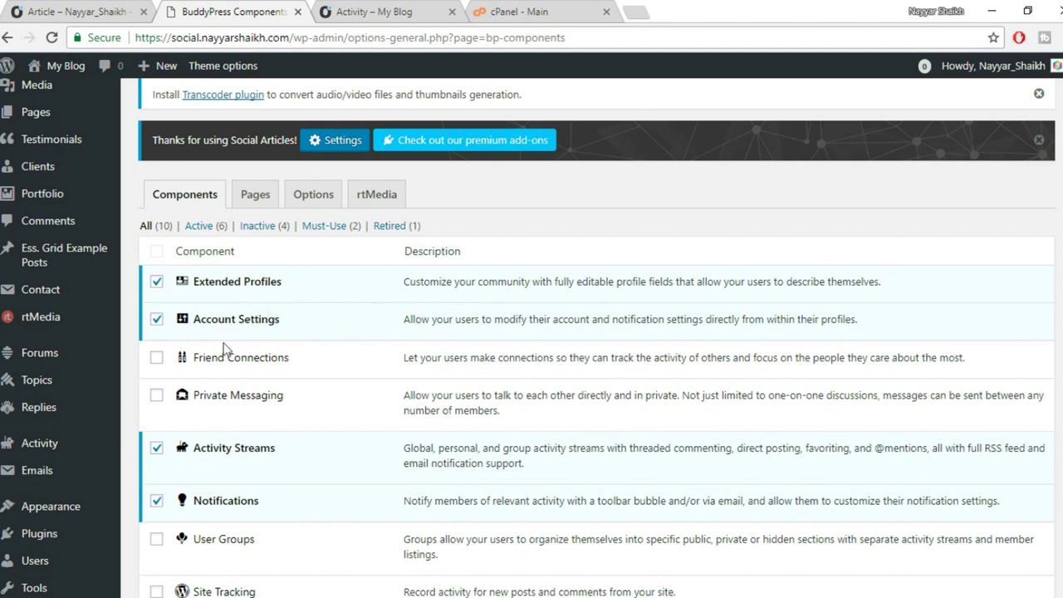
pyautogui.click(156, 357)
pyautogui.click(157, 396)
# View the KLEO demo profile's Articles page for reference.
pyautogui.scroll(-2, 351, 408)
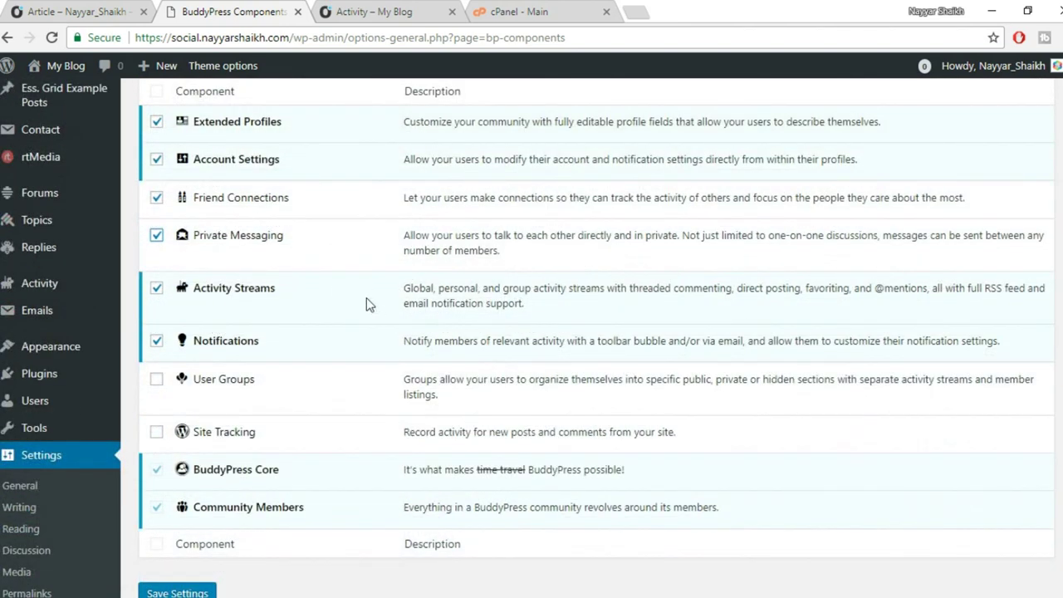
pyautogui.click(91, 11)
pyautogui.scroll(-5, 498, 336)
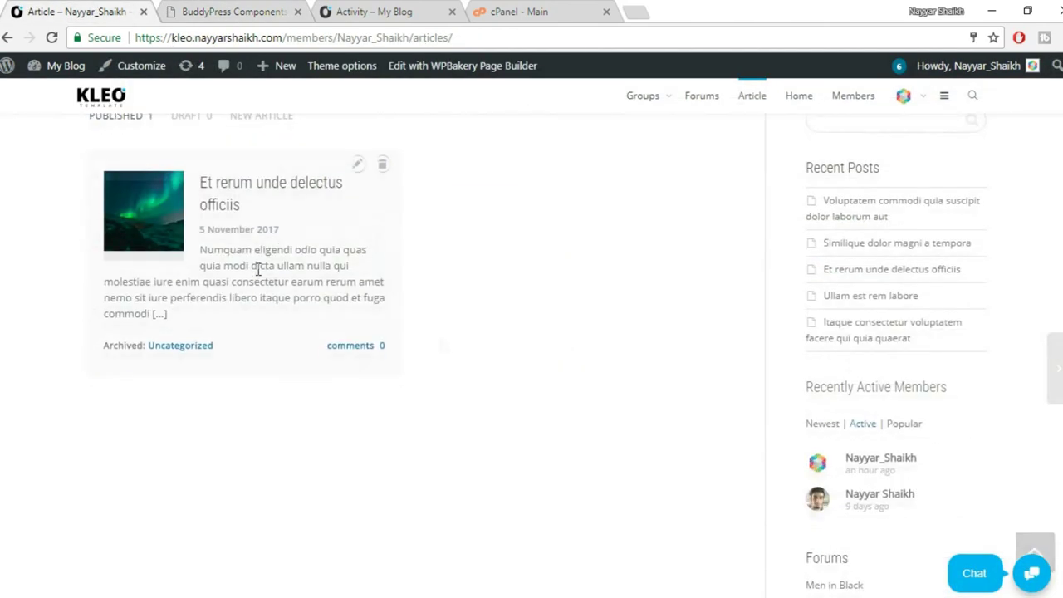
# Go to the KLEO demo home page and scroll through its activity feed.
pyautogui.scroll(5, 470, 477)
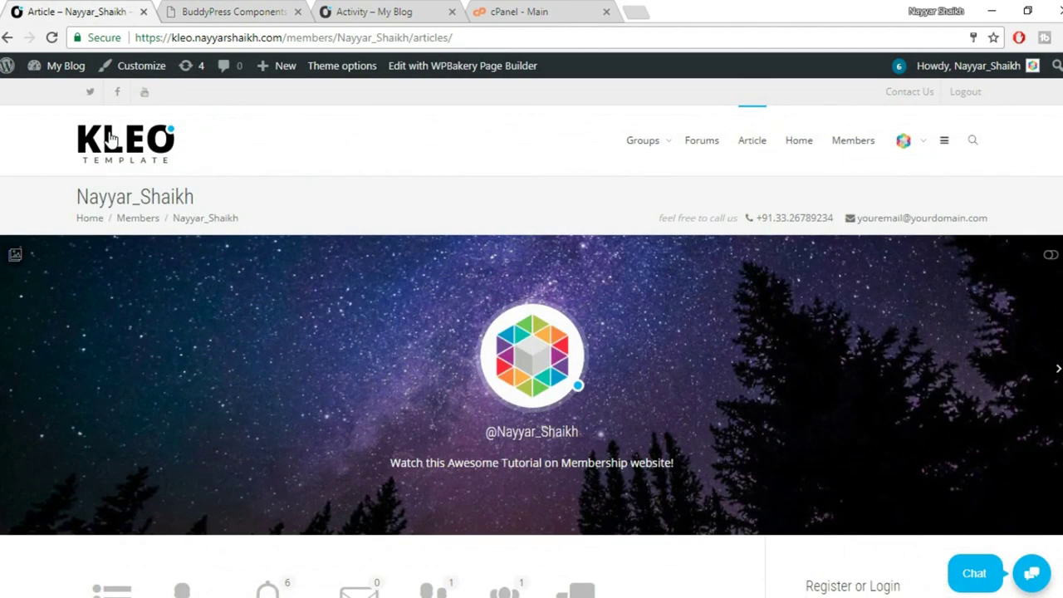
pyautogui.click(137, 147)
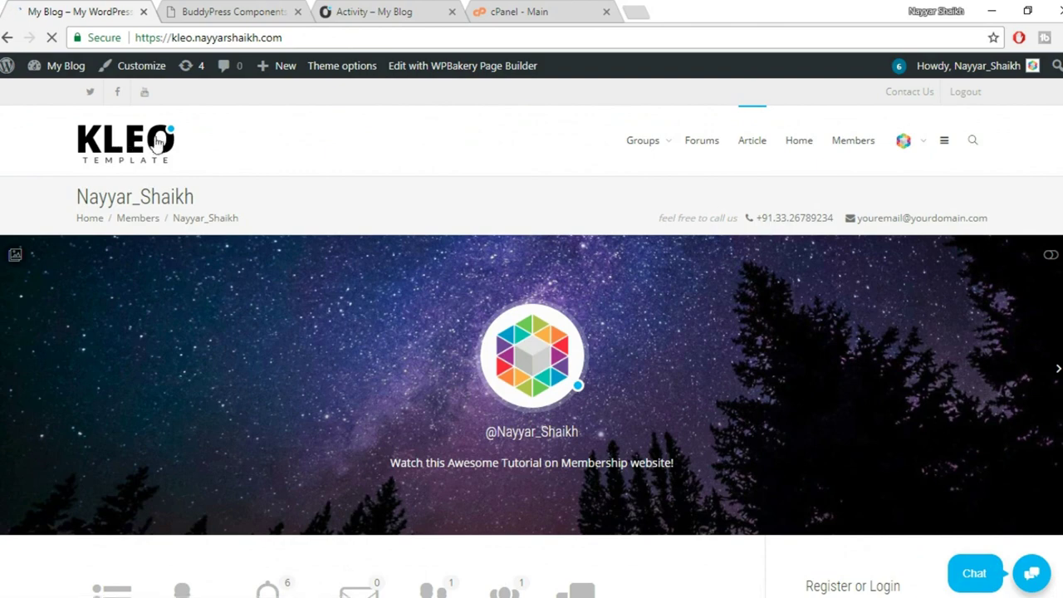
pyautogui.scroll(-2, 397, 391)
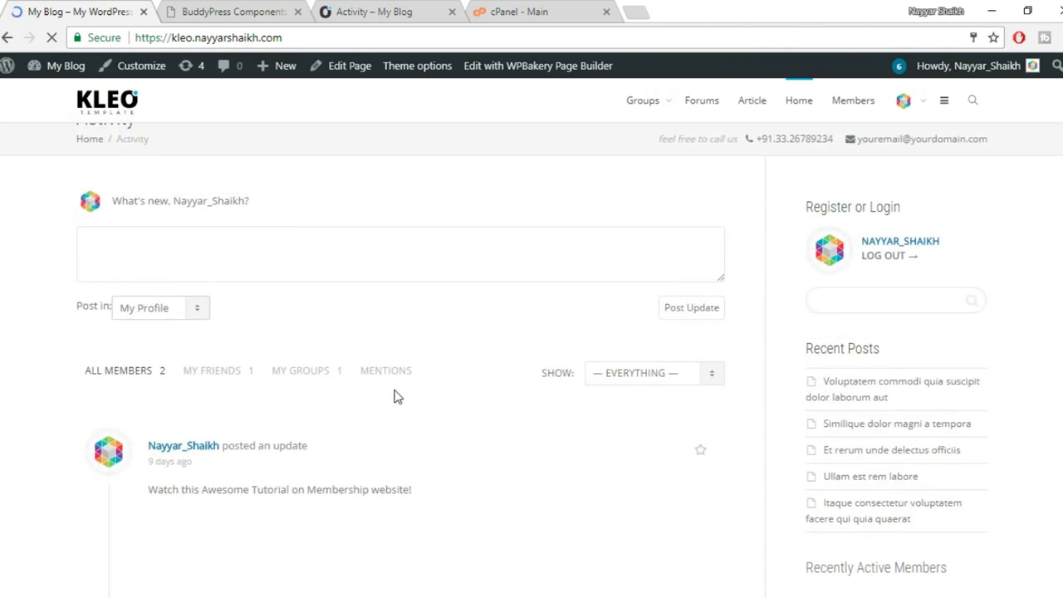
pyautogui.scroll(-4, 397, 397)
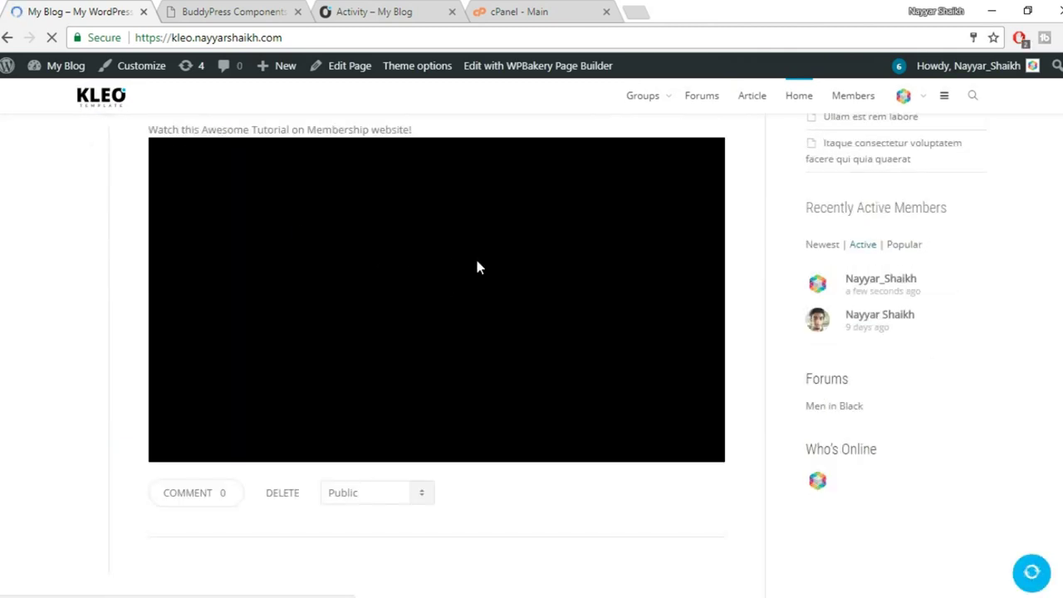
pyautogui.scroll(1, 478, 265)
pyautogui.scroll(5, 489, 305)
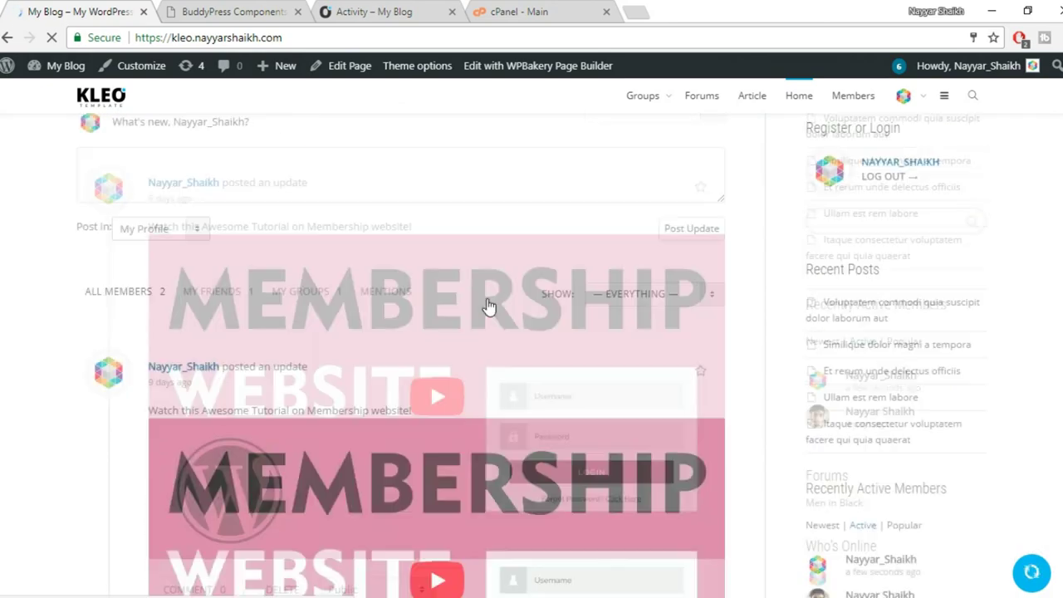
pyautogui.scroll(-6, 488, 305)
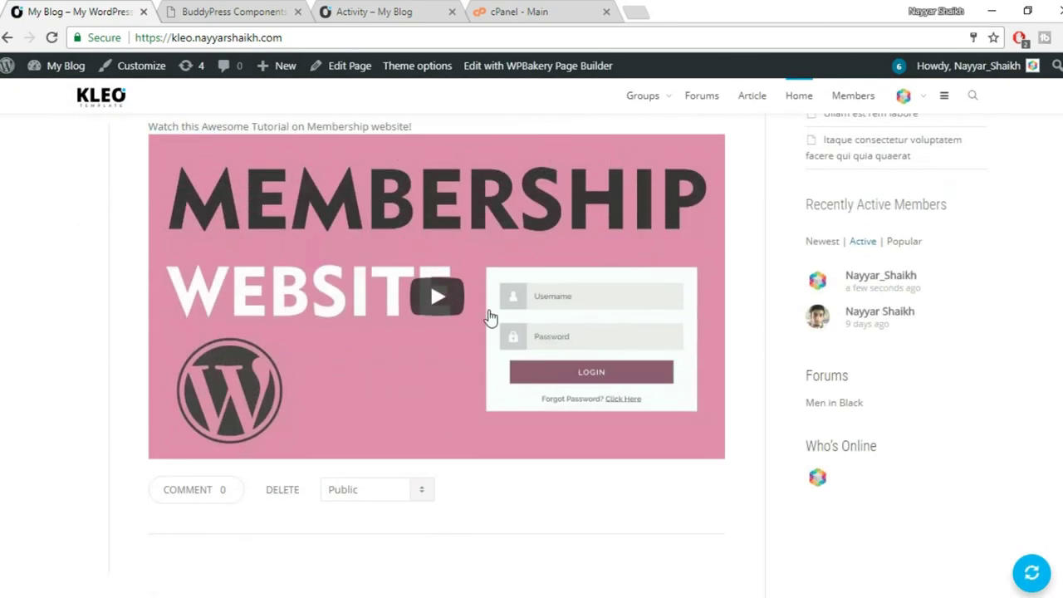
pyautogui.scroll(-6, 488, 324)
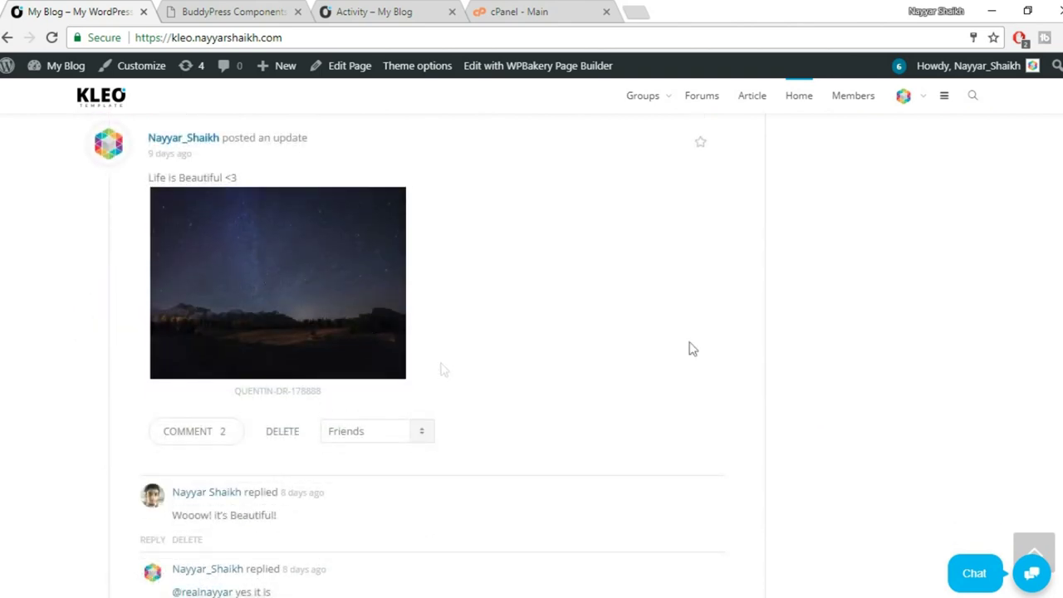
pyautogui.scroll(3, 789, 356)
pyautogui.scroll(10, 789, 355)
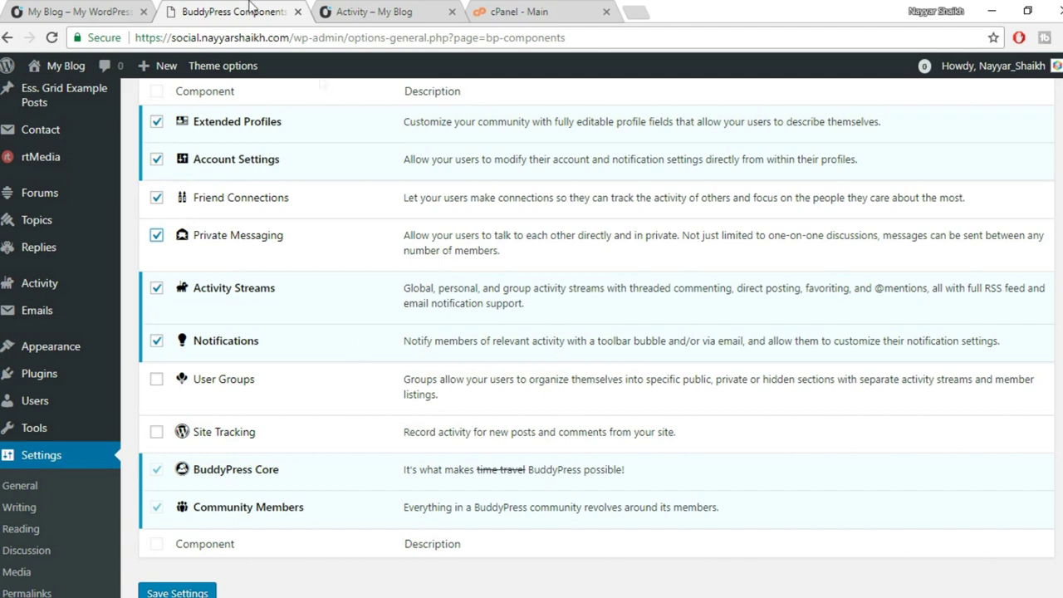
# Look over the KLEO demo site's activity page.
pyautogui.click(102, 9)
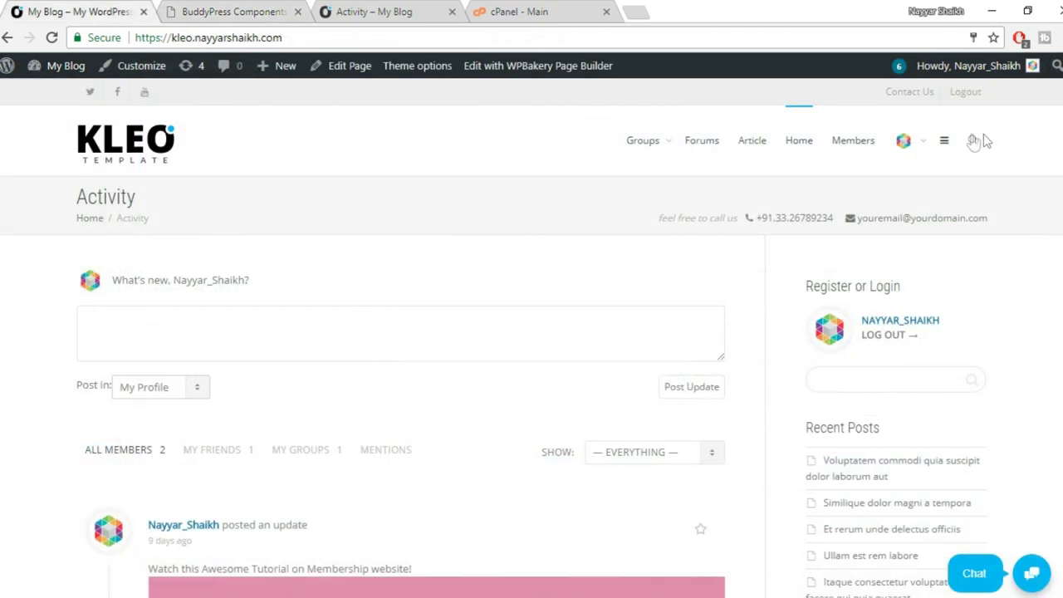
pyautogui.moveTo(913, 150)
pyautogui.moveTo(946, 242)
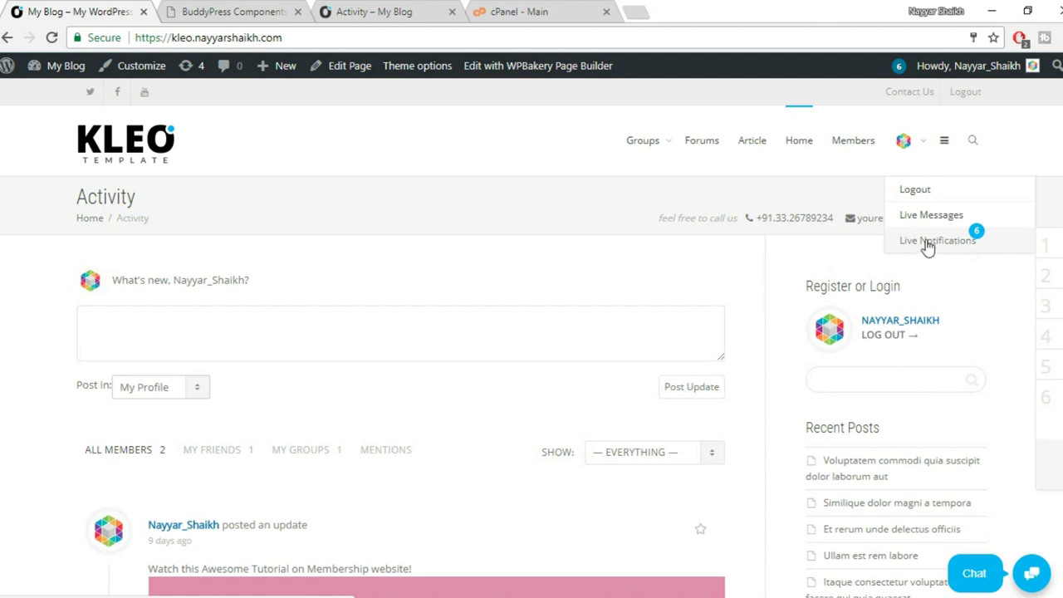
# Enable the User Groups component and save the BuddyPress component settings.
pyautogui.click(287, 11)
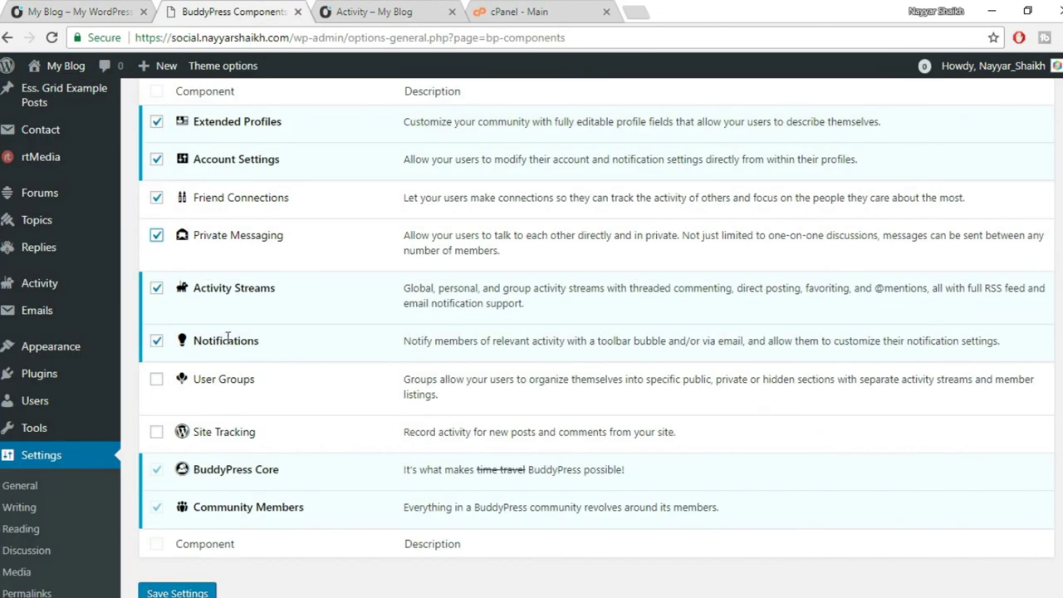
pyautogui.click(156, 380)
pyautogui.scroll(-1, 156, 345)
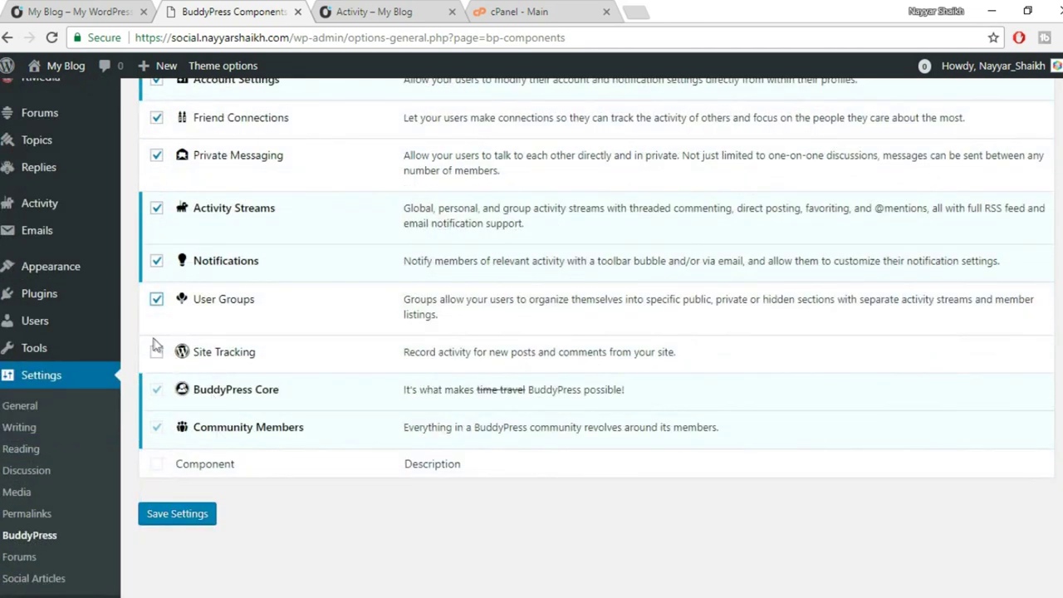
pyautogui.scroll(4, 297, 363)
pyautogui.scroll(-3, 327, 370)
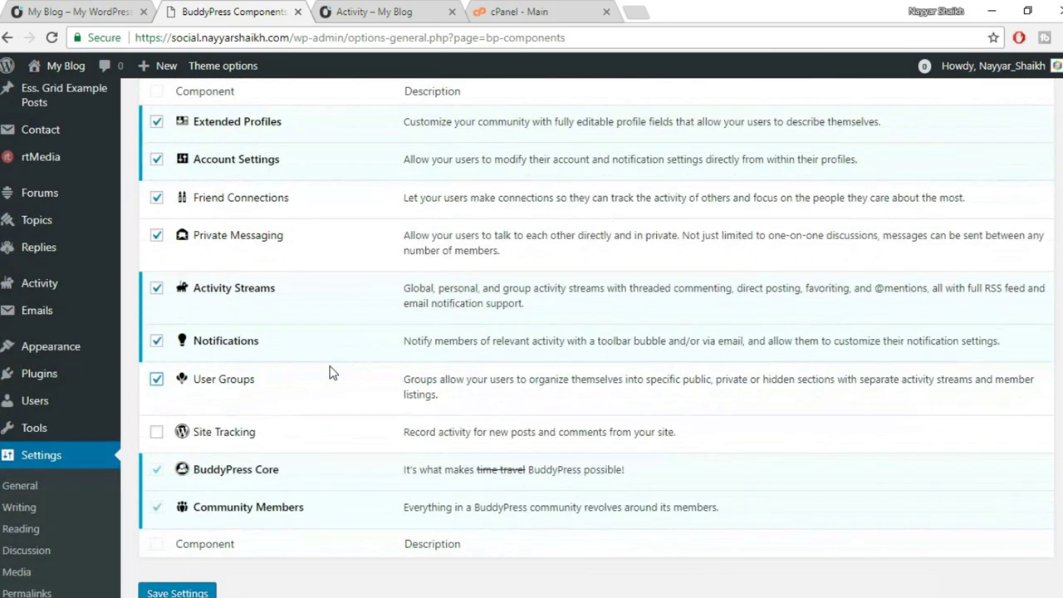
pyautogui.scroll(-2, 329, 373)
pyautogui.click(180, 433)
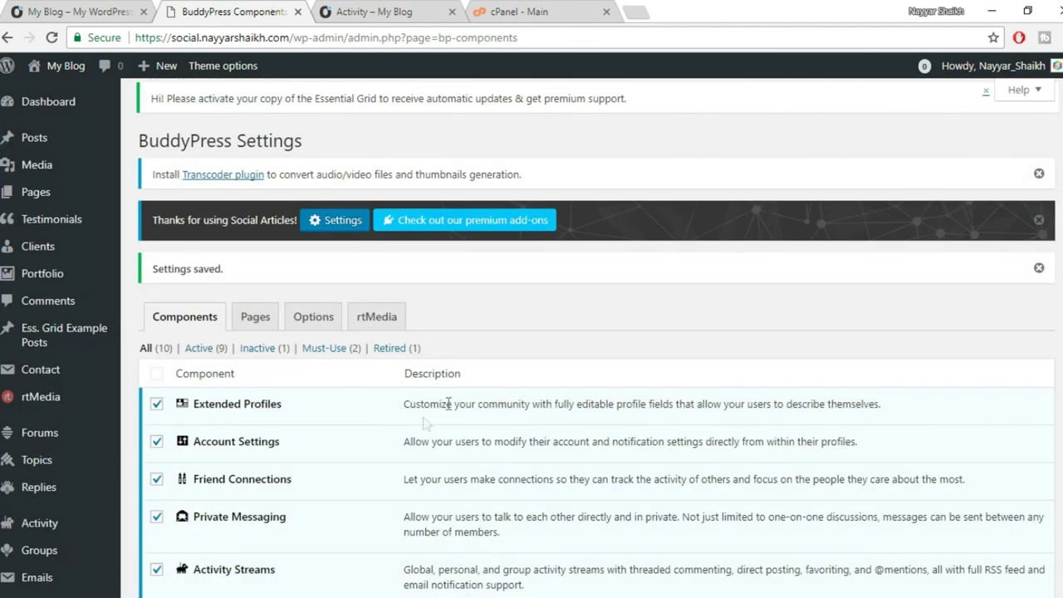
pyautogui.scroll(-2, 607, 368)
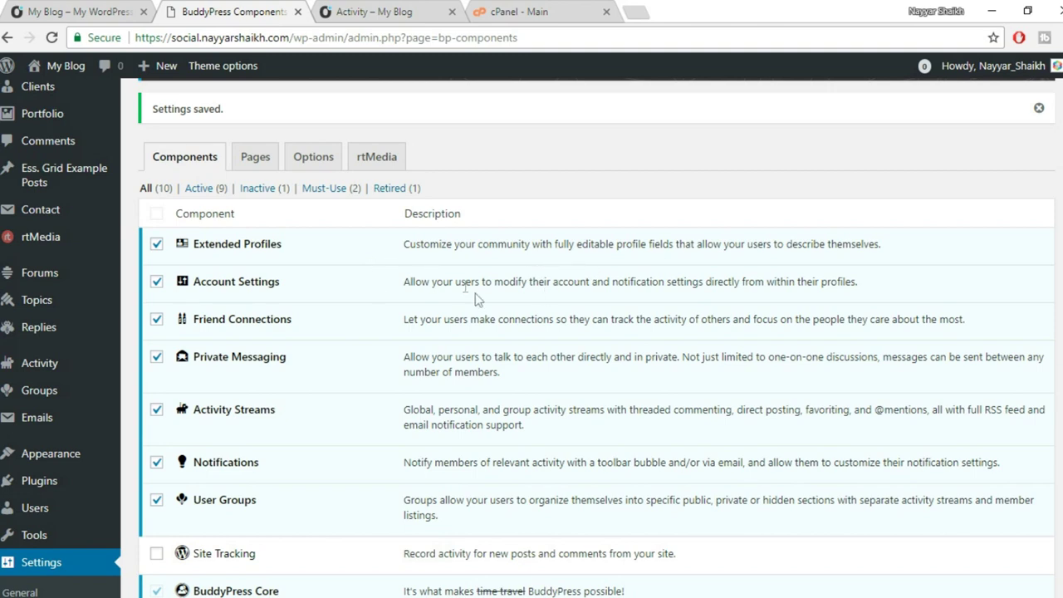
pyautogui.scroll(-3, 386, 341)
pyautogui.scroll(-1, 512, 261)
pyautogui.scroll(1, 512, 263)
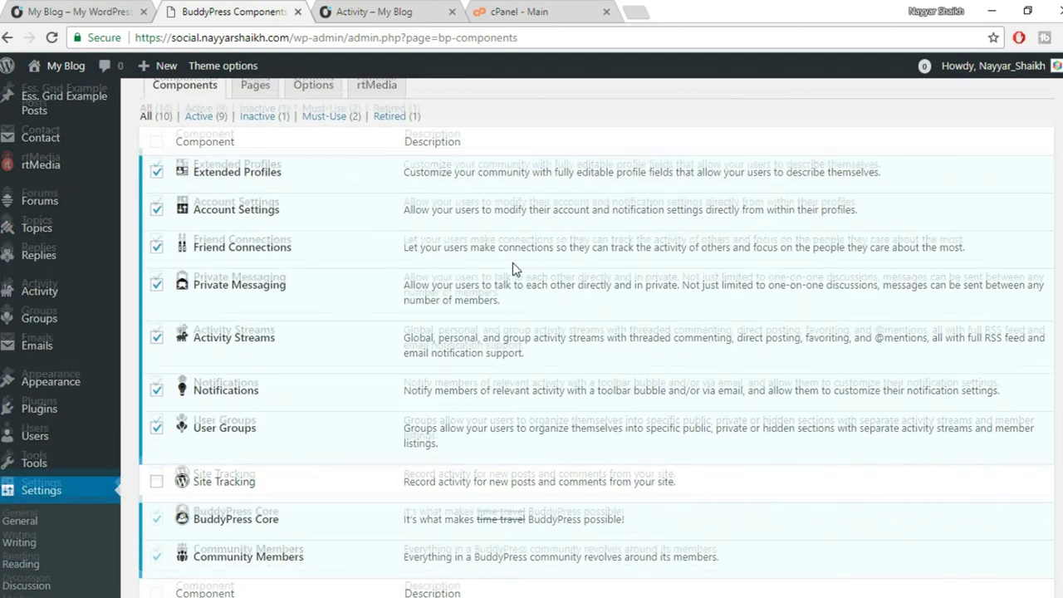
# Open BuddyPress Pages and confirm Register and Activate are mapped to their pages.
pyautogui.click(269, 157)
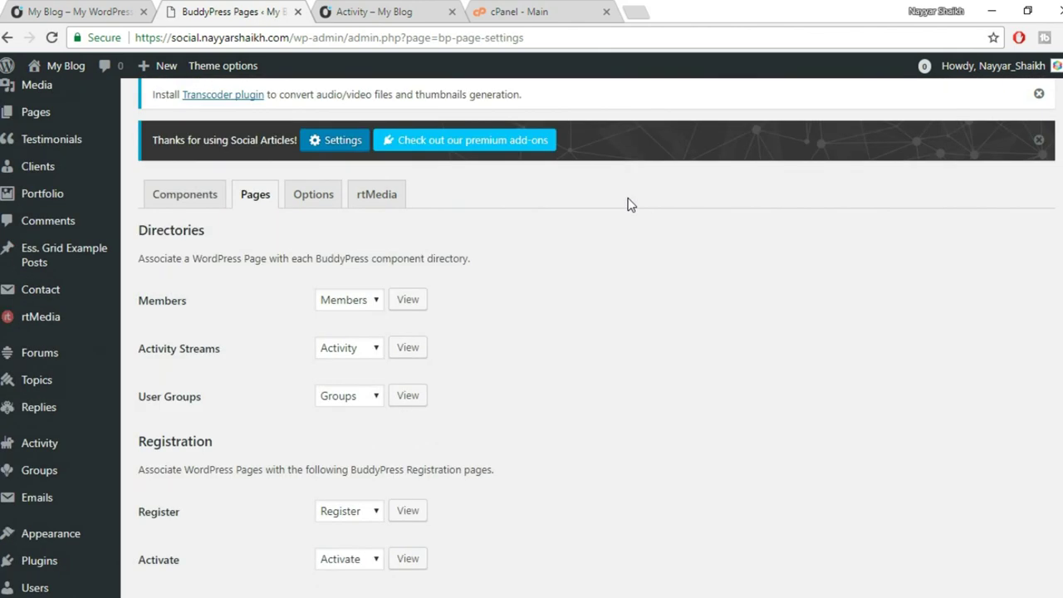
pyautogui.scroll(-1, 619, 199)
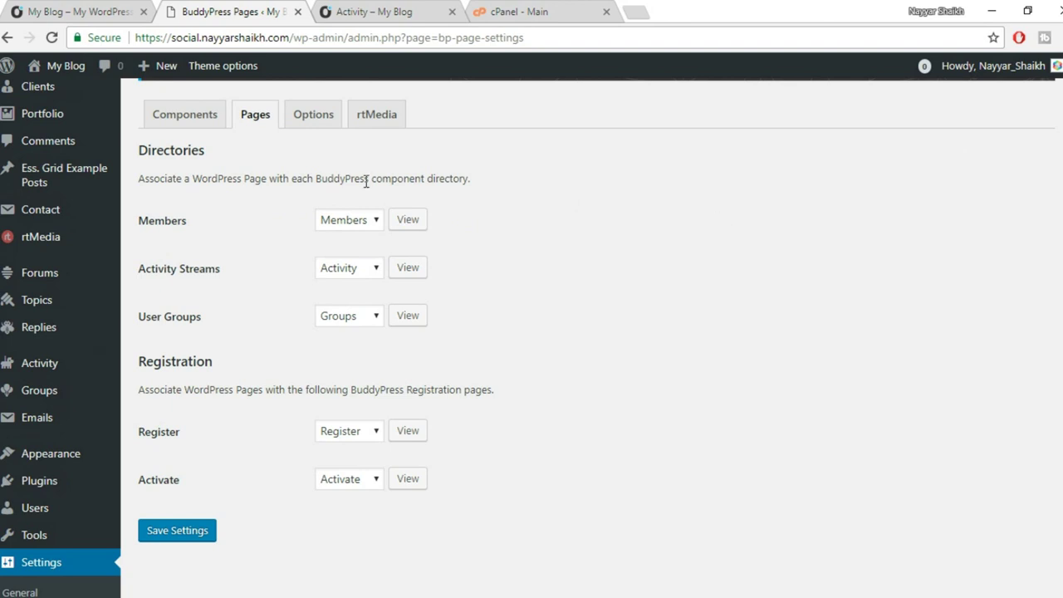
pyautogui.scroll(-1, 669, 177)
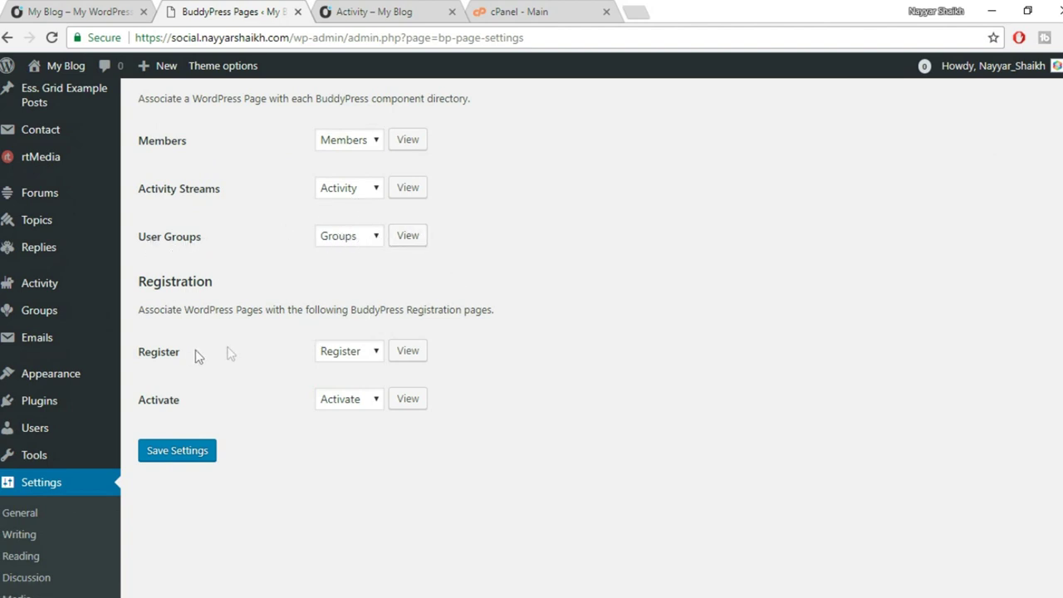
pyautogui.click(358, 356)
pyautogui.click(142, 415)
pyautogui.click(354, 403)
pyautogui.click(565, 369)
# Recheck the Register and Activate dropdowns, keeping both assignments unchanged.
pyautogui.scroll(1, 562, 367)
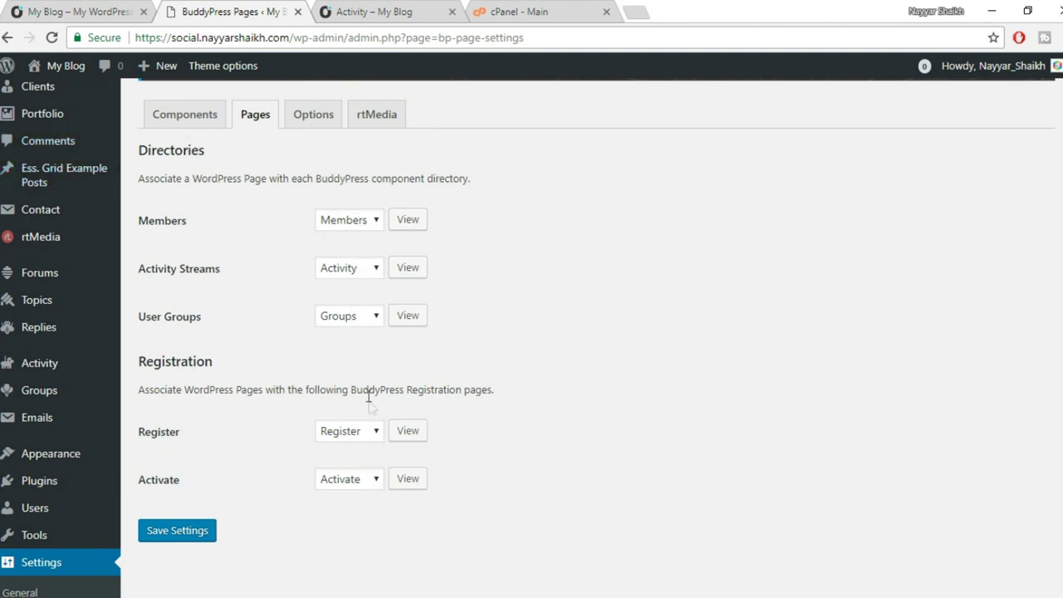
pyautogui.click(358, 434)
pyautogui.click(358, 435)
pyautogui.click(355, 486)
pyautogui.click(340, 512)
pyautogui.scroll(3, 636, 387)
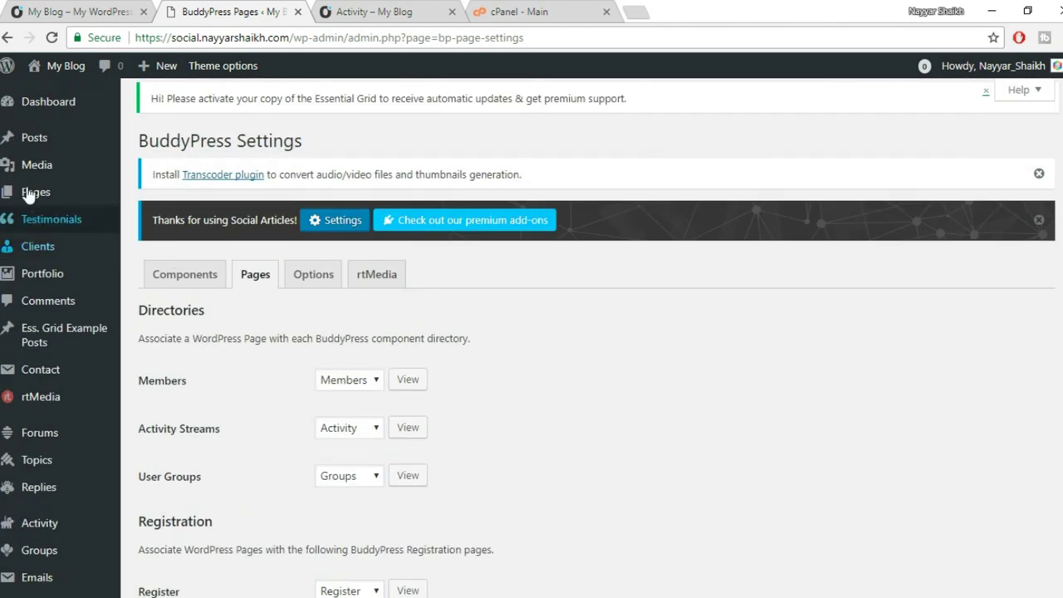
# Create and publish a new page titled 'Sign Up', replacing the initial 'Register' title.
pyautogui.moveTo(25, 191)
pyautogui.click(133, 216)
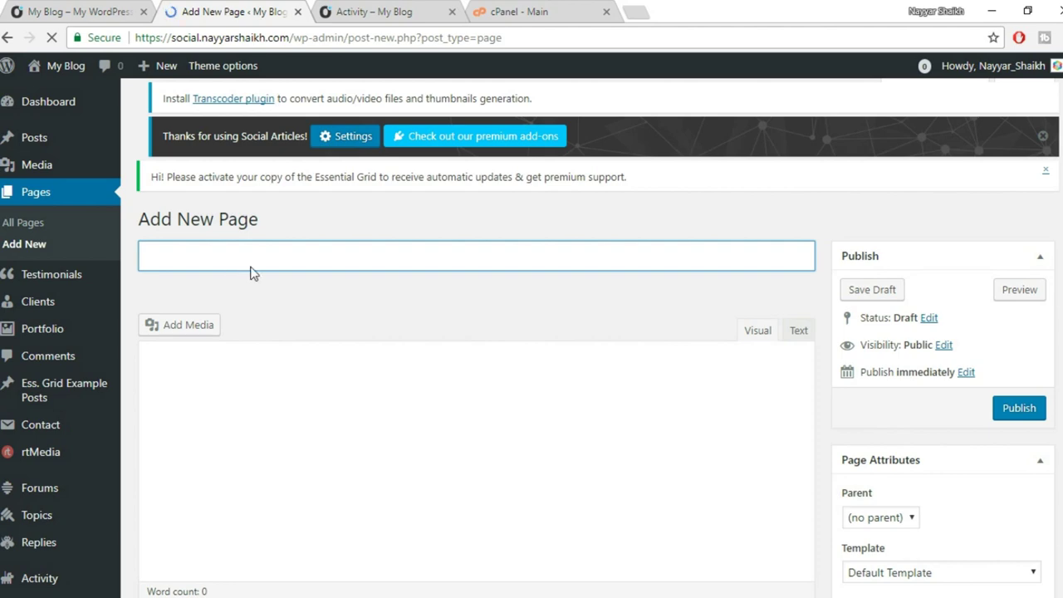
pyautogui.scroll(-1, 281, 322)
pyautogui.write('R')
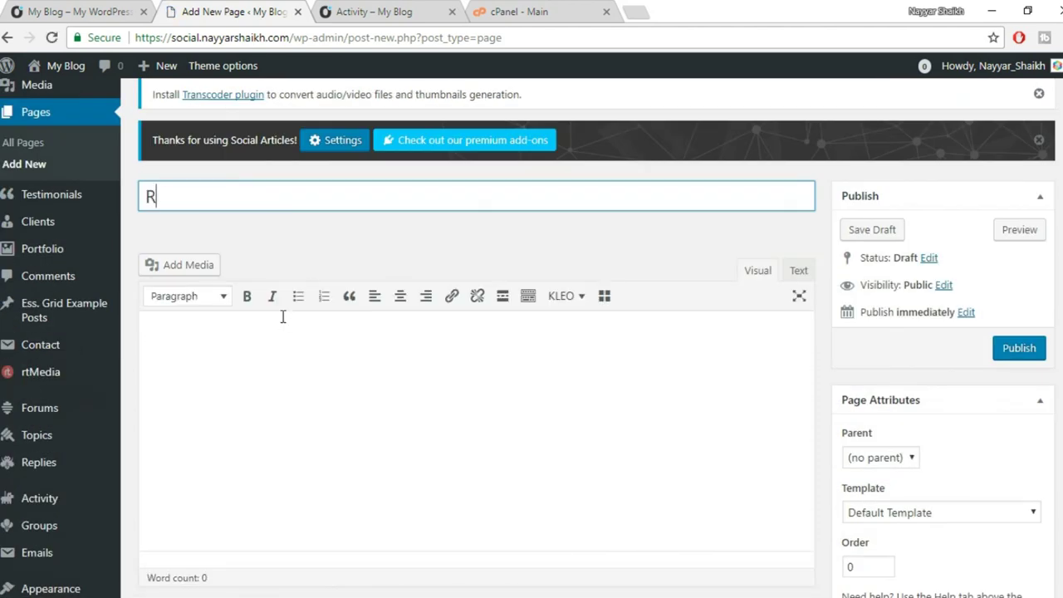
pyautogui.write('egister')
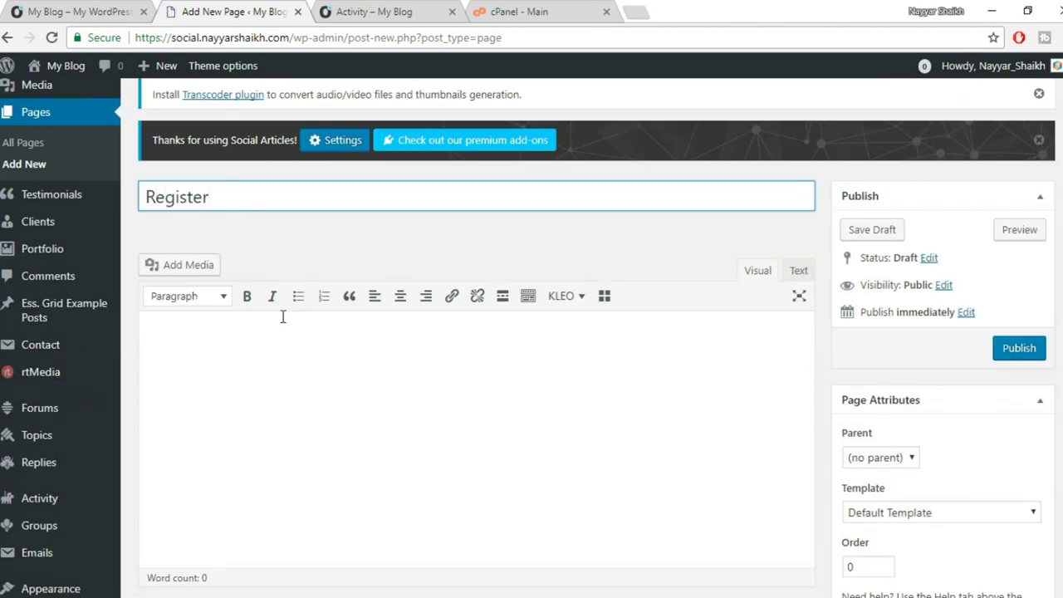
pyautogui.hotkey('ctrl', 'a')
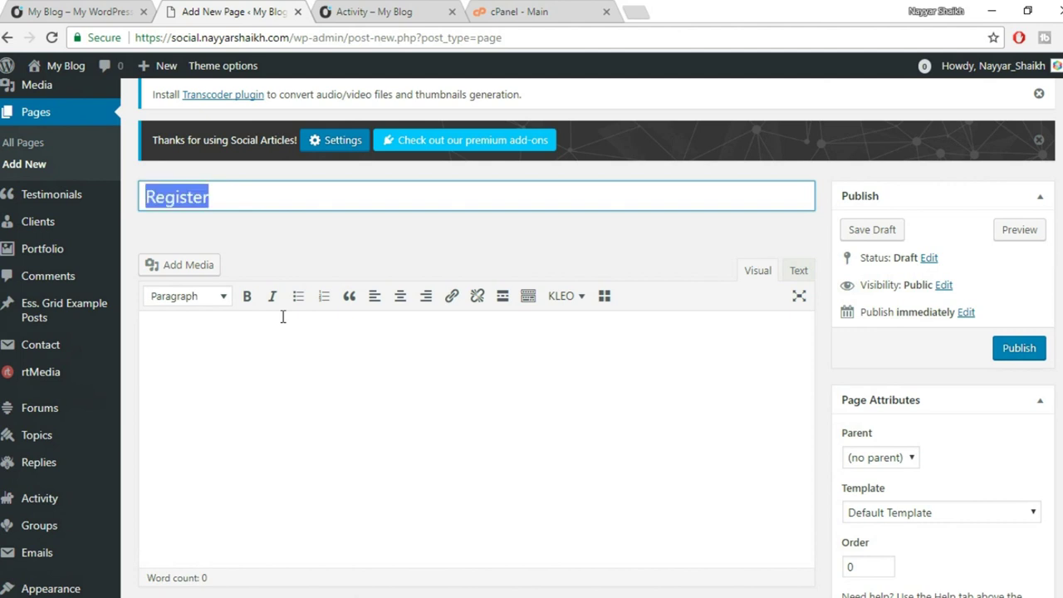
pyautogui.write('Sign')
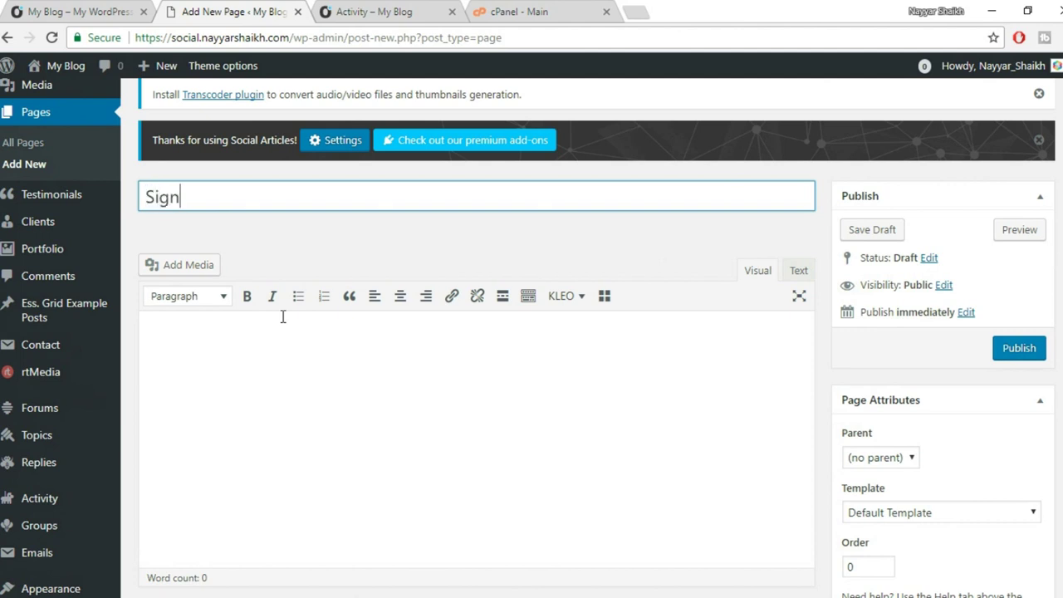
pyautogui.write(' Up')
pyautogui.scroll(-1, 324, 238)
pyautogui.scroll(-3, 325, 239)
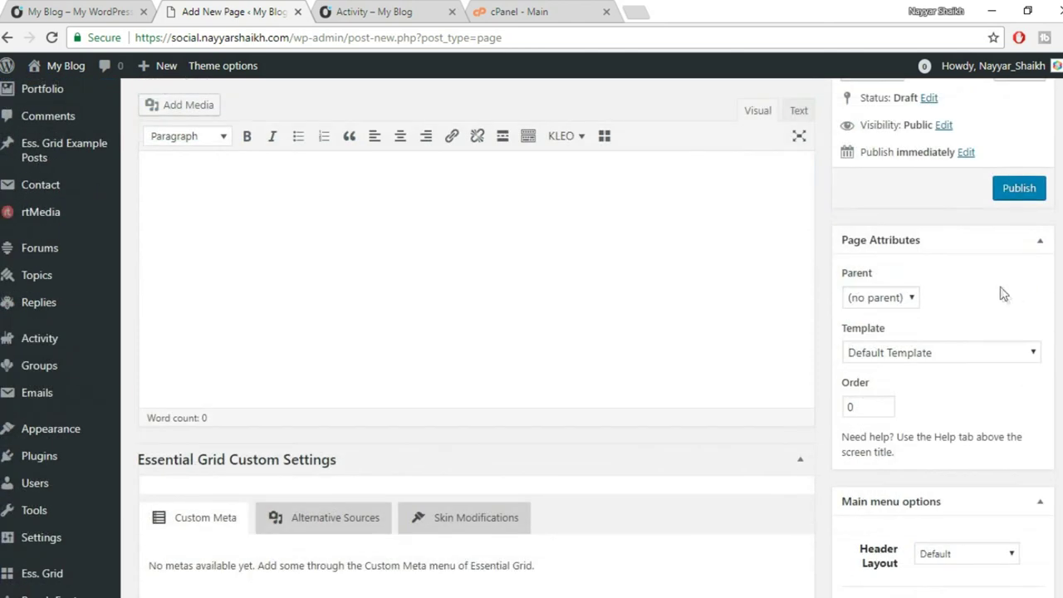
pyautogui.click(1018, 190)
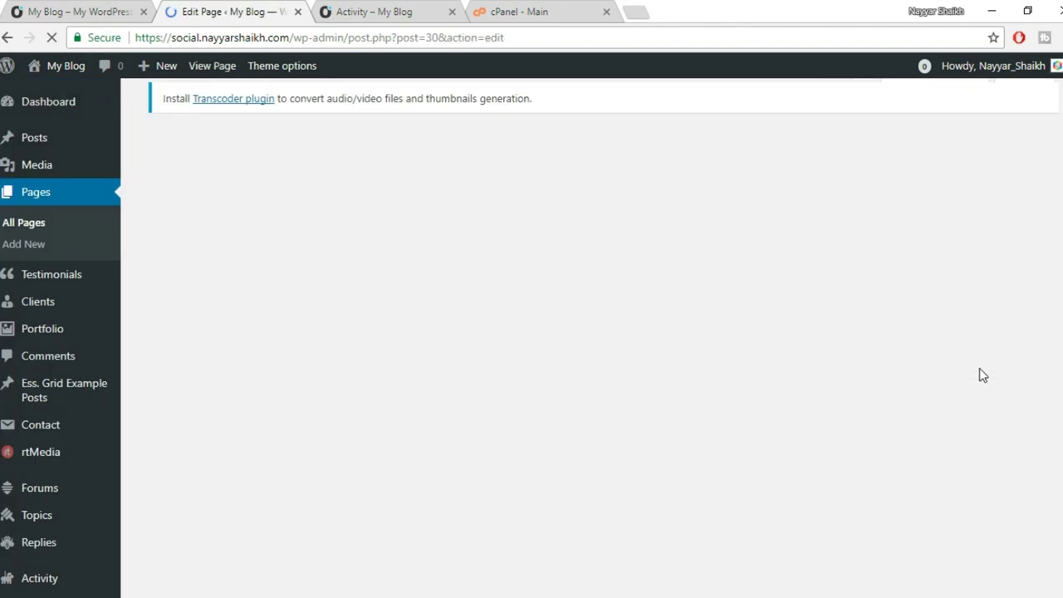
pyautogui.scroll(-3, 101, 390)
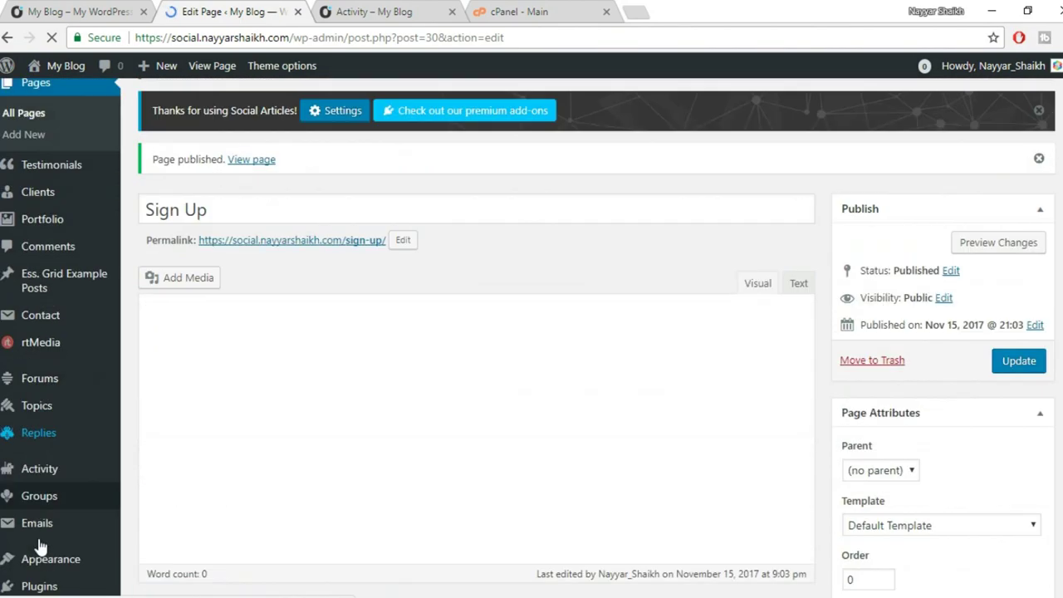
pyautogui.scroll(-2, 41, 507)
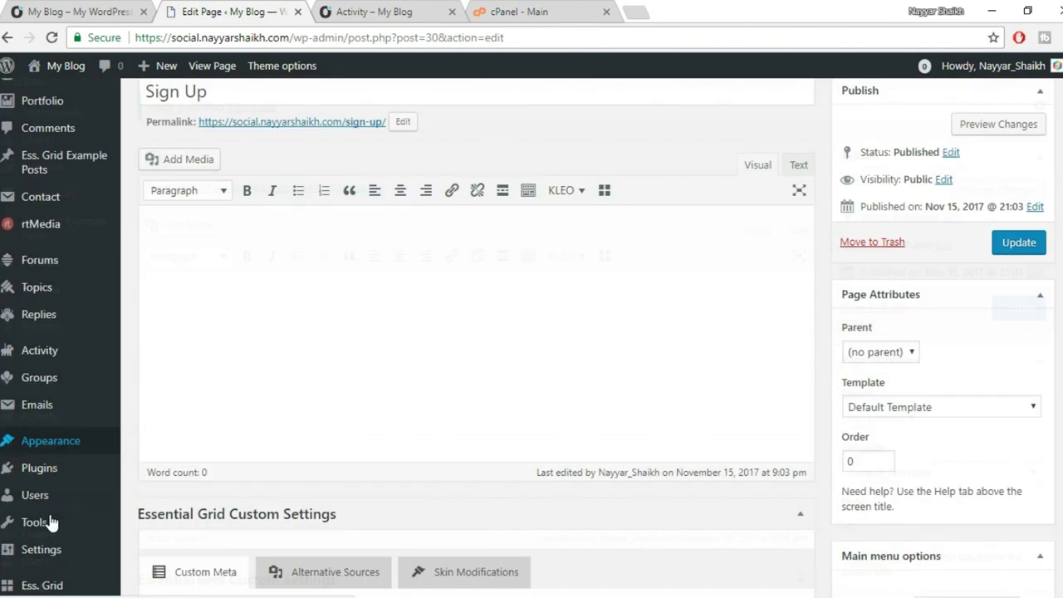
# In BuddyPress Pages, switch registration to Sign Up, revert it to Register, and save.
pyautogui.moveTo(47, 478)
pyautogui.click(164, 527)
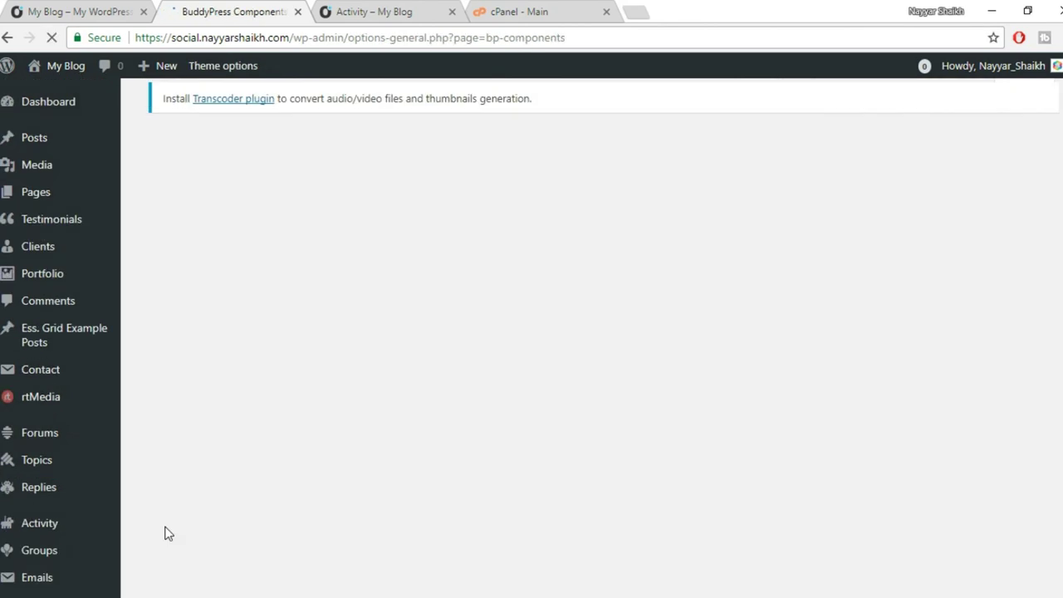
pyautogui.click(258, 283)
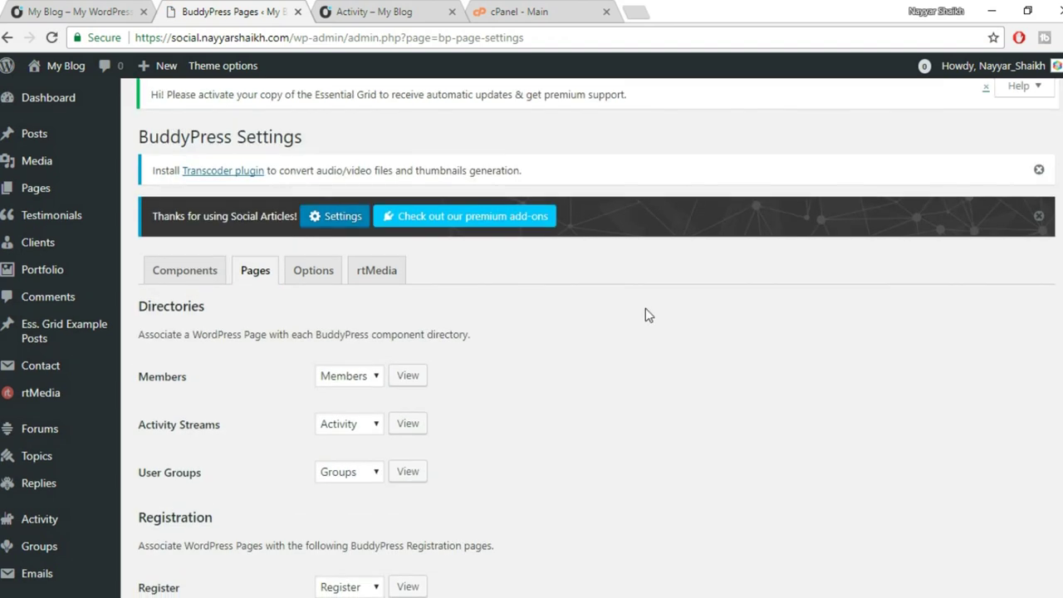
pyautogui.scroll(-4, 640, 311)
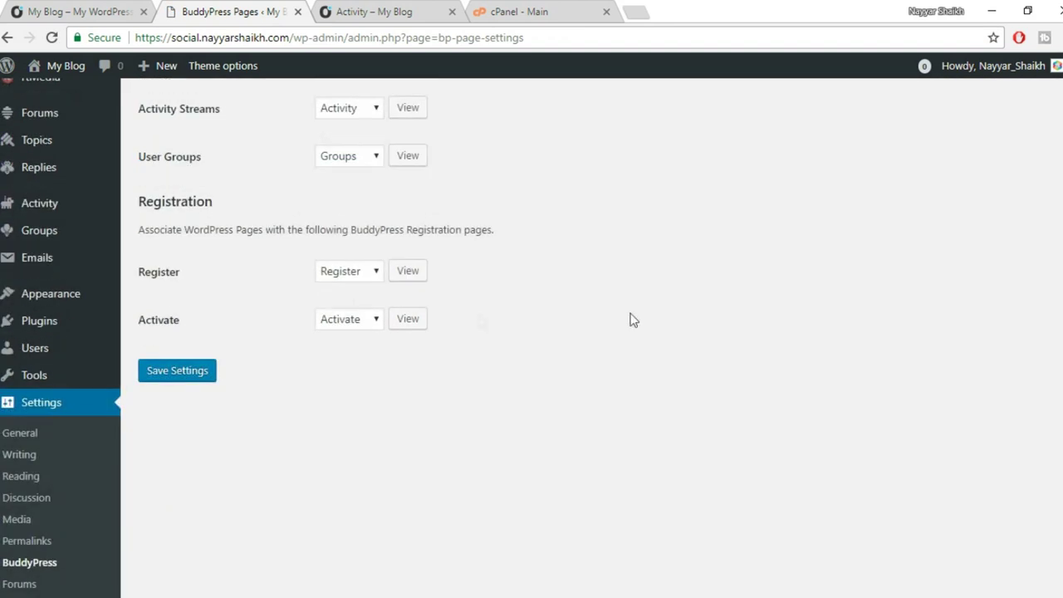
pyautogui.click(352, 280)
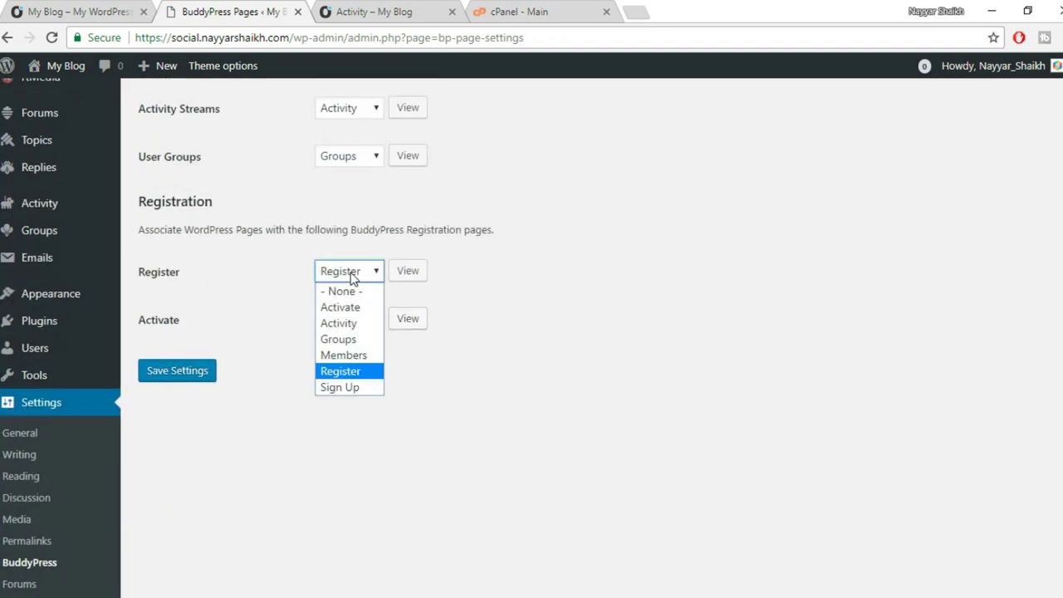
pyautogui.click(351, 389)
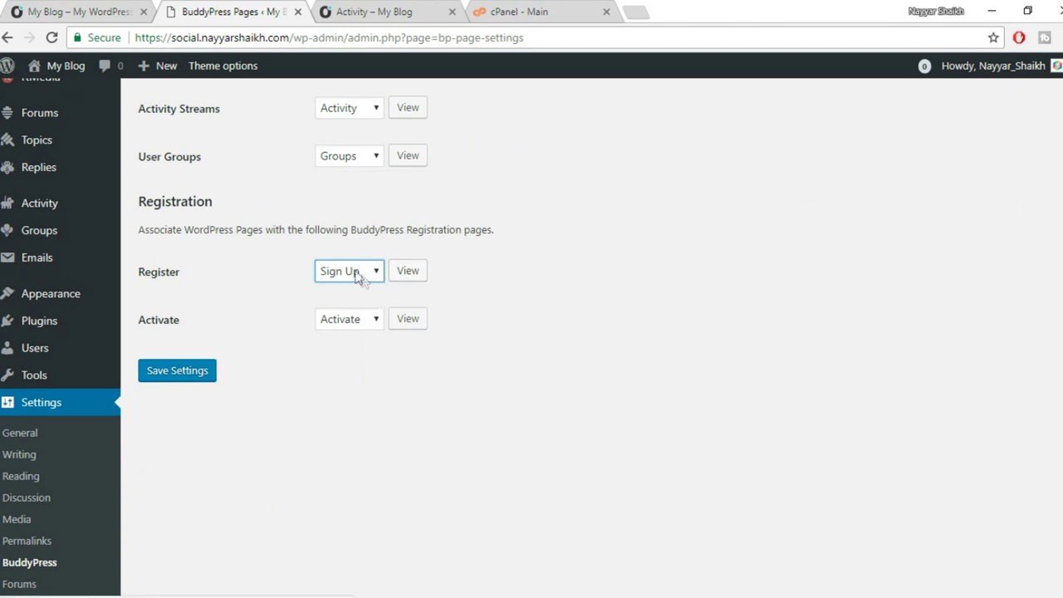
pyautogui.click(357, 278)
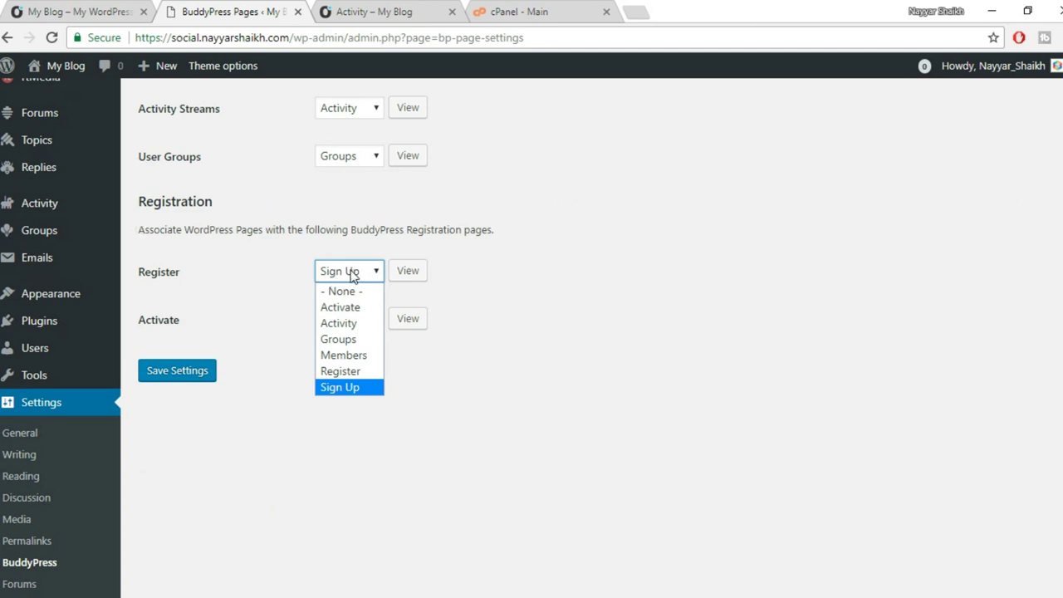
pyautogui.click(350, 373)
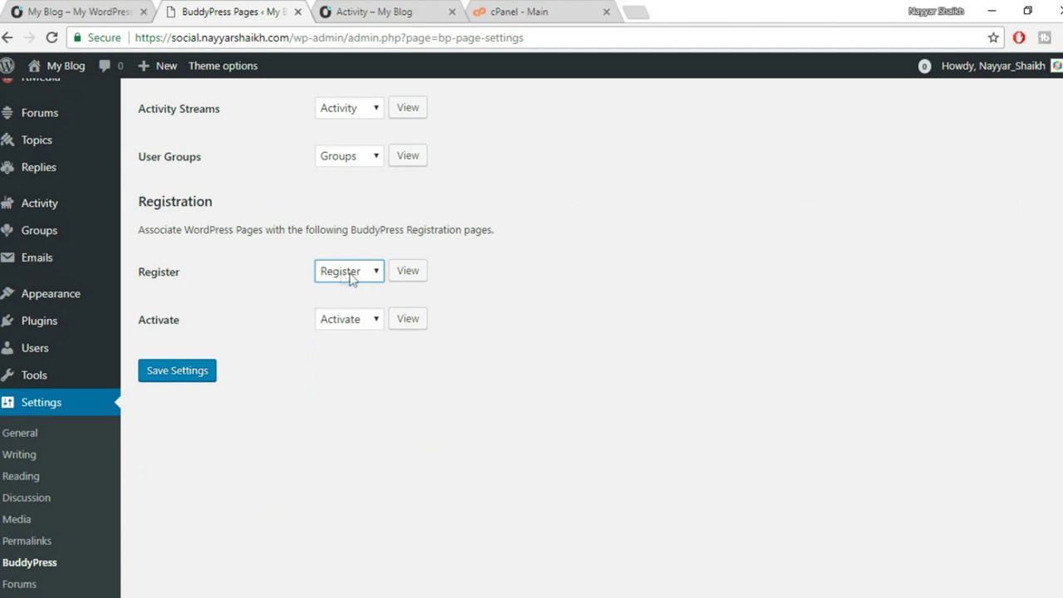
pyautogui.click(185, 375)
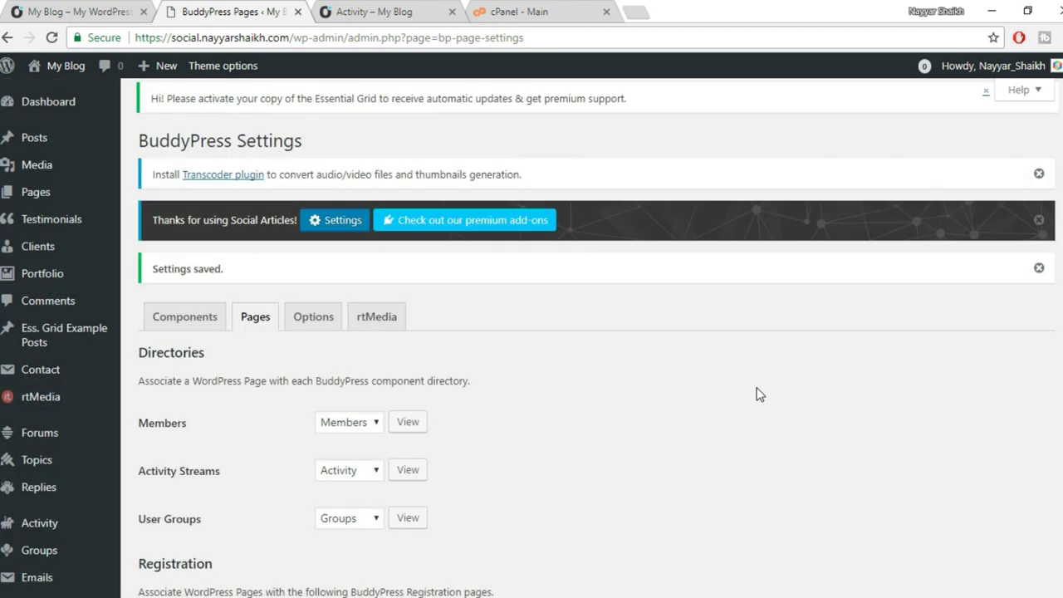
# Review the BuddyPress main options, then view the site's Activity page.
pyautogui.scroll(-2, 758, 394)
pyautogui.click(313, 165)
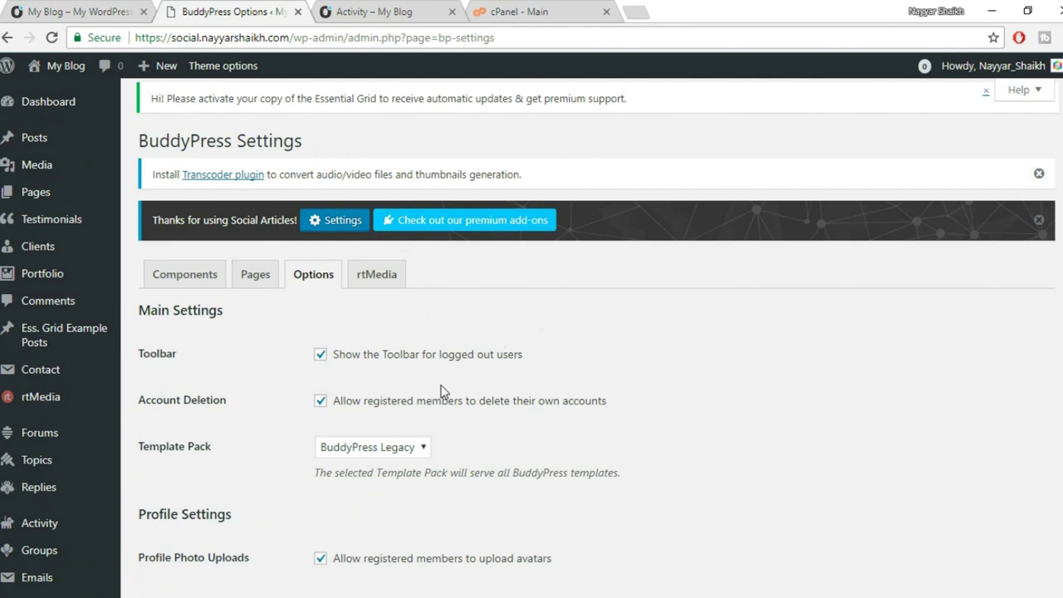
pyautogui.click(353, 8)
pyautogui.moveTo(86, 75)
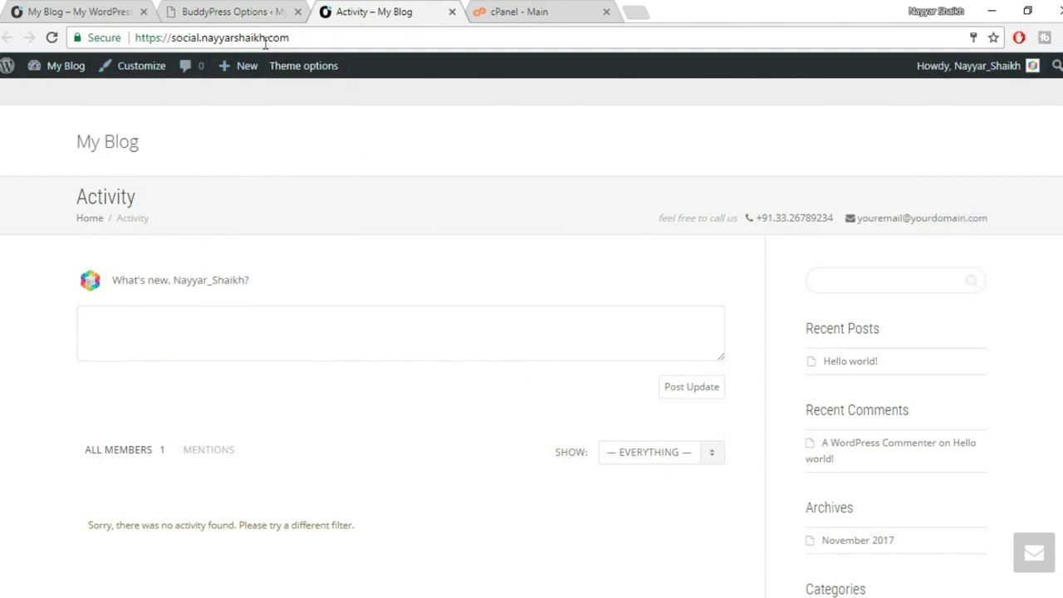
# Load the site's address in a new incognito window to see it logged out.
pyautogui.click(310, 42)
pyautogui.hotkey('ctrl', 'c')
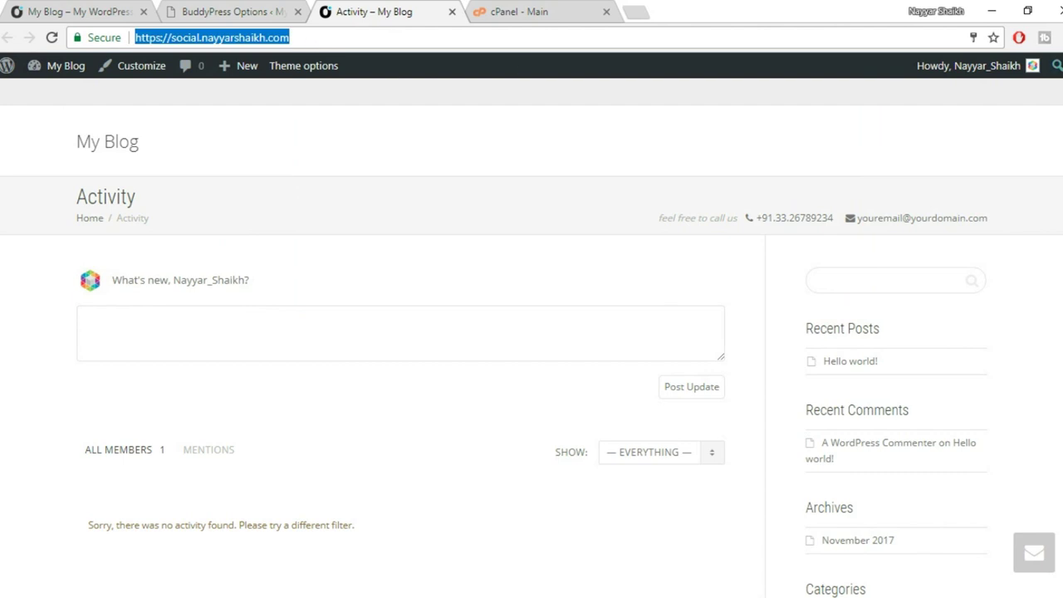
pyautogui.click(1055, 38)
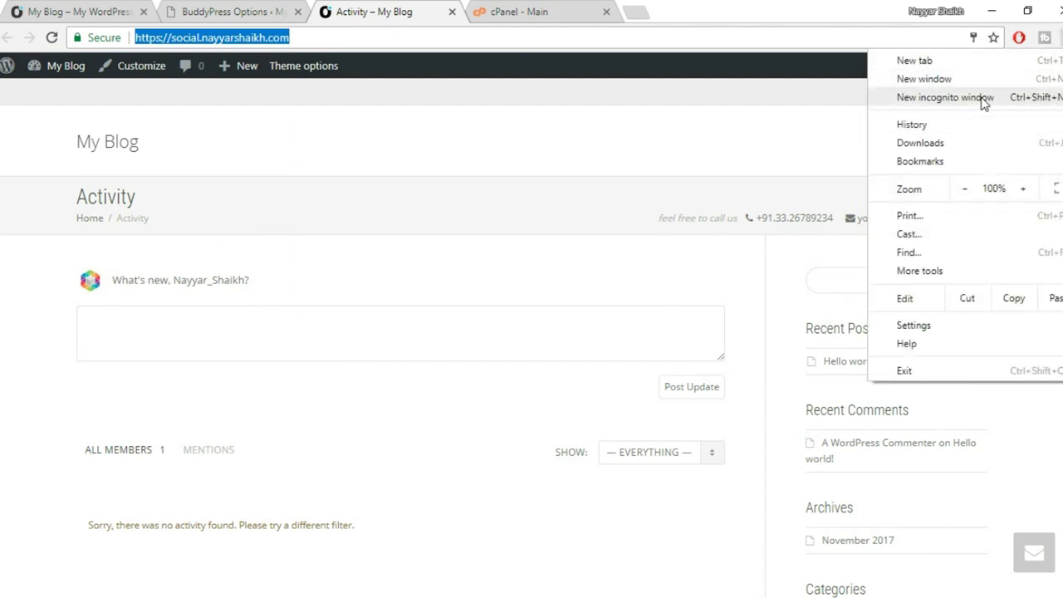
pyautogui.click(984, 99)
pyautogui.hotkey('ctrl', 'v')
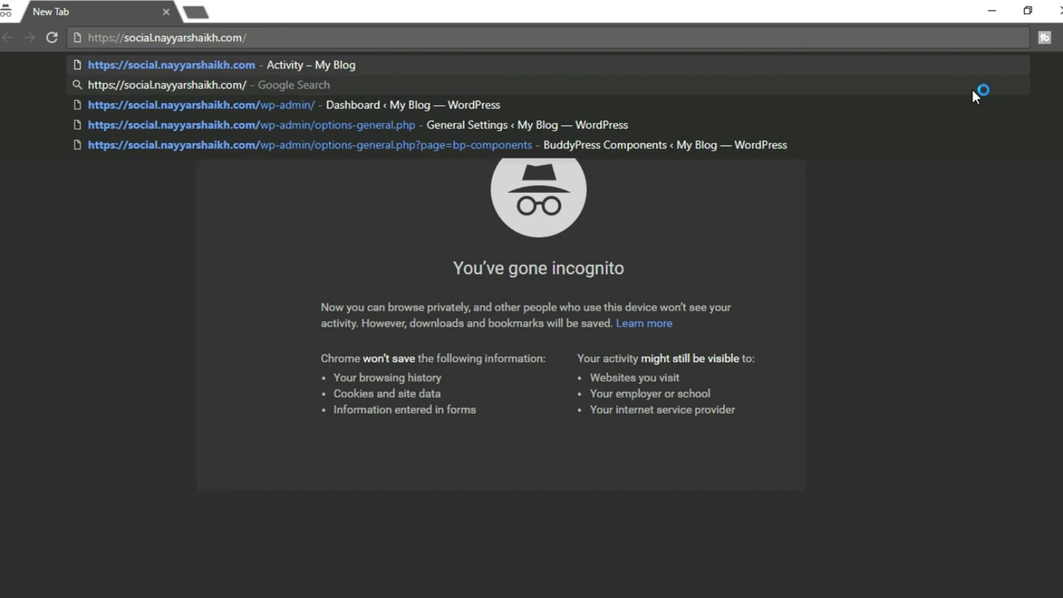
pyautogui.press('Return')
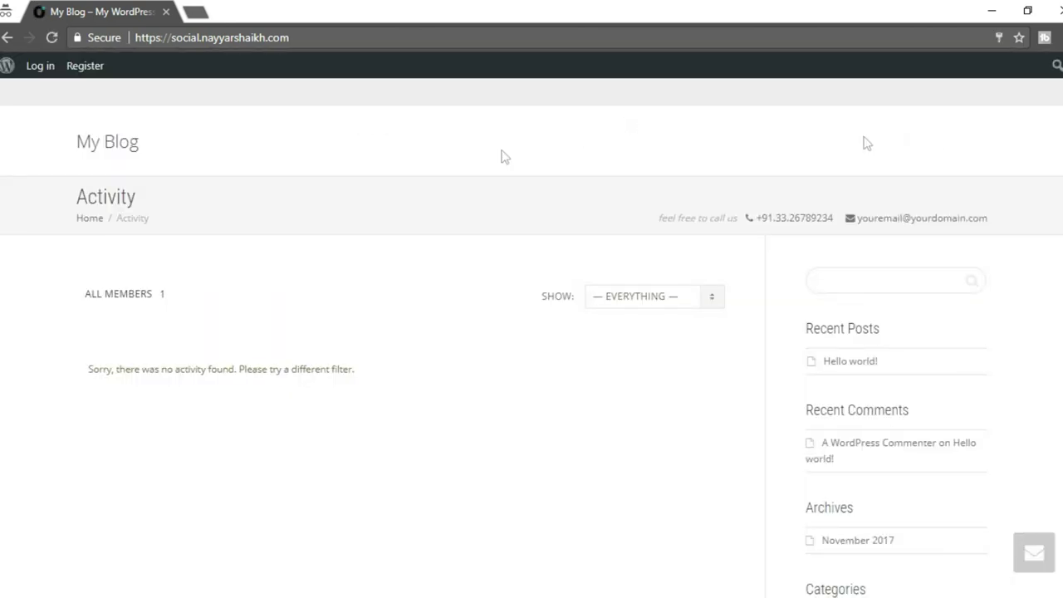
pyautogui.scroll(-4, 391, 269)
pyautogui.scroll(4, 401, 299)
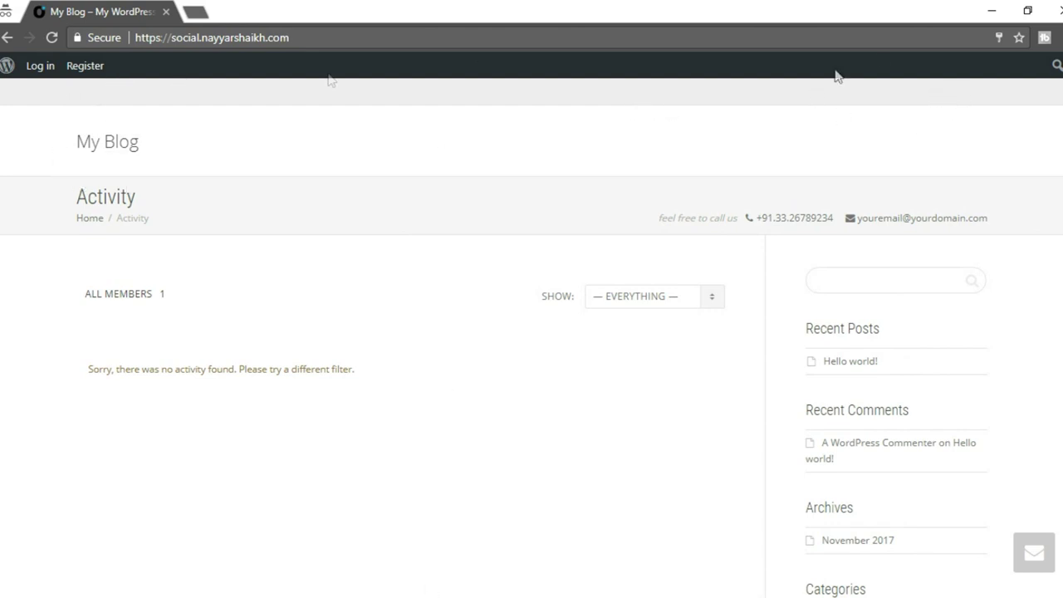
# Hide the toolbar from logged-out visitors in the BuddyPress options.
pyautogui.click(992, 10)
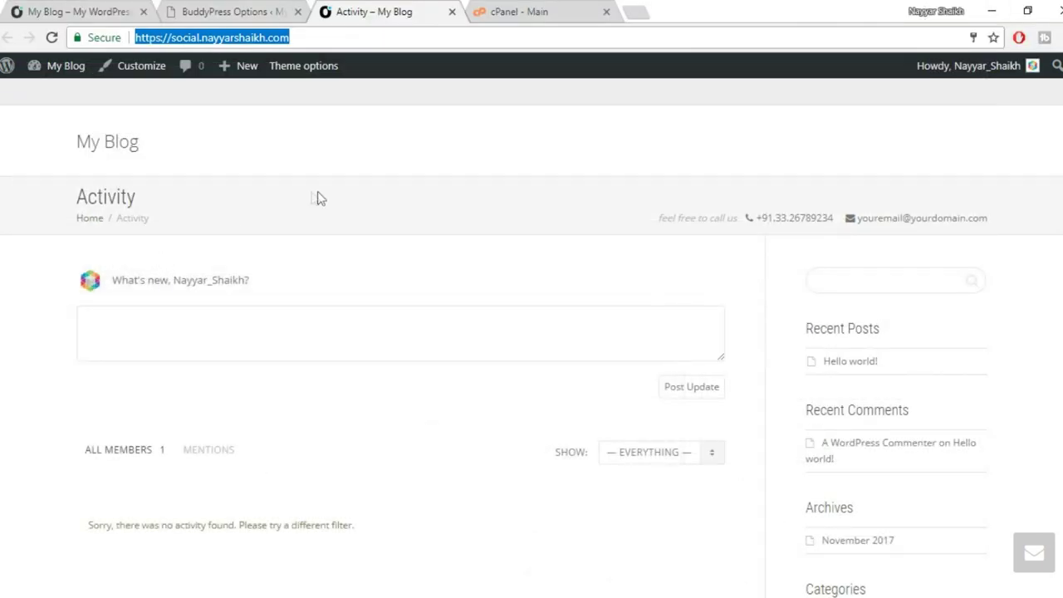
pyautogui.click(176, 6)
pyautogui.scroll(-2, 499, 299)
pyautogui.click(349, 197)
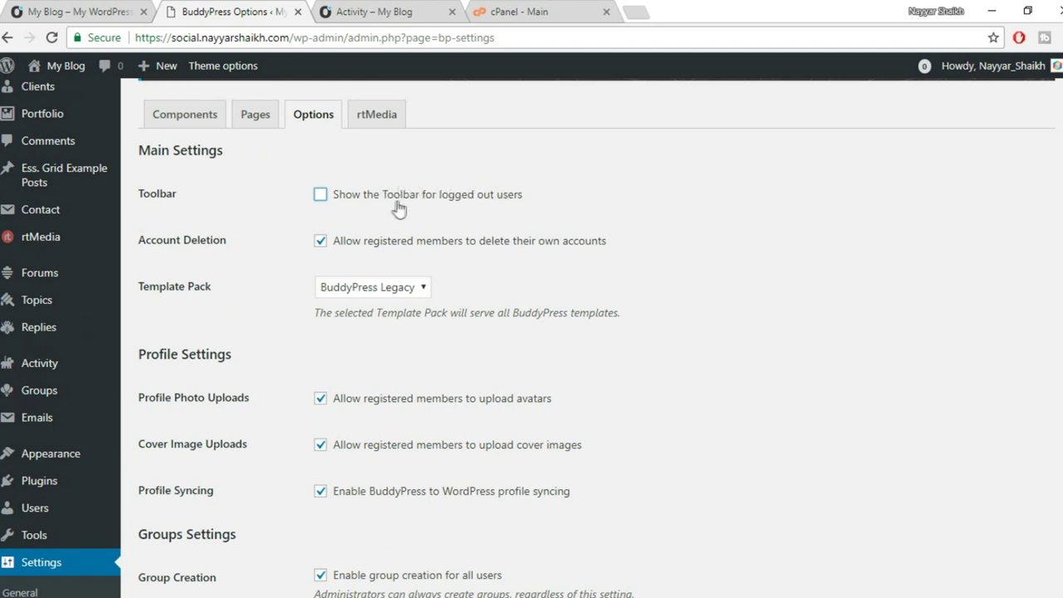
# Allow activity stream commenting on blog and forum posts, and save the BuddyPress settings.
pyautogui.scroll(-2, 822, 228)
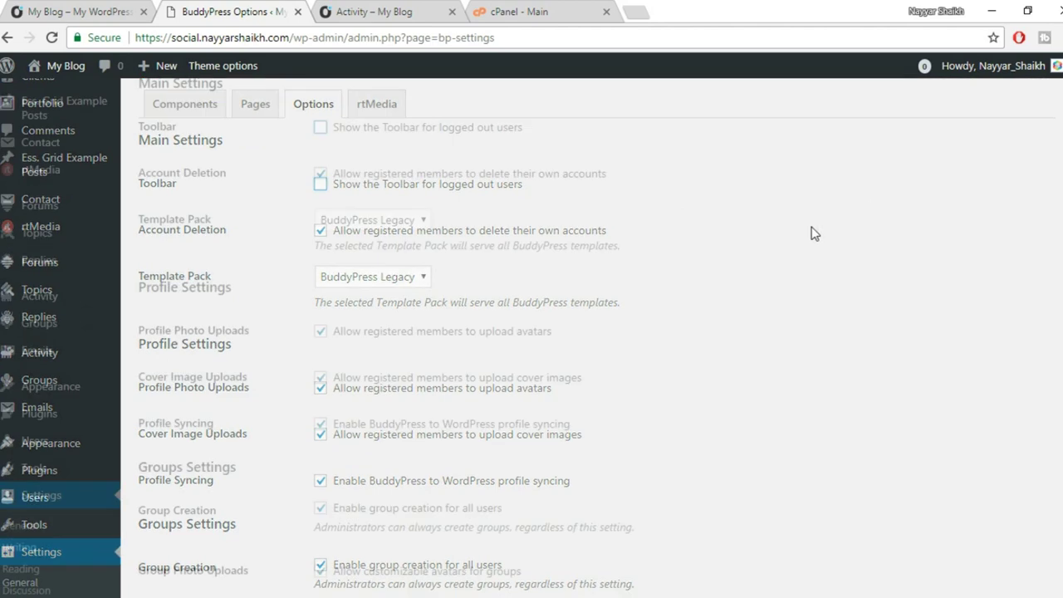
pyautogui.scroll(1, 555, 188)
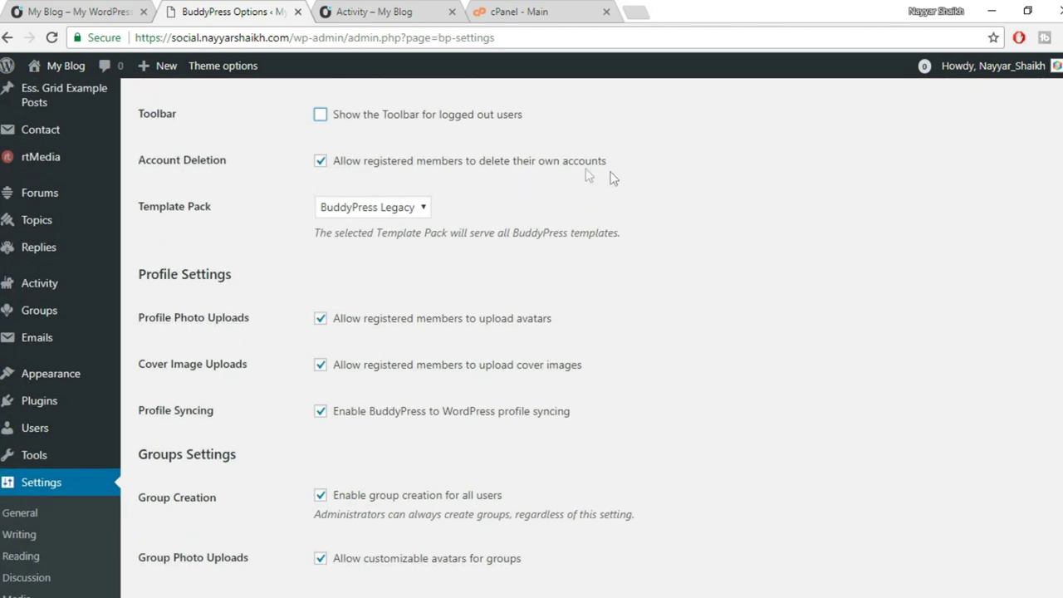
pyautogui.scroll(-1, 678, 183)
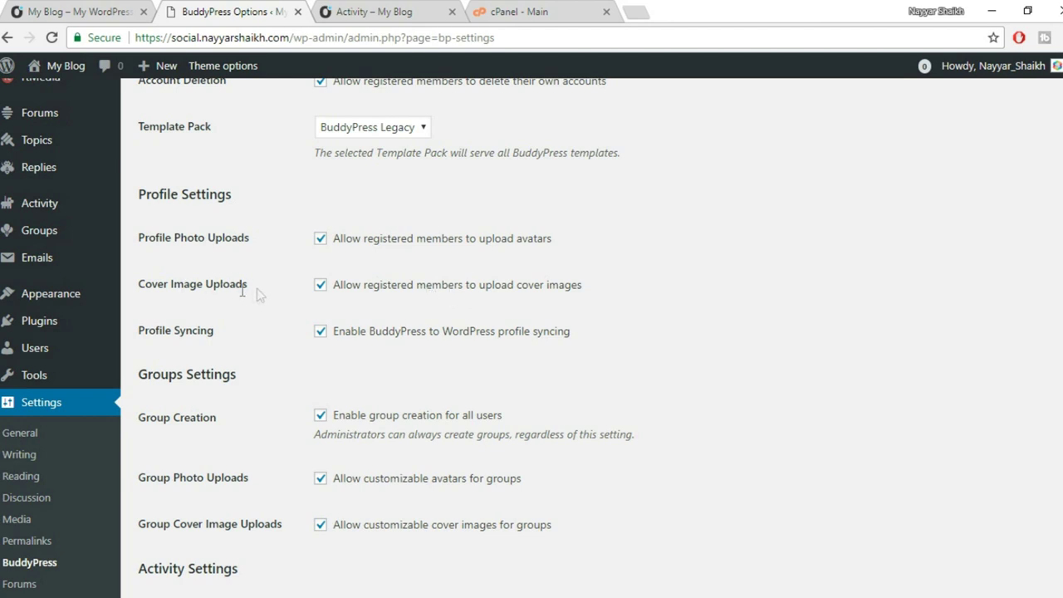
pyautogui.scroll(-1, 382, 300)
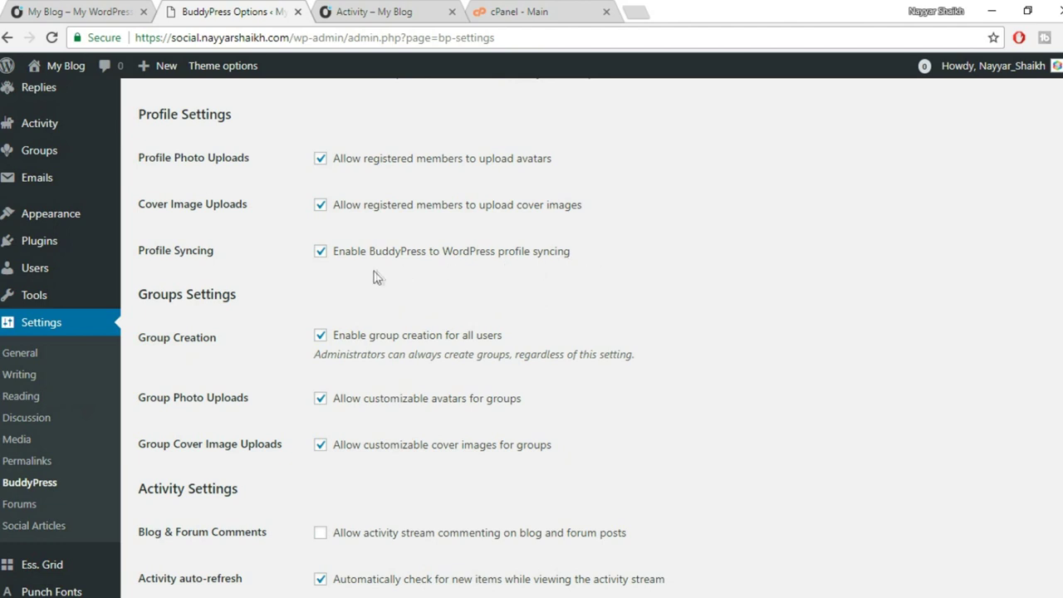
pyautogui.scroll(-1, 266, 348)
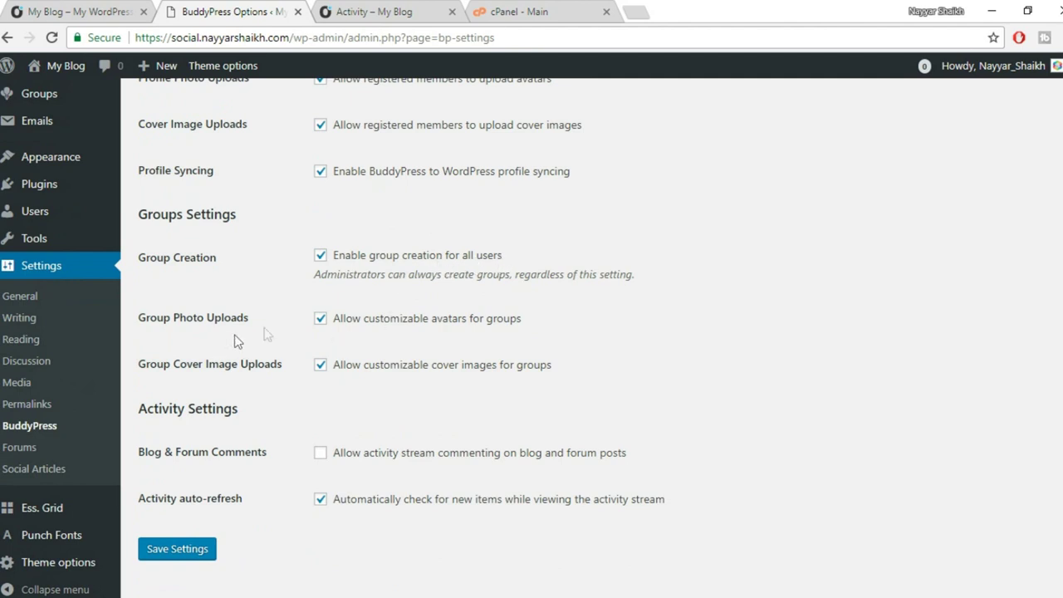
pyautogui.scroll(-1, 523, 324)
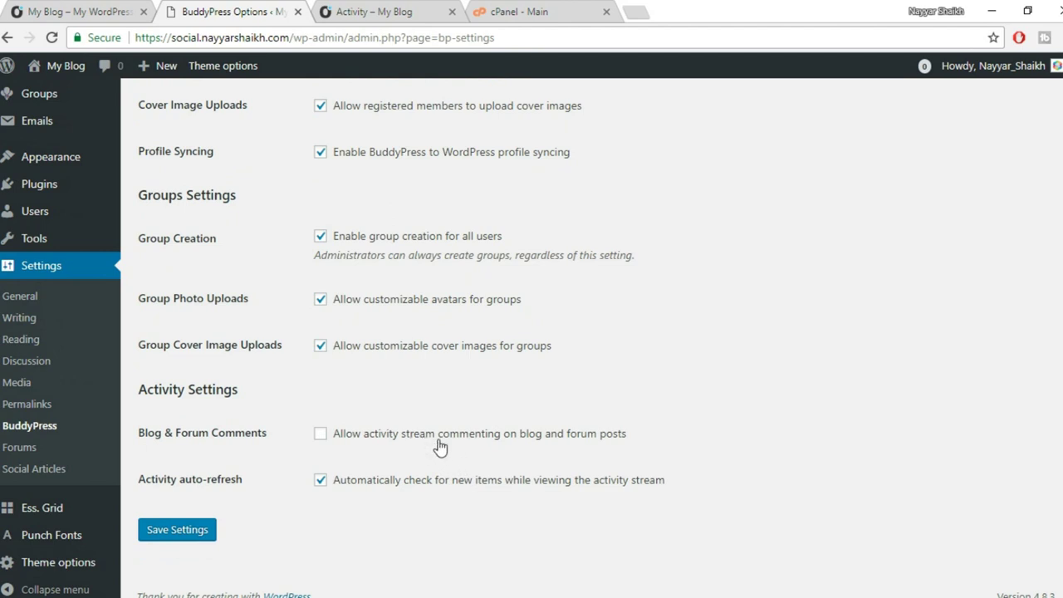
pyautogui.click(533, 447)
pyautogui.click(209, 531)
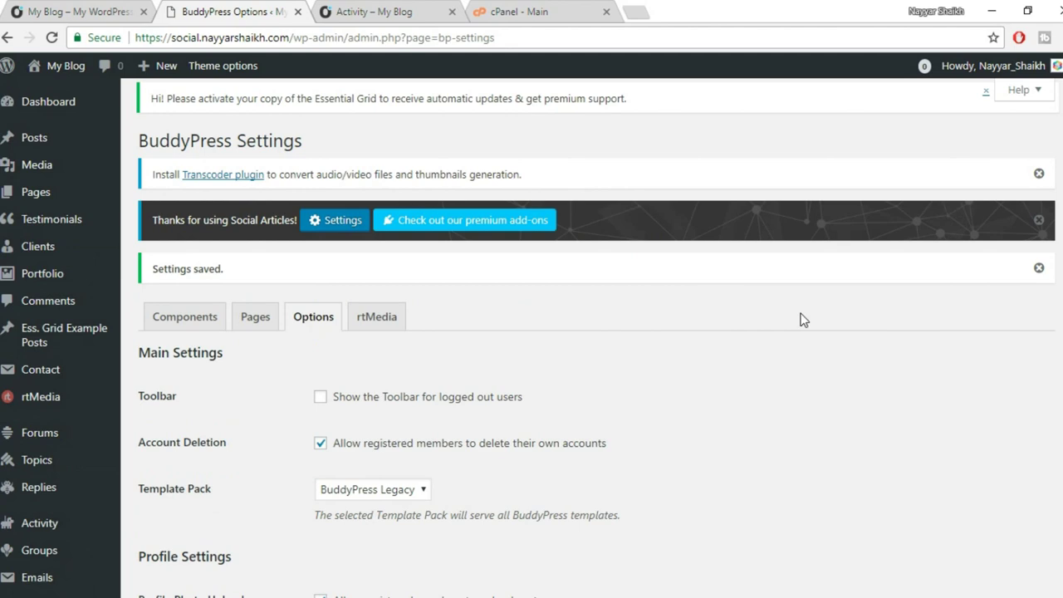
pyautogui.scroll(-2, 788, 312)
# Switch 'Allow user to comment on uploaded media' to ON in rtMedia's Display settings.
pyautogui.click(390, 164)
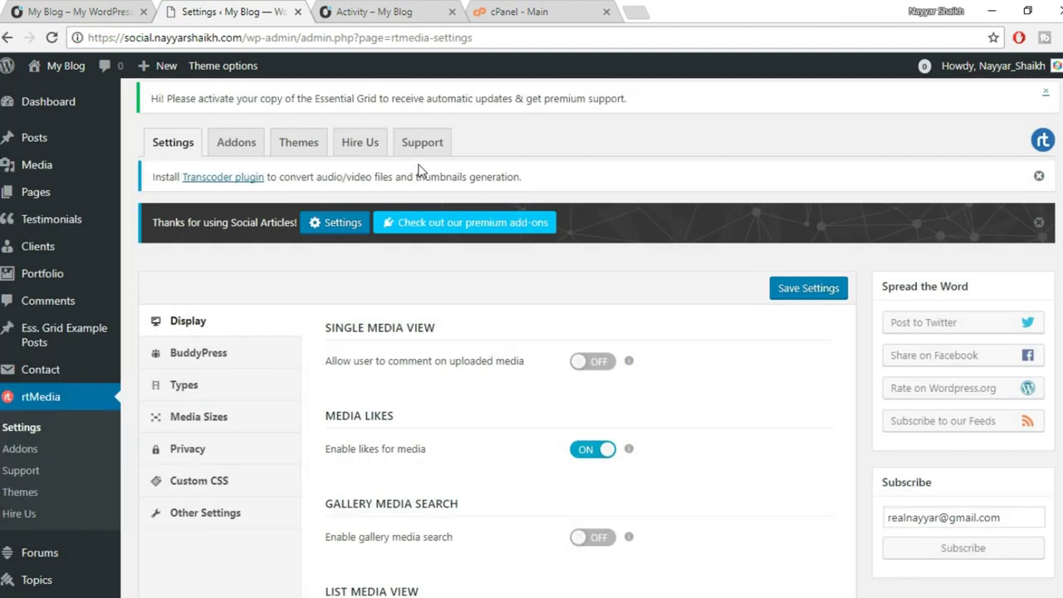
pyautogui.scroll(-2, 487, 237)
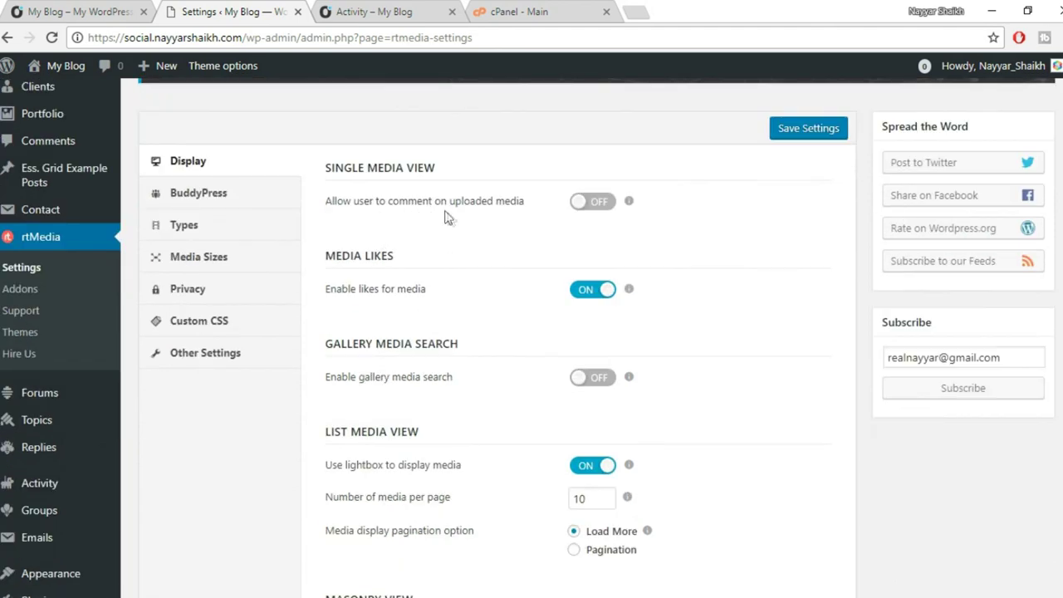
pyautogui.click(603, 211)
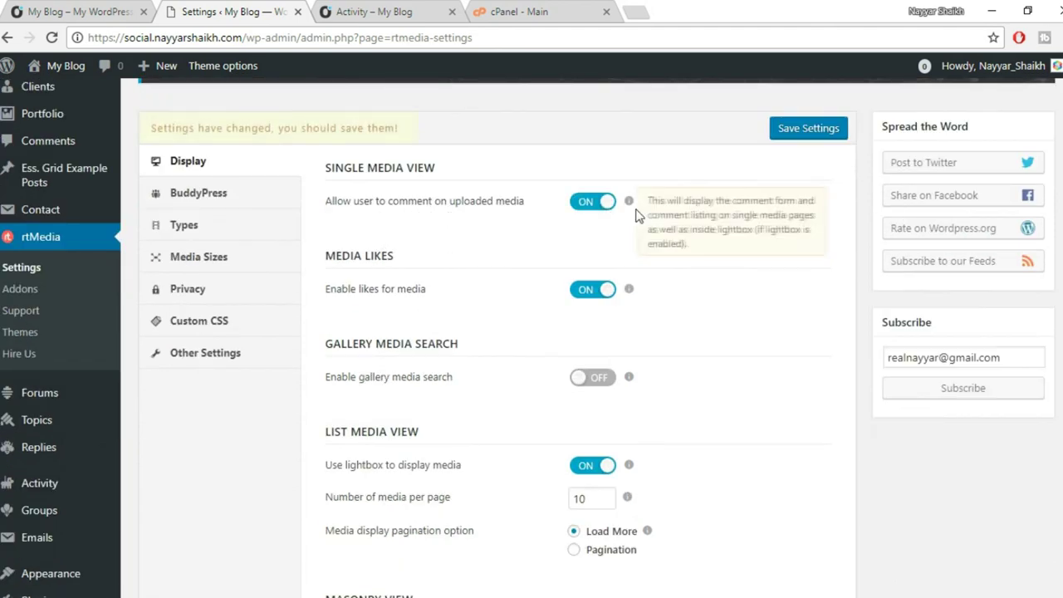
pyautogui.click(37, 6)
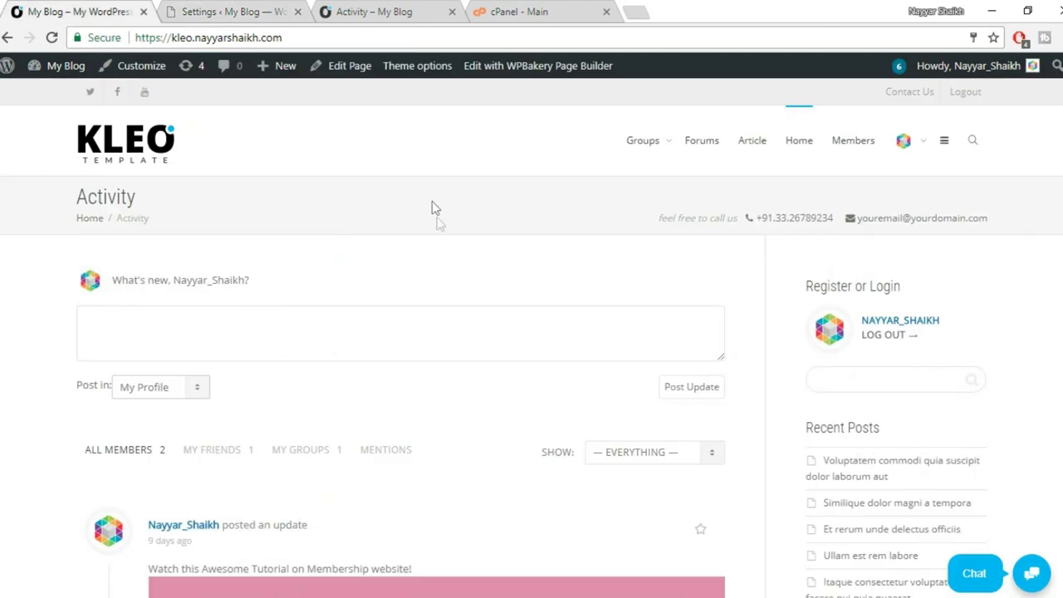
pyautogui.scroll(-10, 431, 201)
pyautogui.scroll(-2, 432, 232)
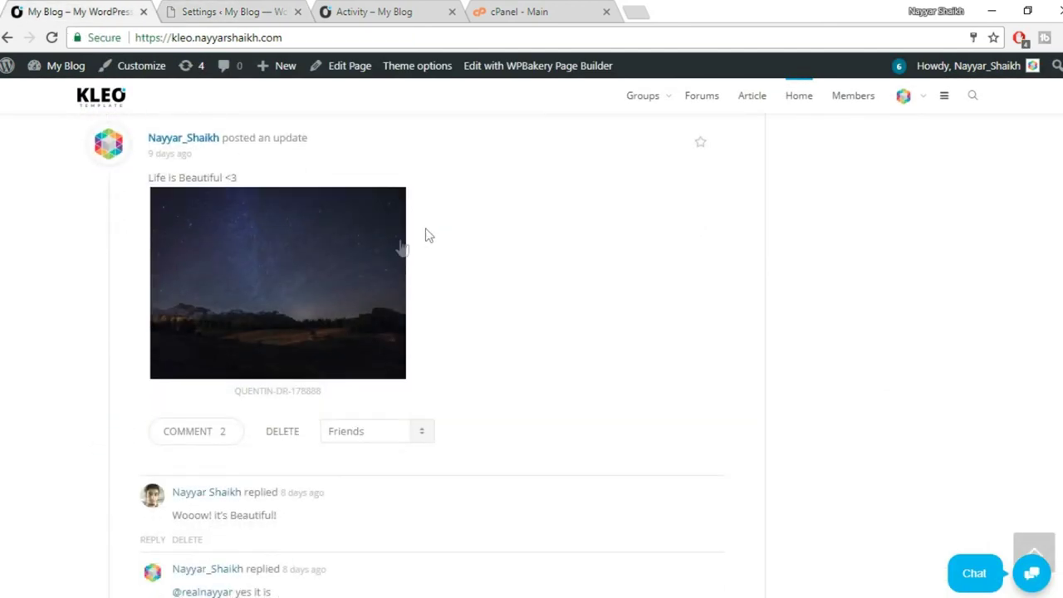
pyautogui.click(295, 297)
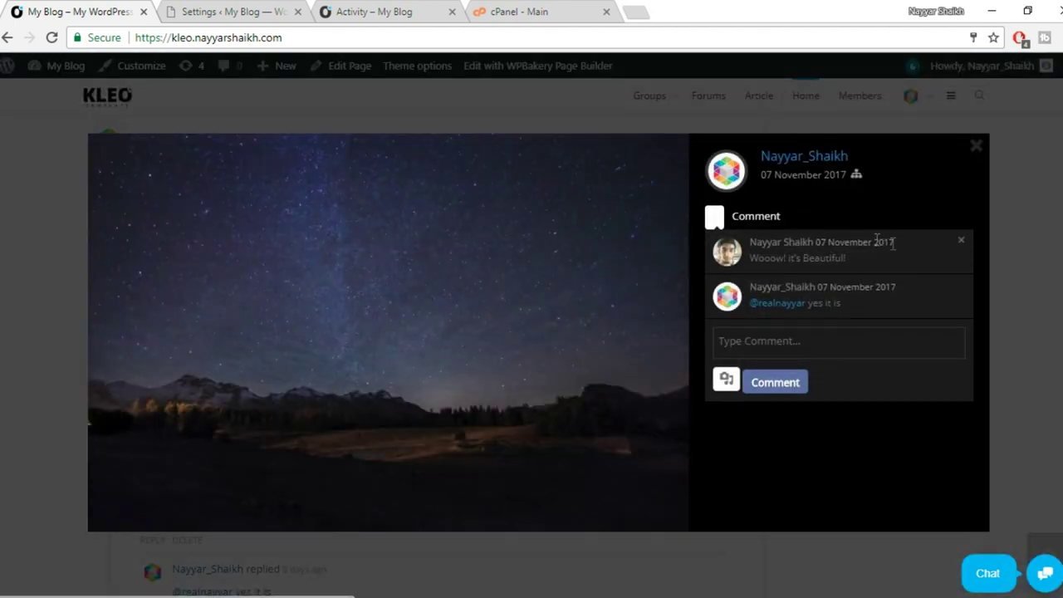
pyautogui.moveTo(864, 250); pyautogui.dragTo(725, 255)
pyautogui.click(774, 260)
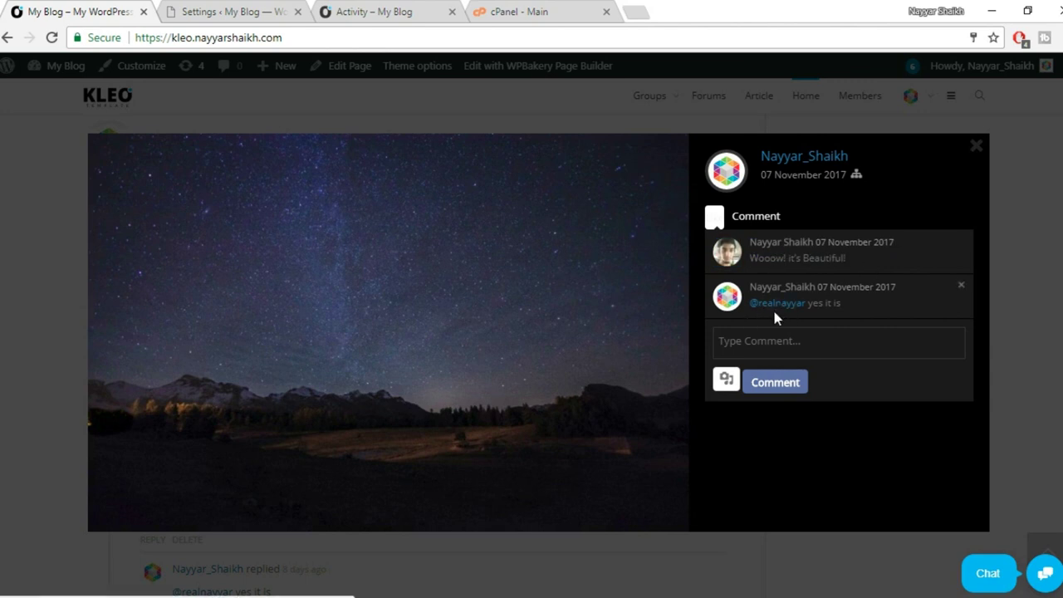
pyautogui.click(767, 339)
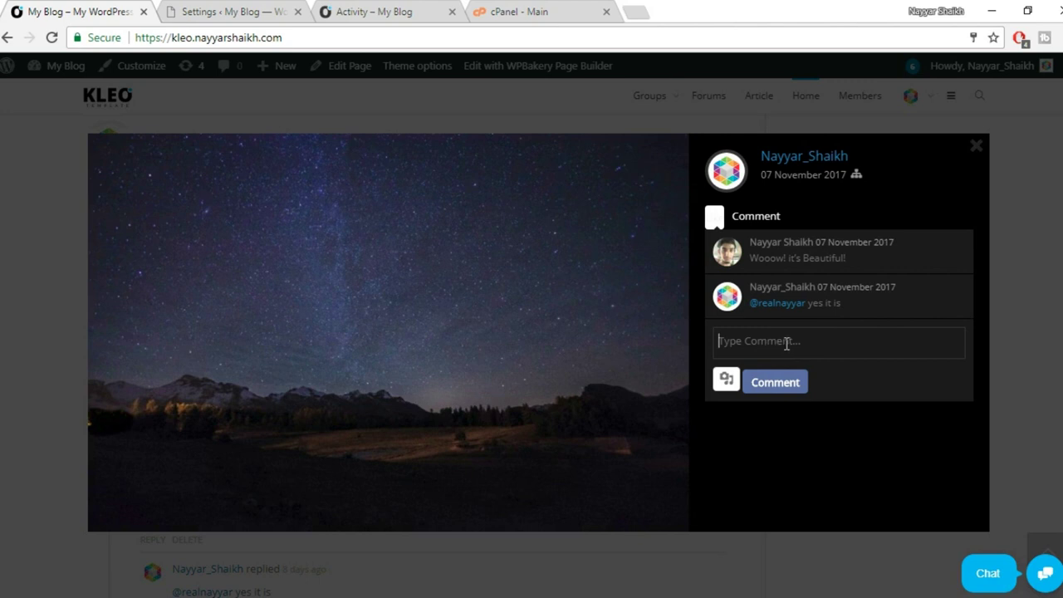
pyautogui.write('@re')
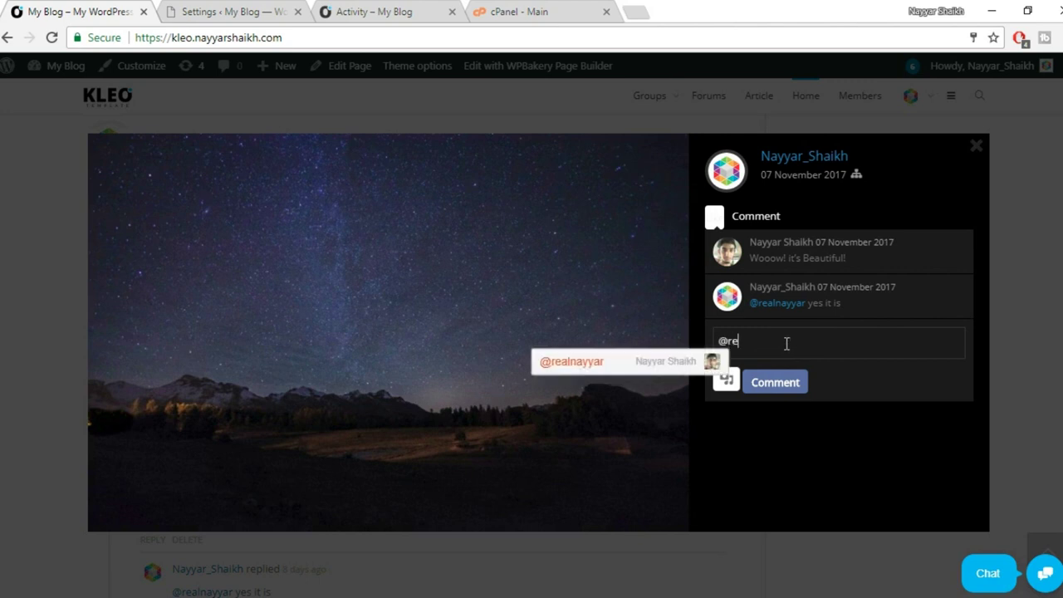
pyautogui.write('a')
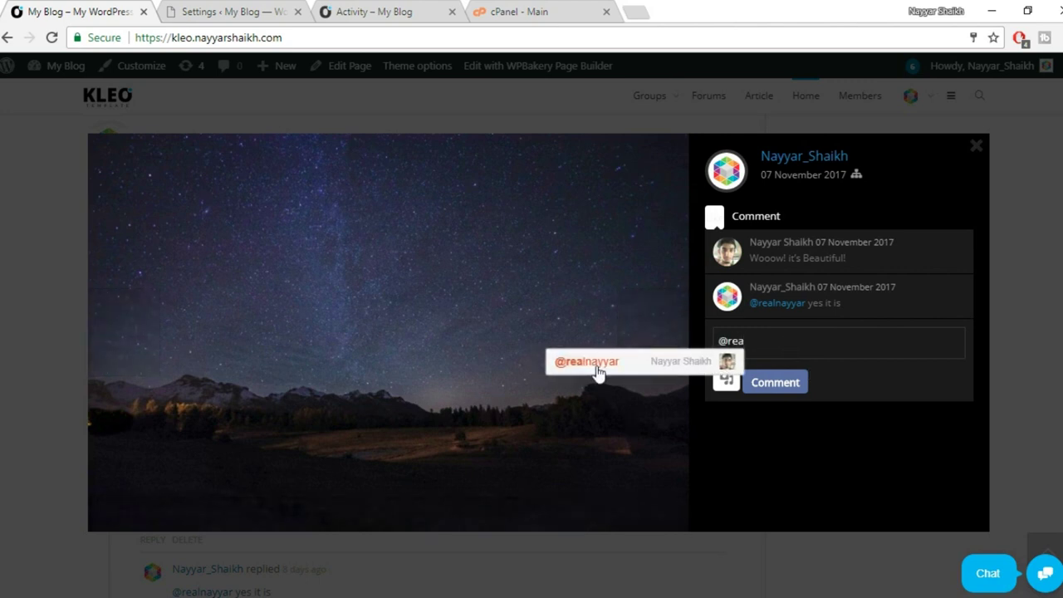
pyautogui.click(598, 371)
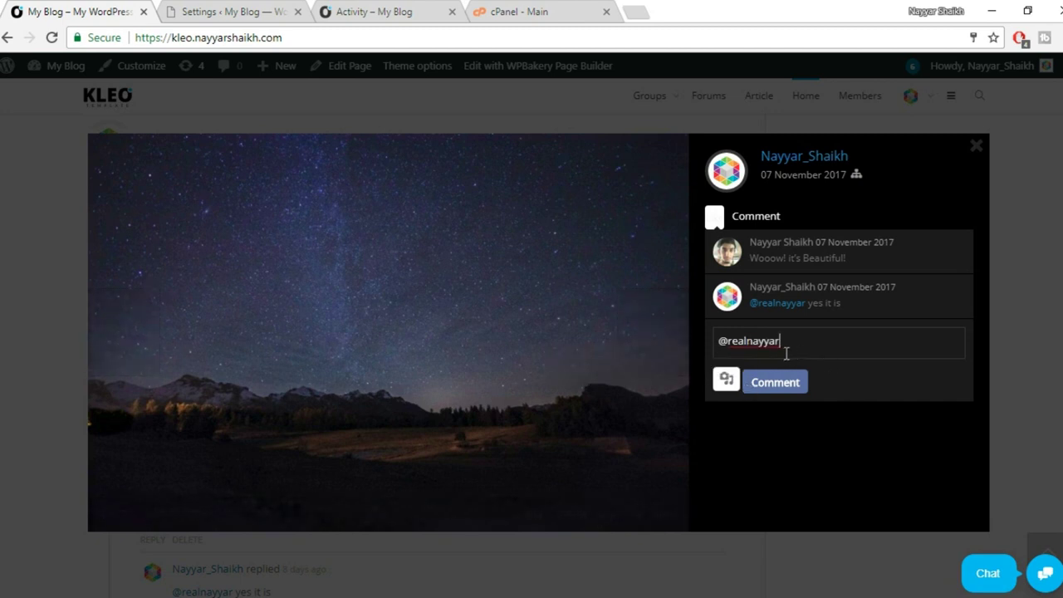
pyautogui.moveTo(806, 348); pyautogui.dragTo(711, 340)
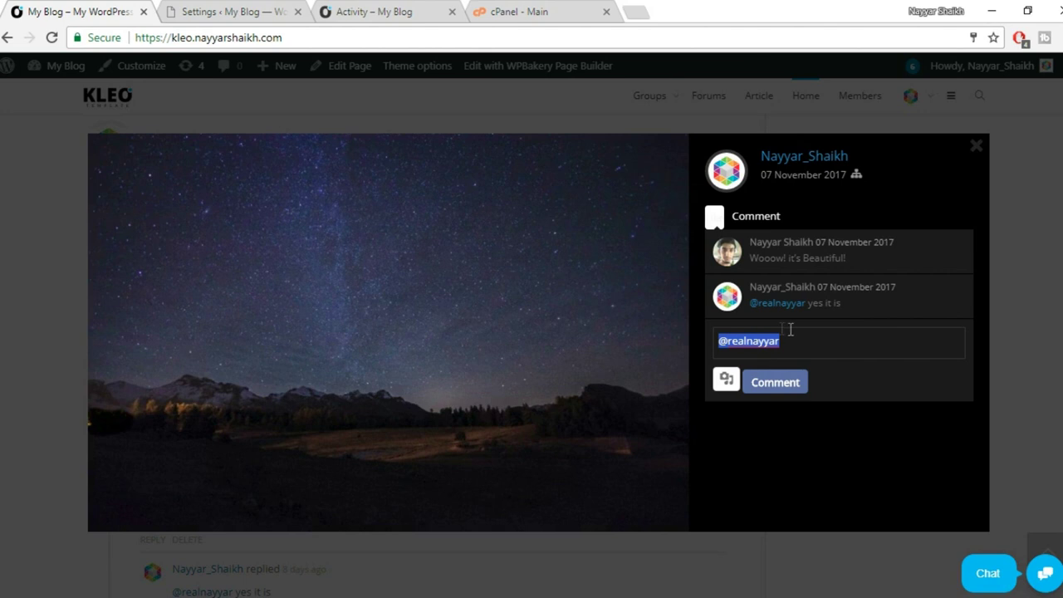
pyautogui.press('BackSpace')
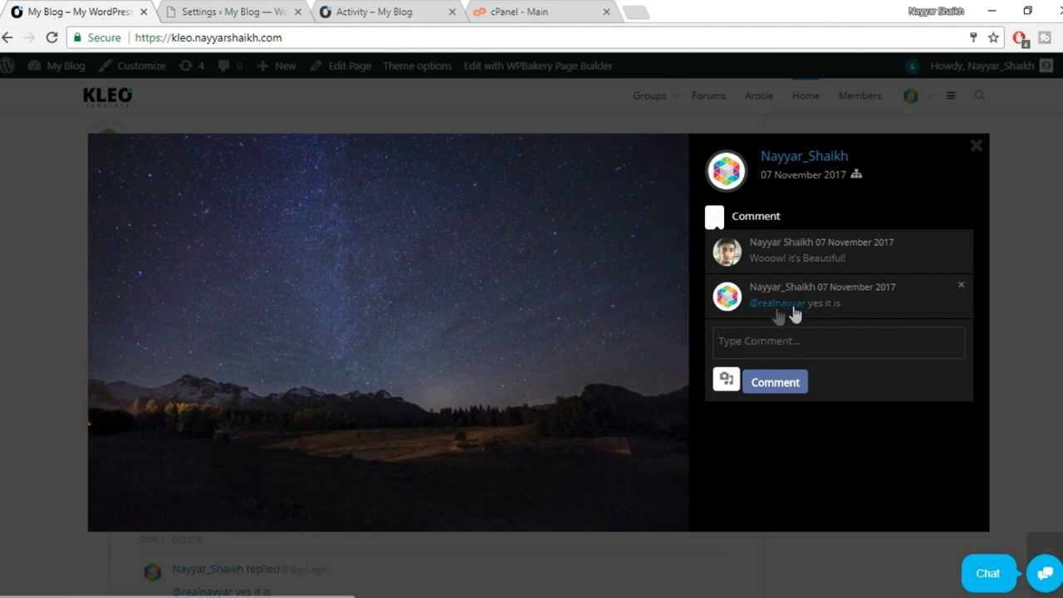
pyautogui.moveTo(804, 309); pyautogui.dragTo(842, 308)
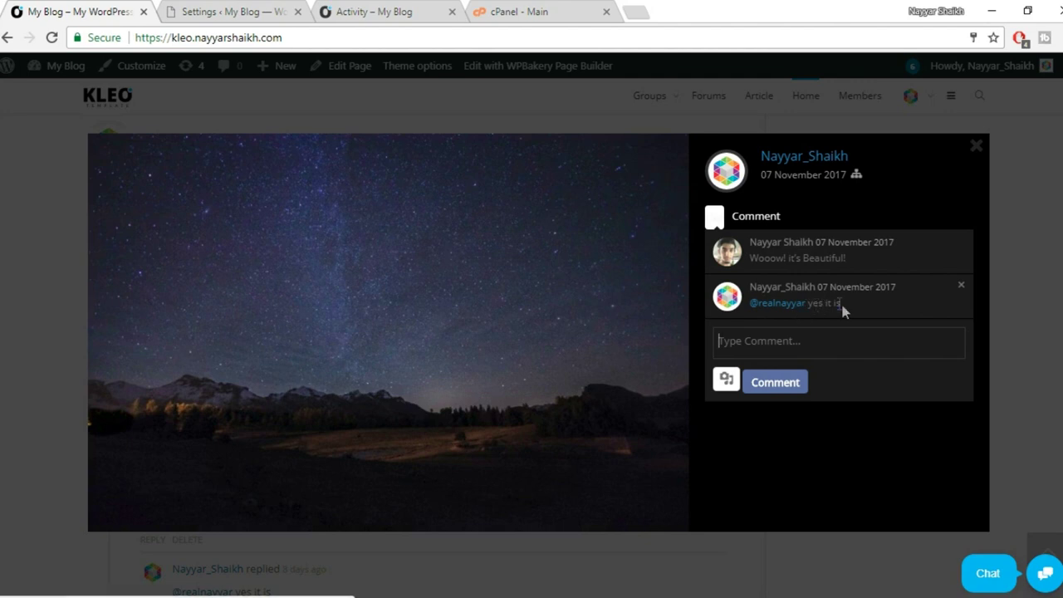
pyautogui.click(975, 148)
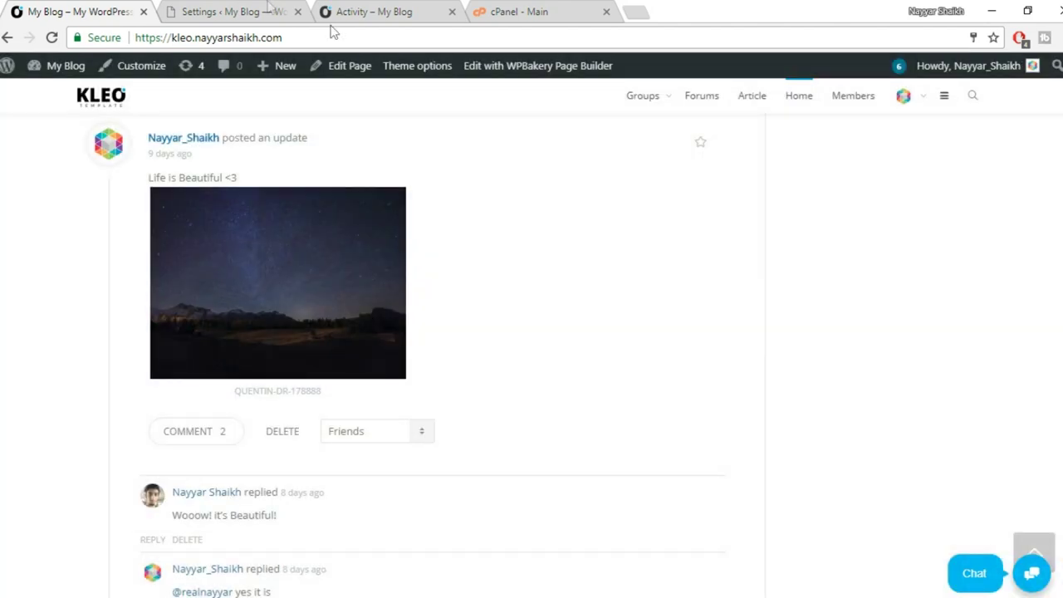
pyautogui.click(220, 9)
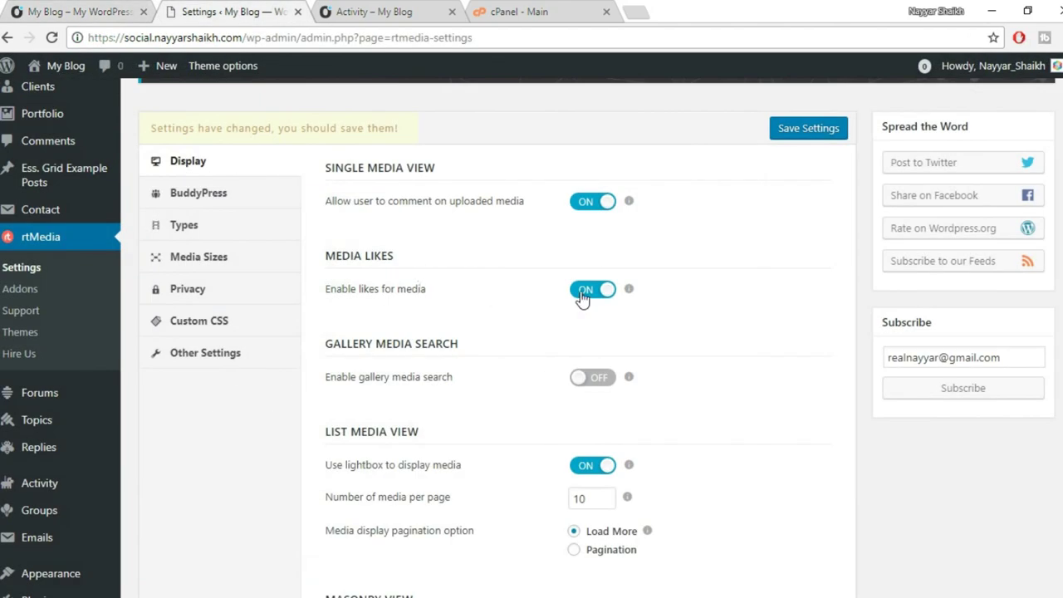
# Turn on gallery media search in the rtMedia settings.
pyautogui.scroll(-1, 810, 322)
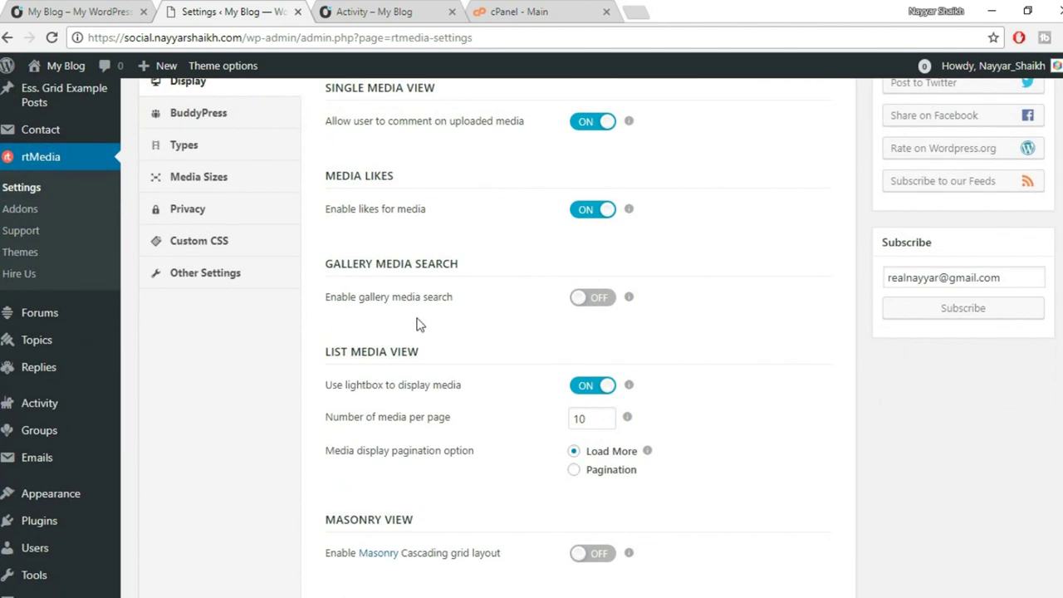
pyautogui.click(104, 11)
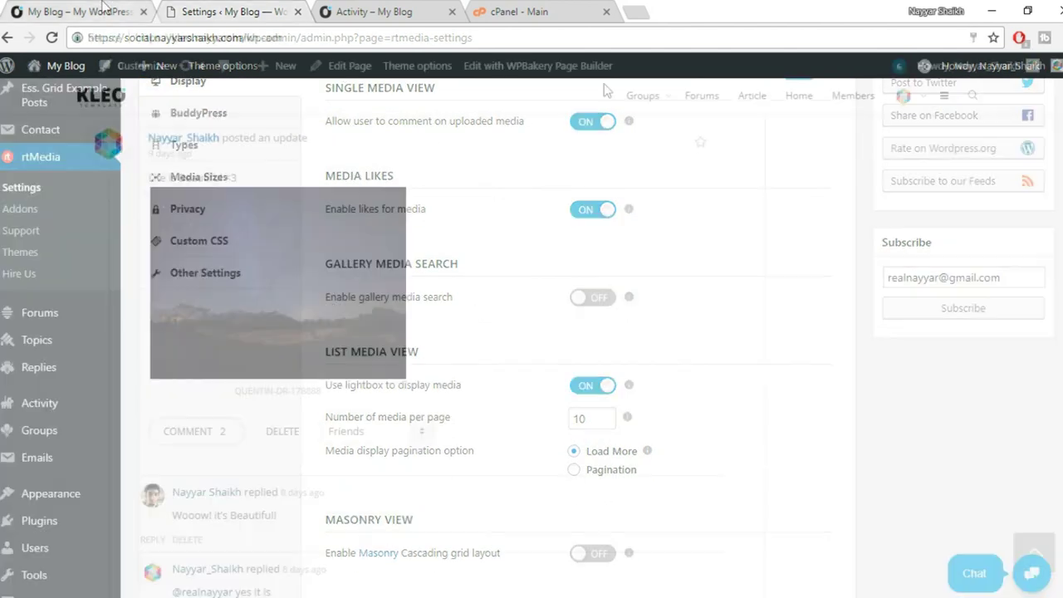
pyautogui.scroll(4, 999, 266)
pyautogui.scroll(10, 996, 291)
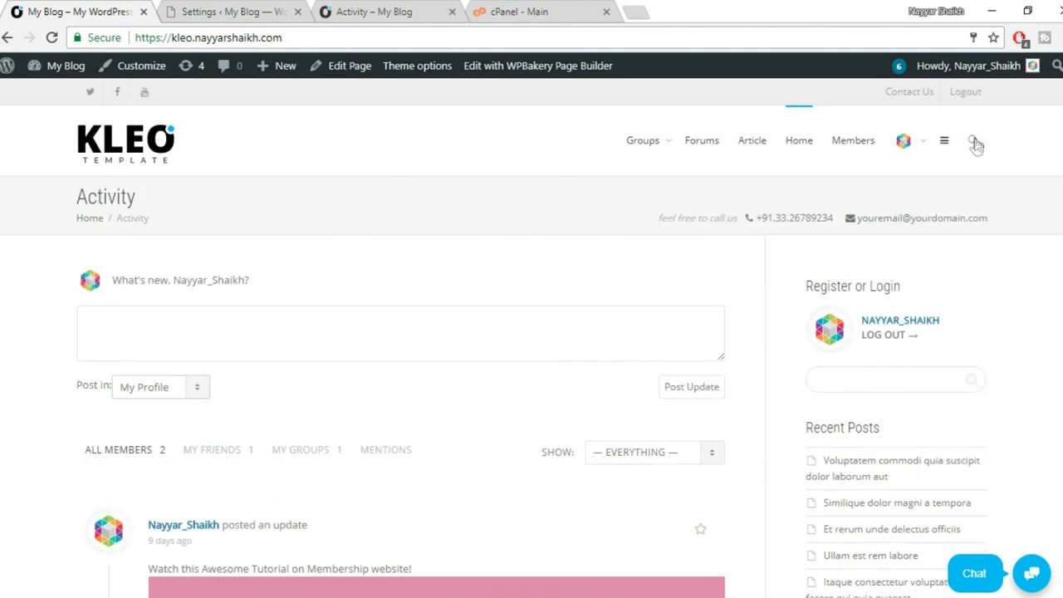
pyautogui.click(973, 141)
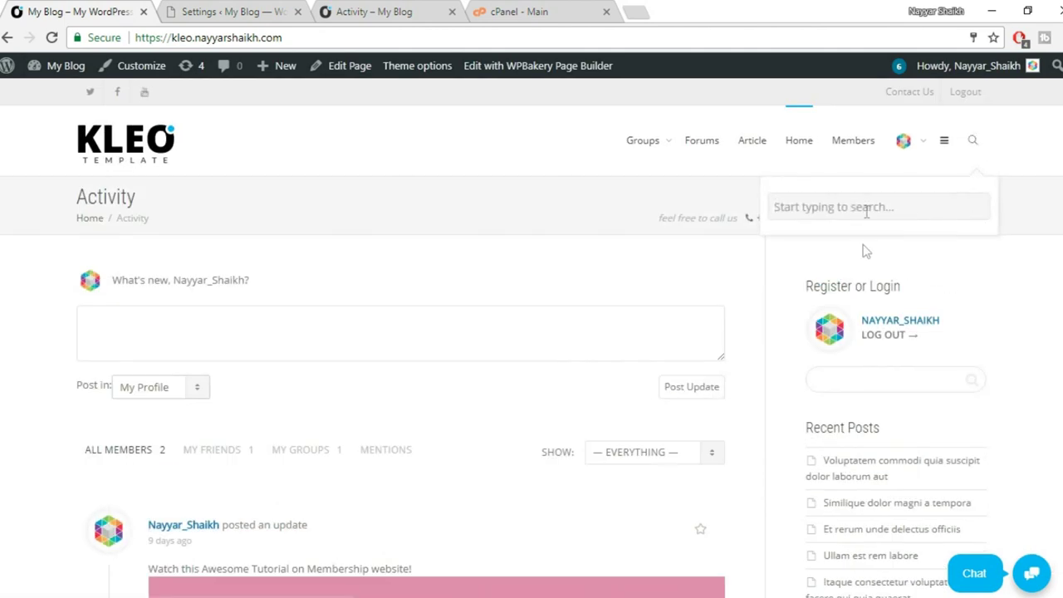
pyautogui.click(241, 11)
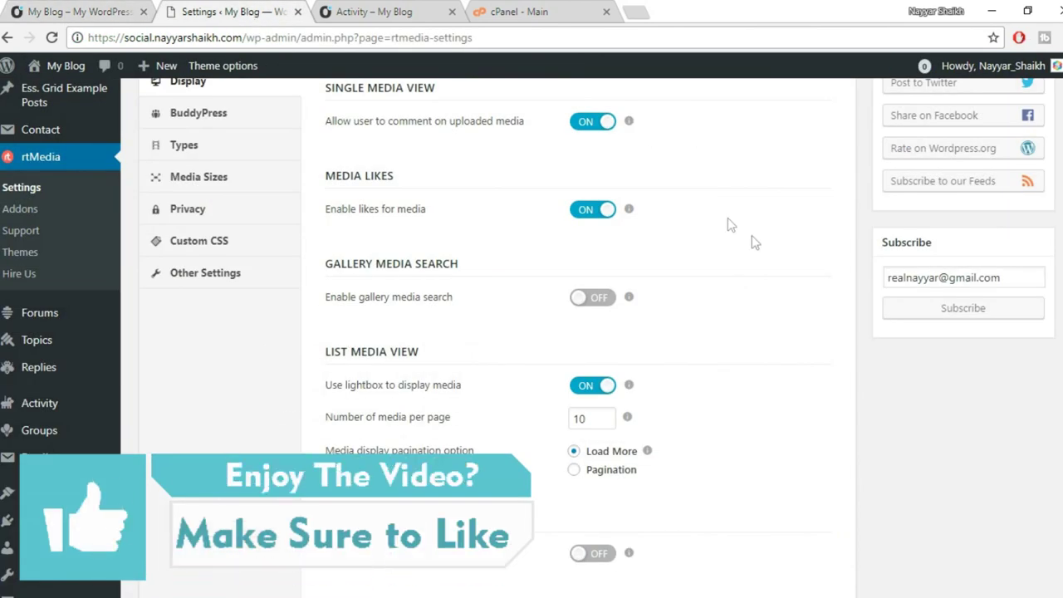
pyautogui.click(589, 297)
pyautogui.scroll(-2, 842, 309)
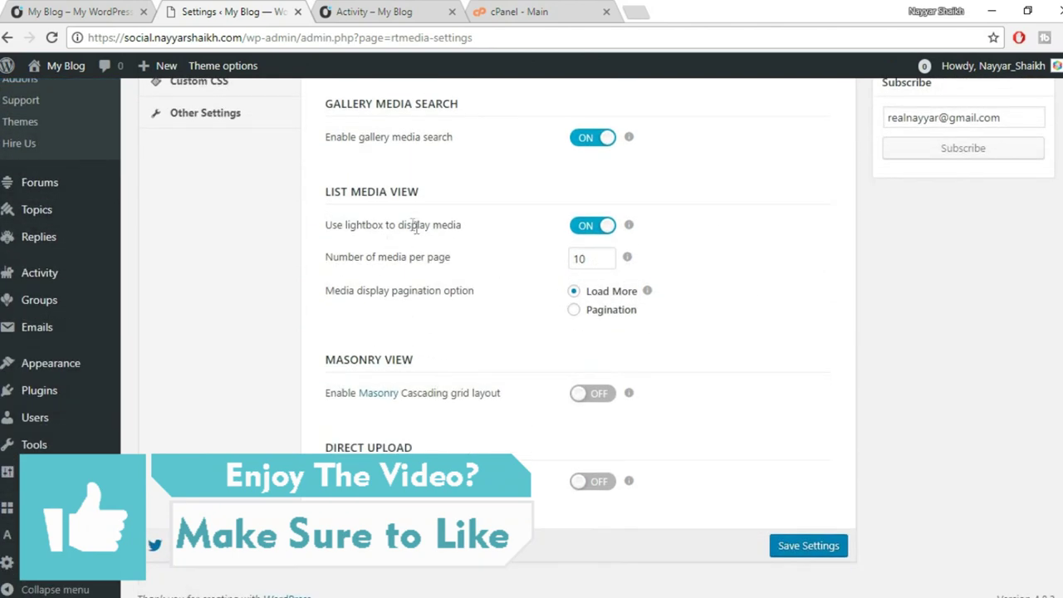
# Open the Life is Beautiful post's starry-sky photo in the lightbox.
pyautogui.hotkey('ctrl', '1')
pyautogui.scroll(-5, 581, 407)
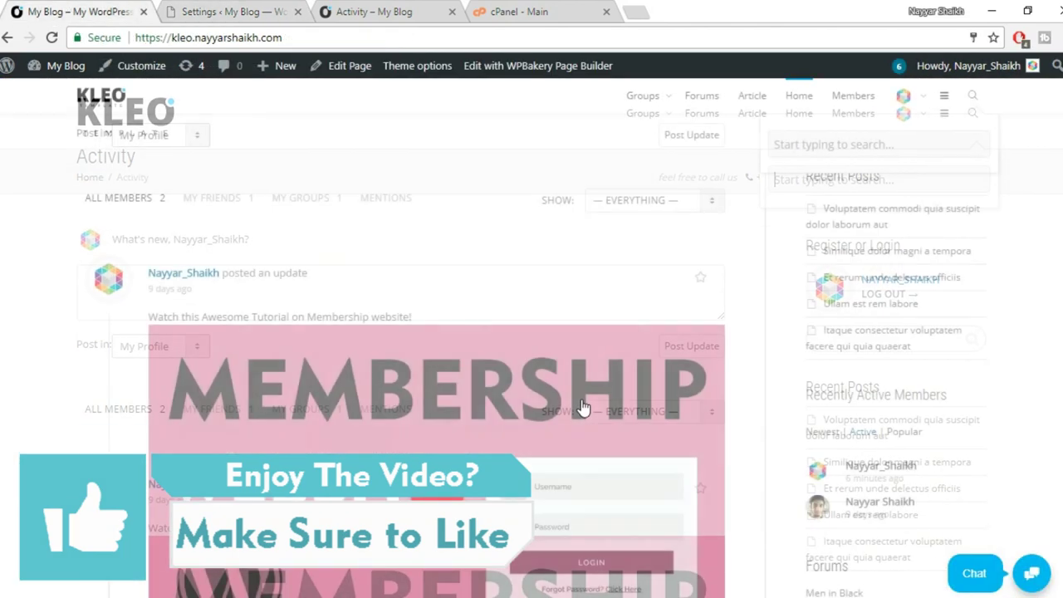
pyautogui.scroll(-6, 581, 405)
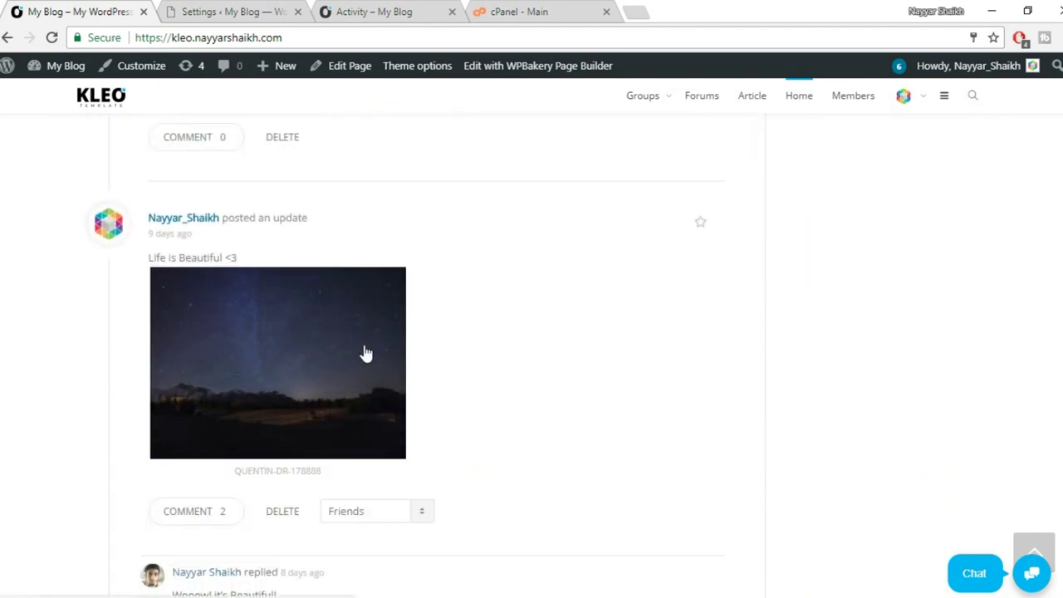
pyautogui.click(363, 350)
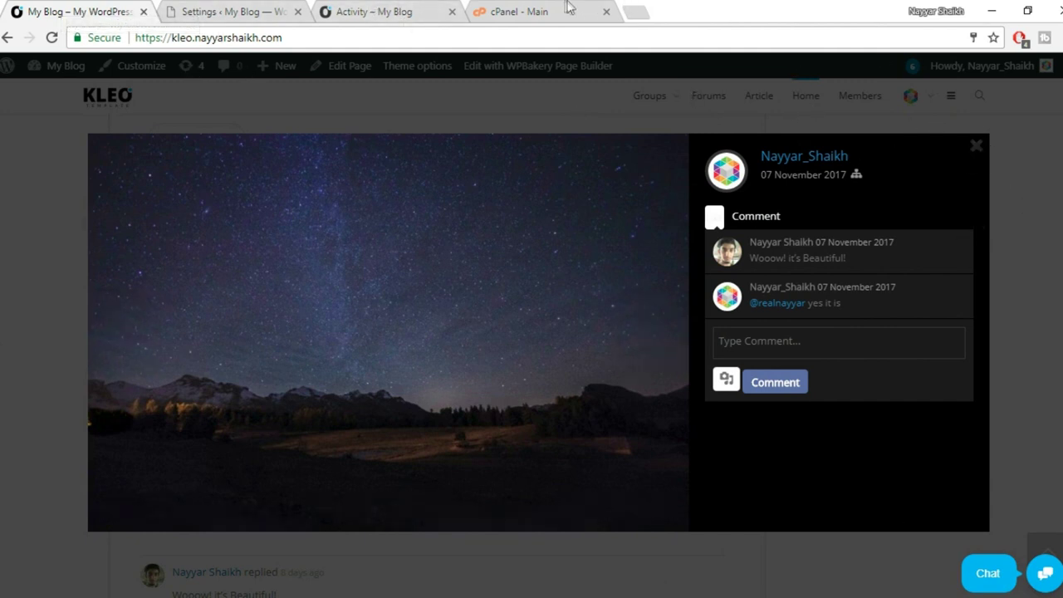
pyautogui.click(240, 10)
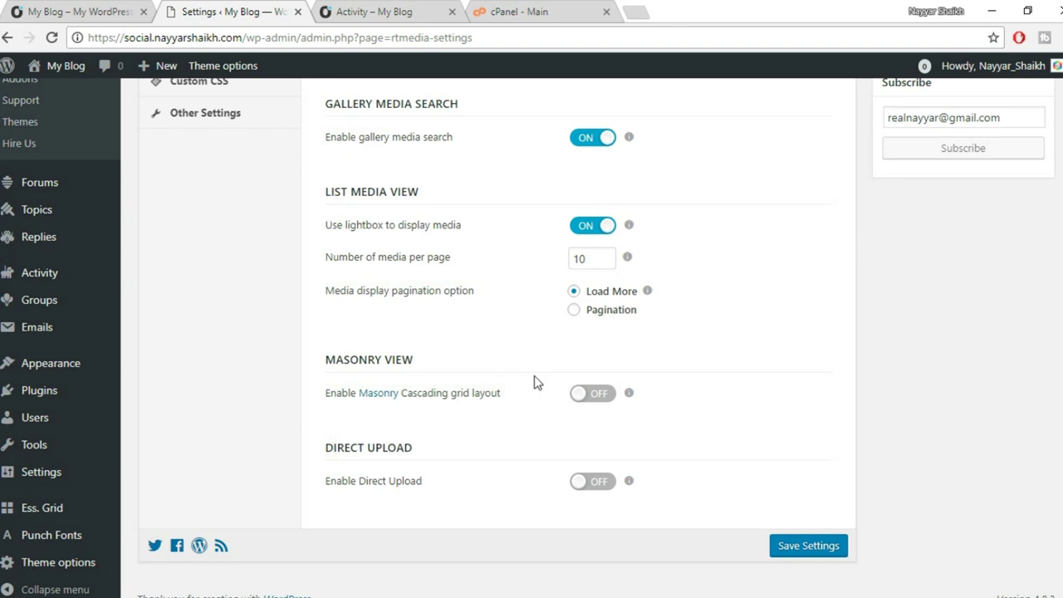
# Toggle rtMedia's Direct Upload on and back off.
pyautogui.click(595, 482)
pyautogui.moveTo(629, 484)
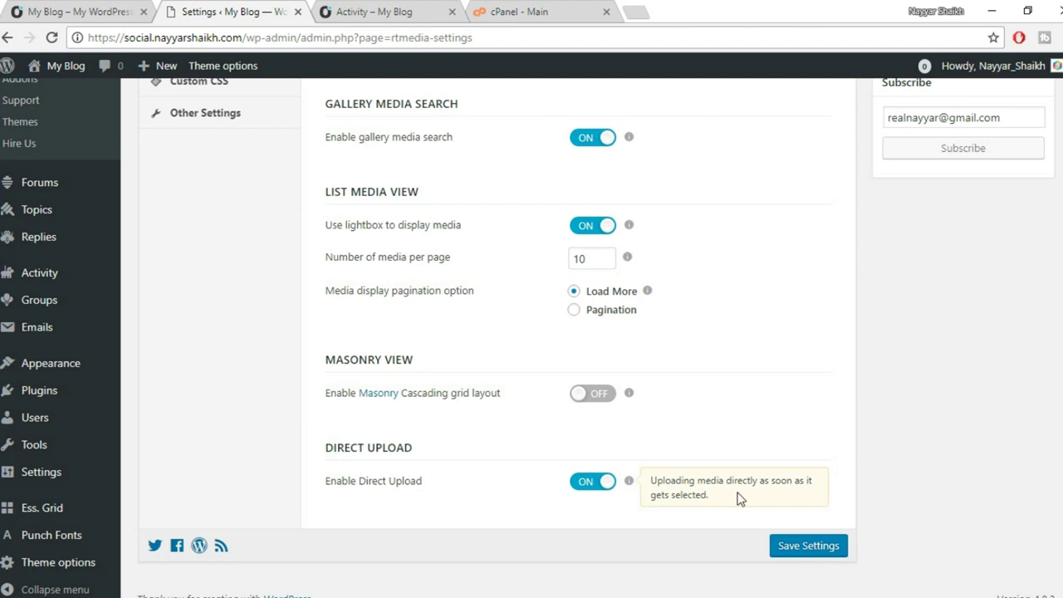
pyautogui.click(611, 486)
# Close the lightbox and attach quentin-dr-178888 from the Kleo folder to a new activity update.
pyautogui.click(78, 11)
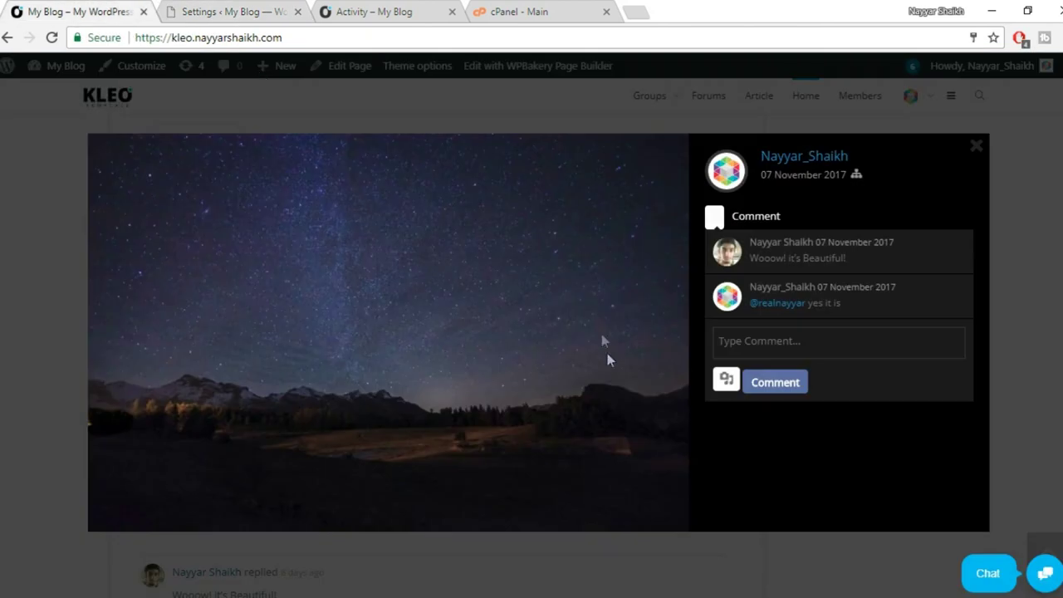
pyautogui.click(975, 155)
pyautogui.scroll(10, 1039, 288)
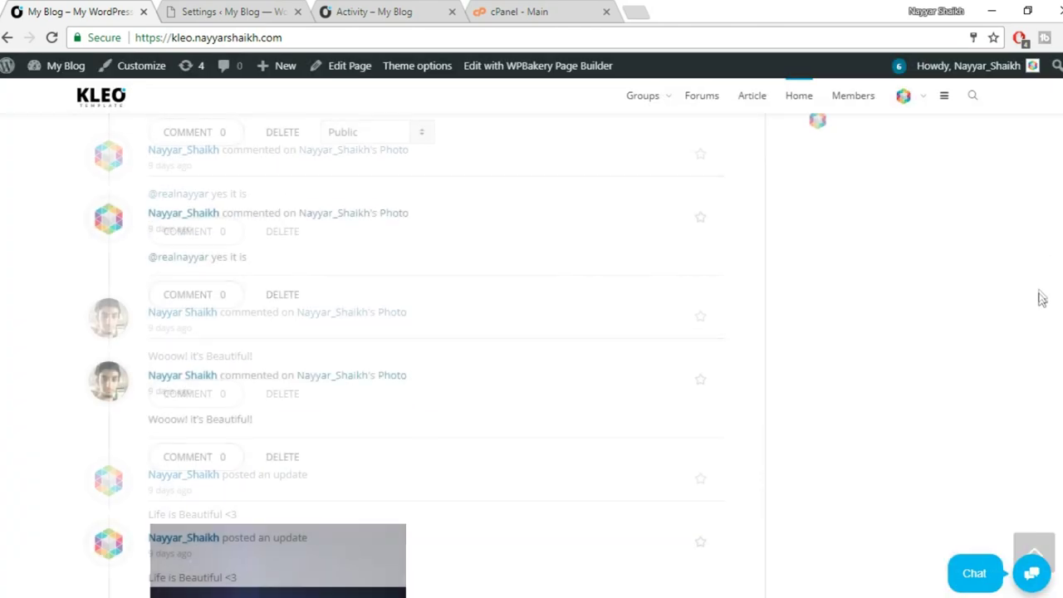
pyautogui.scroll(-1, 208, 334)
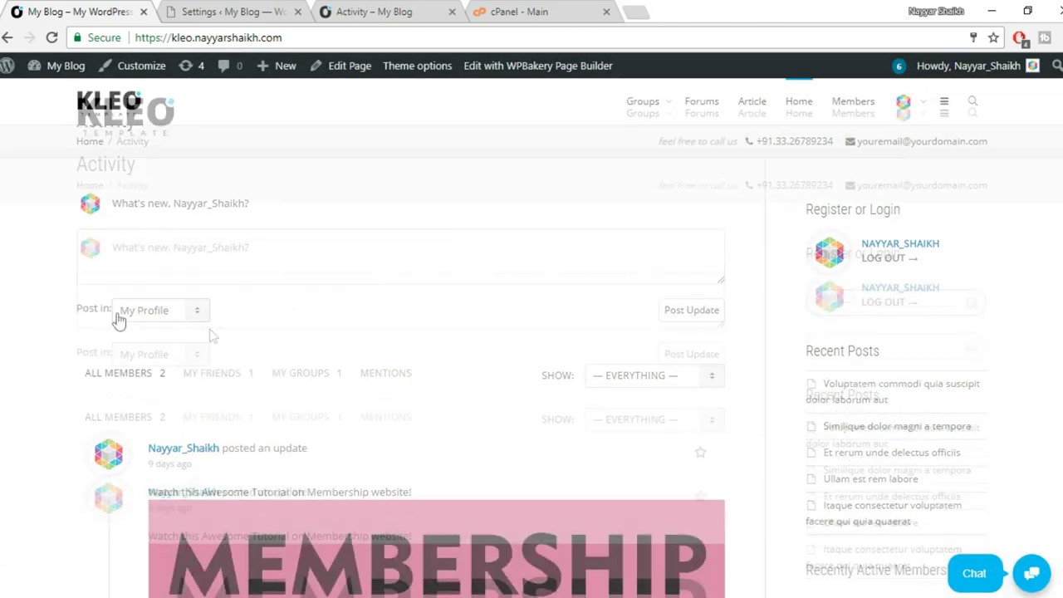
pyautogui.click(173, 245)
pyautogui.click(91, 306)
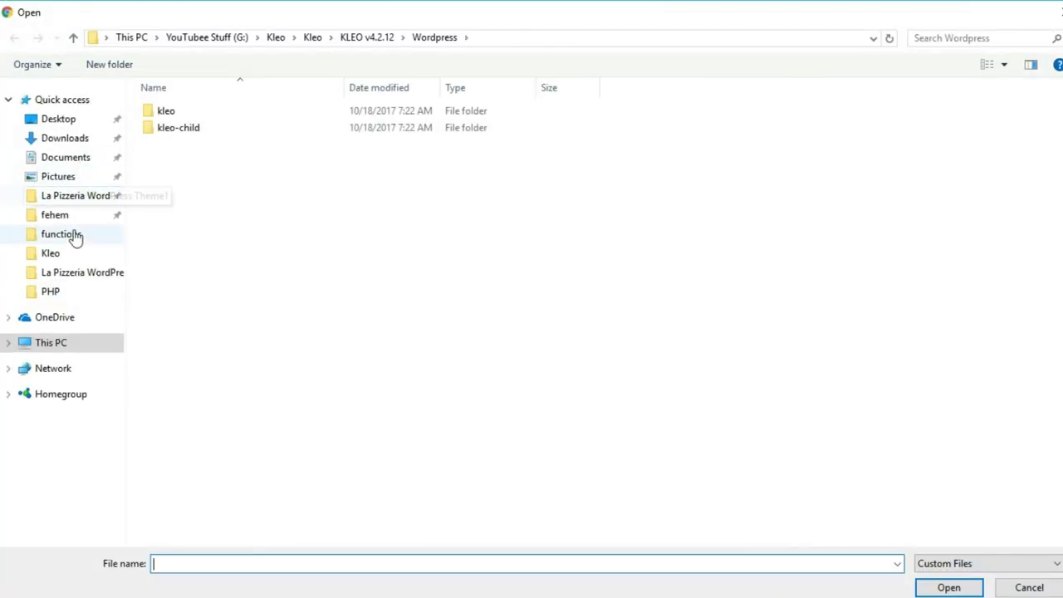
pyautogui.click(71, 256)
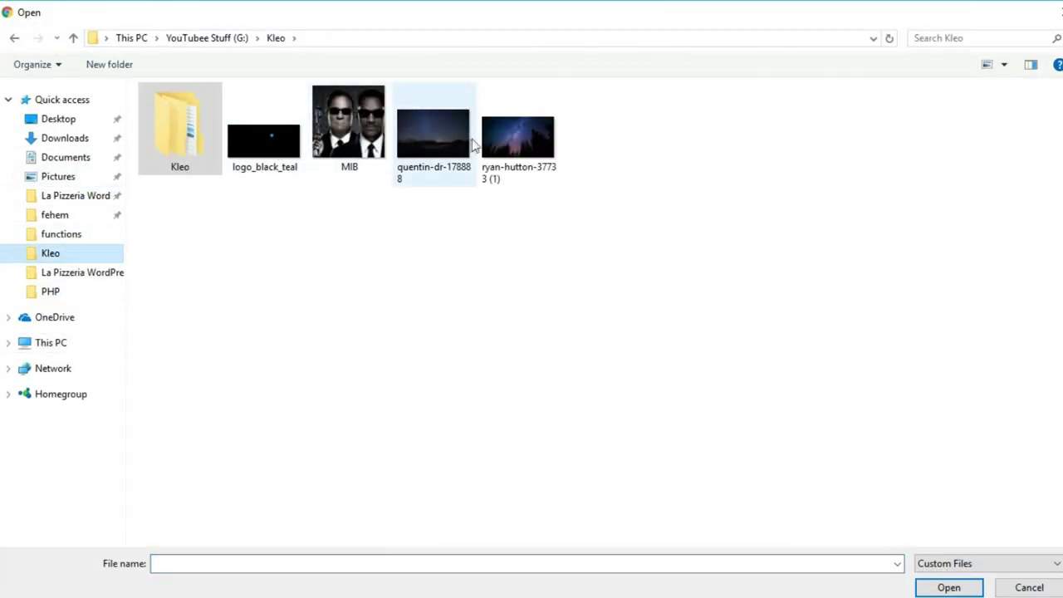
pyautogui.click(447, 140)
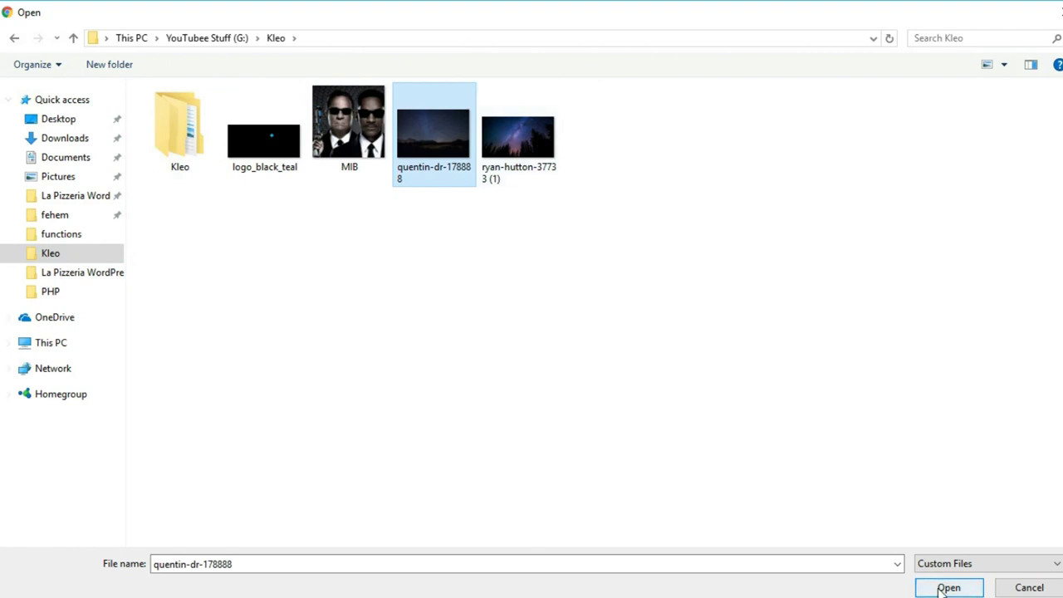
pyautogui.click(945, 587)
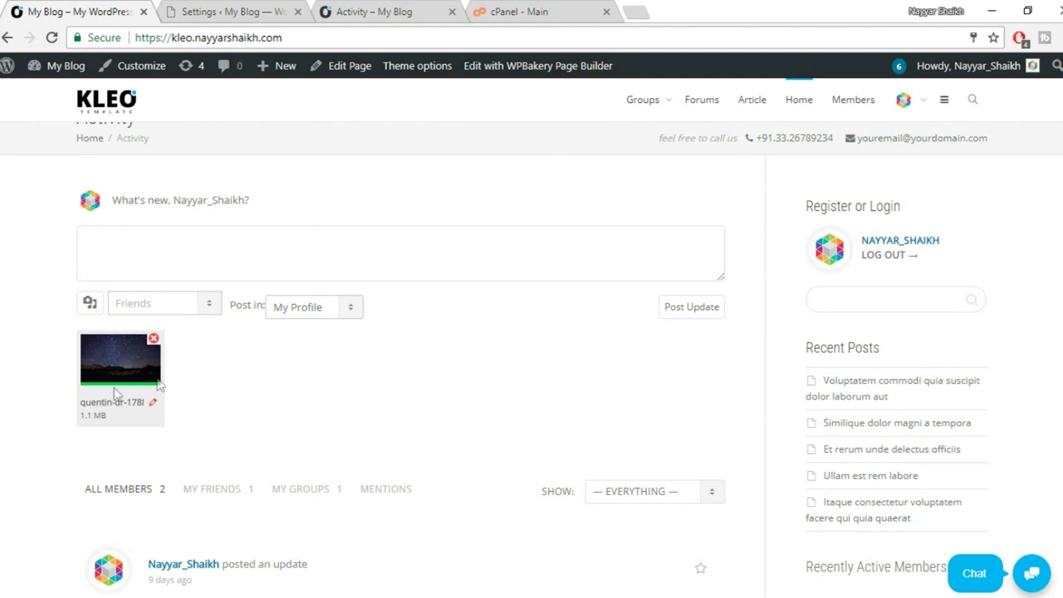
# Post the activity update with the attached starry-sky image.
pyautogui.click(153, 338)
pyautogui.scroll(-4, 408, 396)
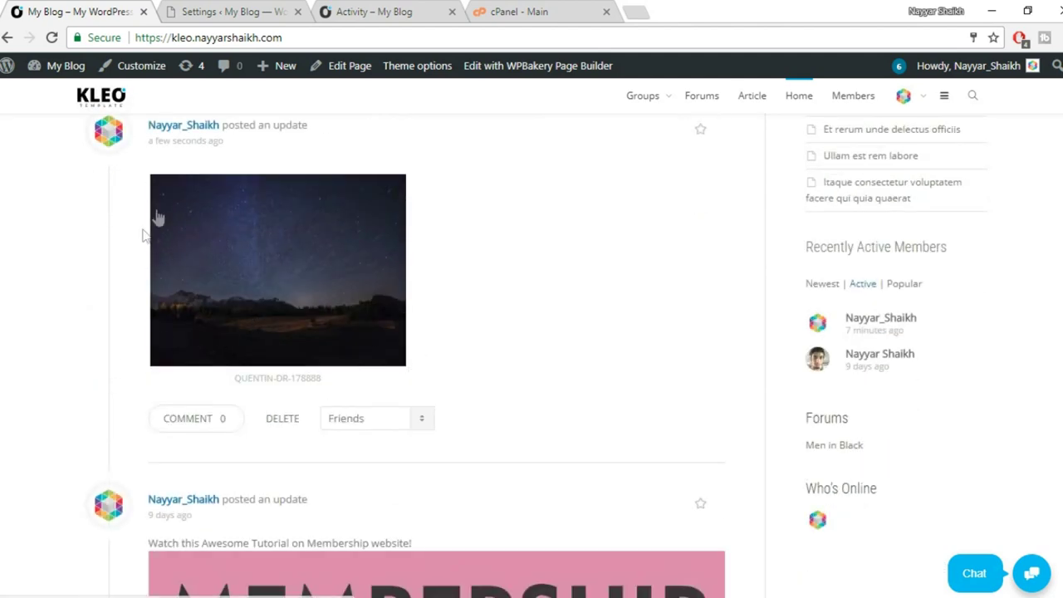
pyautogui.scroll(1, 404, 376)
pyautogui.scroll(4, 401, 376)
pyautogui.click(309, 336)
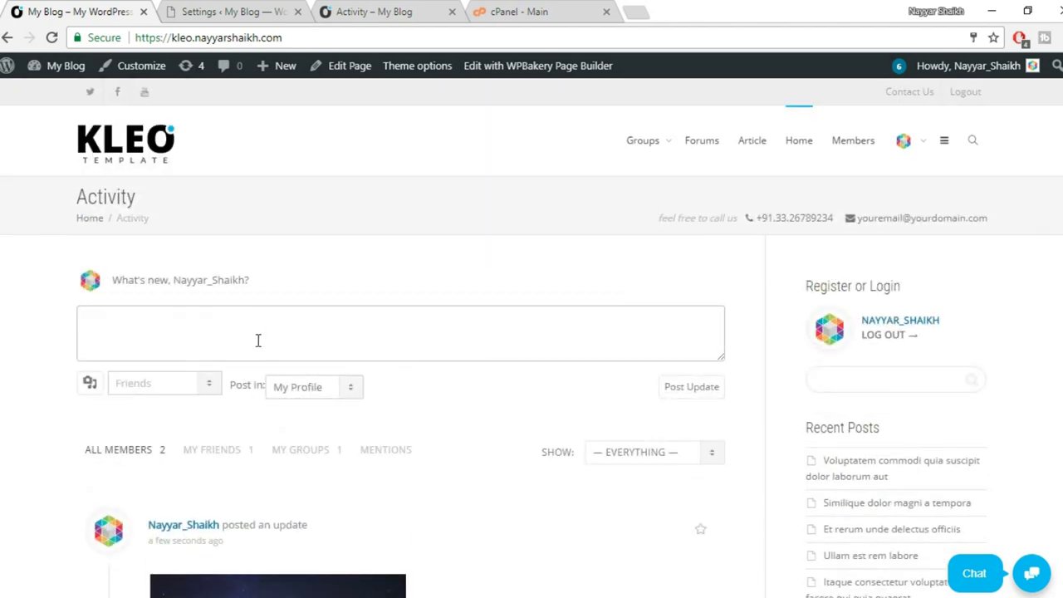
# Toggle Direct Upload on then off and save the rtMedia settings.
pyautogui.click(218, 10)
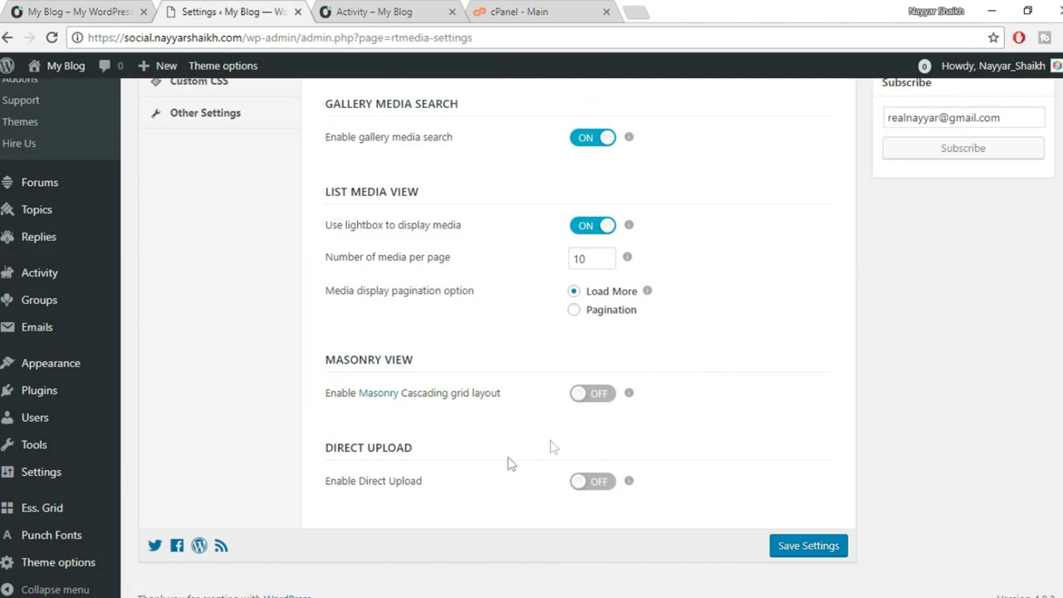
pyautogui.click(591, 484)
pyautogui.click(586, 485)
pyautogui.click(831, 545)
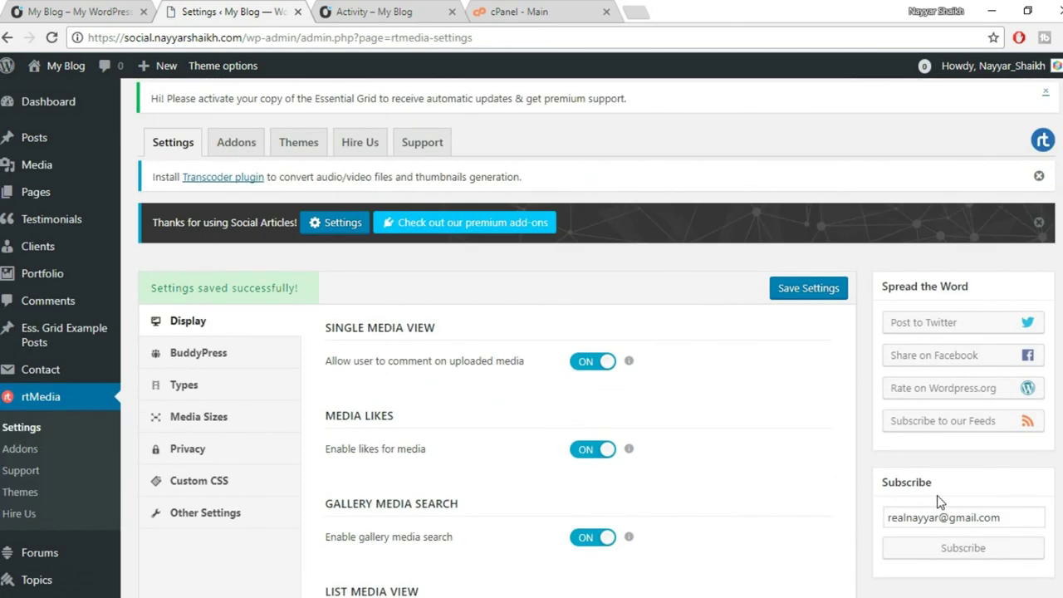
pyautogui.scroll(-2, 791, 431)
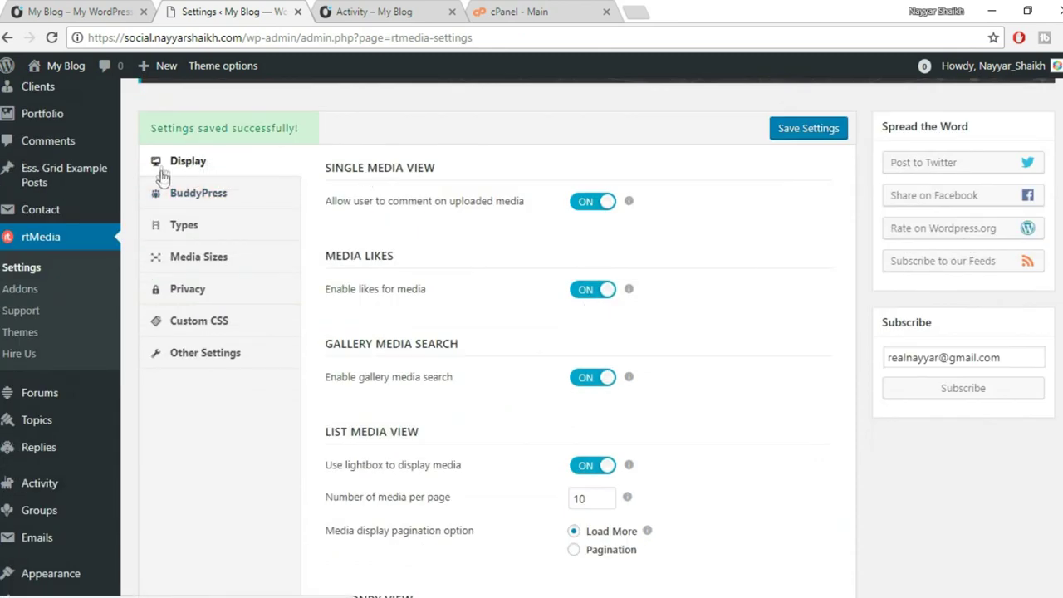
# Open rtMedia's BuddyPress integration settings, then return to the site's activity feed.
pyautogui.click(206, 196)
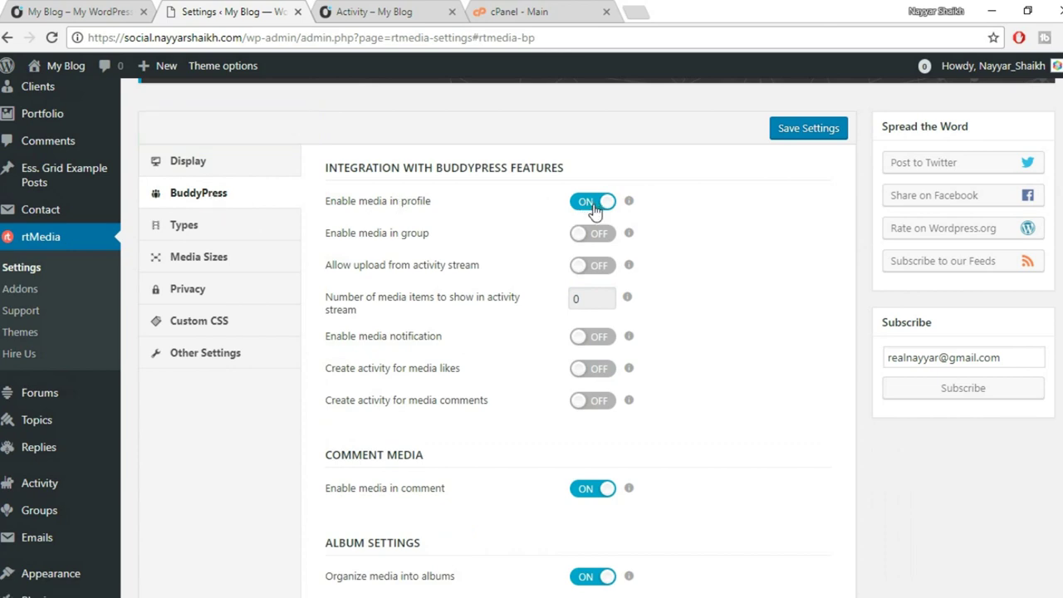
pyautogui.click(47, 10)
pyautogui.scroll(-1, 380, 279)
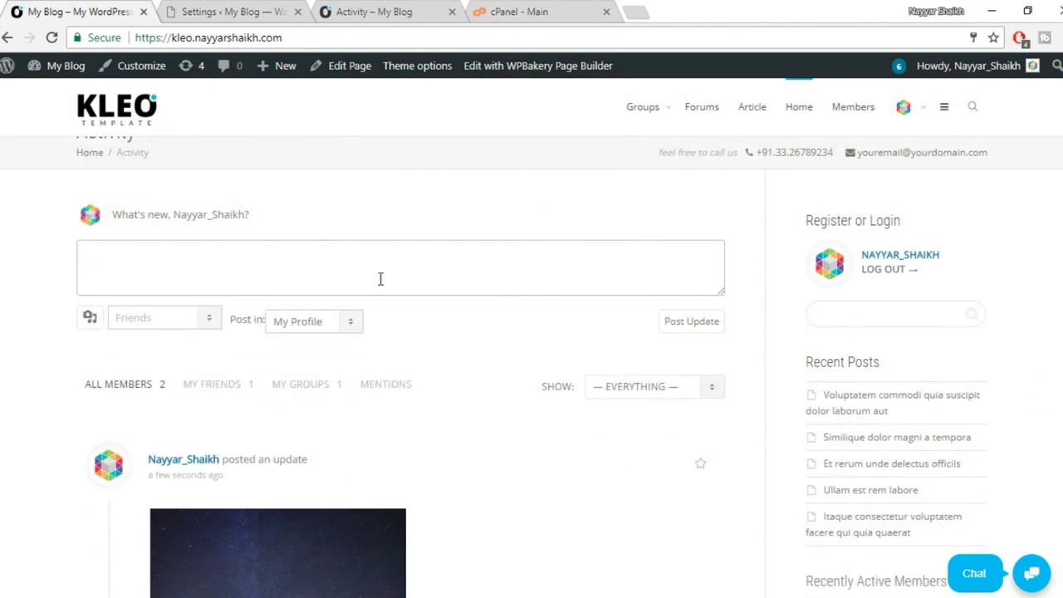
pyautogui.scroll(-2, 380, 279)
# Open the member's profile from the username link, then return to rtMedia's BuddyPress settings.
pyautogui.click(207, 289)
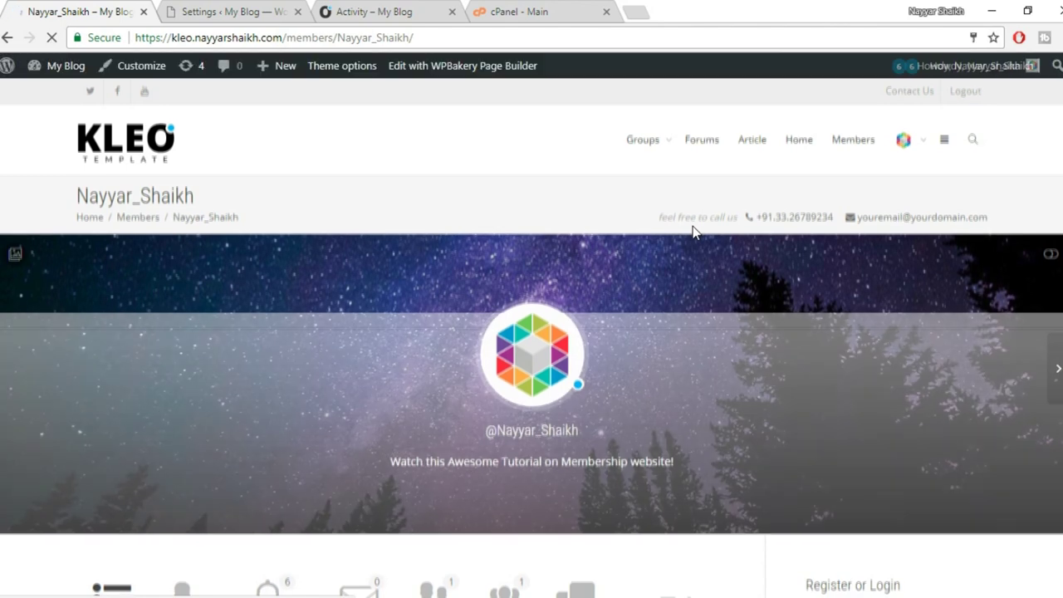
pyautogui.scroll(-5, 696, 233)
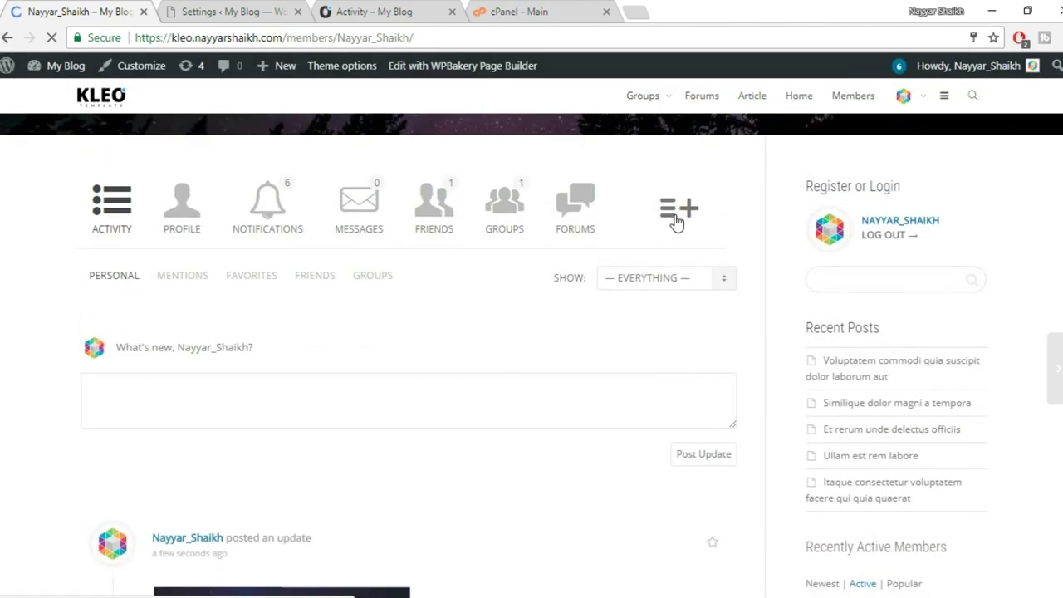
pyautogui.moveTo(686, 212)
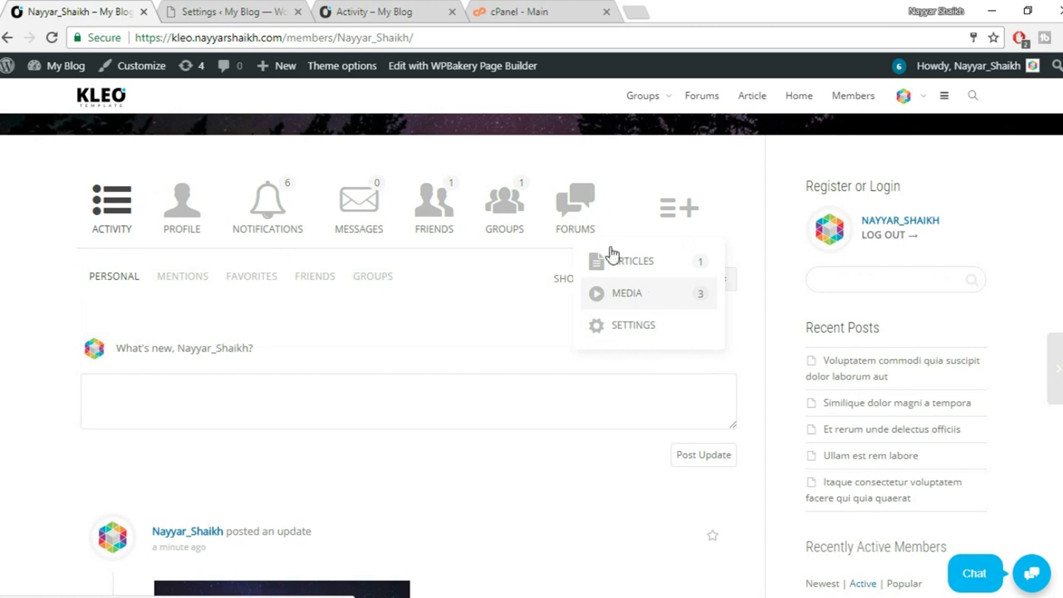
pyautogui.click(218, 8)
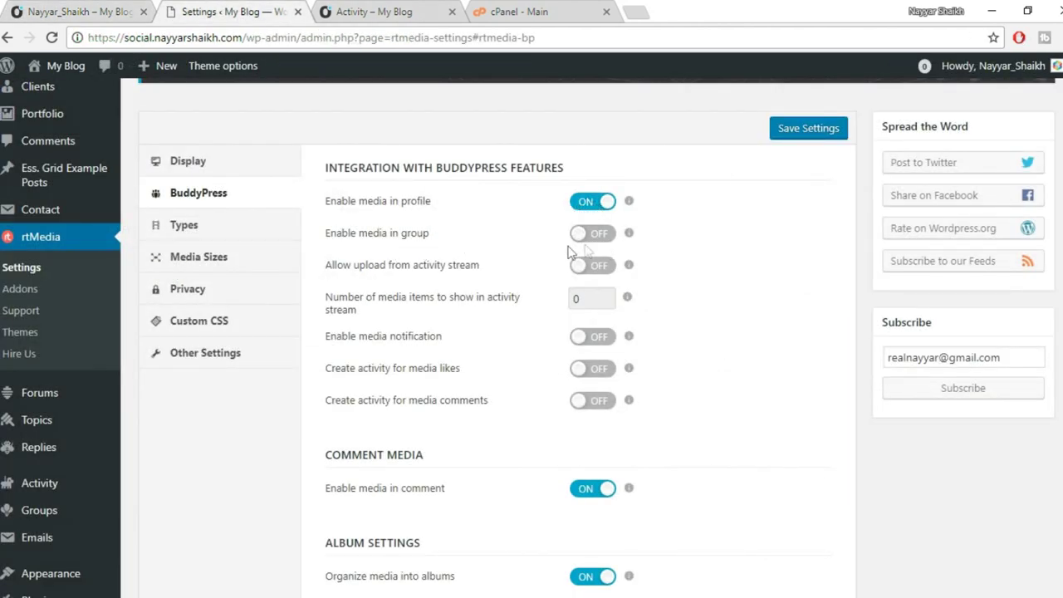
# Enable group media and activity-stream uploads, with 4 media items shown in the activity stream.
pyautogui.click(604, 233)
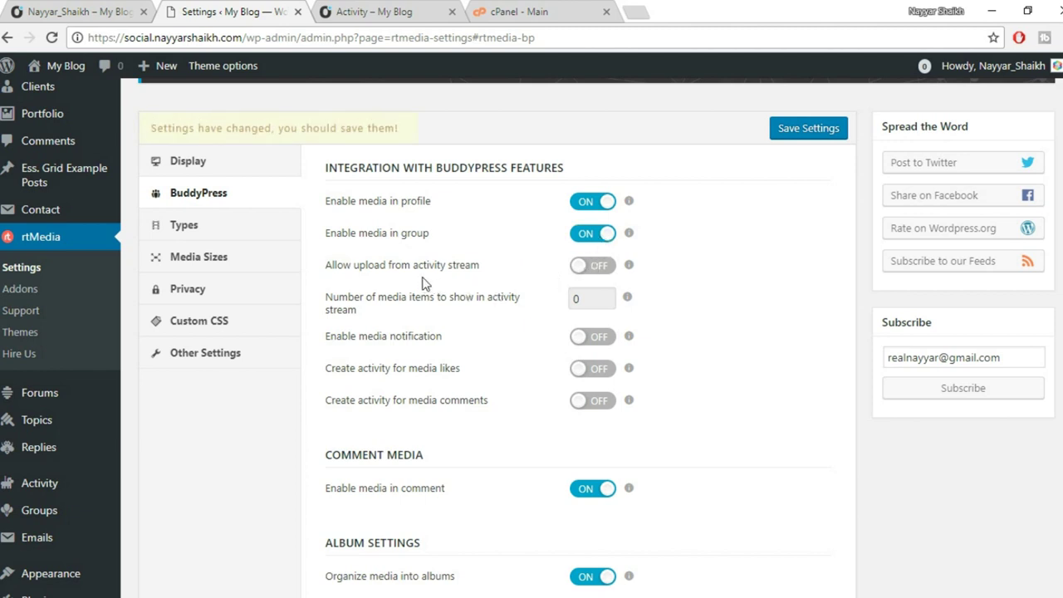
pyautogui.click(594, 269)
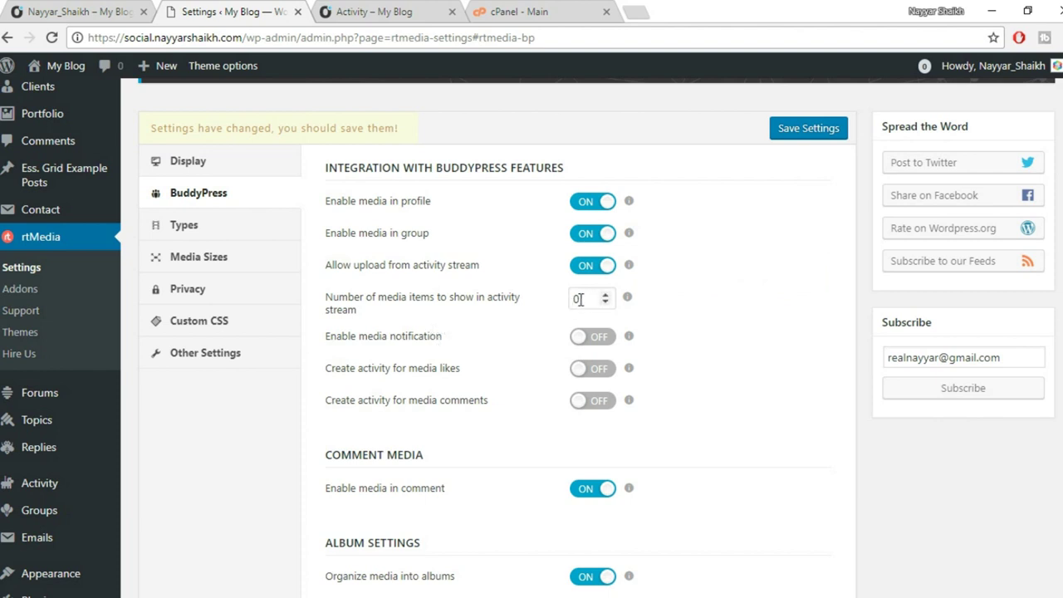
pyautogui.moveTo(586, 299); pyautogui.dragTo(568, 309)
pyautogui.click(598, 300)
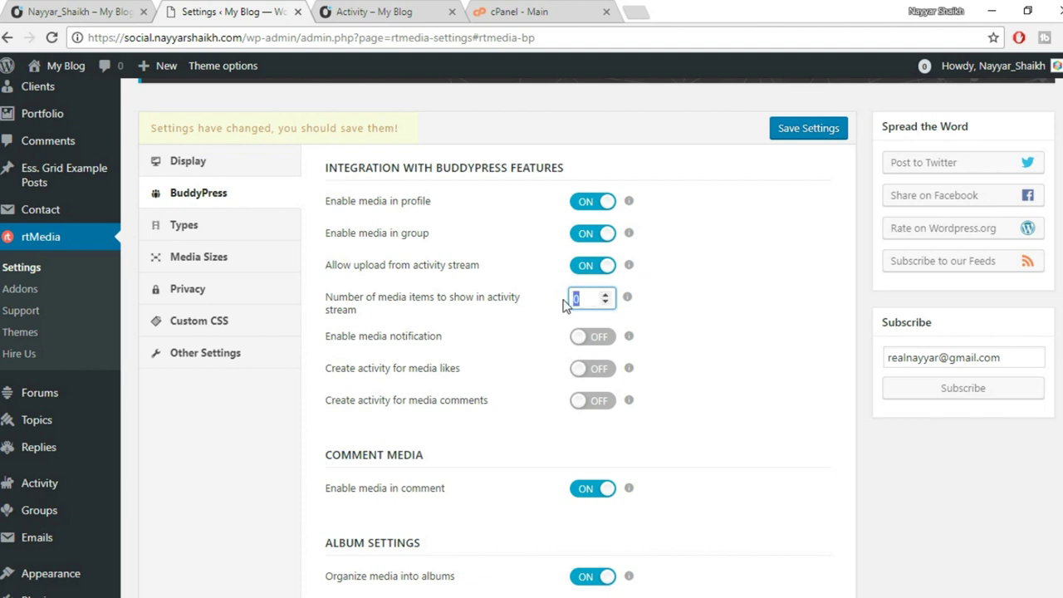
pyautogui.click(696, 329)
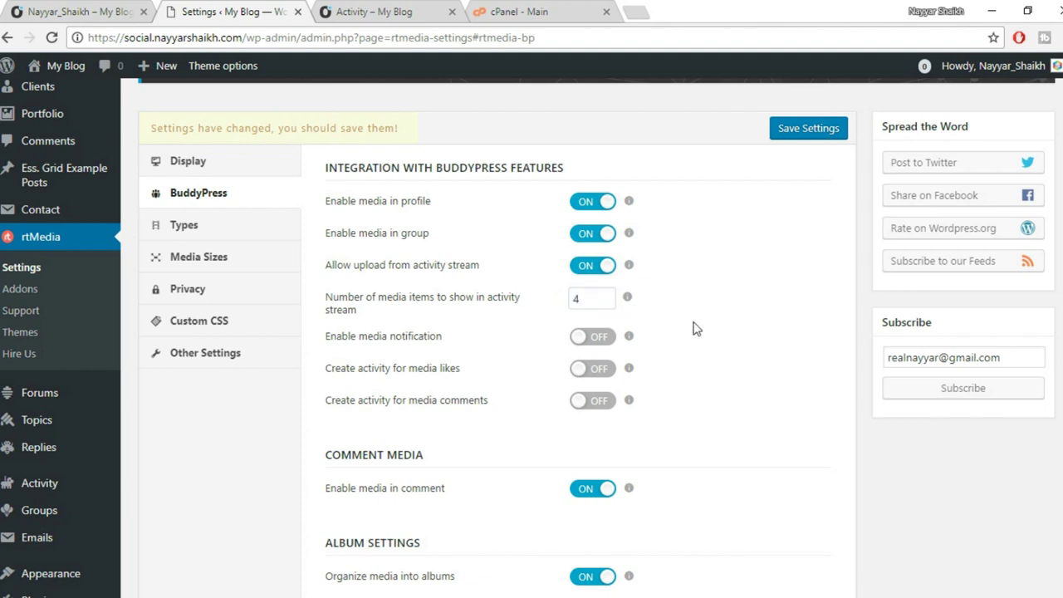
pyautogui.click(132, 10)
pyautogui.scroll(-10, 391, 252)
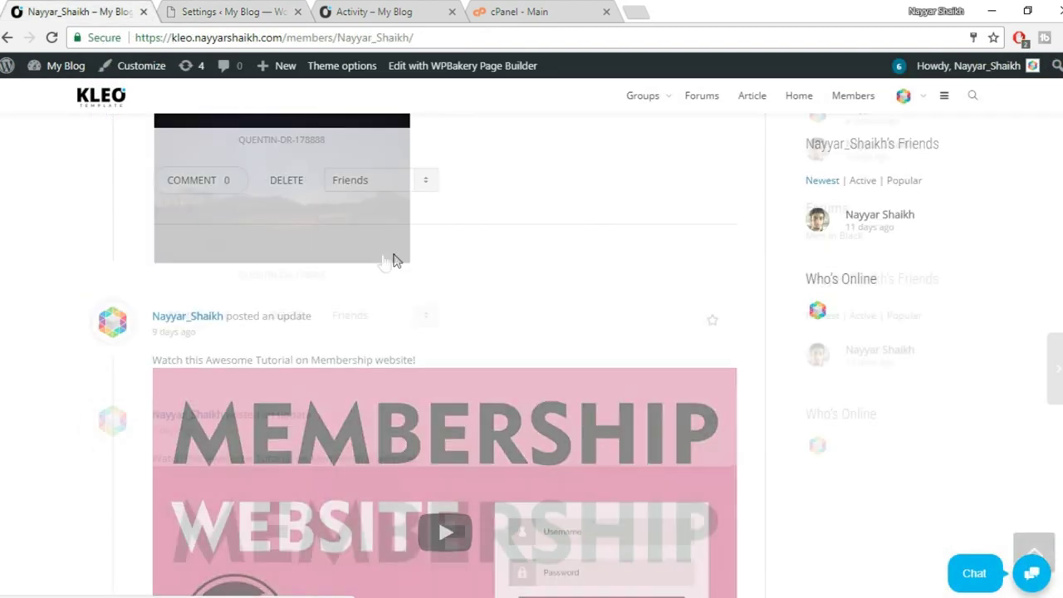
# View the next image in the lightbox, then close it.
pyautogui.scroll(1, 377, 297)
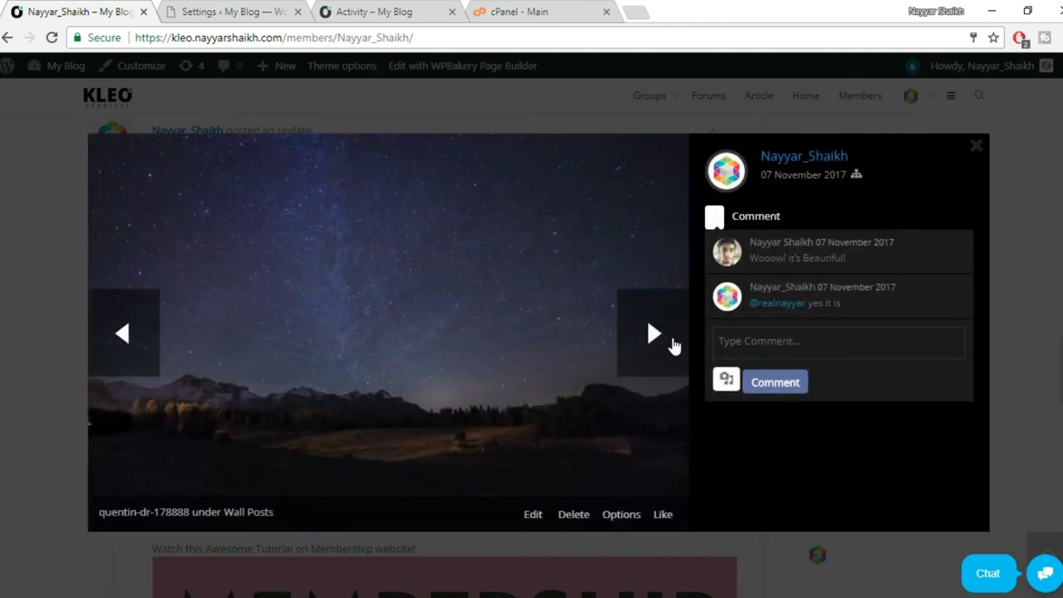
pyautogui.click(673, 348)
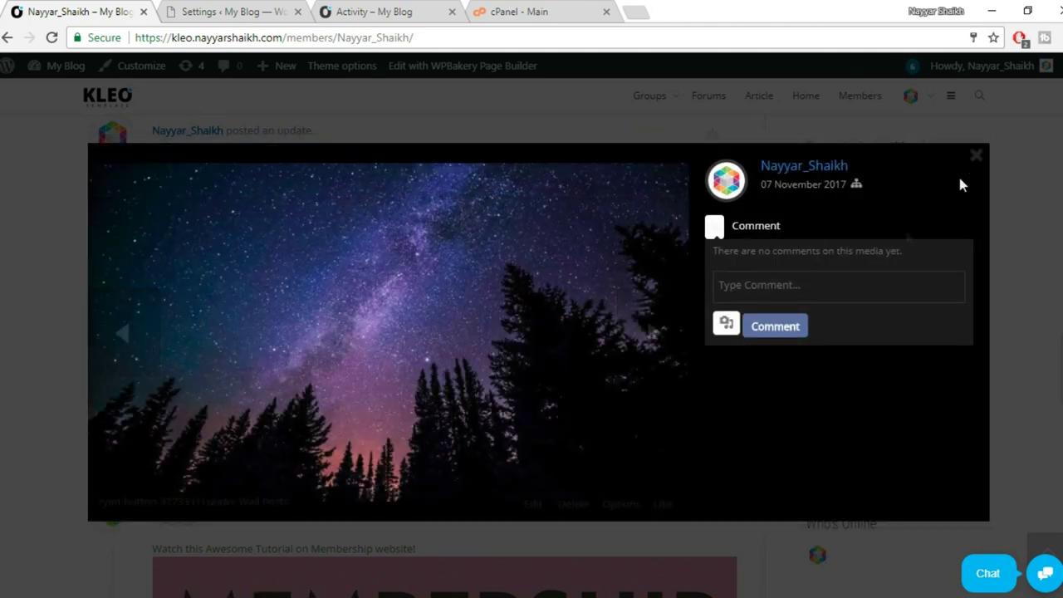
pyautogui.click(978, 158)
pyautogui.scroll(-9, 363, 340)
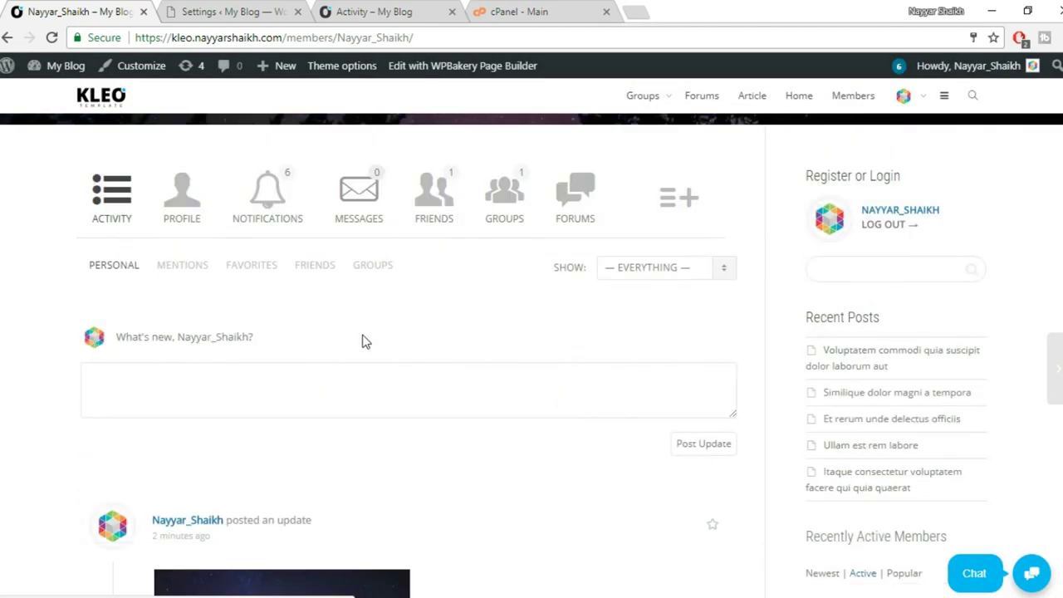
pyautogui.scroll(-5, 434, 415)
pyautogui.scroll(10, 435, 415)
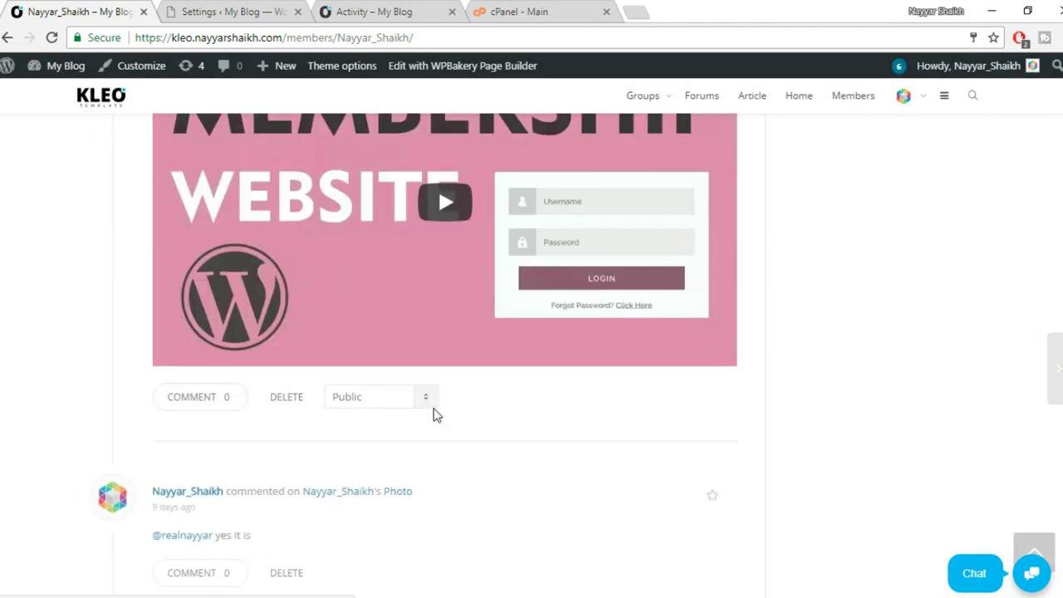
# Switch on Enable media notification in the rtMedia settings.
pyautogui.click(241, 12)
pyautogui.doubleClick(581, 297)
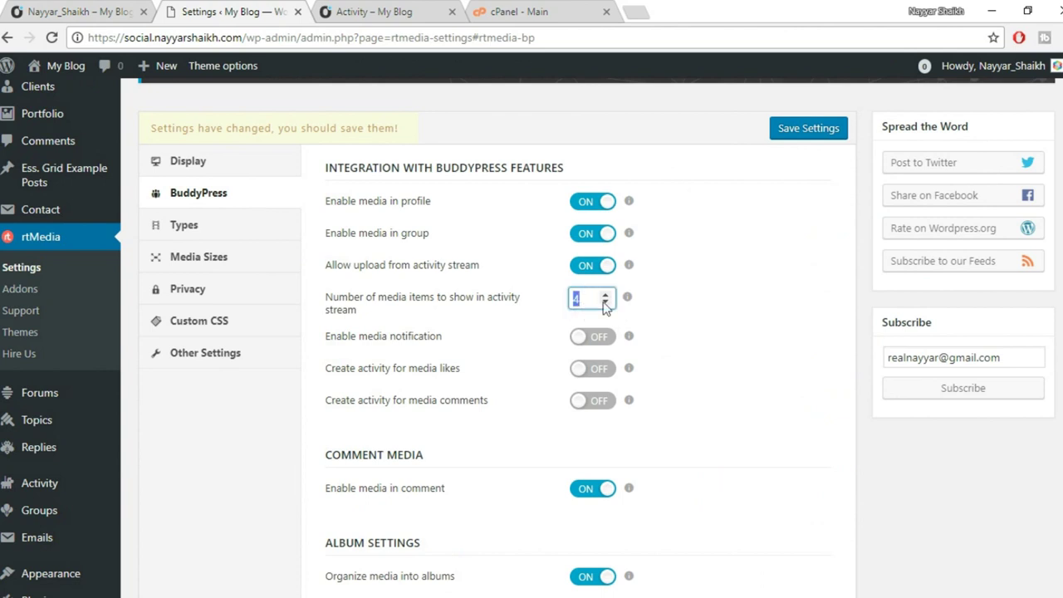
pyautogui.moveTo(629, 336)
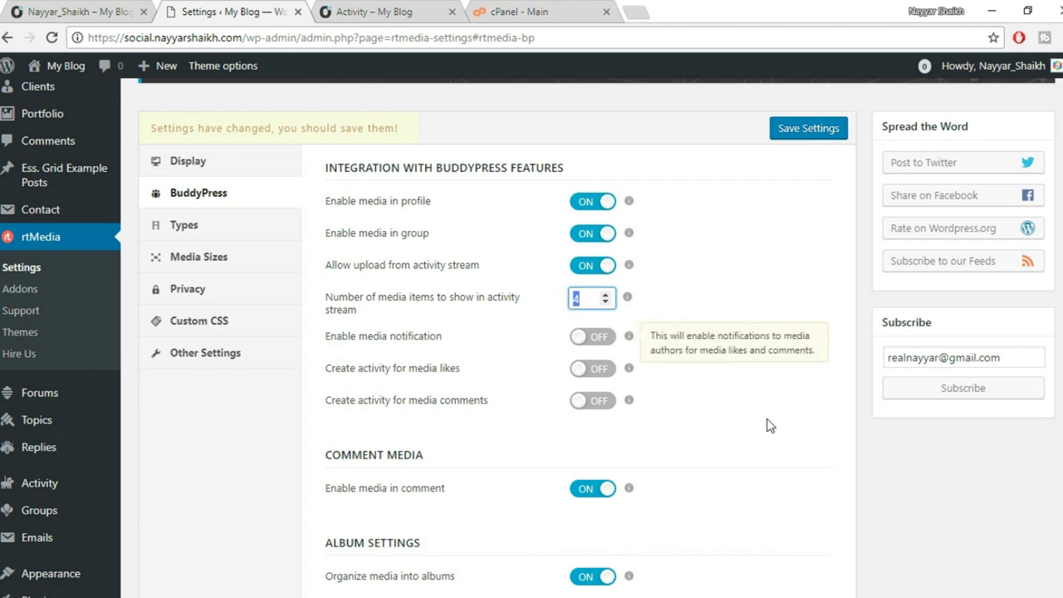
pyautogui.click(598, 337)
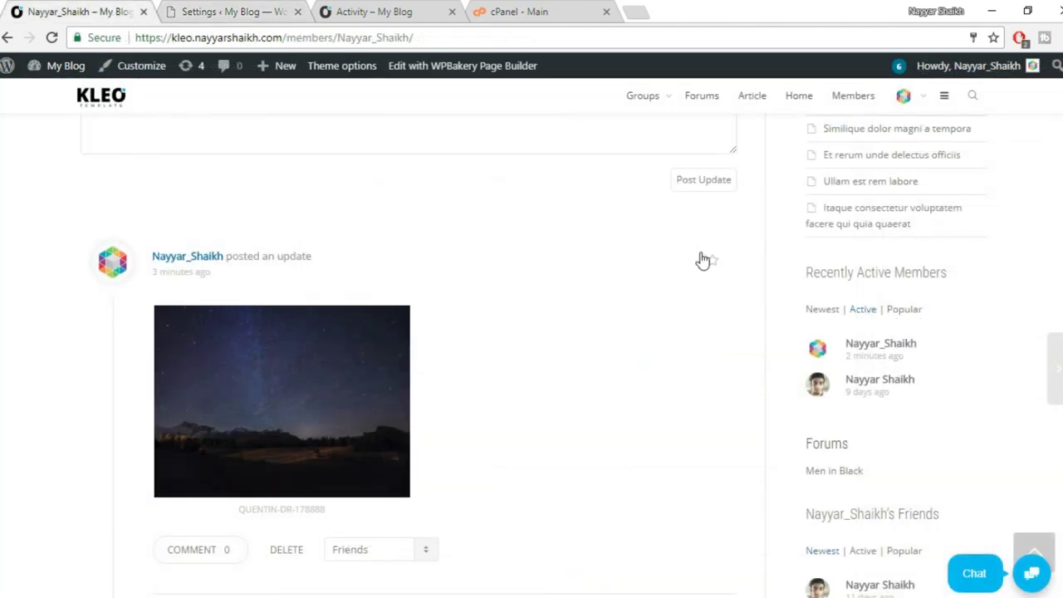
# Scroll through the member activity feed to the Life is Beautiful photo update.
pyautogui.scroll(-2, 702, 299)
pyautogui.scroll(2, 703, 299)
pyautogui.scroll(-3, 702, 299)
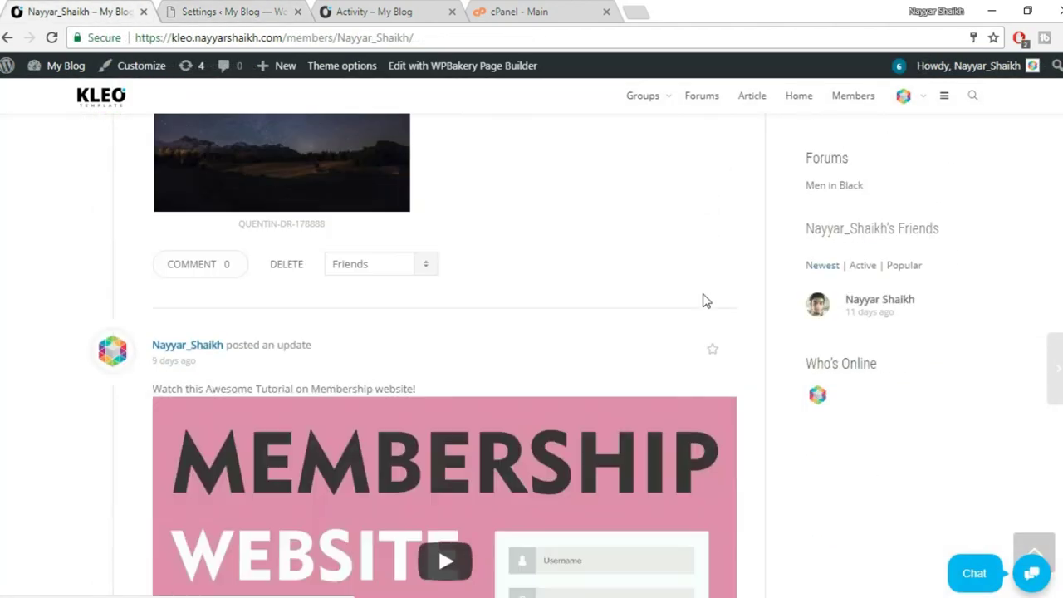
pyautogui.scroll(3, 707, 324)
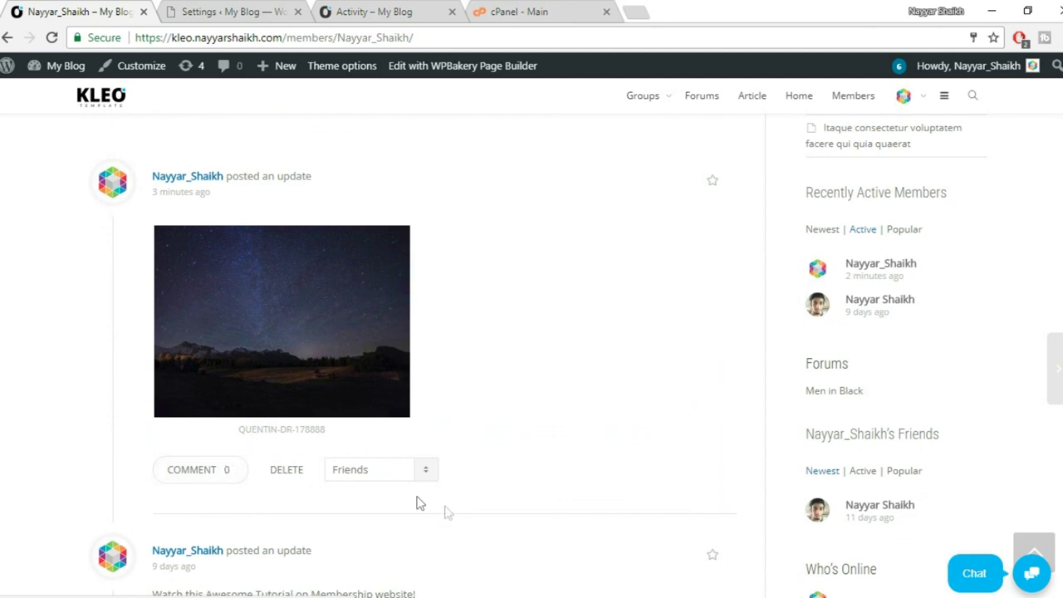
pyautogui.scroll(4, 432, 506)
pyautogui.scroll(-12, 287, 444)
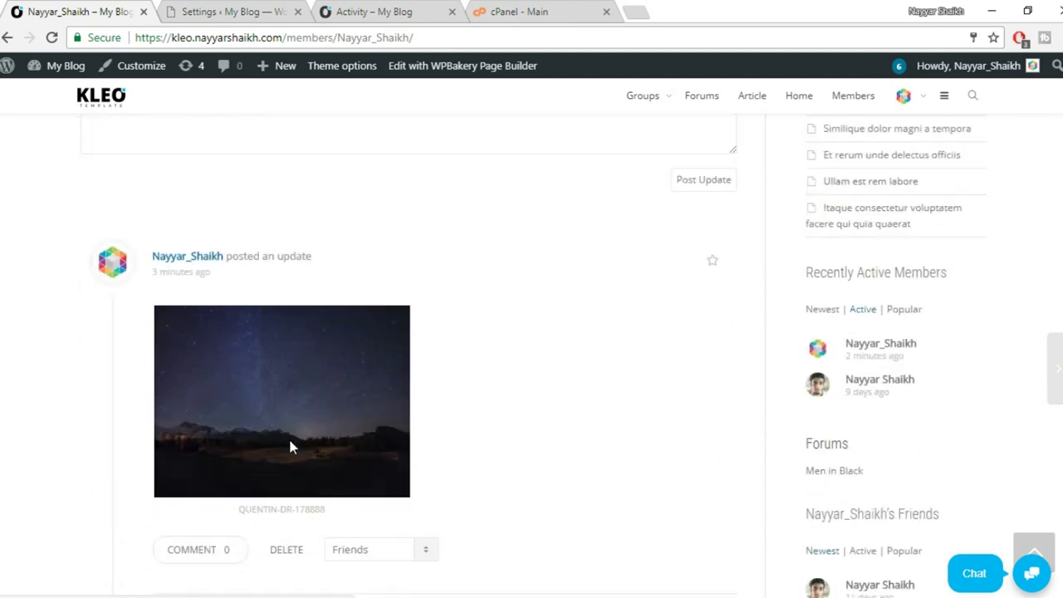
pyautogui.scroll(-1, 289, 446)
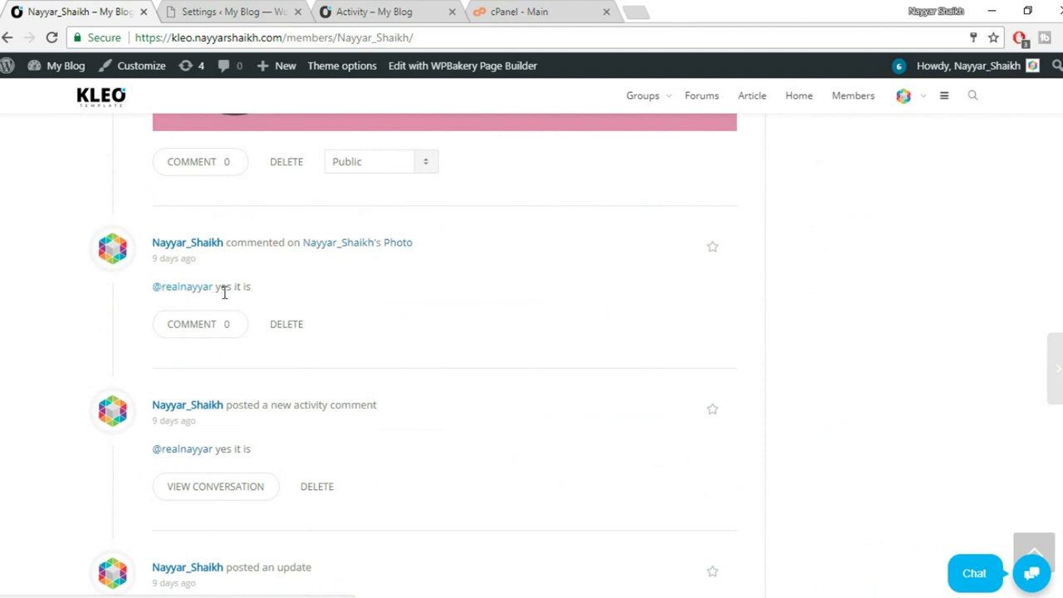
pyautogui.scroll(-4, 422, 300)
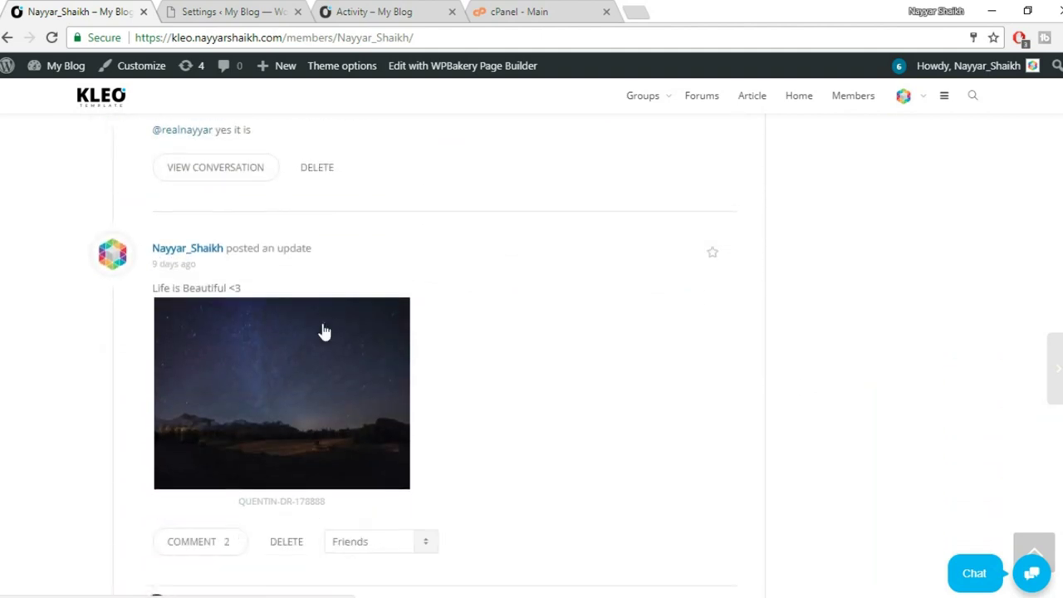
pyautogui.moveTo(153, 290); pyautogui.dragTo(339, 291)
pyautogui.click(253, 289)
pyautogui.scroll(3, 375, 290)
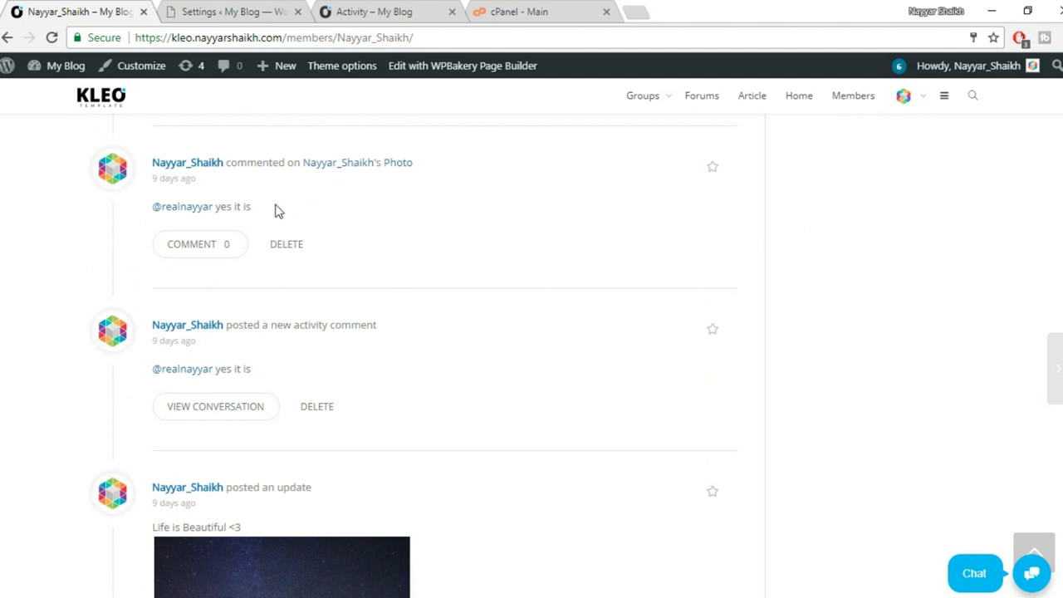
# Toggle activity for media likes and media comments on, then back off.
pyautogui.click(222, 10)
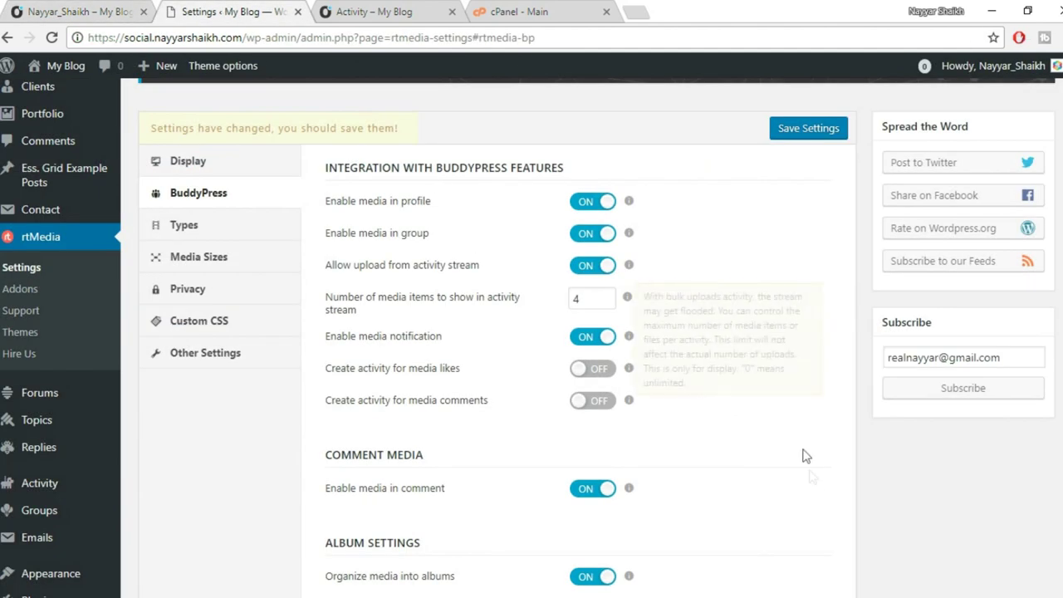
pyautogui.moveTo(631, 367)
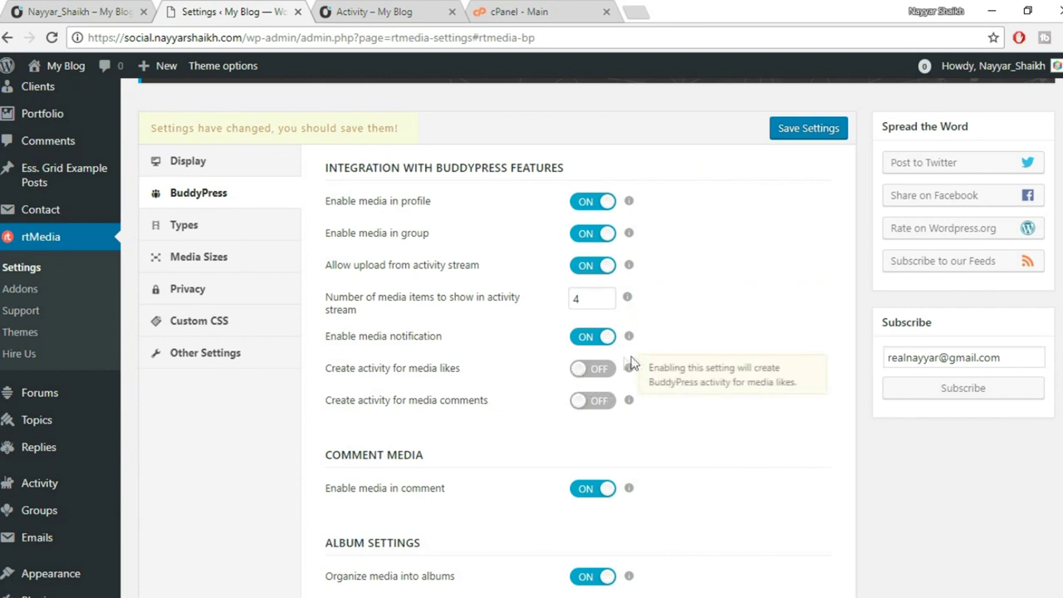
pyautogui.click(593, 372)
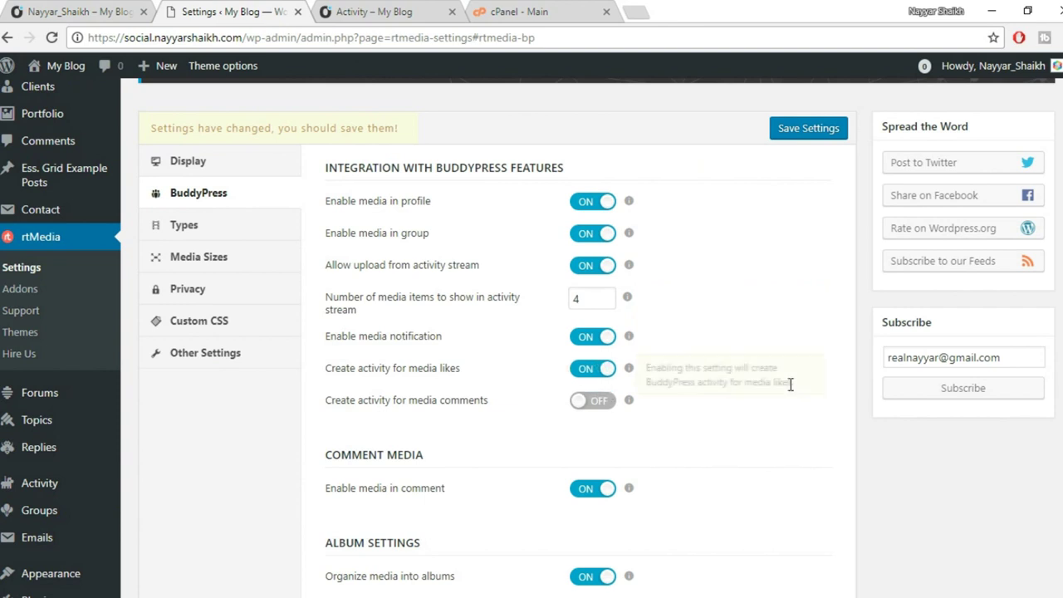
pyautogui.click(593, 367)
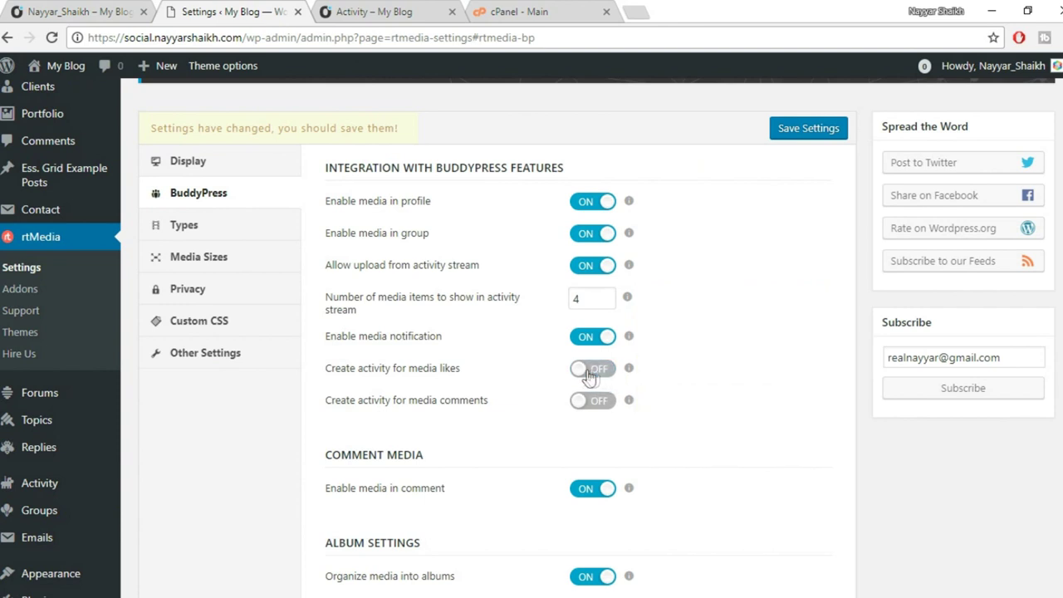
pyautogui.scroll(-1, 797, 408)
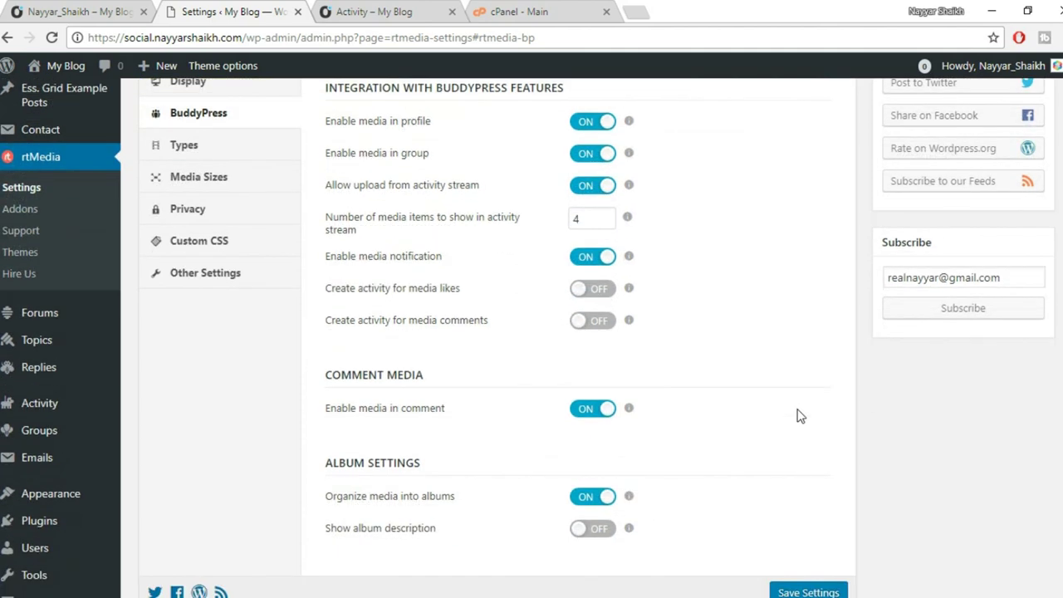
pyautogui.click(593, 320)
pyautogui.click(593, 321)
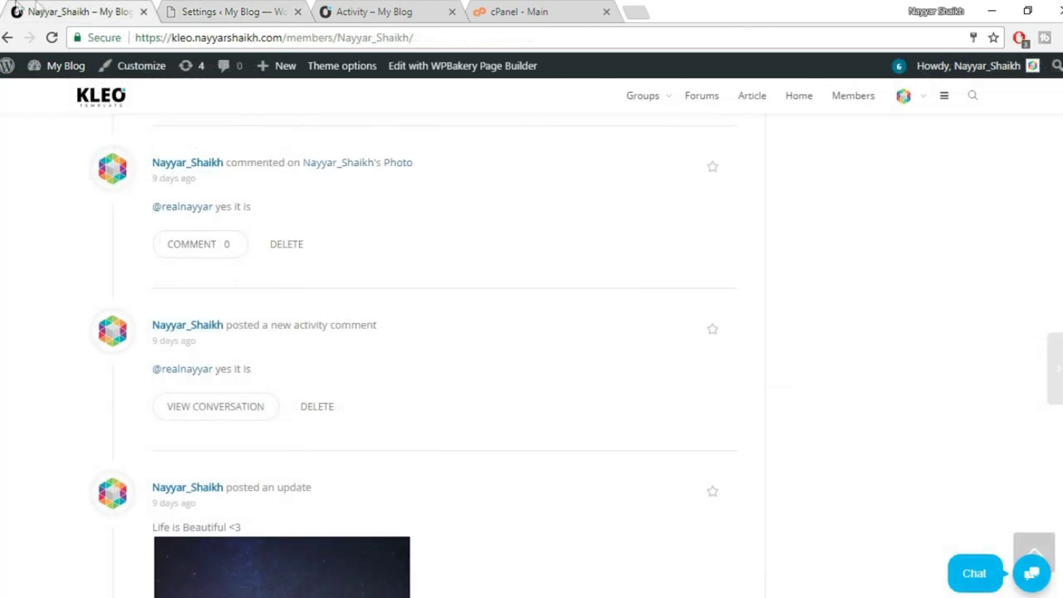
pyautogui.scroll(-2, 258, 440)
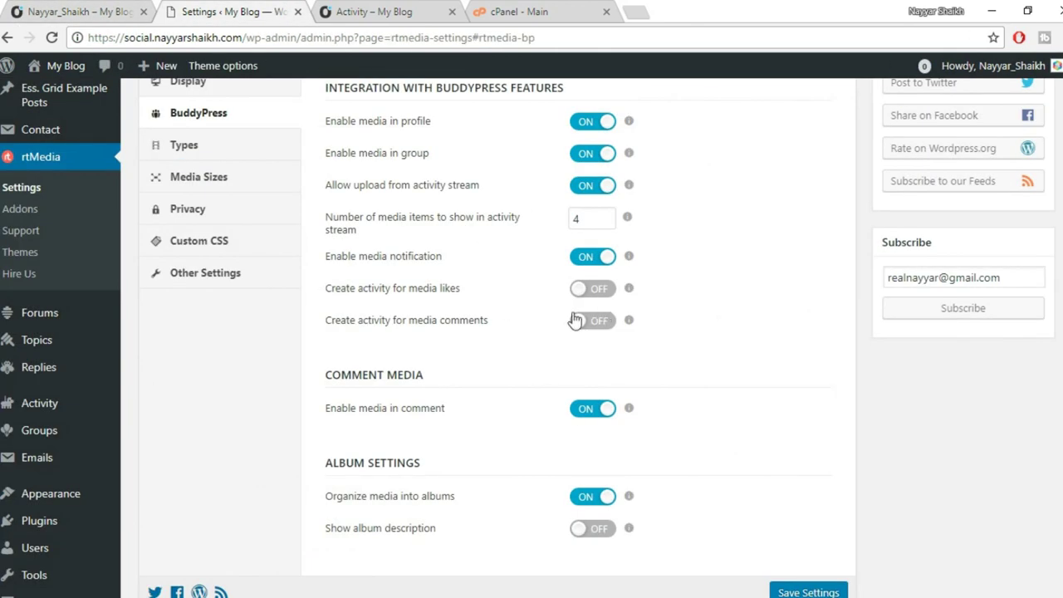
pyautogui.scroll(-1, 764, 396)
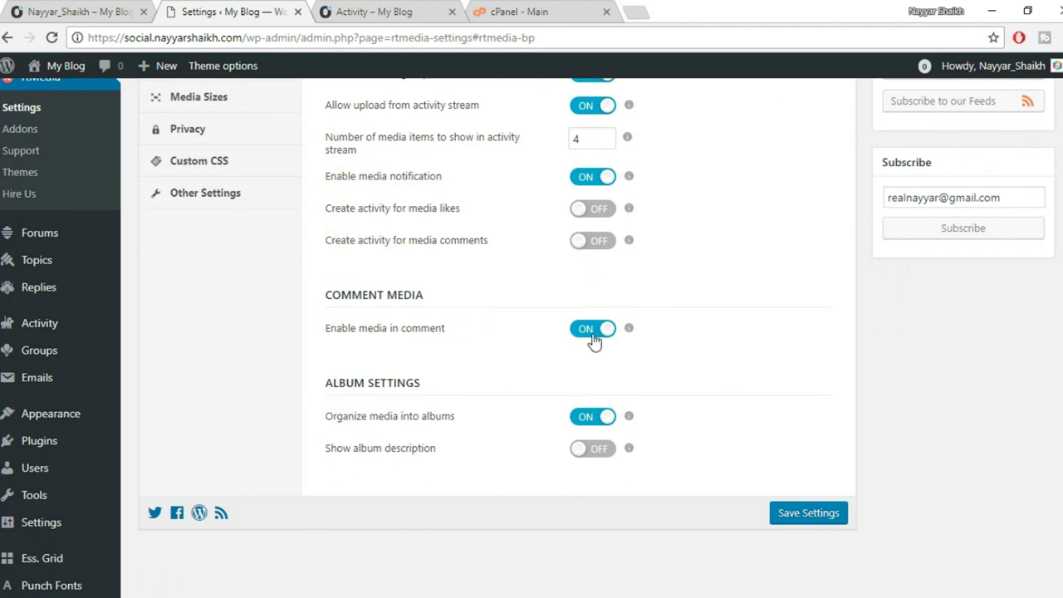
# Open the night-sky photo in the lightbox on the member activity page.
pyautogui.click(78, 10)
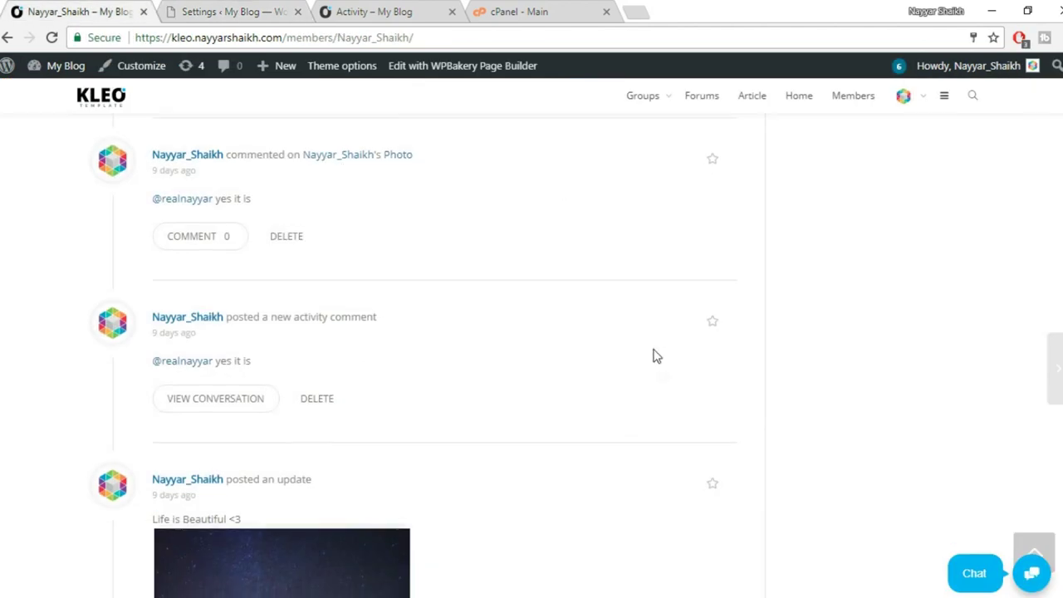
pyautogui.scroll(-4, 656, 355)
pyautogui.click(320, 299)
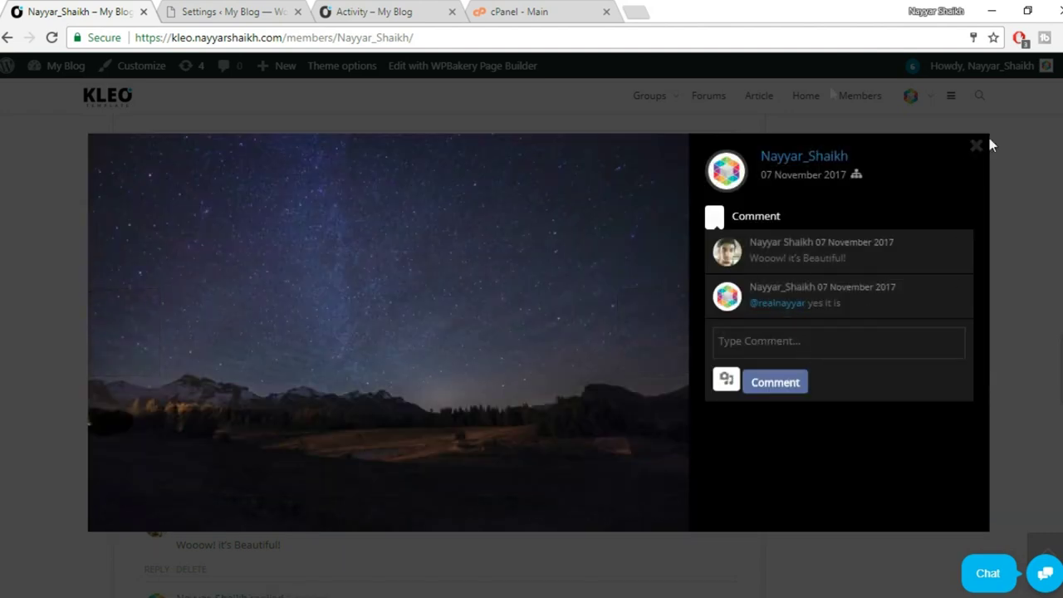
pyautogui.click(249, 11)
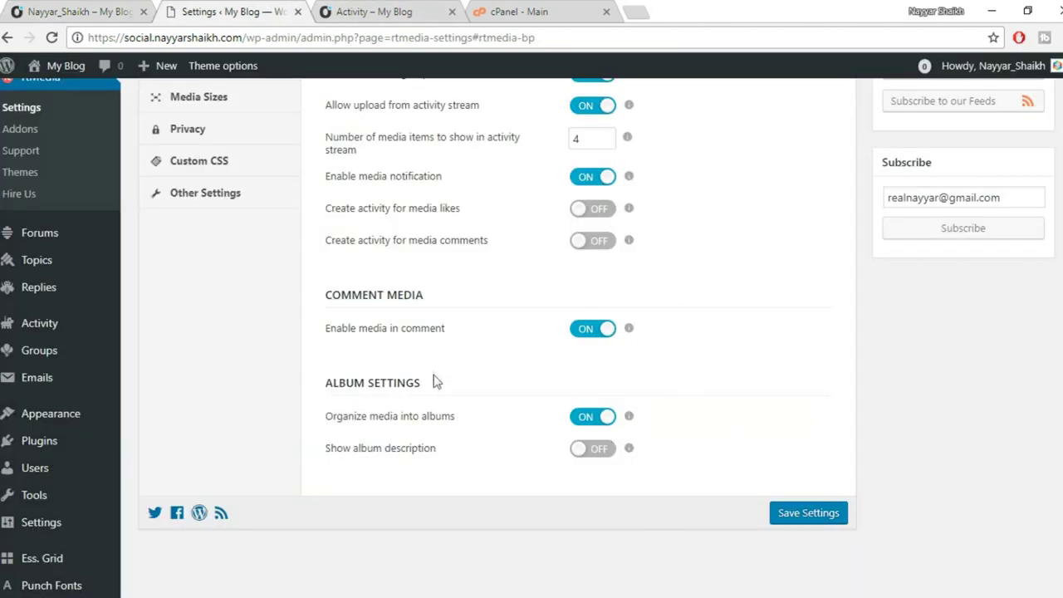
# Turn on Show album description and save the rtMedia BuddyPress settings.
pyautogui.click(604, 453)
pyautogui.click(785, 527)
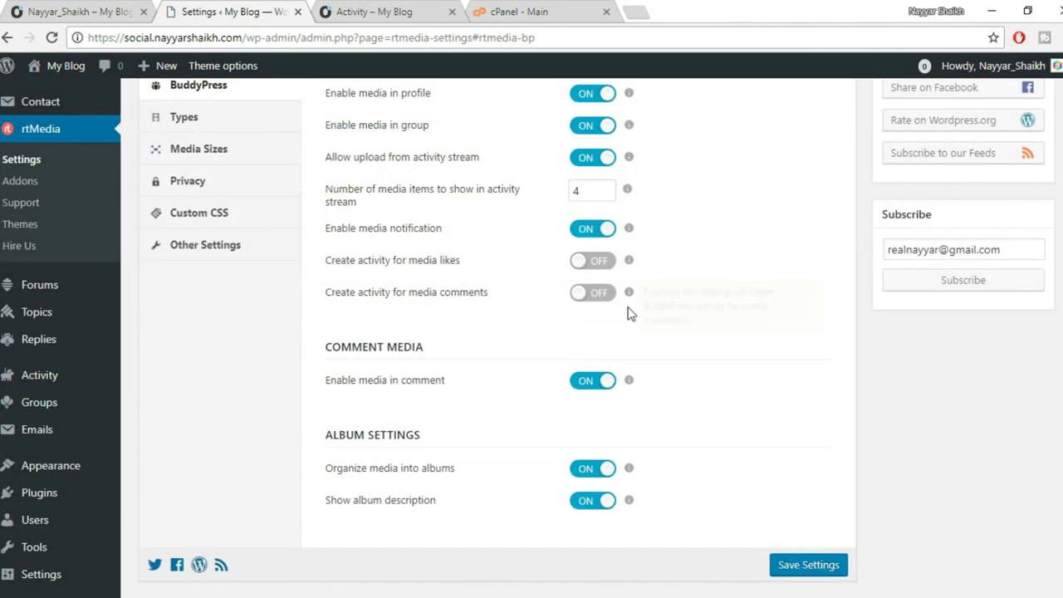
pyautogui.scroll(2, 629, 299)
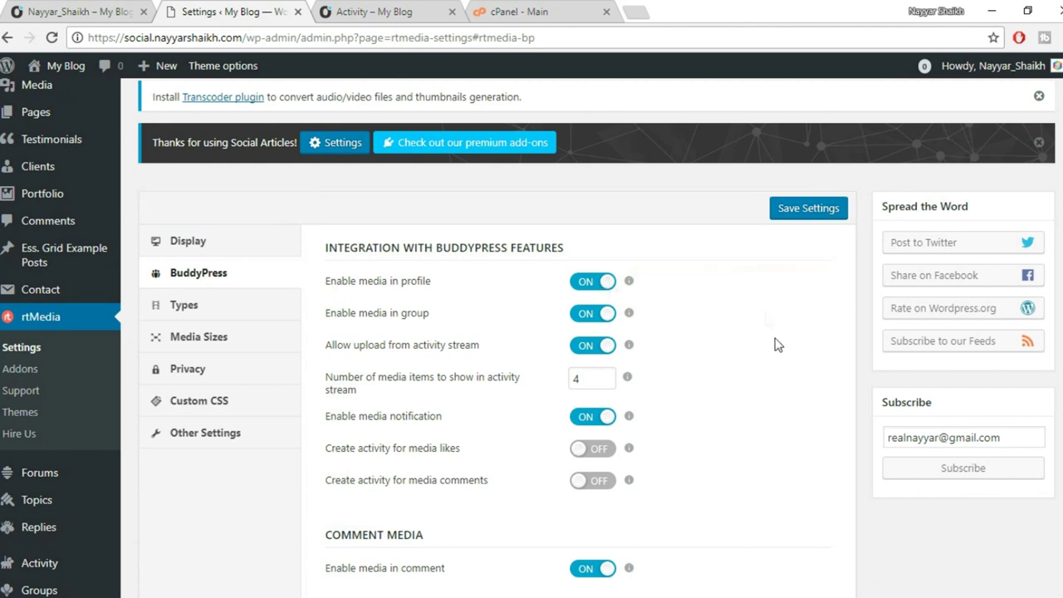
pyautogui.scroll(-1, 787, 383)
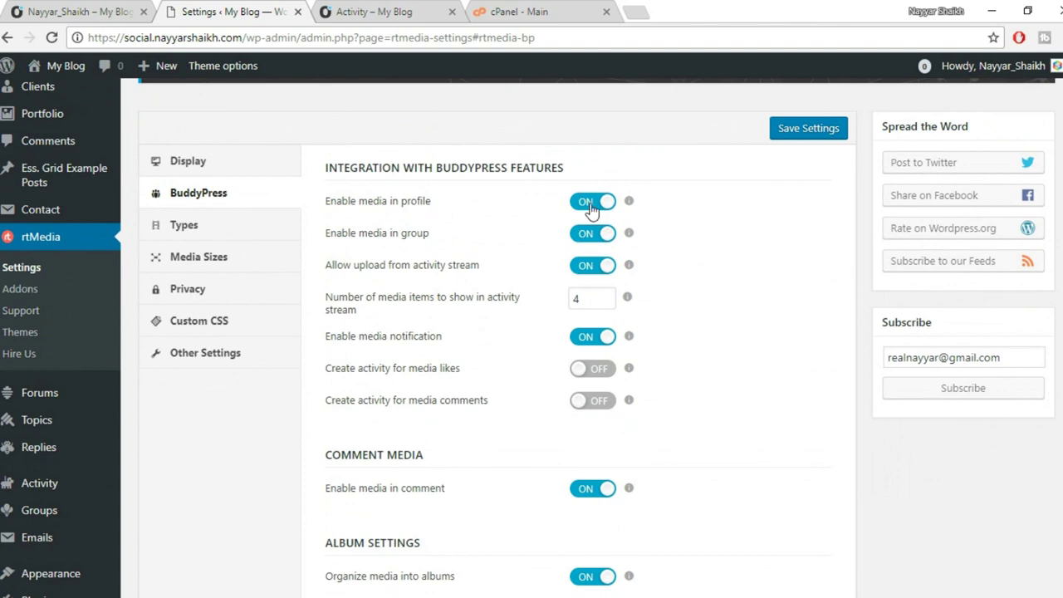
pyautogui.scroll(-1, 622, 338)
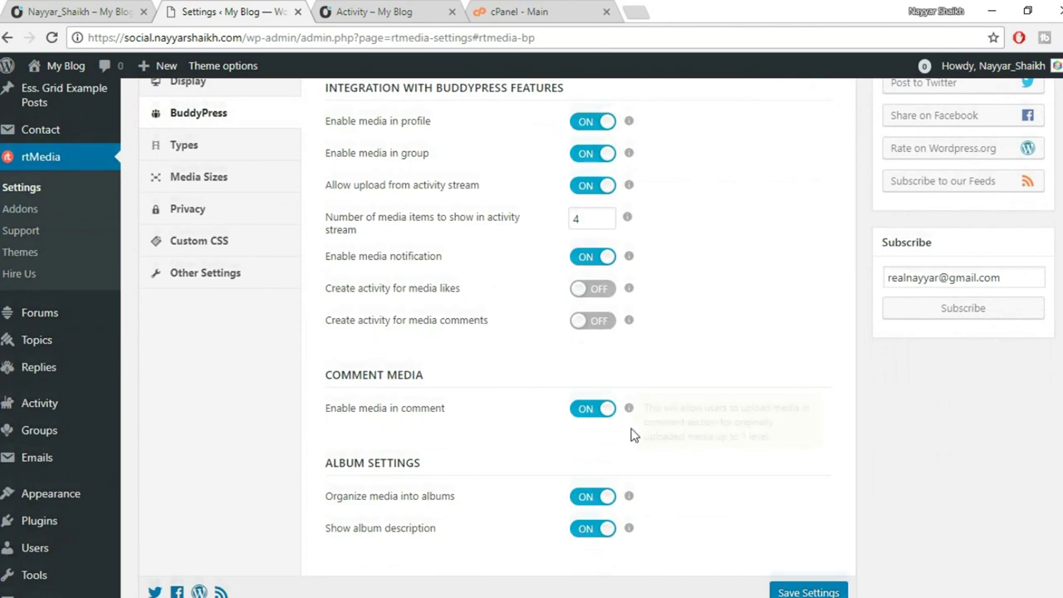
pyautogui.scroll(-2, 636, 451)
pyautogui.scroll(3, 747, 423)
pyautogui.scroll(1, 782, 413)
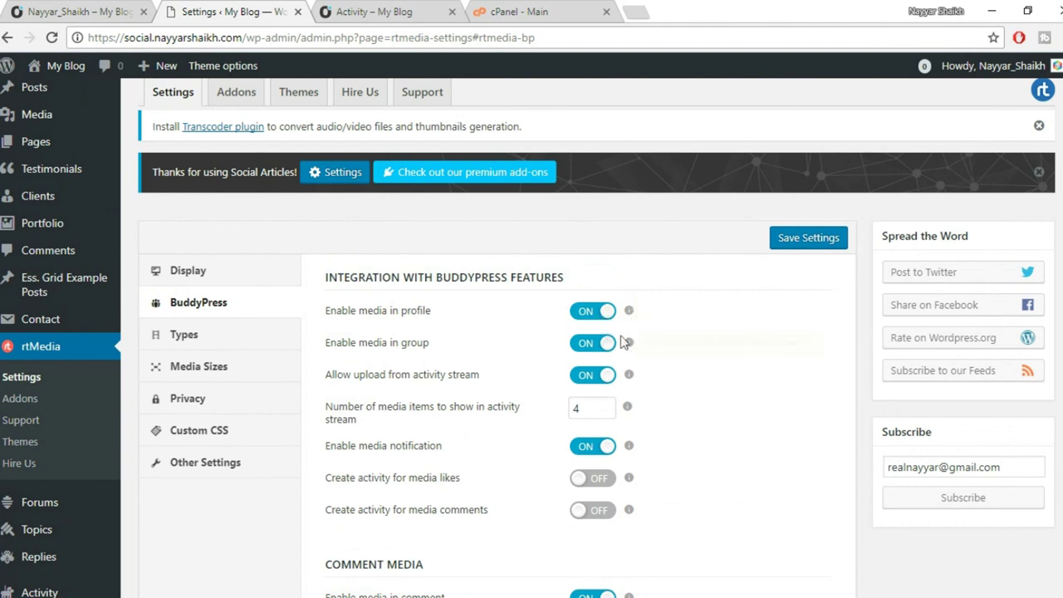
# Review rtMedia's media Types and Media Sizes, then bring up Privacy with Enable privacy off.
pyautogui.click(247, 345)
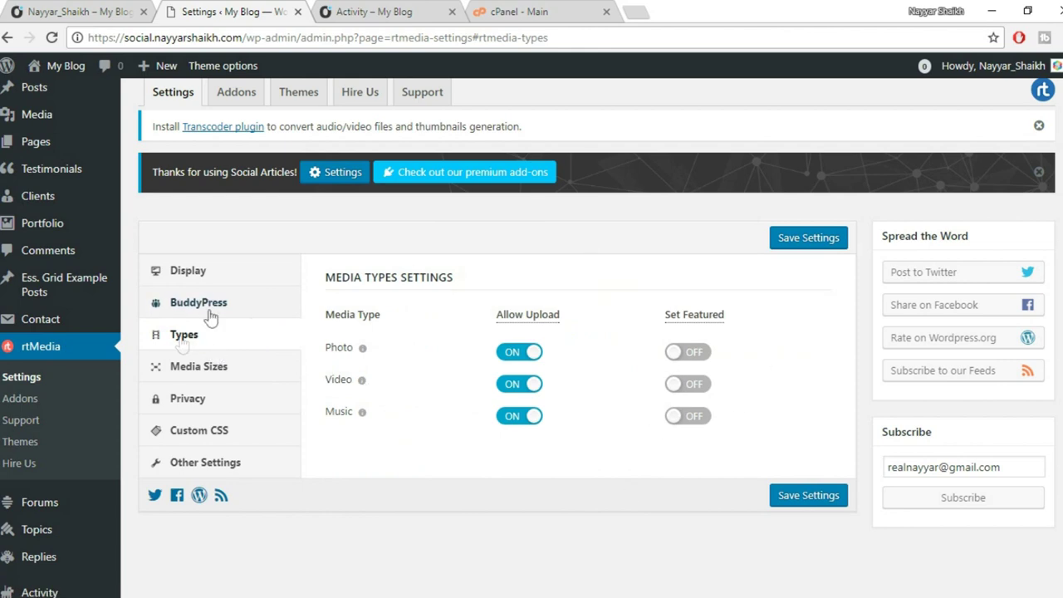
pyautogui.click(187, 374)
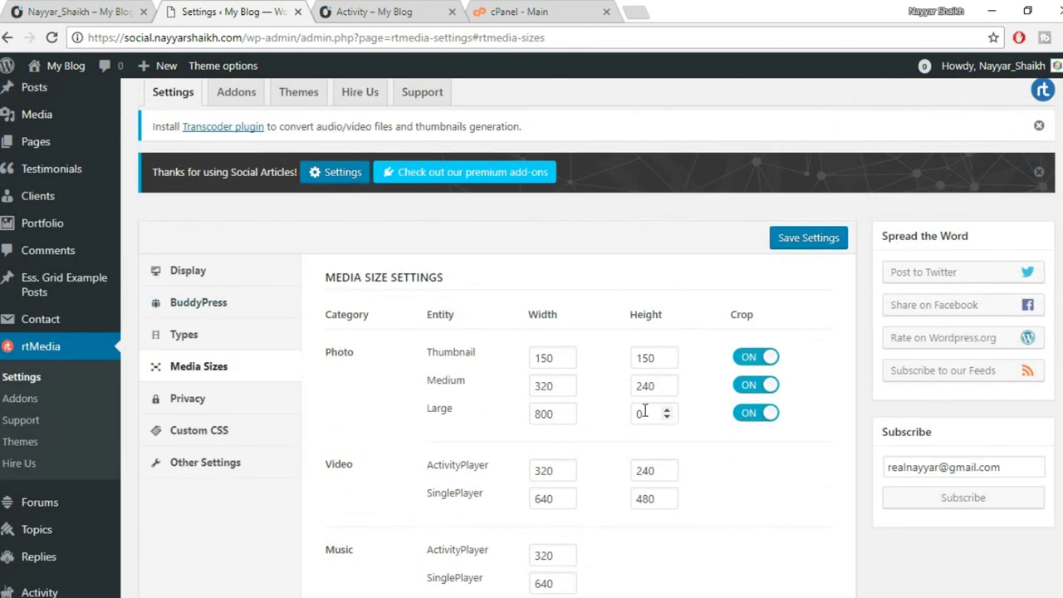
pyautogui.scroll(-4, 707, 407)
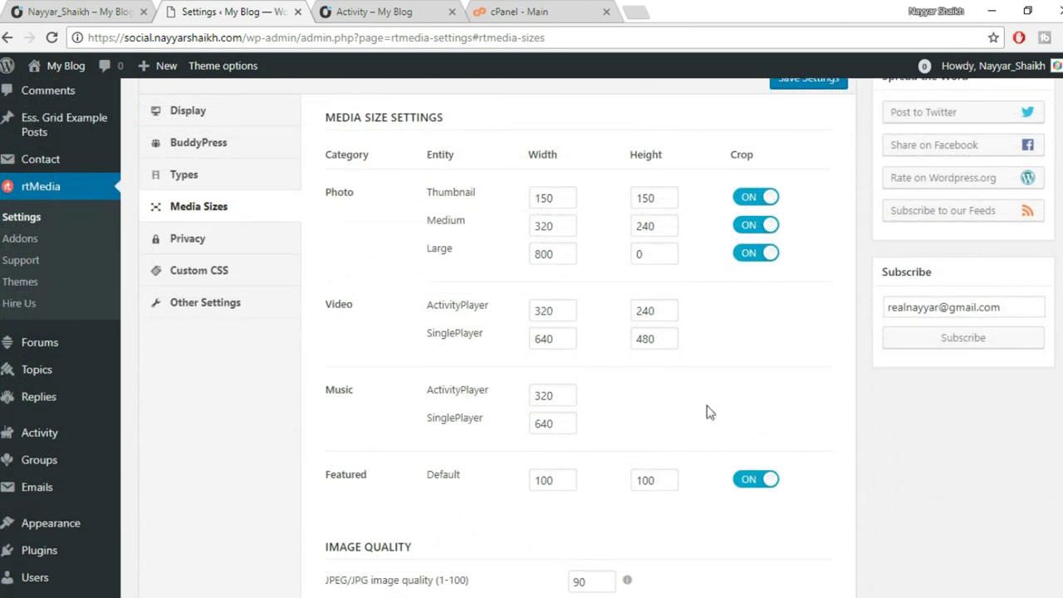
pyautogui.scroll(2, 728, 420)
pyautogui.scroll(-1, 465, 292)
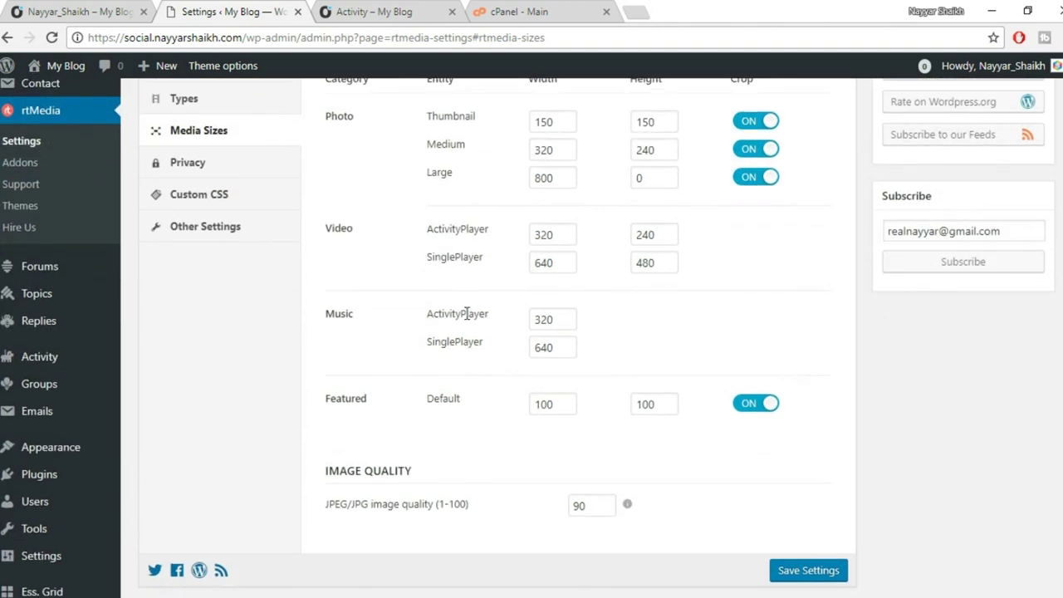
pyautogui.scroll(1, 475, 309)
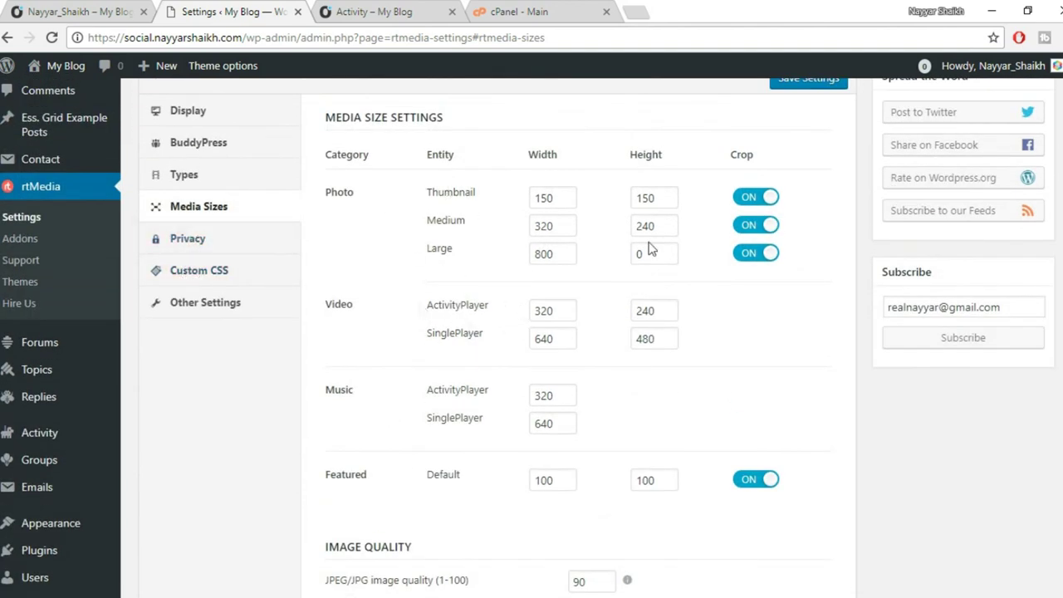
pyautogui.click(198, 240)
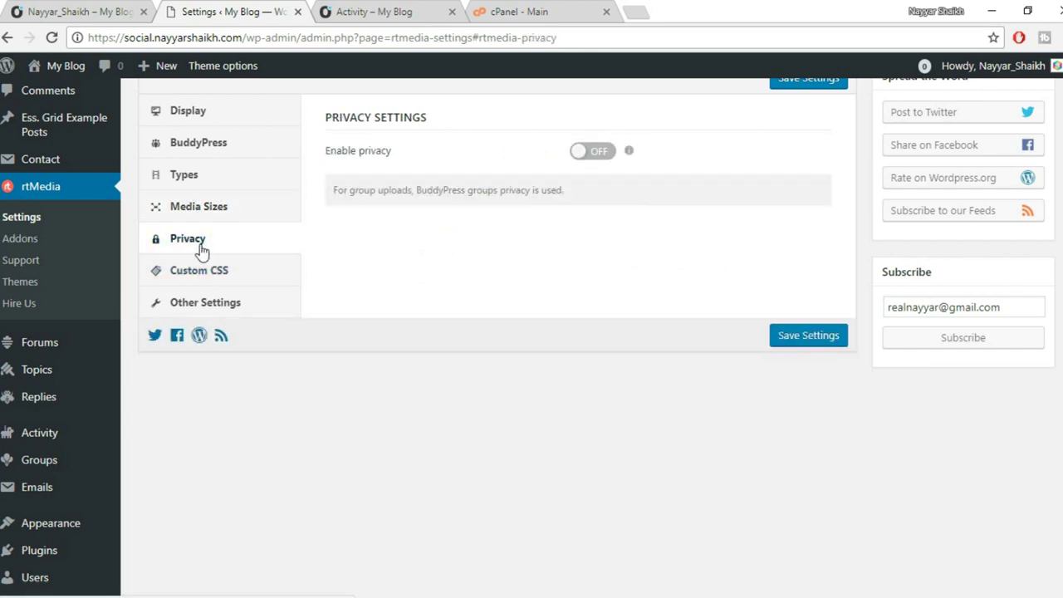
pyautogui.scroll(1, 220, 317)
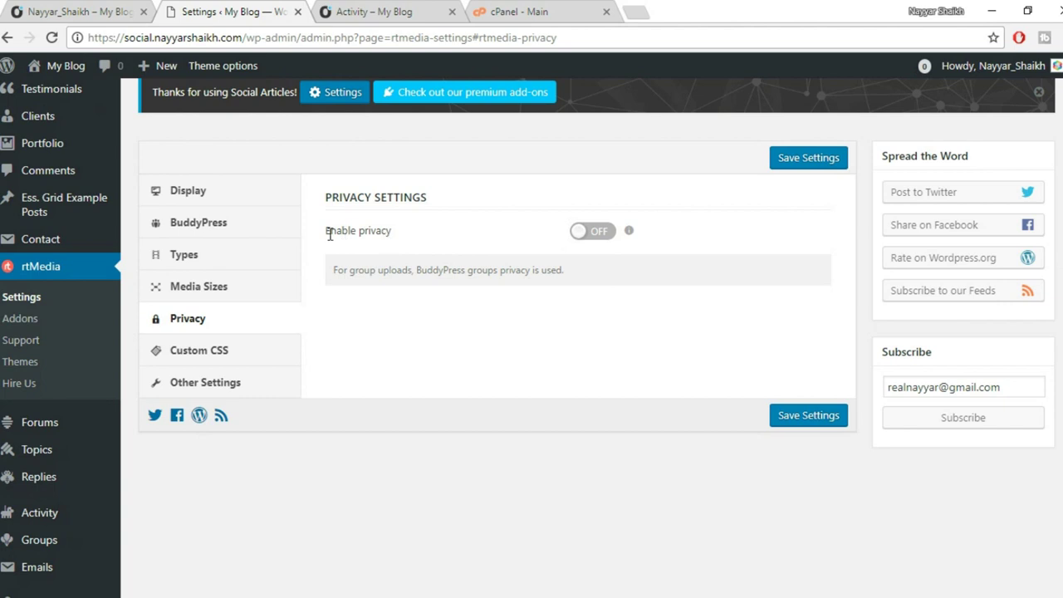
# Turn on Enable privacy and allow users to set privacy for their content.
pyautogui.moveTo(330, 235); pyautogui.dragTo(411, 230)
pyautogui.click(412, 231)
pyautogui.click(601, 236)
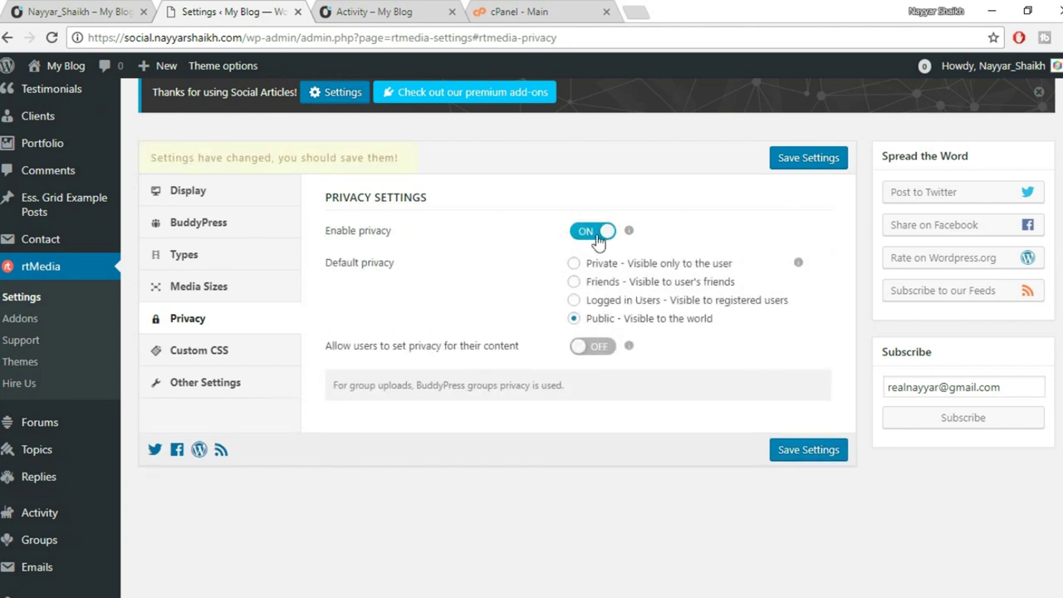
pyautogui.moveTo(352, 346); pyautogui.dragTo(518, 348)
pyautogui.click(525, 356)
pyautogui.click(582, 353)
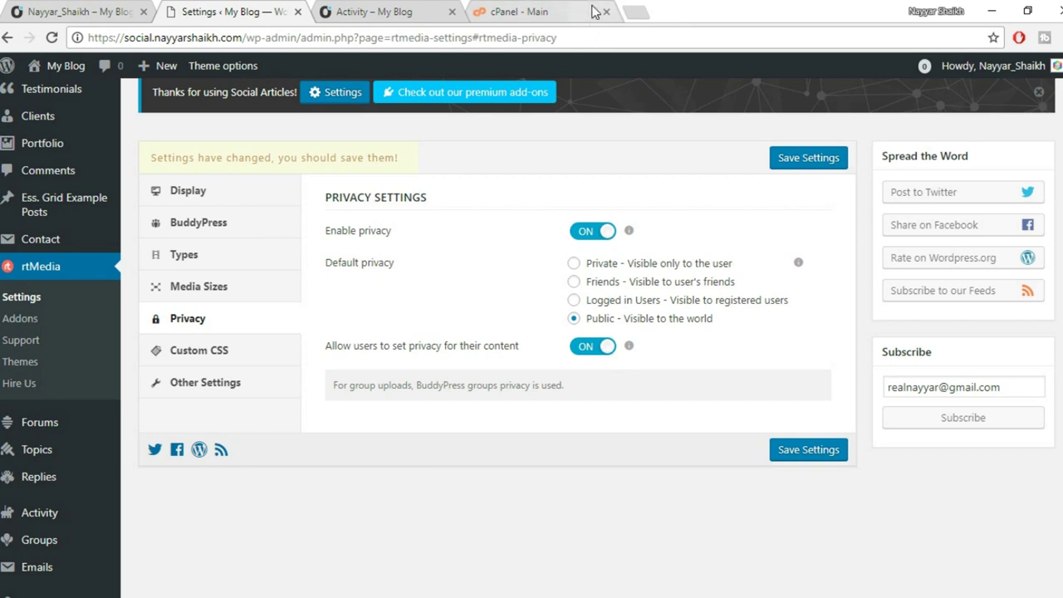
# Try Friends as default privacy, return it to Public, and save the rtMedia settings.
pyautogui.click(665, 286)
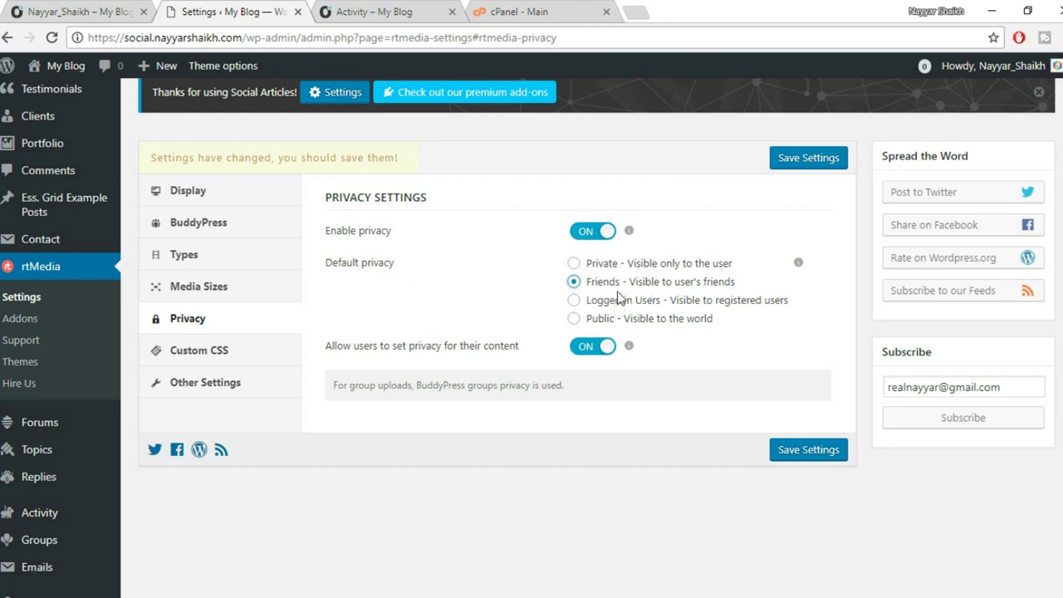
pyautogui.click(618, 324)
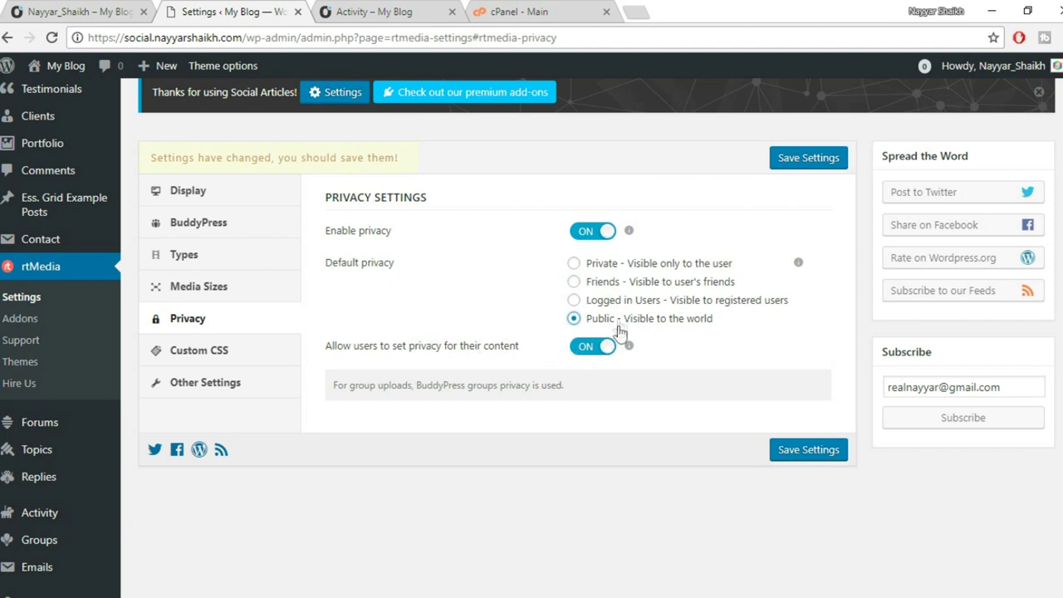
pyautogui.click(816, 163)
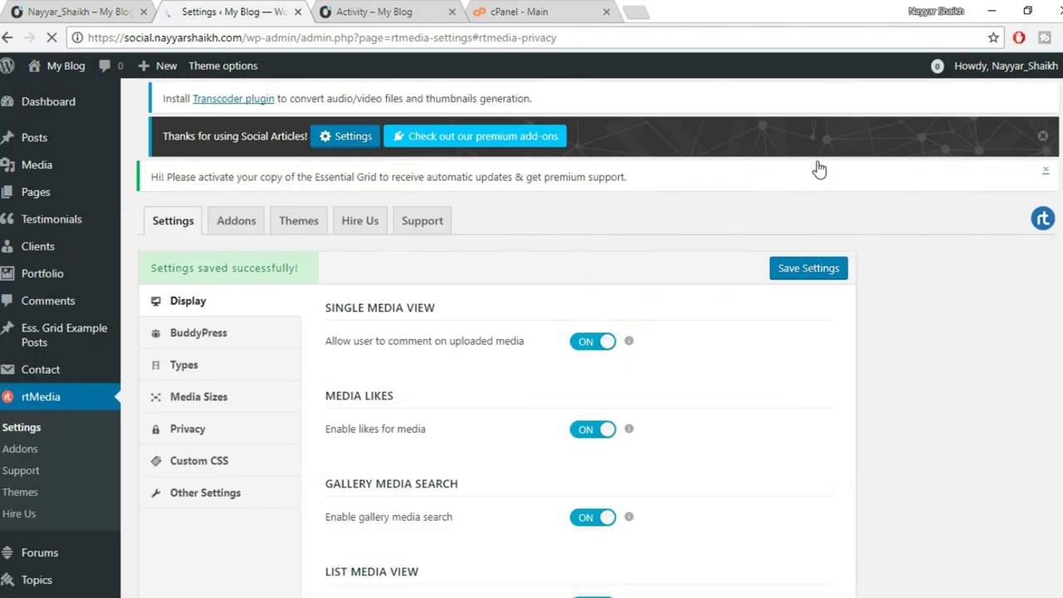
# Show the rtMedia Custom CSS panel, with default styles on and no custom CSS.
pyautogui.scroll(3, 519, 375)
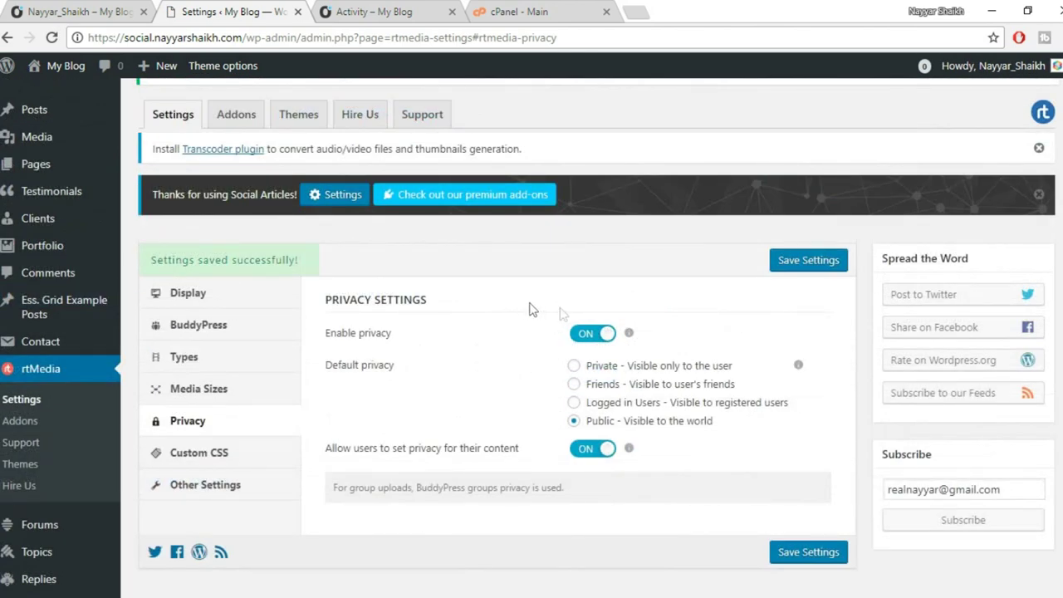
pyautogui.click(251, 457)
pyautogui.scroll(-1, 549, 389)
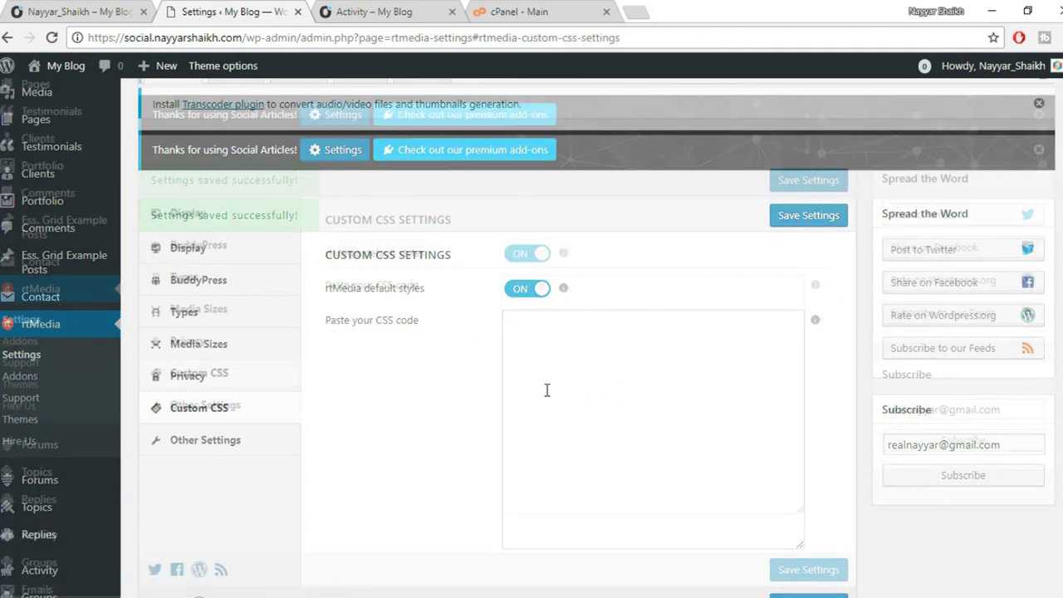
pyautogui.scroll(1, 716, 423)
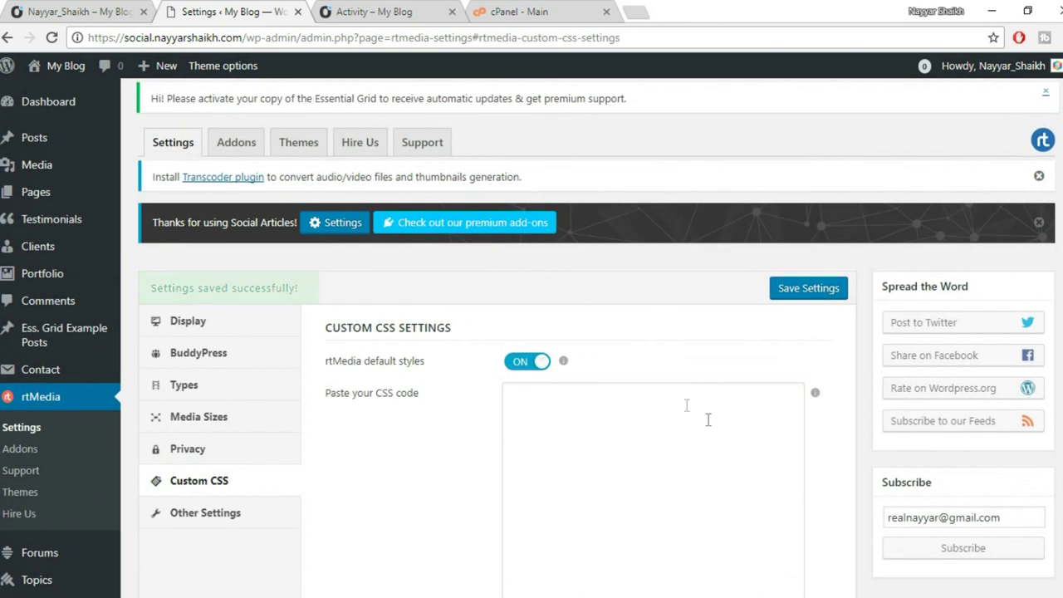
# Reload and look over the blog's Activity page, then come back to the rtMedia settings.
pyautogui.click(386, 9)
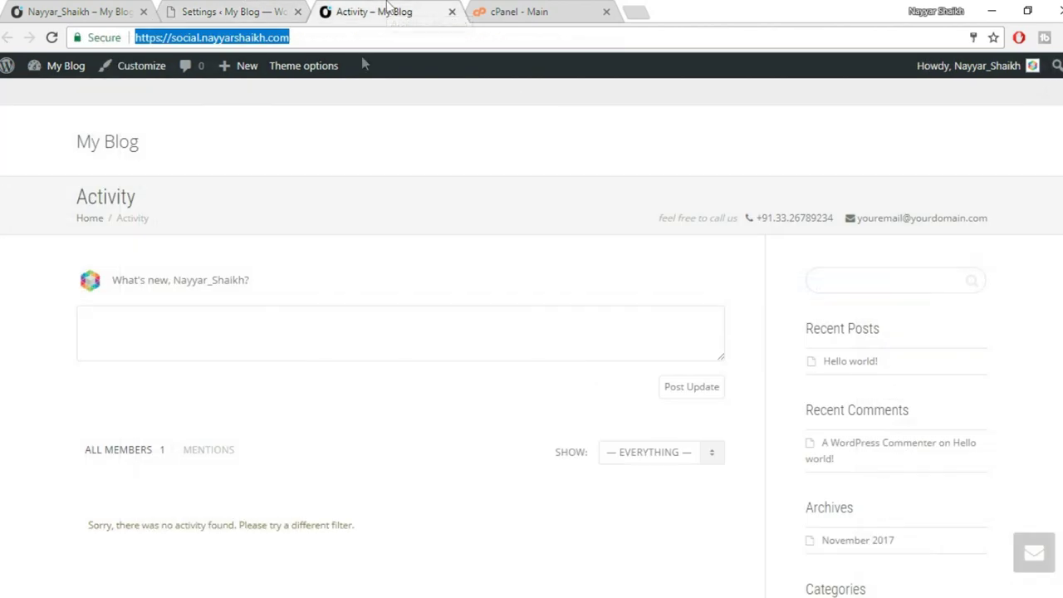
pyautogui.click(52, 40)
pyautogui.scroll(-3, 344, 266)
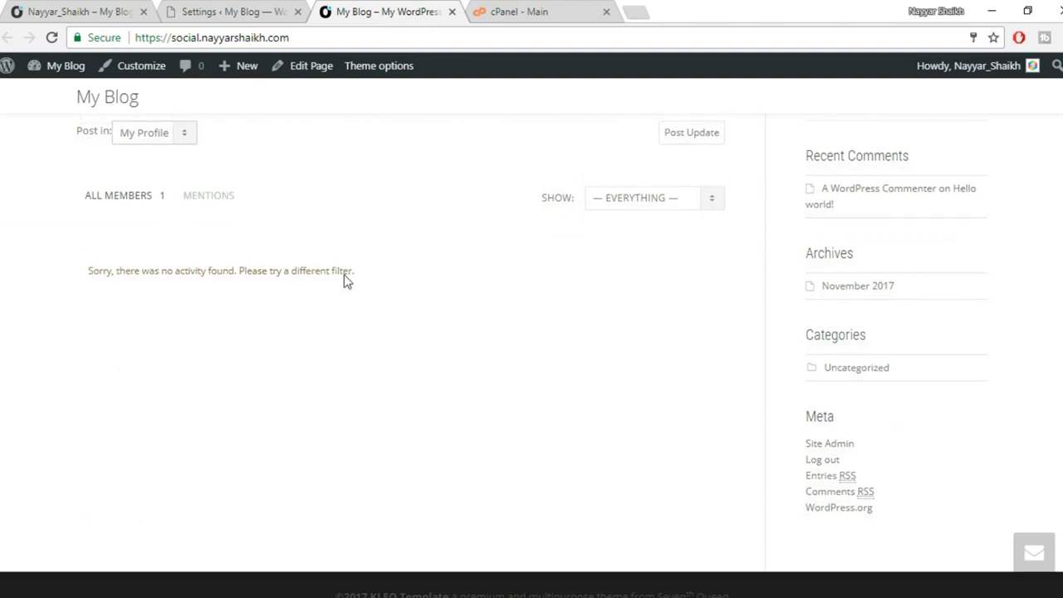
pyautogui.scroll(3, 343, 282)
pyautogui.scroll(-1, 344, 283)
pyautogui.scroll(1, 702, 356)
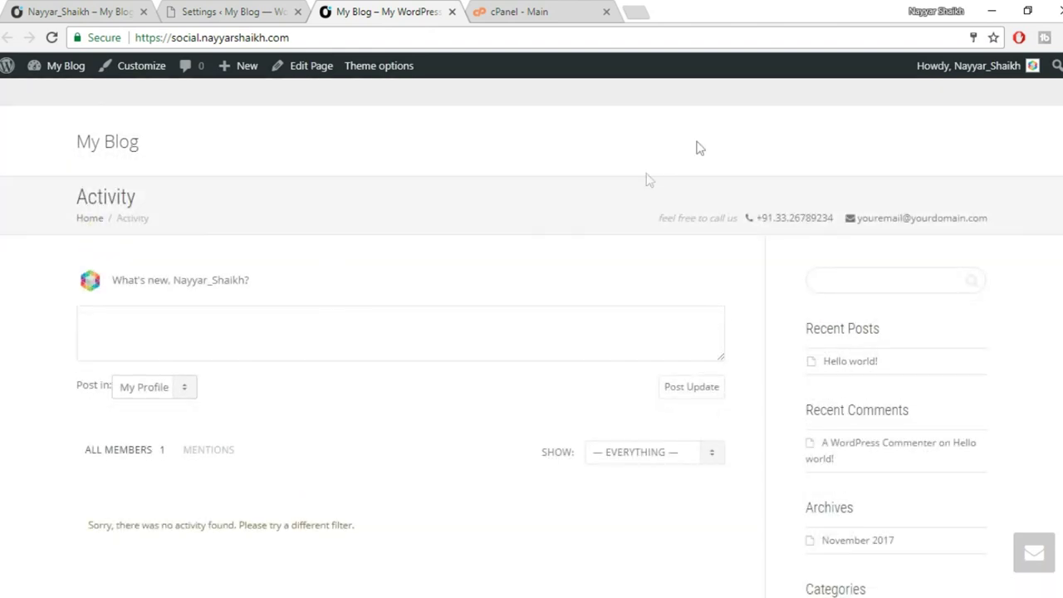
pyautogui.click(249, 10)
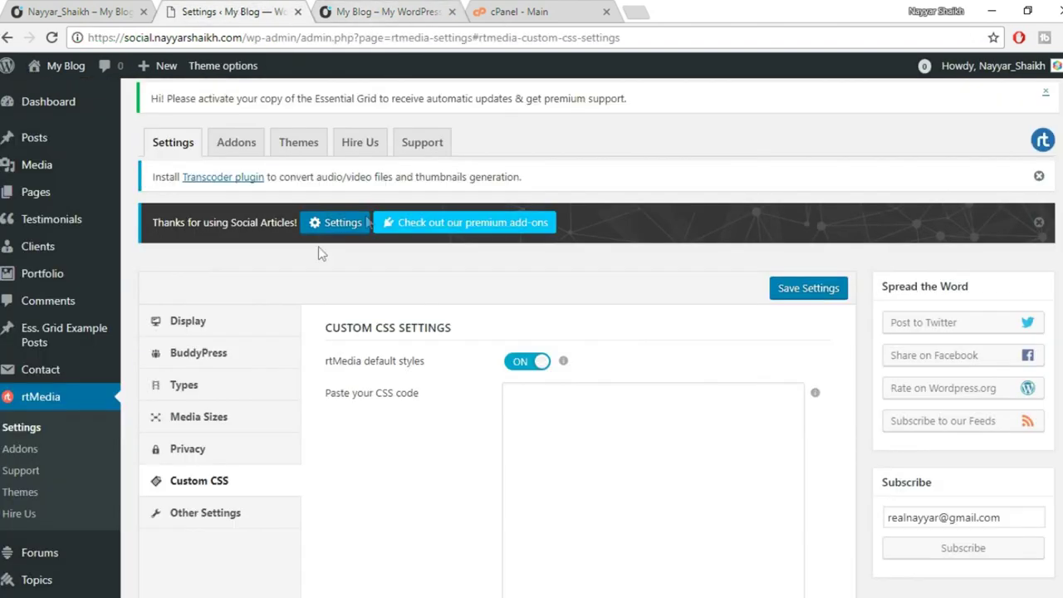
pyautogui.scroll(-5, 205, 332)
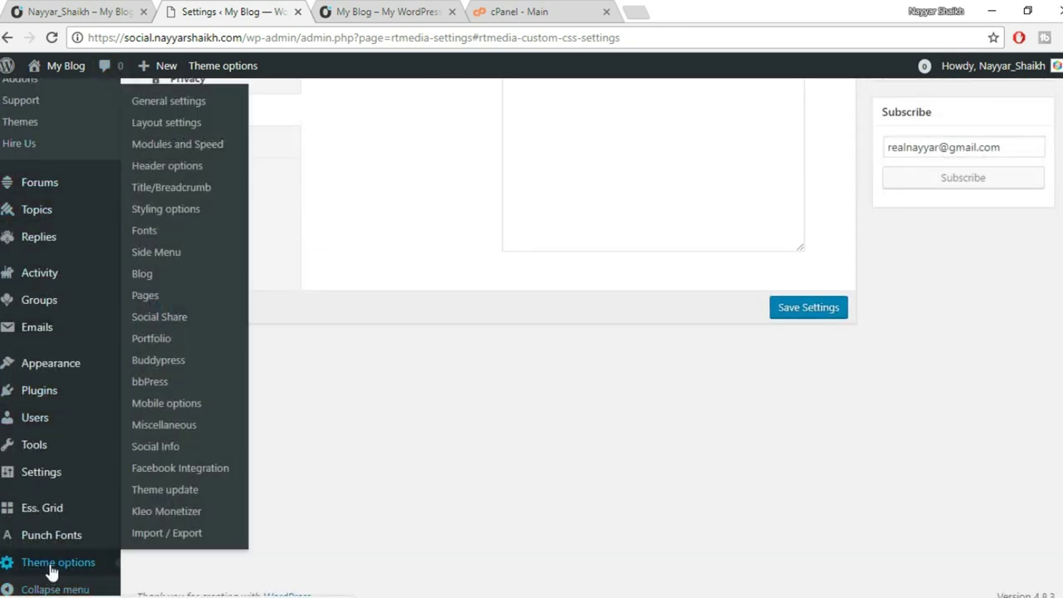
# Open the Kleo theme options, glancing at the blog's Activity page along the way.
pyautogui.click(62, 567)
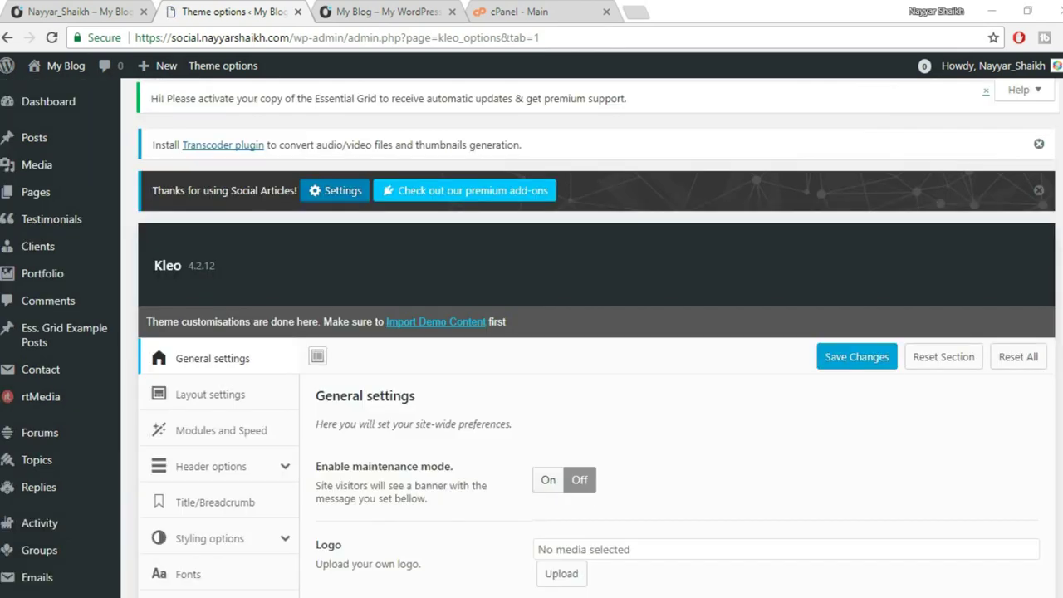
pyautogui.scroll(-3, 980, 202)
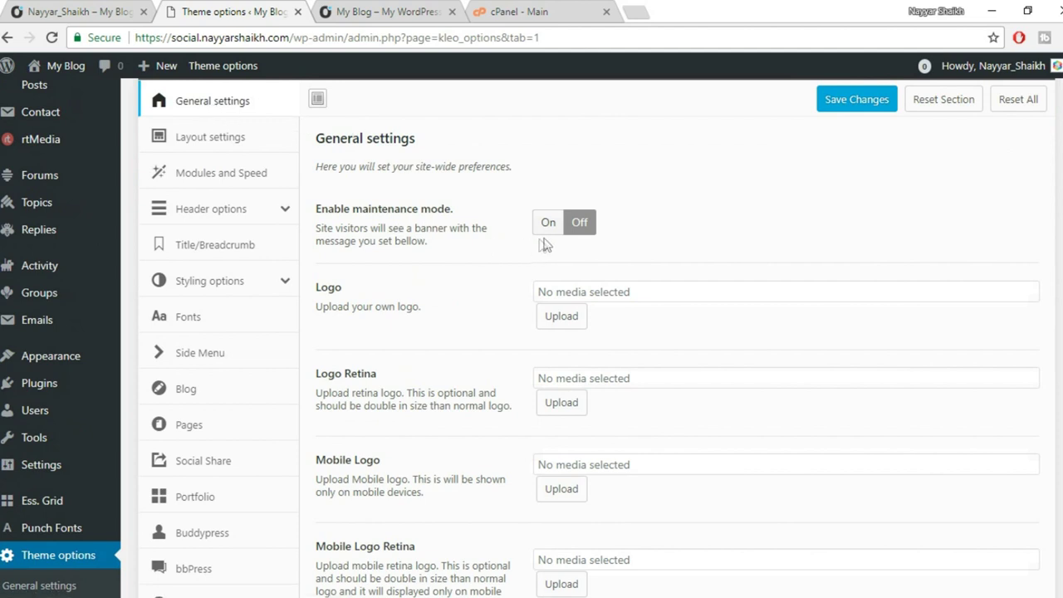
pyautogui.click(392, 11)
pyautogui.scroll(-3, 674, 405)
pyautogui.scroll(3, 330, 216)
pyautogui.click(176, 10)
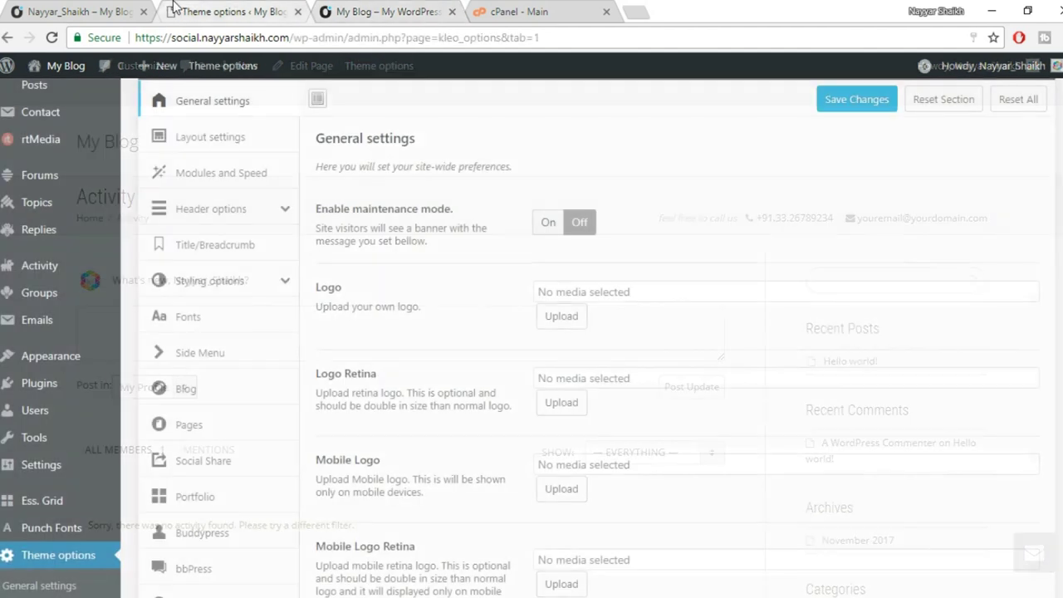
# Turn maintenance mode on with its 'We are currently in maintenance mode' message and save.
pyautogui.click(549, 226)
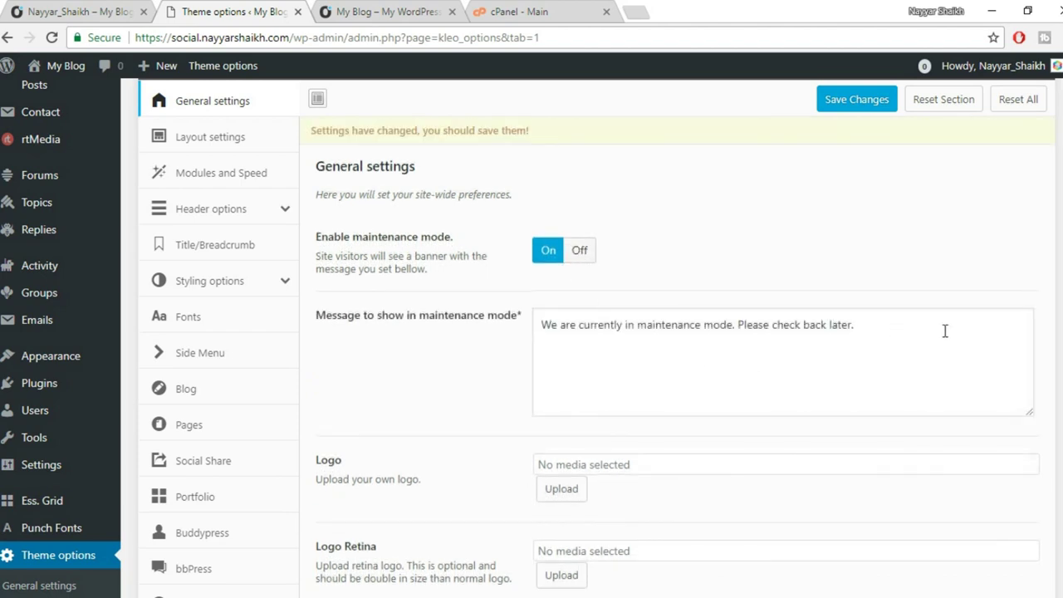
pyautogui.moveTo(945, 330); pyautogui.dragTo(569, 347)
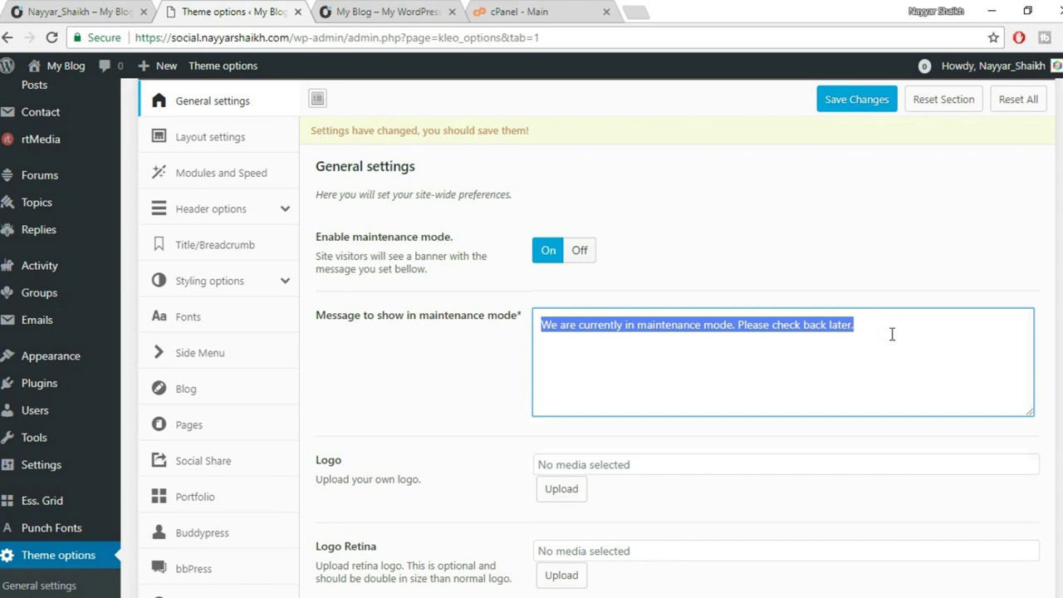
pyautogui.scroll(-1, 798, 349)
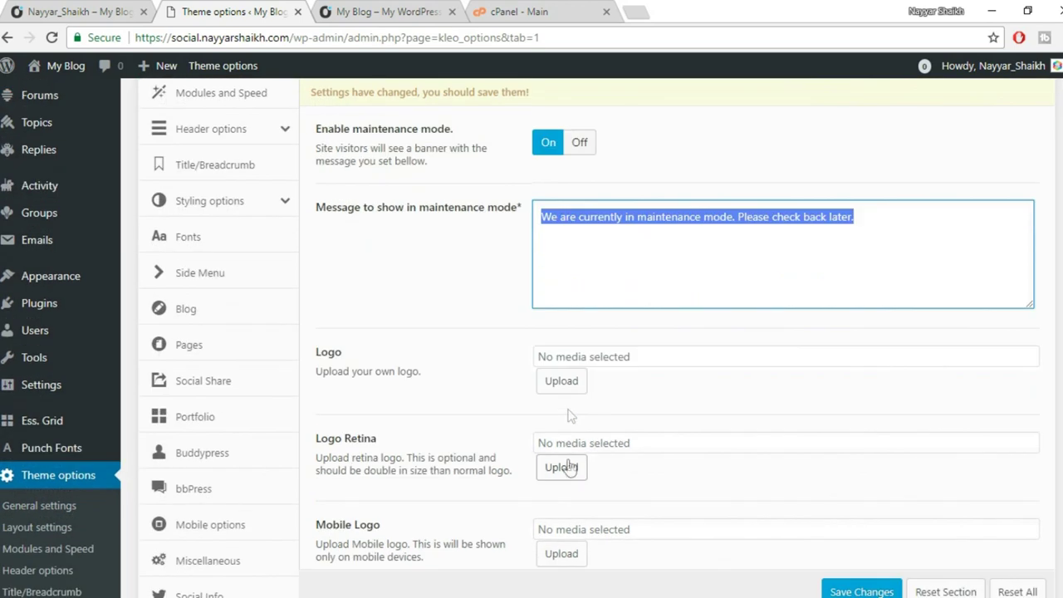
pyautogui.scroll(2, 688, 356)
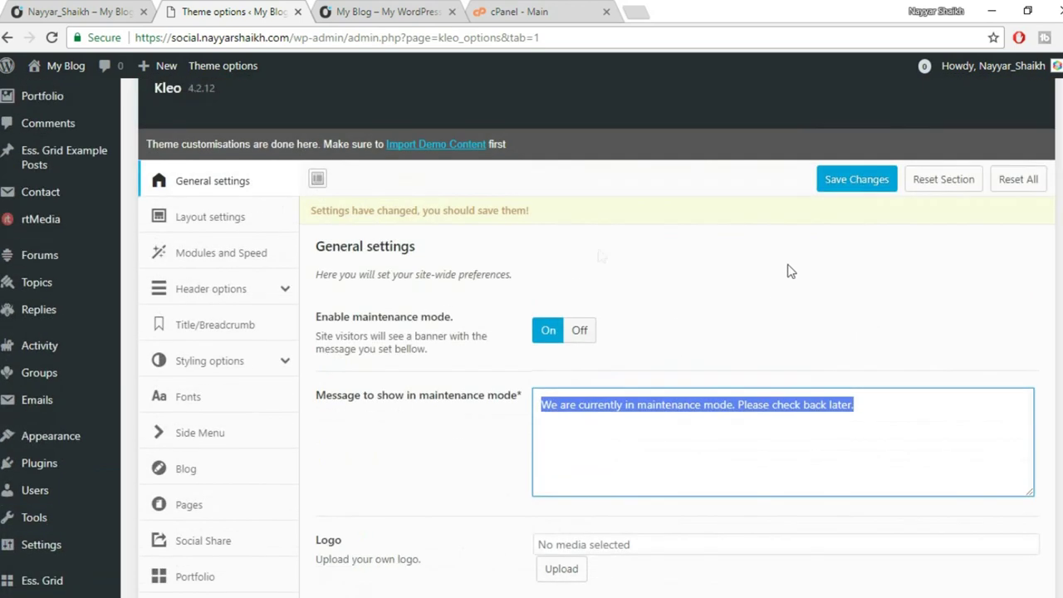
pyautogui.click(853, 191)
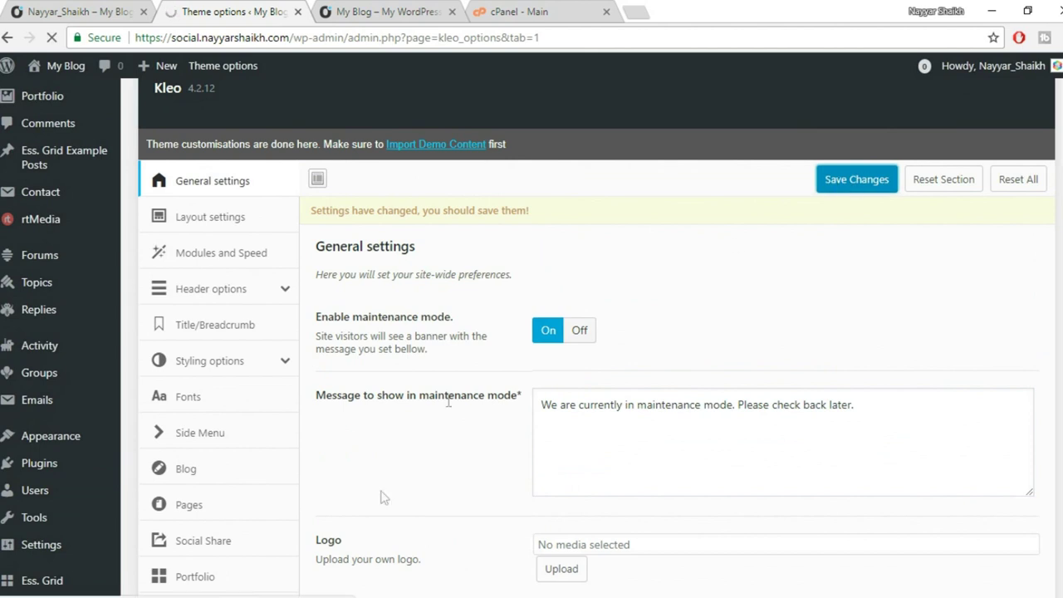
pyautogui.moveTo(154, 595)
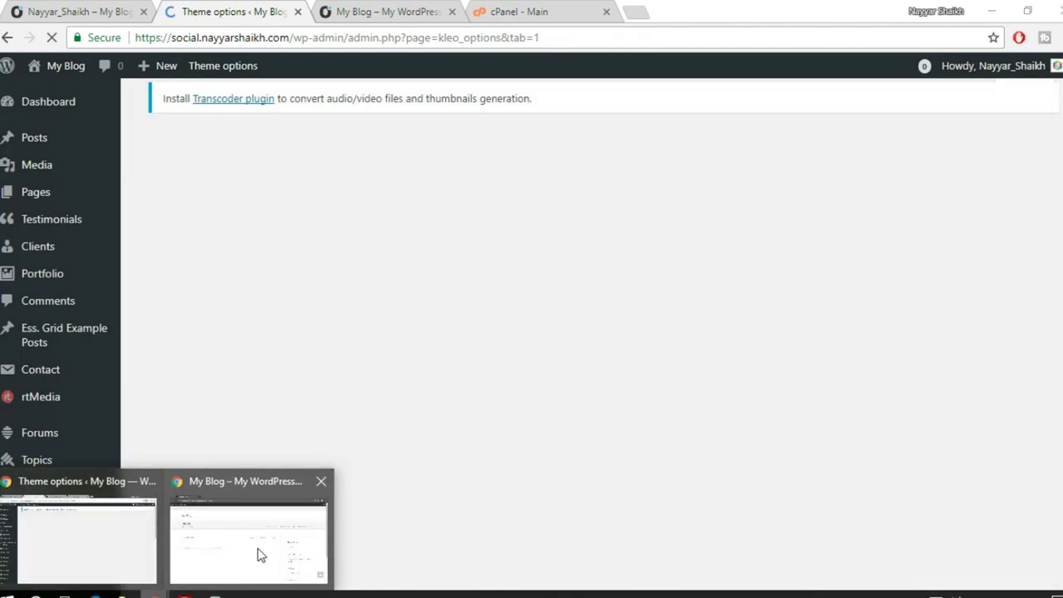
pyautogui.click(256, 553)
# Reload the front end to confirm the maintenance mode notice appears.
pyautogui.click(52, 37)
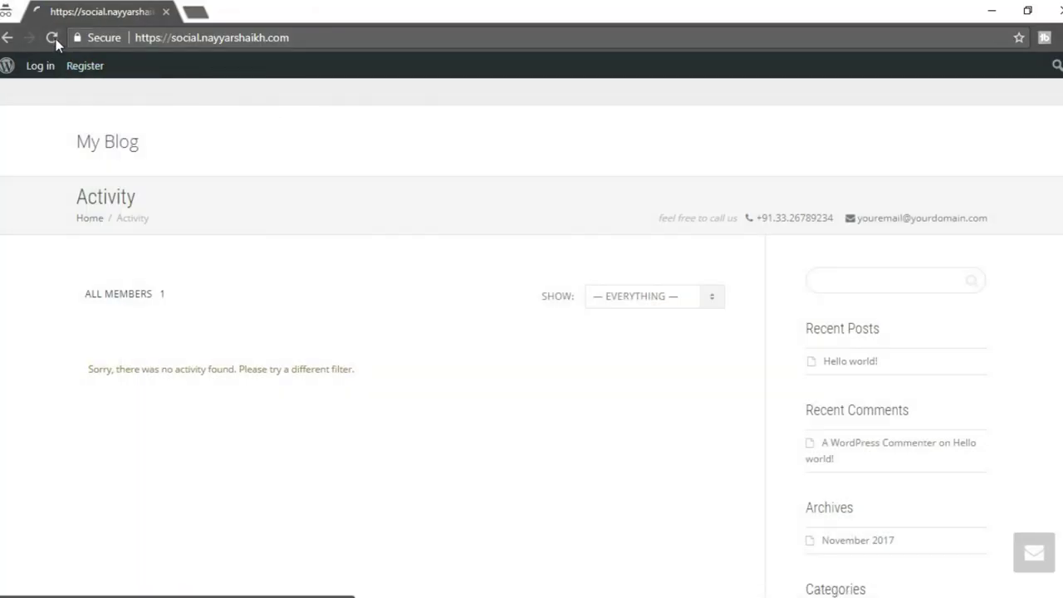
pyautogui.moveTo(252, 133); pyautogui.dragTo(588, 188)
pyautogui.click(360, 171)
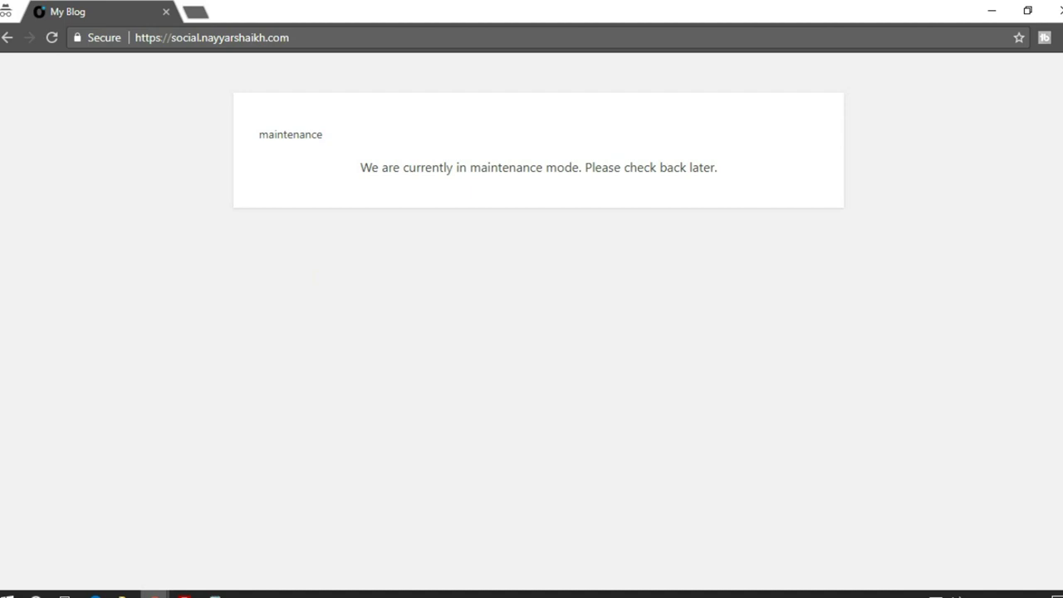
# Set Enable maintenance mode back to Off in Kleo's general settings.
pyautogui.moveTo(153, 594)
pyautogui.click(148, 532)
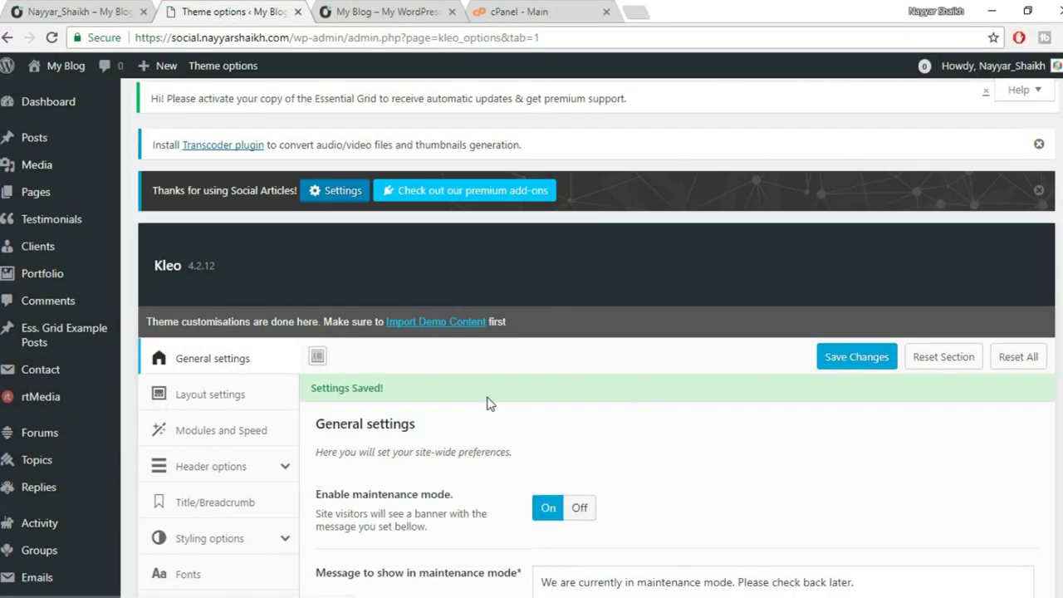
pyautogui.scroll(-2, 586, 349)
pyautogui.click(584, 348)
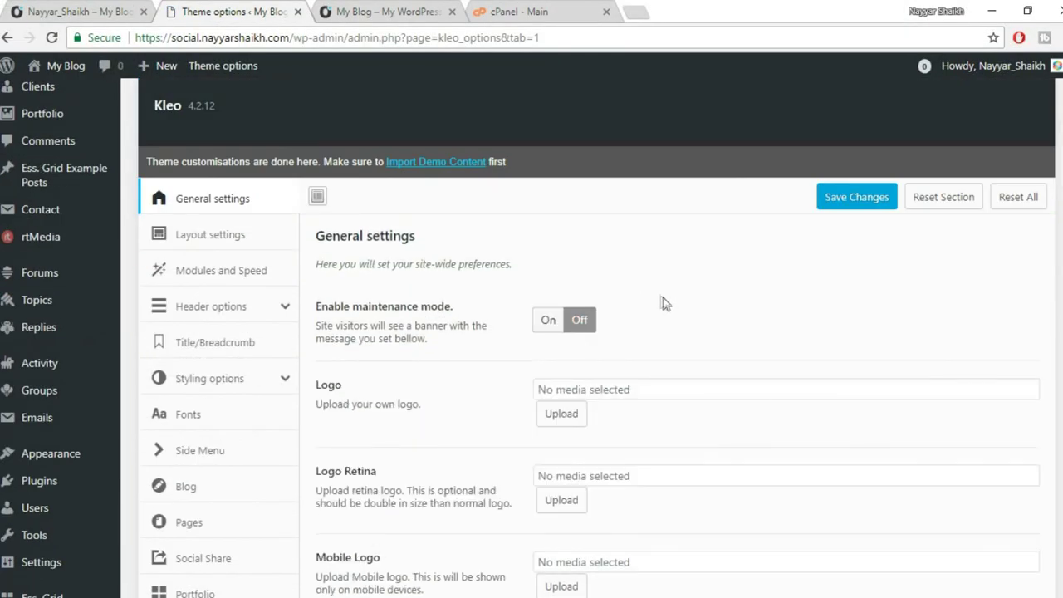
pyautogui.scroll(-2, 725, 313)
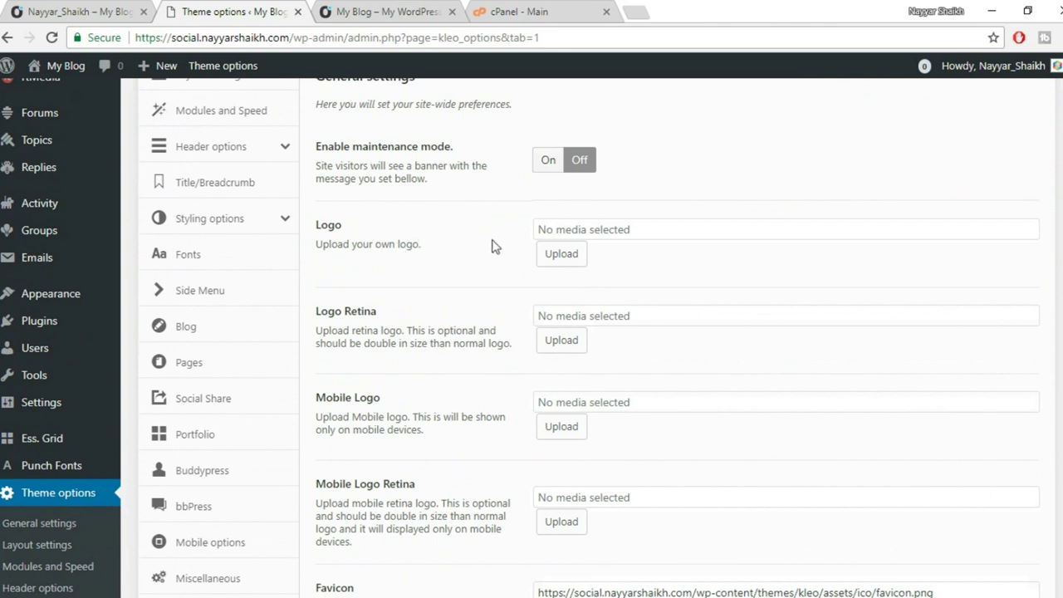
pyautogui.click(362, 10)
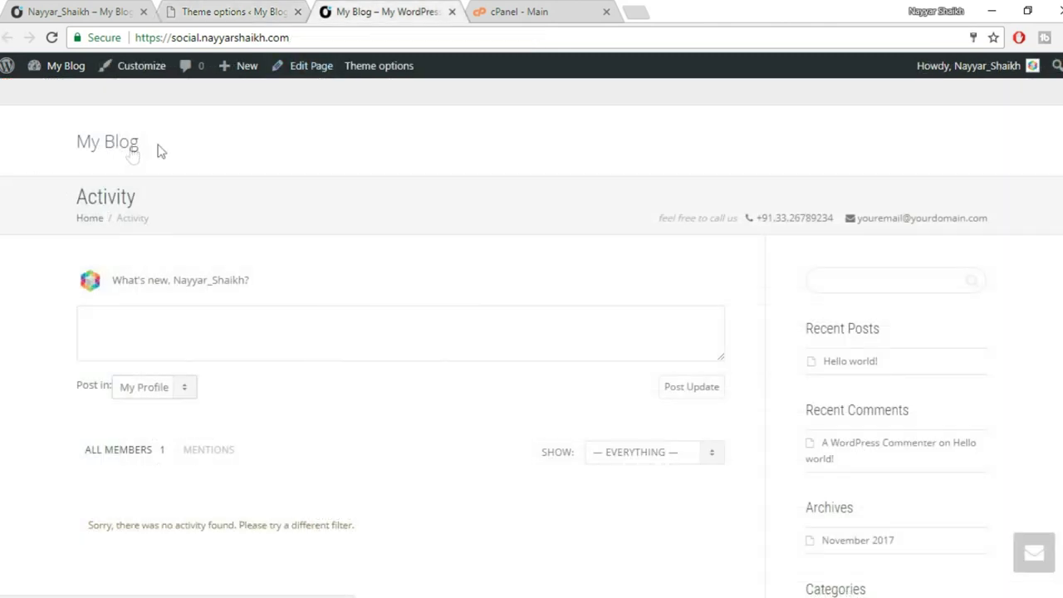
pyautogui.click(249, 10)
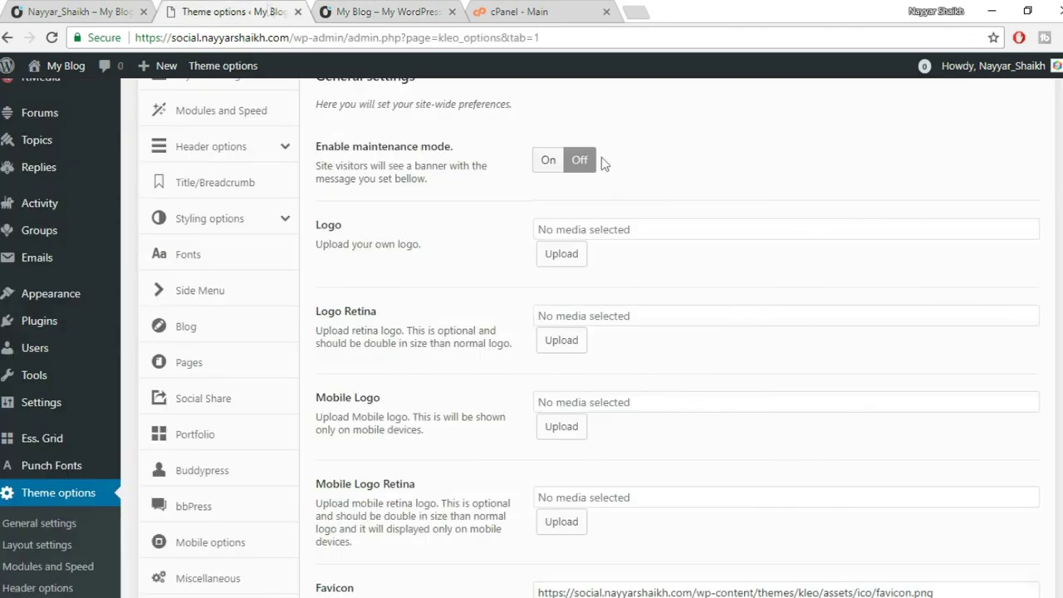
# Upload logo_black_teal.png and select it as the Kleo theme Logo.
pyautogui.click(580, 259)
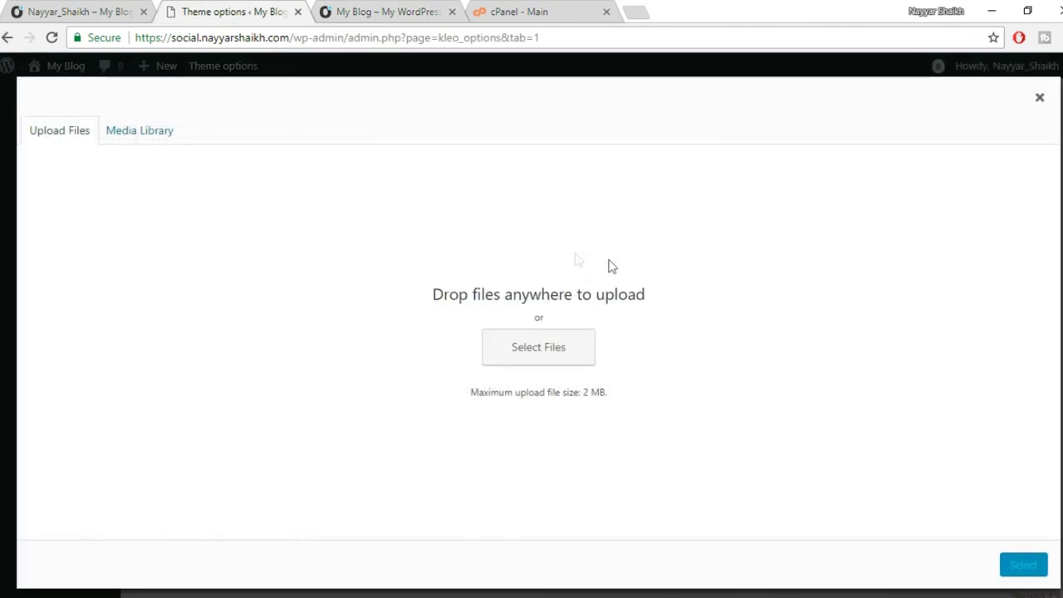
pyautogui.click(139, 133)
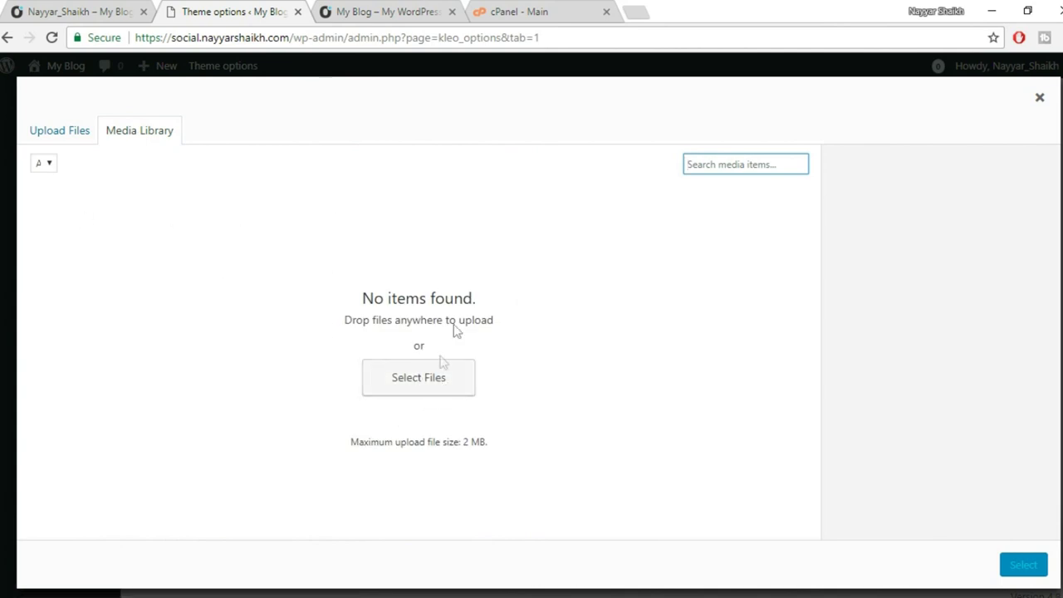
pyautogui.click(81, 136)
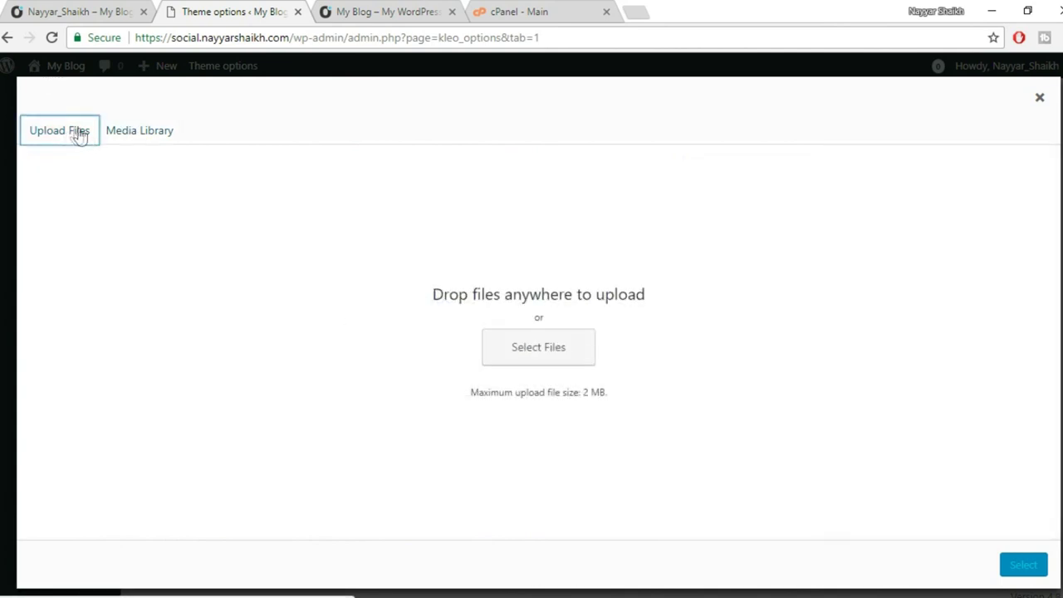
pyautogui.click(522, 350)
pyautogui.click(347, 166)
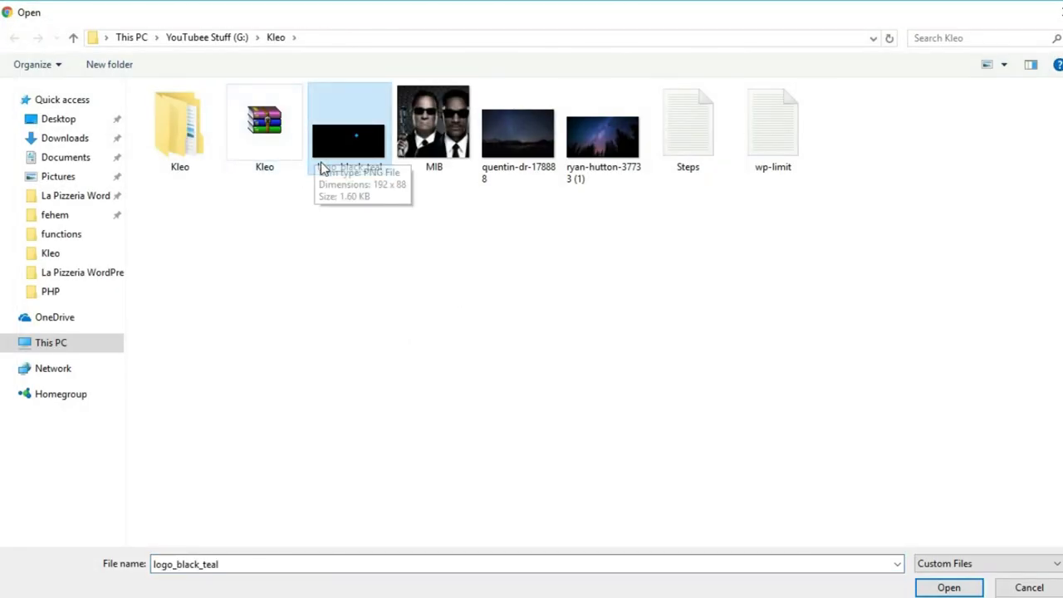
pyautogui.click(936, 588)
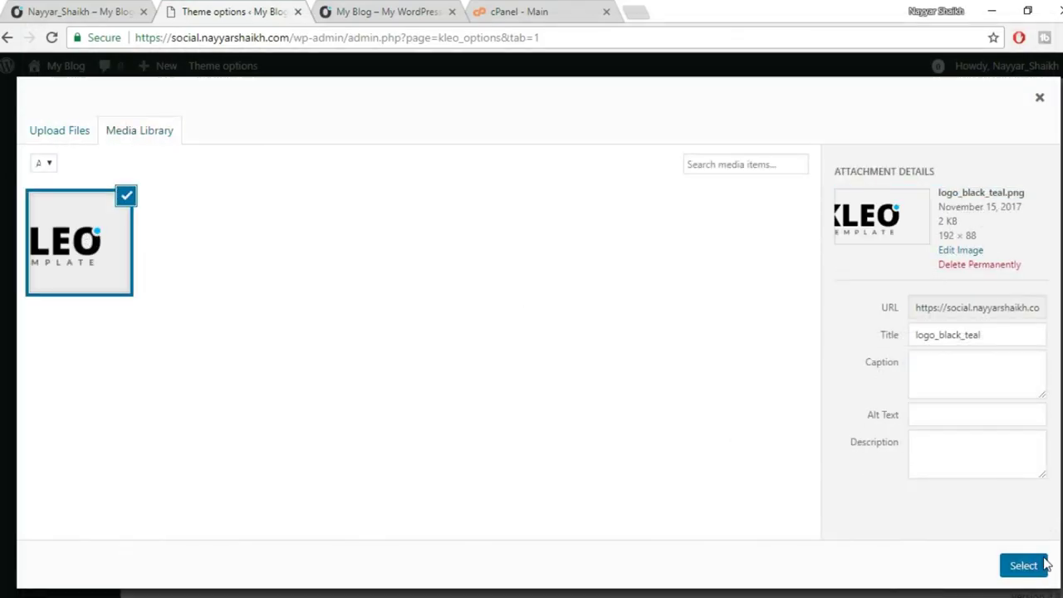
pyautogui.click(1043, 565)
pyautogui.scroll(-2, 797, 361)
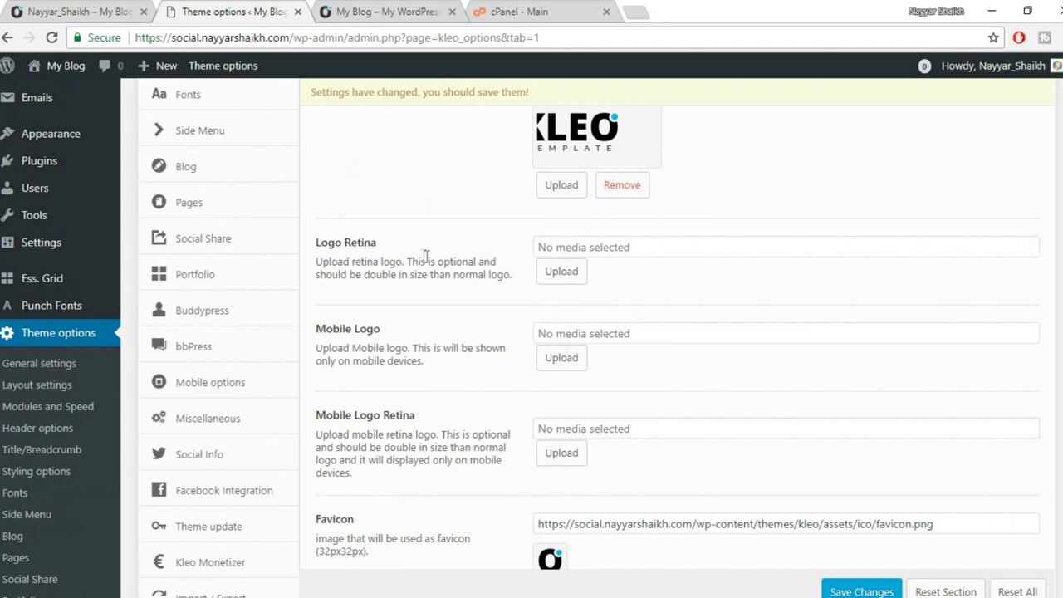
# Compare the Footer Text option with the live site's current footer copyright line.
pyautogui.scroll(-2, 565, 276)
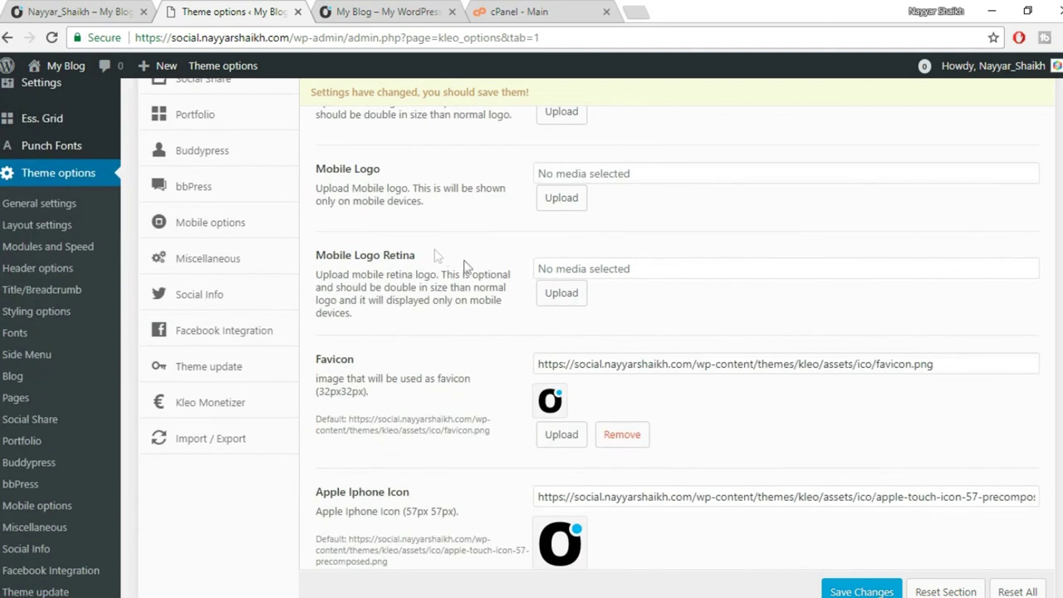
pyautogui.scroll(-2, 722, 276)
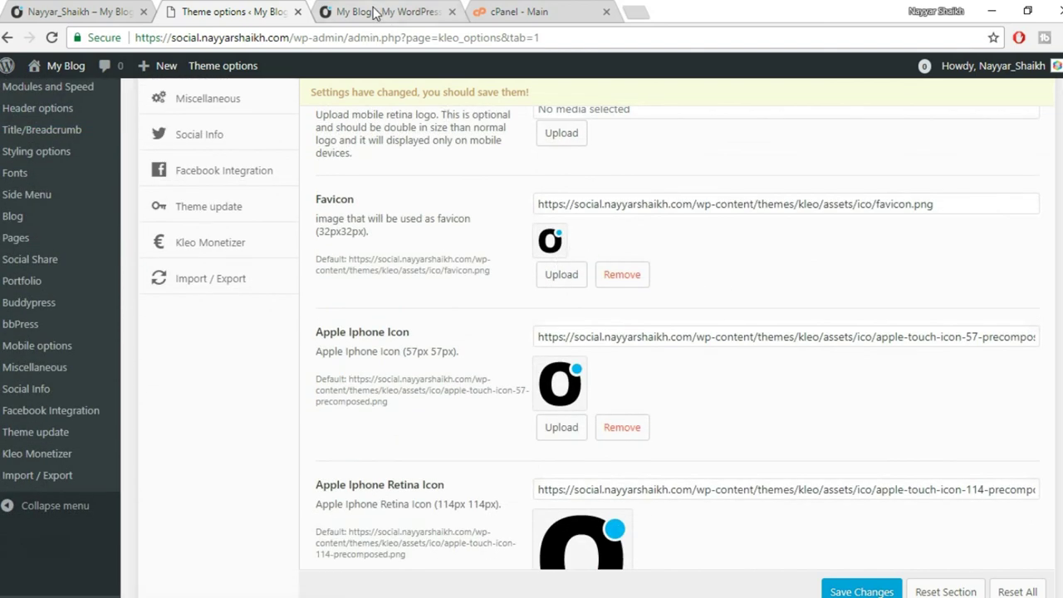
pyautogui.click(359, 13)
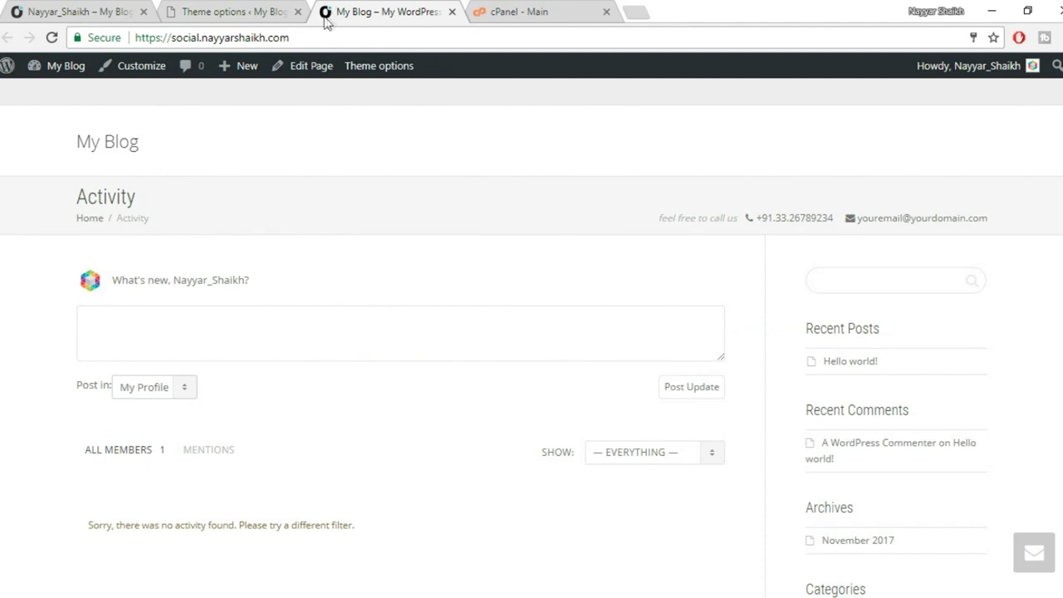
pyautogui.click(170, 10)
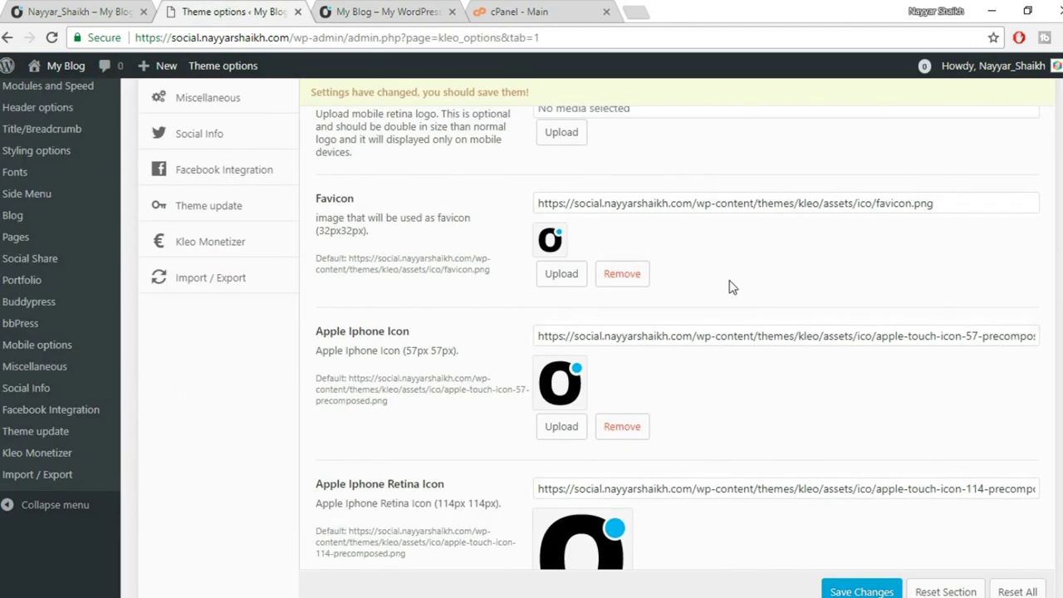
pyautogui.scroll(-5, 731, 282)
pyautogui.scroll(-8, 790, 338)
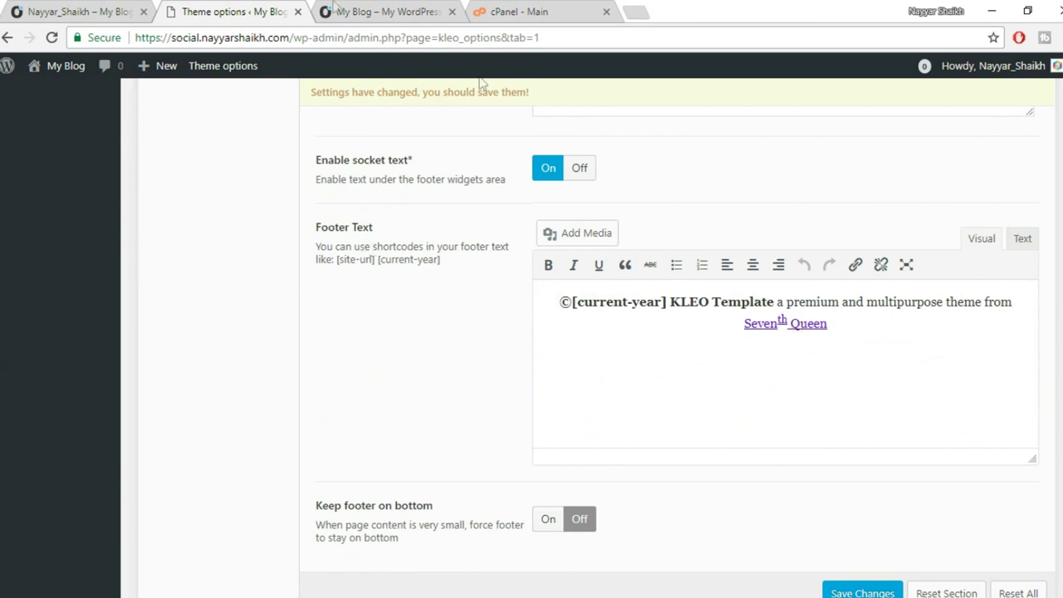
pyautogui.click(366, 10)
pyautogui.scroll(-3, 531, 332)
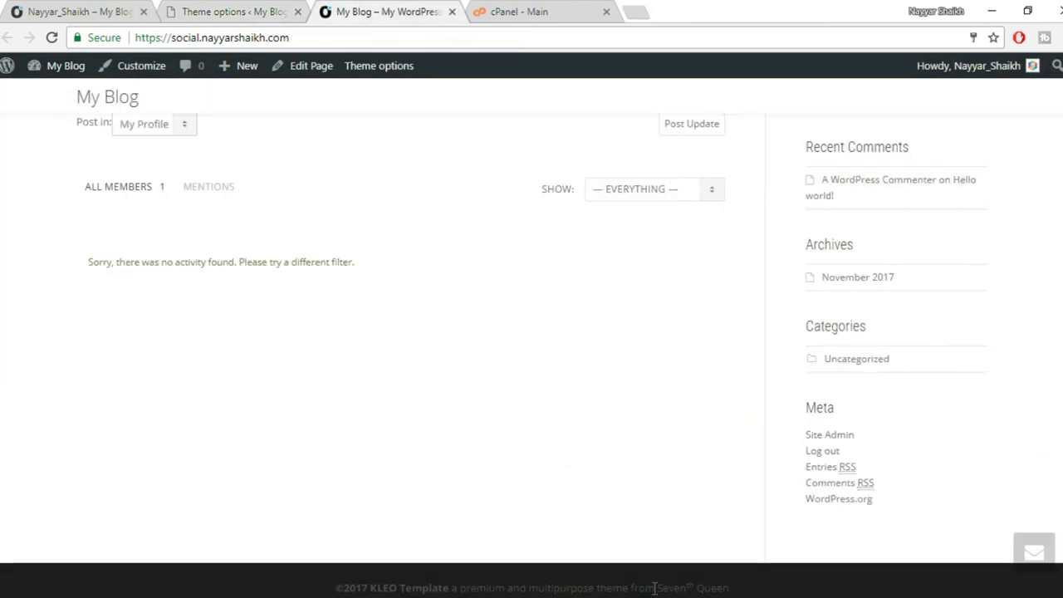
pyautogui.moveTo(807, 593); pyautogui.dragTo(272, 579)
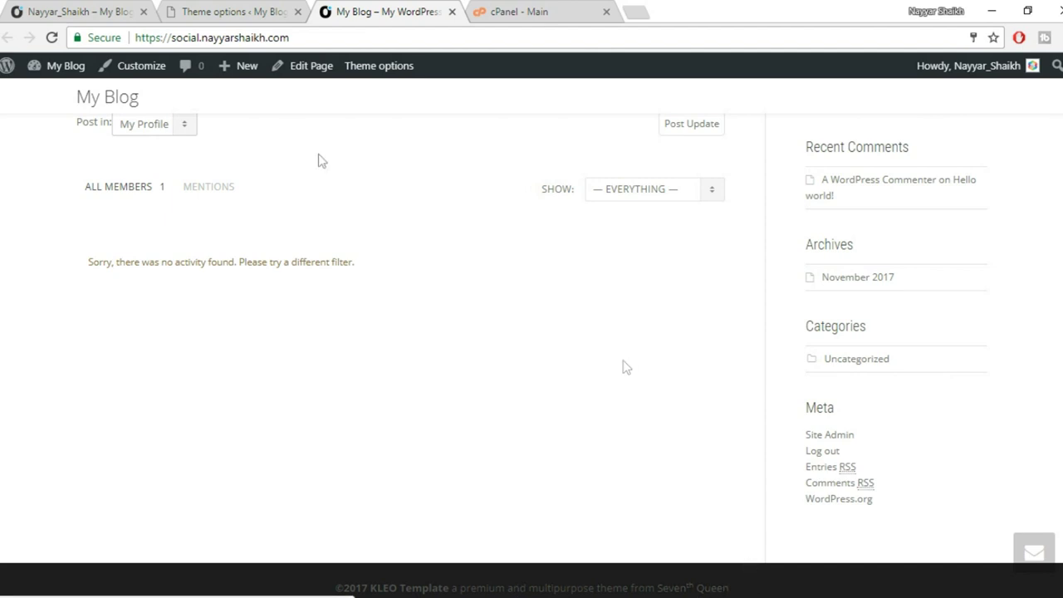
pyautogui.click(202, 10)
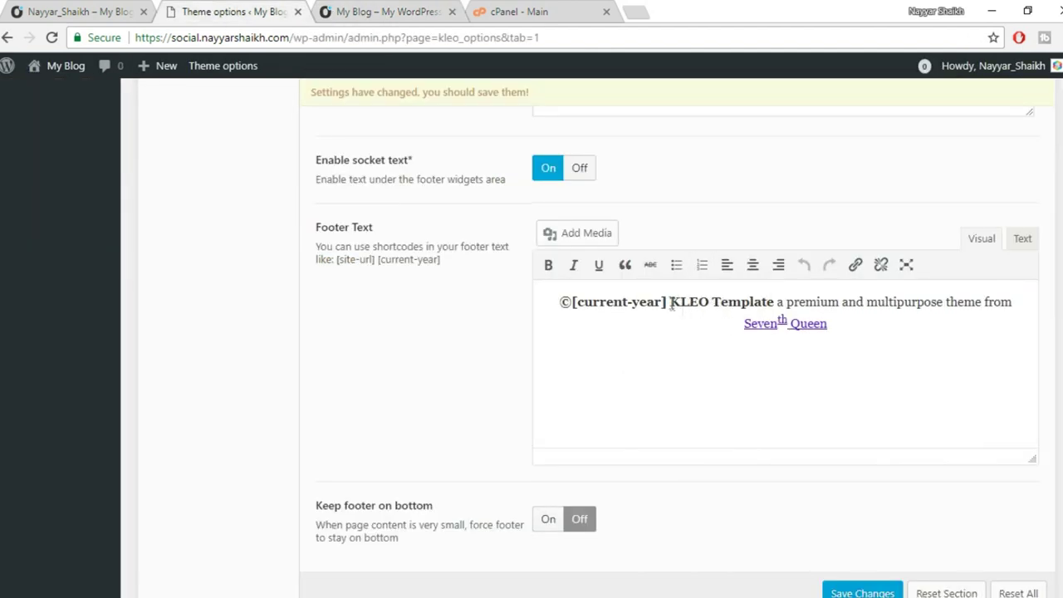
# Replace the 'KLEO Template … Seventh Queen' credit with 'Website Made by' and the author's name.
pyautogui.moveTo(671, 302); pyautogui.dragTo(775, 299)
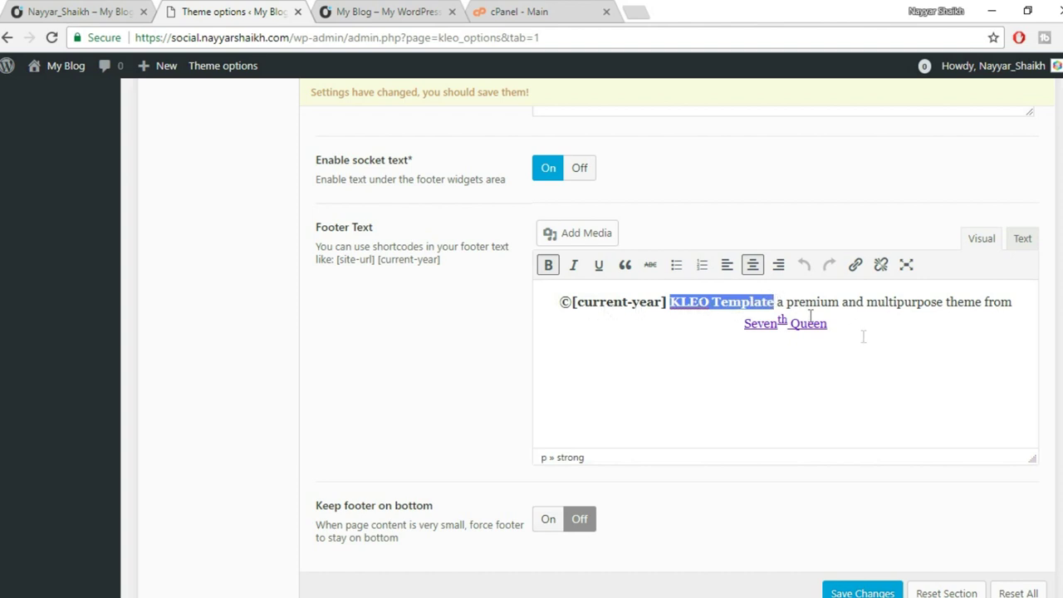
pyautogui.click(778, 301)
pyautogui.moveTo(670, 301); pyautogui.dragTo(924, 323)
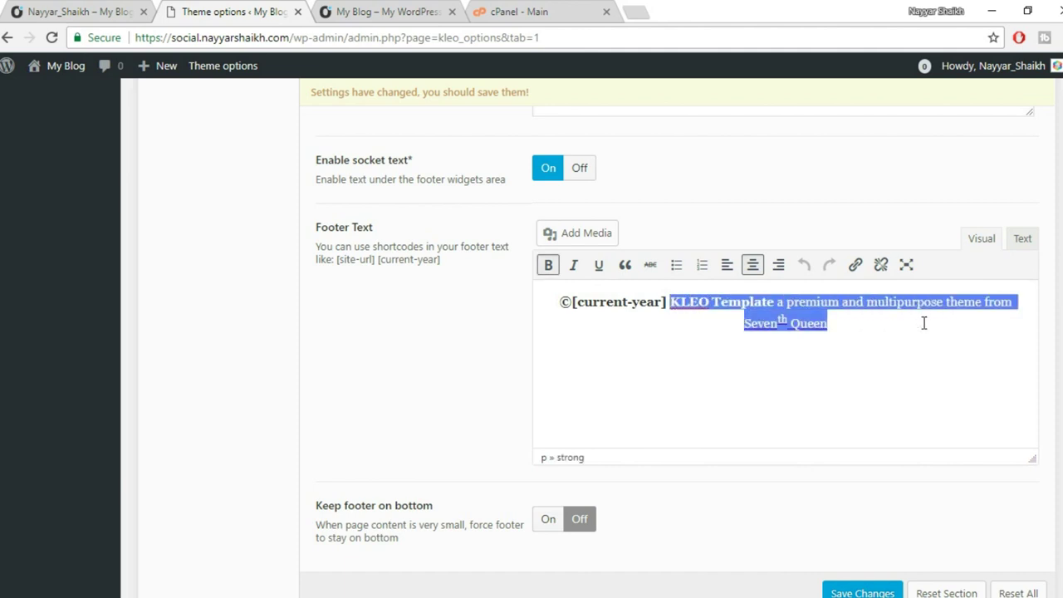
pyautogui.write('Webs')
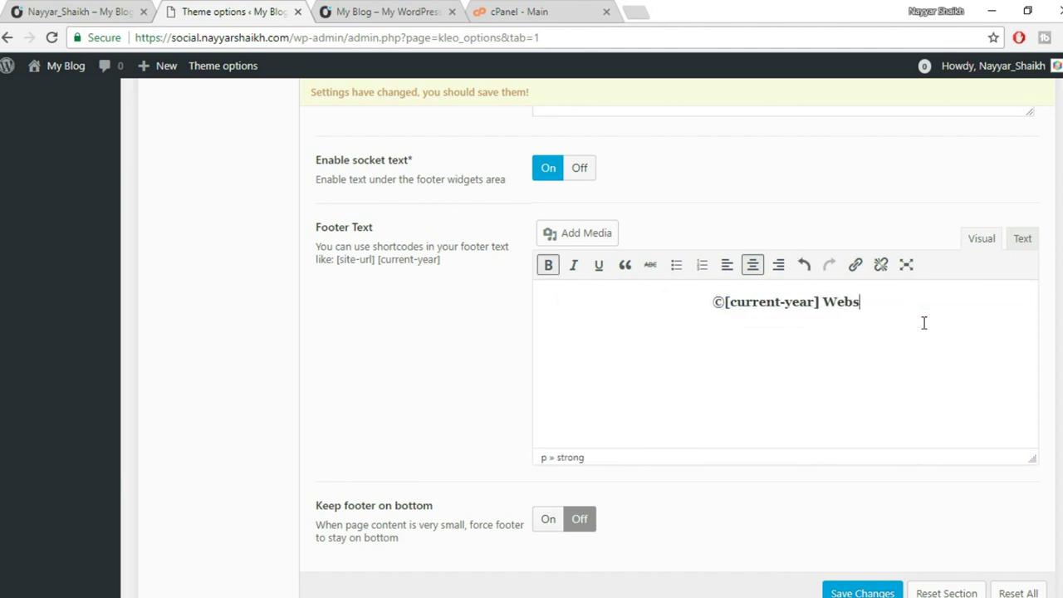
pyautogui.write('ite Ma')
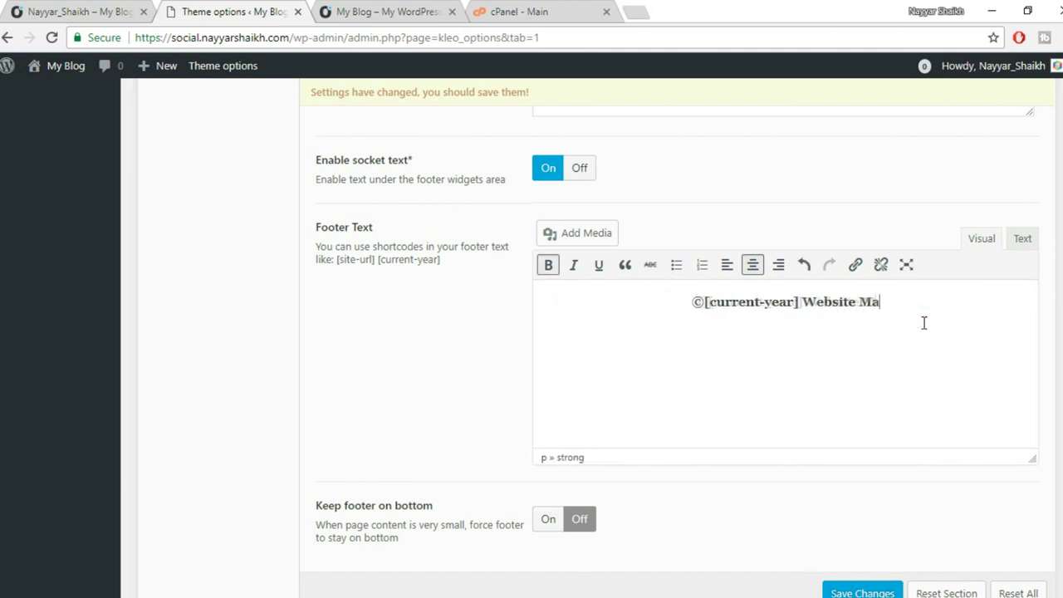
pyautogui.write('dde')
pyautogui.press('BackSpace')
pyautogui.write('e')
pyautogui.press('BackSpace')
pyautogui.press('BackSpace')
pyautogui.write('e by')
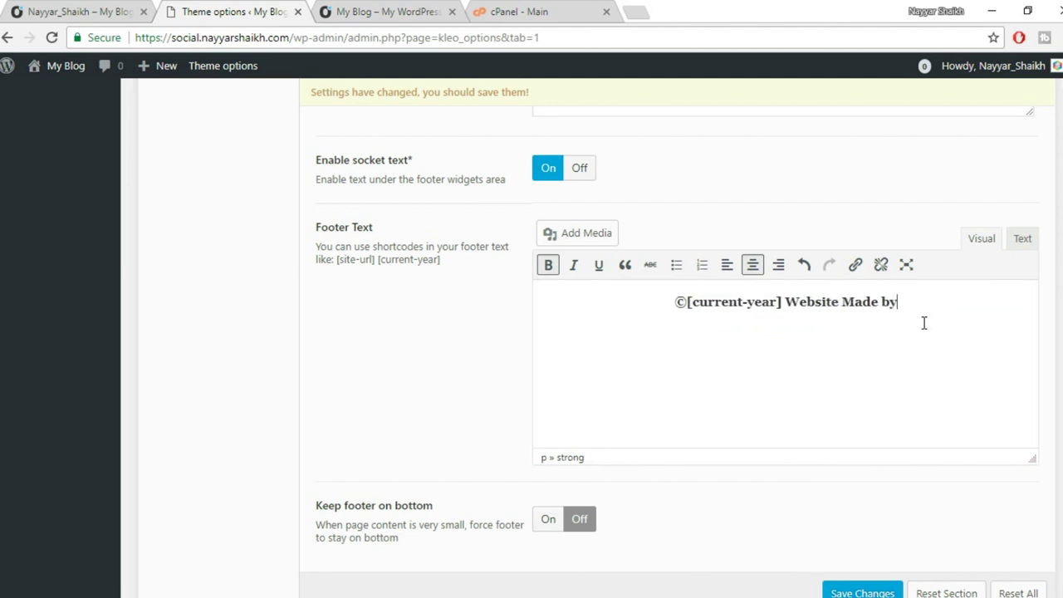
pyautogui.write(' Nayyar Shaikh')
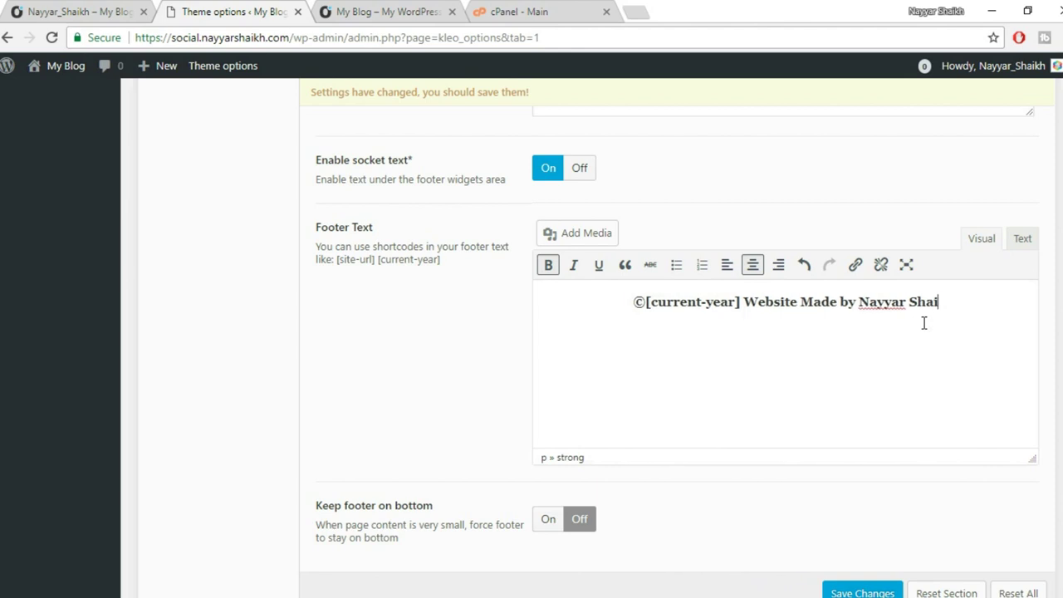
# Link the author's name in the footer to their YouTube channel address.
pyautogui.moveTo(961, 306); pyautogui.dragTo(877, 304)
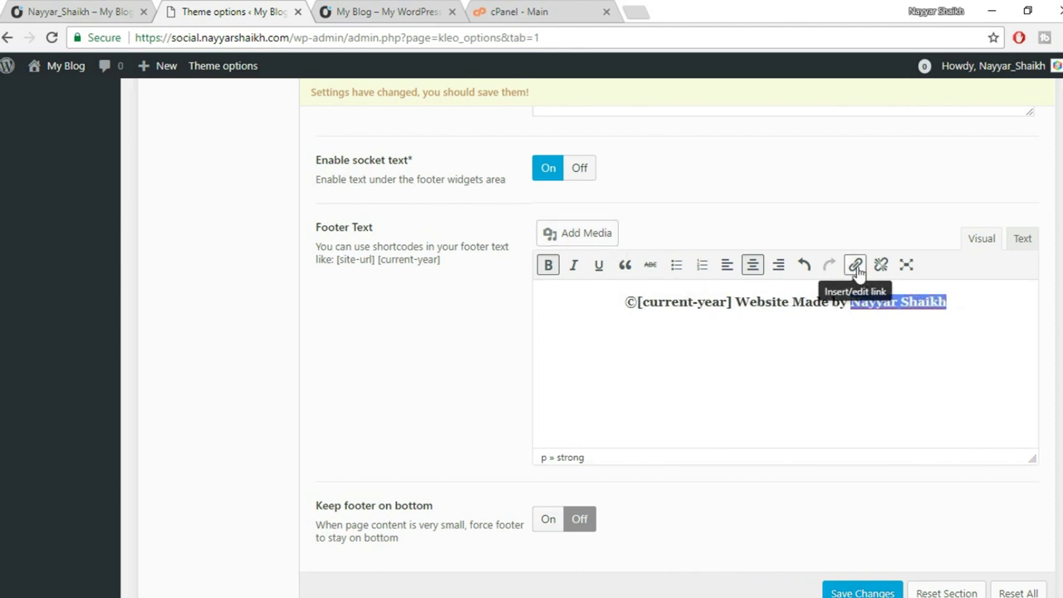
pyautogui.click(856, 265)
pyautogui.click(641, 10)
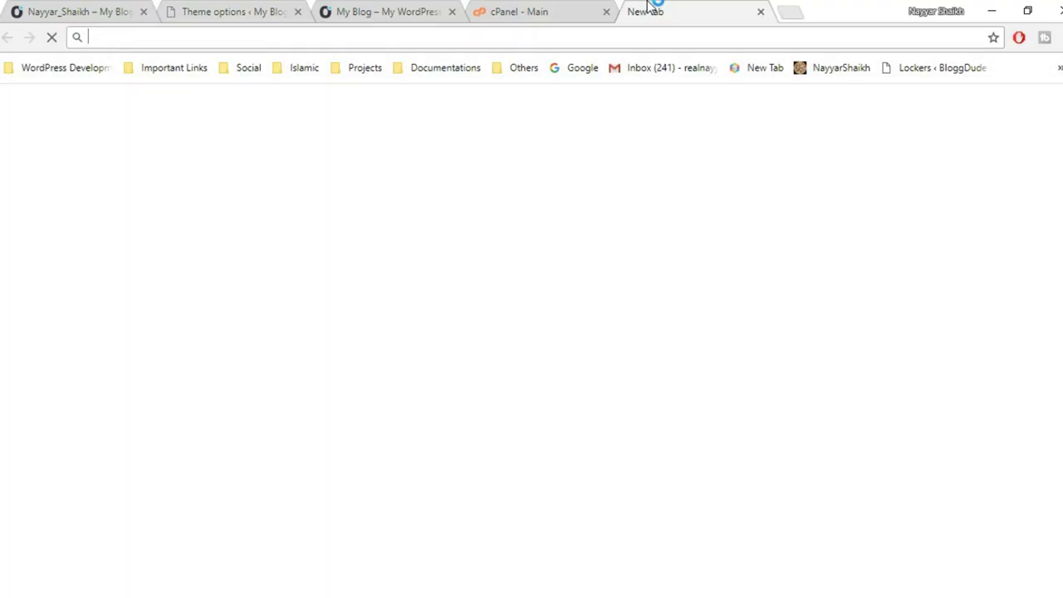
pyautogui.write('youtube.com/nayyarshaikh')
pyautogui.press('Return')
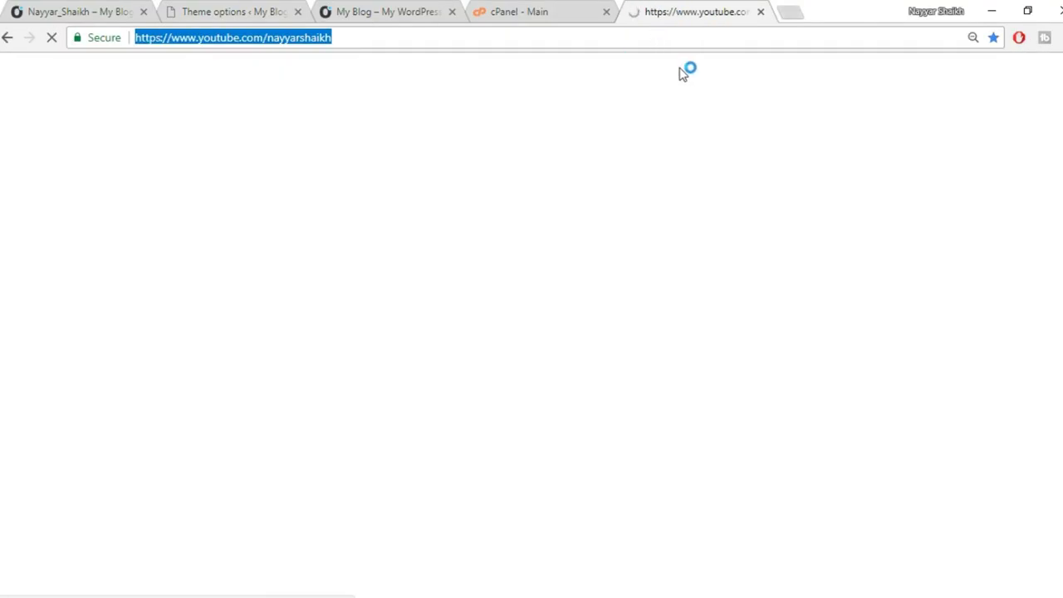
pyautogui.click(60, 10)
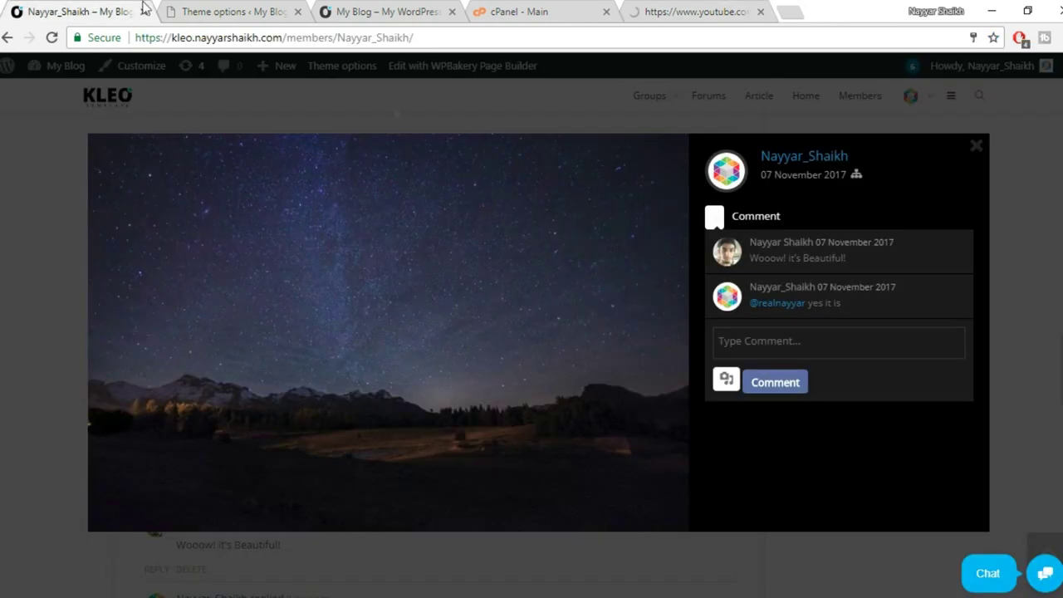
pyautogui.click(281, 10)
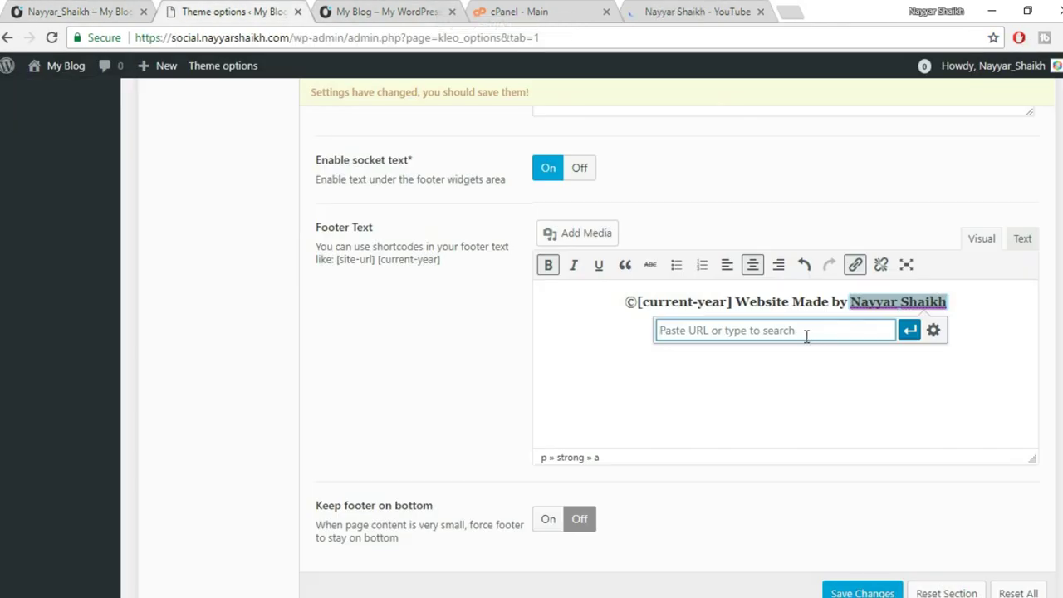
pyautogui.write('https://www.youtube.com/nayyarshaikh')
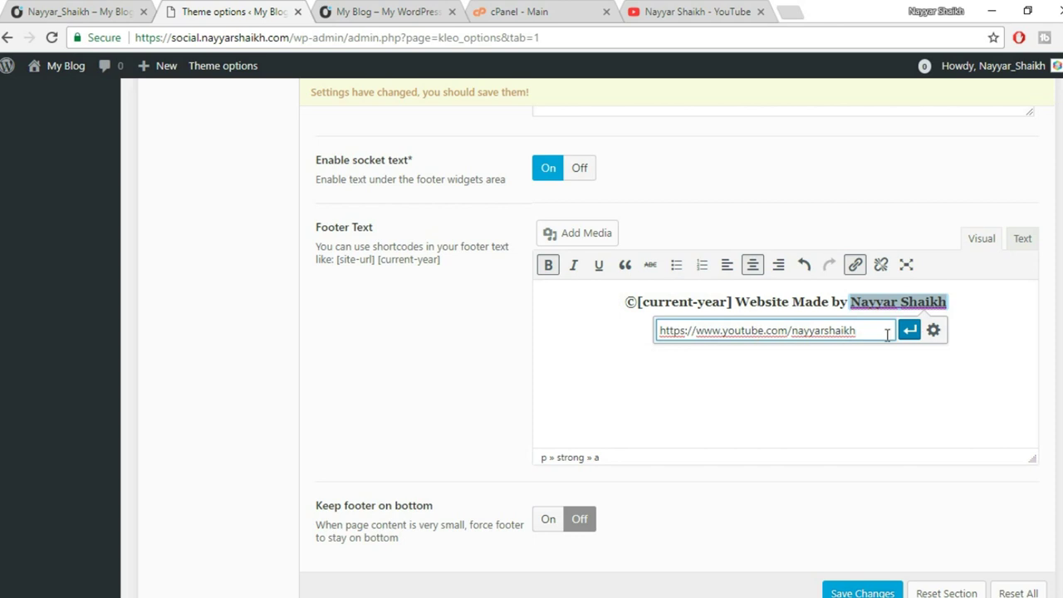
pyautogui.click(909, 330)
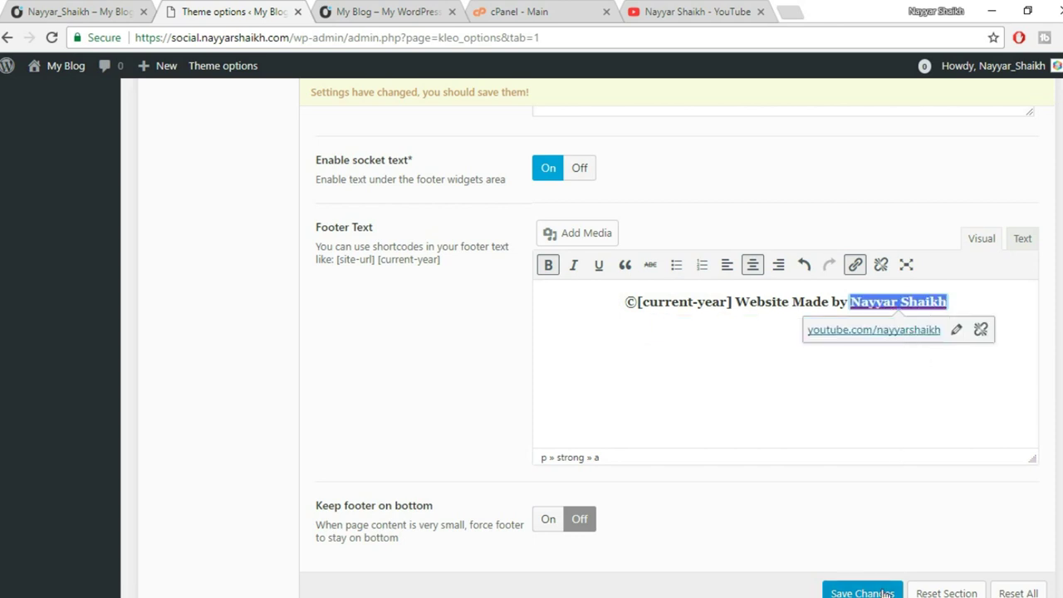
# Save the theme options with the new footer text.
pyautogui.scroll(-1, 823, 582)
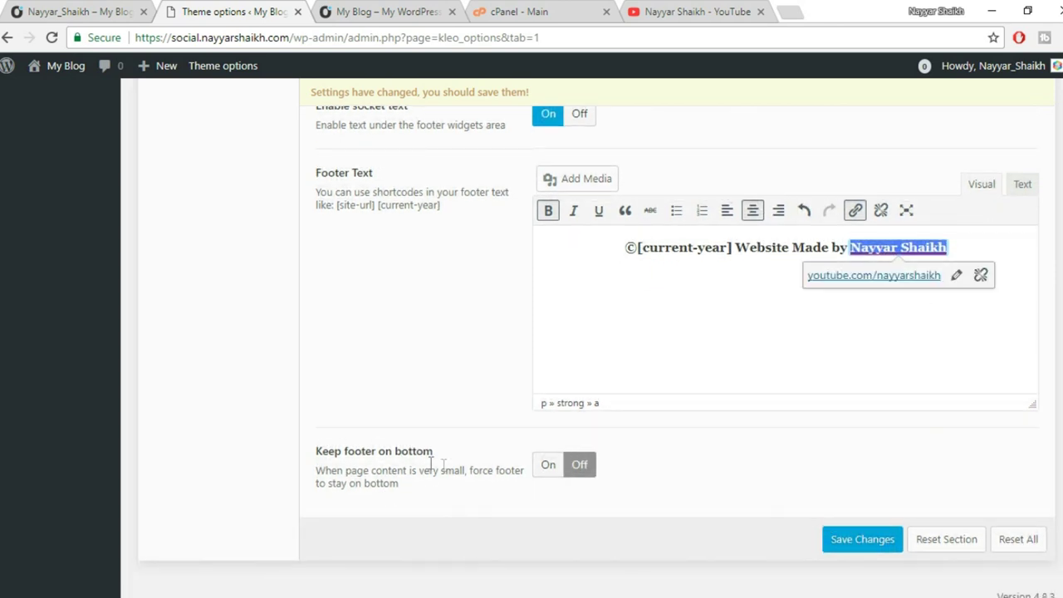
pyautogui.click(844, 538)
pyautogui.scroll(3, 830, 540)
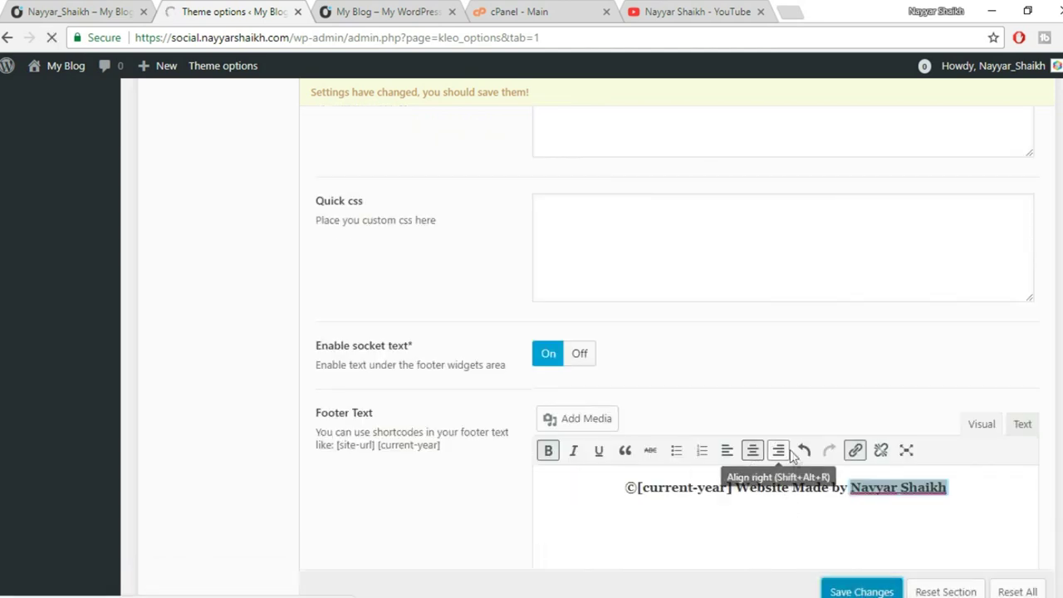
pyautogui.scroll(4, 759, 427)
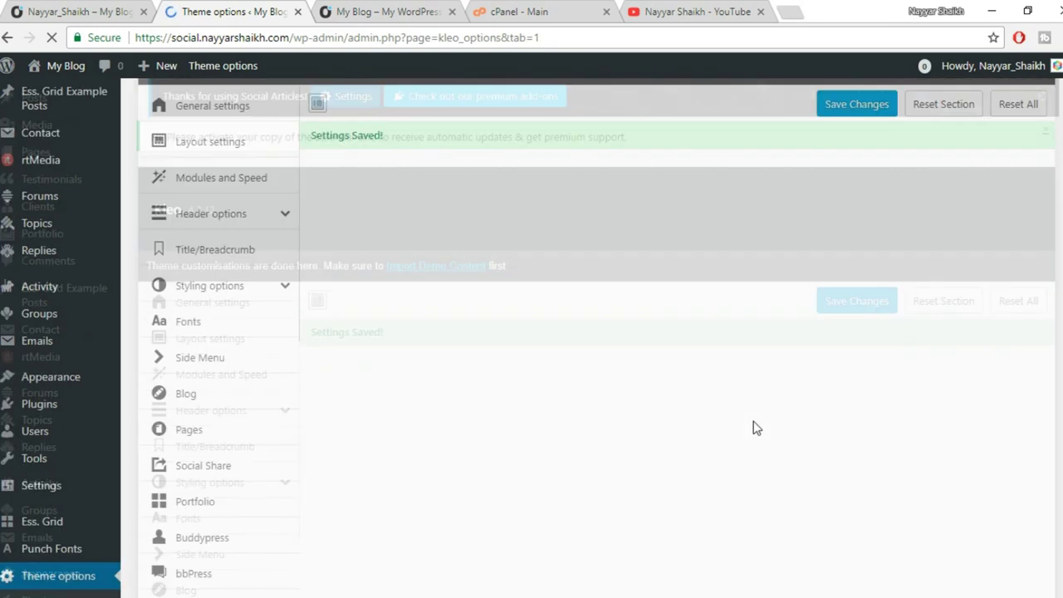
# Reload the live site in the other window and check the new footer credit line.
pyautogui.scroll(-8, 754, 427)
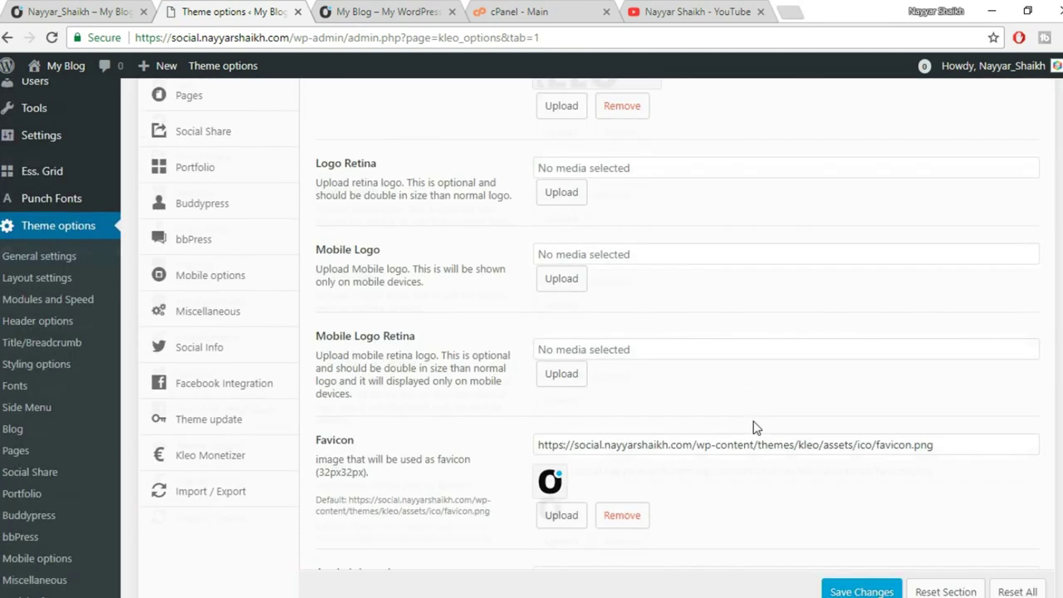
pyautogui.moveTo(154, 596)
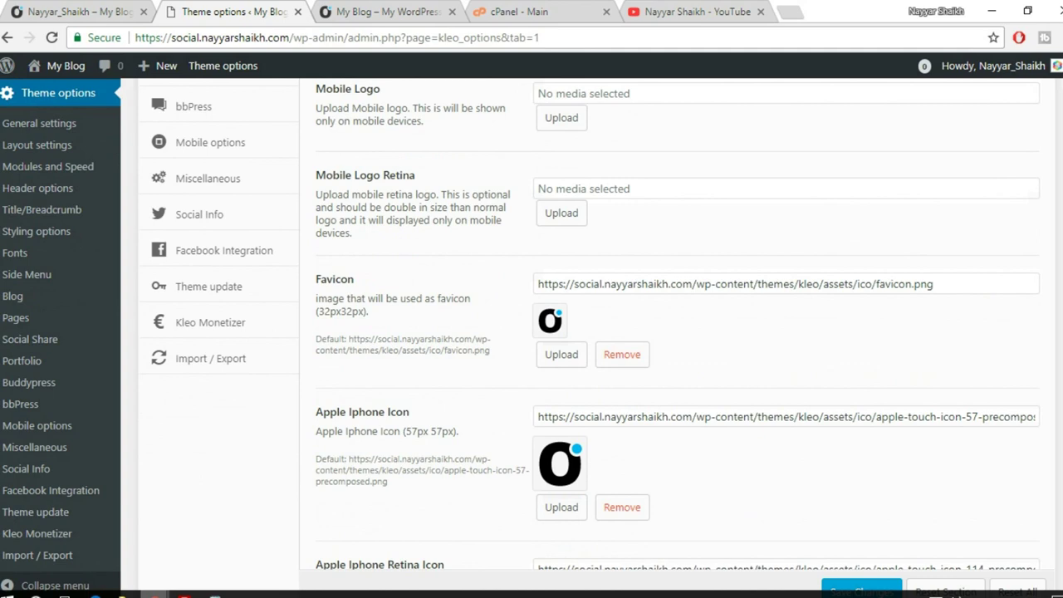
pyautogui.click(265, 548)
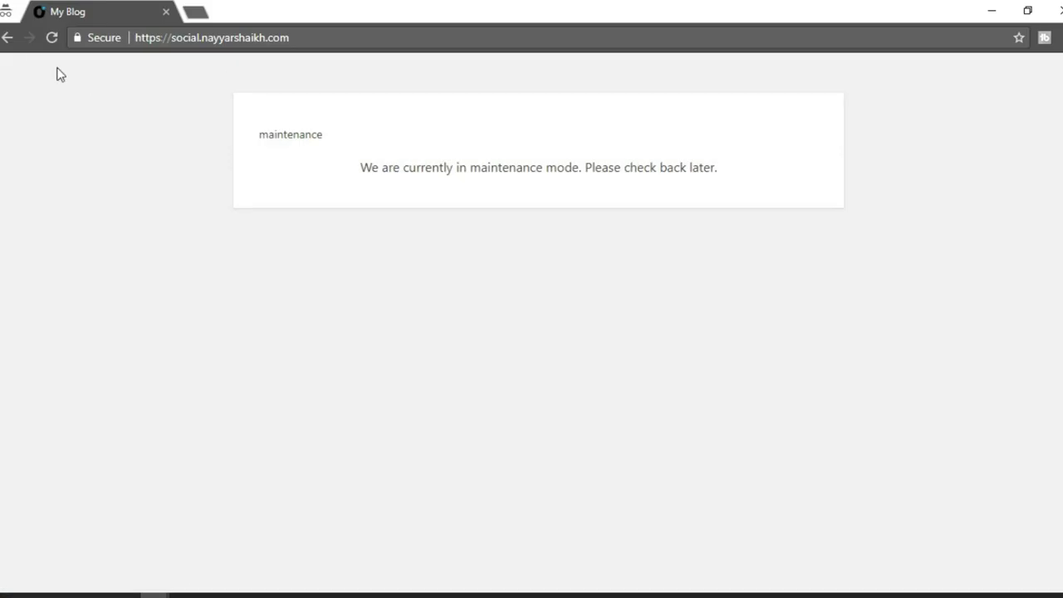
pyautogui.click(50, 39)
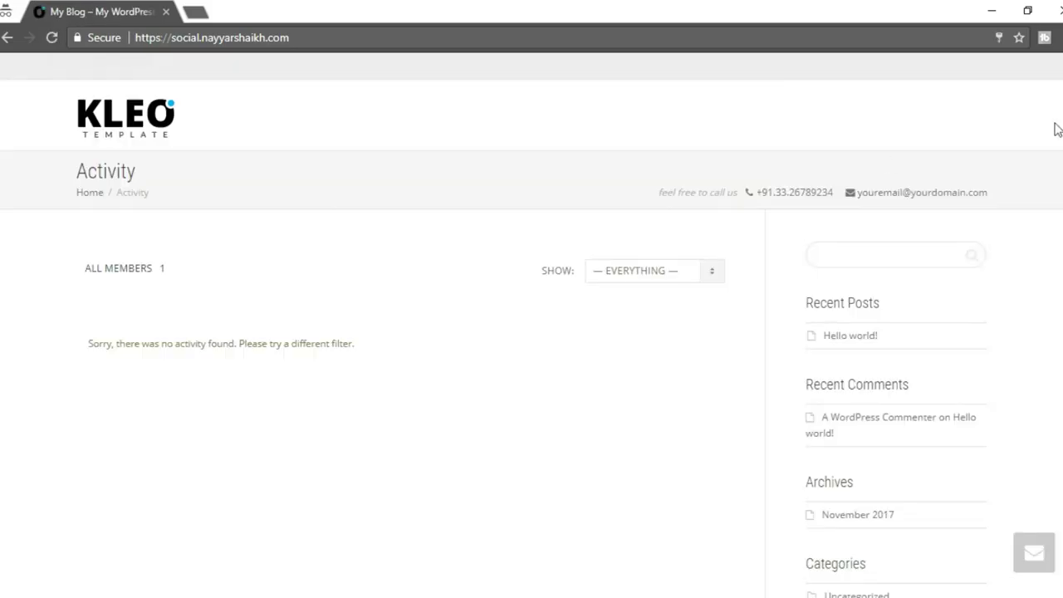
pyautogui.scroll(-3, 532, 333)
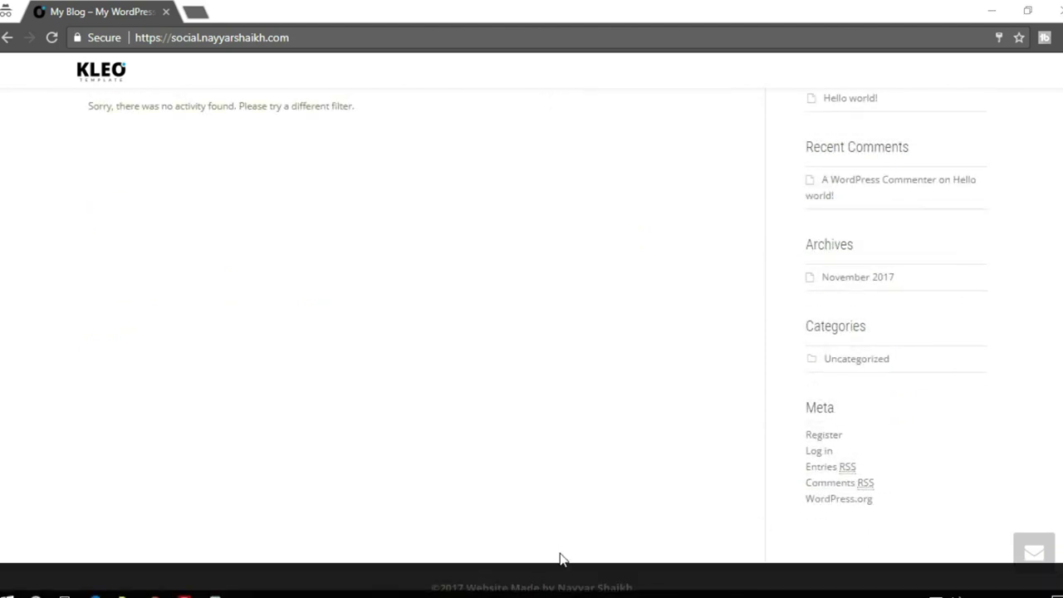
pyautogui.scroll(3, 559, 551)
pyautogui.scroll(-3, 558, 550)
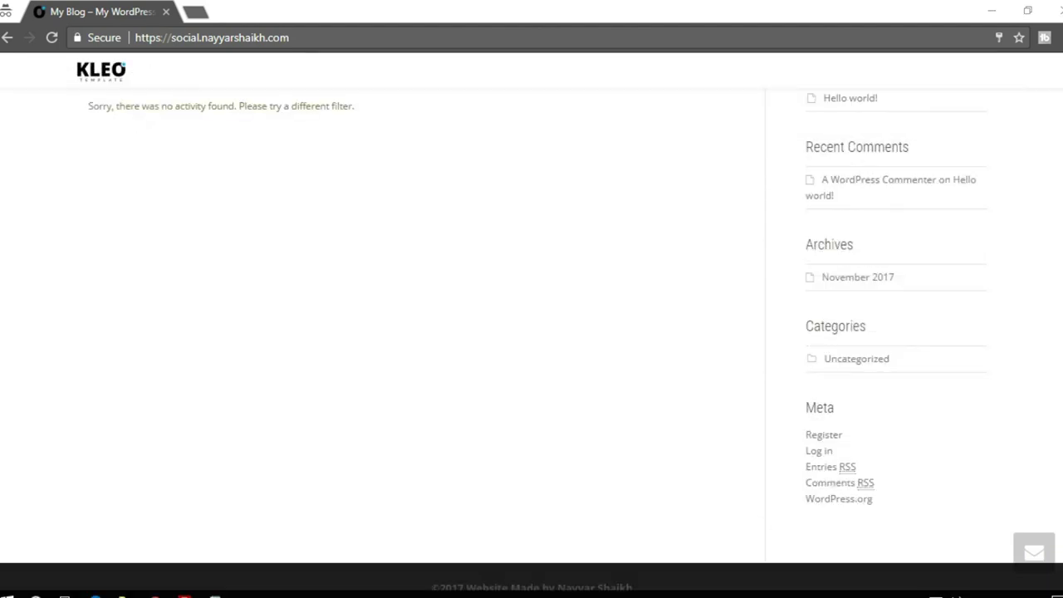
pyautogui.tripleClick(497, 585)
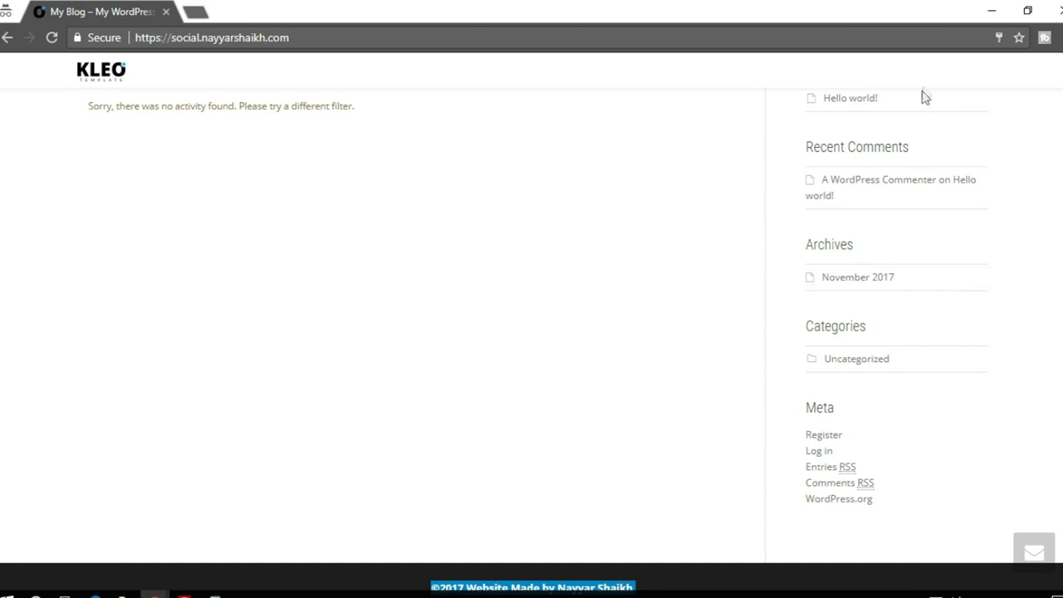
# Inspect the '©2017 Website Made by' footer in a smaller window, then maximize it again.
pyautogui.doubleClick(898, 19)
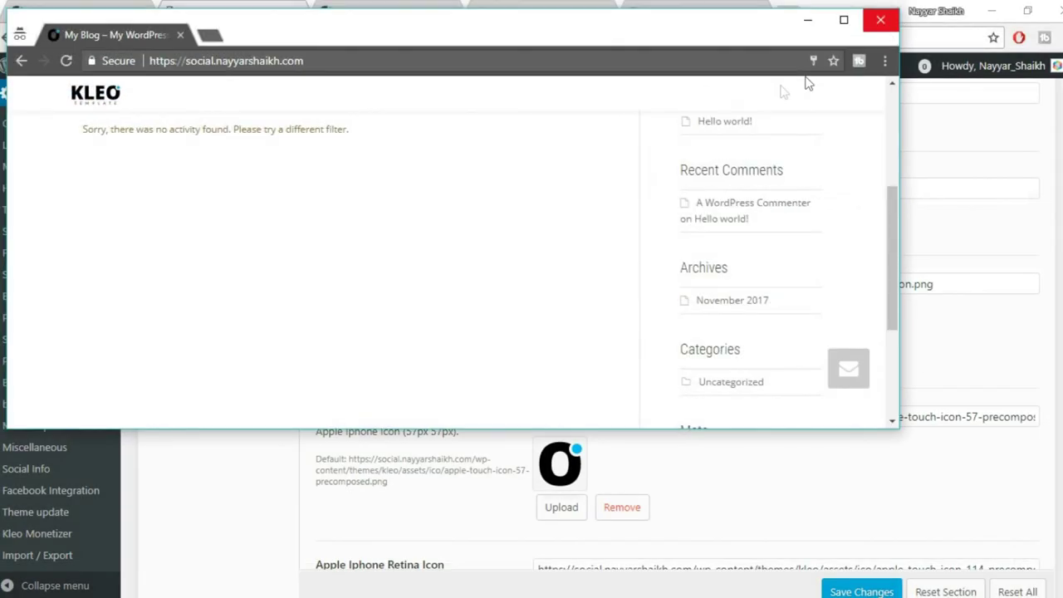
pyautogui.scroll(-1, 650, 241)
pyautogui.scroll(-2, 658, 299)
pyautogui.moveTo(545, 422); pyautogui.dragTo(337, 406)
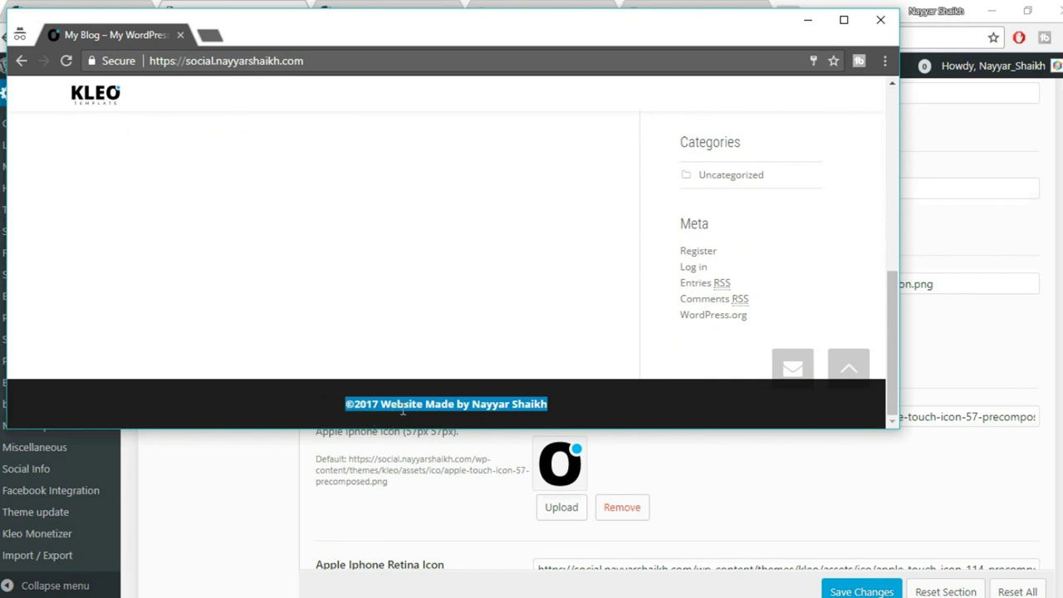
pyautogui.click(598, 406)
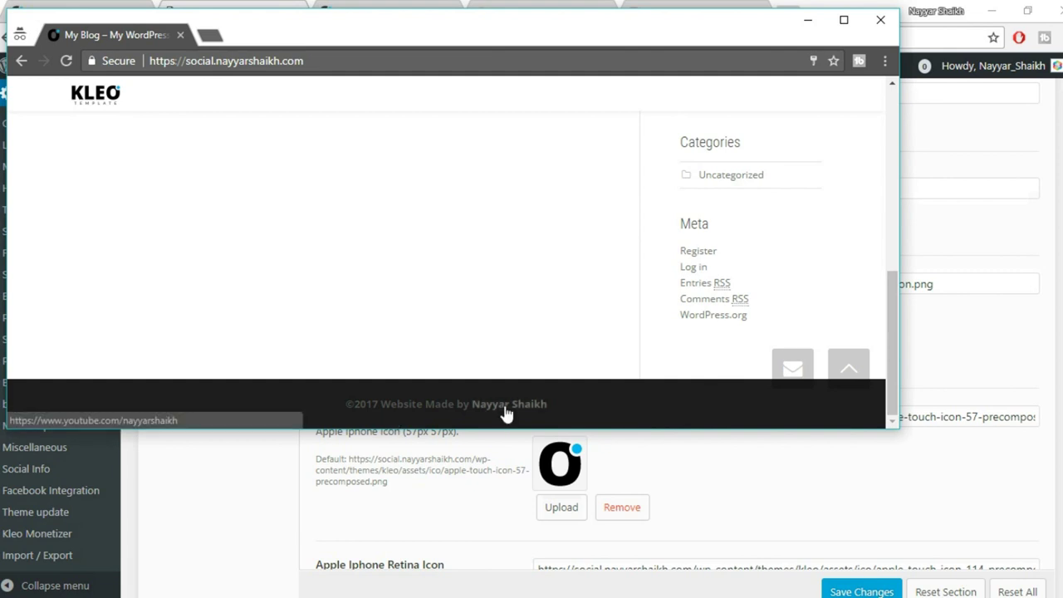
pyautogui.click(845, 24)
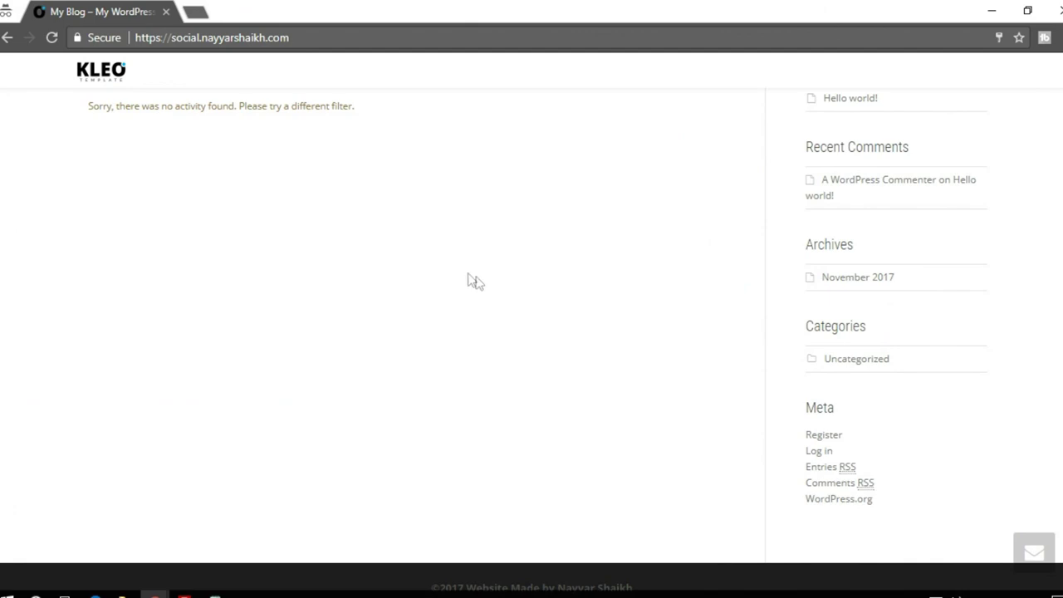
pyautogui.scroll(3, 474, 282)
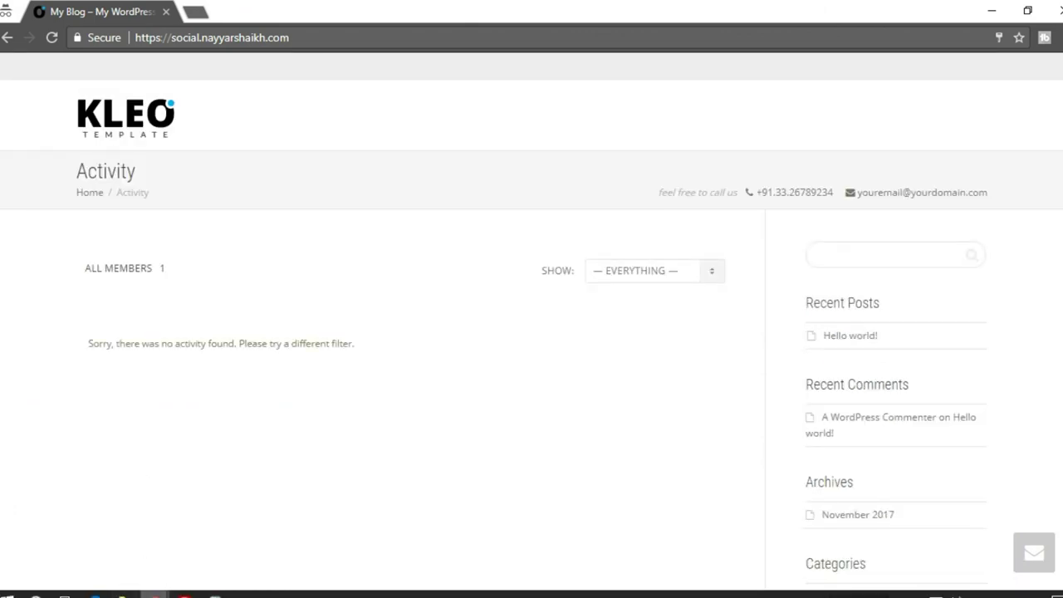
# Return to the theme options window and scroll up to its General settings.
pyautogui.click(111, 562)
pyautogui.scroll(3, 483, 382)
pyautogui.scroll(10, 486, 384)
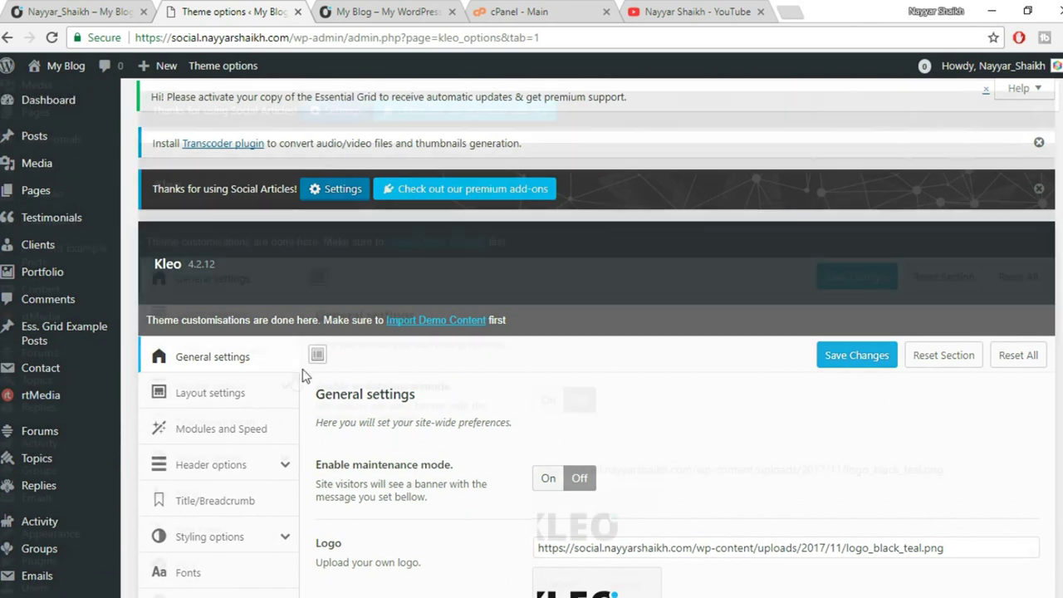
# Set Site Layout to Boxed with 1440px site width and save the changes.
pyautogui.scroll(-1, 302, 369)
pyautogui.click(202, 316)
pyautogui.scroll(-2, 681, 324)
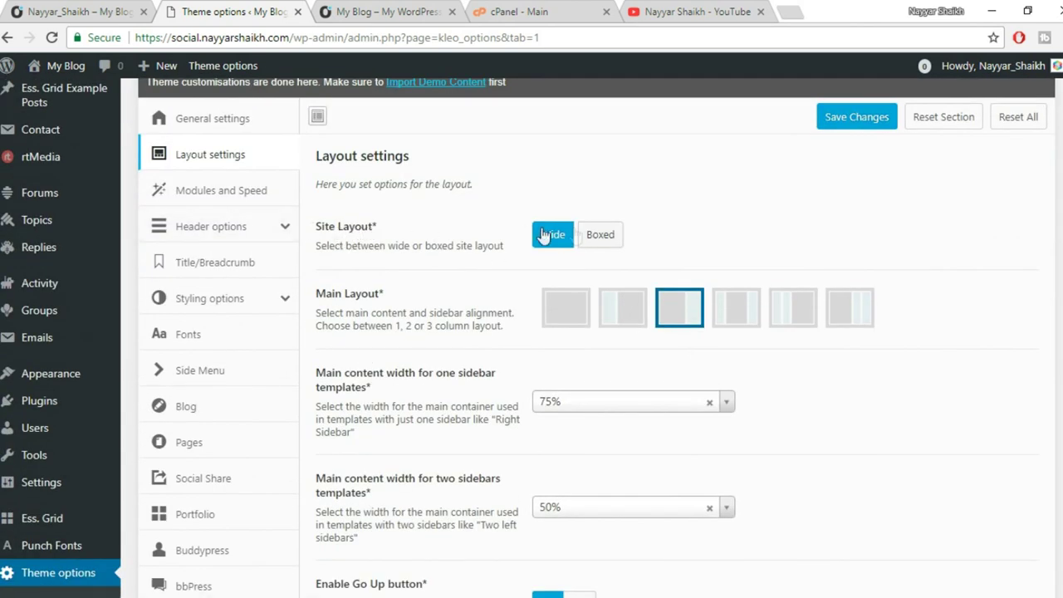
pyautogui.click(600, 237)
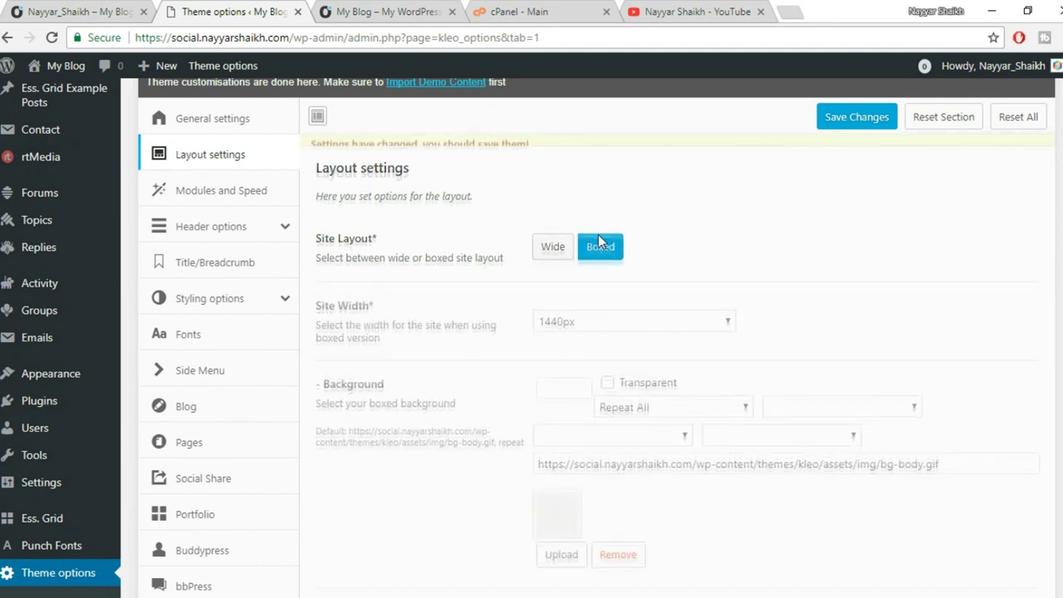
pyautogui.click(882, 123)
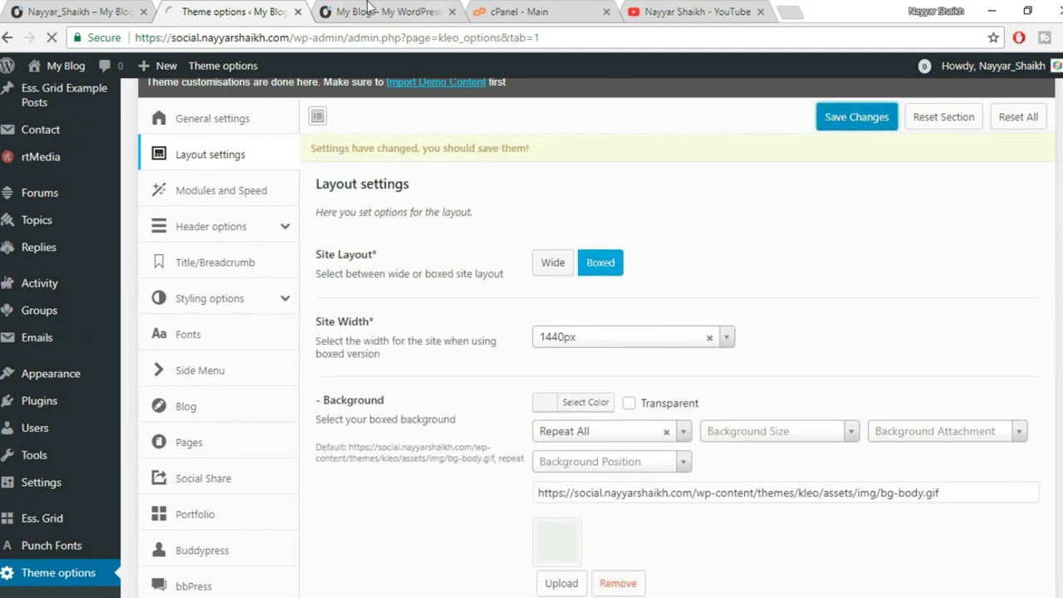
# Reload the live blog twice to check the boxed layout, then return to theme options.
pyautogui.click(378, 12)
pyautogui.scroll(3, 455, 315)
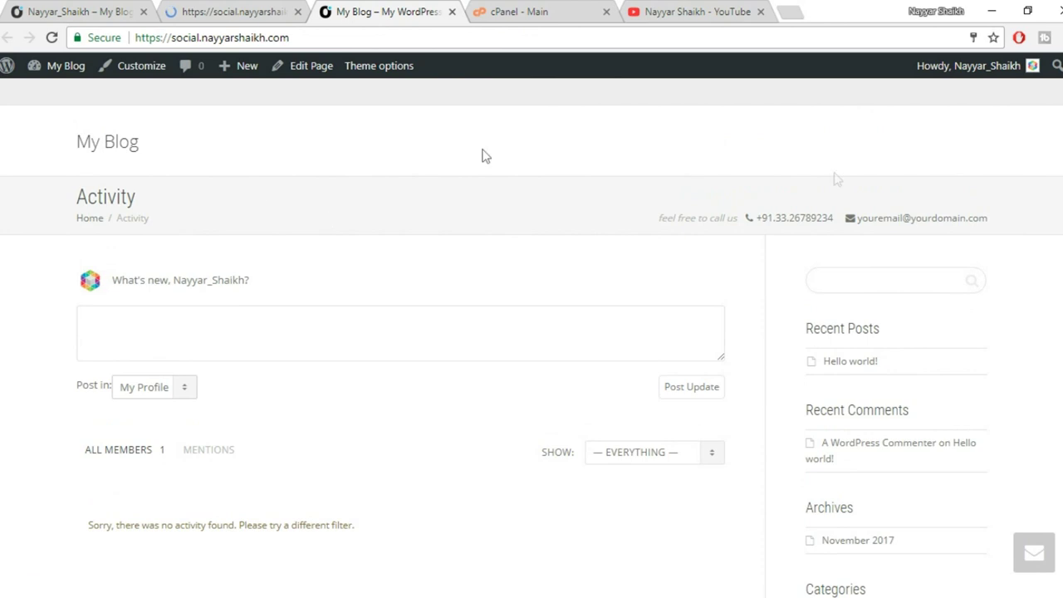
pyautogui.click(52, 37)
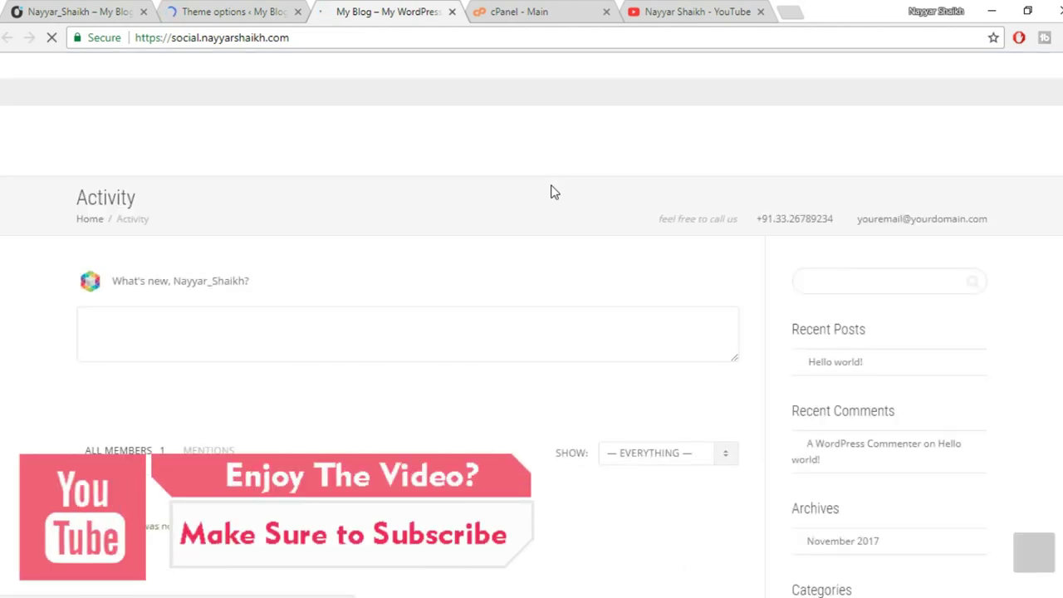
pyautogui.scroll(-3, 612, 332)
pyautogui.scroll(3, 622, 390)
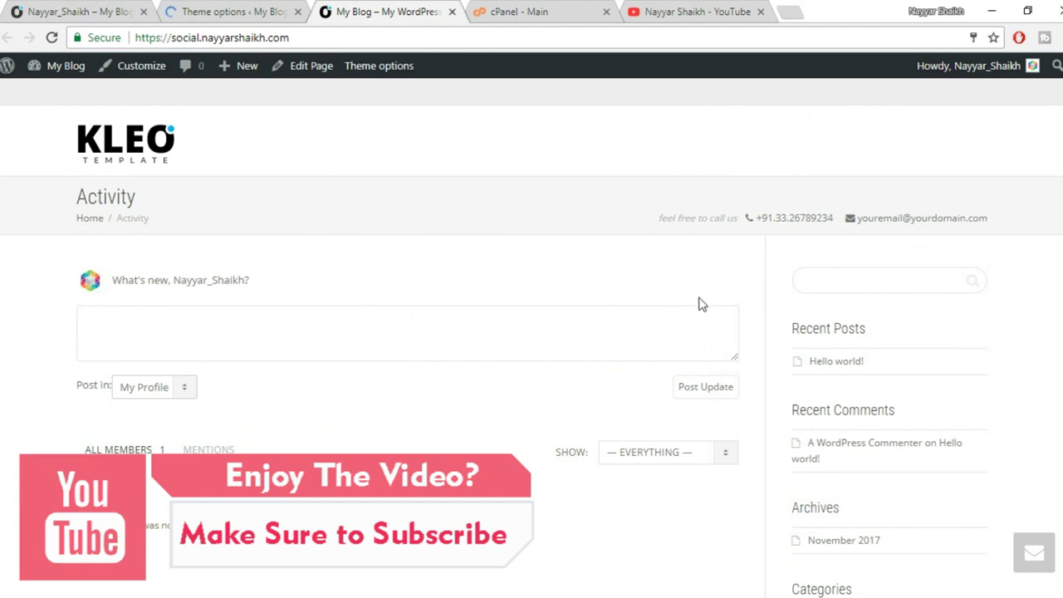
pyautogui.scroll(-3, 700, 305)
pyautogui.click(52, 38)
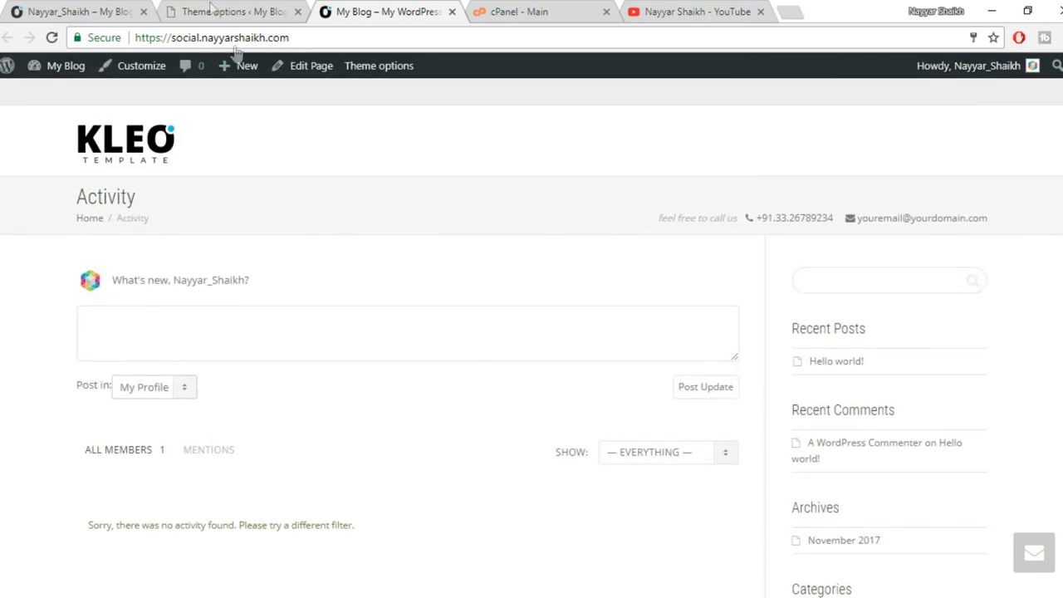
pyautogui.click(211, 11)
pyautogui.scroll(-2, 601, 304)
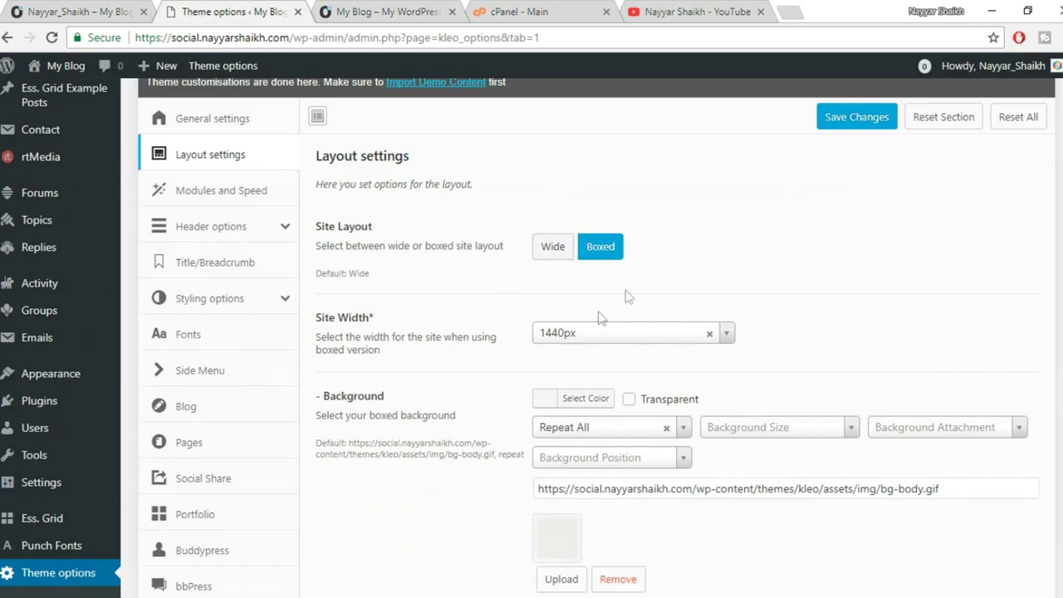
# Switch Site Layout to Wide and try the Main Layout options, ending on the third.
pyautogui.click(547, 249)
pyautogui.scroll(-2, 609, 291)
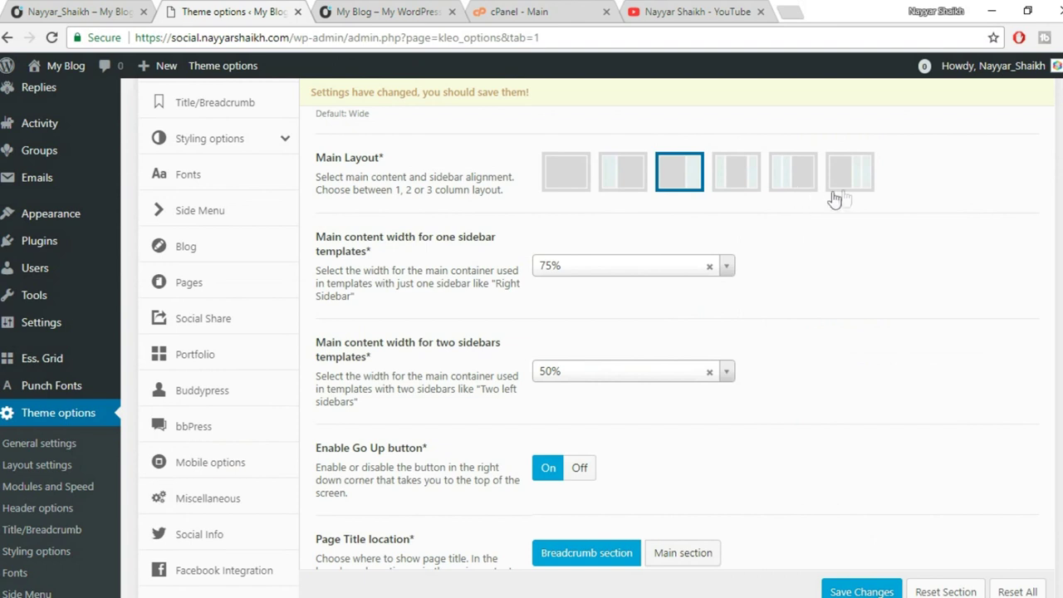
pyautogui.click(623, 183)
pyautogui.click(665, 185)
pyautogui.click(581, 181)
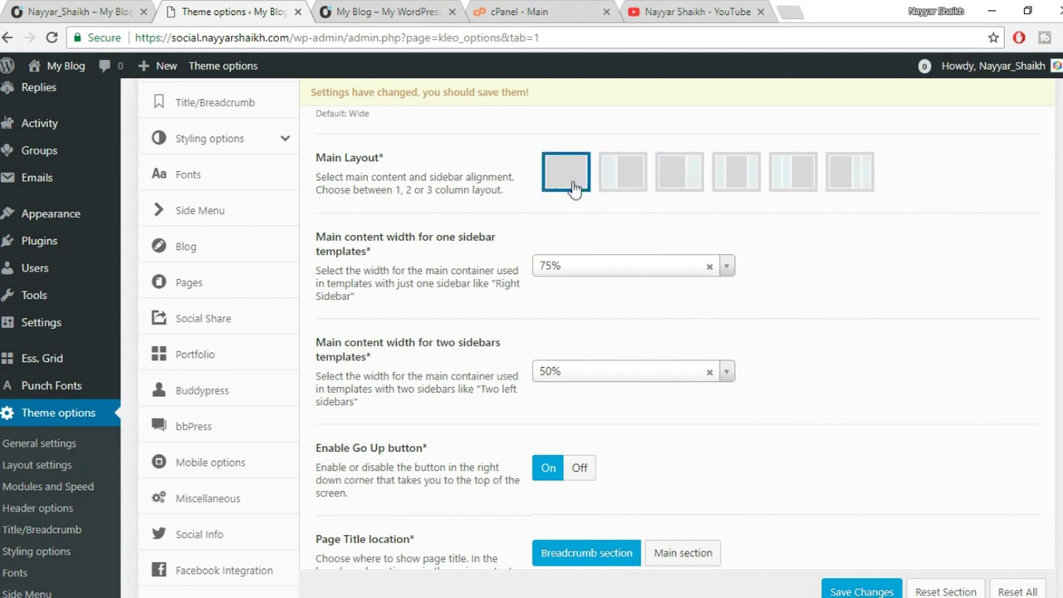
pyautogui.click(675, 183)
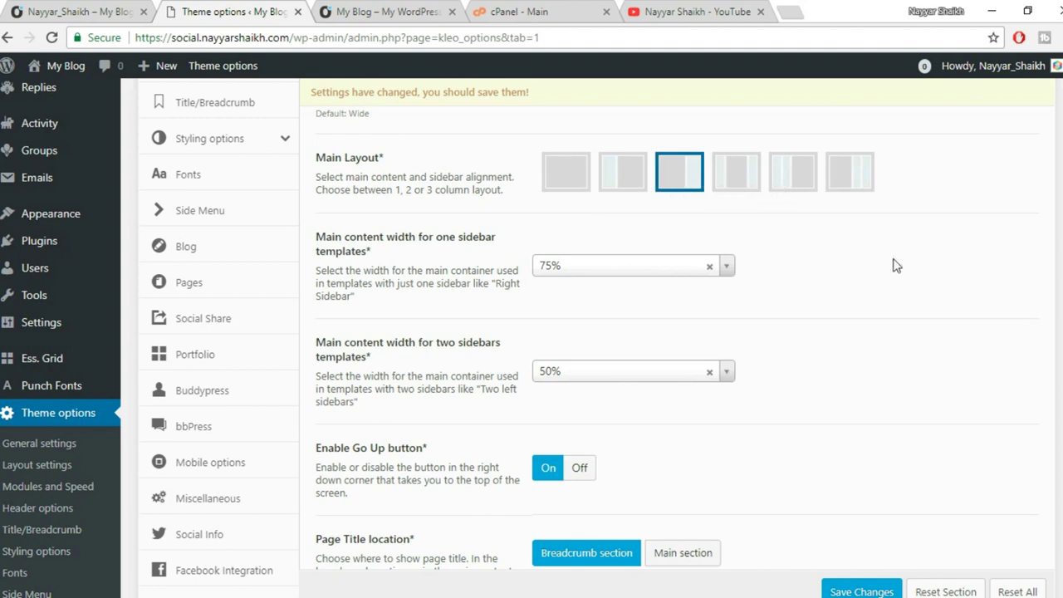
# Review the Go Up button option and compare with the blog's Activity page title.
pyautogui.scroll(-1, 897, 266)
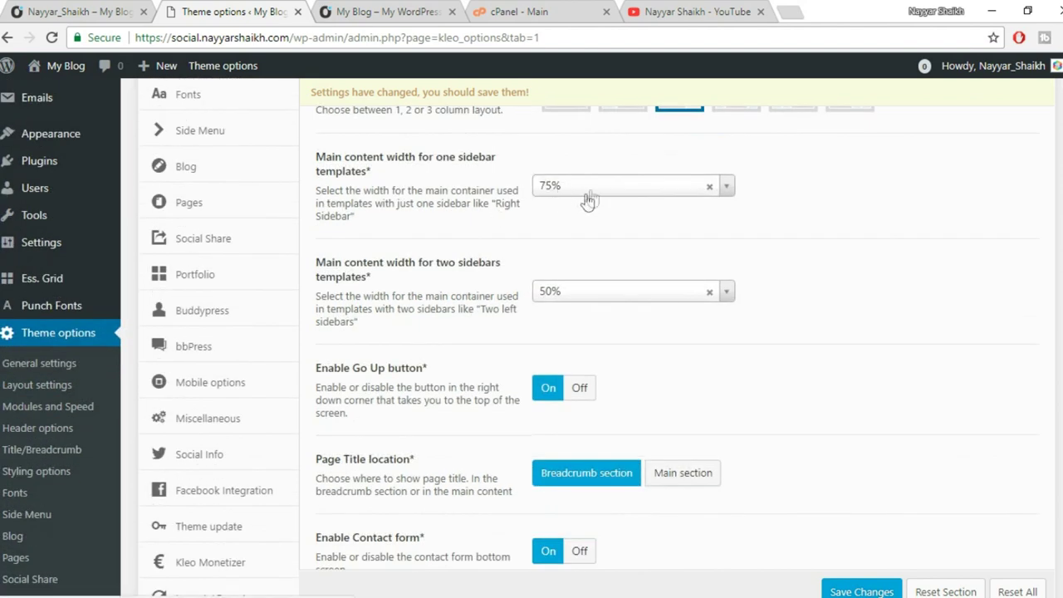
pyautogui.scroll(-3, 686, 273)
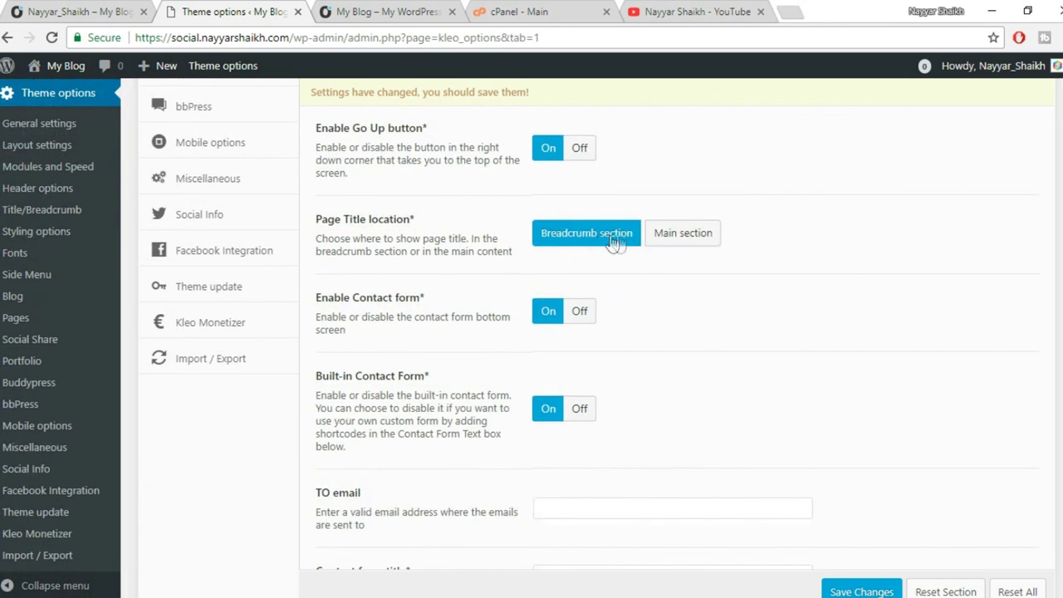
pyautogui.moveTo(316, 223); pyautogui.dragTo(316, 126)
pyautogui.click(449, 193)
pyautogui.click(402, 10)
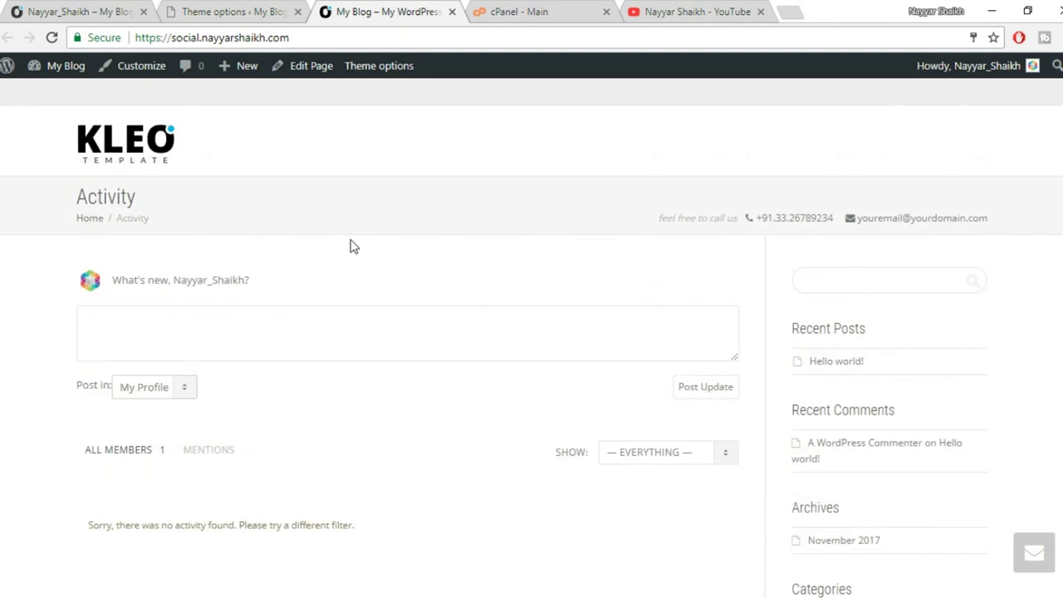
pyautogui.moveTo(77, 199); pyautogui.dragTo(152, 197)
pyautogui.click(211, 206)
pyautogui.click(202, 10)
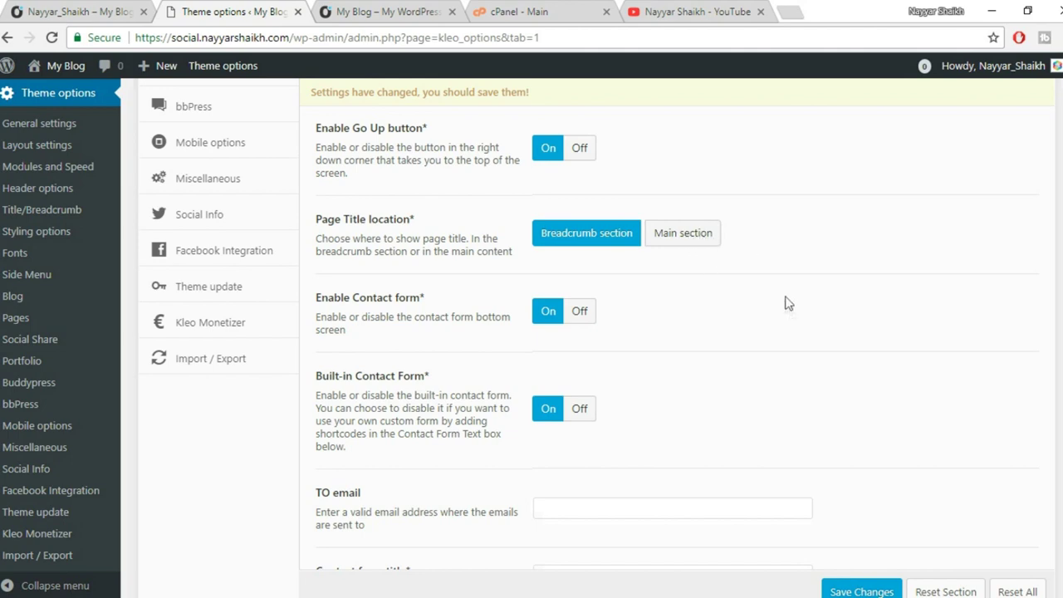
# Switch off the contact form, then inspect the floating Contact Us panel on the live site.
pyautogui.scroll(-2, 707, 332)
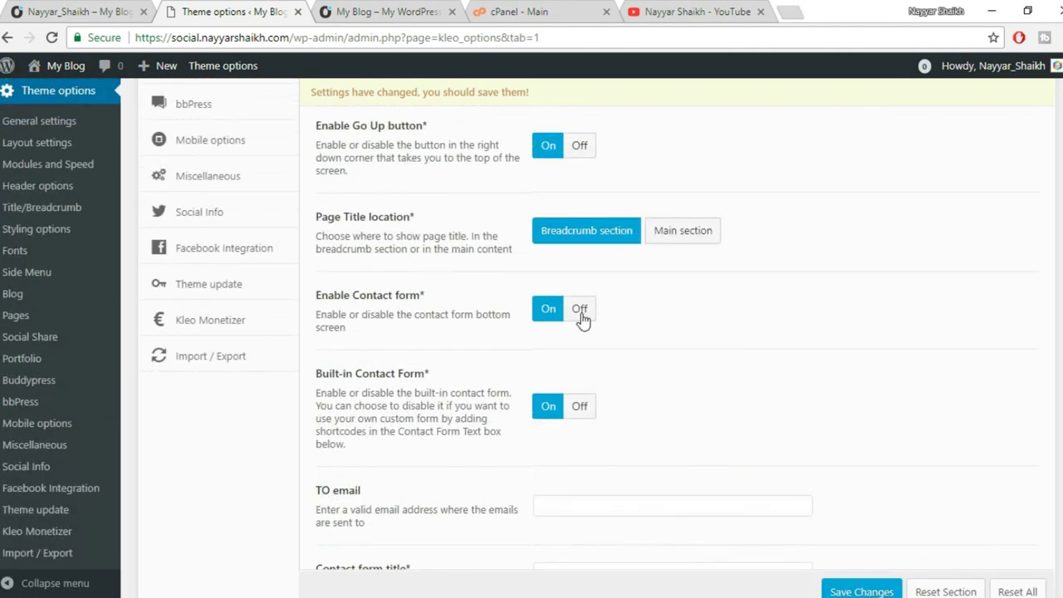
pyautogui.click(580, 315)
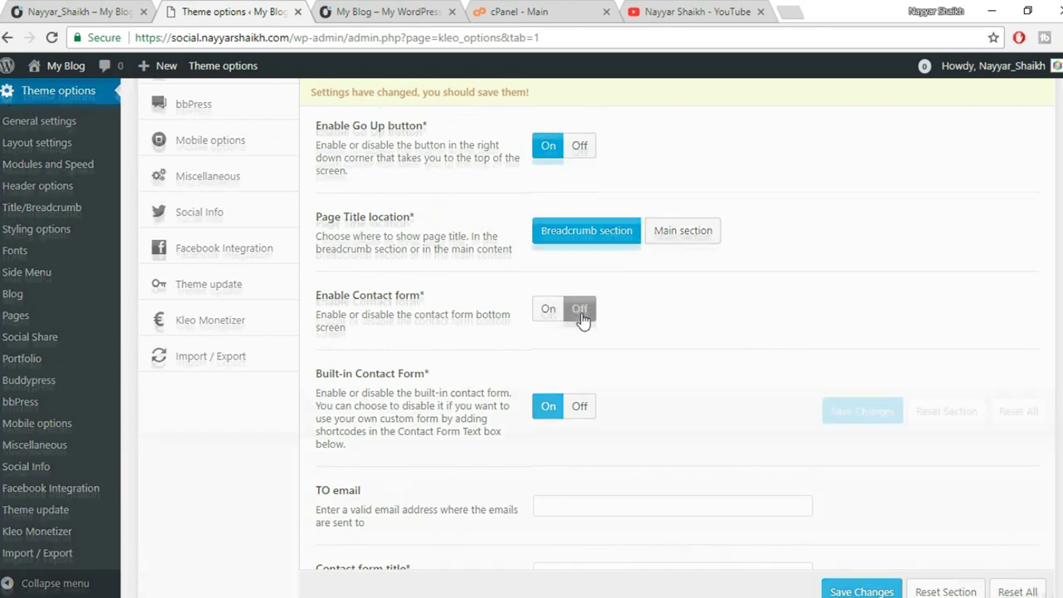
pyautogui.click(403, 8)
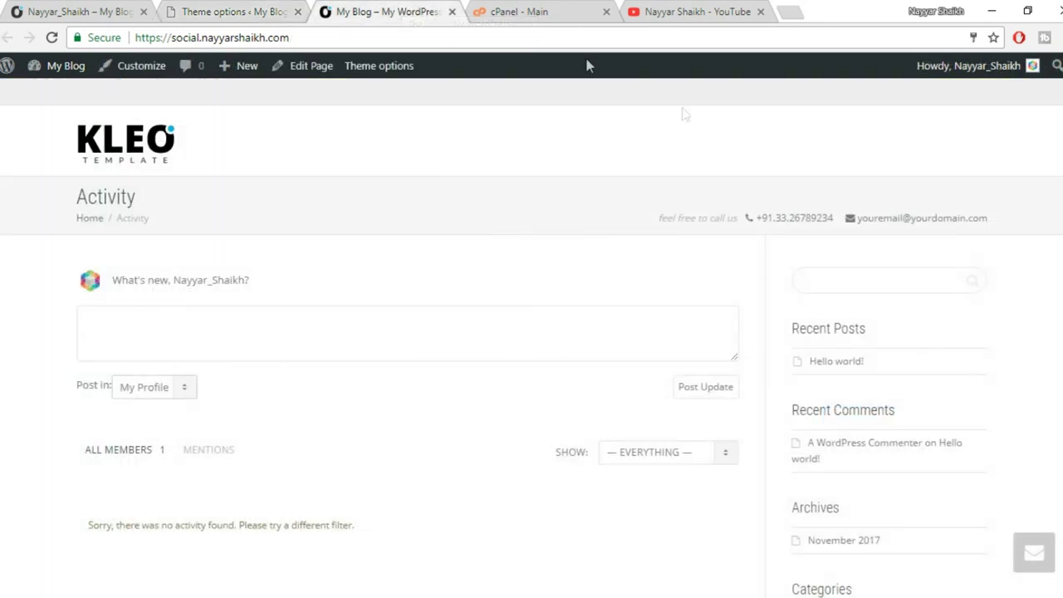
pyautogui.scroll(-5, 913, 398)
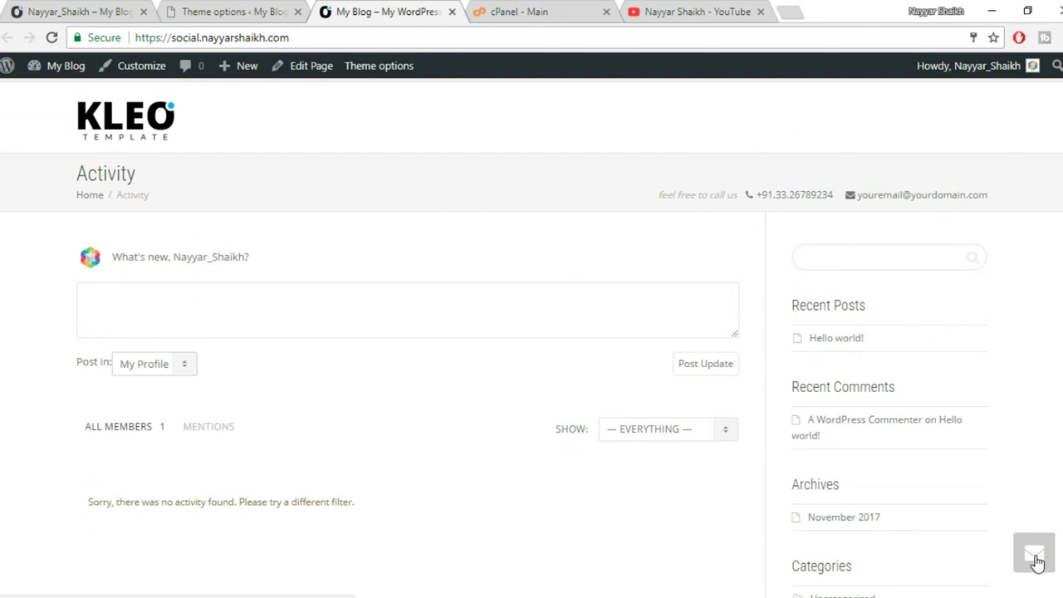
pyautogui.click(1035, 559)
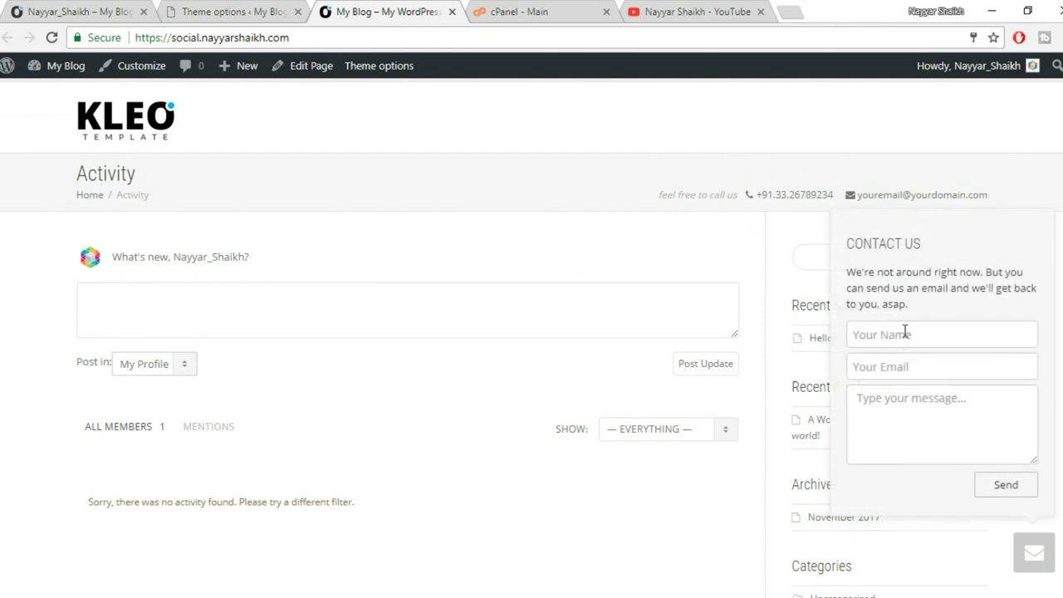
pyautogui.click(904, 333)
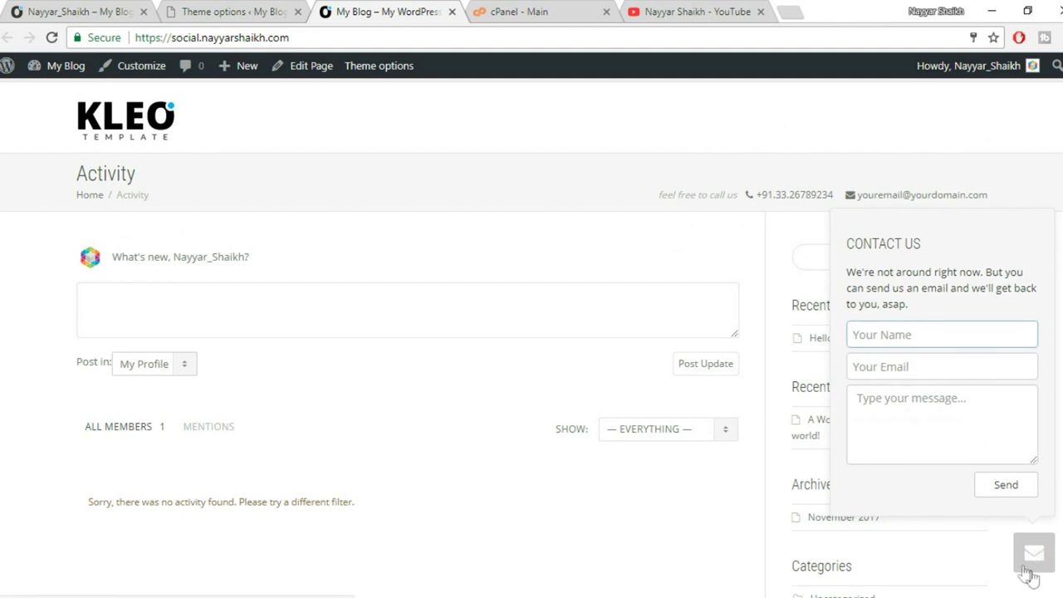
pyautogui.click(1030, 572)
pyautogui.scroll(-4, 1022, 529)
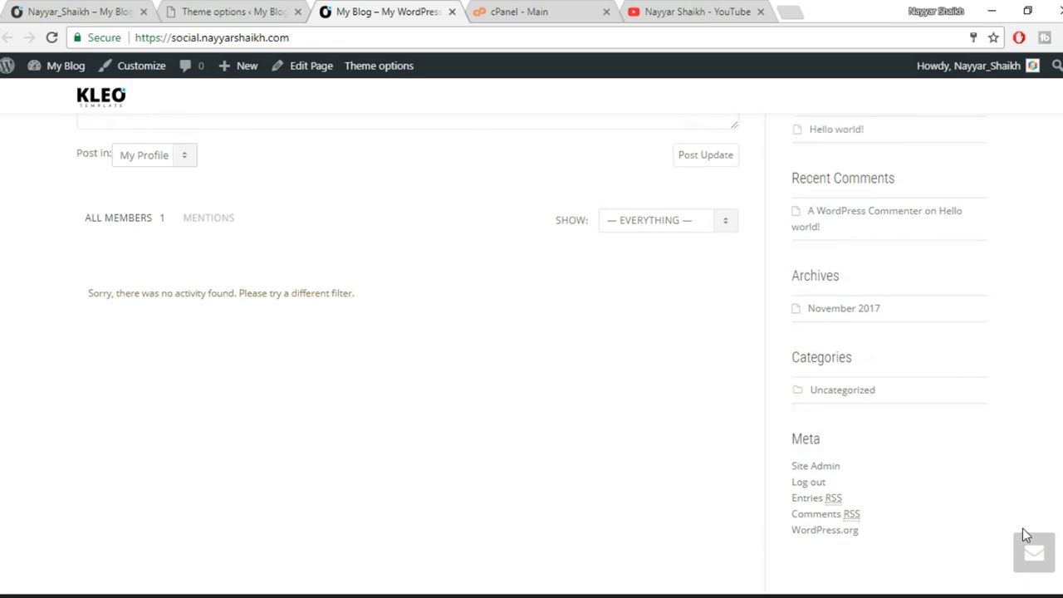
pyautogui.scroll(4, 1022, 528)
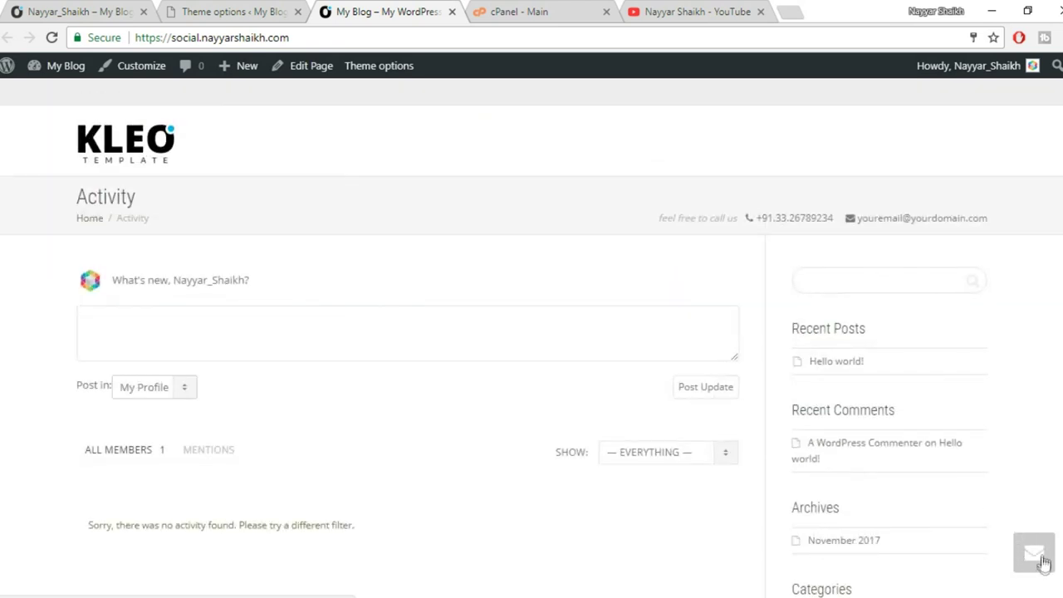
# Review the Layout settings and the live site's Activity page.
pyautogui.click(229, 11)
pyautogui.scroll(1, 619, 422)
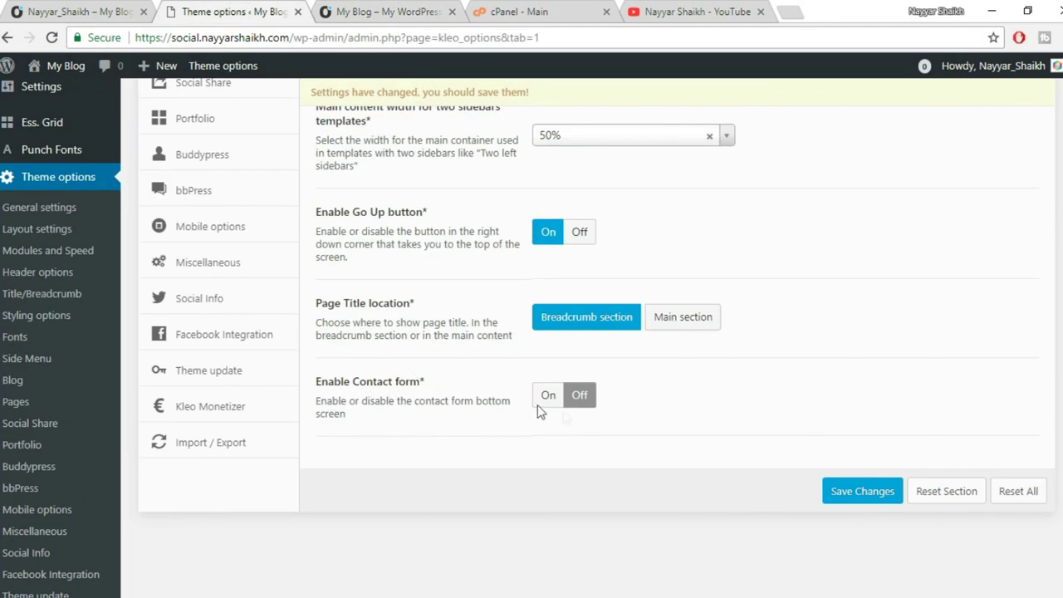
pyautogui.scroll(1, 469, 398)
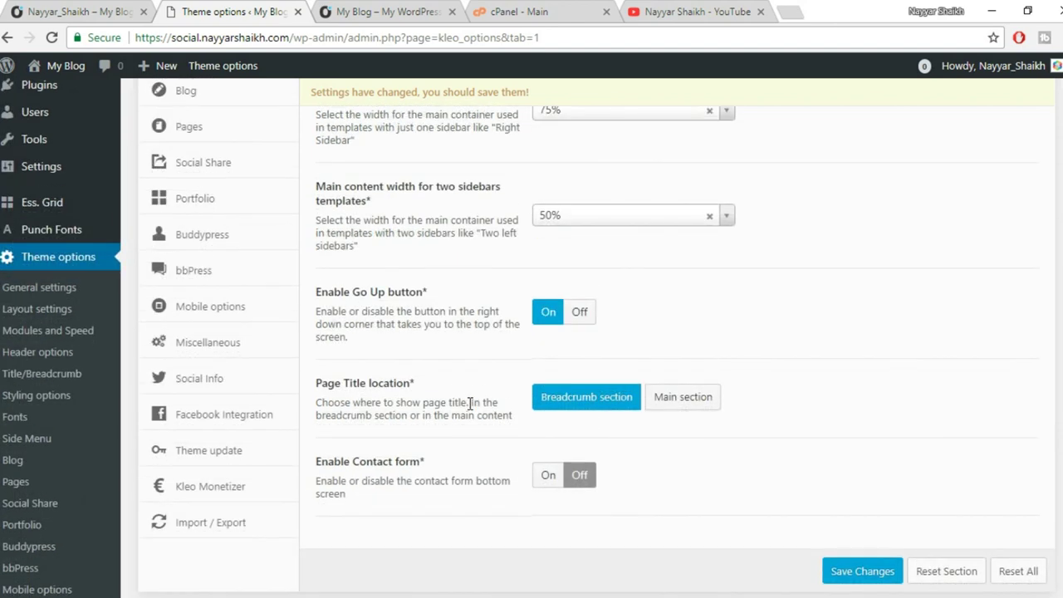
pyautogui.scroll(2, 669, 477)
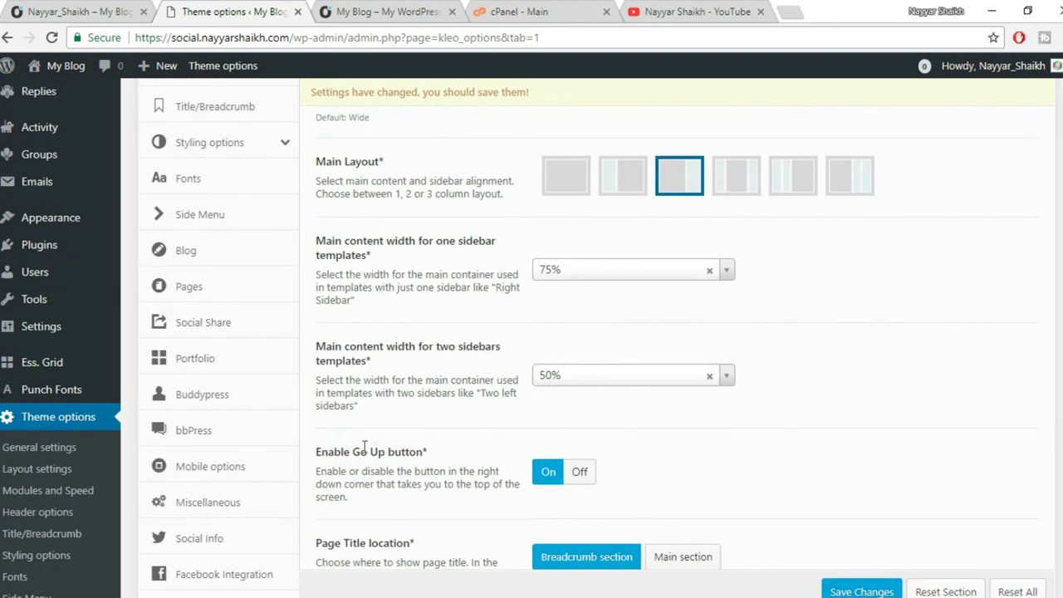
pyautogui.click(396, 7)
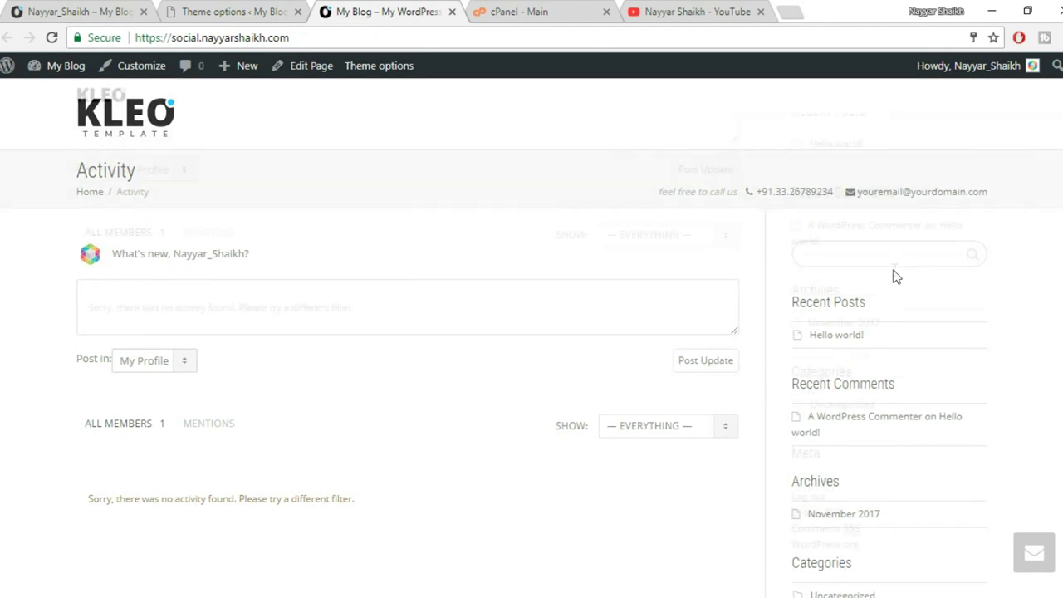
pyautogui.scroll(-3, 895, 275)
pyautogui.scroll(3, 962, 494)
pyautogui.scroll(-3, 887, 462)
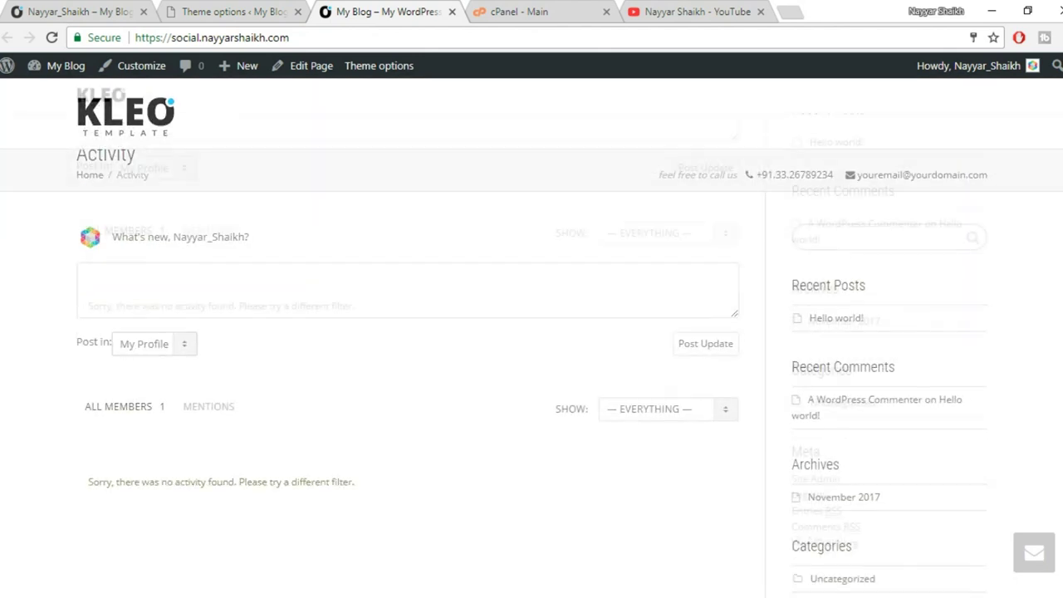
pyautogui.scroll(3, 885, 465)
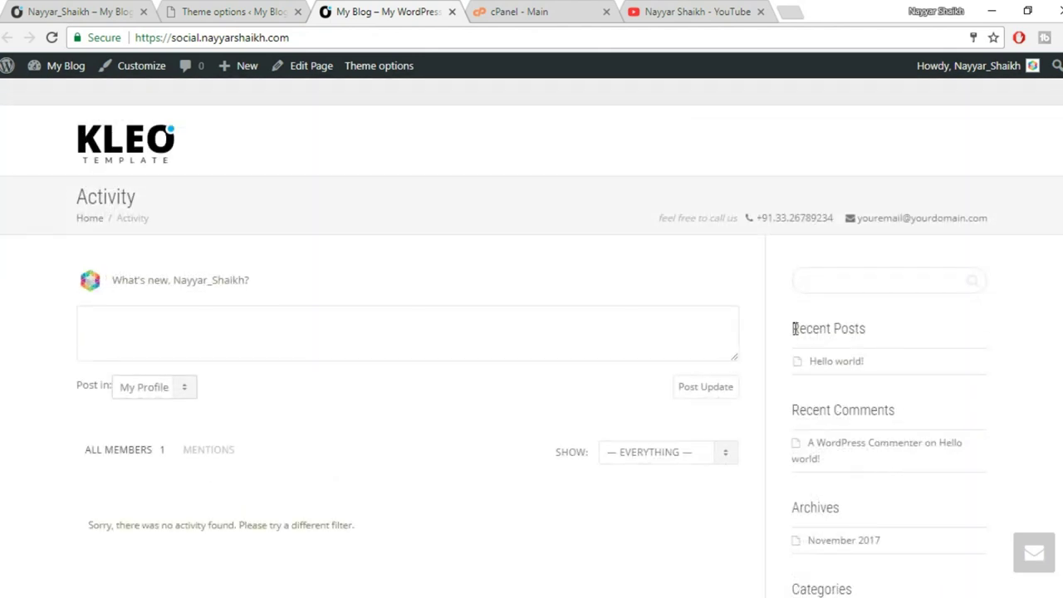
pyautogui.scroll(-3, 793, 328)
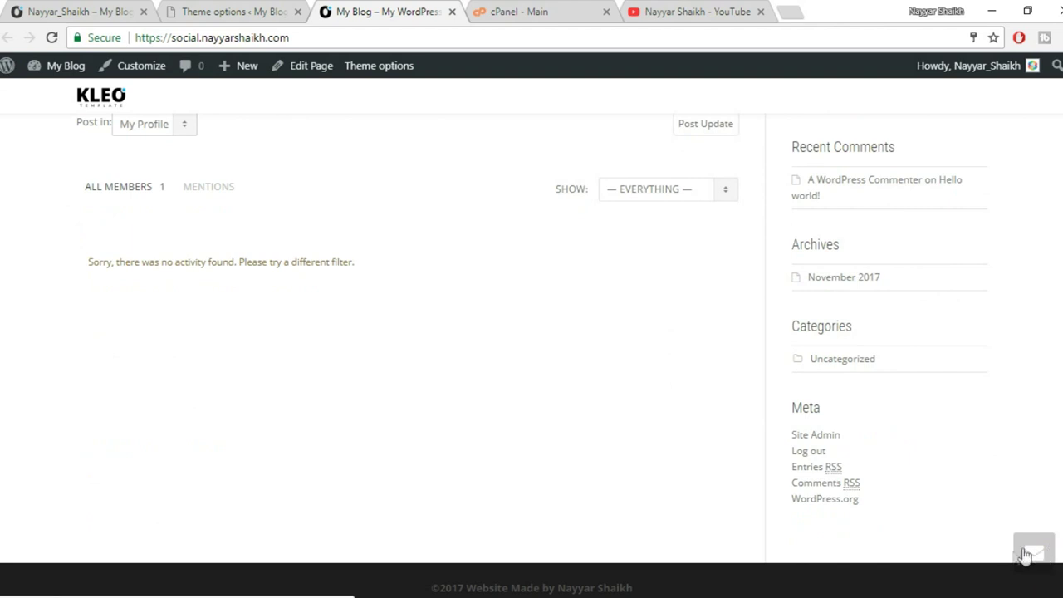
pyautogui.scroll(3, 1037, 554)
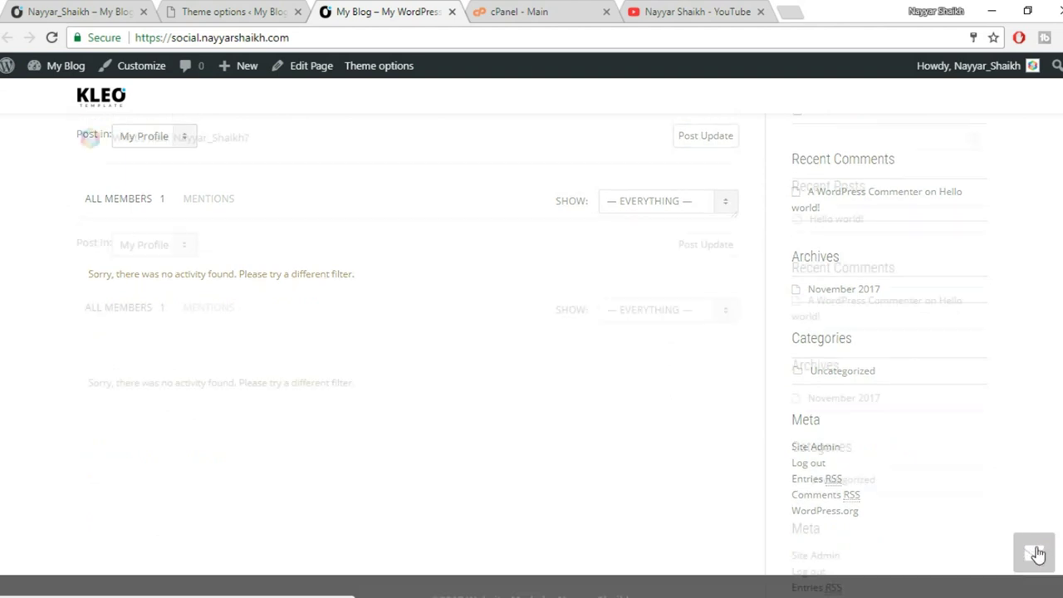
# Save the Layout settings and reload the live site to confirm the contact button is gone.
pyautogui.click(220, 11)
pyautogui.scroll(-4, 937, 372)
pyautogui.click(856, 412)
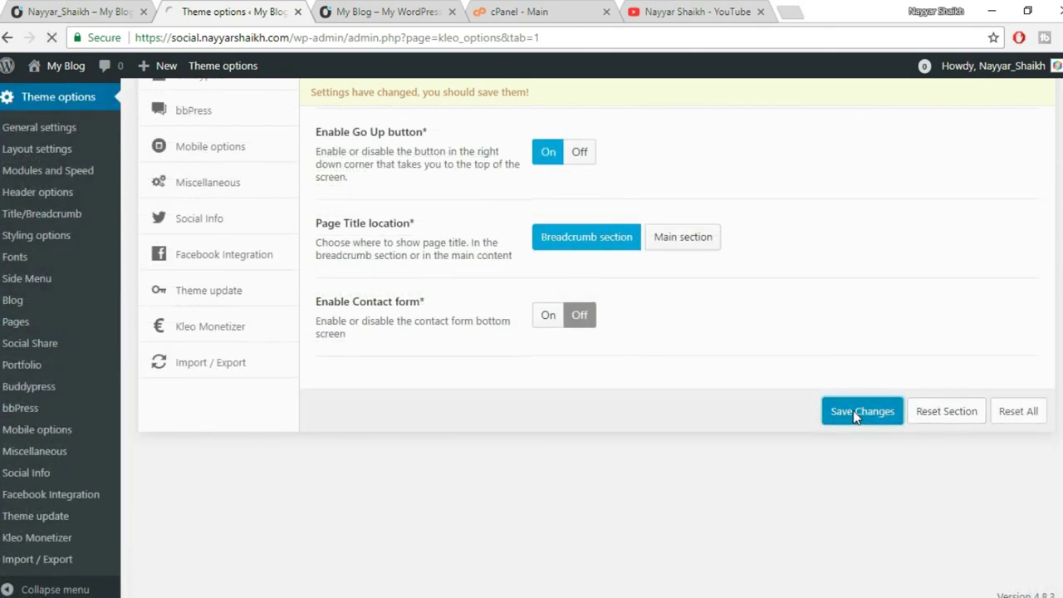
pyautogui.click(385, 10)
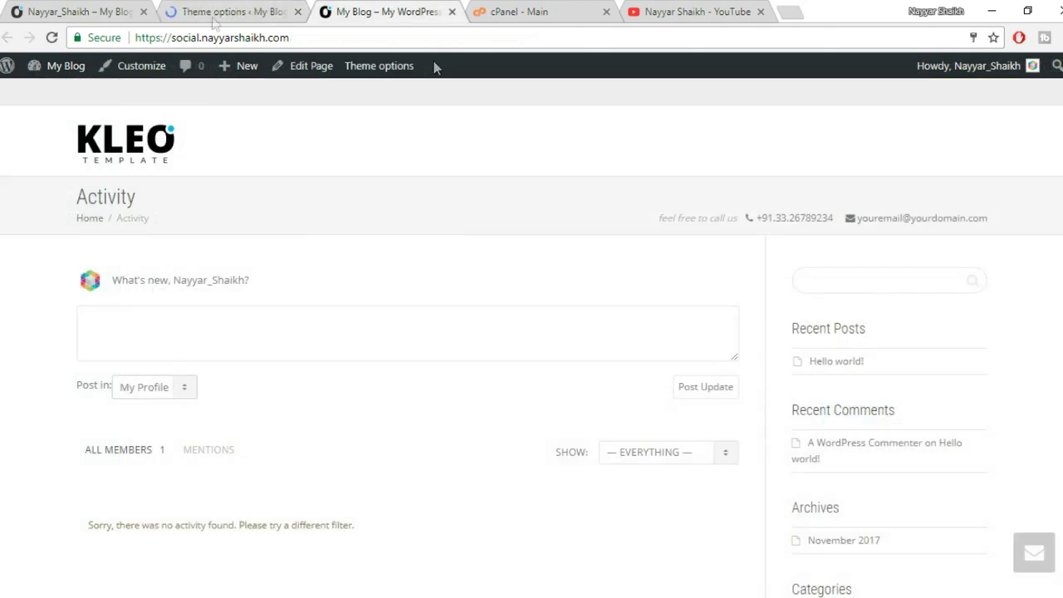
pyautogui.click(52, 38)
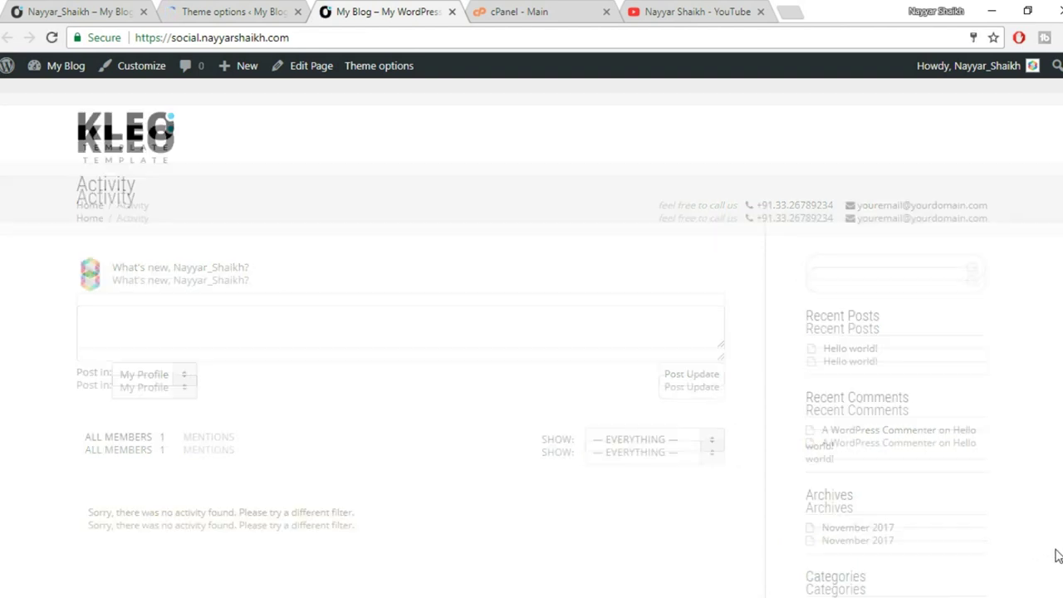
pyautogui.scroll(-3, 1015, 537)
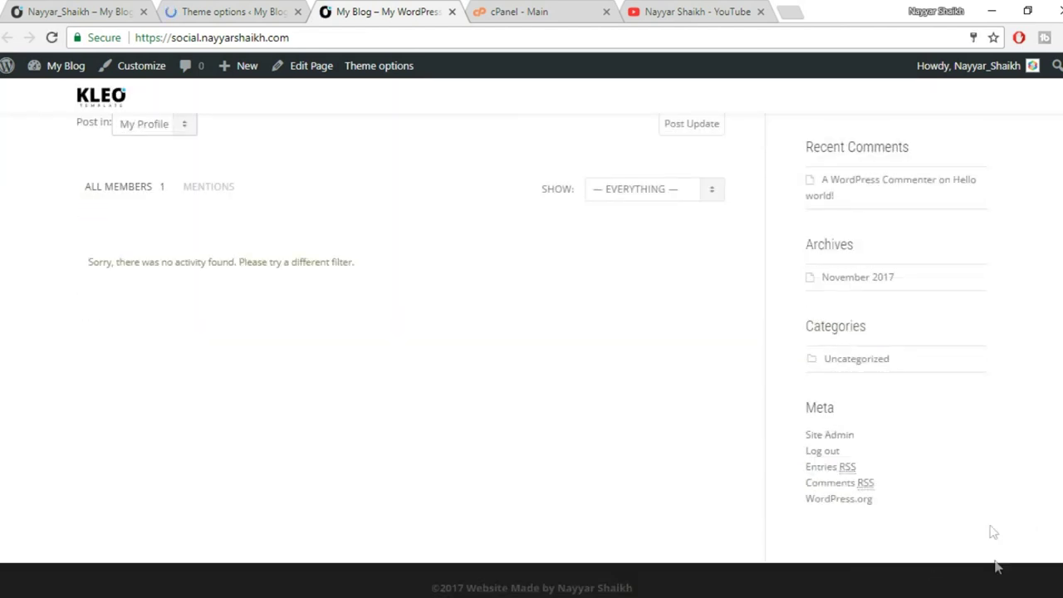
pyautogui.scroll(1, 1005, 523)
pyautogui.click(264, 10)
pyautogui.scroll(-3, 221, 278)
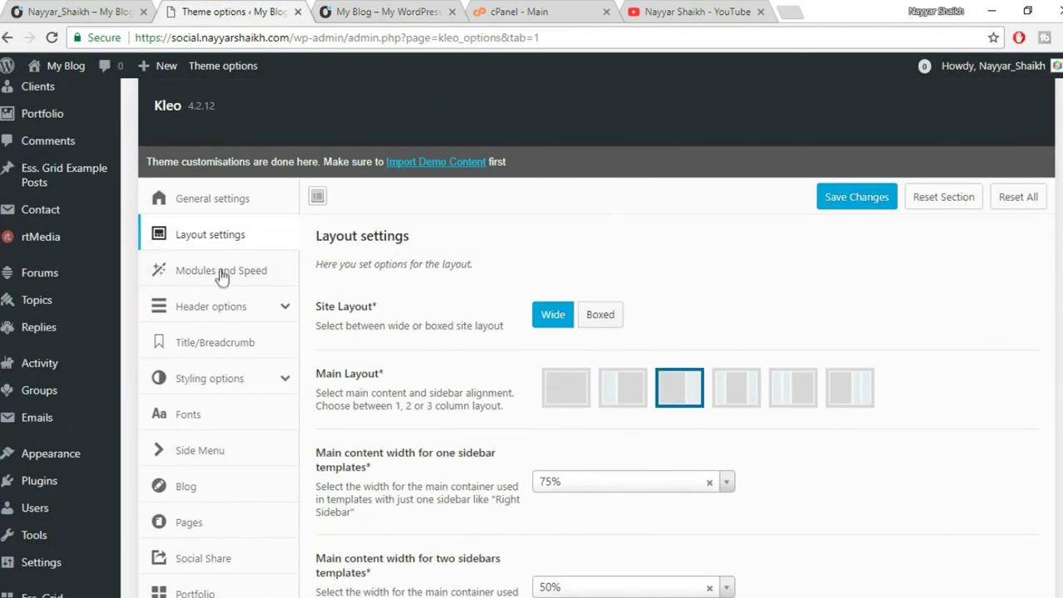
pyautogui.click(230, 319)
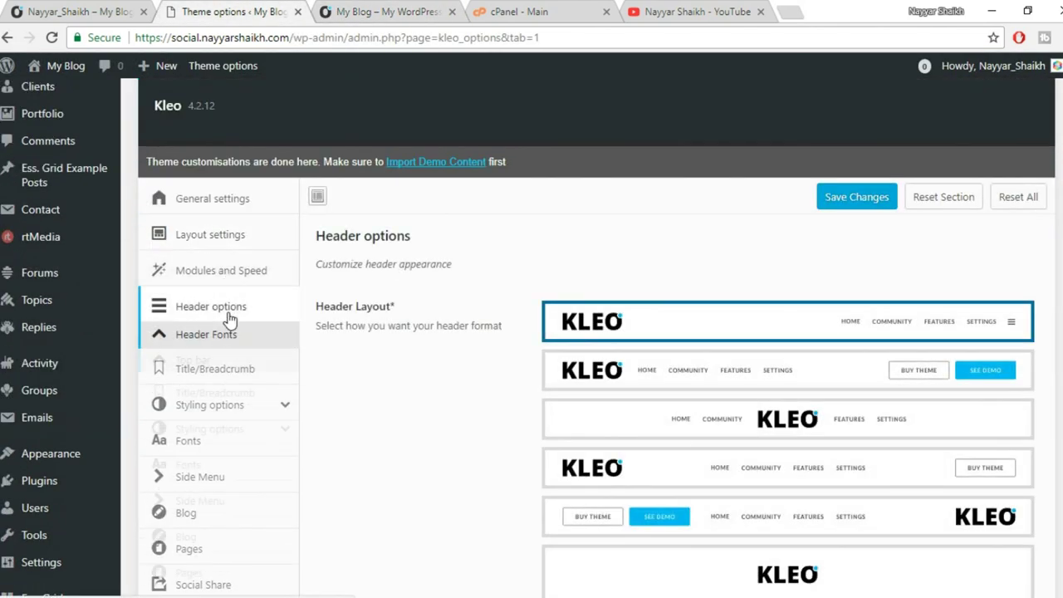
pyautogui.scroll(-1, 669, 324)
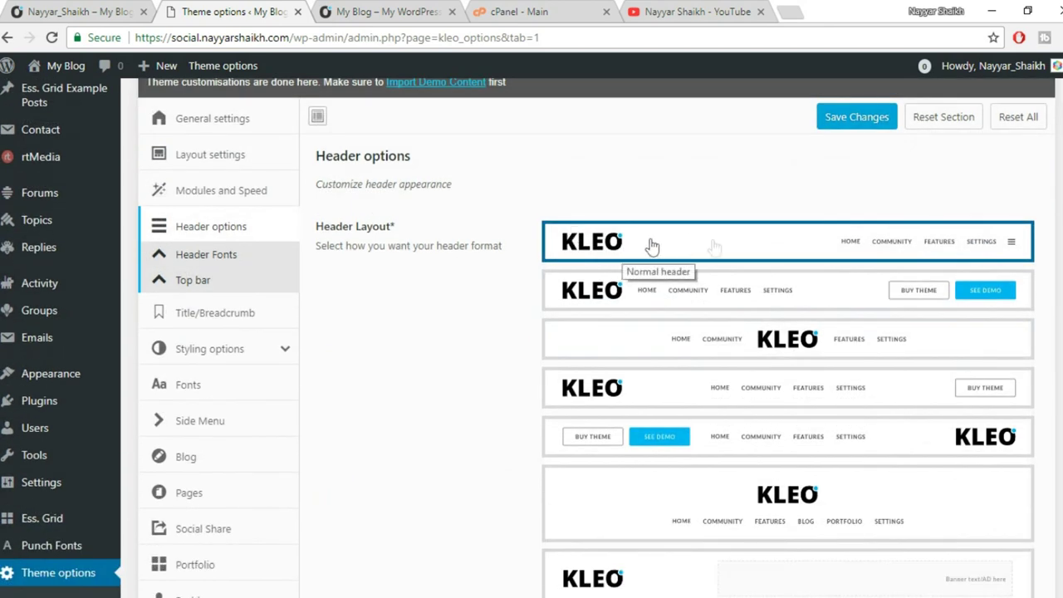
pyautogui.click(395, 8)
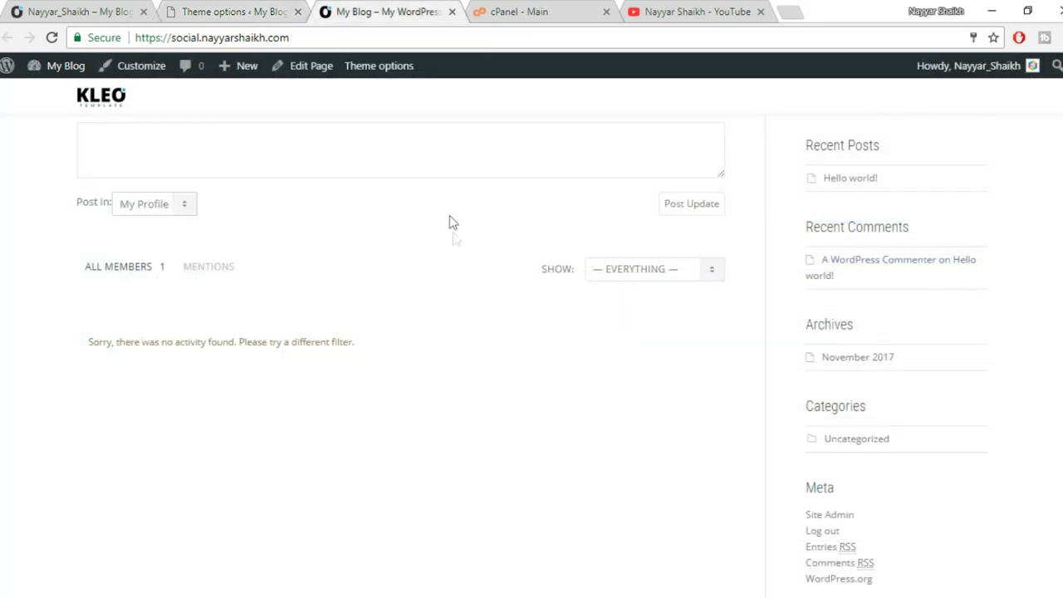
pyautogui.click(230, 8)
pyautogui.scroll(-1, 878, 331)
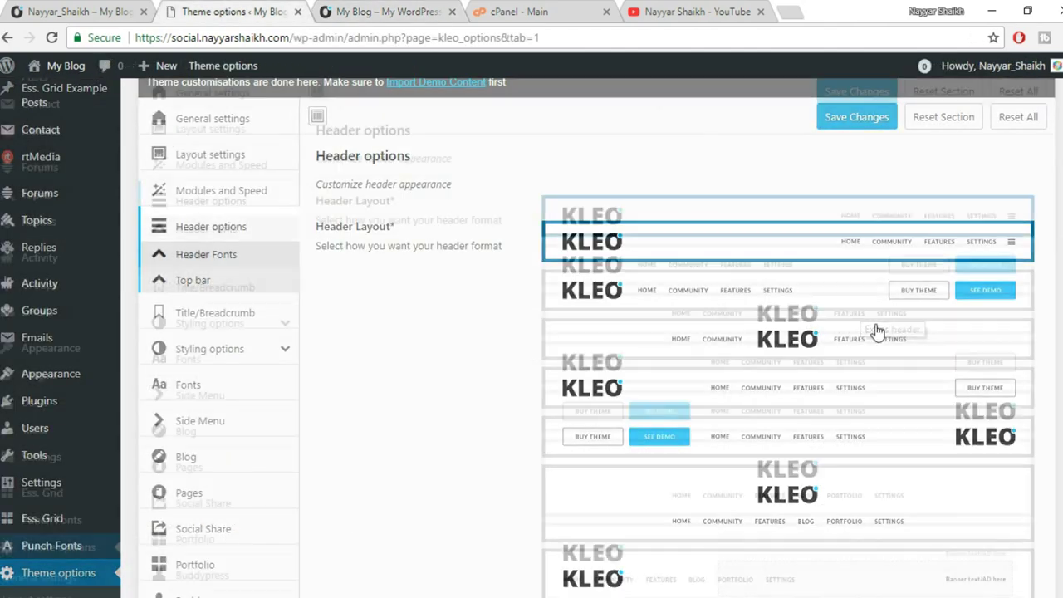
pyautogui.scroll(-2, 878, 330)
pyautogui.scroll(4, 664, 360)
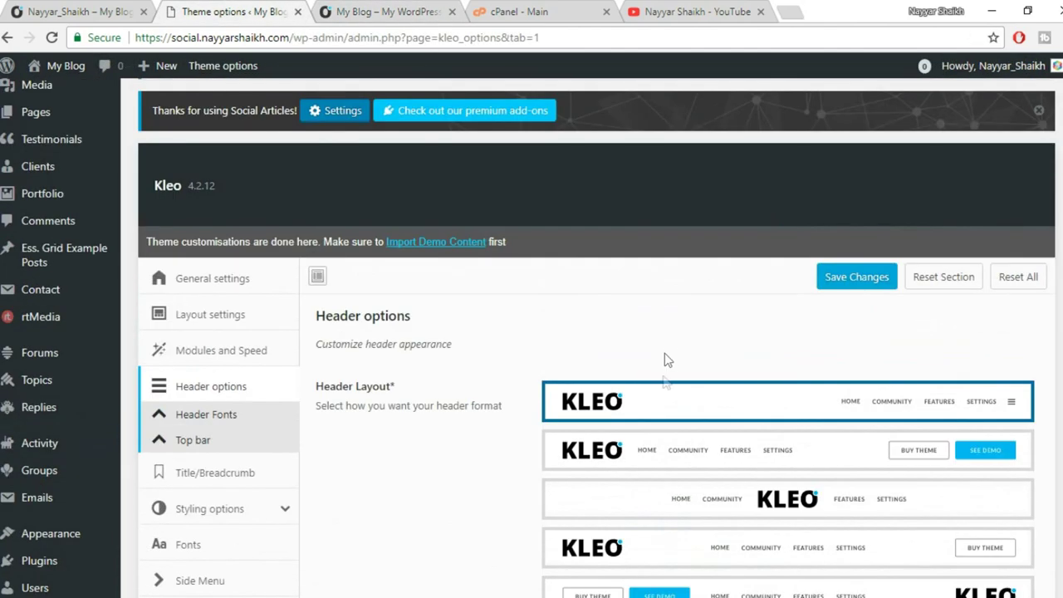
pyautogui.scroll(-1, 706, 402)
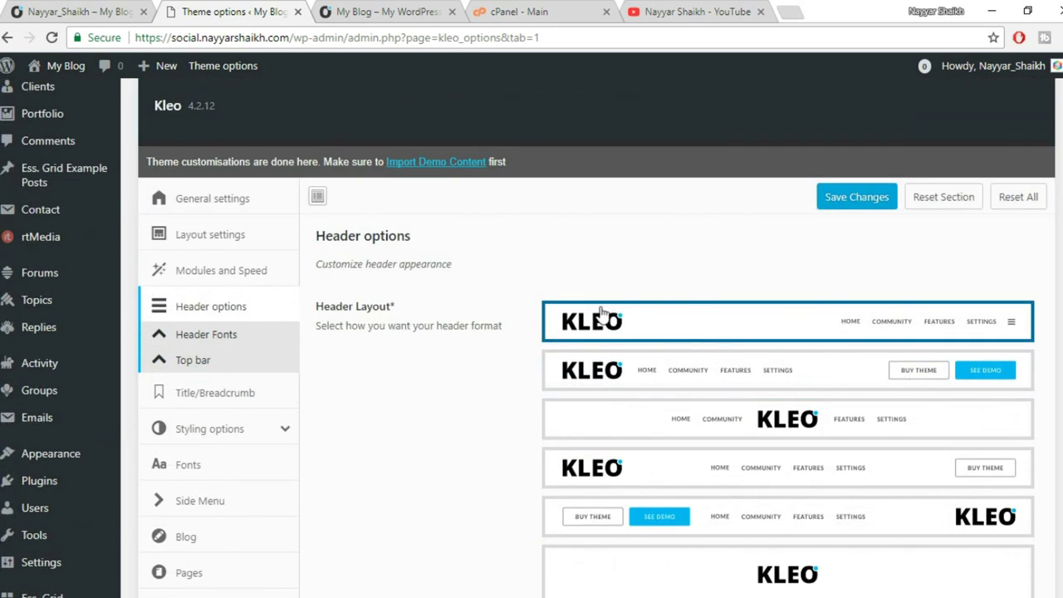
pyautogui.hotkey('ctrl', 'Tab')
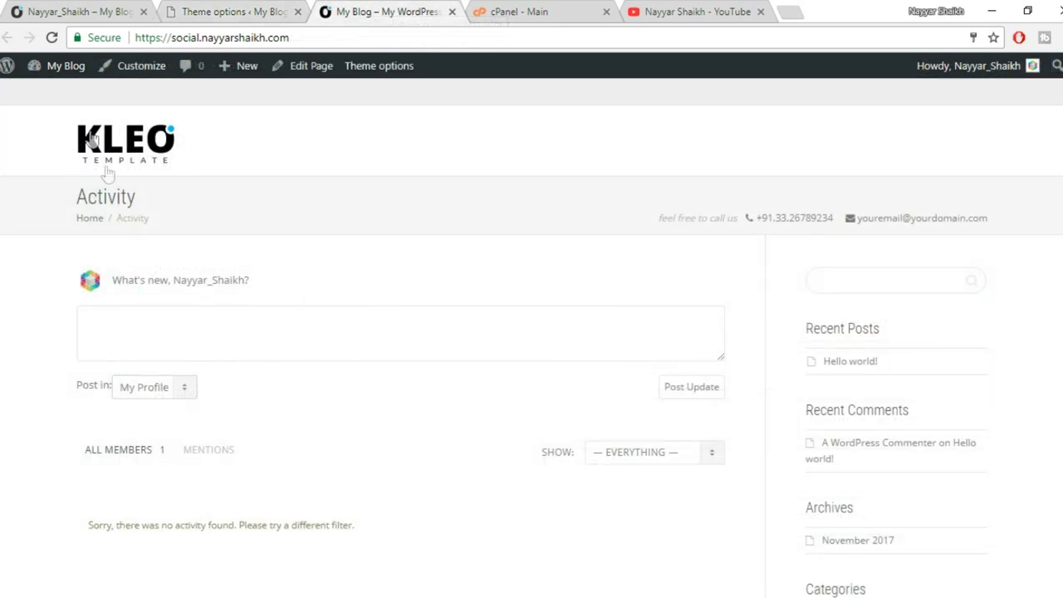
pyautogui.click(218, 8)
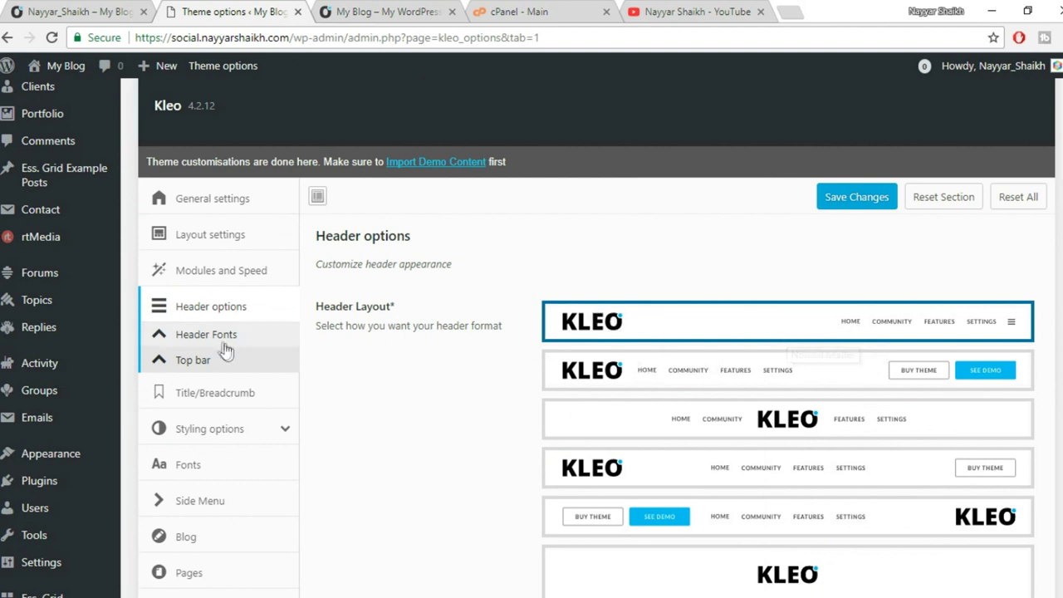
pyautogui.click(199, 334)
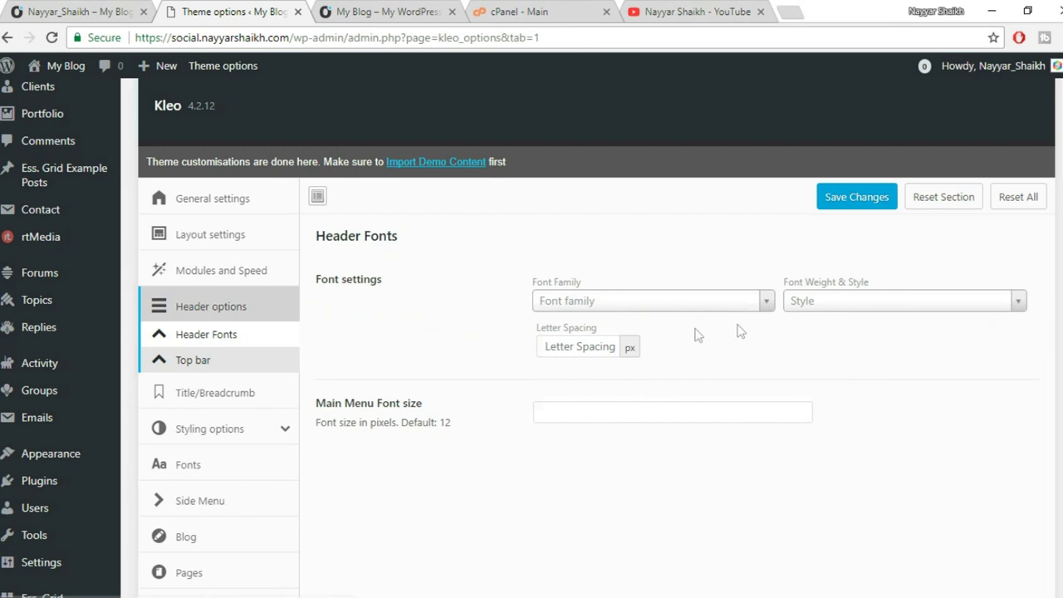
pyautogui.click(224, 361)
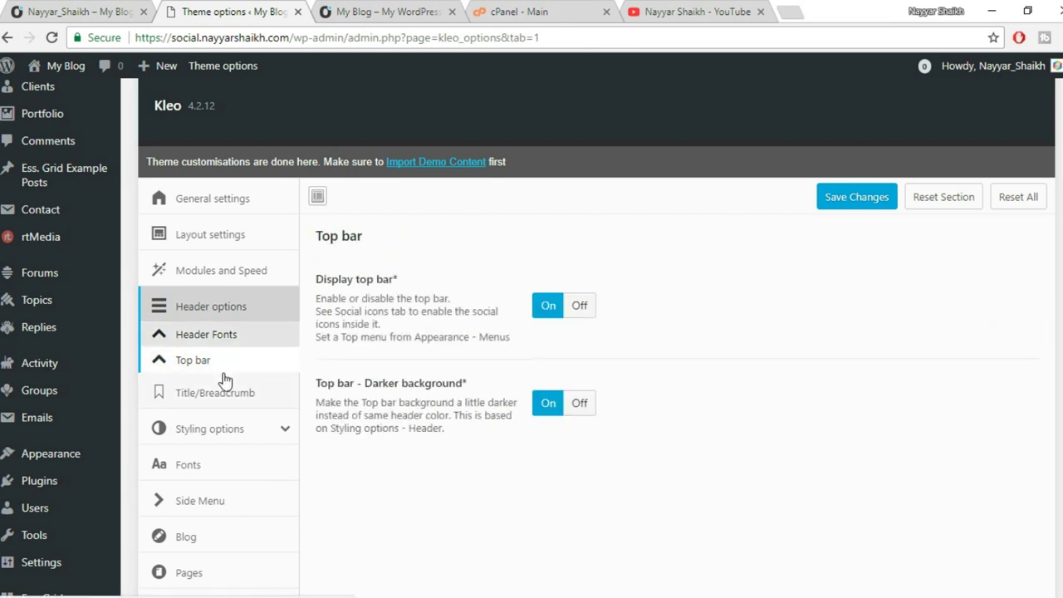
pyautogui.click(357, 12)
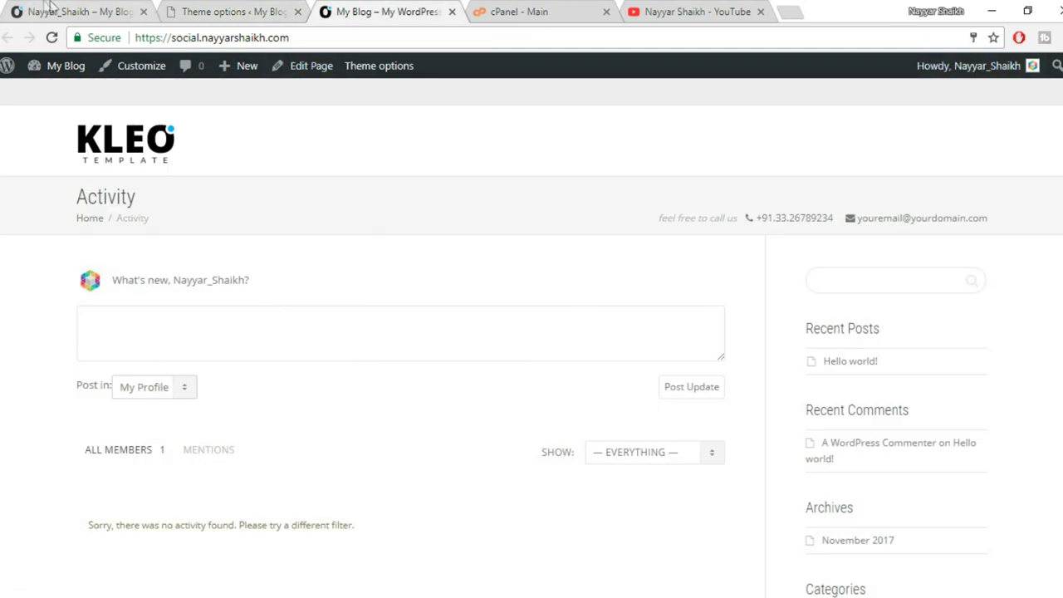
# Check the top bar on the member profile page after closing the photo viewer.
pyautogui.click(48, 12)
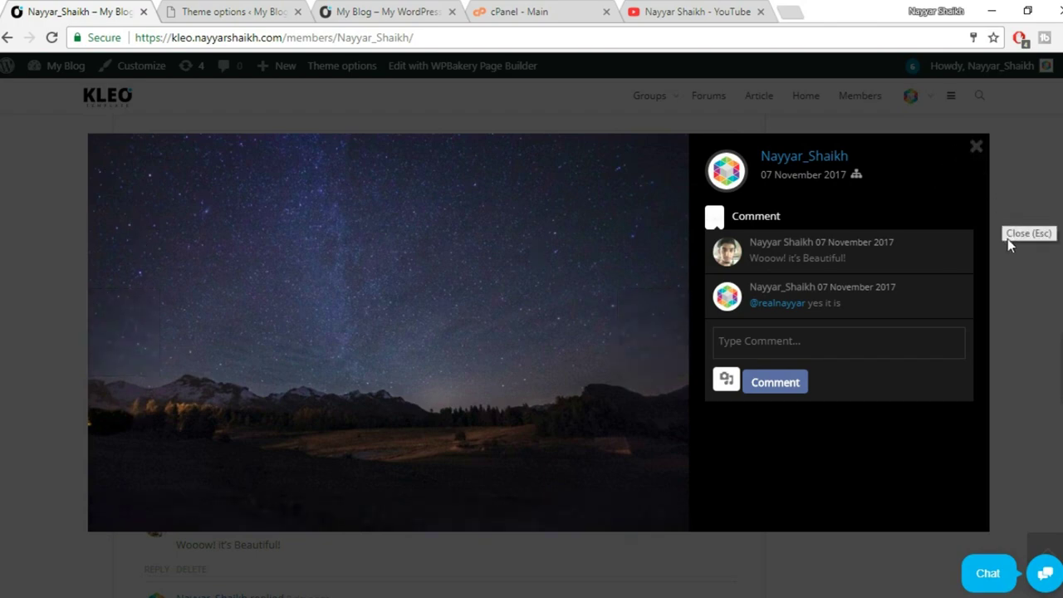
pyautogui.click(1008, 238)
pyautogui.scroll(10, 1044, 349)
pyautogui.scroll(5, 1044, 369)
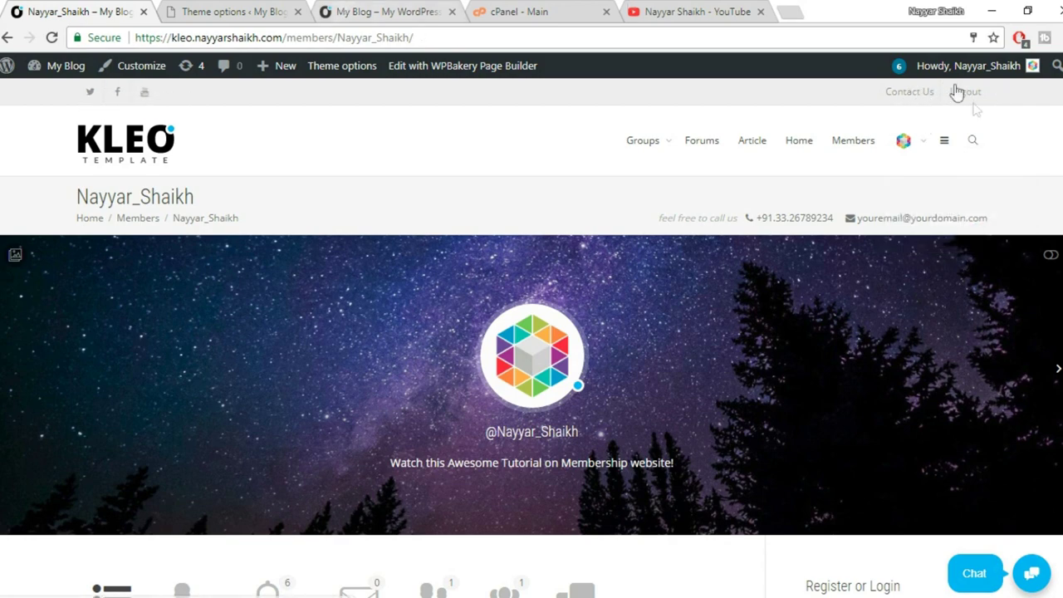
# Save the Top bar settings with the top bar and darker background enabled.
pyautogui.click(224, 12)
pyautogui.scroll(-2, 664, 311)
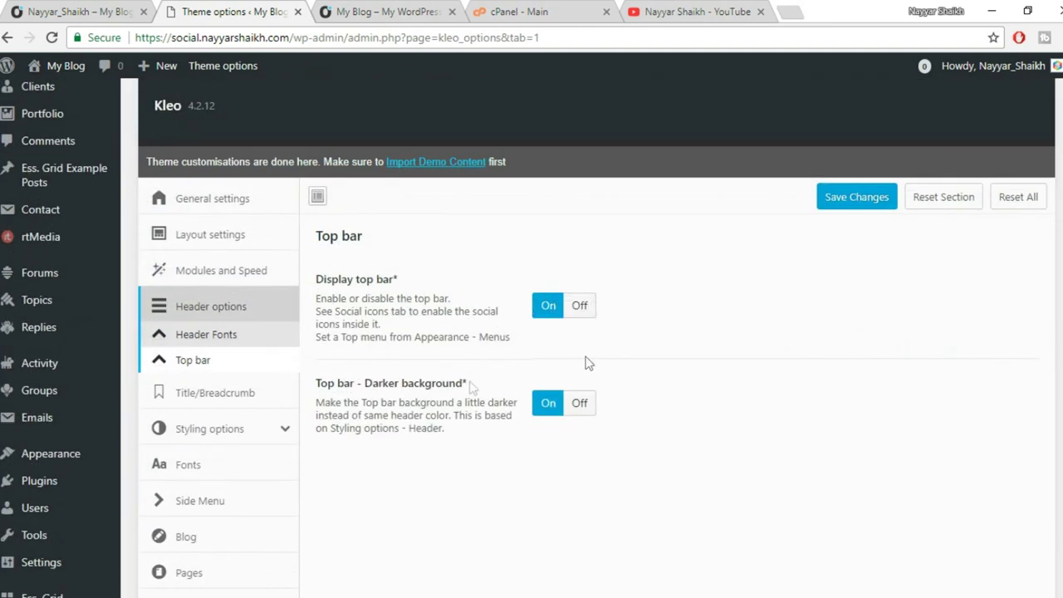
pyautogui.scroll(-2, 607, 399)
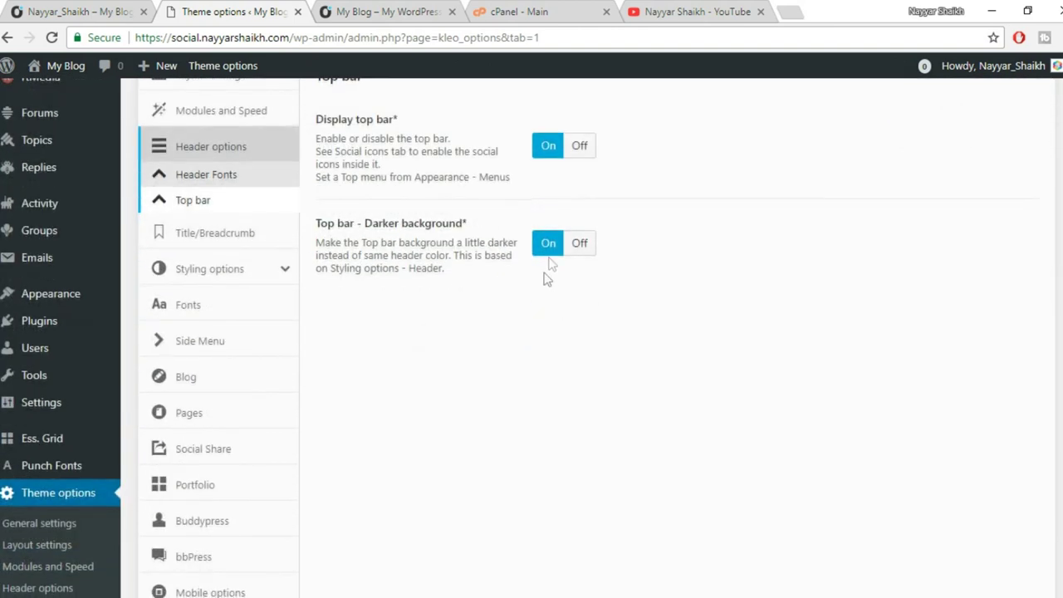
pyautogui.scroll(-5, 685, 395)
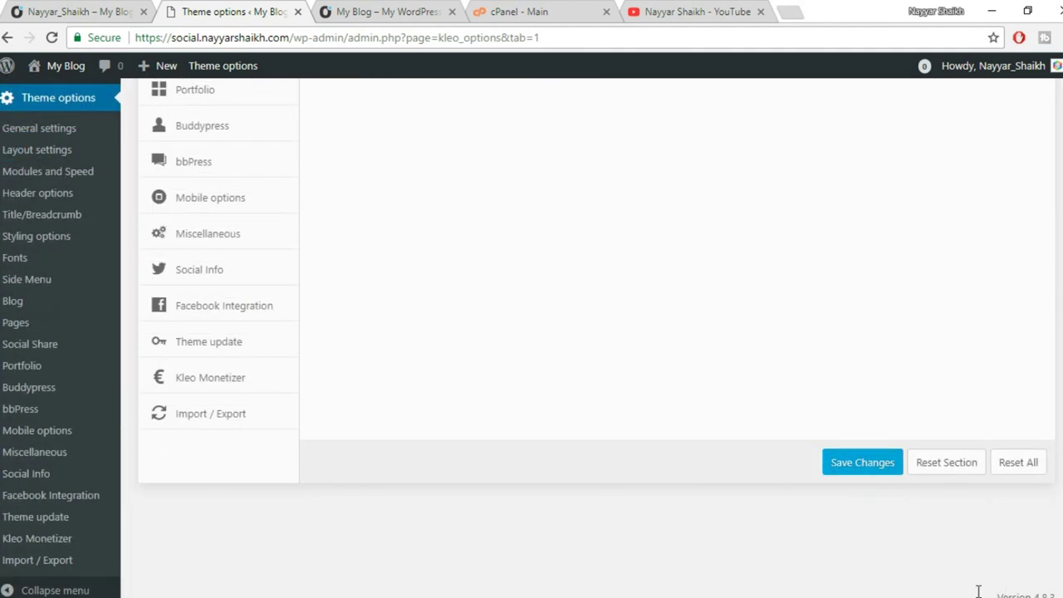
pyautogui.click(878, 470)
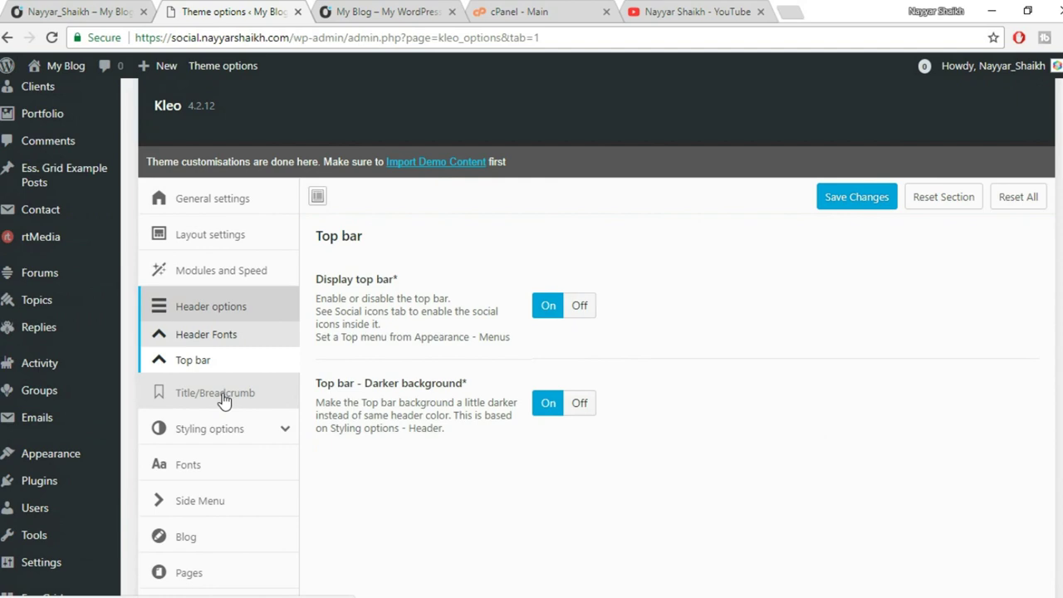
pyautogui.click(222, 400)
pyautogui.scroll(-1, 955, 312)
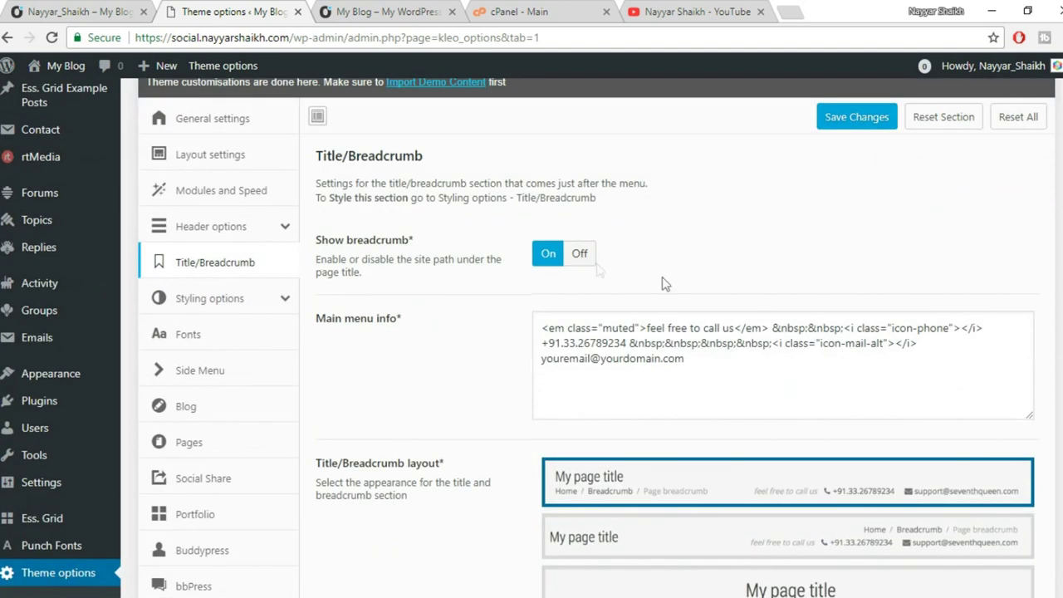
pyautogui.click(369, 8)
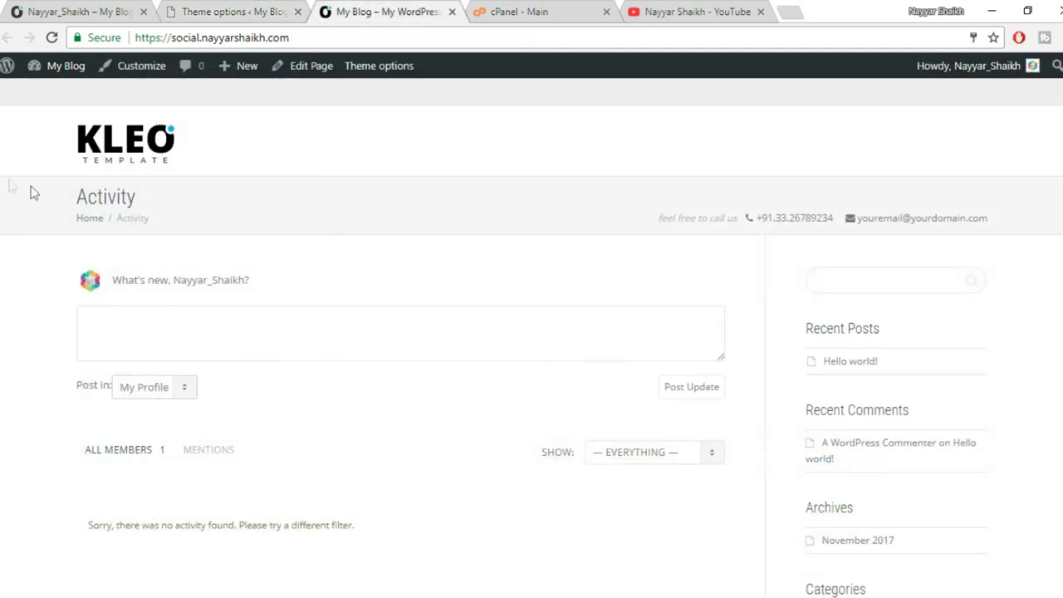
pyautogui.moveTo(12, 190); pyautogui.dragTo(481, 197)
pyautogui.moveTo(970, 245); pyautogui.dragTo(982, 219)
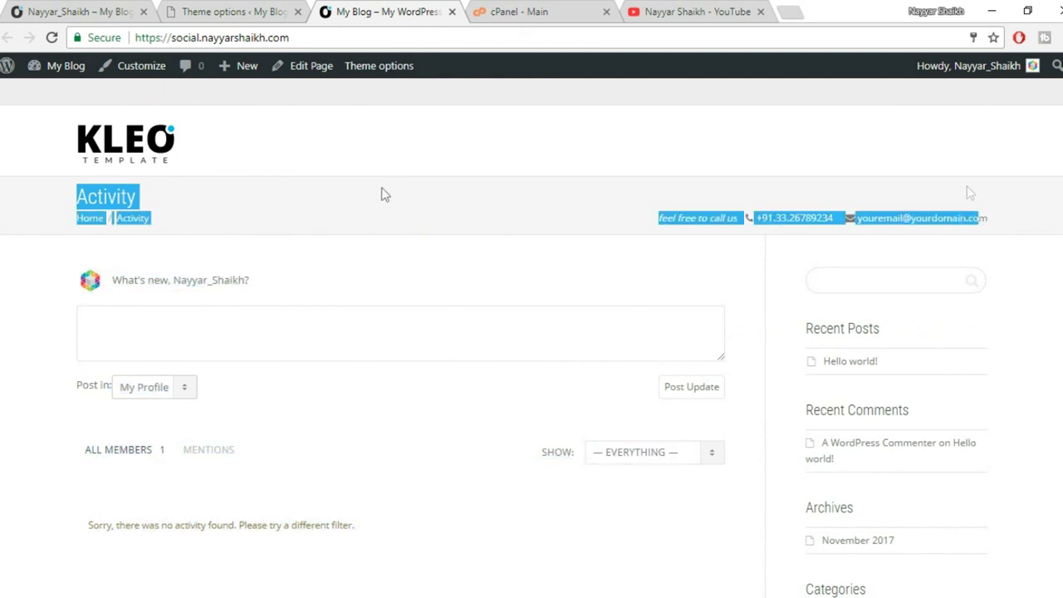
pyautogui.click(527, 209)
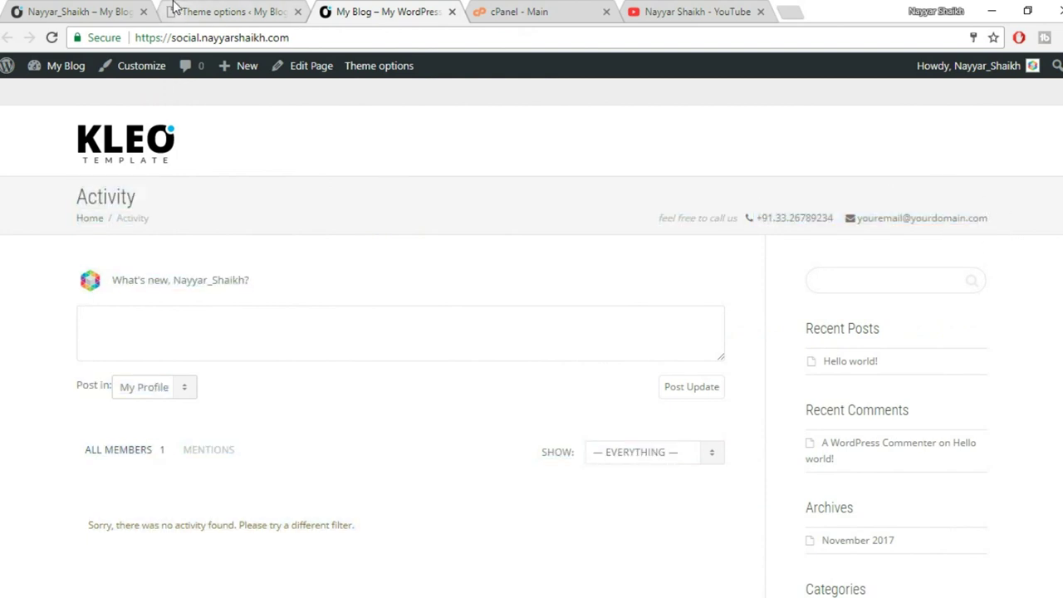
pyautogui.click(176, 8)
pyautogui.click(581, 256)
pyautogui.click(583, 294)
pyautogui.scroll(-2, 688, 265)
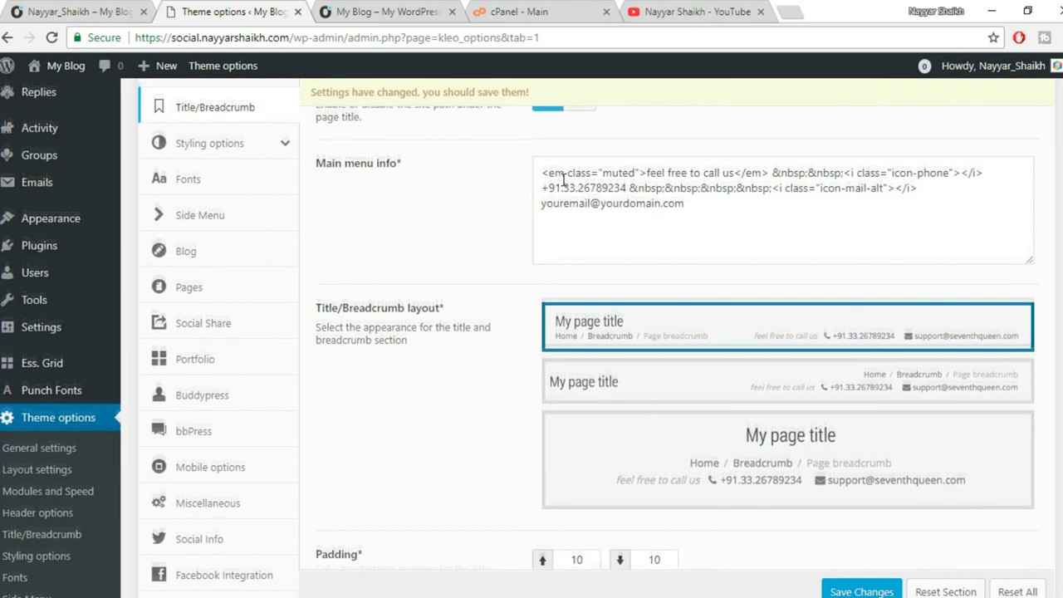
pyautogui.scroll(1, 573, 191)
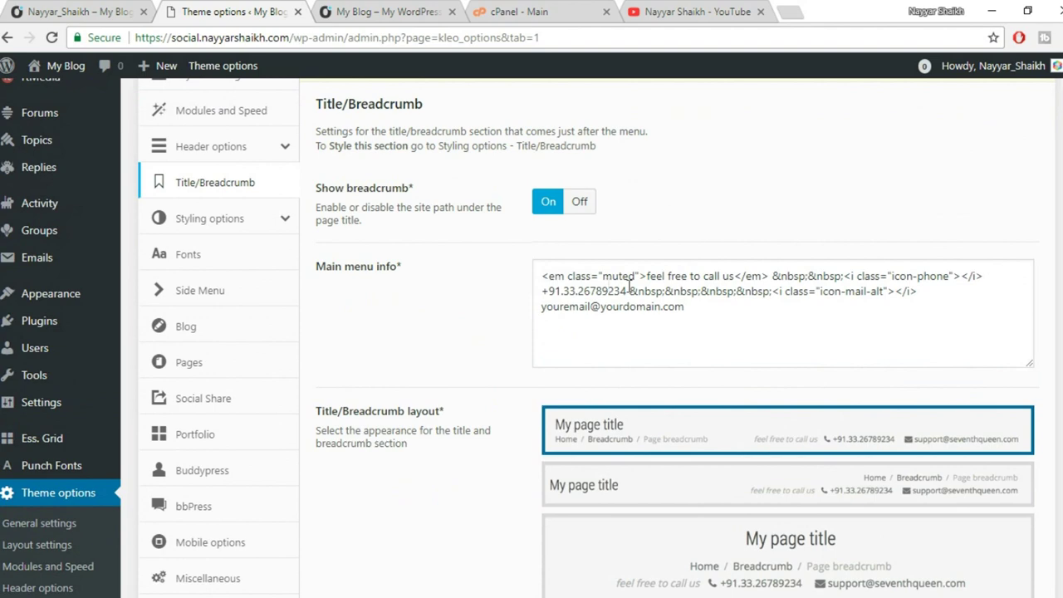
pyautogui.click(331, 8)
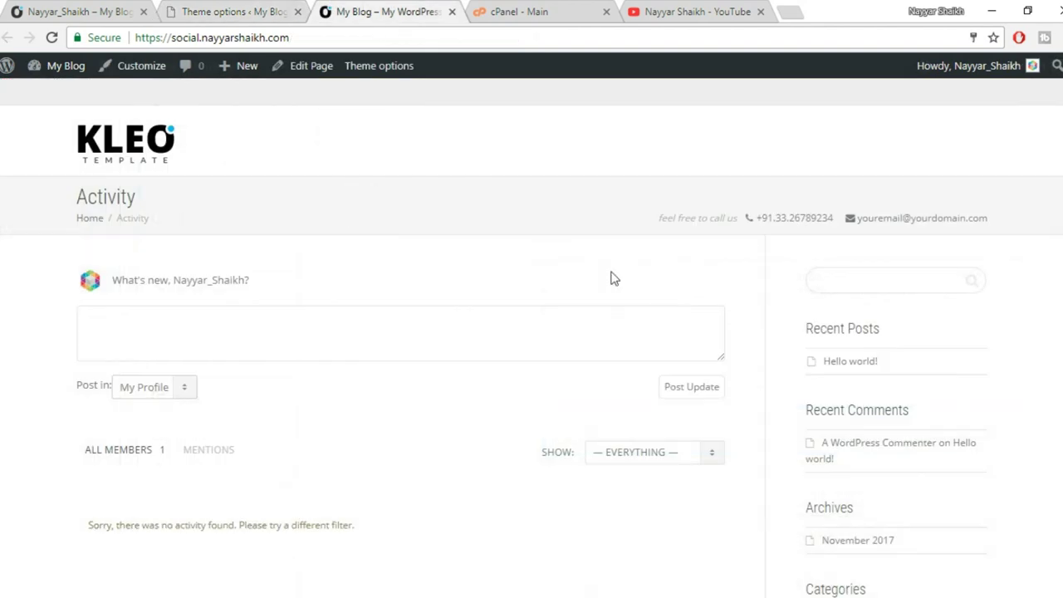
pyautogui.moveTo(661, 218); pyautogui.dragTo(728, 220)
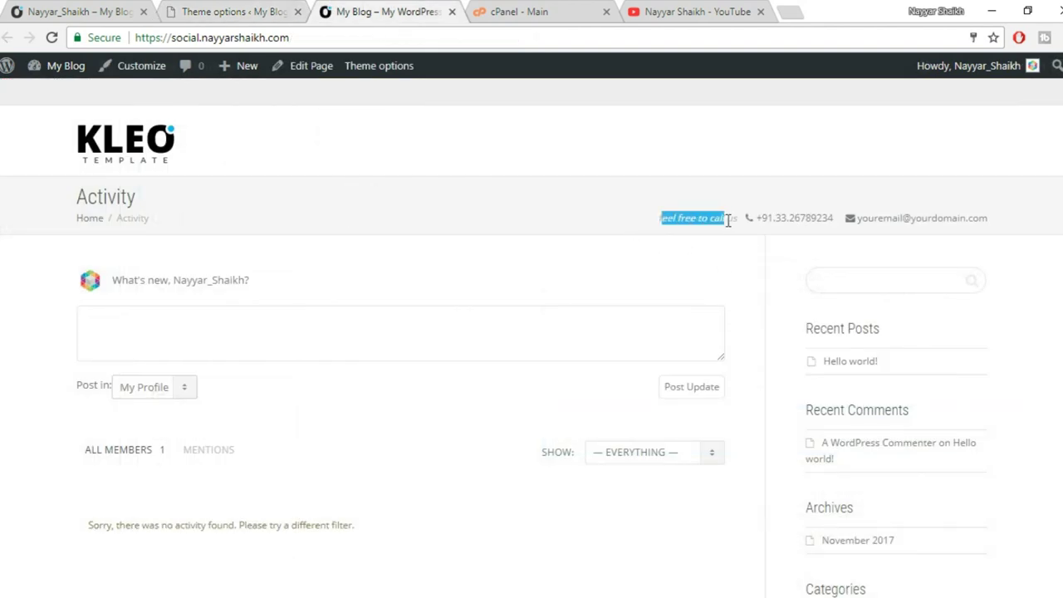
pyautogui.click(303, 7)
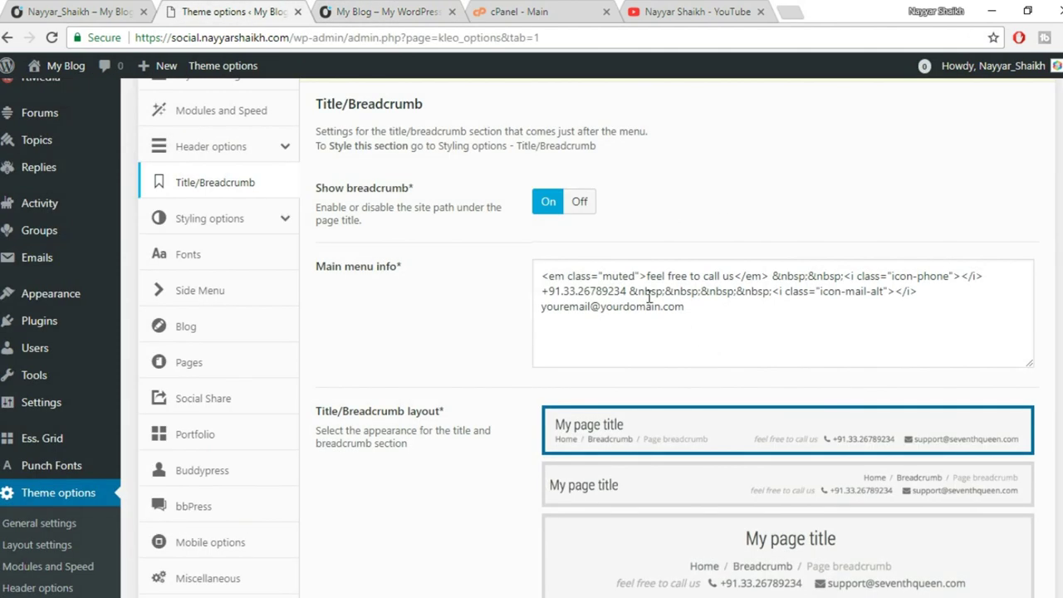
# Change the main menu info text to 'Call us Today!' with a new phone number and e-mail.
pyautogui.moveTo(648, 277); pyautogui.dragTo(734, 274)
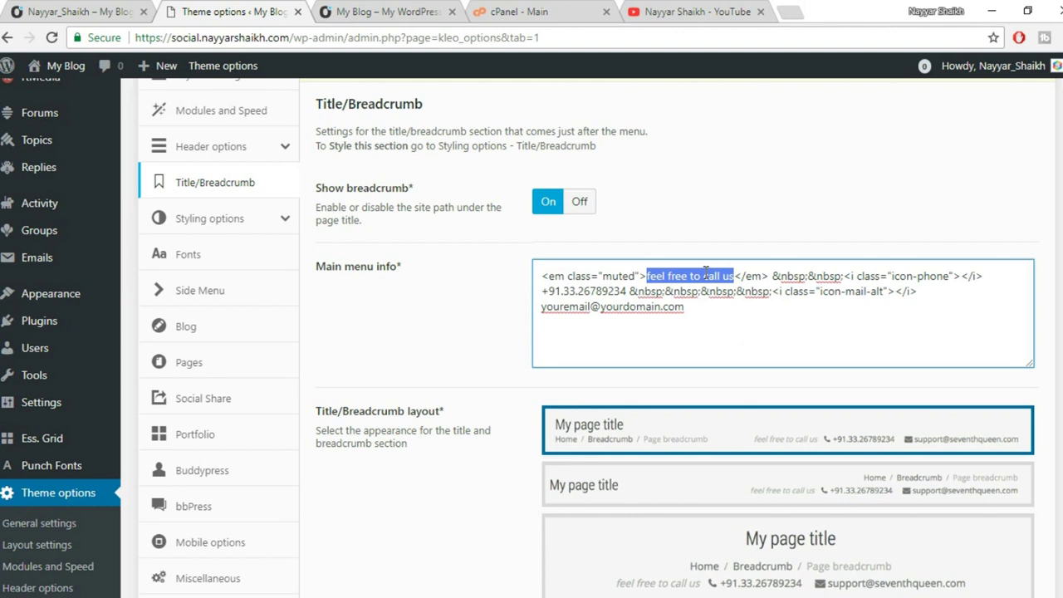
pyautogui.write('Call us Today!')
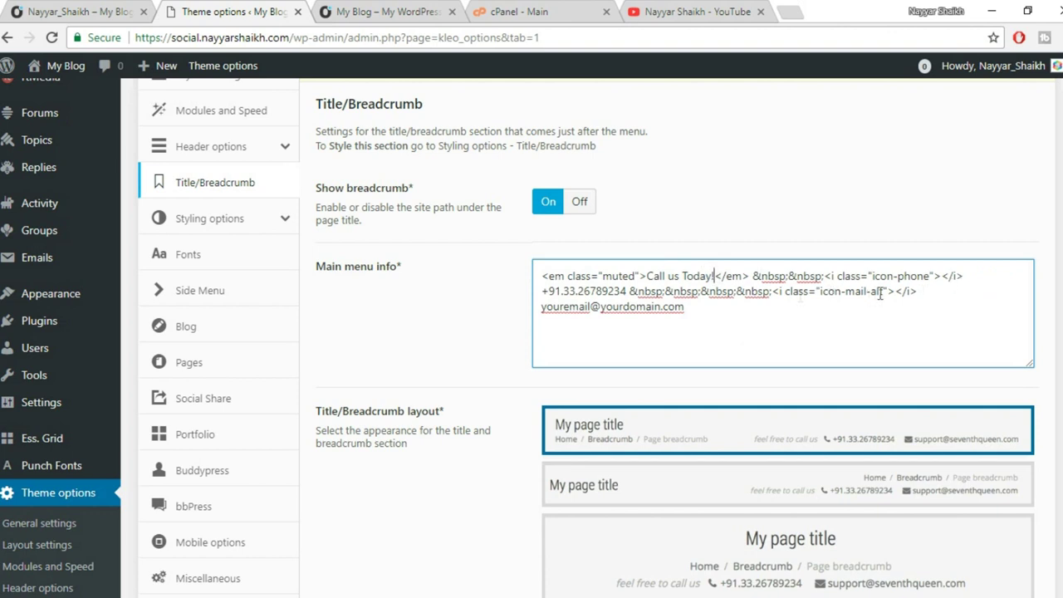
pyautogui.moveTo(571, 285)
pyautogui.mouseDown()
pyautogui.moveTo(612, 288)
pyautogui.moveTo(569, 290)
pyautogui.mouseUp()
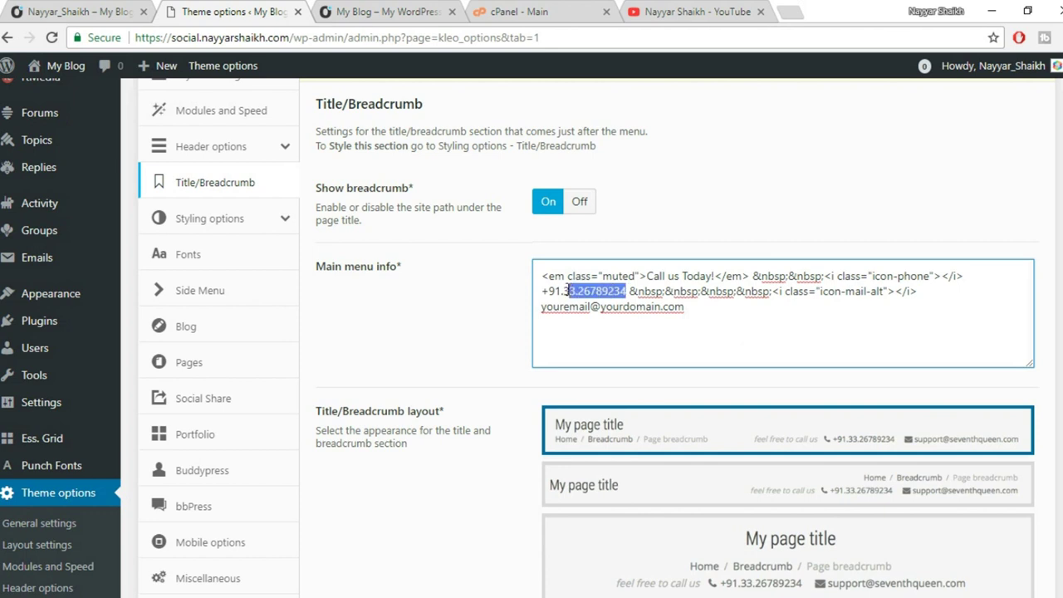
pyautogui.write('91236478')
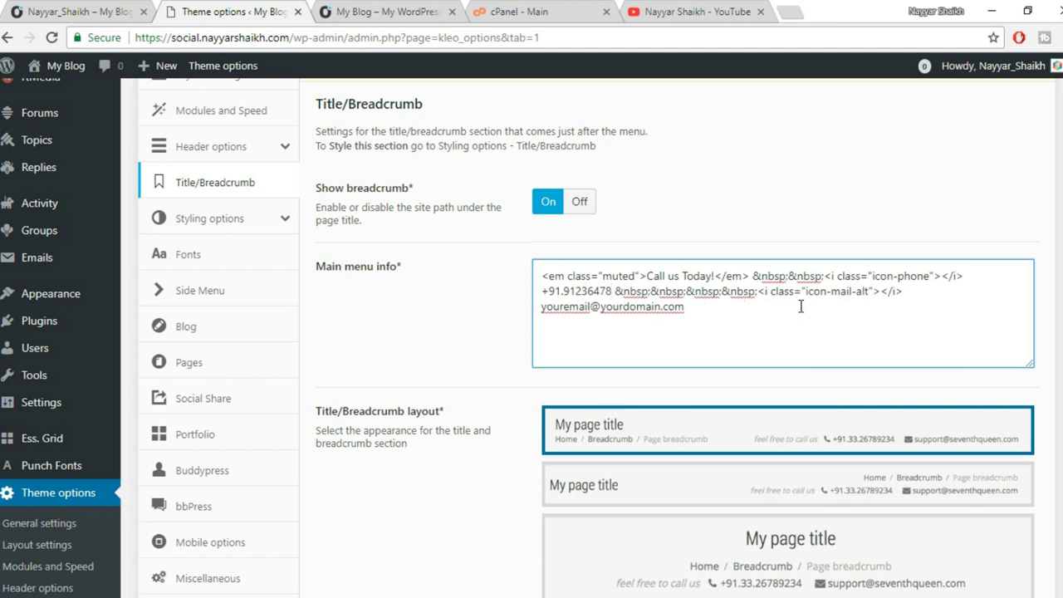
pyautogui.moveTo(702, 307); pyautogui.dragTo(541, 314)
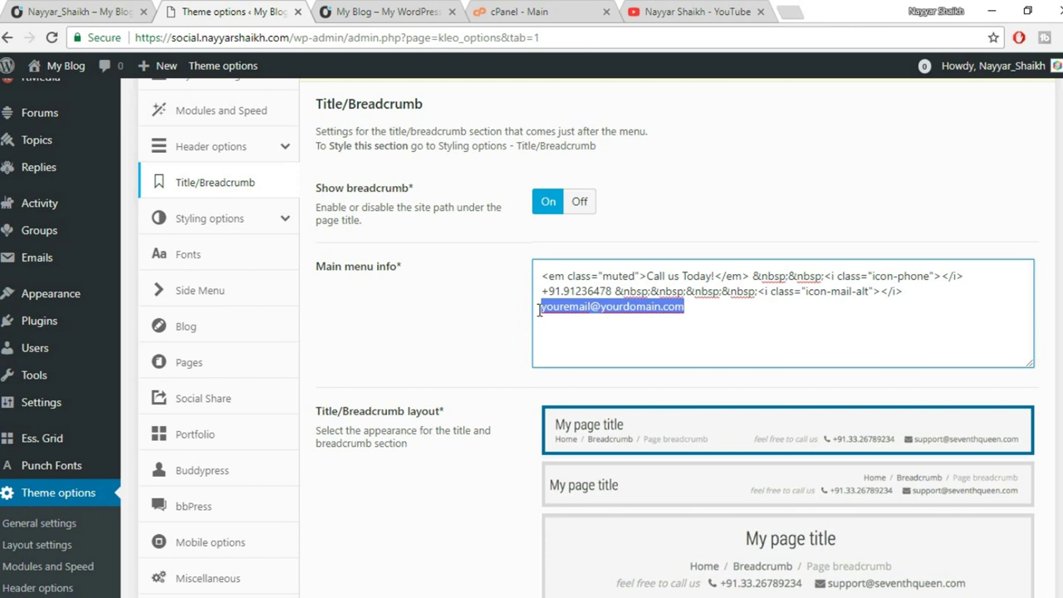
pyautogui.write('ma')
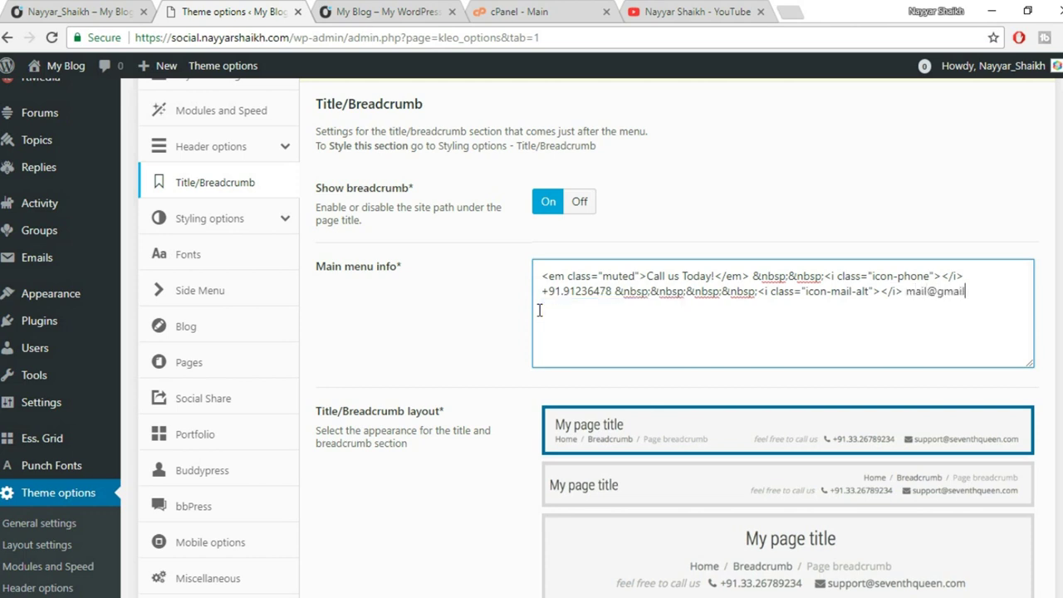
pyautogui.moveTo(993, 291); pyautogui.dragTo(909, 300)
# Save the updated Main menu info settings.
pyautogui.scroll(-2, 972, 313)
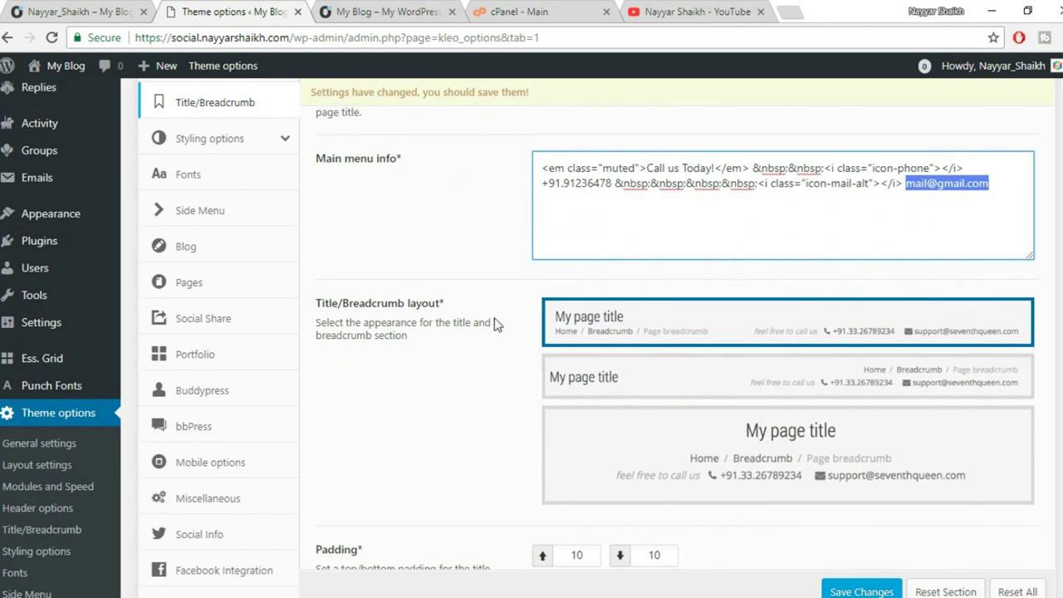
pyautogui.scroll(-1, 656, 270)
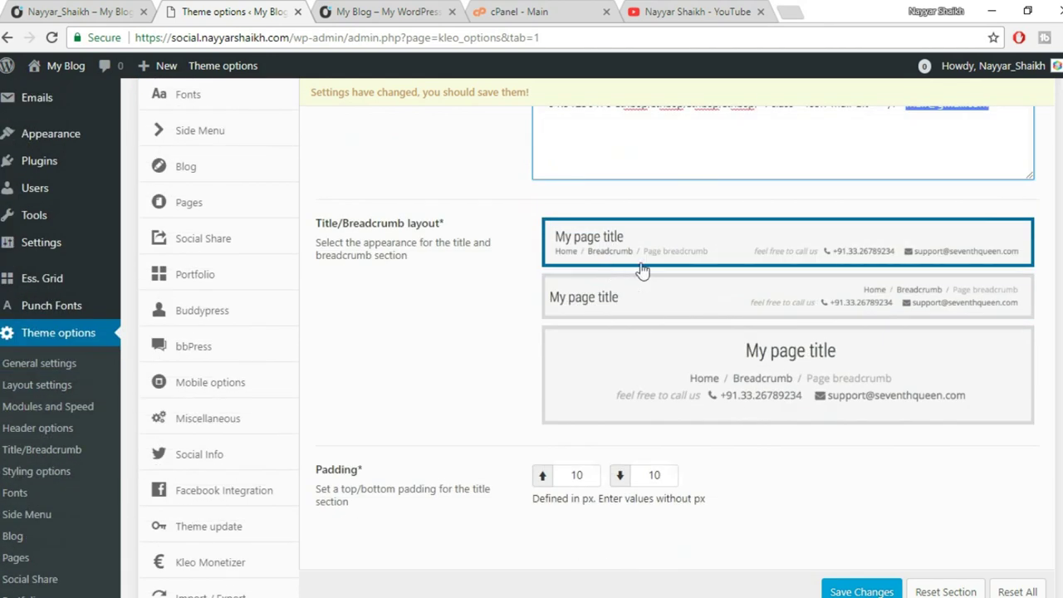
pyautogui.scroll(-1, 764, 415)
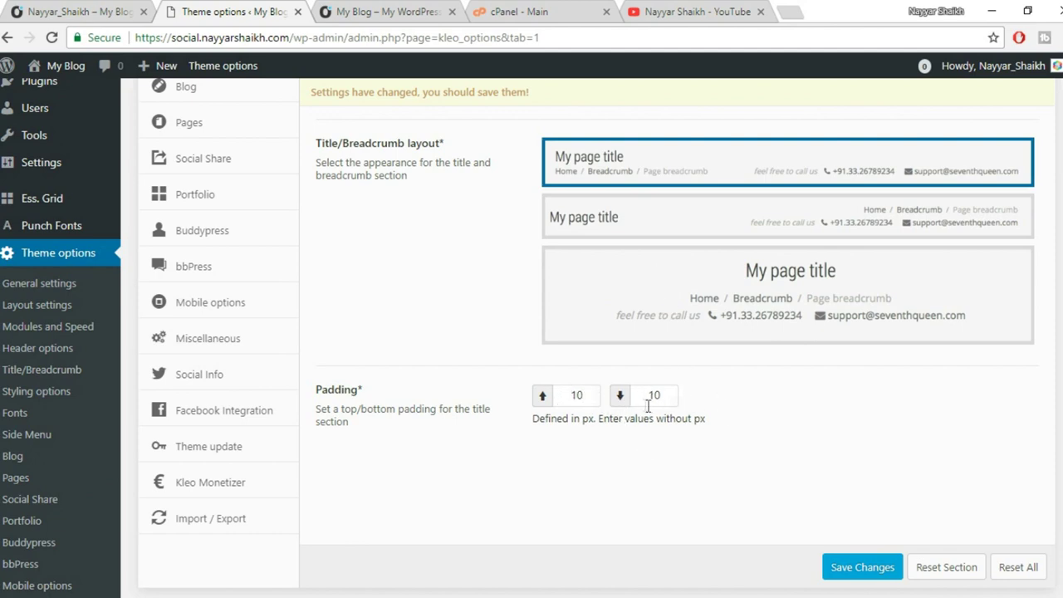
pyautogui.scroll(1, 648, 413)
pyautogui.scroll(-1, 644, 420)
pyautogui.click(856, 568)
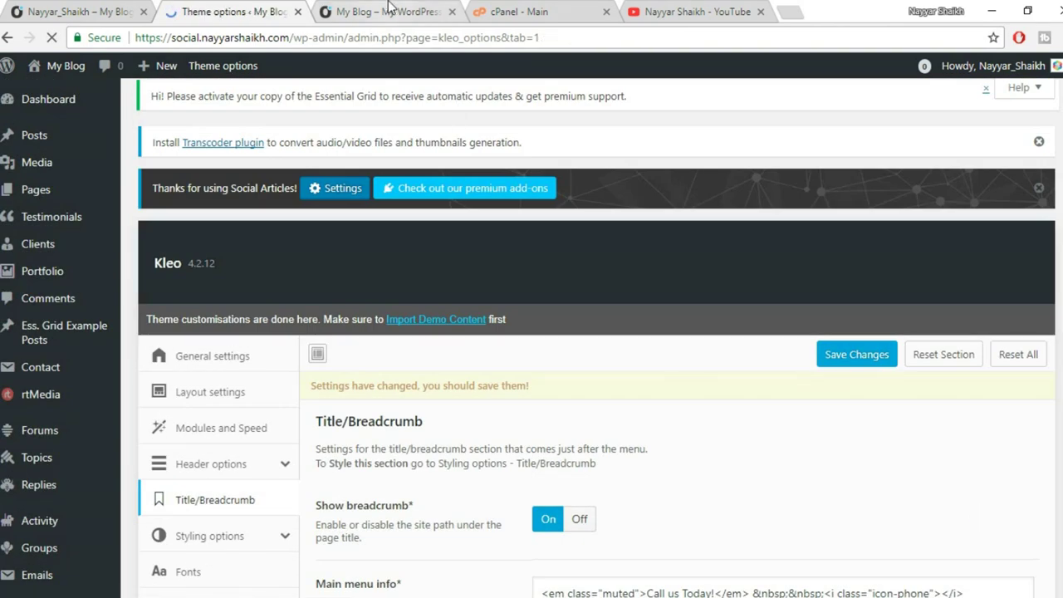
# Reload the live site and confirm the header reads 'Call us Today!' with the new contact details.
pyautogui.click(390, 10)
pyautogui.click(50, 65)
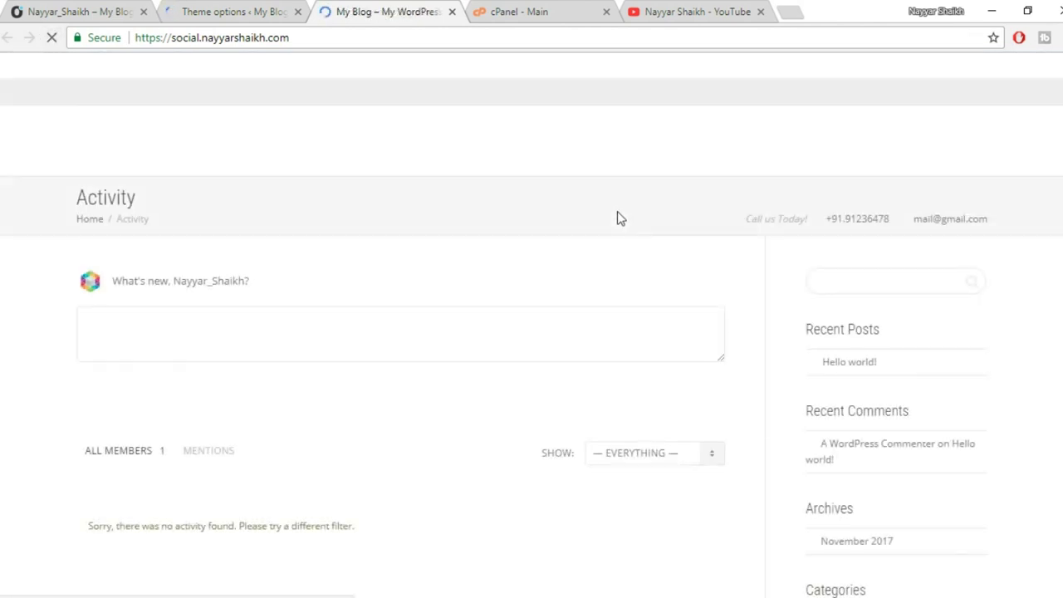
pyautogui.moveTo(741, 231); pyautogui.dragTo(810, 222)
pyautogui.click(834, 220)
pyautogui.click(959, 221)
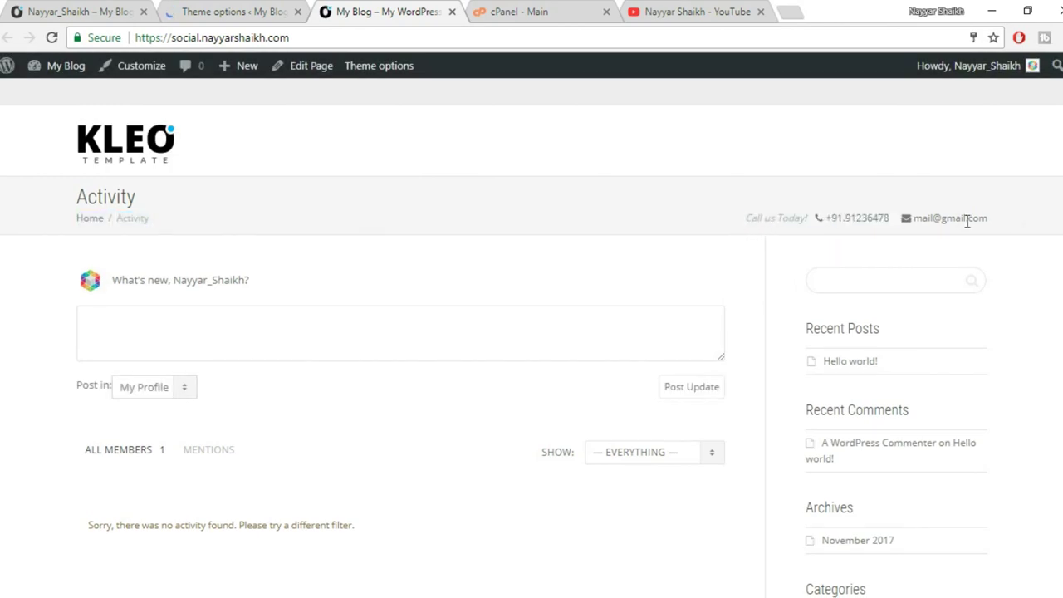
# Open the Styling options section of the theme options.
pyautogui.click(276, 9)
pyautogui.scroll(-2, 674, 370)
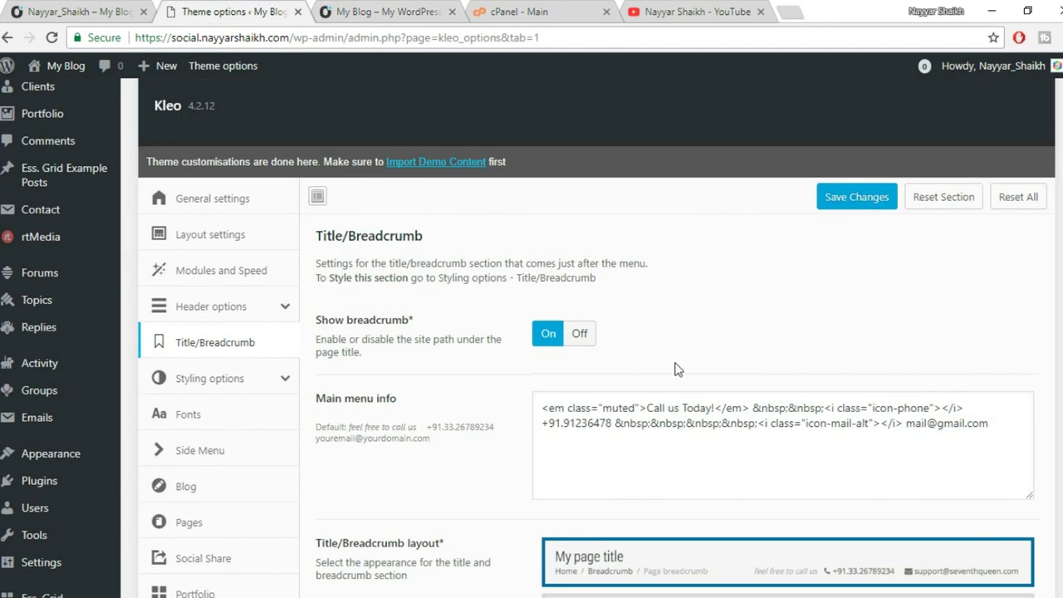
pyautogui.click(235, 378)
pyautogui.scroll(-1, 822, 348)
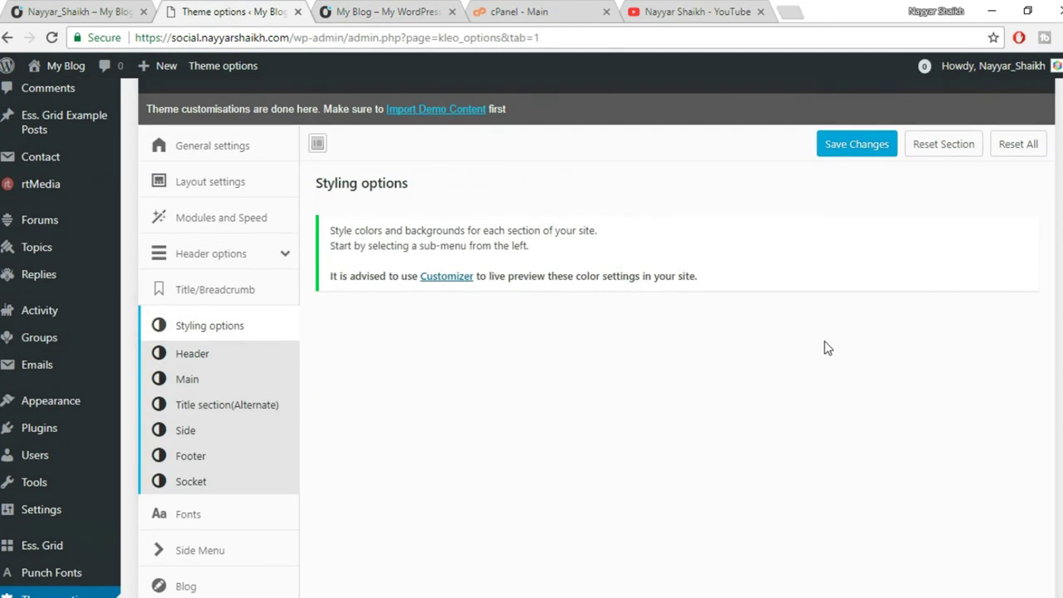
# Apply the last Pink/Deep Orange colour preset to the Header styling and confirm it.
pyautogui.scroll(-2, 824, 347)
pyautogui.click(183, 252)
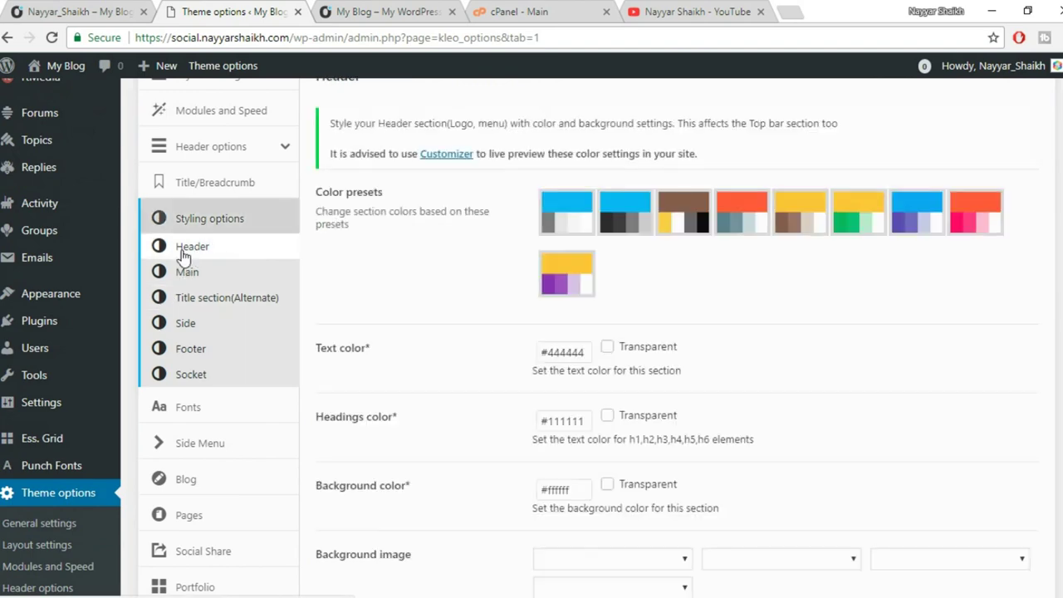
pyautogui.click(357, 12)
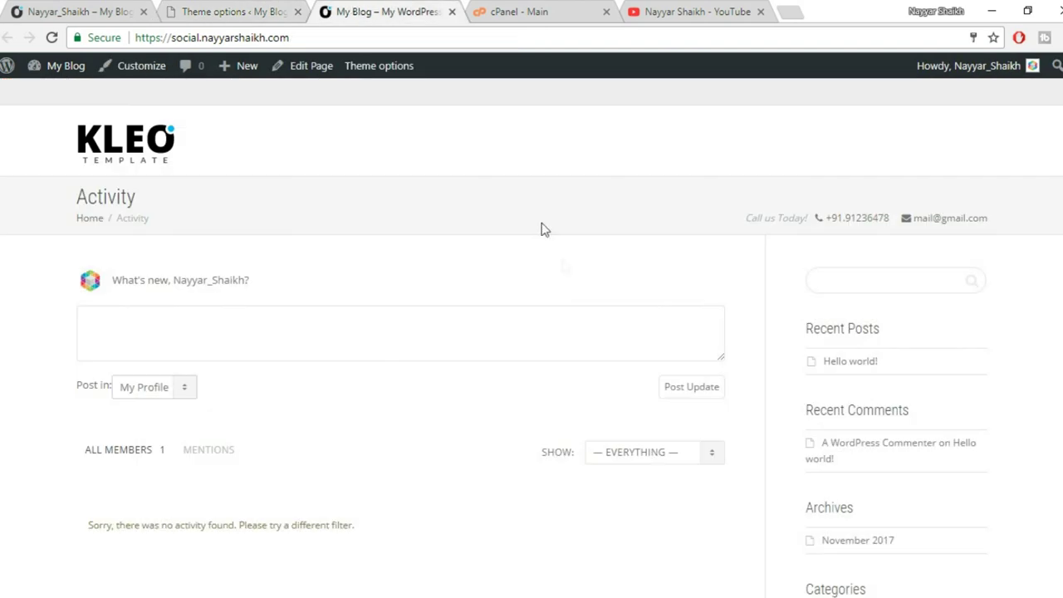
pyautogui.click(233, 8)
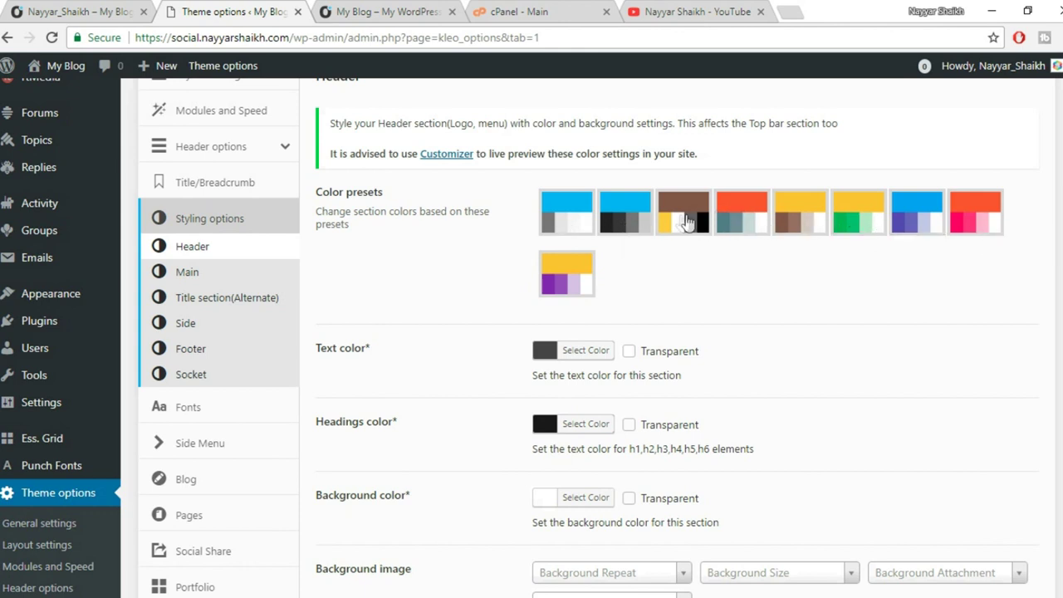
pyautogui.click(999, 207)
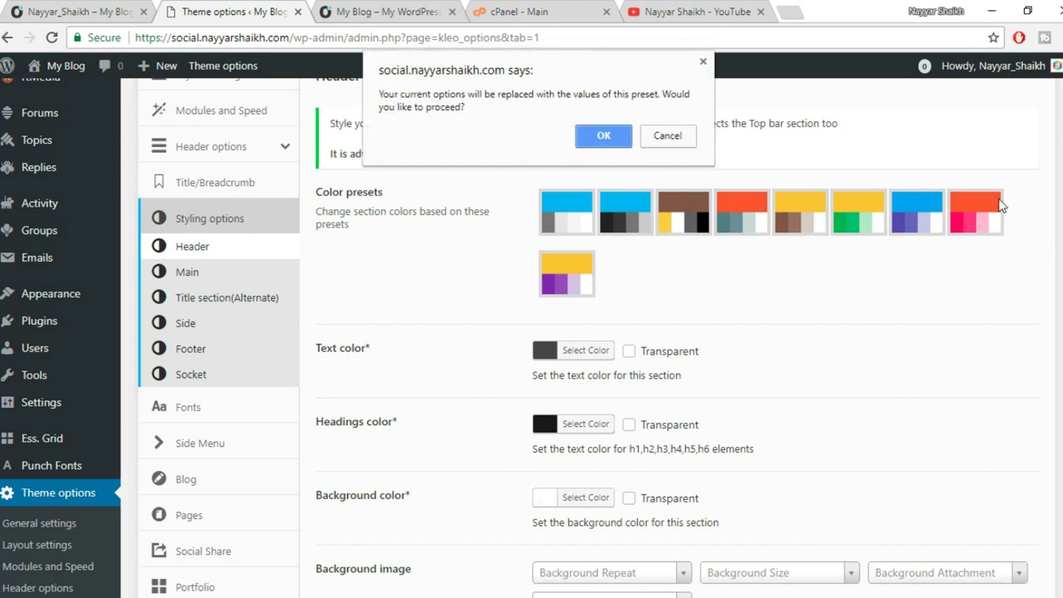
pyautogui.click(604, 136)
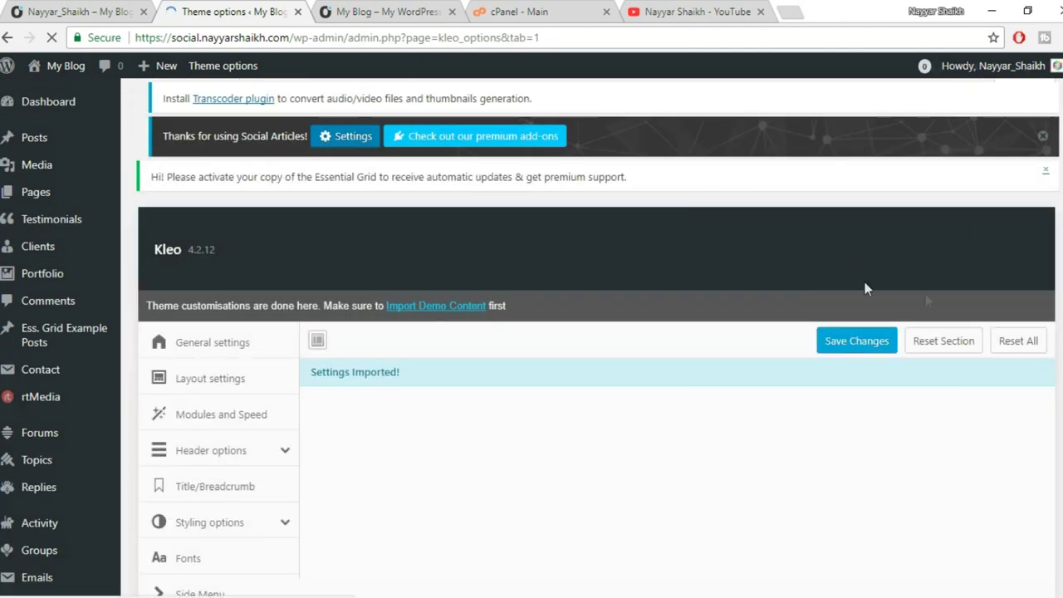
# Reload the live site to show the new pink header colours.
pyautogui.click(367, 6)
pyautogui.click(50, 38)
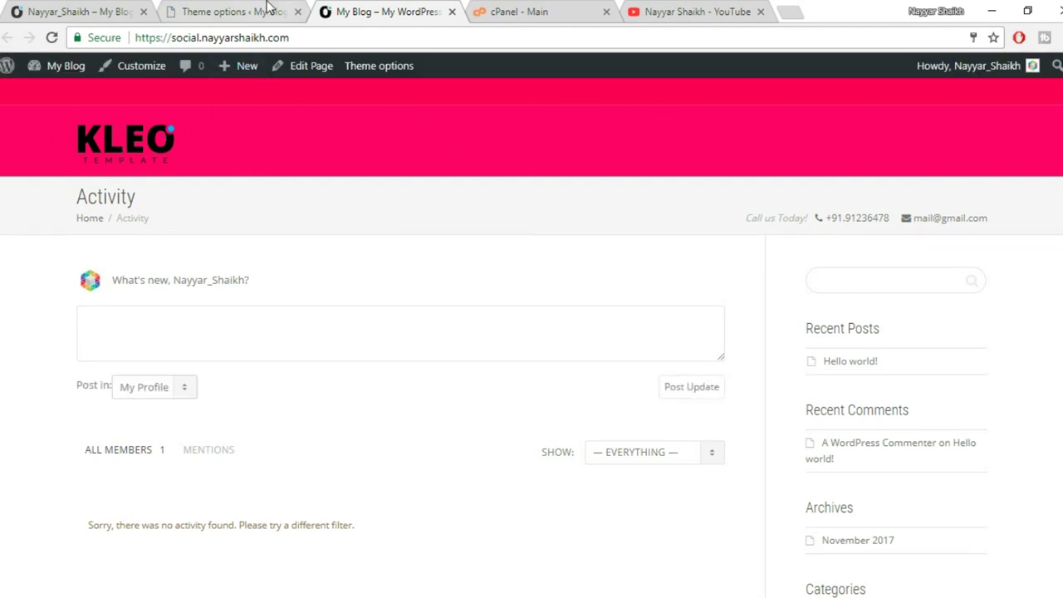
pyautogui.click(235, 11)
pyautogui.scroll(-2, 748, 373)
pyautogui.scroll(-3, 553, 399)
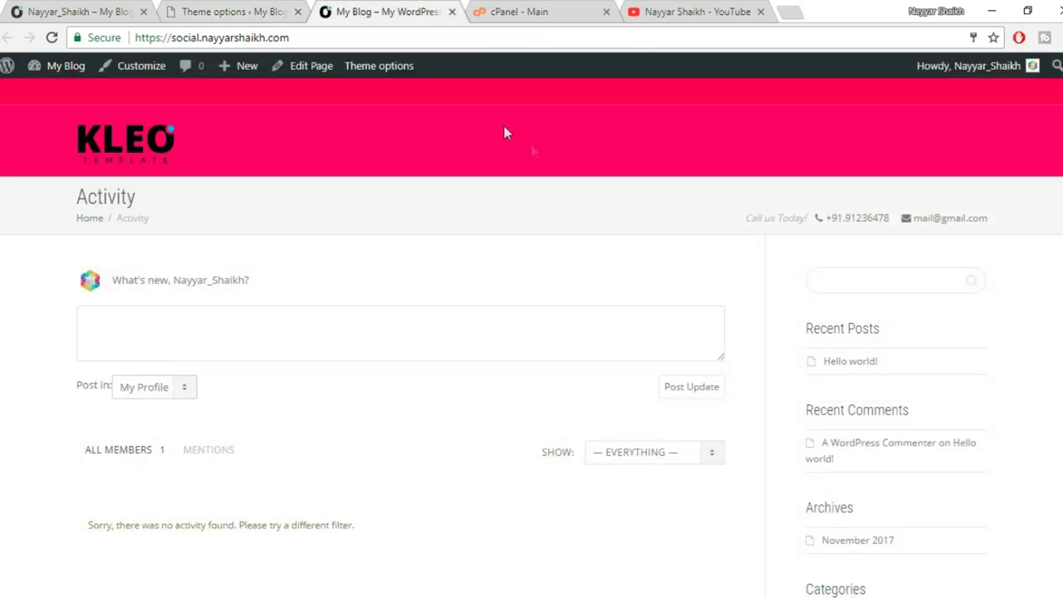
# Compare the Header colour values with the live site's pink header.
pyautogui.click(341, 9)
pyautogui.click(237, 12)
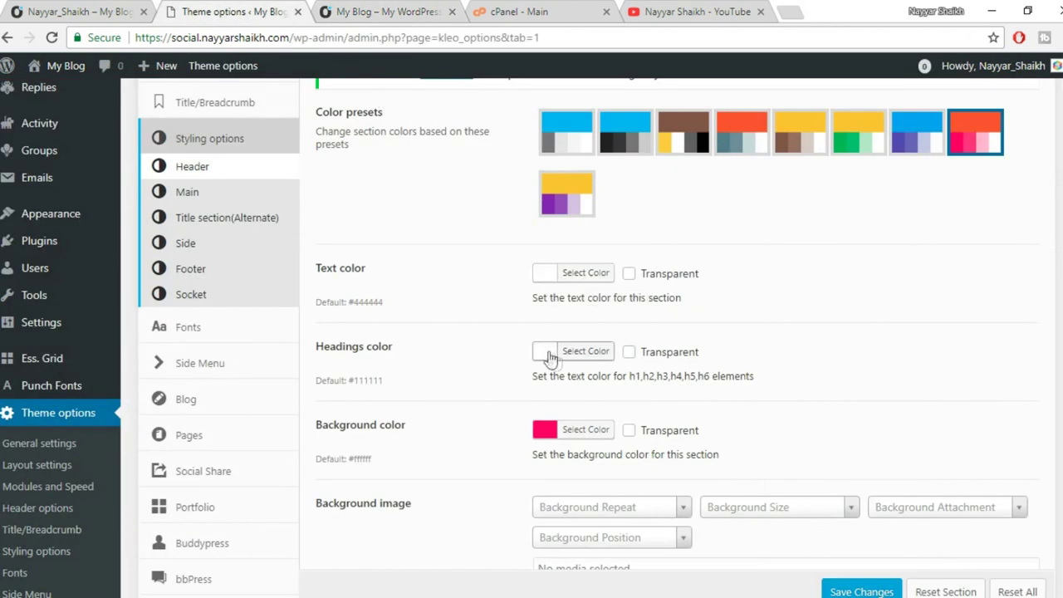
pyautogui.scroll(-1, 949, 352)
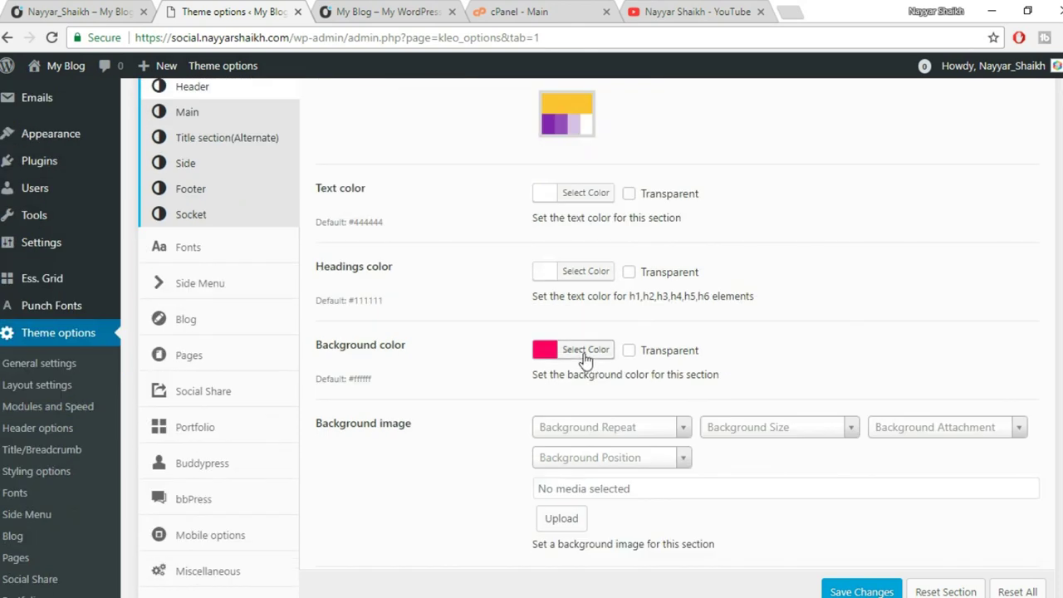
pyautogui.click(387, 11)
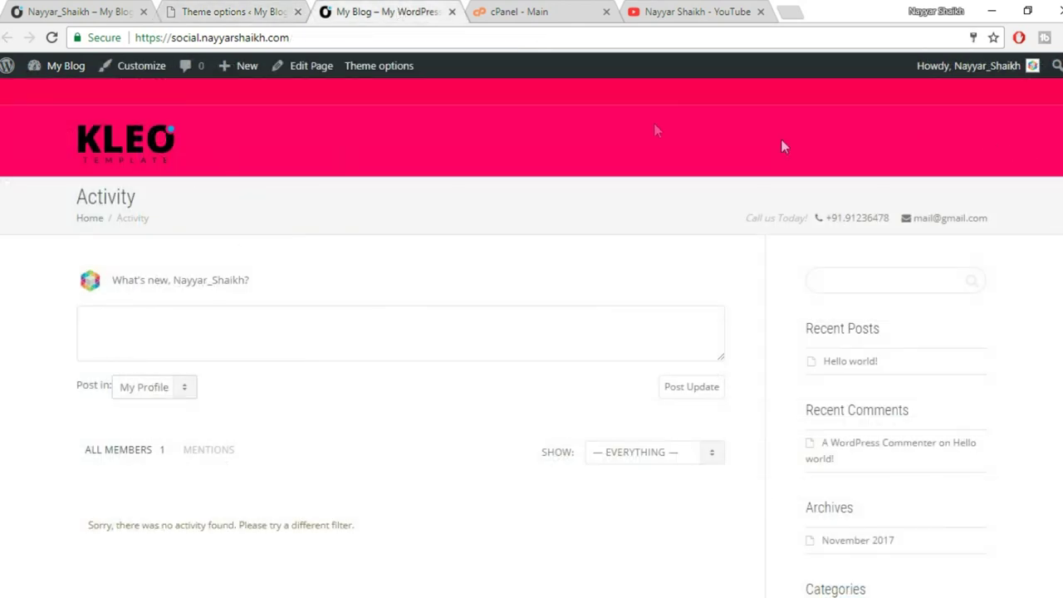
pyautogui.click(274, 11)
pyautogui.scroll(-3, 548, 357)
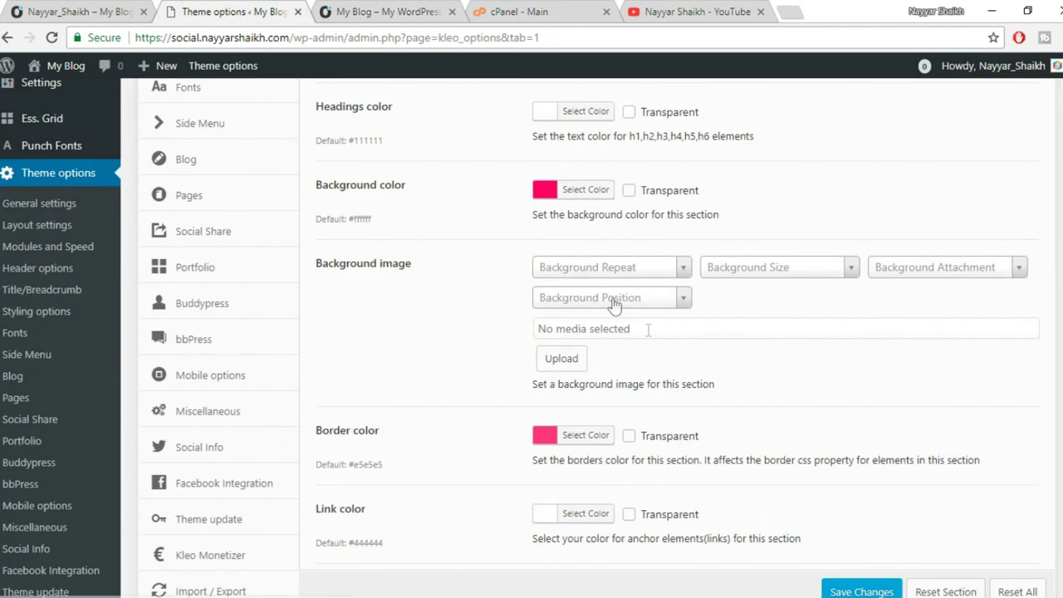
pyautogui.click(368, 8)
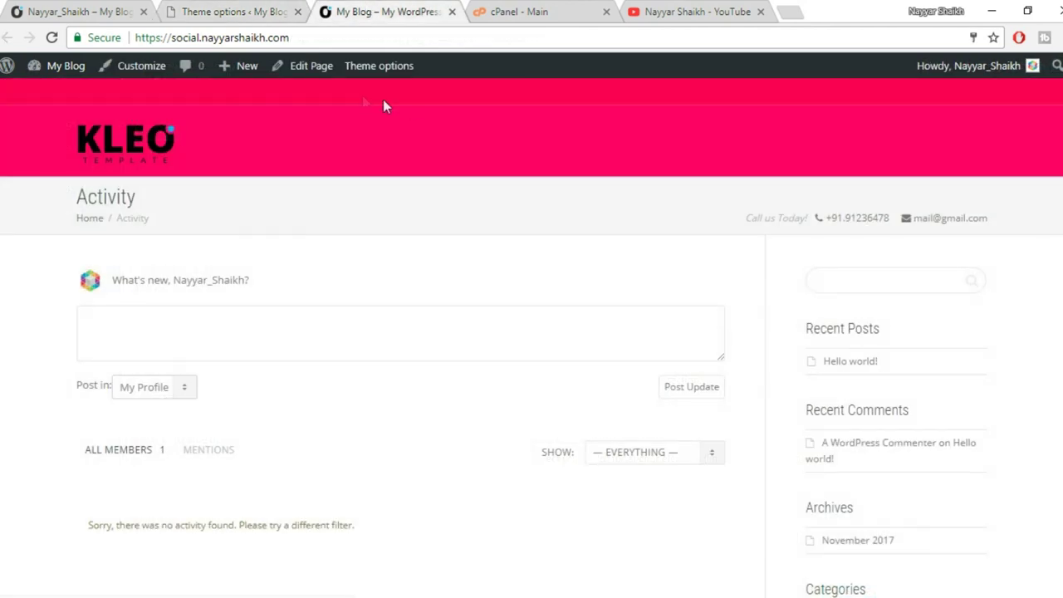
pyautogui.click(287, 10)
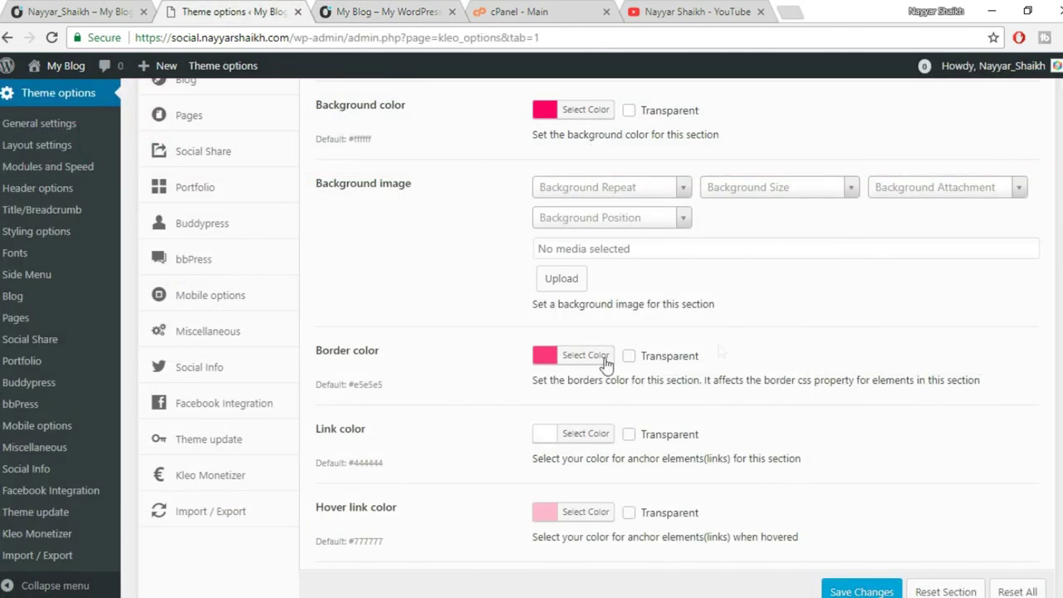
# Check the pink header on the live Activity page and return to the theme options.
pyautogui.scroll(-5, 582, 357)
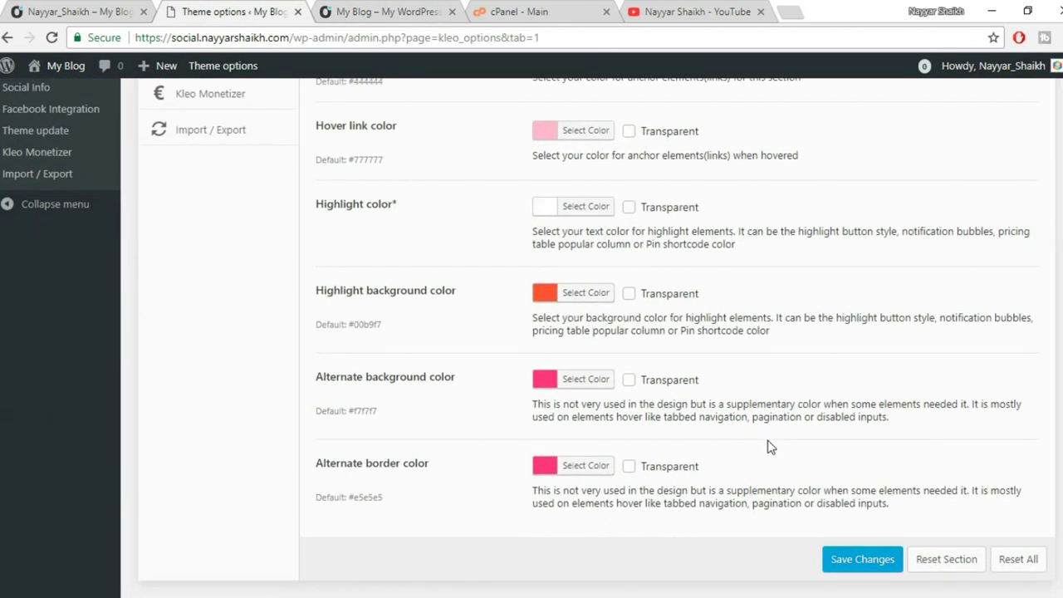
pyautogui.scroll(10, 768, 447)
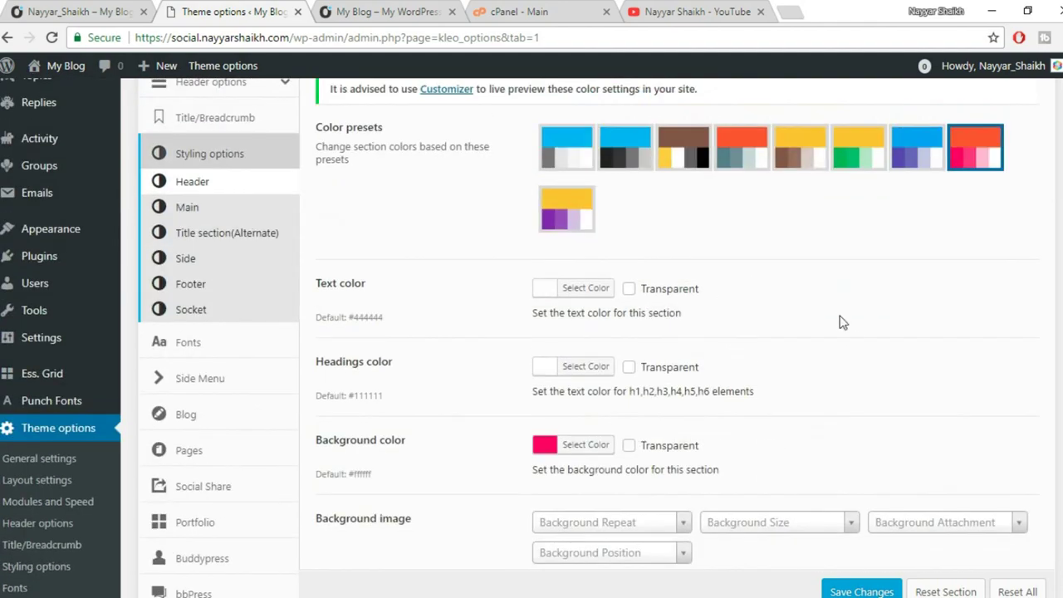
pyautogui.scroll(-6, 842, 322)
pyautogui.click(419, 10)
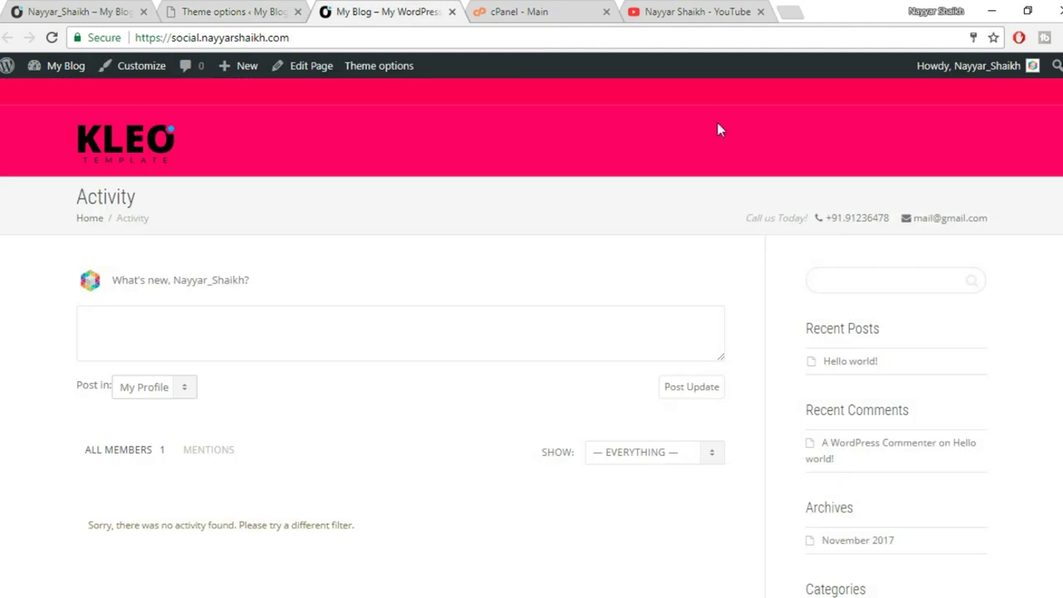
pyautogui.click(268, 10)
pyautogui.scroll(-2, 955, 345)
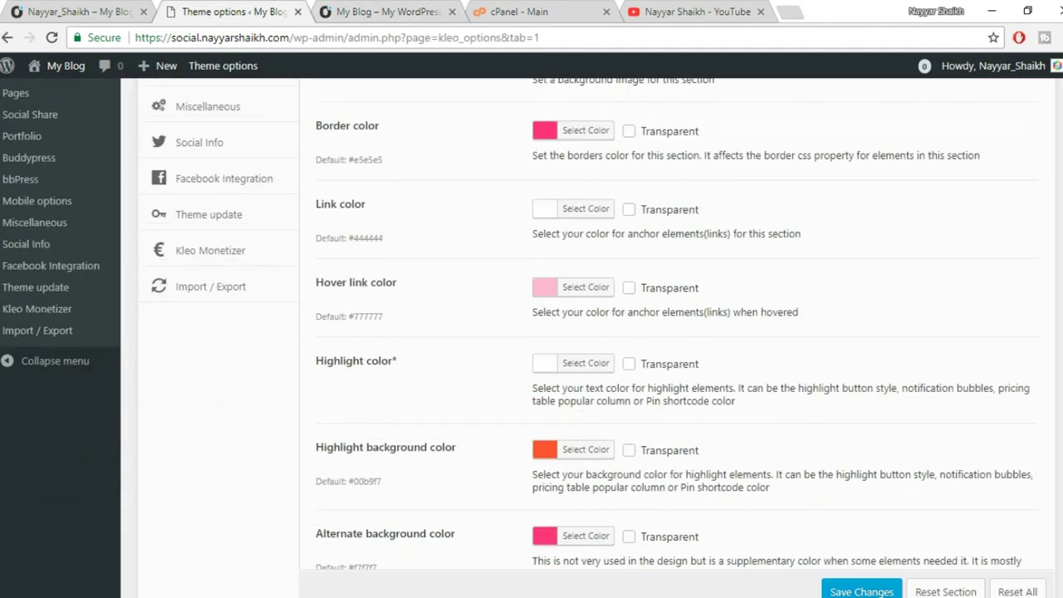
pyautogui.scroll(-2, 961, 571)
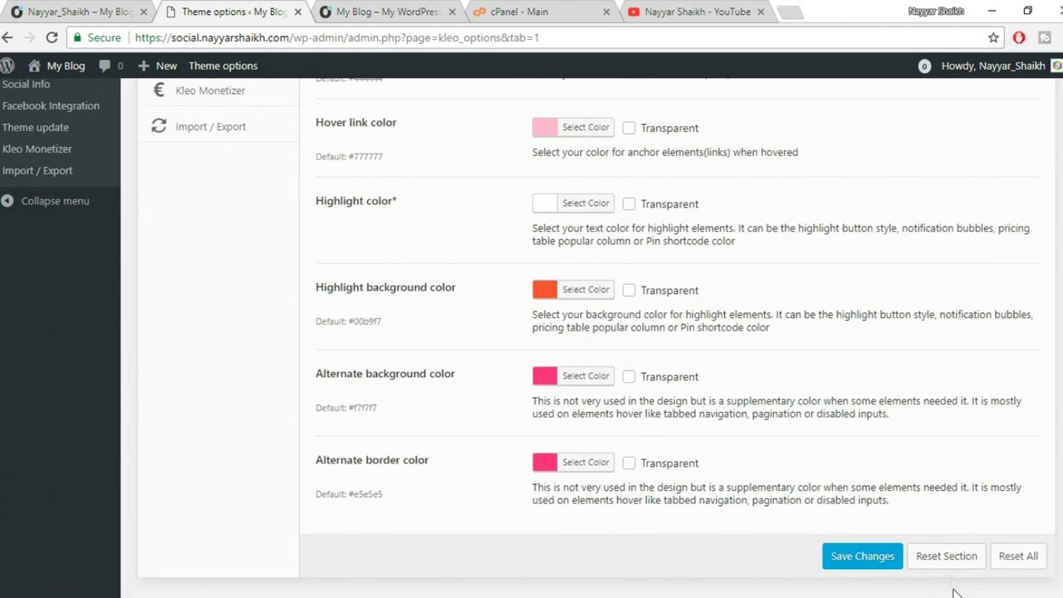
# Reset the Header styling section to default colours and reload the live site to see a white header.
pyautogui.click(946, 556)
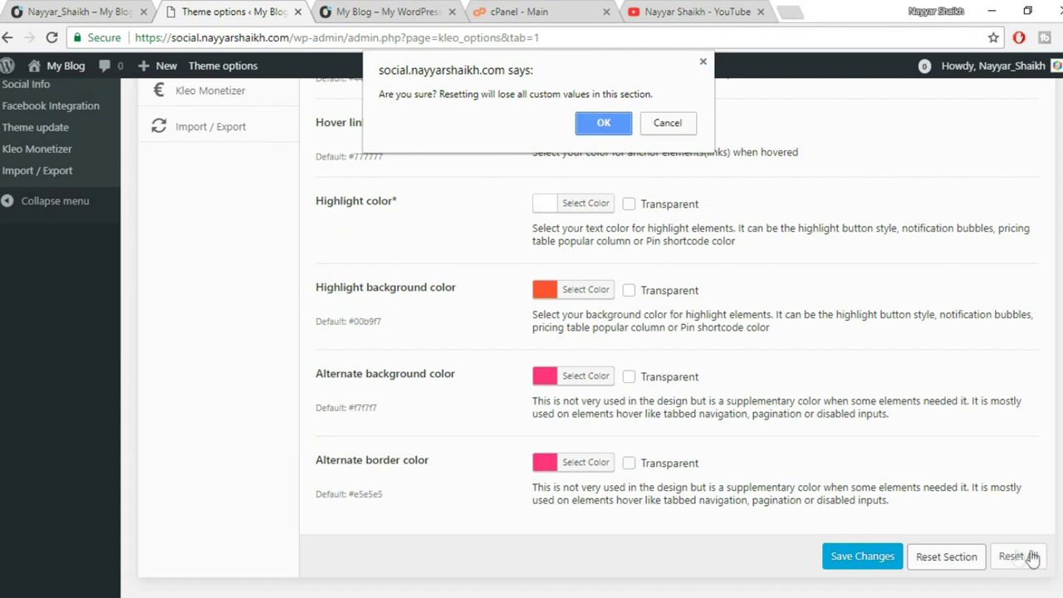
pyautogui.click(603, 122)
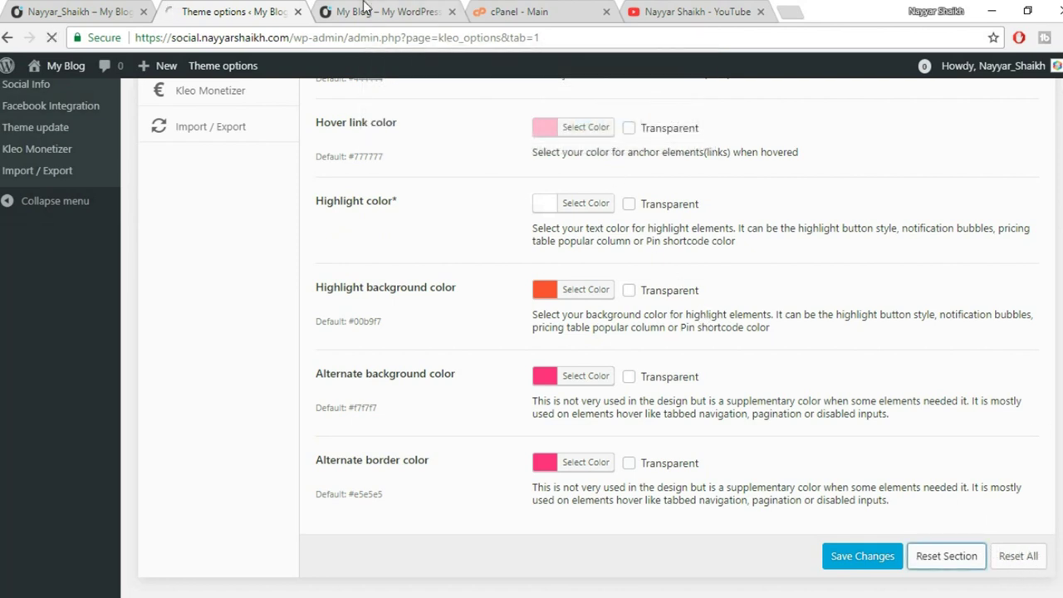
pyautogui.hotkey('ctrl', 'Tab')
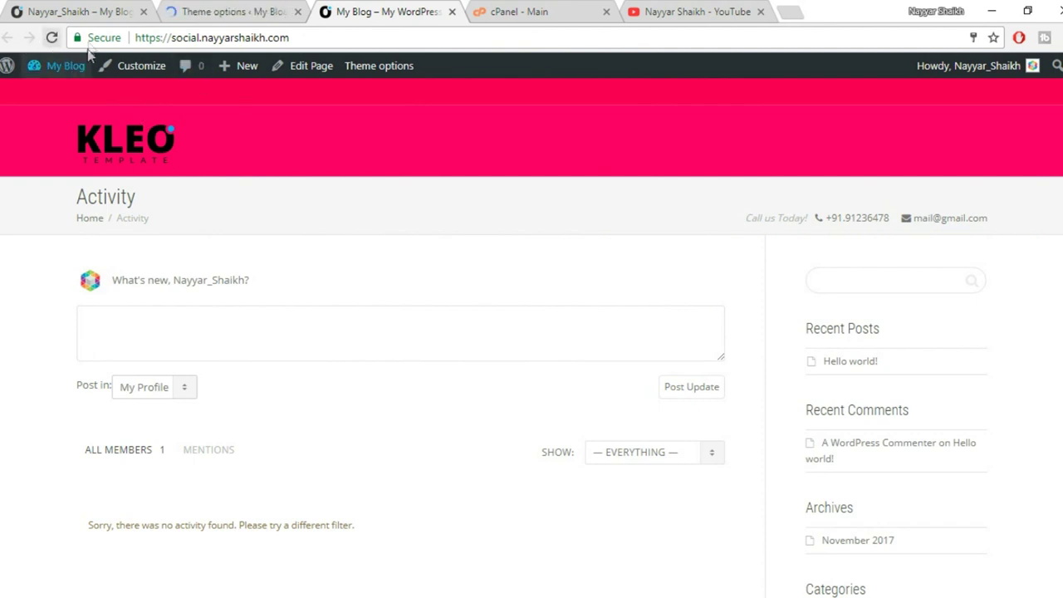
pyautogui.click(50, 38)
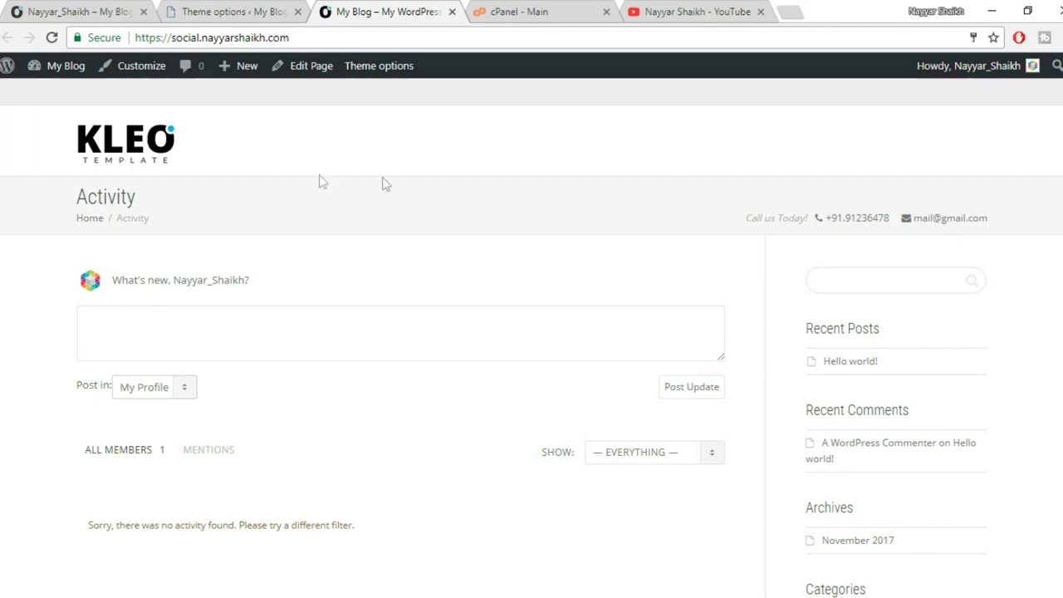
pyautogui.click(247, 12)
pyautogui.scroll(-3, 633, 351)
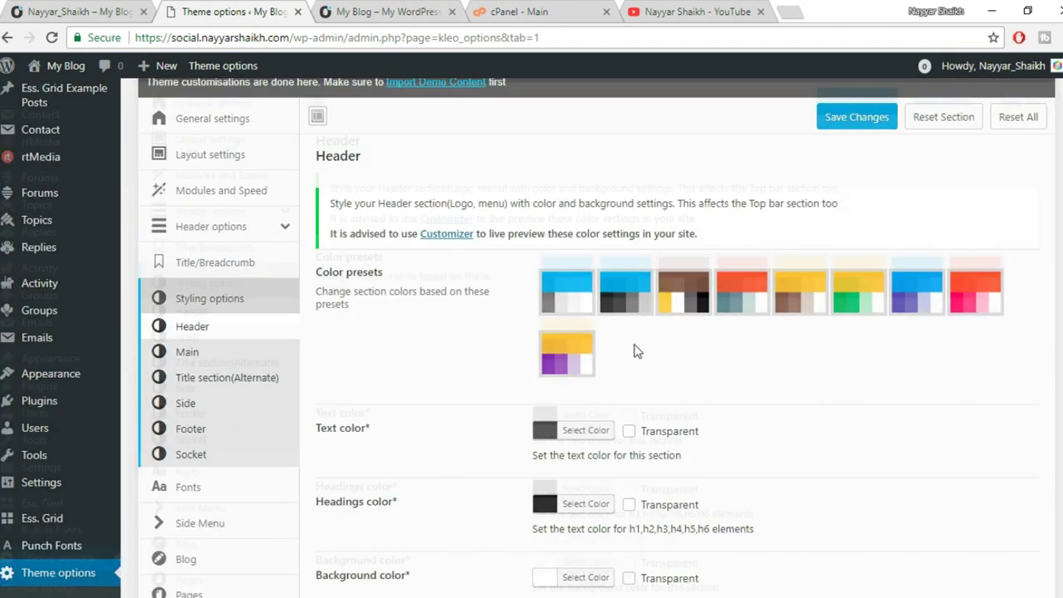
# Open the Main section colour settings after viewing the live Activity page.
pyautogui.scroll(-2, 634, 350)
pyautogui.click(415, 11)
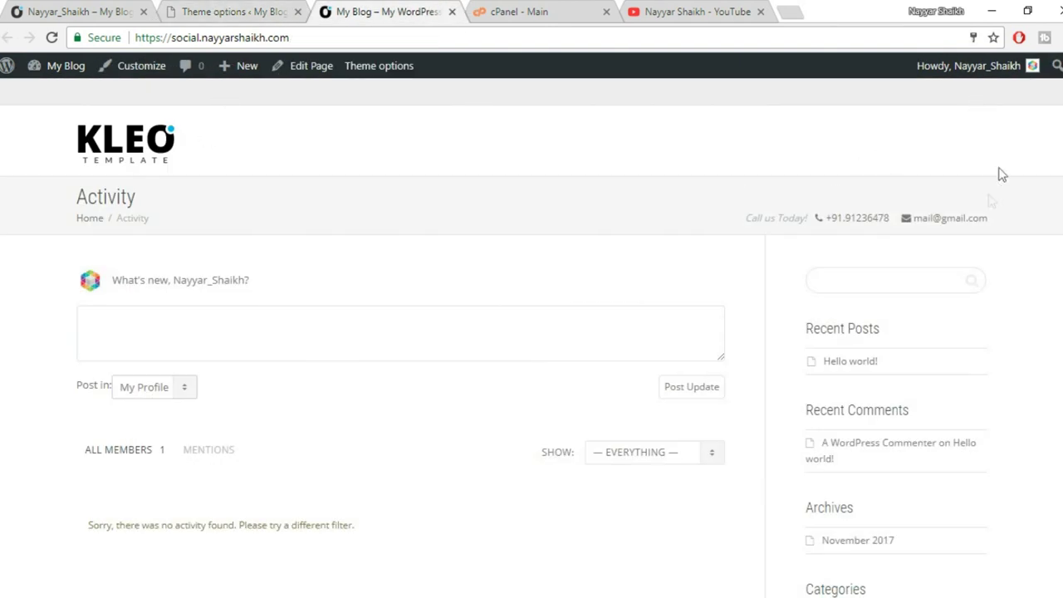
pyautogui.click(236, 12)
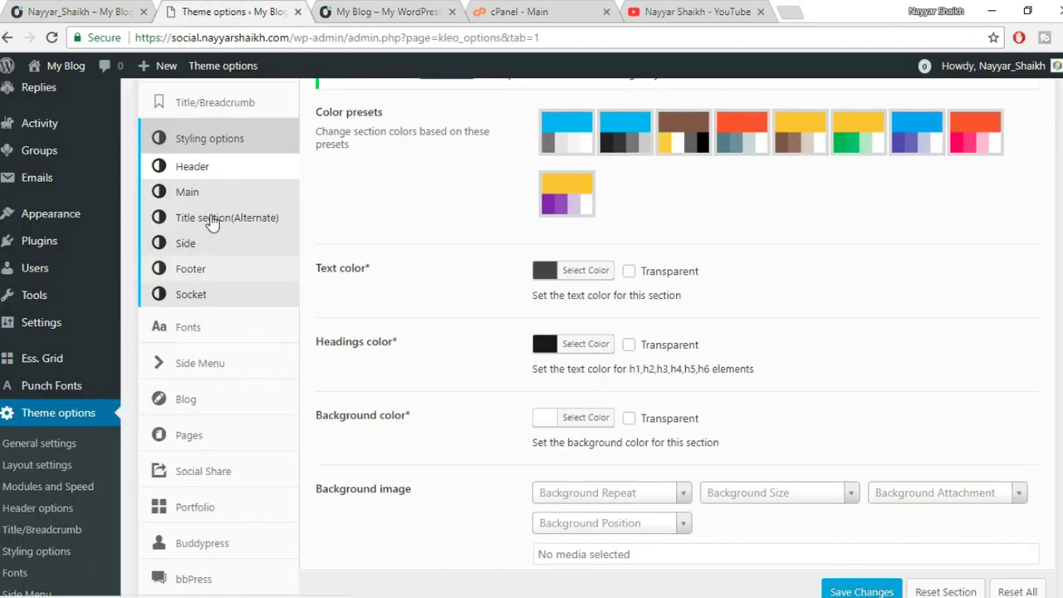
pyautogui.click(197, 196)
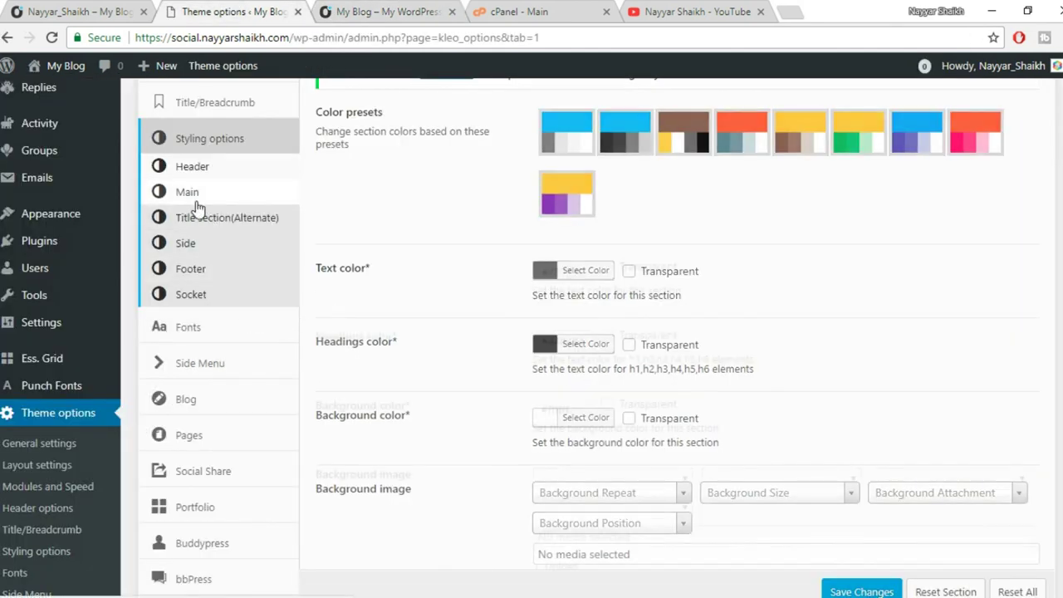
# Check the live Activity page, then open the Title section(Alternate) colour settings.
pyautogui.click(378, 14)
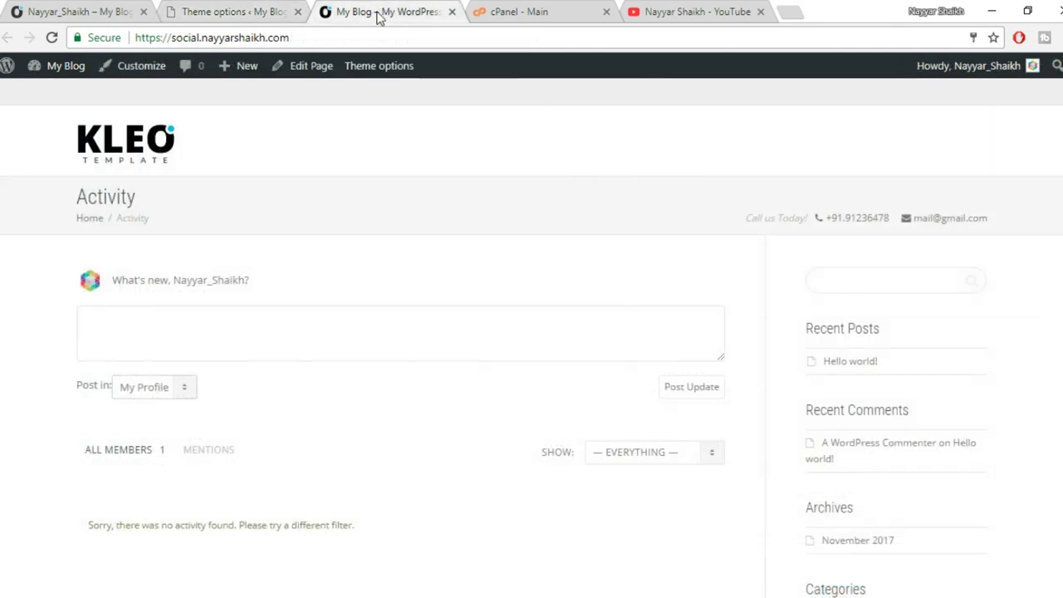
pyautogui.scroll(-2, 2, 285)
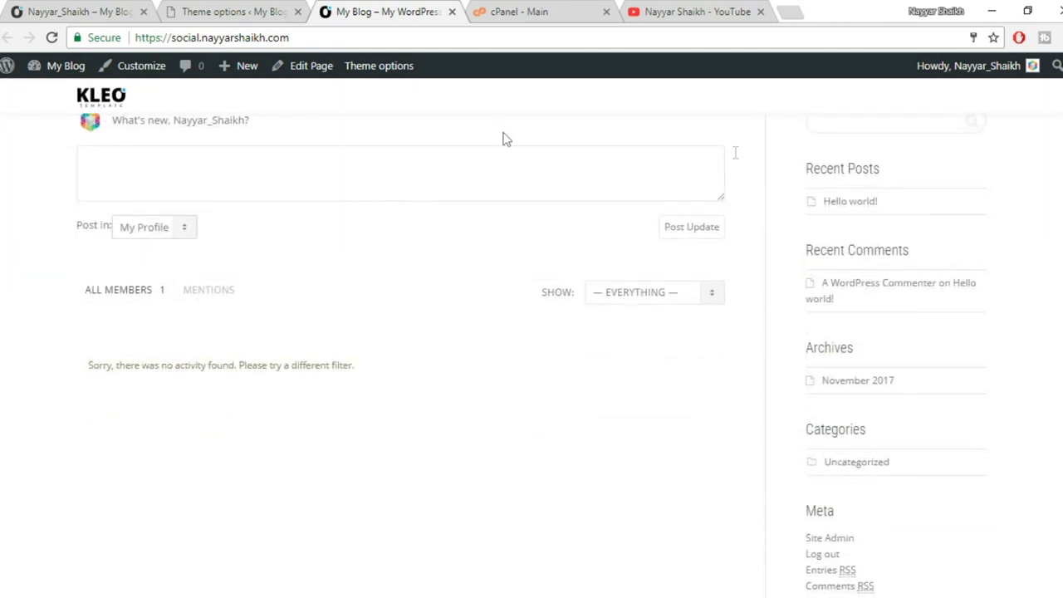
pyautogui.scroll(1, 875, 373)
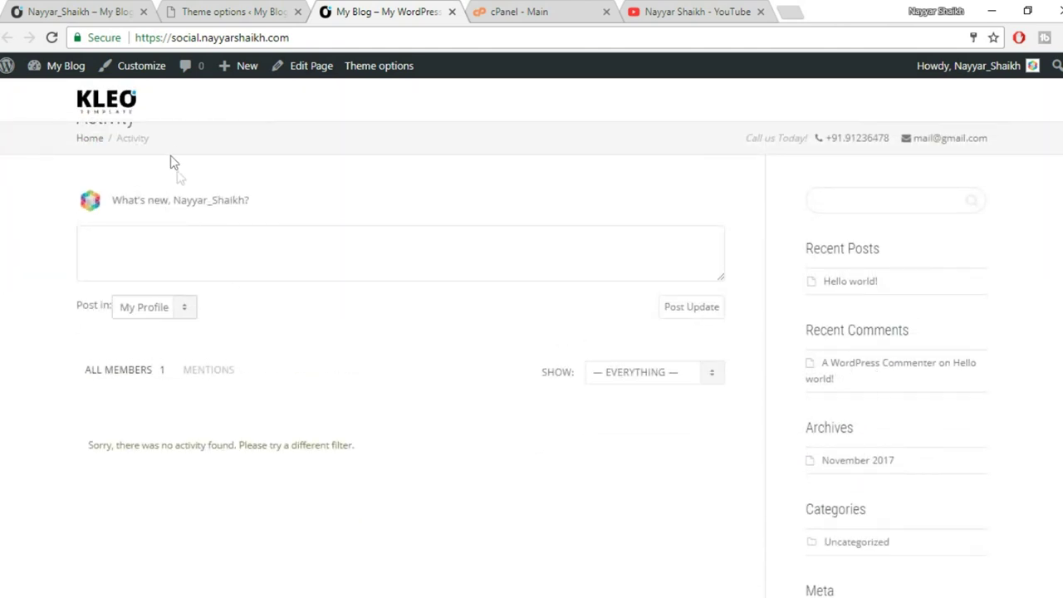
pyautogui.scroll(-2, 1061, 516)
pyautogui.scroll(3, 1061, 516)
pyautogui.click(241, 12)
pyautogui.click(226, 219)
# Inspect the Activity heading on the live page, then open Fonts showing H1/H2 in Roboto Condensed, Book 300.
pyautogui.hotkey('ctrl', 'Tab')
pyautogui.moveTo(3, 208); pyautogui.dragTo(152, 207)
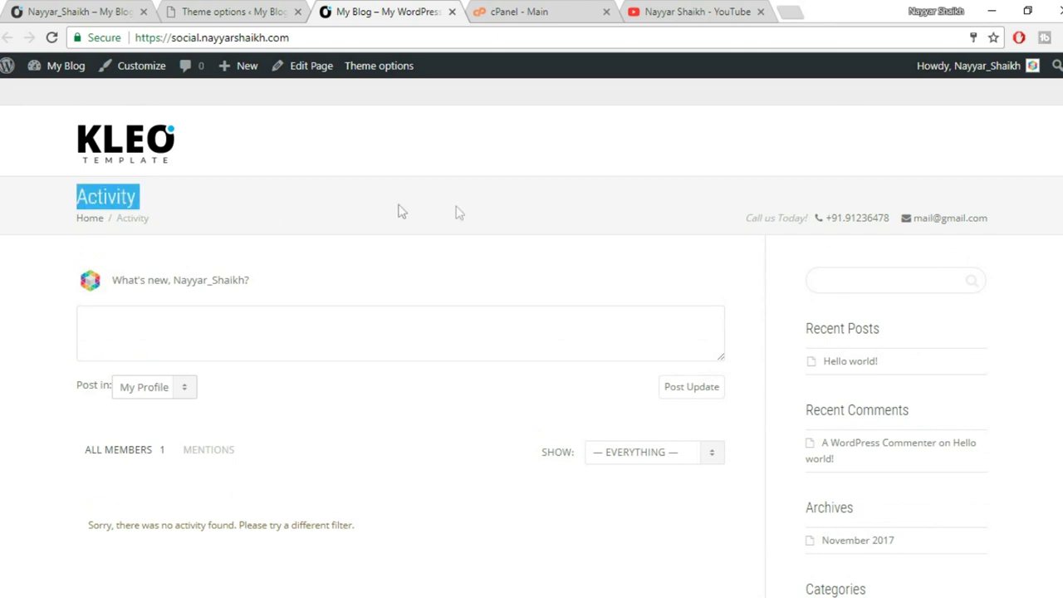
pyautogui.click(1026, 226)
pyautogui.click(190, 10)
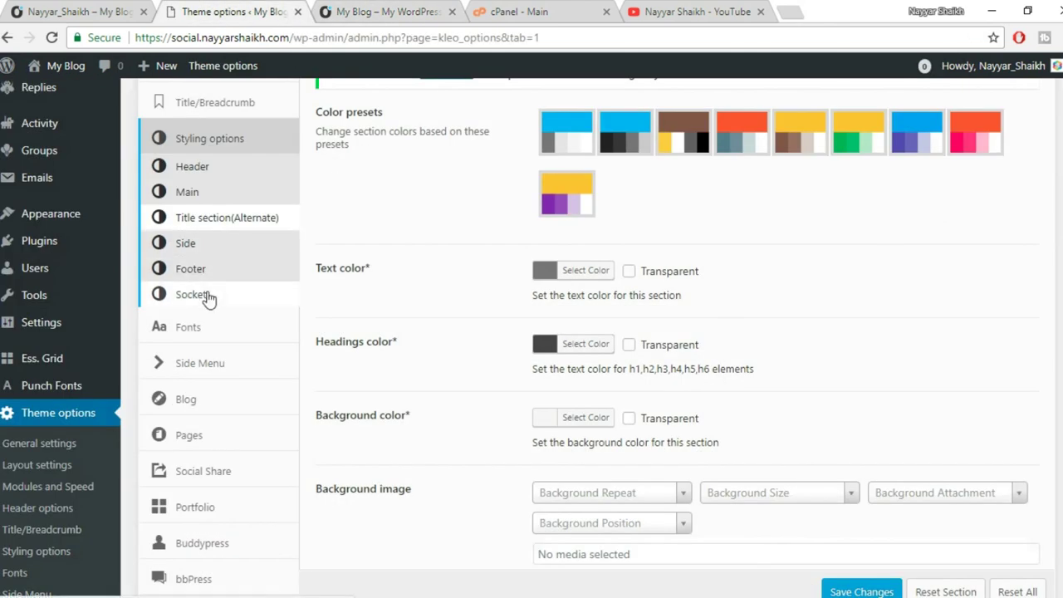
pyautogui.scroll(-1, 371, 262)
pyautogui.scroll(-2, 372, 262)
pyautogui.click(177, 252)
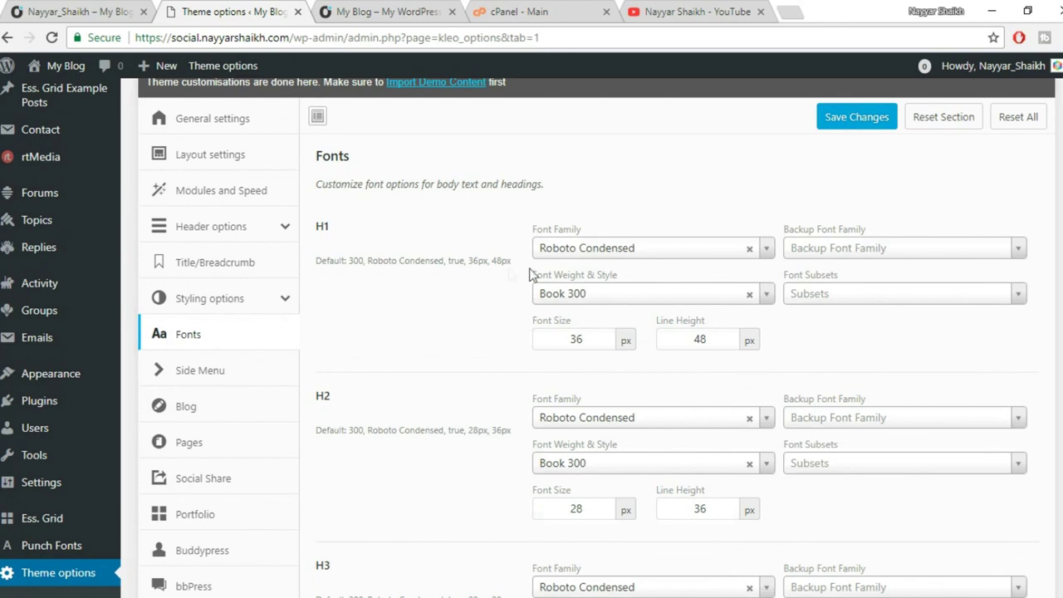
pyautogui.scroll(-5, 332, 395)
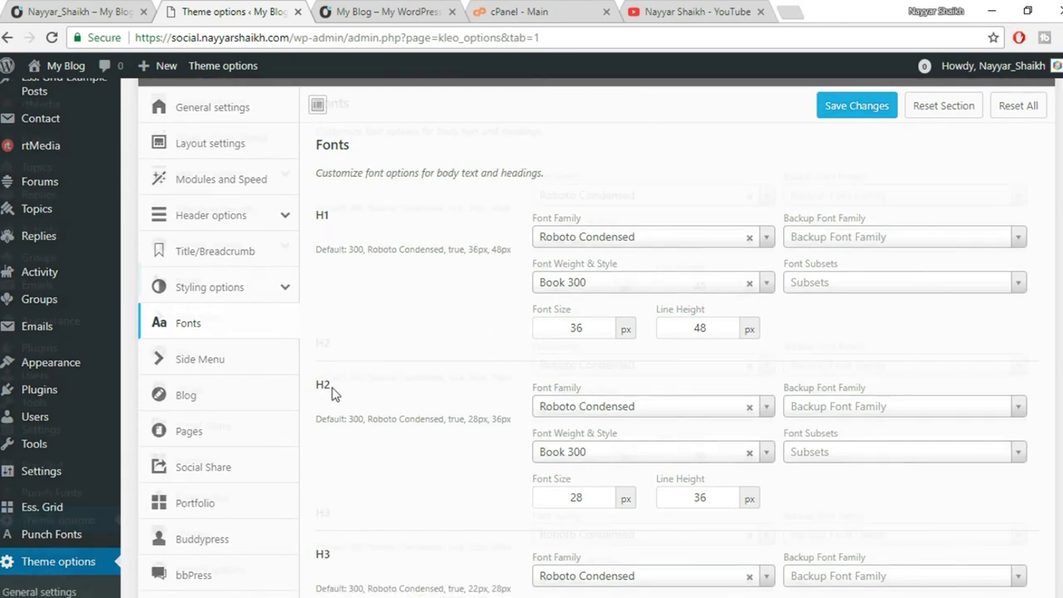
pyautogui.scroll(-5, 379, 396)
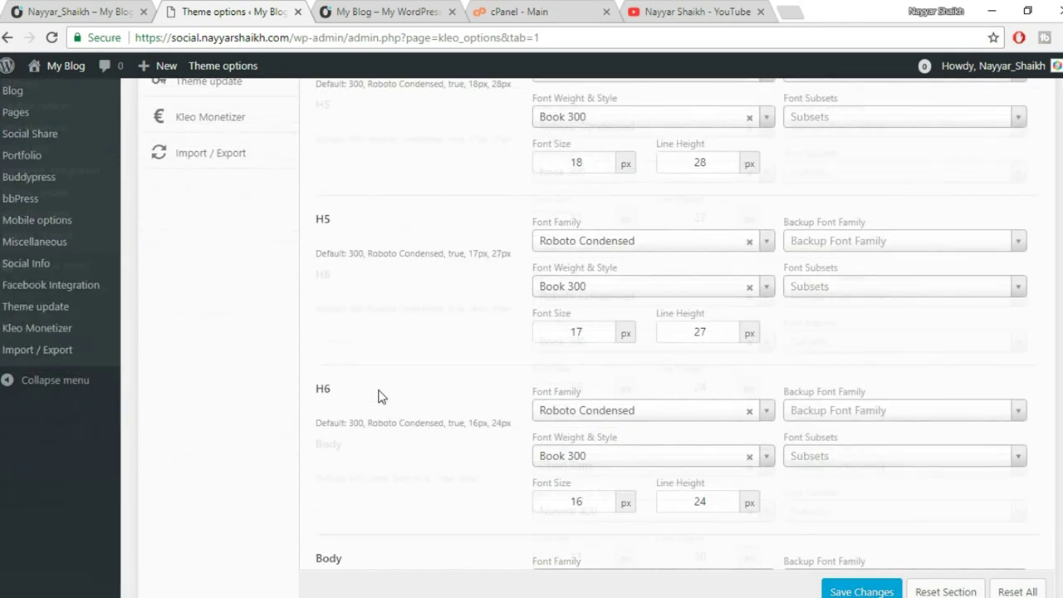
pyautogui.scroll(1, 499, 382)
pyautogui.scroll(10, 531, 386)
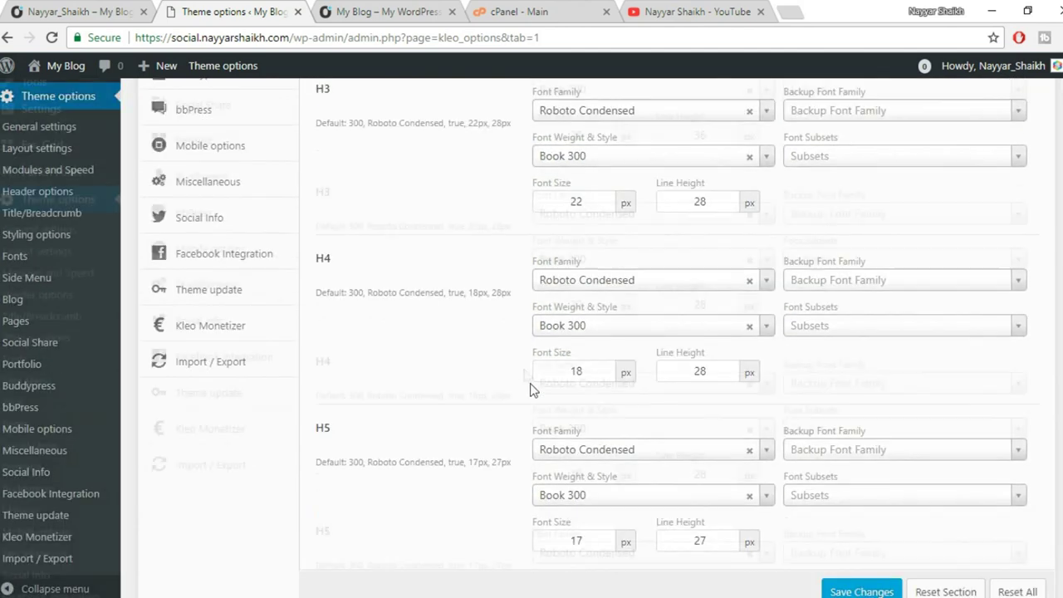
pyautogui.click(403, 8)
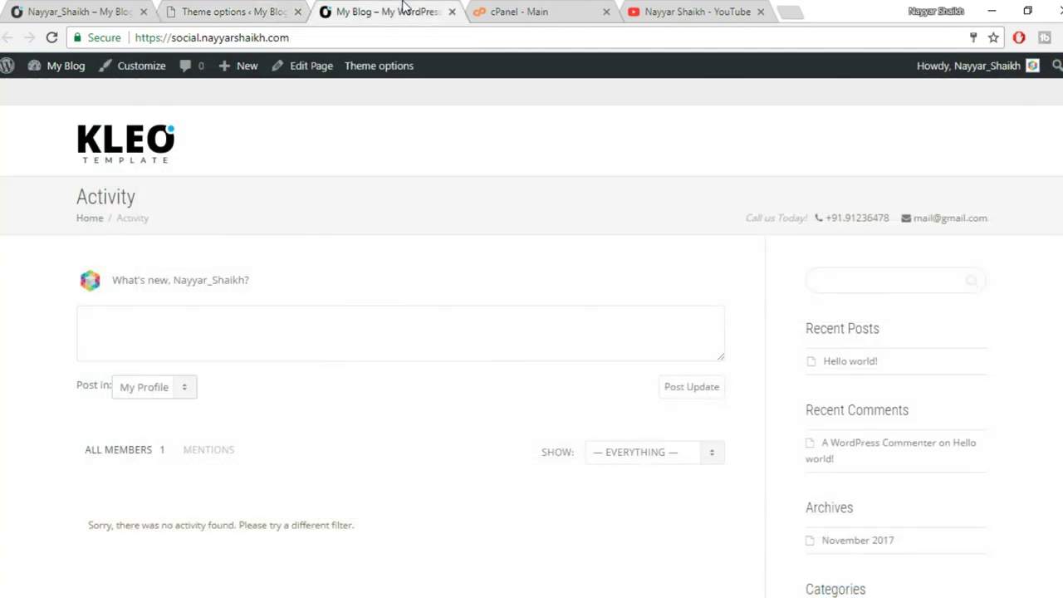
pyautogui.hotkey('ctrl', 'shift', 'Tab')
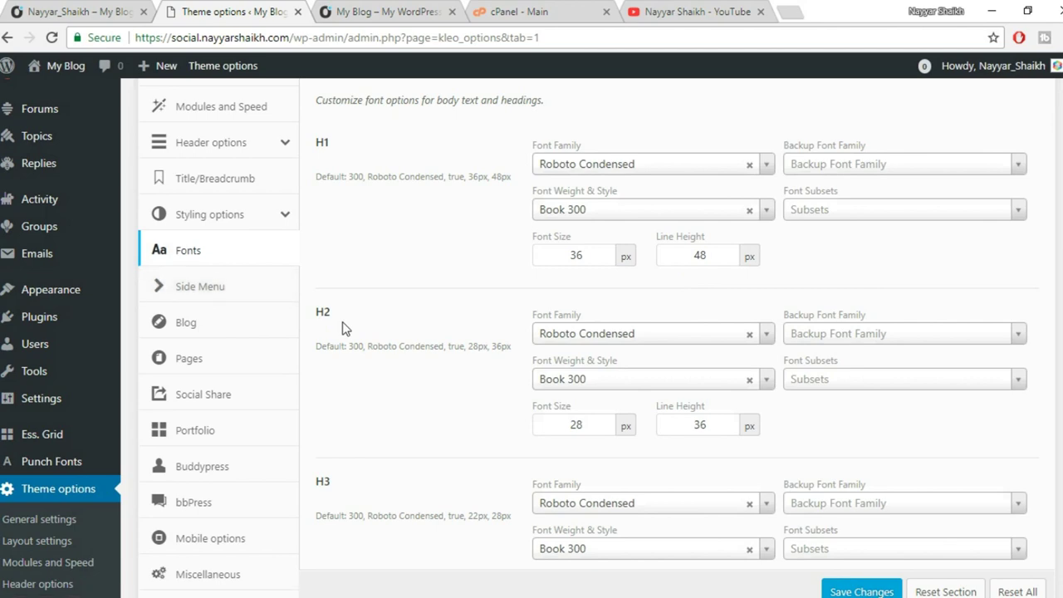
# Turn on 'Enable side menu on your site' in Kleo's Side Menu settings.
pyautogui.scroll(-1, 343, 321)
pyautogui.click(239, 205)
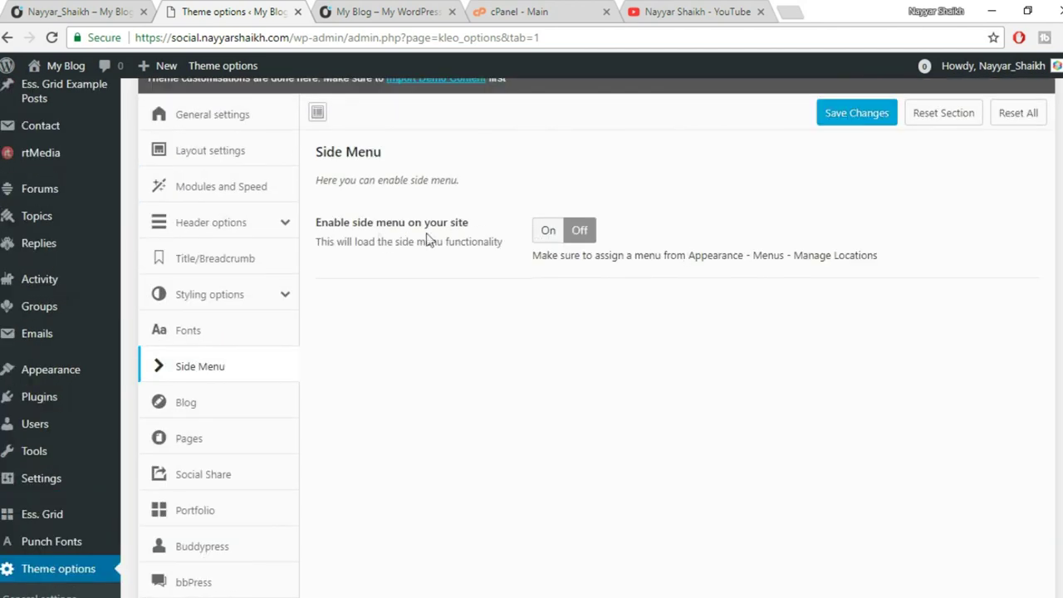
pyautogui.click(548, 230)
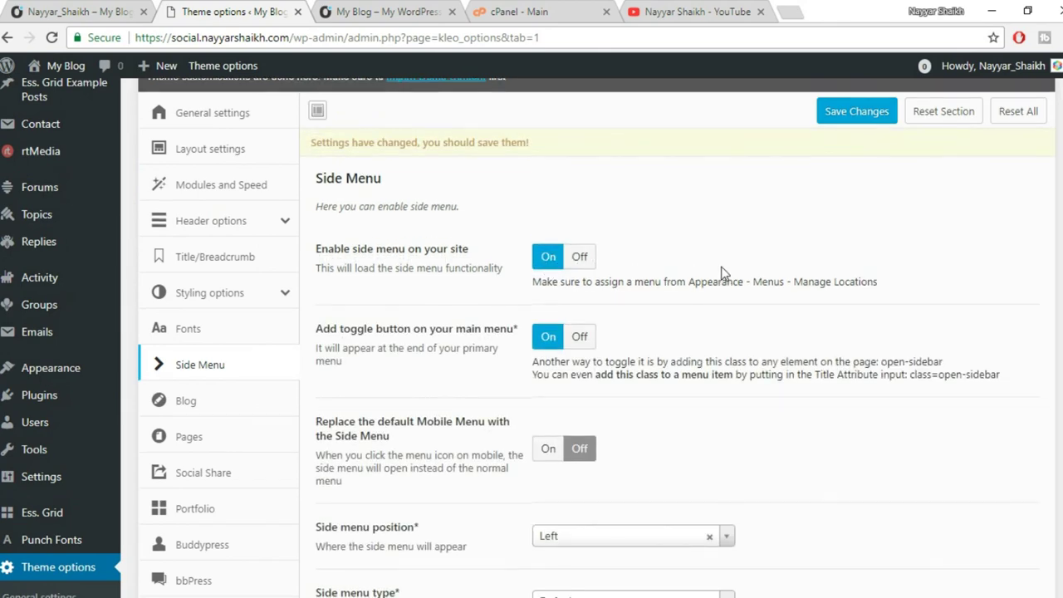
# Preview the side menu on the member profile page, then go back to the Side Menu settings.
pyautogui.scroll(-2, 814, 382)
pyautogui.rightClick(6, 8)
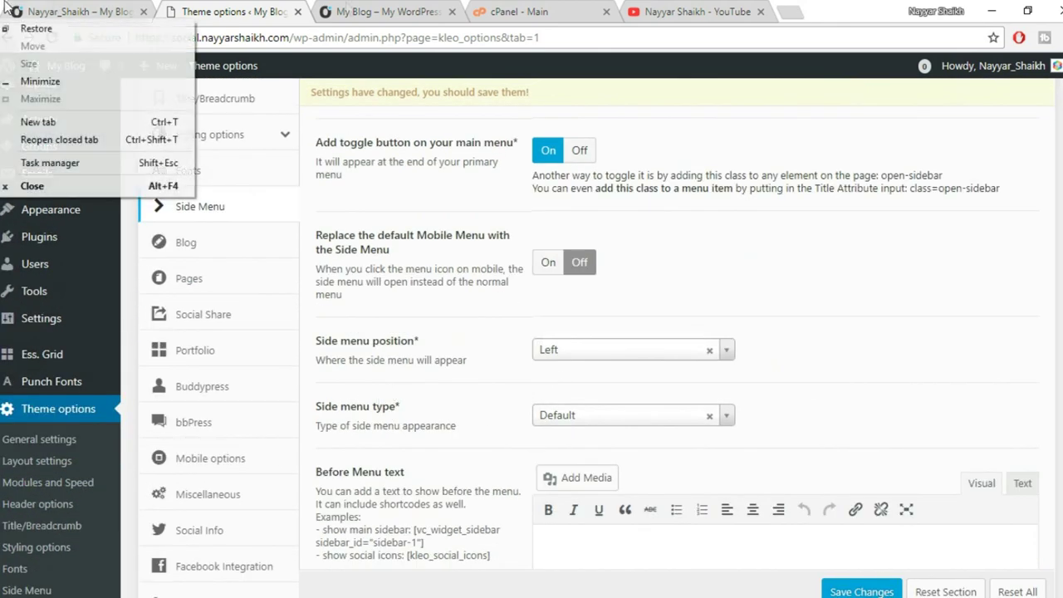
pyautogui.click(99, 12)
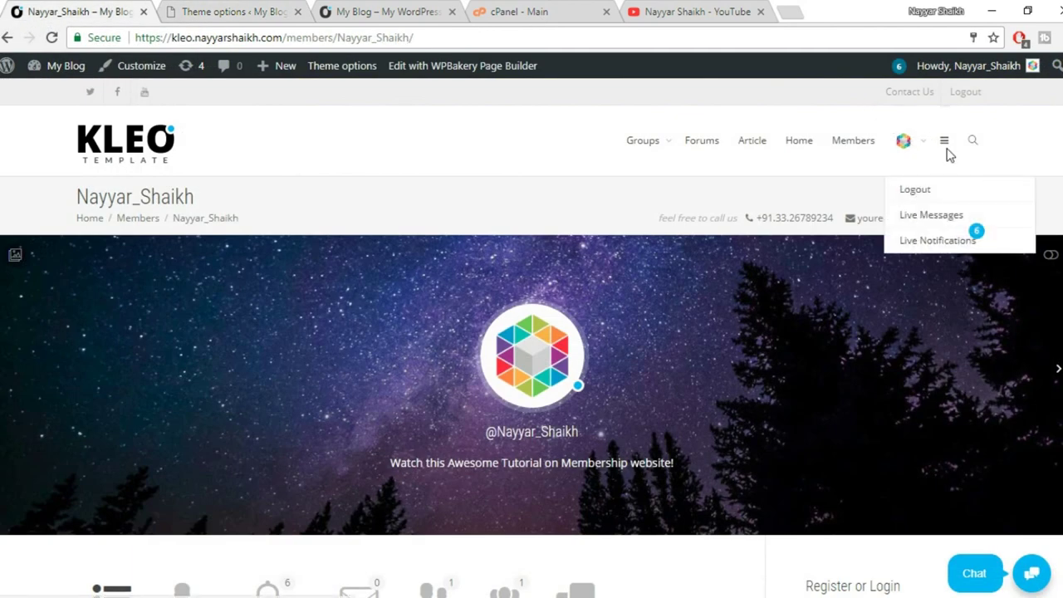
pyautogui.click(943, 142)
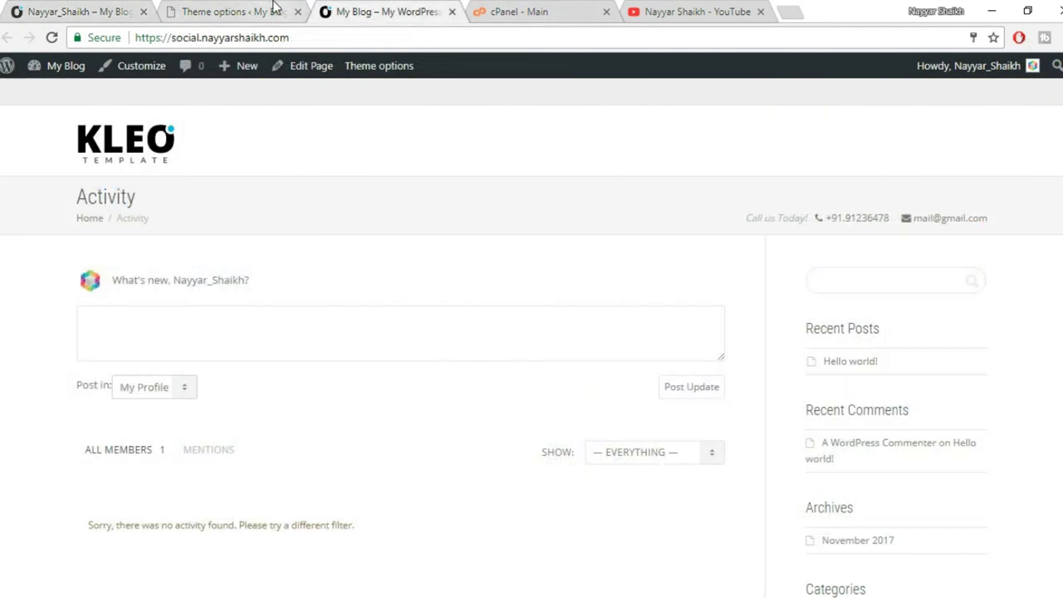
pyautogui.click(232, 12)
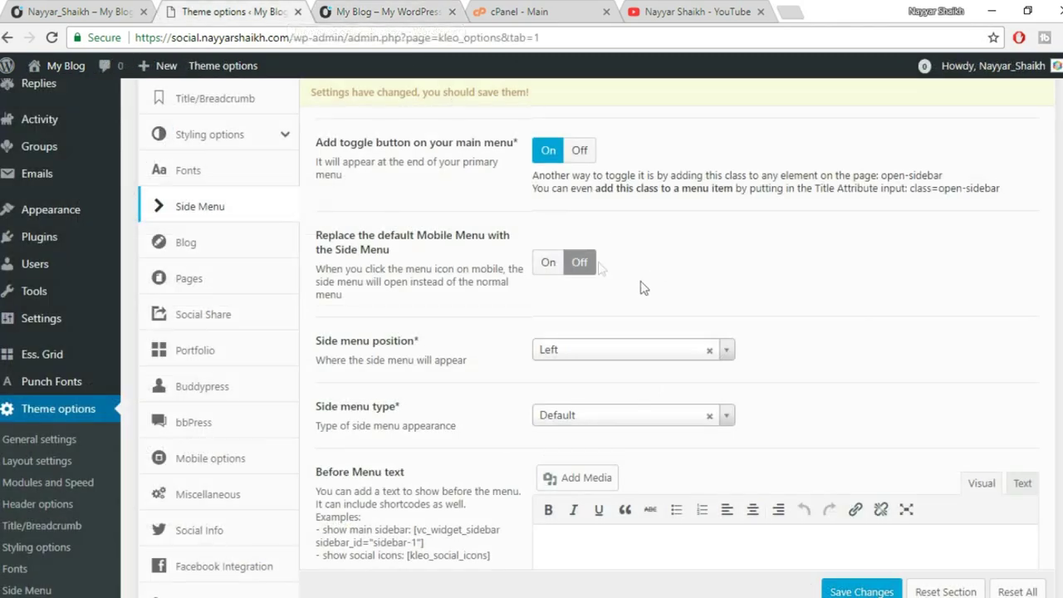
pyautogui.scroll(3, 712, 299)
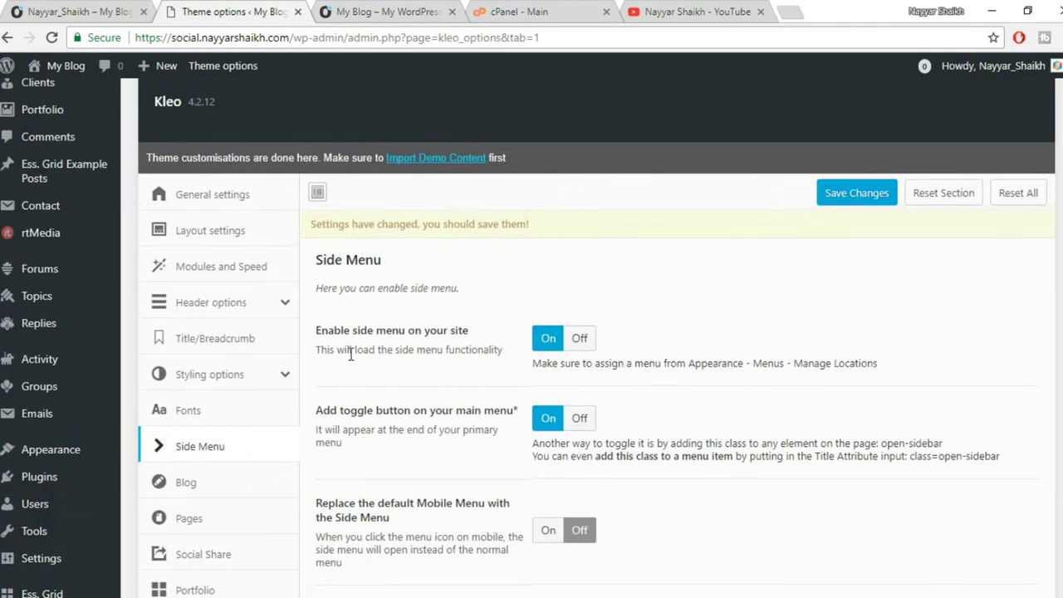
pyautogui.scroll(-3, 798, 353)
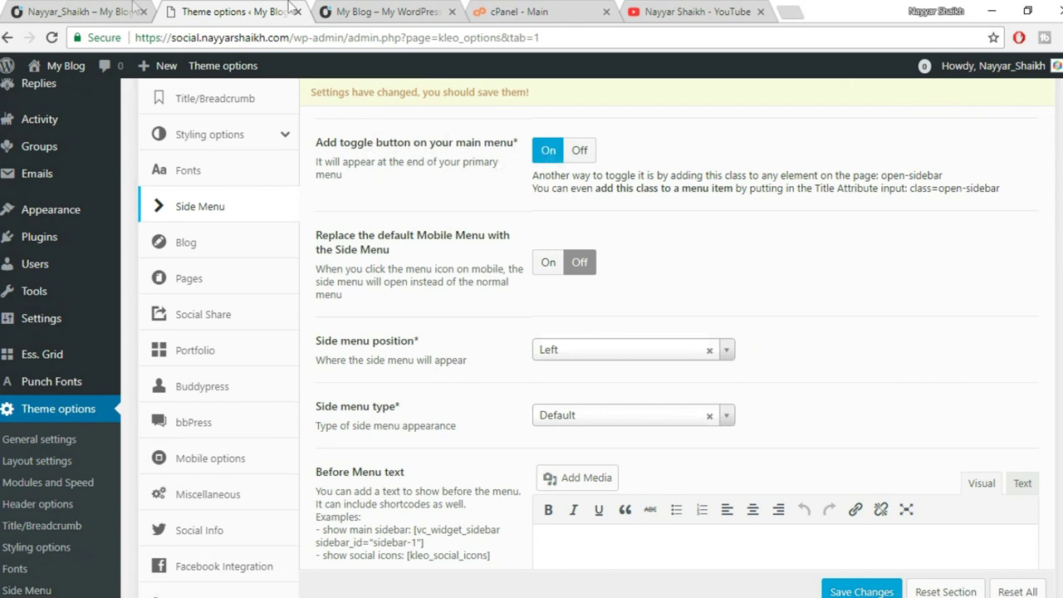
pyautogui.hotkey('ctrl', 'shift', 'Tab')
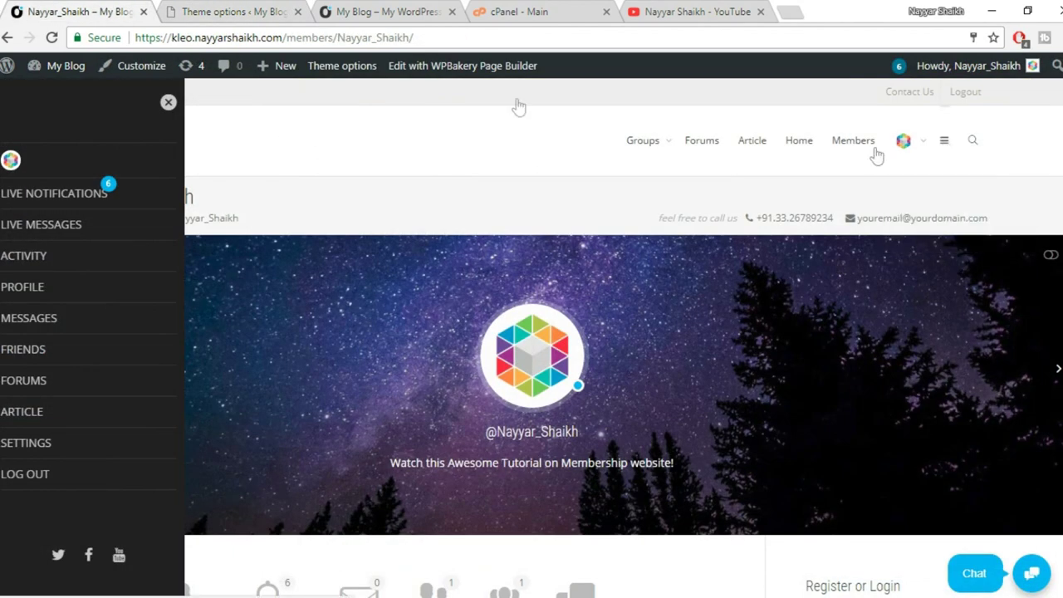
pyautogui.click(251, 9)
pyautogui.scroll(2, 584, 220)
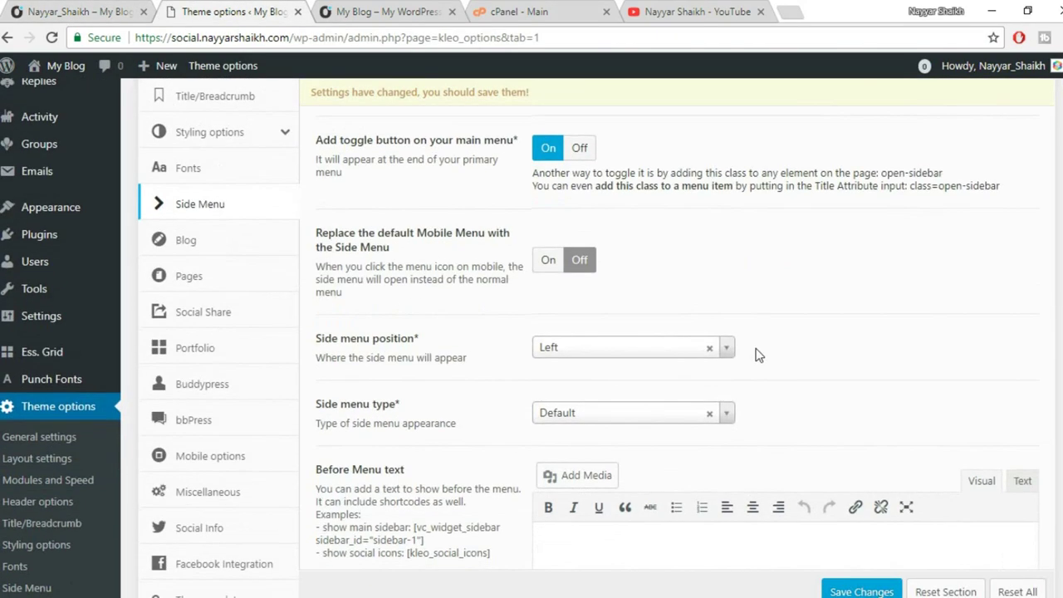
# Check the [kleo_social_icons] shortcode in After Menu text, and look over the profile and Activity pages.
pyautogui.scroll(-2, 392, 299)
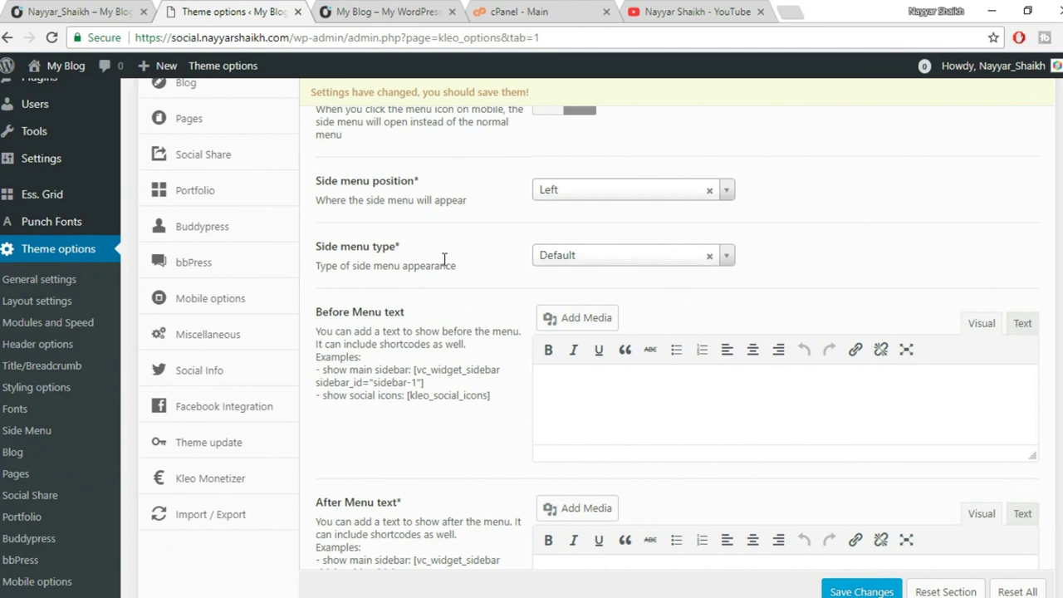
pyautogui.scroll(-2, 582, 286)
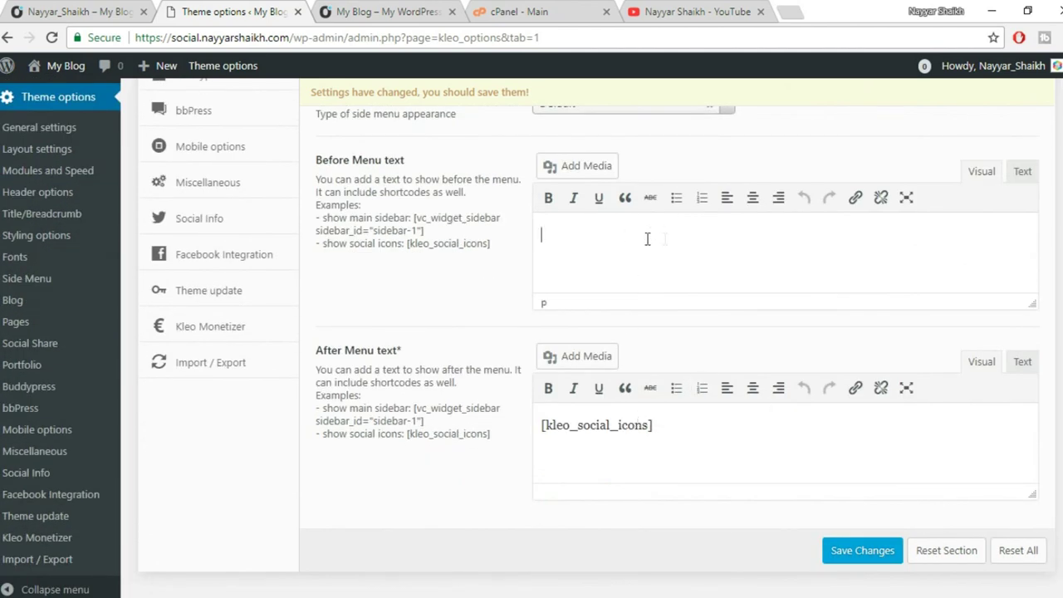
pyautogui.moveTo(668, 425); pyautogui.dragTo(501, 415)
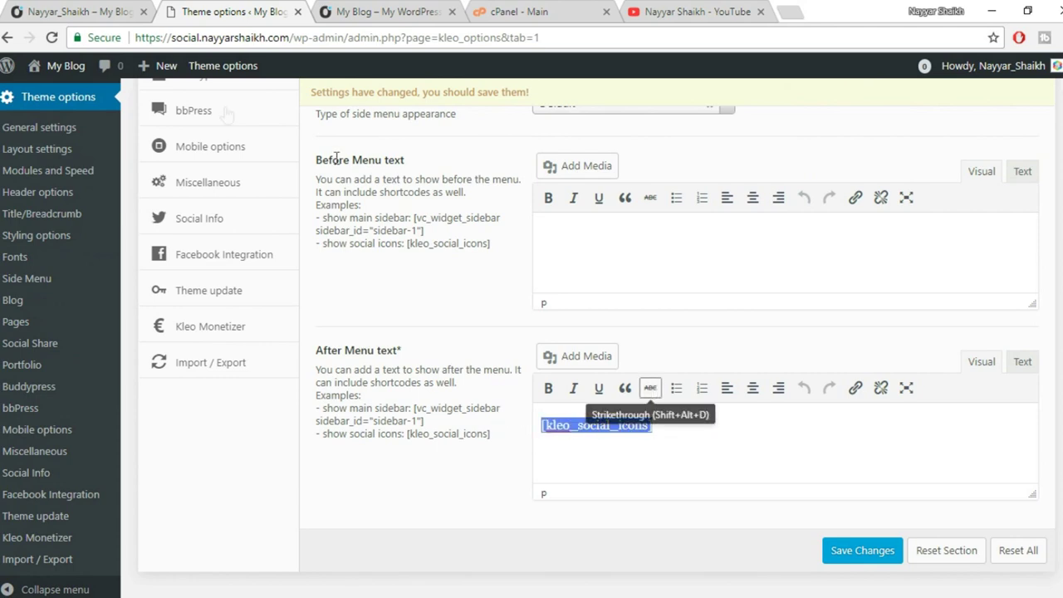
pyautogui.click(107, 4)
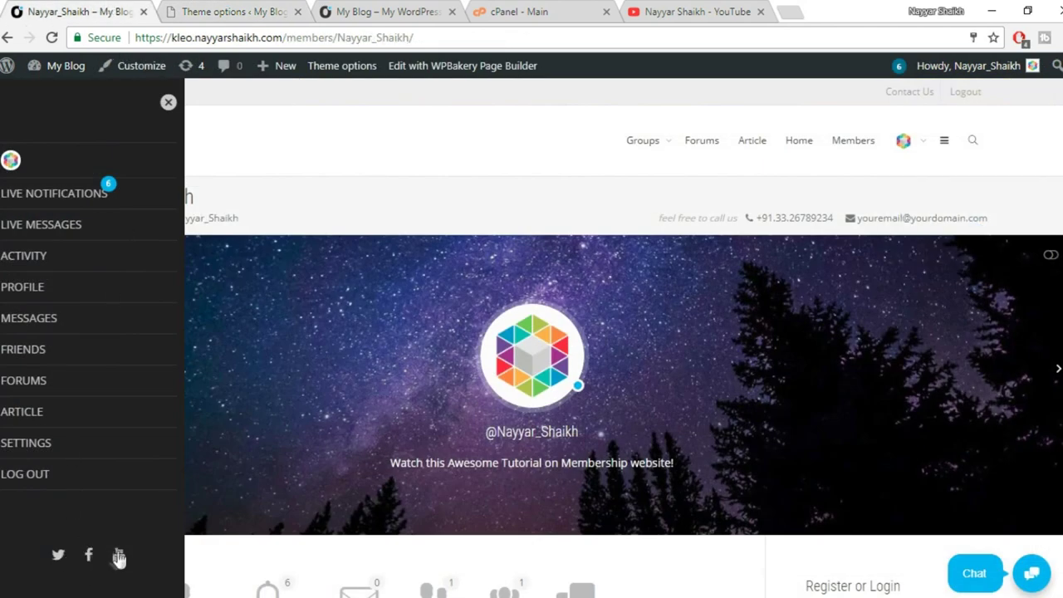
pyautogui.click(359, 11)
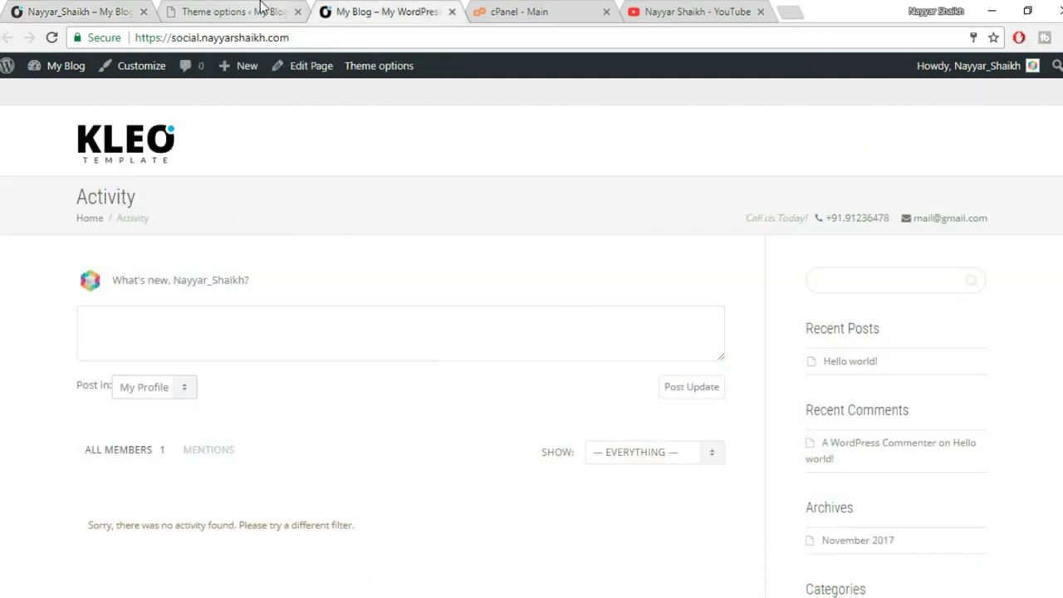
pyautogui.click(262, 9)
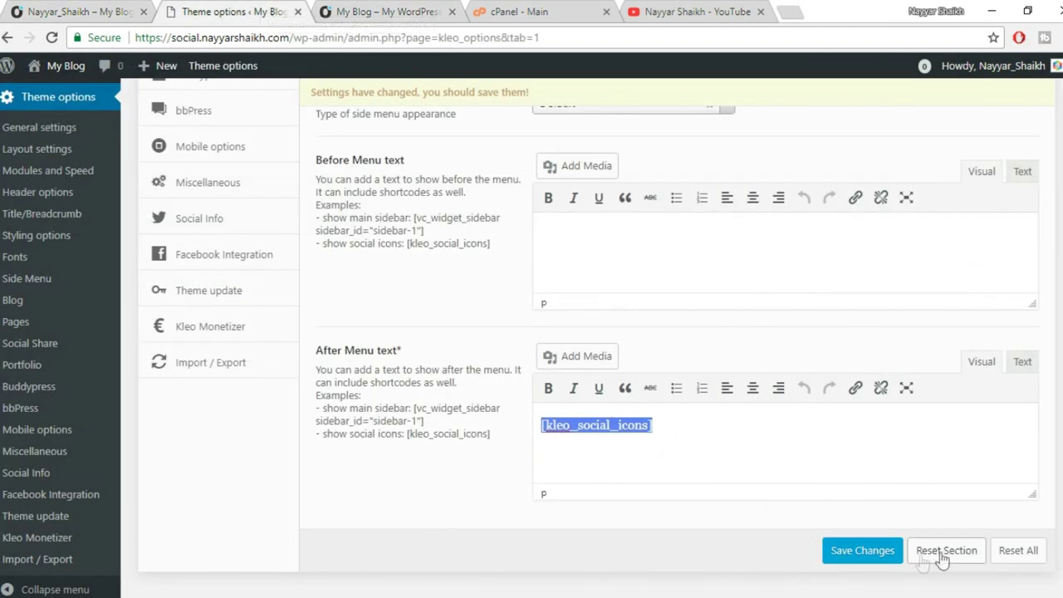
# Save the side menu settings and reload the site's Activity page.
pyautogui.click(840, 561)
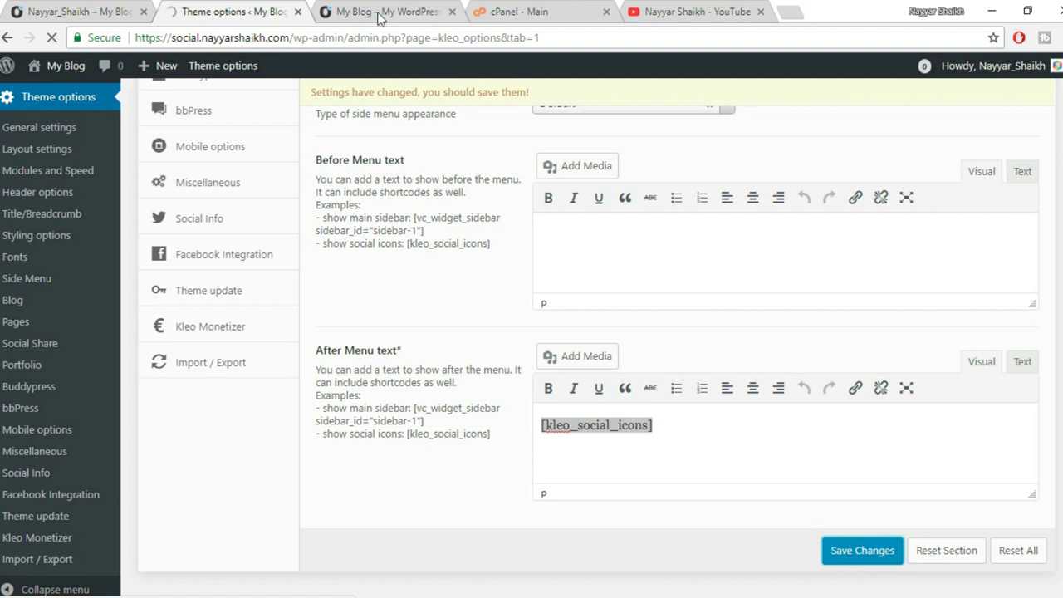
pyautogui.click(382, 12)
pyautogui.click(53, 38)
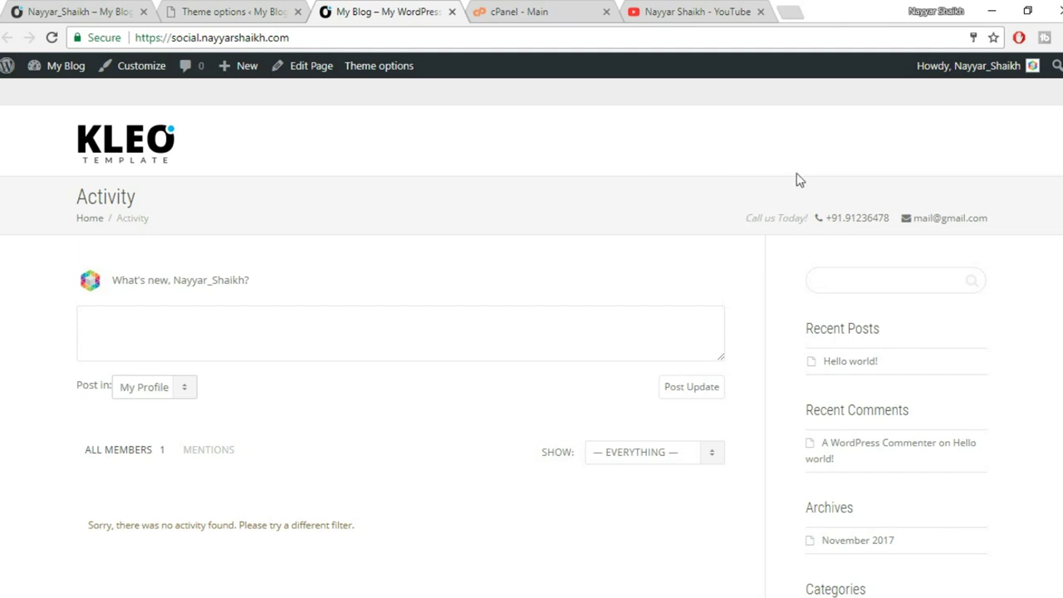
# Show Kleo's Social Share settings, with sharing on for Posts, Facebook and Twitter.
pyautogui.click(258, 11)
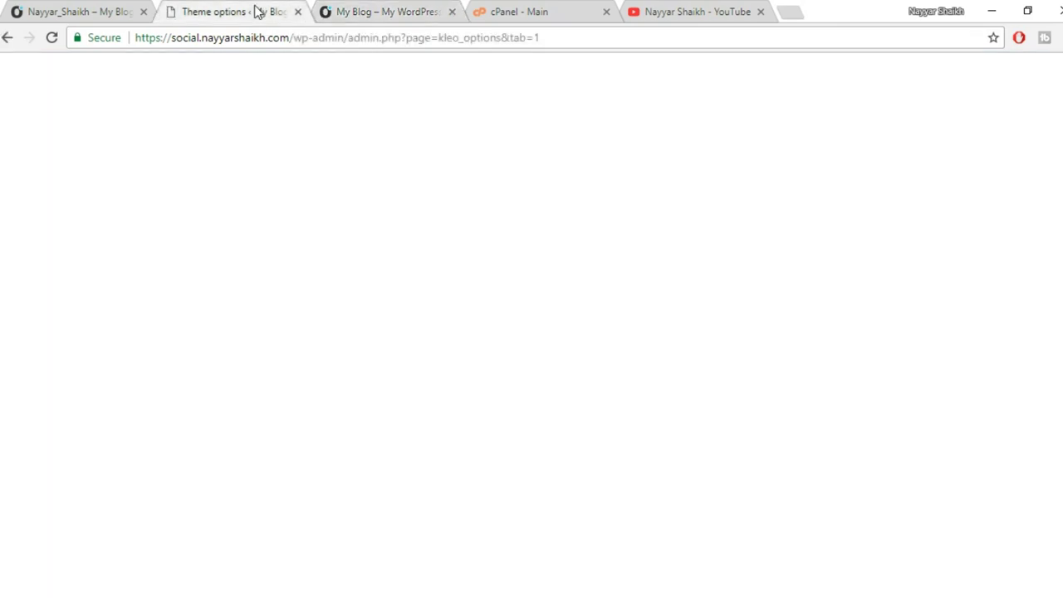
pyautogui.scroll(-5, 687, 319)
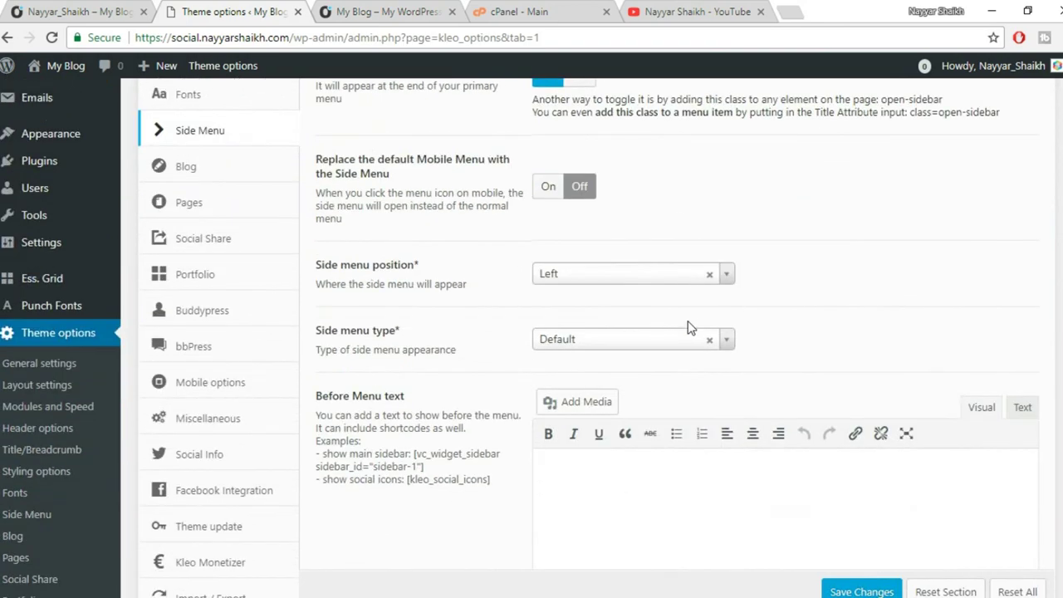
pyautogui.scroll(2, 687, 328)
pyautogui.scroll(-1, 252, 338)
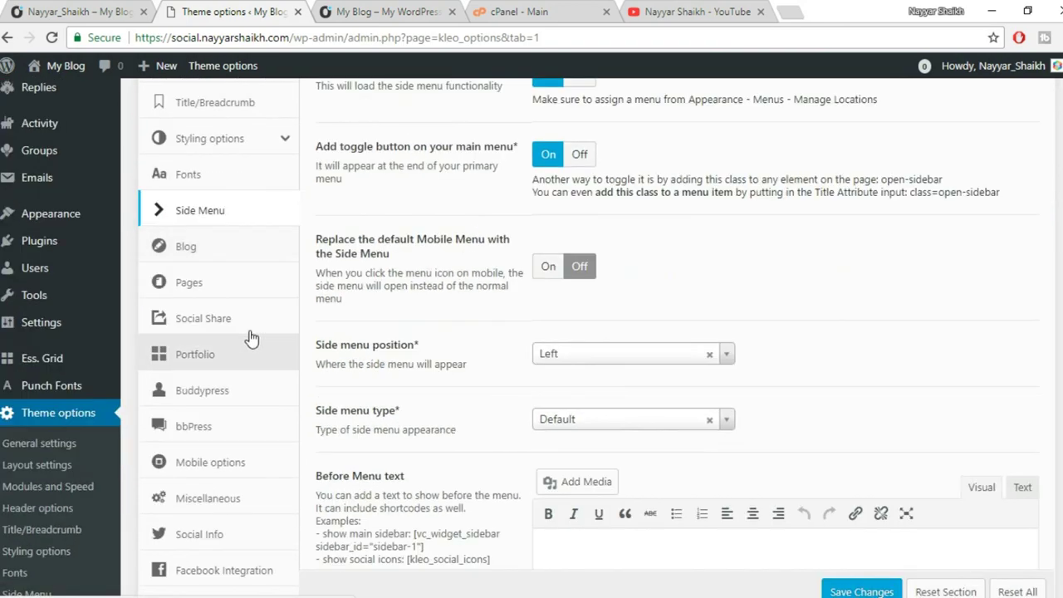
pyautogui.click(251, 336)
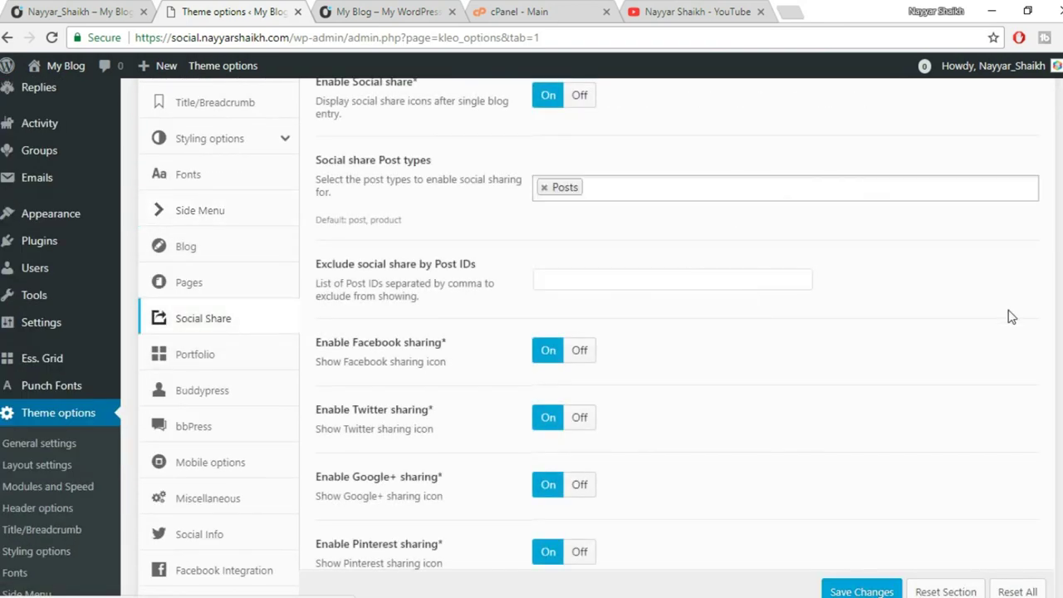
pyautogui.scroll(2, 878, 329)
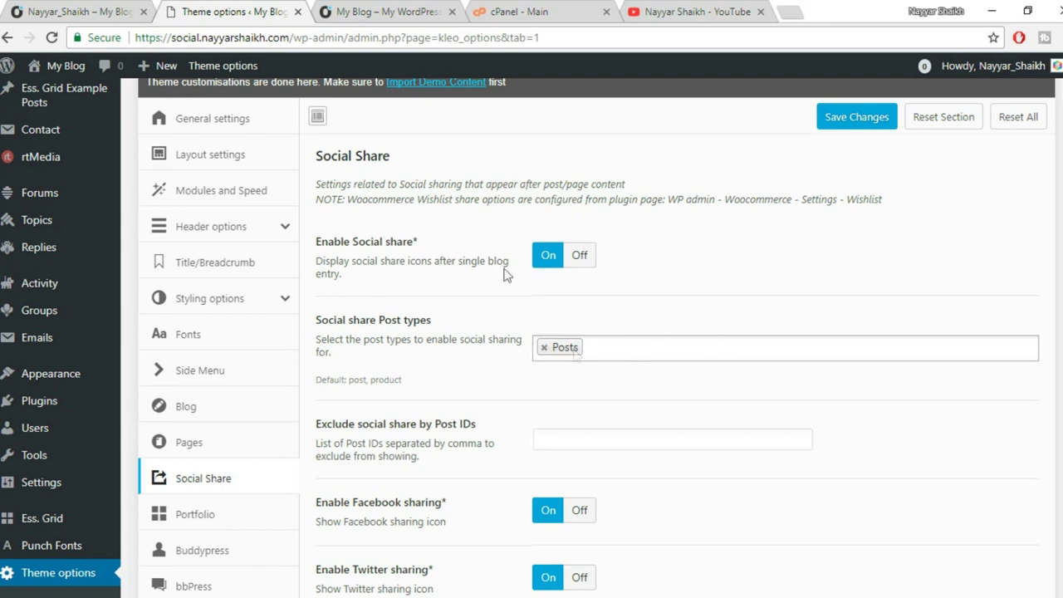
# Close the side menu on the member profile page, scroll through it, then return to theme options.
pyautogui.click(117, 10)
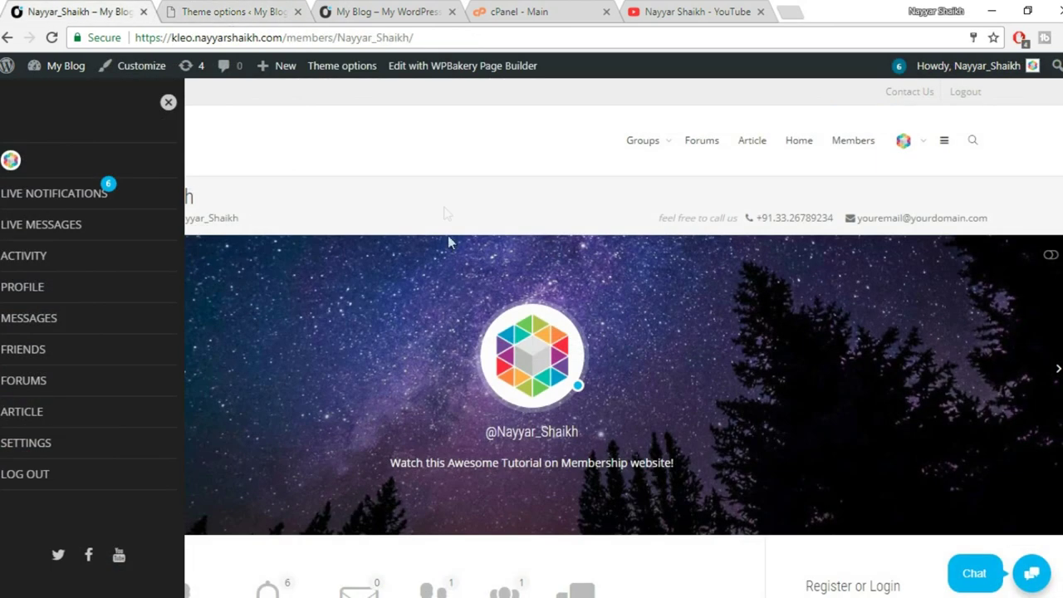
pyautogui.click(169, 103)
pyautogui.scroll(-3, 705, 496)
pyautogui.scroll(-2, 726, 479)
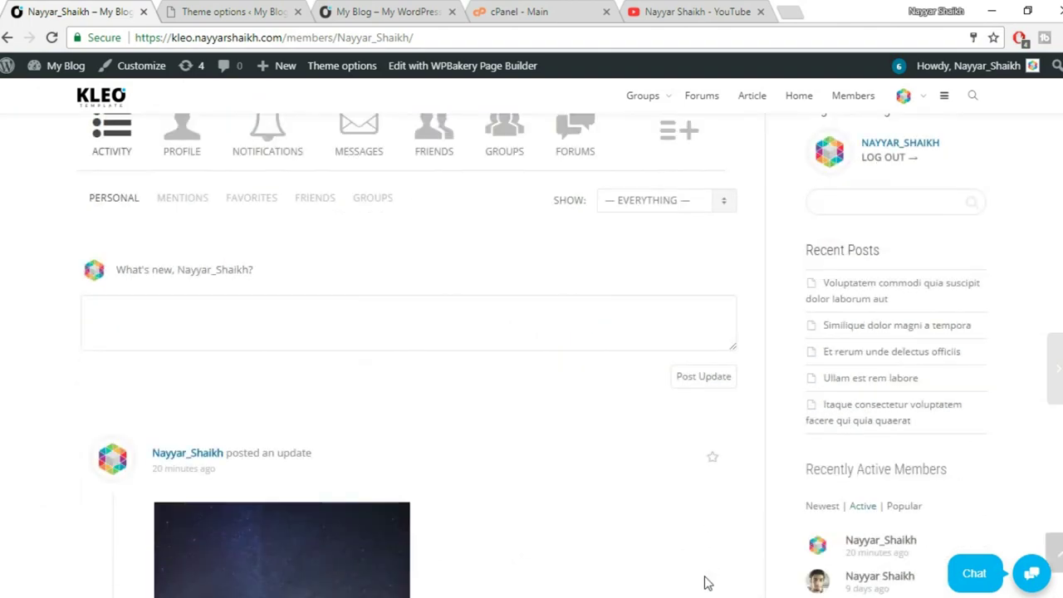
pyautogui.scroll(-15, 705, 583)
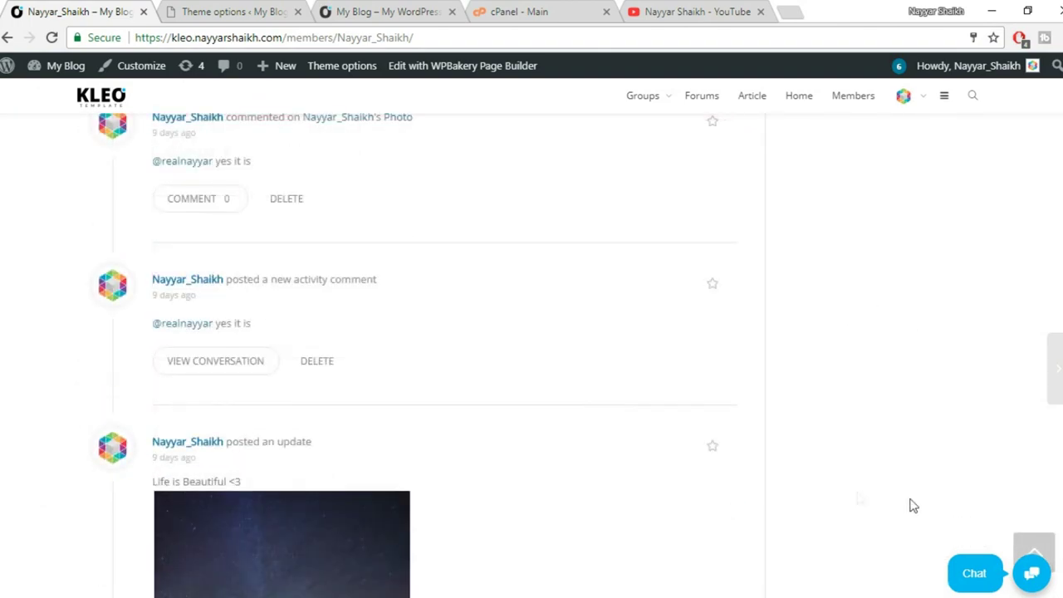
pyautogui.click(1033, 550)
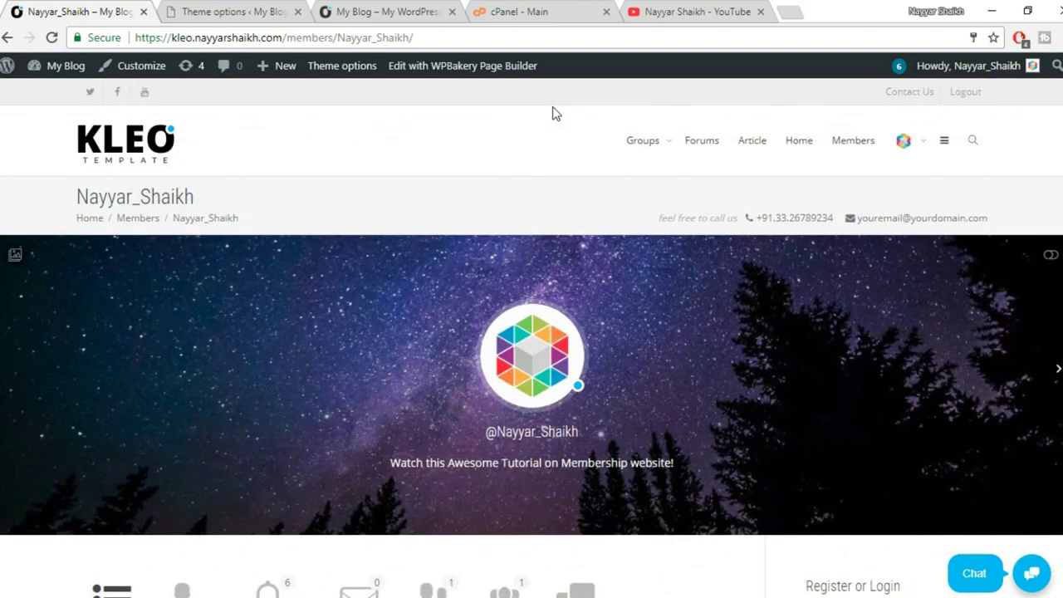
pyautogui.click(196, 10)
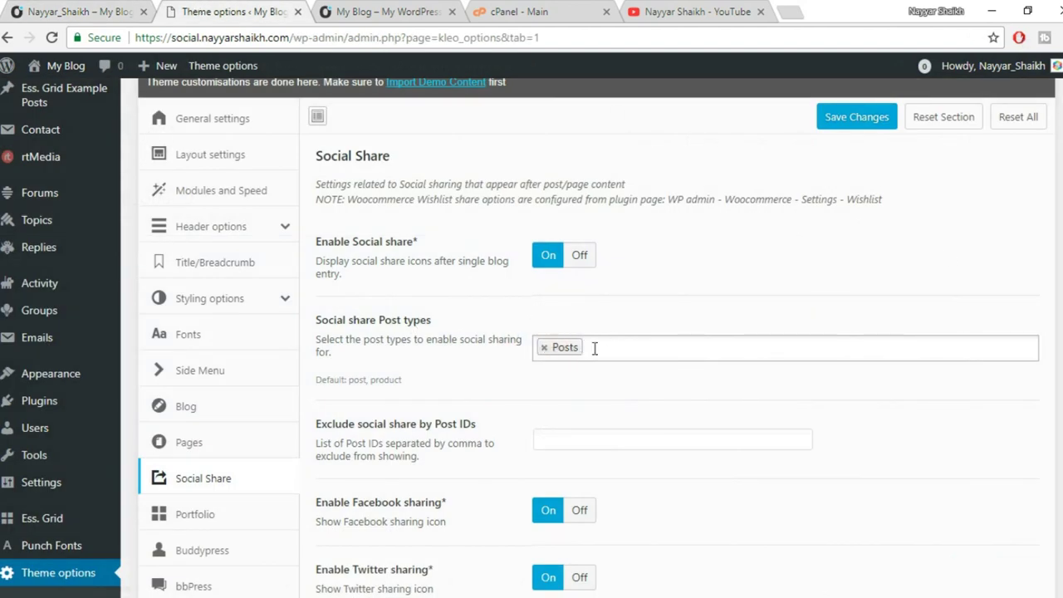
# Save the Social Share options with Facebook, Twitter, Google+ and Pinterest on and LinkedIn off.
pyautogui.scroll(-3, 853, 393)
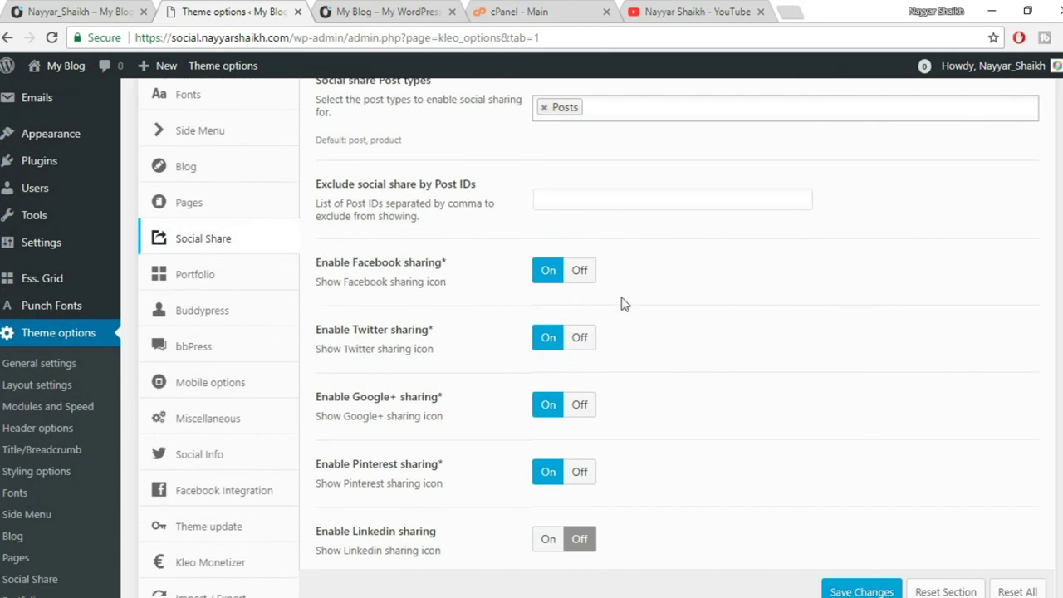
pyautogui.scroll(-1, 622, 304)
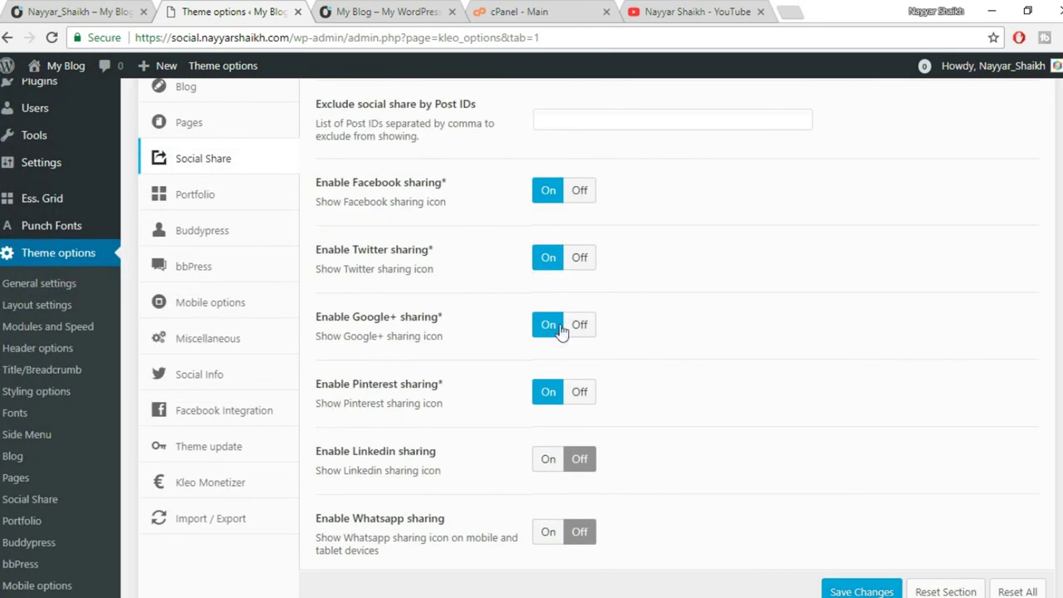
pyautogui.scroll(-2, 642, 403)
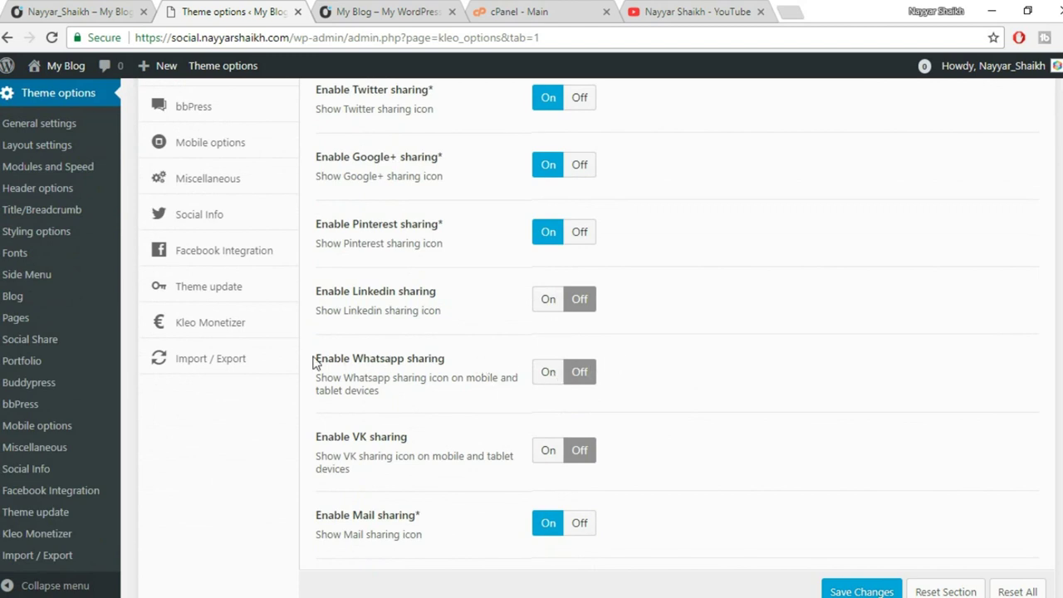
pyautogui.moveTo(316, 363); pyautogui.dragTo(479, 359)
pyautogui.click(465, 356)
pyautogui.scroll(-1, 669, 369)
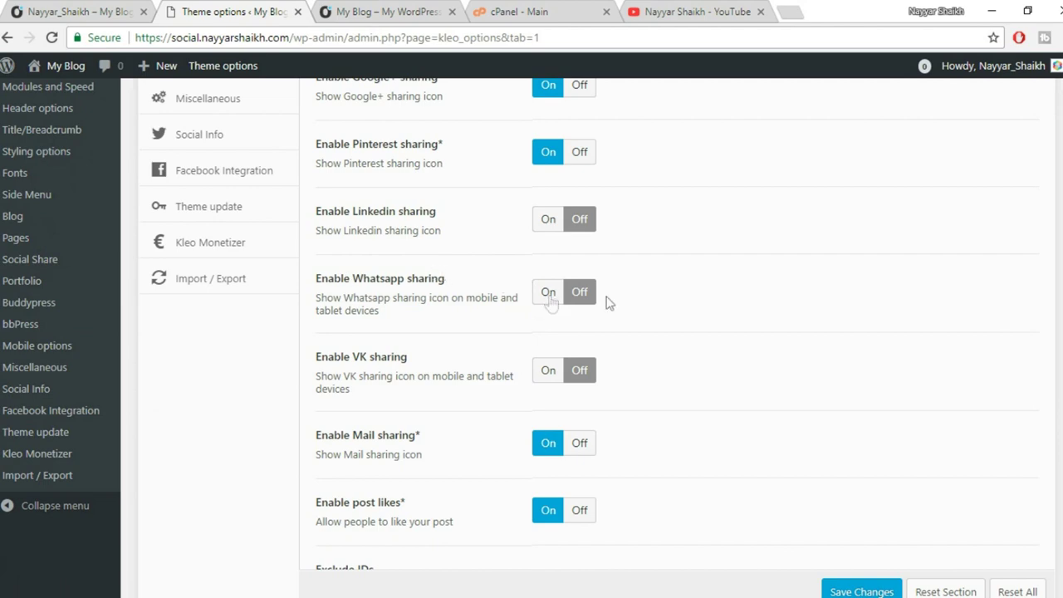
pyautogui.scroll(-4, 704, 325)
pyautogui.scroll(-3, 721, 332)
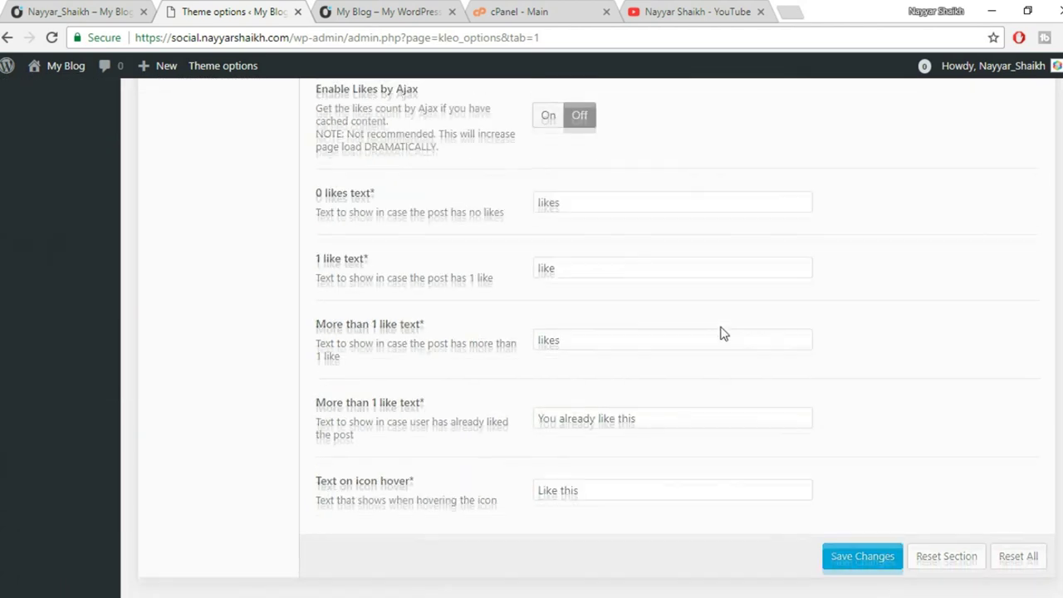
pyautogui.click(868, 552)
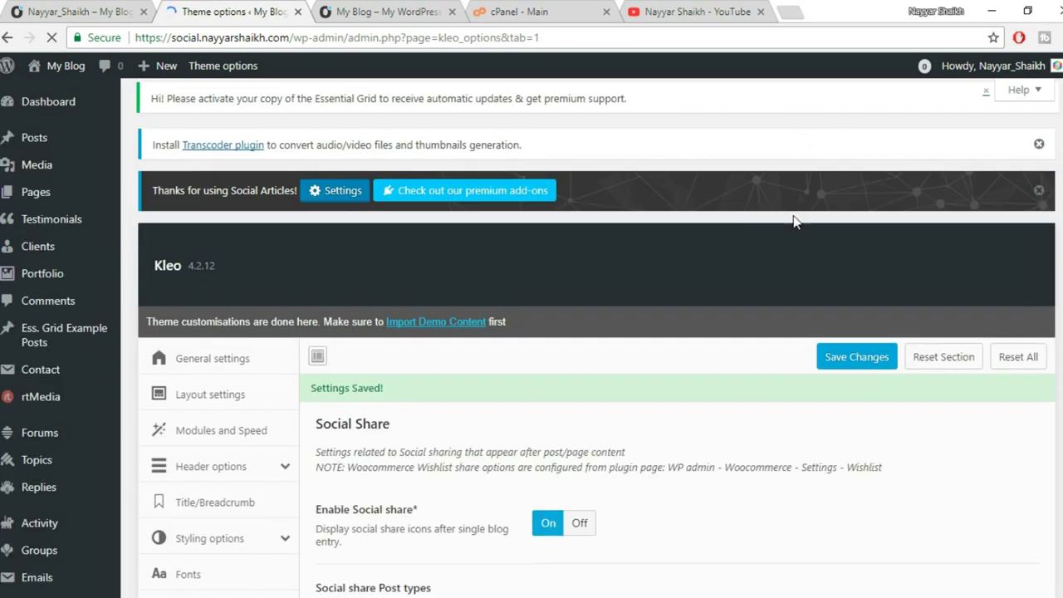
pyautogui.scroll(-1, 793, 227)
pyautogui.scroll(-5, 793, 224)
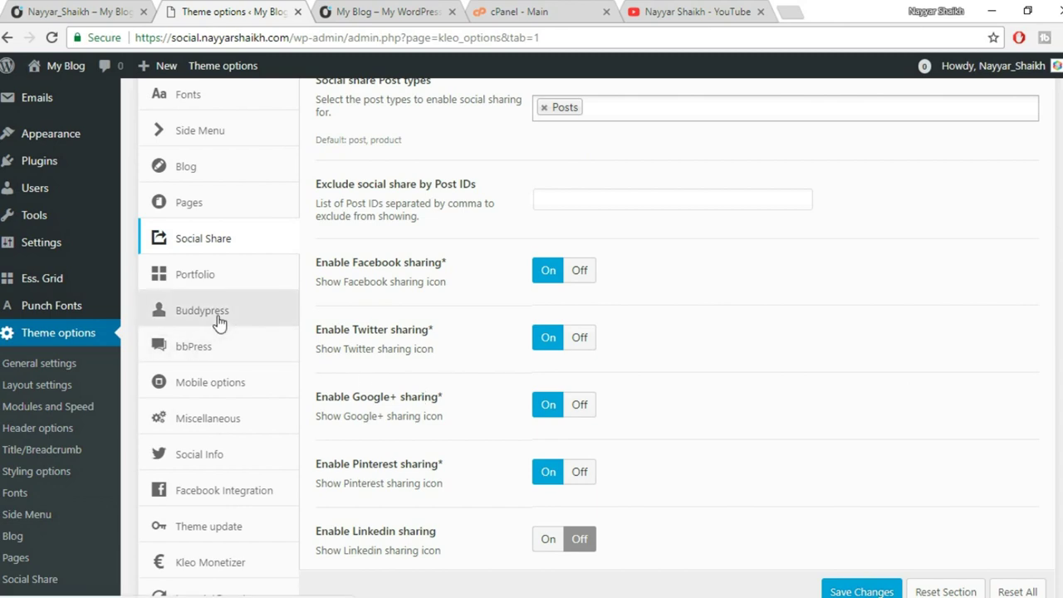
# Open the Buddypress section and review its Default layouts, breadcrumb and main menu options.
pyautogui.click(218, 313)
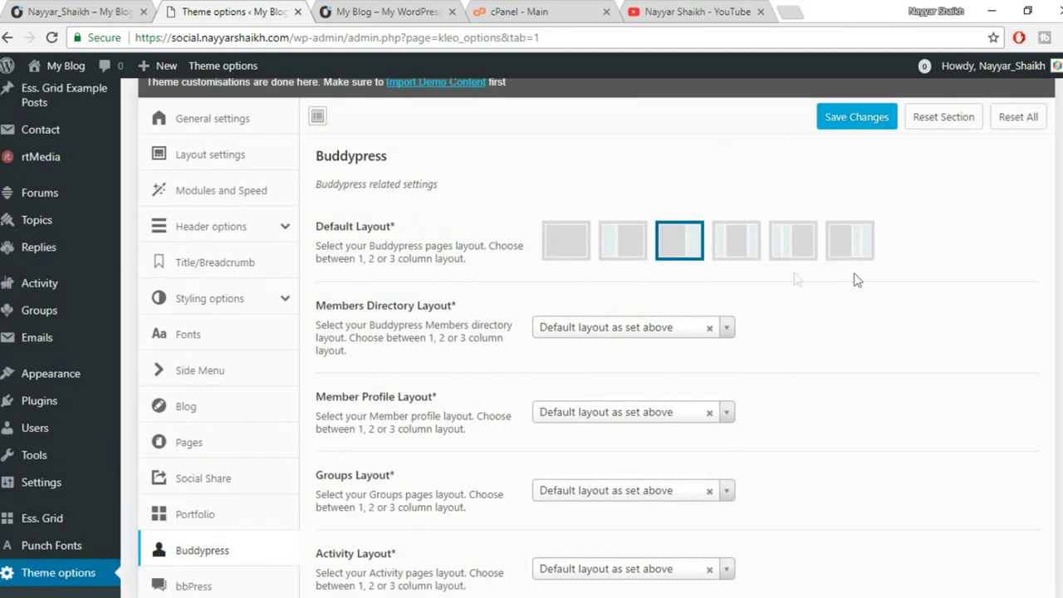
pyautogui.scroll(-6, 869, 296)
pyautogui.scroll(-3, 935, 296)
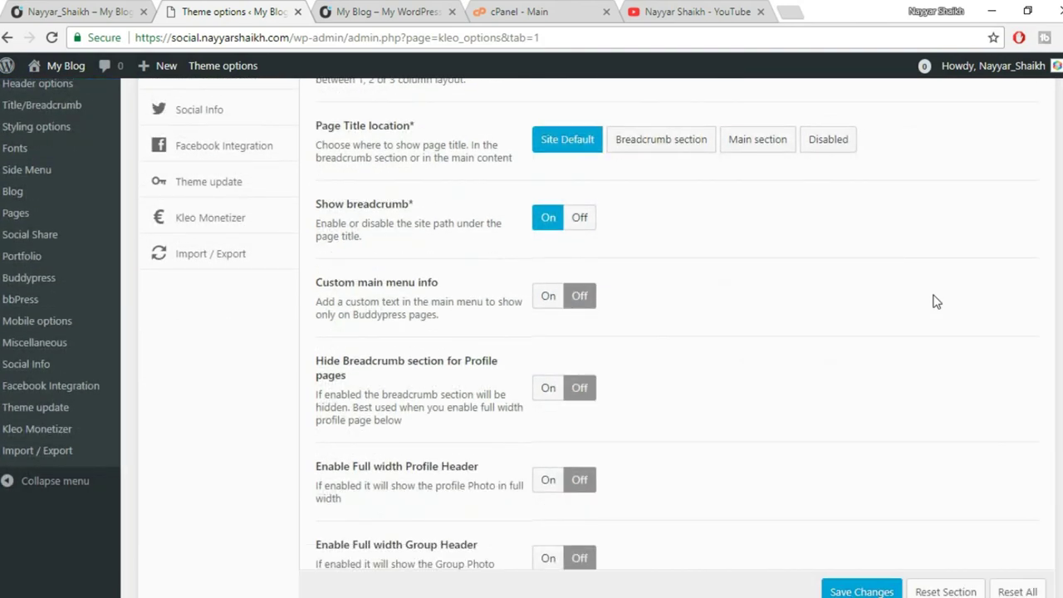
pyautogui.scroll(-2, 936, 304)
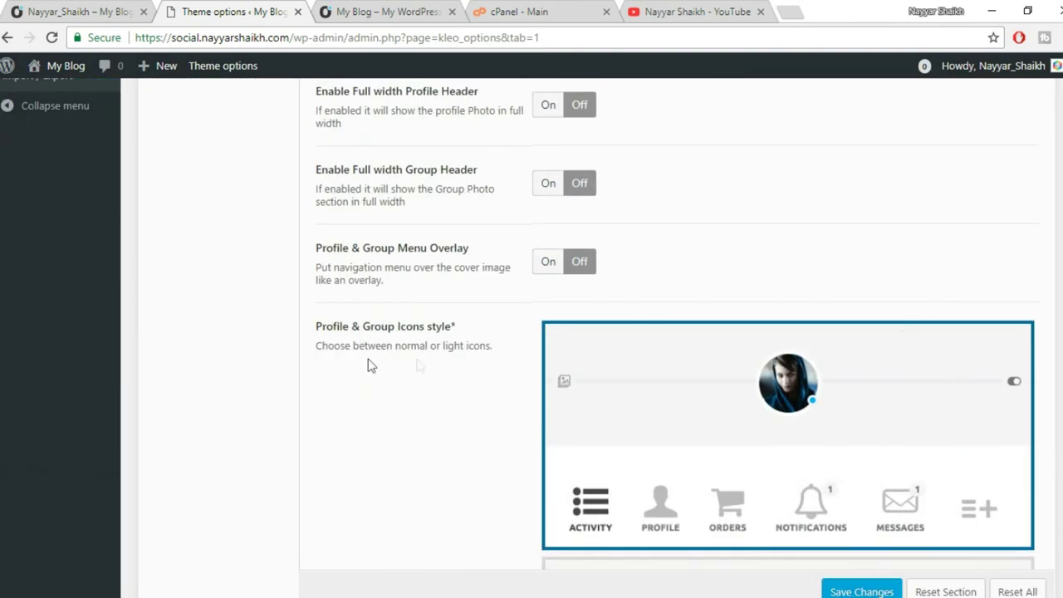
pyautogui.scroll(1, 722, 275)
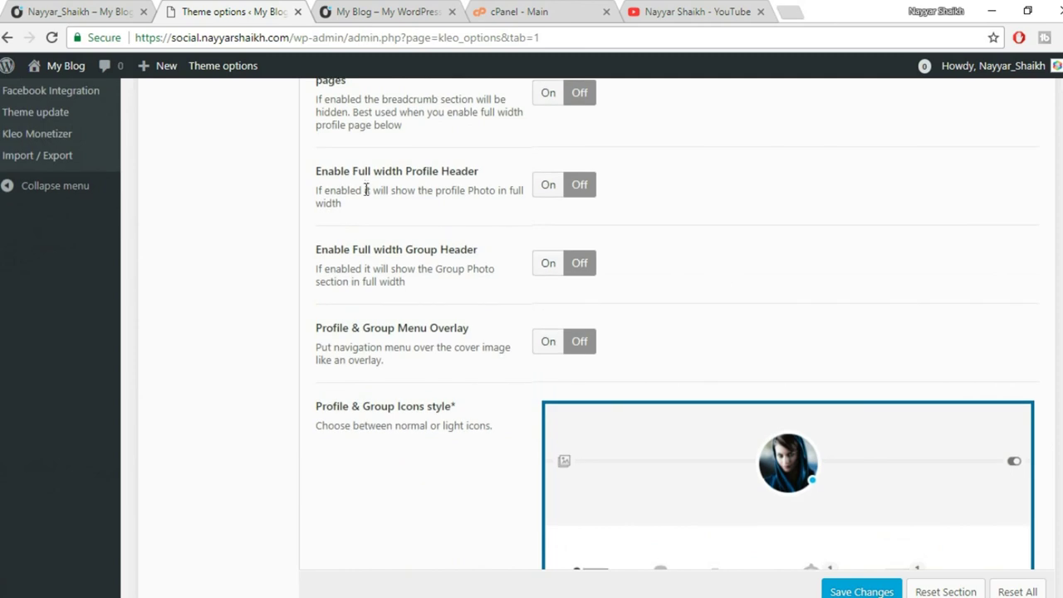
pyautogui.scroll(1, 604, 275)
pyautogui.scroll(3, 581, 273)
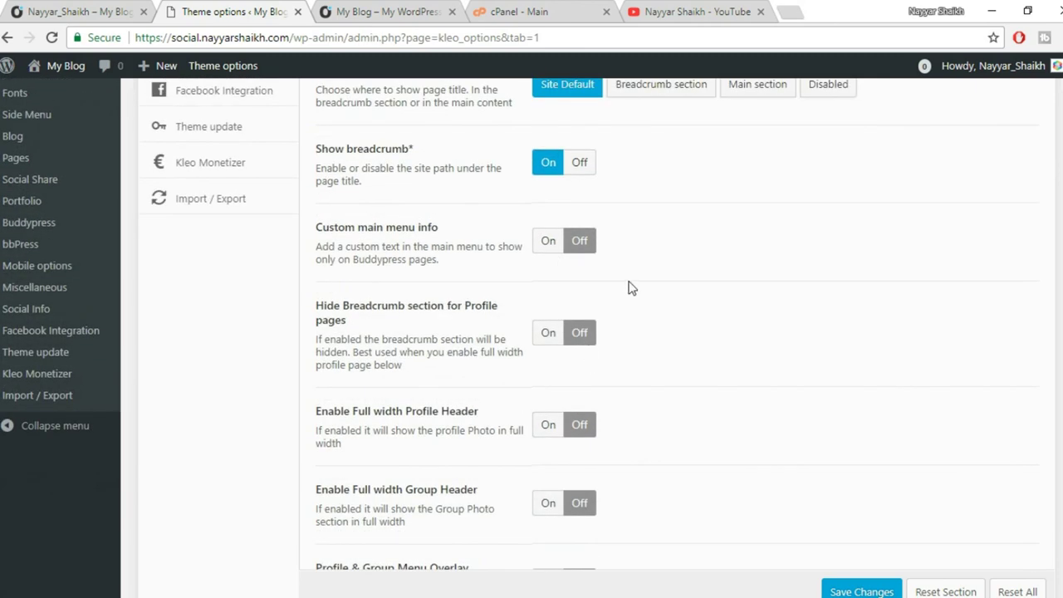
pyautogui.scroll(2, 629, 287)
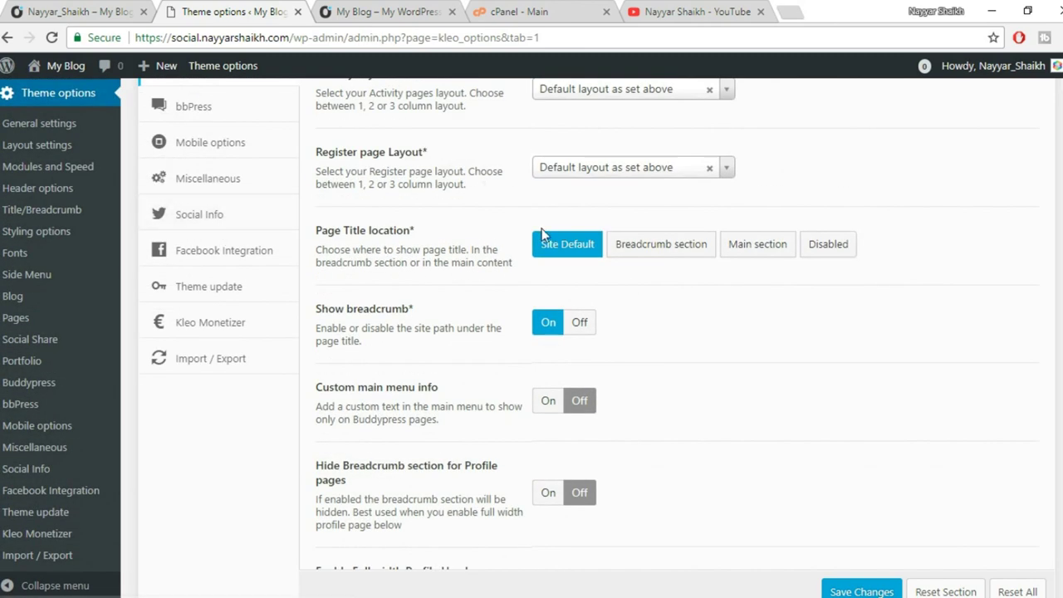
pyautogui.scroll(2, 581, 233)
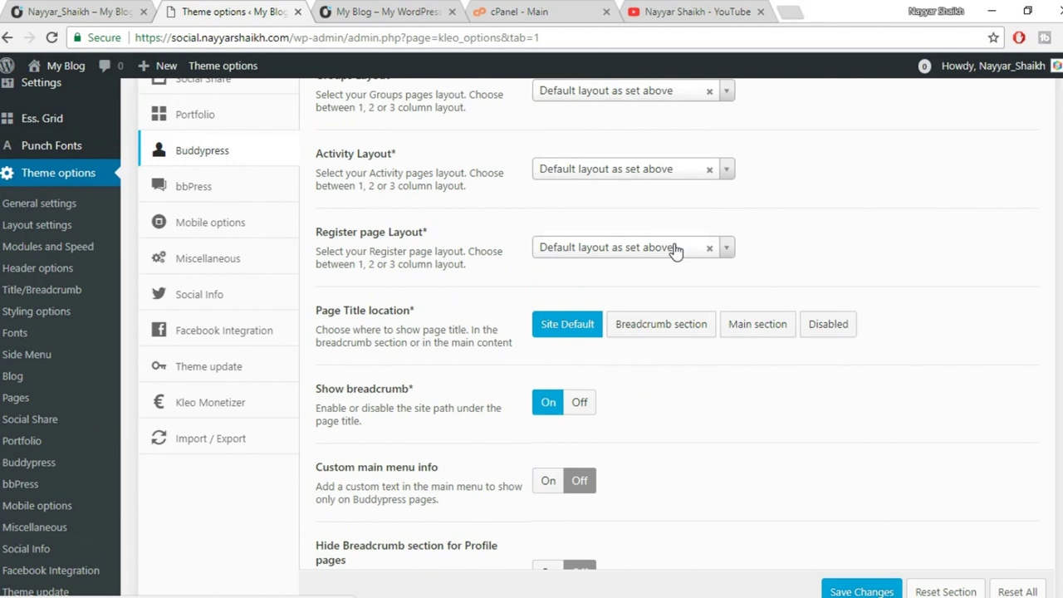
pyautogui.scroll(2, 689, 282)
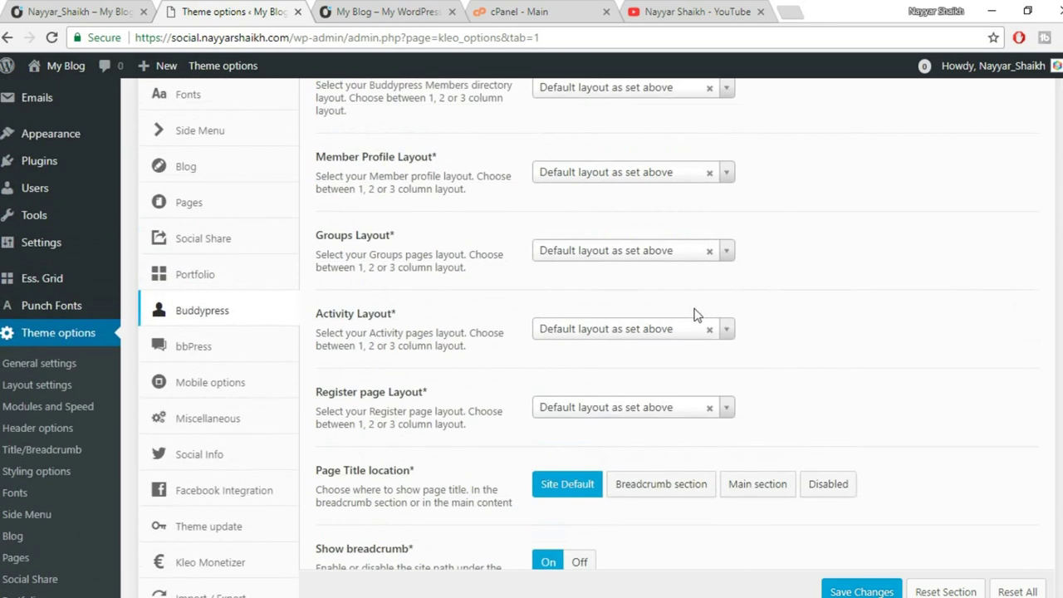
pyautogui.scroll(-1, 391, 322)
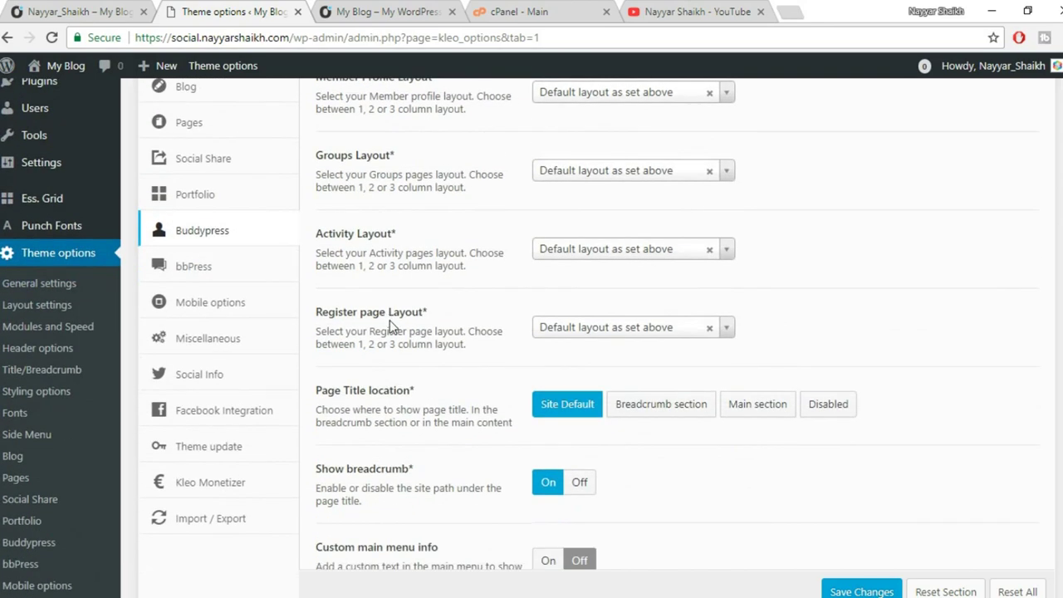
pyautogui.scroll(-4, 678, 491)
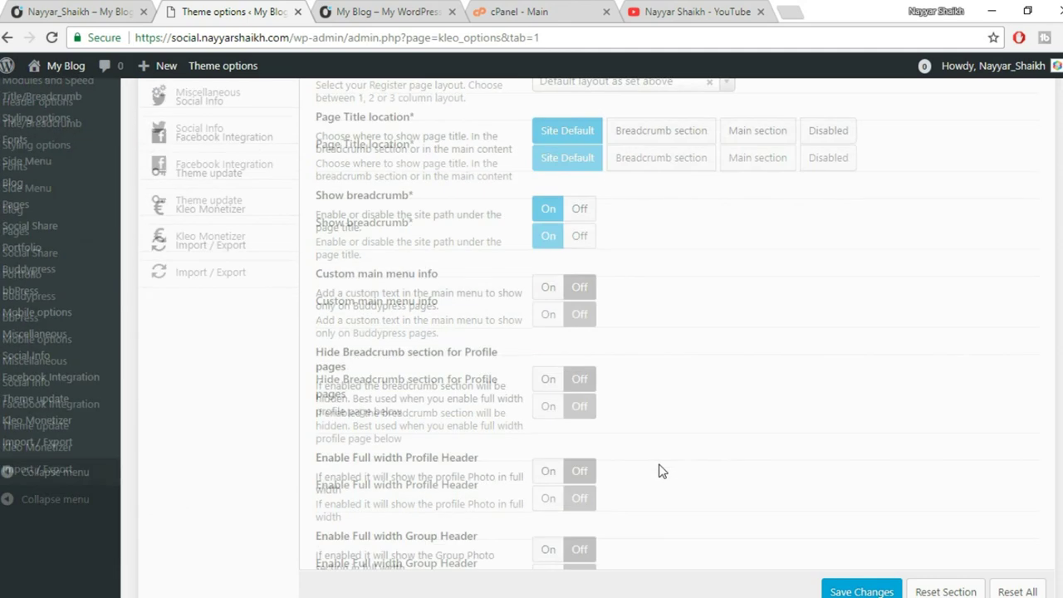
# Check the live site's Activity page, then come back to the theme options.
pyautogui.click(358, 7)
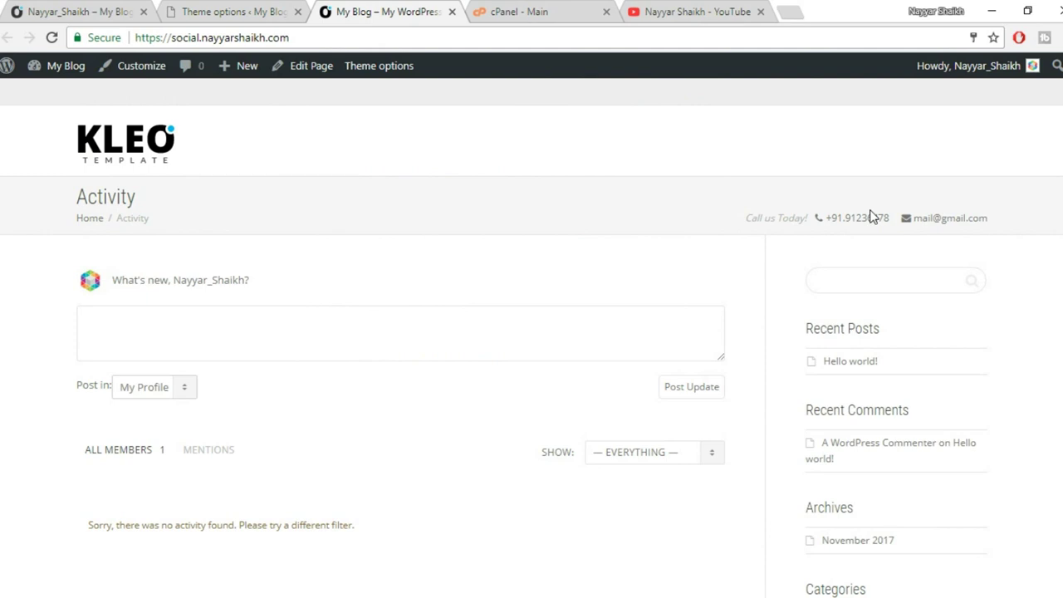
pyautogui.click(249, 13)
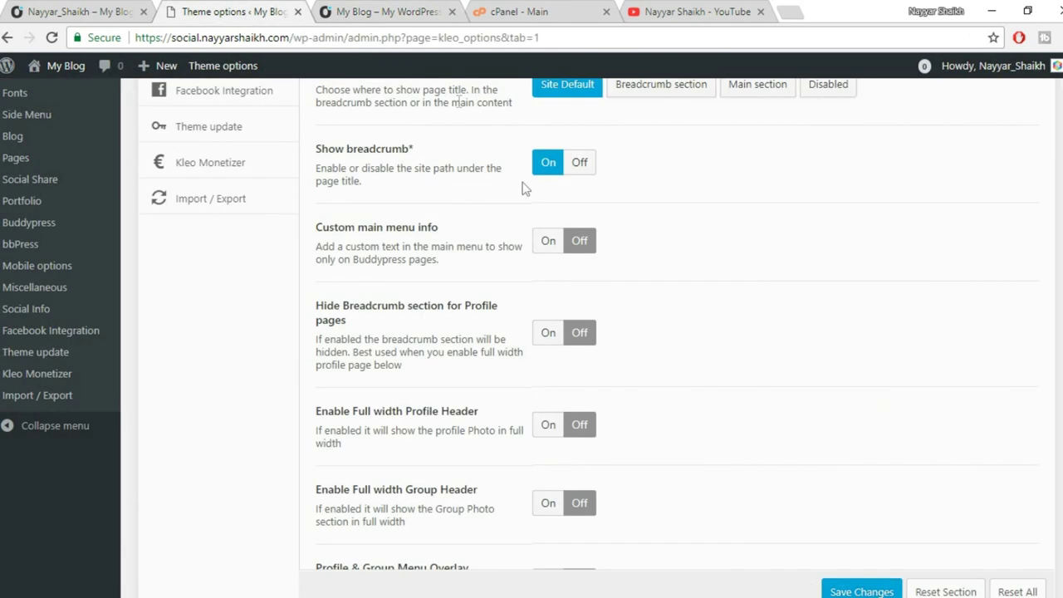
pyautogui.scroll(2, 749, 320)
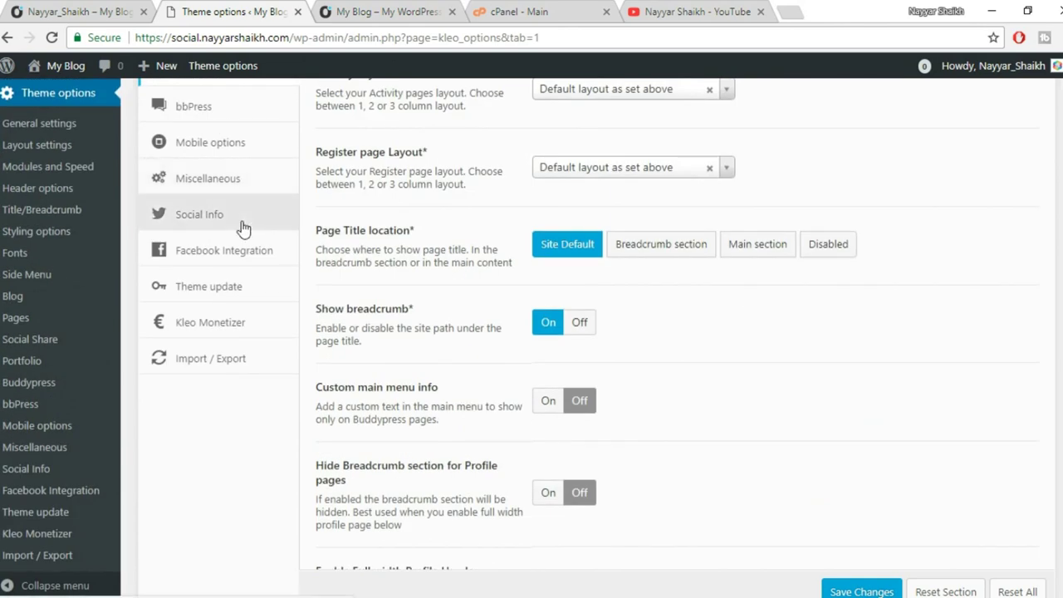
# Open Social Info and fill in the Twitter and Facebook profile URLs.
pyautogui.click(211, 222)
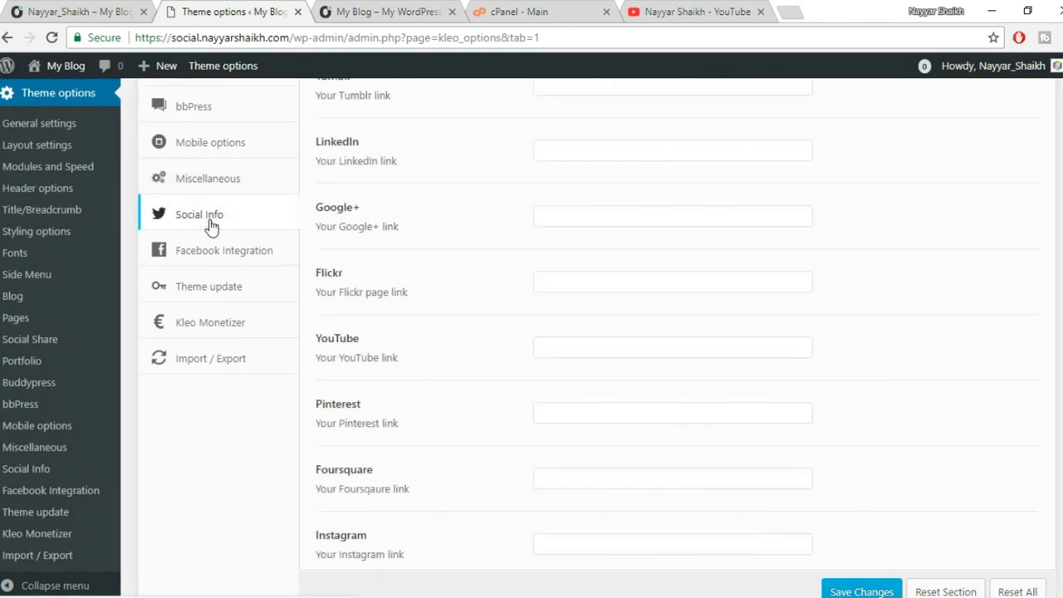
pyautogui.scroll(5, 802, 308)
pyautogui.click(598, 216)
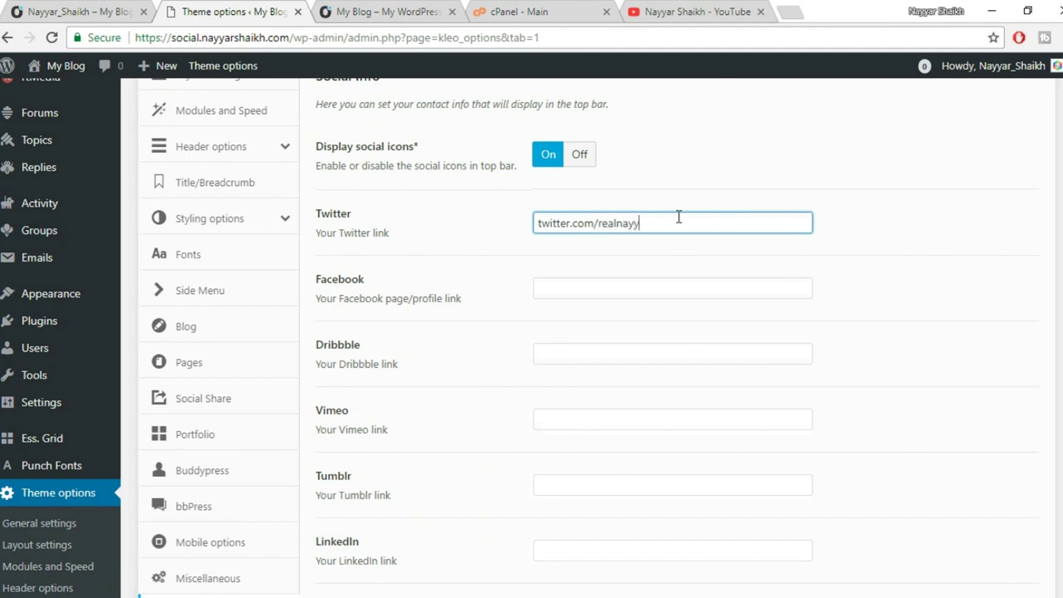
pyautogui.click(669, 287)
pyautogui.scroll(1, 669, 278)
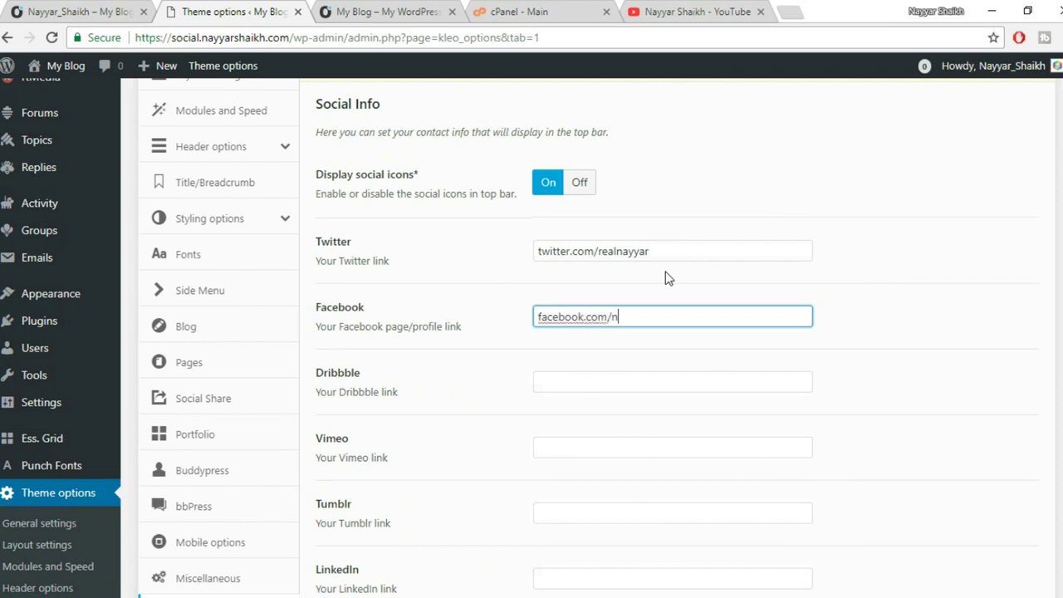
pyautogui.write('facebook.com/nayyarshaikh')
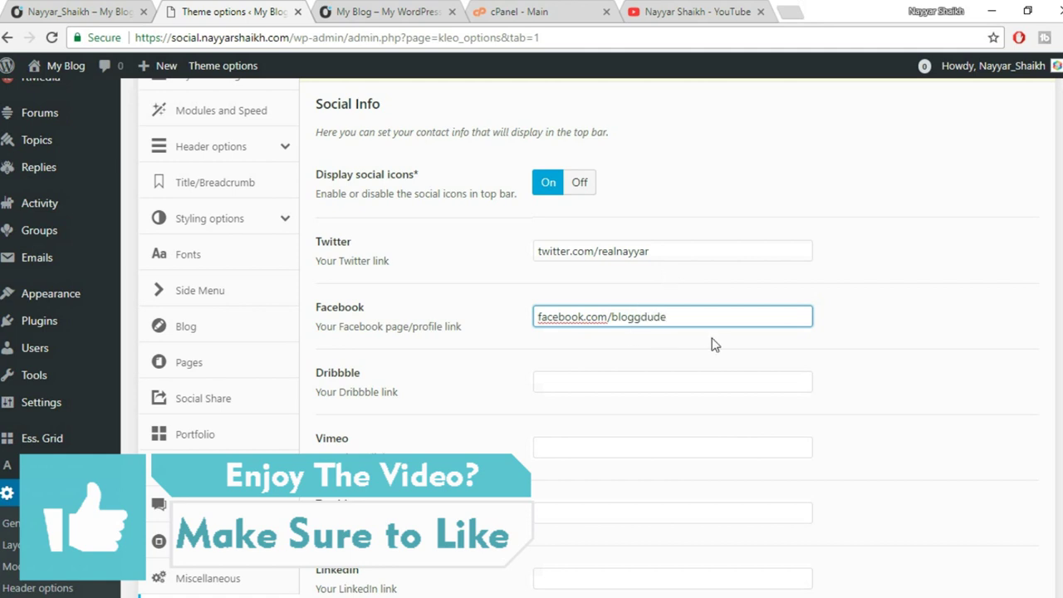
pyautogui.scroll(-1, 714, 345)
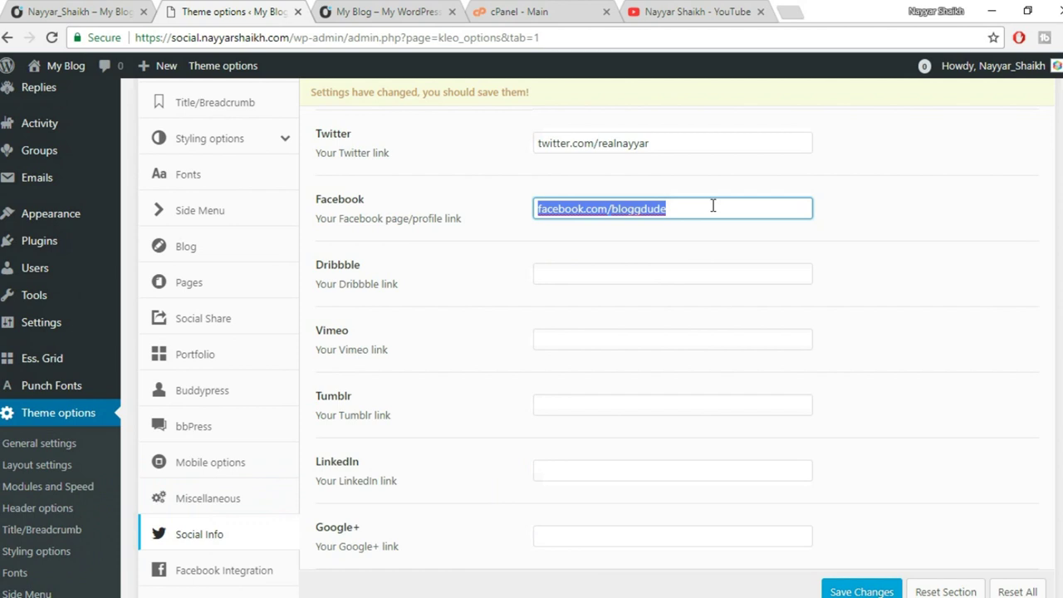
pyautogui.moveTo(712, 147); pyautogui.dragTo(510, 150)
pyautogui.click(853, 202)
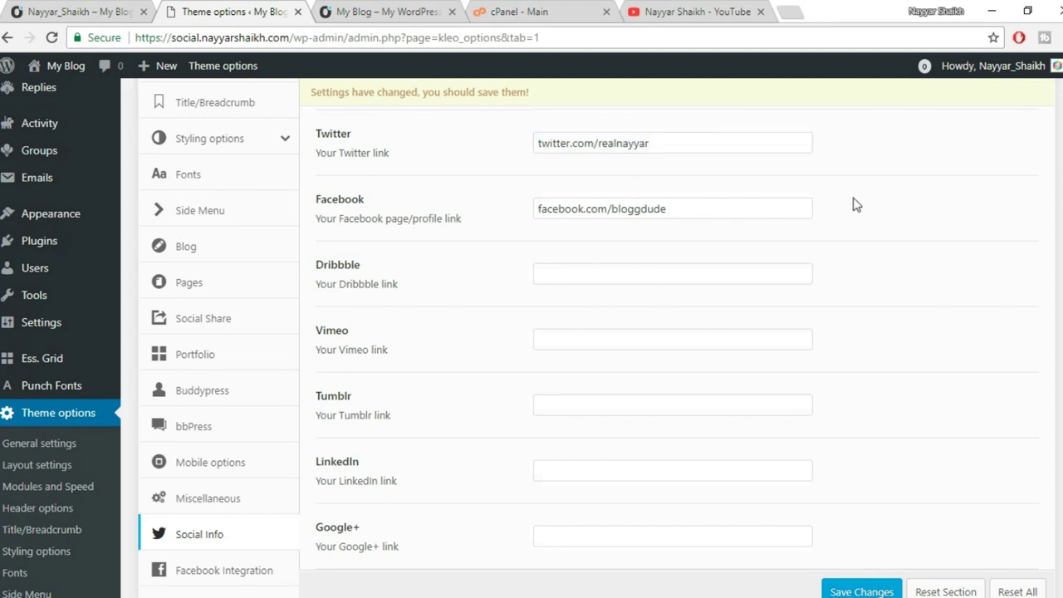
# Enter the YouTube channel URL and save the Social Info settings.
pyautogui.scroll(-2, 855, 204)
pyautogui.scroll(-3, 647, 282)
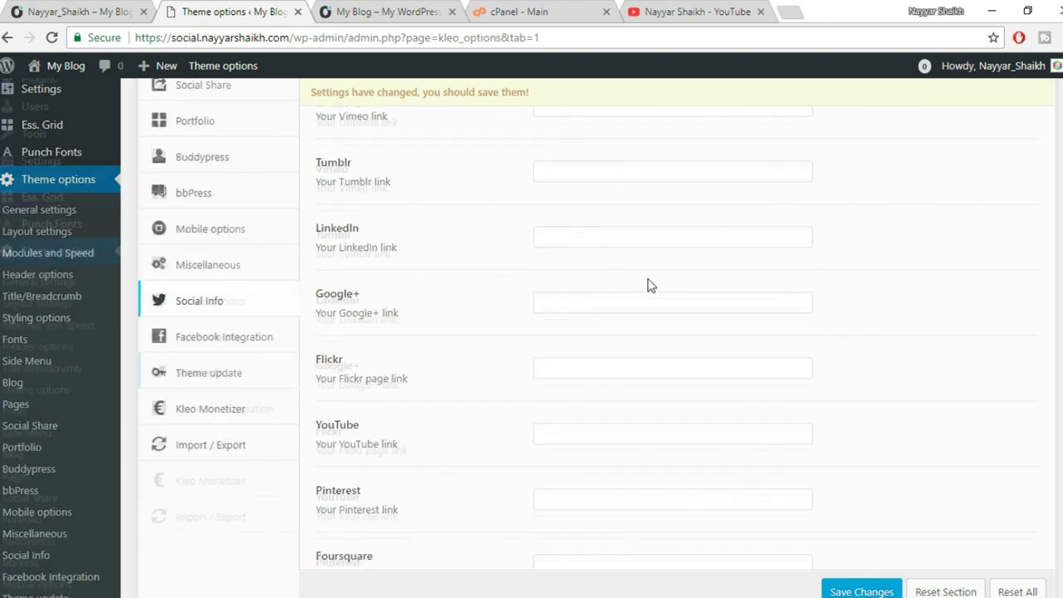
pyautogui.click(592, 272)
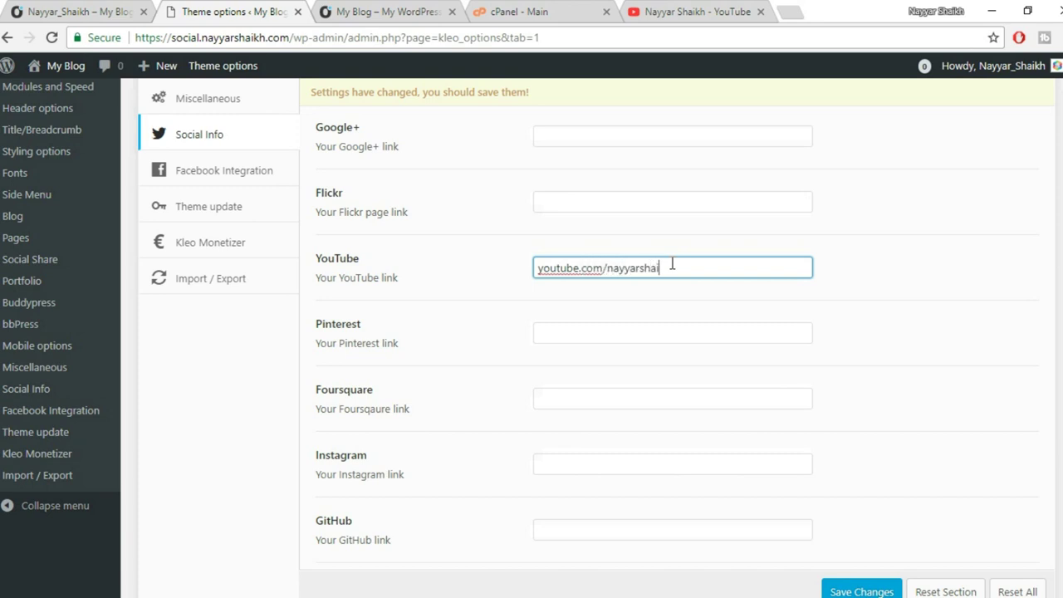
pyautogui.scroll(-3, 872, 267)
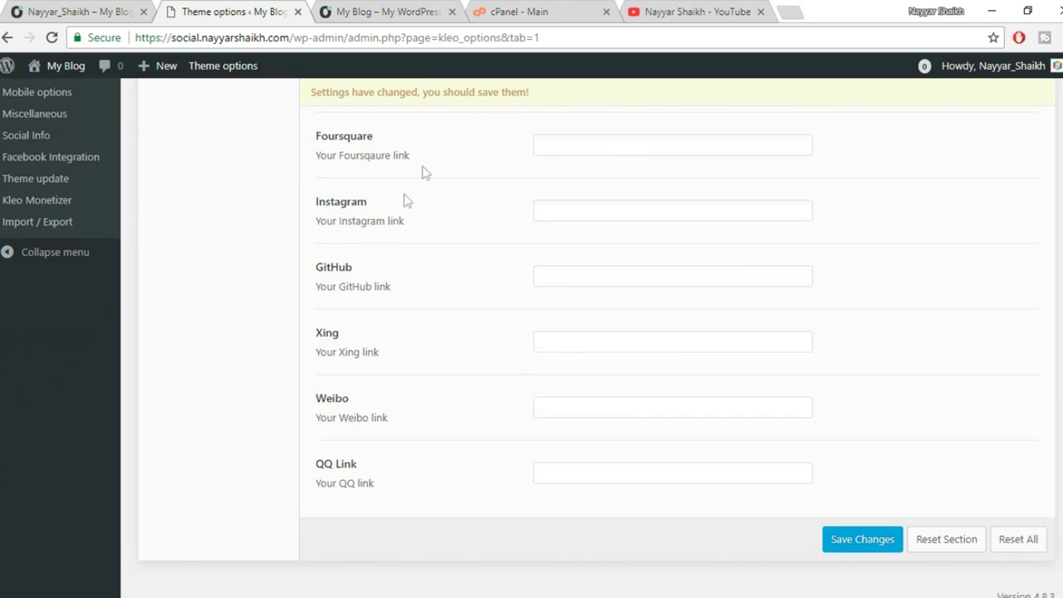
pyautogui.moveTo(332, 202)
pyautogui.mouseDown()
pyautogui.moveTo(396, 221)
pyautogui.moveTo(321, 198)
pyautogui.mouseUp()
pyautogui.click(416, 223)
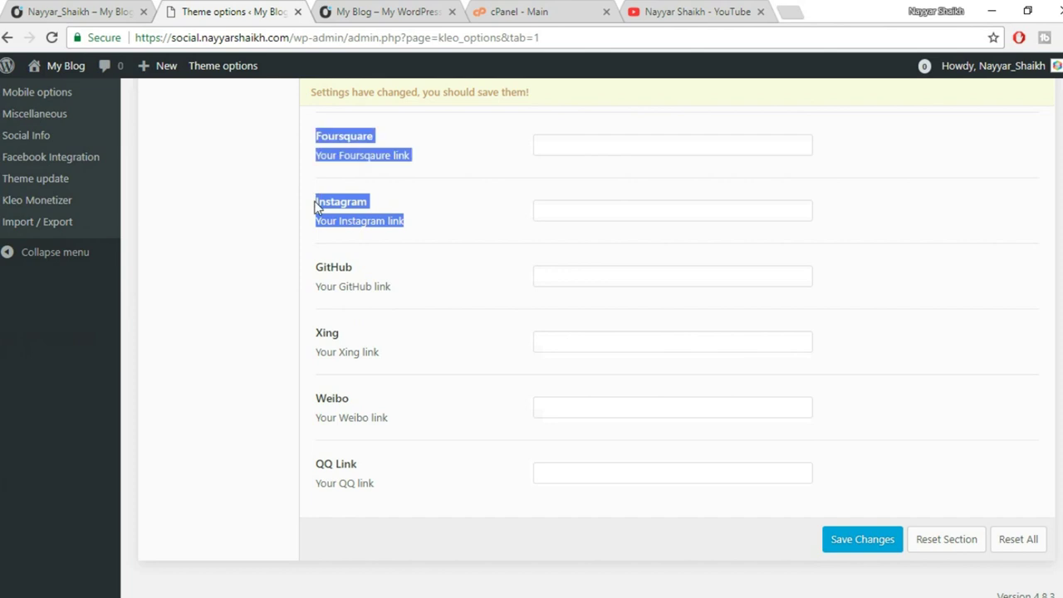
pyautogui.click(345, 214)
pyautogui.click(850, 538)
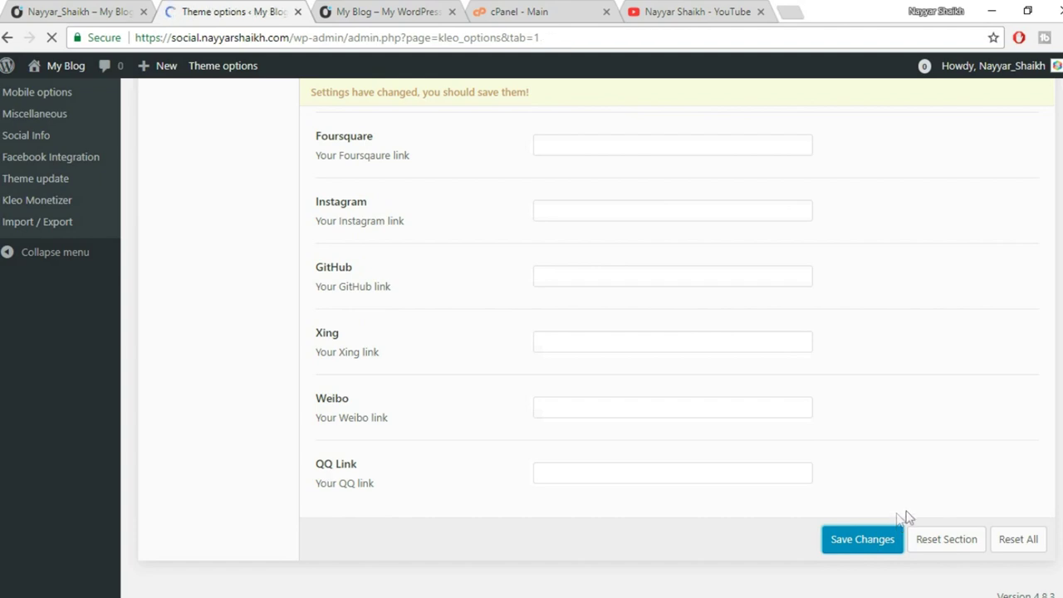
# View the live site's Activity page, then bring the private browser window forward.
pyautogui.scroll(-8, 962, 458)
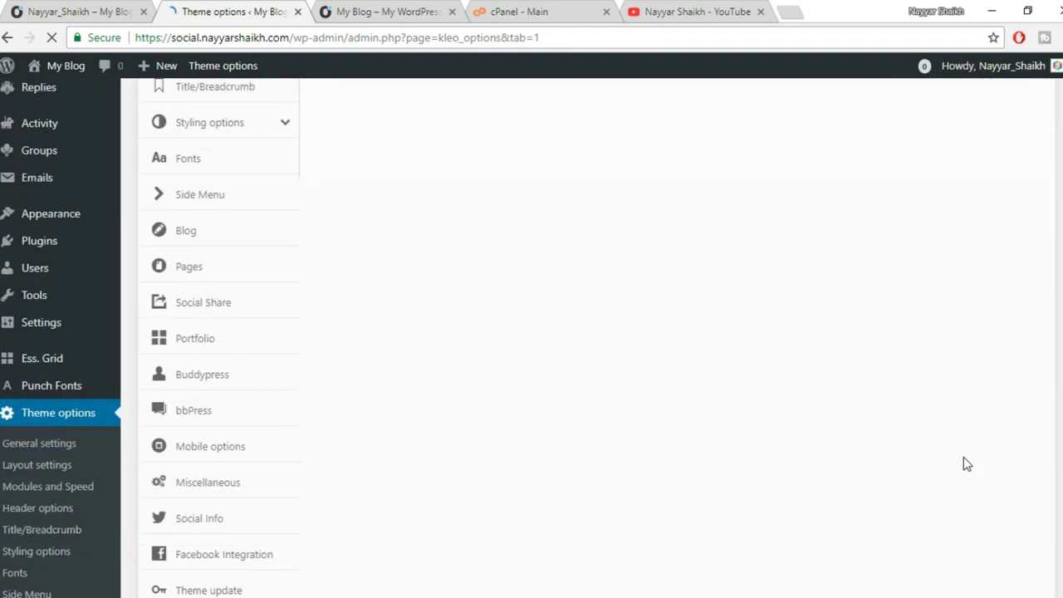
pyautogui.scroll(10, 963, 461)
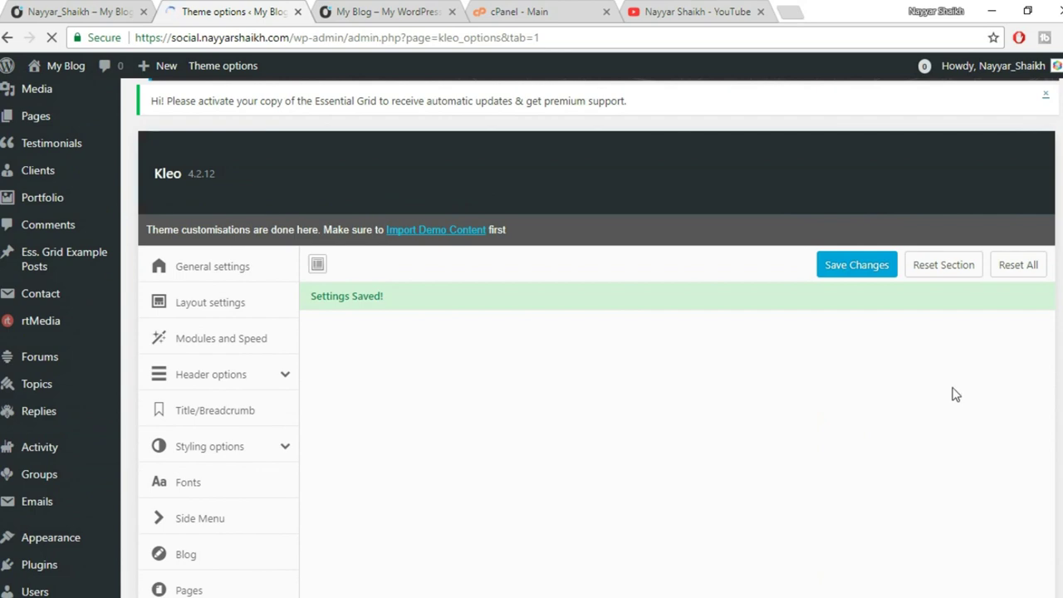
pyautogui.click(324, 11)
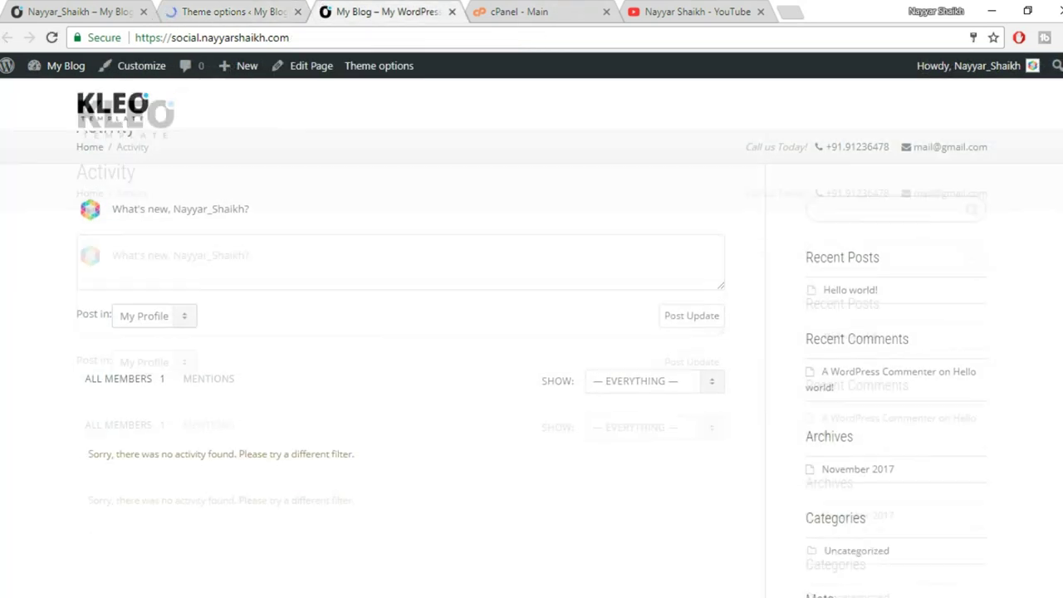
pyautogui.scroll(-2, 532, 332)
pyautogui.scroll(2, 532, 349)
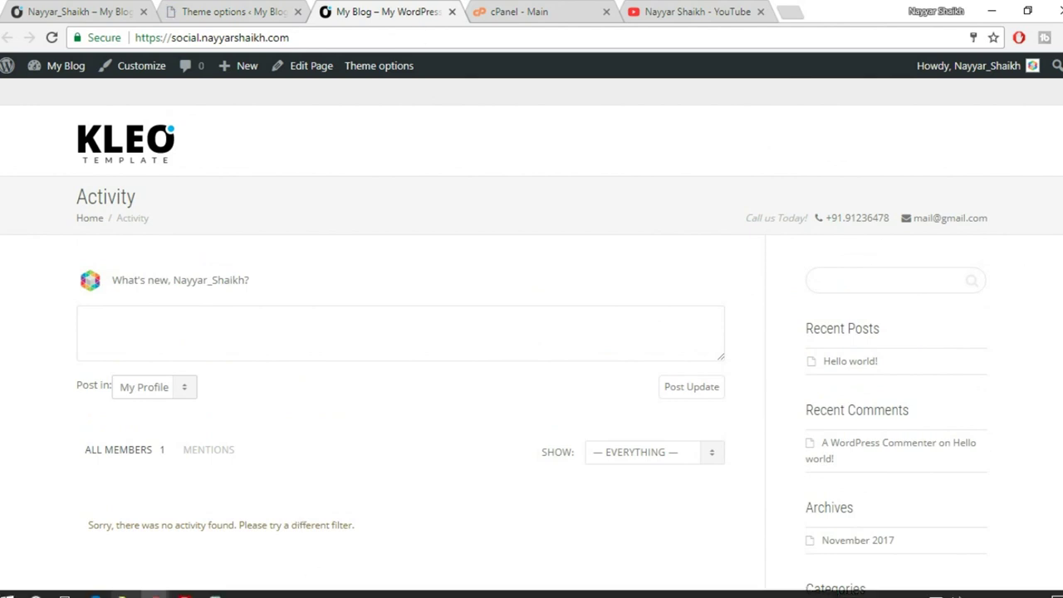
pyautogui.moveTo(153, 591)
pyautogui.click(219, 559)
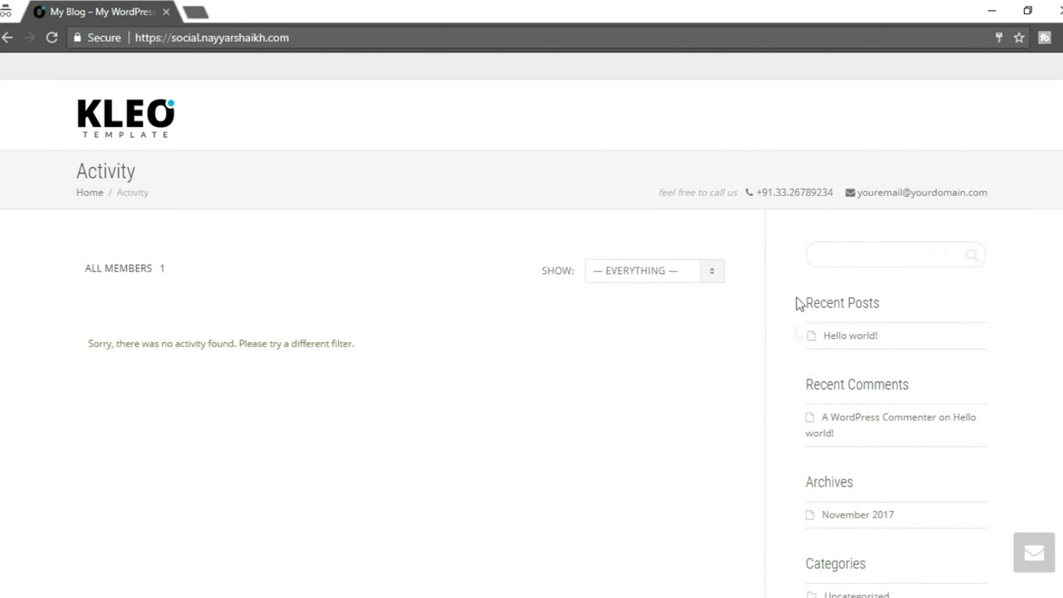
# Load the Kleo demo site in a new private tab and browse its Activity page.
pyautogui.click(196, 10)
pyautogui.write('kleo')
pyautogui.press('Return')
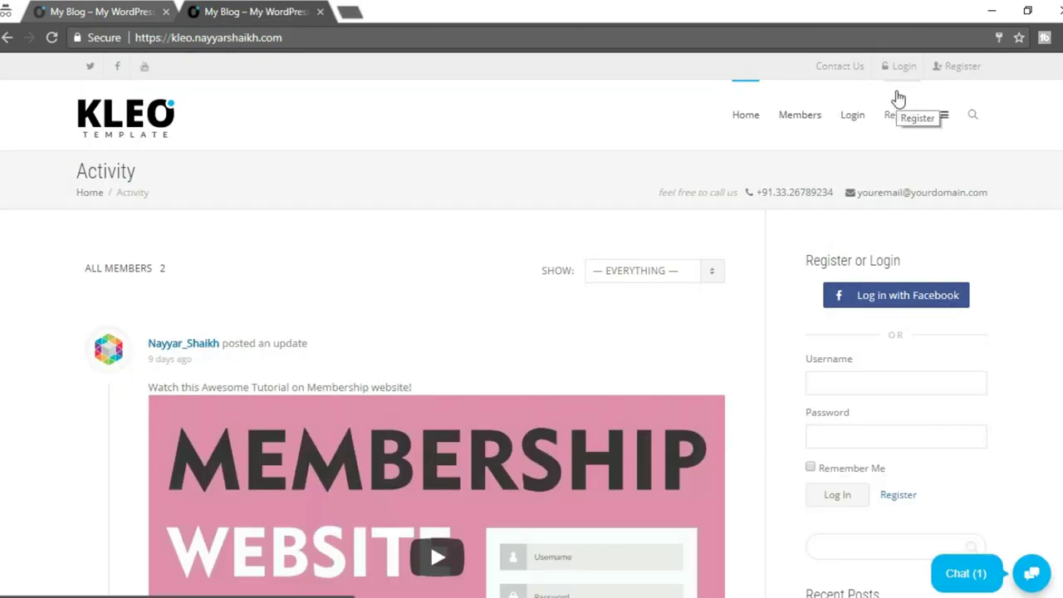
pyautogui.scroll(-2, 917, 261)
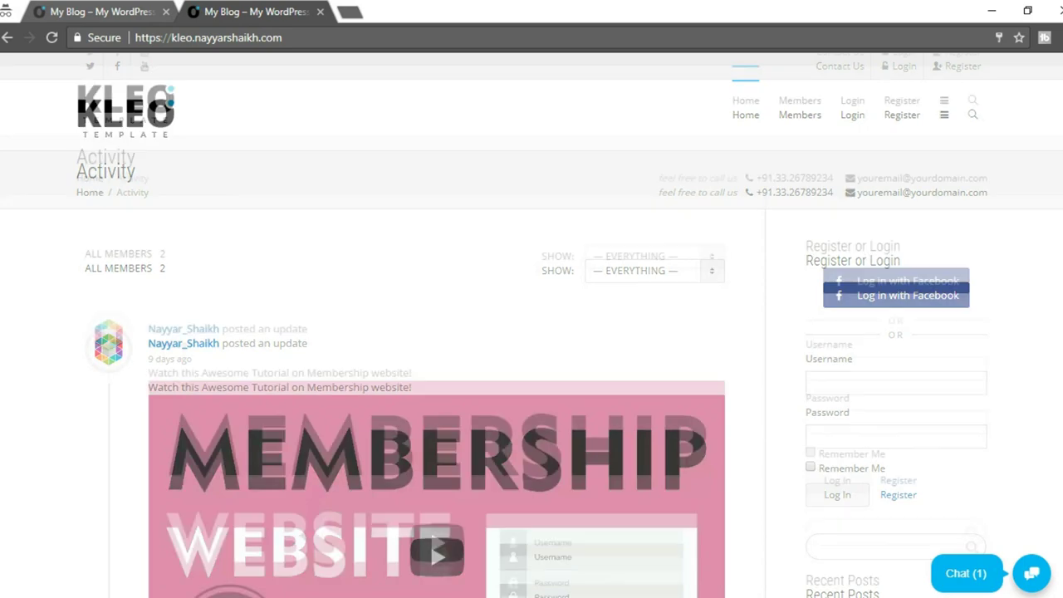
pyautogui.scroll(1, 887, 226)
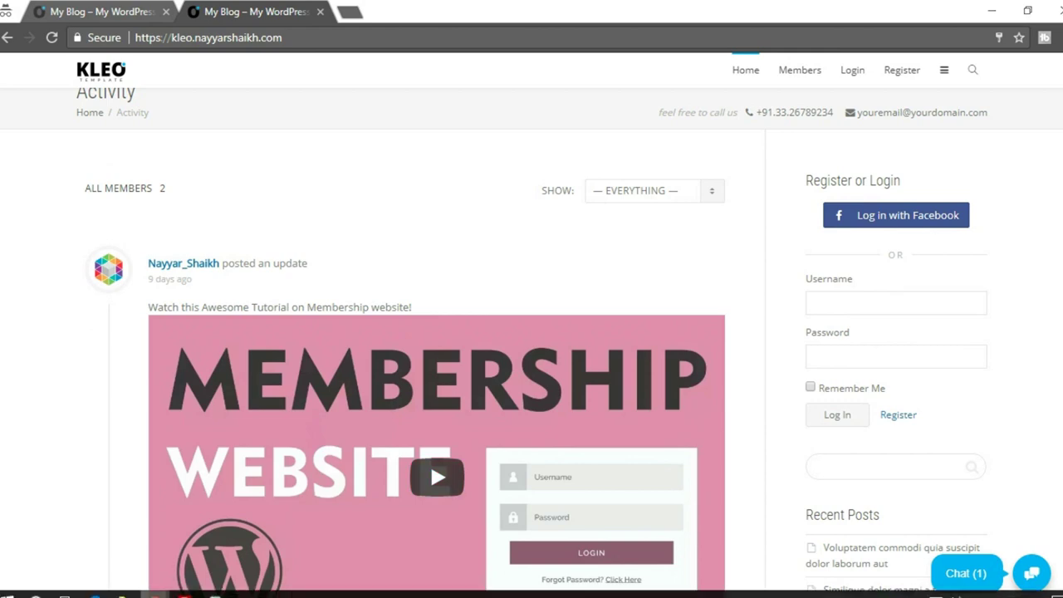
pyautogui.moveTo(153, 594)
pyautogui.click(124, 536)
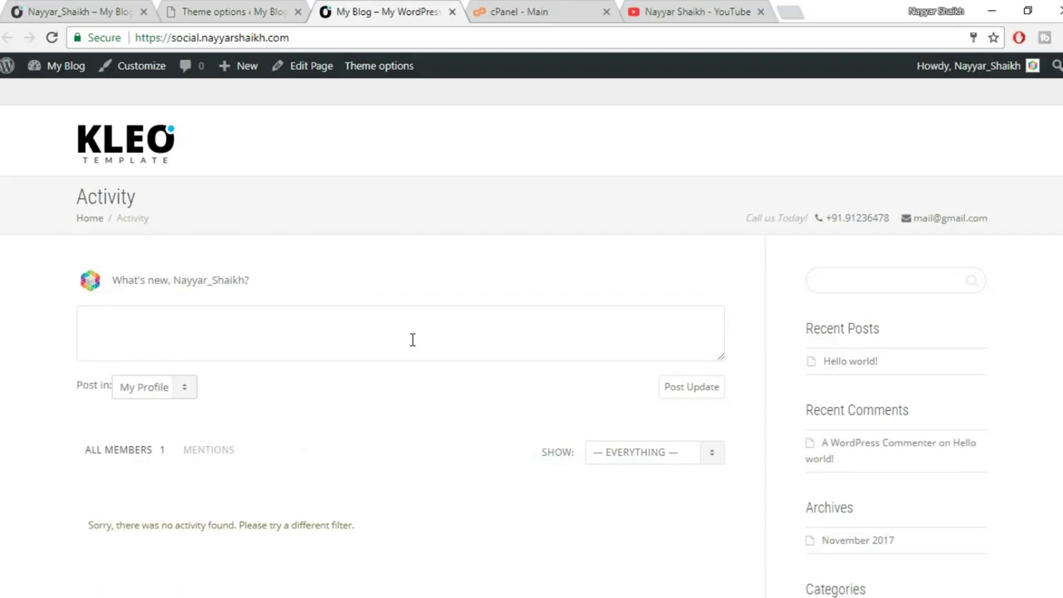
# Turn on Facebook login, Facebook avatar and registration via Facebook in Facebook Integration.
pyautogui.click(227, 12)
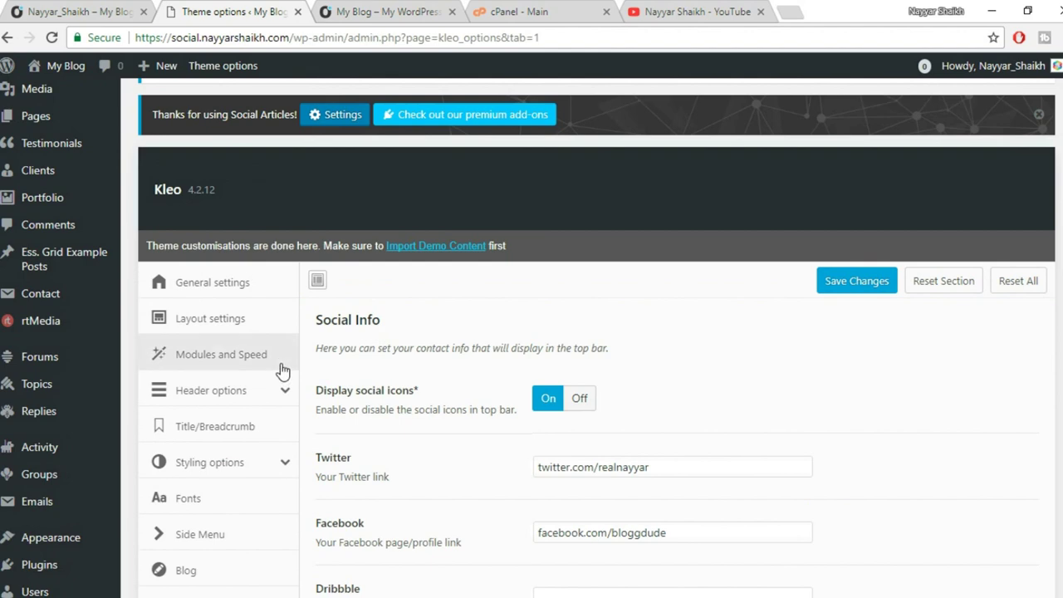
pyautogui.scroll(-5, 280, 369)
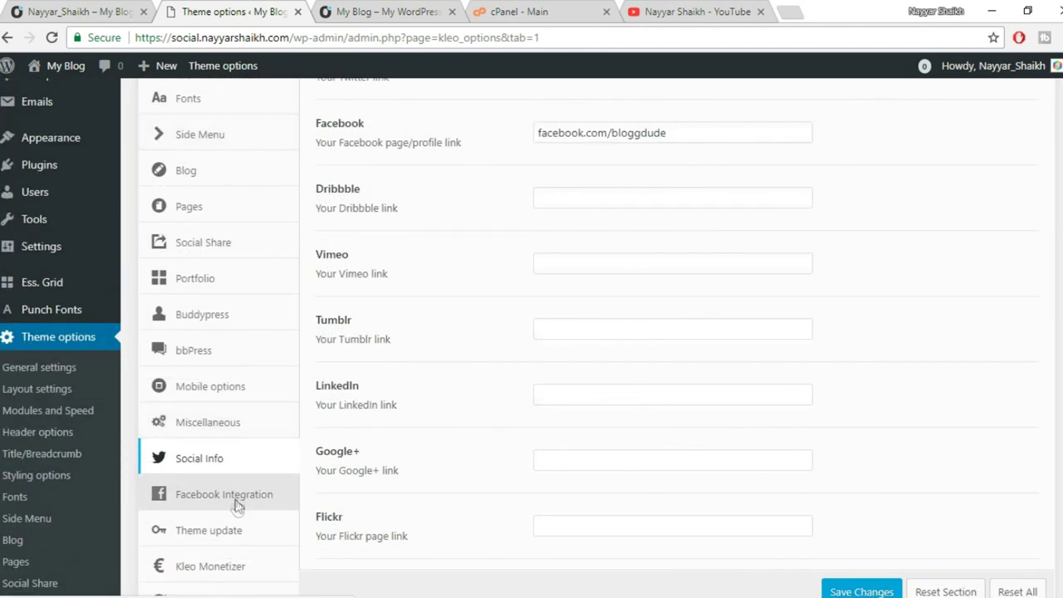
pyautogui.click(238, 498)
pyautogui.scroll(5, 623, 391)
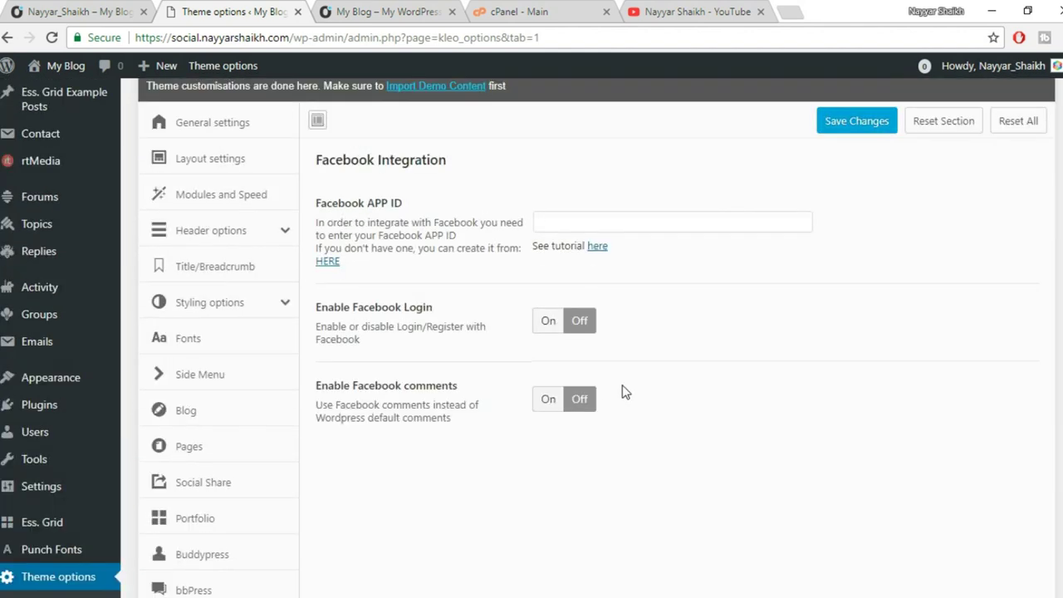
pyautogui.click(554, 330)
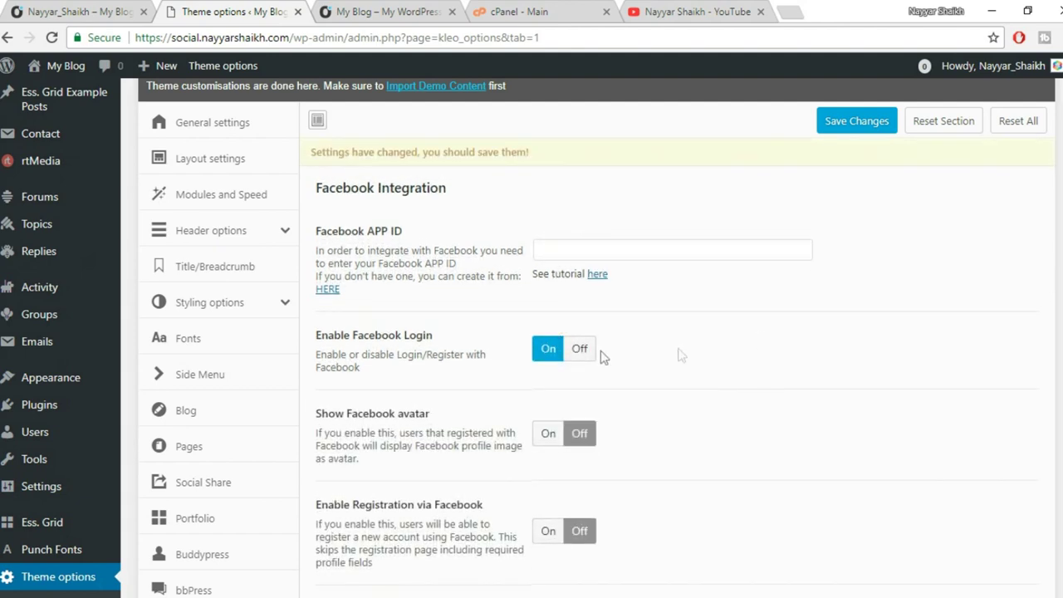
pyautogui.scroll(-2, 670, 360)
pyautogui.click(548, 249)
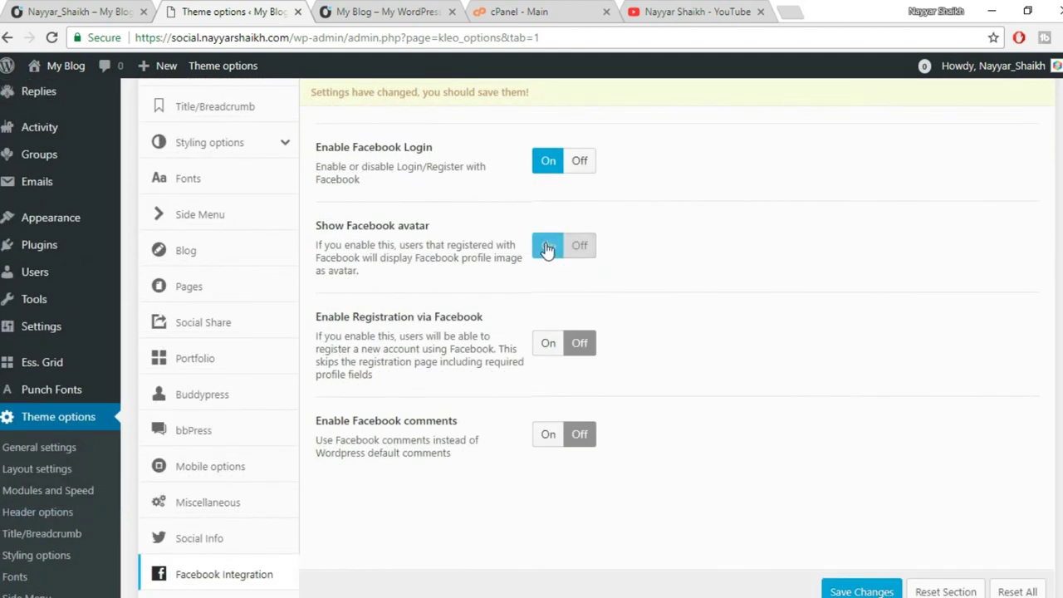
pyautogui.click(550, 343)
# Turn off the email that sends the username and generated password.
pyautogui.scroll(-2, 764, 364)
pyautogui.scroll(-1, 769, 368)
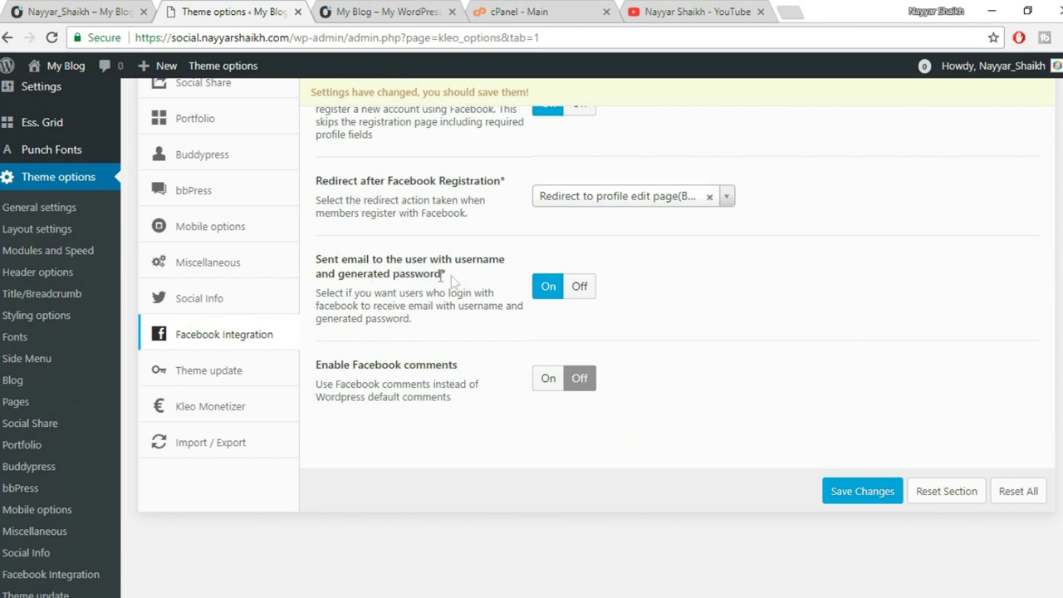
pyautogui.click(581, 295)
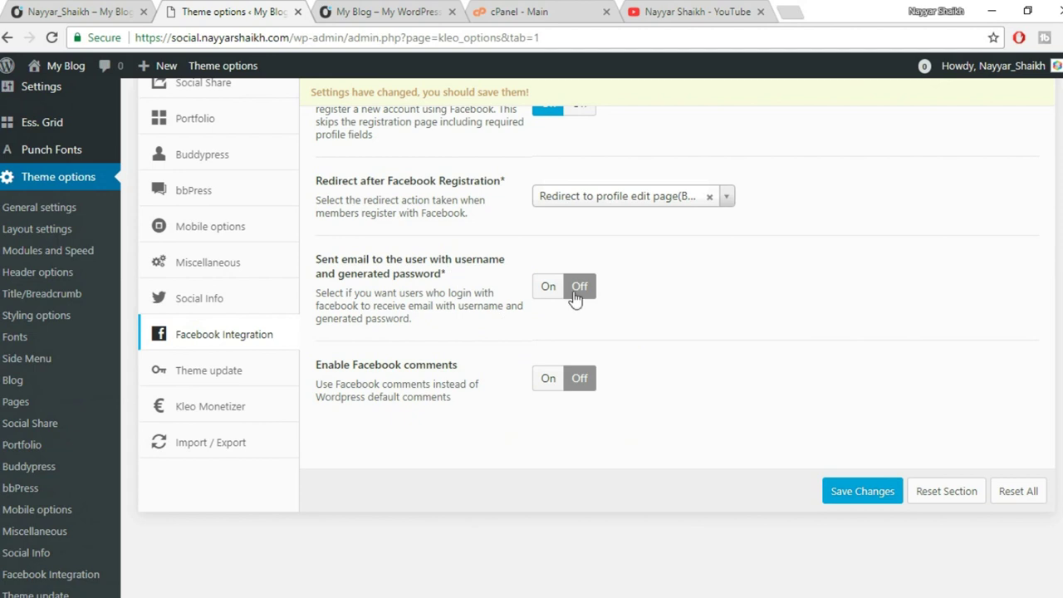
pyautogui.click(549, 286)
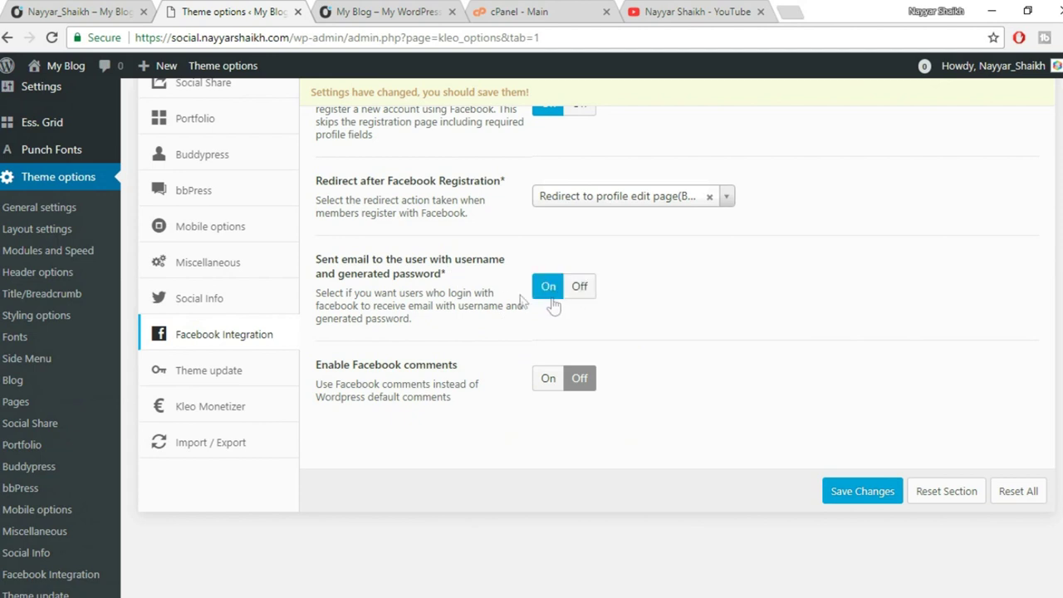
pyautogui.click(577, 288)
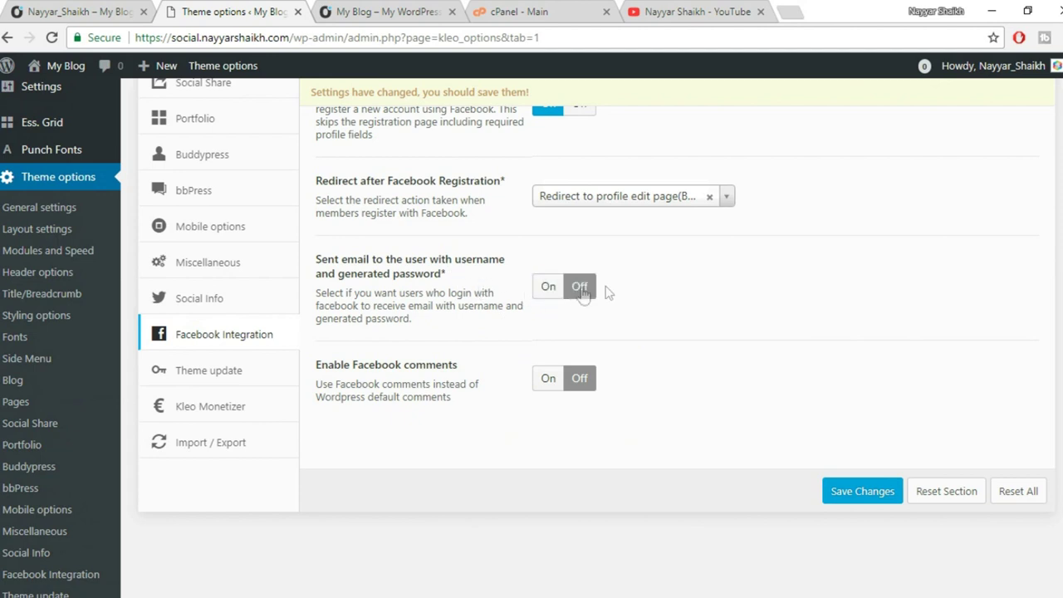
pyautogui.moveTo(446, 274); pyautogui.dragTo(342, 280)
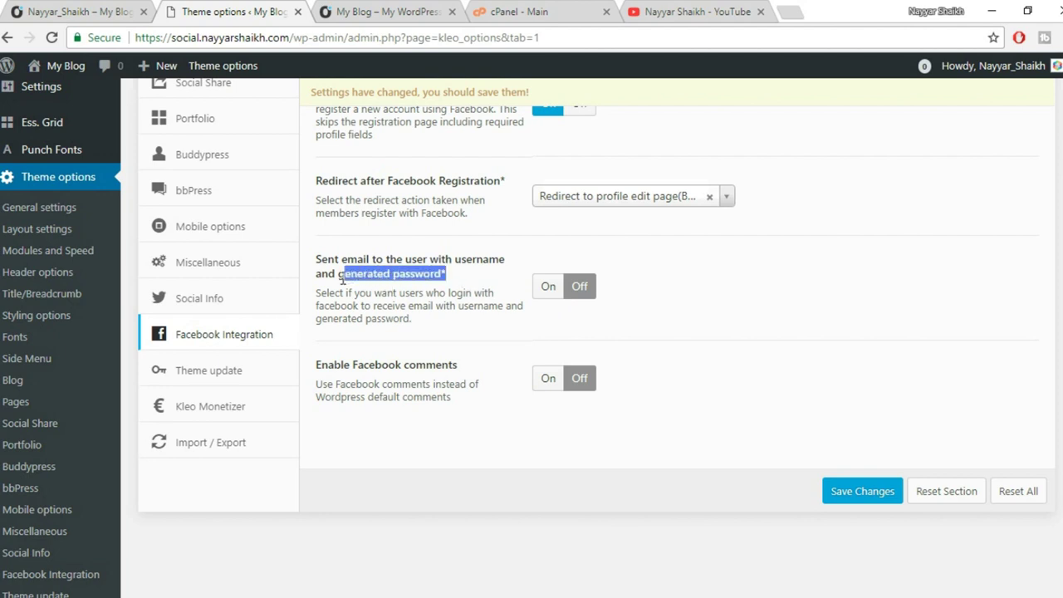
pyautogui.click(367, 279)
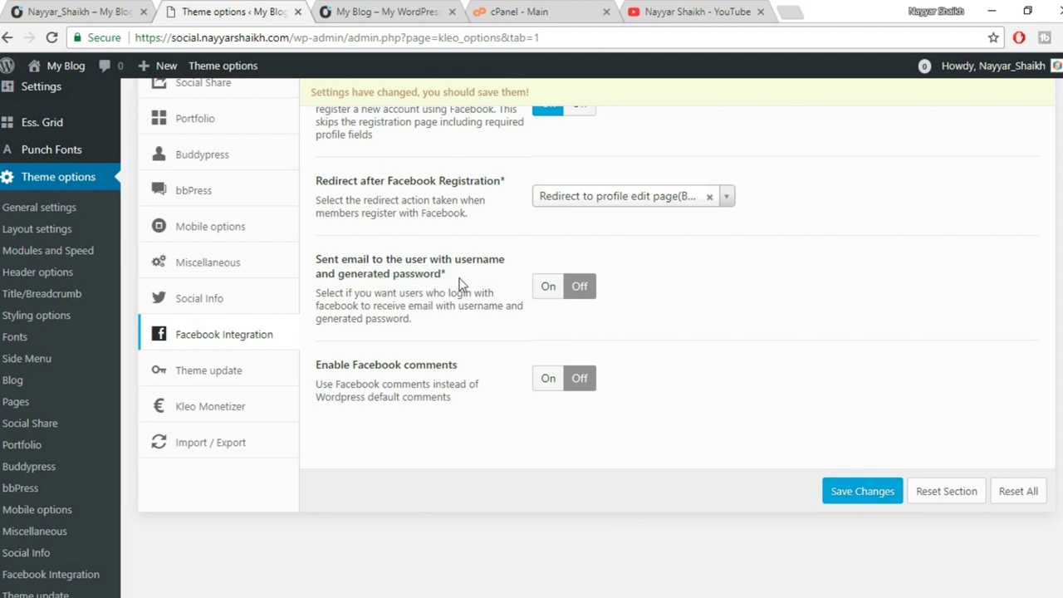
pyautogui.moveTo(442, 275); pyautogui.dragTo(344, 275)
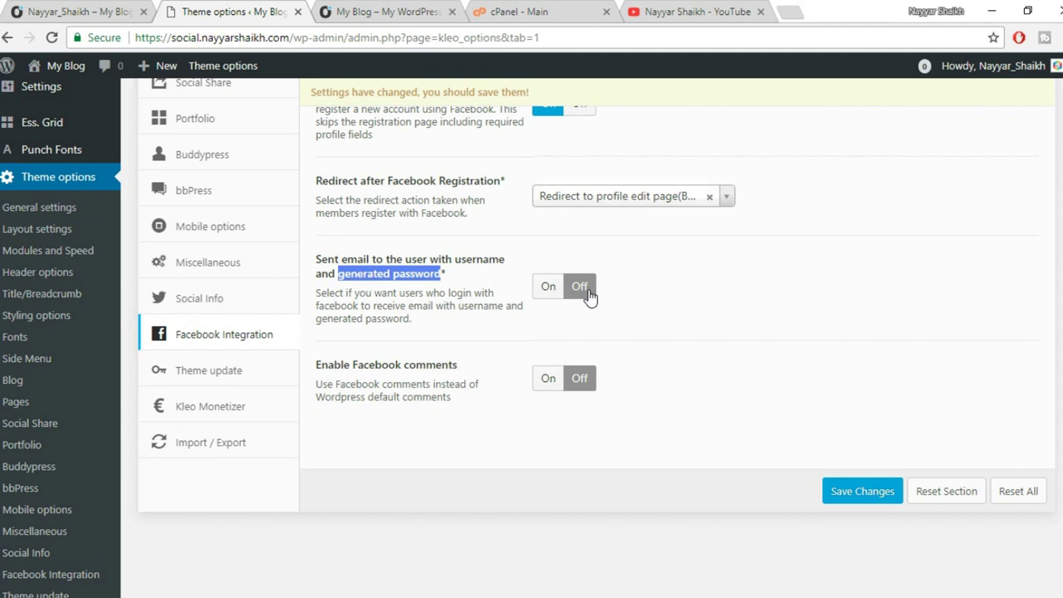
pyautogui.click(457, 284)
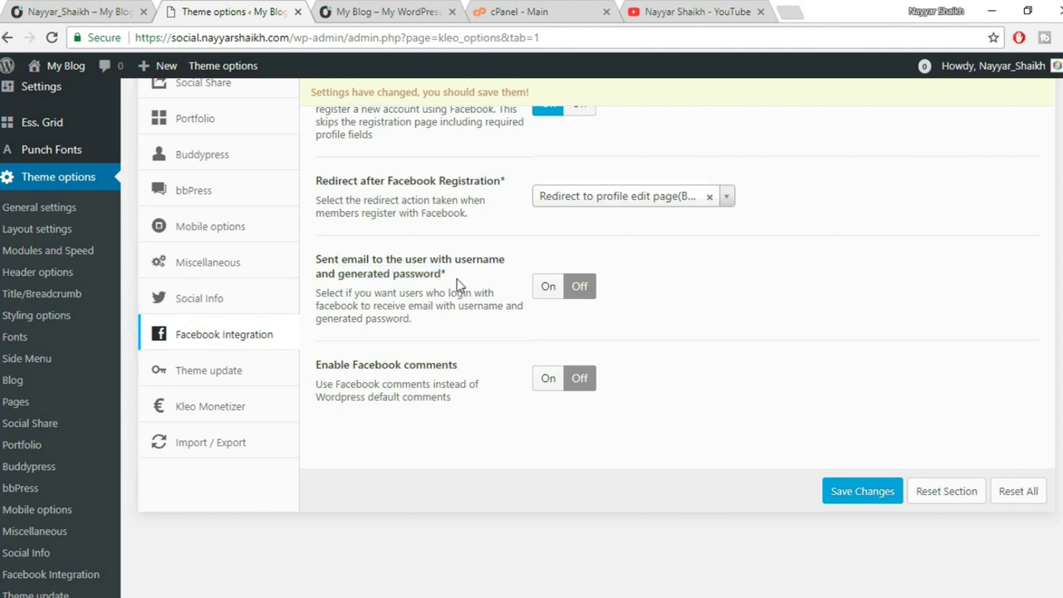
pyautogui.moveTo(324, 263); pyautogui.dragTo(460, 283)
pyautogui.click(470, 290)
# Set the redirect after registration to Custom link.
pyautogui.scroll(1, 530, 236)
pyautogui.click(586, 282)
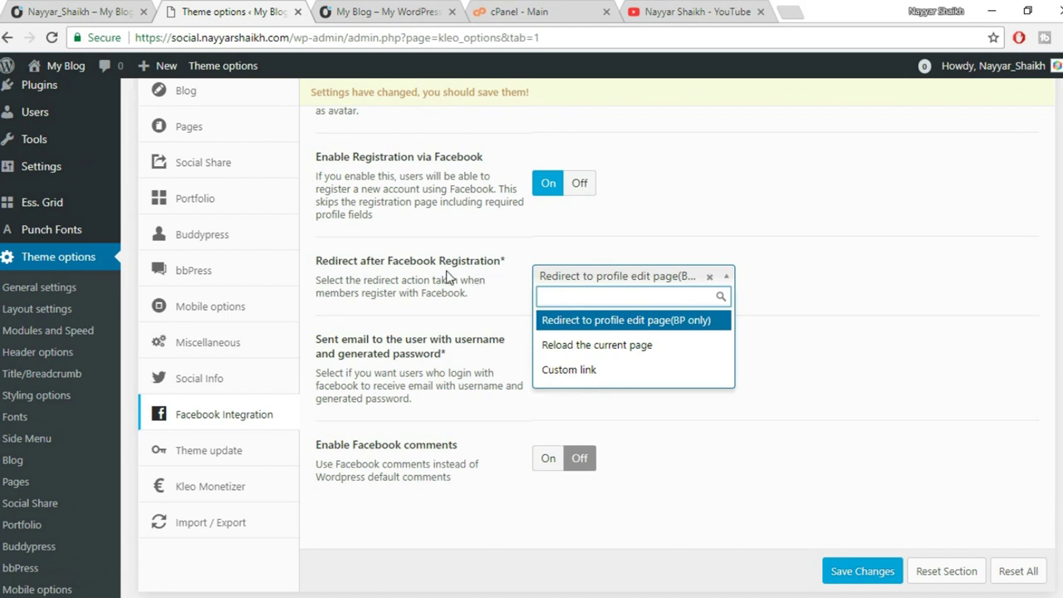
pyautogui.click(468, 278)
pyautogui.click(578, 276)
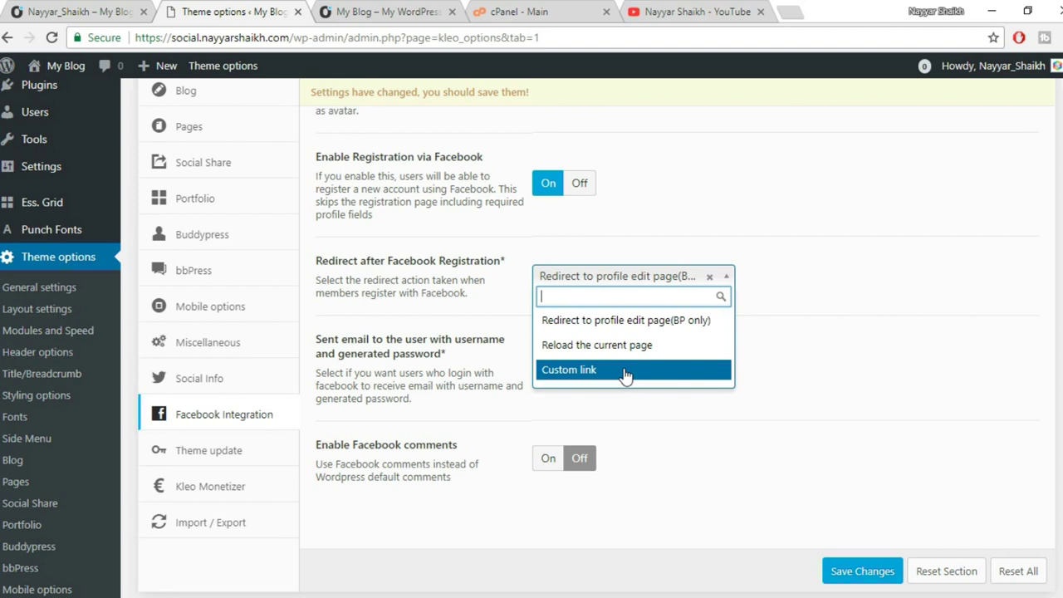
pyautogui.click(626, 371)
# Paste the site's home address from the Activity tab into Custom URL after registration.
pyautogui.scroll(-2, 679, 332)
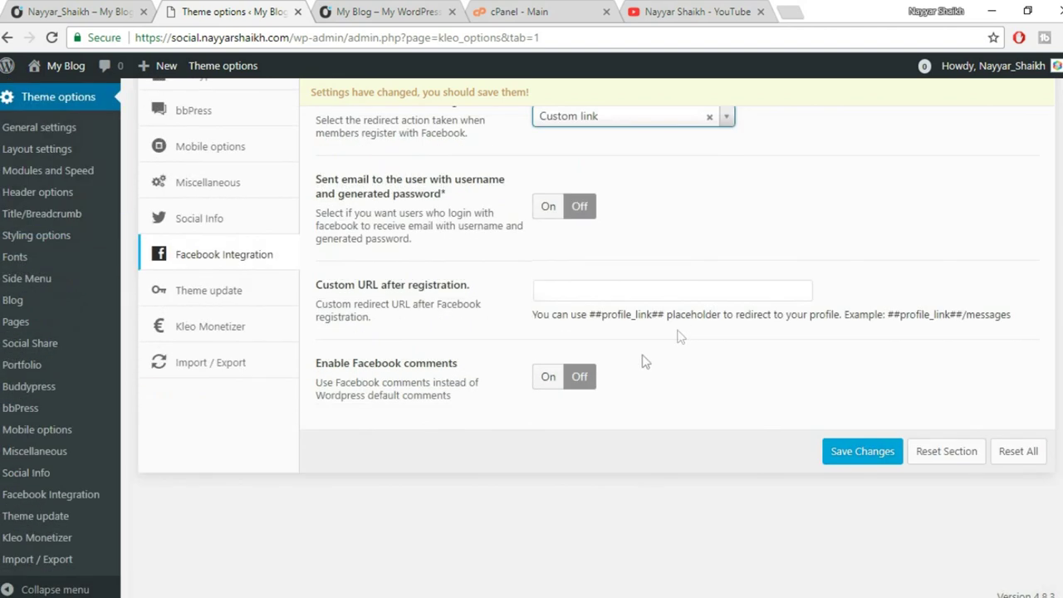
pyautogui.click(616, 297)
pyautogui.click(56, 11)
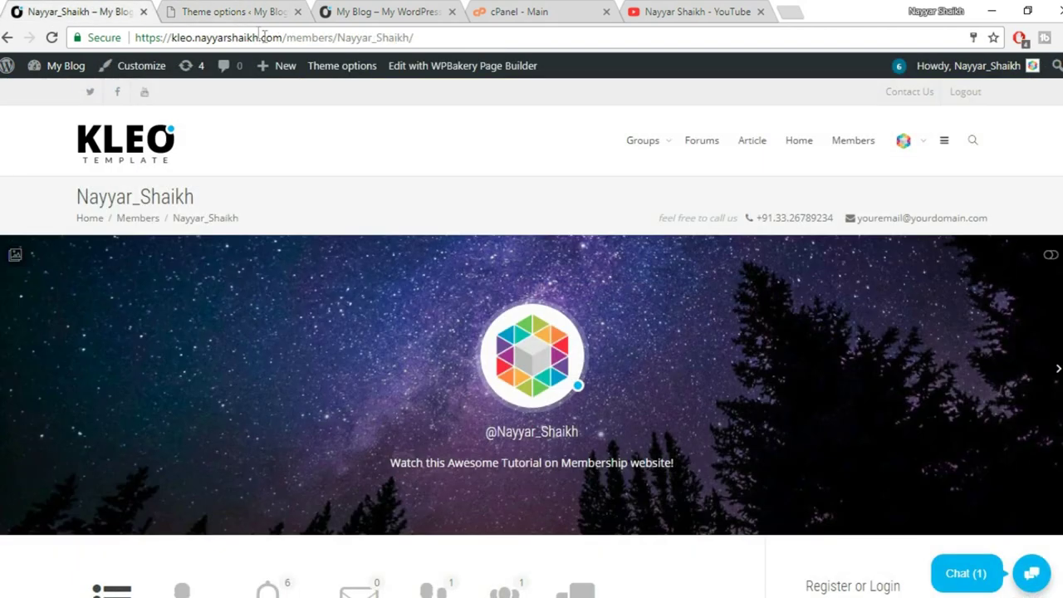
pyautogui.click(424, 12)
pyautogui.click(318, 39)
pyautogui.hotkey('ctrl', 'c')
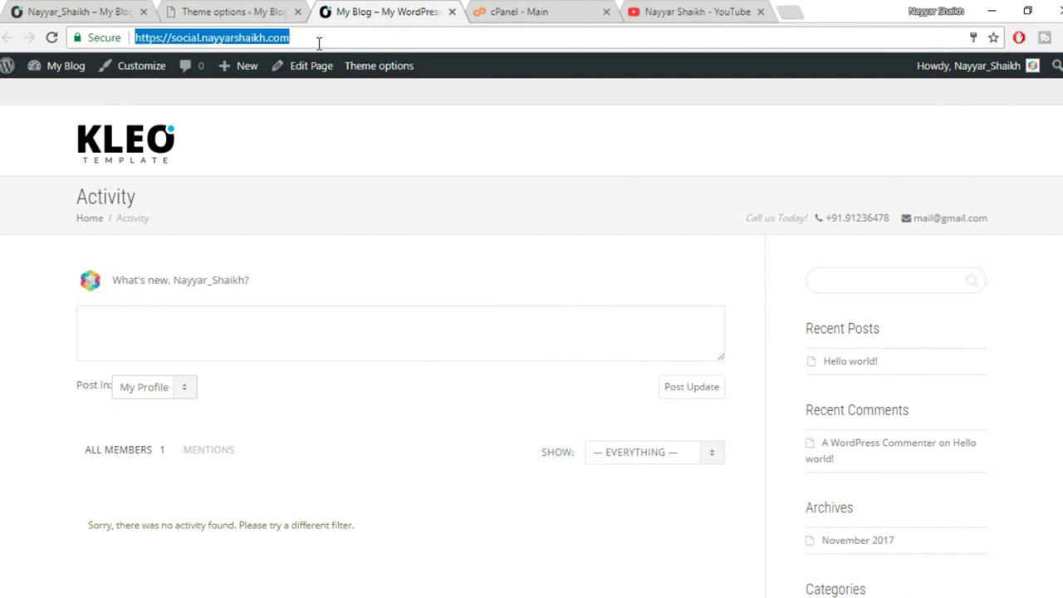
pyautogui.click(235, 10)
pyautogui.hotkey('ctrl', 'v')
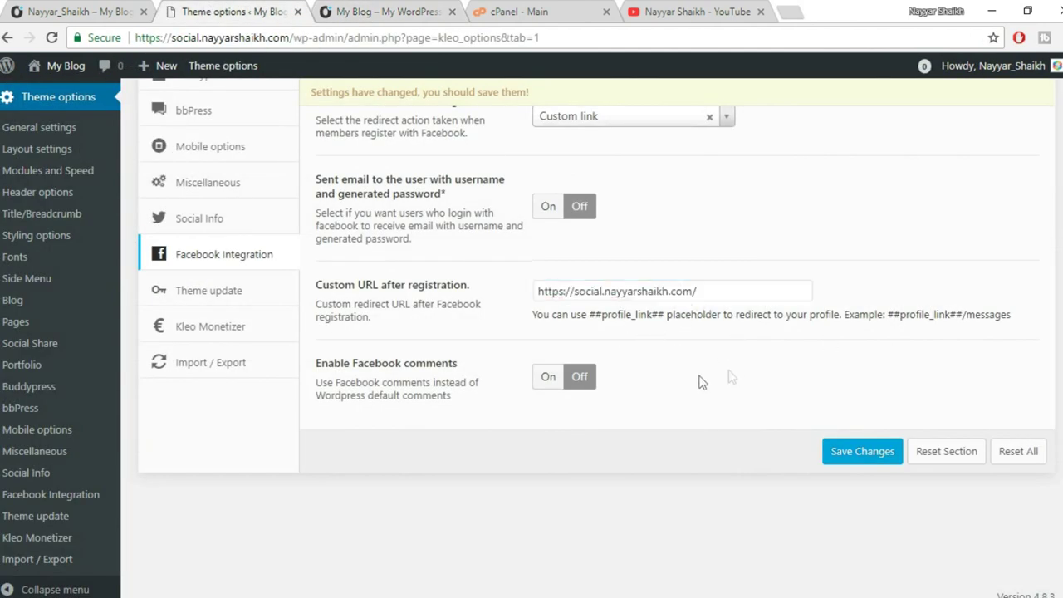
# Save the Facebook Integration settings.
pyautogui.scroll(1, 570, 389)
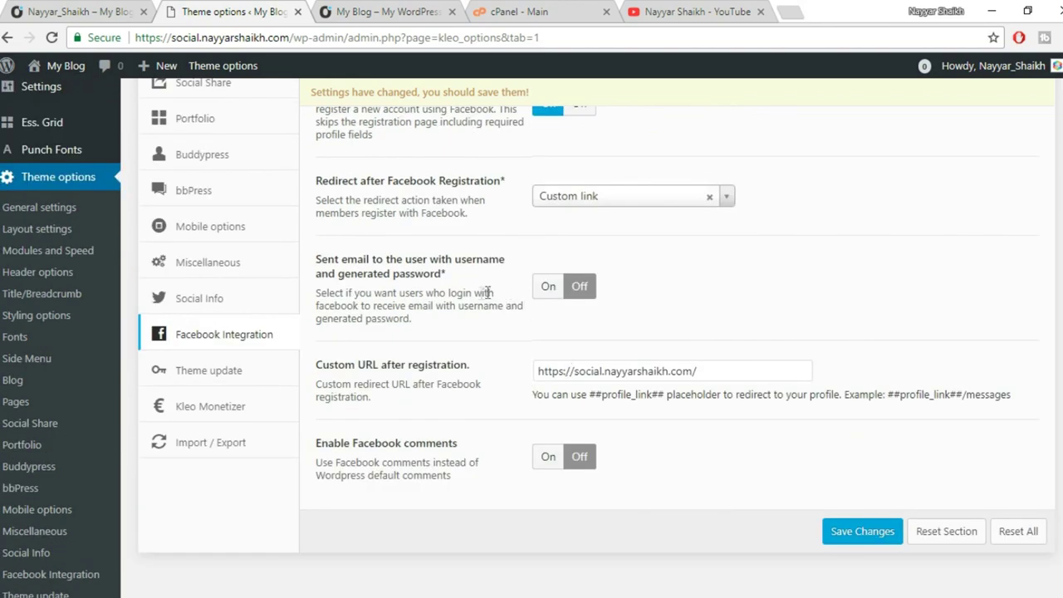
pyautogui.scroll(5, 728, 408)
pyautogui.scroll(-6, 731, 415)
pyautogui.click(833, 448)
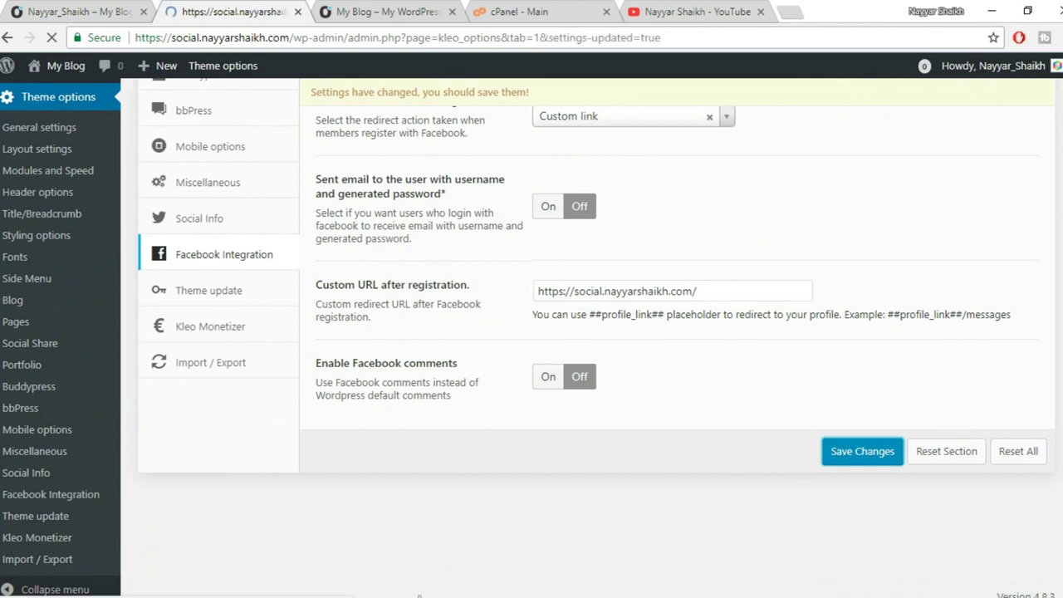
# Reload the site in the private window, then return to the theme options window.
pyautogui.moveTo(153, 594)
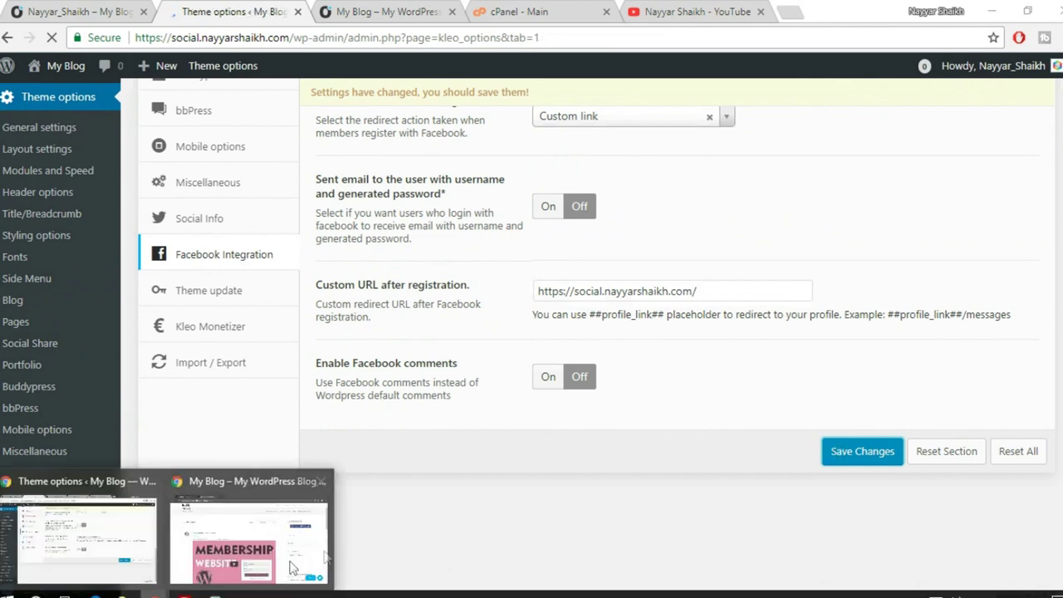
pyautogui.click(249, 536)
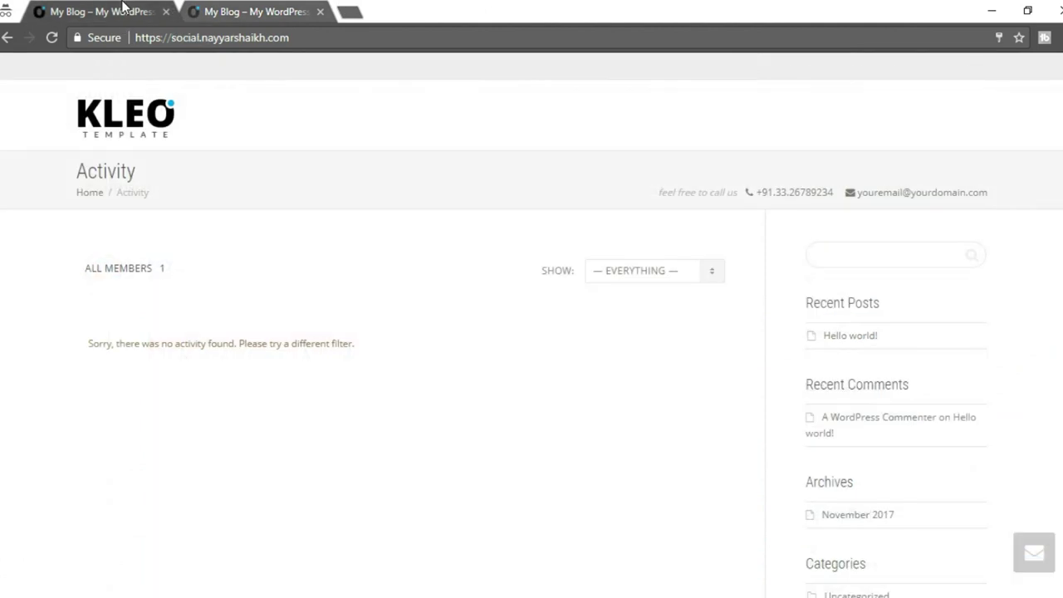
pyautogui.click(52, 39)
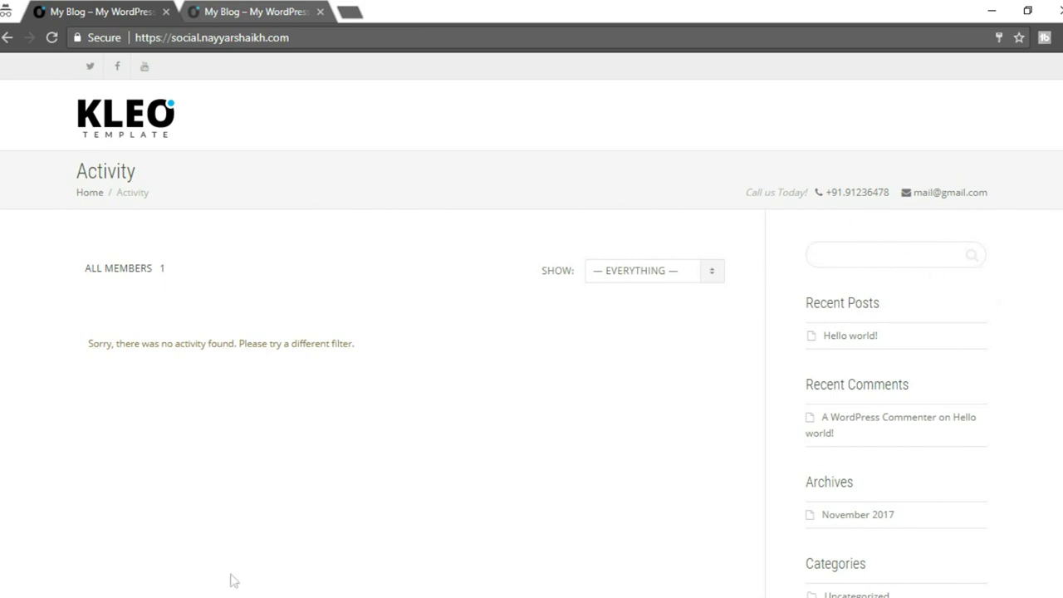
pyautogui.moveTo(183, 595)
pyautogui.click(121, 570)
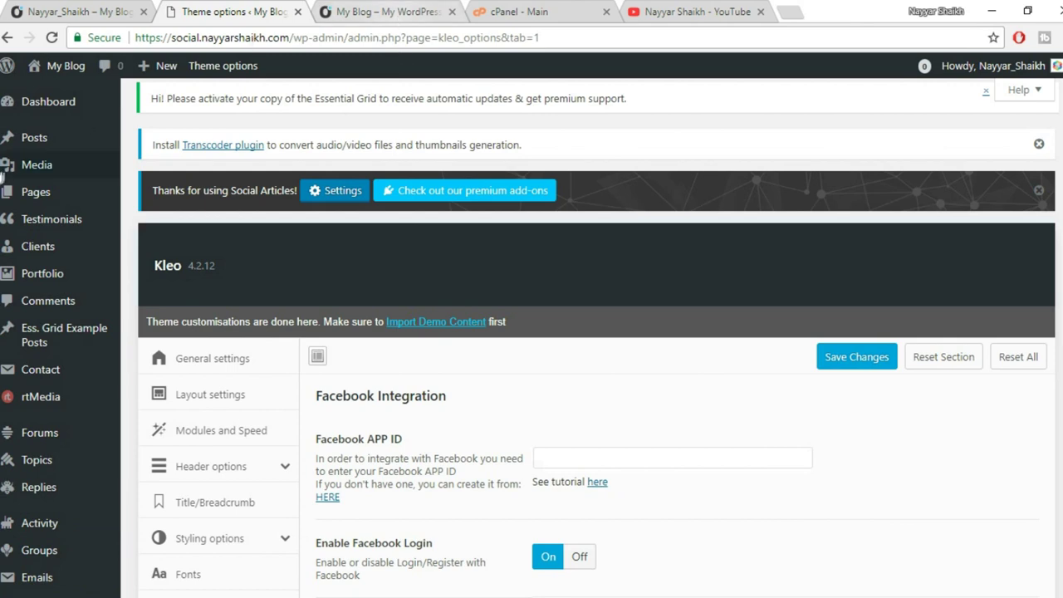
# Open Appearance > Widgets in a new tab beside the Facebook Integration settings.
pyautogui.scroll(-2, 73, 212)
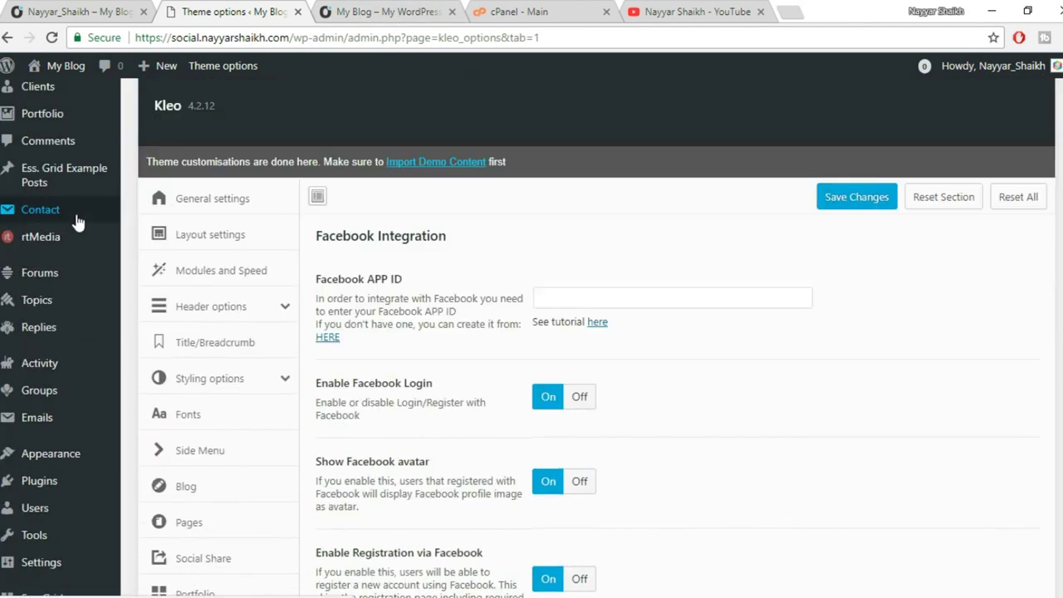
pyautogui.scroll(-1, 76, 221)
pyautogui.moveTo(68, 378)
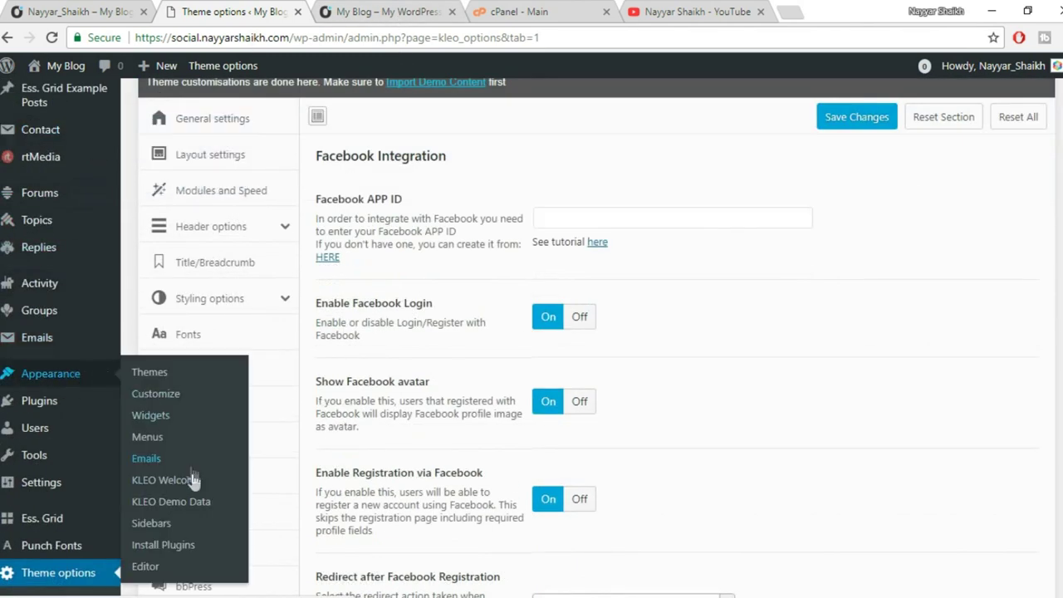
pyautogui.rightClick(161, 425)
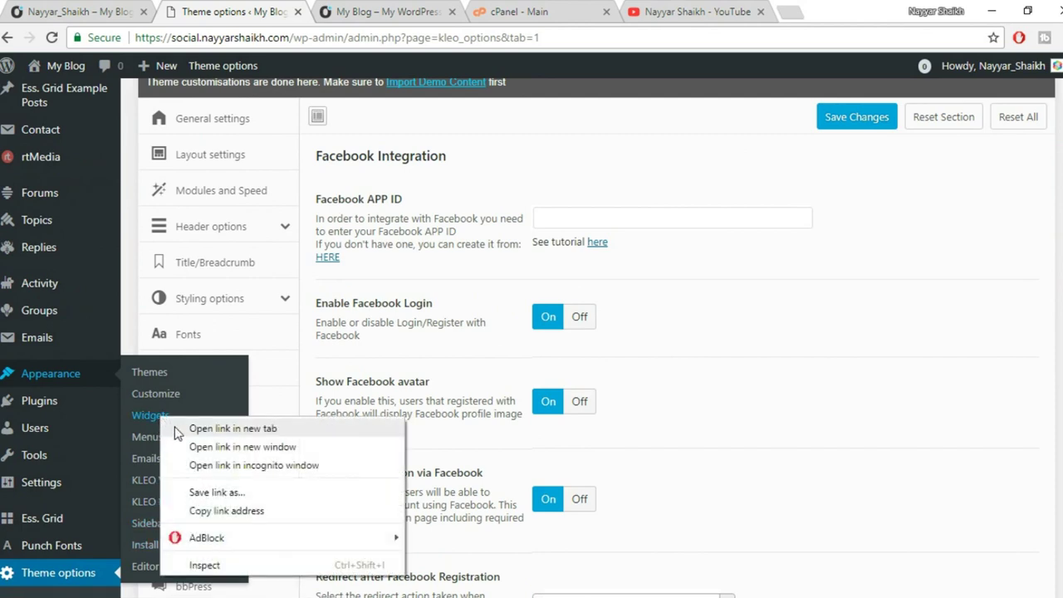
pyautogui.click(179, 431)
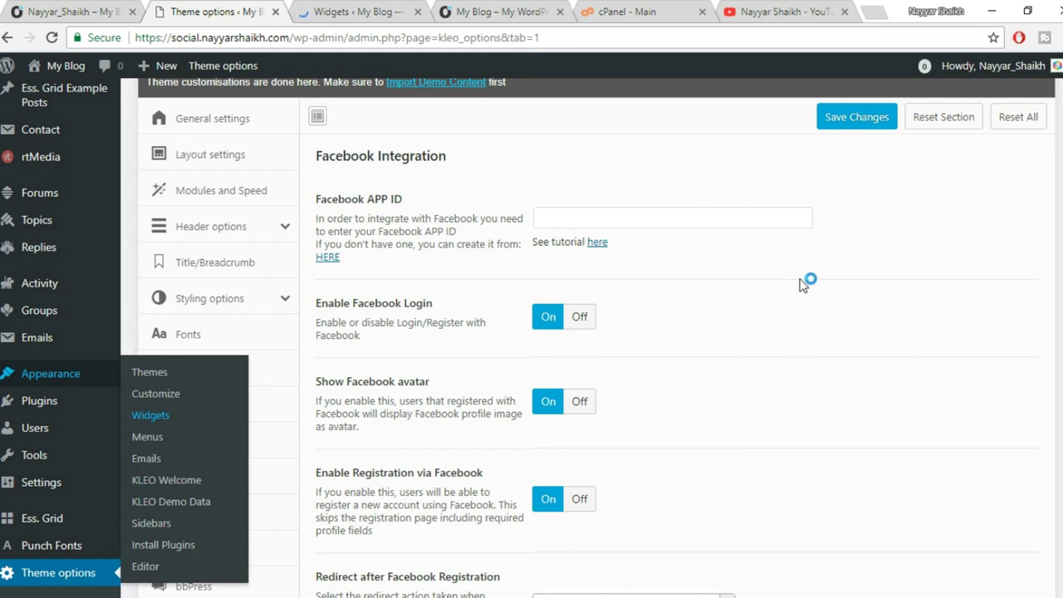
pyautogui.click(618, 216)
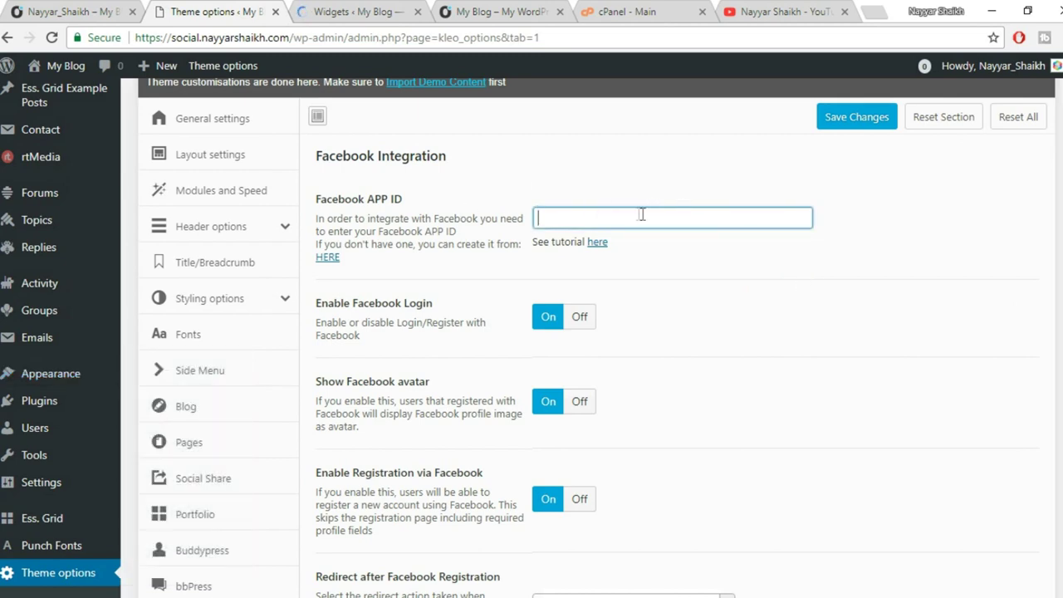
pyautogui.click(350, 10)
pyautogui.click(228, 10)
pyautogui.click(332, 10)
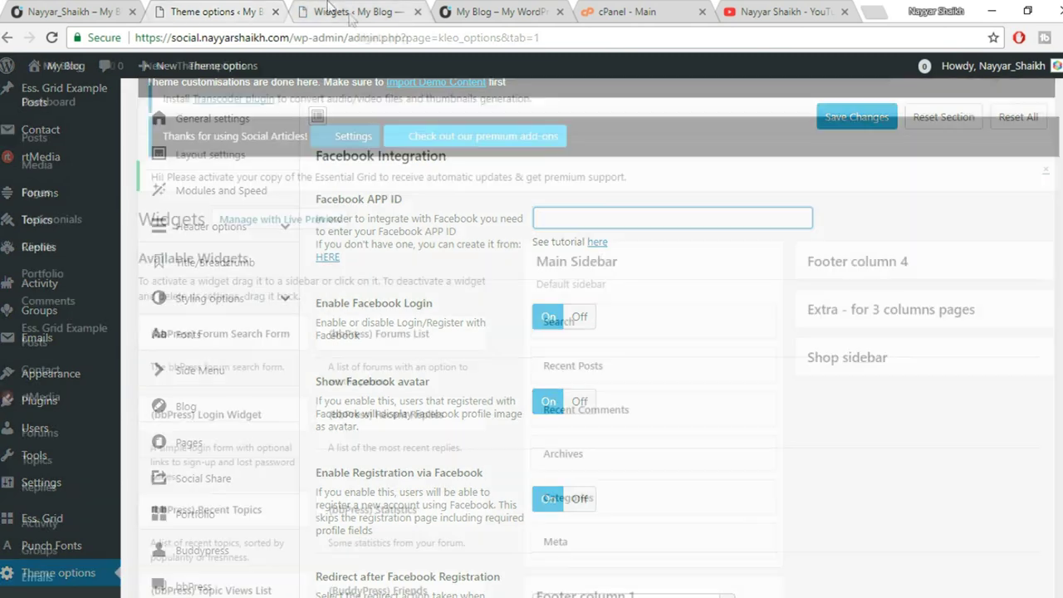
# Delete the Recent Comments, Archives, Categories and Meta widgets from Main Sidebar.
pyautogui.scroll(-2, 831, 287)
pyautogui.click(736, 230)
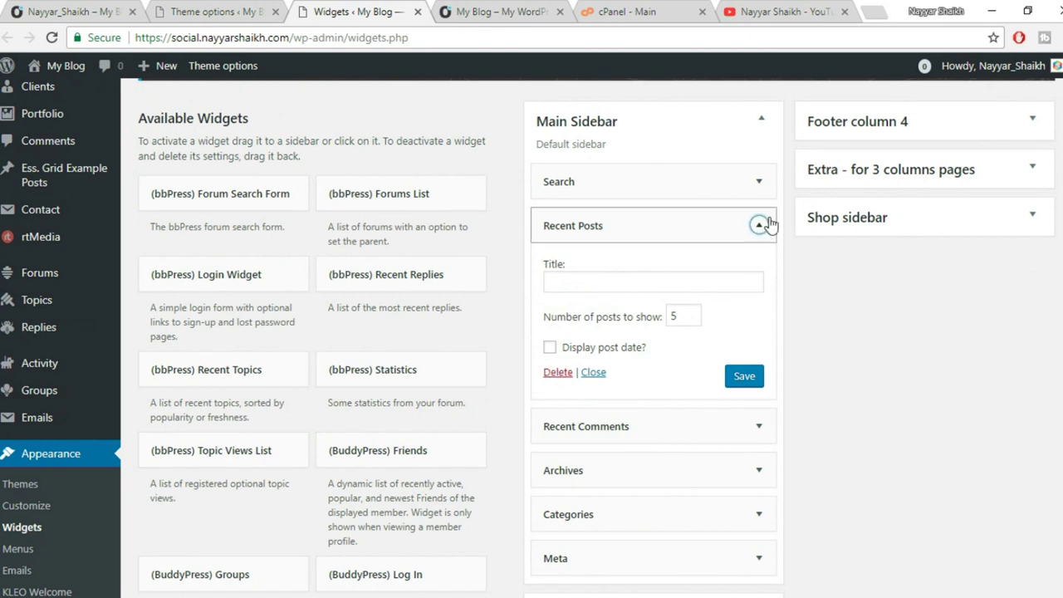
pyautogui.click(758, 225)
pyautogui.click(759, 270)
pyautogui.click(558, 391)
pyautogui.click(759, 270)
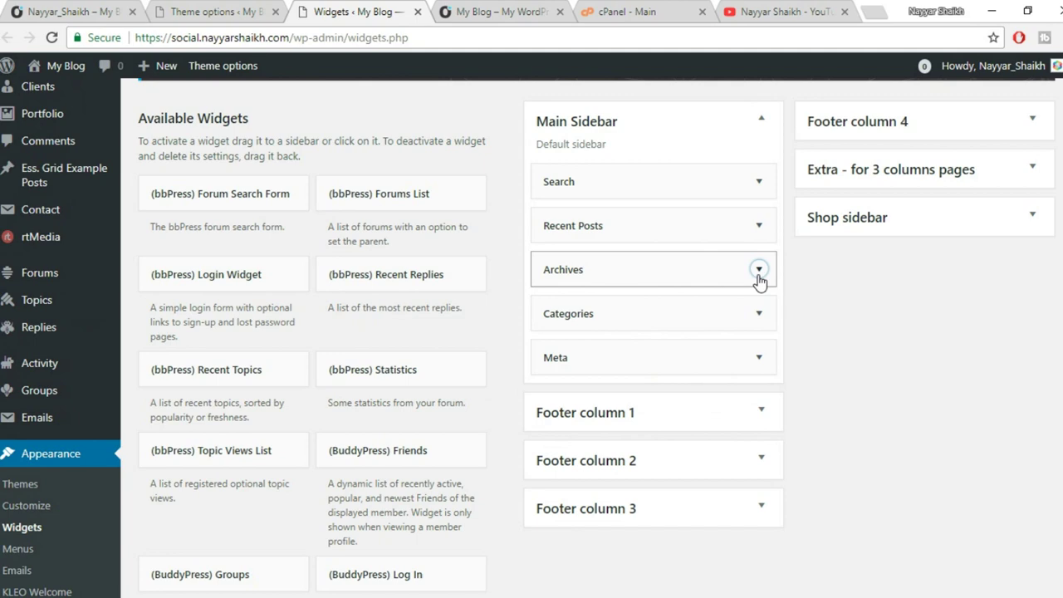
pyautogui.click(555, 398)
pyautogui.click(758, 270)
pyautogui.click(557, 417)
pyautogui.click(727, 279)
pyautogui.click(556, 355)
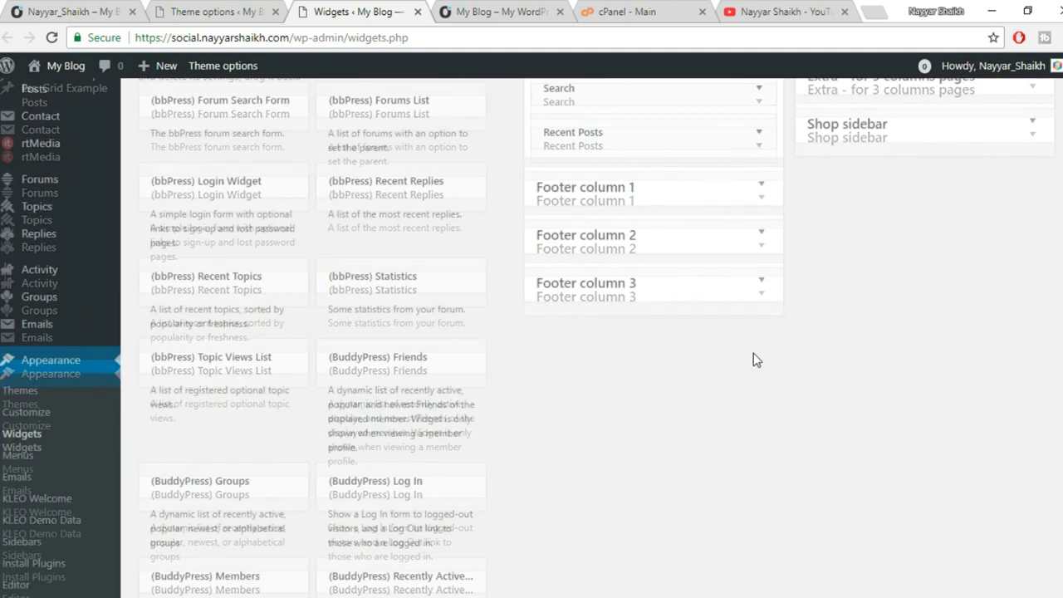
# Add the (BuddyPress) Log In widget atop Main Sidebar, titled 'Login or Register', and save.
pyautogui.scroll(-2, 753, 355)
pyautogui.scroll(-2, 751, 366)
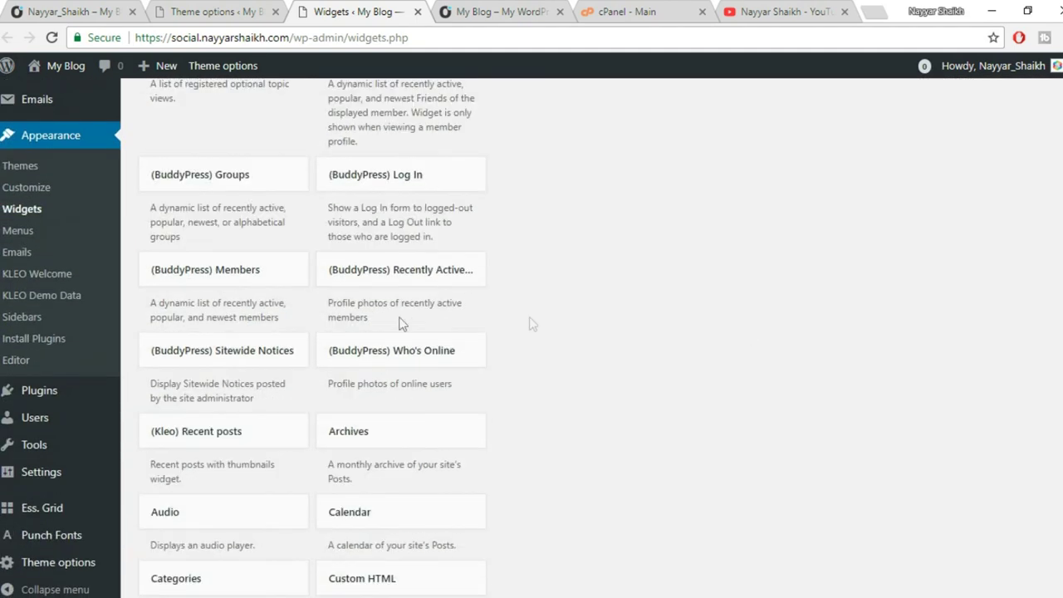
pyautogui.click(470, 178)
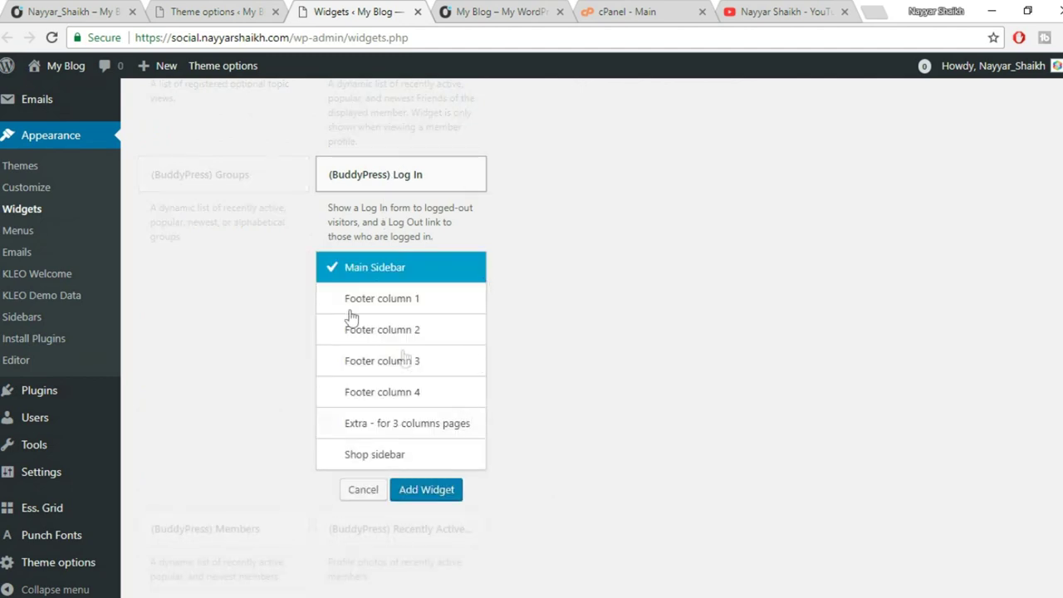
pyautogui.click(438, 488)
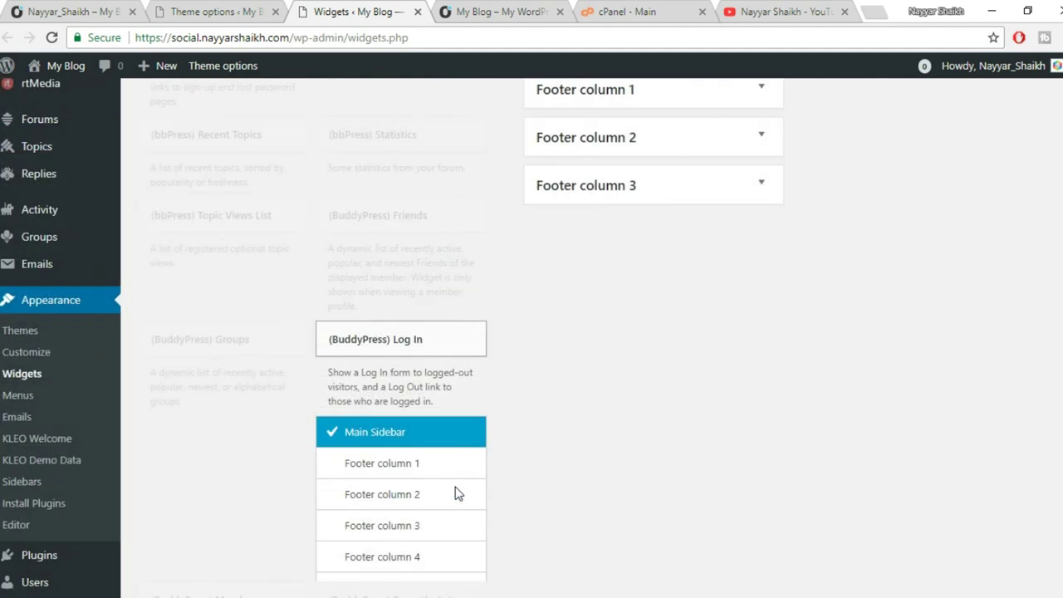
pyautogui.moveTo(662, 325); pyautogui.dragTo(685, 233)
pyautogui.click(672, 235)
pyautogui.click(641, 294)
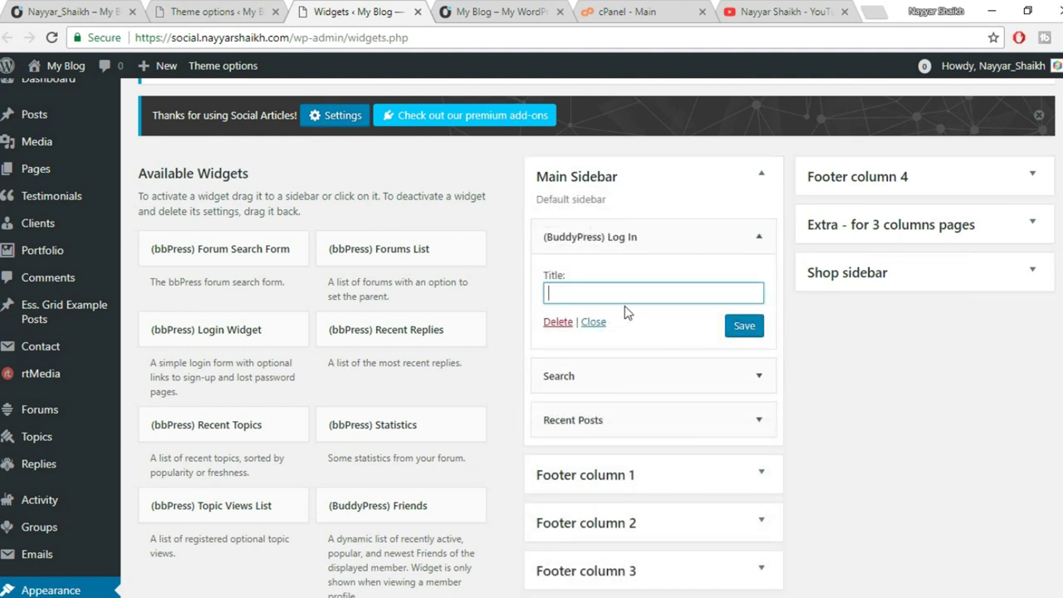
pyautogui.write('Lopgin o')
pyautogui.press('BackSpace')
pyautogui.click(743, 330)
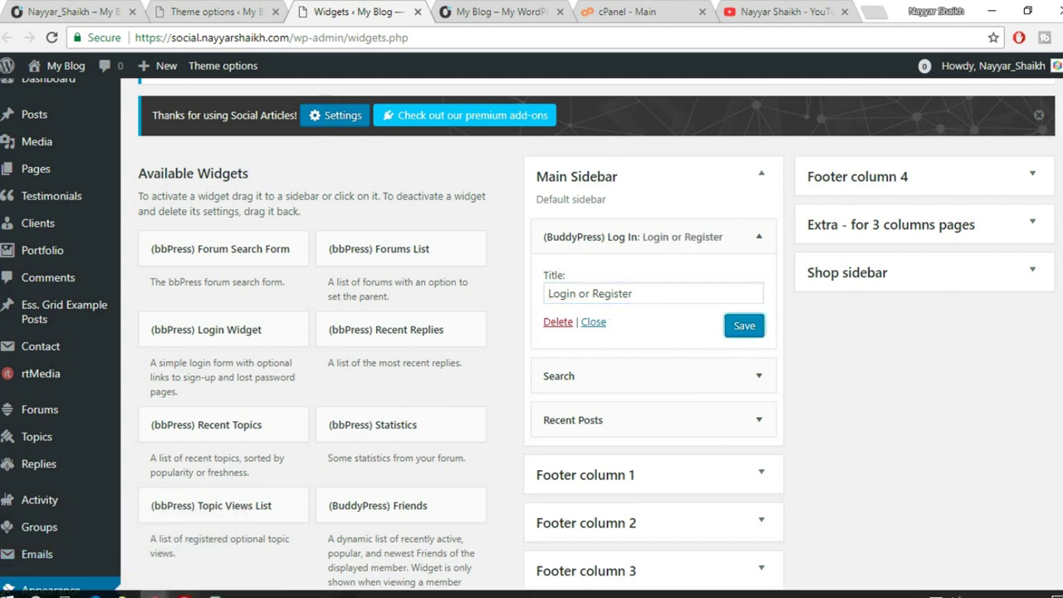
pyautogui.moveTo(155, 593)
pyautogui.click(230, 567)
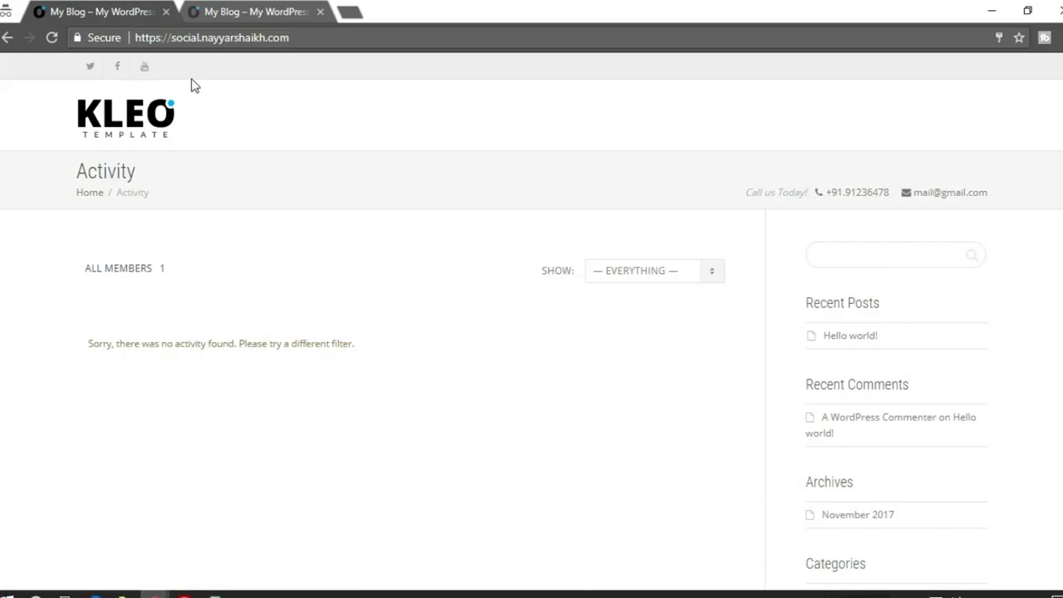
# Reload the site front end to check the new Login or Register widget.
pyautogui.click(52, 38)
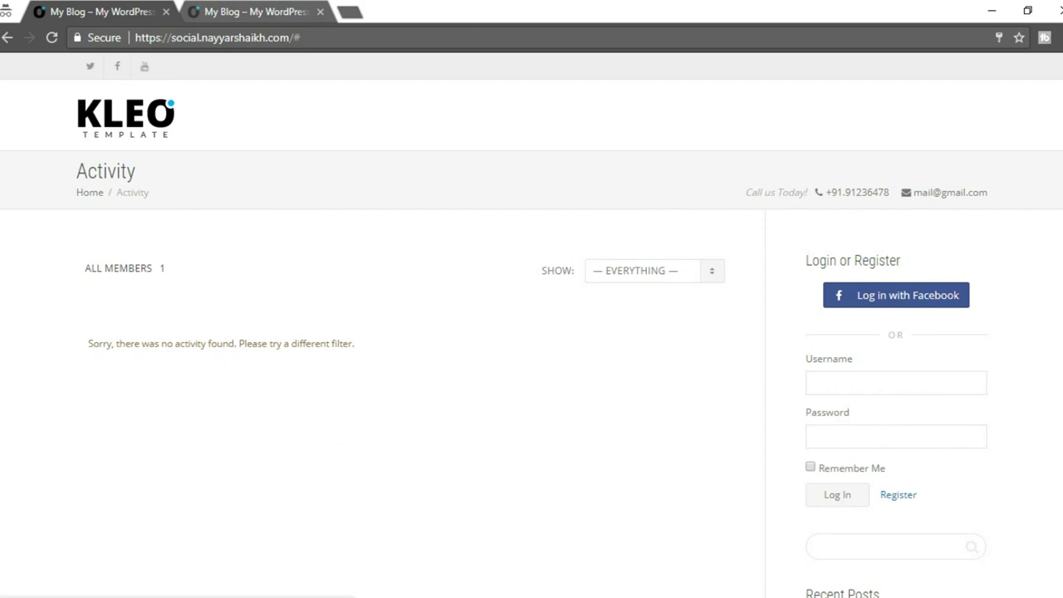
pyautogui.moveTo(153, 593)
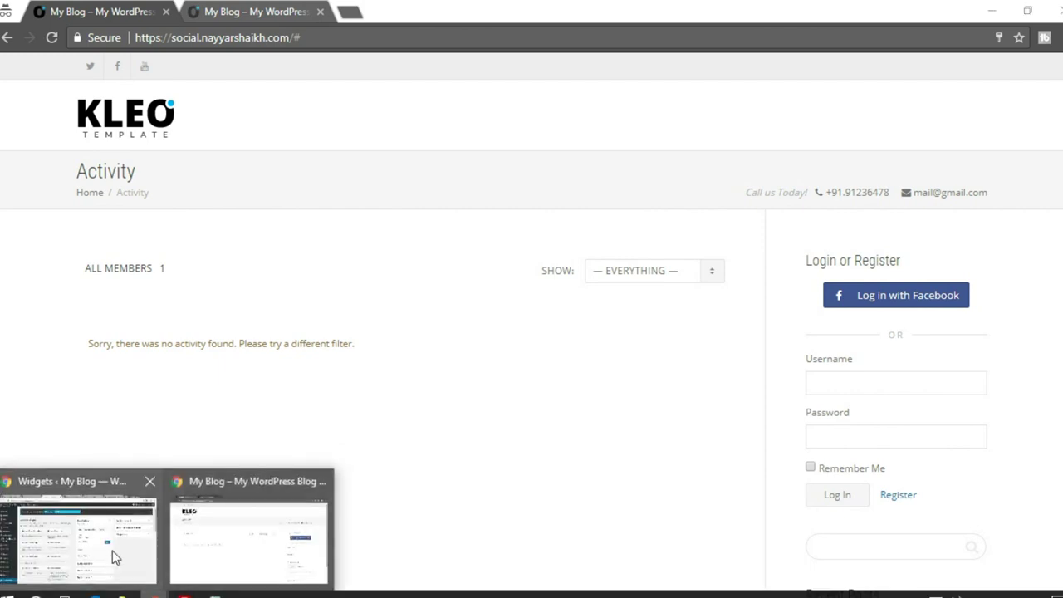
pyautogui.click(78, 558)
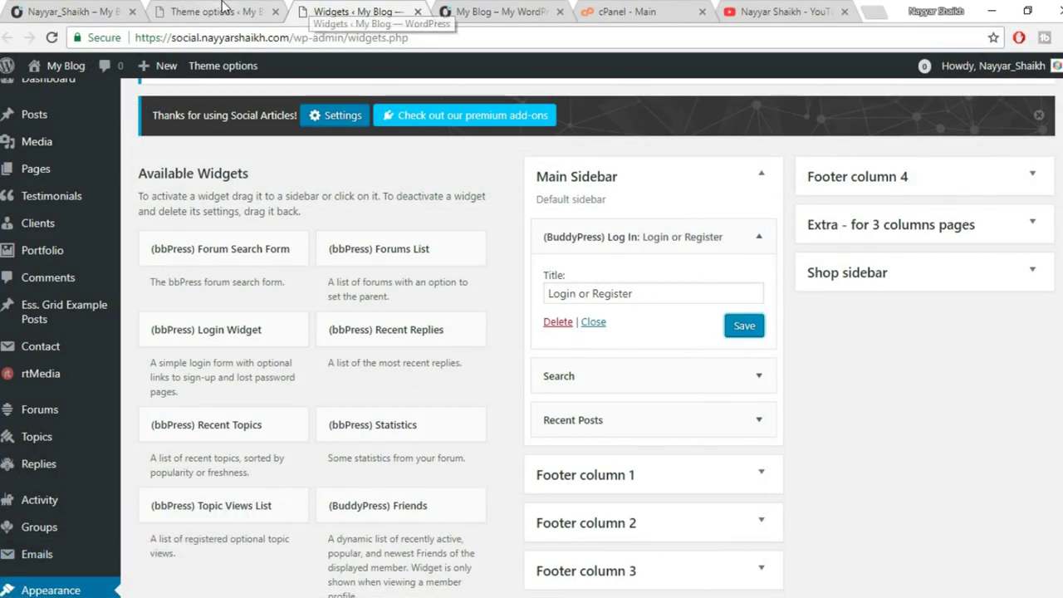
# From the Facebook Integration settings, open the App ID creation HERE link in a new tab.
pyautogui.click(221, 9)
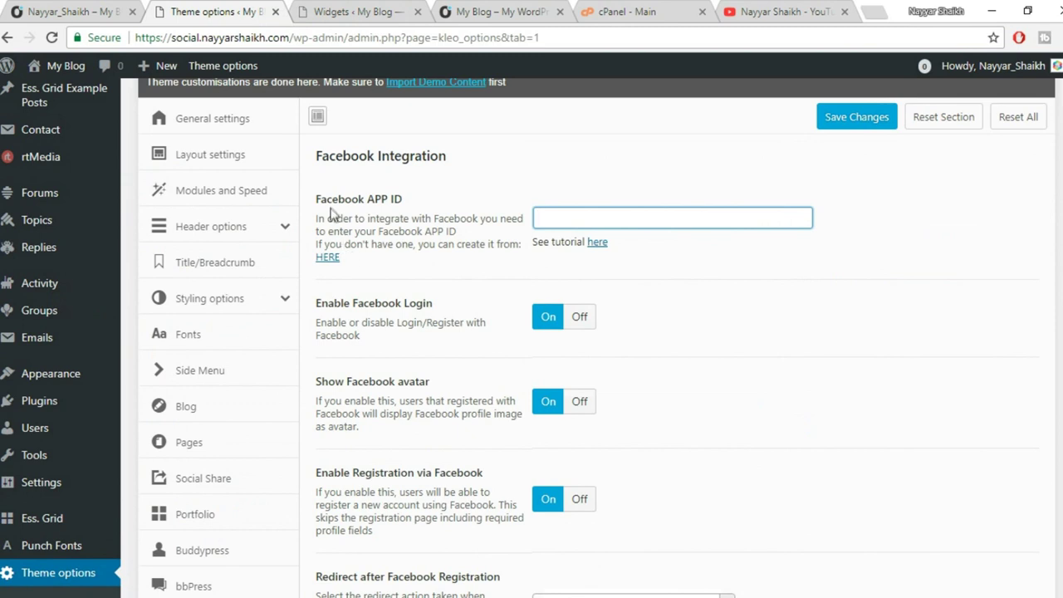
pyautogui.moveTo(316, 202); pyautogui.dragTo(419, 213)
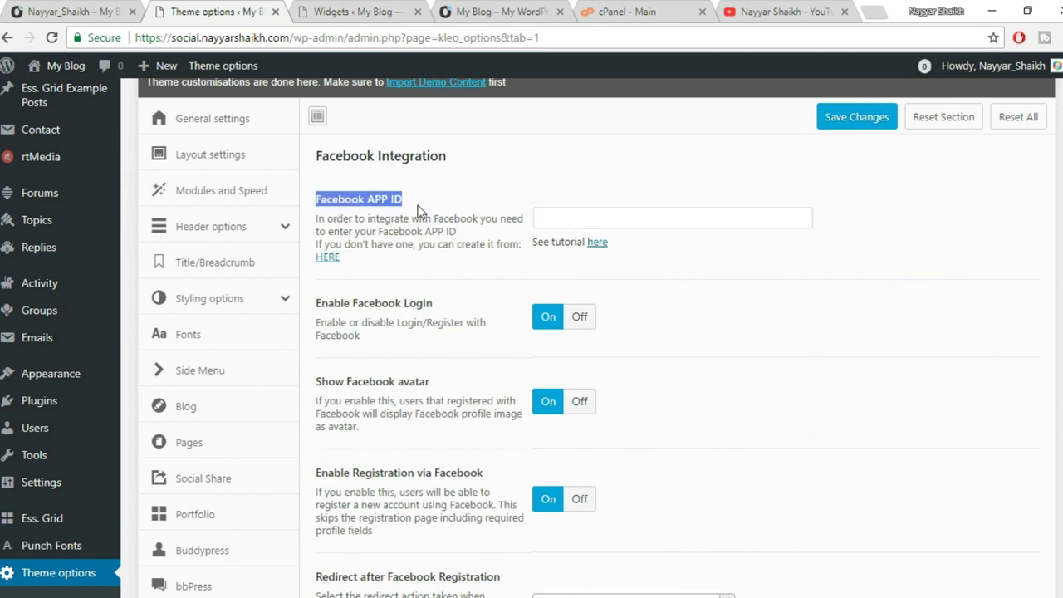
pyautogui.click(419, 212)
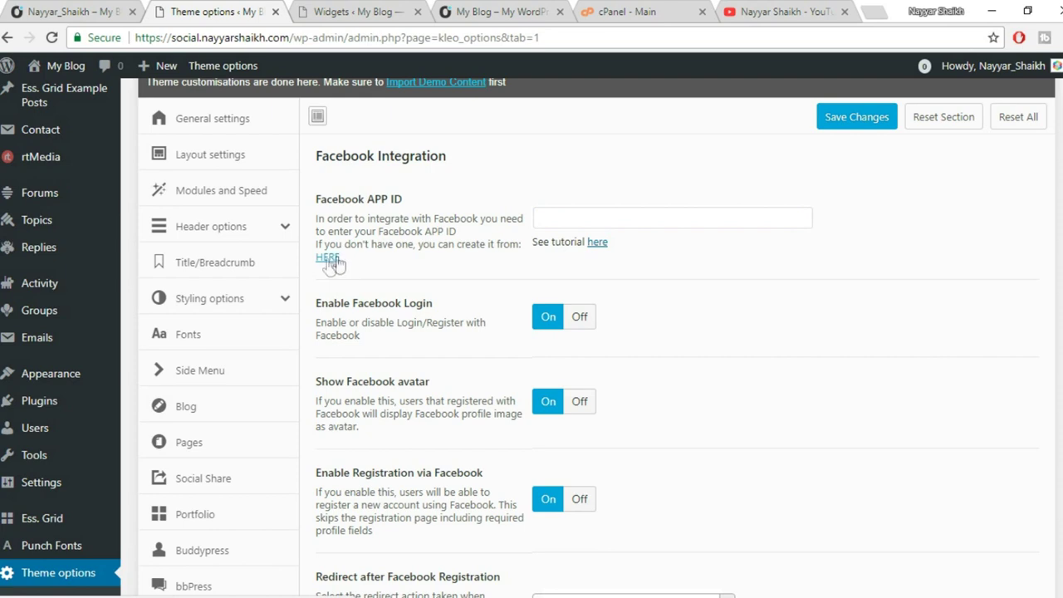
pyautogui.rightClick(327, 260)
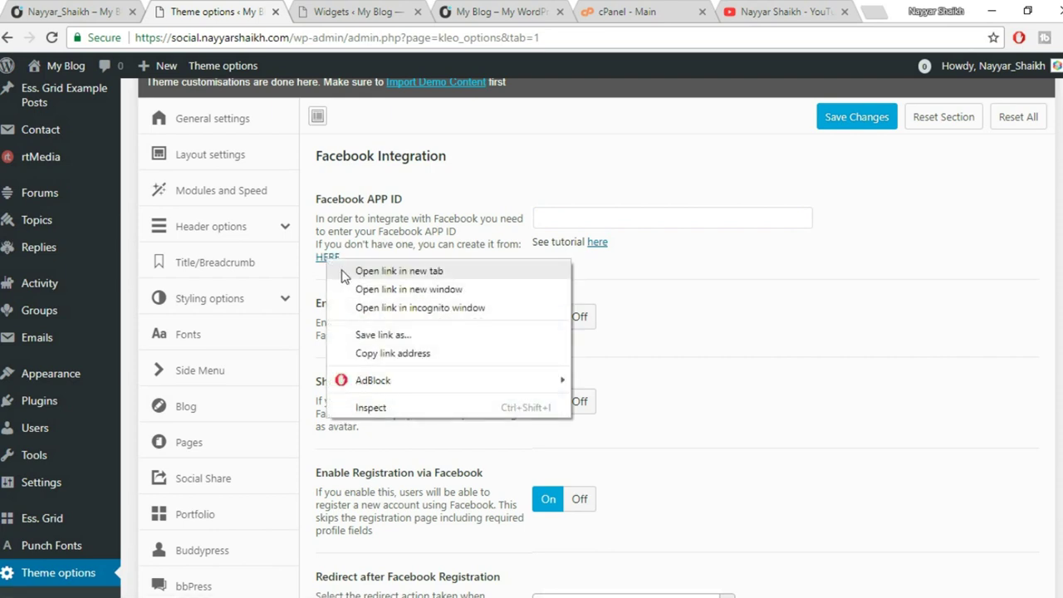
pyautogui.click(345, 272)
# Create a new Facebook app with a display name and pass the security captcha.
pyautogui.click(432, 11)
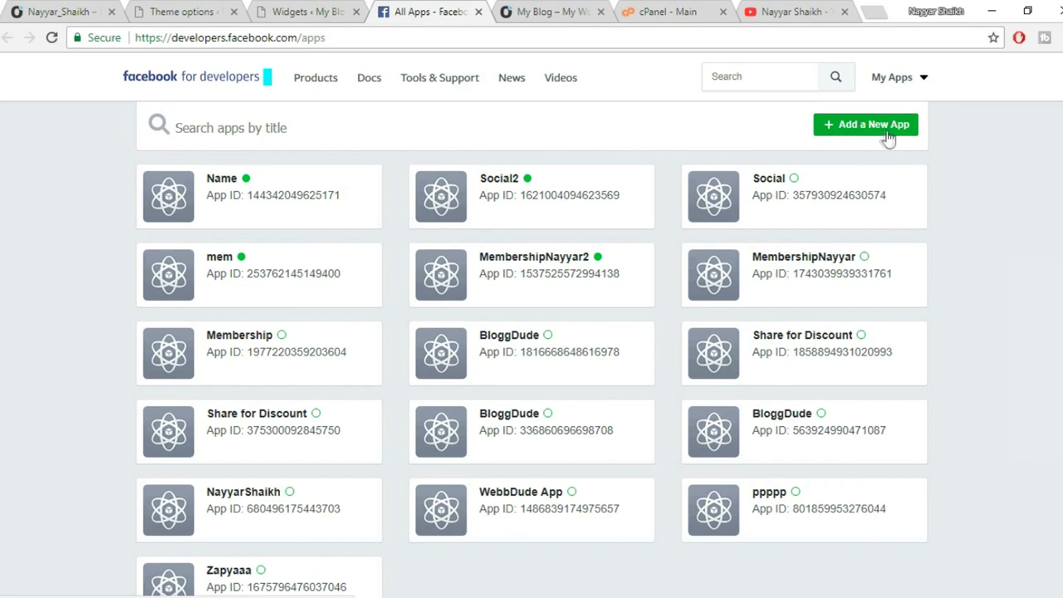
pyautogui.scroll(-5, 911, 249)
pyautogui.scroll(4, 396, 325)
pyautogui.scroll(1, 967, 439)
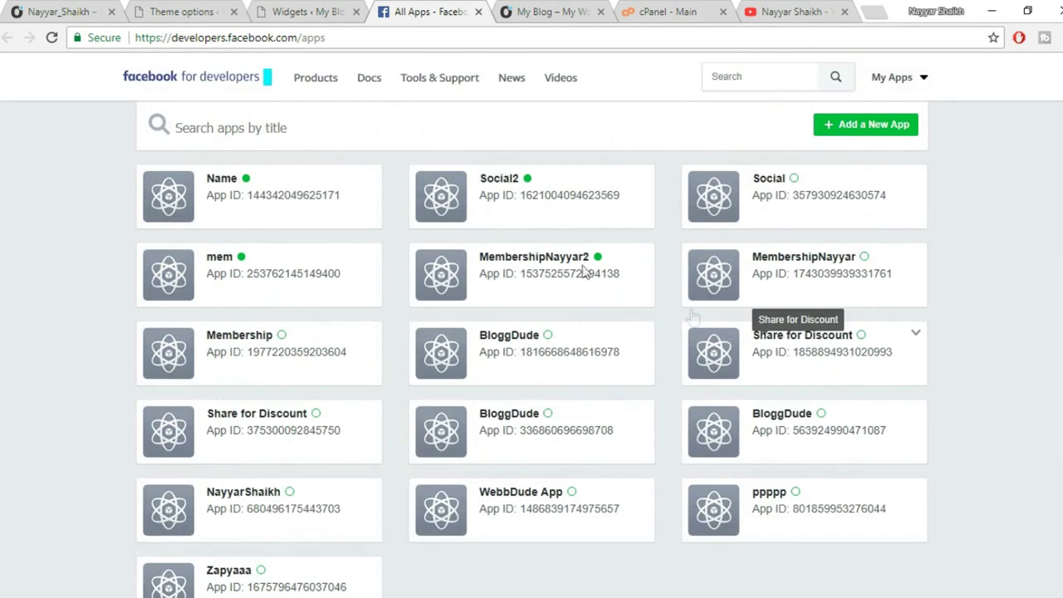
pyautogui.click(837, 134)
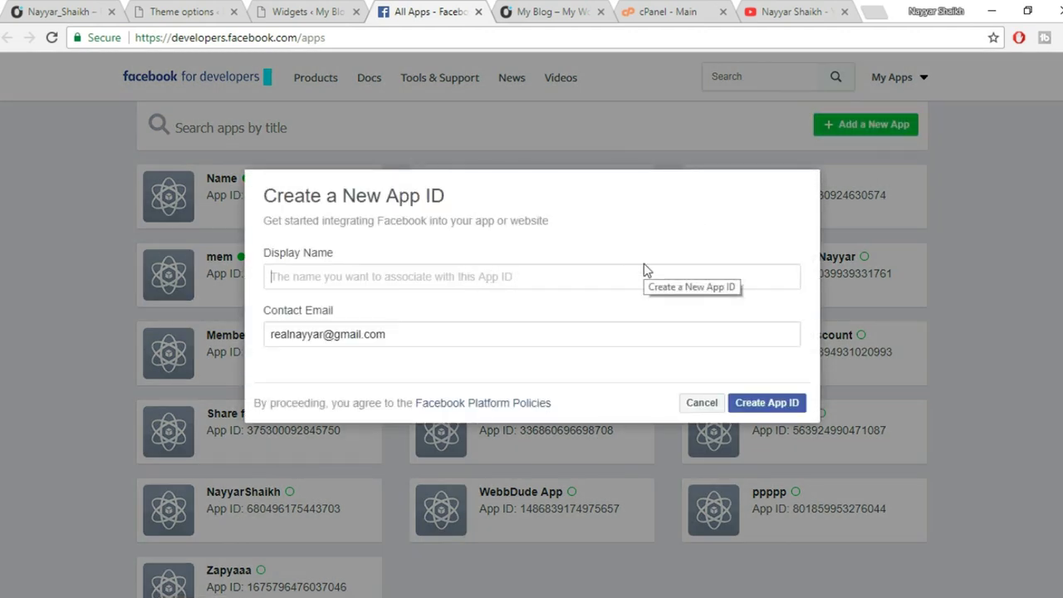
pyautogui.write('Nayyar Social Site')
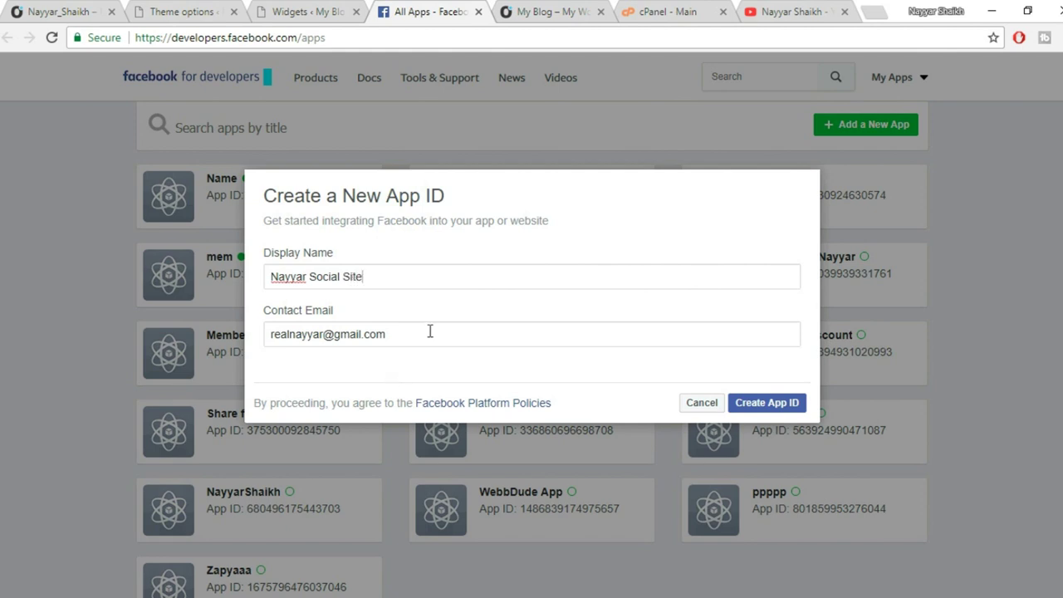
pyautogui.click(795, 404)
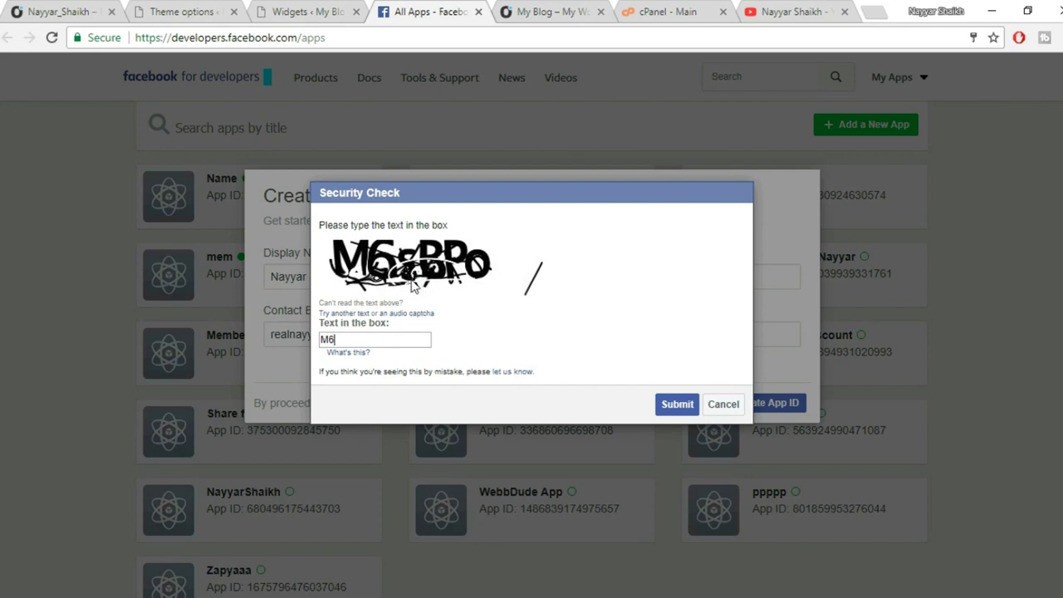
pyautogui.click(362, 313)
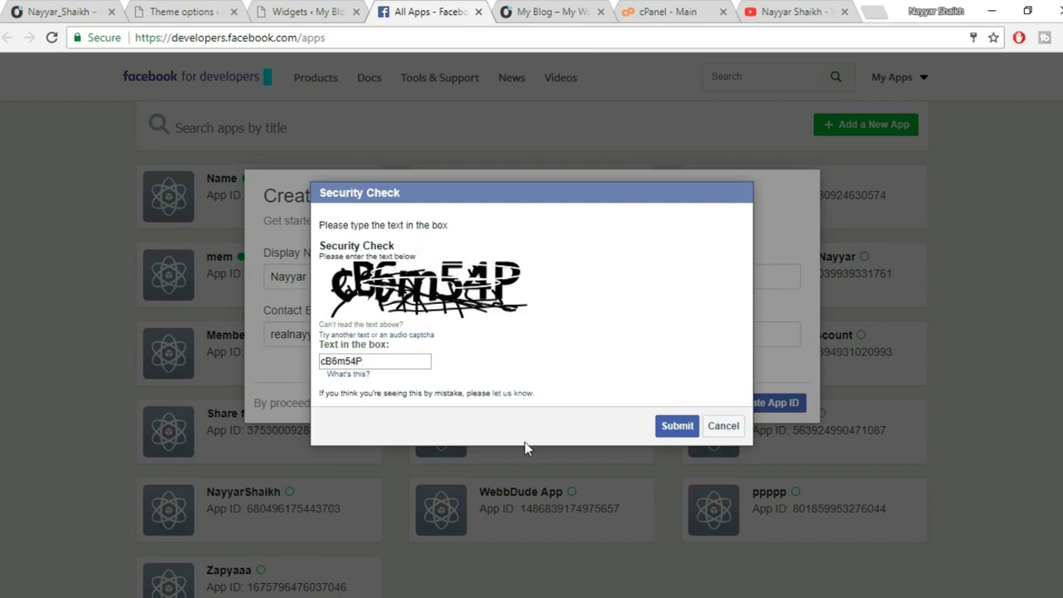
pyautogui.click(677, 426)
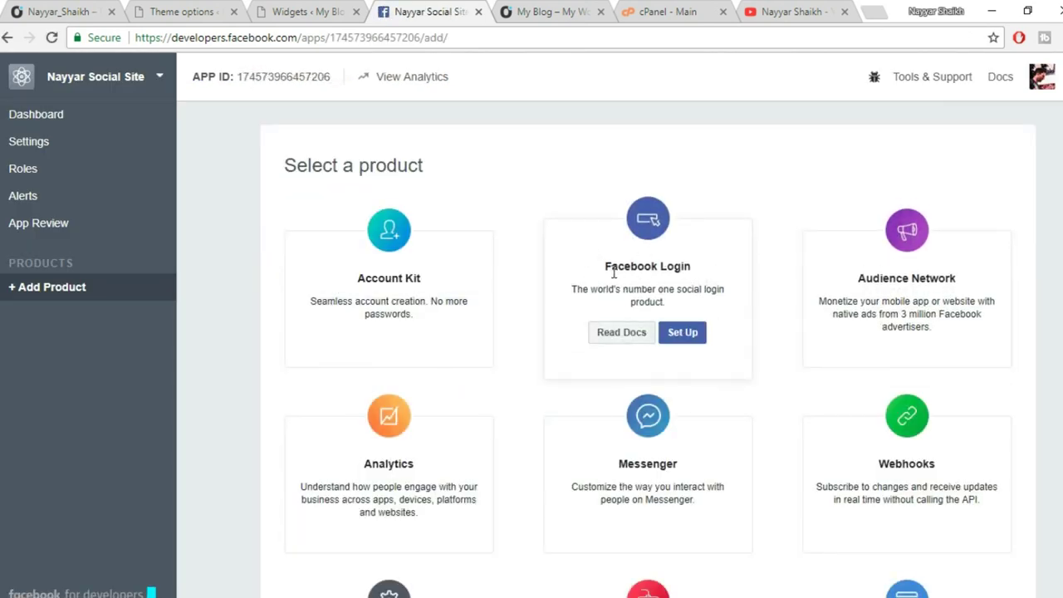
# Set up Facebook Login for the Web platform and save the site's URL.
pyautogui.click(692, 337)
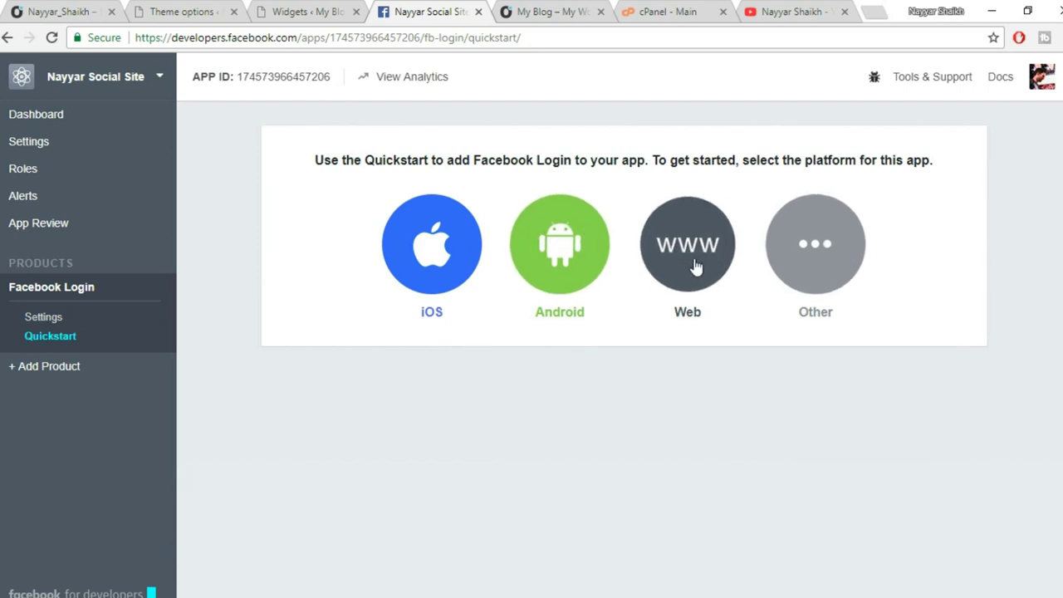
pyautogui.click(683, 260)
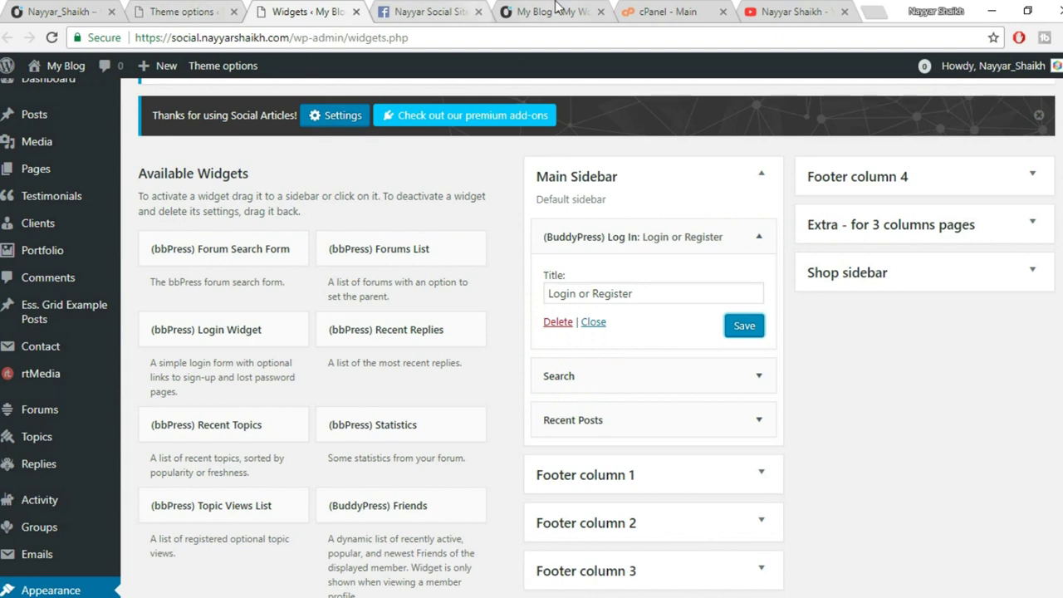
pyautogui.click(508, 14)
pyautogui.click(311, 10)
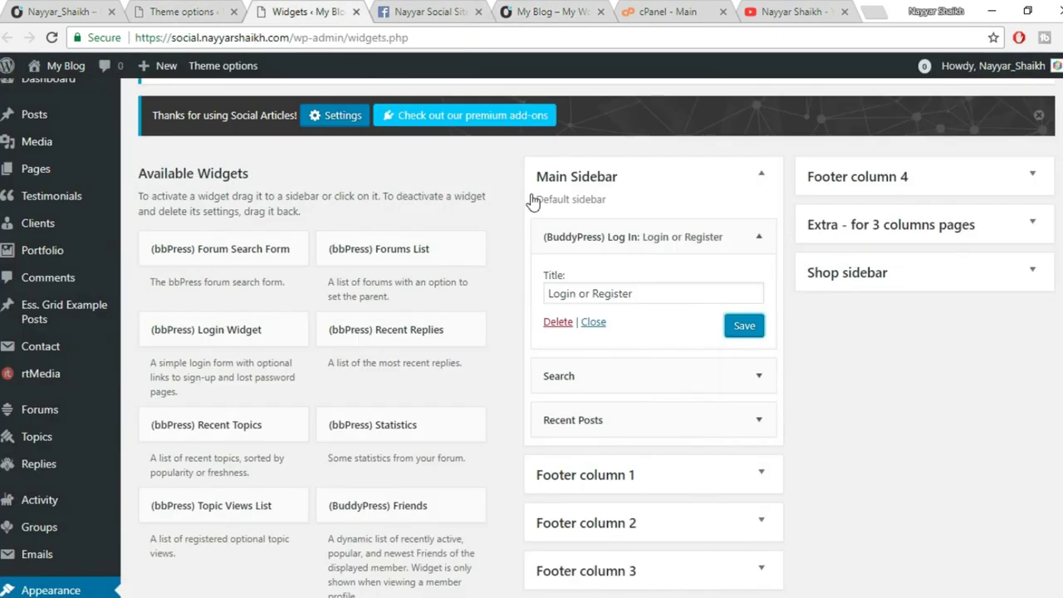
pyautogui.click(420, 10)
pyautogui.write('https://social.nayyarshaikh.com/')
pyautogui.click(906, 375)
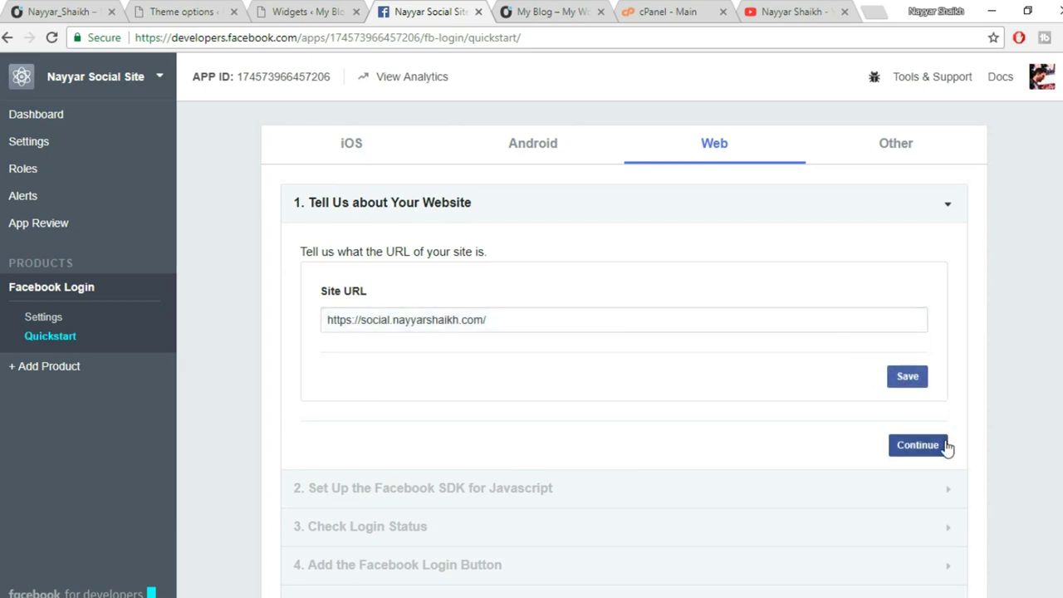
# Advance through the quickstart's SDK, login status and login button steps to Next Steps.
pyautogui.click(943, 445)
pyautogui.scroll(-3, 976, 503)
pyautogui.click(917, 441)
pyautogui.scroll(-3, 940, 465)
pyautogui.scroll(-4, 942, 479)
pyautogui.click(924, 512)
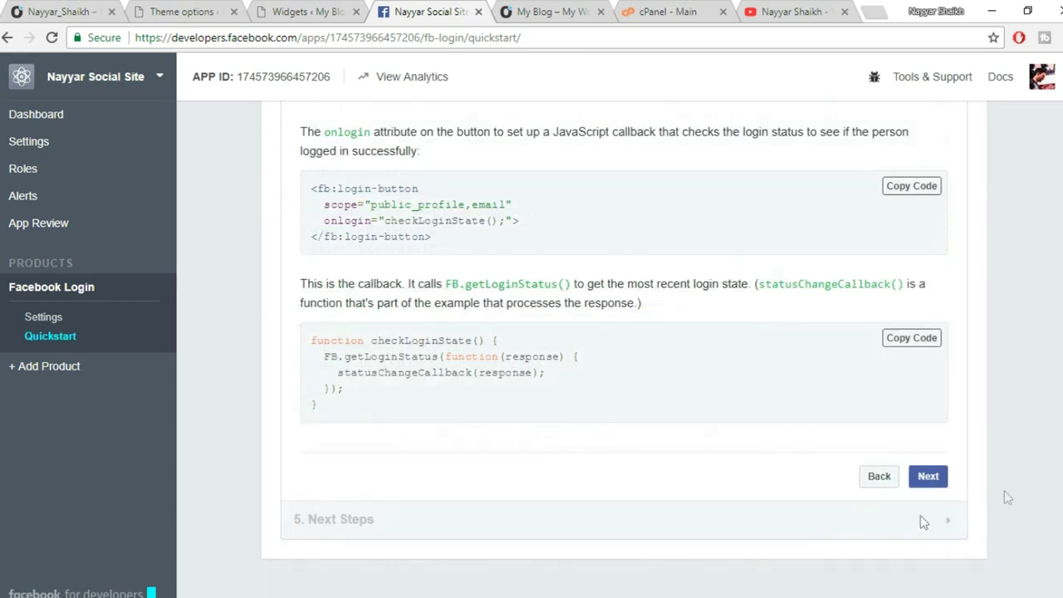
pyautogui.click(928, 476)
pyautogui.scroll(3, 1004, 460)
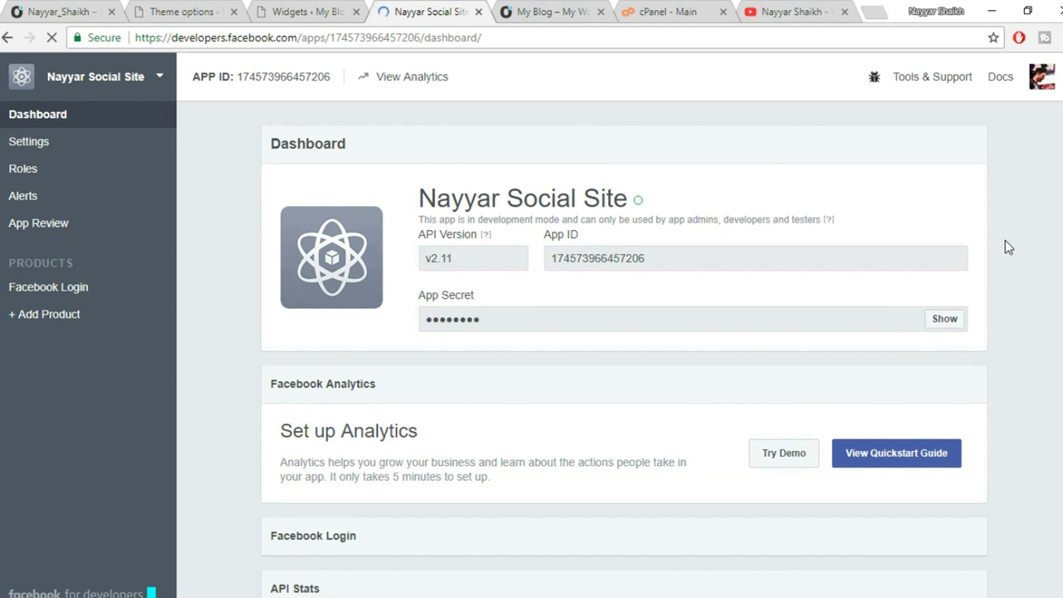
# Add social.nayyarshaikh.com as an App Domain, set Category to Communication, and save.
pyautogui.scroll(-3, 648, 461)
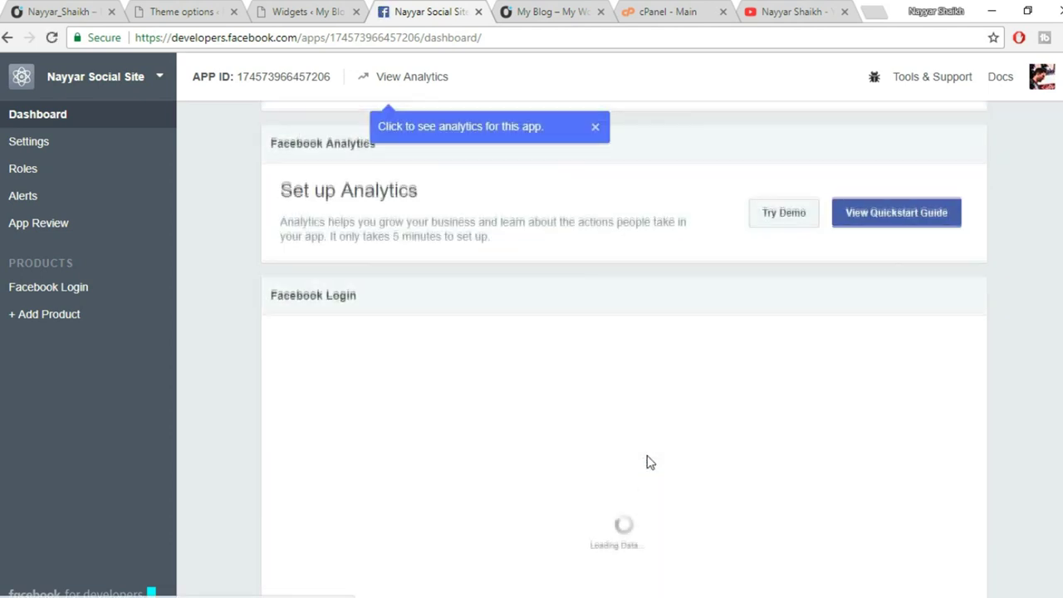
pyautogui.scroll(3, 647, 462)
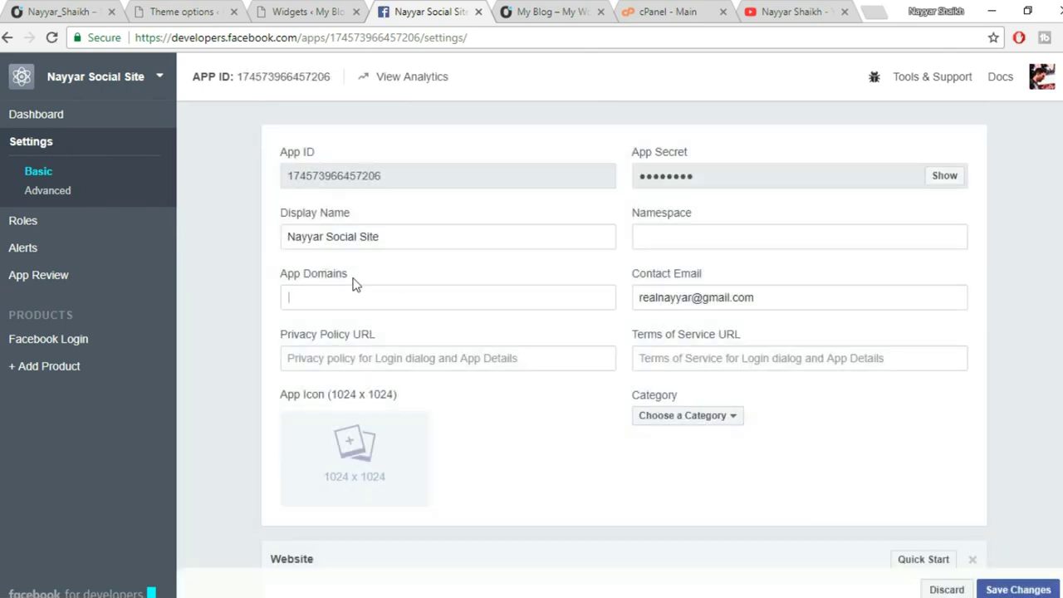
pyautogui.write('https://social.nayyarshaikh.com/')
pyautogui.press('Return')
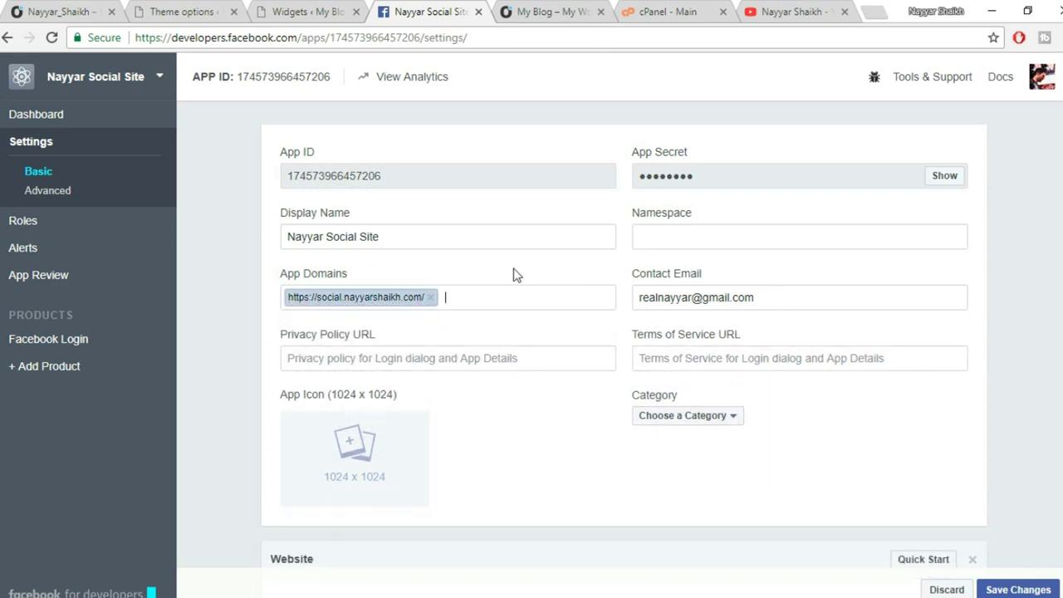
pyautogui.moveTo(762, 300); pyautogui.dragTo(631, 305)
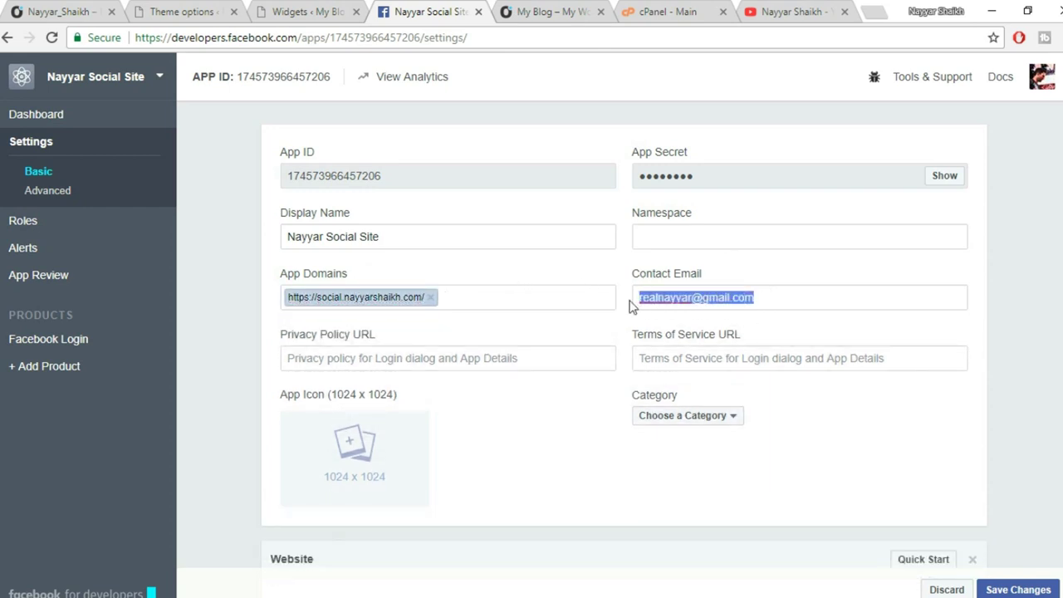
pyautogui.click(716, 418)
pyautogui.click(698, 276)
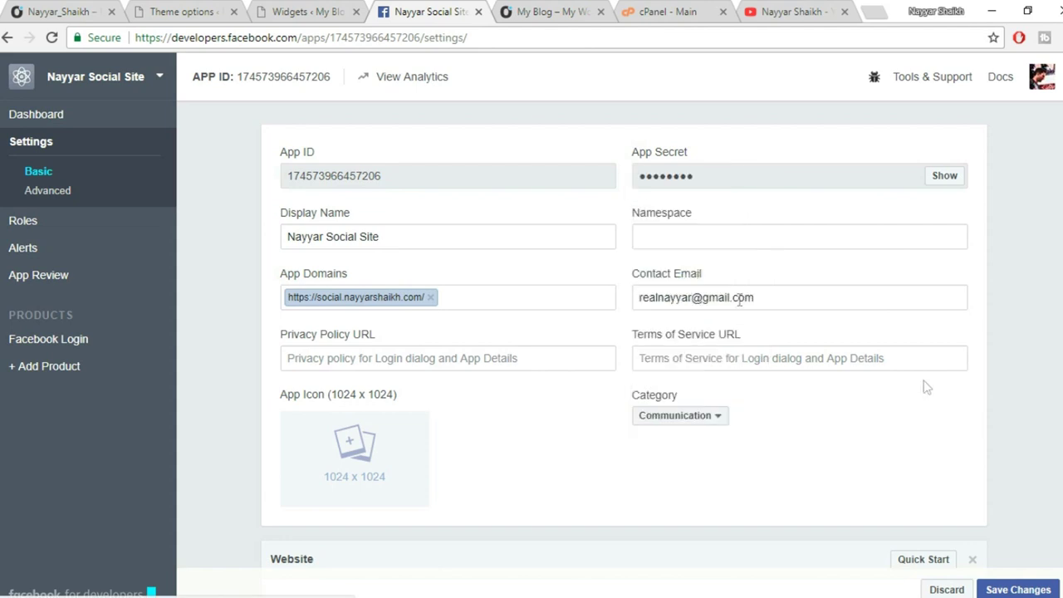
pyautogui.click(1020, 590)
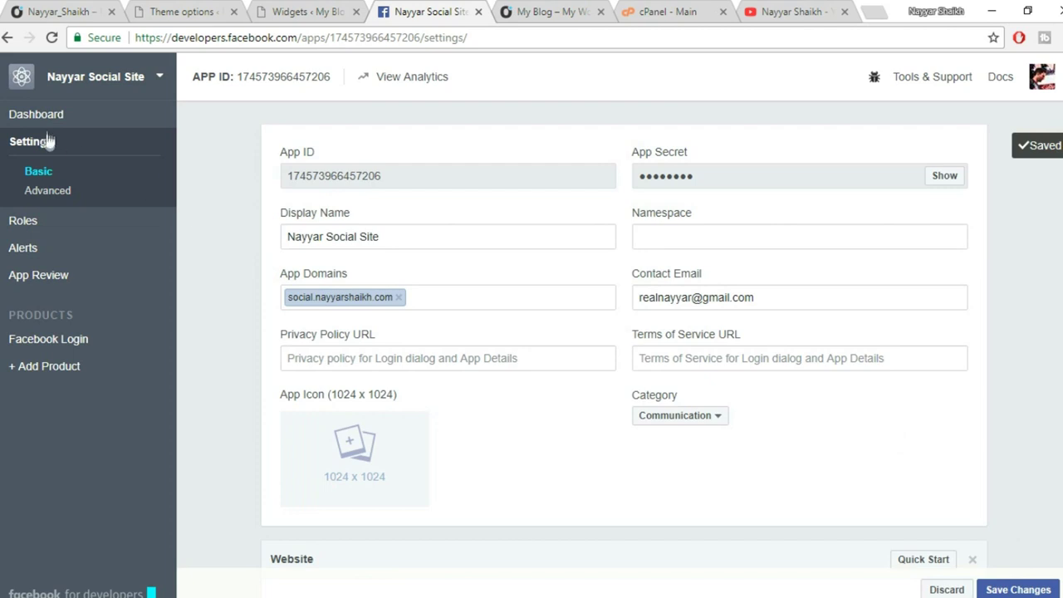
pyautogui.click(44, 124)
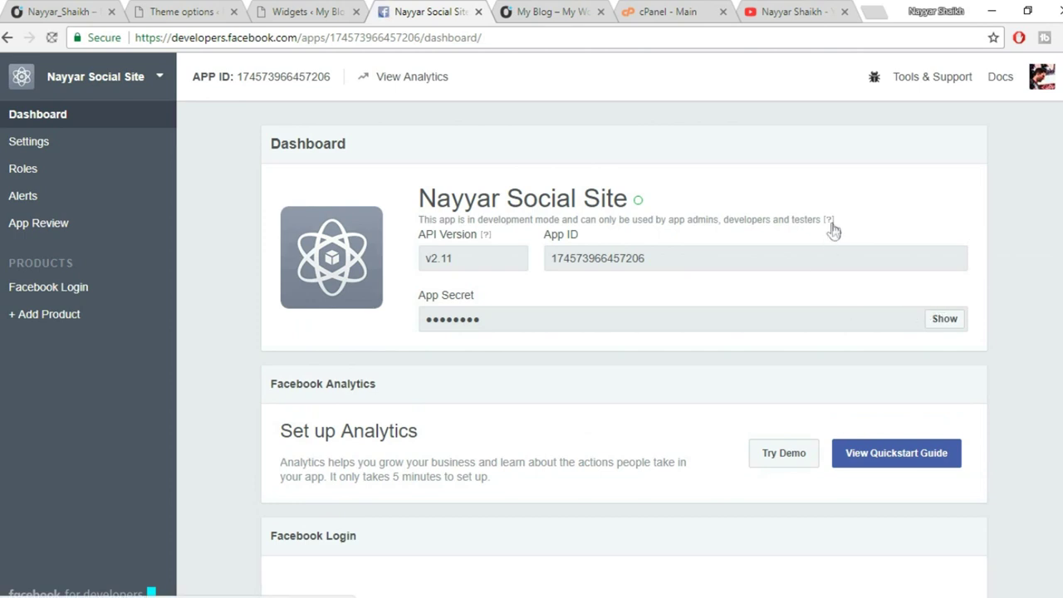
# Switch 'Make app public?' to Yes in App Review and confirm it.
pyautogui.moveTo(831, 226)
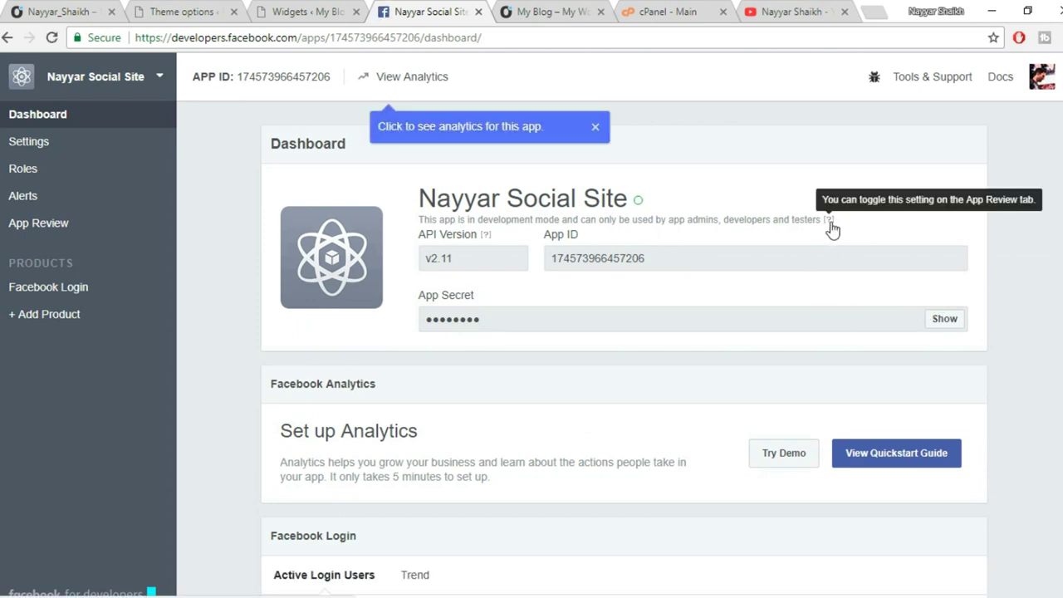
pyautogui.click(830, 225)
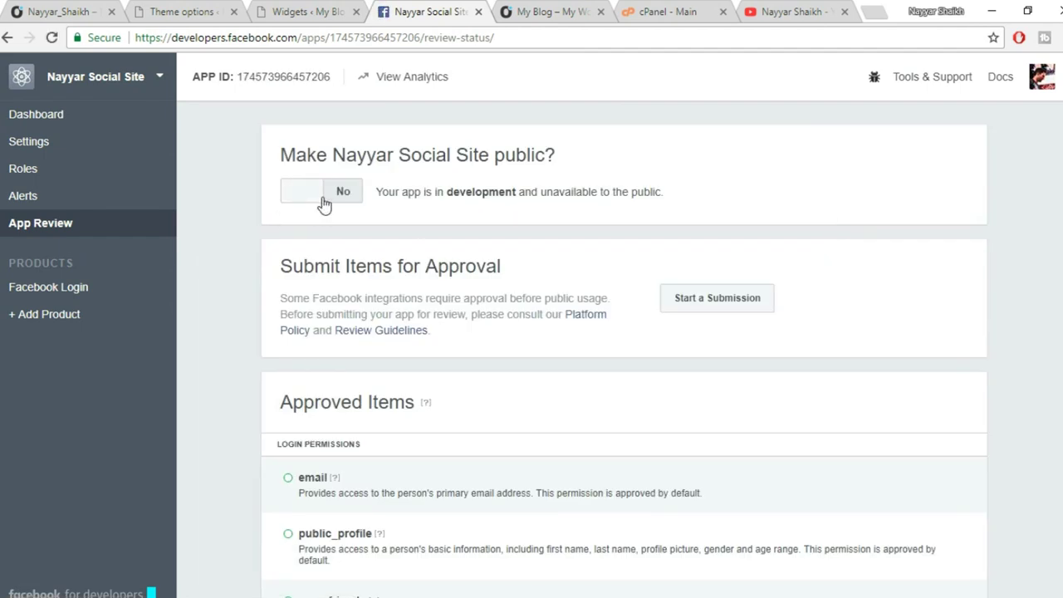
pyautogui.click(324, 205)
pyautogui.click(693, 306)
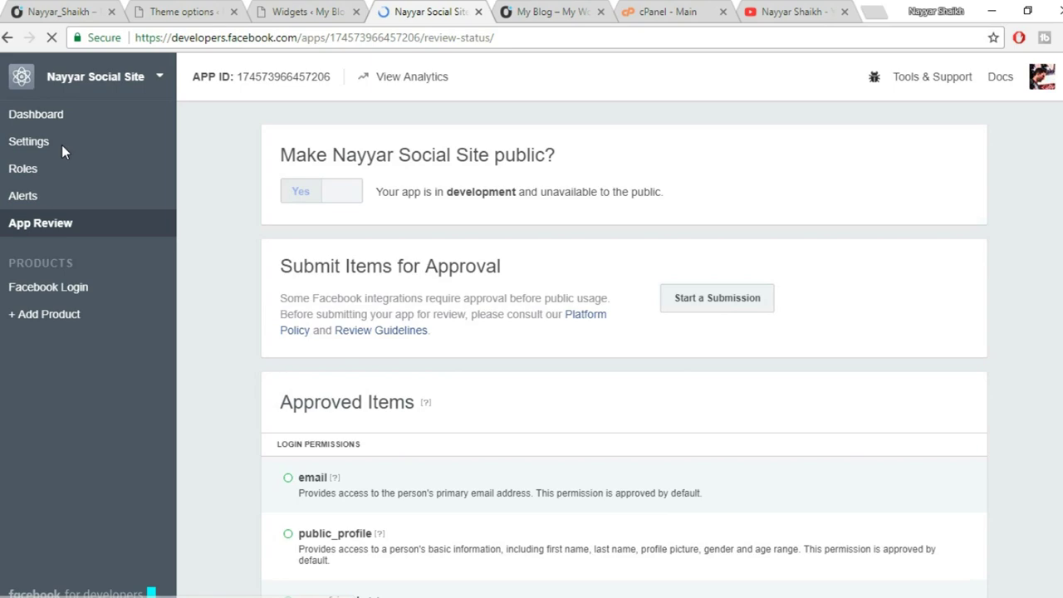
pyautogui.click(58, 141)
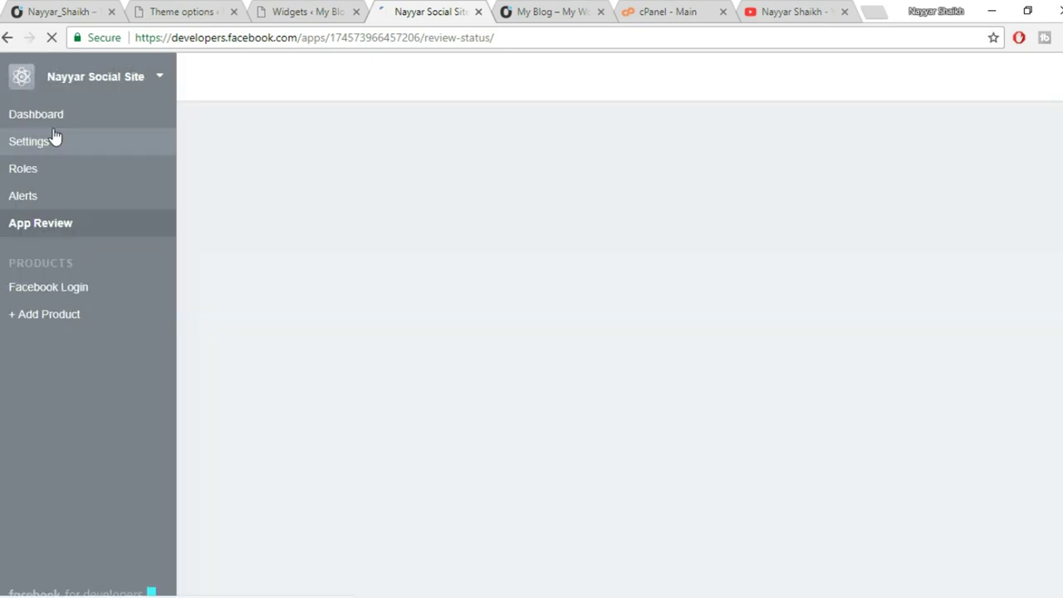
pyautogui.click(53, 123)
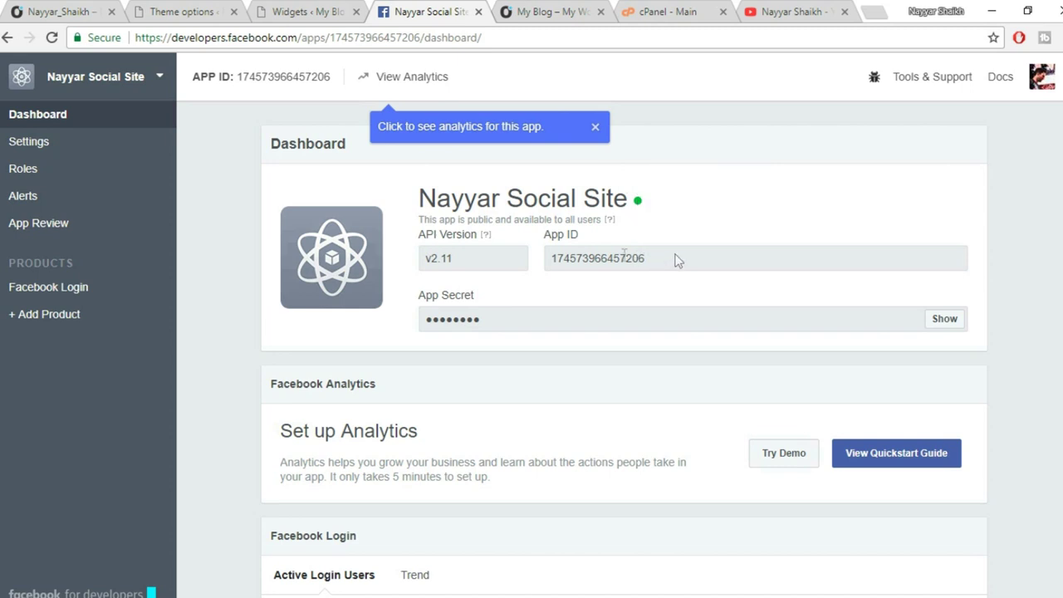
# Paste the copied App ID into Kleo's Facebook APP ID field and save changes.
pyautogui.moveTo(677, 261); pyautogui.dragTo(553, 259)
pyautogui.hotkey('ctrl', 'c')
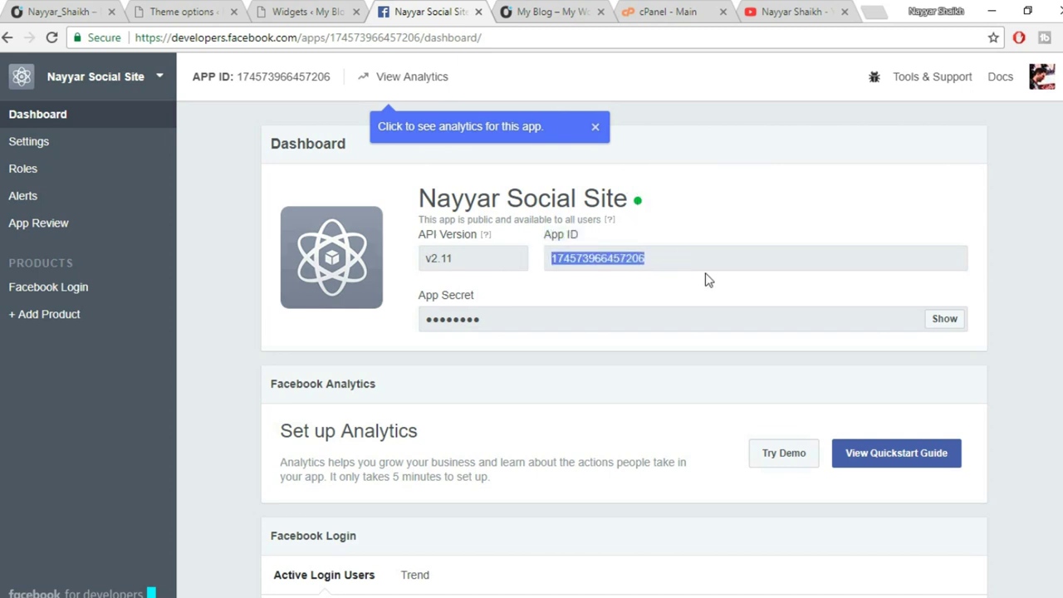
pyautogui.click(262, 6)
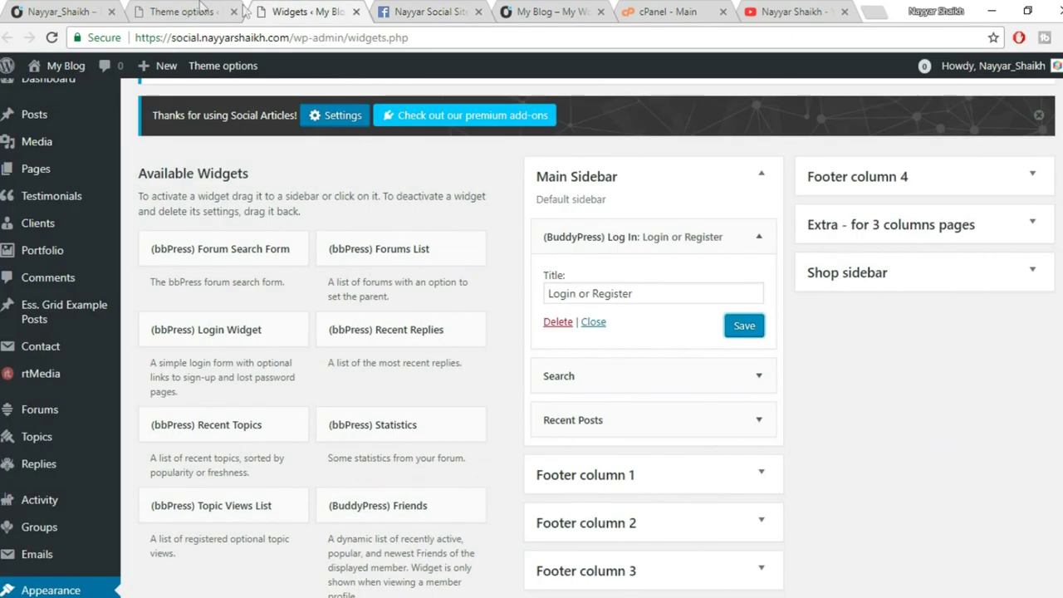
pyautogui.click(191, 11)
pyautogui.click(586, 217)
pyautogui.hotkey('ctrl', 'v')
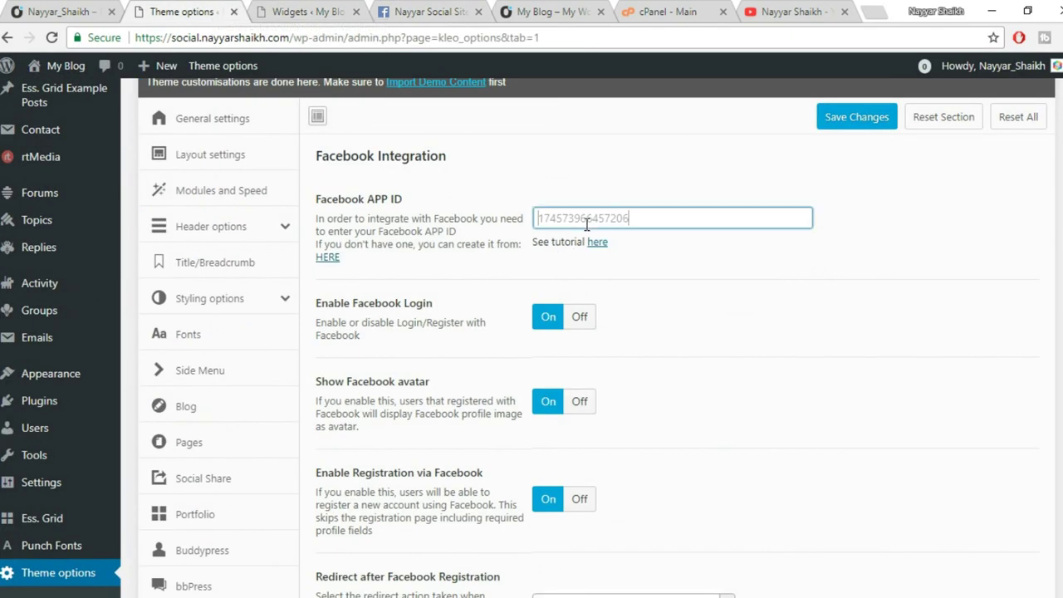
pyautogui.scroll(-5, 308, 263)
pyautogui.scroll(5, 603, 485)
pyautogui.scroll(-4, 816, 311)
pyautogui.click(862, 591)
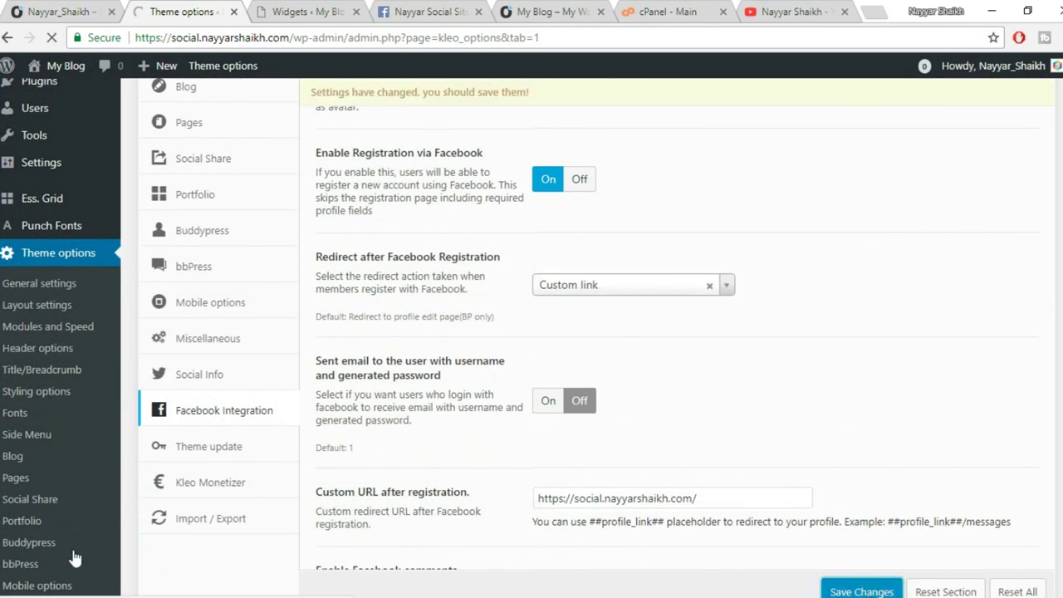
# Reload the site's front-end Activity page.
pyautogui.moveTo(154, 595)
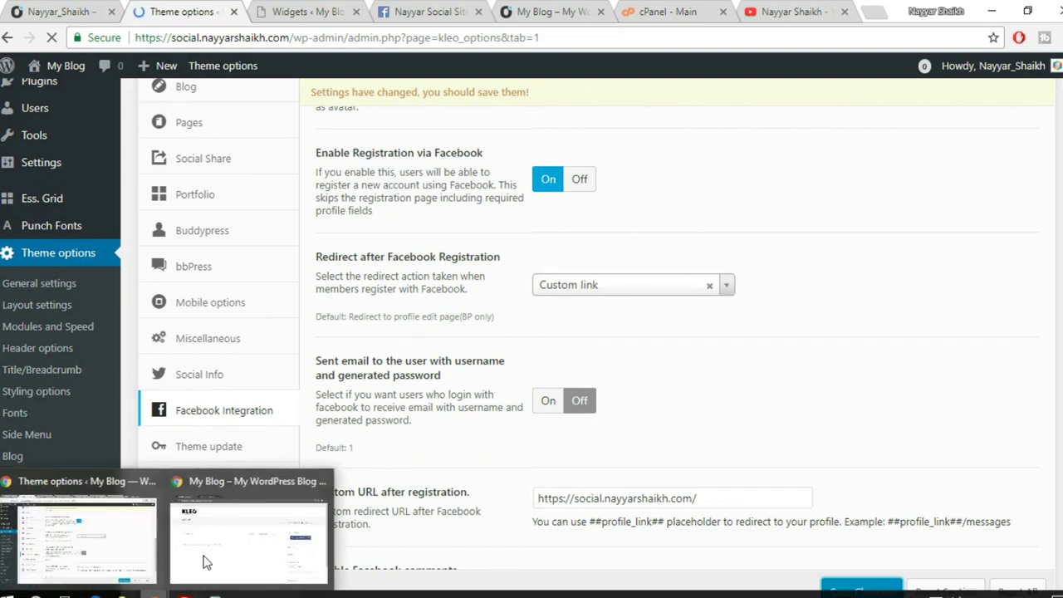
pyautogui.click(208, 559)
pyautogui.click(51, 38)
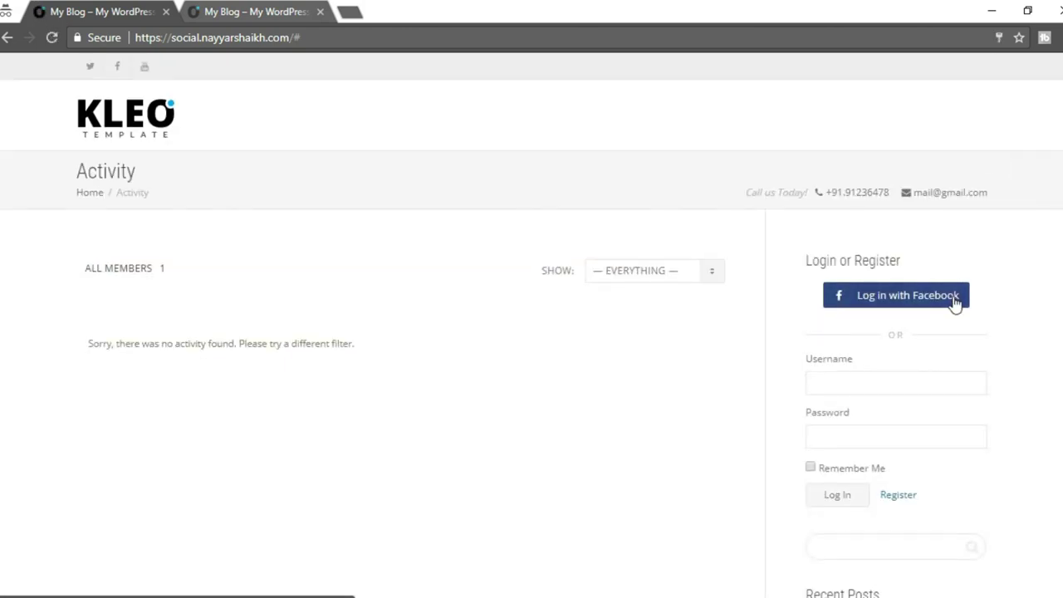
# Try 'Log in with Facebook' on the site and close the login popup.
pyautogui.click(954, 301)
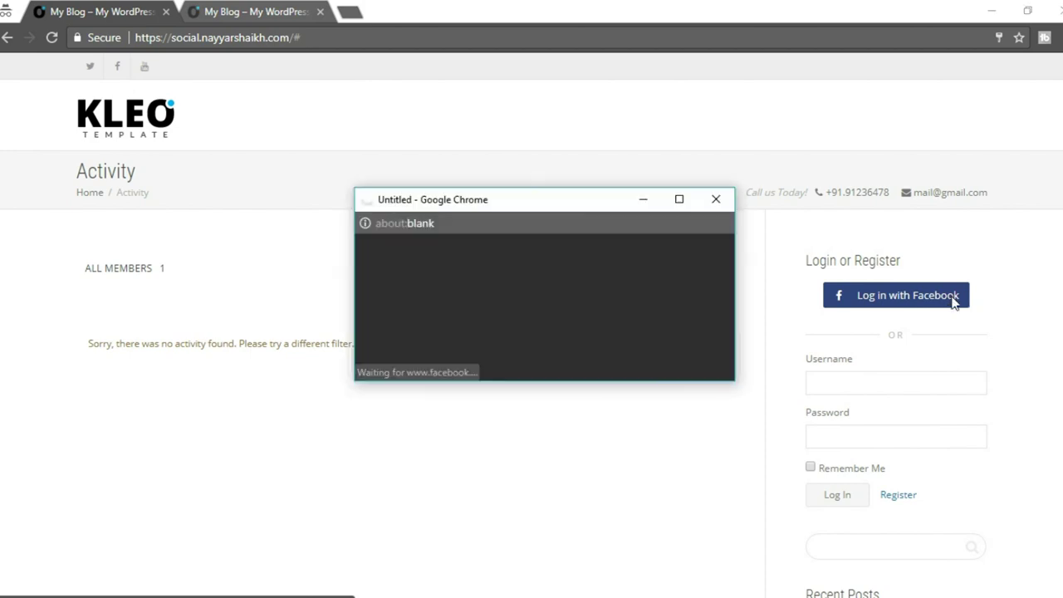
pyautogui.doubleClick(687, 187)
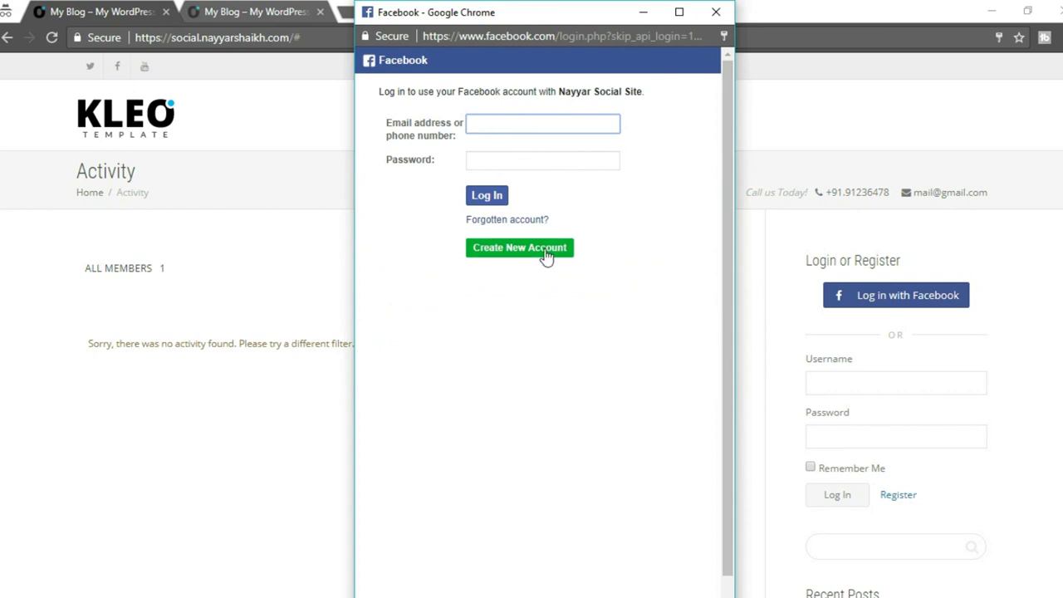
pyautogui.click(715, 15)
pyautogui.scroll(-1, 1015, 353)
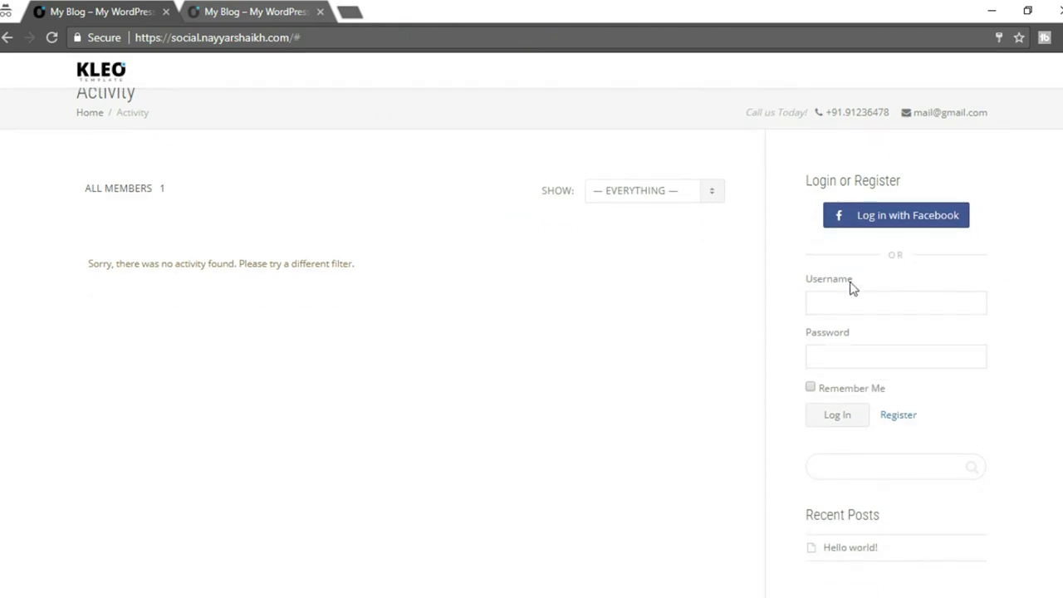
pyautogui.click(861, 308)
pyautogui.click(1037, 282)
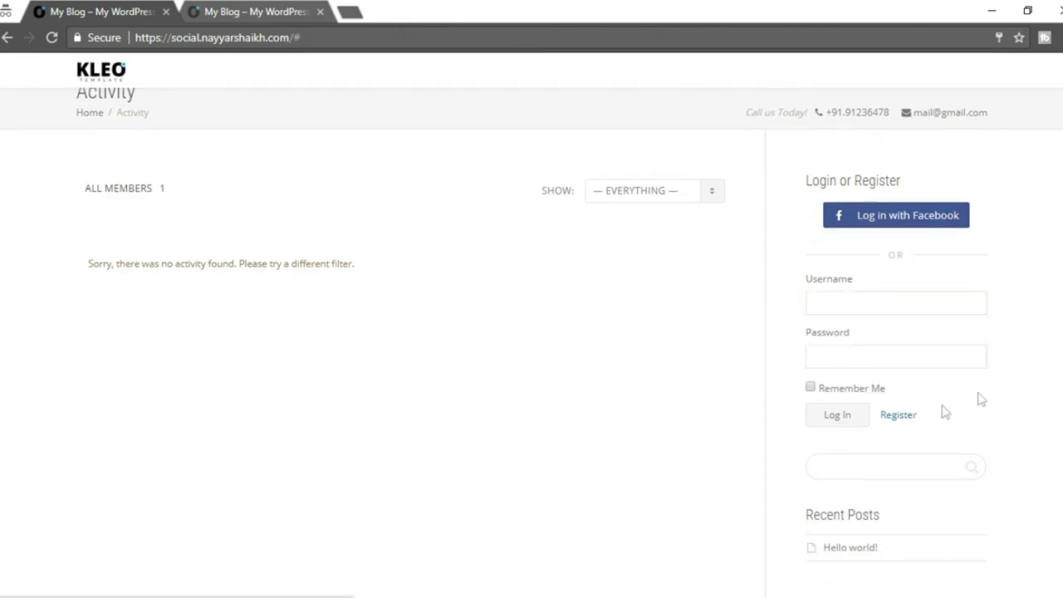
pyautogui.scroll(-1, 1003, 387)
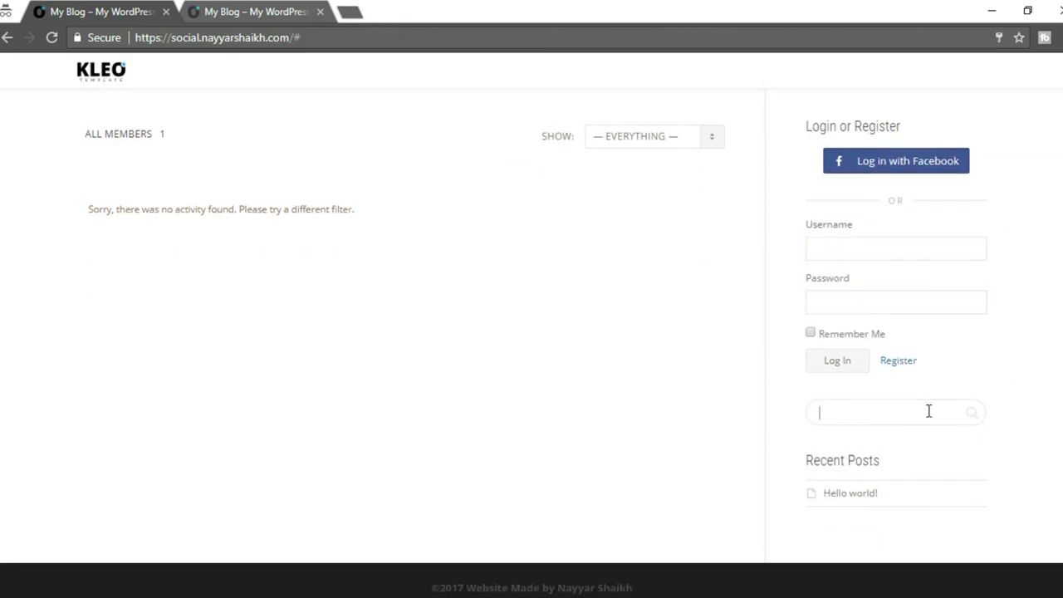
# Compare the sidebar with the demo Kleo site, then return to the theme options window.
pyautogui.click(274, 10)
pyautogui.scroll(-3, 960, 349)
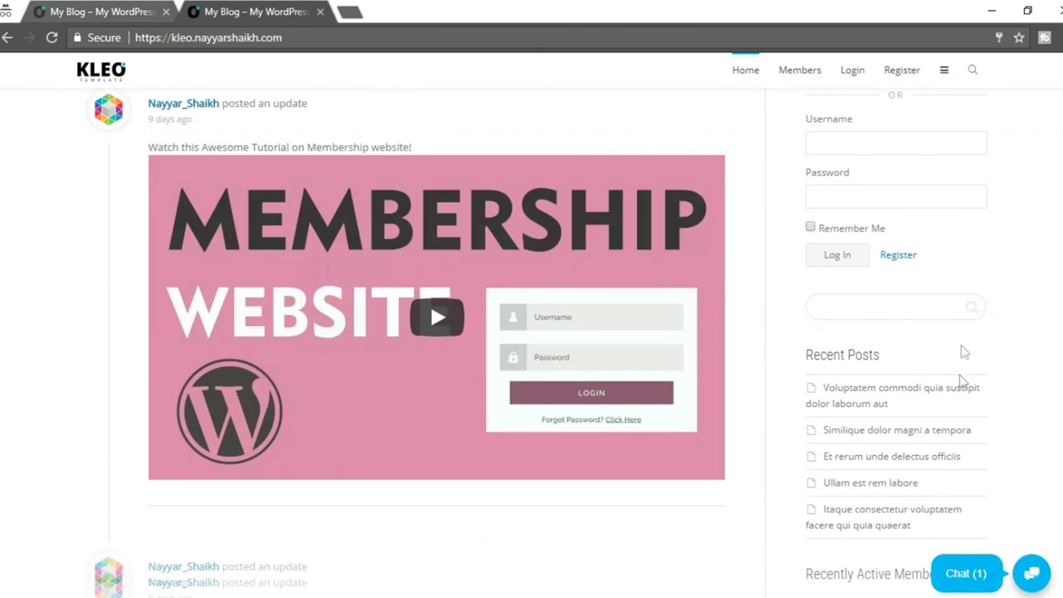
pyautogui.scroll(-3, 884, 286)
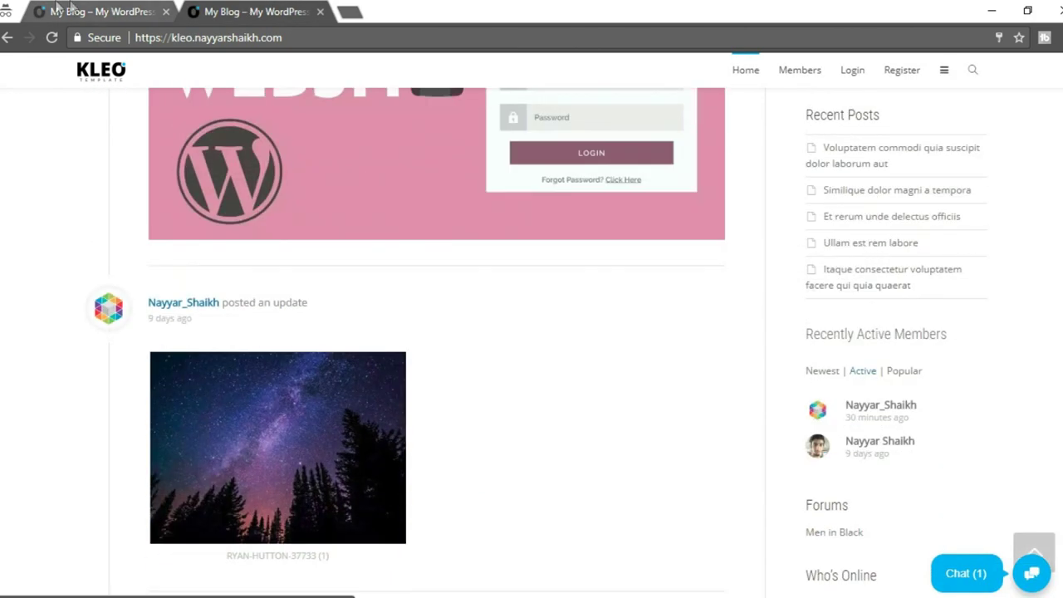
pyautogui.hotkey('ctrl', 'shift', 'Tab')
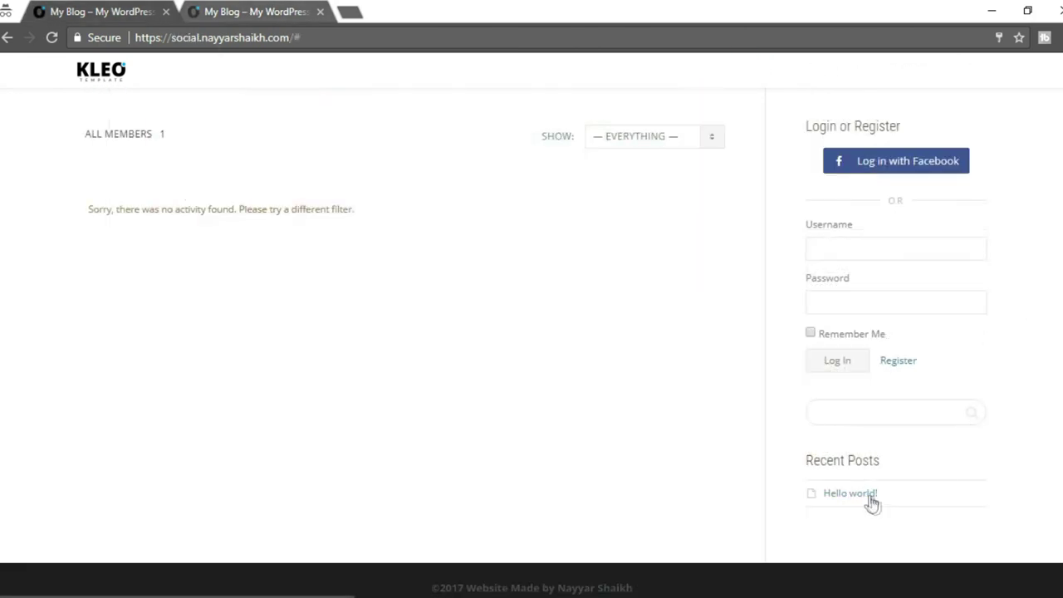
pyautogui.click(234, 20)
pyautogui.scroll(-3, 980, 183)
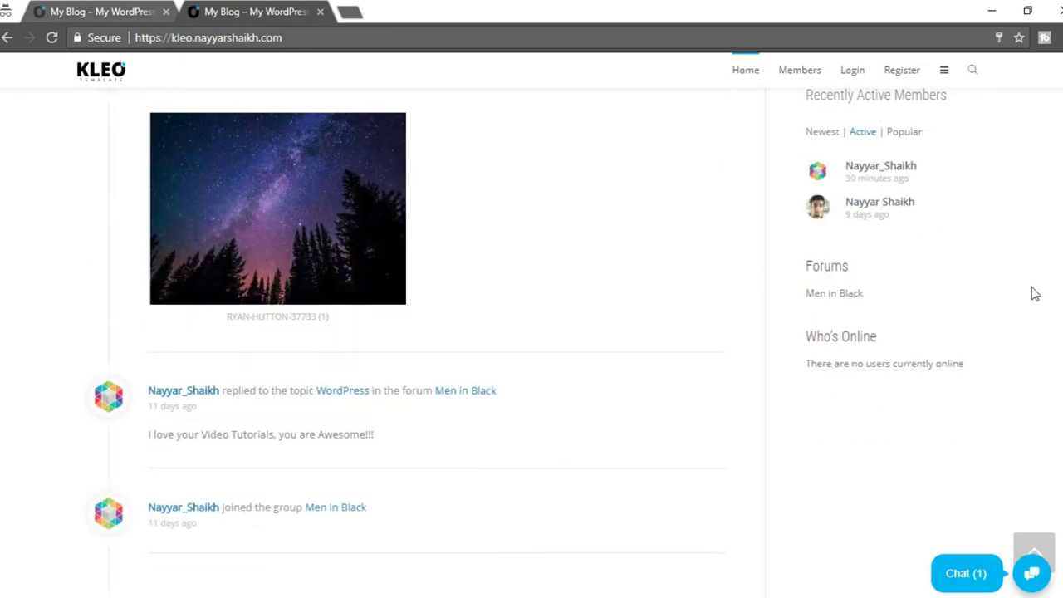
pyautogui.scroll(3, 1030, 293)
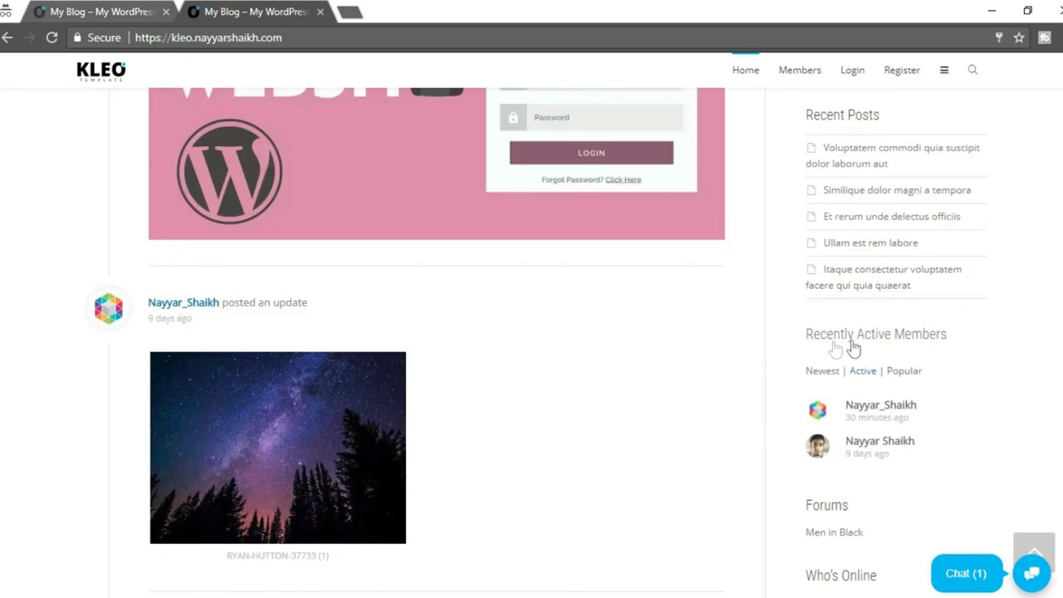
pyautogui.scroll(-2, 958, 335)
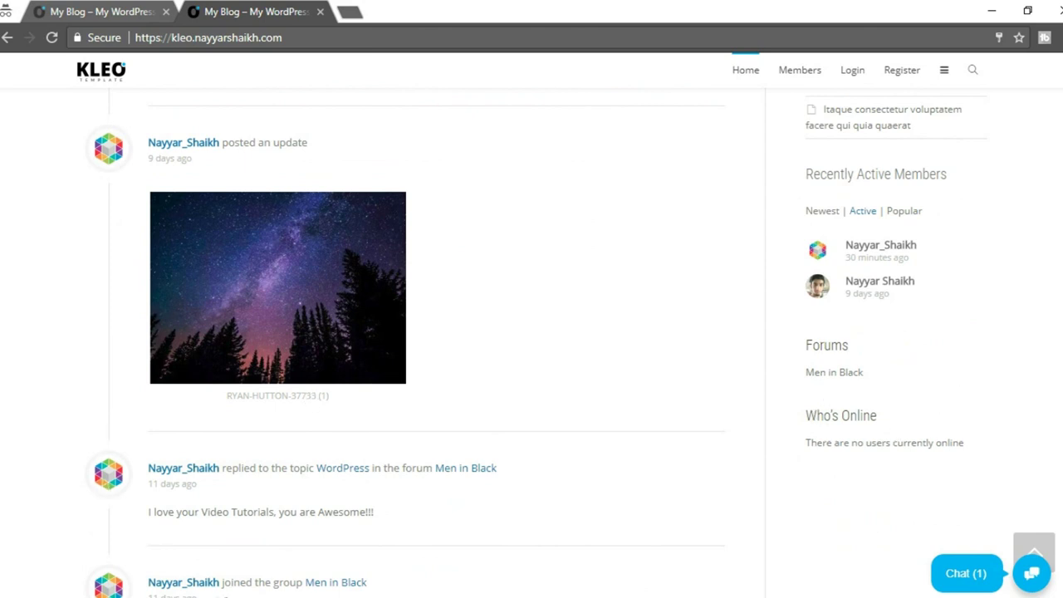
pyautogui.click(118, 573)
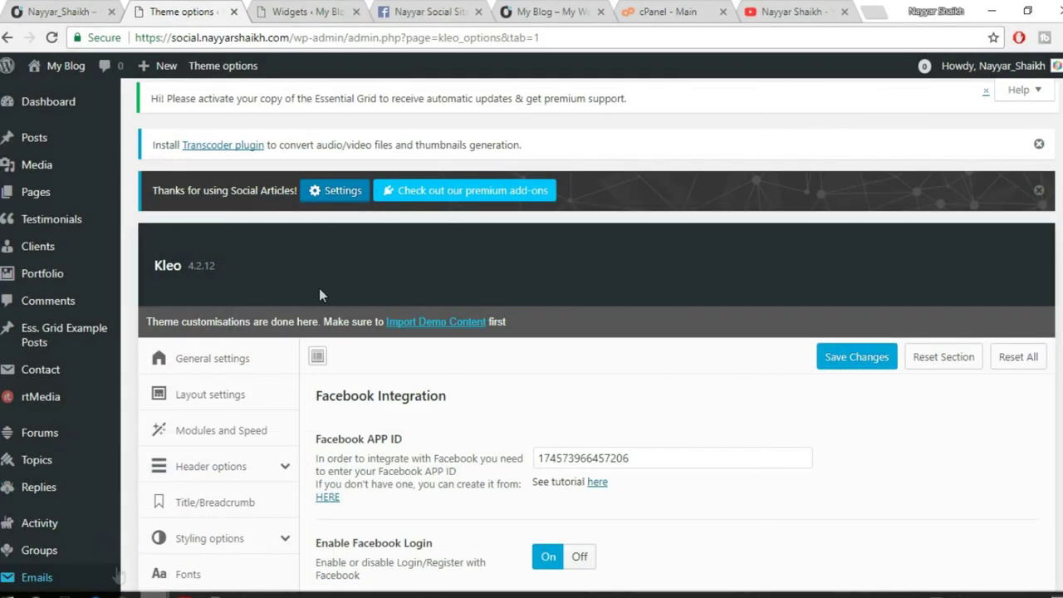
# Add (BuddyPress) Recently Active Members to Main Sidebar with Max members 5 and save.
pyautogui.click(312, 12)
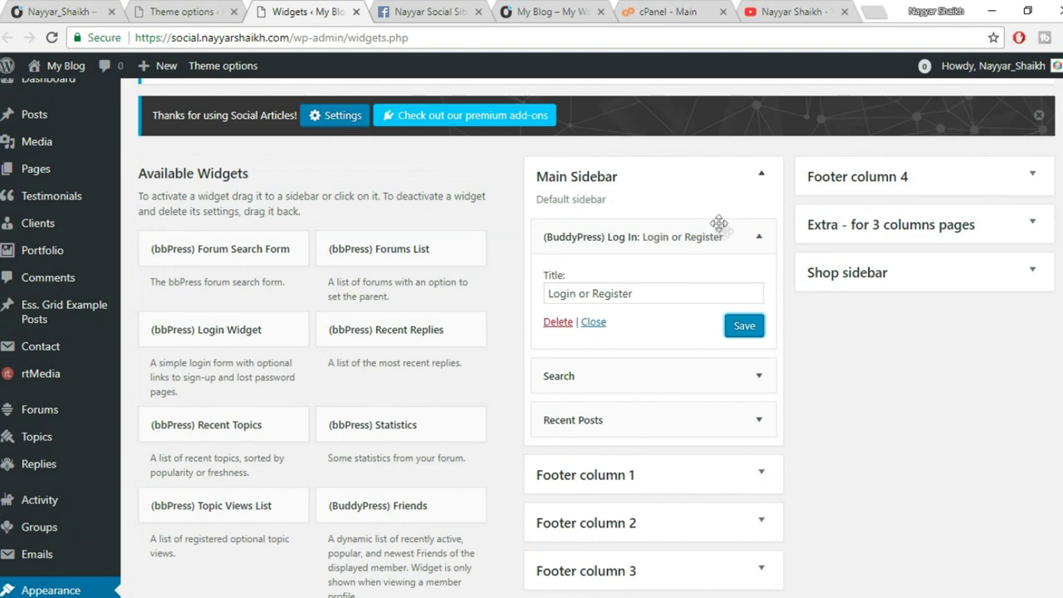
pyautogui.click(762, 241)
pyautogui.scroll(-3, 451, 332)
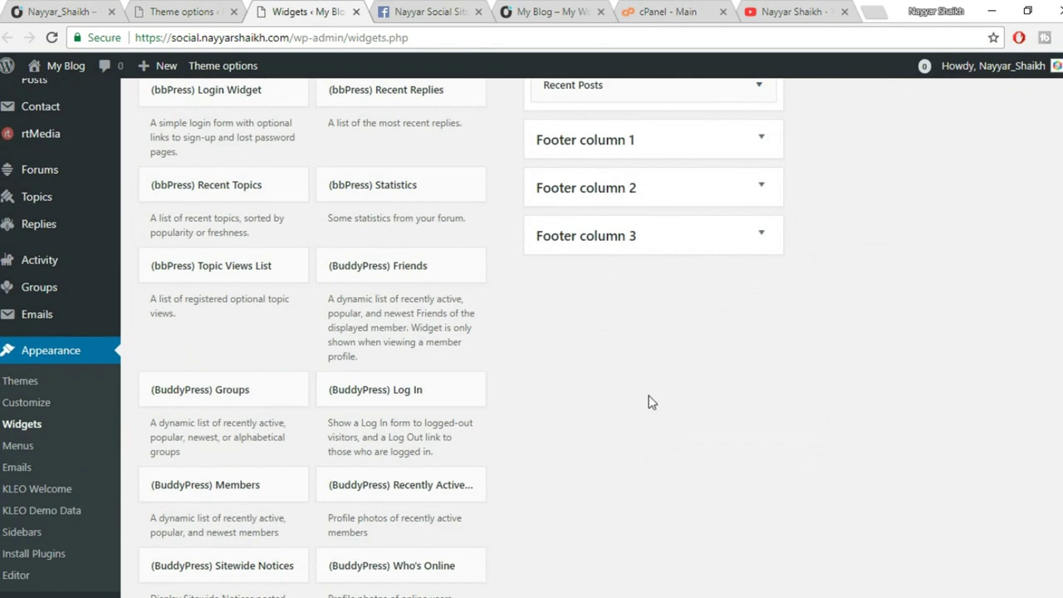
pyautogui.scroll(-1, 643, 403)
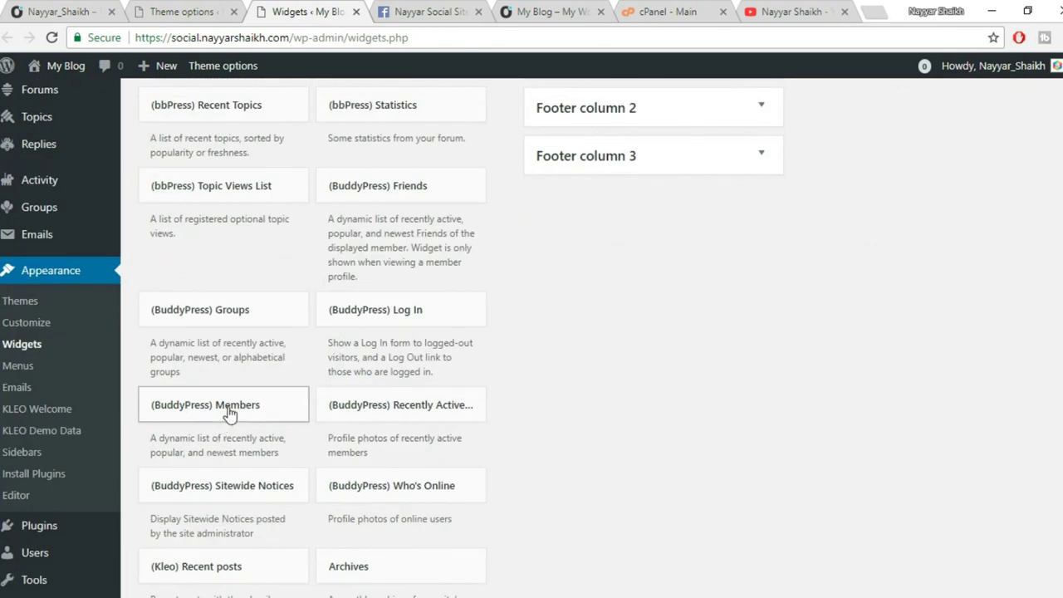
pyautogui.click(436, 422)
pyautogui.scroll(-3, 570, 408)
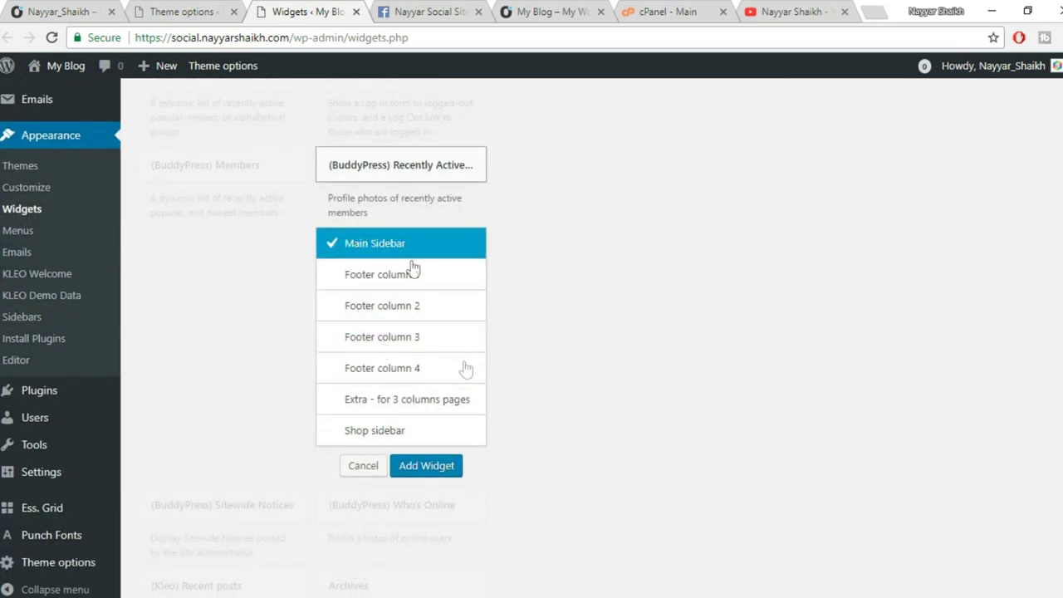
pyautogui.click(430, 466)
pyautogui.scroll(-1, 905, 404)
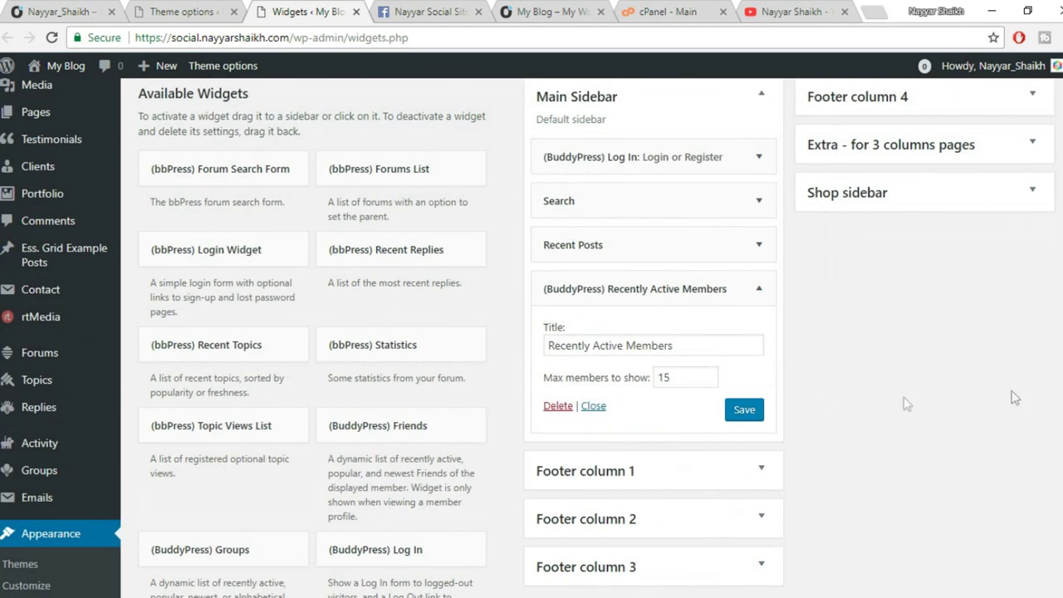
pyautogui.moveTo(682, 377); pyautogui.dragTo(604, 382)
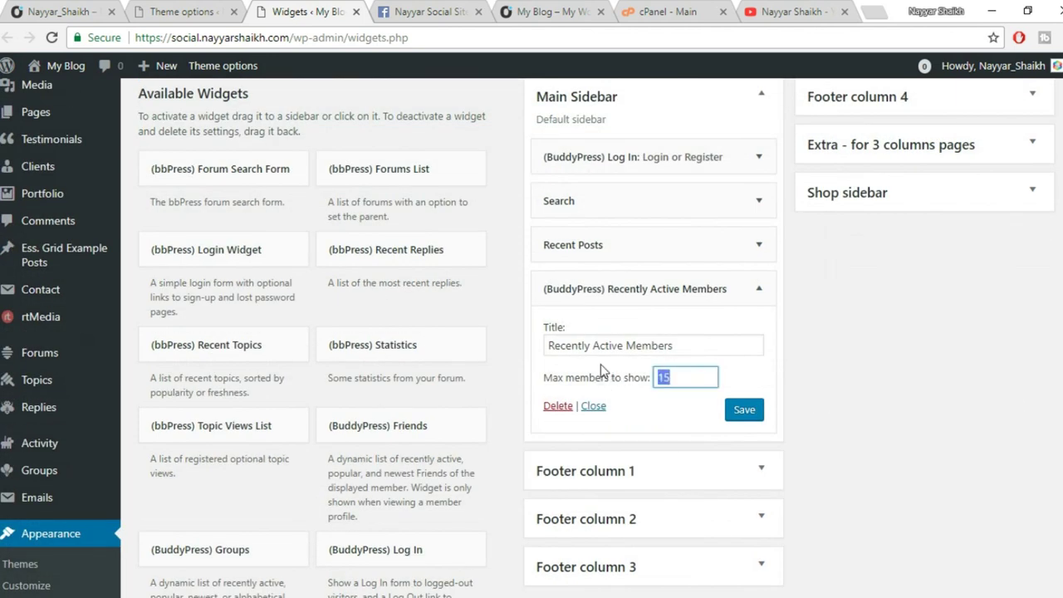
pyautogui.write('5')
pyautogui.click(751, 410)
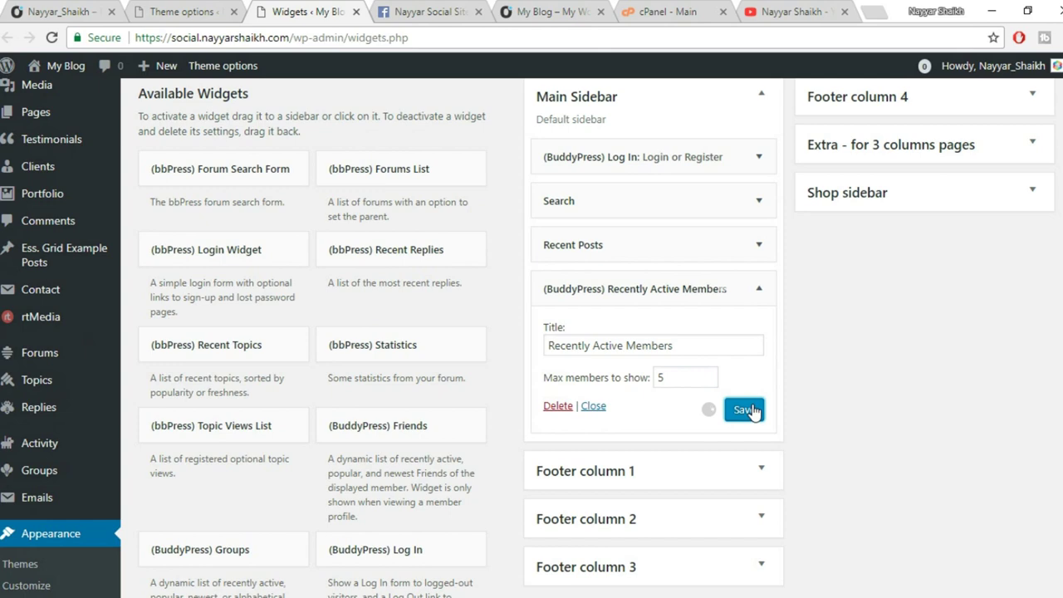
pyautogui.click(759, 288)
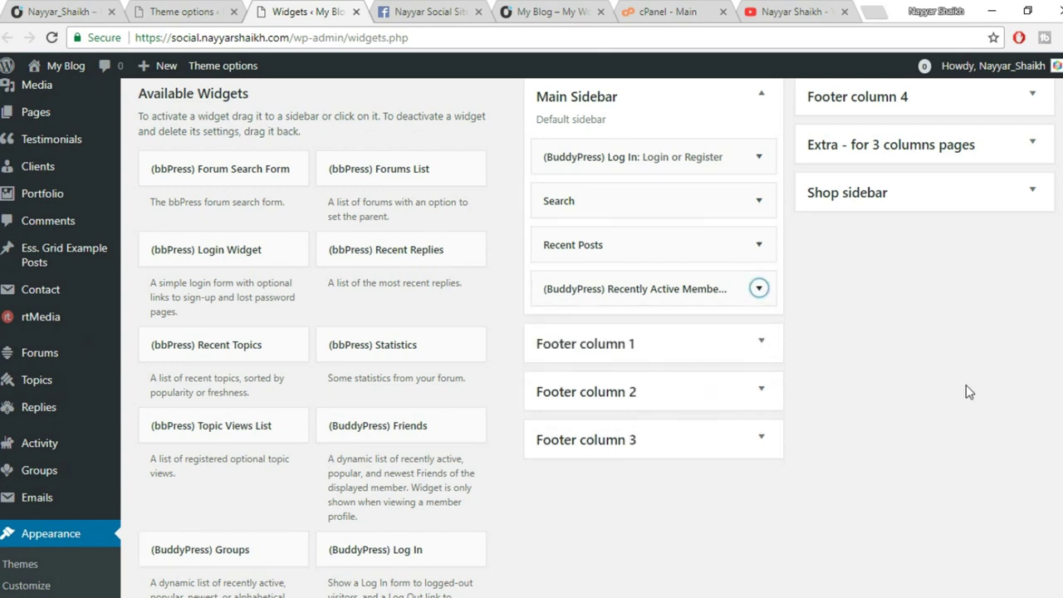
pyautogui.scroll(-1, 966, 392)
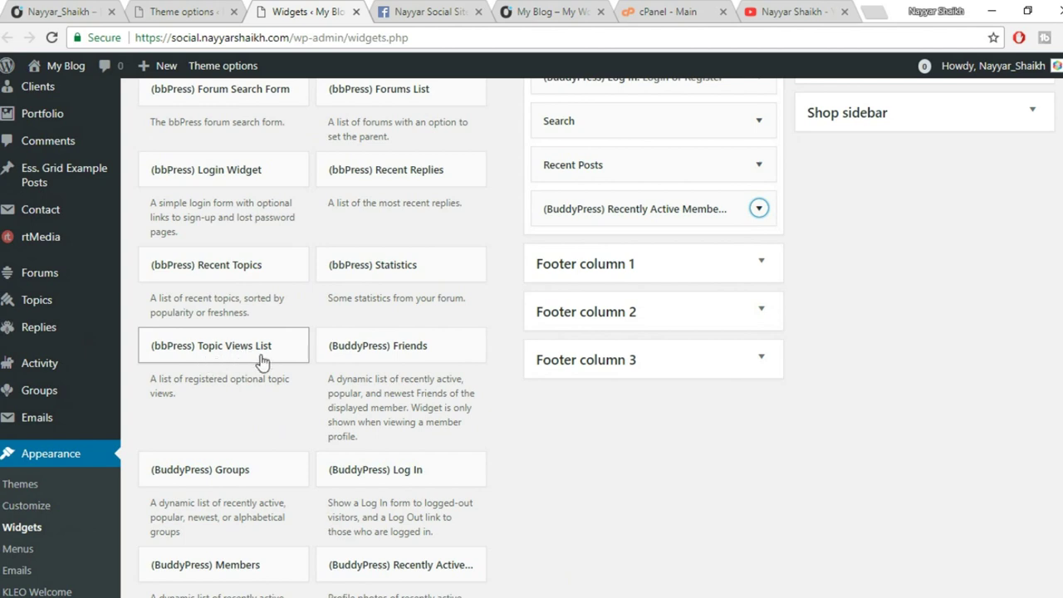
# Add (BuddyPress) Groups to Main Sidebar: max 3 groups, linked title, Popular default, saved.
pyautogui.scroll(-2, 261, 475)
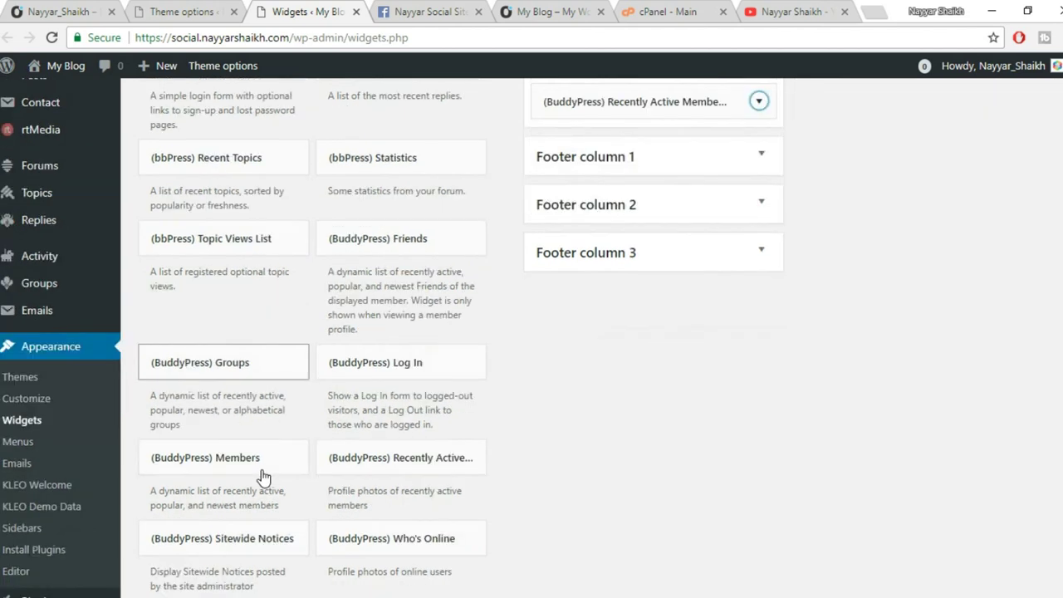
pyautogui.click(264, 321)
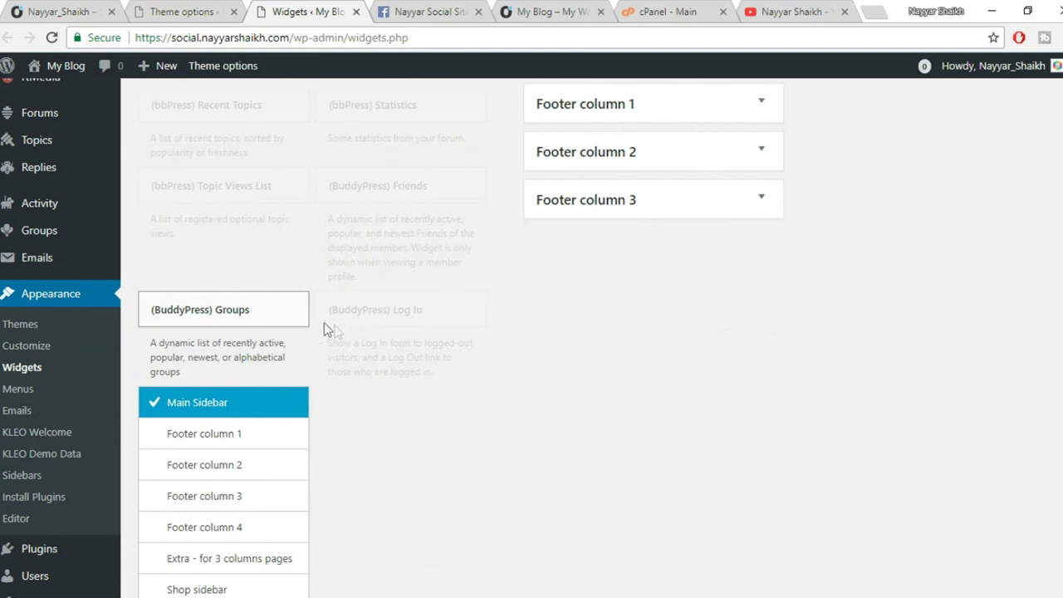
pyautogui.scroll(-2, 343, 307)
pyautogui.click(253, 465)
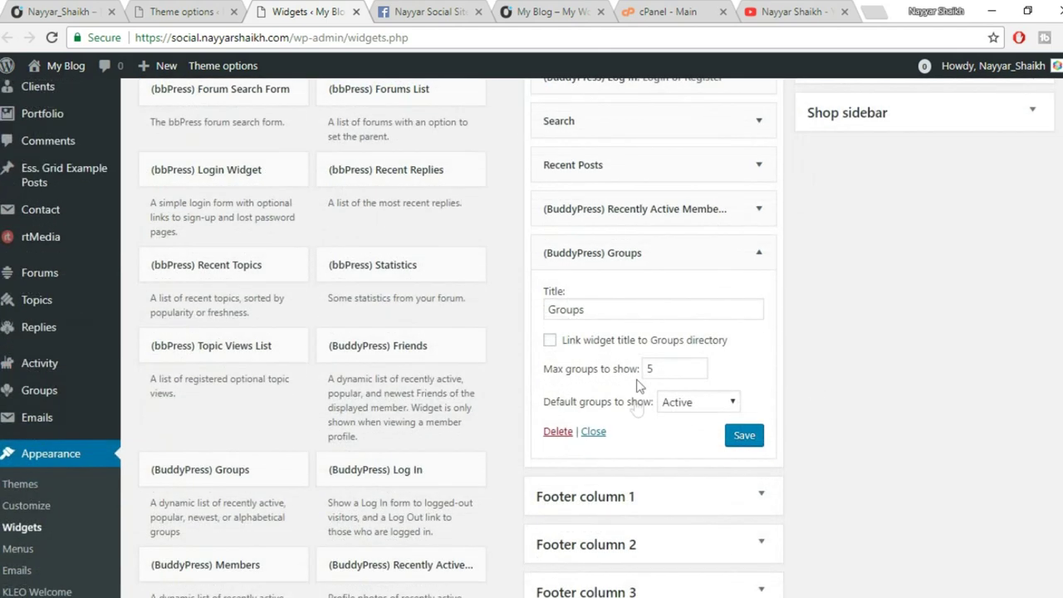
pyautogui.moveTo(672, 363); pyautogui.dragTo(638, 373)
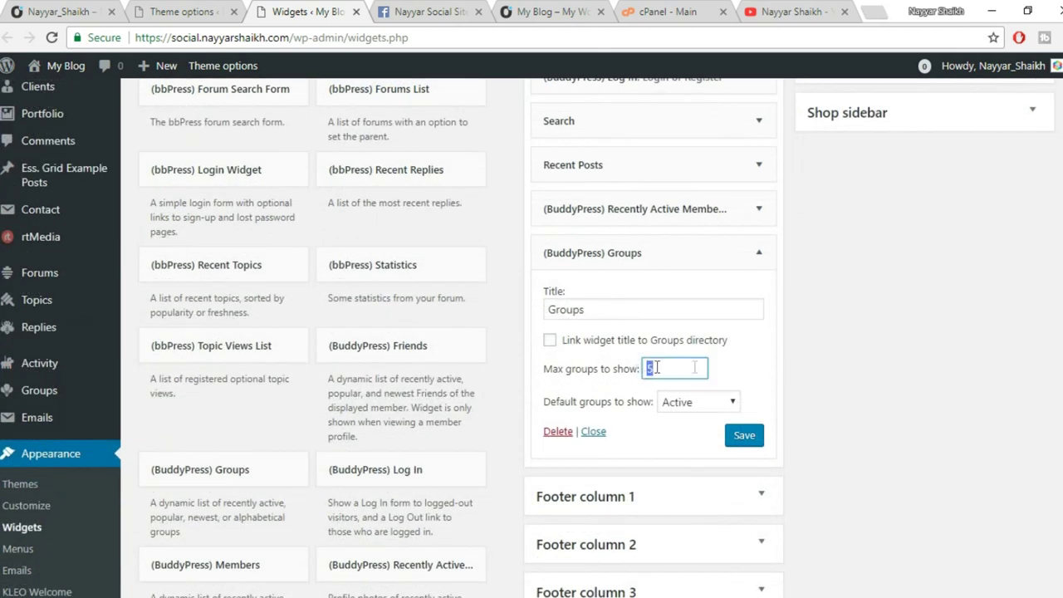
pyautogui.write('3')
pyautogui.click(729, 365)
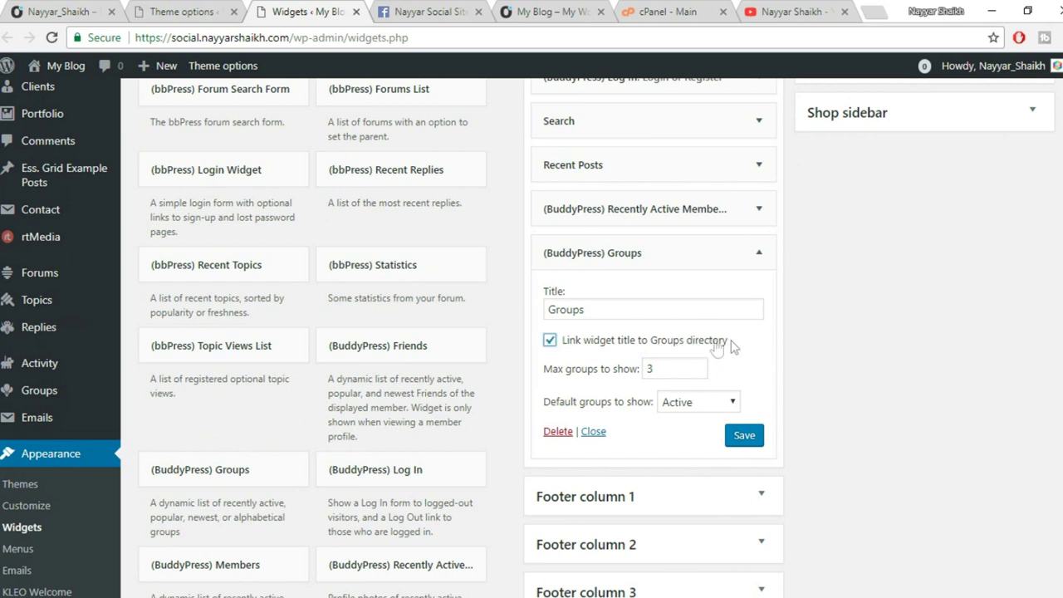
pyautogui.click(693, 407)
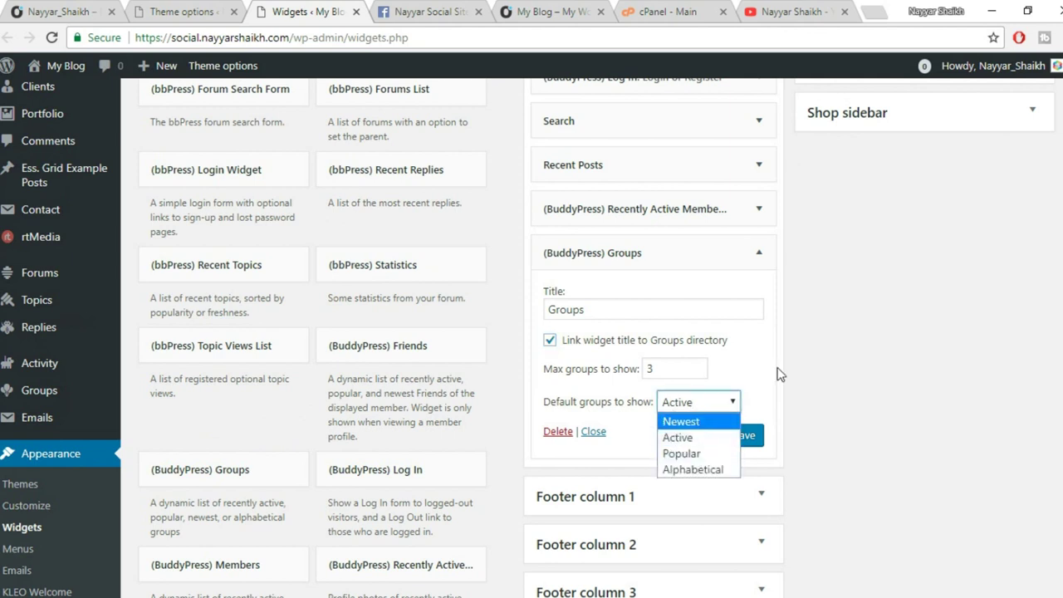
pyautogui.click(764, 398)
pyautogui.click(695, 403)
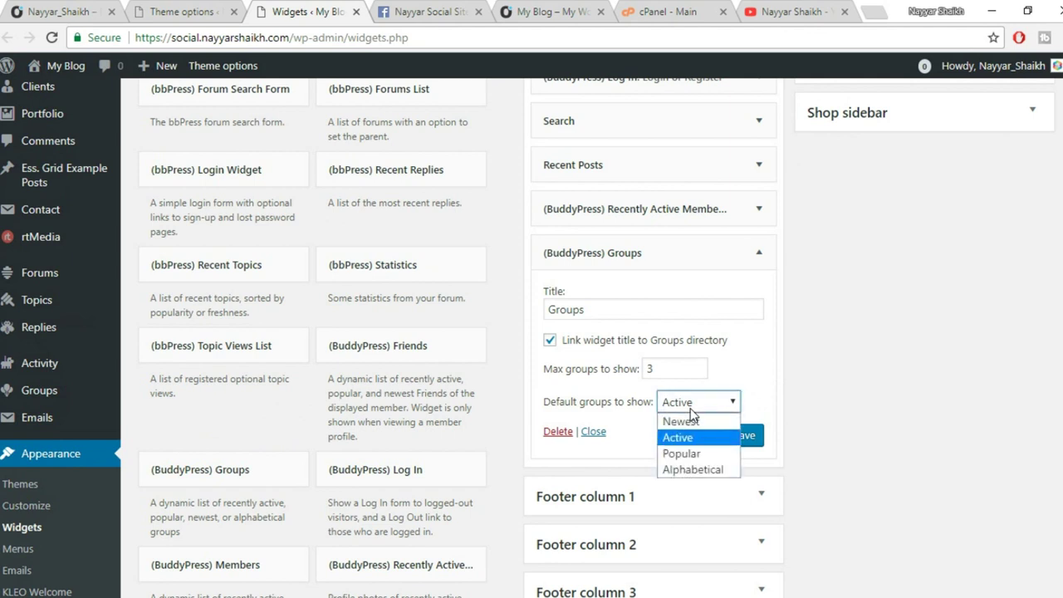
pyautogui.click(691, 456)
pyautogui.click(743, 436)
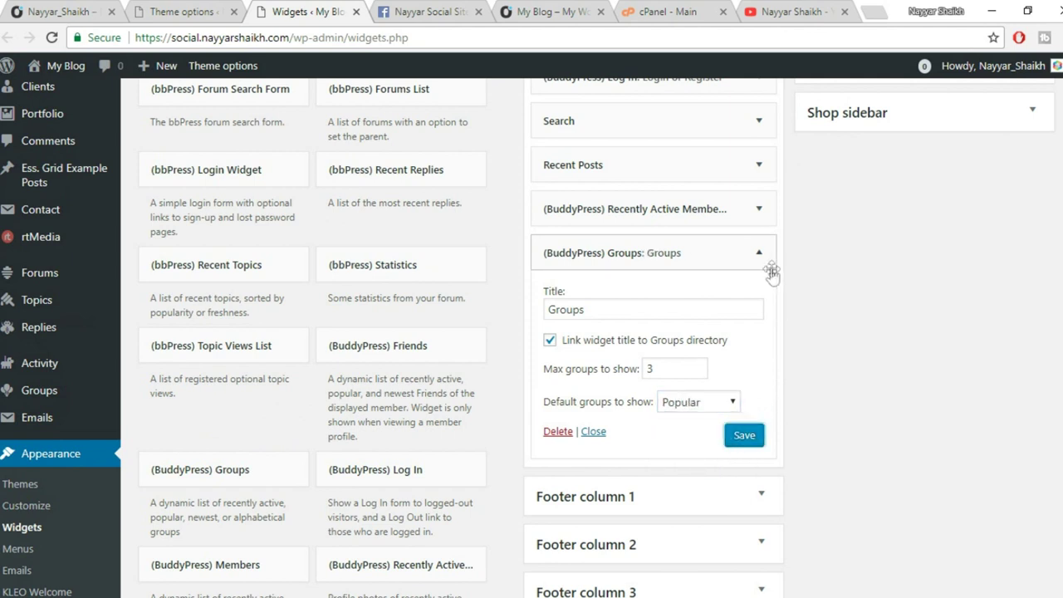
pyautogui.click(761, 259)
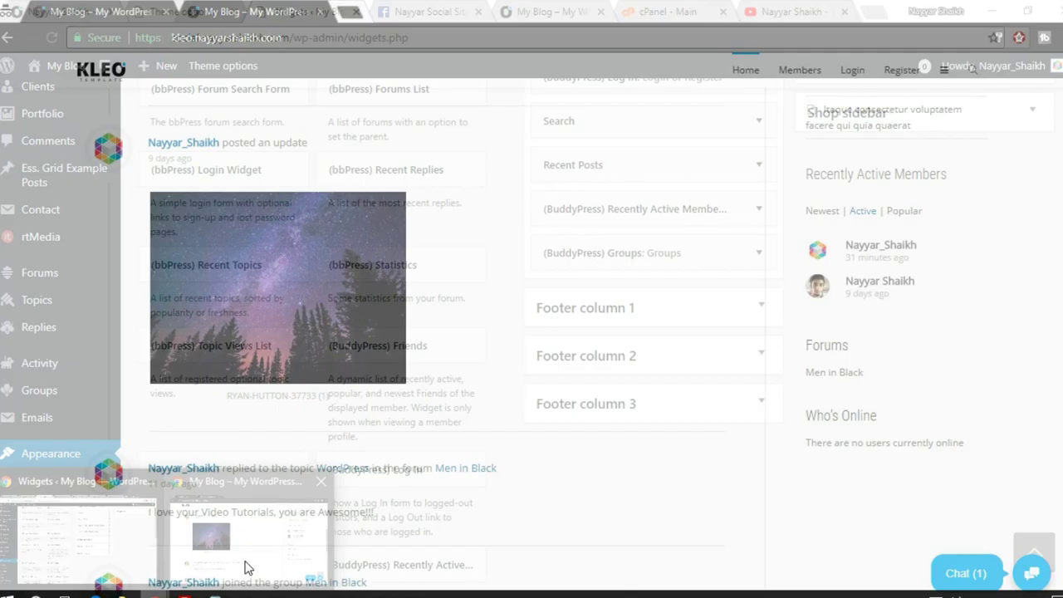
# Check the site front end, then return to the Widgets admin page.
pyautogui.click(240, 544)
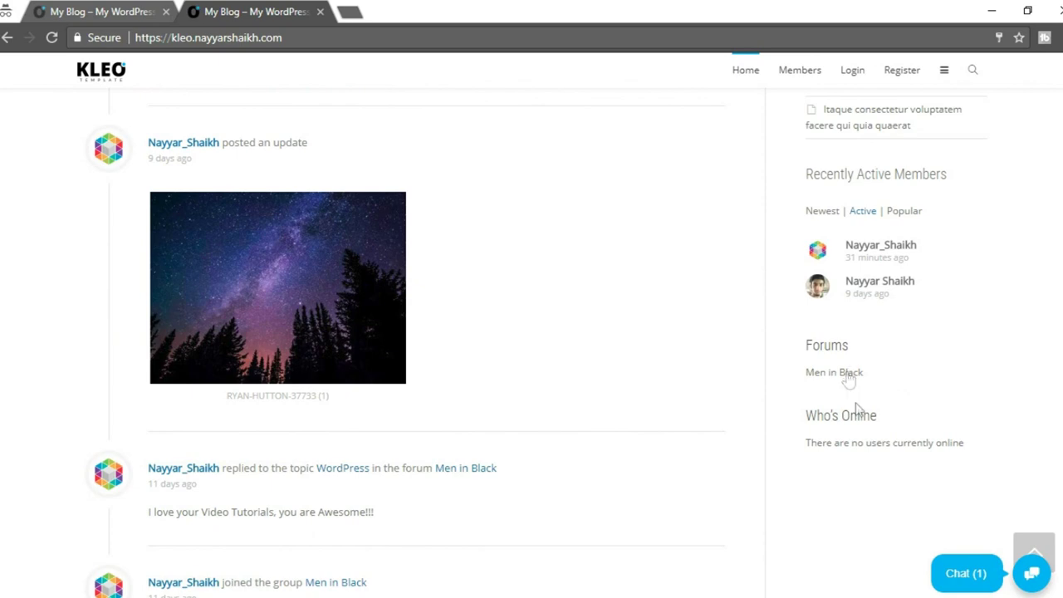
pyautogui.moveTo(196, 591)
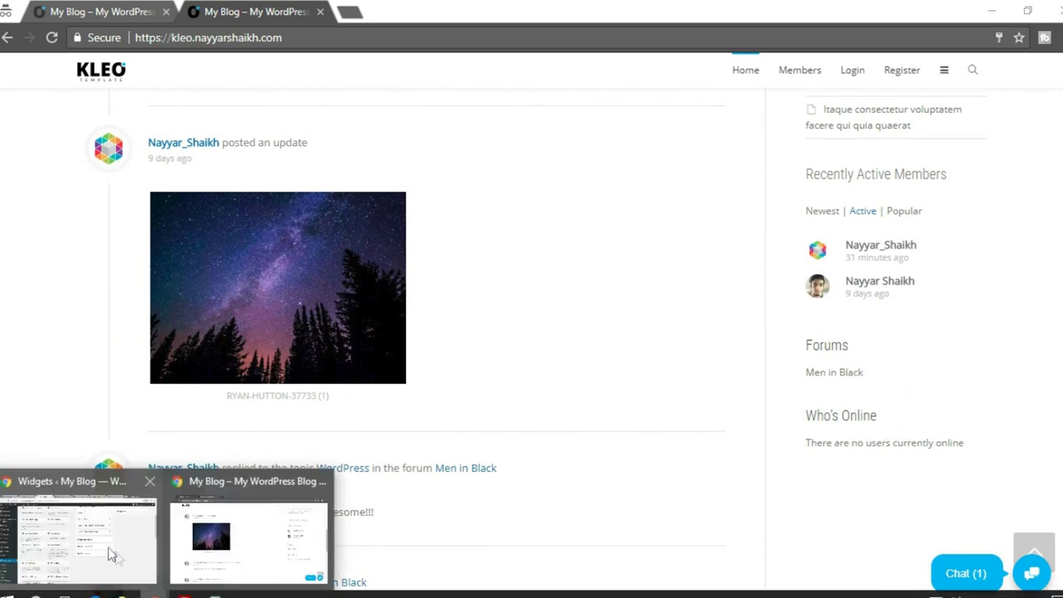
pyautogui.click(114, 556)
pyautogui.scroll(-3, 501, 387)
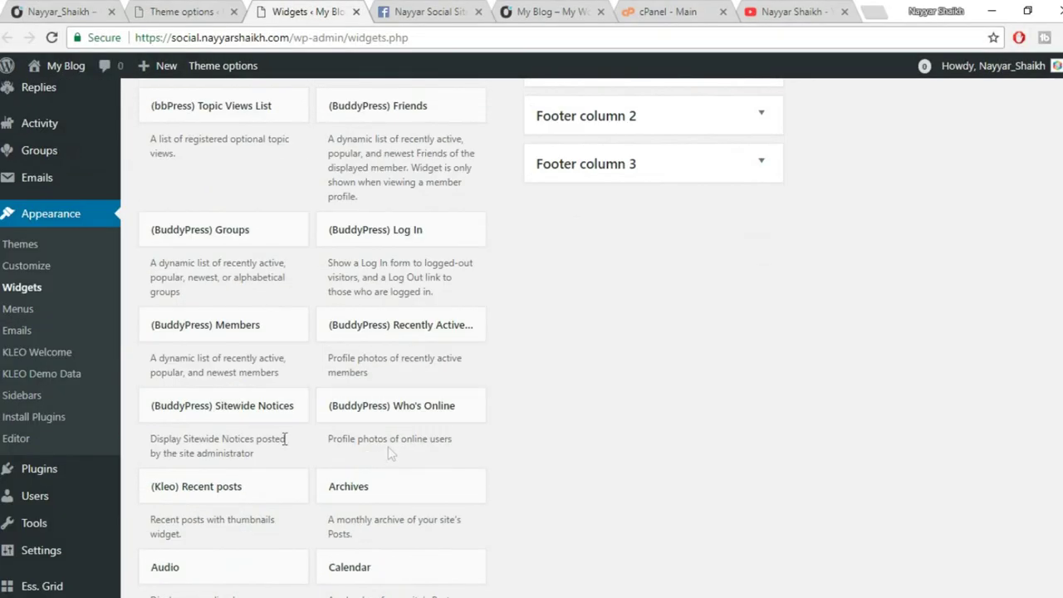
# Add a (BuddyPress) Who's Online widget to the Main Sidebar with max 5 members, saved and collapsed.
pyautogui.click(439, 418)
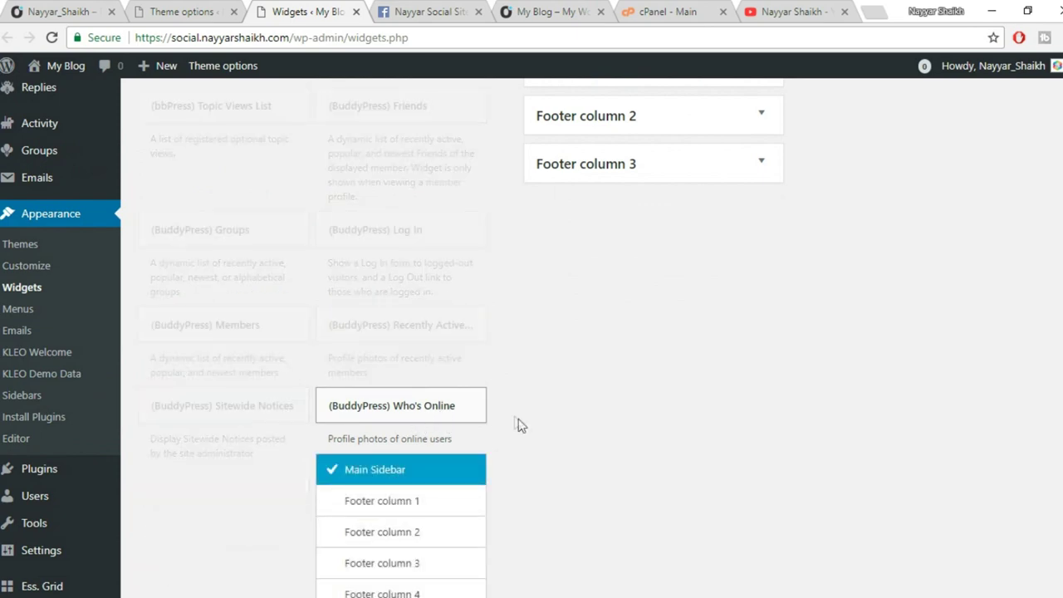
pyautogui.scroll(-2, 515, 422)
pyautogui.click(426, 533)
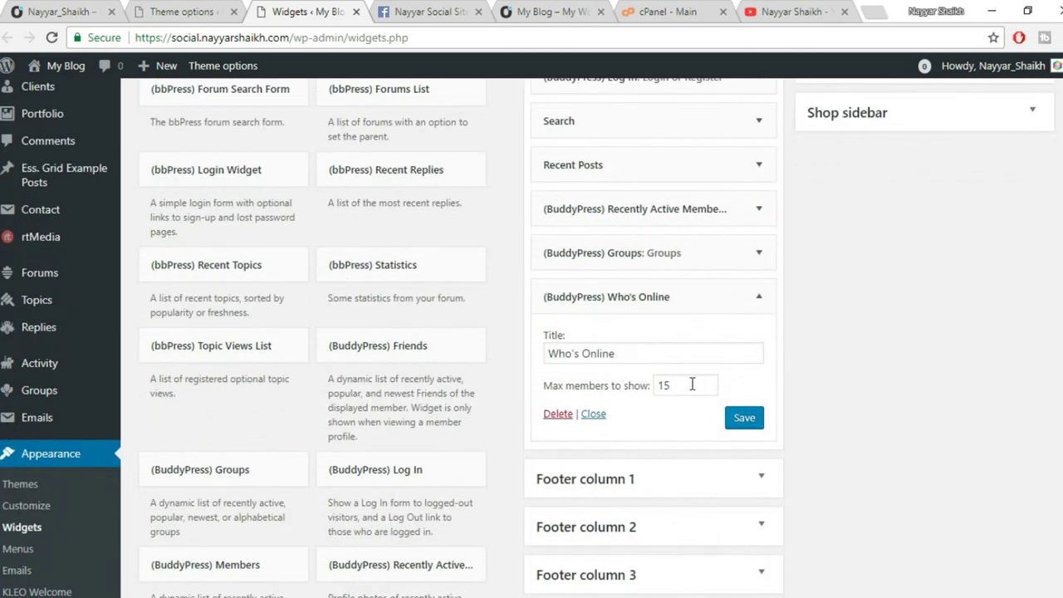
pyautogui.moveTo(691, 384); pyautogui.dragTo(611, 388)
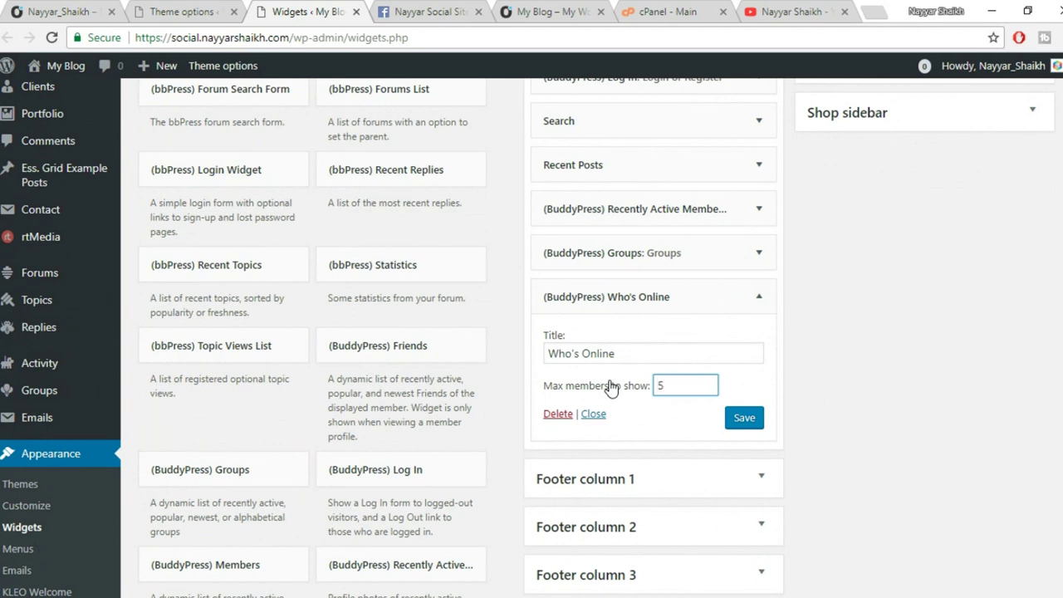
pyautogui.click(744, 417)
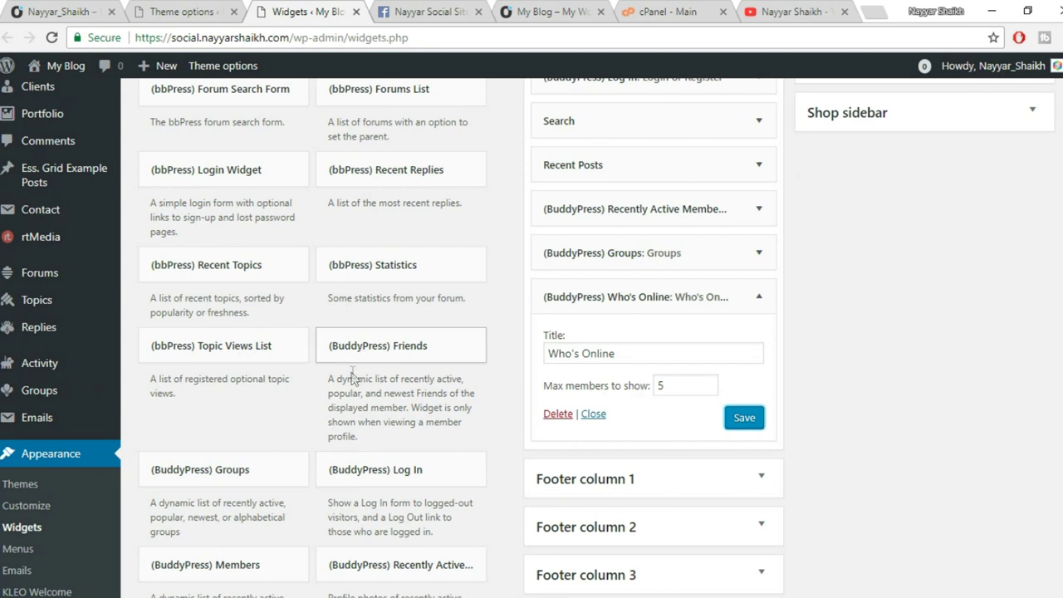
pyautogui.scroll(1, 351, 374)
pyautogui.click(756, 379)
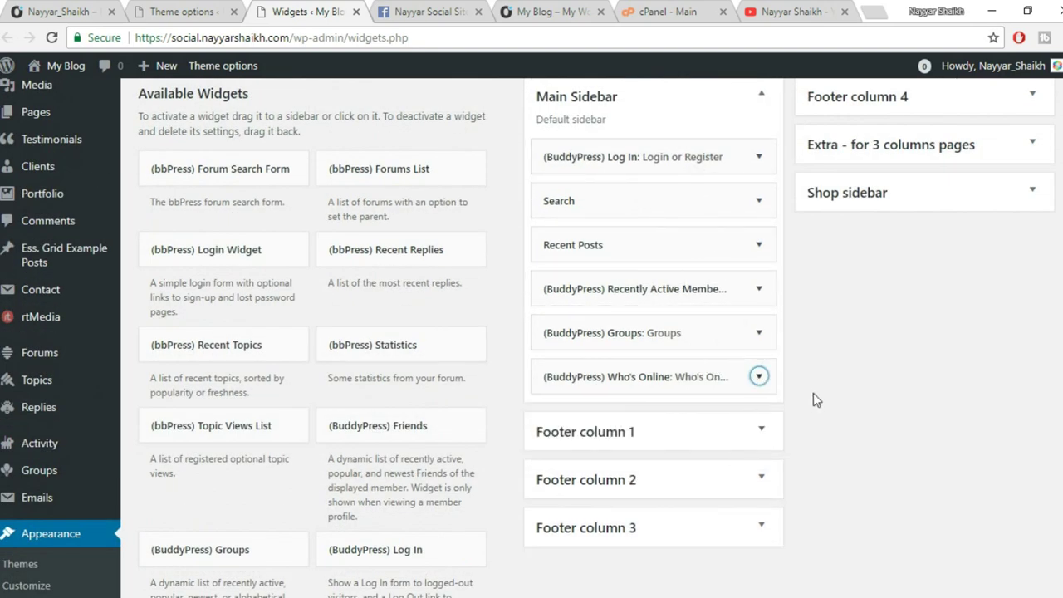
# Switch to the site's front-end window and load its Activity page.
pyautogui.scroll(-1, 816, 401)
pyautogui.moveTo(153, 592)
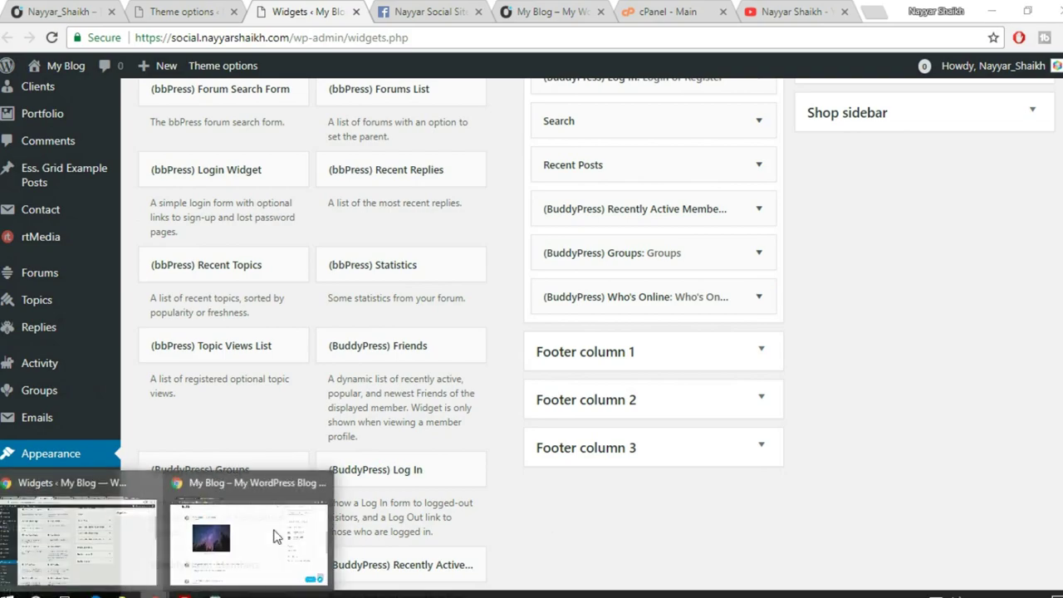
pyautogui.click(277, 536)
pyautogui.click(927, 377)
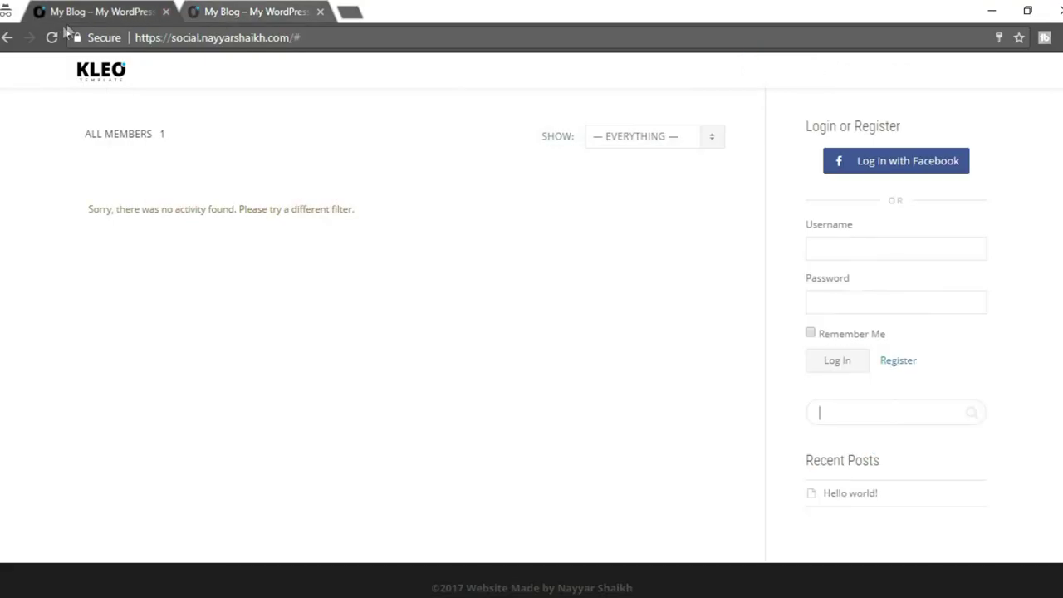
# Reload the site front end and inspect the new sidebar widgets, including the no-groups message.
pyautogui.click(52, 37)
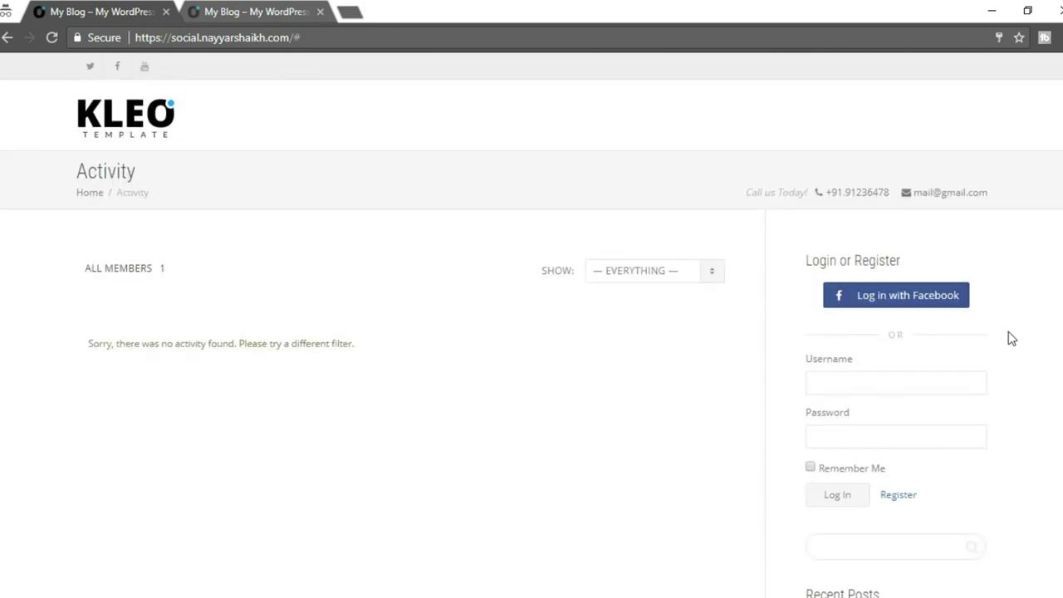
pyautogui.scroll(-4, 918, 303)
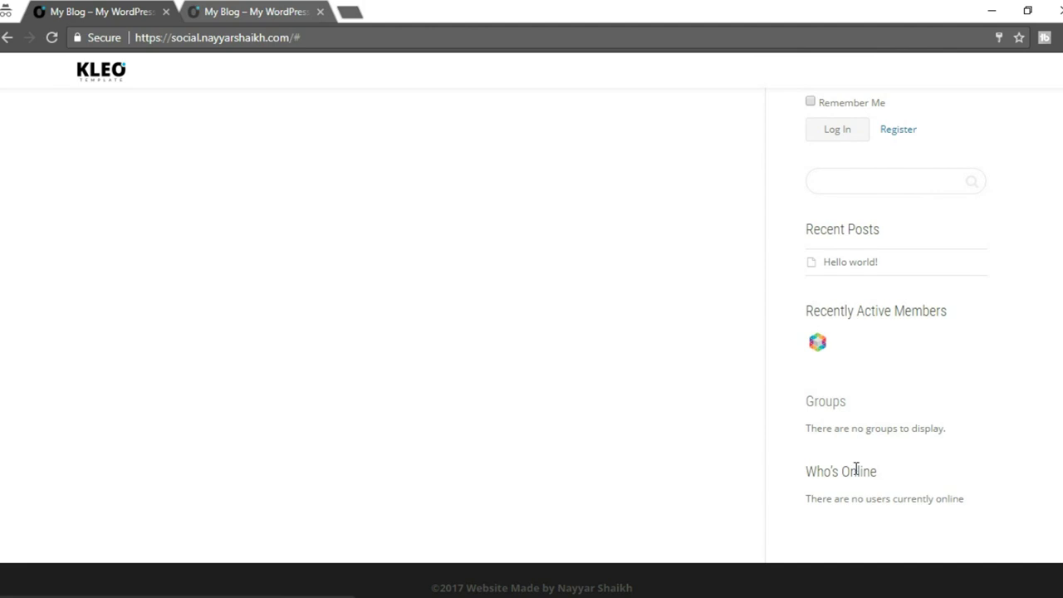
pyautogui.moveTo(812, 428); pyautogui.dragTo(1010, 444)
pyautogui.click(961, 440)
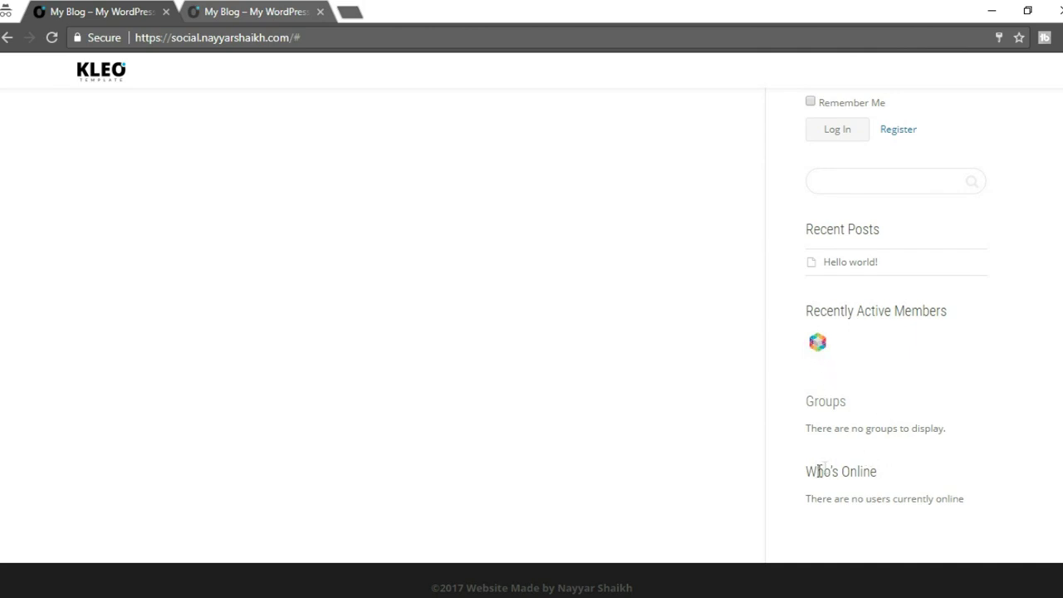
pyautogui.scroll(5, 897, 499)
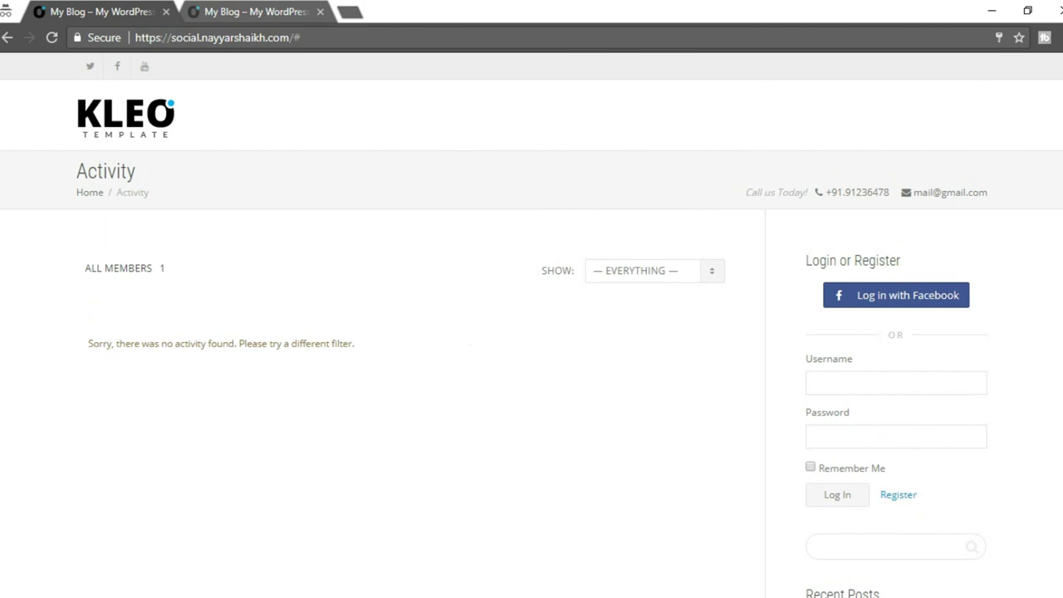
# Bring the WordPress Widgets admin window back in front.
pyautogui.click(94, 550)
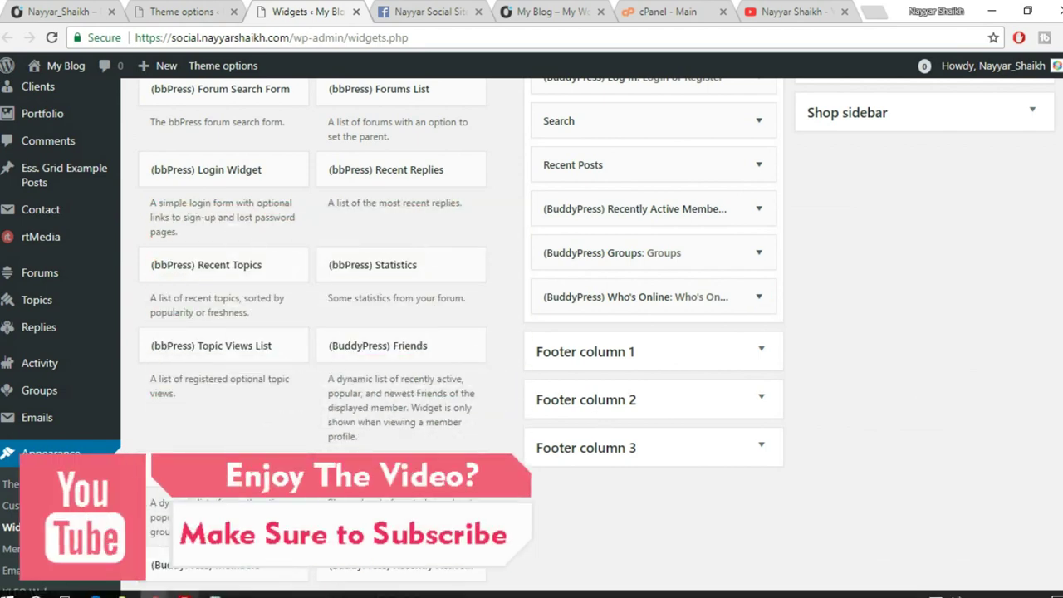
pyautogui.click(235, 572)
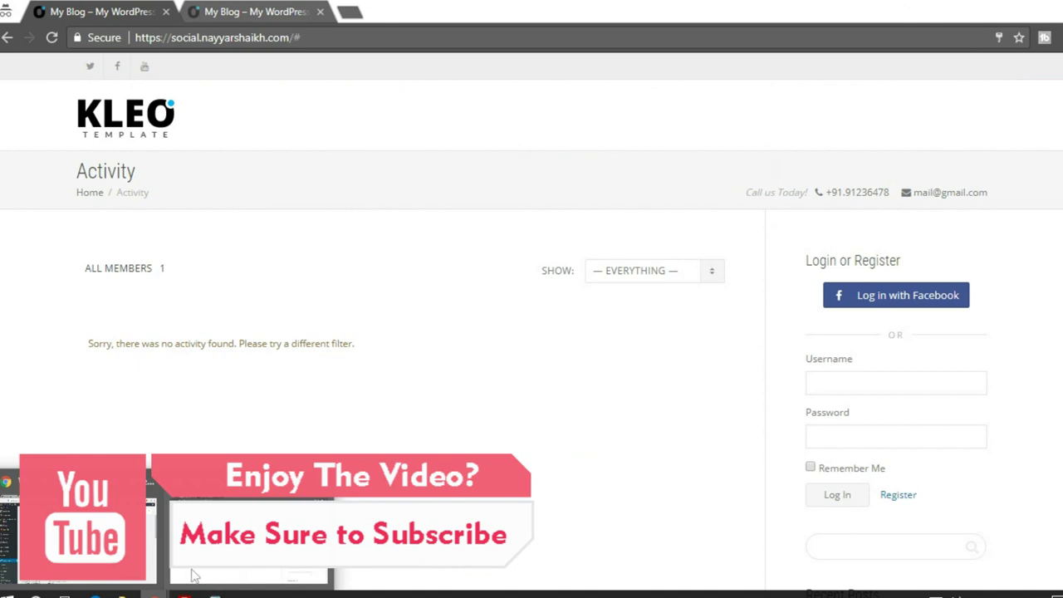
pyautogui.click(193, 575)
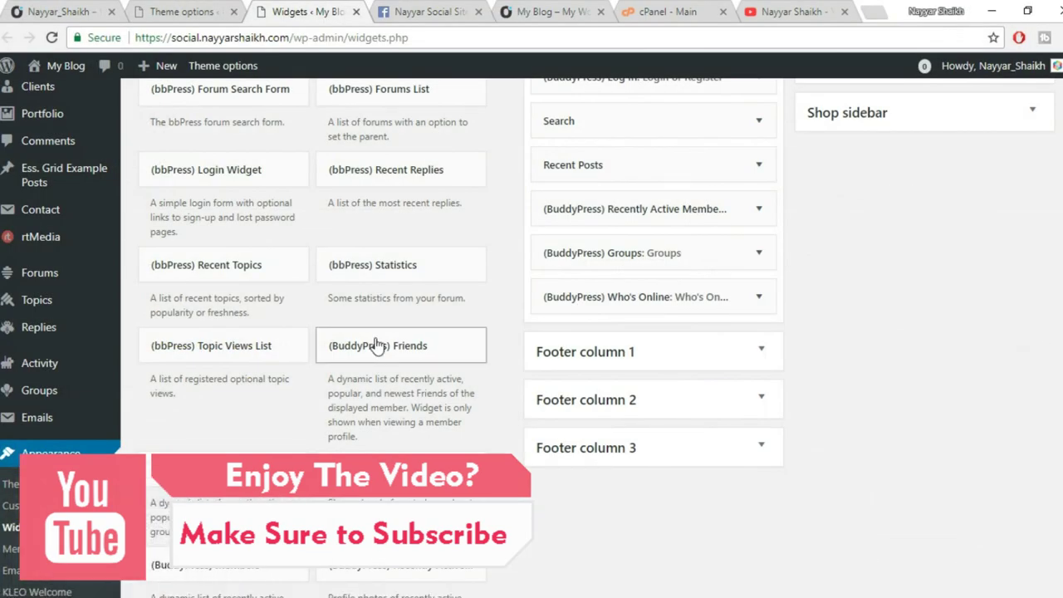
pyautogui.scroll(-2, 376, 346)
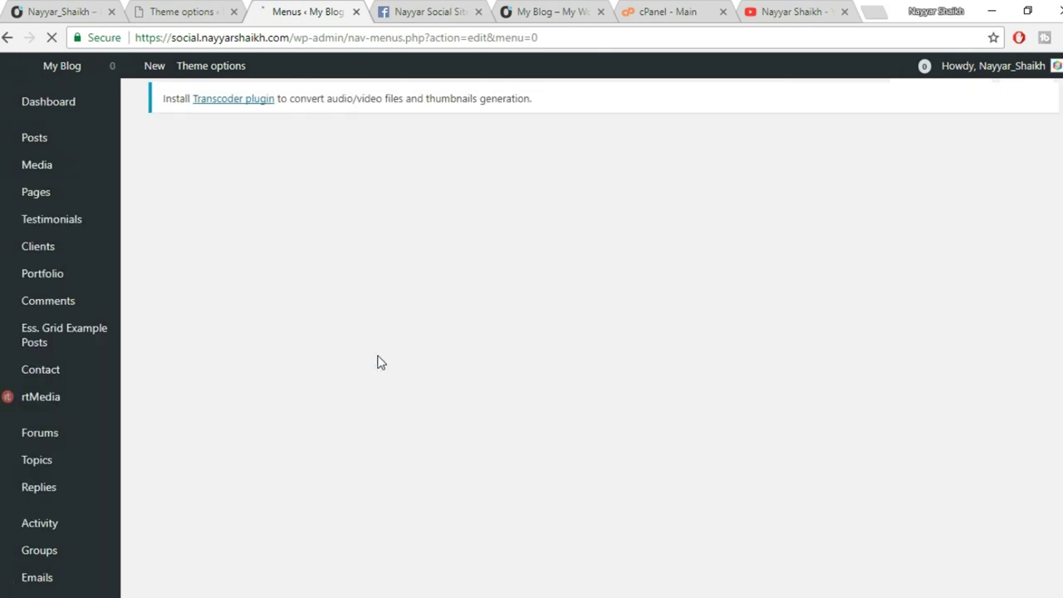
# Close the Theme options, cPanel, YouTube and other unneeded browser tabs.
pyautogui.click(233, 12)
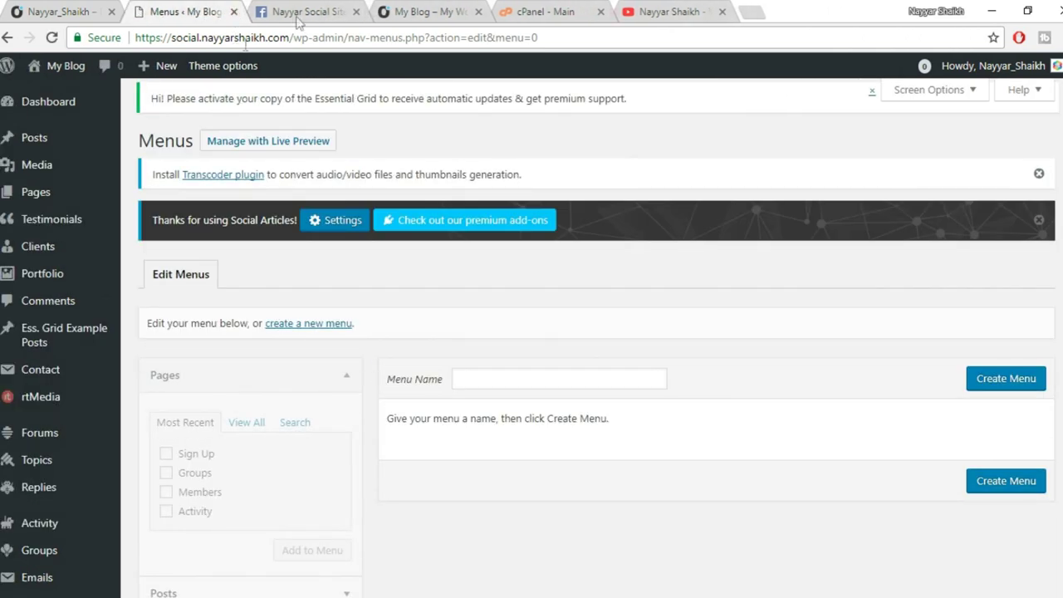
pyautogui.click(356, 11)
pyautogui.click(477, 12)
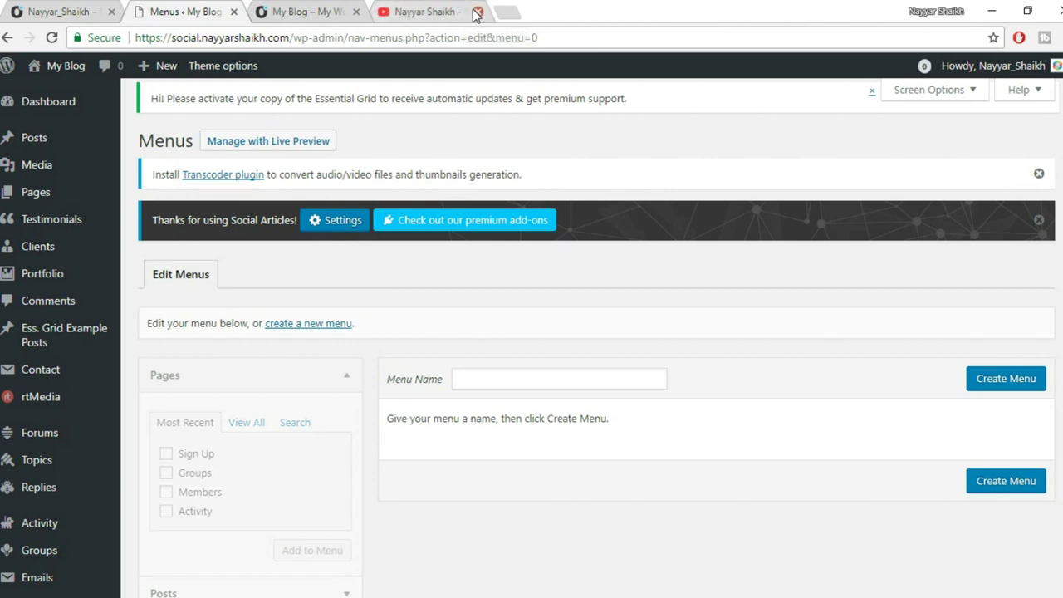
pyautogui.click(428, 13)
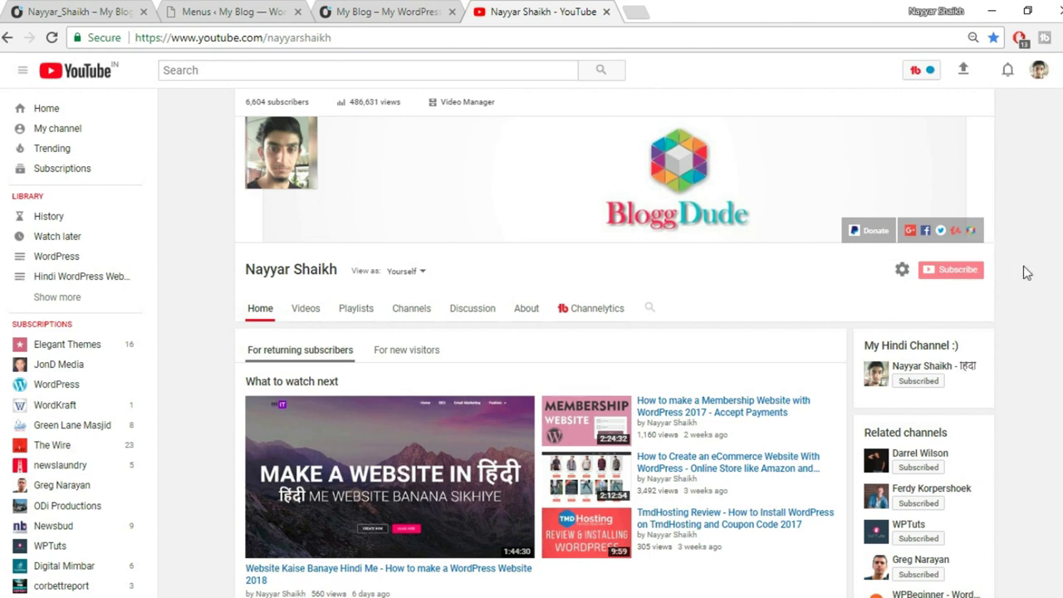
pyautogui.click(616, 33)
pyautogui.click(607, 12)
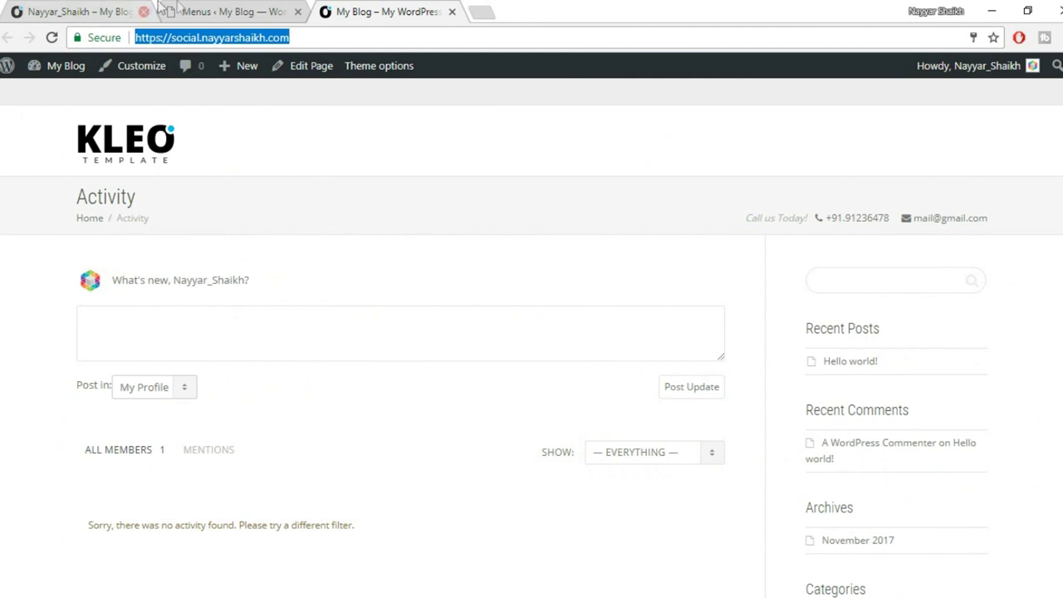
# Back on the Menus tab, start a new menu and focus the Menu Name field.
pyautogui.click(177, 10)
pyautogui.scroll(-2, 785, 210)
pyautogui.click(310, 166)
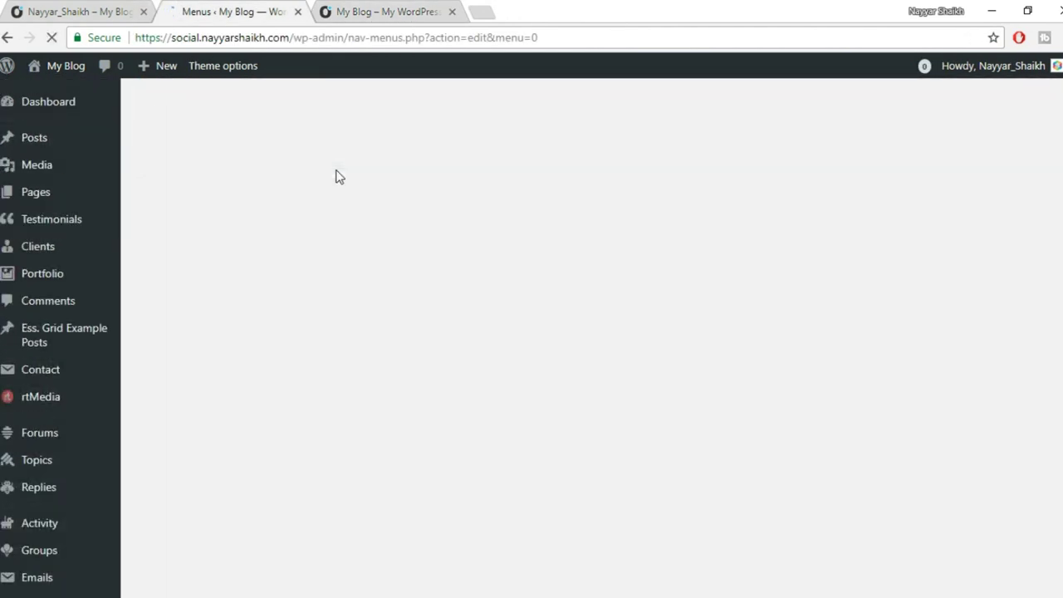
pyautogui.click(560, 380)
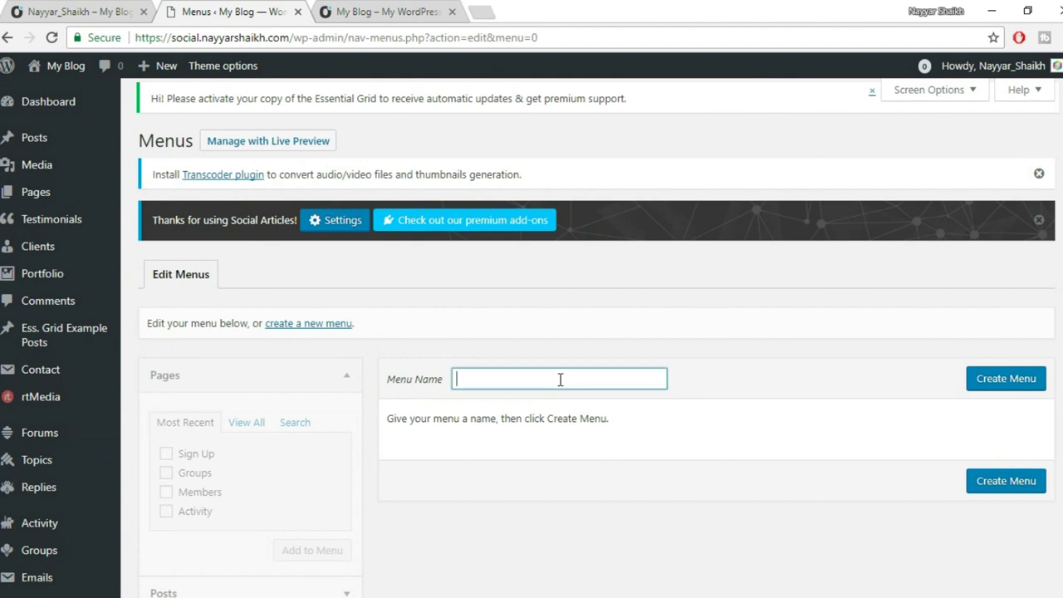
# Enter MainMenu as the menu name and create the menu.
pyautogui.write('Main')
pyautogui.press('Down')
pyautogui.press('Return')
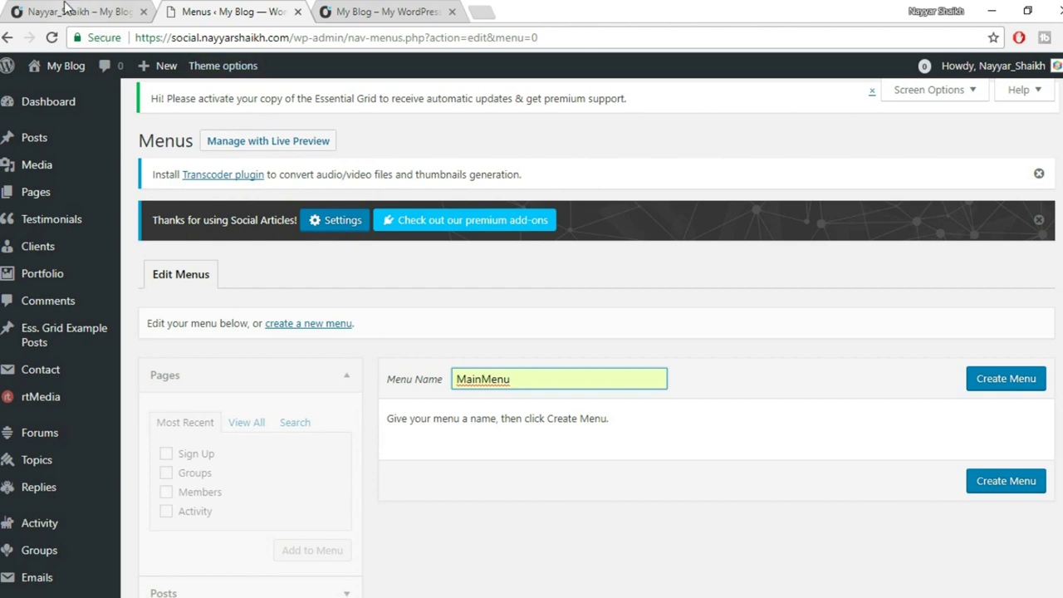
pyautogui.click(371, 12)
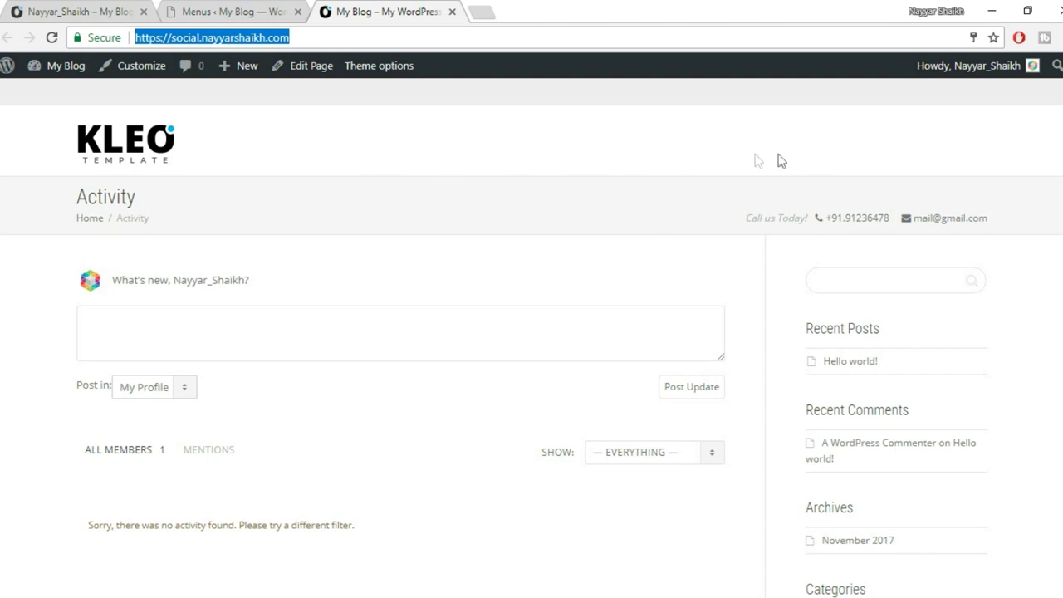
pyautogui.click(233, 11)
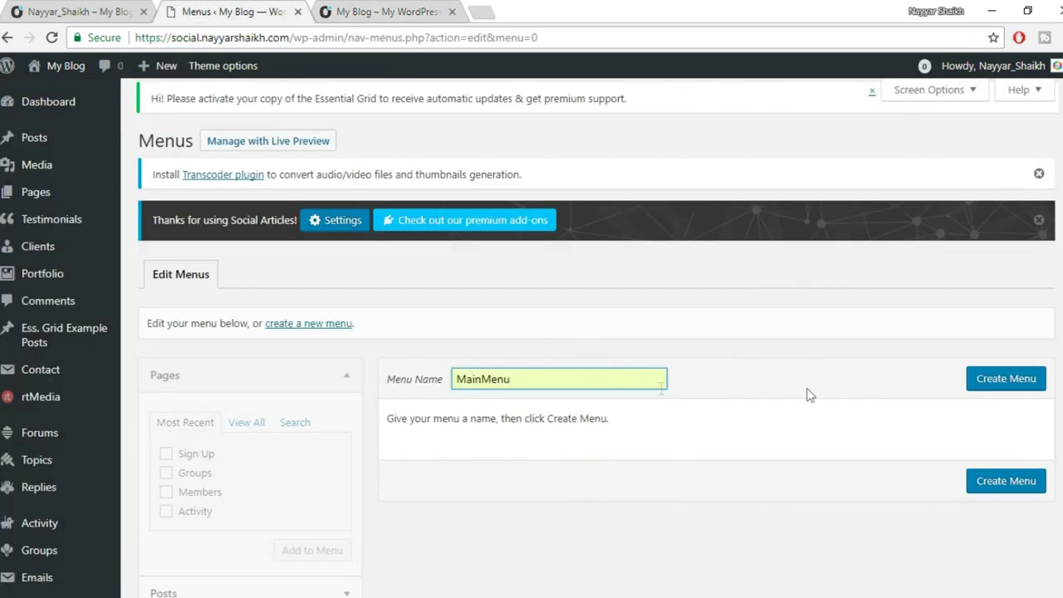
pyautogui.click(1034, 380)
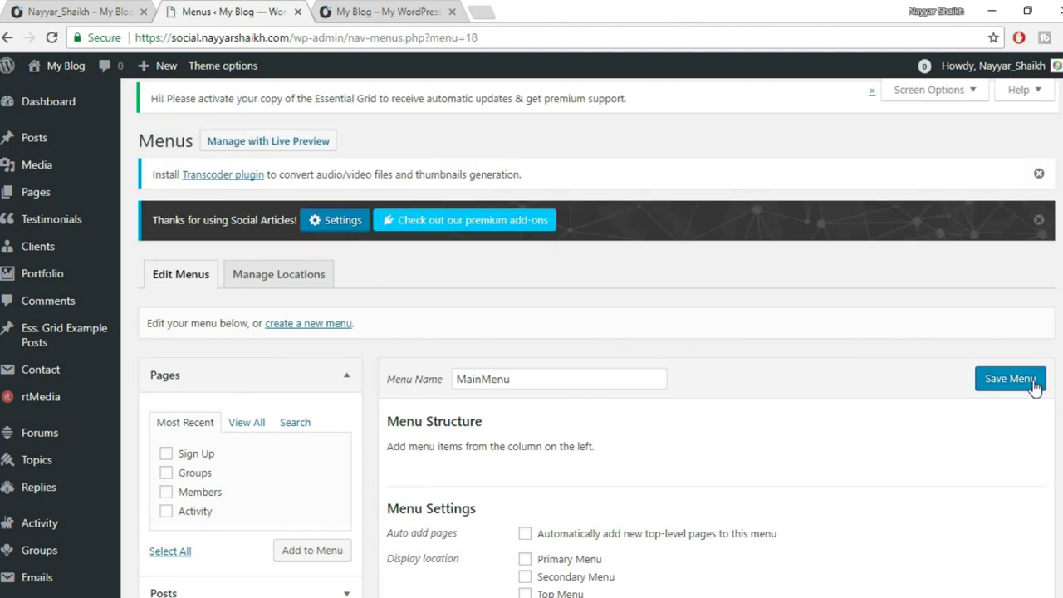
# Tick Primary Menu as MainMenu's display location and collapse the Pages box.
pyautogui.scroll(-2, 1038, 385)
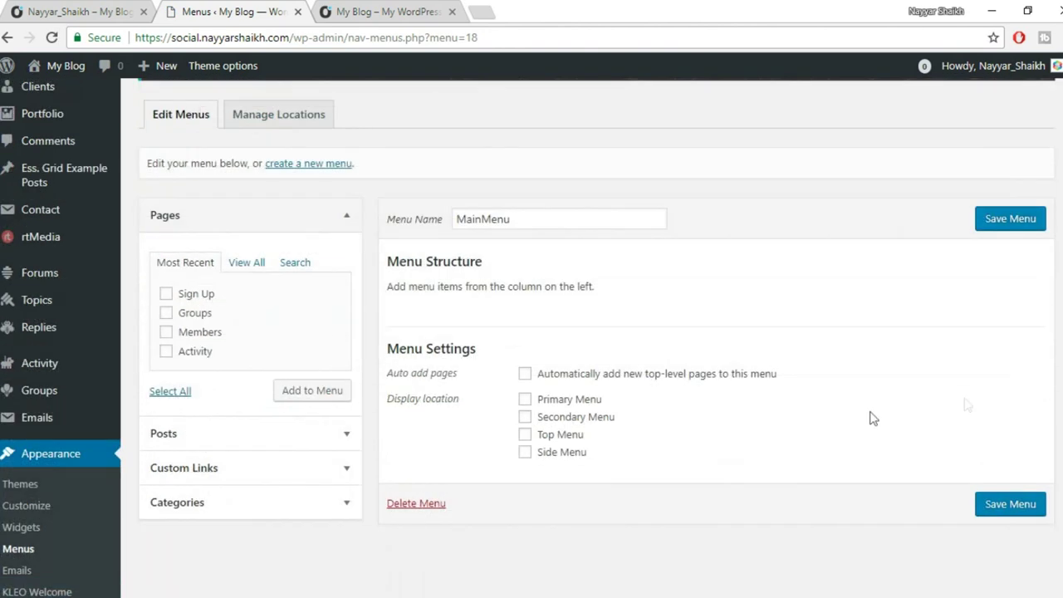
pyautogui.click(577, 406)
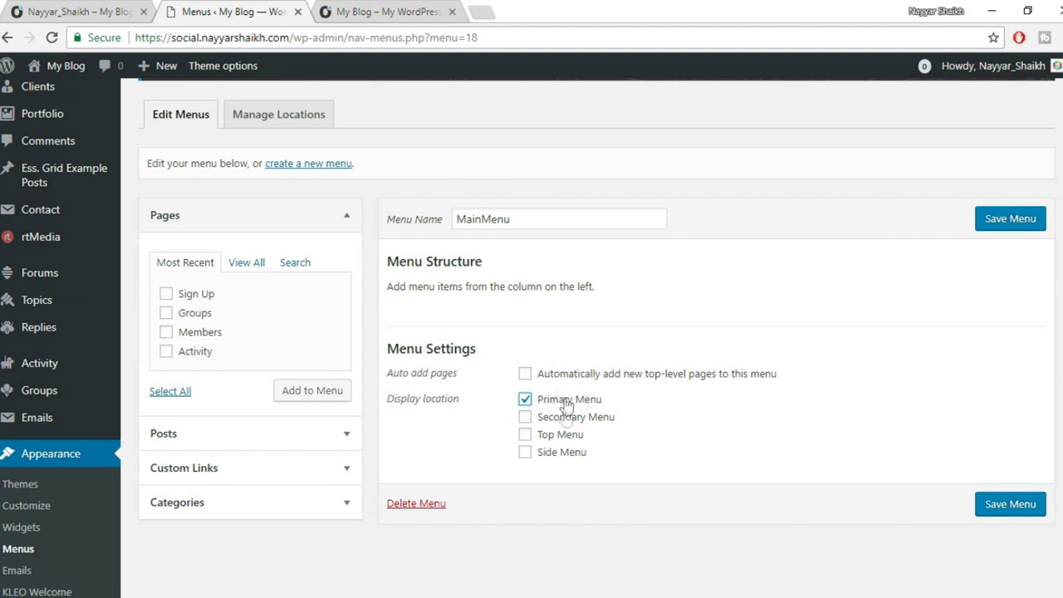
pyautogui.click(382, 11)
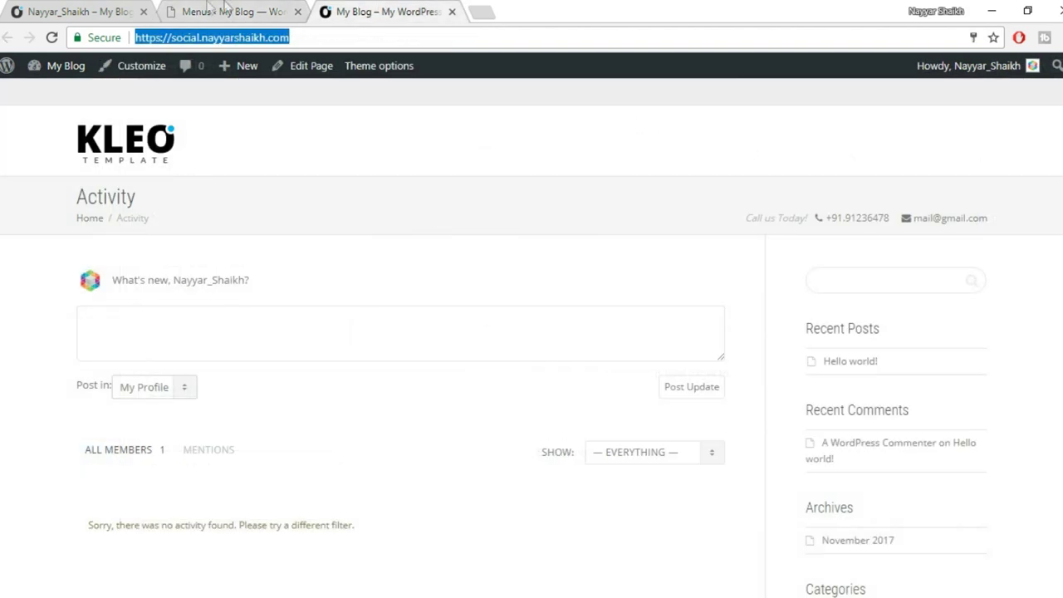
pyautogui.click(220, 10)
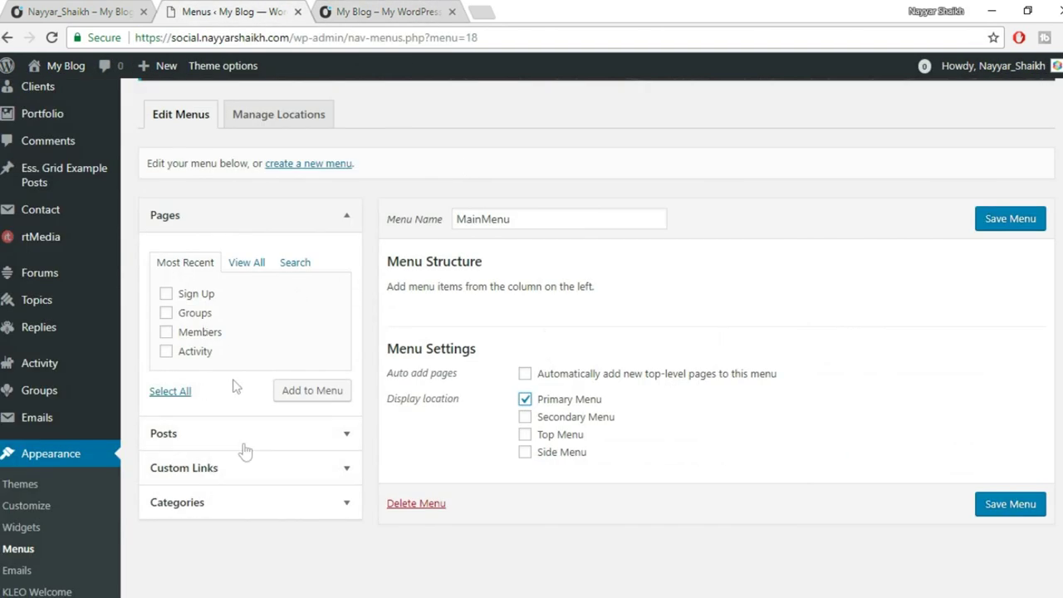
pyautogui.click(316, 218)
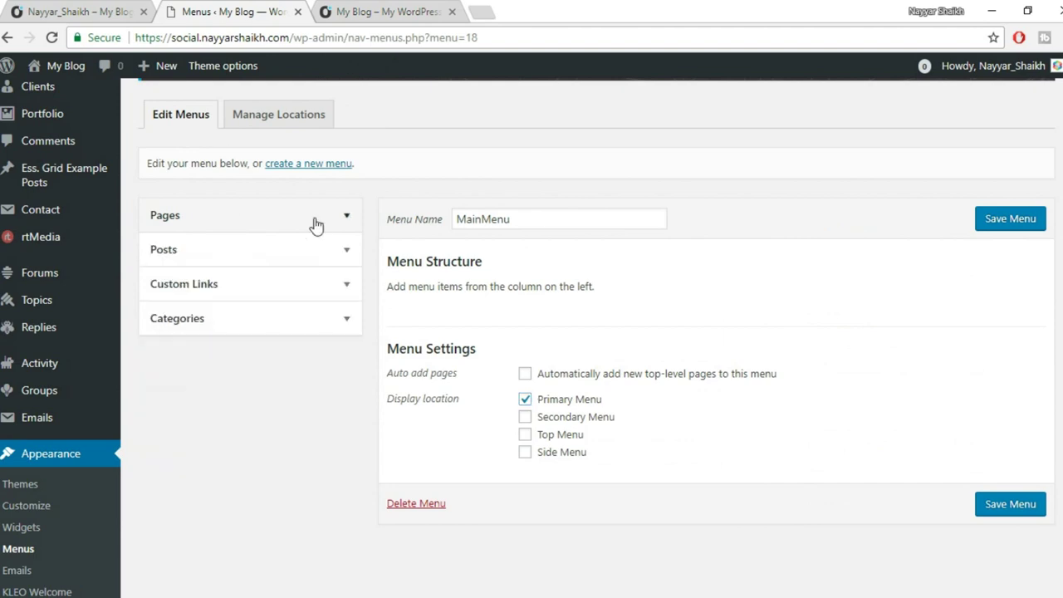
# Enable the KLEO and BuddyPress item boxes in Screen Options.
pyautogui.scroll(3, 537, 320)
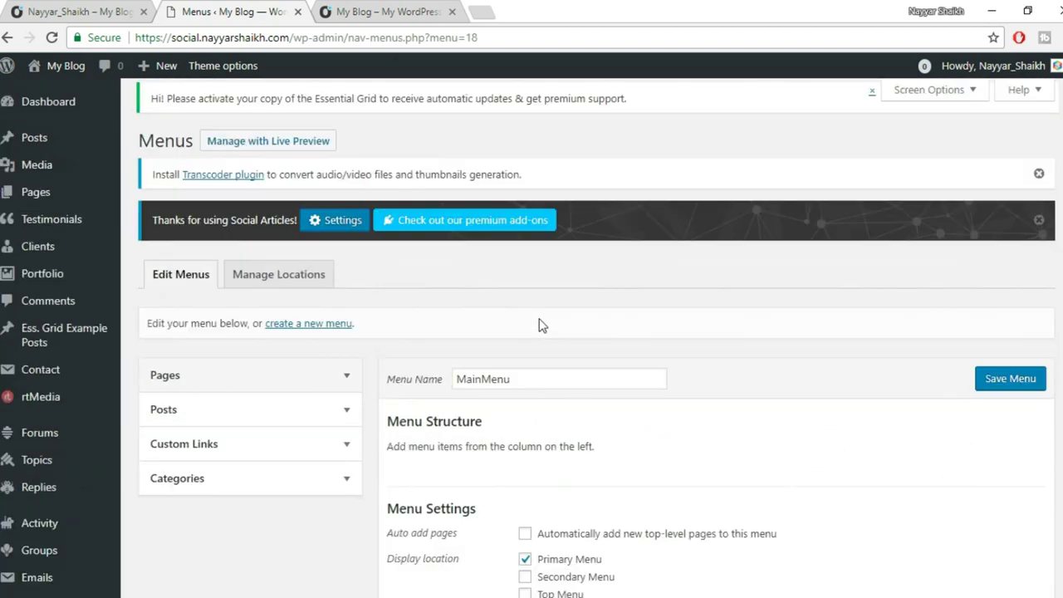
pyautogui.click(941, 92)
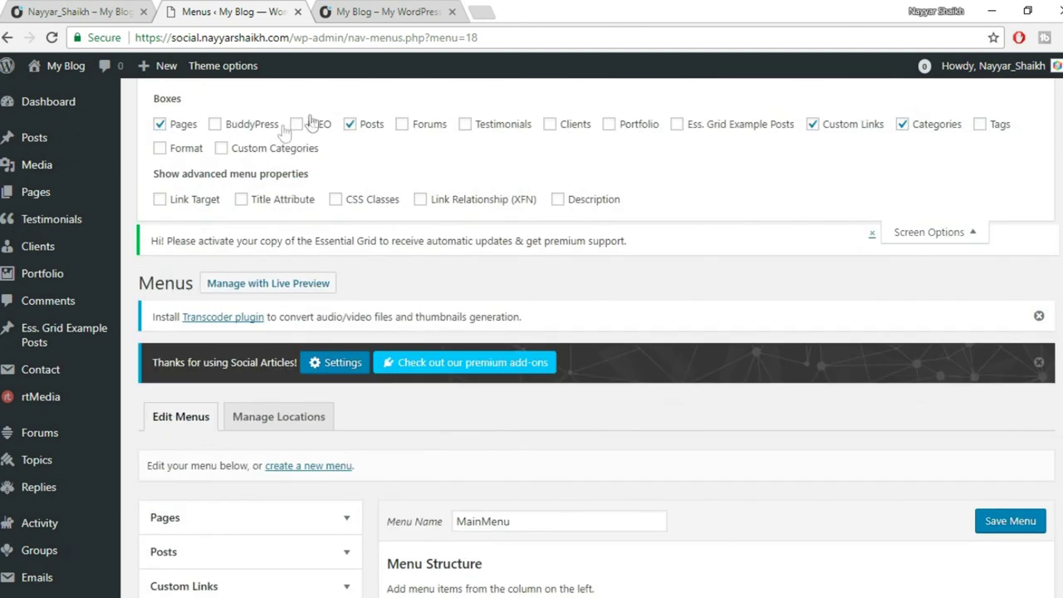
pyautogui.click(297, 125)
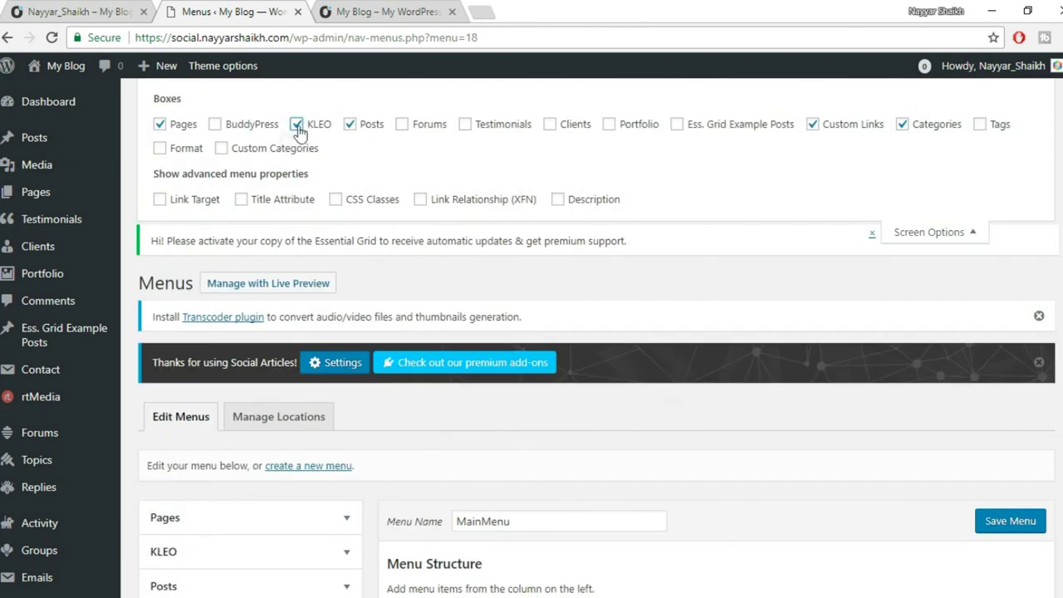
pyautogui.click(246, 131)
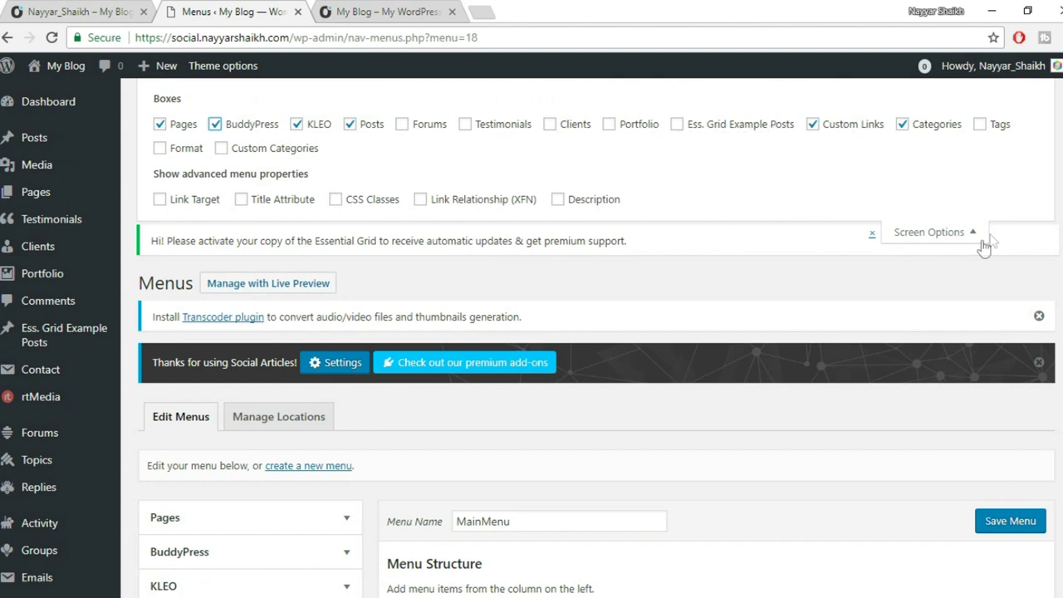
pyautogui.click(948, 234)
pyautogui.scroll(-2, 653, 160)
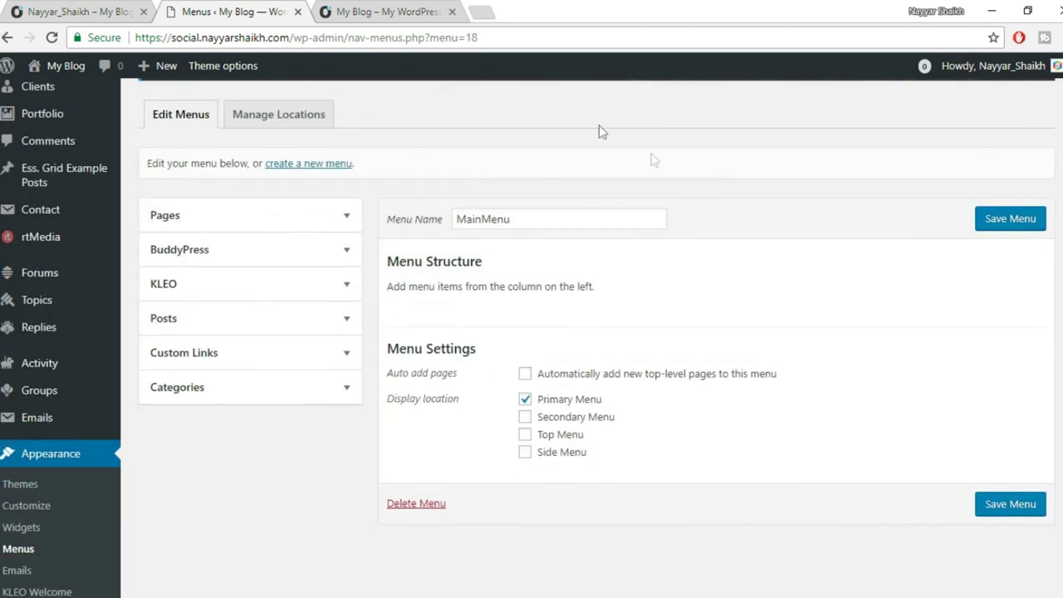
# Check the existing menu on the live site, then return to the Menus editor.
pyautogui.click(58, 11)
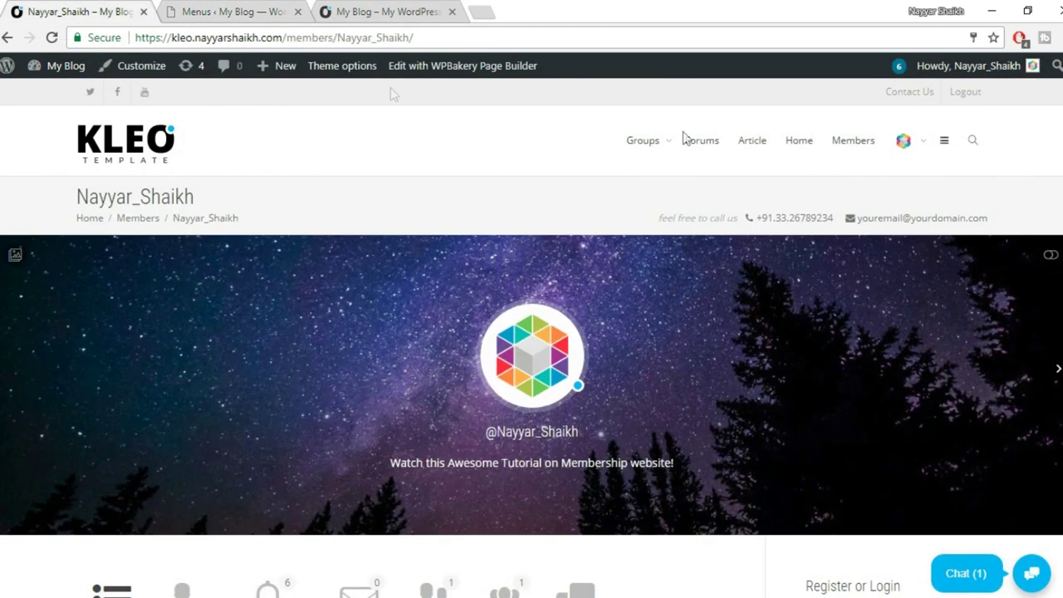
pyautogui.moveTo(654, 159)
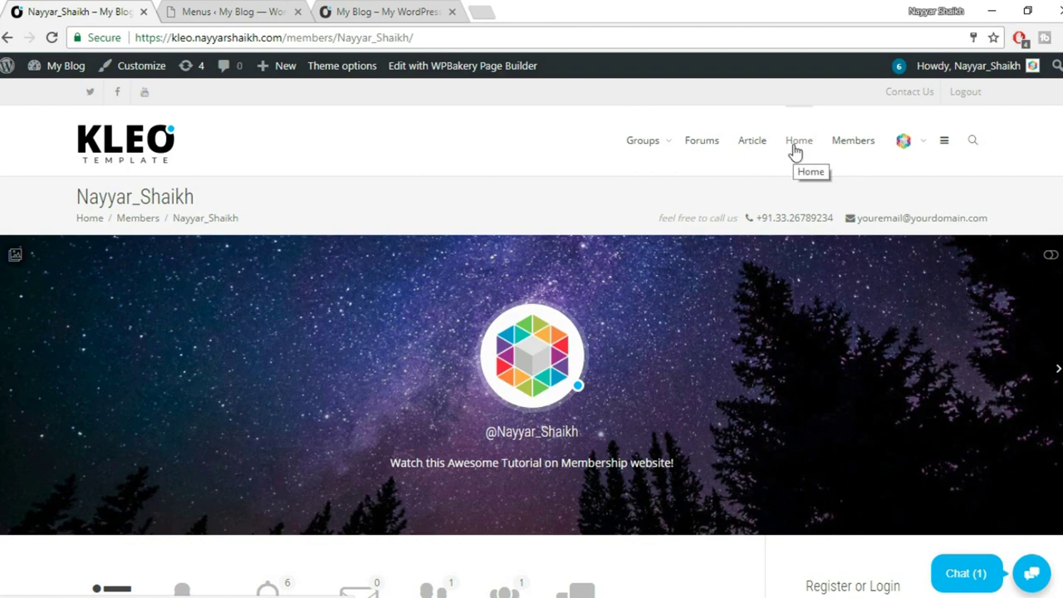
pyautogui.moveTo(904, 143)
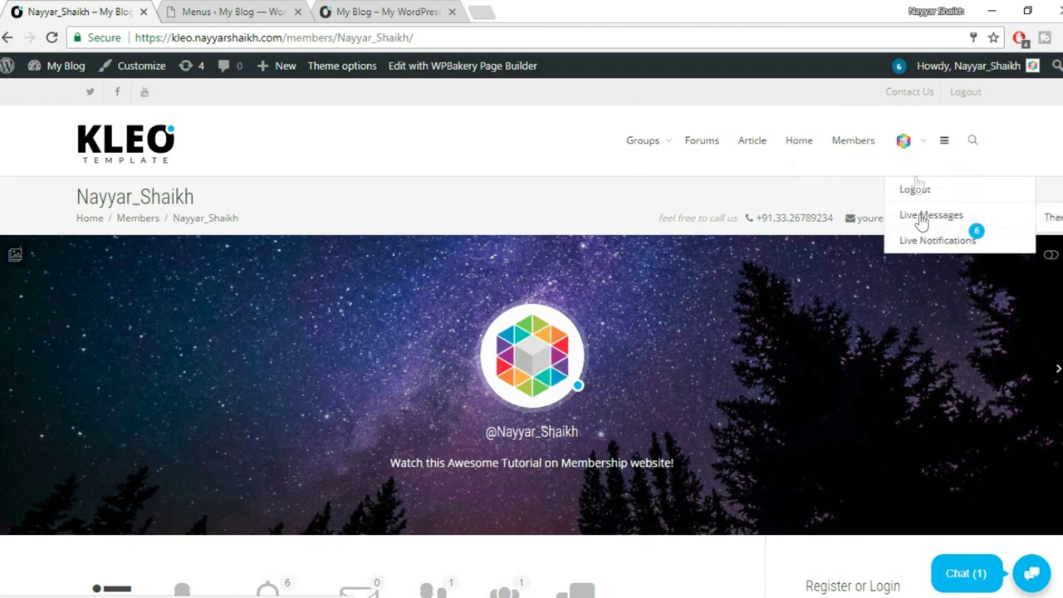
pyautogui.click(240, 8)
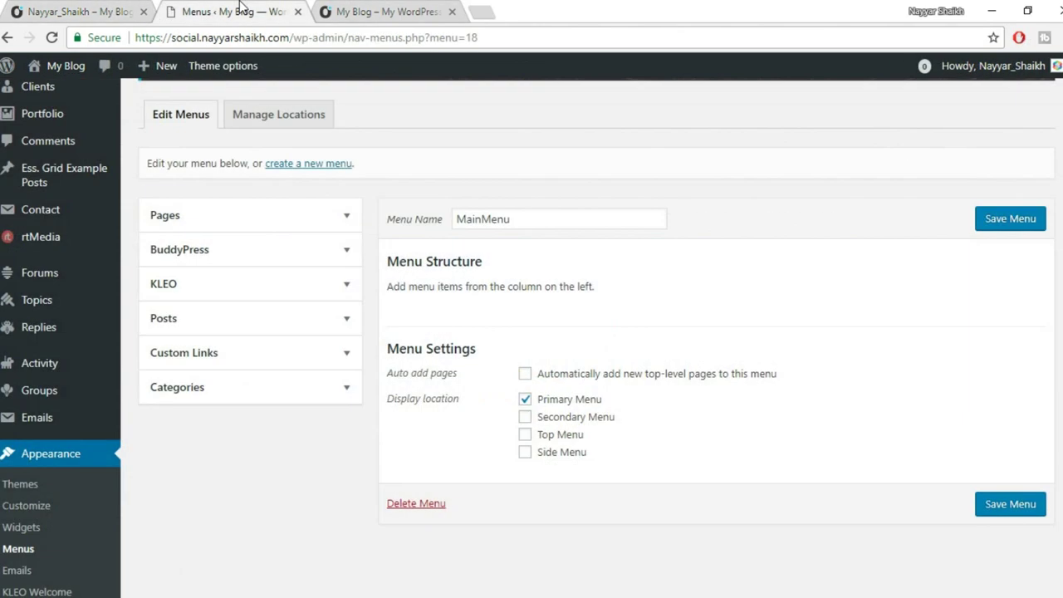
# Add the BuddyPress Groups and Forums links to MainMenu.
pyautogui.scroll(-2, 708, 282)
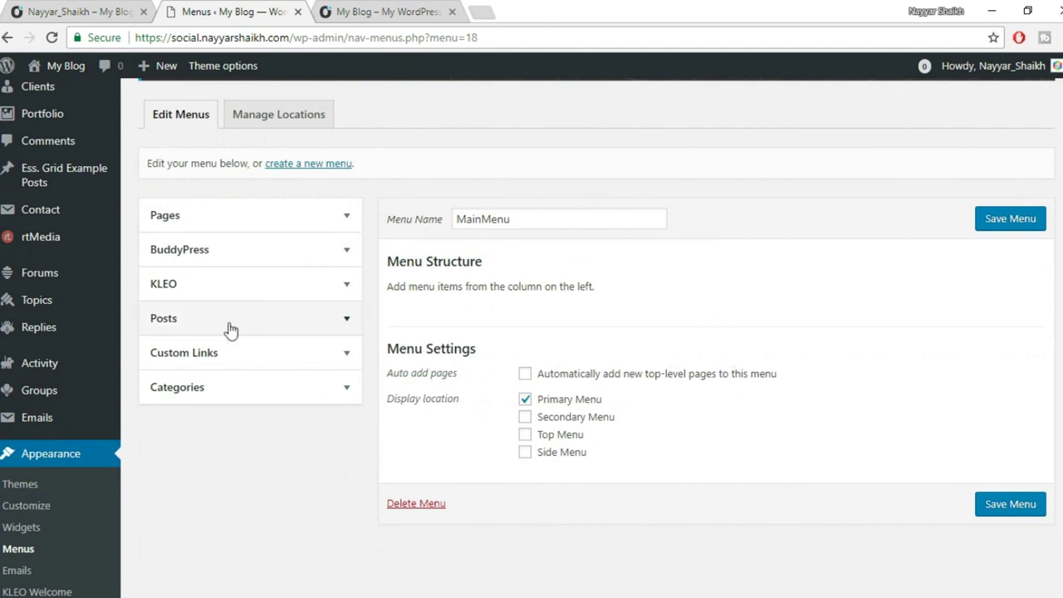
pyautogui.click(248, 254)
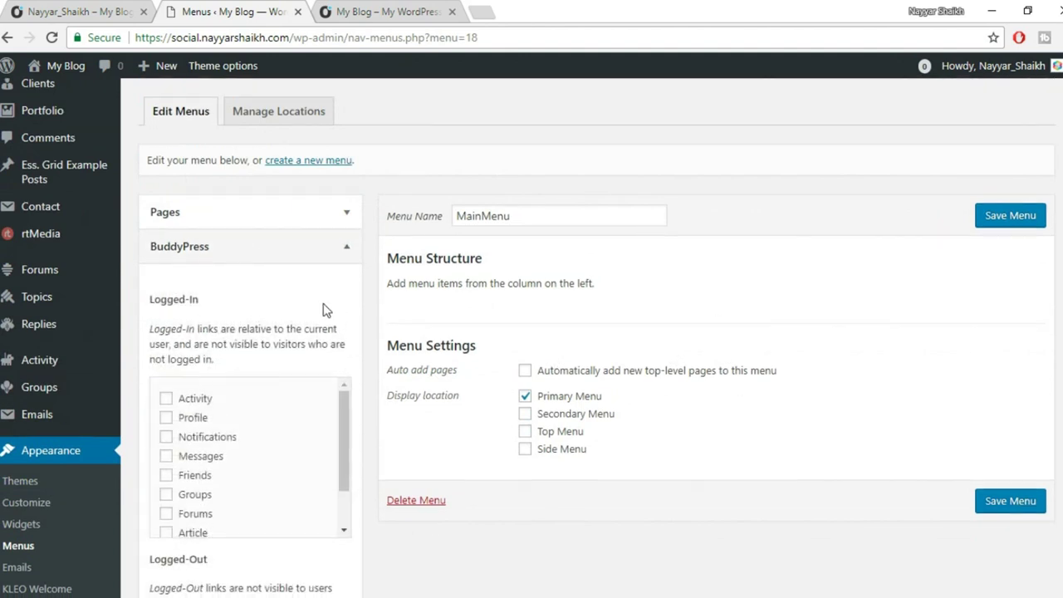
pyautogui.scroll(-2, 217, 290)
pyautogui.click(207, 341)
pyautogui.click(196, 359)
pyautogui.scroll(-1, 229, 315)
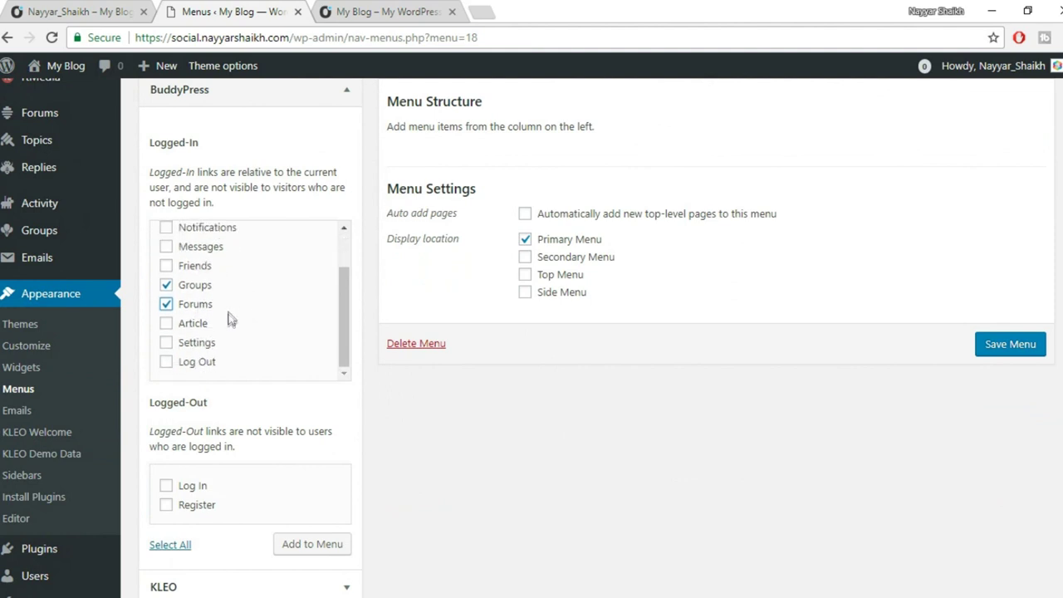
pyautogui.scroll(1, 253, 347)
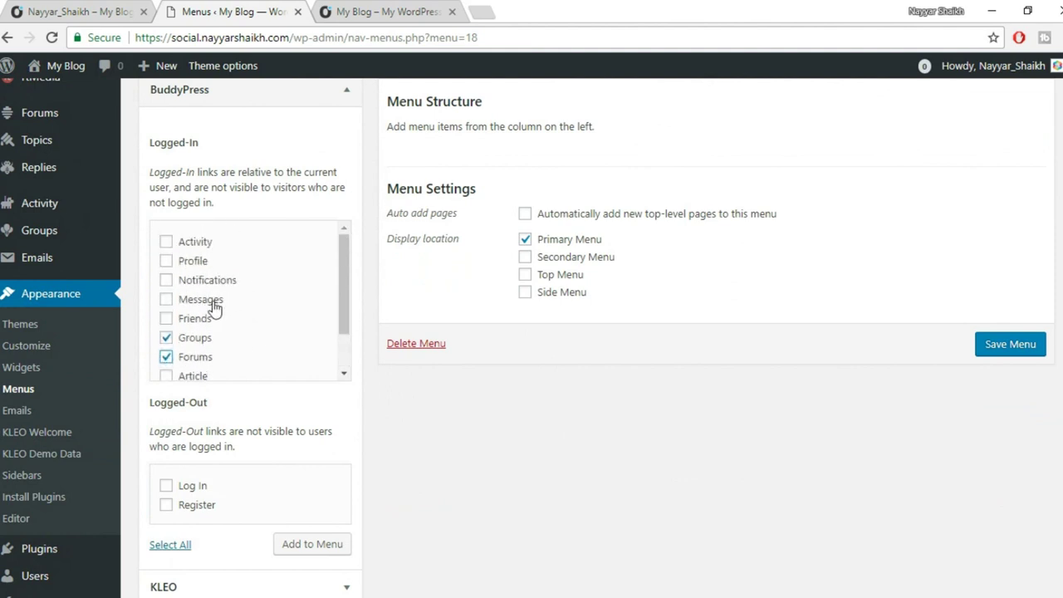
pyautogui.scroll(-1, 258, 265)
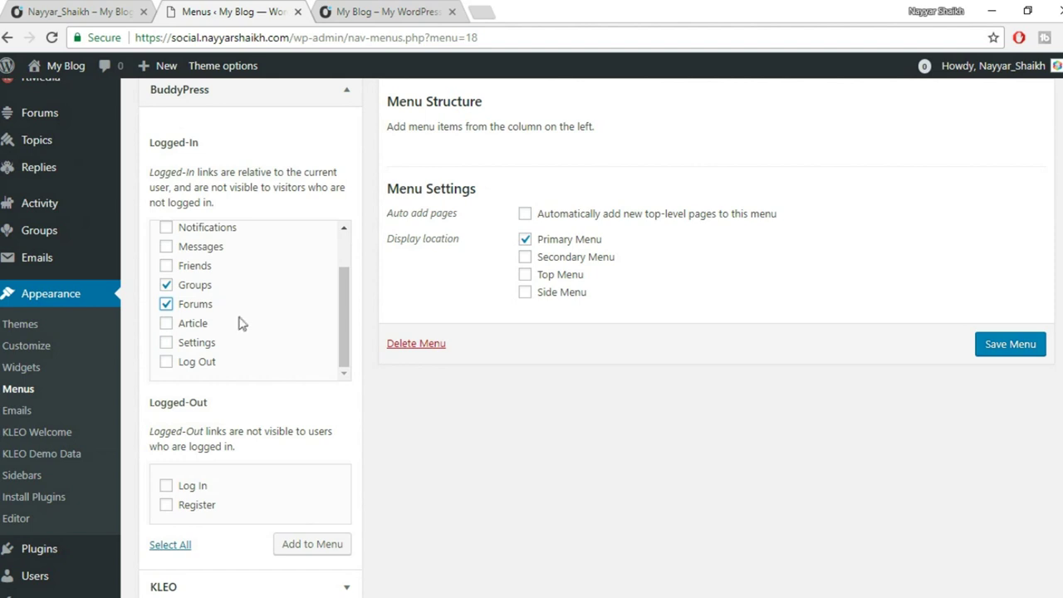
pyautogui.click(327, 553)
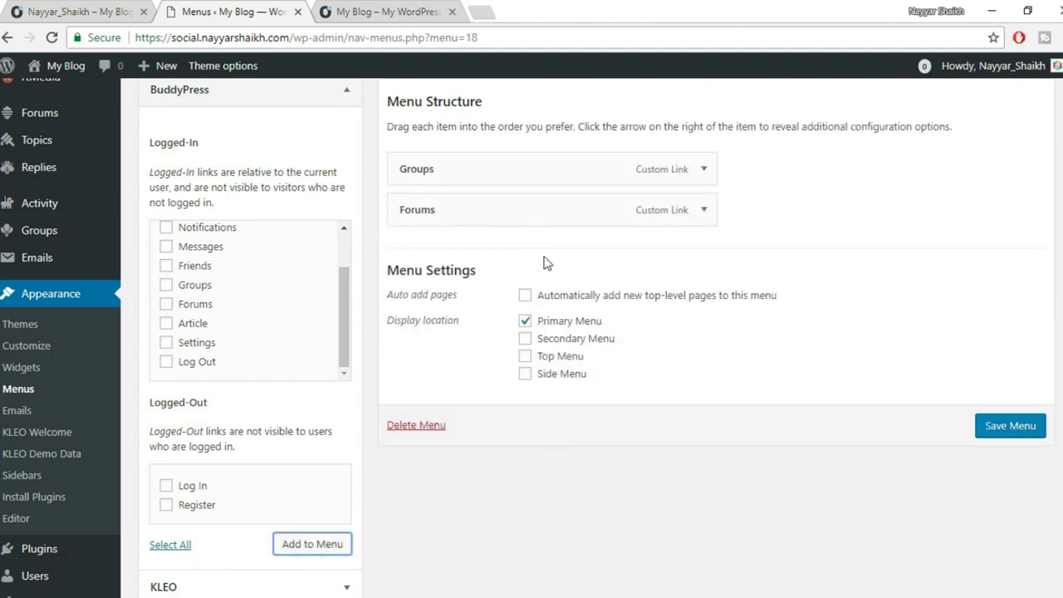
# Add the KLEO Login, Logout and Register links to the menu.
pyautogui.scroll(1, 250, 290)
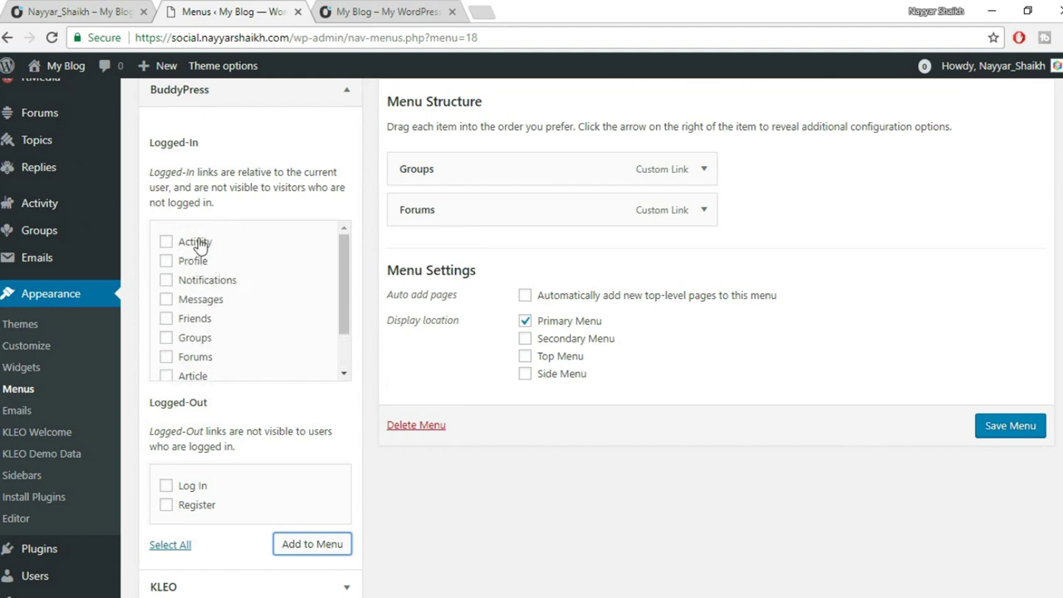
pyautogui.scroll(-1, 211, 302)
pyautogui.scroll(-2, 409, 307)
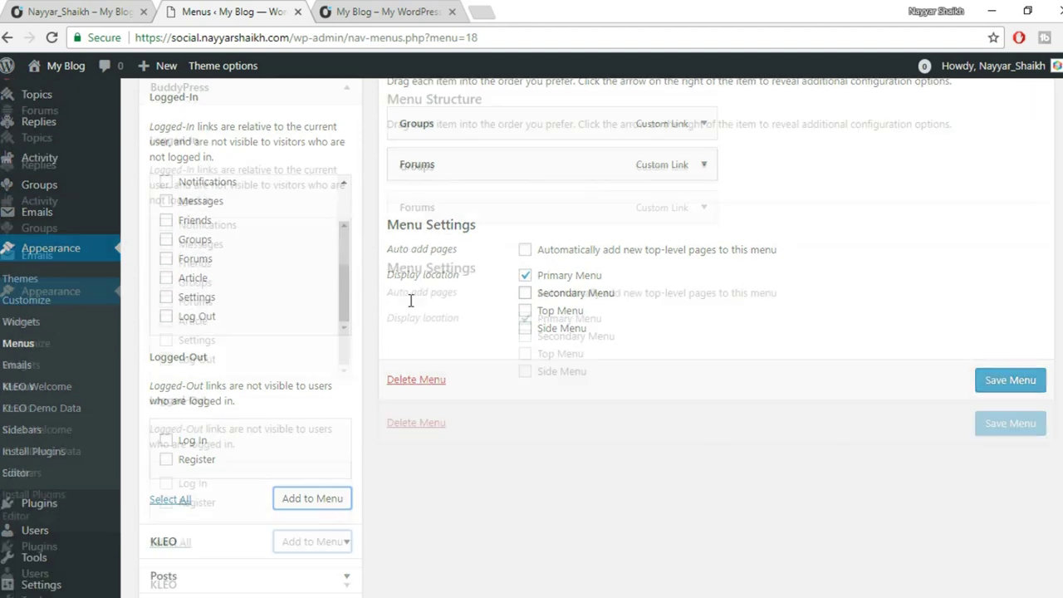
pyautogui.click(267, 438)
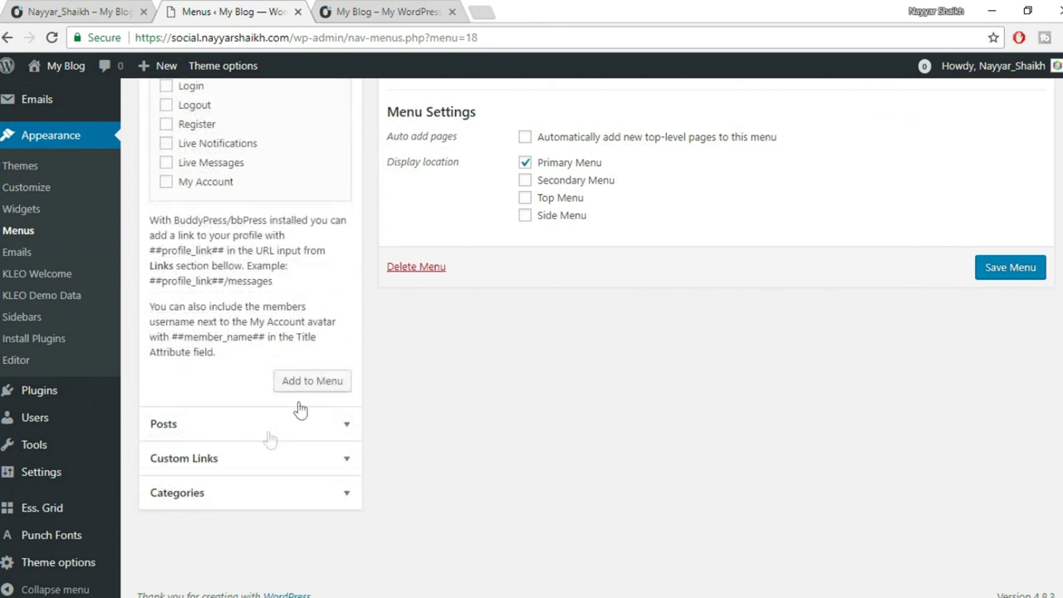
pyautogui.scroll(2, 397, 315)
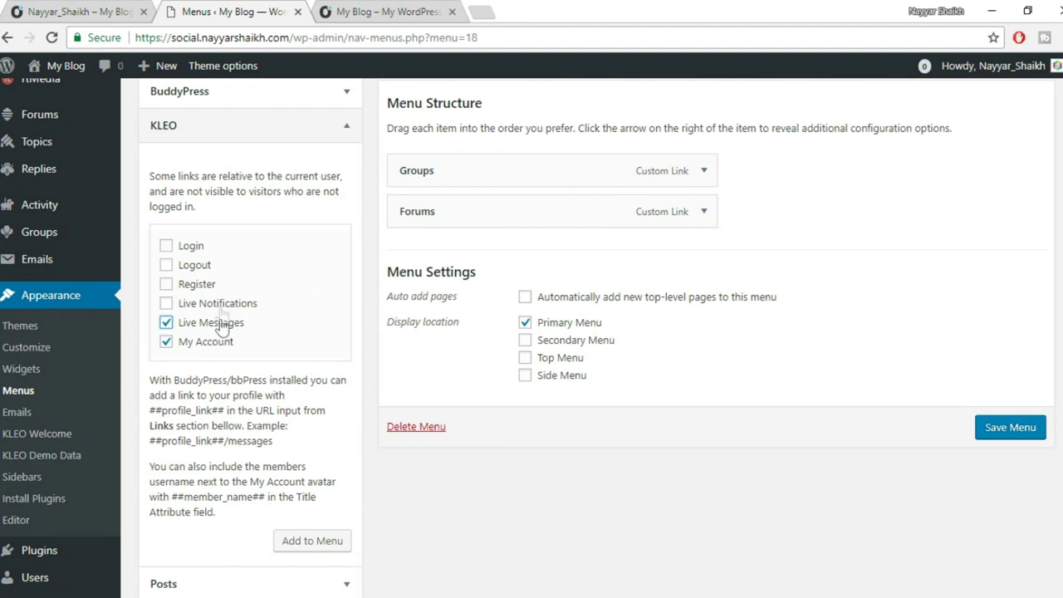
pyautogui.click(207, 284)
pyautogui.click(196, 264)
pyautogui.click(200, 248)
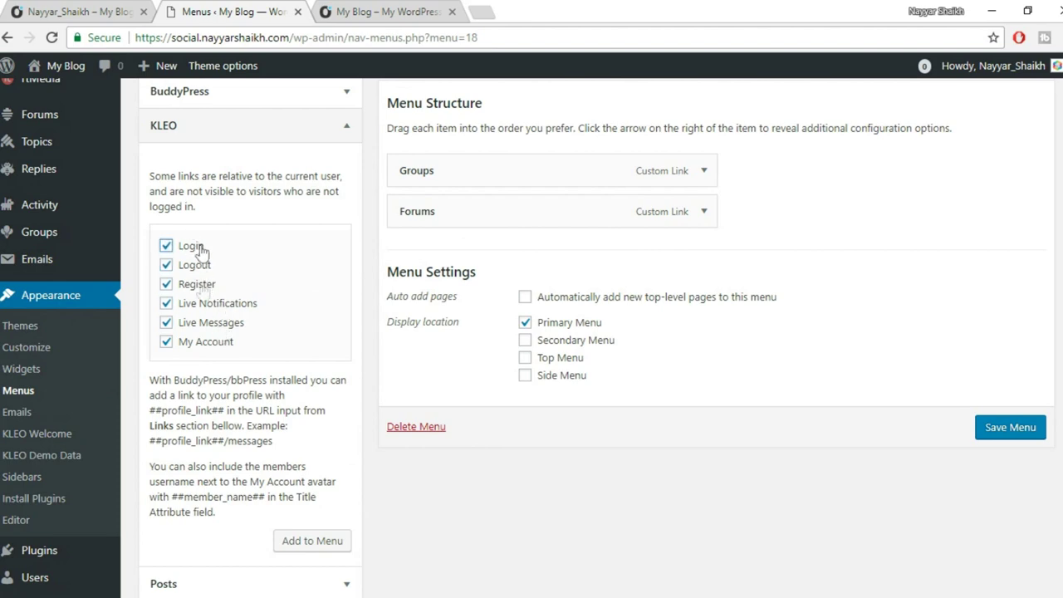
pyautogui.scroll(-1, 371, 426)
pyautogui.click(337, 464)
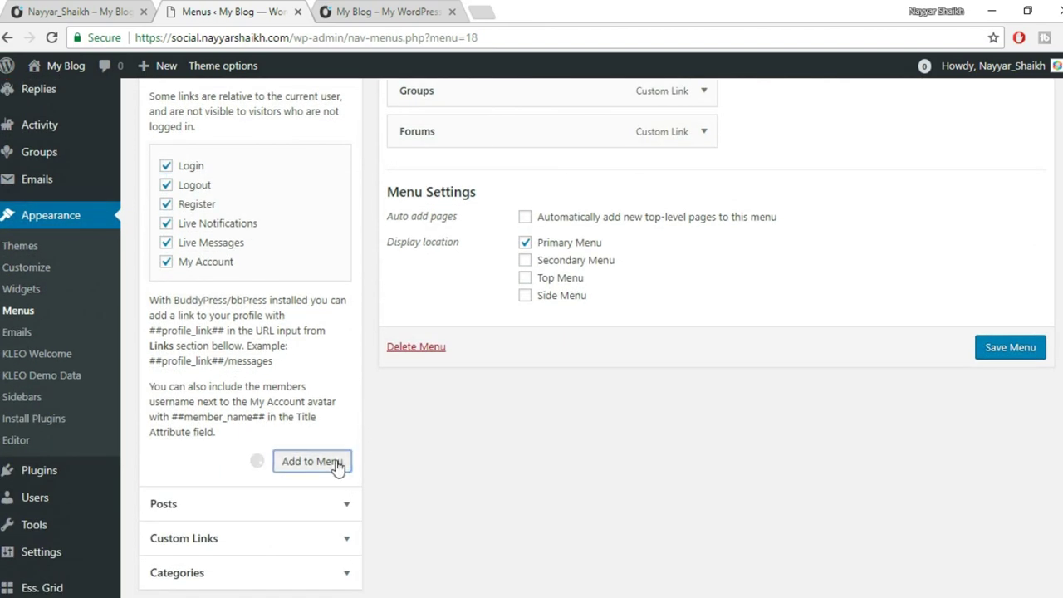
# Reorder items so Login and Register follow Groups and Forums, above My Account.
pyautogui.moveTo(487, 381); pyautogui.dragTo(491, 181)
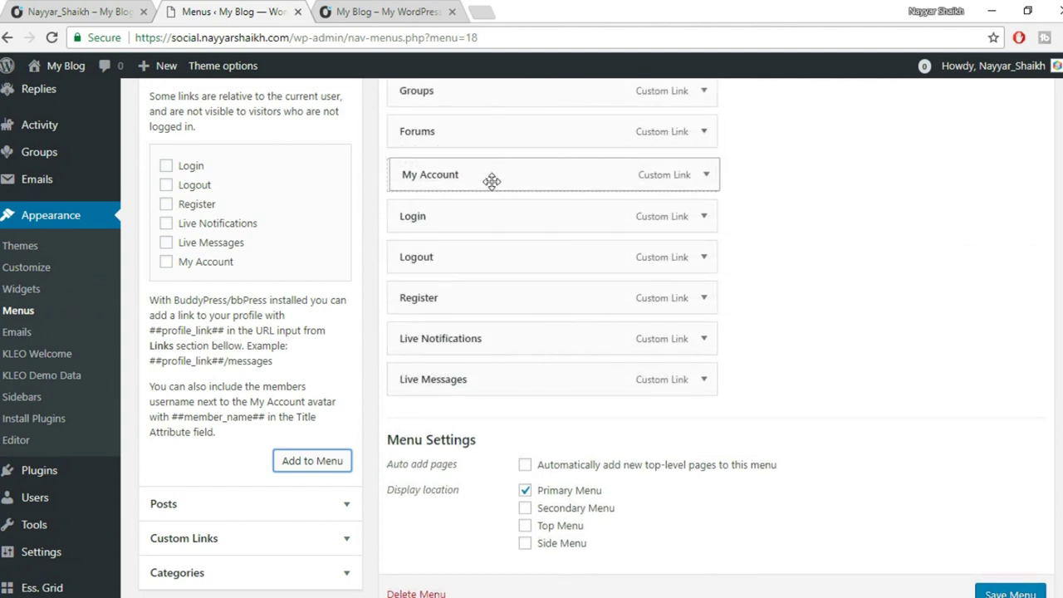
pyautogui.scroll(1, 582, 207)
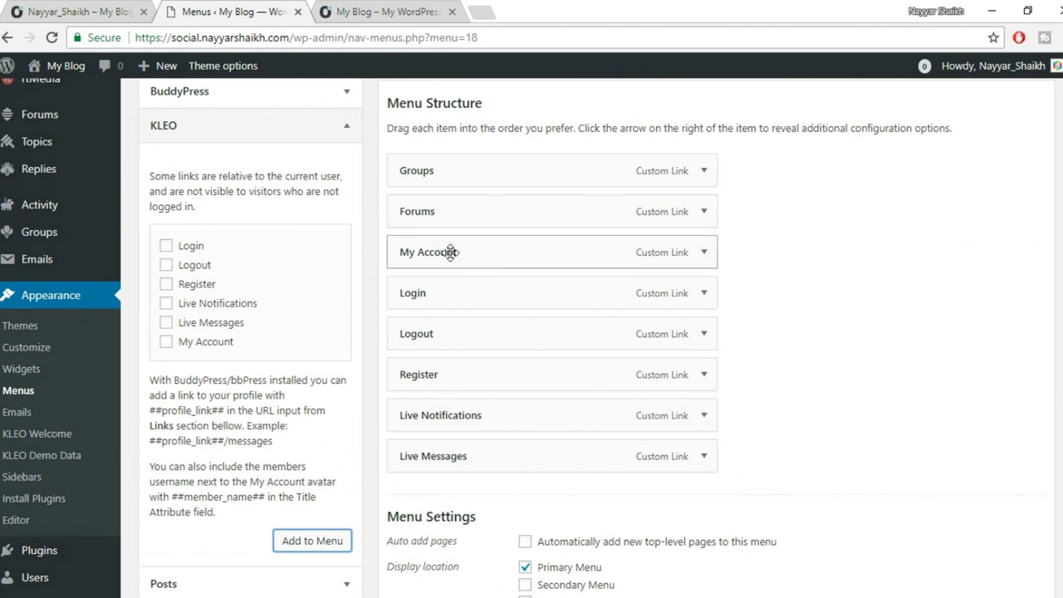
pyautogui.moveTo(437, 292); pyautogui.dragTo(496, 252)
pyautogui.moveTo(492, 331); pyautogui.dragTo(444, 281)
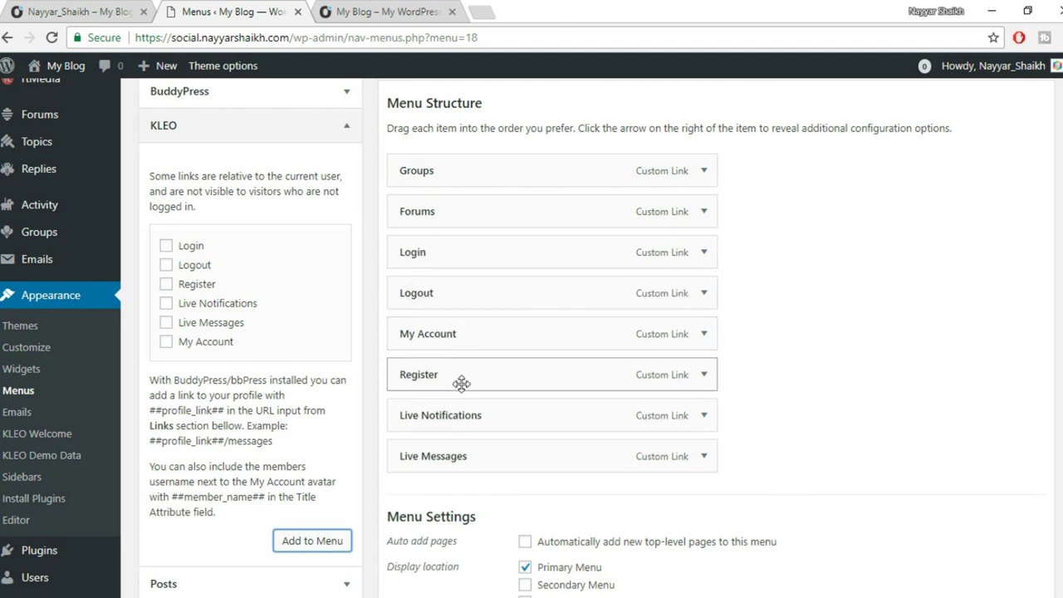
pyautogui.moveTo(452, 384); pyautogui.dragTo(448, 339)
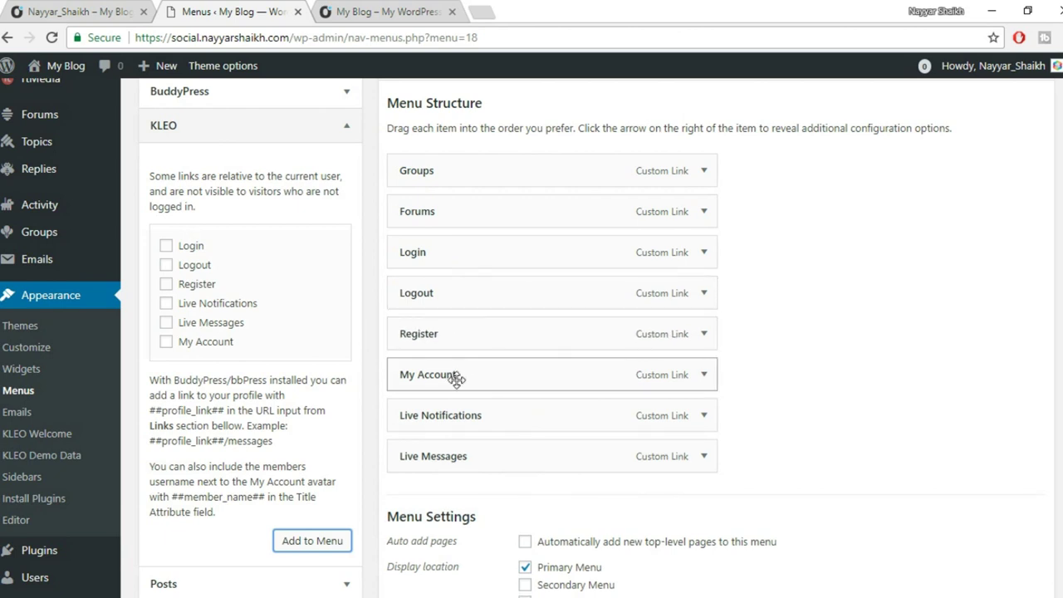
# Nest Live Notifications, Live Messages and Logout under My Account as sub items.
pyautogui.moveTo(474, 422); pyautogui.dragTo(502, 419)
pyautogui.moveTo(459, 451); pyautogui.dragTo(517, 453)
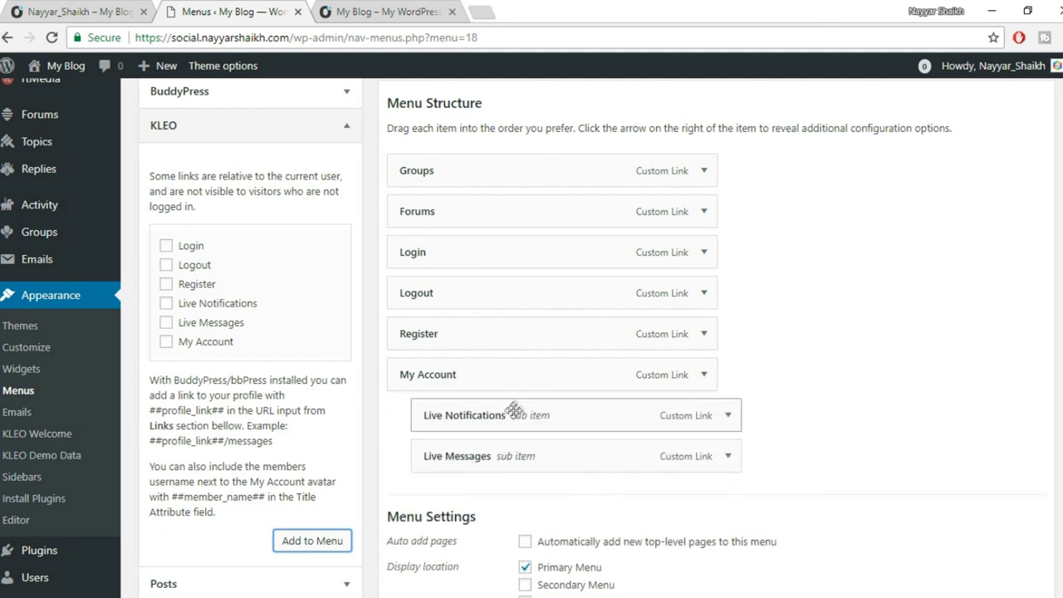
pyautogui.scroll(-1, 515, 409)
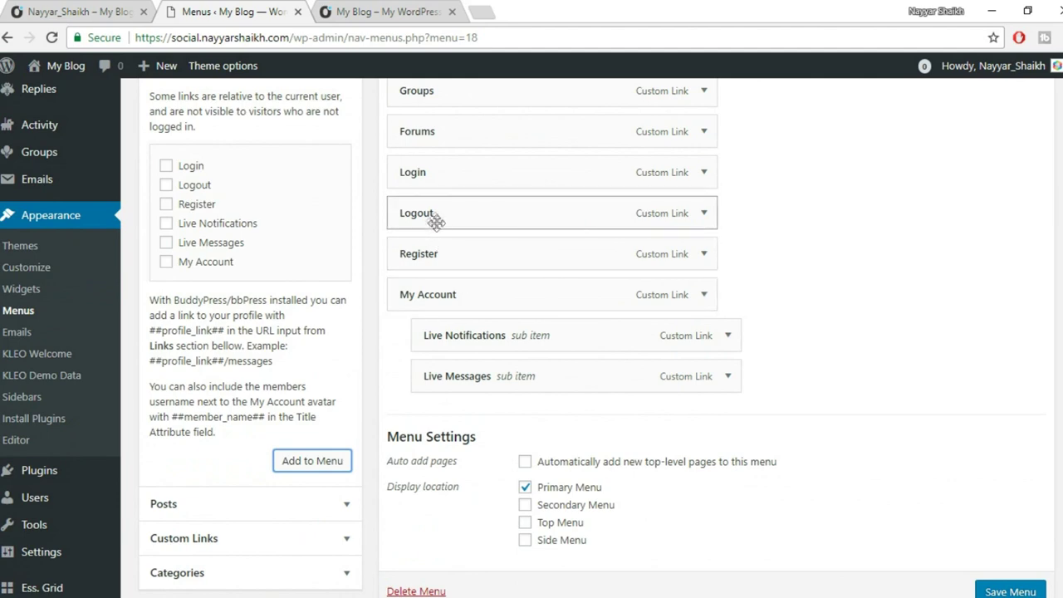
pyautogui.moveTo(448, 221); pyautogui.dragTo(465, 389)
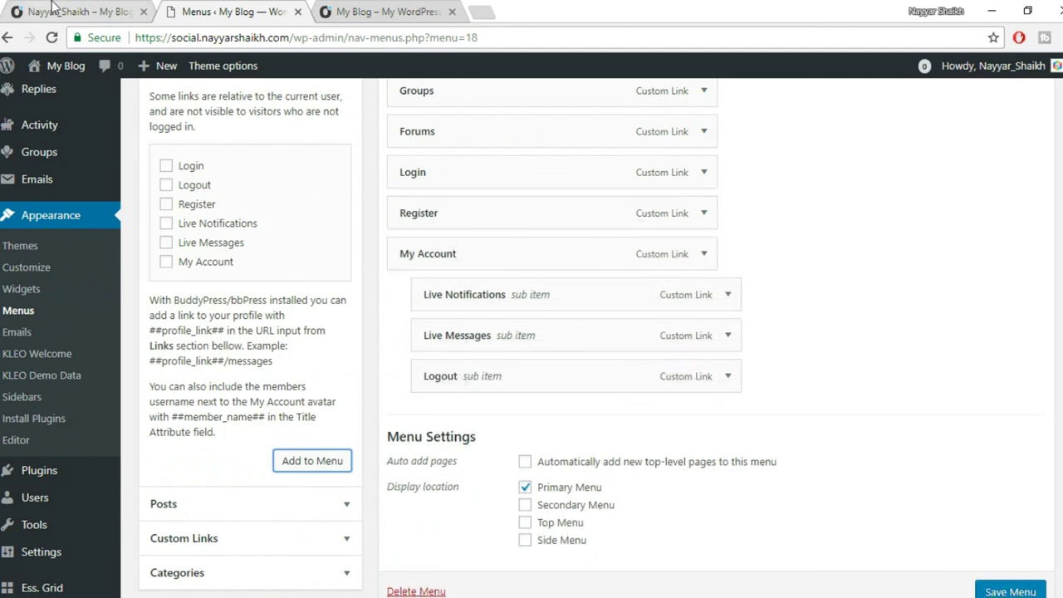
# Compare against the live profile page's header menu, then return to the menu editor.
pyautogui.click(53, 7)
pyautogui.moveTo(905, 143)
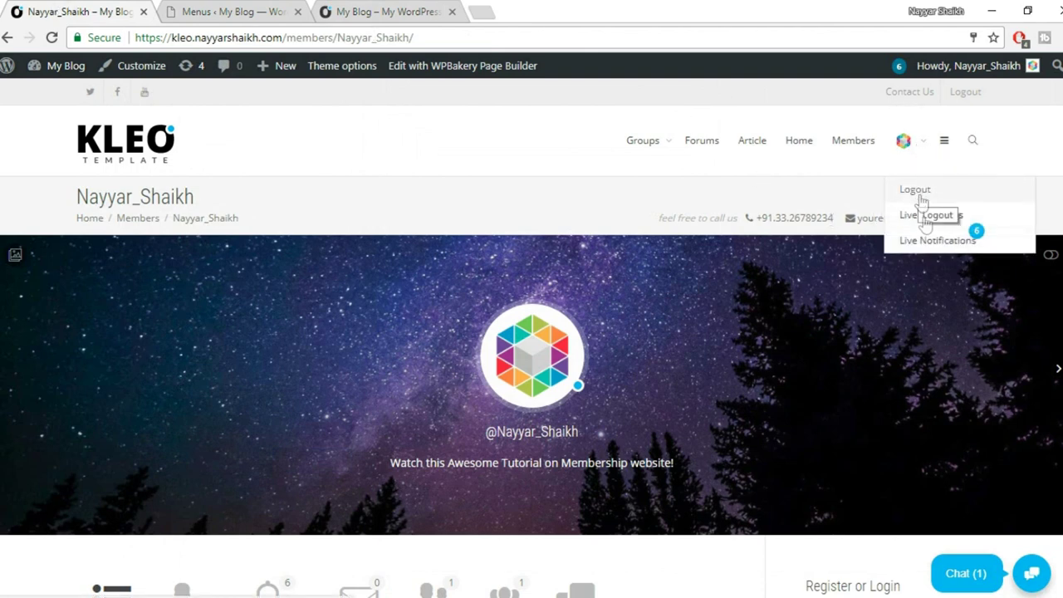
pyautogui.moveTo(928, 247)
pyautogui.click(214, 10)
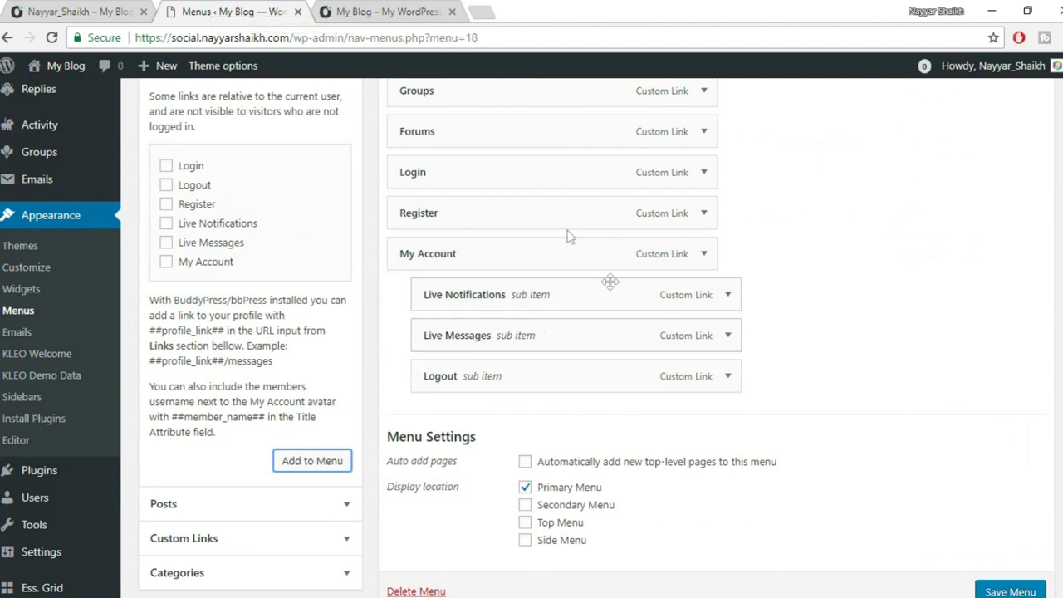
pyautogui.click(47, 8)
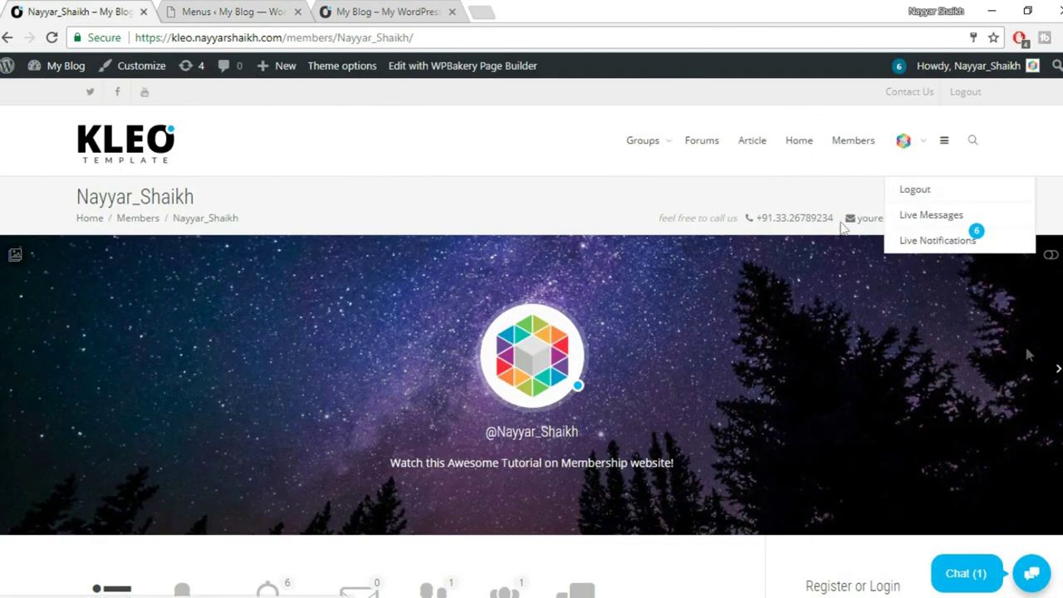
pyautogui.moveTo(961, 170)
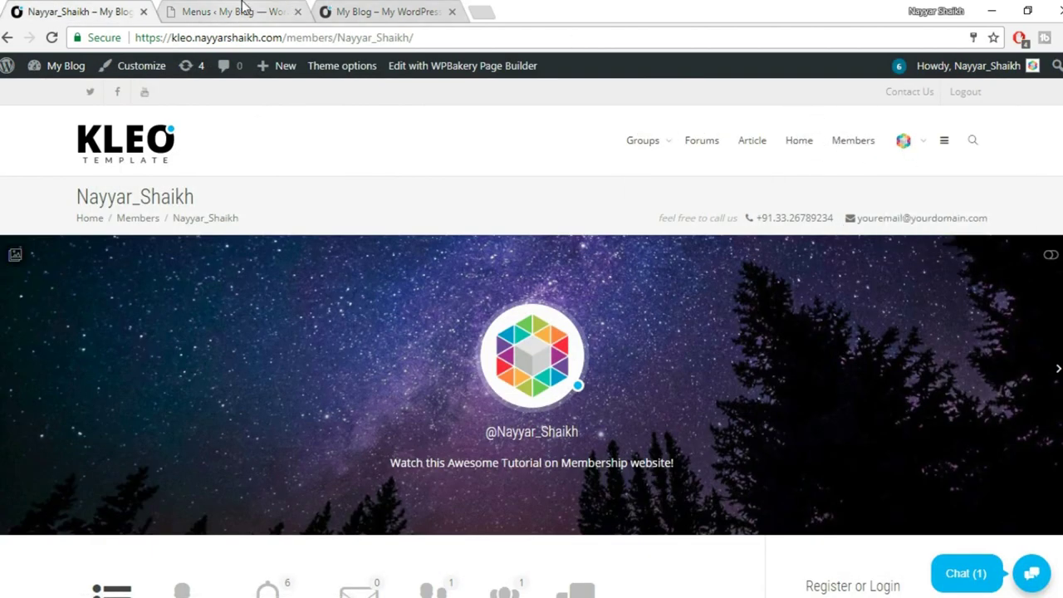
pyautogui.moveTo(901, 140)
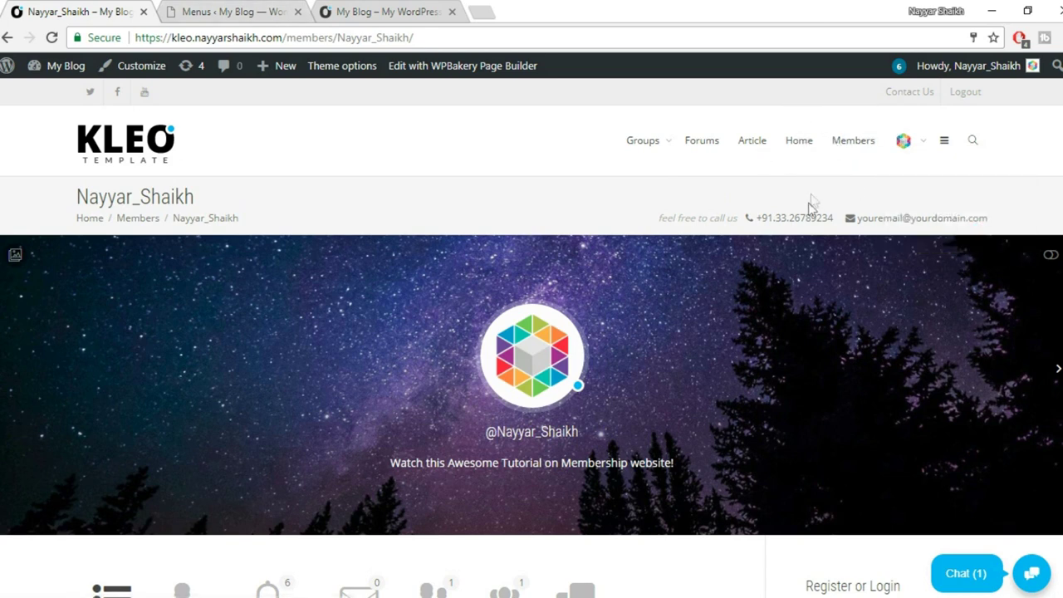
pyautogui.click(213, 8)
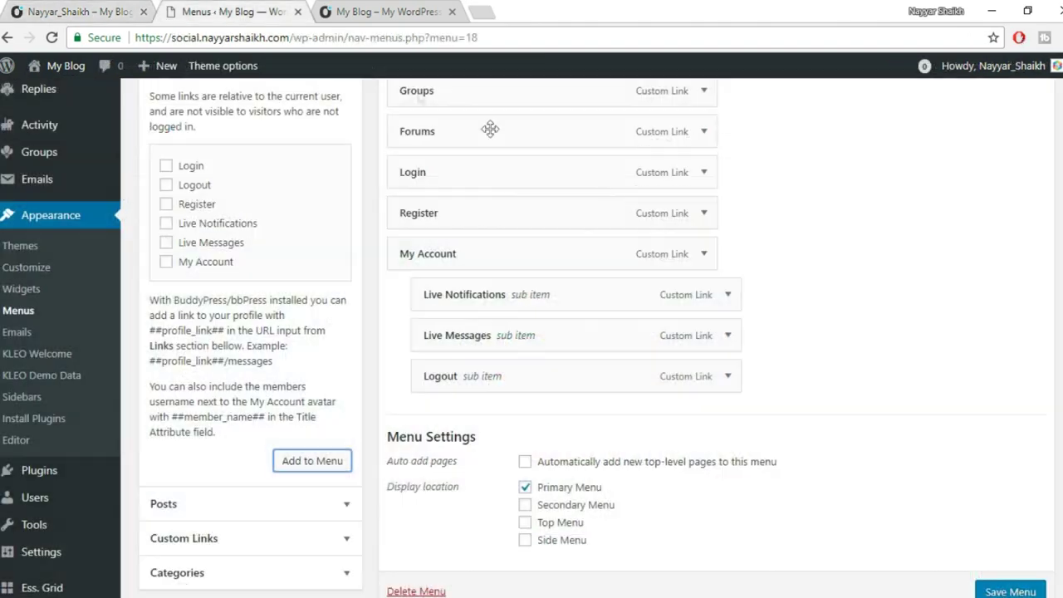
# Save MainMenu and reload the site front end to pick up the new menu.
pyautogui.scroll(-1, 802, 360)
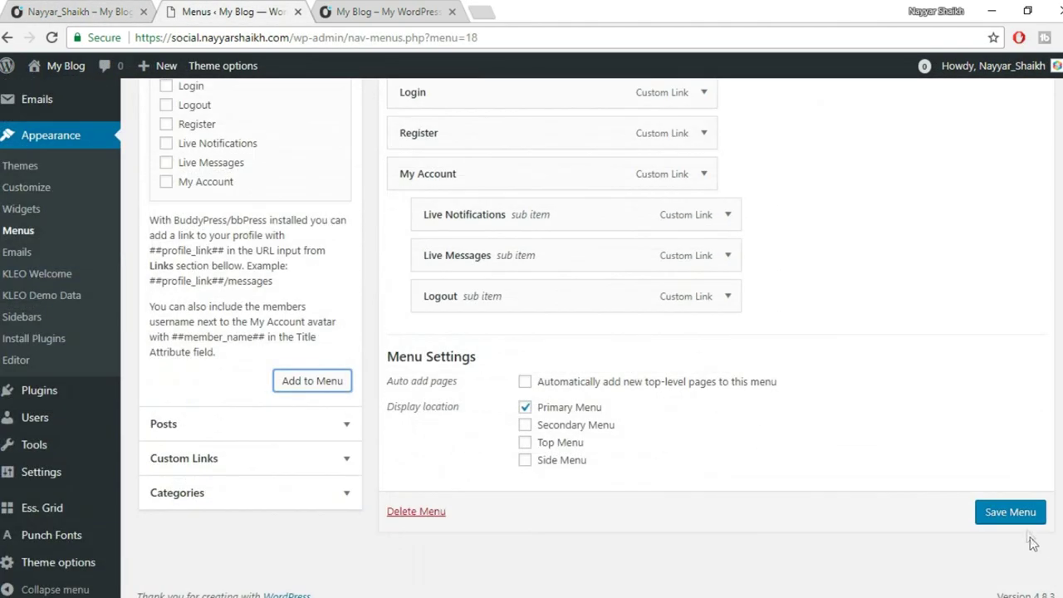
pyautogui.click(1018, 512)
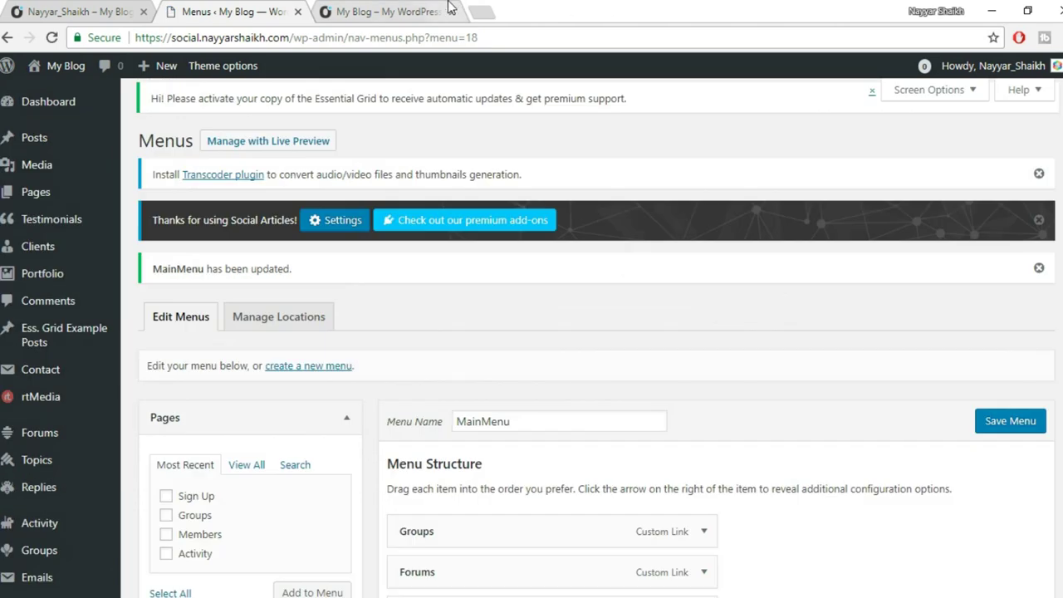
pyautogui.click(440, 10)
pyautogui.click(52, 38)
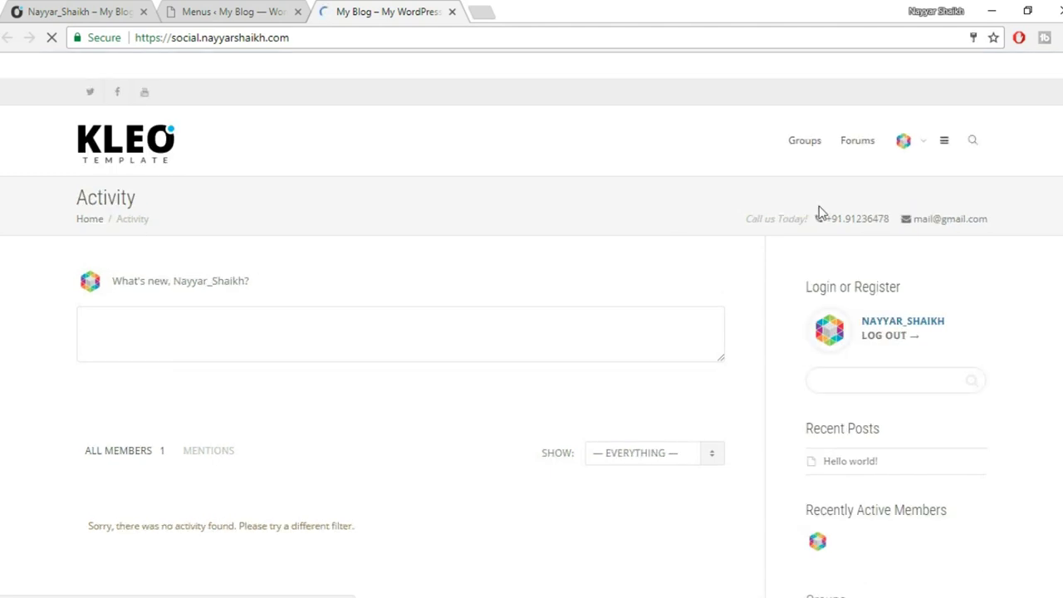
# Verify the Activity page header's account dropdown lists Live Notifications, Live Messages and Logout.
pyautogui.click(291, 7)
pyautogui.scroll(-3, 565, 380)
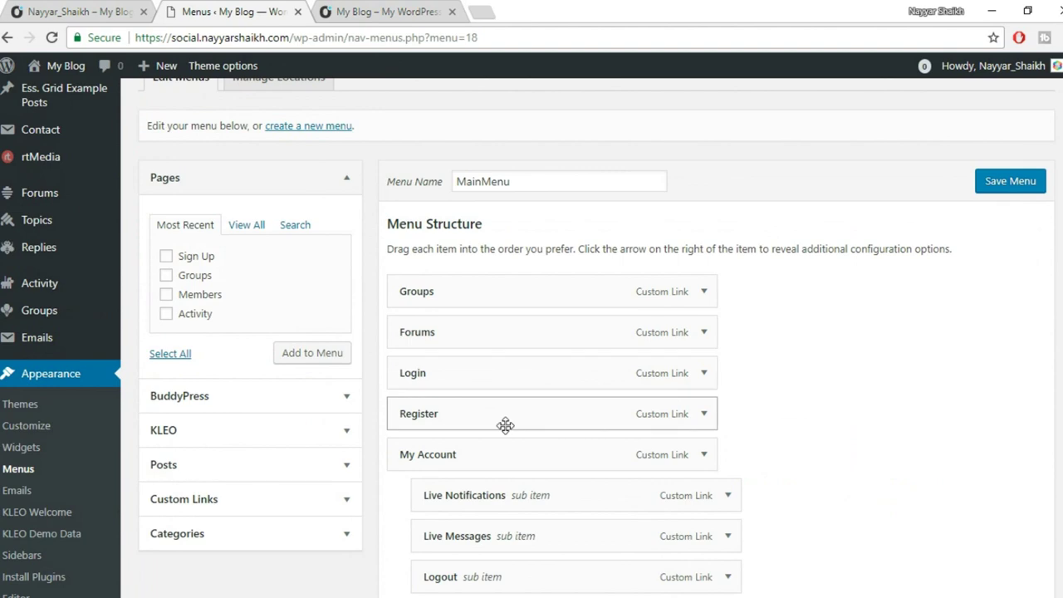
pyautogui.click(429, 9)
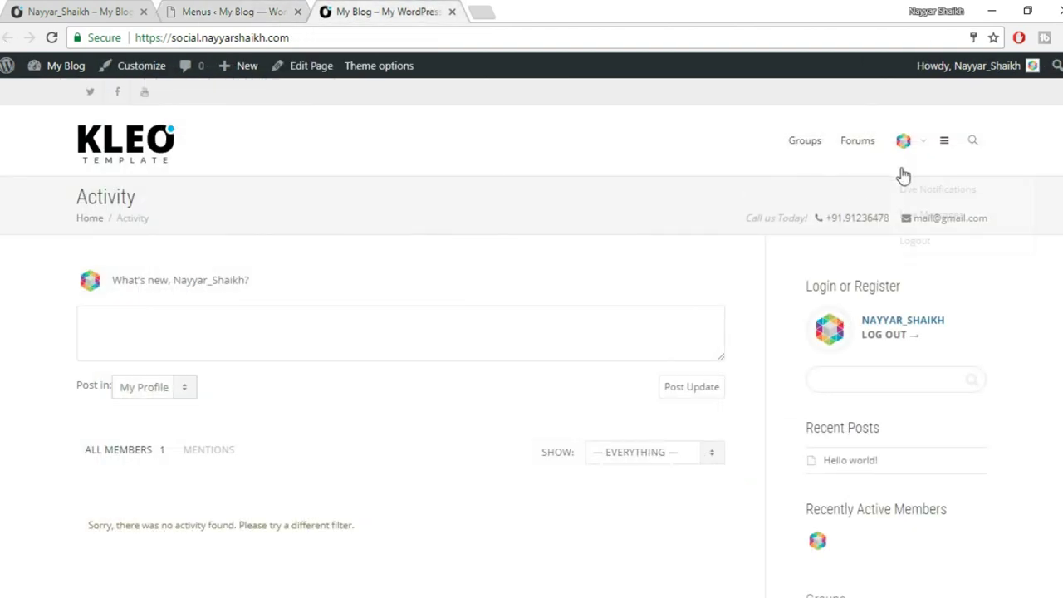
pyautogui.click(244, 8)
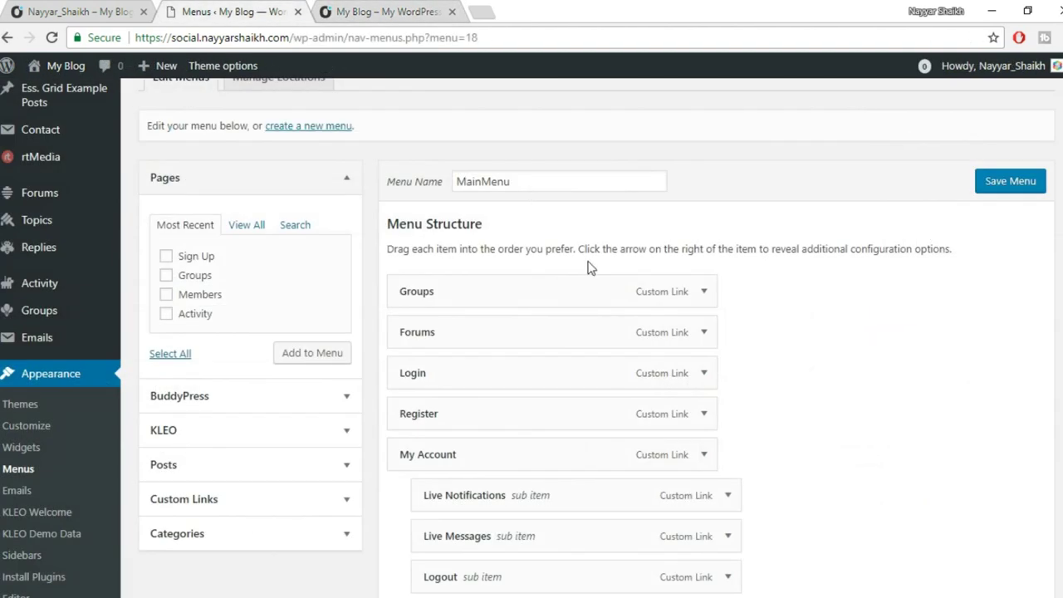
pyautogui.scroll(-3, 581, 283)
pyautogui.click(368, 8)
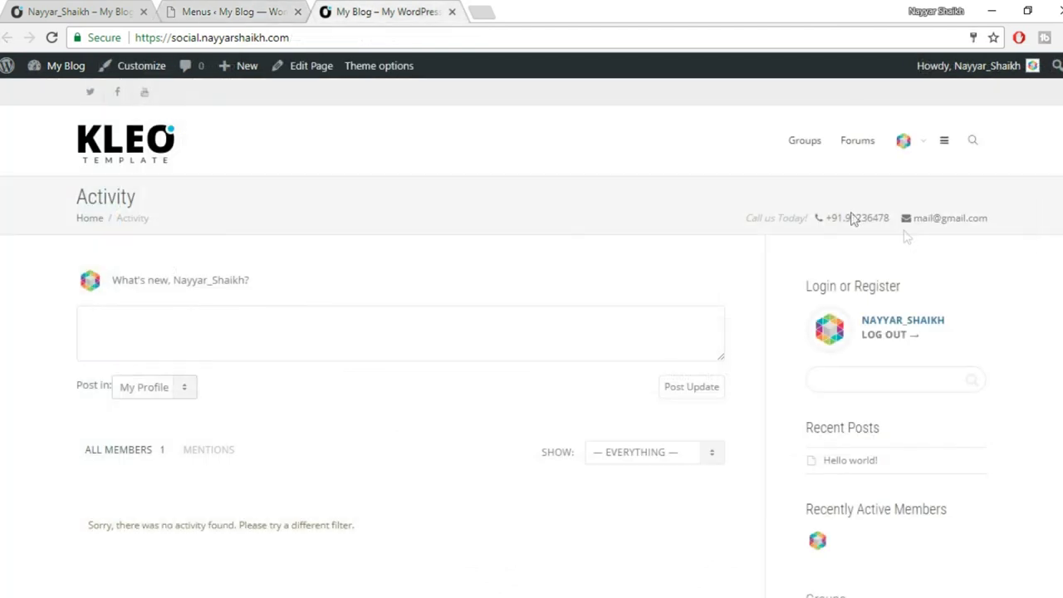
pyautogui.moveTo(906, 145)
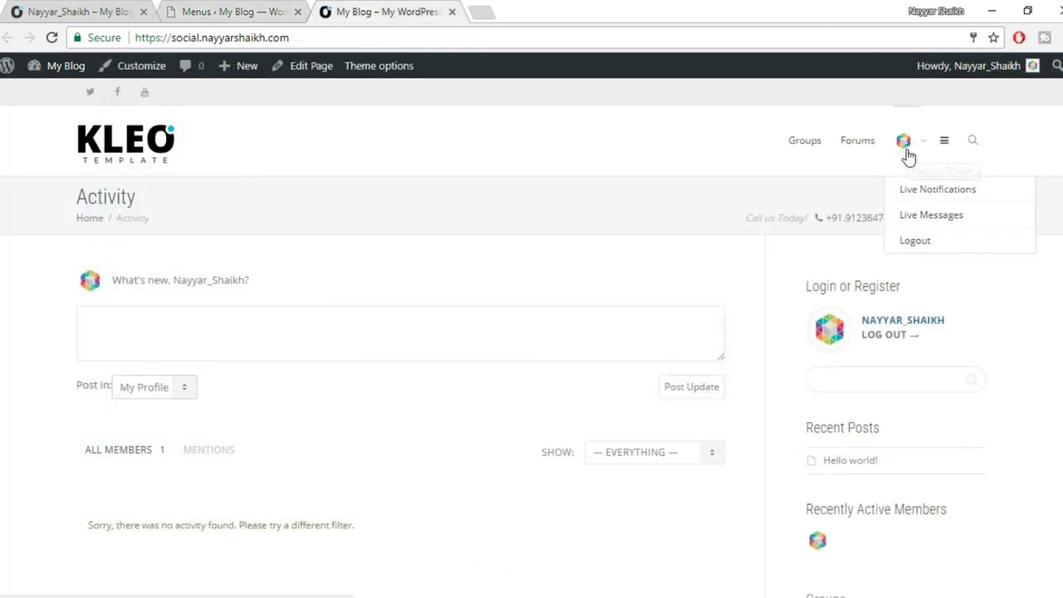
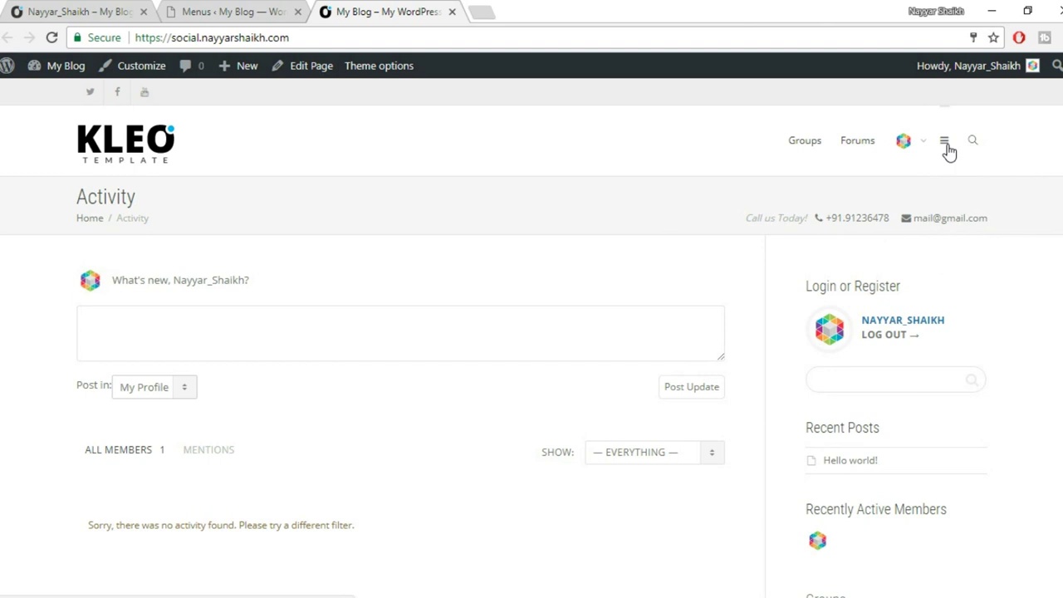
# Check the site's side menu and member profile, then return to the Menus admin page.
pyautogui.click(945, 142)
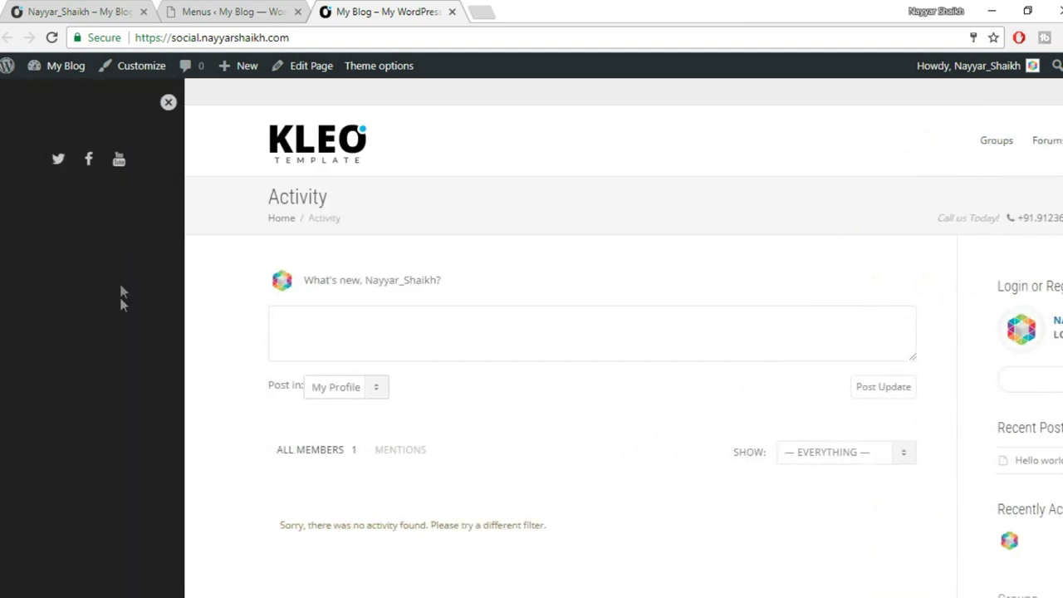
pyautogui.click(168, 104)
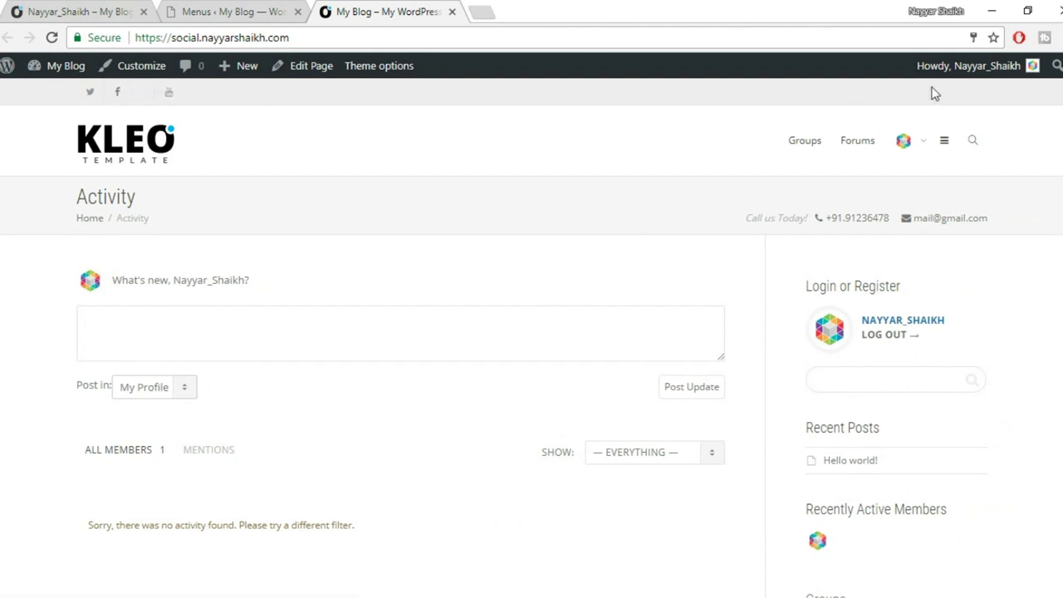
pyautogui.click(30, 8)
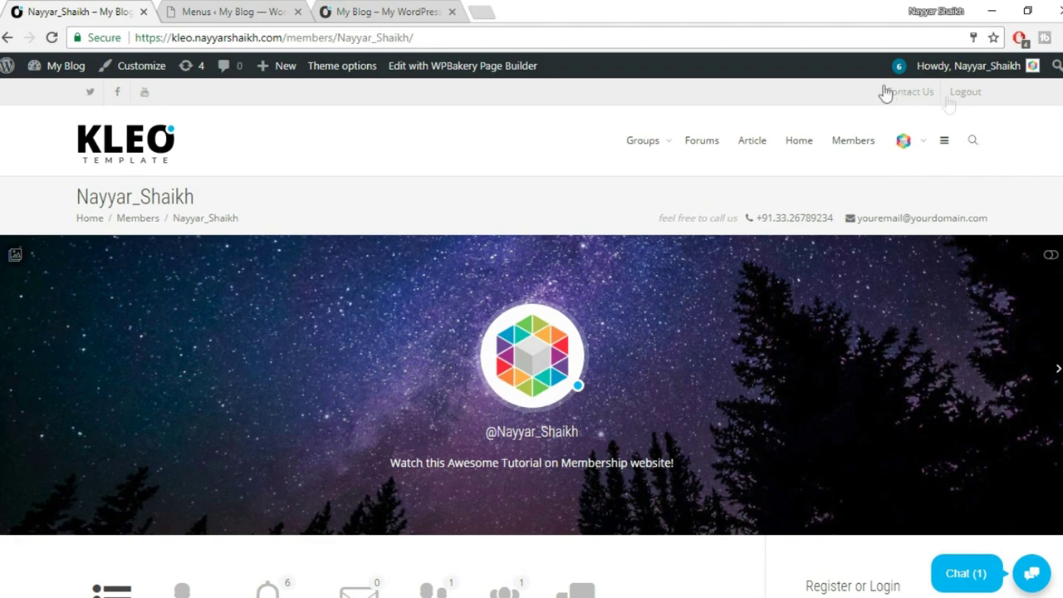
pyautogui.click(204, 12)
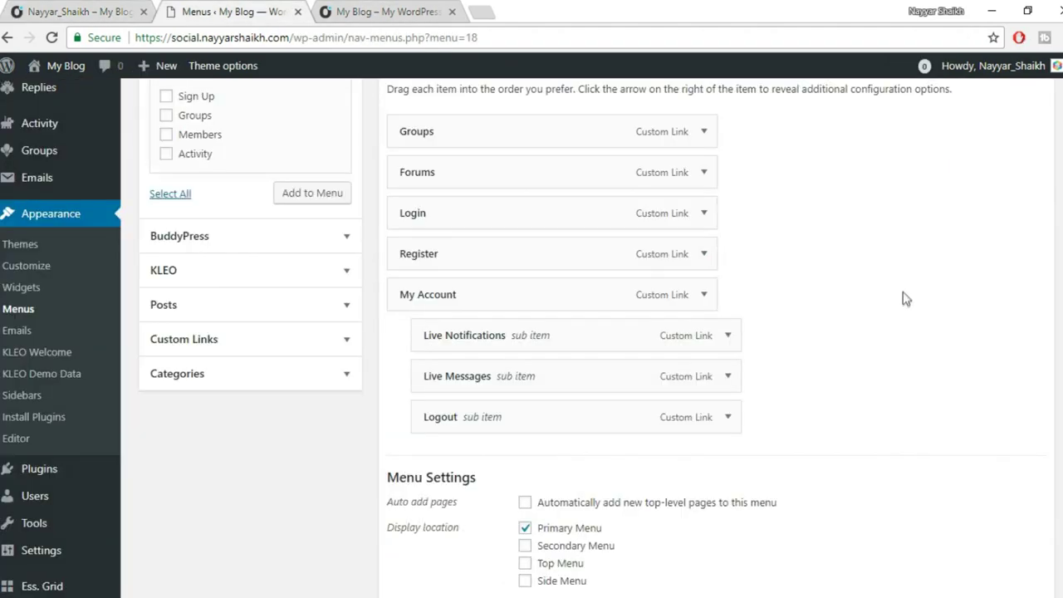
# Create a new menu named 'Top Menu'.
pyautogui.scroll(2, 940, 384)
pyautogui.scroll(2, 941, 384)
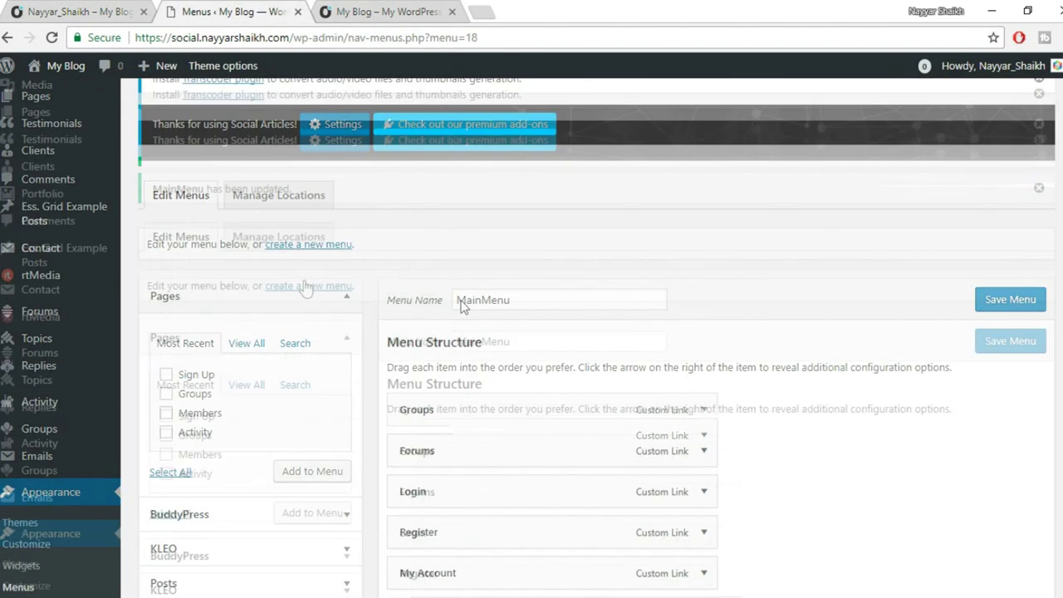
pyautogui.click(308, 285)
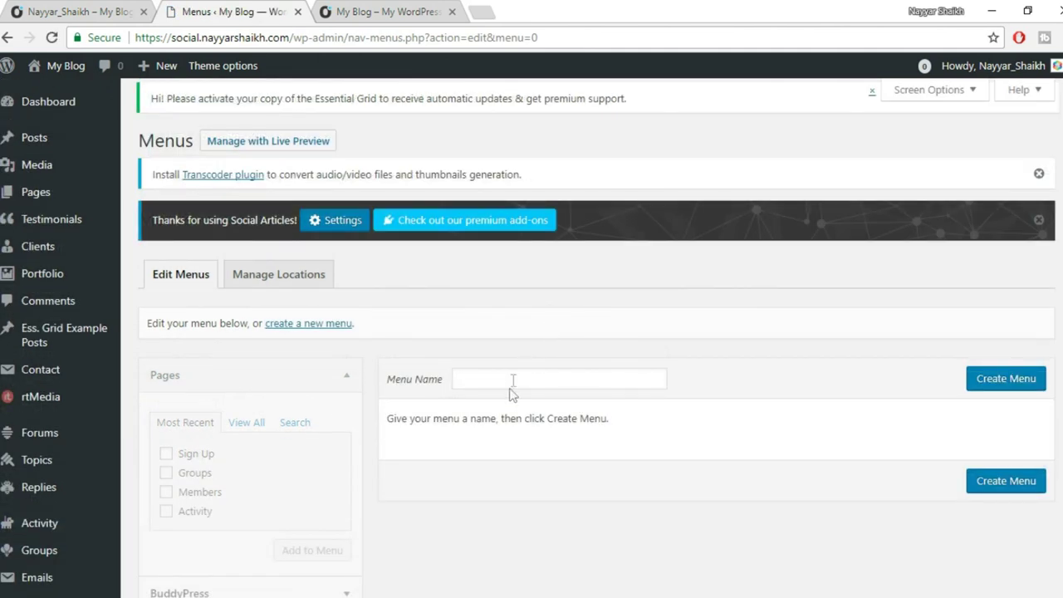
pyautogui.click(514, 377)
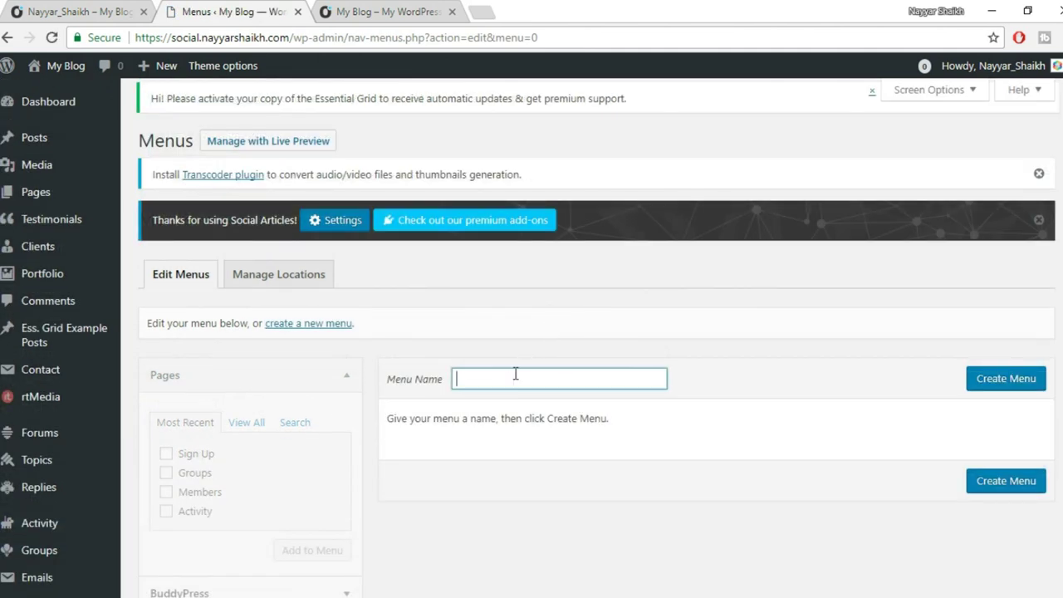
pyautogui.write('Top')
pyautogui.press('Down')
pyautogui.press('Return')
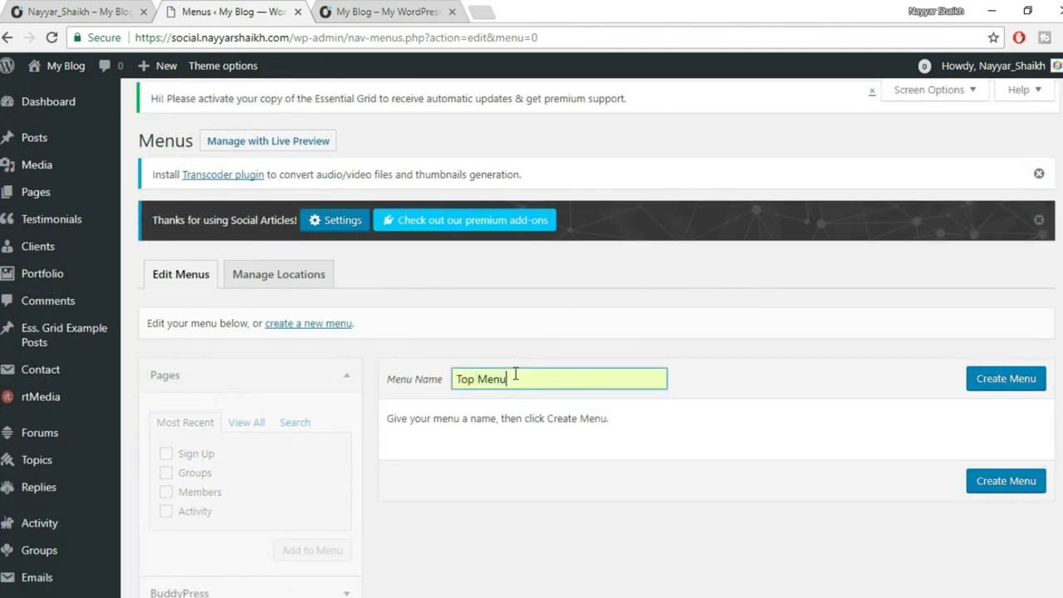
pyautogui.press('Return')
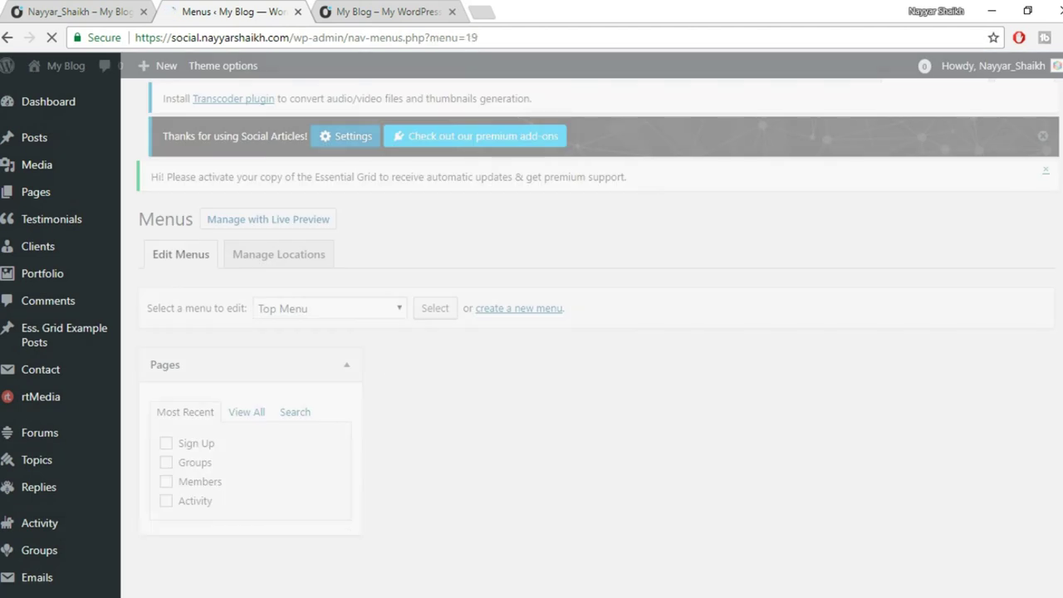
# Glance at the live Activity page, then return to the Top Menu editor.
pyautogui.scroll(-2, 631, 472)
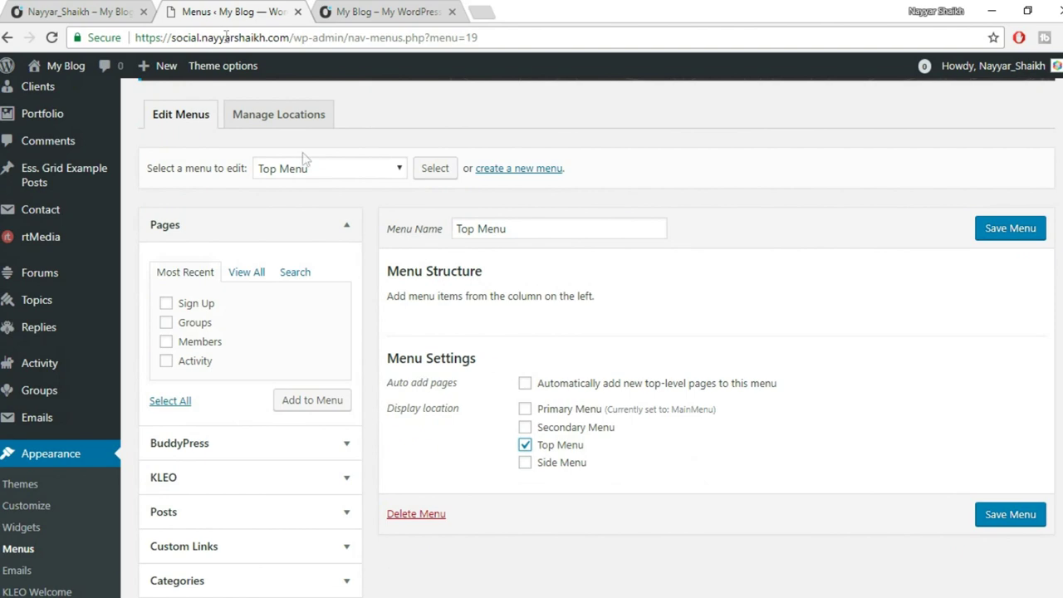
pyautogui.click(382, 12)
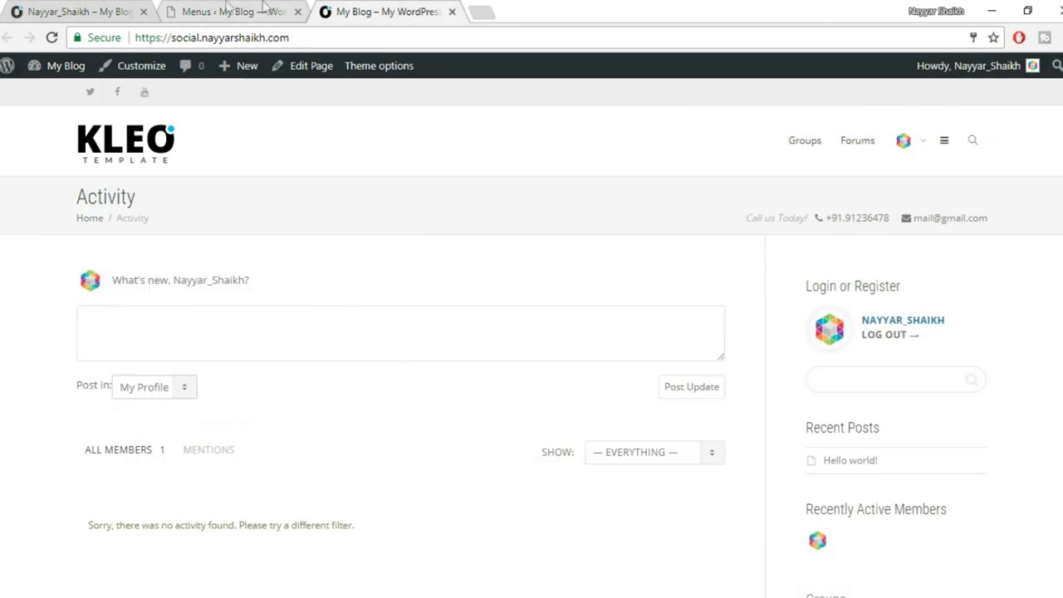
pyautogui.click(226, 10)
pyautogui.click(253, 11)
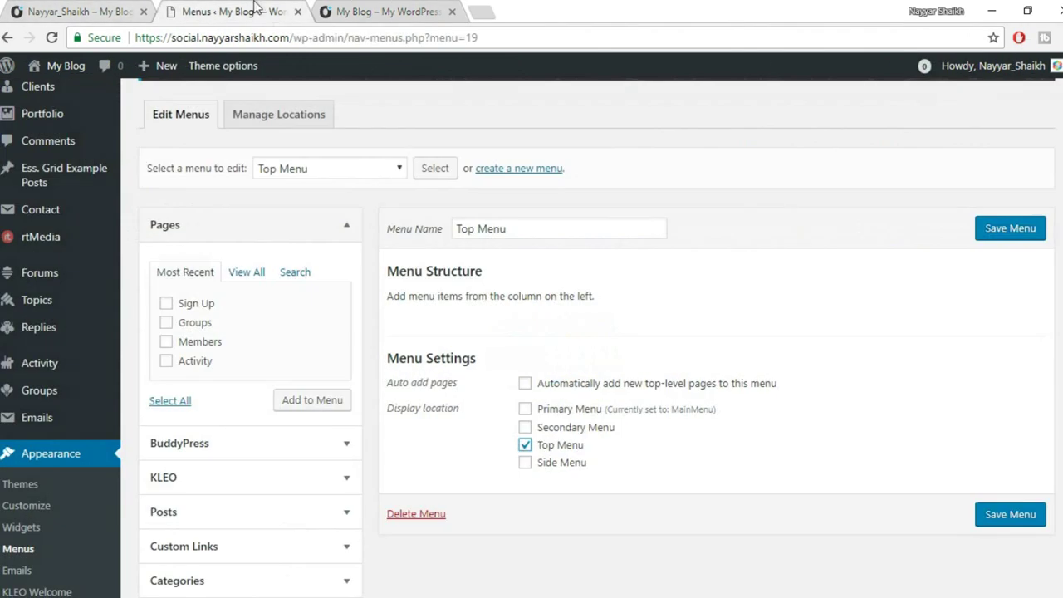
pyautogui.scroll(-2, 320, 347)
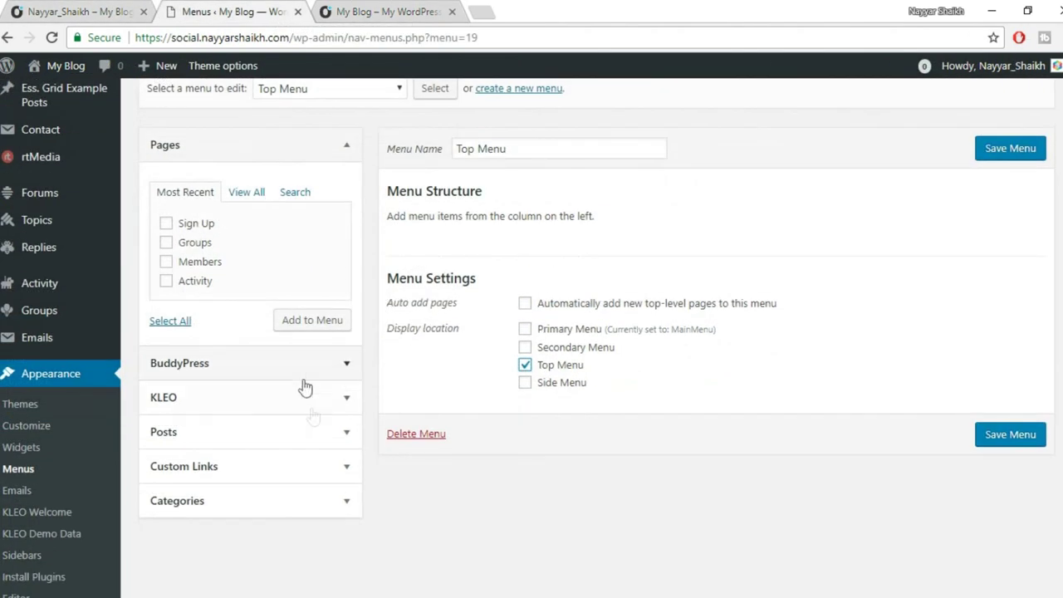
# Add a 'Contact Us' custom link with URL # to the Top Menu.
pyautogui.click(285, 461)
pyautogui.tripleClick(253, 334)
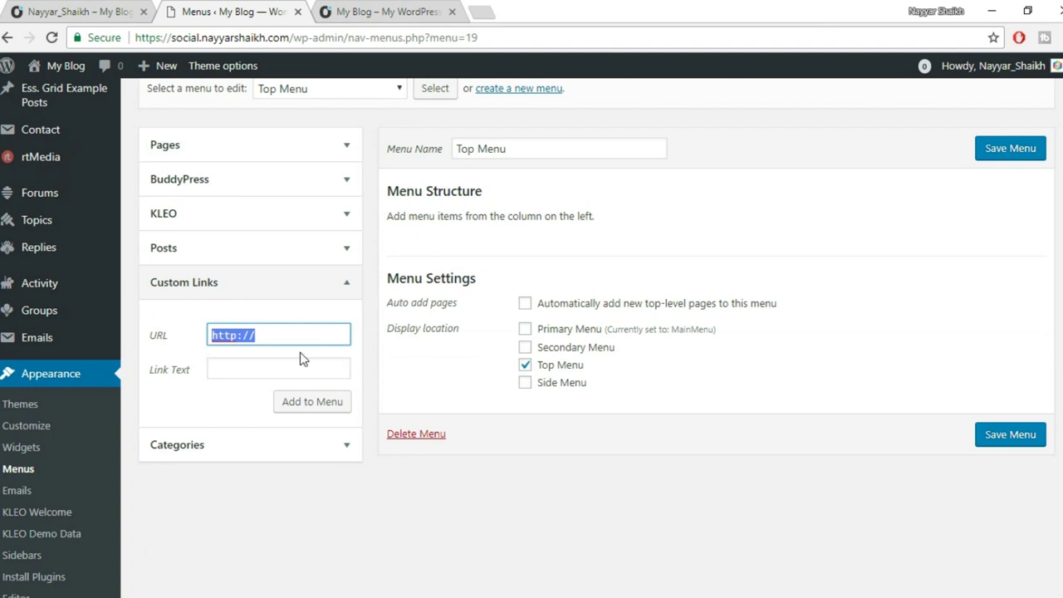
pyautogui.write('#')
pyautogui.press('Tab')
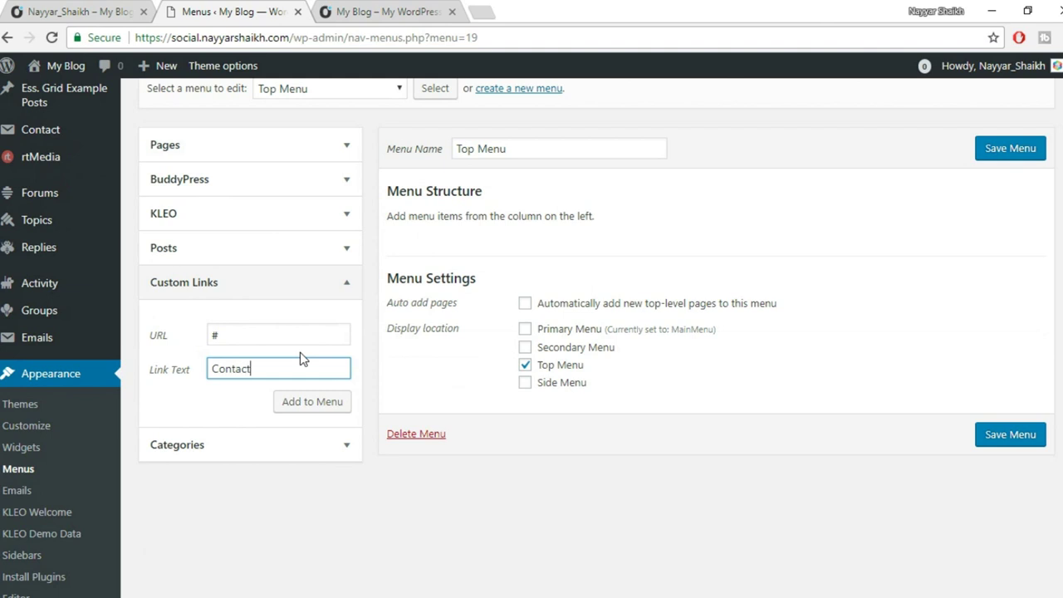
pyautogui.click(329, 409)
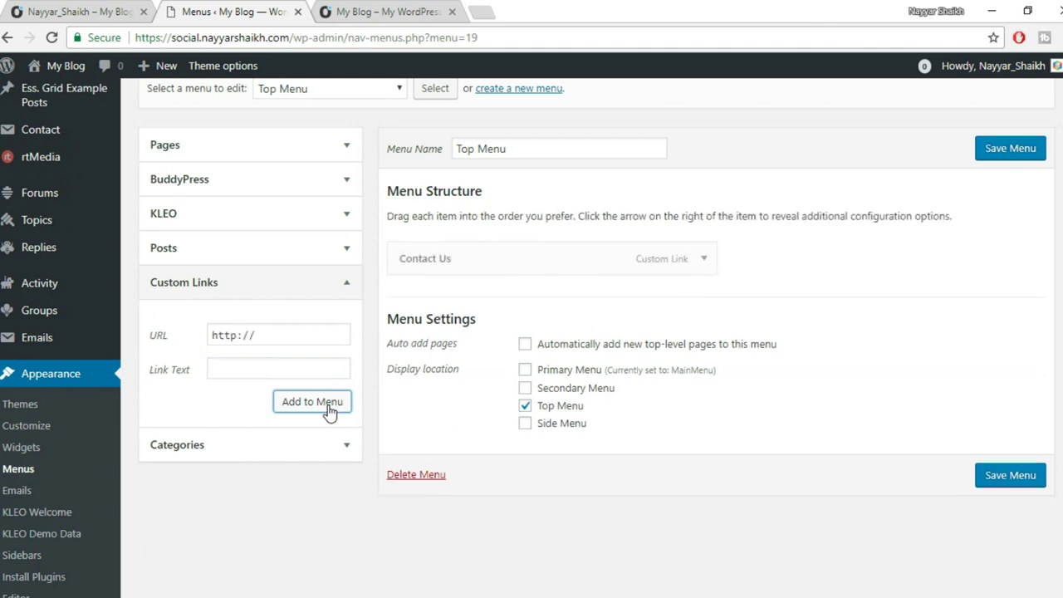
# Add the KLEO Login, Logout and Register links and move Logout to the end.
pyautogui.click(268, 226)
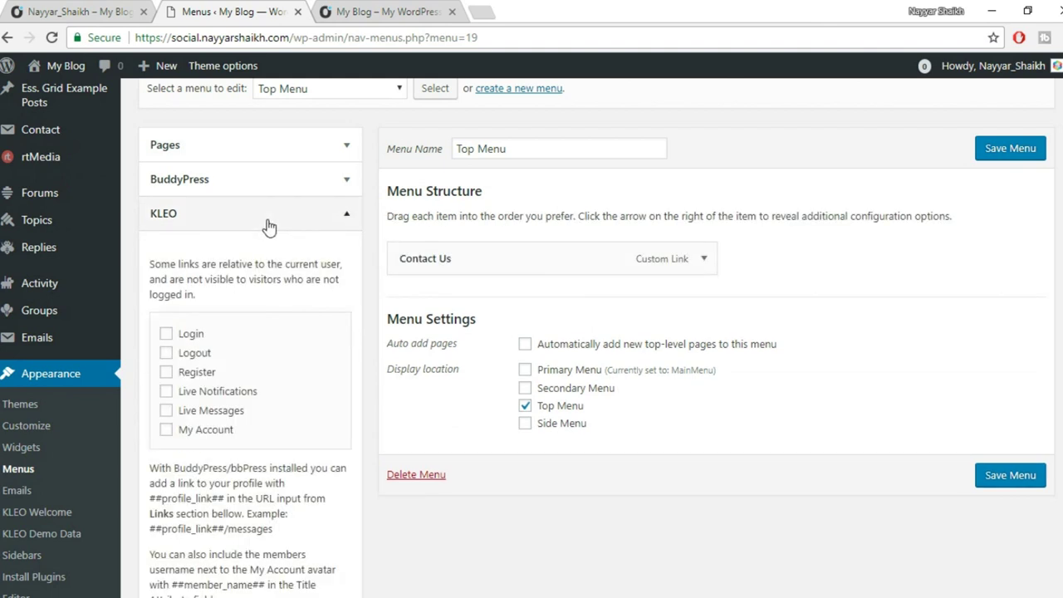
pyautogui.scroll(-1, 324, 270)
pyautogui.click(188, 255)
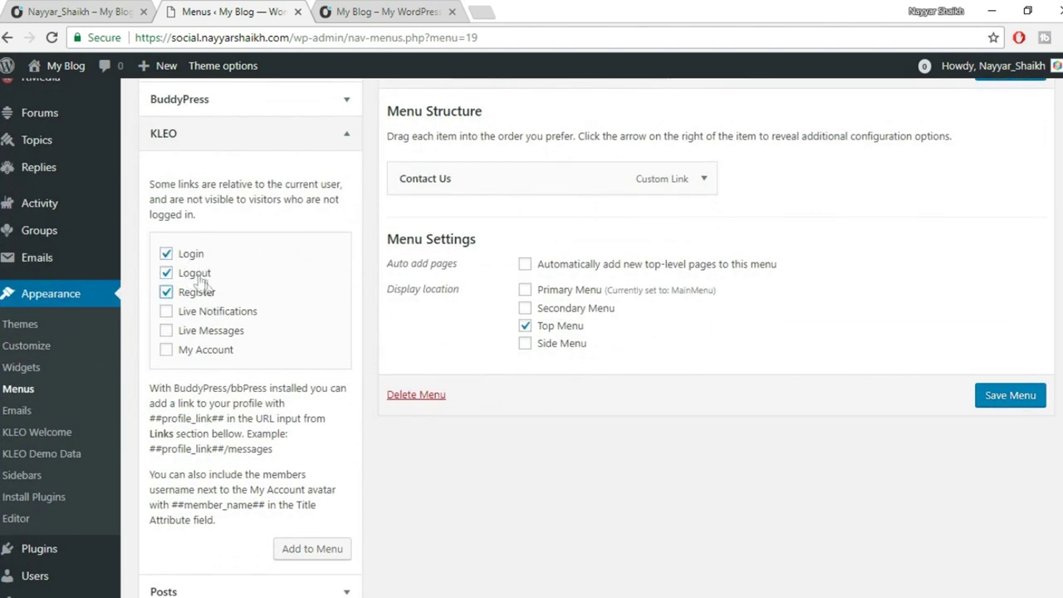
pyautogui.scroll(-1, 253, 336)
pyautogui.click(323, 469)
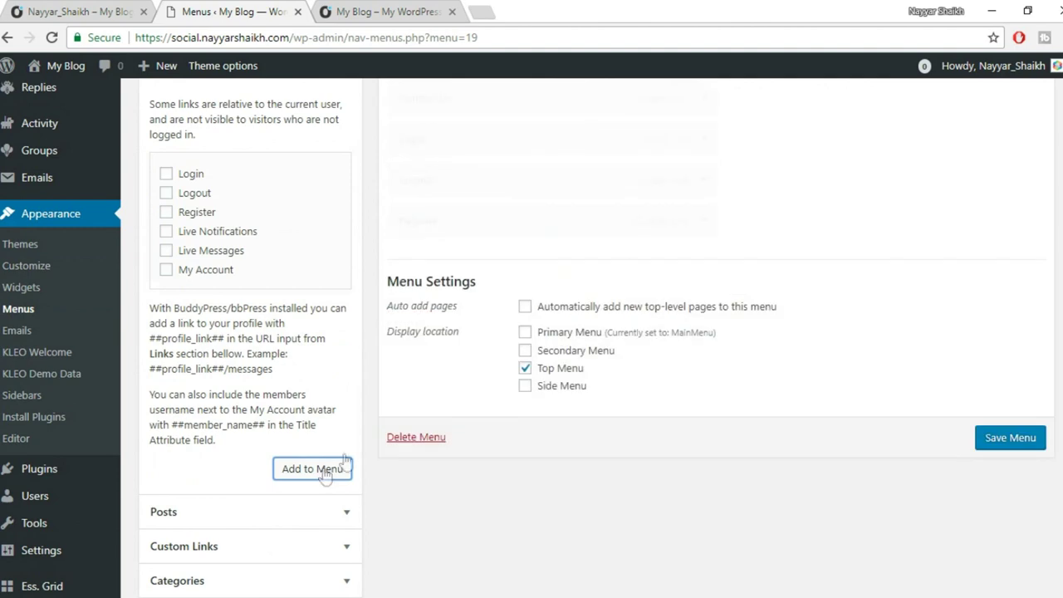
pyautogui.scroll(1, 469, 247)
pyautogui.moveTo(467, 258); pyautogui.dragTo(522, 296)
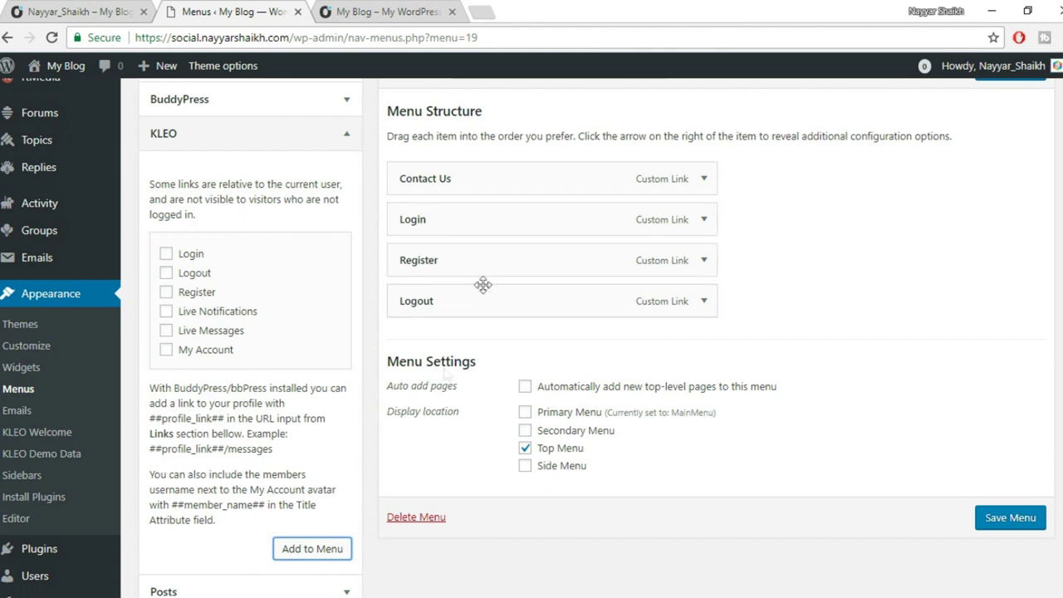
pyautogui.moveTo(153, 591)
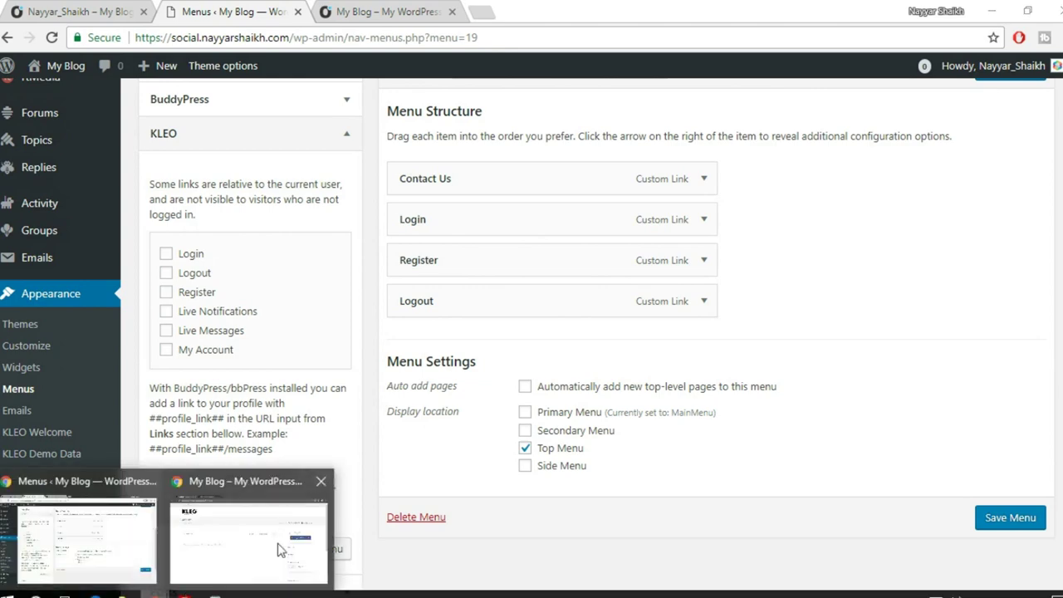
pyautogui.click(278, 543)
pyautogui.click(274, 21)
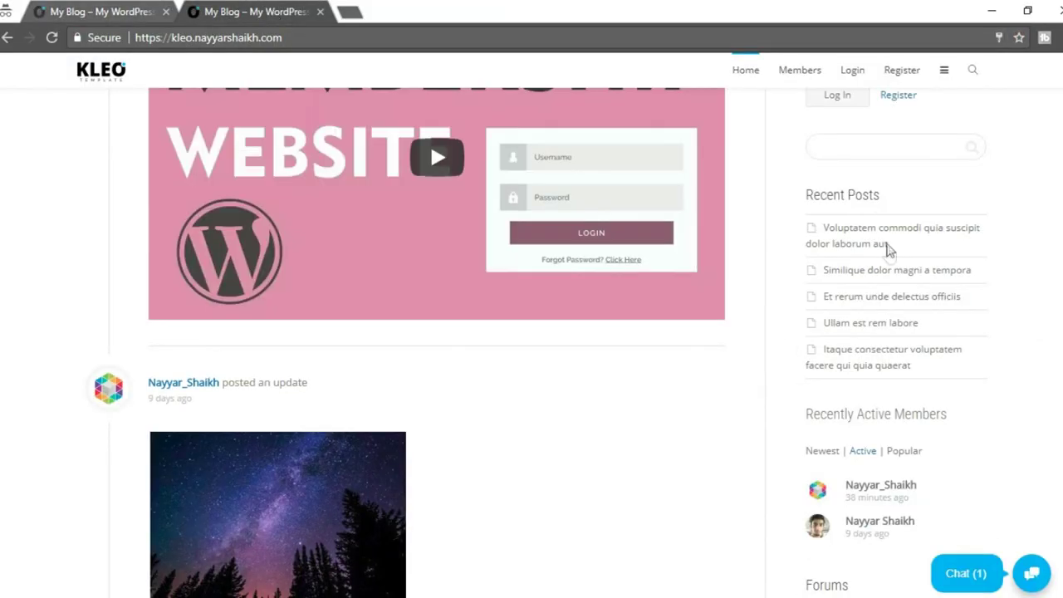
pyautogui.scroll(3, 888, 265)
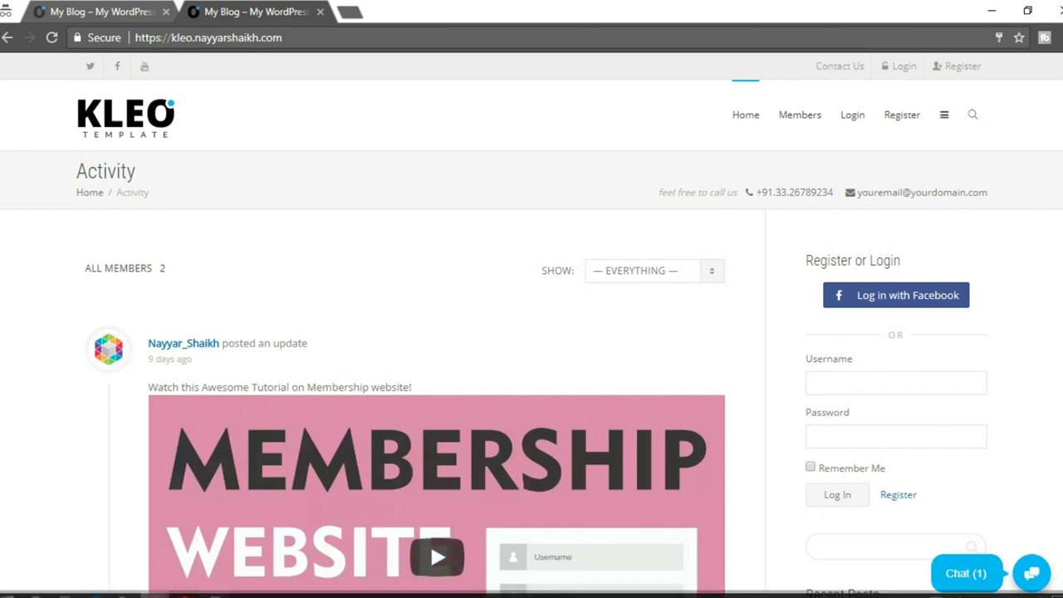
pyautogui.click(120, 564)
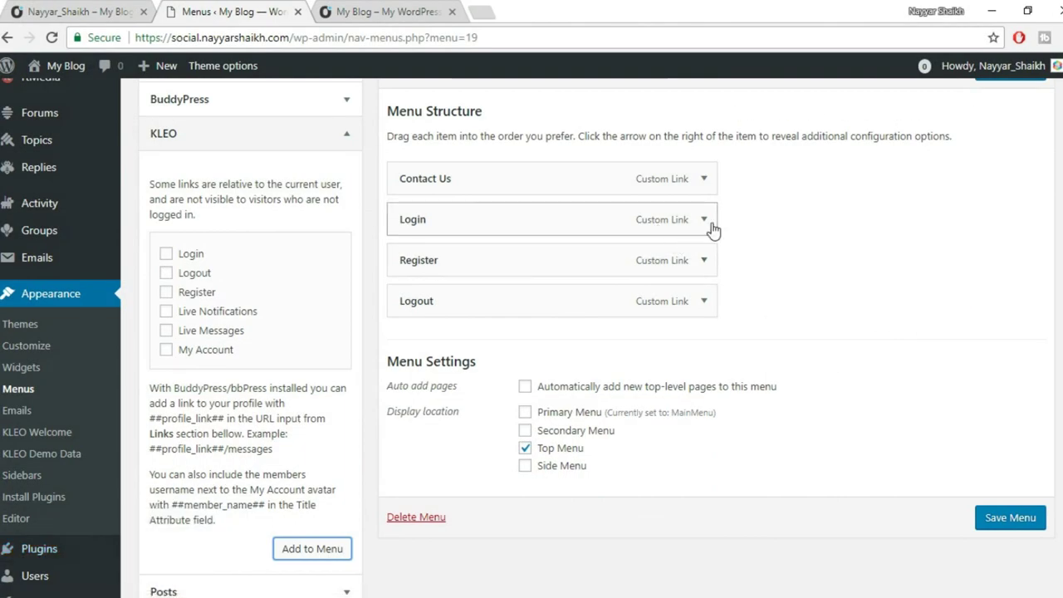
# Give the Login menu item a padlock icon placed before its title.
pyautogui.click(706, 221)
pyautogui.scroll(-1, 873, 226)
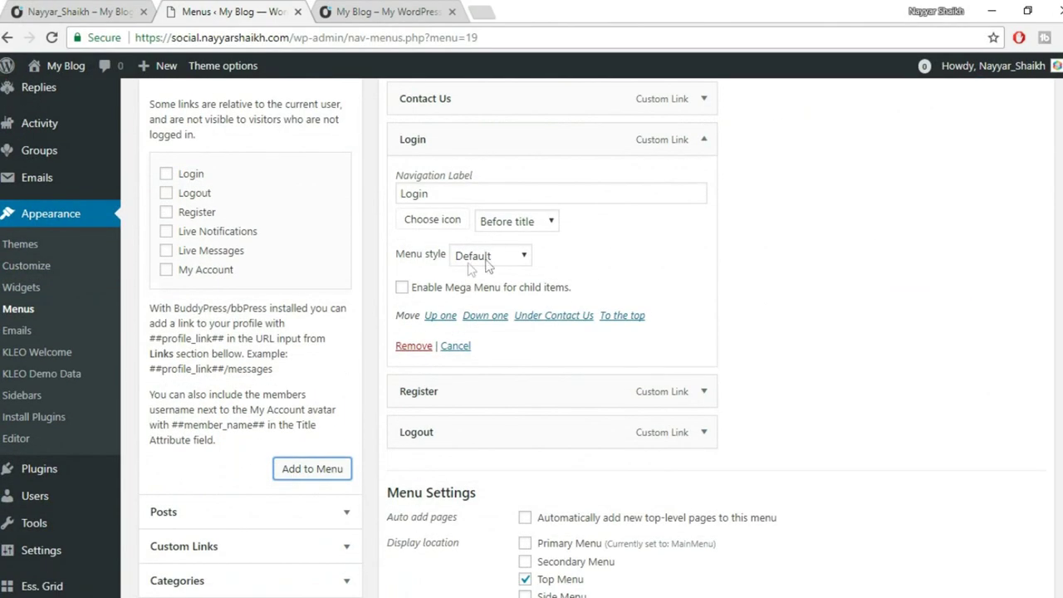
pyautogui.click(438, 223)
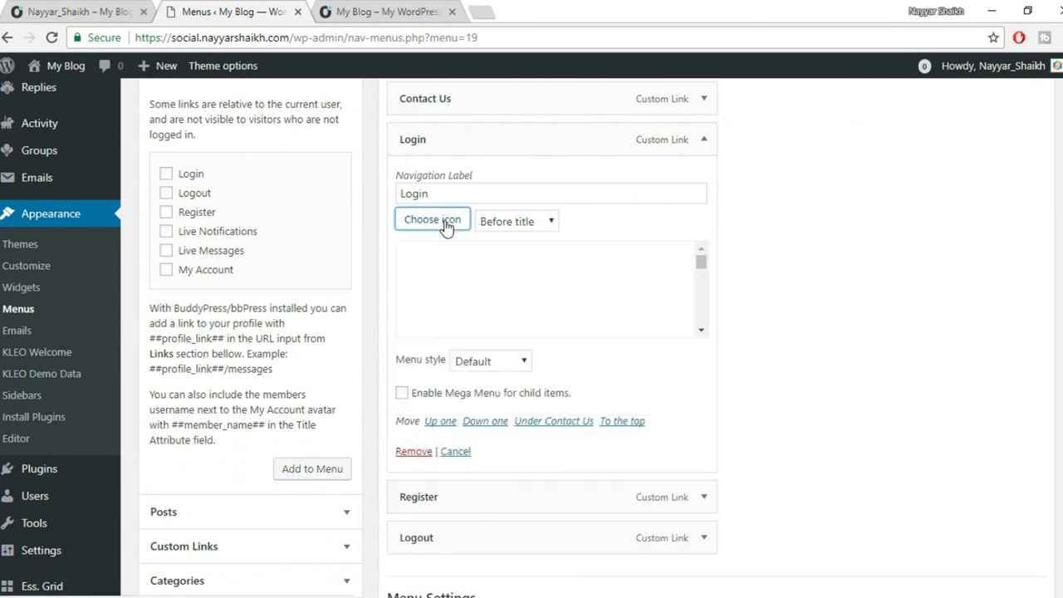
pyautogui.click(702, 330)
pyautogui.scroll(-5, 687, 312)
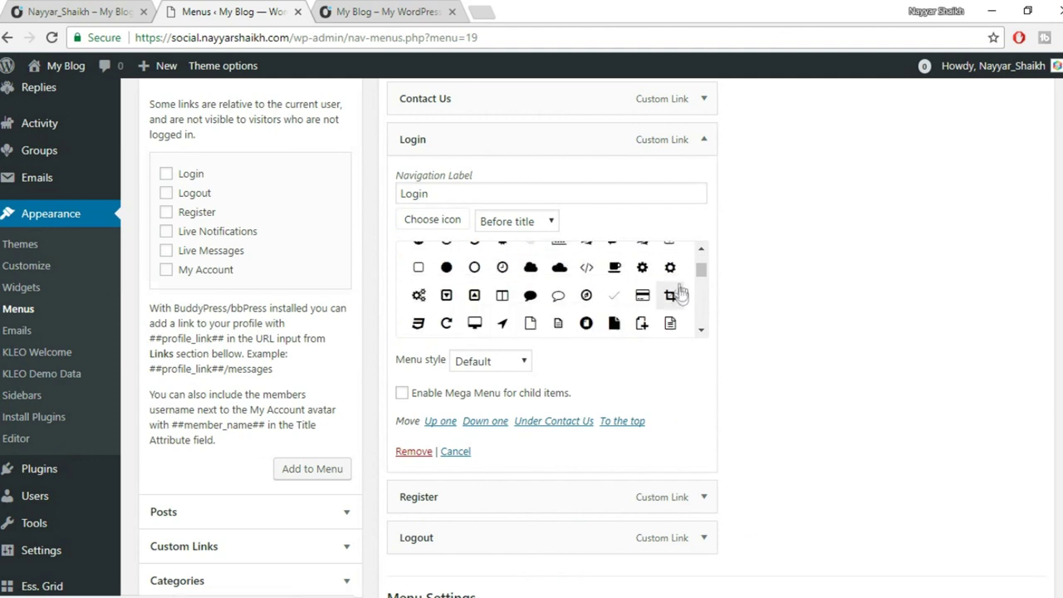
pyautogui.scroll(-3, 611, 290)
pyautogui.scroll(-3, 669, 299)
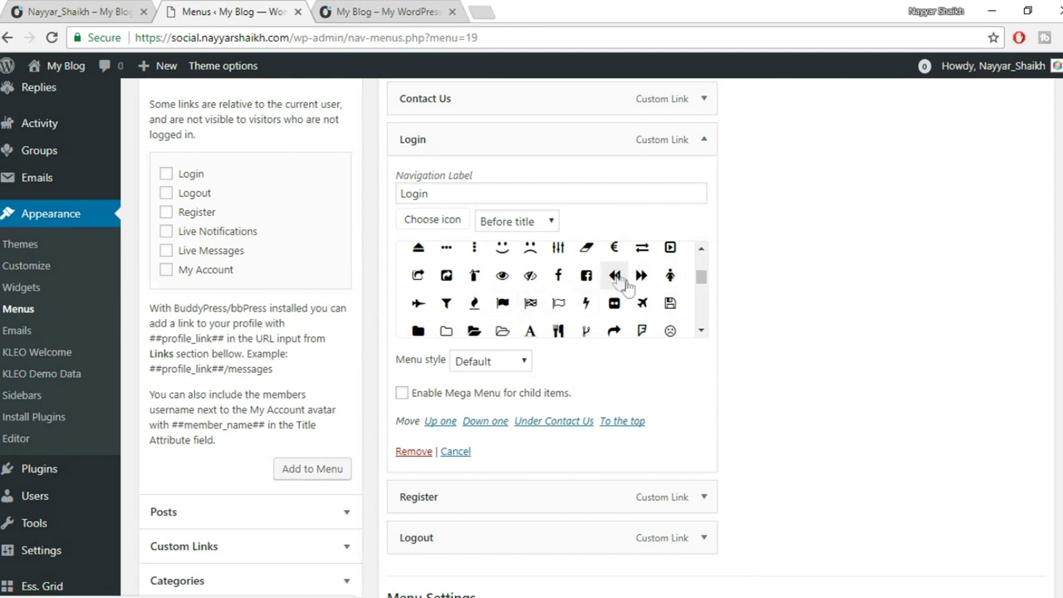
pyautogui.scroll(-3, 675, 299)
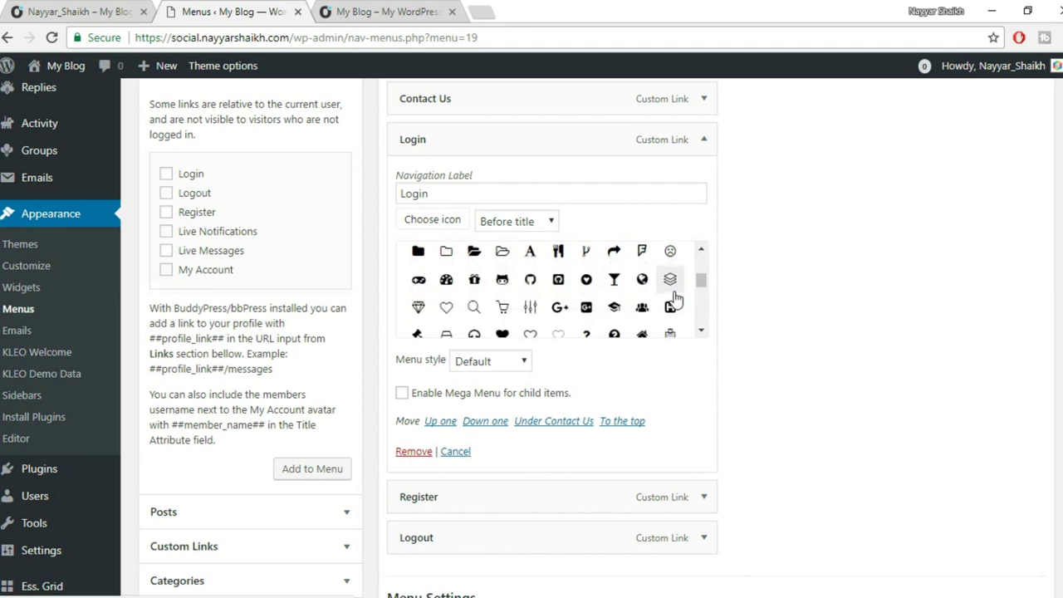
pyautogui.scroll(-4, 673, 297)
pyautogui.scroll(-2, 619, 291)
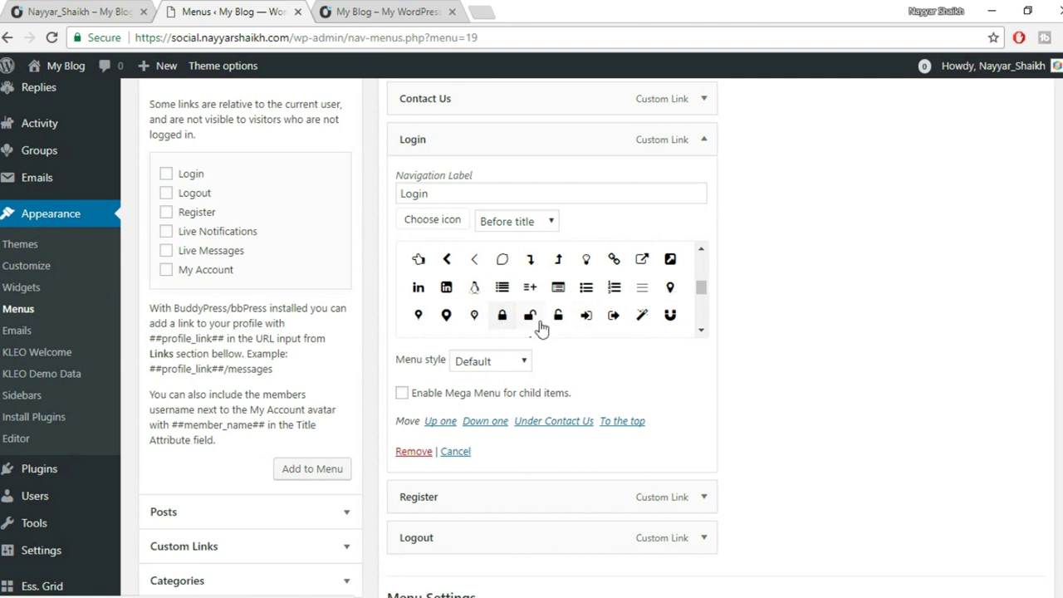
pyautogui.click(559, 319)
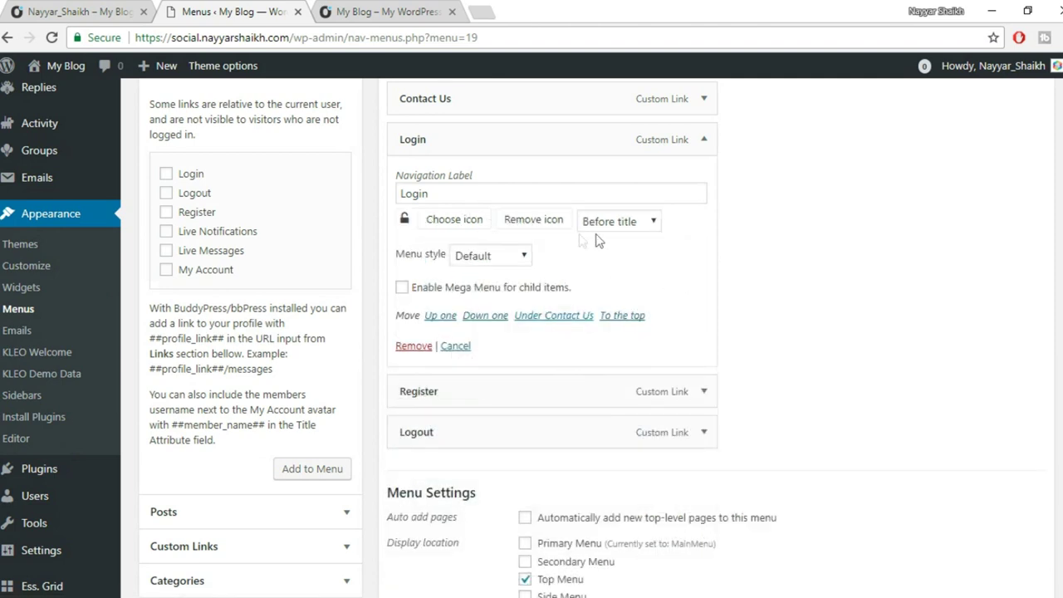
pyautogui.click(706, 141)
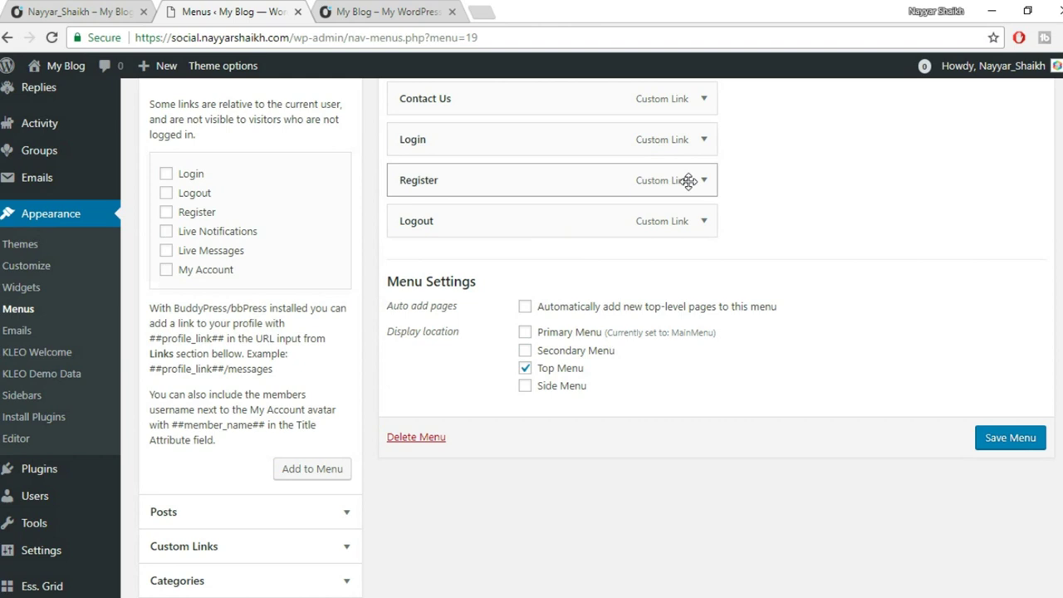
# Choose the user-plus icon for the Register menu item from its icon grid.
pyautogui.click(705, 181)
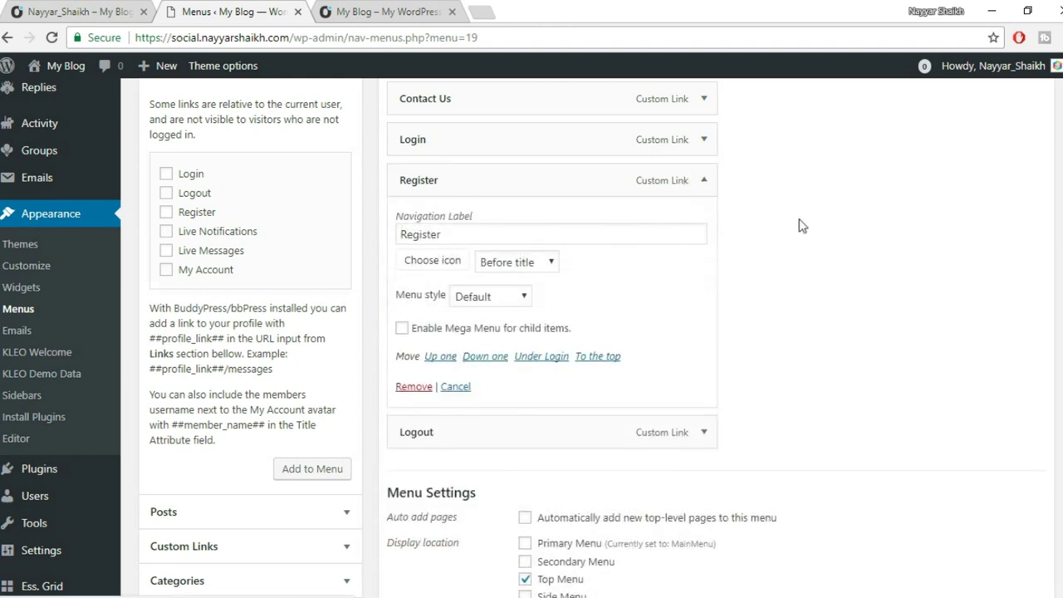
pyautogui.click(449, 270)
pyautogui.scroll(-2, 646, 346)
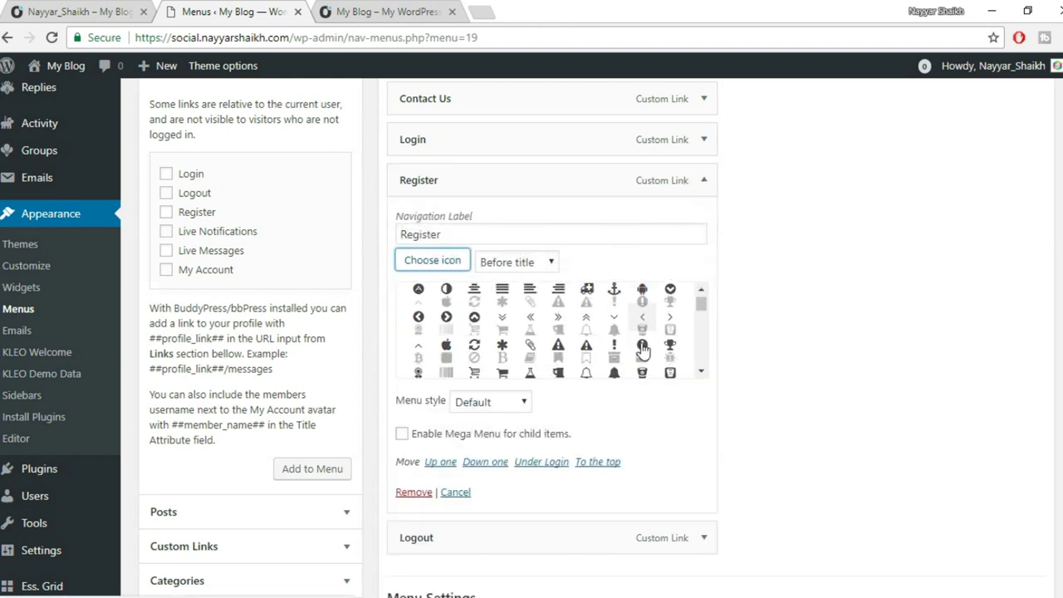
pyautogui.scroll(-5, 654, 345)
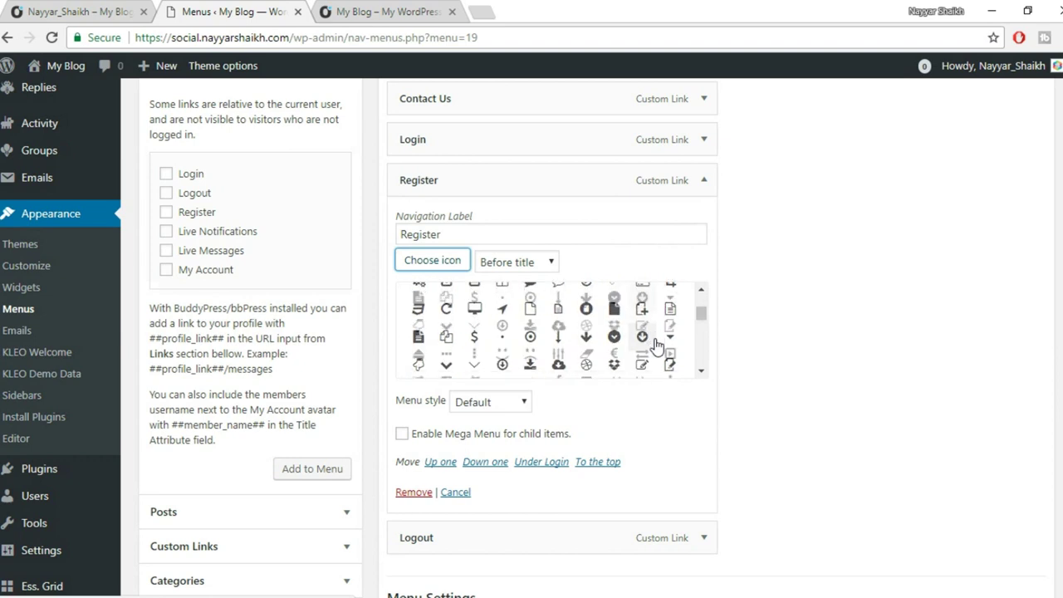
pyautogui.scroll(-2, 656, 346)
pyautogui.scroll(-3, 656, 346)
pyautogui.click(670, 338)
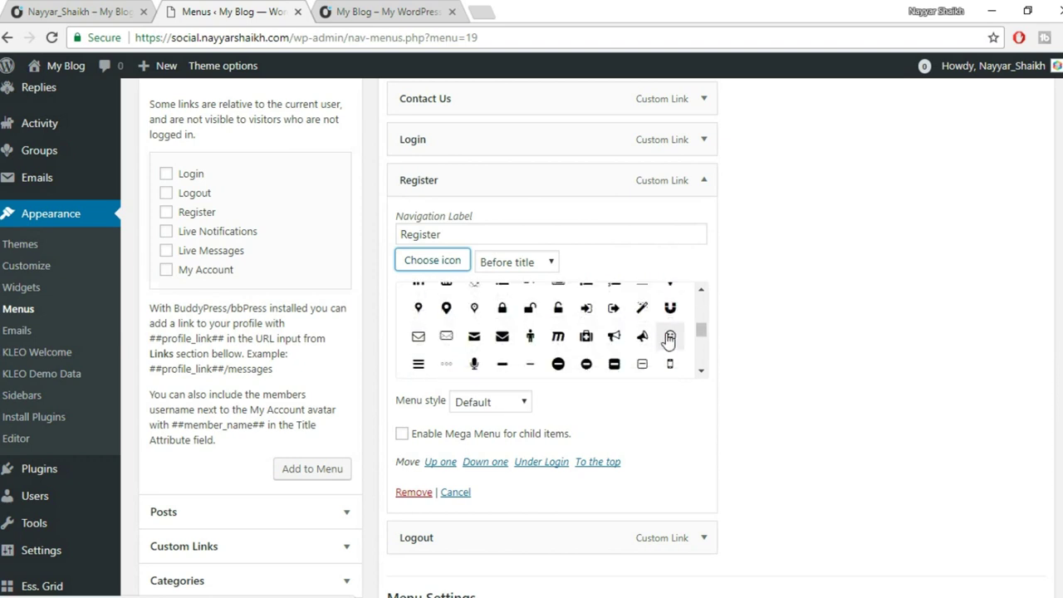
pyautogui.scroll(-5, 670, 340)
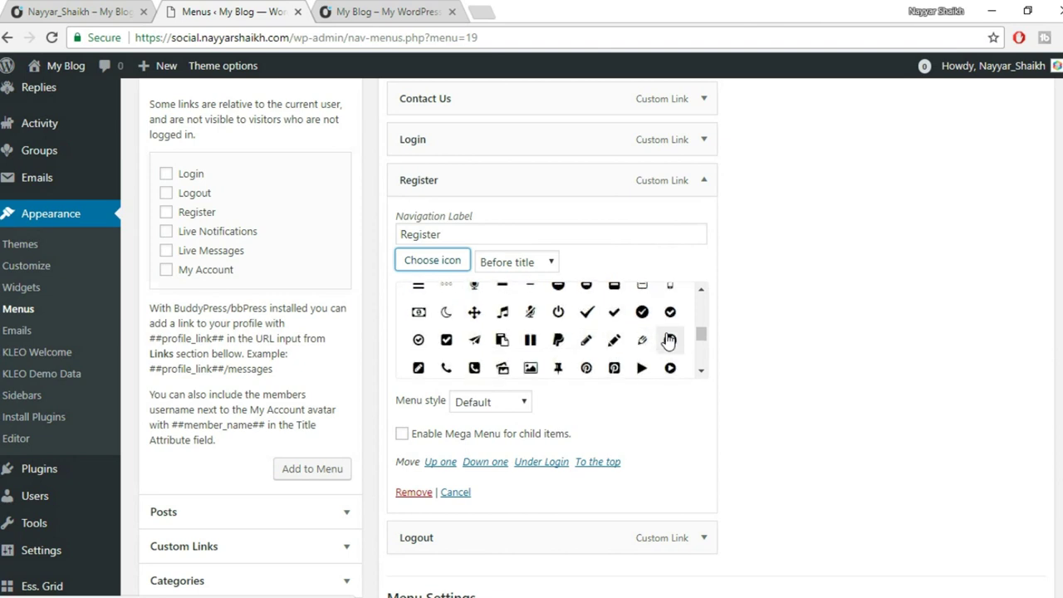
pyautogui.scroll(-5, 668, 340)
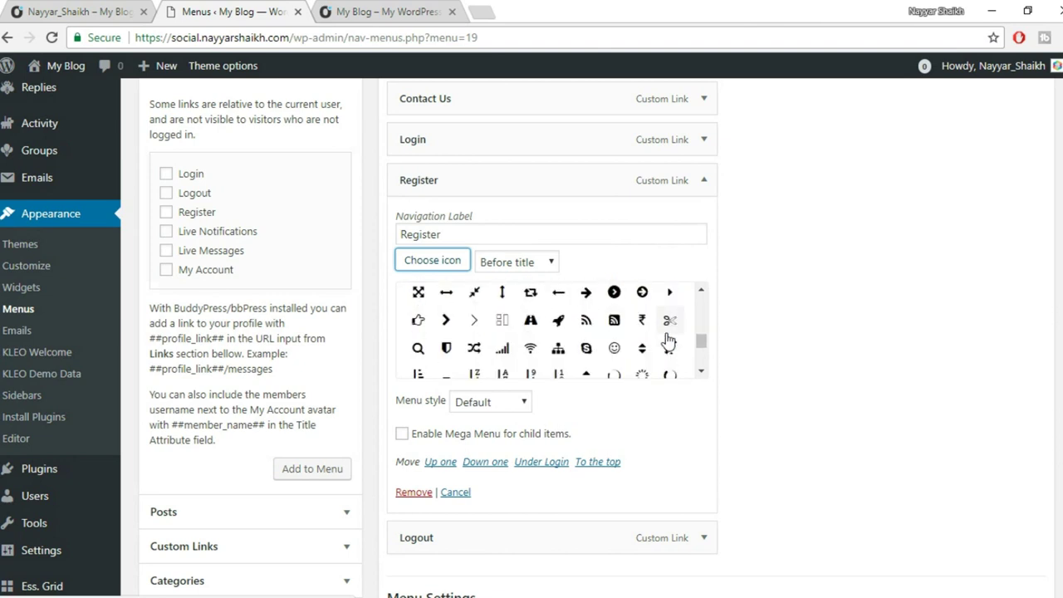
pyautogui.scroll(-5, 667, 340)
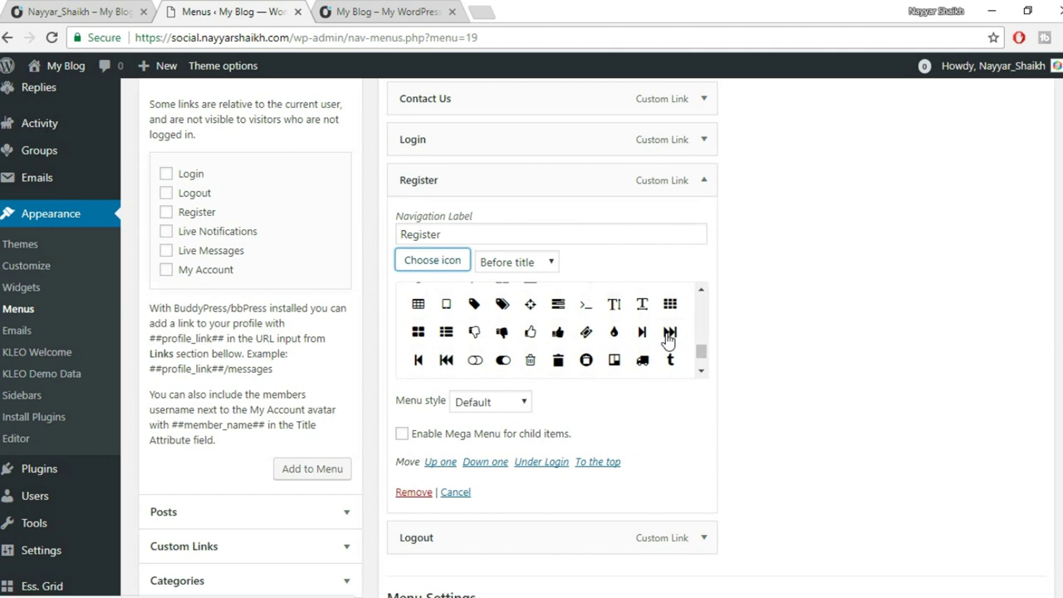
pyautogui.scroll(-1, 482, 370)
pyautogui.click(418, 365)
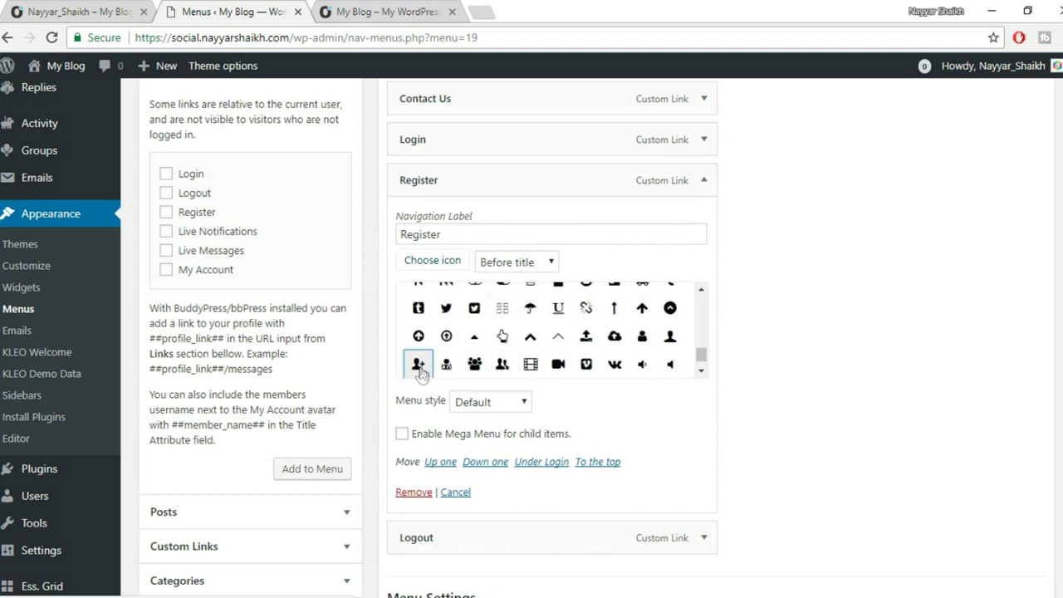
# Collapse the Register item and save the Top Menu.
pyautogui.click(704, 182)
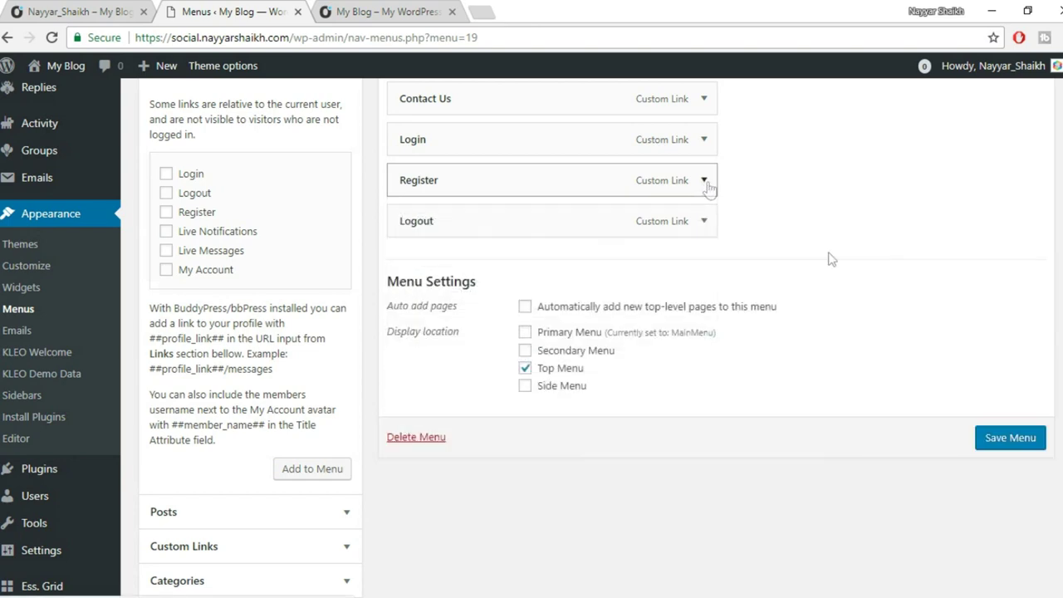
pyautogui.scroll(-1, 902, 344)
pyautogui.click(1011, 359)
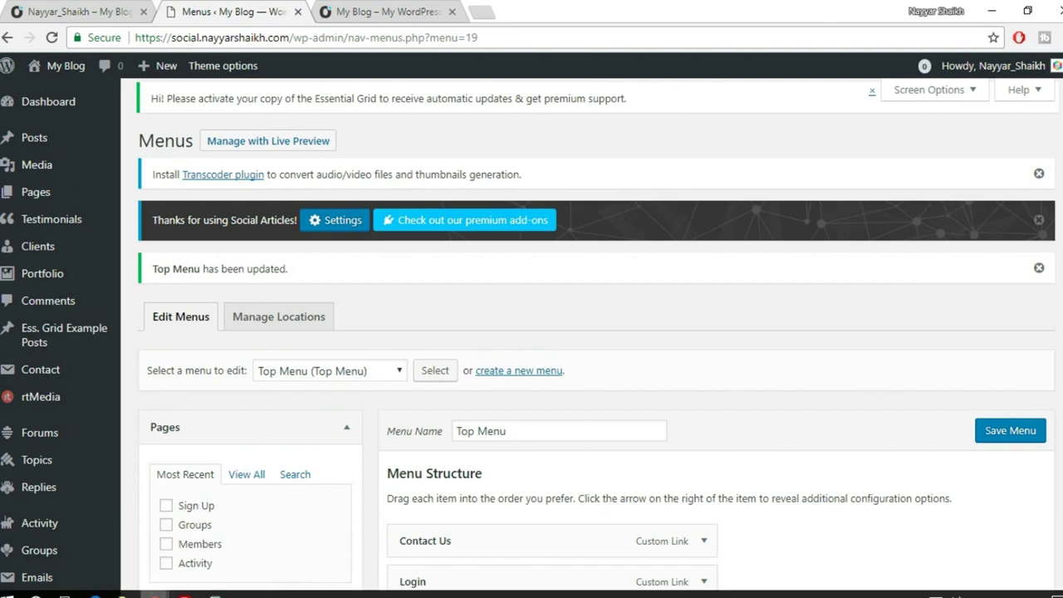
# Reload the logged-out and logged-in site pages to check the new top bar icons.
pyautogui.moveTo(154, 594)
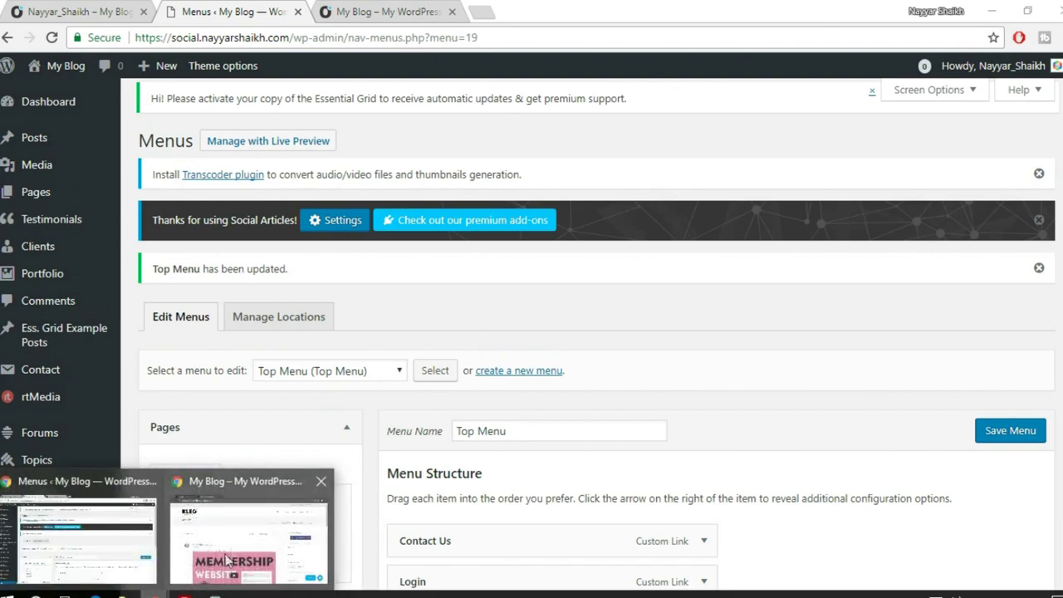
pyautogui.click(249, 523)
pyautogui.click(48, 37)
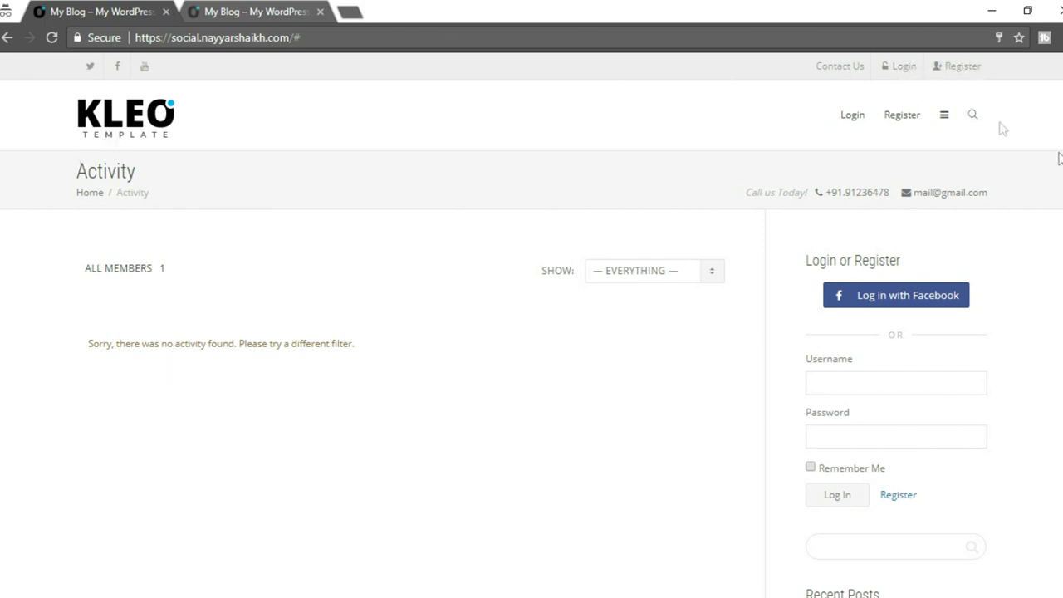
pyautogui.moveTo(125, 596)
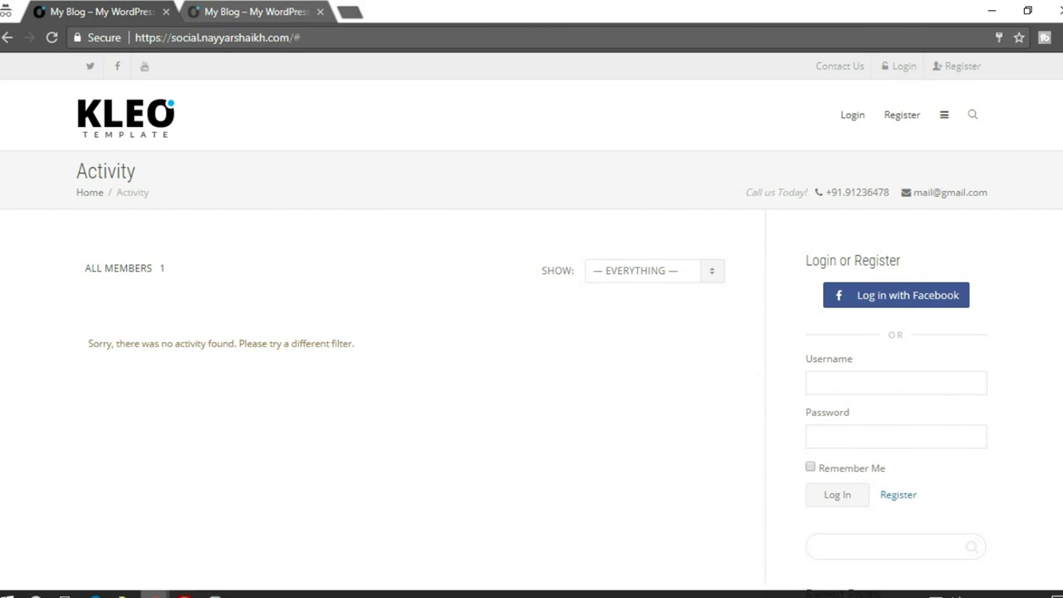
pyautogui.click(107, 540)
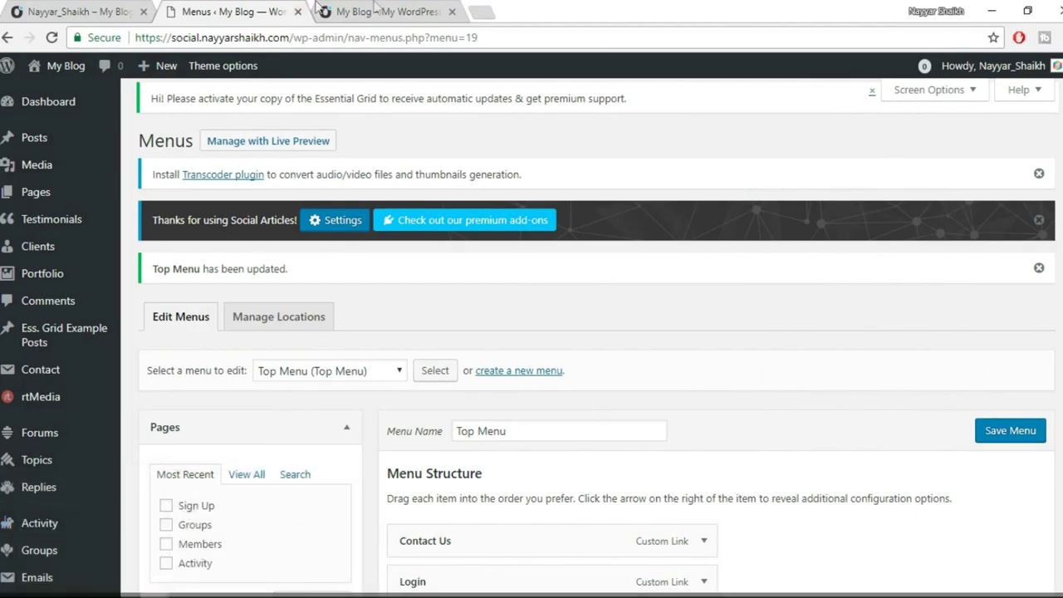
pyautogui.click(382, 11)
pyautogui.click(51, 39)
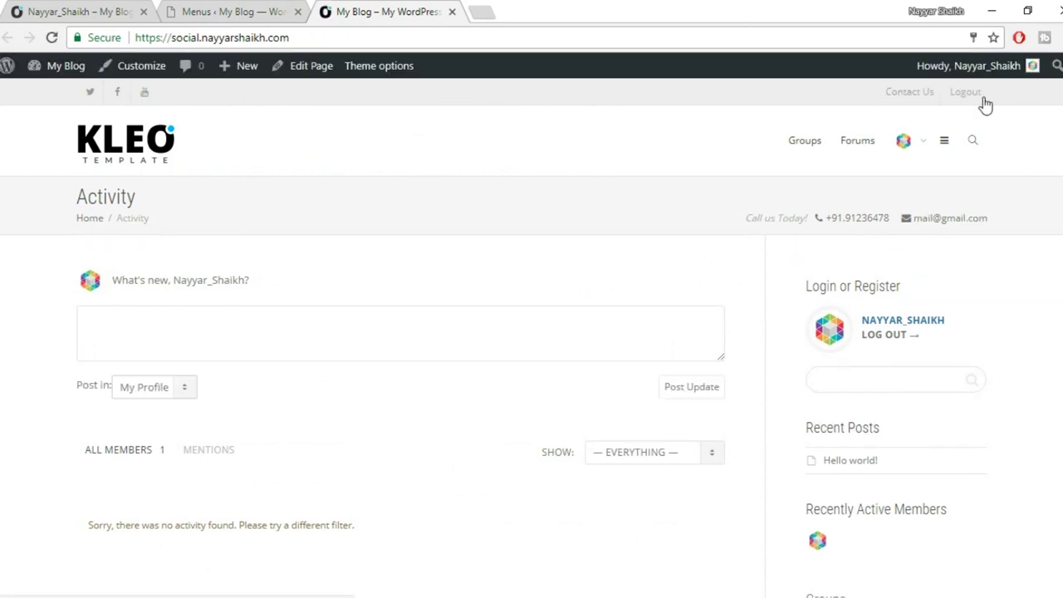
pyautogui.click(944, 143)
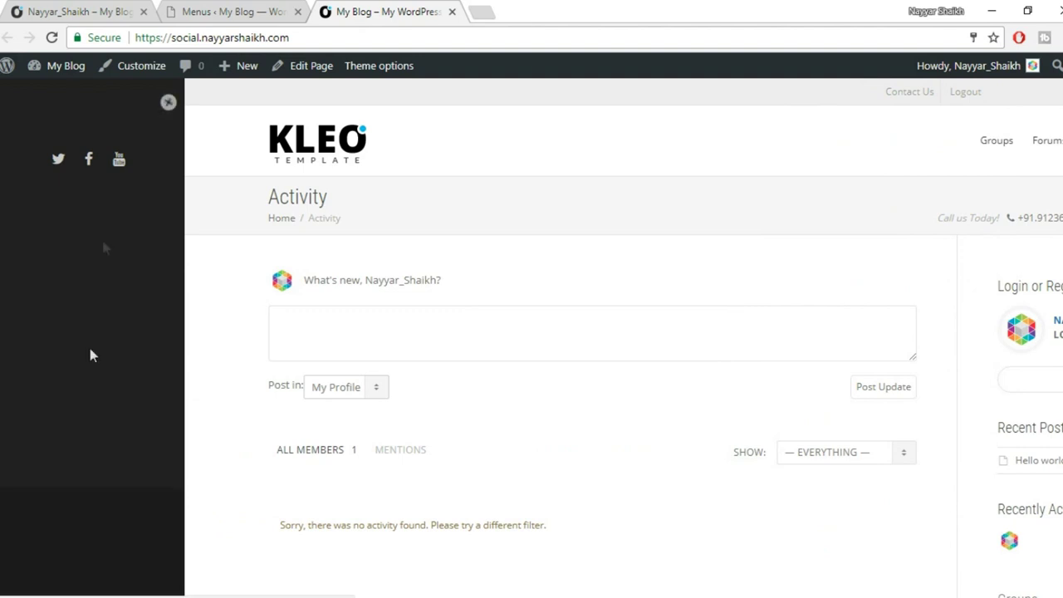
pyautogui.click(167, 103)
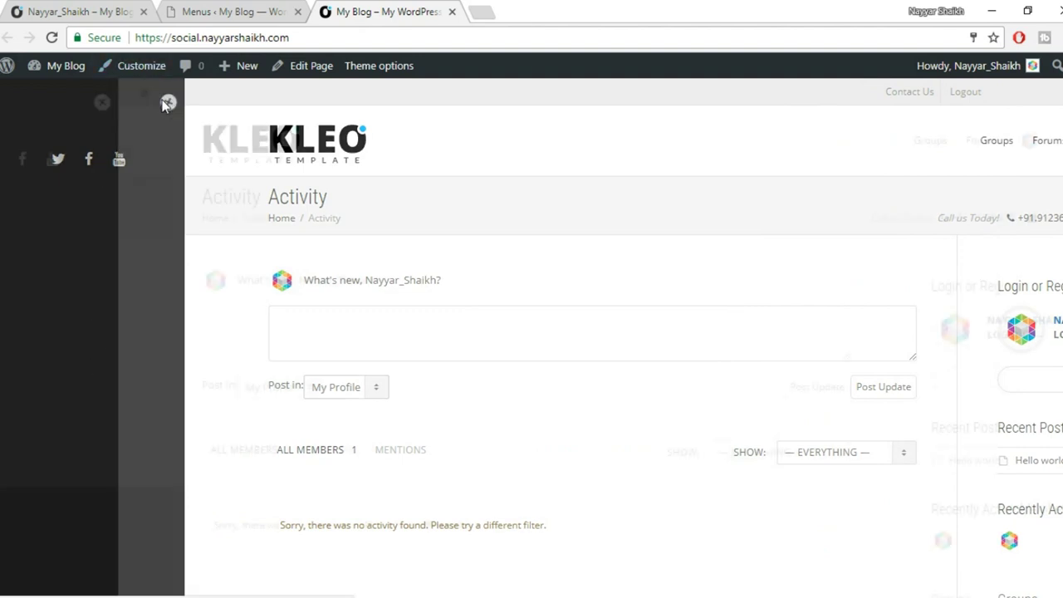
# Return to the Menus admin page and start creating another new menu.
pyautogui.click(247, 12)
pyautogui.scroll(-2, 786, 241)
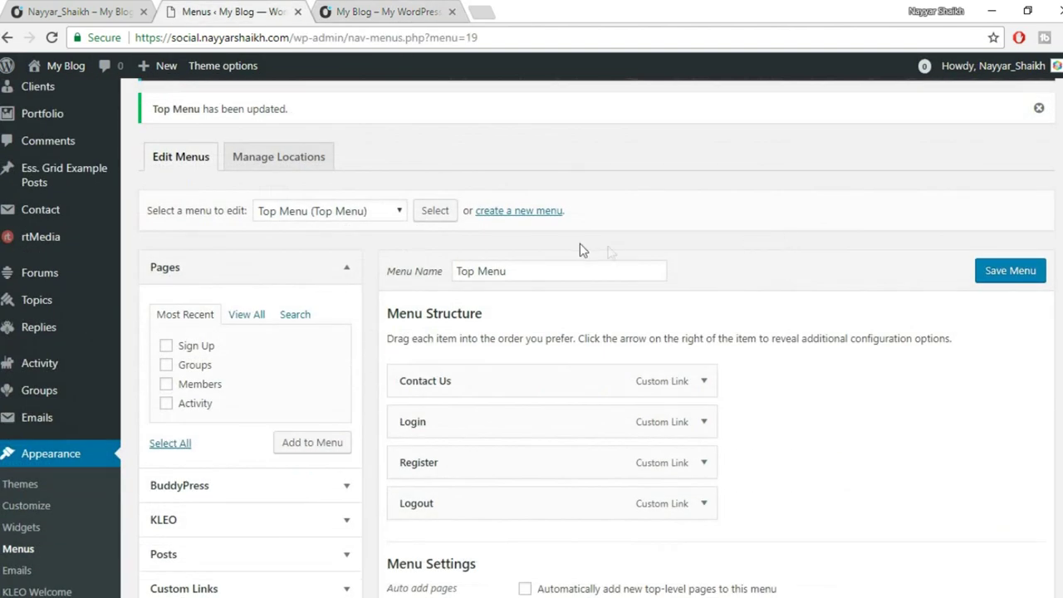
pyautogui.scroll(-3, 653, 249)
pyautogui.scroll(2, 652, 249)
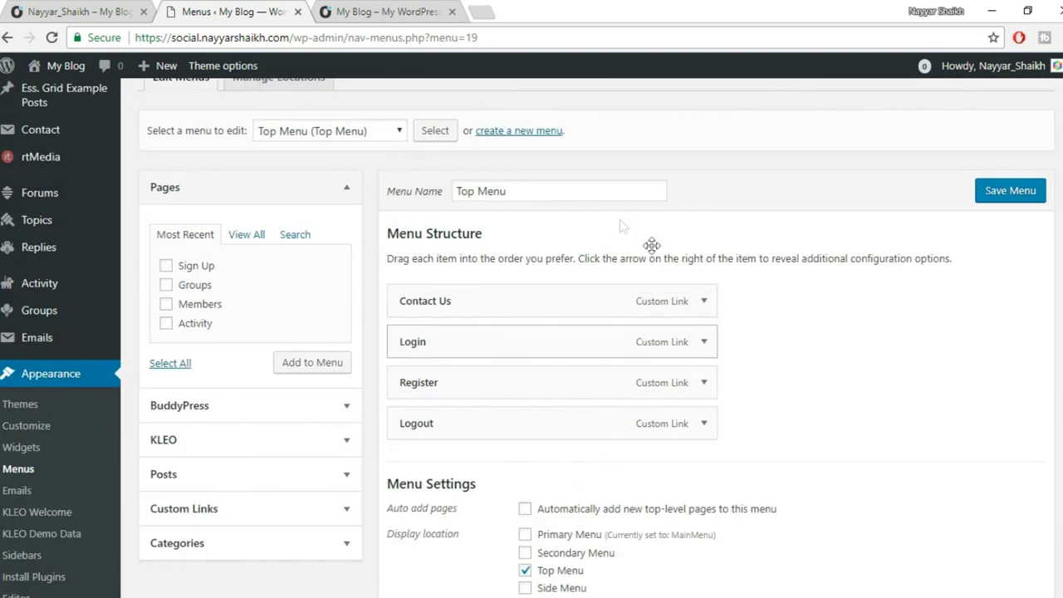
pyautogui.click(511, 132)
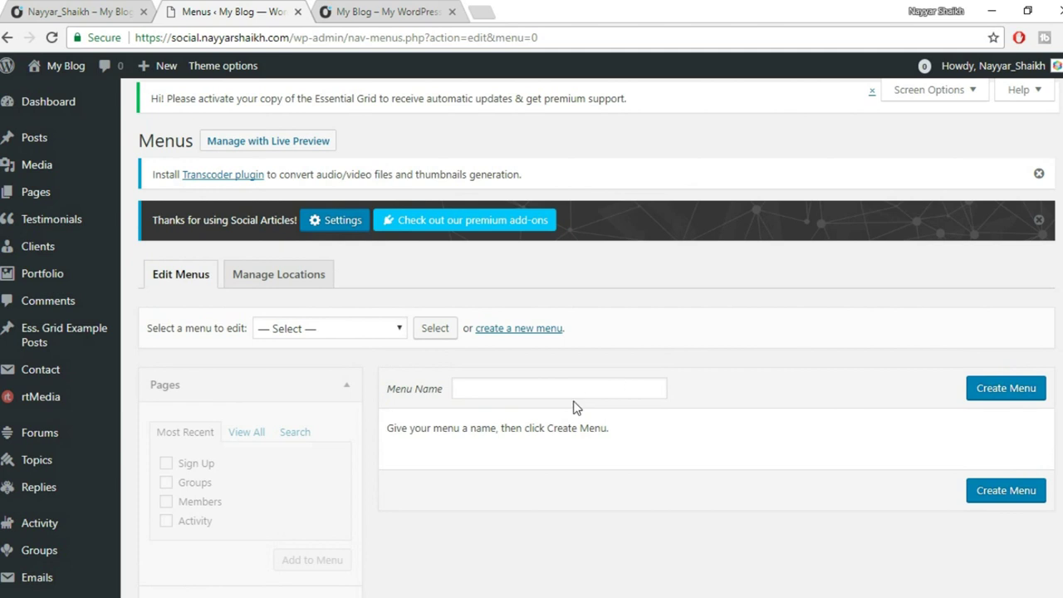
# Create a menu named 'Side Menu' and tick the Side Menu display location.
pyautogui.click(578, 388)
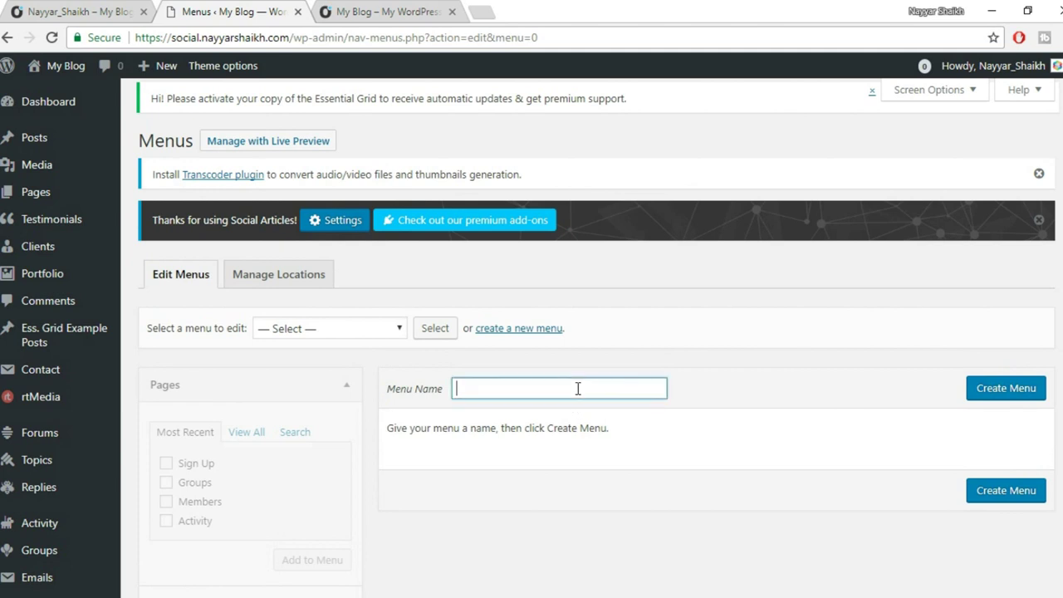
pyautogui.write('Soi')
pyautogui.press('BackSpace')
pyautogui.press('BackSpace')
pyautogui.write('ide')
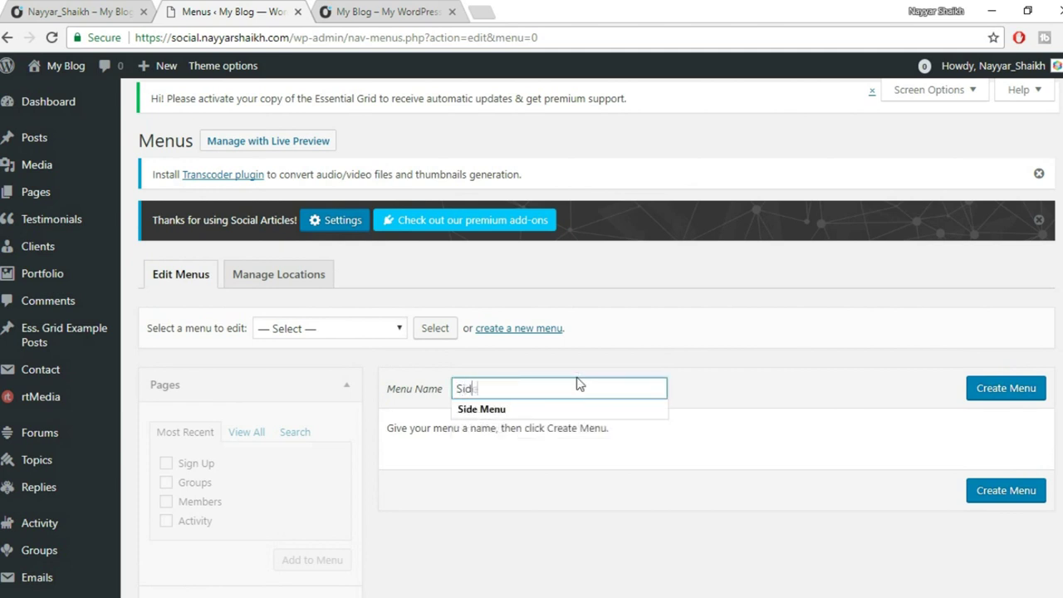
pyautogui.press('Down')
pyautogui.press('Return')
pyautogui.press('Return')
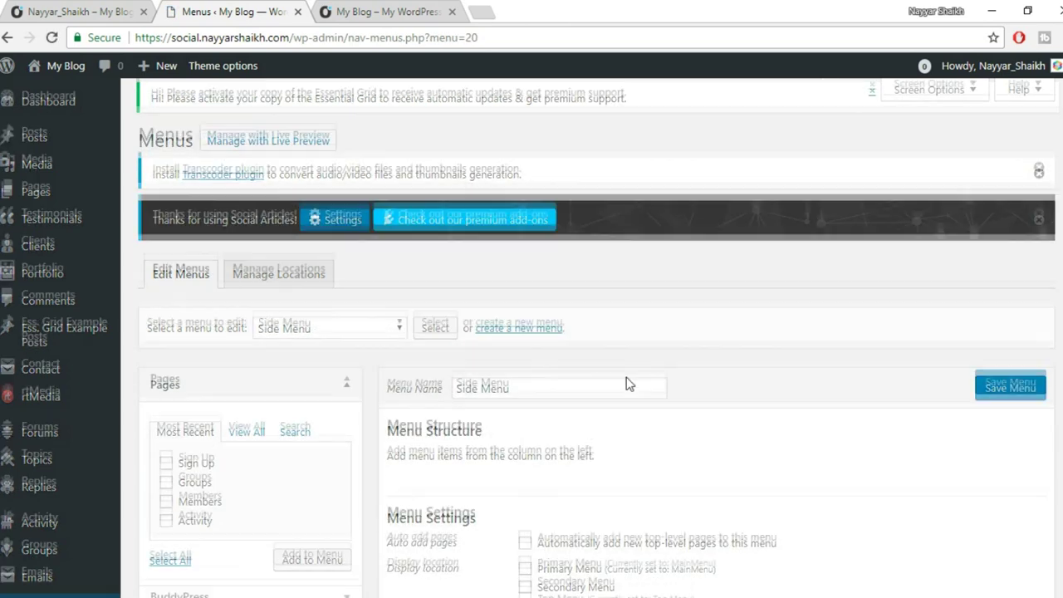
pyautogui.scroll(-3, 629, 383)
pyautogui.click(556, 389)
pyautogui.scroll(1, 656, 399)
pyautogui.scroll(-1, 656, 398)
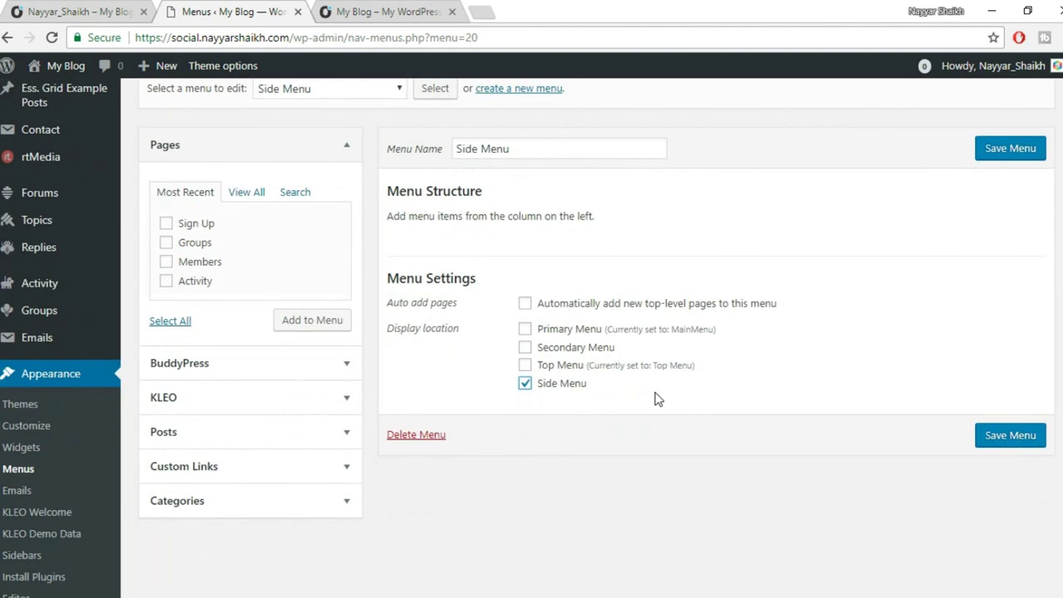
# Tick BuddyPress links Activity, Profile, Notifications, Messages, Friends, Groups, Forums, Article, Settings and Log Out.
pyautogui.click(305, 366)
pyautogui.scroll(-2, 290, 340)
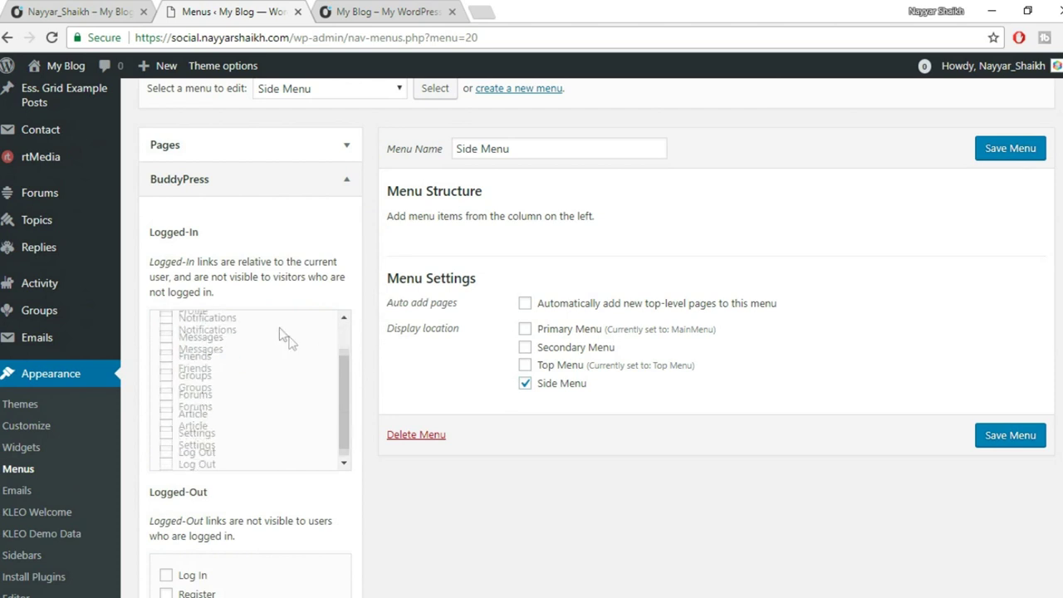
pyautogui.scroll(2, 287, 358)
pyautogui.click(196, 333)
pyautogui.click(193, 349)
pyautogui.click(206, 370)
pyautogui.click(200, 389)
pyautogui.click(196, 408)
pyautogui.click(196, 427)
pyautogui.click(195, 446)
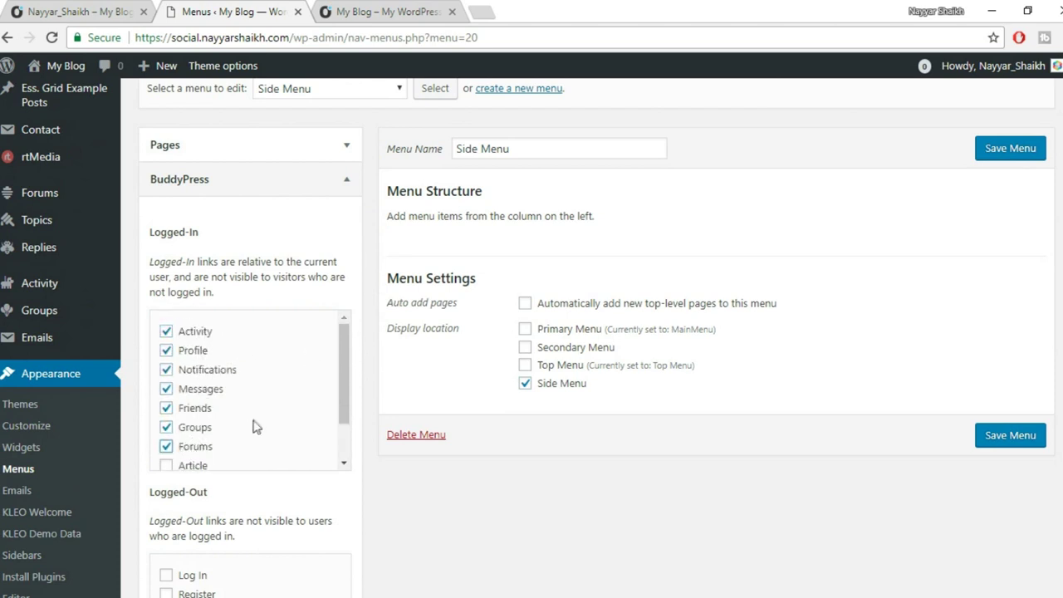
pyautogui.scroll(-1, 228, 440)
pyautogui.click(194, 413)
pyautogui.click(196, 432)
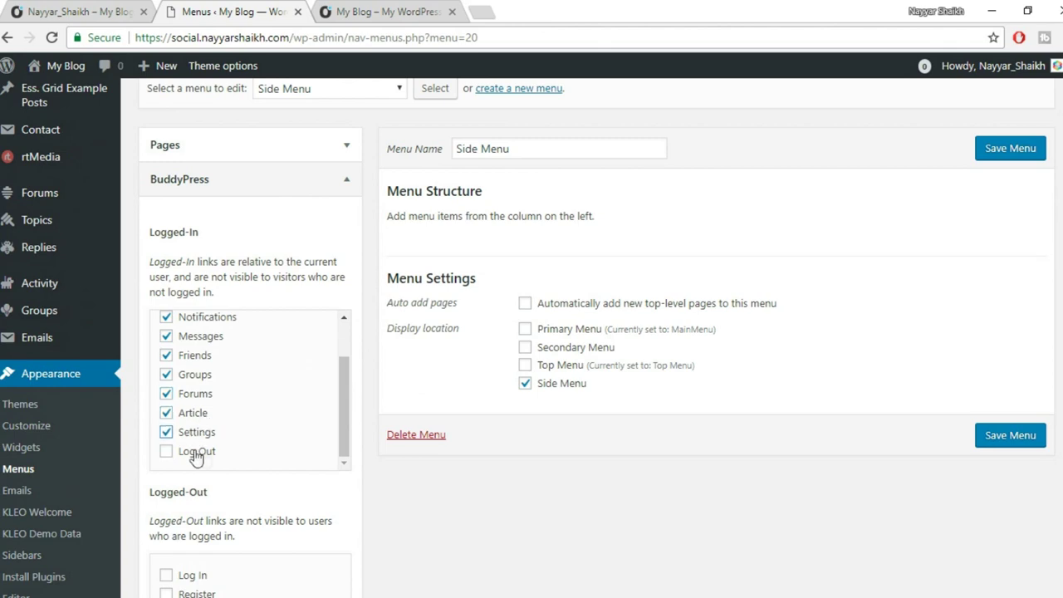
pyautogui.click(196, 451)
pyautogui.scroll(-2, 250, 448)
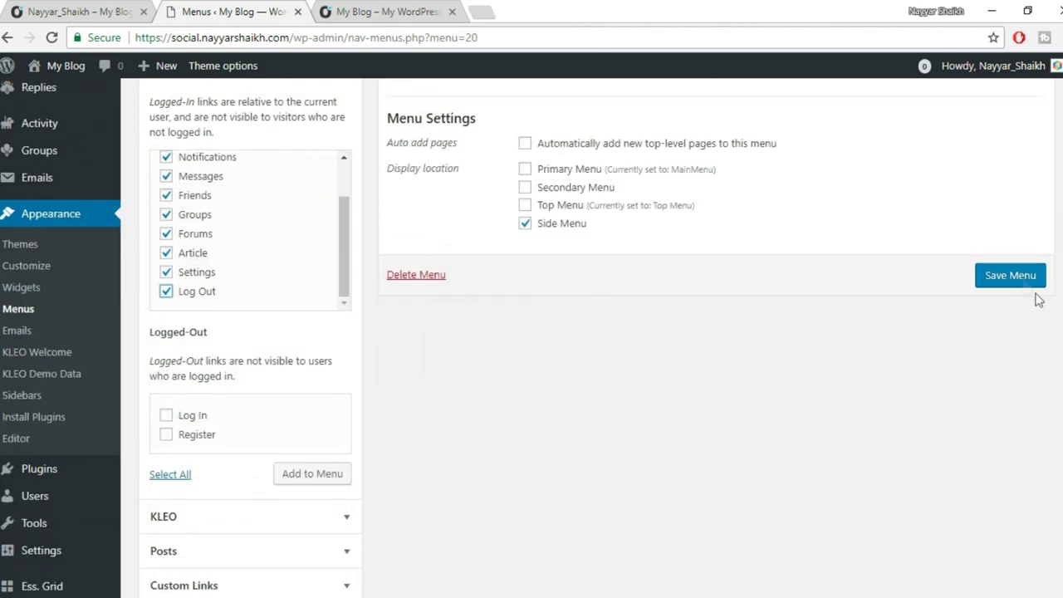
# Check that the logged-out site's side menu is still empty, then return to the Menus editor.
pyautogui.click(80, 10)
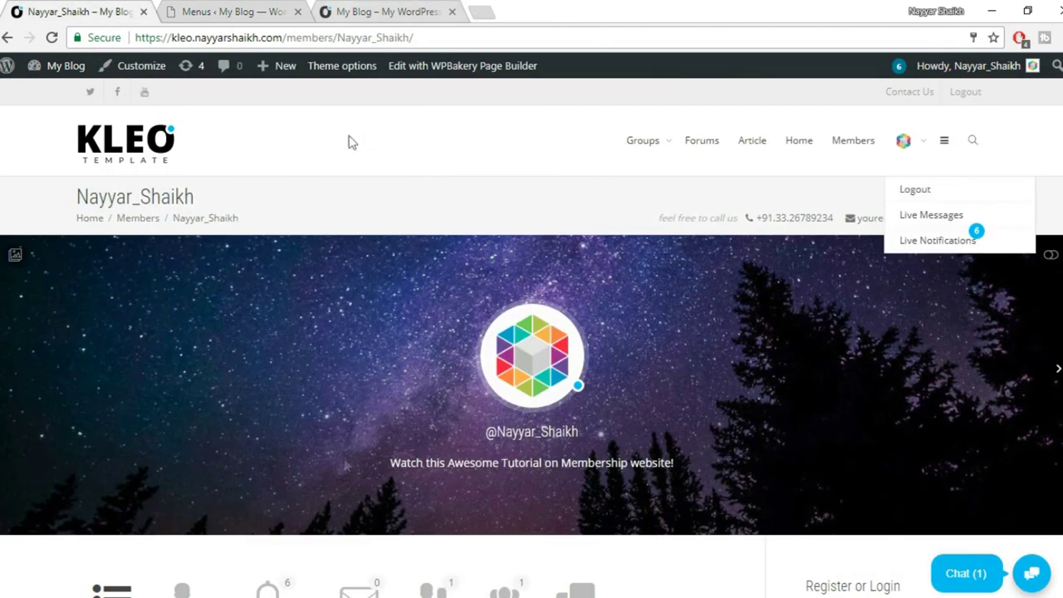
pyautogui.click(214, 587)
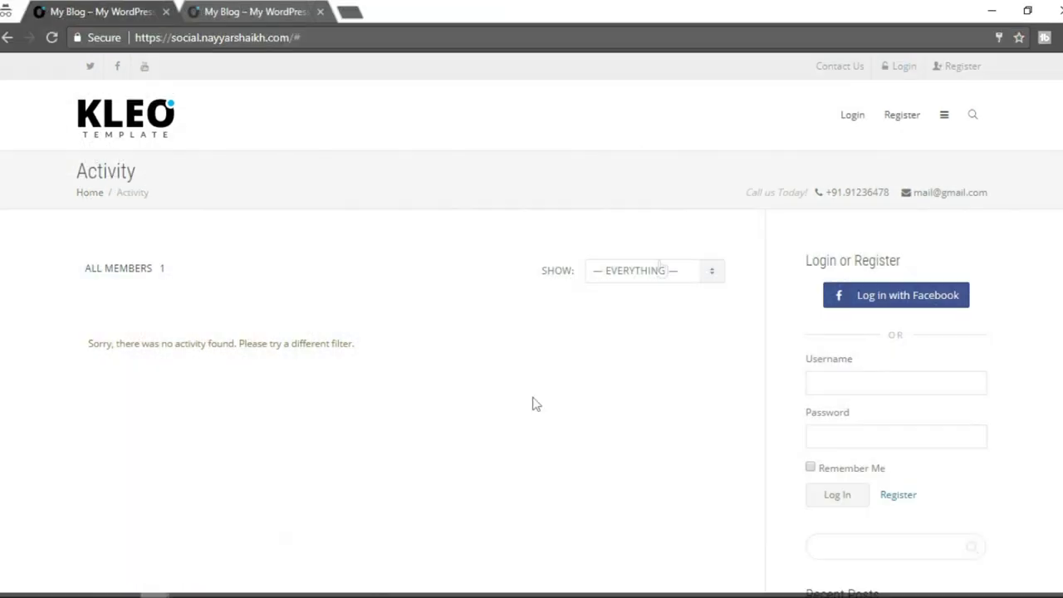
pyautogui.click(943, 120)
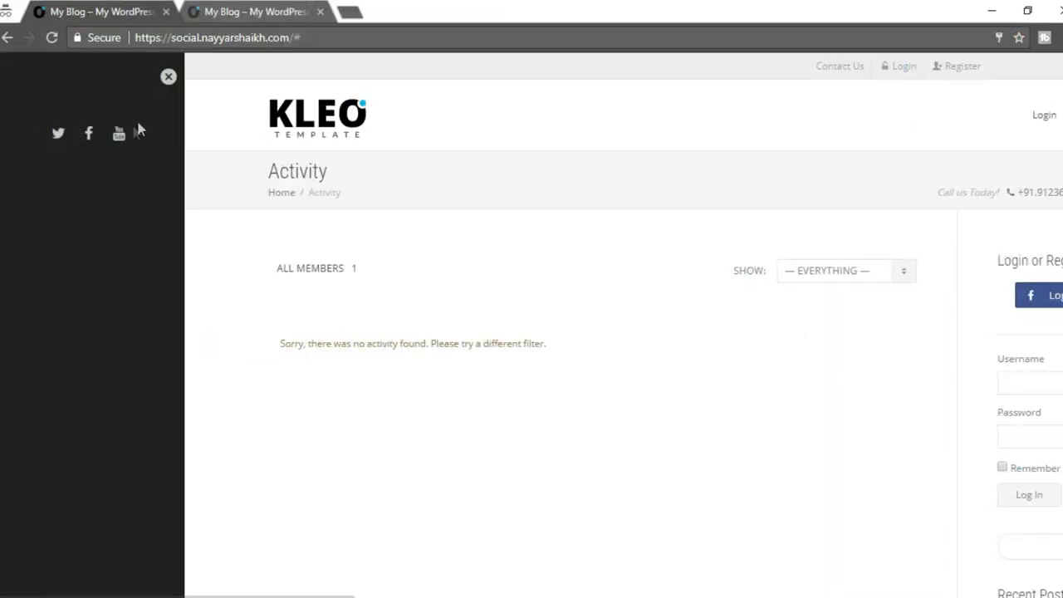
pyautogui.click(167, 78)
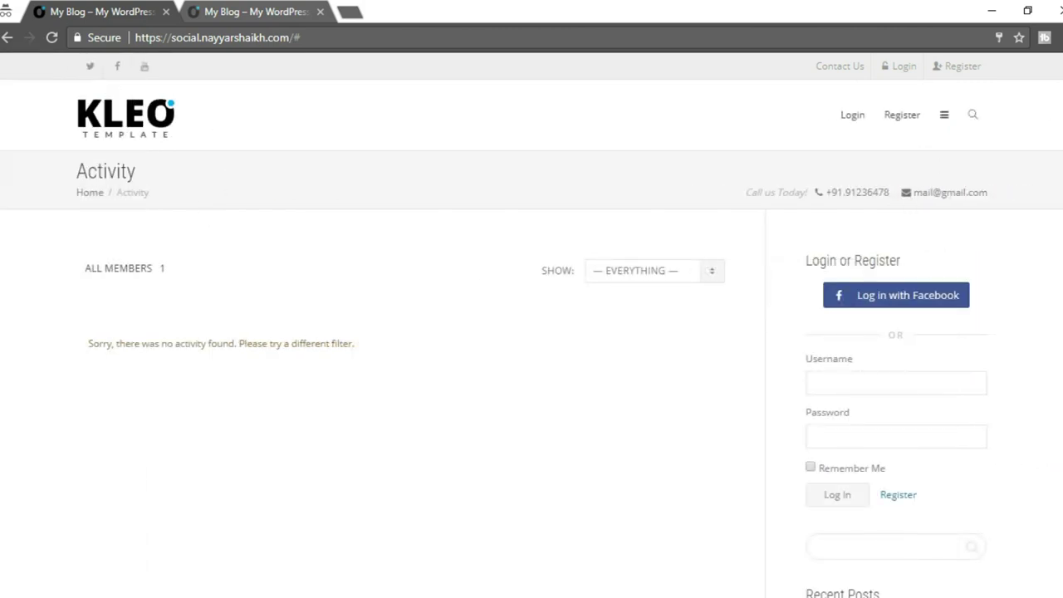
pyautogui.moveTo(155, 593)
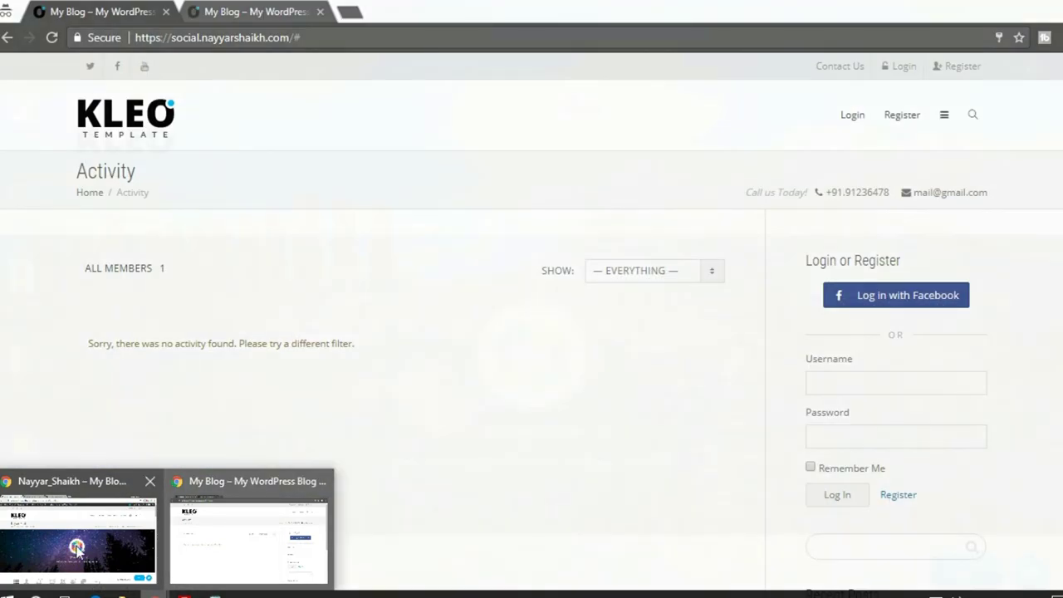
pyautogui.click(83, 540)
pyautogui.click(221, 11)
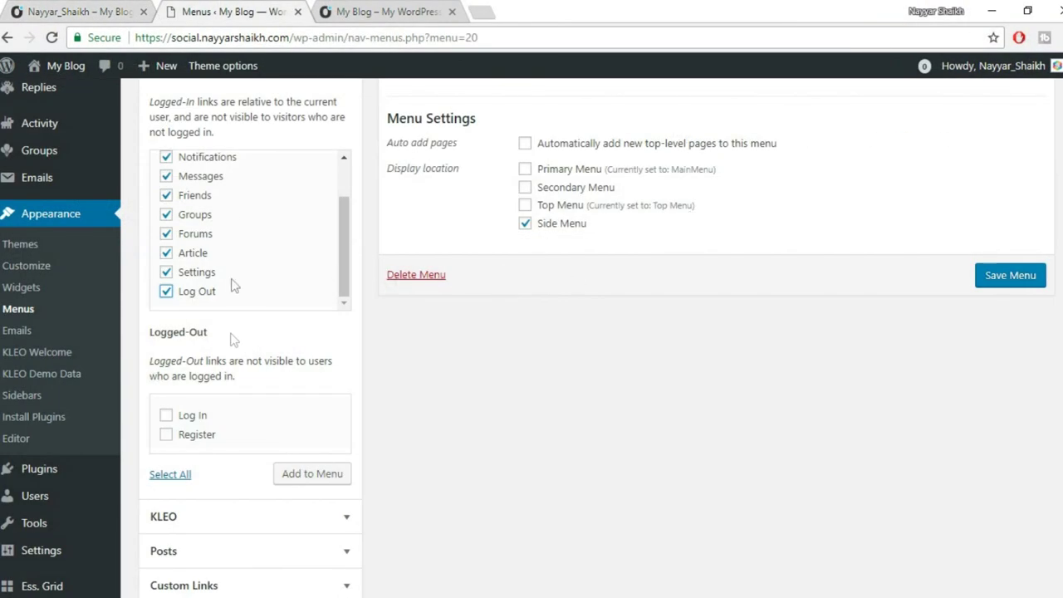
# Tick Log In and Register, add all ticked links to the Side Menu and save it.
pyautogui.click(192, 420)
pyautogui.click(196, 435)
pyautogui.click(301, 476)
pyautogui.scroll(5, 670, 432)
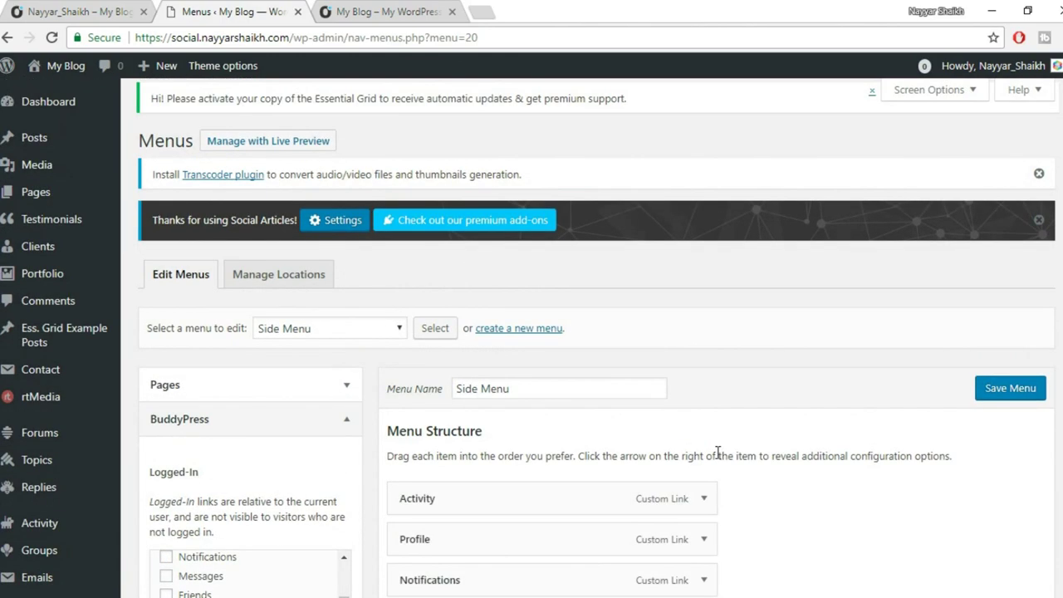
pyautogui.scroll(-2, 698, 432)
pyautogui.scroll(-4, 612, 361)
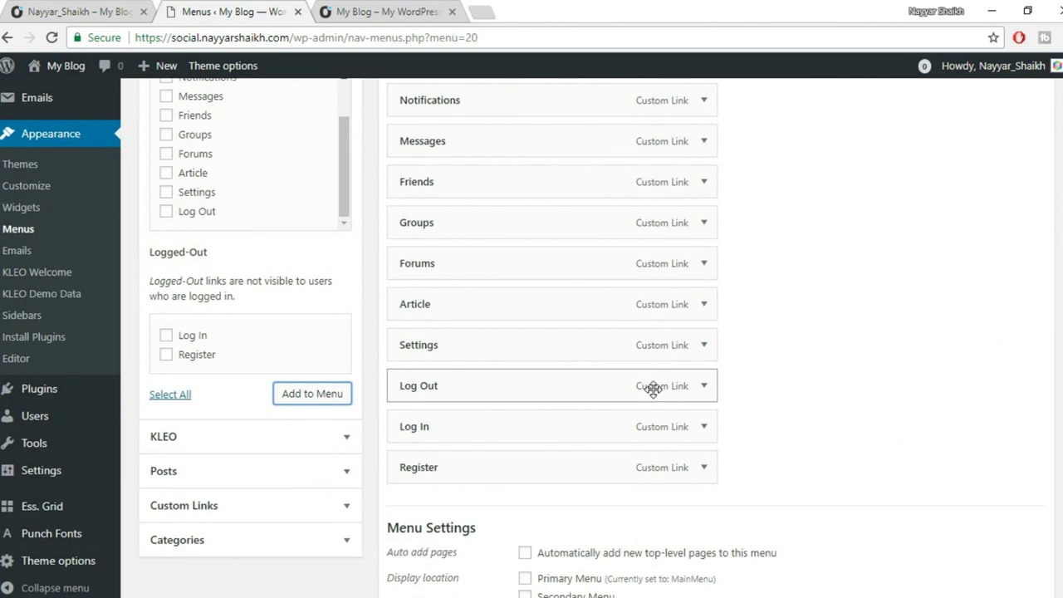
pyautogui.scroll(3, 1053, 281)
pyautogui.scroll(1, 1053, 281)
pyautogui.click(1031, 234)
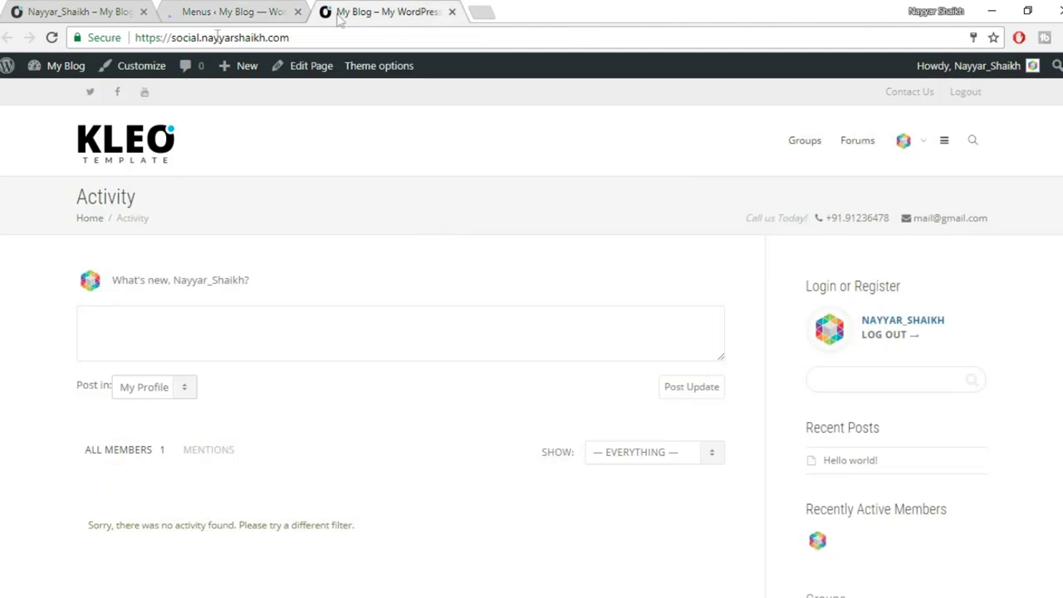
pyautogui.click(384, 11)
# Reload the logged-in Activity page and check the populated side menu.
pyautogui.click(51, 37)
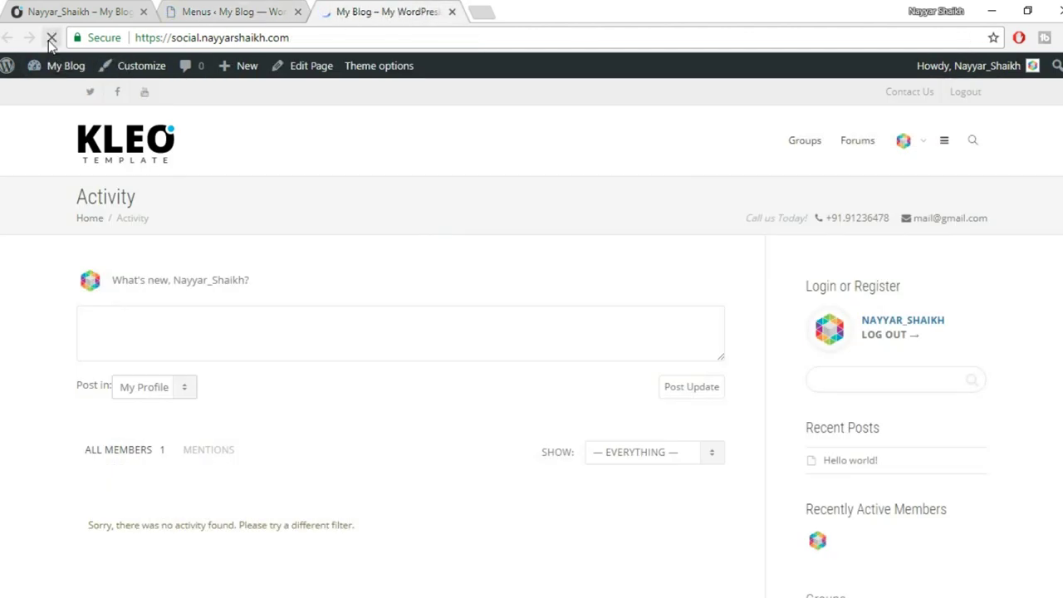
pyautogui.click(943, 142)
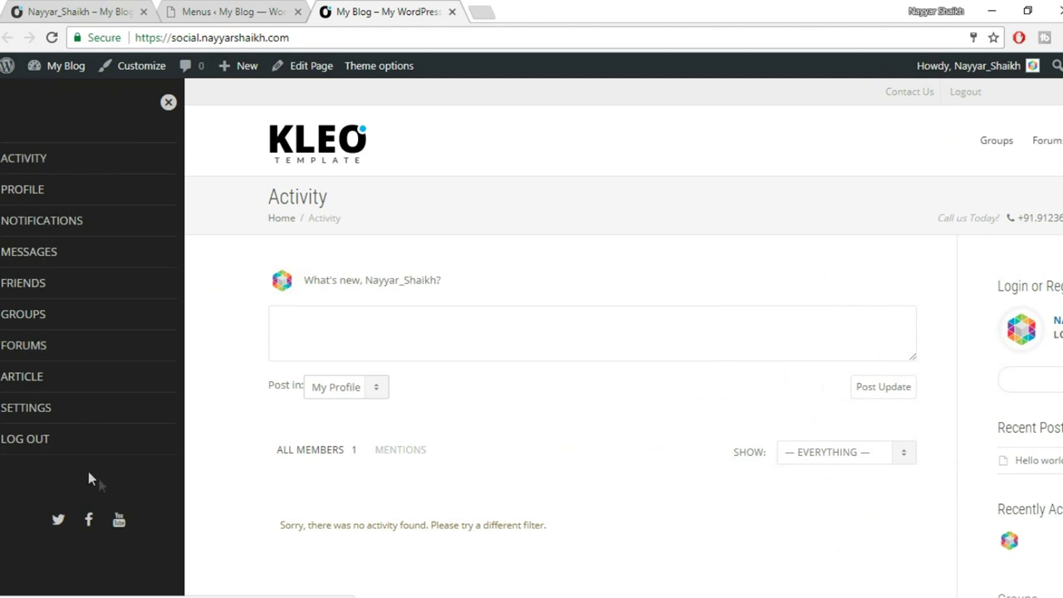
pyautogui.click(169, 102)
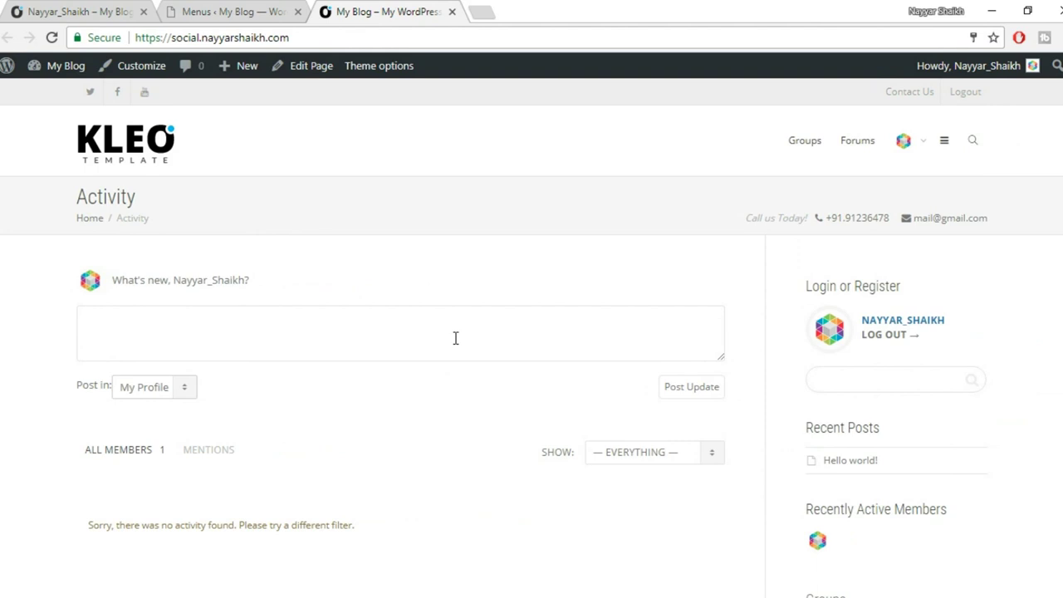
pyautogui.scroll(-3, 478, 337)
pyautogui.scroll(3, 478, 340)
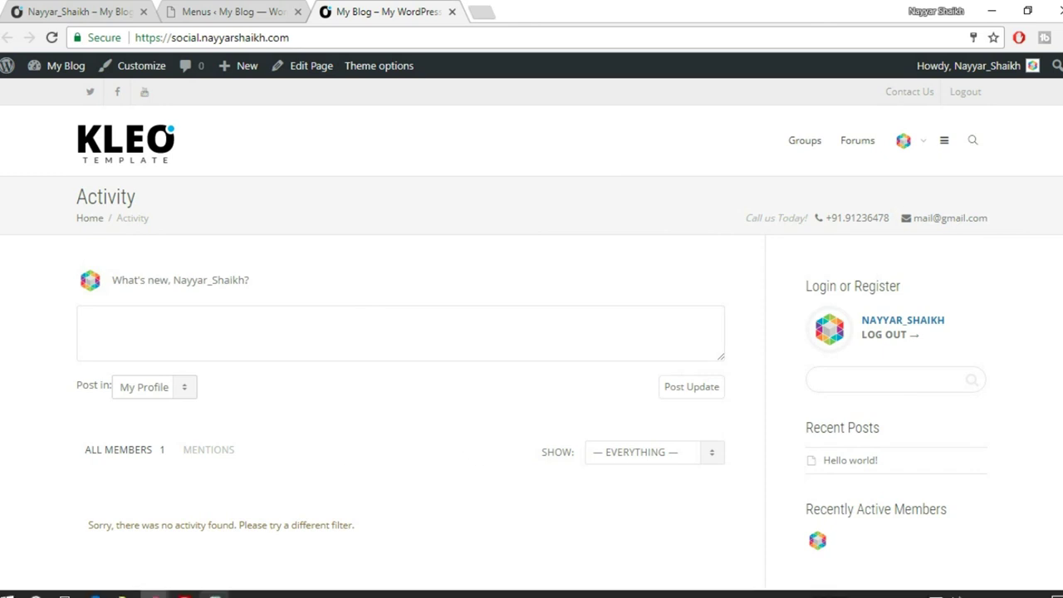
# In the logged-out window, follow the header Register link and look over the sign-up form.
pyautogui.moveTo(153, 593)
pyautogui.click(260, 536)
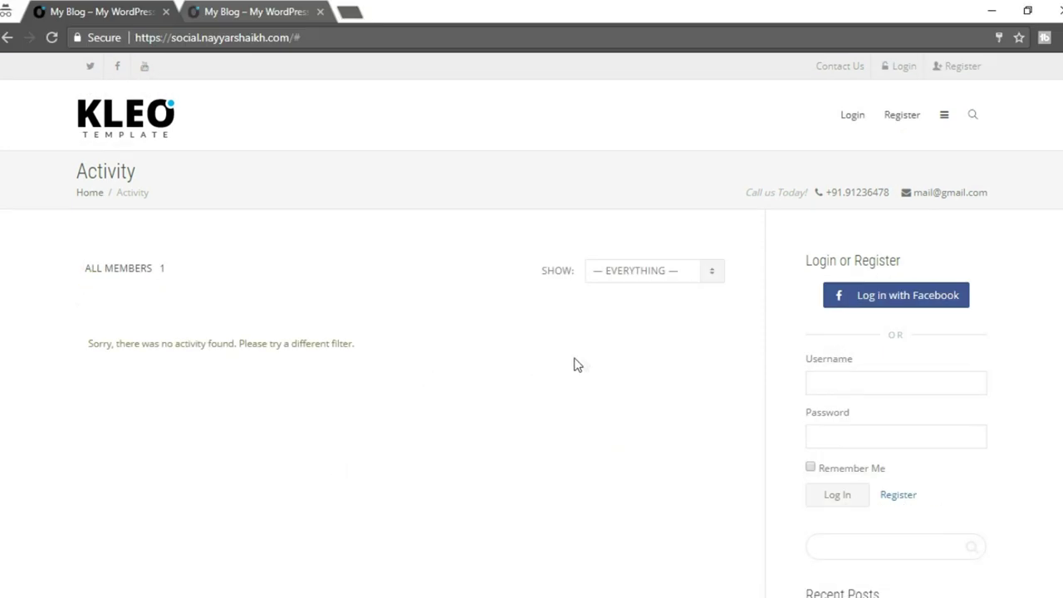
pyautogui.click(903, 122)
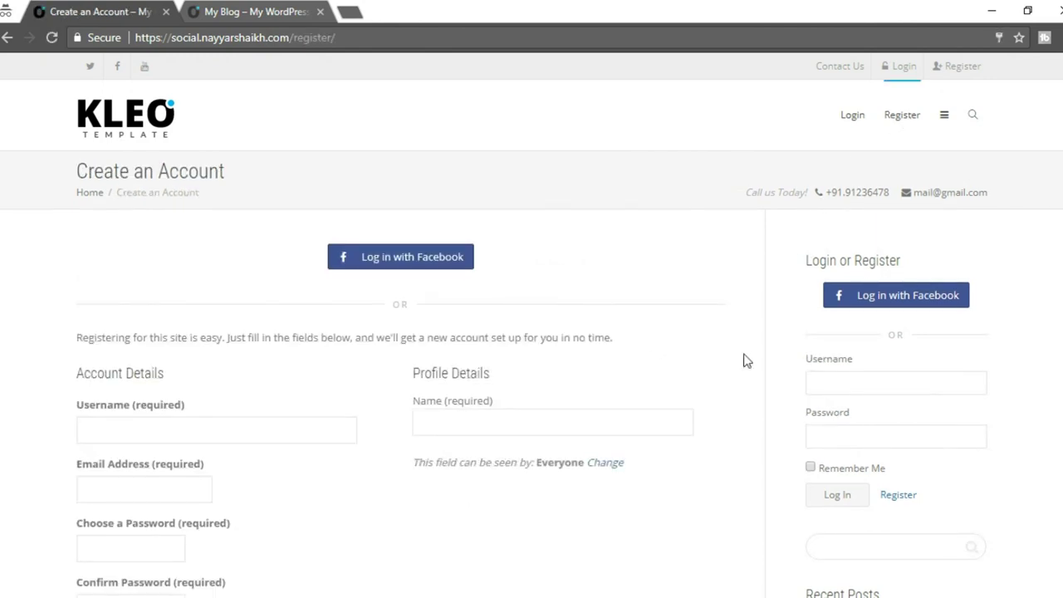
pyautogui.scroll(-2, 745, 360)
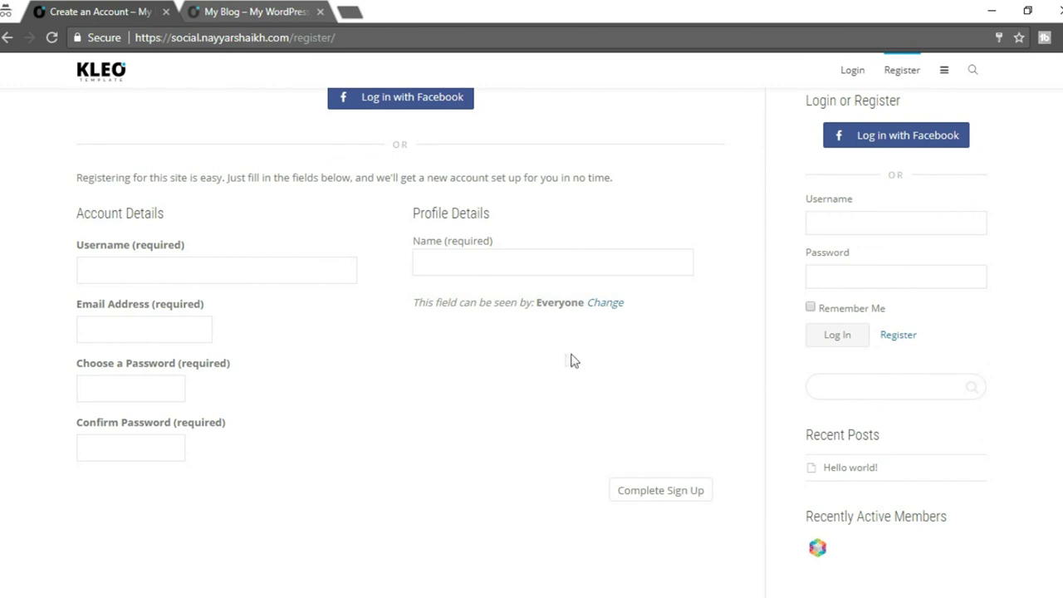
pyautogui.scroll(-1, 557, 353)
pyautogui.scroll(2, 247, 347)
pyautogui.scroll(-1, 731, 357)
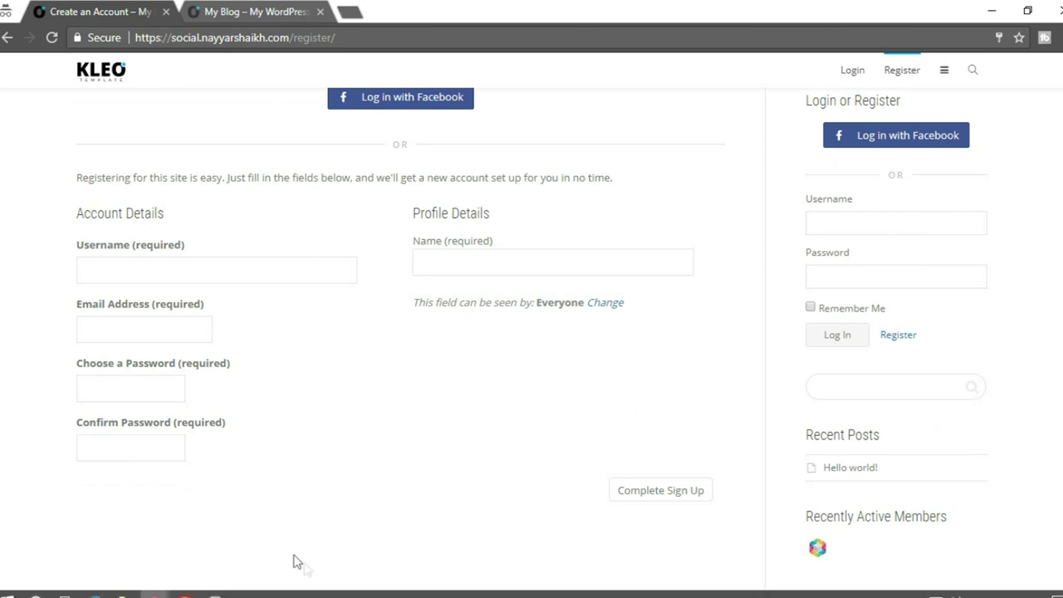
pyautogui.moveTo(154, 594)
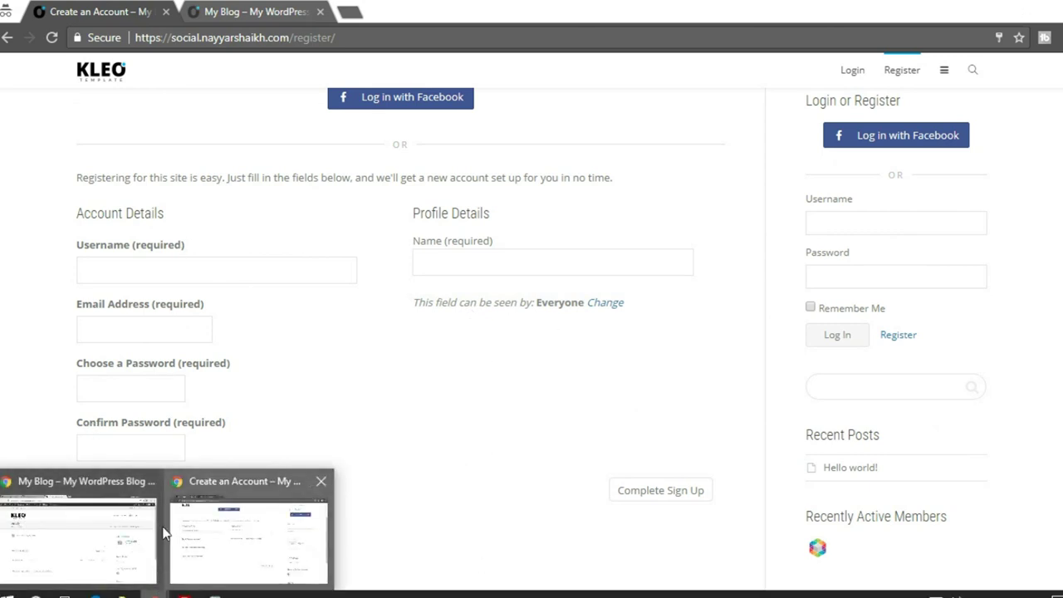
pyautogui.click(95, 531)
# Go from the Menus page to Users > Profile Fields in the admin sidebar.
pyautogui.click(236, 10)
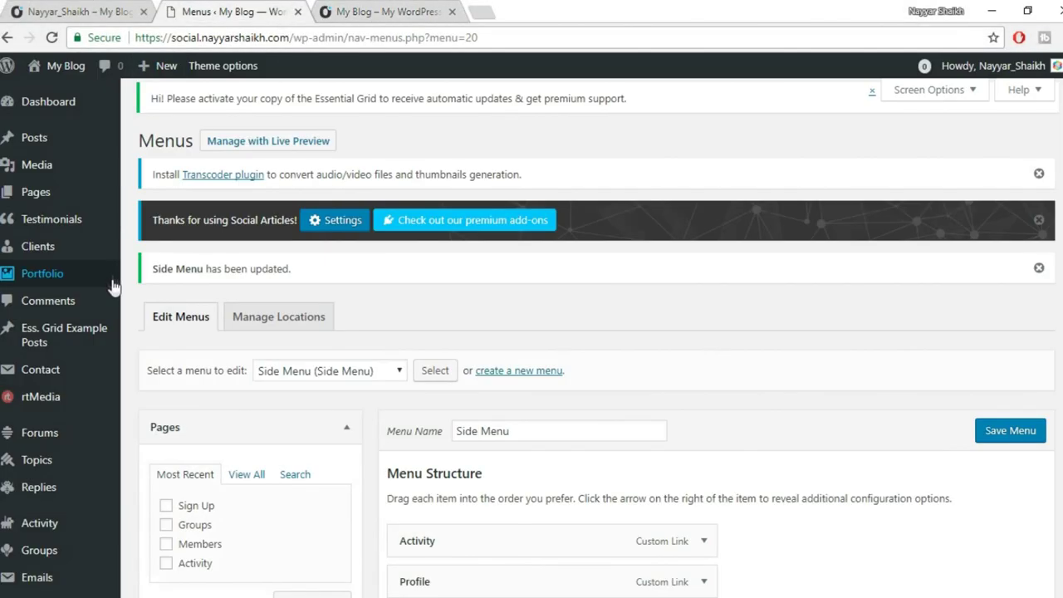
pyautogui.scroll(-3, 100, 348)
pyautogui.scroll(-4, 67, 435)
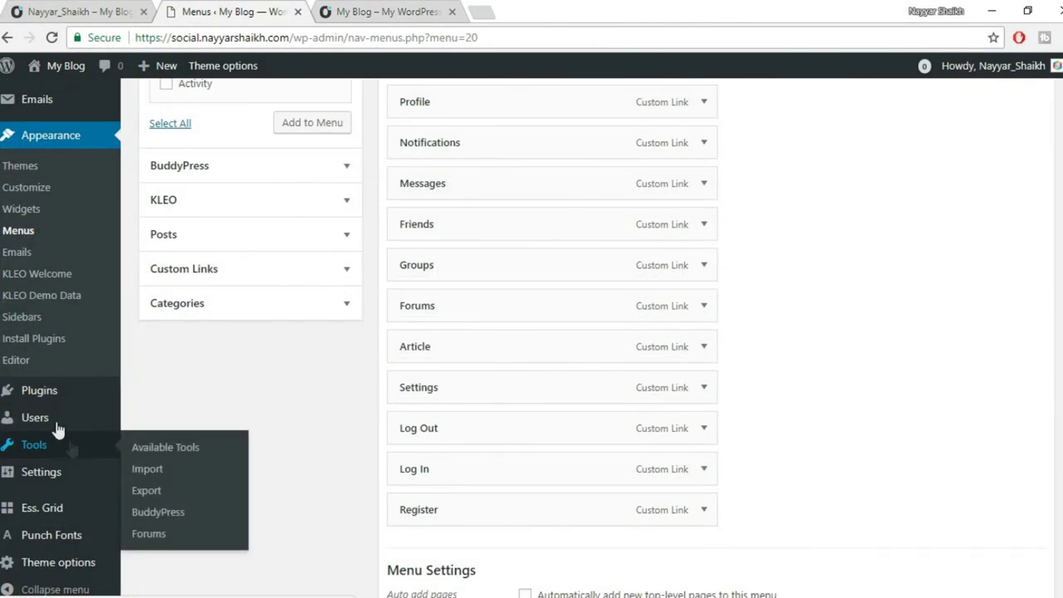
pyautogui.moveTo(61, 425)
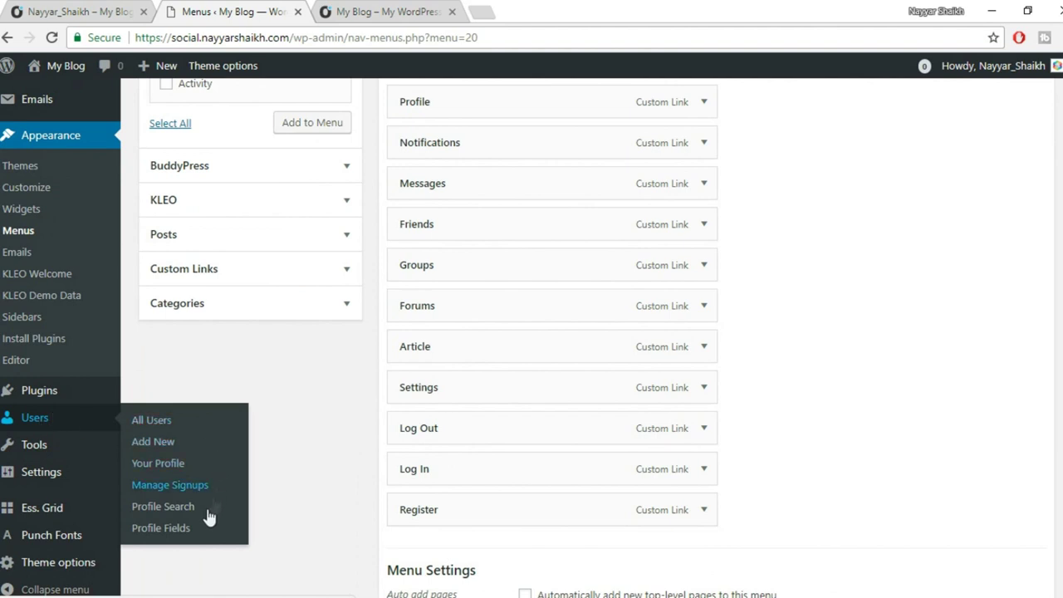
pyautogui.click(170, 537)
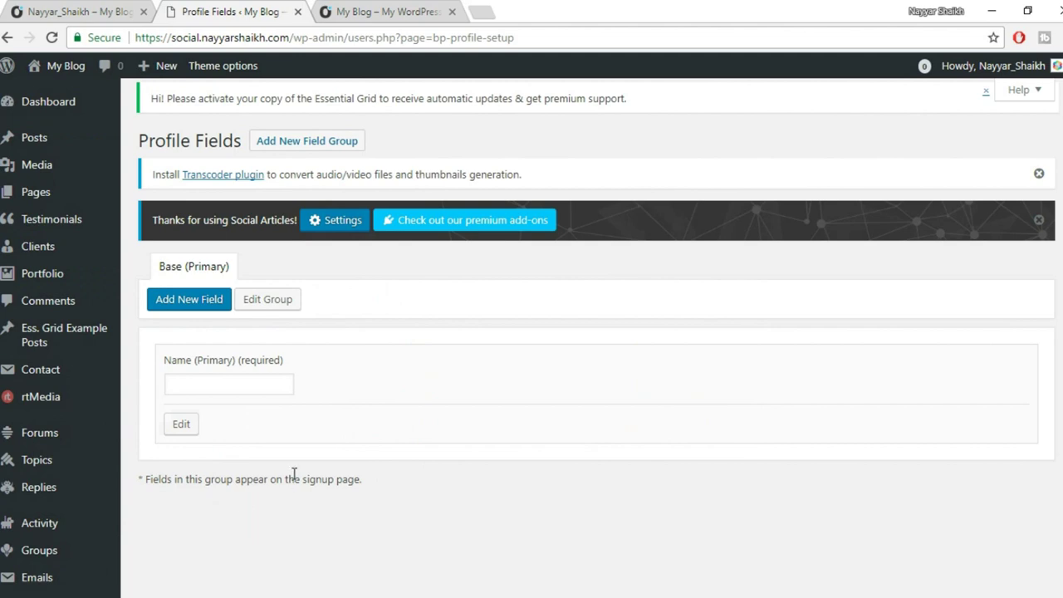
# Start a new field in the Base (Primary) profile field group.
pyautogui.scroll(-2, 406, 394)
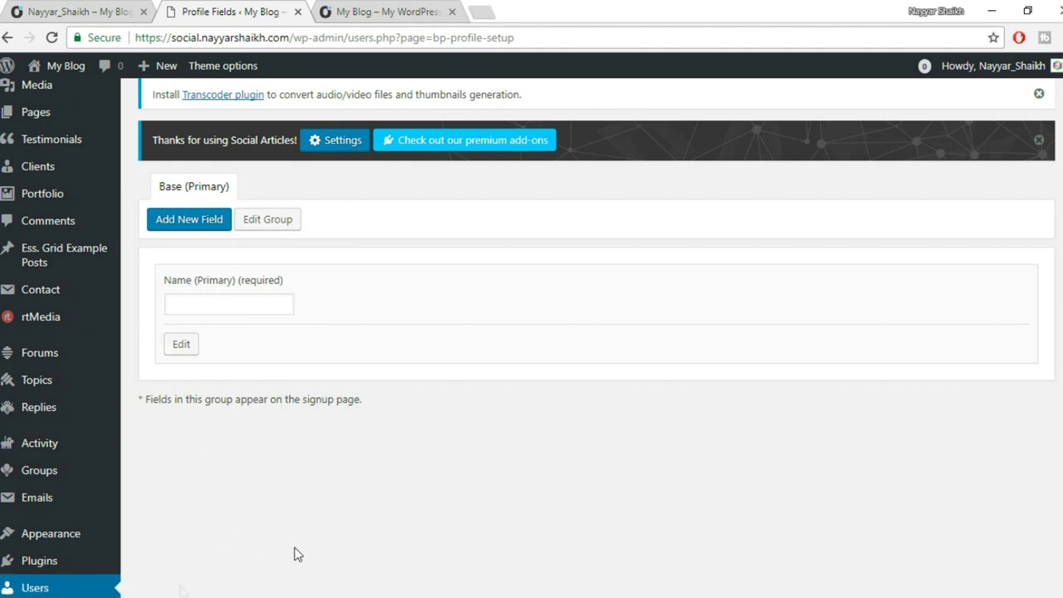
pyautogui.moveTo(154, 594)
pyautogui.moveTo(316, 526)
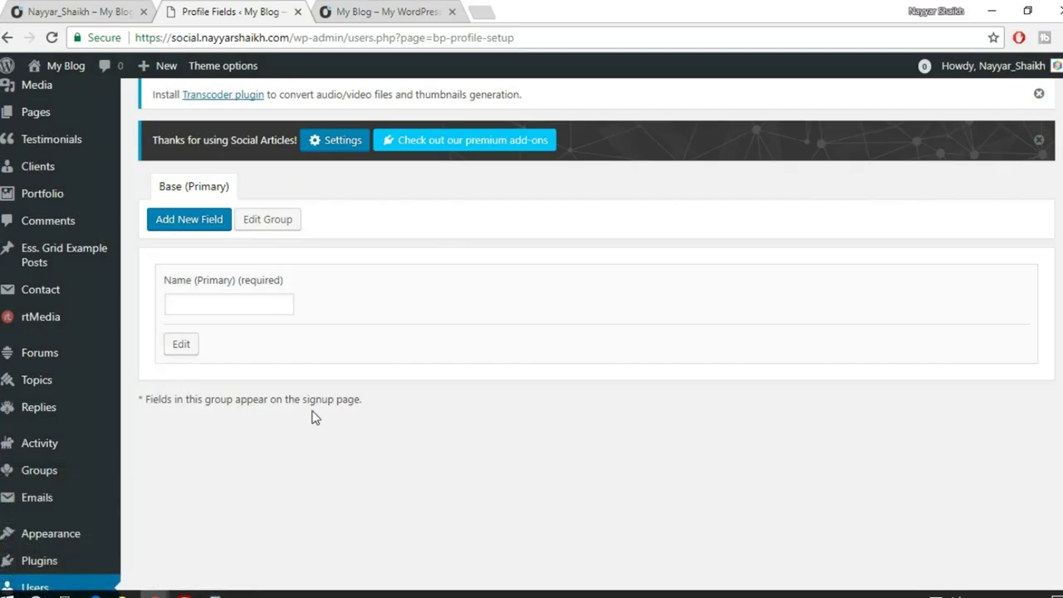
pyautogui.click(200, 228)
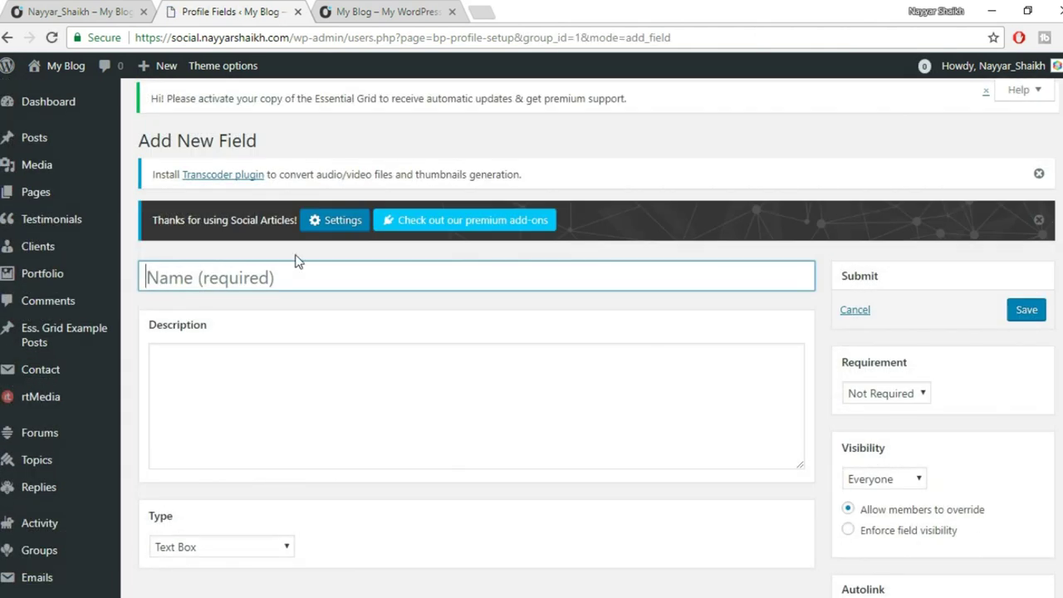
# Name the field 'Date of Birth', describe it 'Please provide your DOB', and make it a Date Selector.
pyautogui.write('Date of Birth')
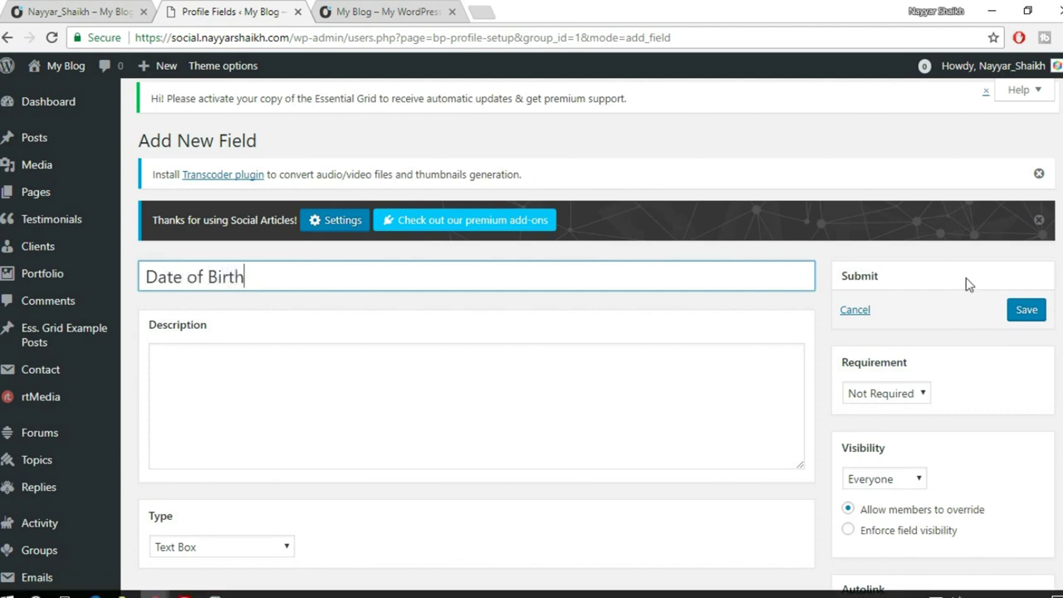
pyautogui.scroll(-2, 441, 299)
pyautogui.click(441, 298)
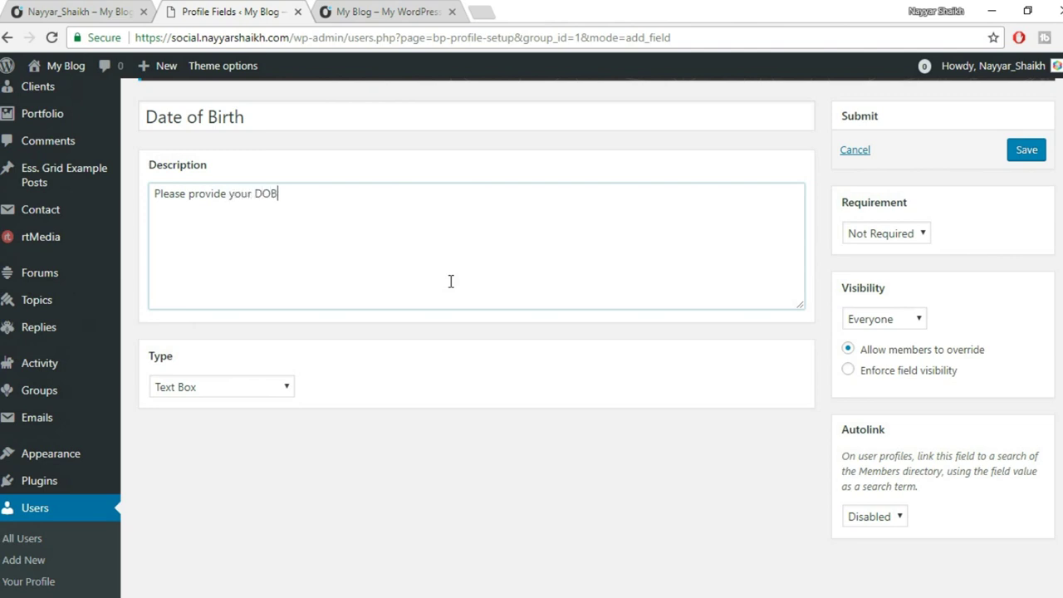
pyautogui.click(251, 389)
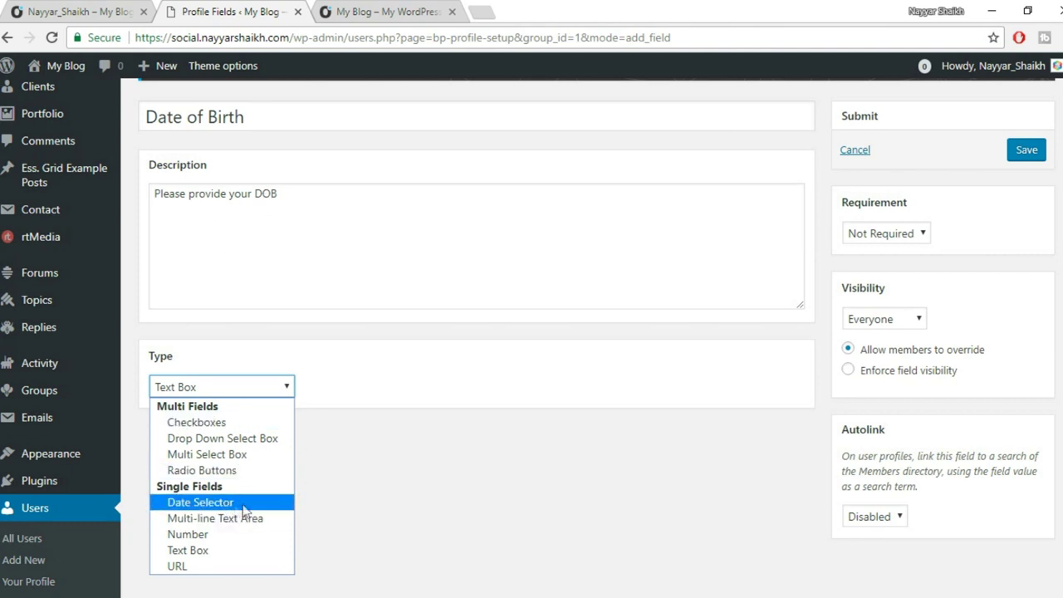
pyautogui.click(200, 503)
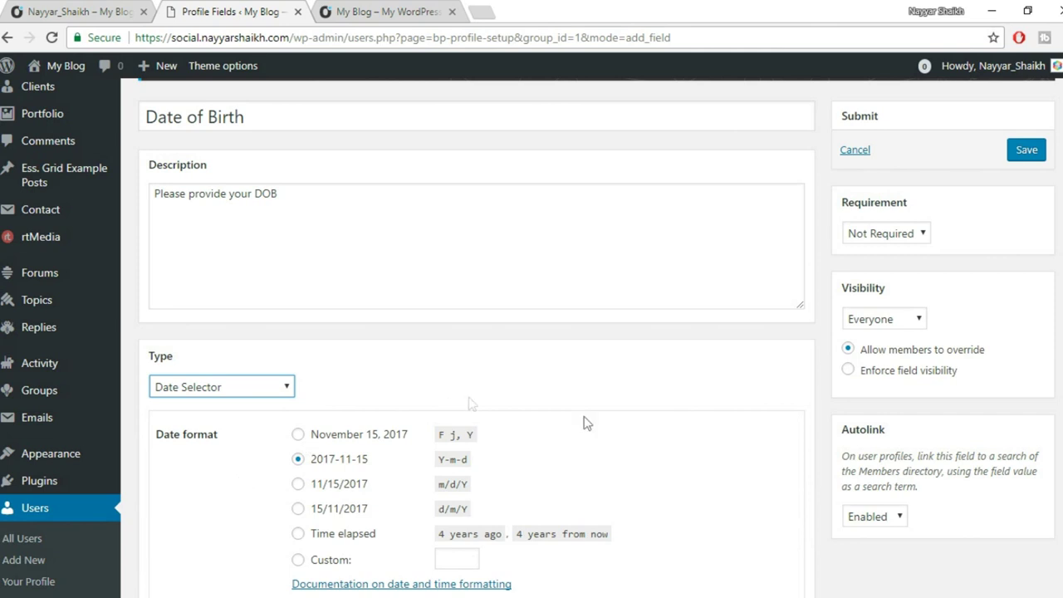
# Keep the 2017-11-15 date format and Everyone visibility, allowing members to override it.
pyautogui.scroll(-3, 641, 461)
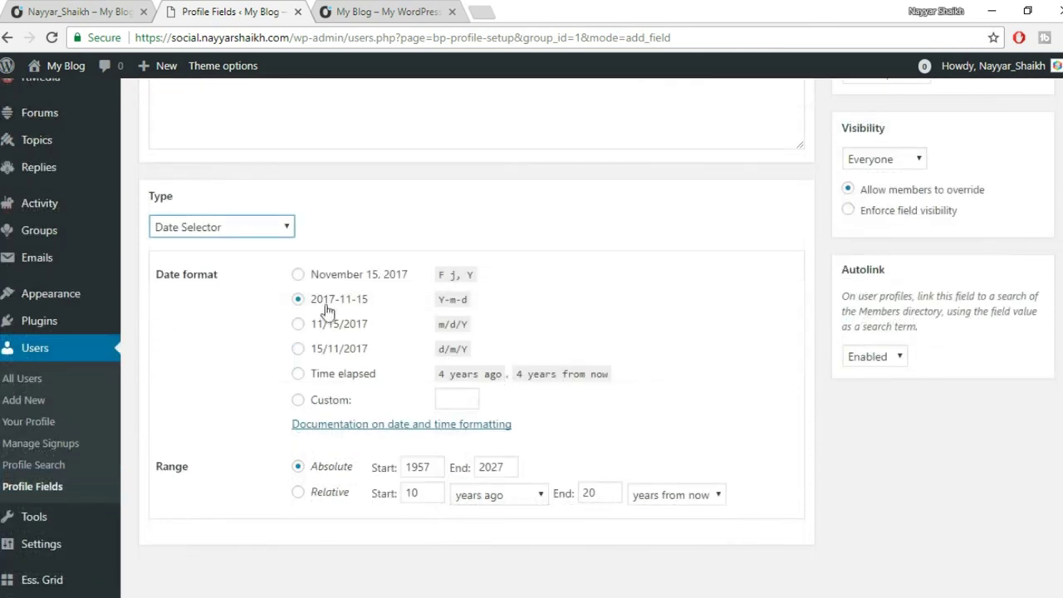
pyautogui.click(299, 275)
pyautogui.click(336, 300)
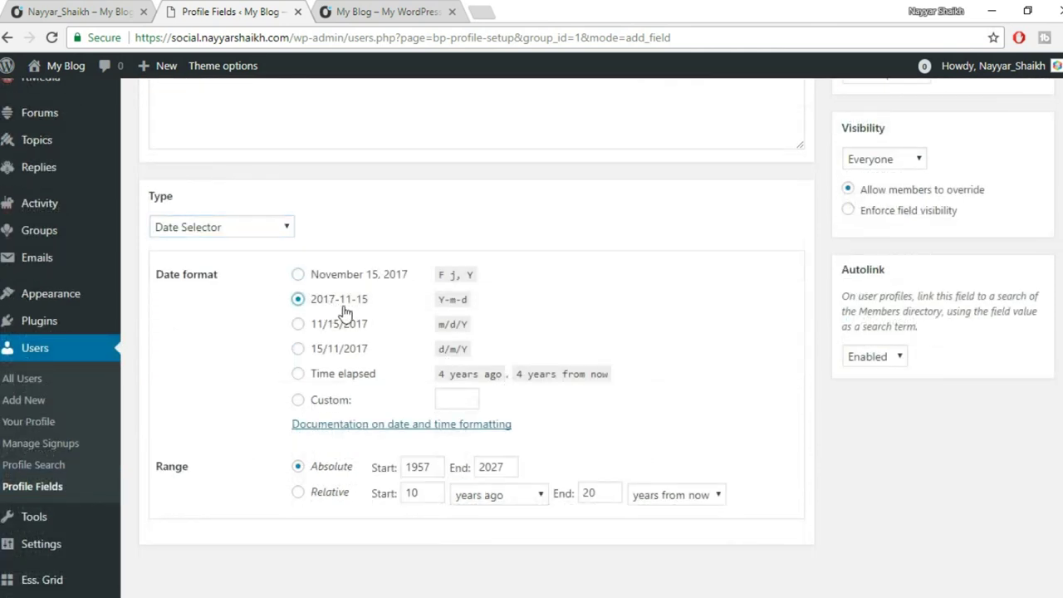
pyautogui.scroll(3, 581, 391)
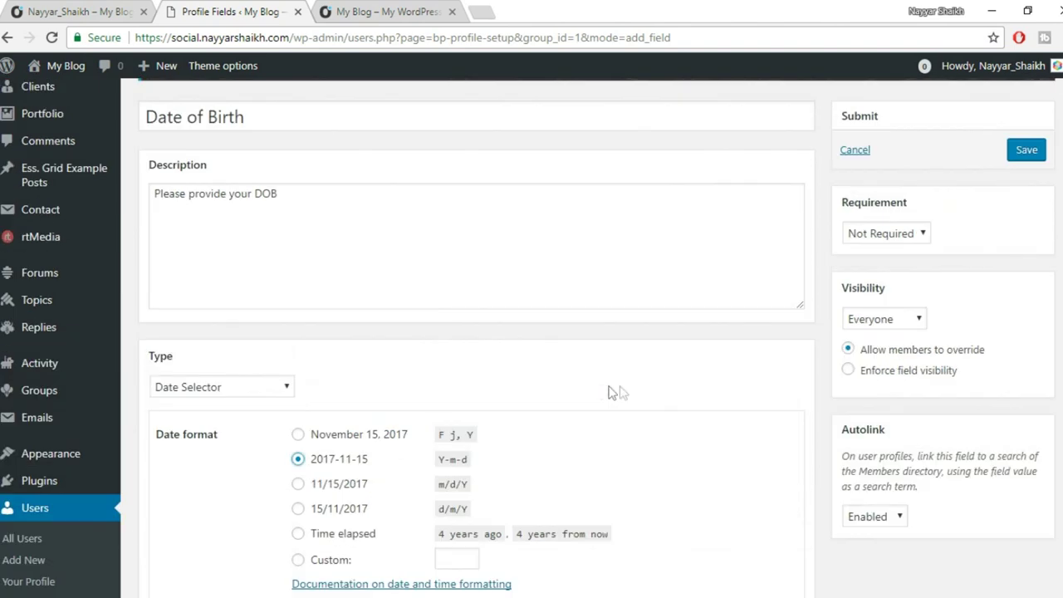
pyautogui.click(897, 320)
pyautogui.click(894, 338)
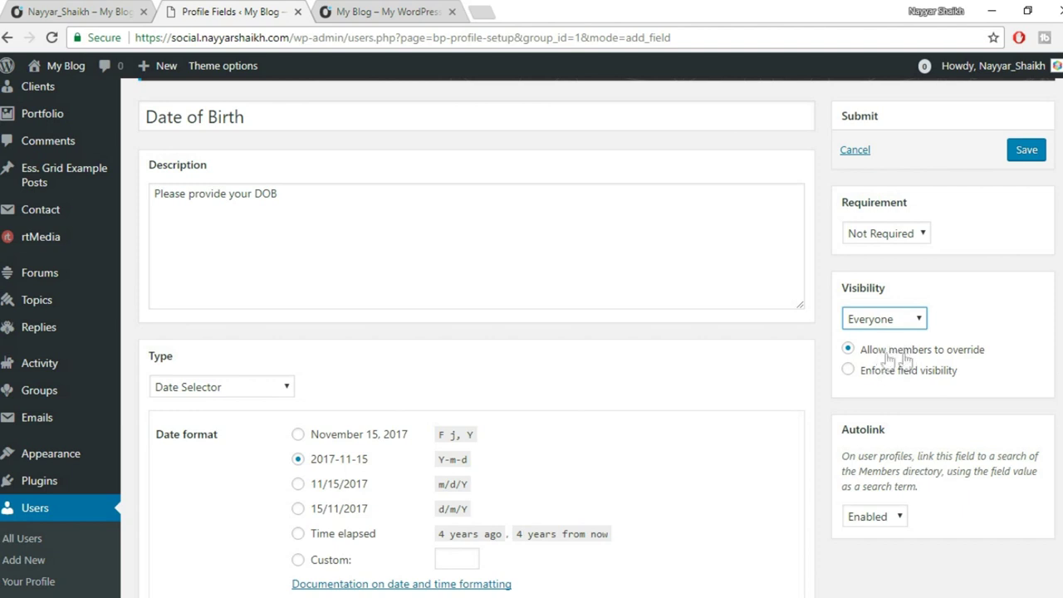
pyautogui.click(895, 359)
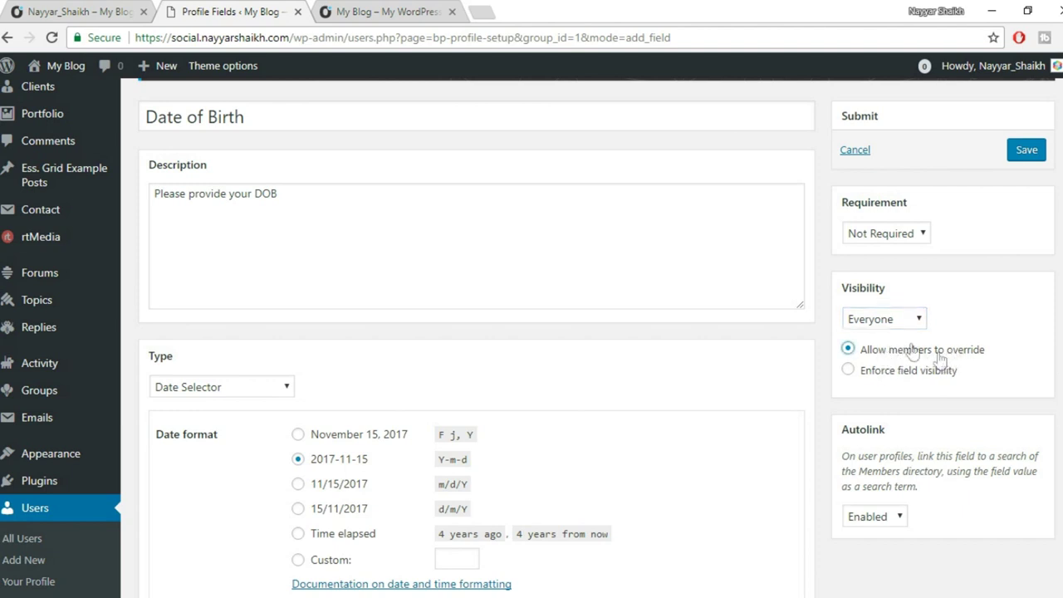
pyautogui.click(897, 328)
pyautogui.click(898, 336)
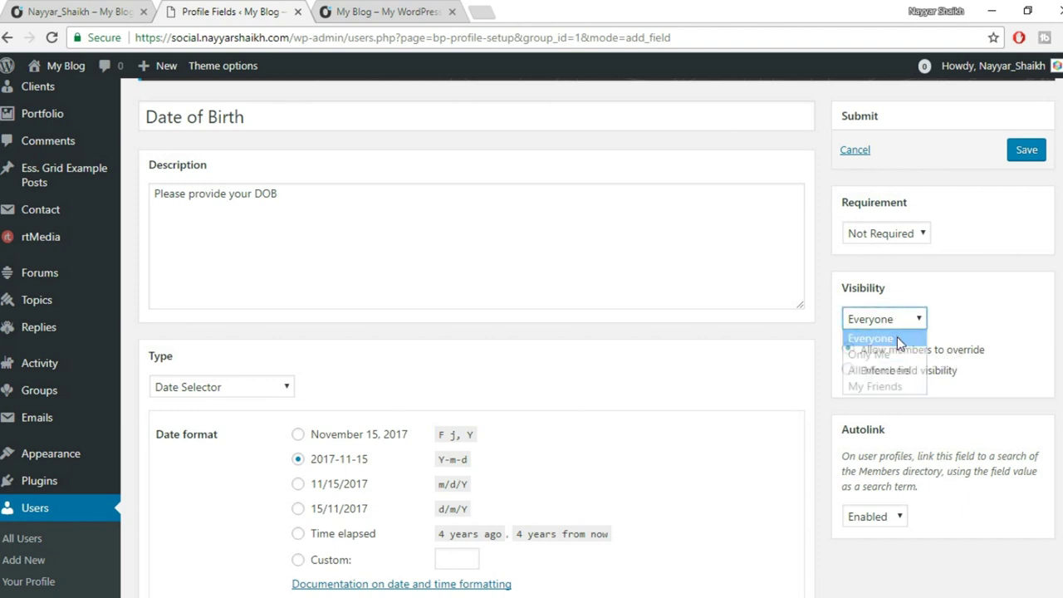
pyautogui.click(900, 325)
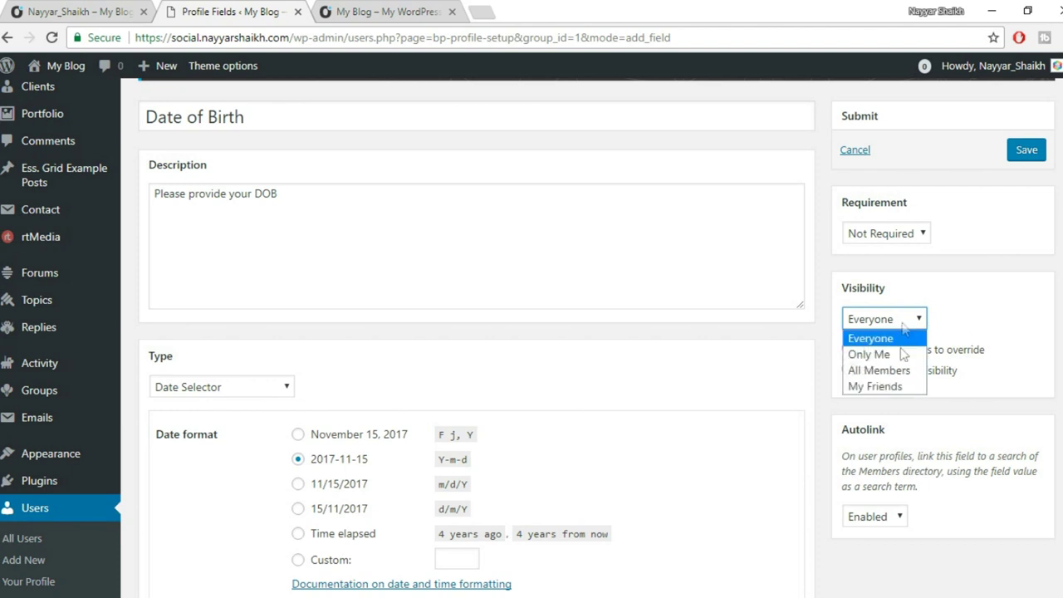
pyautogui.click(975, 326)
# Make the Date of Birth field Required and save it.
pyautogui.click(885, 232)
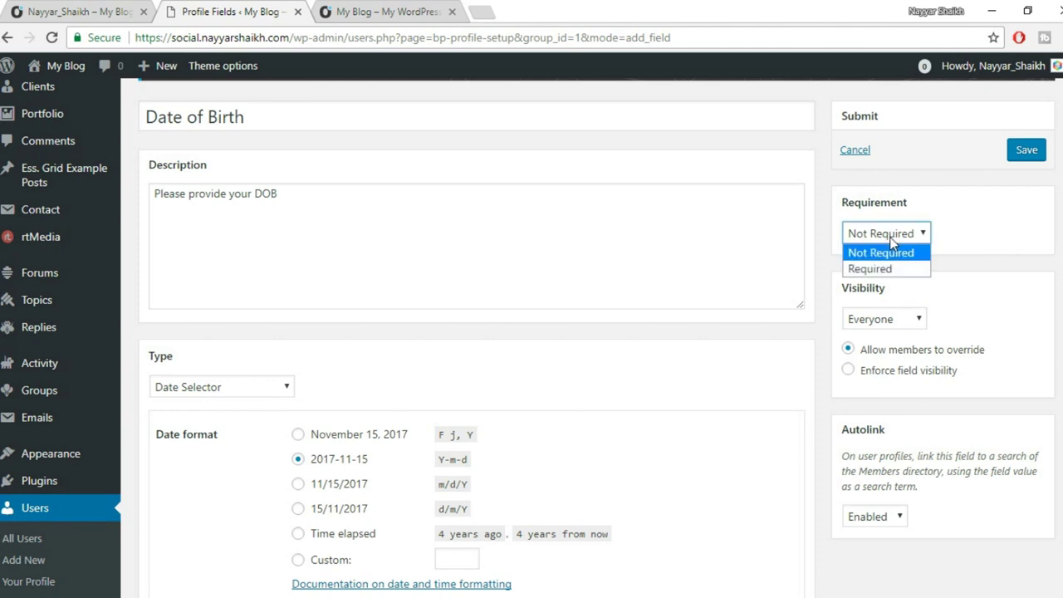
pyautogui.click(877, 257)
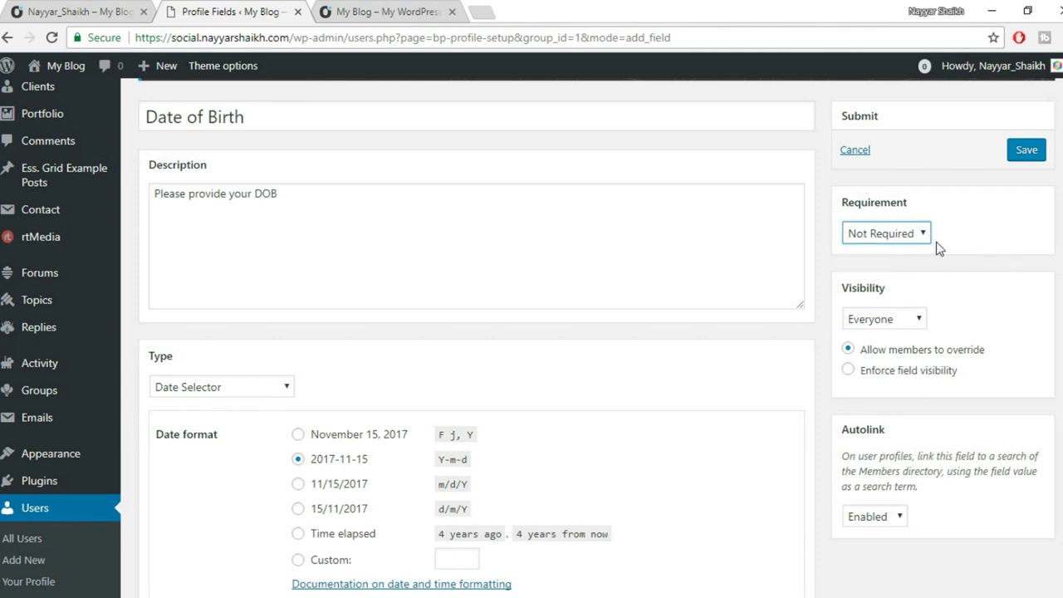
pyautogui.click(903, 233)
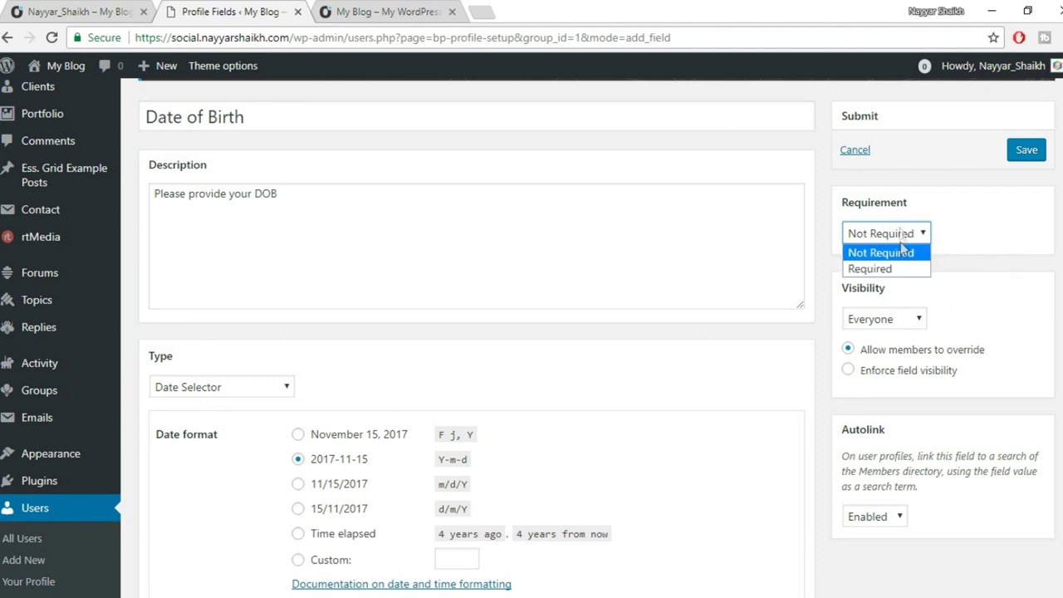
pyautogui.click(908, 268)
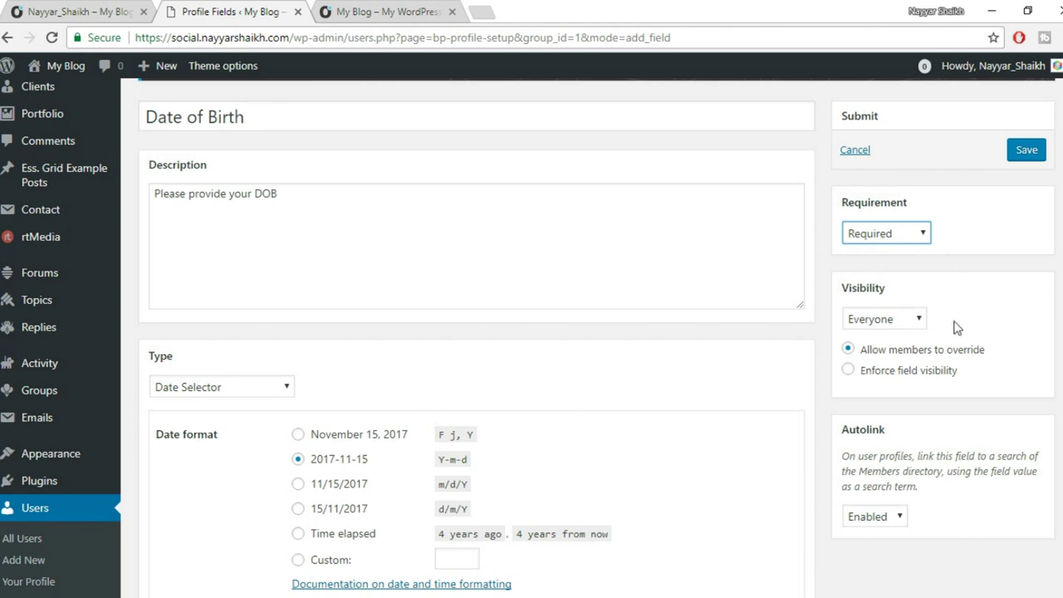
pyautogui.scroll(1, 956, 328)
pyautogui.click(1019, 234)
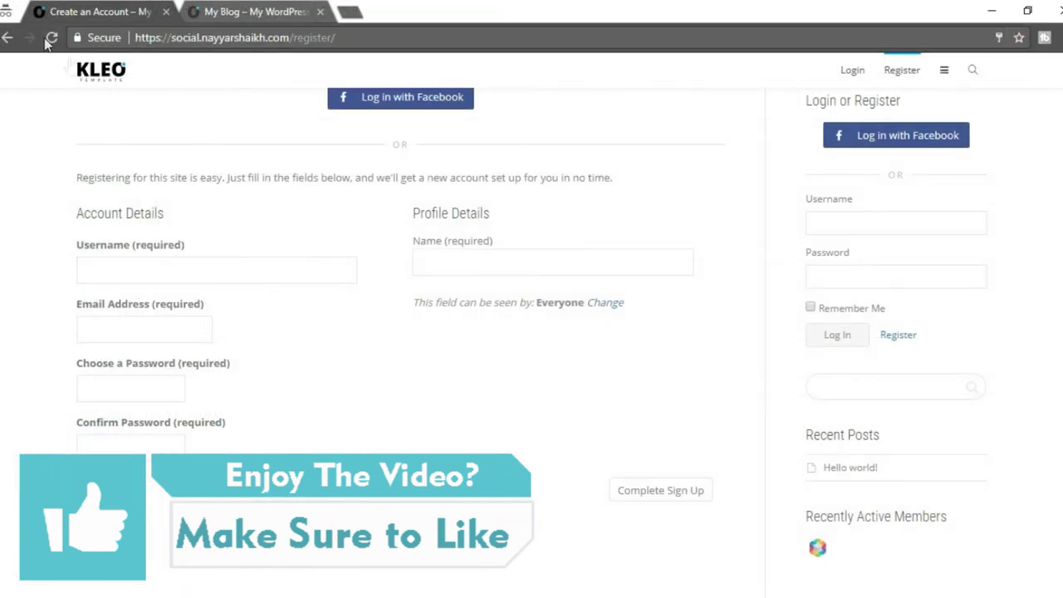
# Reload the signup page and fill in the e-mail address, matching passwords and full name.
pyautogui.click(48, 40)
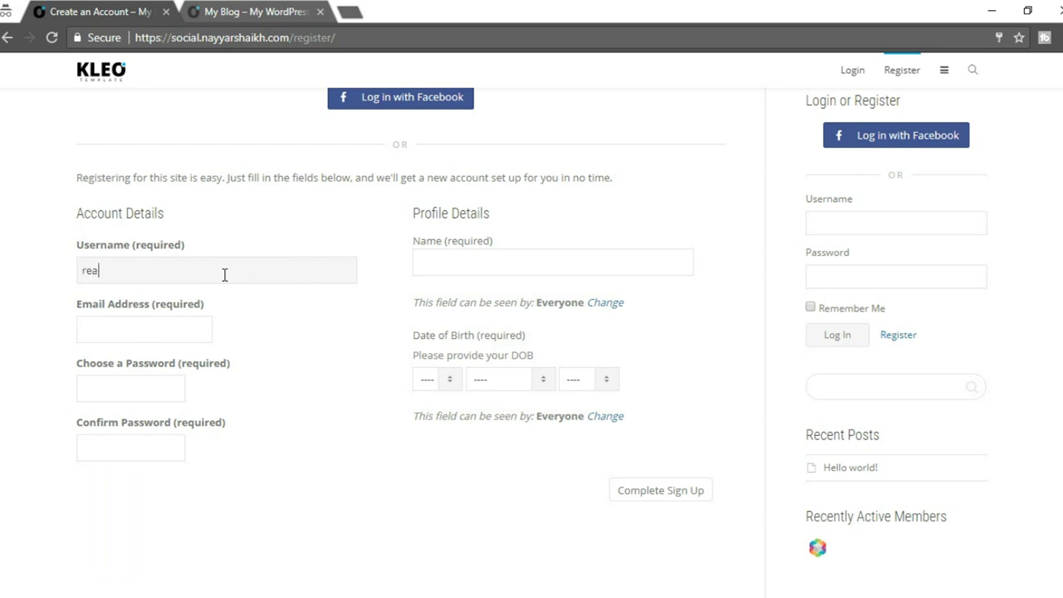
pyautogui.press('Tab')
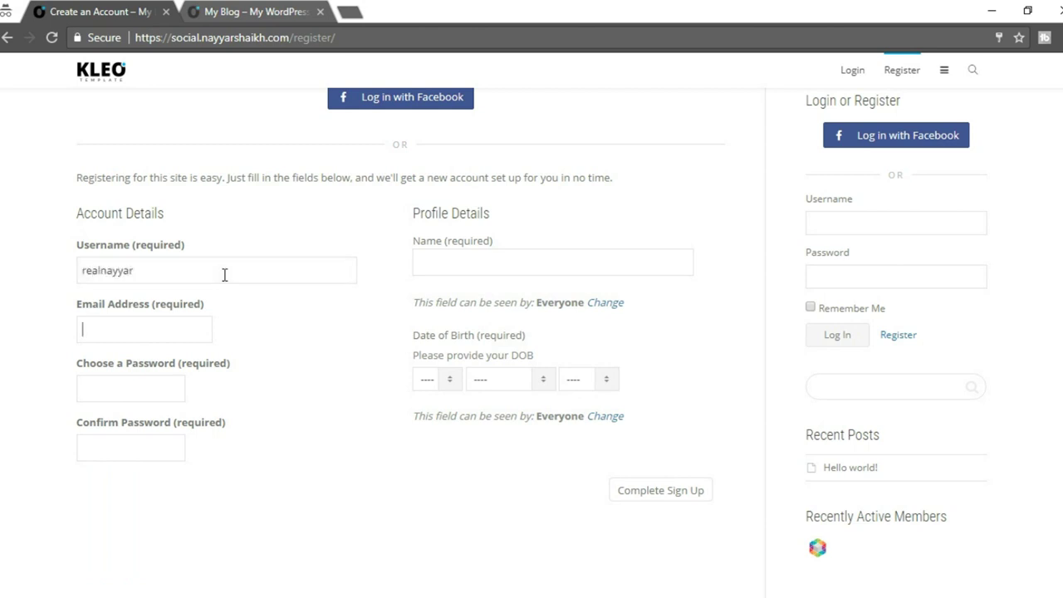
pyautogui.write('re')
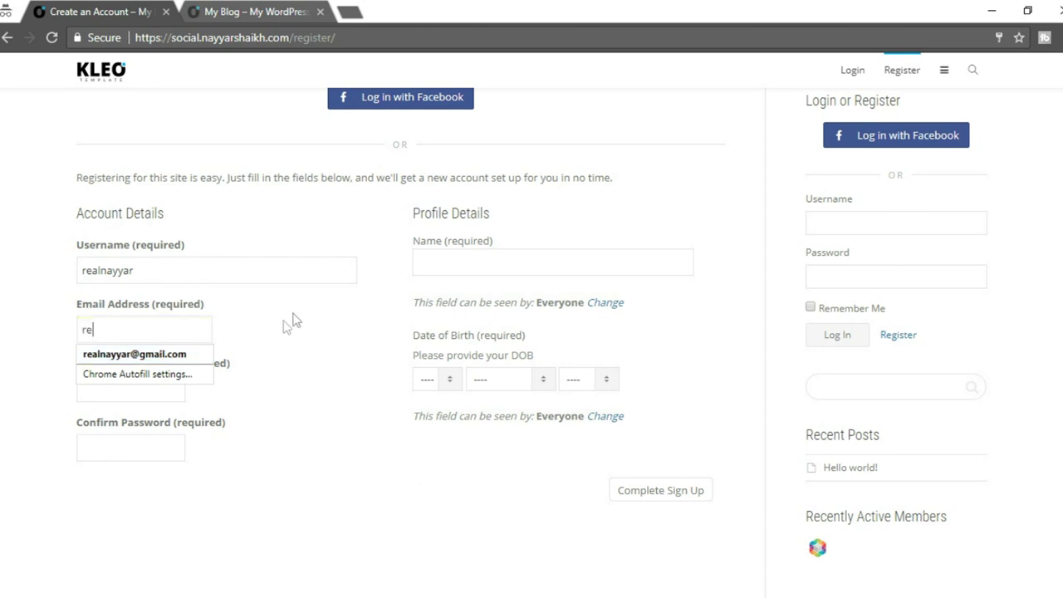
pyautogui.press('BackSpace')
pyautogui.press('BackSpace')
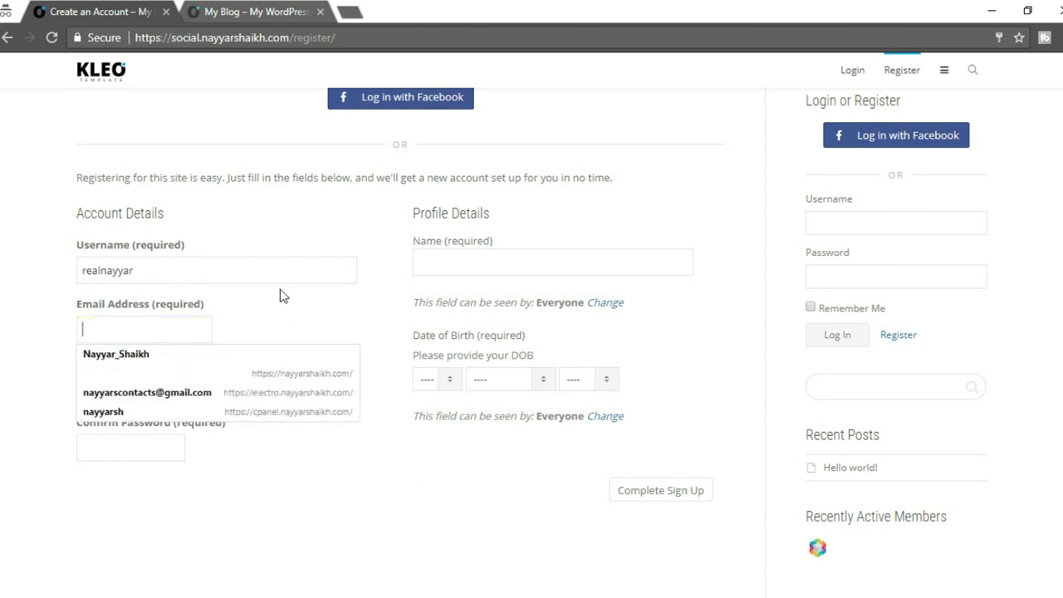
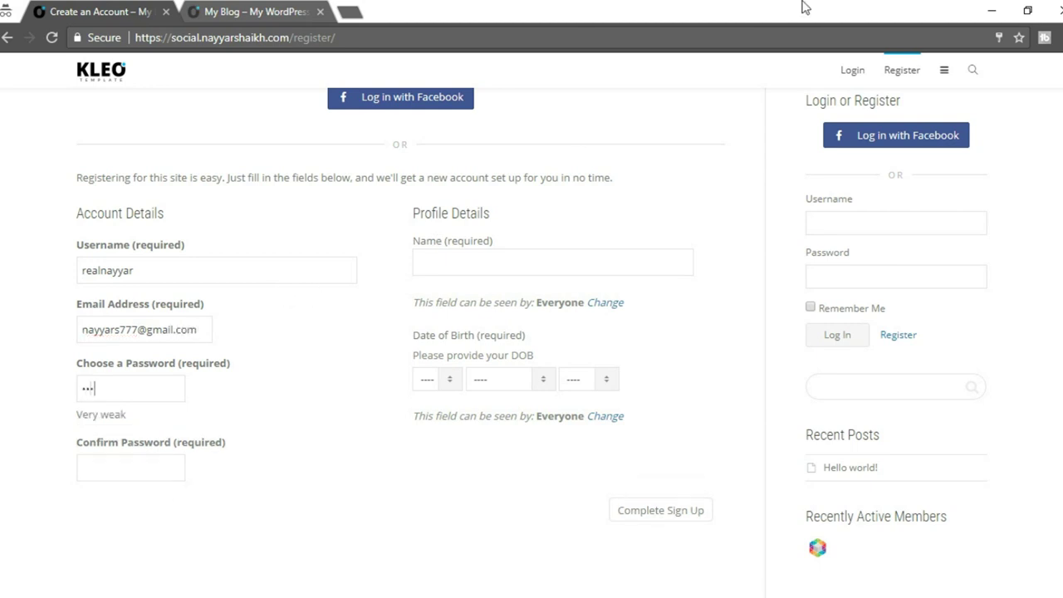
pyautogui.write('••••••••')
pyautogui.click(546, 253)
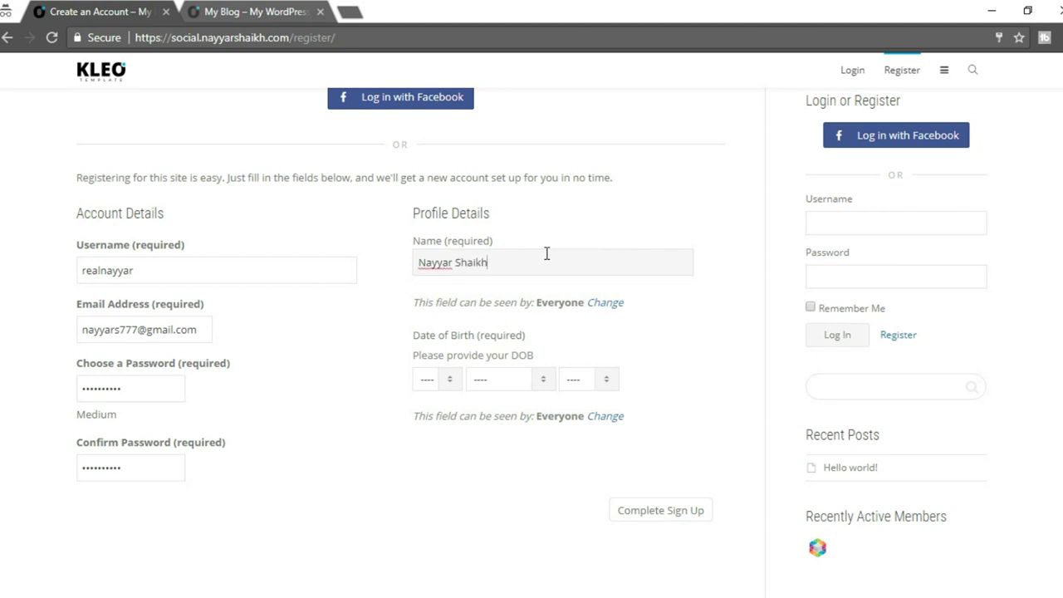
pyautogui.scroll(-1, 631, 287)
pyautogui.click(445, 301)
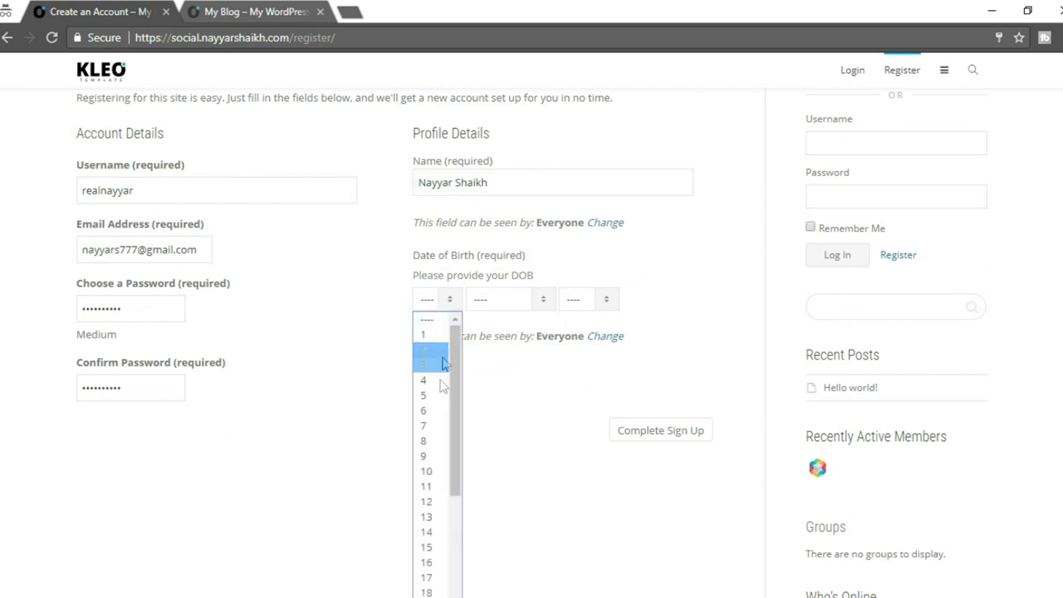
pyautogui.click(437, 426)
pyautogui.click(522, 304)
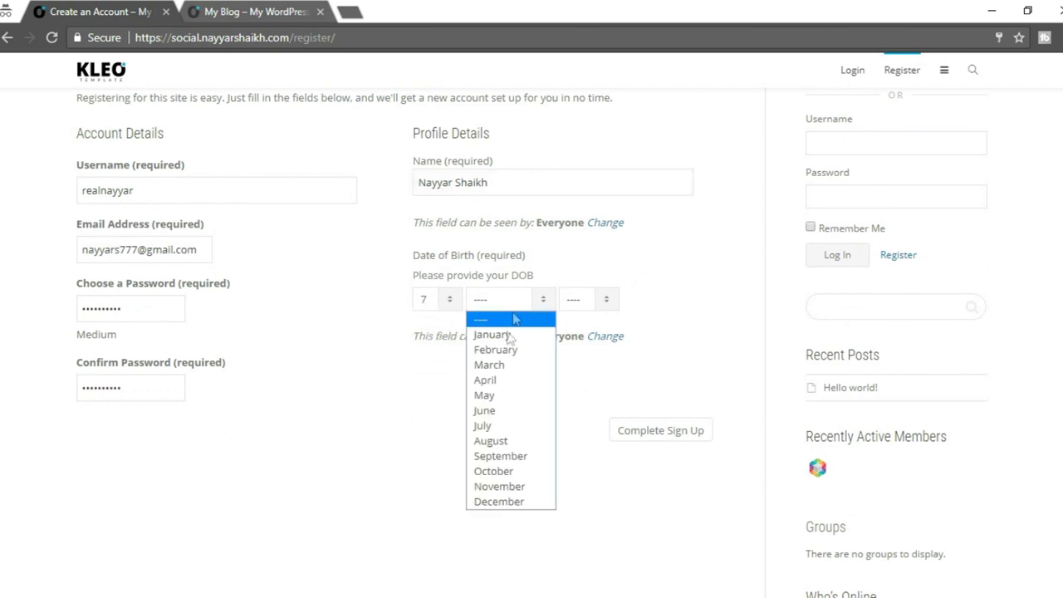
pyautogui.click(506, 410)
pyautogui.click(591, 302)
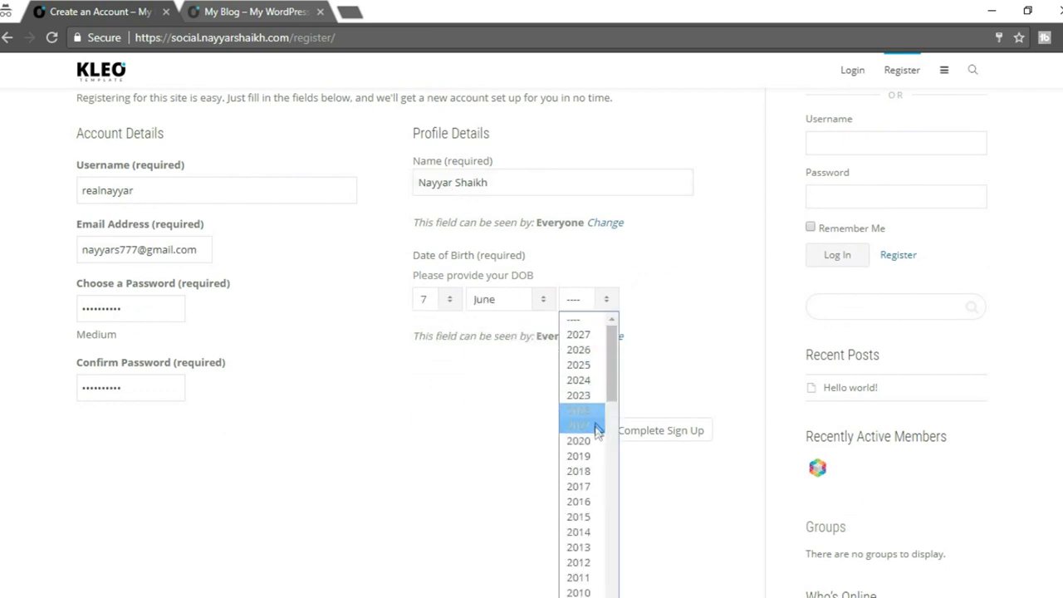
pyautogui.scroll(-4, 596, 431)
pyautogui.scroll(-2, 598, 446)
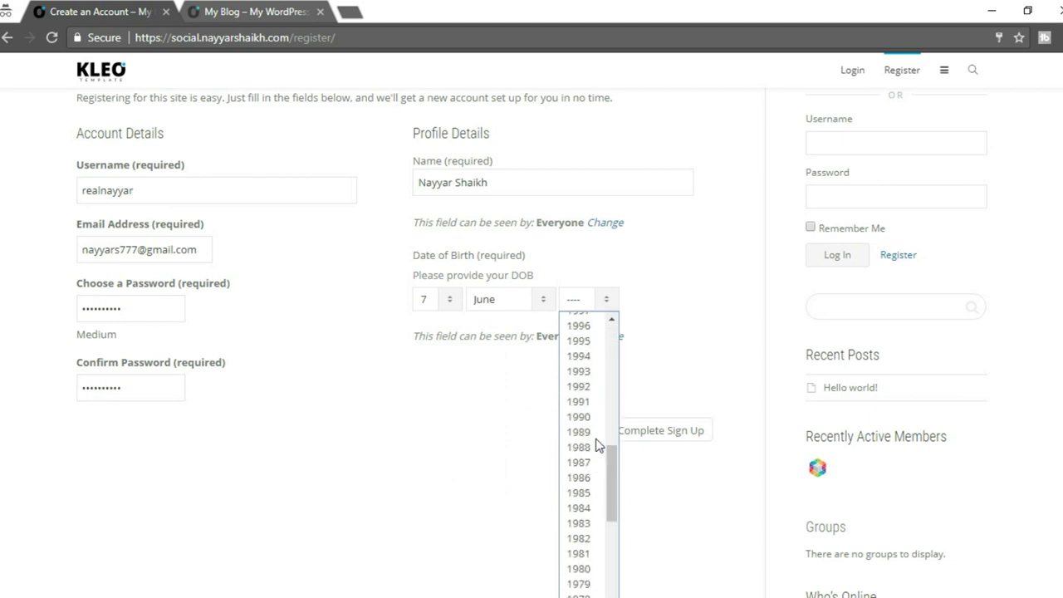
pyautogui.click(582, 359)
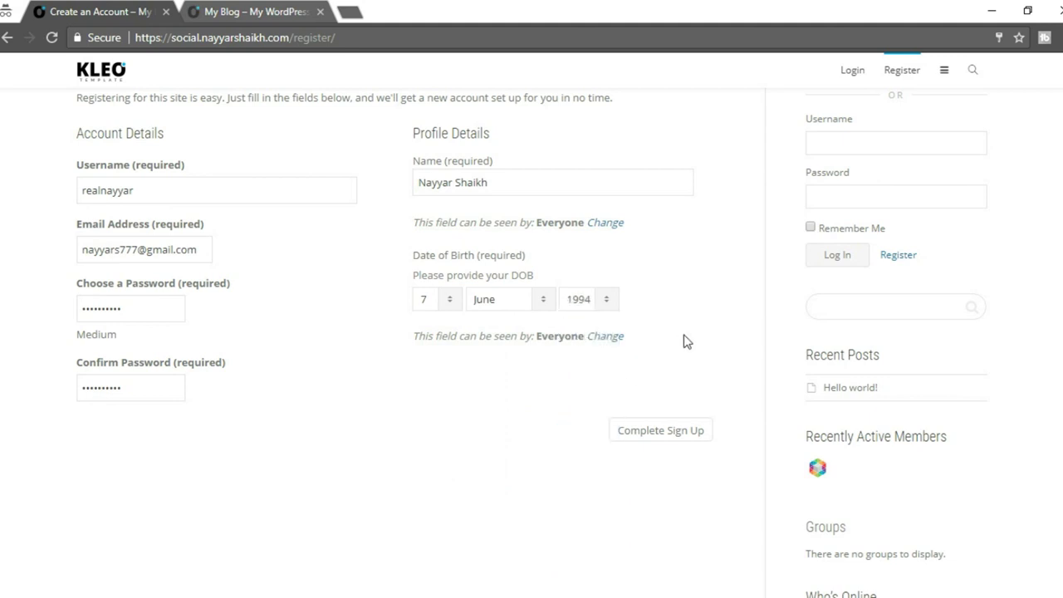
pyautogui.click(687, 432)
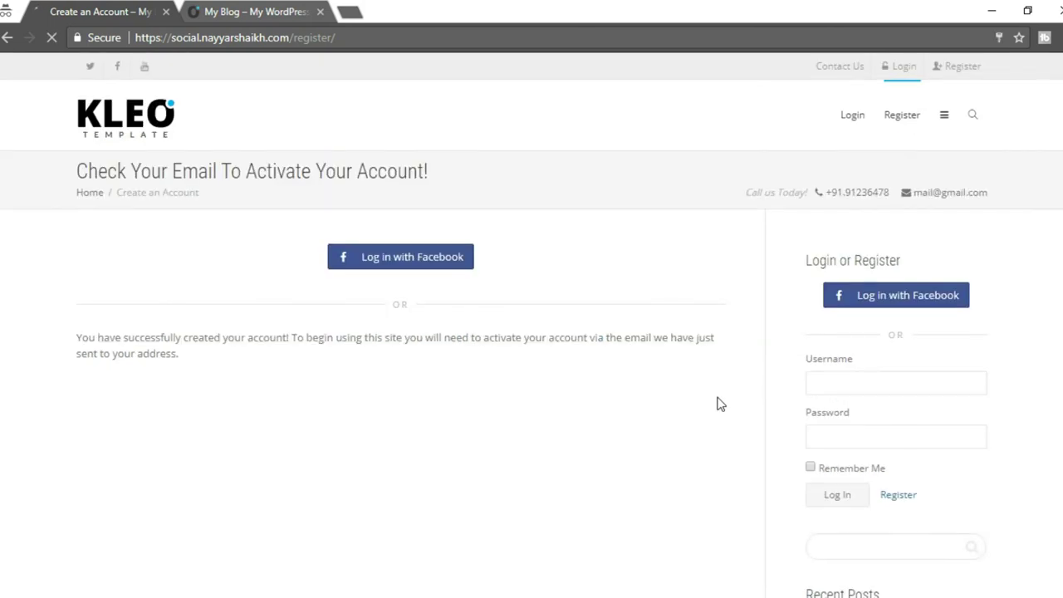
# Review the account-created message, then open a new browser tab.
pyautogui.moveTo(77, 340); pyautogui.dragTo(268, 368)
pyautogui.click(353, 361)
pyautogui.click(352, 12)
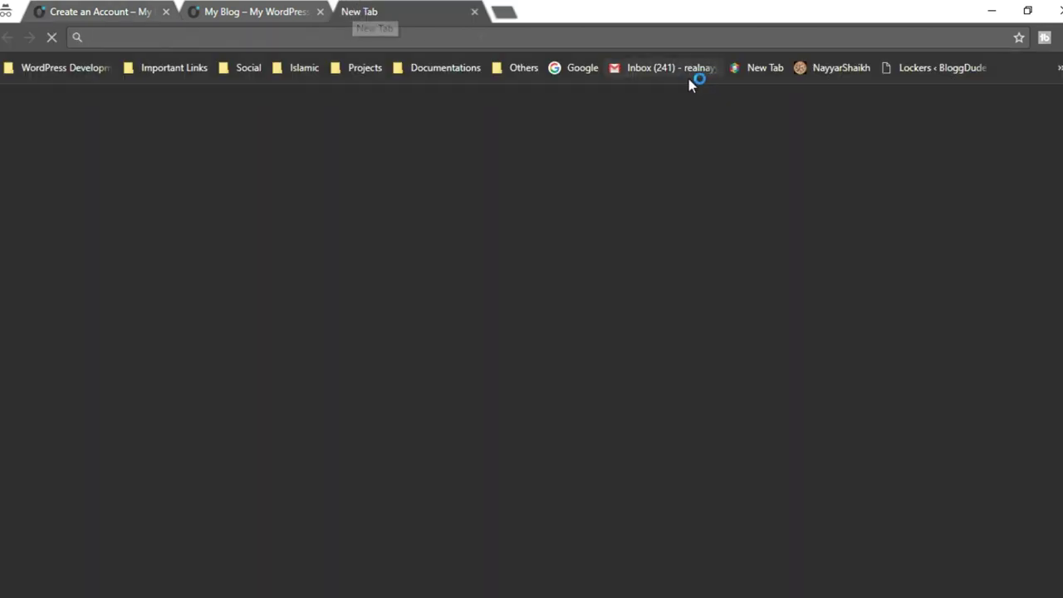
# Sign in to Gmail with the registered e-mail address and its password.
pyautogui.click(669, 70)
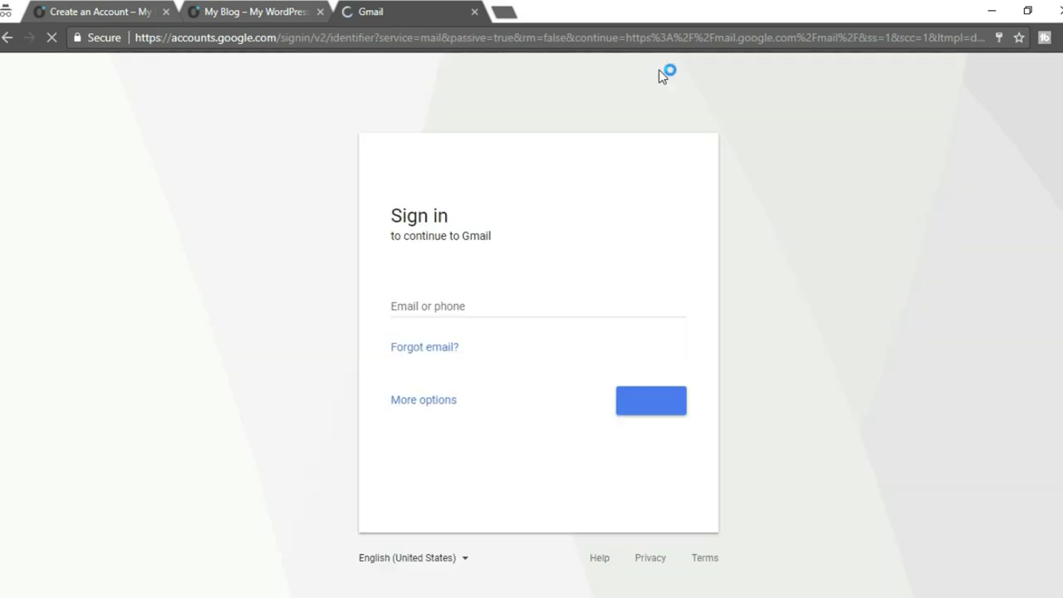
pyautogui.click(494, 313)
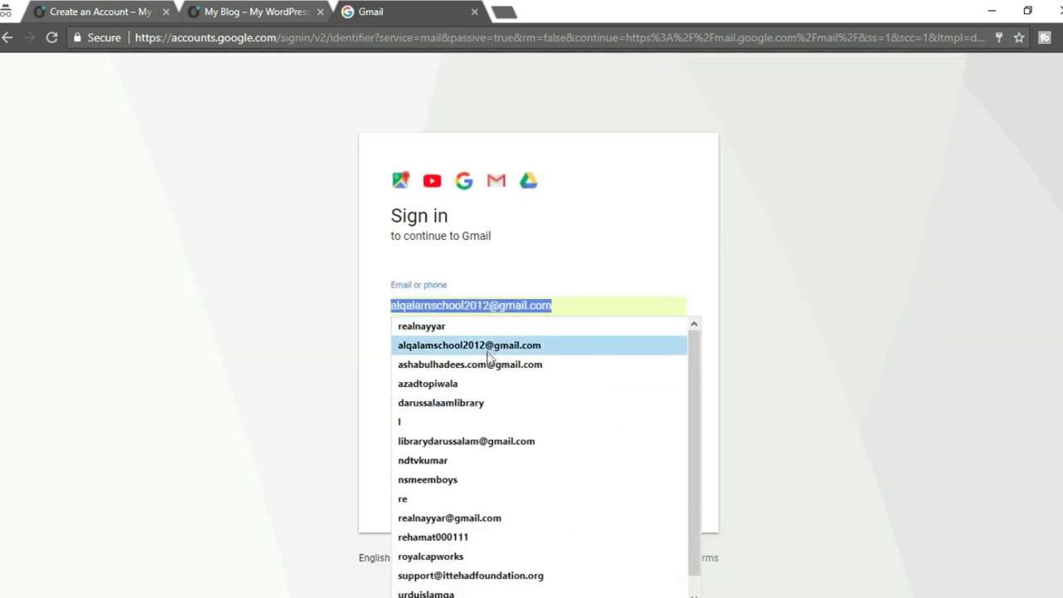
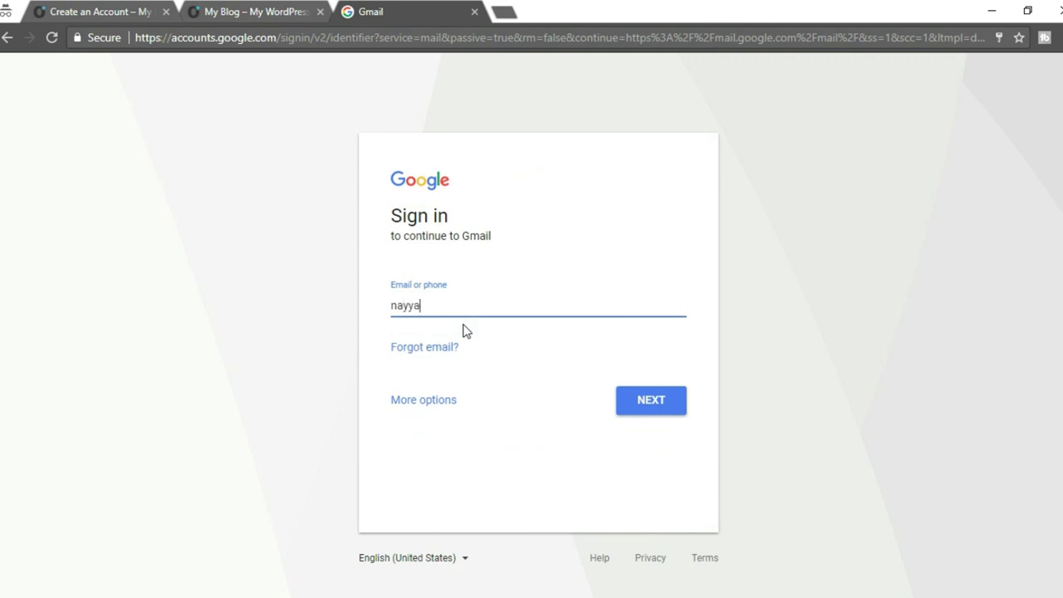
pyautogui.press('Return')
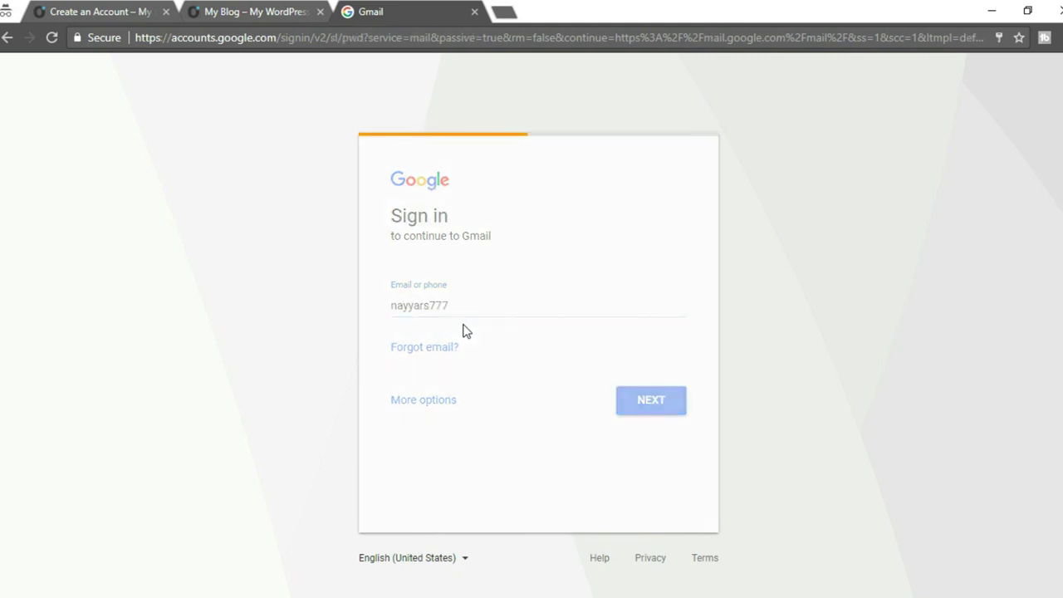
pyautogui.write('••••••••••')
pyautogui.press('Return')
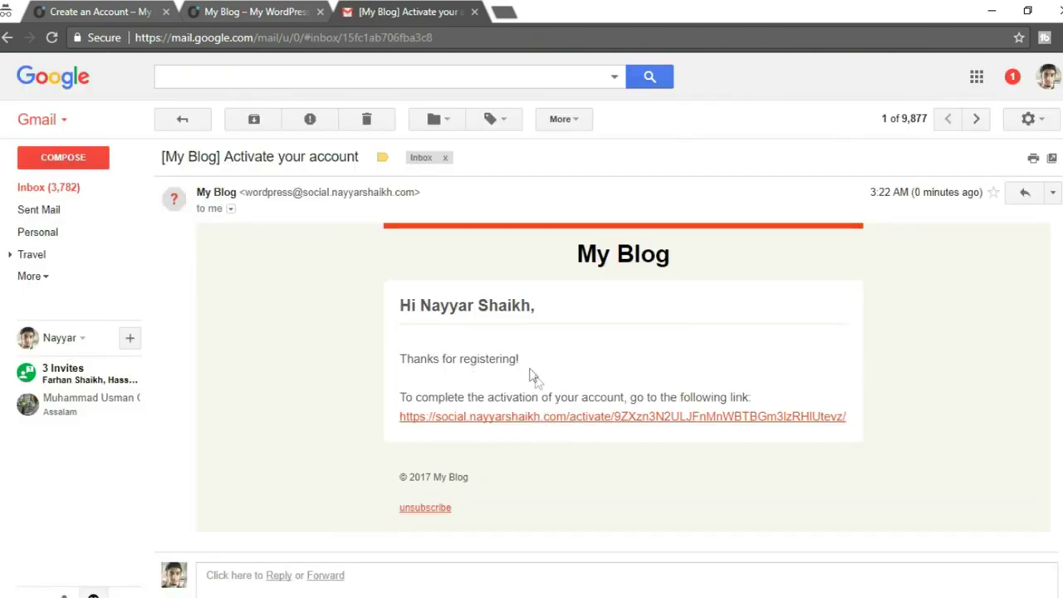
# Follow the e-mail's activation link, close the Gmail tab, and bring up the site's login form.
pyautogui.click(637, 418)
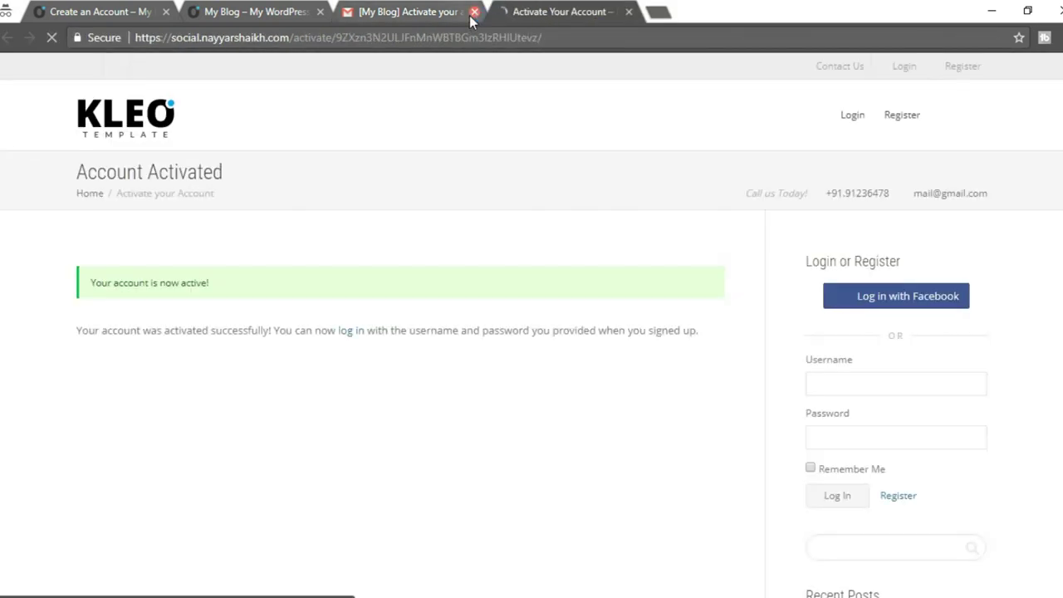
pyautogui.moveTo(98, 283); pyautogui.dragTo(249, 290)
pyautogui.click(254, 291)
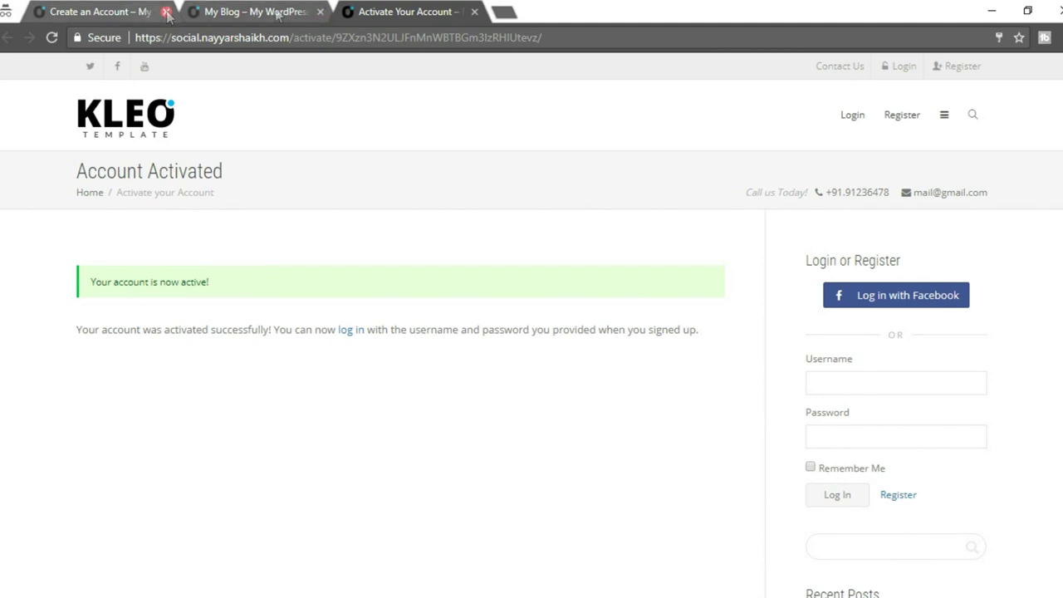
pyautogui.scroll(-1, 578, 305)
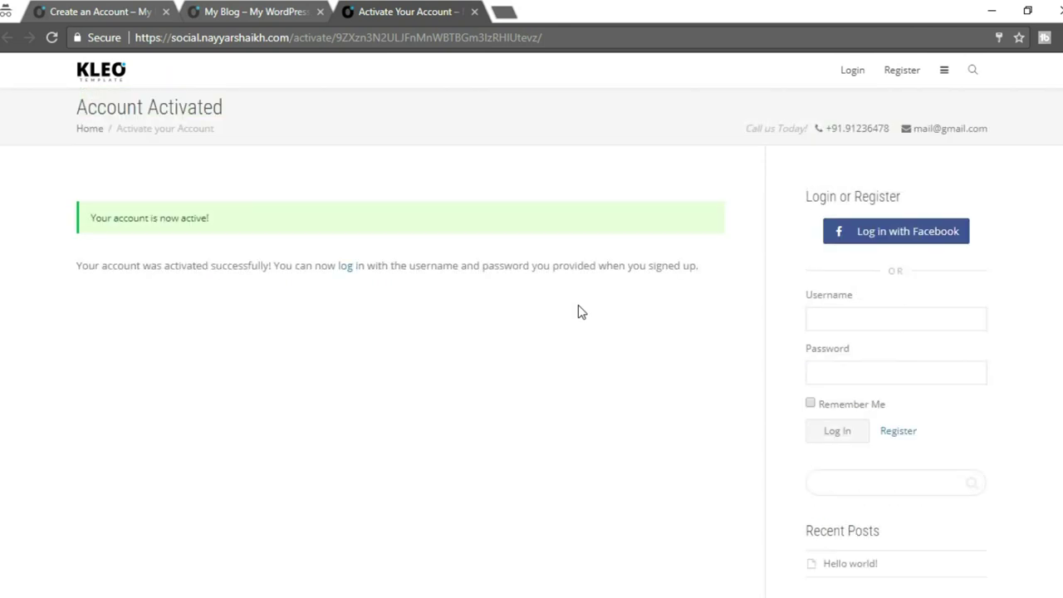
pyautogui.scroll(1, 578, 305)
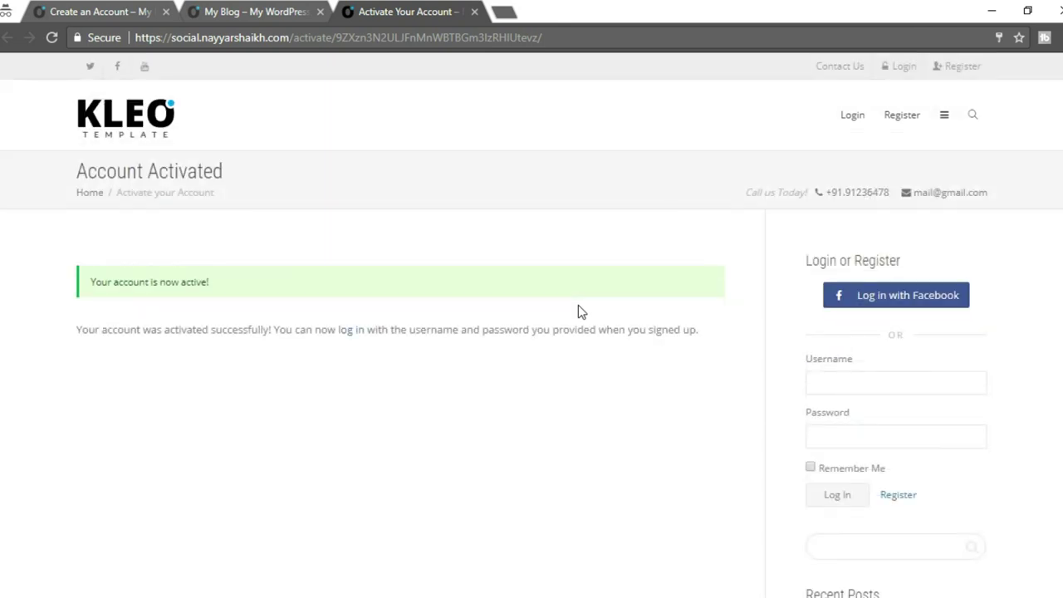
pyautogui.click(849, 116)
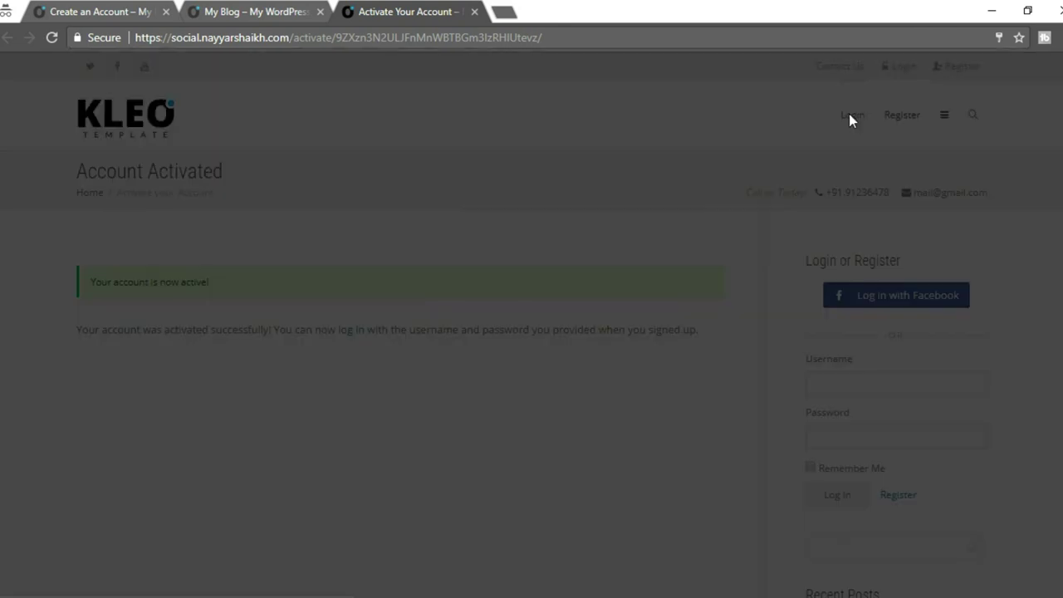
# Log in with the new member's username and password.
pyautogui.click(479, 380)
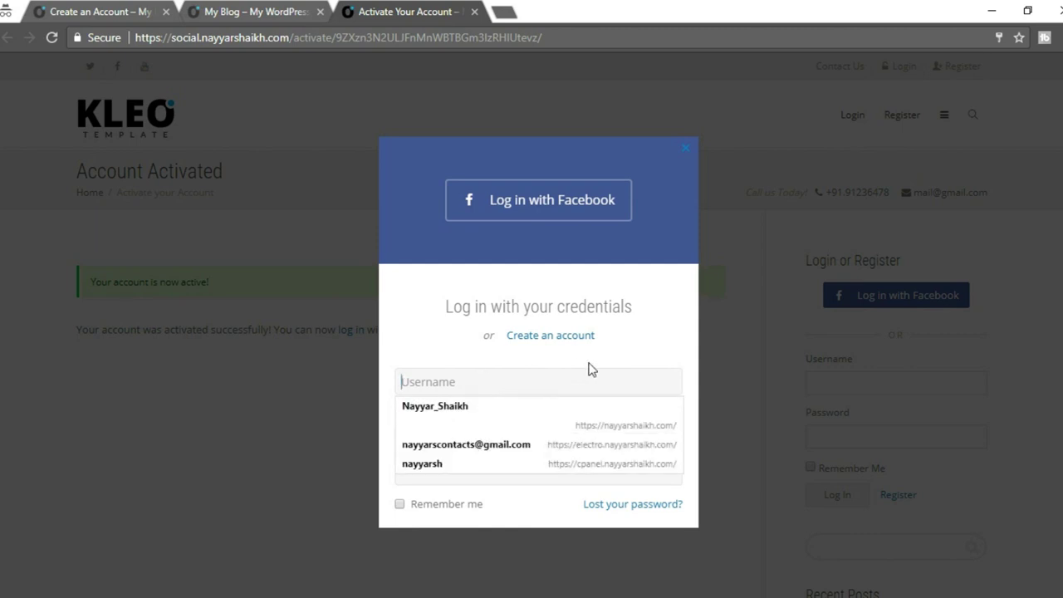
pyautogui.write('rea')
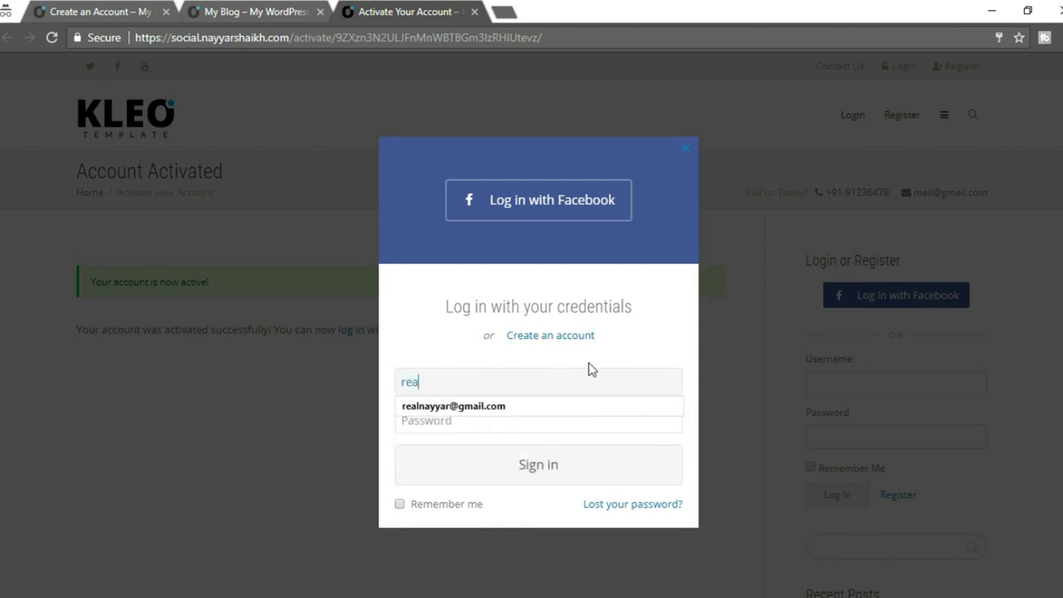
pyautogui.write('lnayyar')
pyautogui.press('Tab')
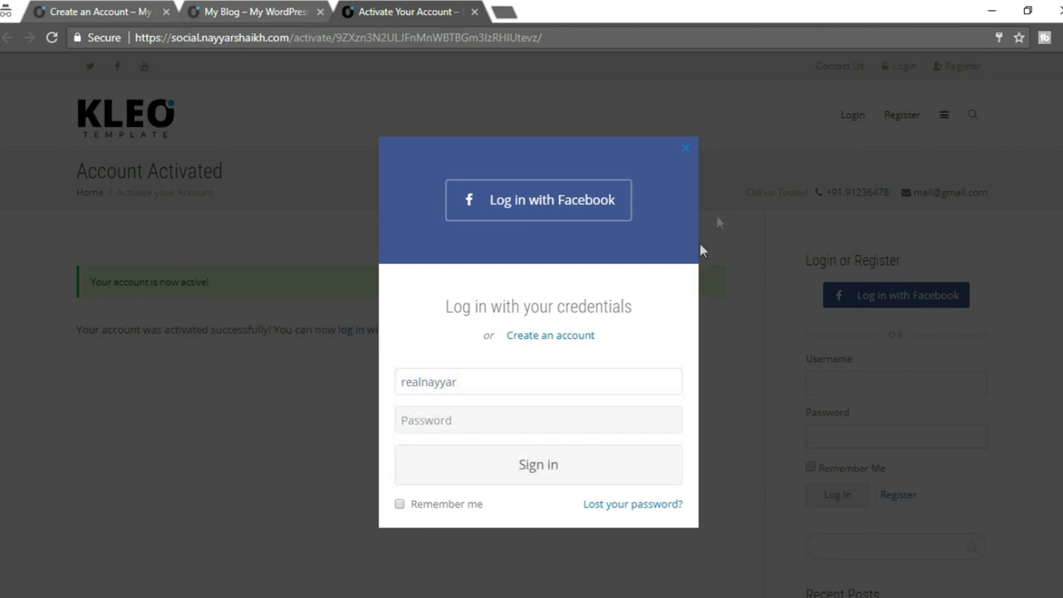
pyautogui.write('*')
pyautogui.click(551, 478)
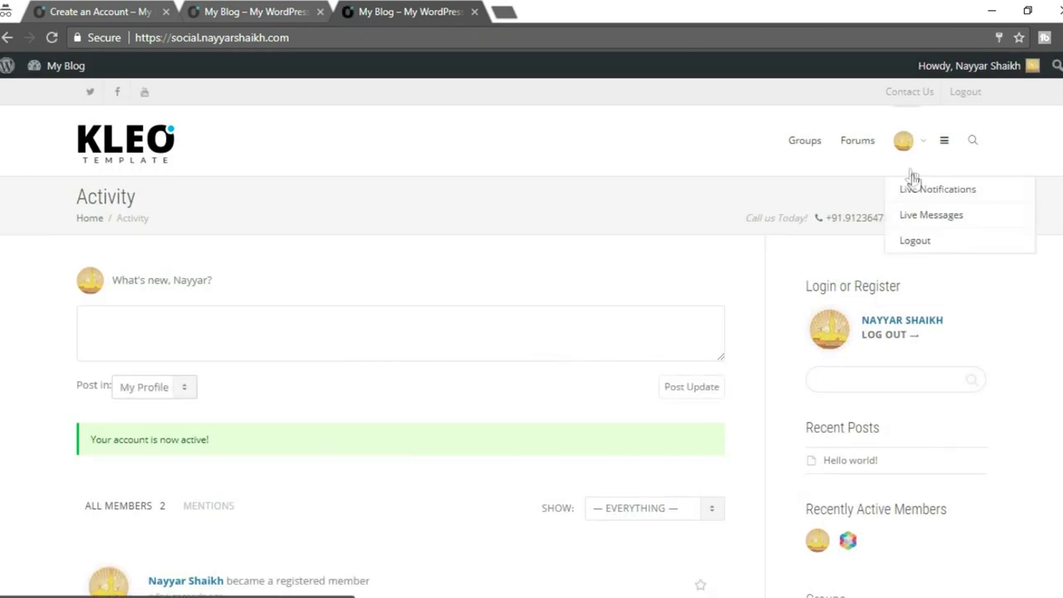
# Scroll through the Activity feed, then open the hamburger side menu.
pyautogui.scroll(-1, 1015, 334)
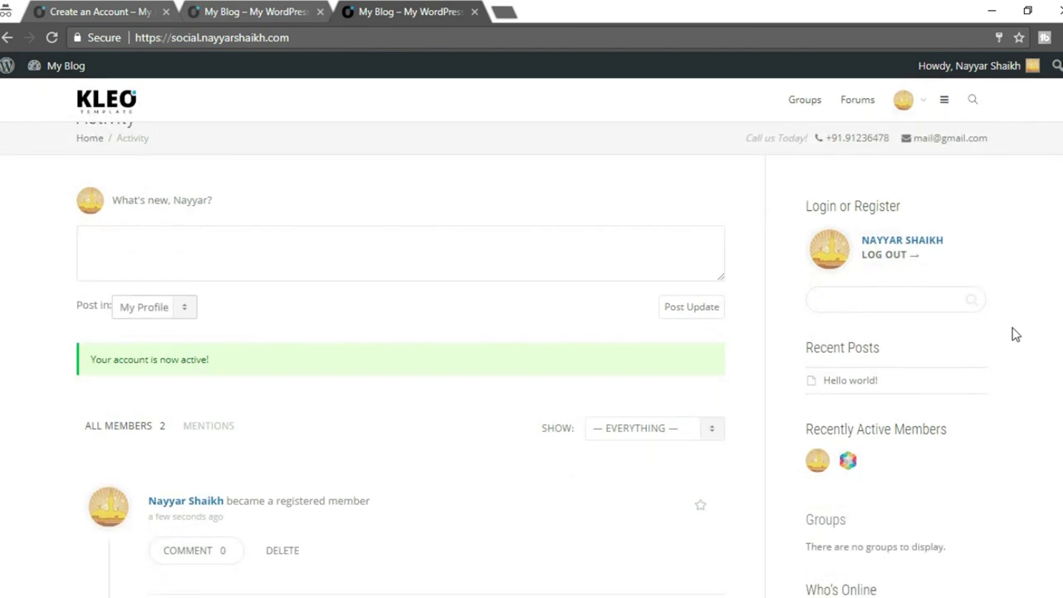
pyautogui.scroll(-2, 1015, 334)
pyautogui.scroll(4, 1014, 334)
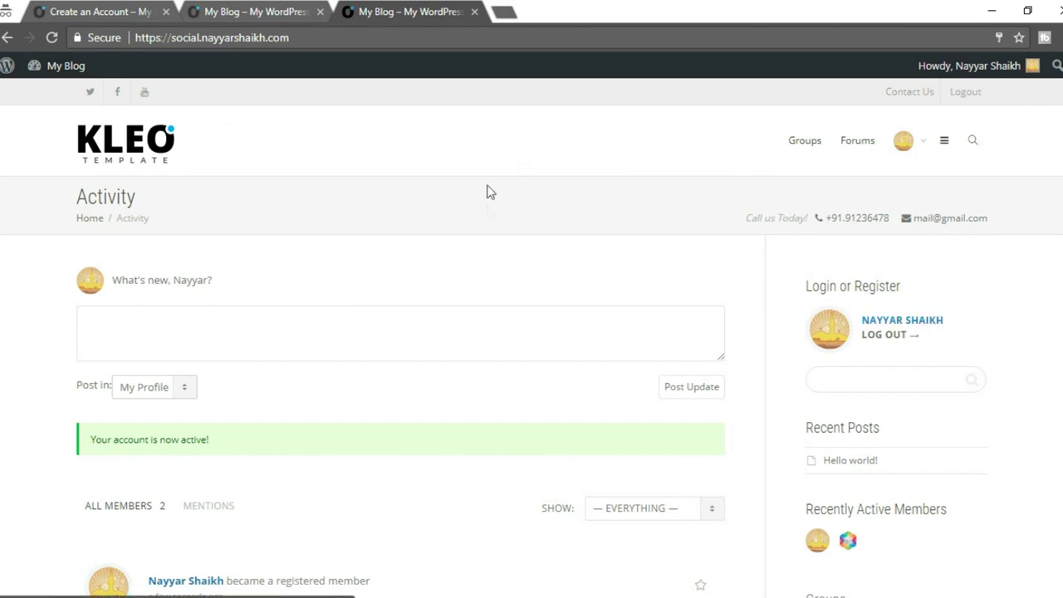
pyautogui.click(945, 143)
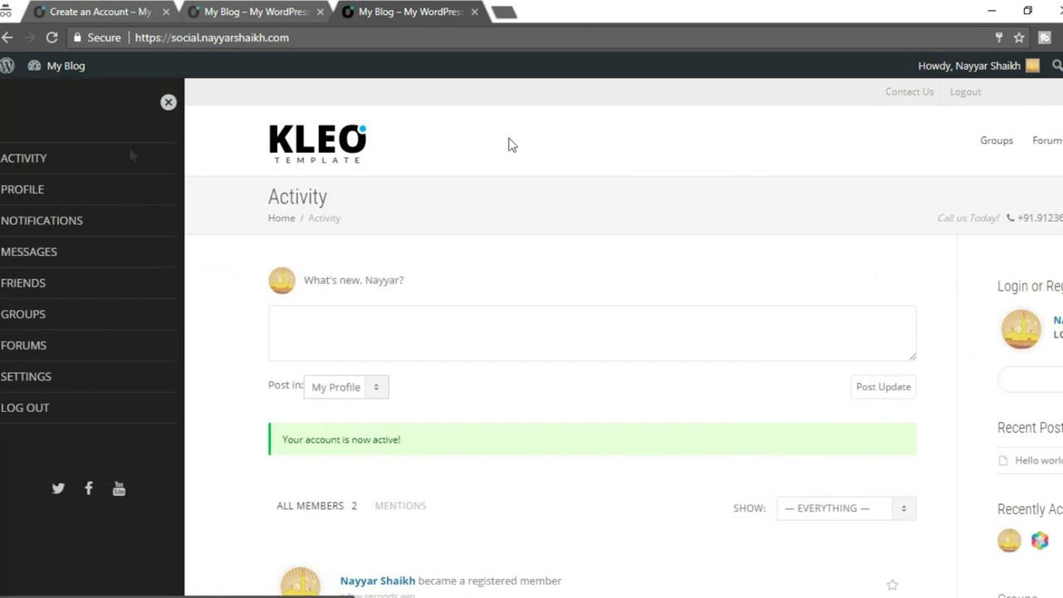
pyautogui.click(33, 190)
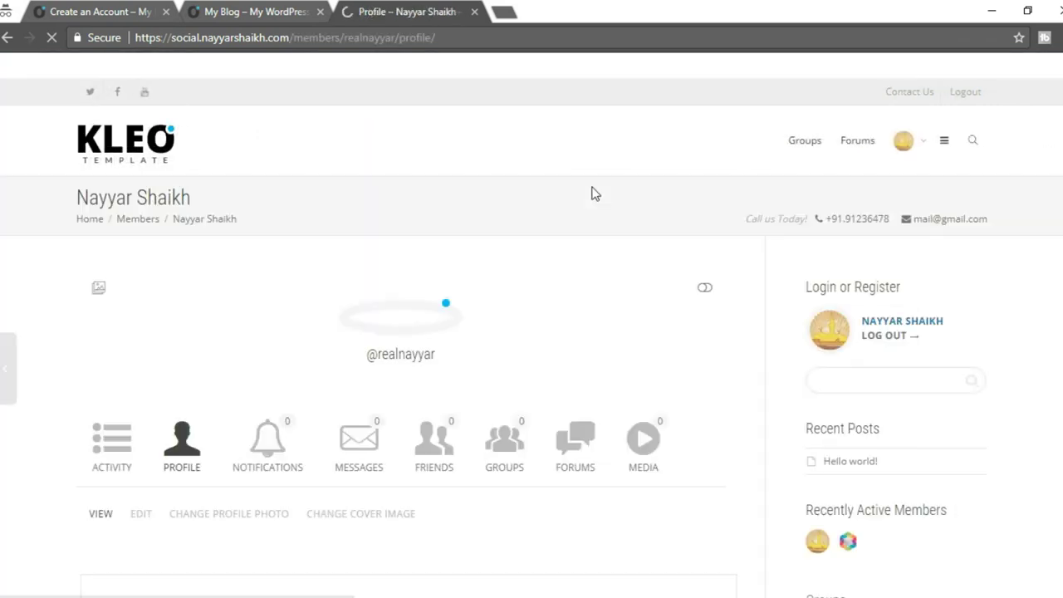
pyautogui.scroll(-1, 739, 253)
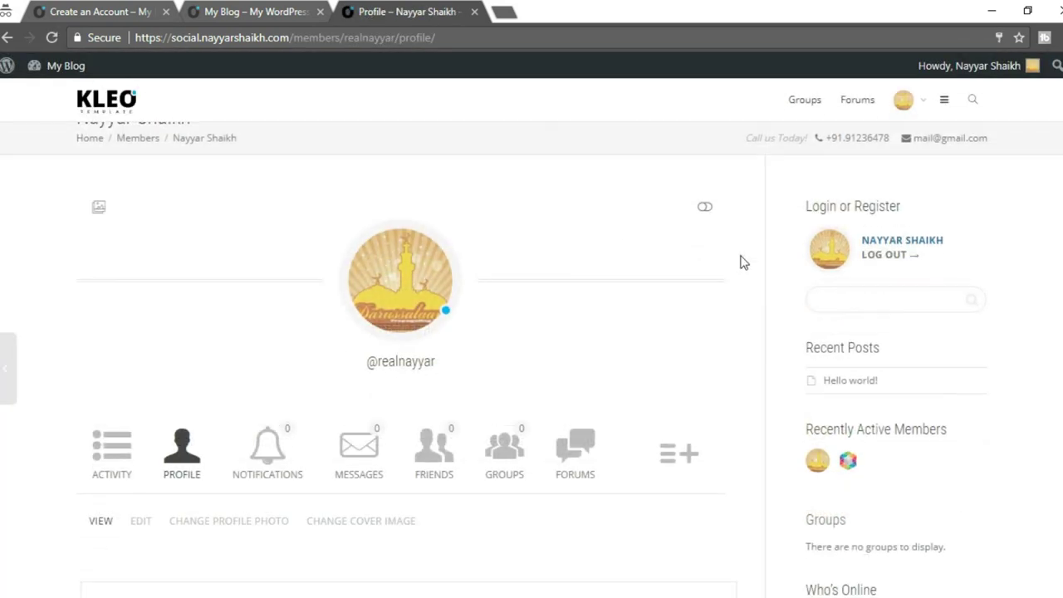
pyautogui.scroll(-1, 614, 274)
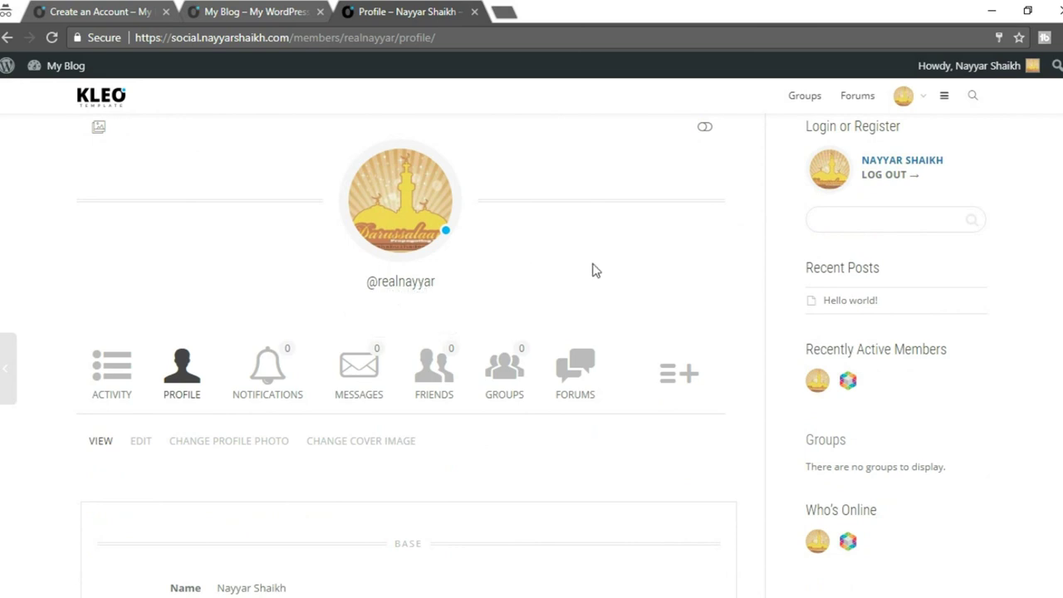
pyautogui.scroll(-1, 515, 266)
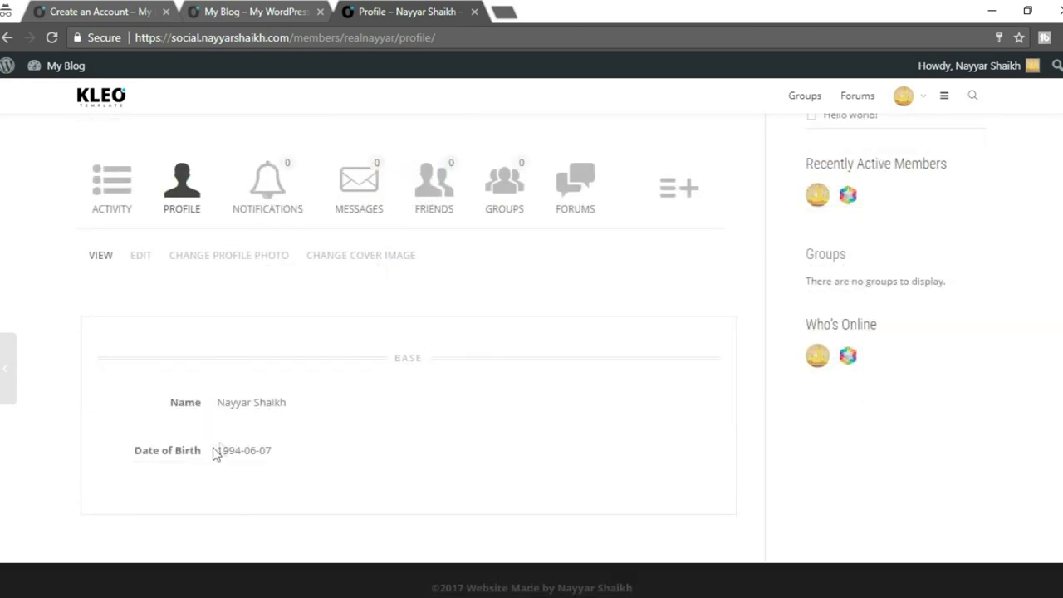
pyautogui.moveTo(299, 453); pyautogui.dragTo(244, 451)
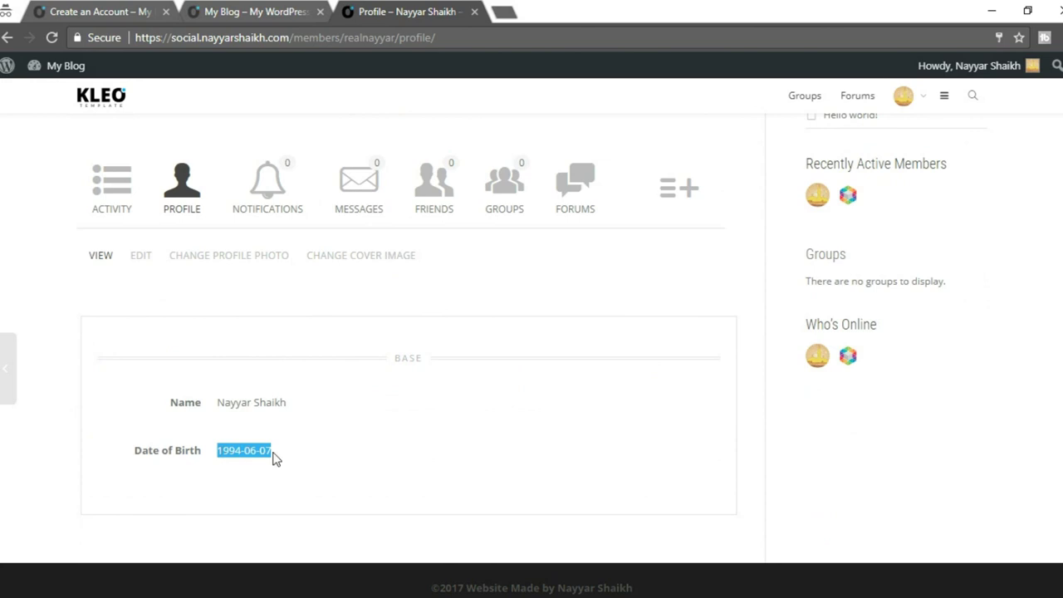
pyautogui.click(220, 456)
pyautogui.doubleClick(261, 402)
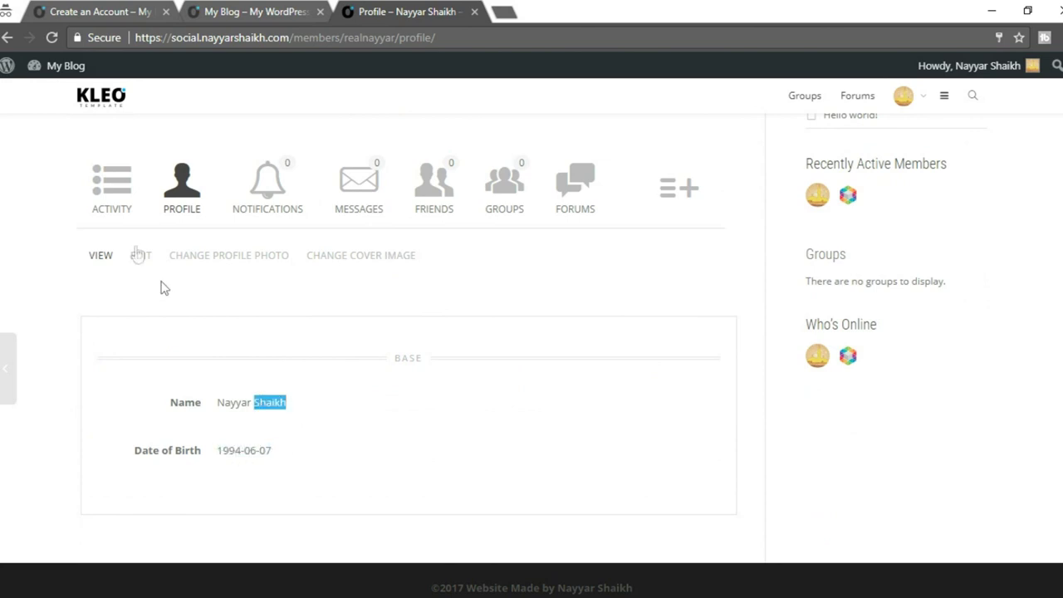
# Open the Base profile group edit form and review the Name field.
pyautogui.click(139, 257)
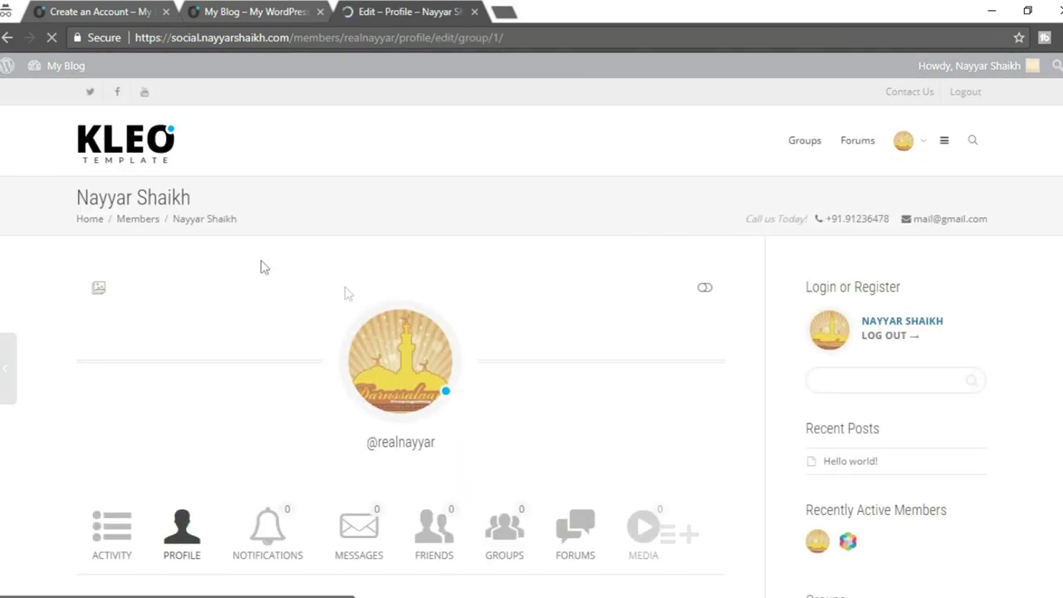
pyautogui.scroll(-6, 461, 353)
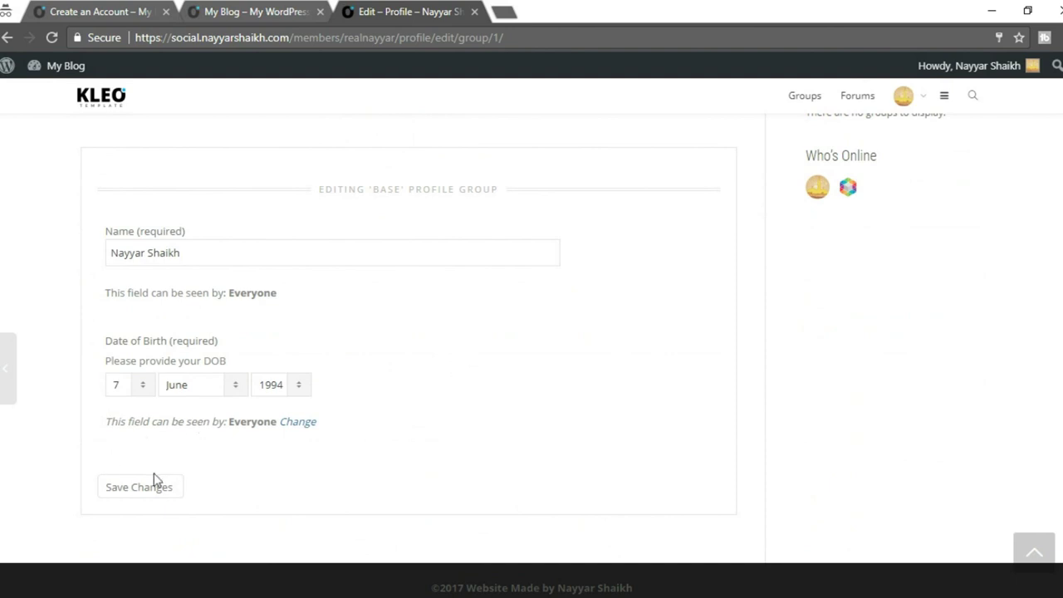
pyautogui.tripleClick(210, 260)
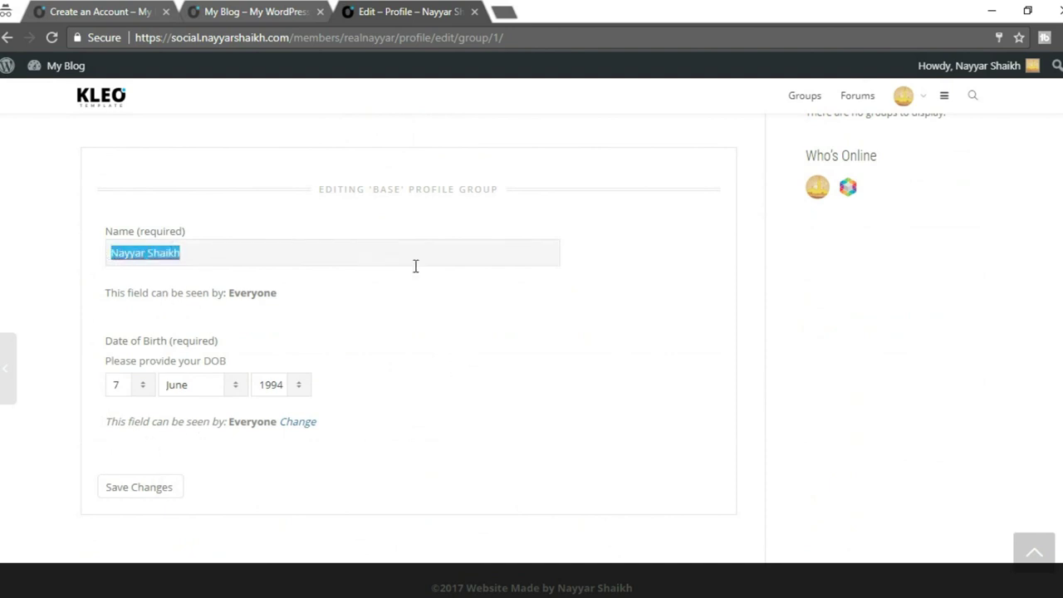
pyautogui.click(453, 335)
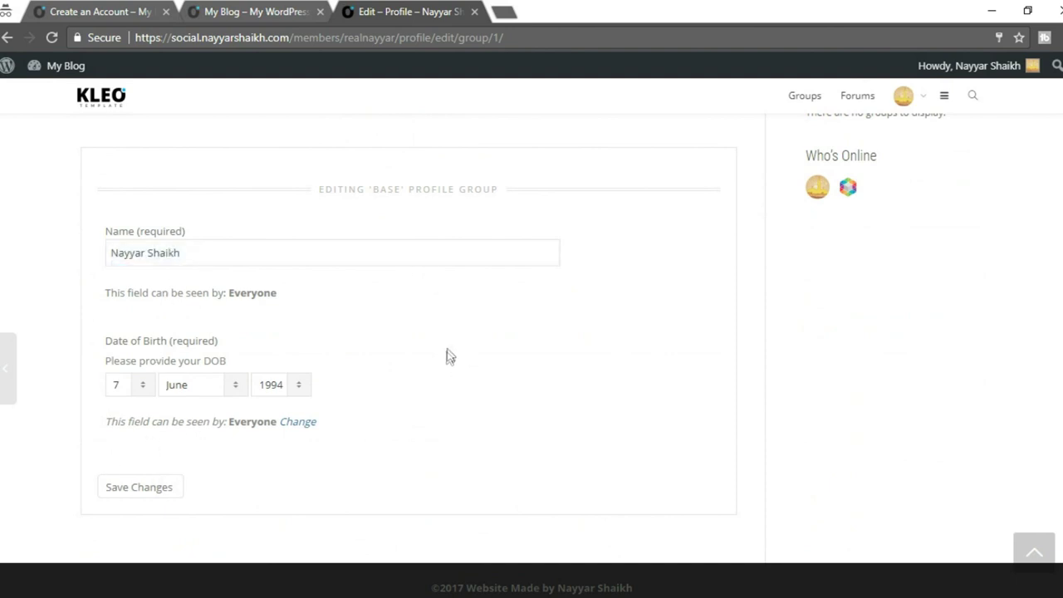
pyautogui.scroll(2, 274, 290)
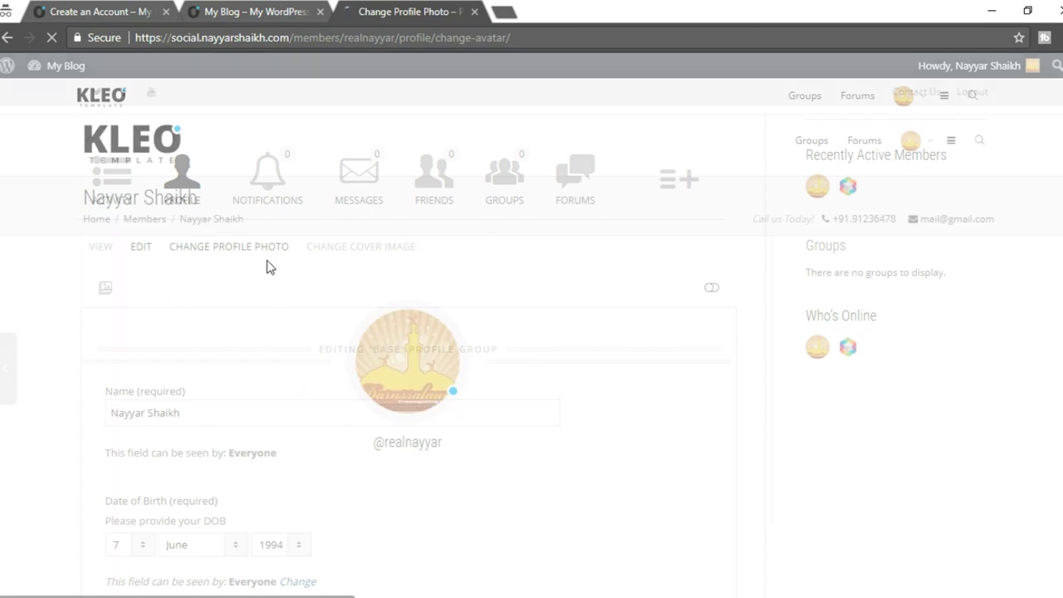
# Upload the MIB image as the new profile photo.
pyautogui.scroll(-5, 501, 382)
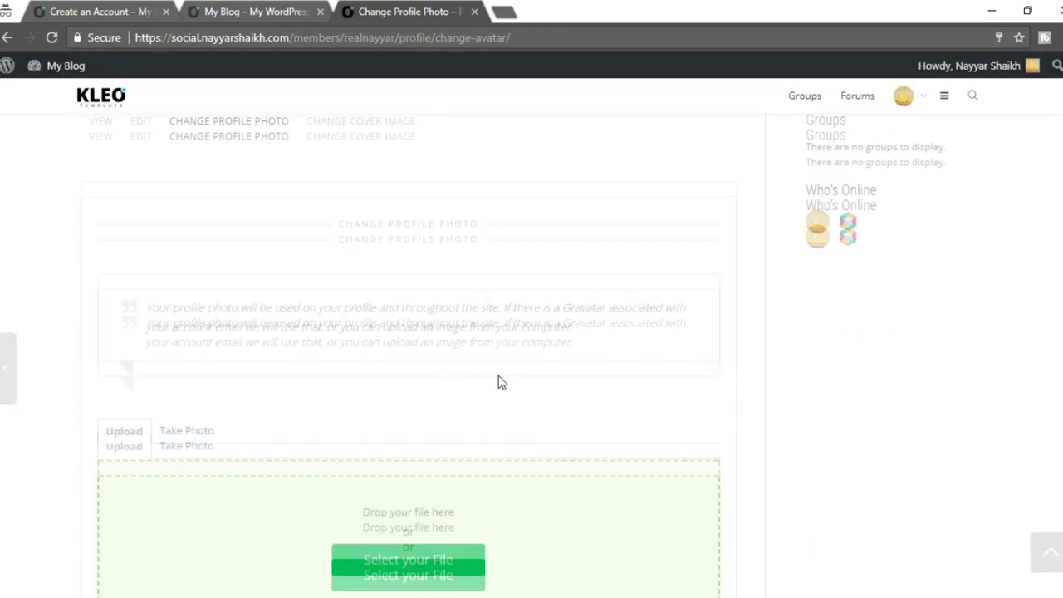
pyautogui.click(406, 427)
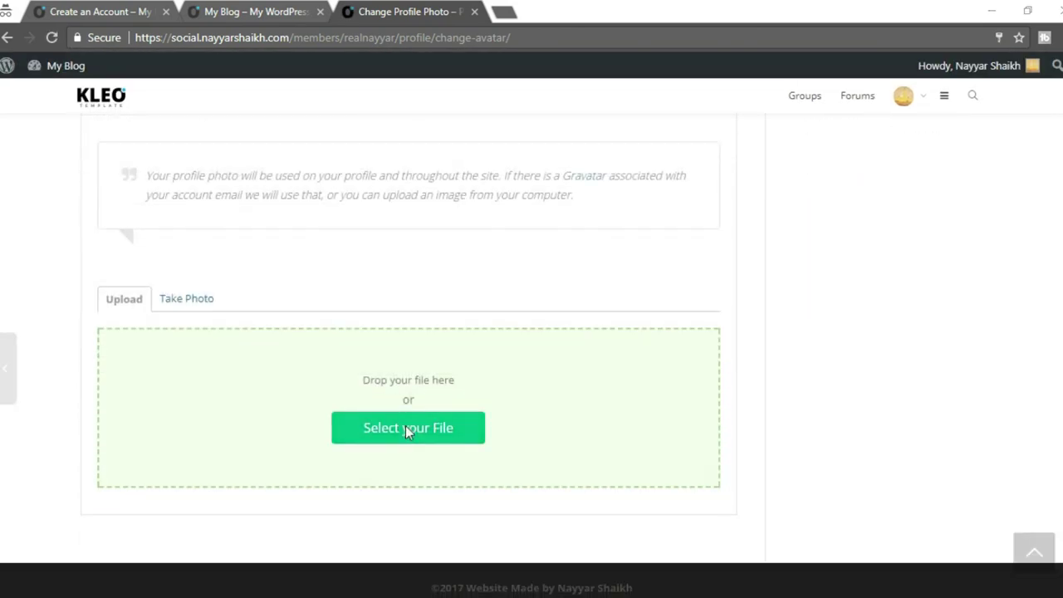
pyautogui.click(415, 120)
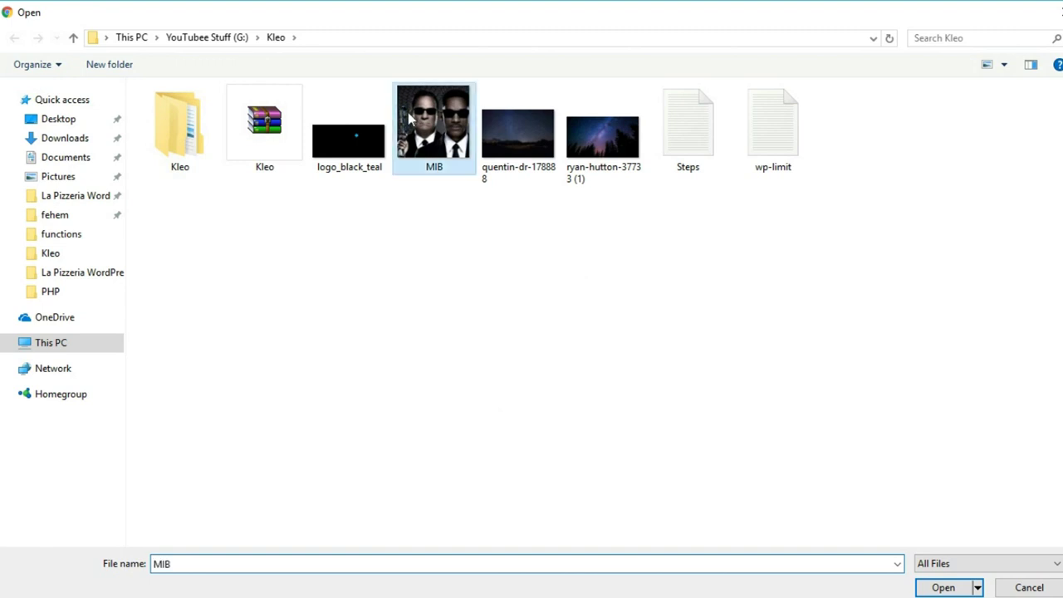
pyautogui.click(975, 584)
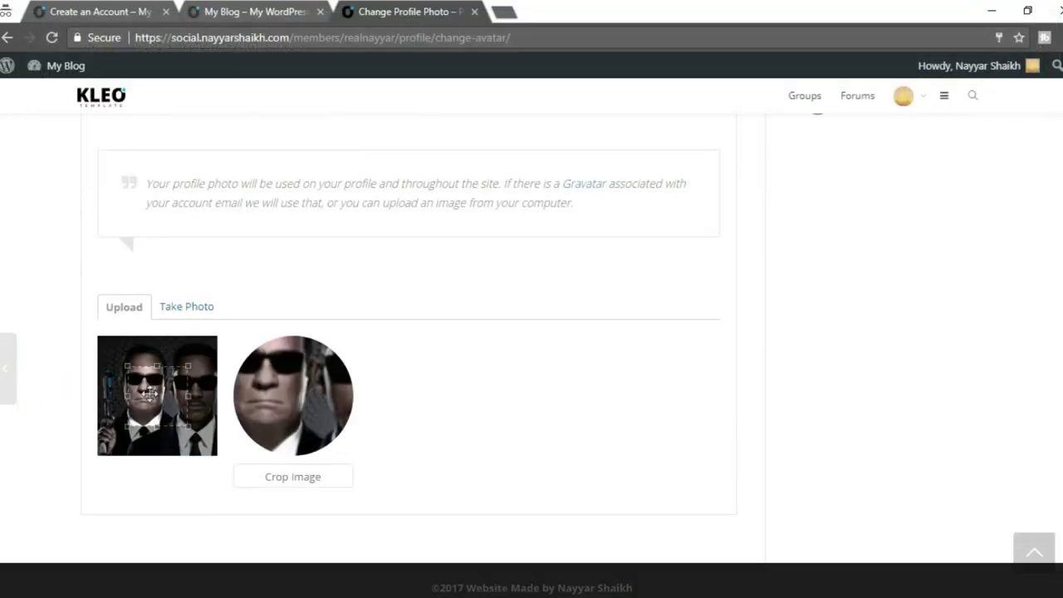
# Crop the MIB image to include both men and save it as the avatar.
pyautogui.moveTo(153, 396); pyautogui.dragTo(78, 349)
pyautogui.moveTo(158, 396); pyautogui.dragTo(358, 557)
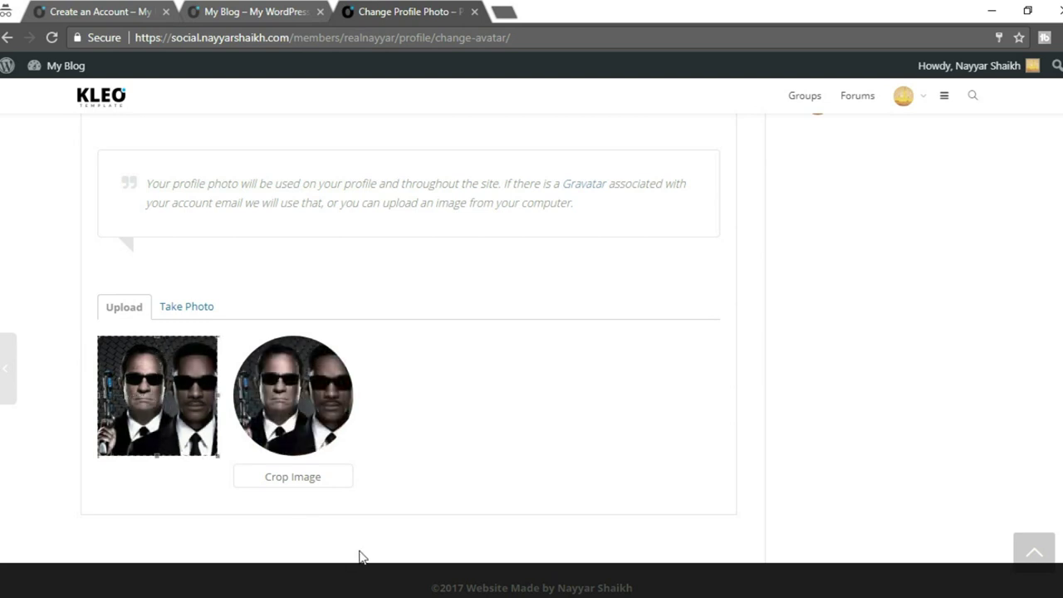
pyautogui.click(286, 480)
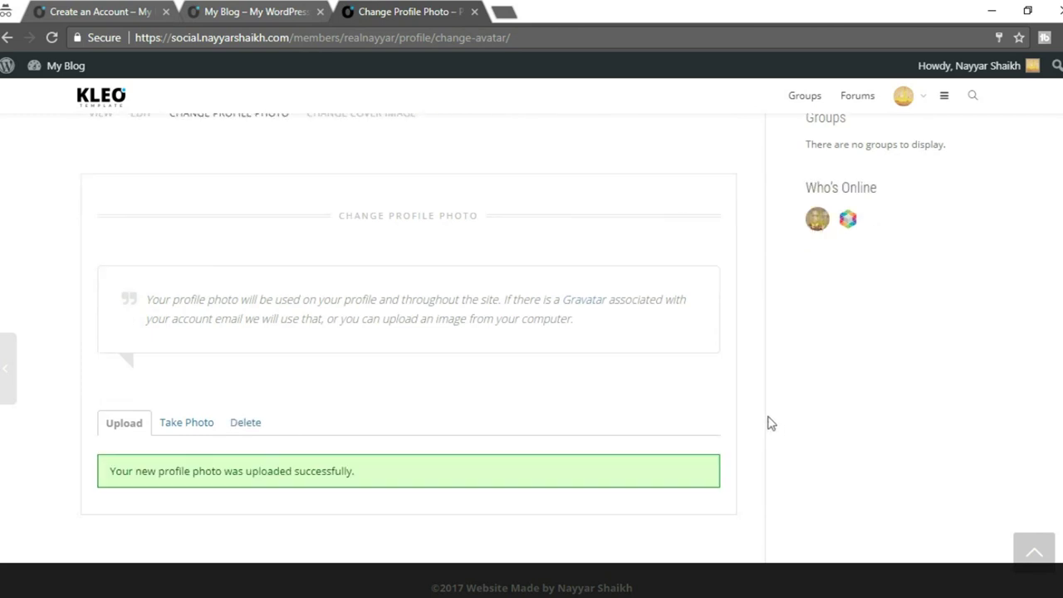
pyautogui.moveTo(125, 474); pyautogui.dragTo(375, 479)
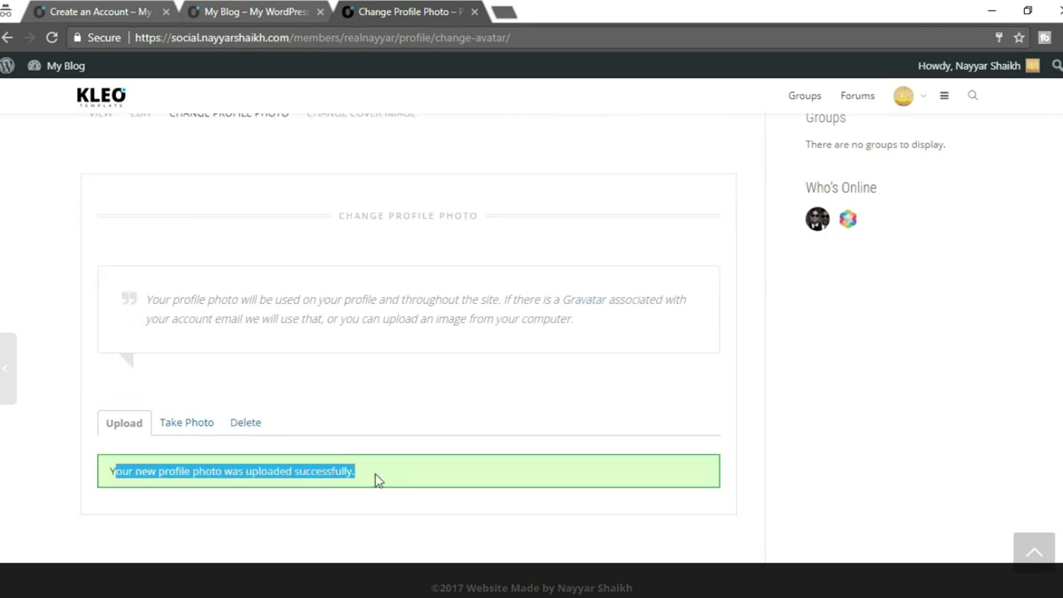
pyautogui.click(437, 472)
pyautogui.scroll(5, 434, 470)
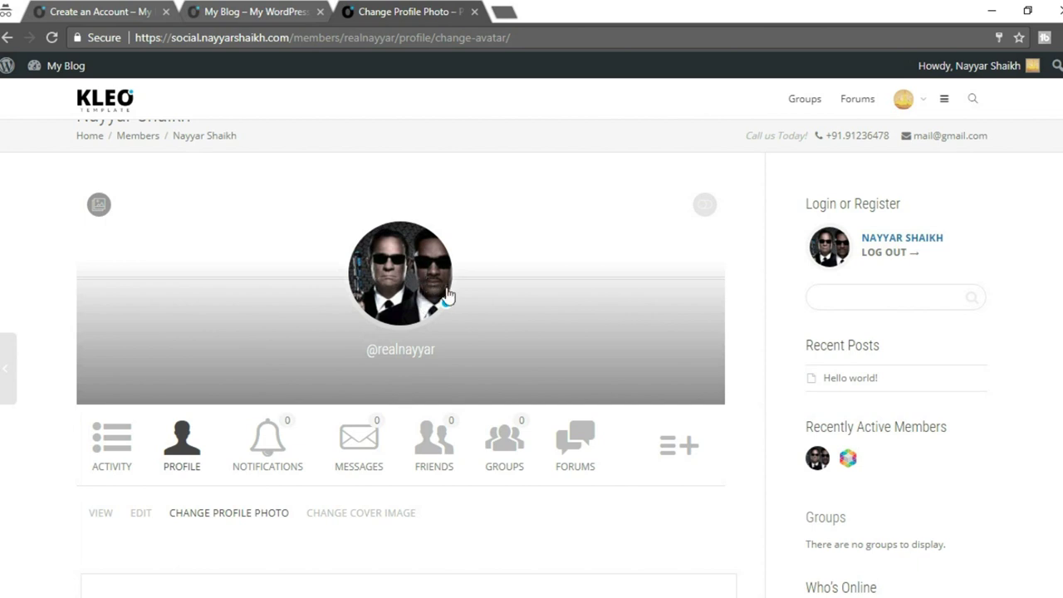
pyautogui.scroll(-2, 438, 267)
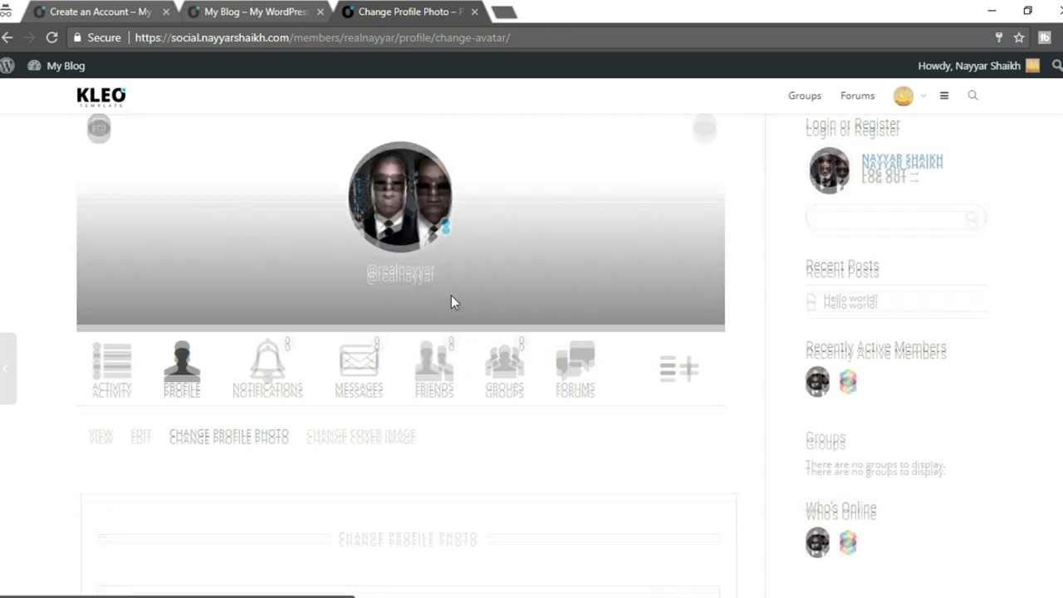
# Upload the 'photo' file from Downloads as the new profile photo.
pyautogui.scroll(-4, 454, 302)
pyautogui.click(201, 427)
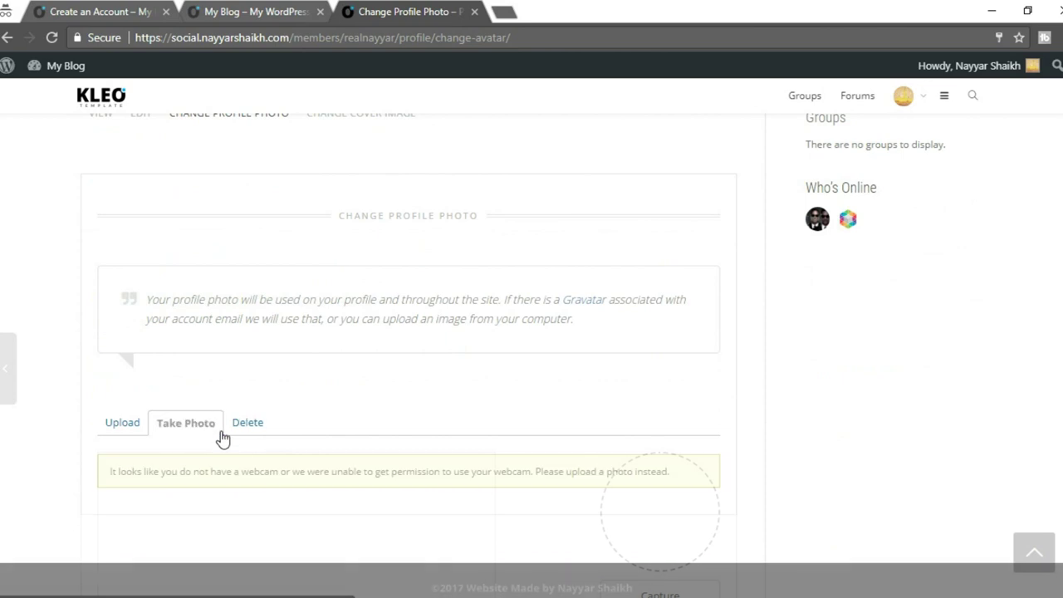
pyautogui.click(133, 425)
pyautogui.scroll(-2, 348, 469)
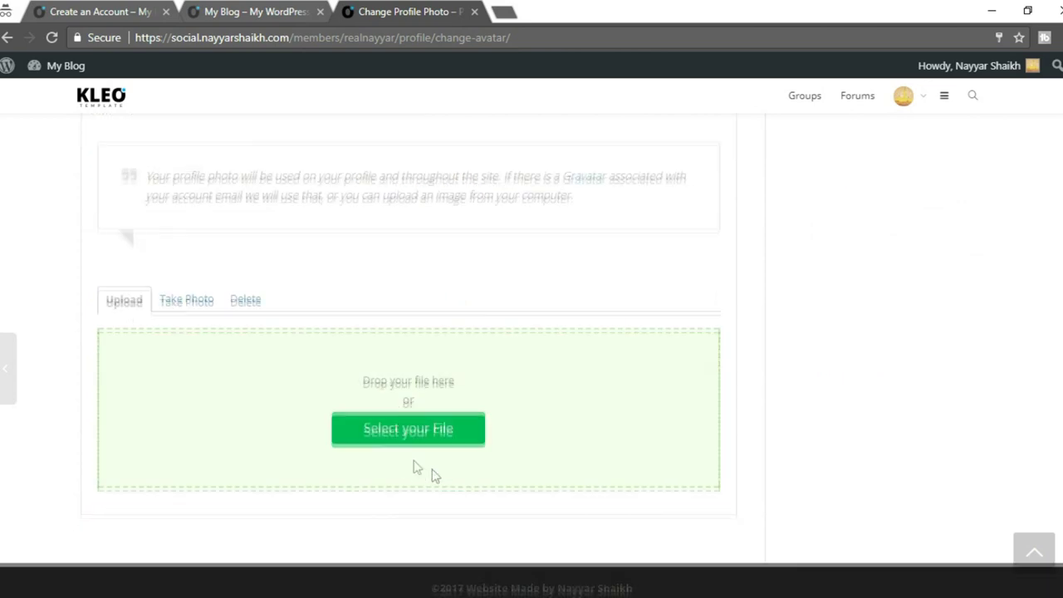
pyautogui.click(481, 429)
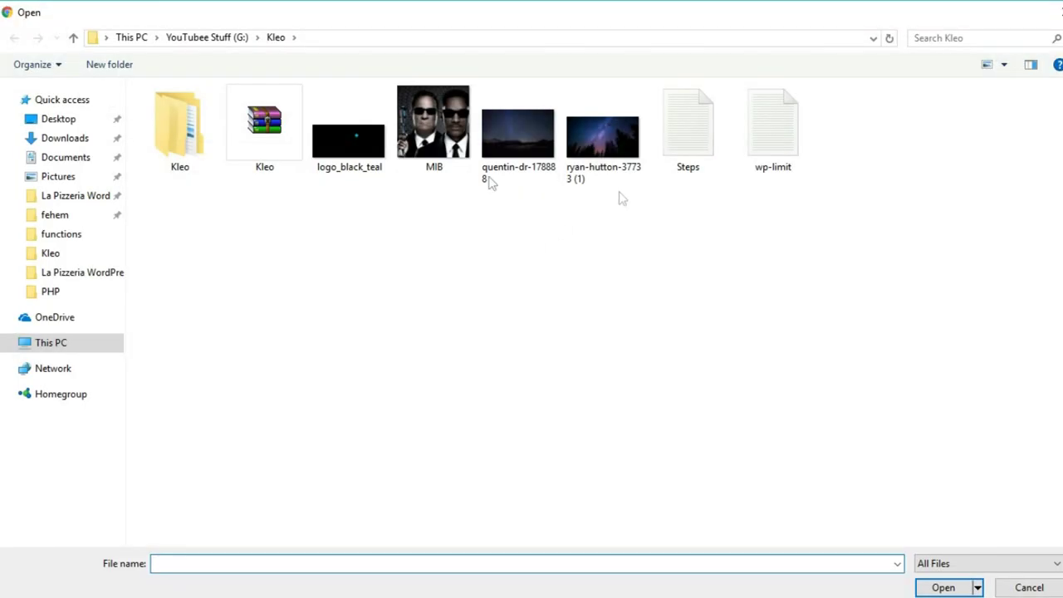
pyautogui.click(59, 120)
pyautogui.click(66, 140)
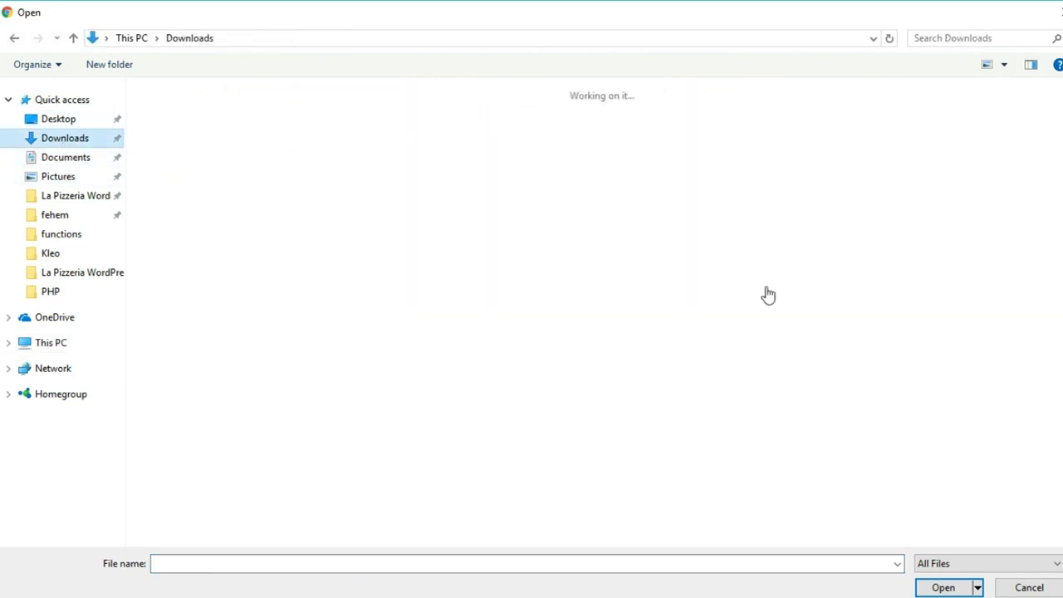
pyautogui.scroll(-10, 702, 360)
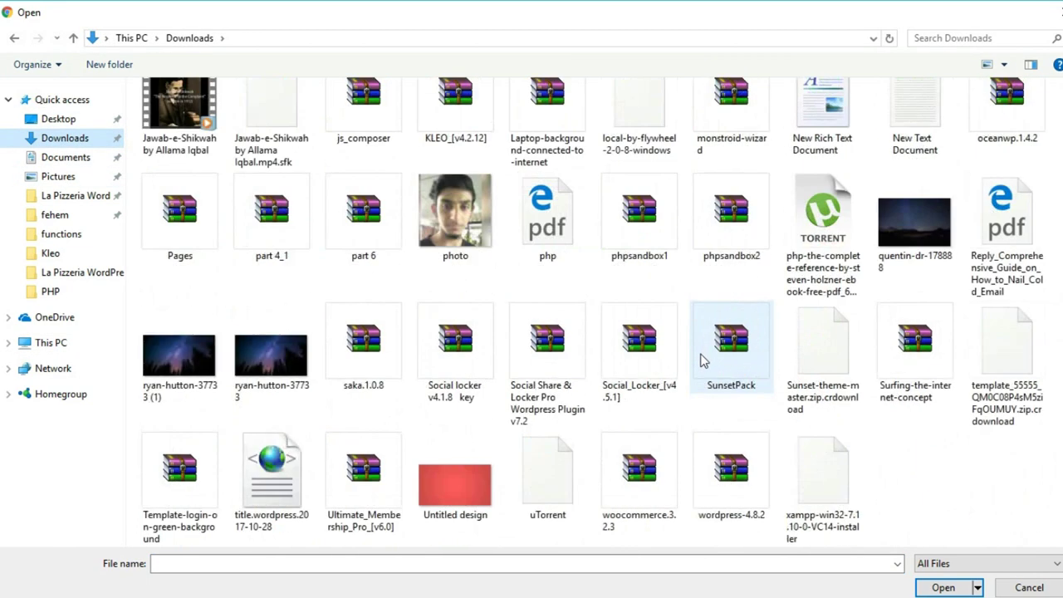
pyautogui.click(471, 255)
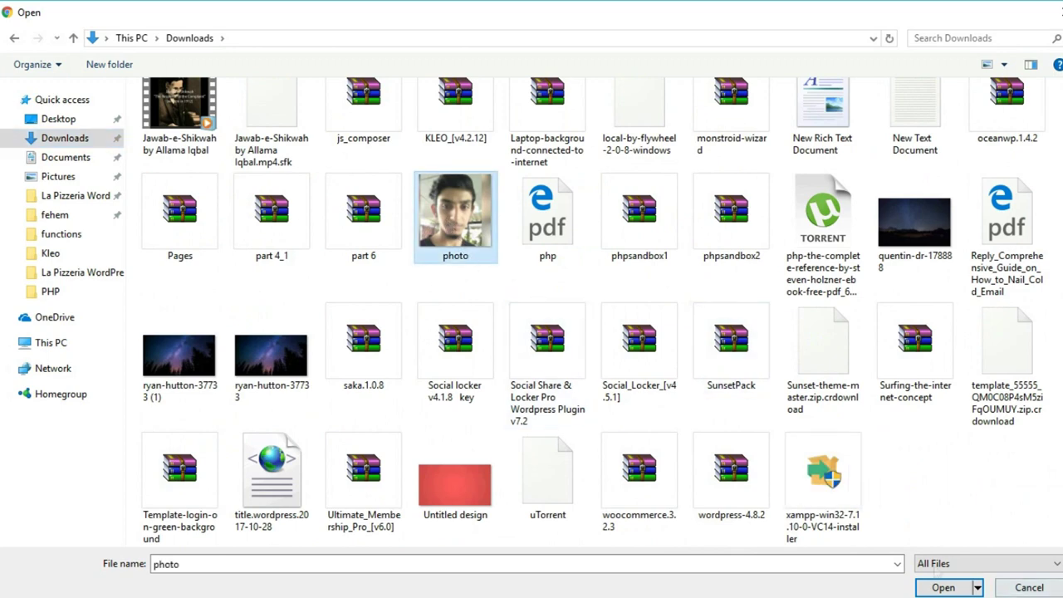
pyautogui.click(944, 587)
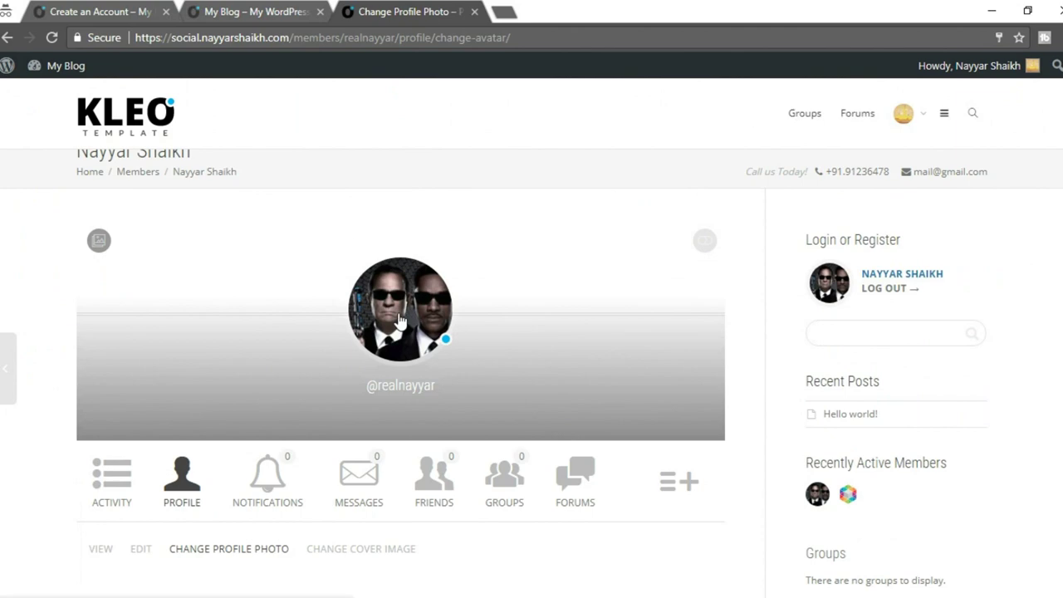
# Crop the portrait over the whole face and save it.
pyautogui.scroll(-8, 437, 368)
pyautogui.moveTo(294, 376); pyautogui.dragTo(64, 182)
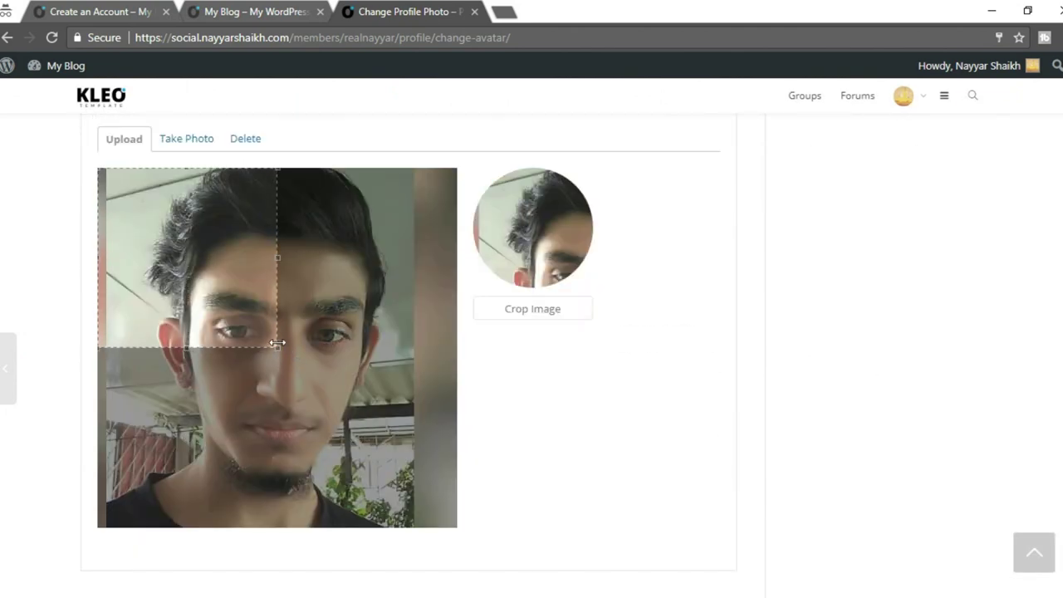
pyautogui.moveTo(279, 348); pyautogui.dragTo(282, 350)
pyautogui.moveTo(403, 475); pyautogui.dragTo(458, 529)
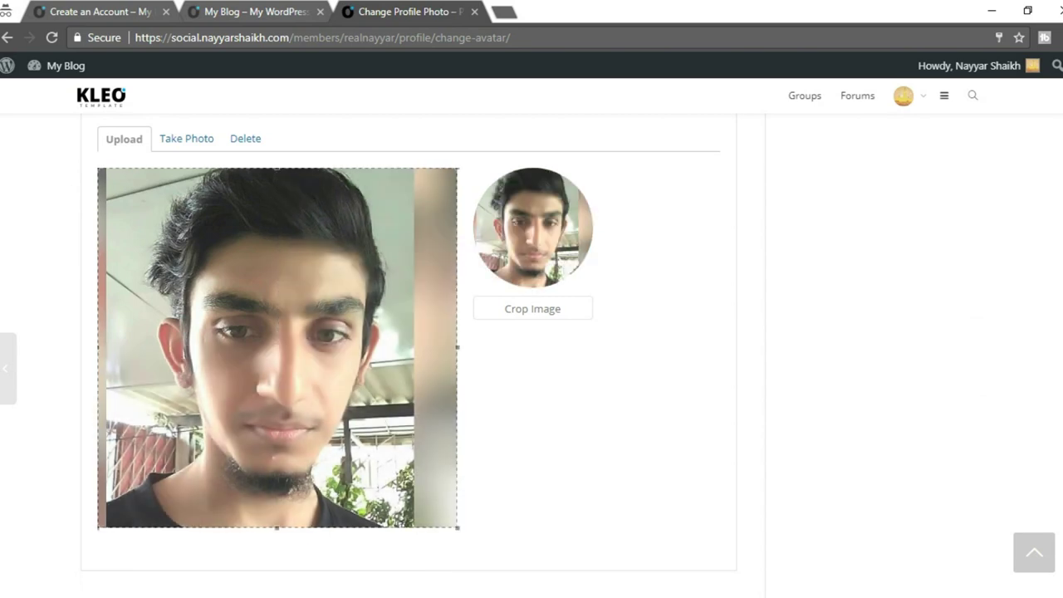
pyautogui.click(549, 324)
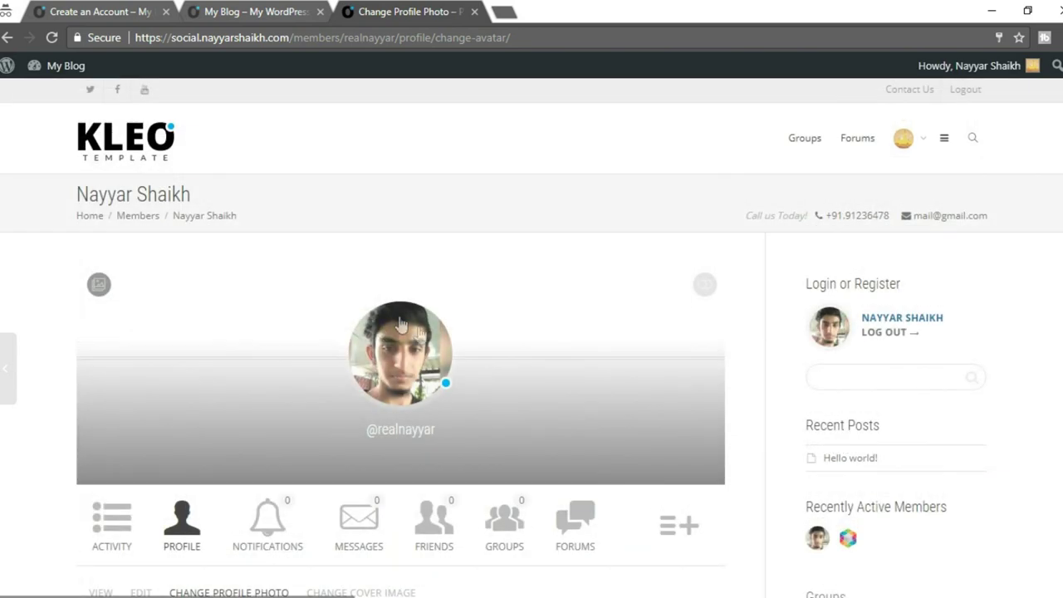
pyautogui.scroll(-5, 487, 374)
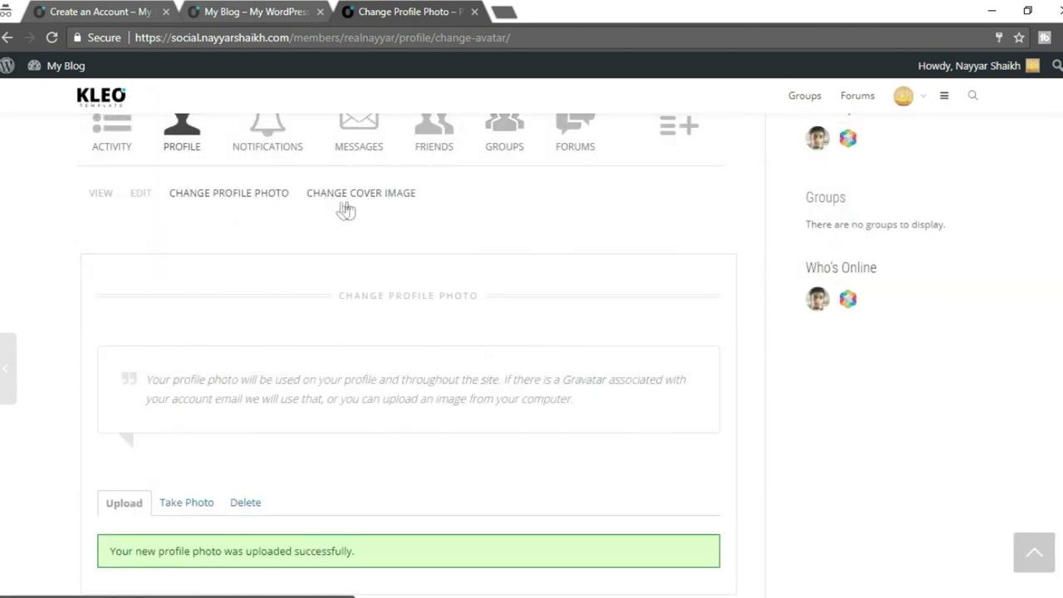
# Upload ryan-hutton-37733 (1) from the Kleo folder as the profile cover image.
pyautogui.click(357, 199)
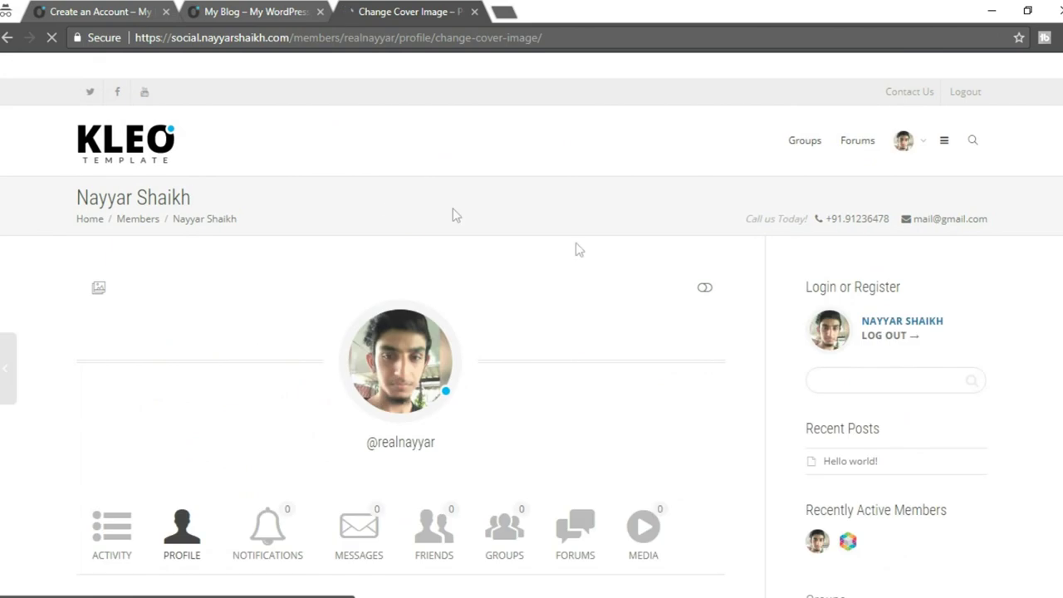
pyautogui.scroll(-5, 657, 357)
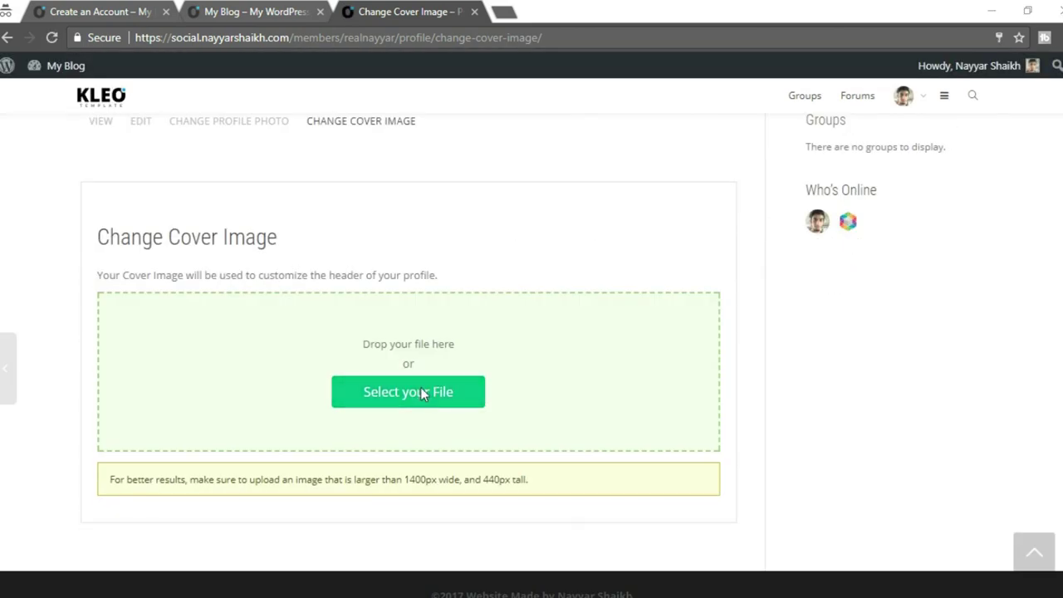
pyautogui.click(462, 406)
pyautogui.click(52, 214)
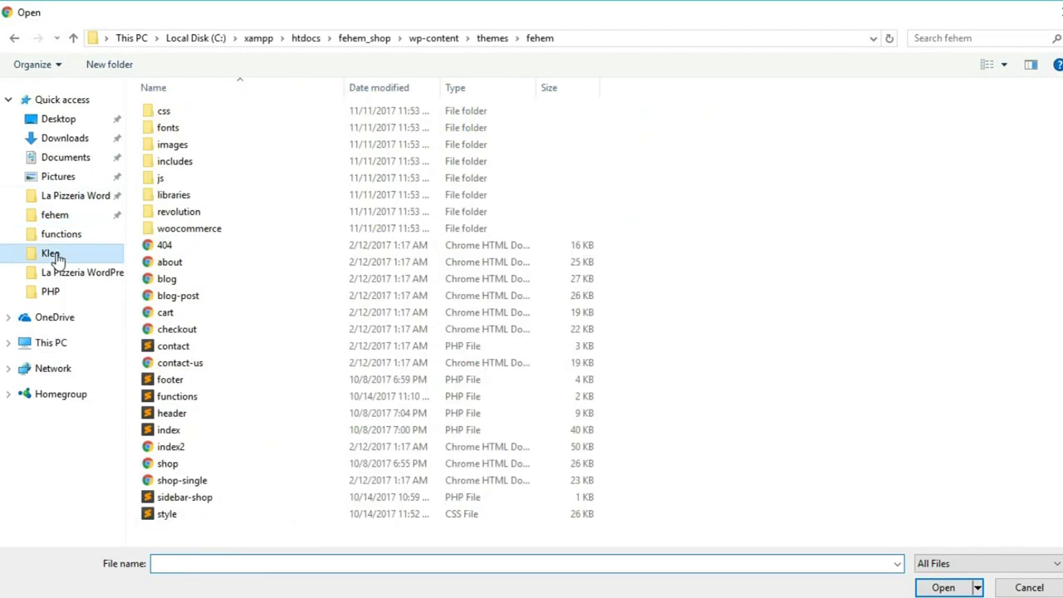
pyautogui.click(51, 253)
pyautogui.click(624, 159)
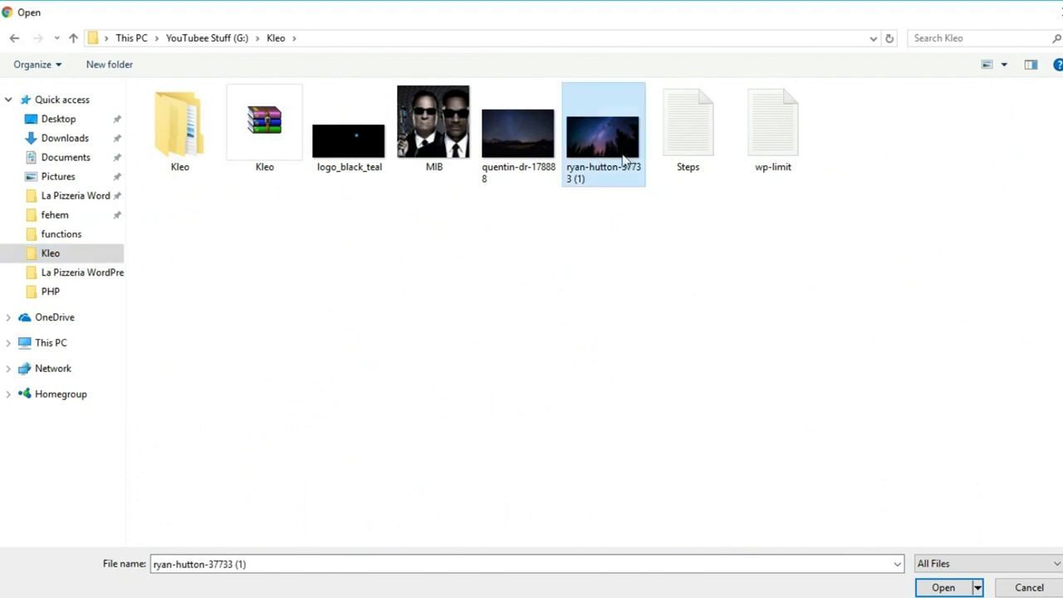
pyautogui.click(943, 588)
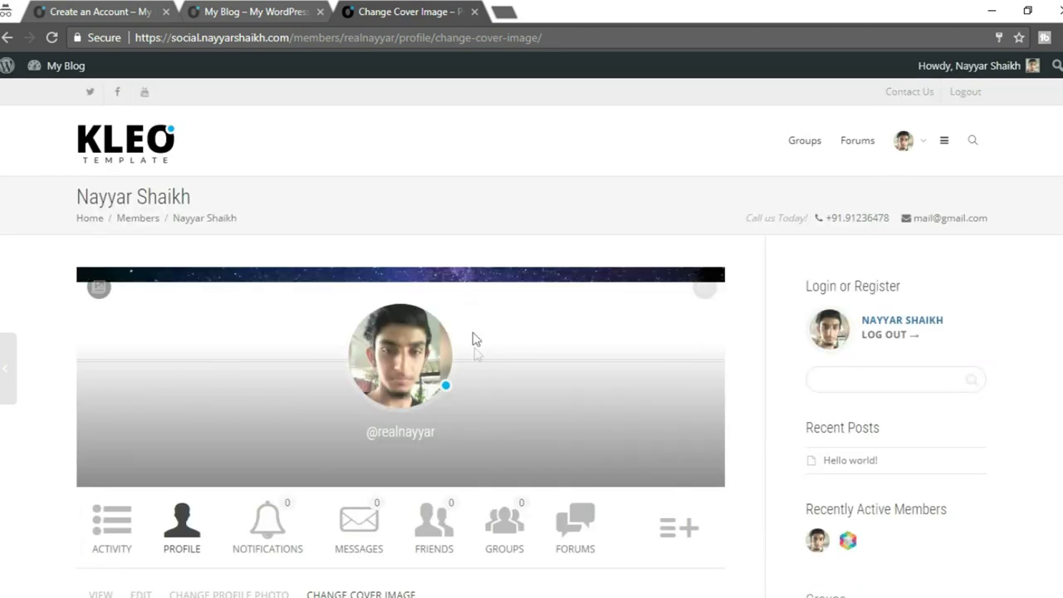
pyautogui.scroll(-3, 594, 375)
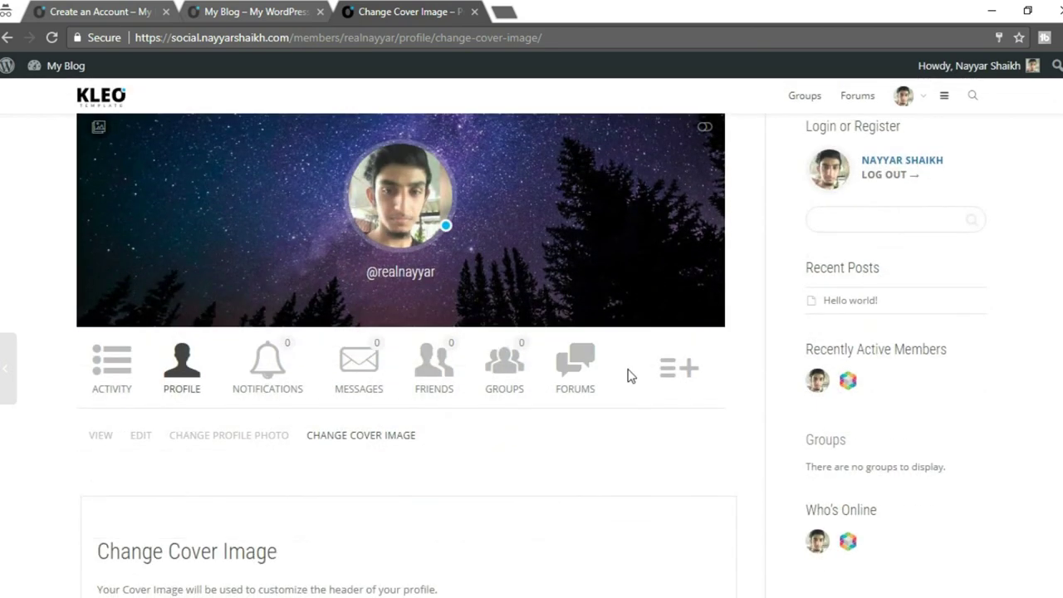
pyautogui.scroll(2, 573, 316)
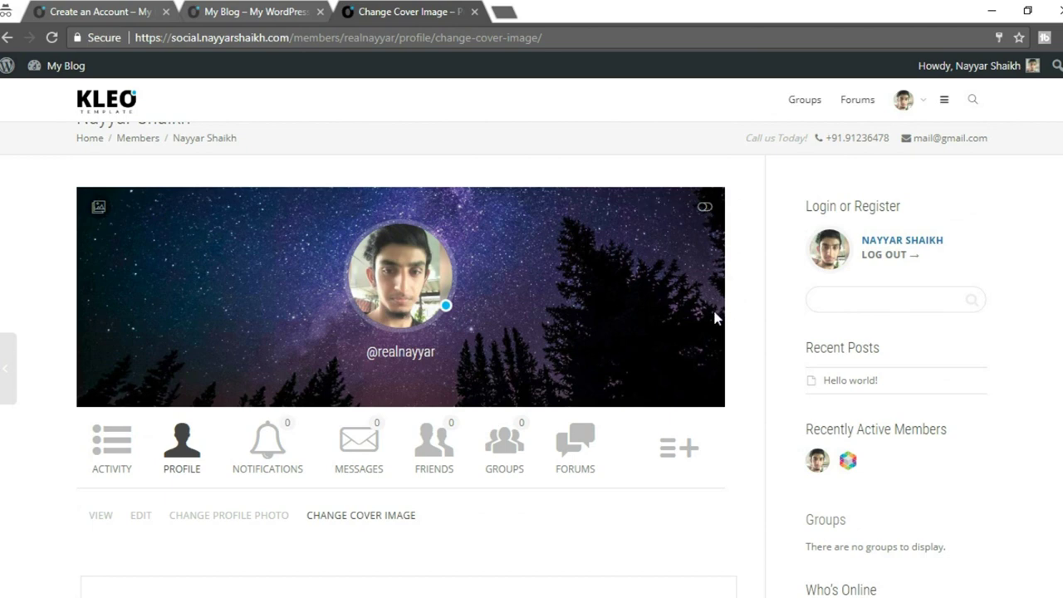
pyautogui.scroll(-2, 712, 319)
pyautogui.scroll(2, 669, 316)
pyautogui.scroll(-2, 669, 328)
pyautogui.scroll(2, 670, 338)
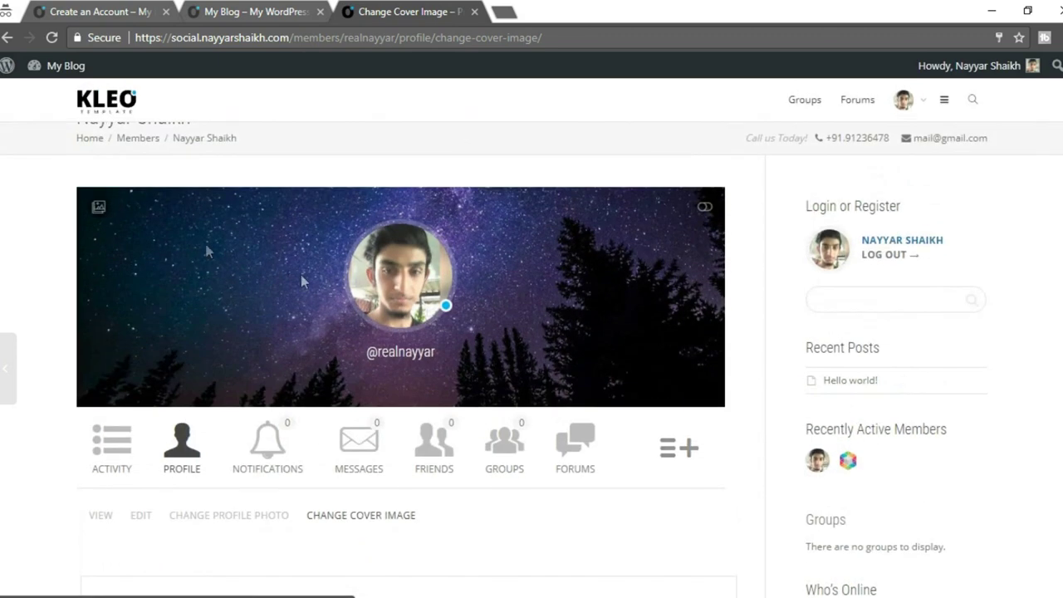
pyautogui.moveTo(215, 592)
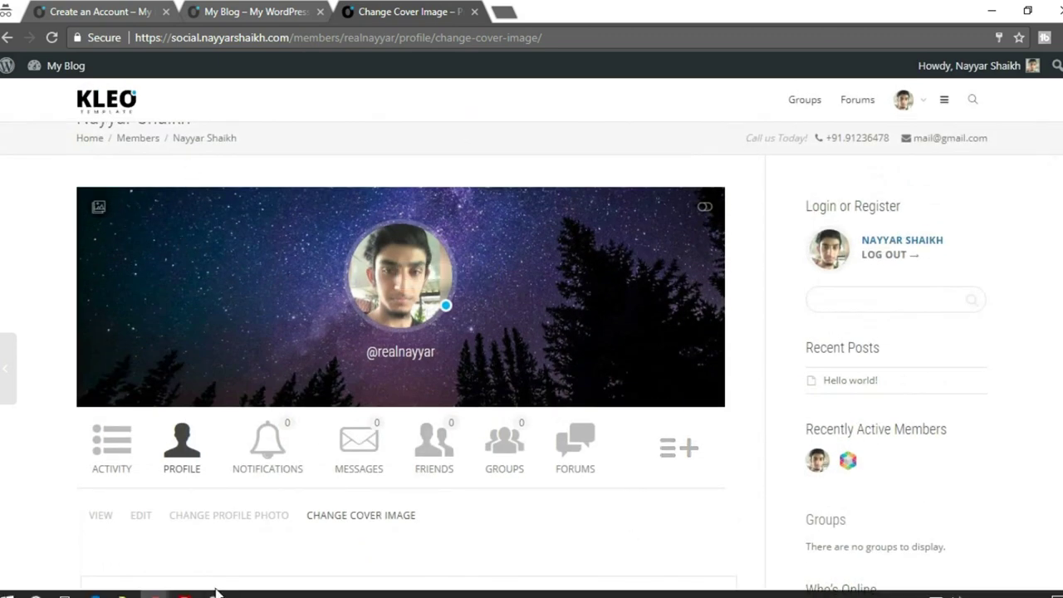
pyautogui.moveTo(154, 595)
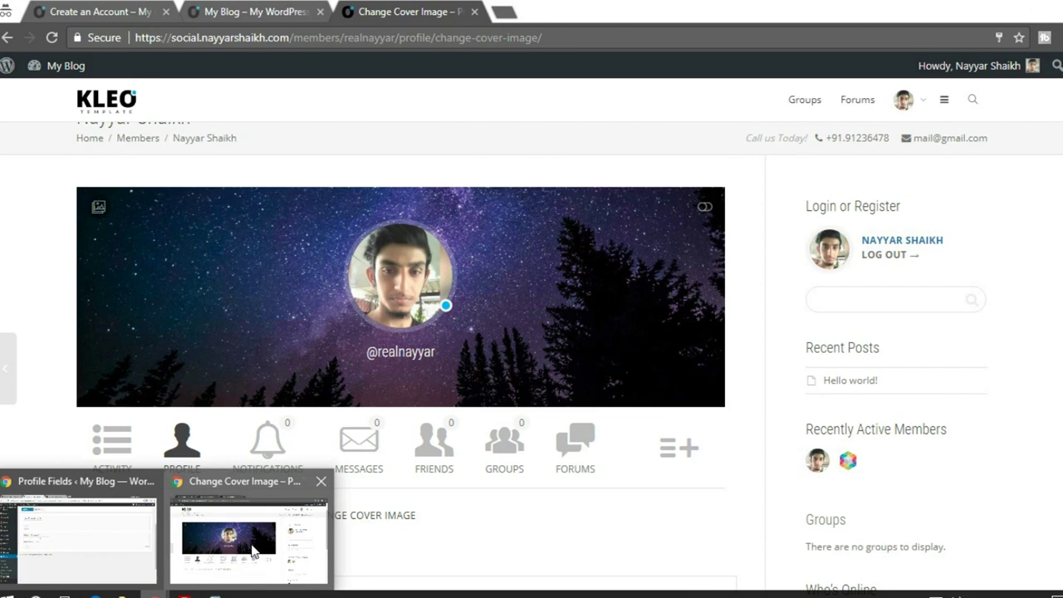
pyautogui.moveTo(69, 538)
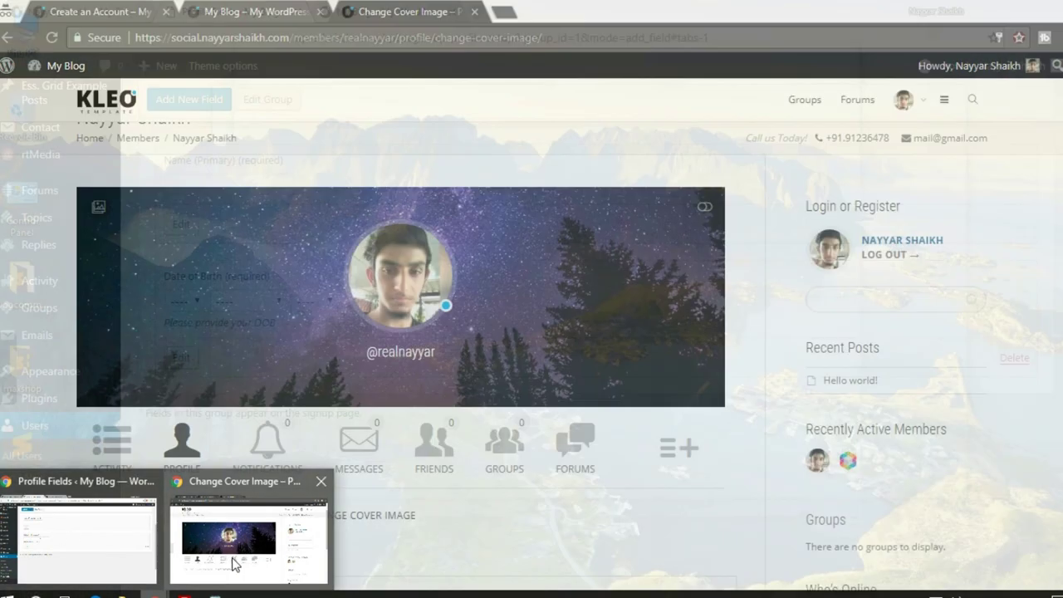
pyautogui.click(230, 548)
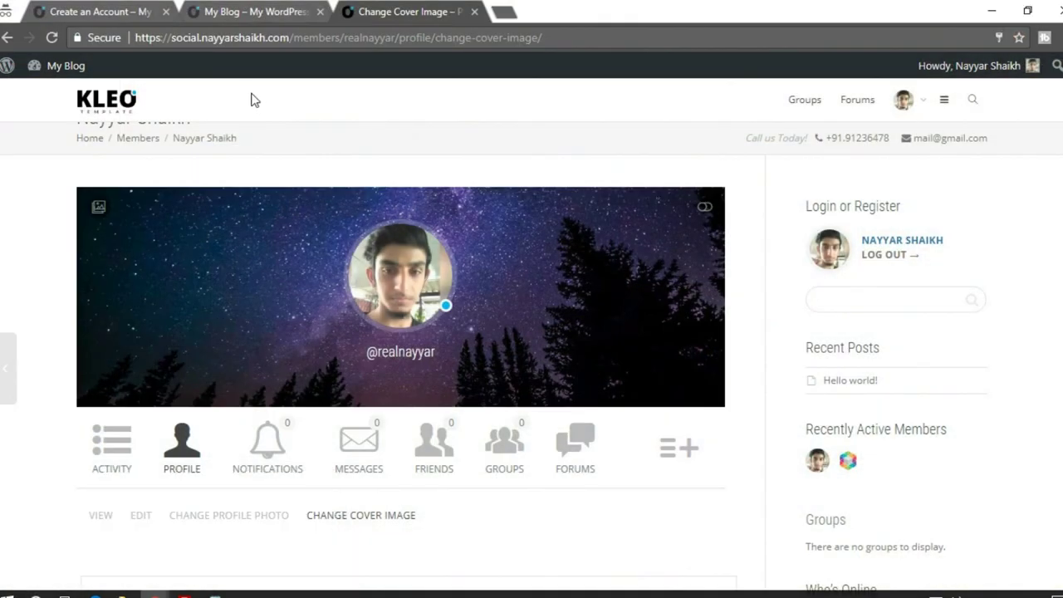
pyautogui.click(254, 12)
pyautogui.click(186, 342)
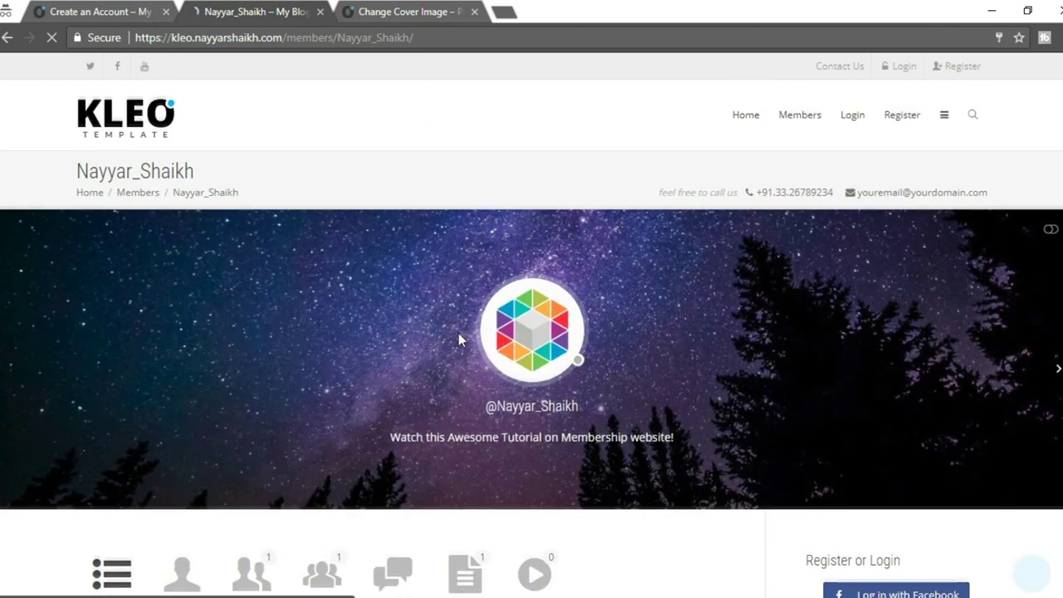
pyautogui.scroll(-2, 459, 338)
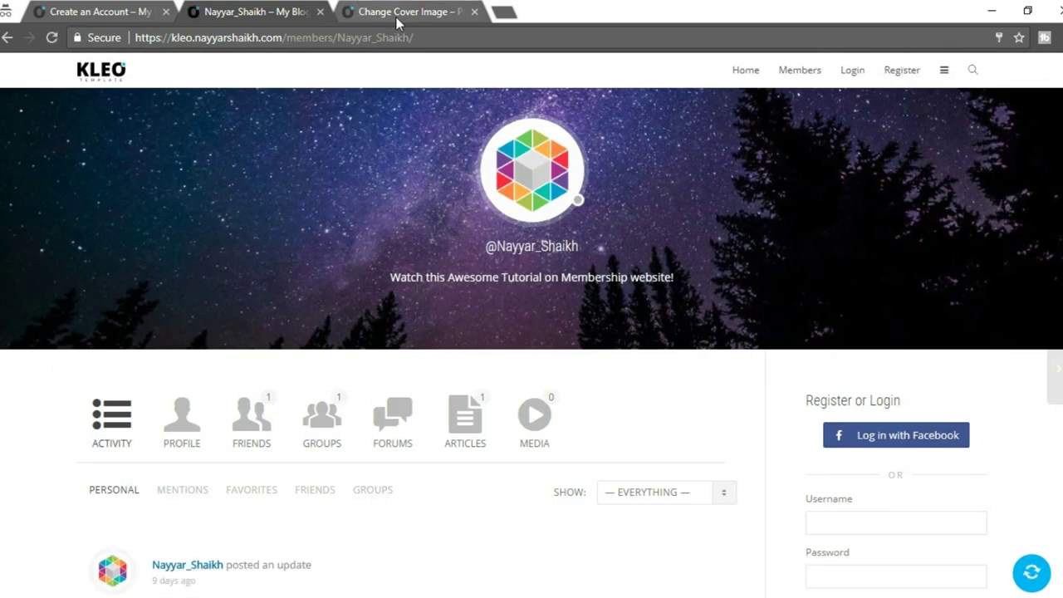
pyautogui.click(399, 12)
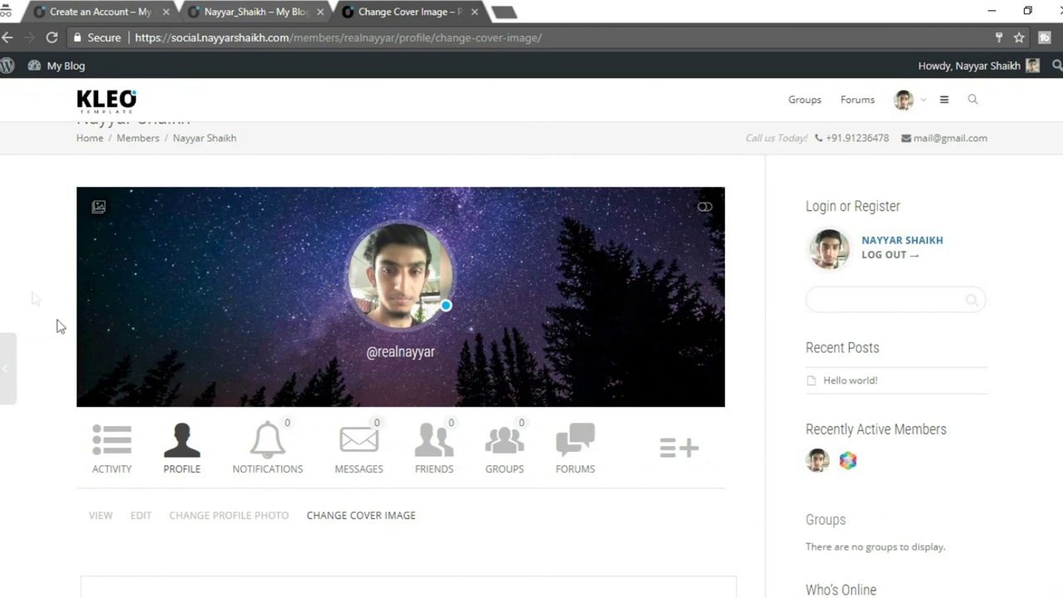
pyautogui.click(266, 10)
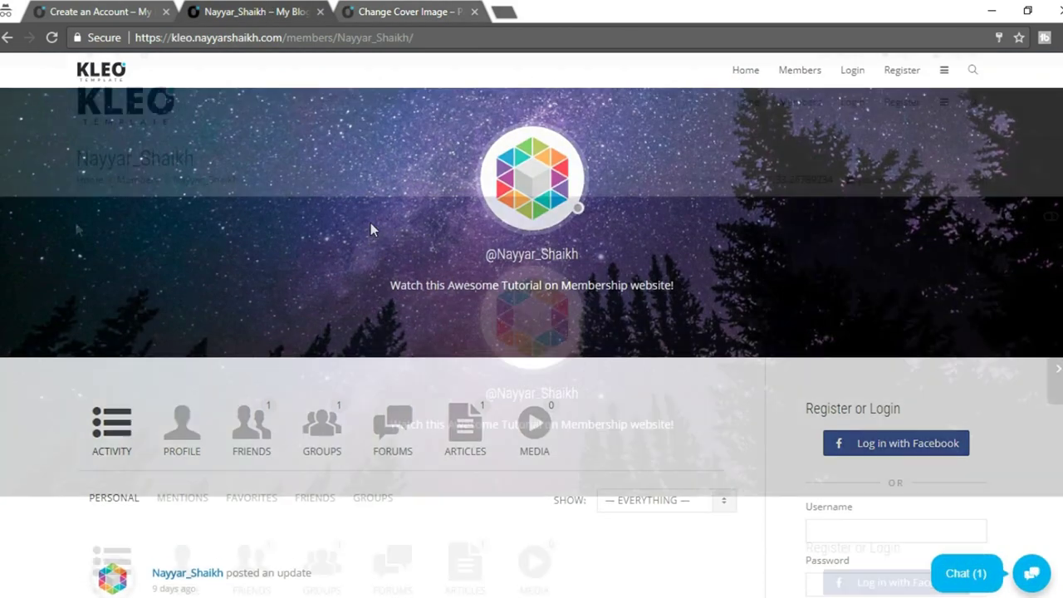
pyautogui.scroll(2, 370, 223)
pyautogui.scroll(-2, 532, 365)
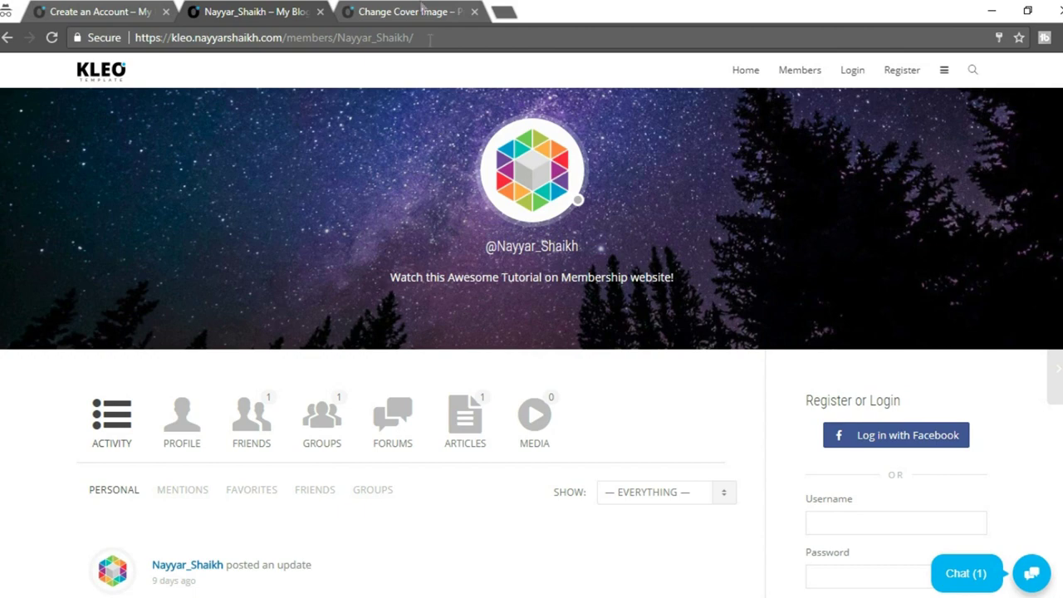
pyautogui.click(416, 12)
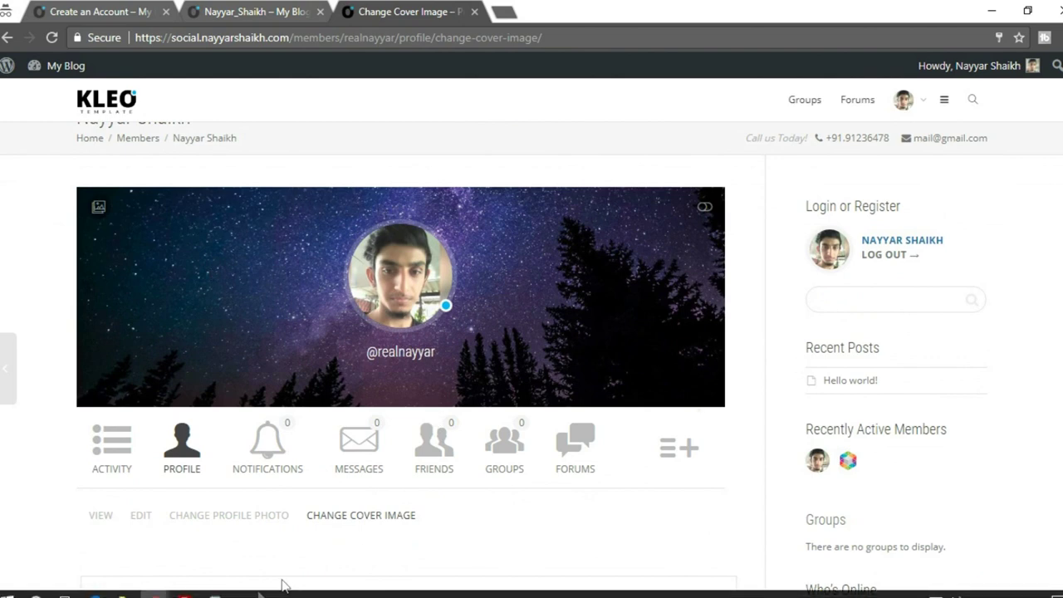
# In the Kleo theme options, turn on full width Profile Header and Group Header.
pyautogui.moveTo(154, 592)
pyautogui.click(108, 540)
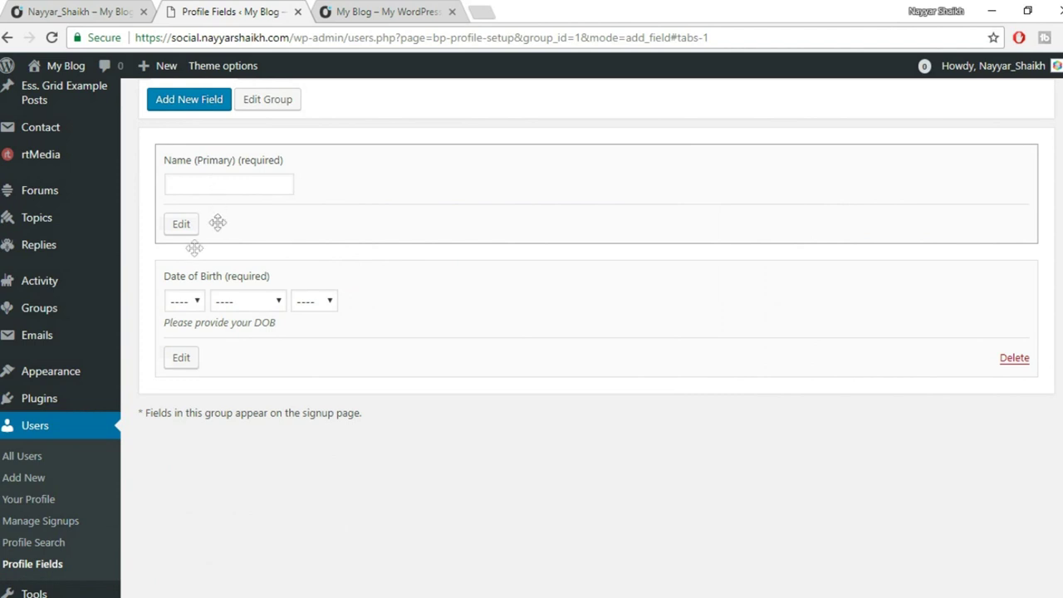
pyautogui.scroll(-3, 142, 287)
pyautogui.moveTo(57, 573)
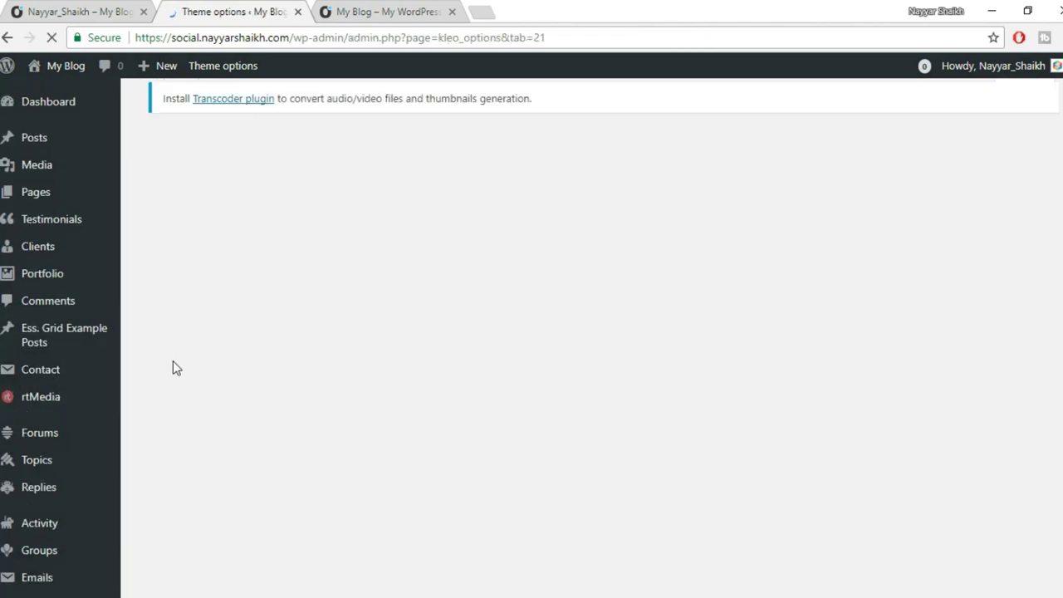
pyautogui.scroll(-3, 973, 452)
pyautogui.scroll(-10, 974, 453)
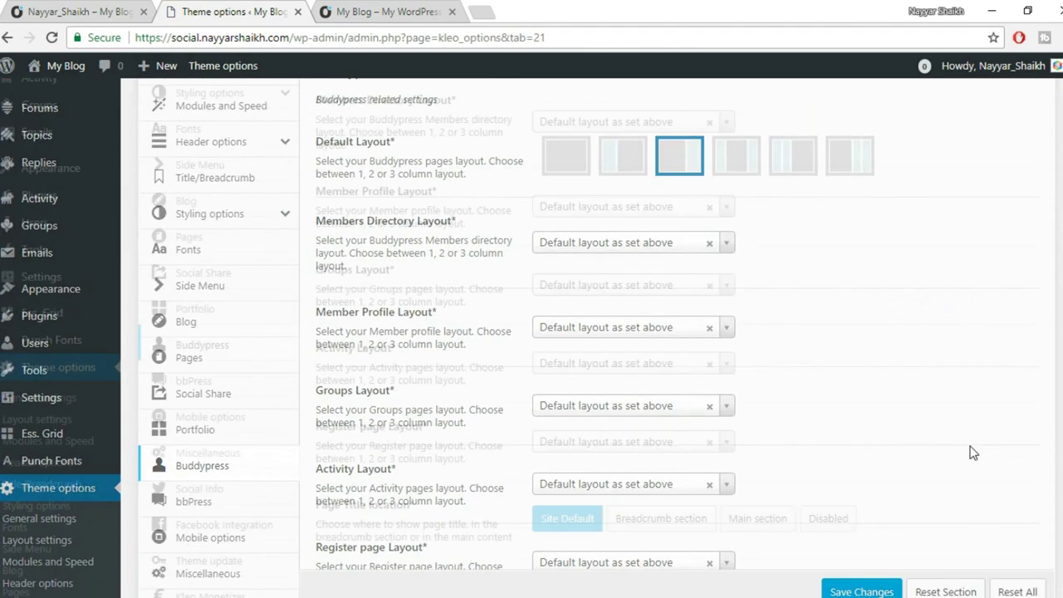
pyautogui.scroll(-3, 973, 452)
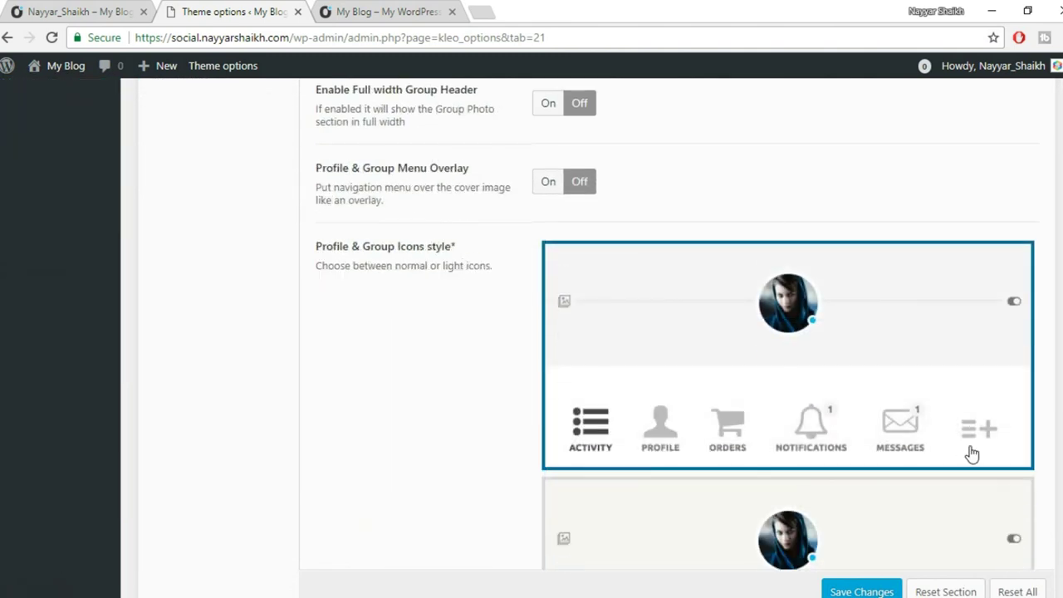
pyautogui.scroll(1, 968, 451)
pyautogui.scroll(1, 476, 191)
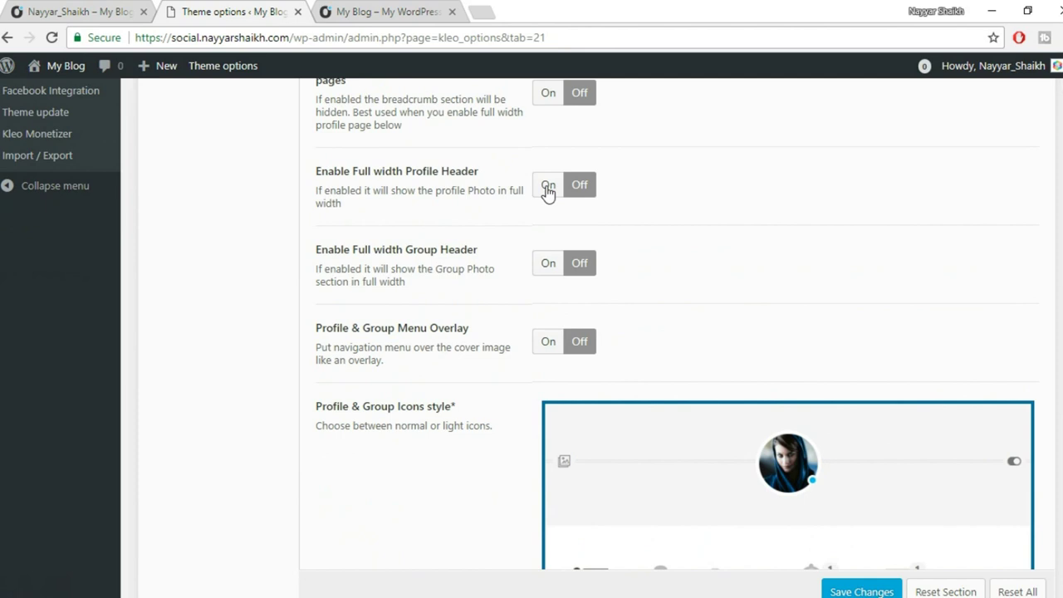
pyautogui.click(547, 187)
pyautogui.click(548, 264)
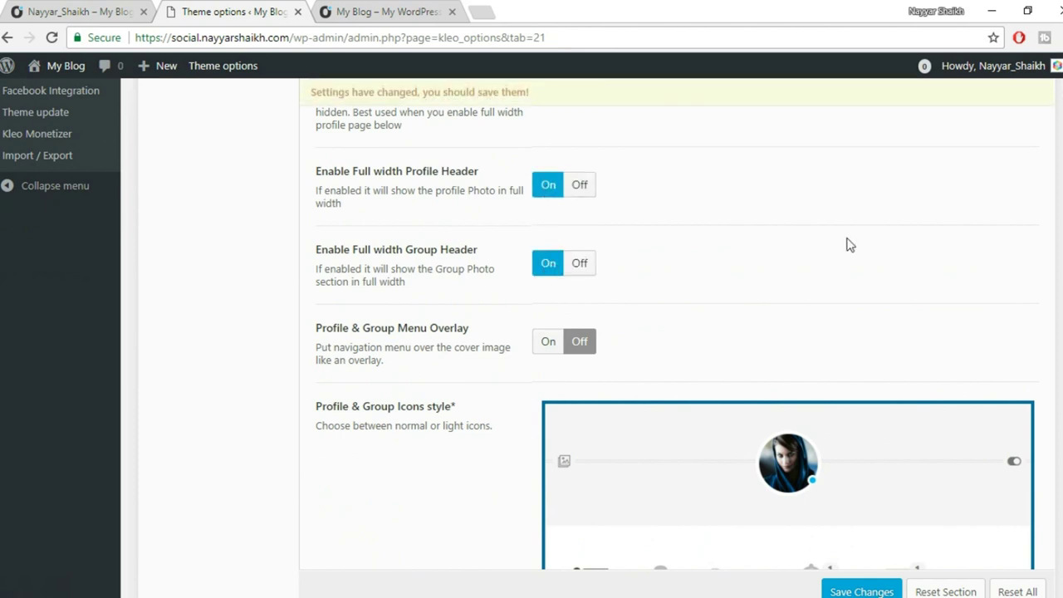
# Try the Light icons style, then revert to Normal icons.
pyautogui.scroll(-1, 847, 241)
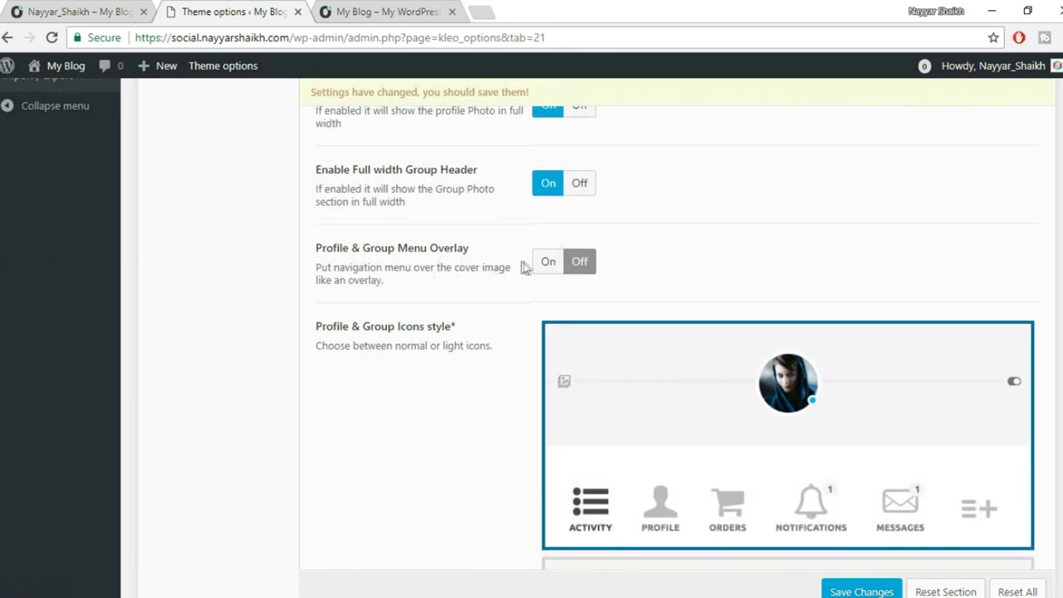
pyautogui.scroll(-6, 835, 232)
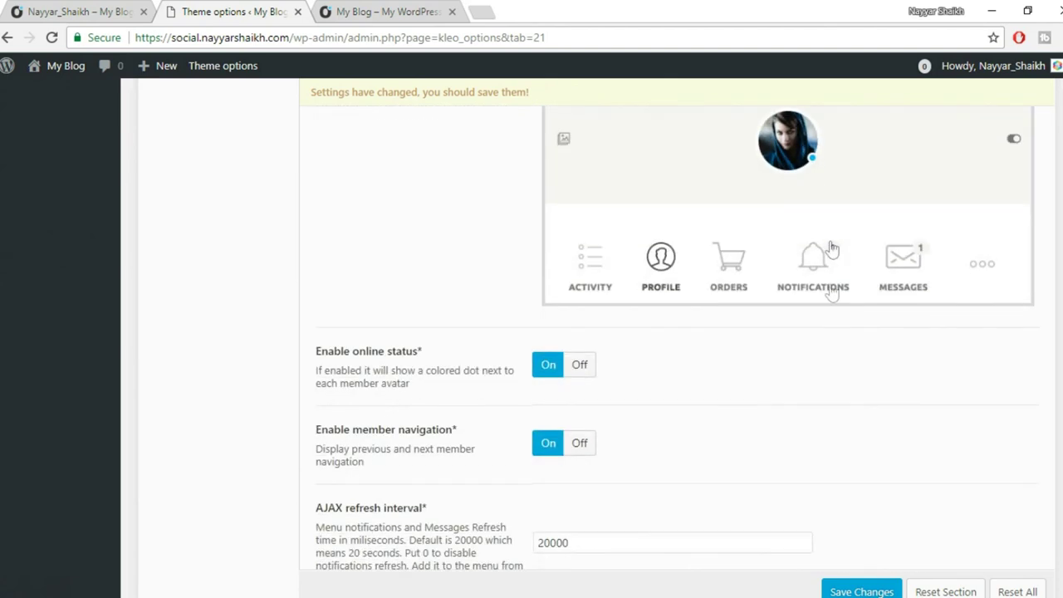
pyautogui.scroll(4, 849, 411)
pyautogui.scroll(-2, 707, 258)
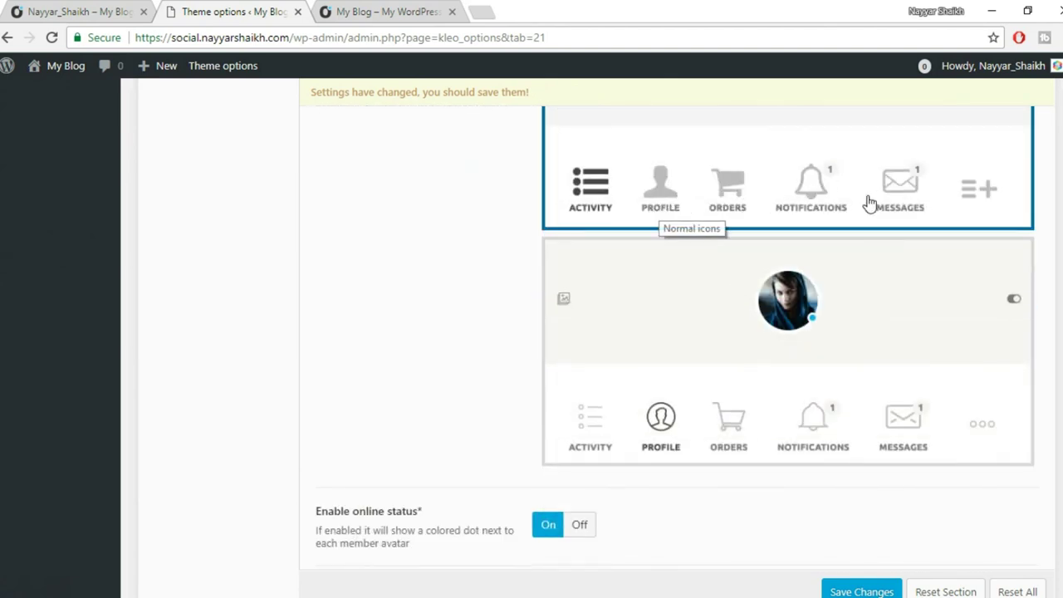
pyautogui.scroll(-1, 906, 493)
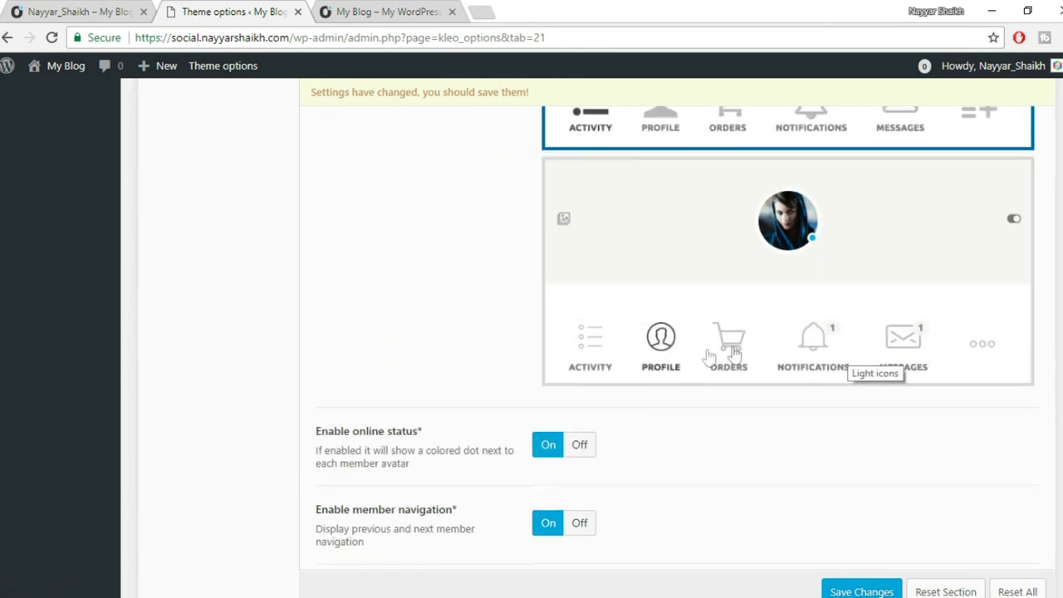
pyautogui.click(799, 341)
pyautogui.scroll(2, 801, 349)
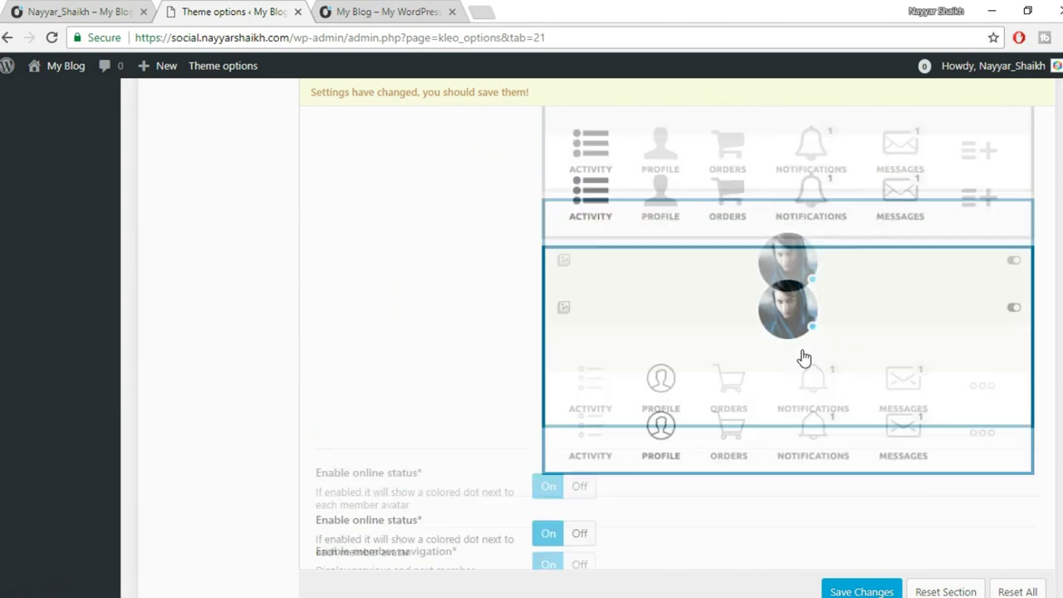
pyautogui.scroll(1, 803, 357)
pyautogui.click(788, 282)
# Save the theme options and reload the Change Cover Image page.
pyautogui.scroll(-3, 917, 375)
pyautogui.scroll(-3, 918, 376)
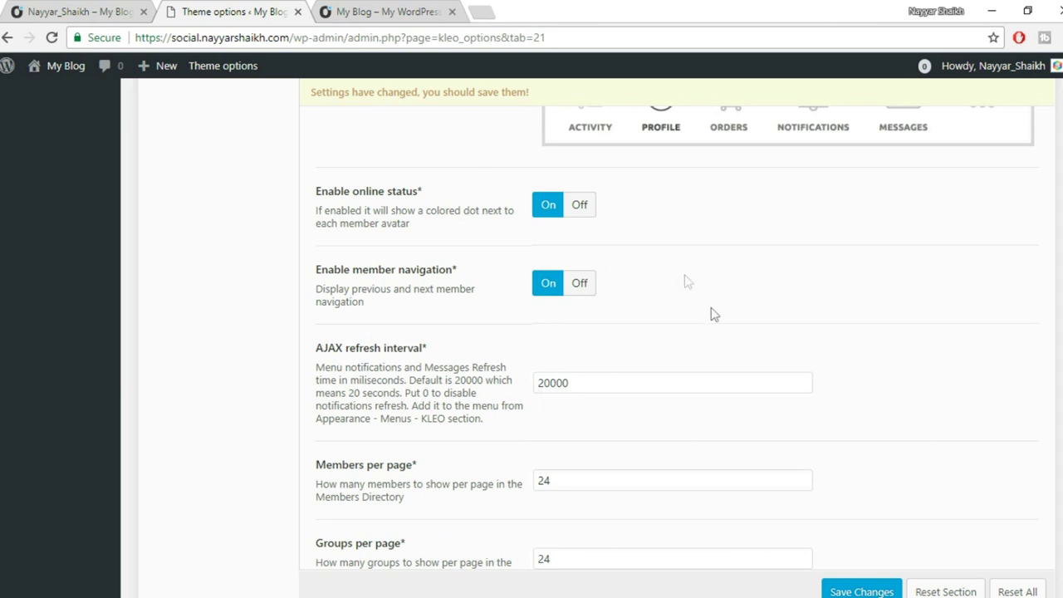
pyautogui.scroll(-1, 723, 351)
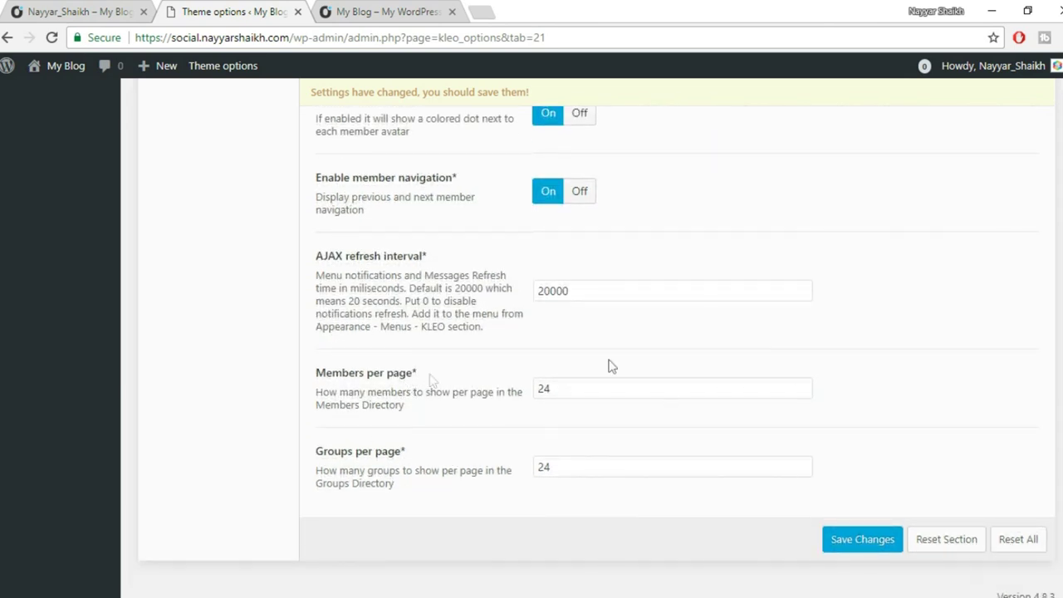
pyautogui.scroll(1, 722, 390)
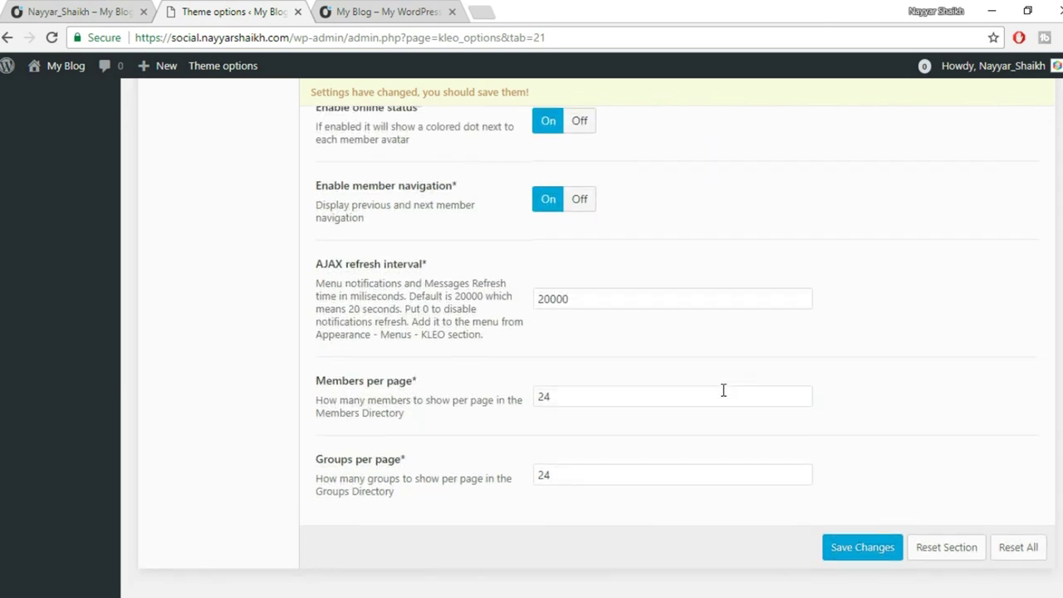
pyautogui.scroll(-1, 721, 390)
pyautogui.click(885, 568)
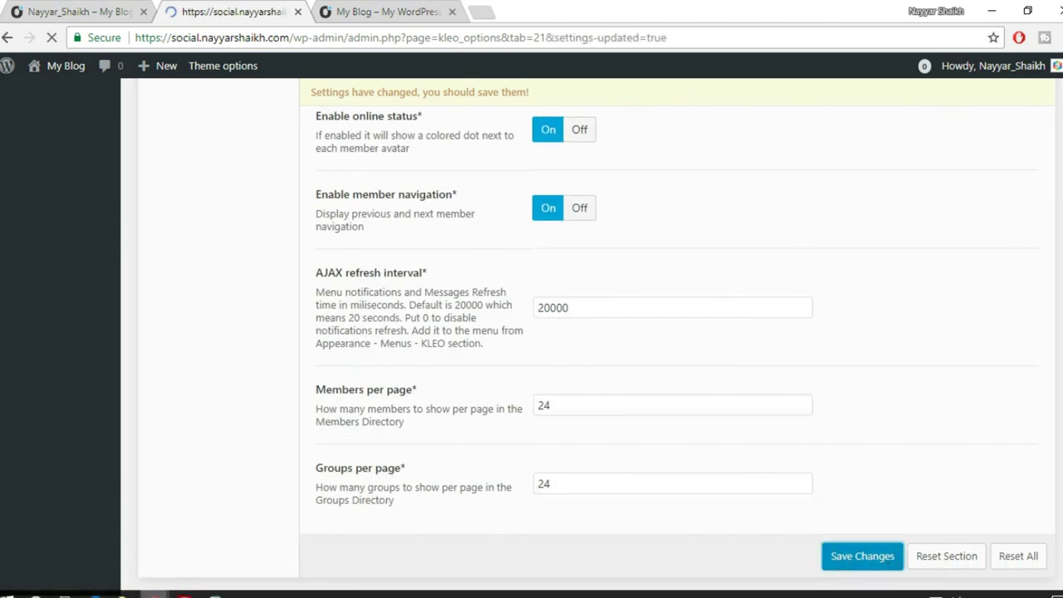
pyautogui.moveTo(154, 594)
pyautogui.click(199, 540)
pyautogui.click(52, 37)
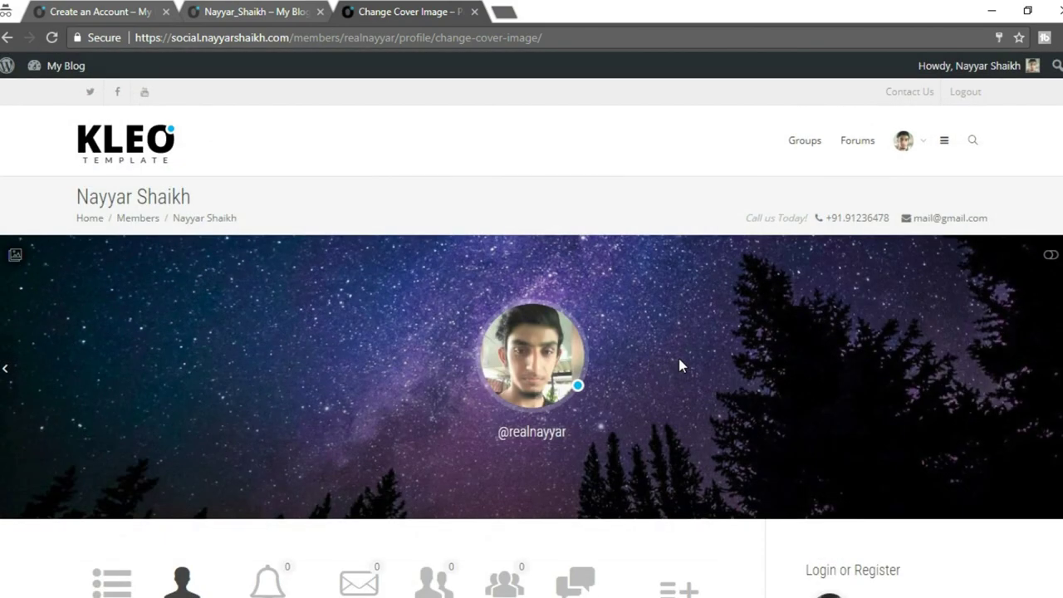
# Collapse the profile cover with Show less, then expand it again with Show more.
pyautogui.scroll(-3, 678, 358)
pyautogui.scroll(-4, 679, 366)
pyautogui.scroll(5, 681, 363)
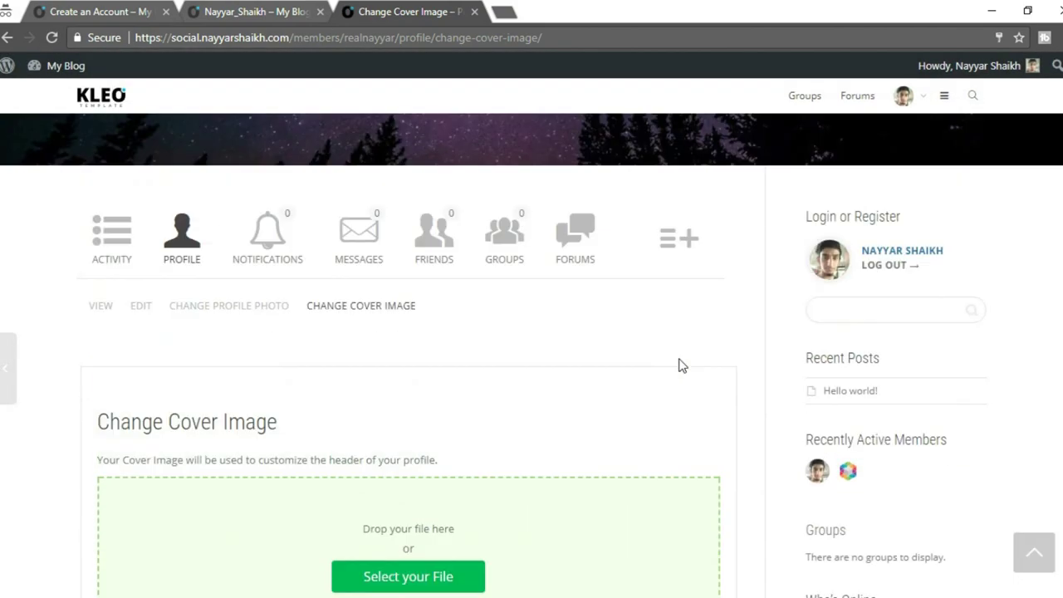
pyautogui.scroll(2, 674, 357)
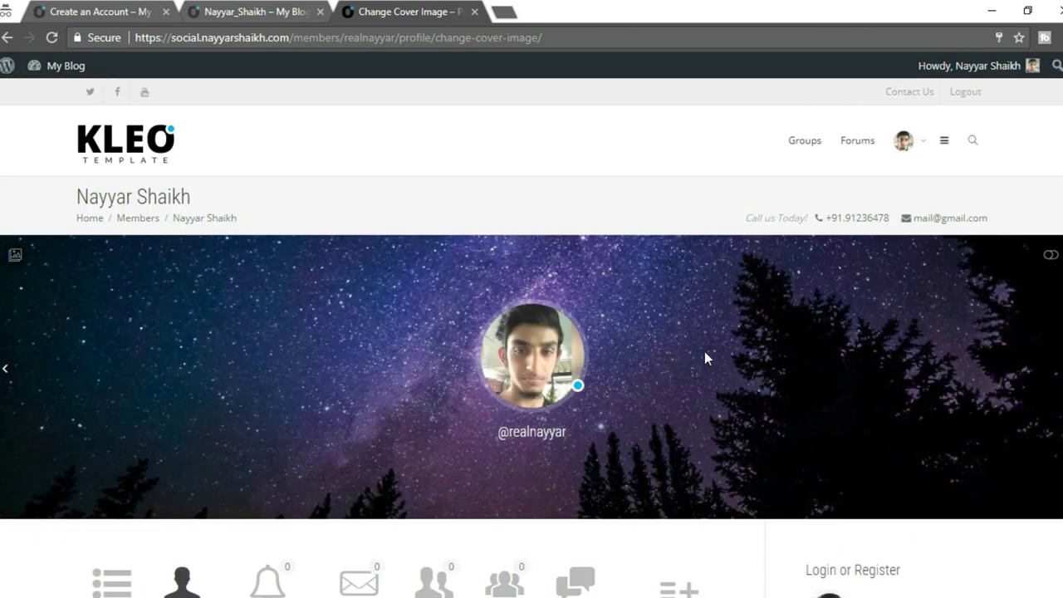
pyautogui.click(1050, 256)
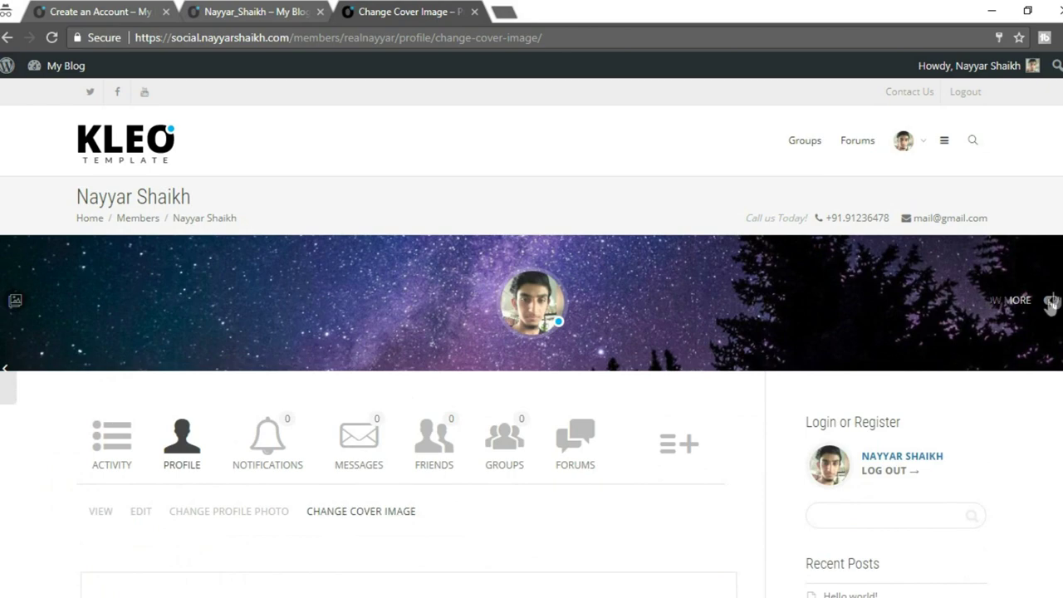
pyautogui.click(1050, 301)
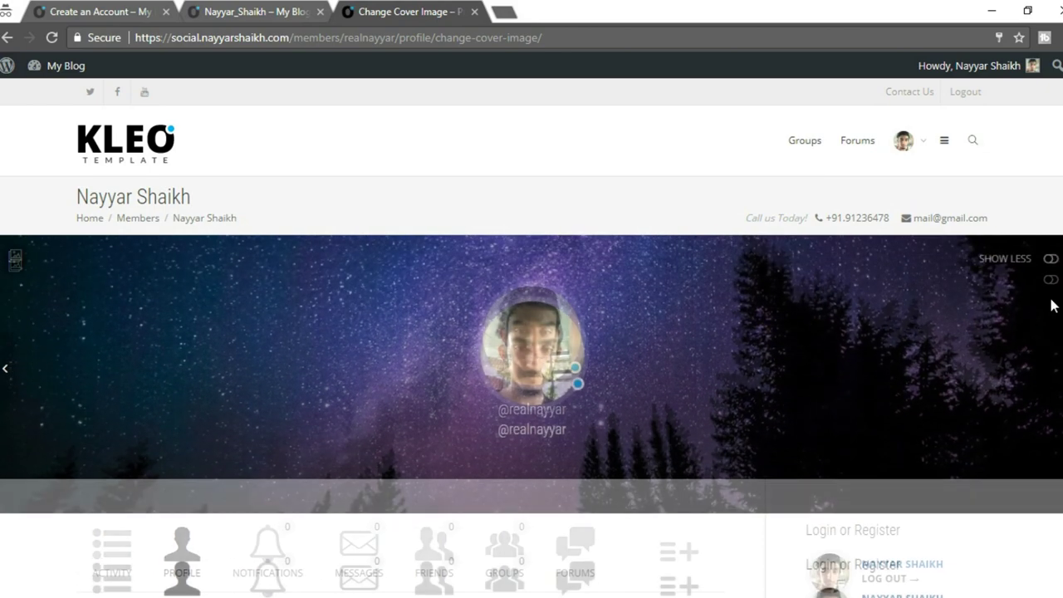
pyautogui.scroll(-5, 1051, 303)
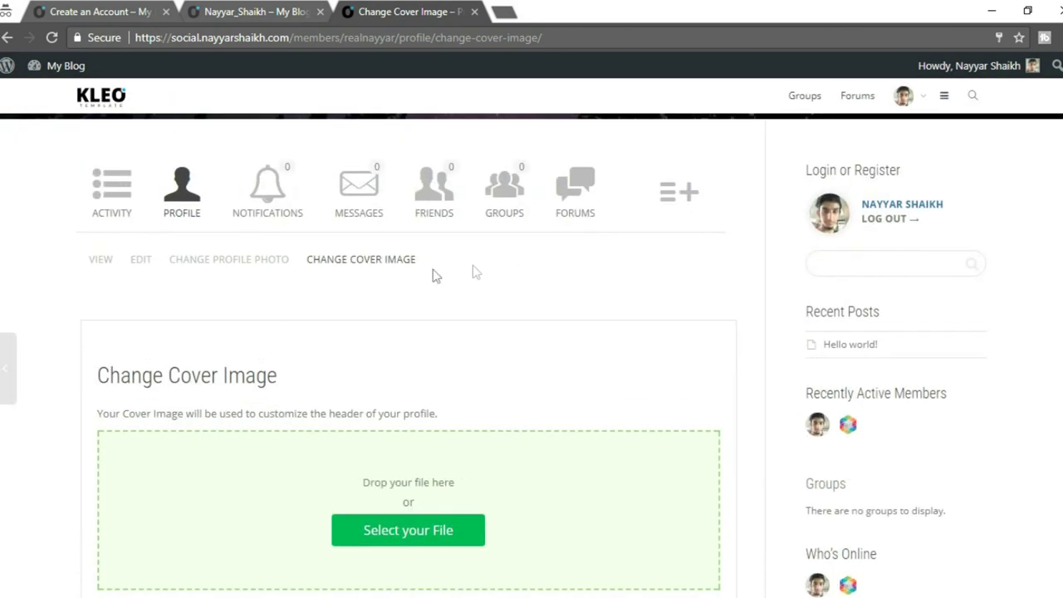
pyautogui.scroll(5, 457, 259)
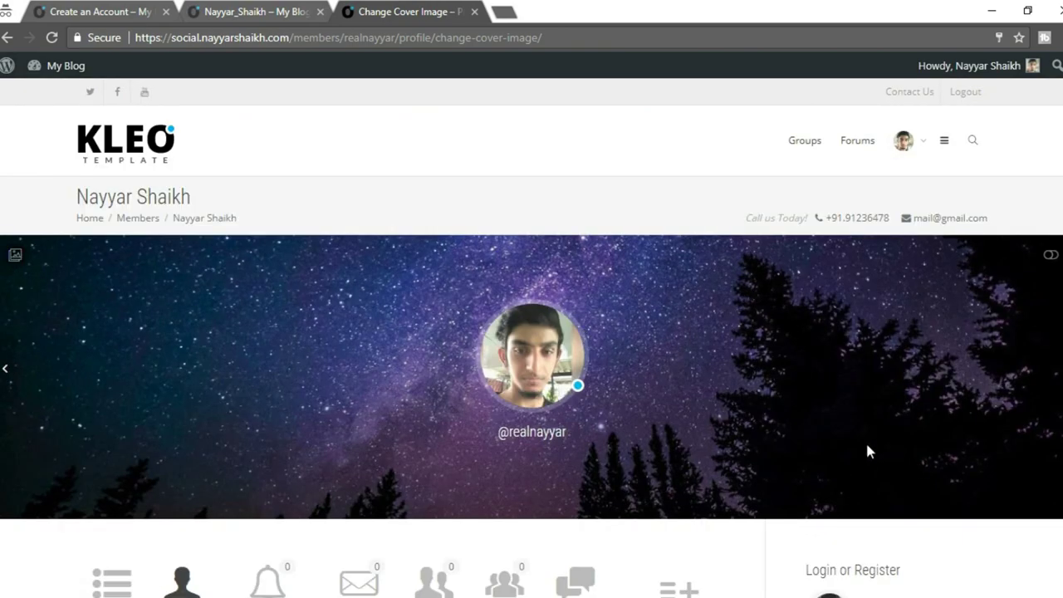
pyautogui.scroll(-5, 866, 441)
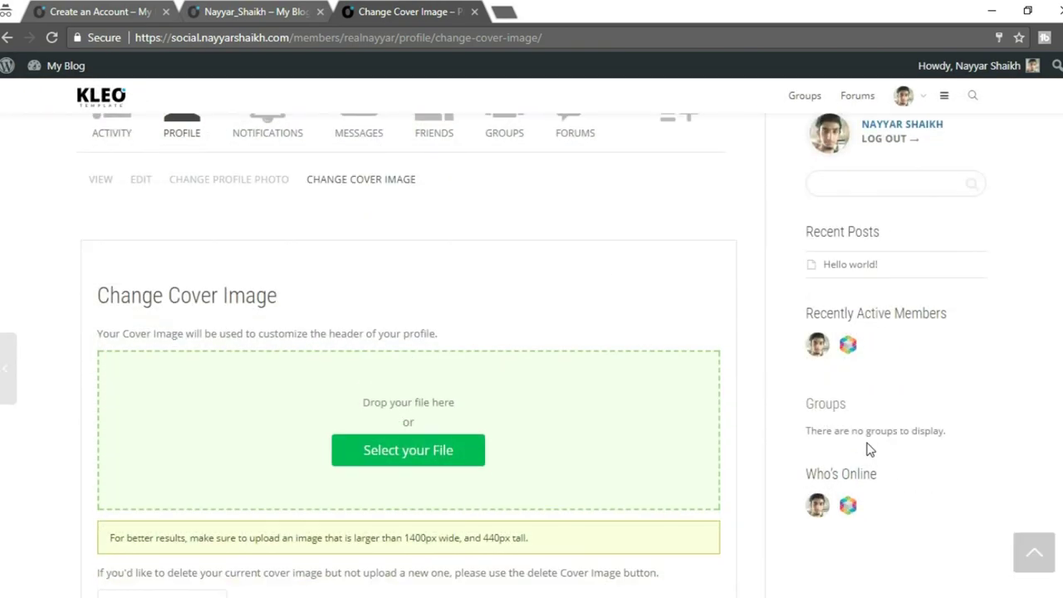
pyautogui.scroll(-2, 869, 446)
pyautogui.scroll(4, 868, 446)
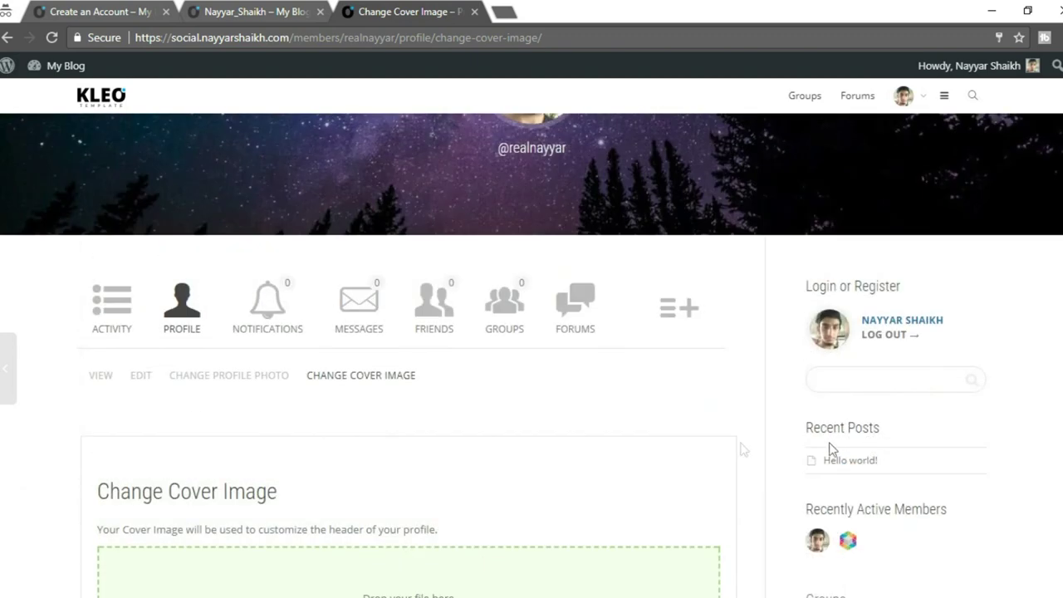
# Check the member's Groups tab, which lists no groups.
pyautogui.click(514, 325)
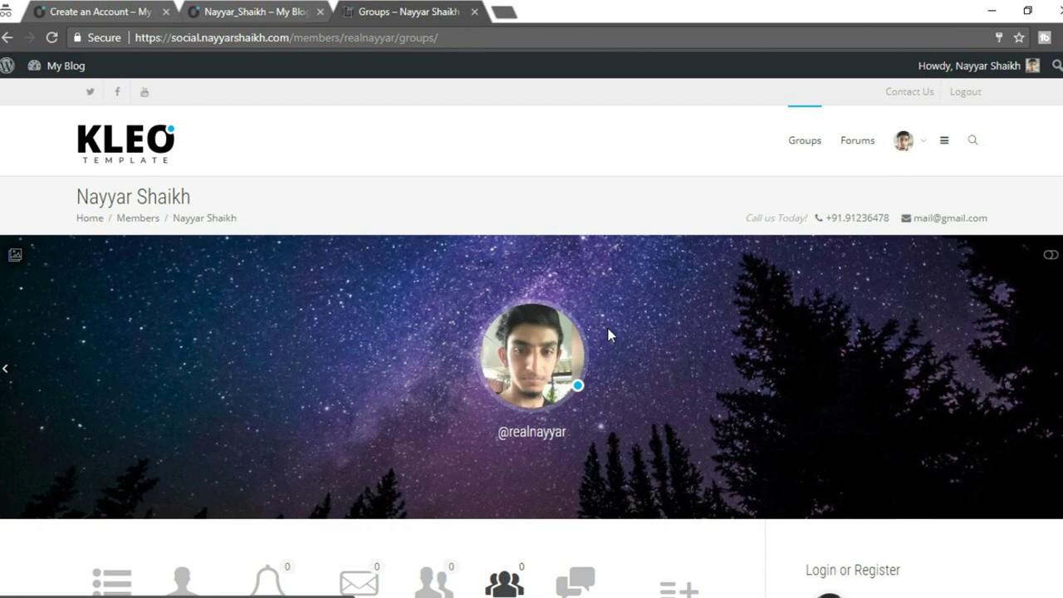
pyautogui.scroll(-4, 607, 328)
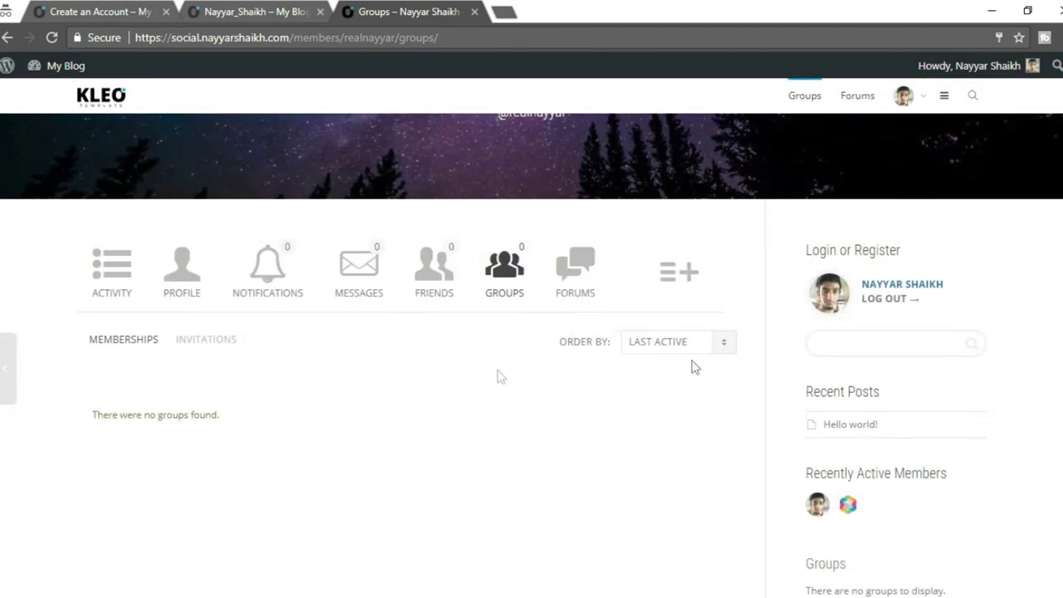
pyautogui.moveTo(97, 432); pyautogui.dragTo(242, 432)
pyautogui.click(368, 444)
pyautogui.scroll(1, 371, 446)
pyautogui.scroll(3, 819, 274)
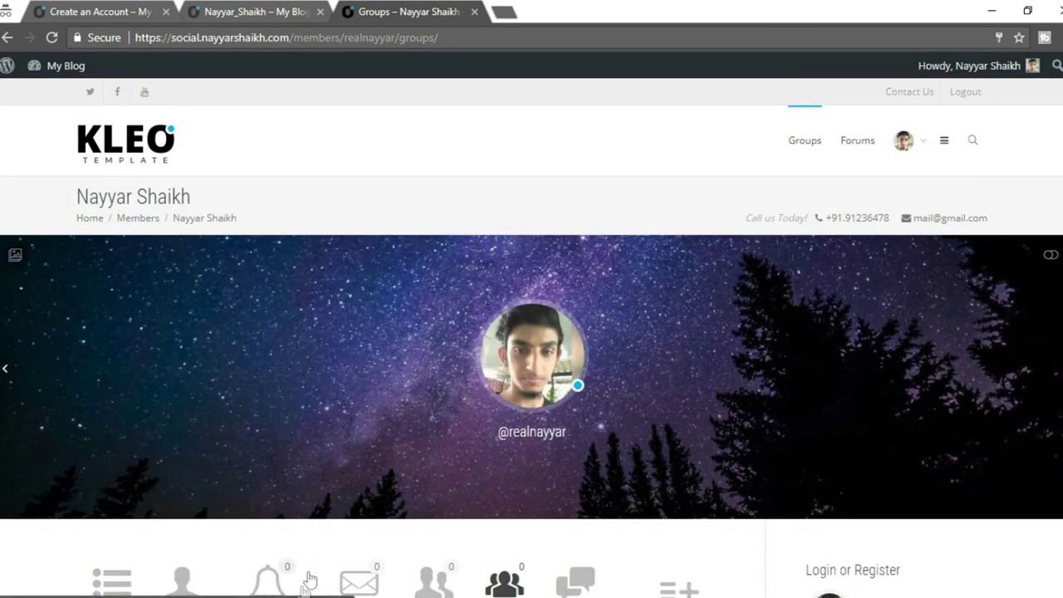
# Return to the Theme options window at the BuddyPress settings.
pyautogui.moveTo(158, 594)
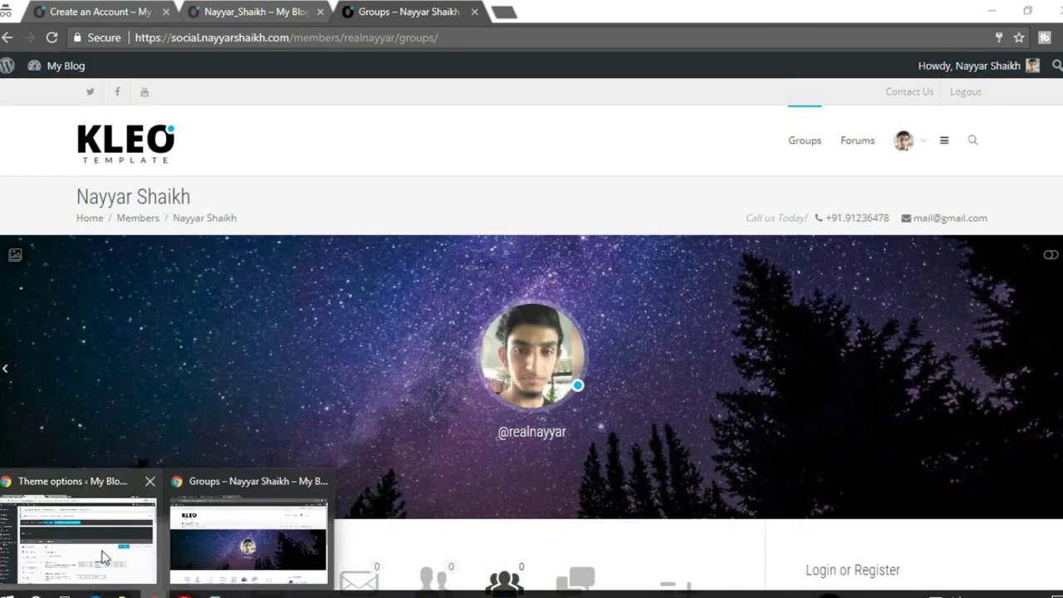
pyautogui.click(79, 535)
pyautogui.scroll(-2, 494, 278)
pyautogui.scroll(-4, 498, 301)
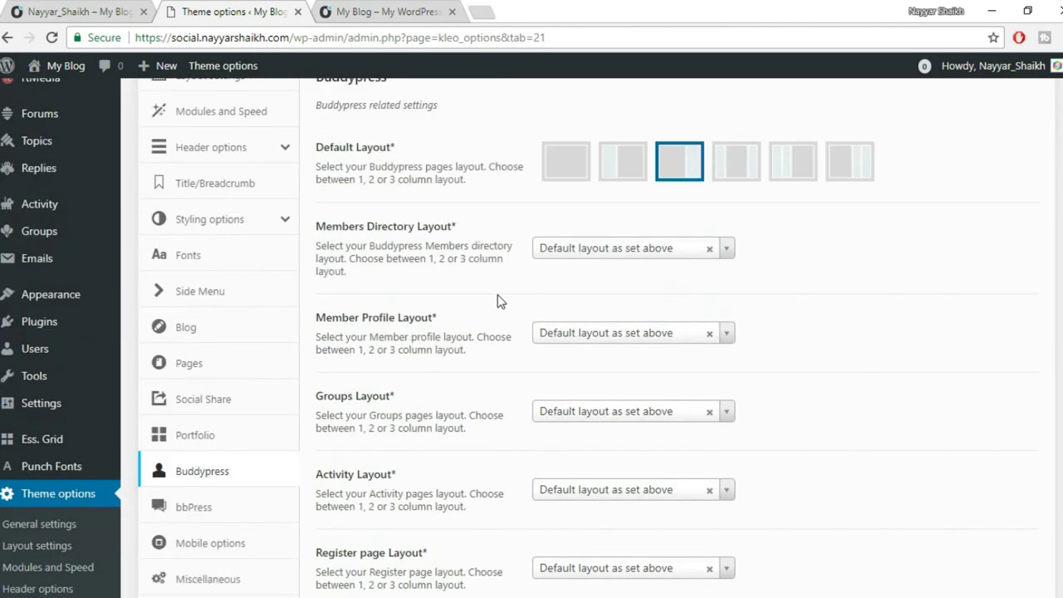
# Open the bbPress section of the Kleo theme options.
pyautogui.click(194, 346)
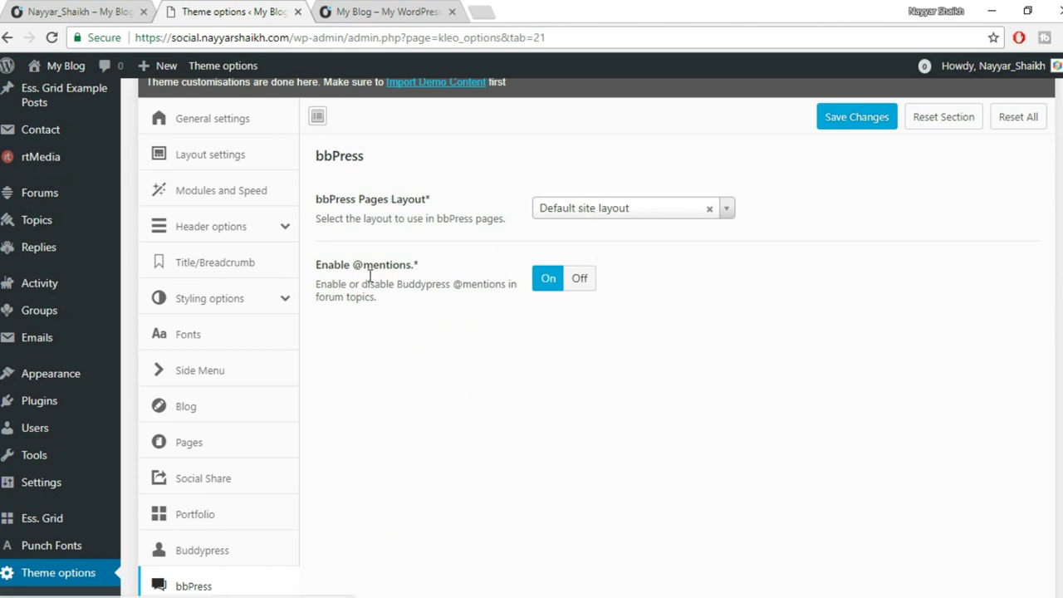
pyautogui.moveTo(355, 265); pyautogui.dragTo(423, 269)
pyautogui.click(468, 273)
pyautogui.scroll(-5, 651, 299)
pyautogui.scroll(5, 652, 303)
# View the demo site's Create Group form via the Groups menu, then return to Theme options.
pyautogui.click(52, 10)
pyautogui.moveTo(650, 158)
pyautogui.click(667, 193)
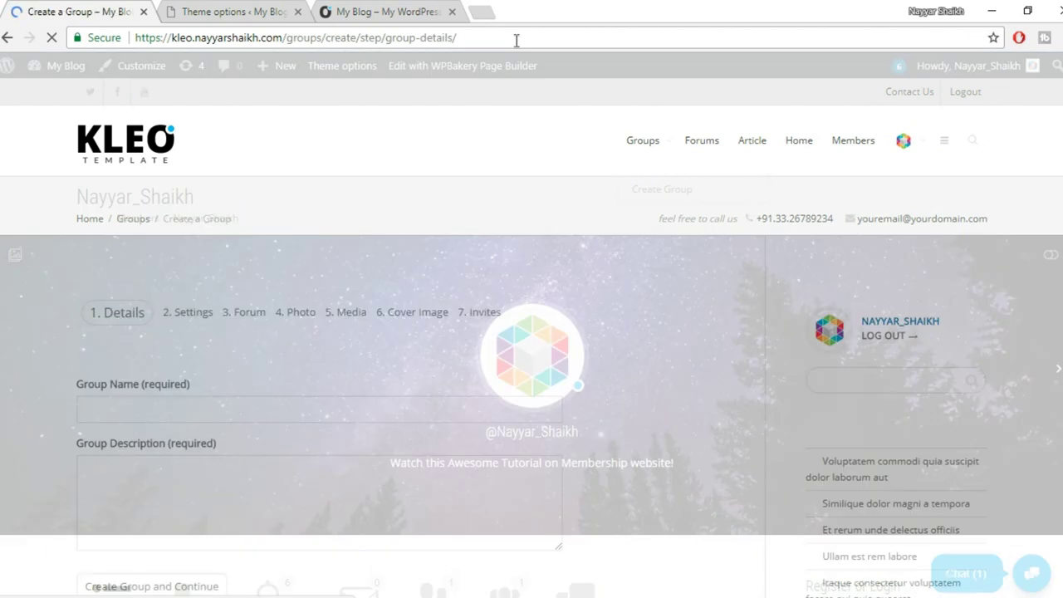
pyautogui.moveTo(515, 38); pyautogui.dragTo(289, 40)
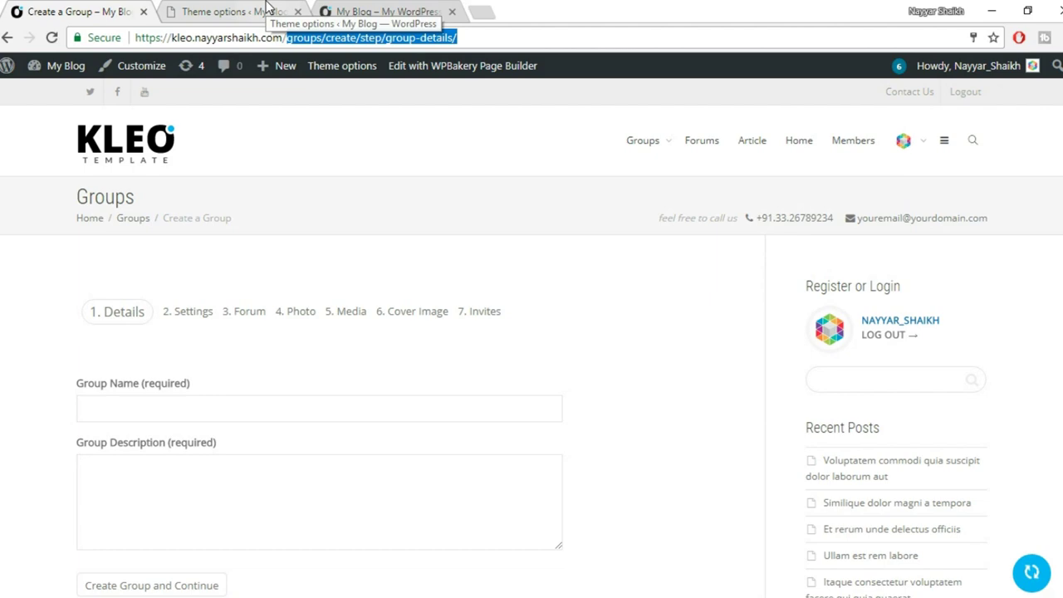
pyautogui.click(267, 10)
pyautogui.scroll(-3, 22, 368)
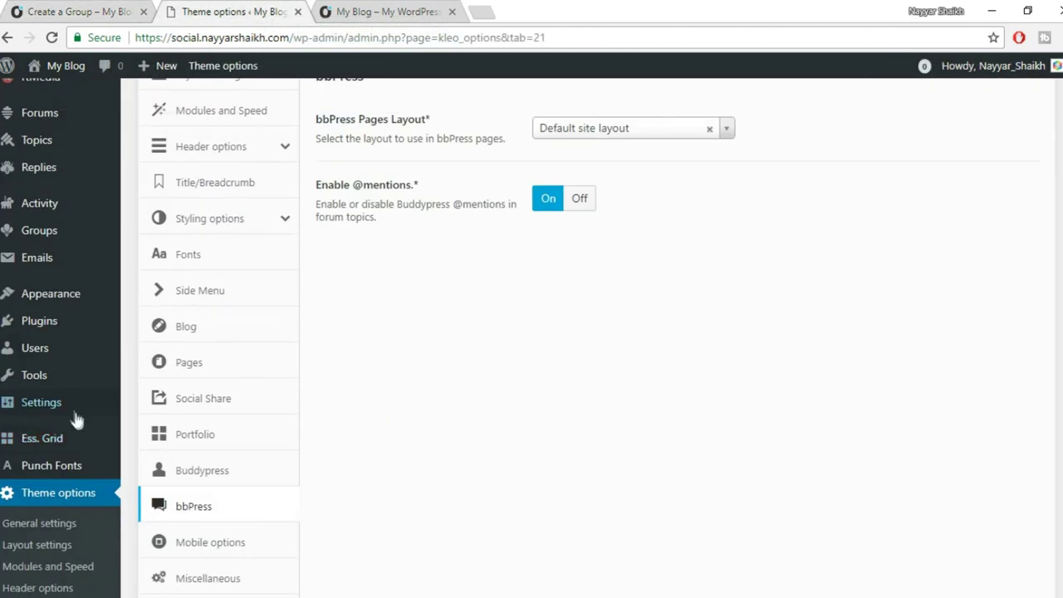
pyautogui.moveTo(66, 316)
pyautogui.moveTo(66, 296)
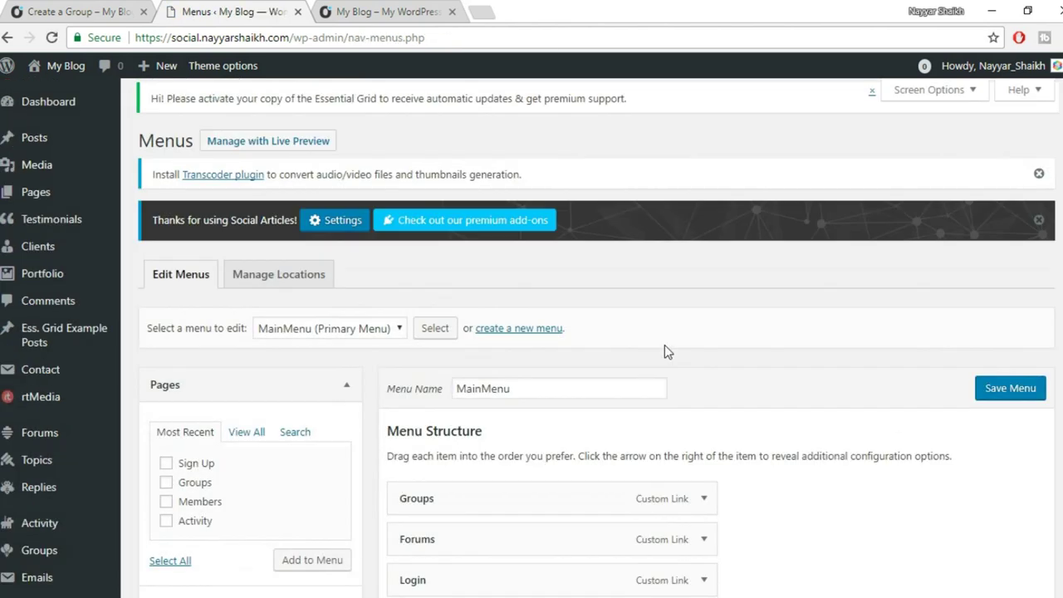
# Expand the Custom Links section in the menu editor.
pyautogui.scroll(-4, 664, 345)
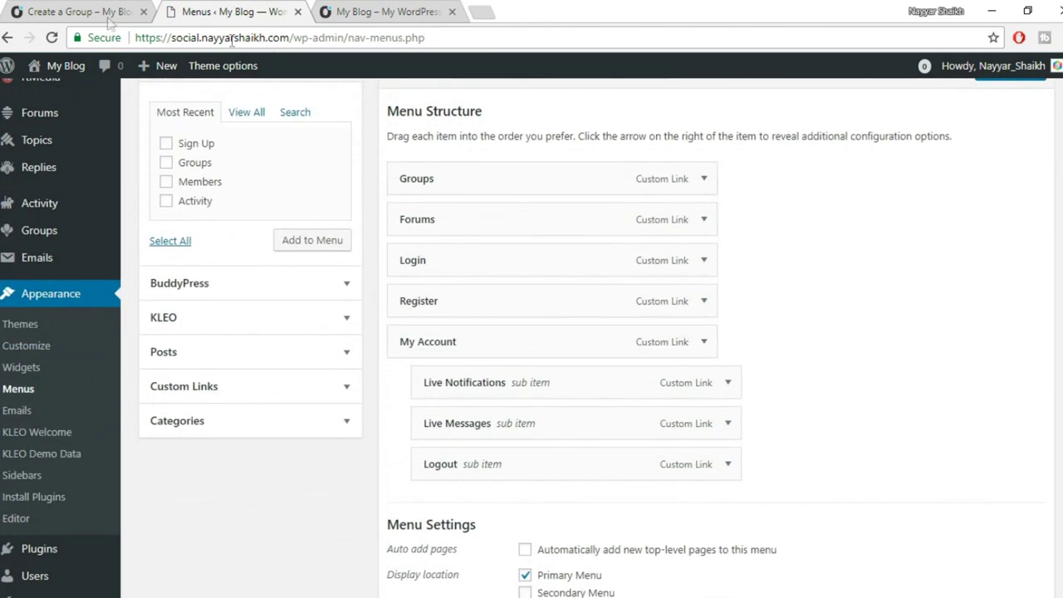
pyautogui.click(43, 11)
pyautogui.click(249, 11)
pyautogui.scroll(-1, 639, 216)
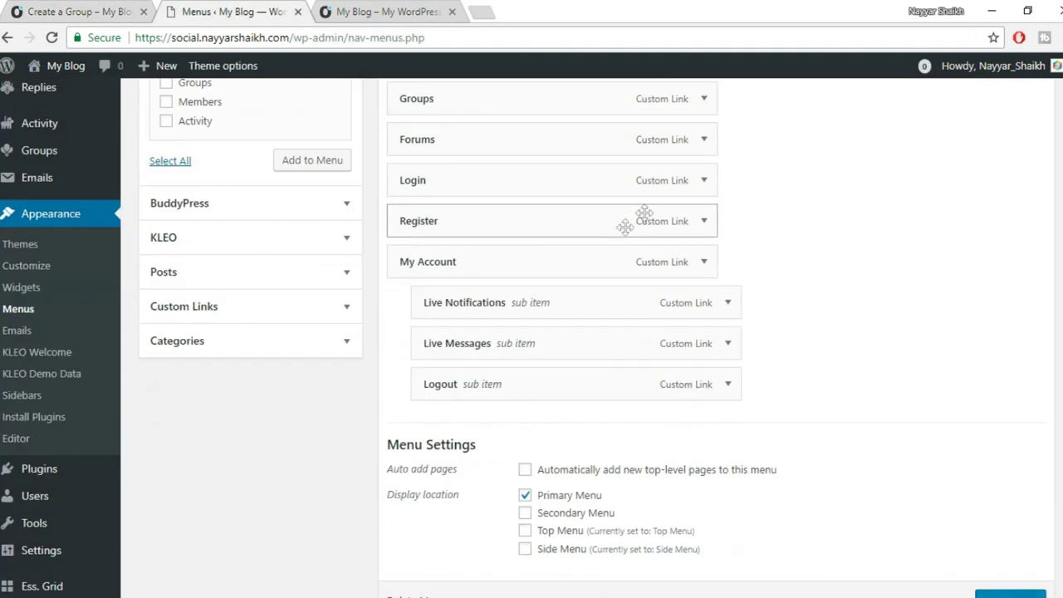
pyautogui.scroll(1, 573, 212)
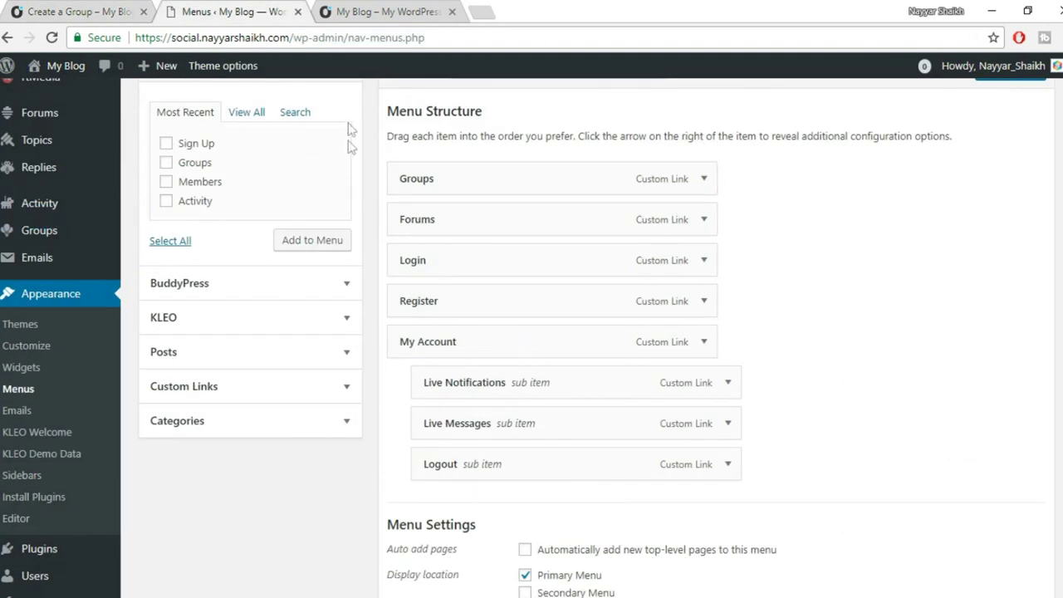
pyautogui.scroll(2, 352, 166)
pyautogui.scroll(-1, 315, 274)
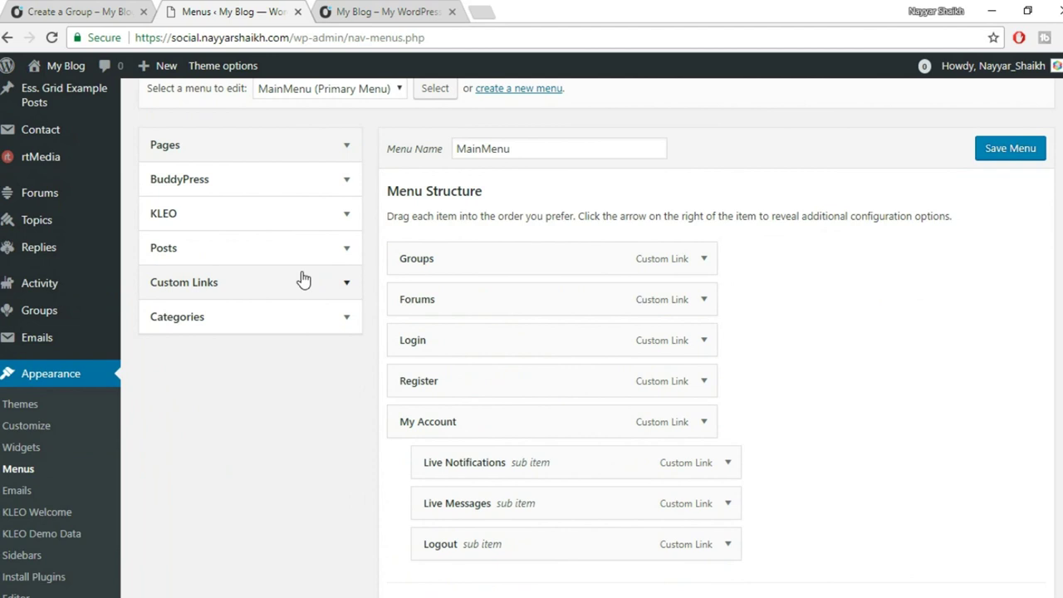
pyautogui.click(302, 280)
# Paste the Create Group page address into the custom link URL field.
pyautogui.click(386, 11)
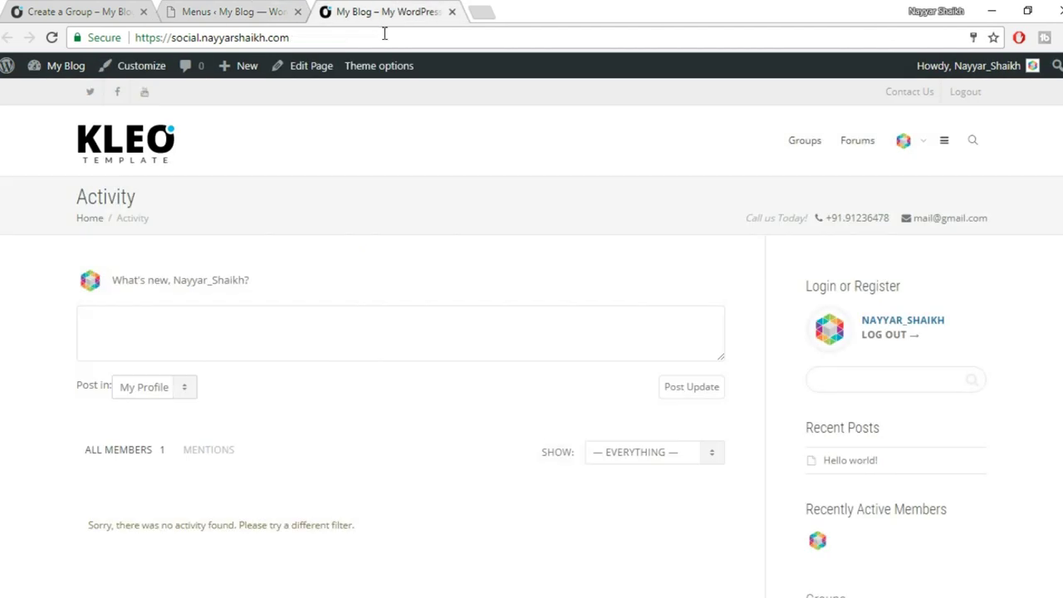
pyautogui.click(384, 35)
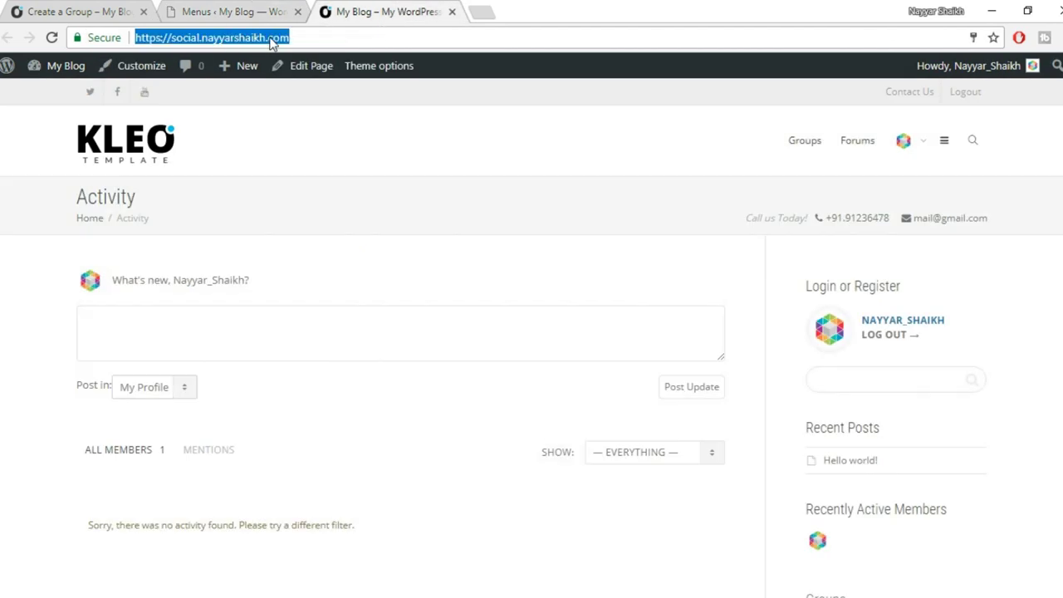
pyautogui.click(236, 10)
pyautogui.tripleClick(307, 331)
pyautogui.hotkey('ctrl', 'v')
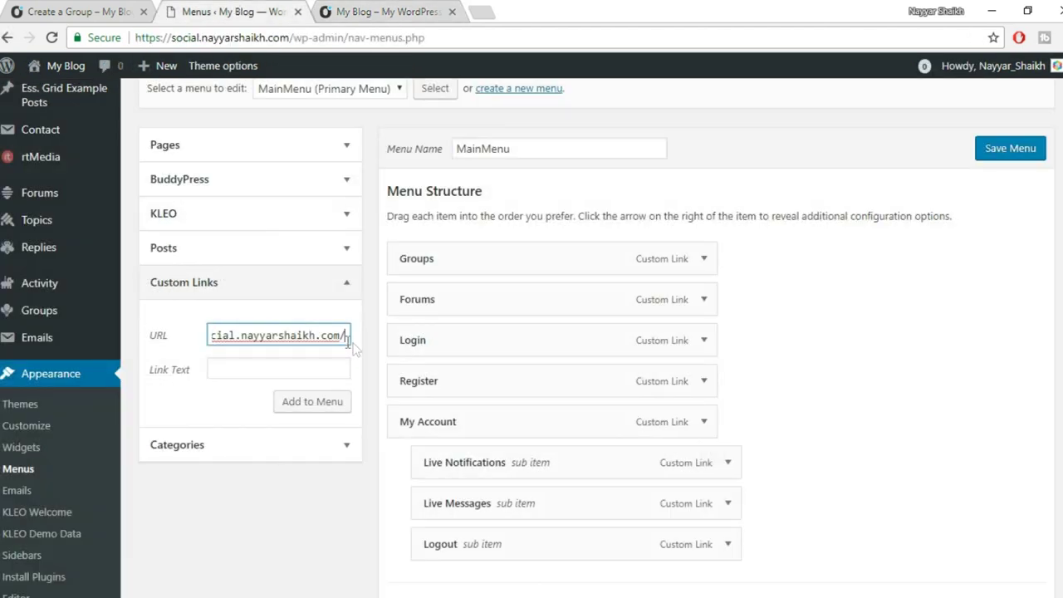
pyautogui.click(67, 10)
pyautogui.moveTo(512, 35); pyautogui.dragTo(302, 43)
pyautogui.hotkey('ctrl', 'c')
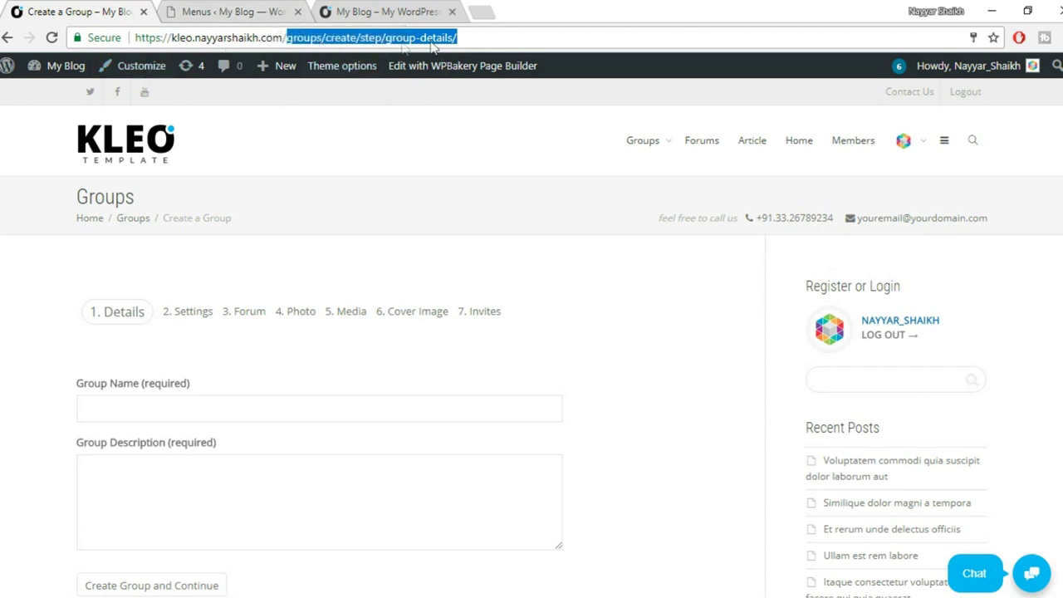
pyautogui.click(241, 11)
pyautogui.click(304, 368)
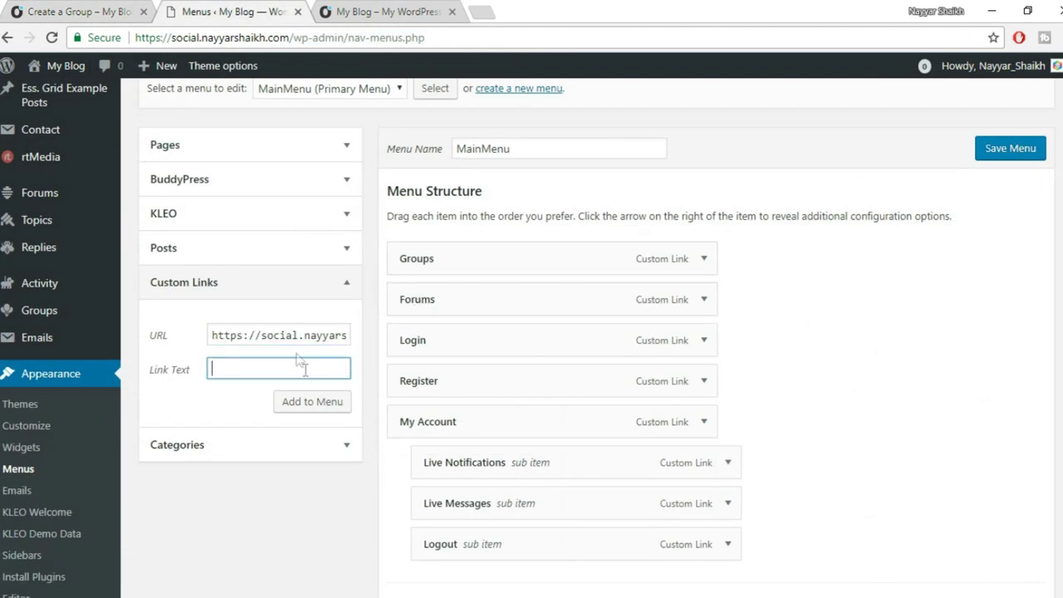
pyautogui.click(343, 334)
pyautogui.hotkey('ctrl', 'a')
pyautogui.write('https://social.nayyarshaikh.com/')
pyautogui.hotkey('ctrl', 'v')
# Add the 'Create Group' link, nest it under Groups, and save MainMenu.
pyautogui.click(287, 378)
pyautogui.click(340, 405)
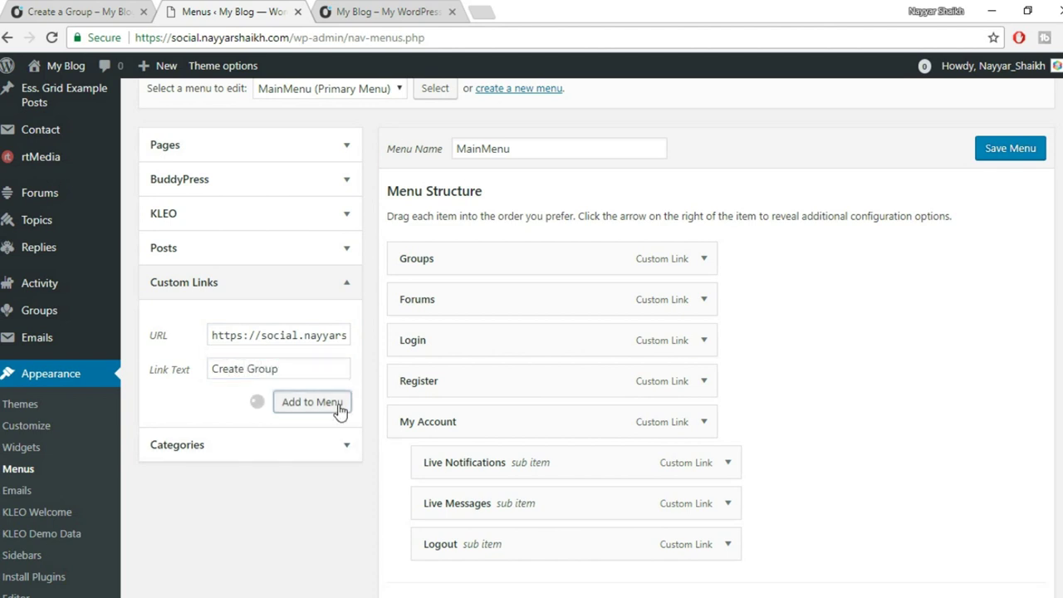
pyautogui.moveTo(451, 579); pyautogui.dragTo(474, 280)
pyautogui.click(1013, 153)
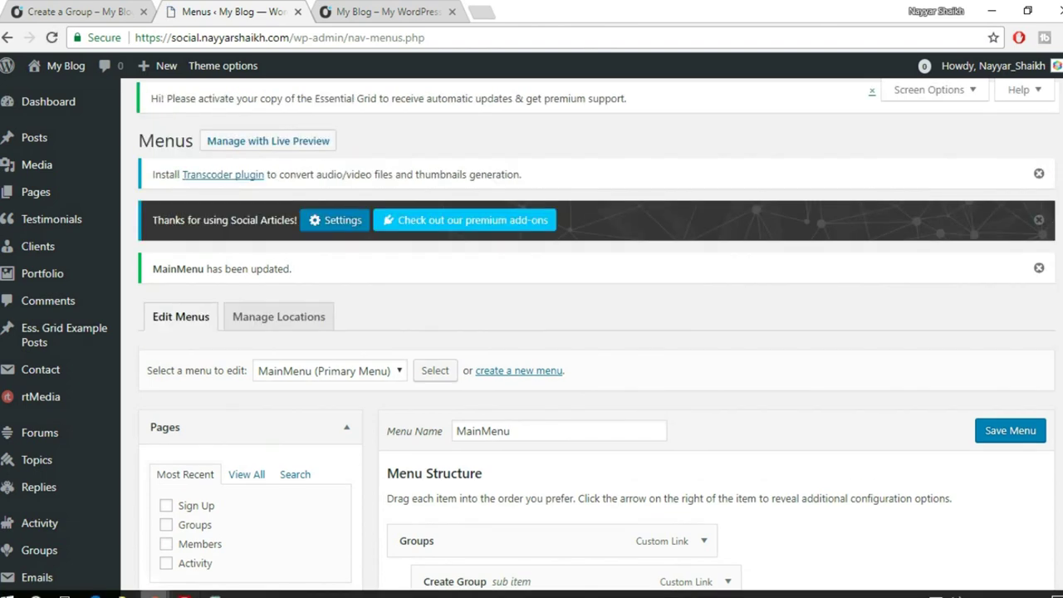
# Reload the profile, open Groups > Create Group, and enter the group name Men in Black.
pyautogui.moveTo(154, 593)
pyautogui.click(250, 549)
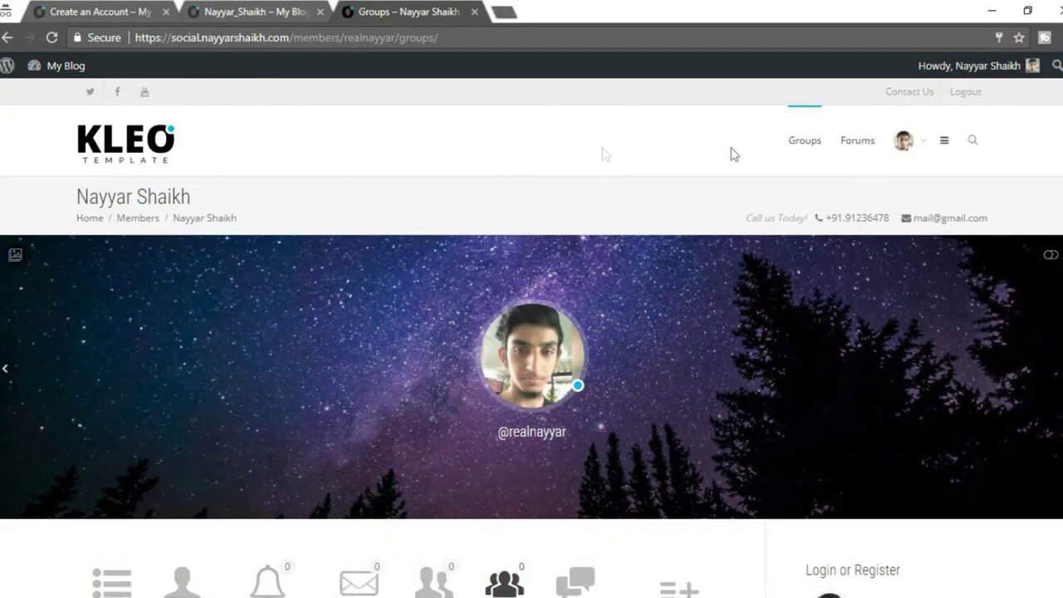
pyautogui.click(59, 39)
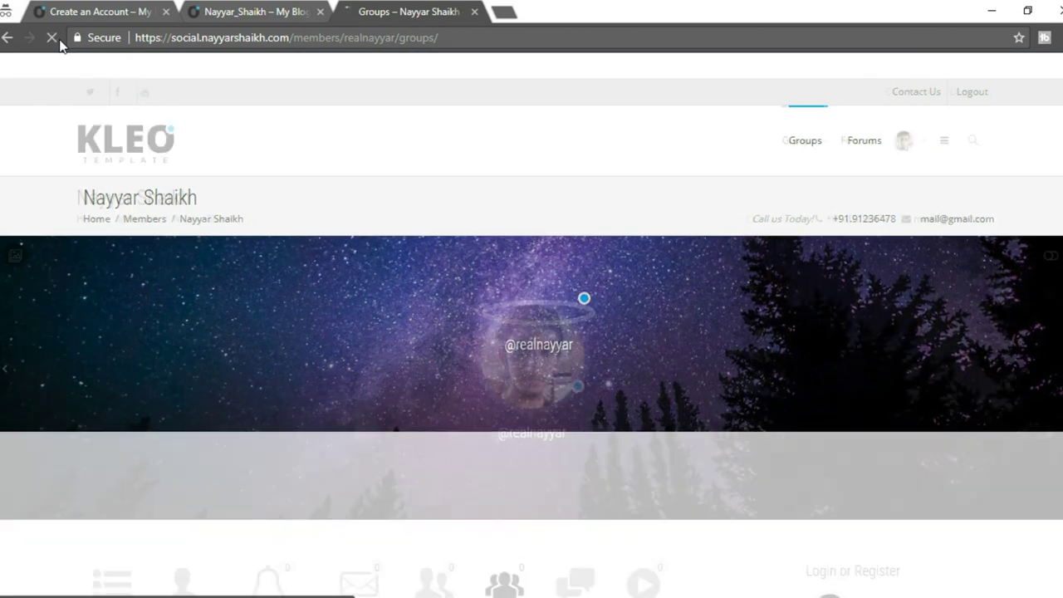
pyautogui.moveTo(801, 154)
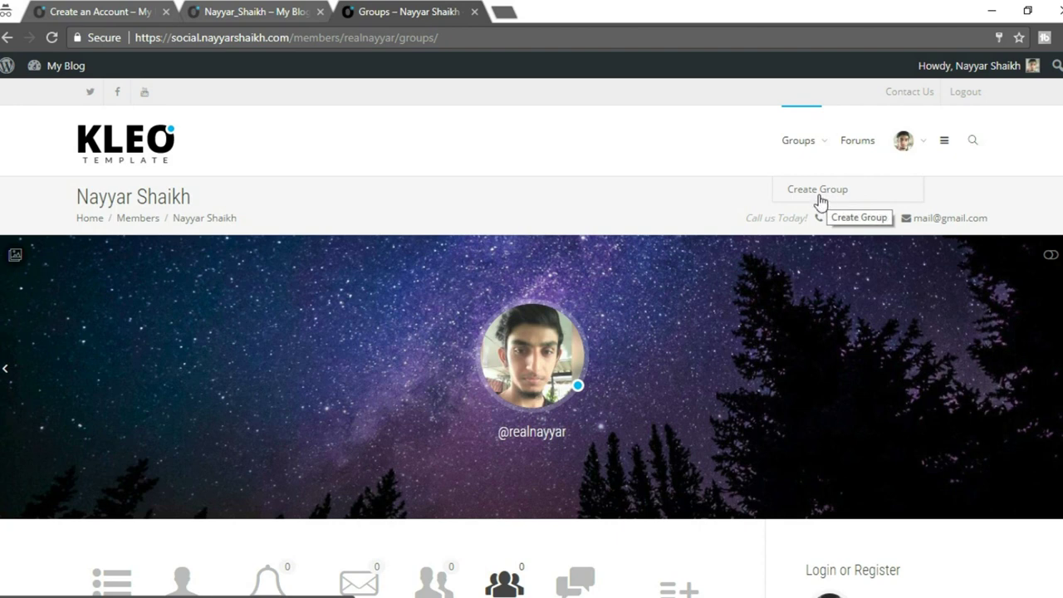
pyautogui.click(821, 201)
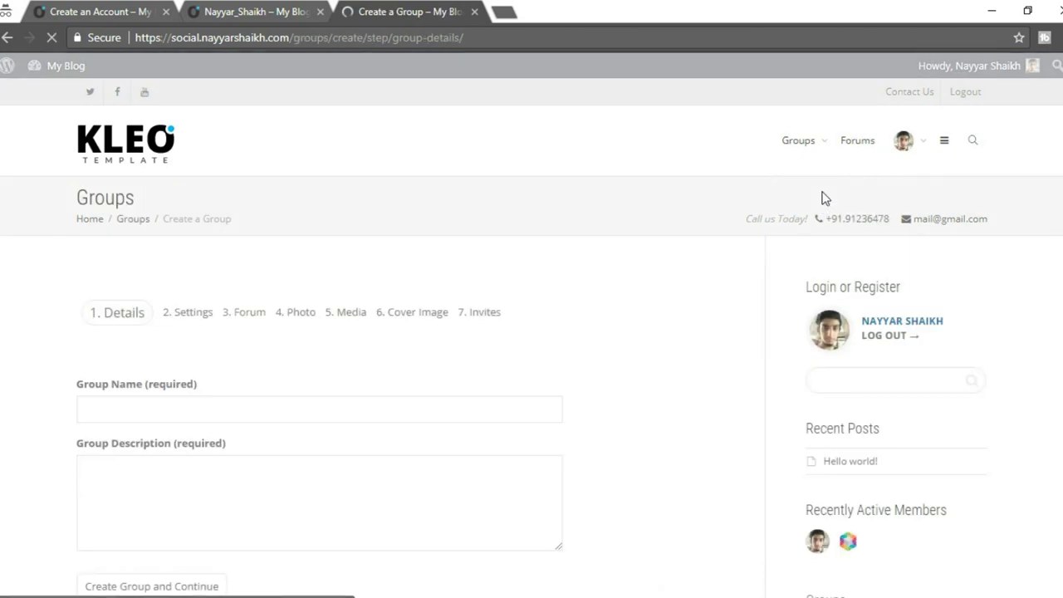
pyautogui.scroll(-2, 655, 262)
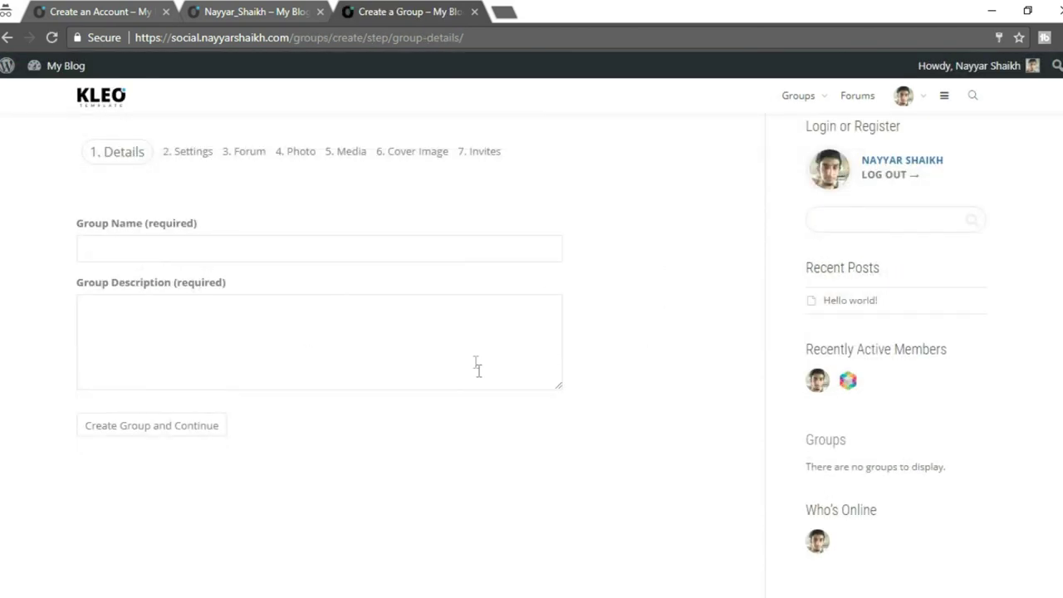
pyautogui.click(142, 242)
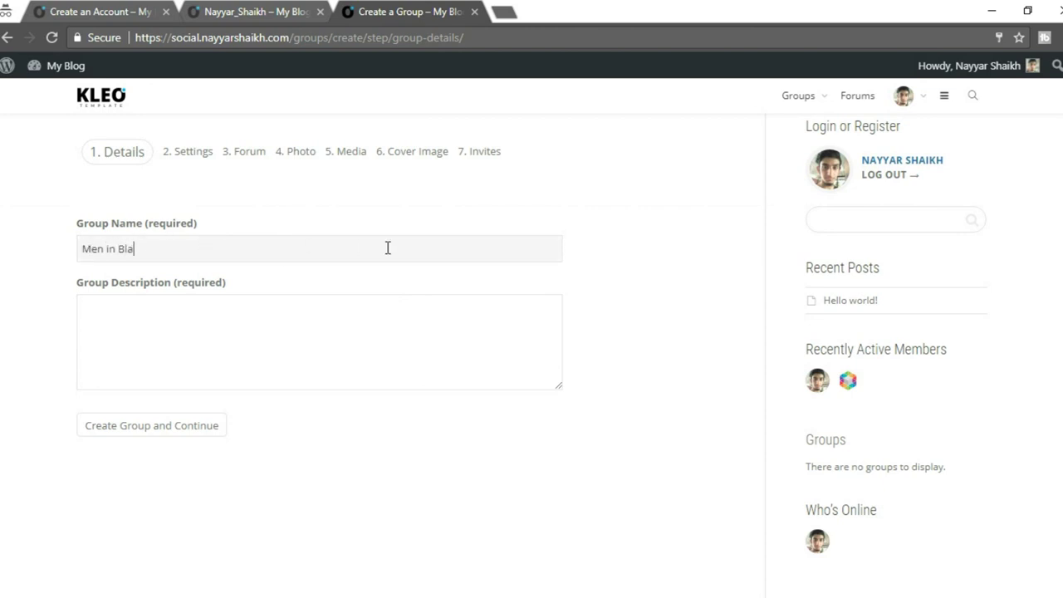
pyautogui.click(367, 309)
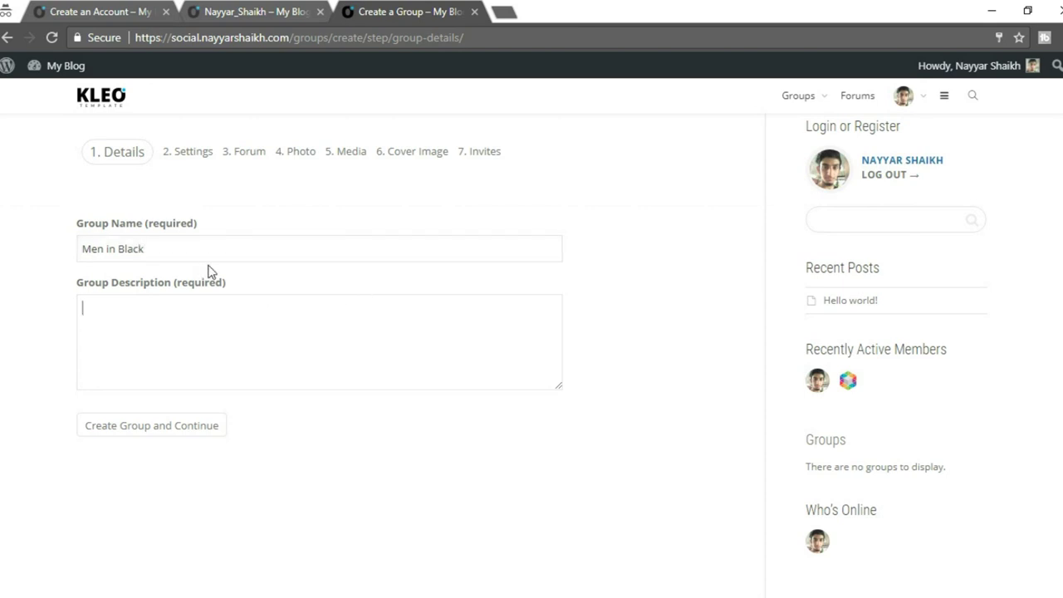
# Copy the aliens-in-New-York description from the existing Men in Black demo group page.
pyautogui.click(94, 14)
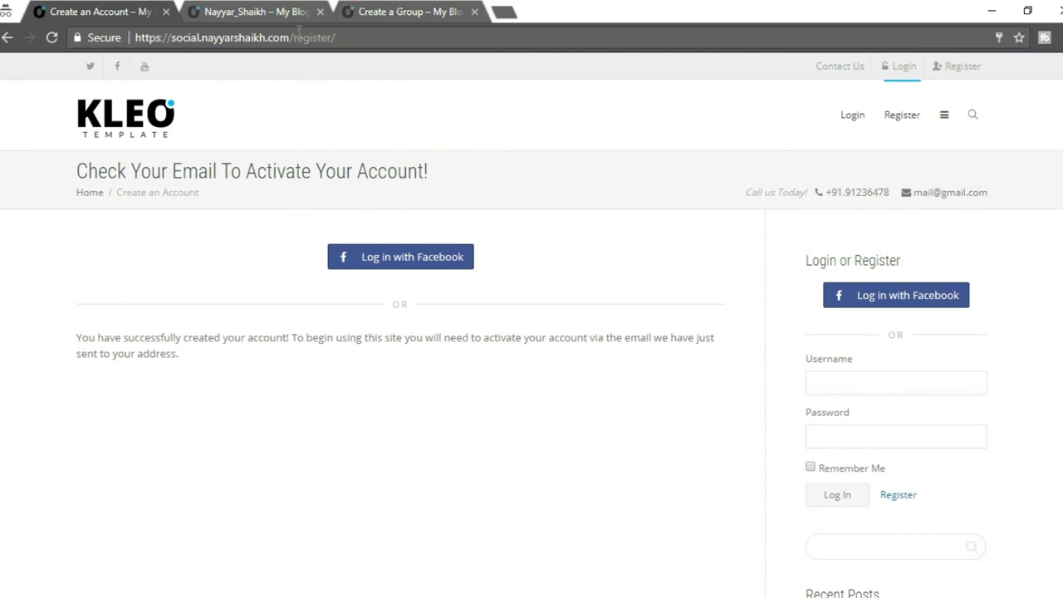
pyautogui.click(220, 14)
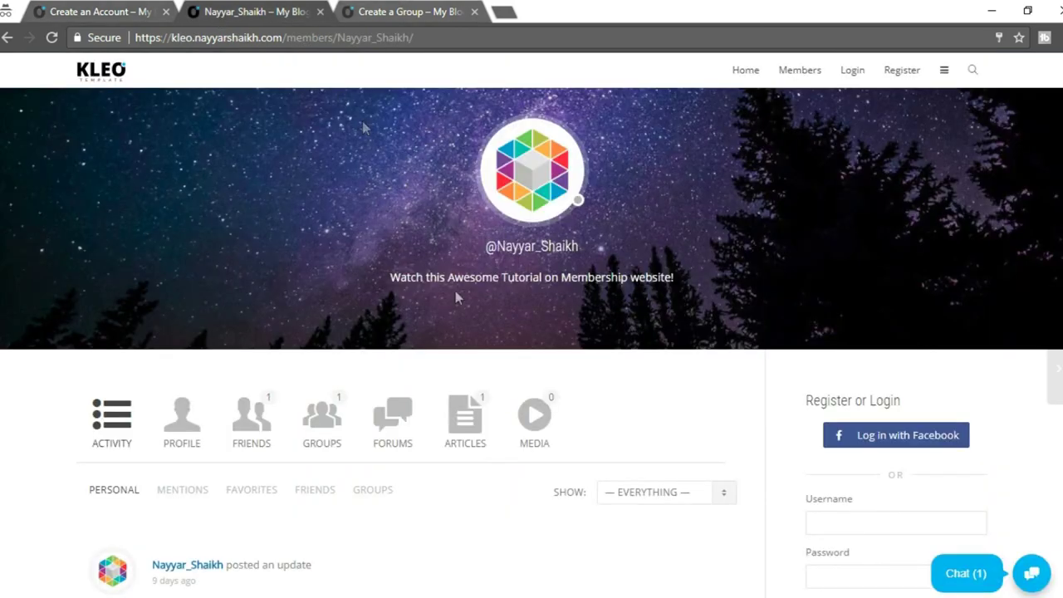
pyautogui.scroll(-3, 564, 391)
pyautogui.scroll(-5, 565, 392)
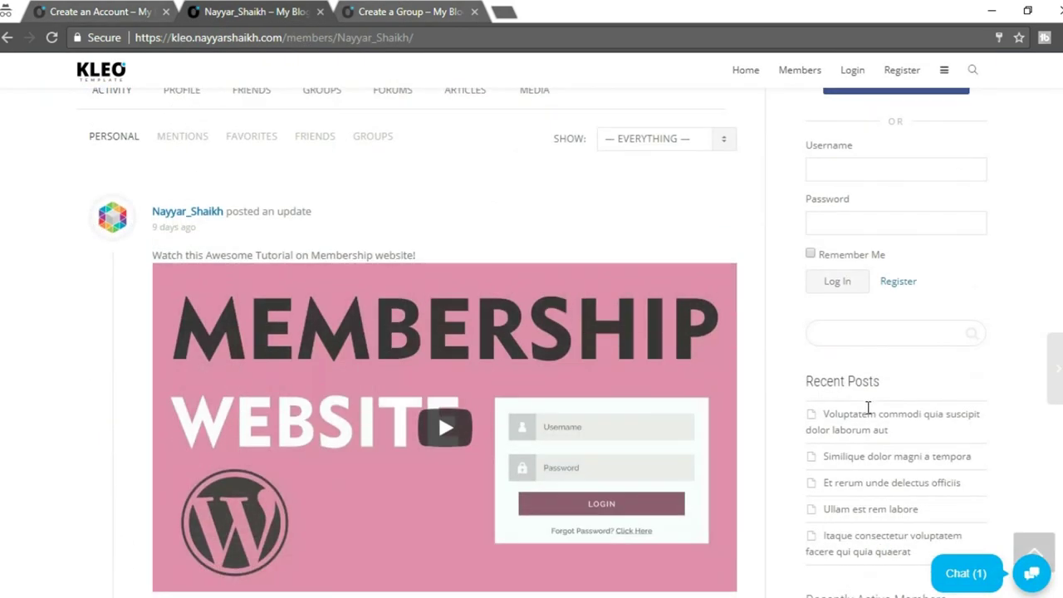
pyautogui.scroll(-3, 872, 415)
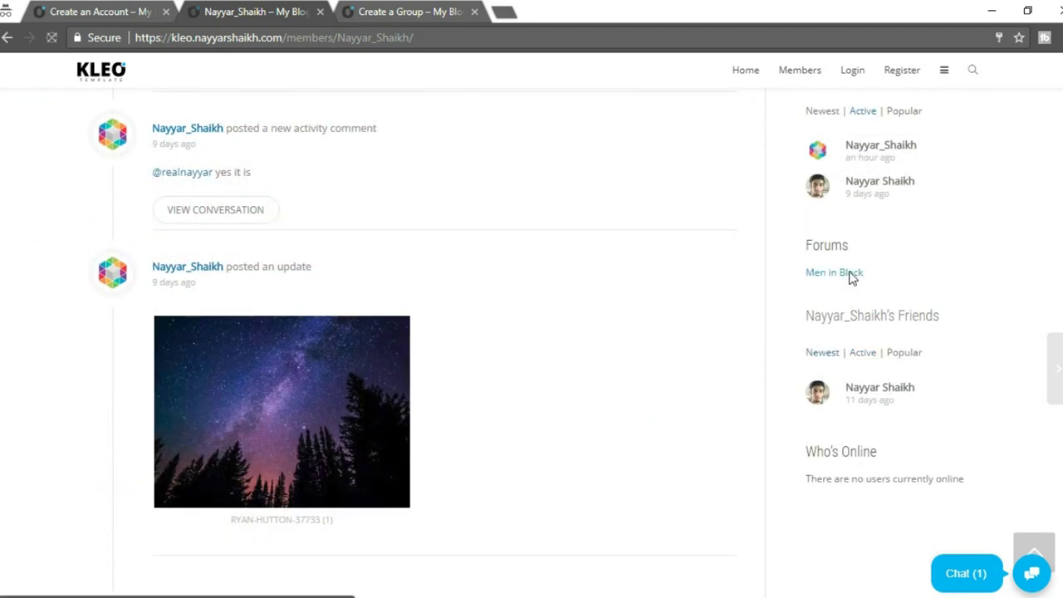
pyautogui.click(850, 273)
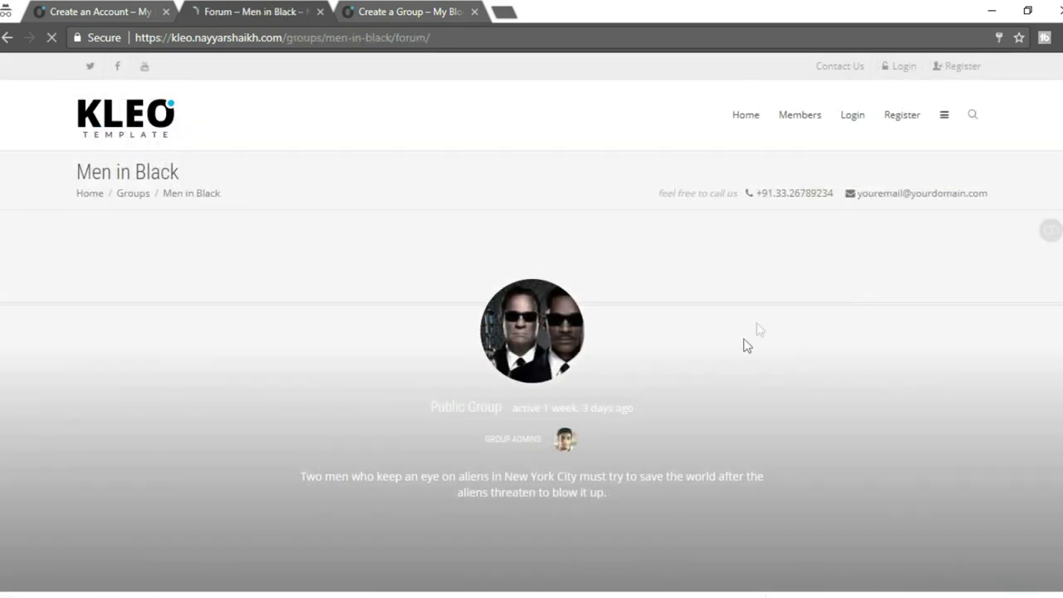
pyautogui.scroll(-2, 599, 423)
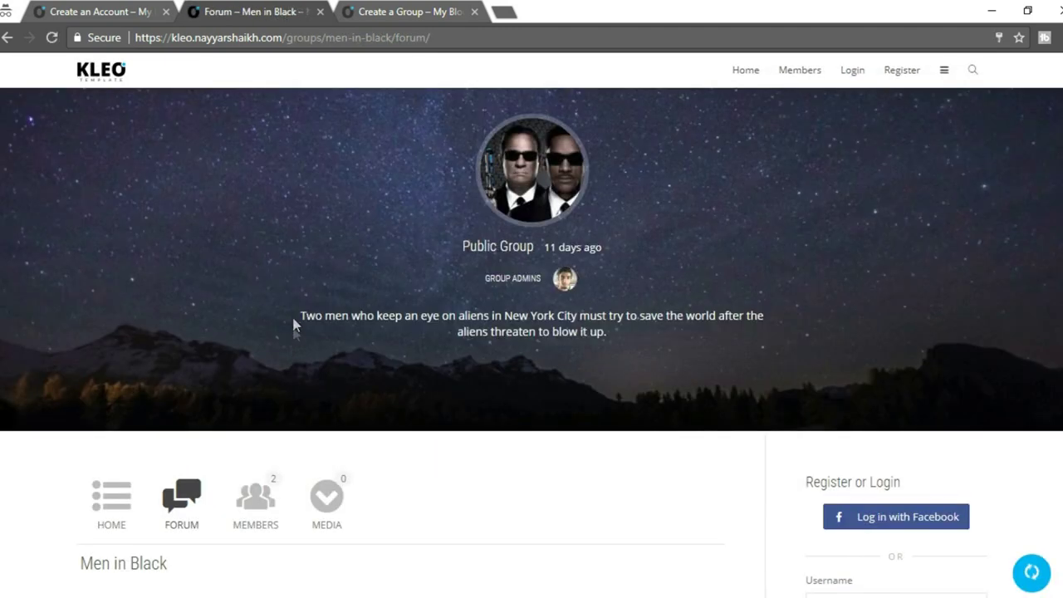
pyautogui.moveTo(299, 319); pyautogui.dragTo(668, 342)
pyautogui.hotkey('ctrl', 'c')
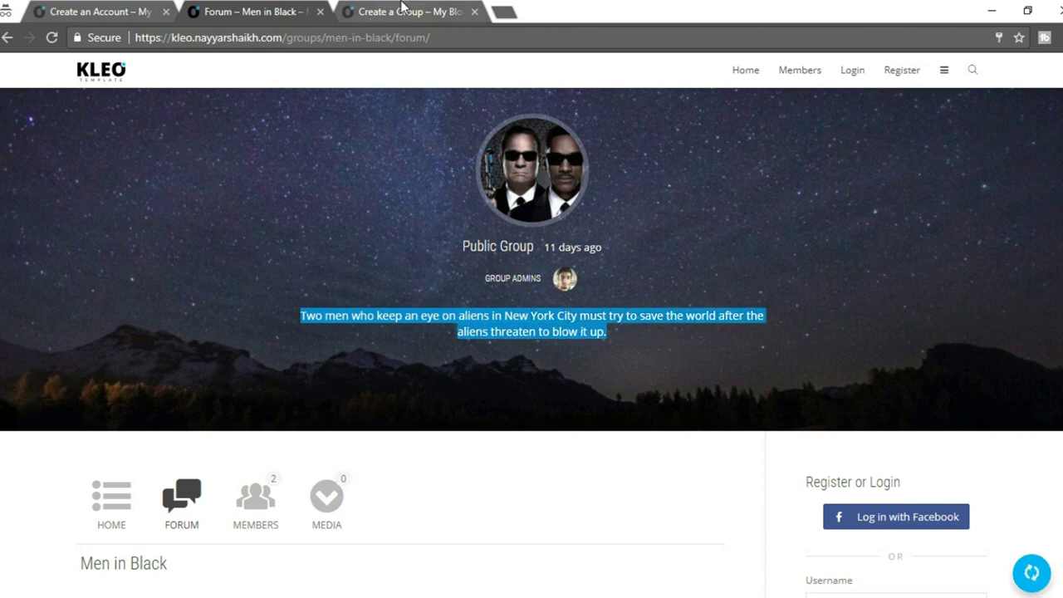
# Paste the description into the new group form and create the group, continuing to privacy settings.
pyautogui.click(401, 6)
pyautogui.scroll(3, 357, 249)
pyautogui.scroll(-1, 366, 274)
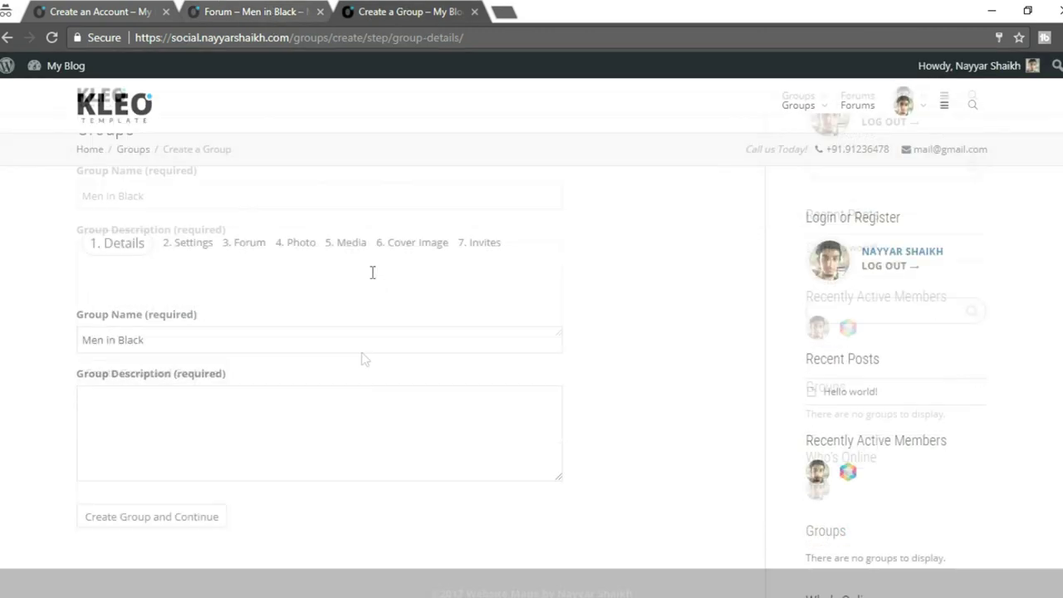
pyautogui.click(310, 307)
pyautogui.hotkey('ctrl', 'v')
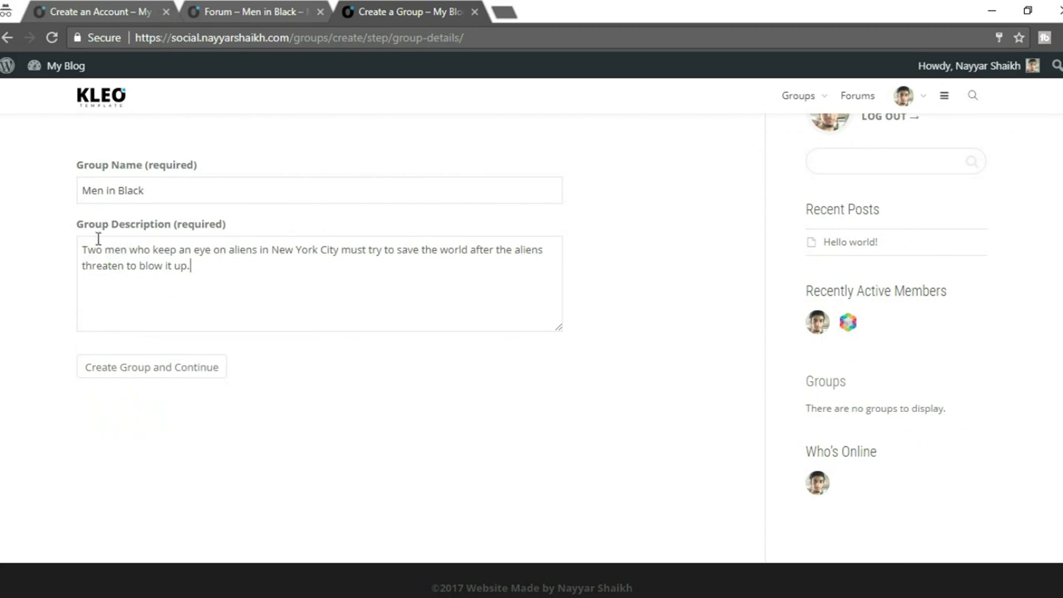
pyautogui.click(189, 375)
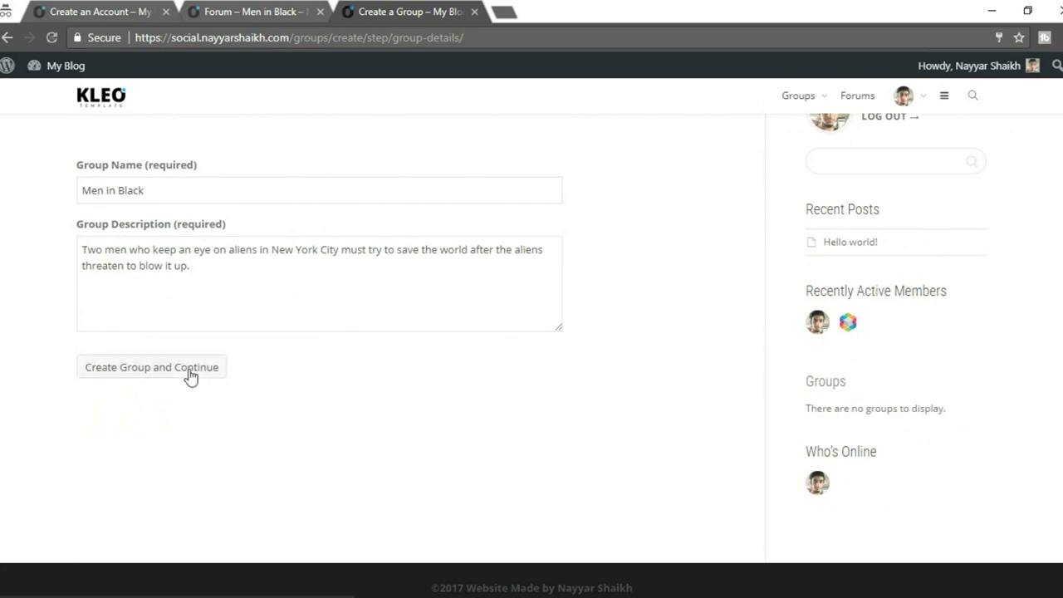
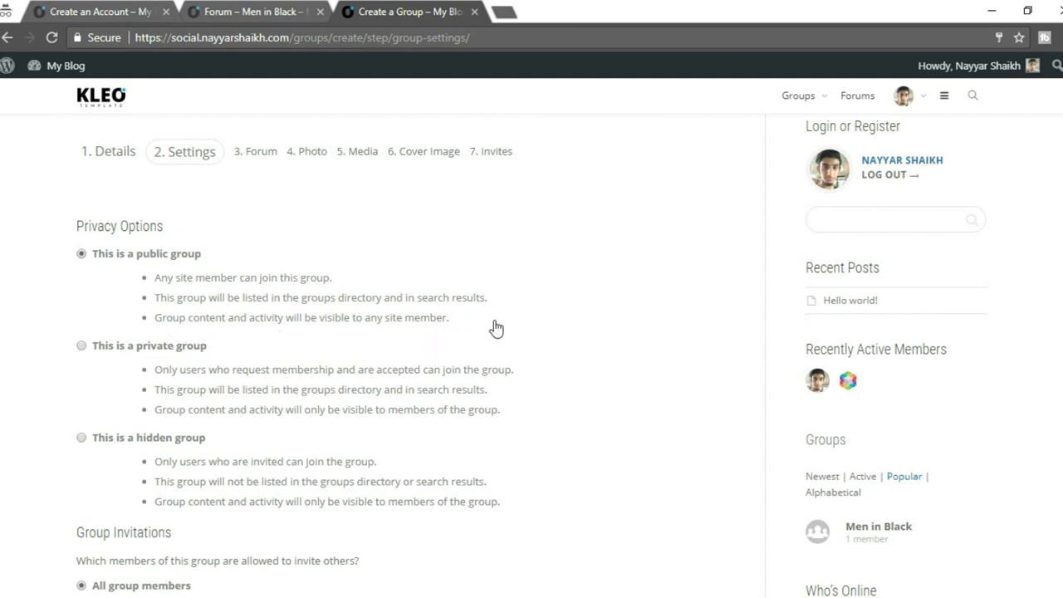
# Make the new group private and enable a group forum on the Forum step.
pyautogui.scroll(-2, 553, 341)
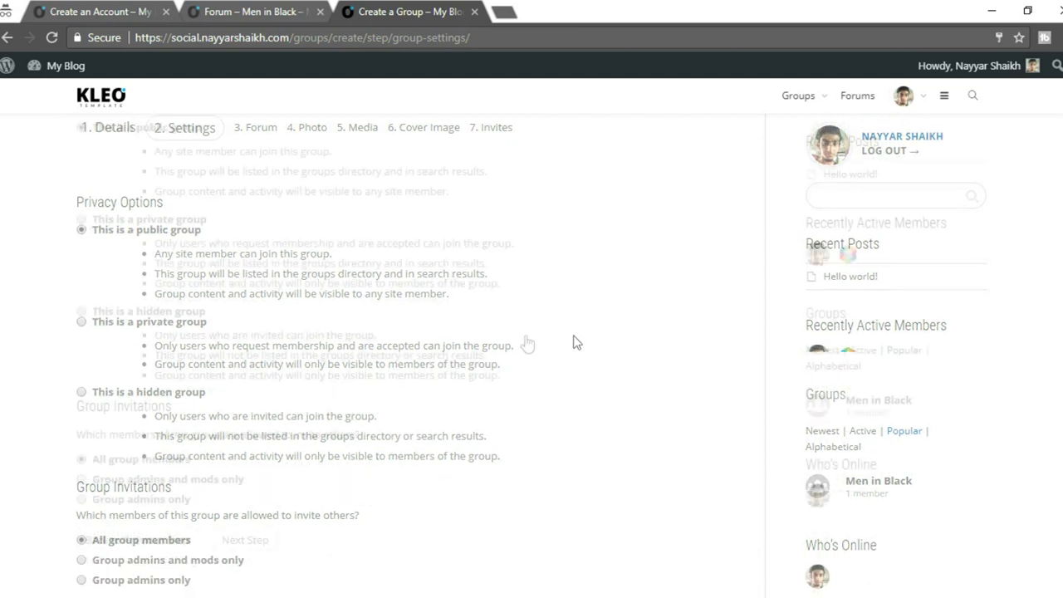
pyautogui.click(163, 188)
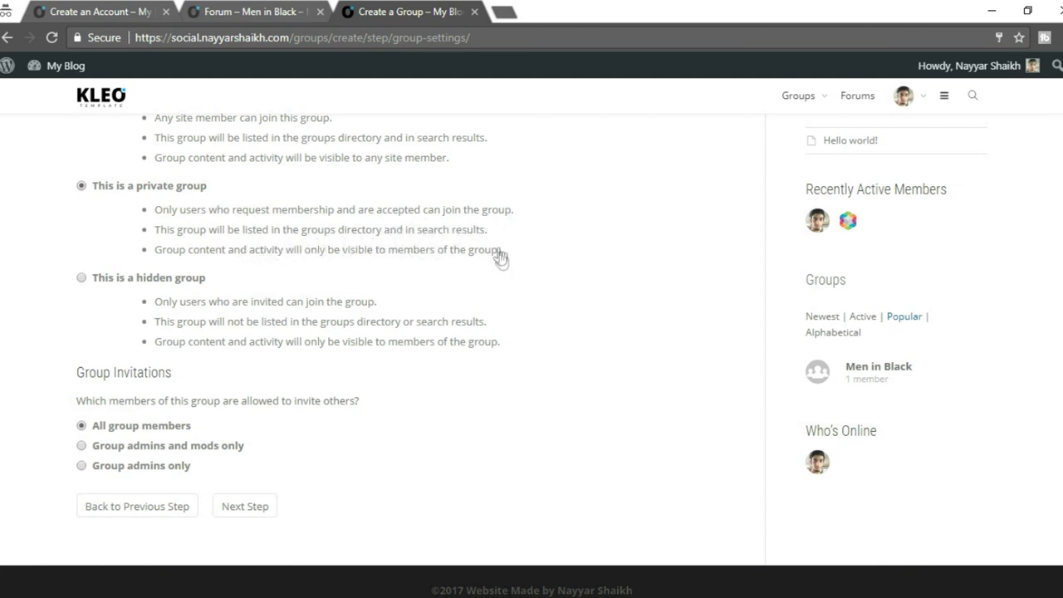
pyautogui.scroll(-1, 244, 274)
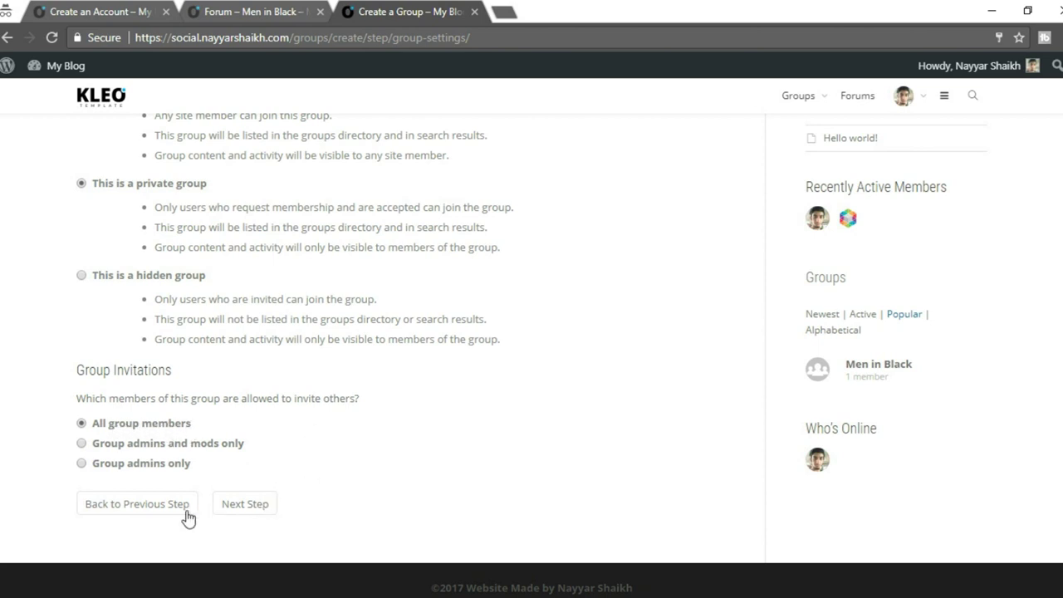
pyautogui.click(245, 516)
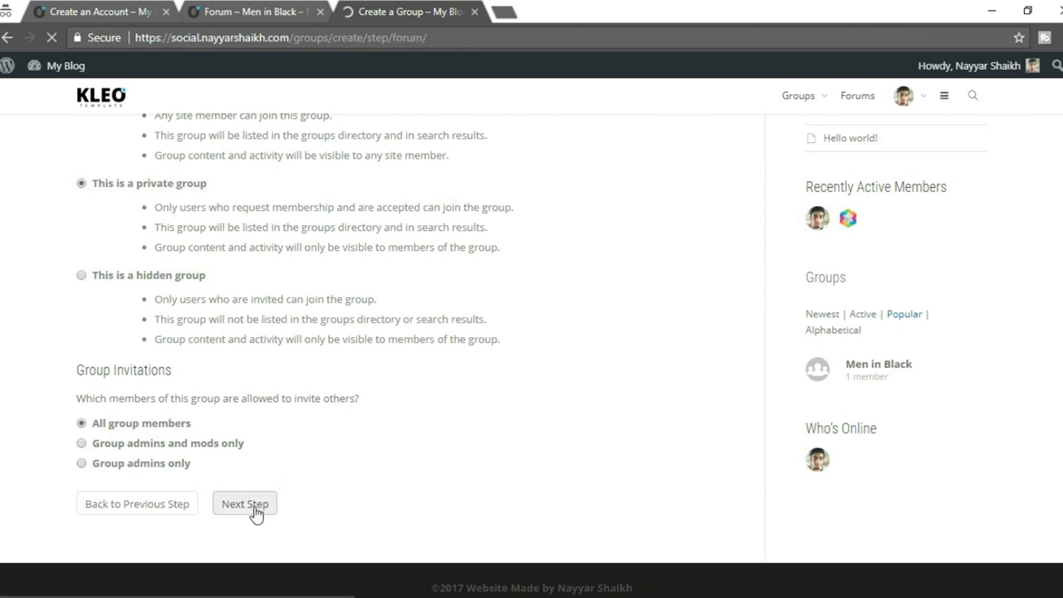
pyautogui.scroll(-1, 266, 284)
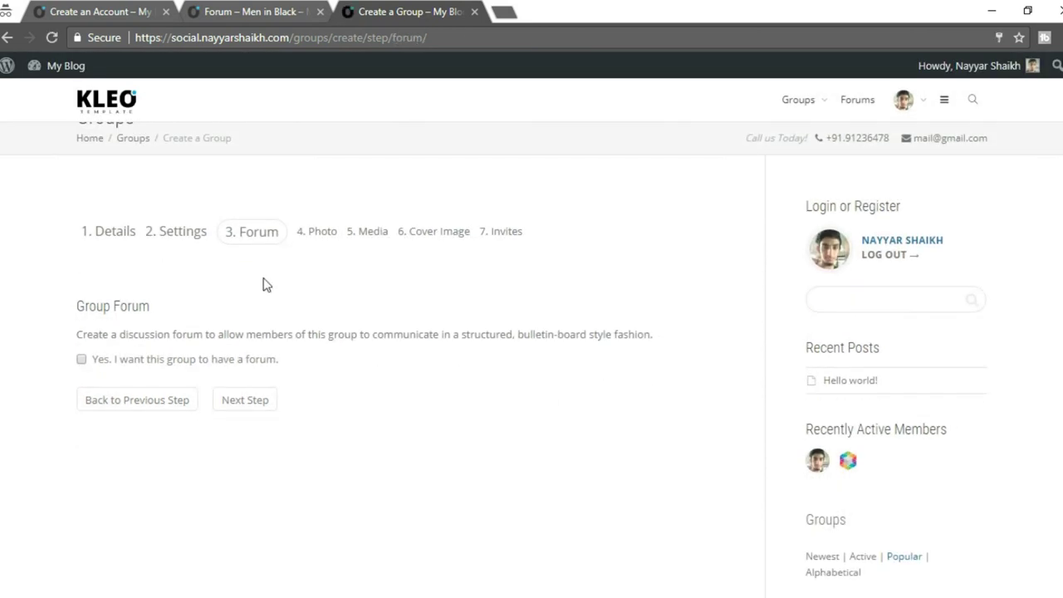
pyautogui.click(180, 363)
# Upload the MIB image and crop it as the group's profile photo.
pyautogui.click(245, 405)
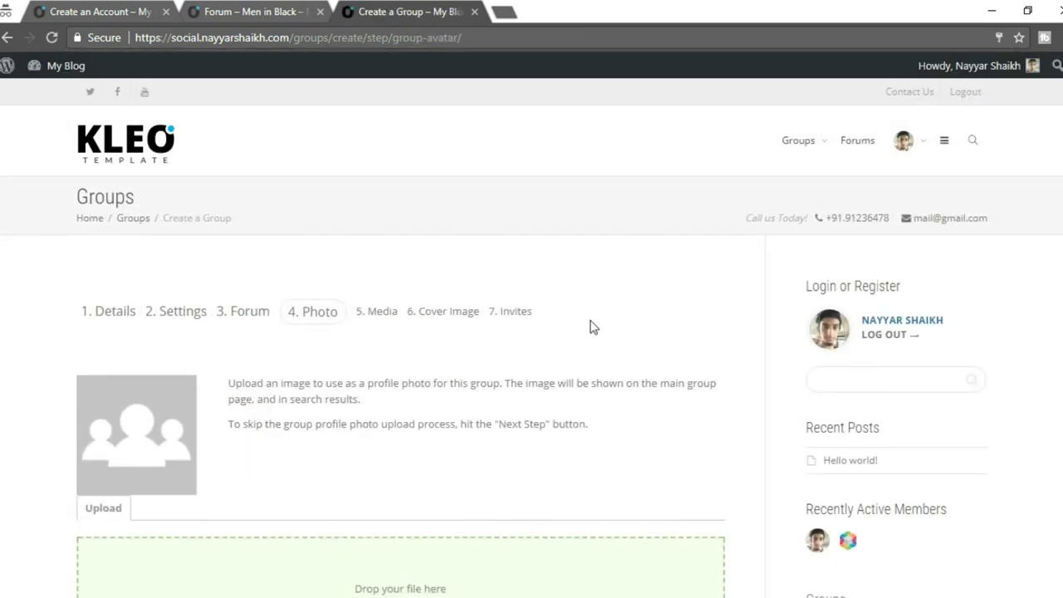
pyautogui.scroll(-2, 593, 327)
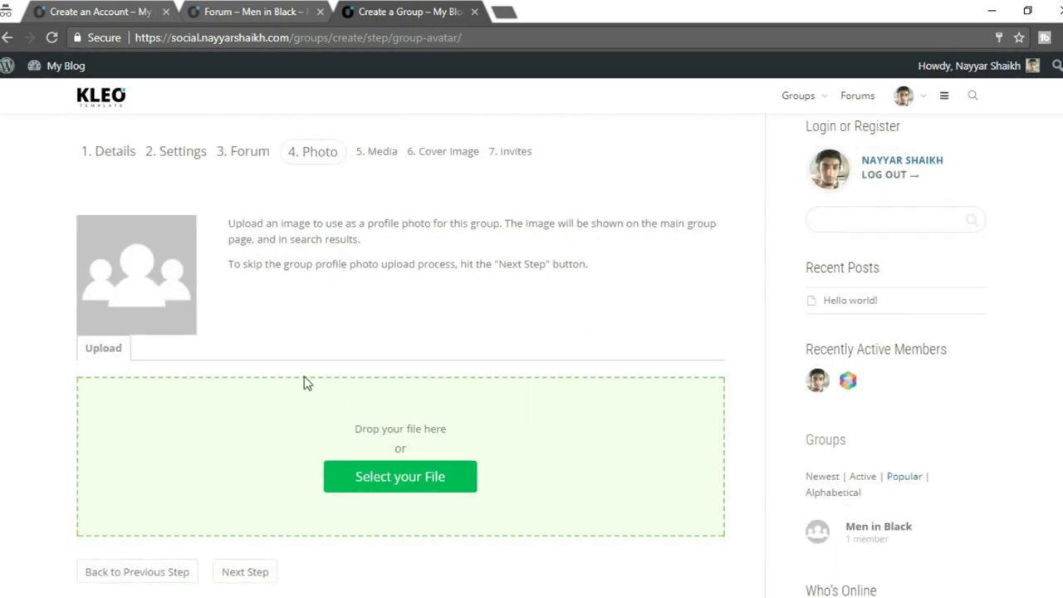
pyautogui.click(410, 478)
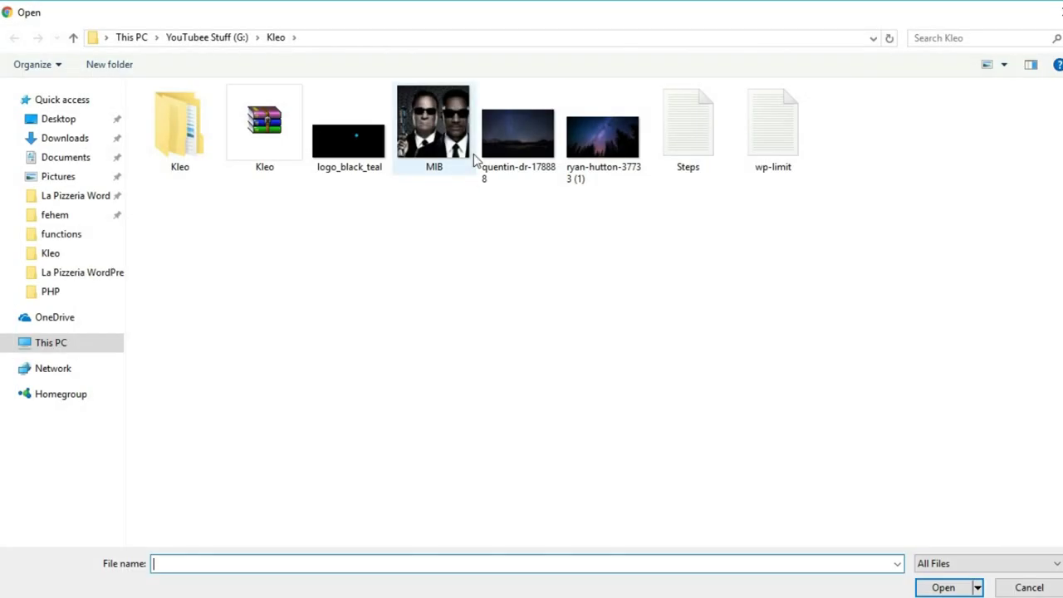
pyautogui.click(458, 154)
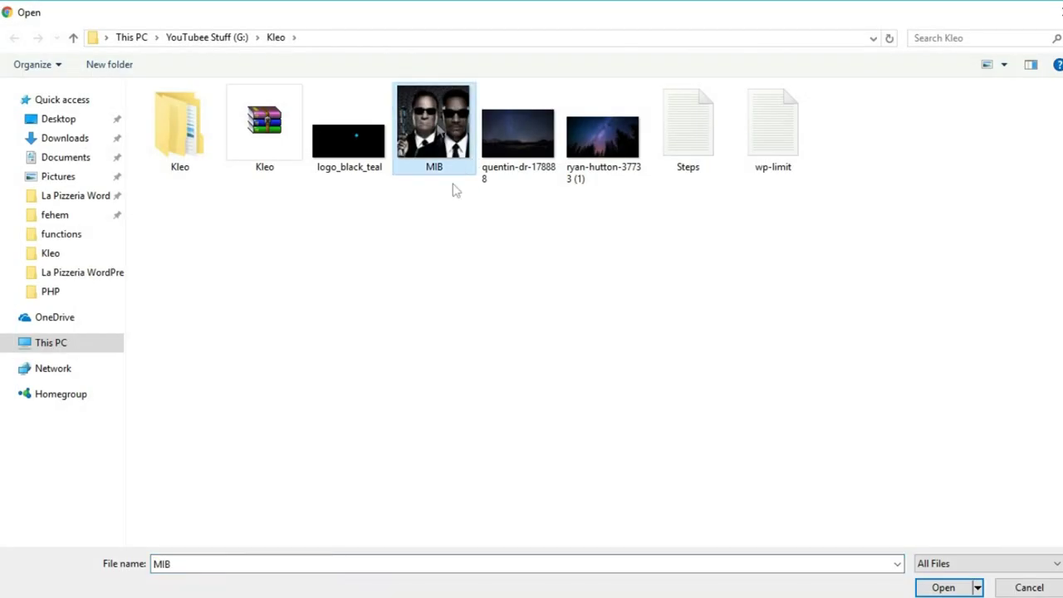
pyautogui.click(931, 588)
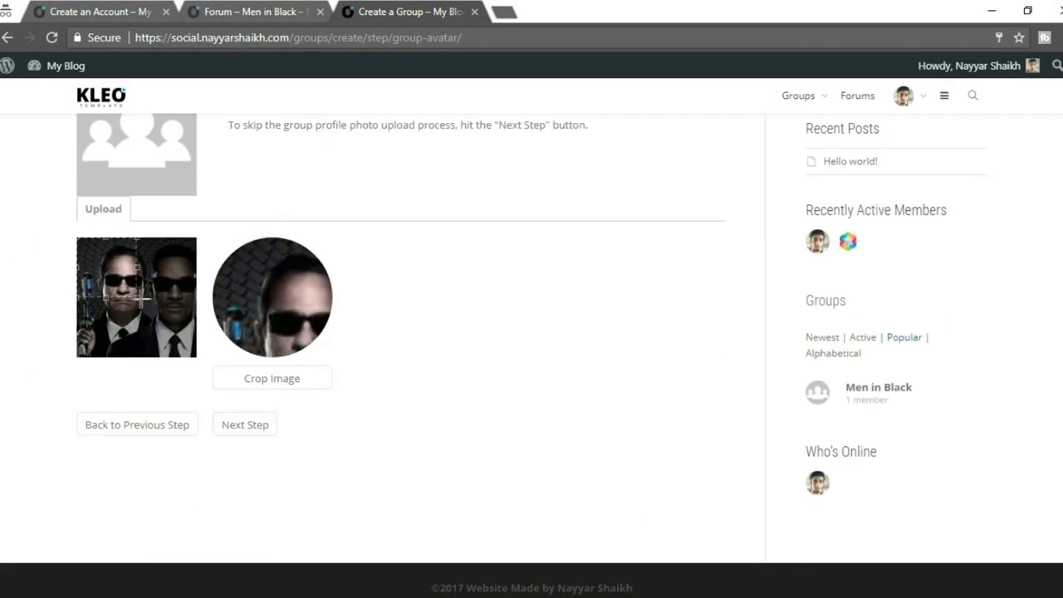
pyautogui.click(297, 380)
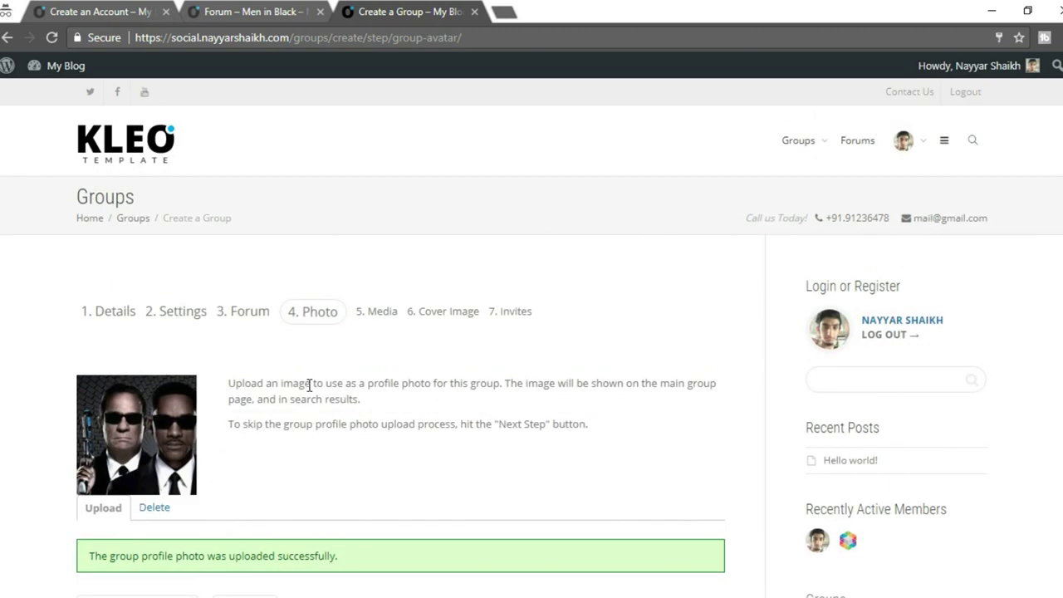
pyautogui.scroll(-1, 195, 356)
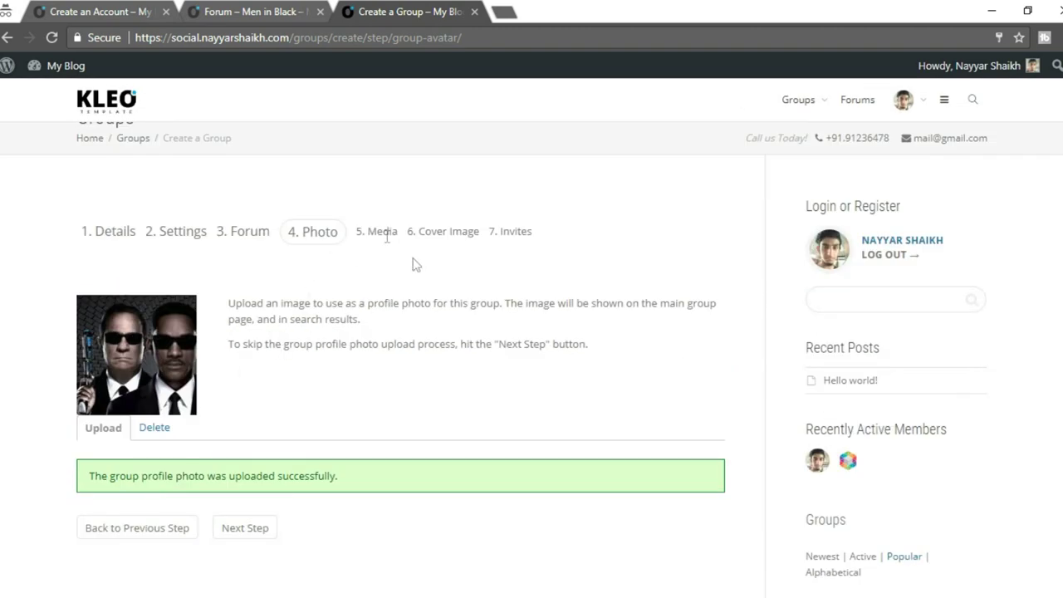
pyautogui.scroll(-3, 429, 297)
# Move past the Media step to the Cover Image step.
pyautogui.click(248, 320)
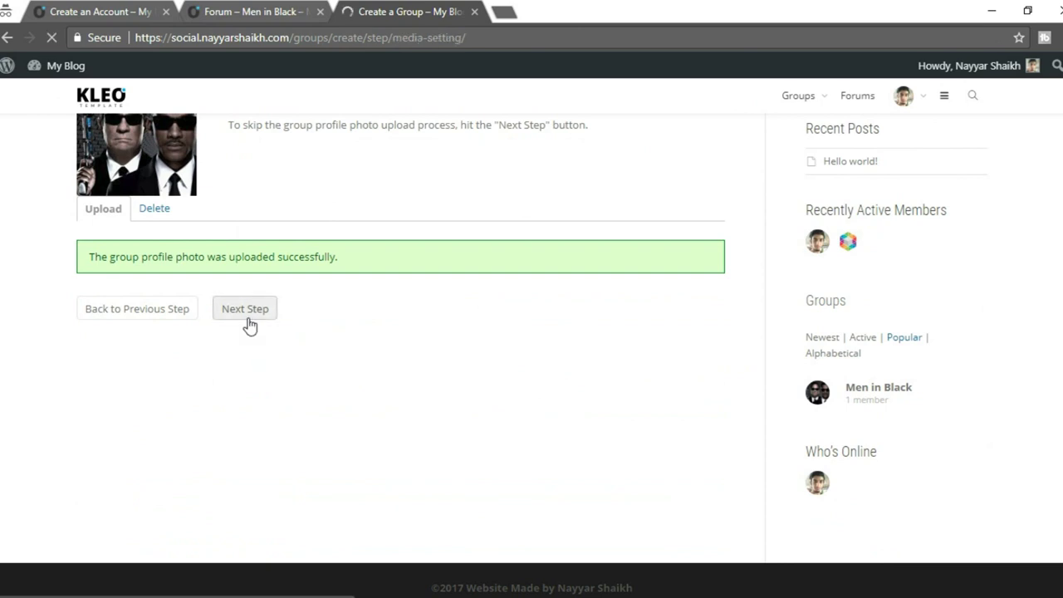
pyautogui.scroll(-1, 632, 312)
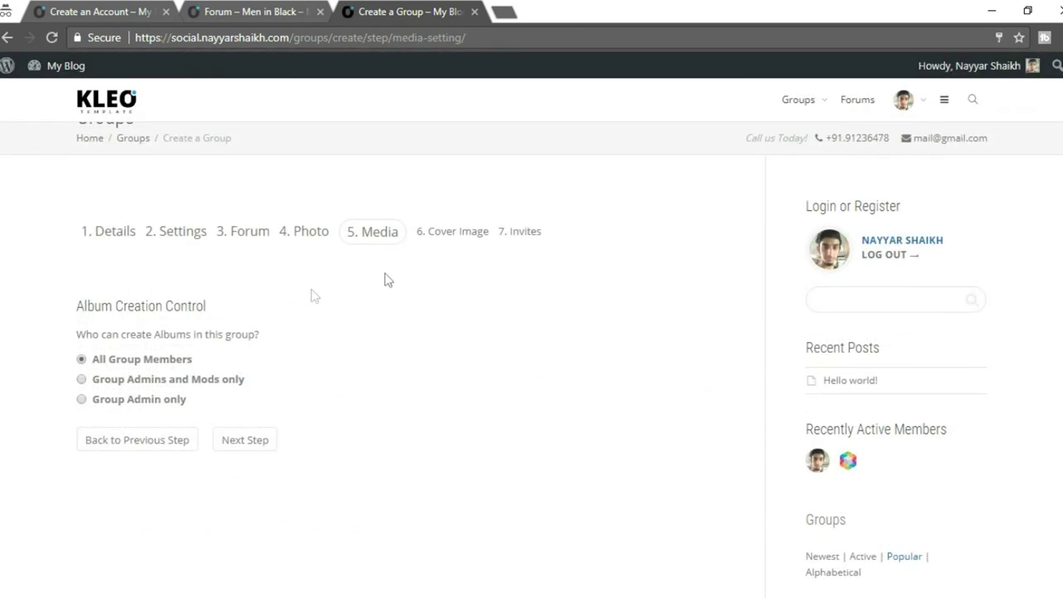
pyautogui.moveTo(268, 337); pyautogui.dragTo(65, 315)
pyautogui.click(206, 328)
pyautogui.click(258, 449)
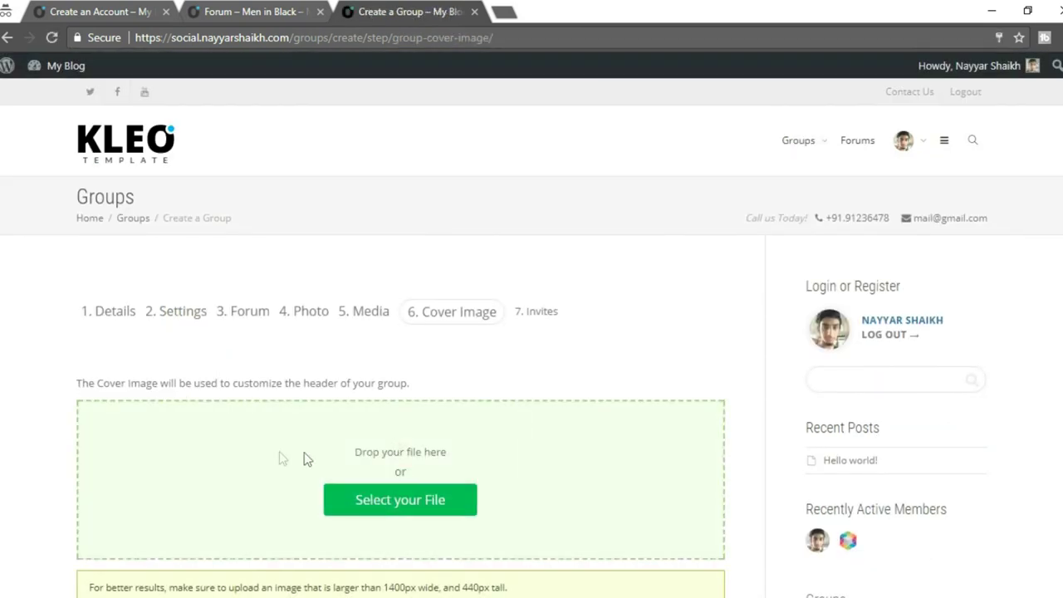
# Upload the ryan-hutton-37733 (1) night-sky image as the group's cover image.
pyautogui.scroll(-3, 327, 484)
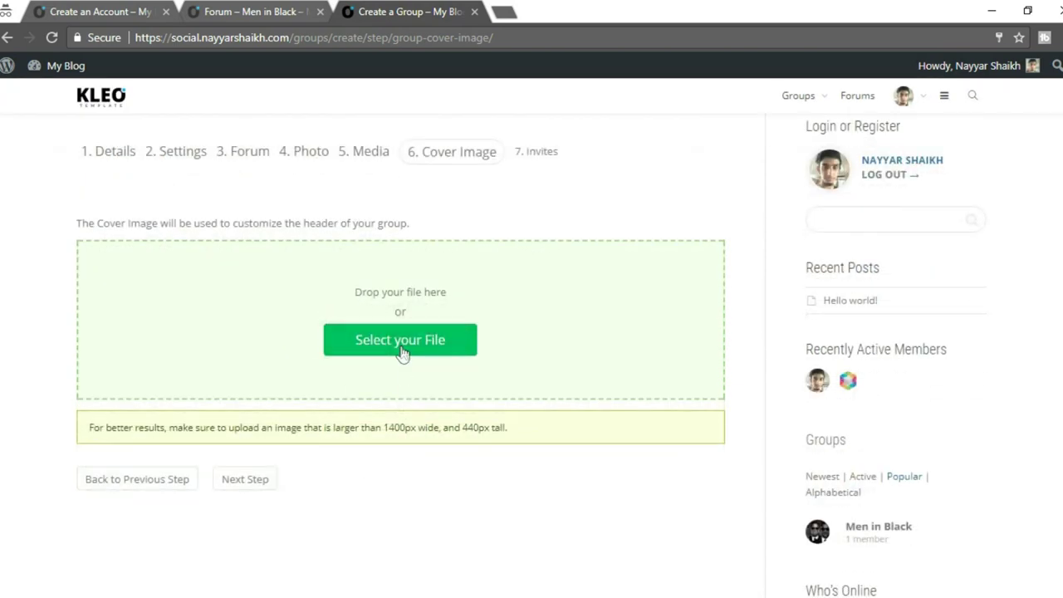
pyautogui.click(401, 351)
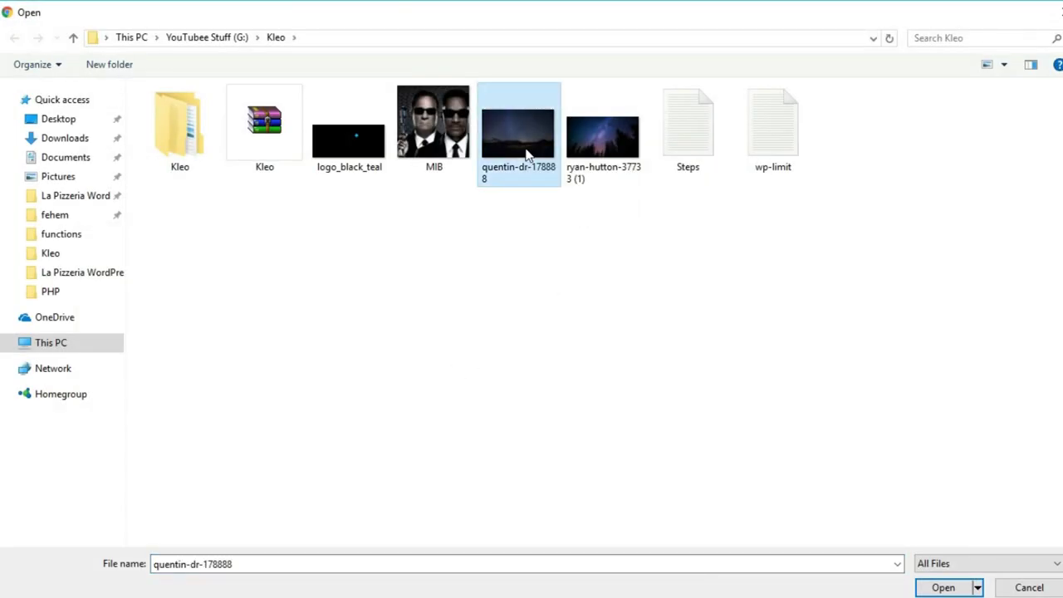
pyautogui.click(624, 158)
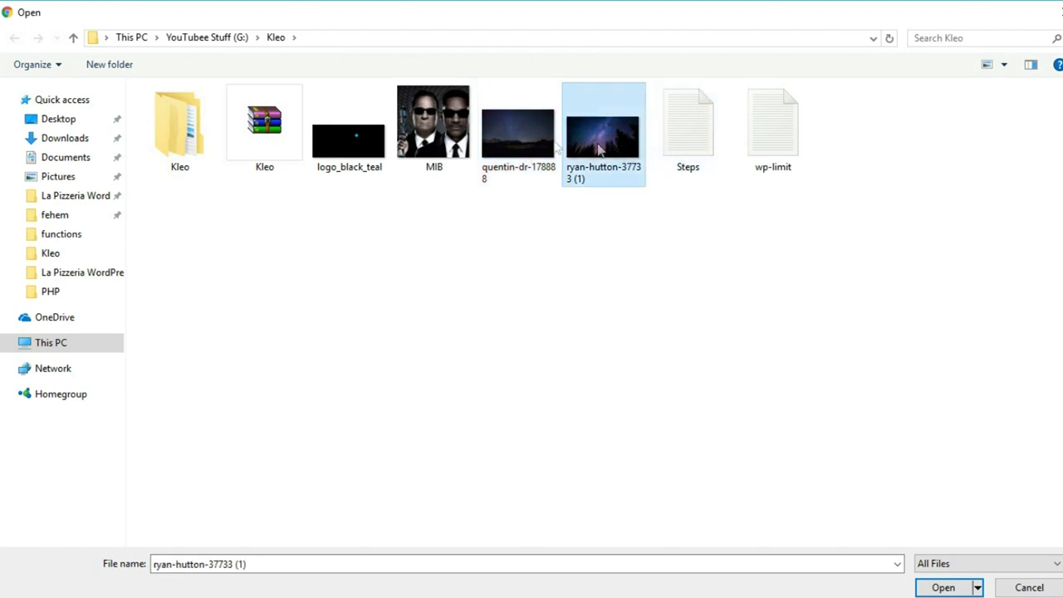
pyautogui.click(942, 587)
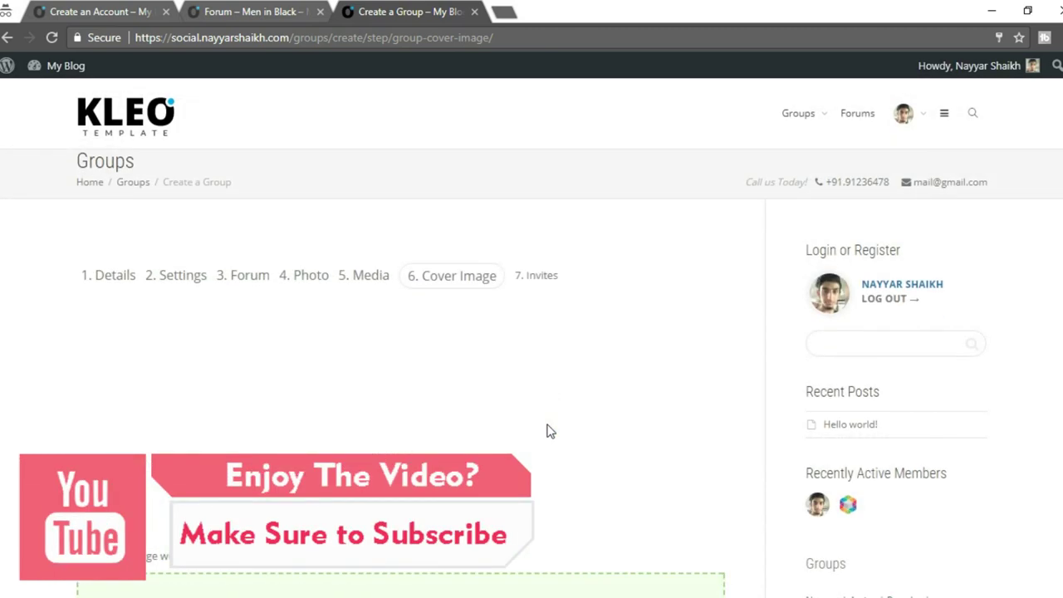
pyautogui.scroll(-2, 548, 430)
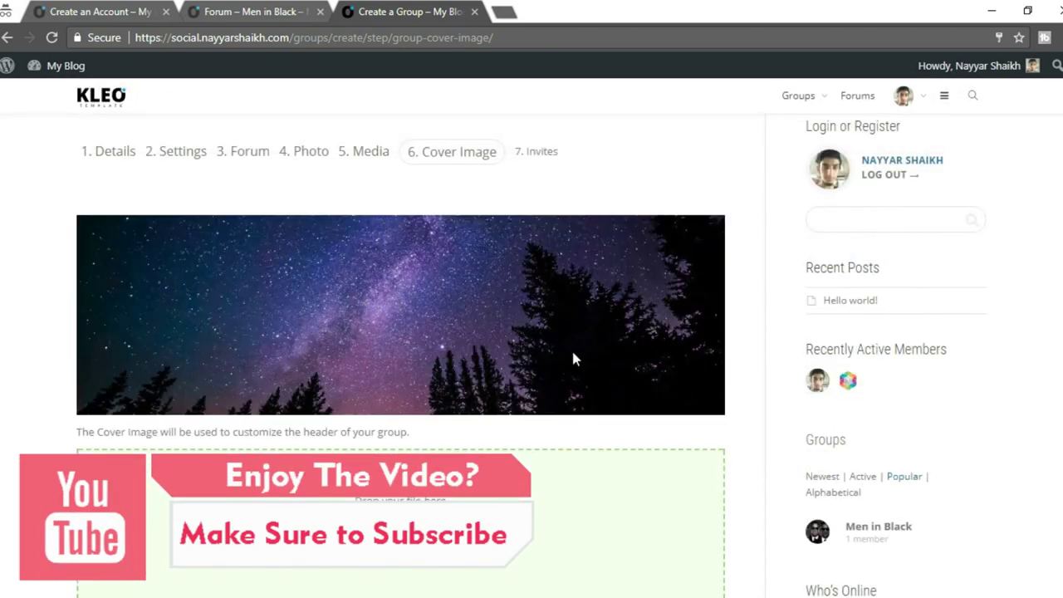
pyautogui.scroll(-3, 573, 353)
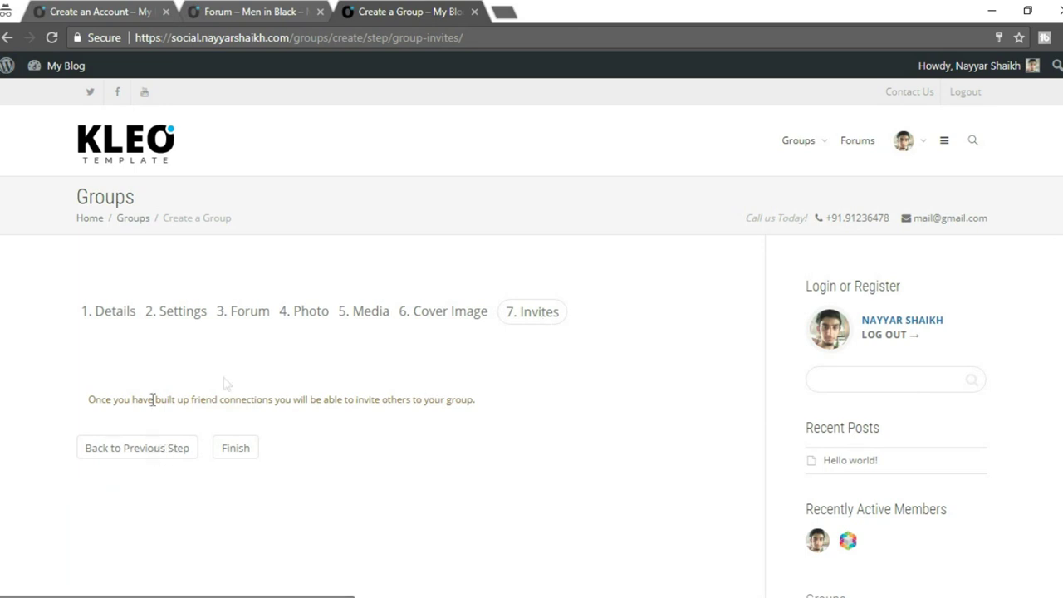
# Send a friend request to a recently active member from their profile, then return to the Menus admin window.
pyautogui.moveTo(485, 404); pyautogui.dragTo(71, 410)
pyautogui.click(120, 411)
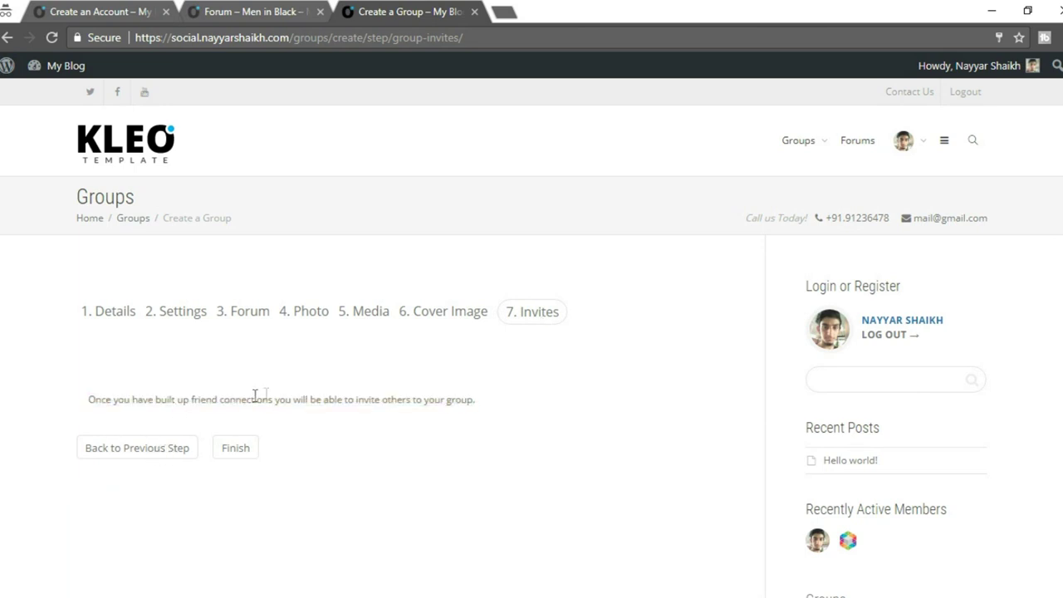
pyautogui.scroll(-1, 807, 425)
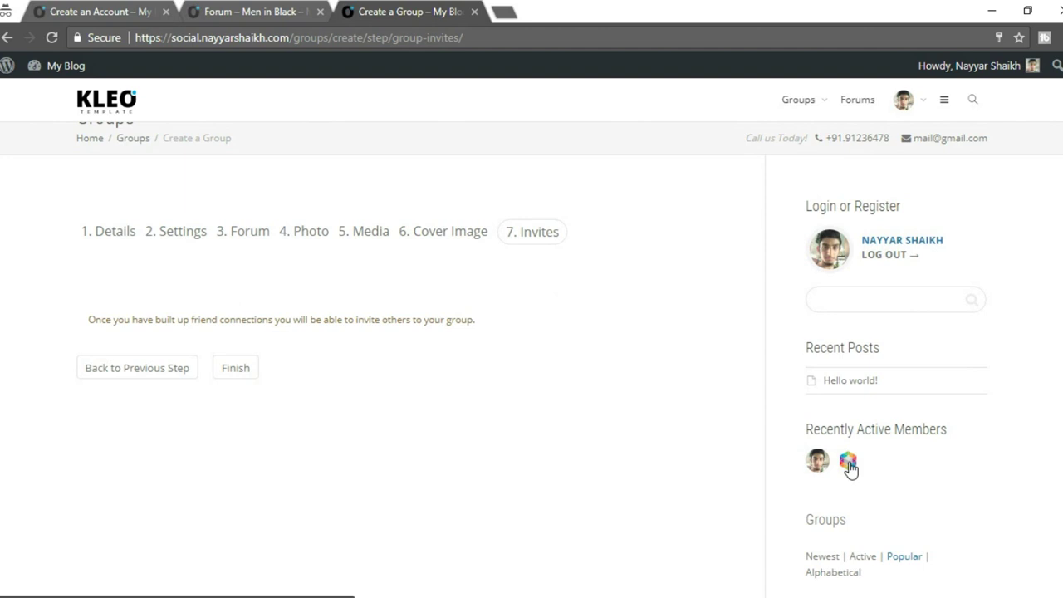
pyautogui.middleClick(848, 465)
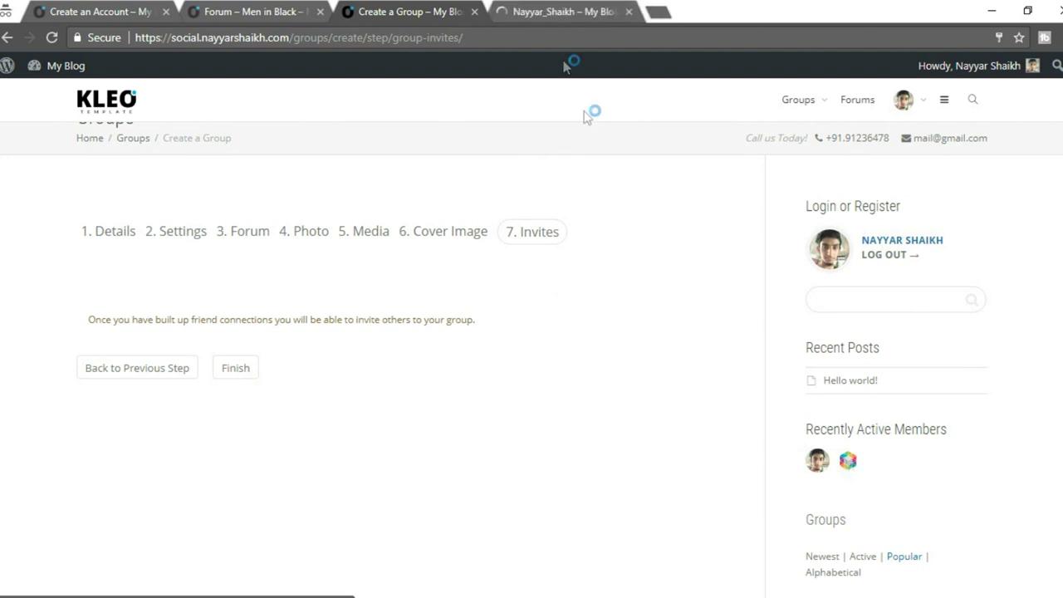
pyautogui.click(545, 10)
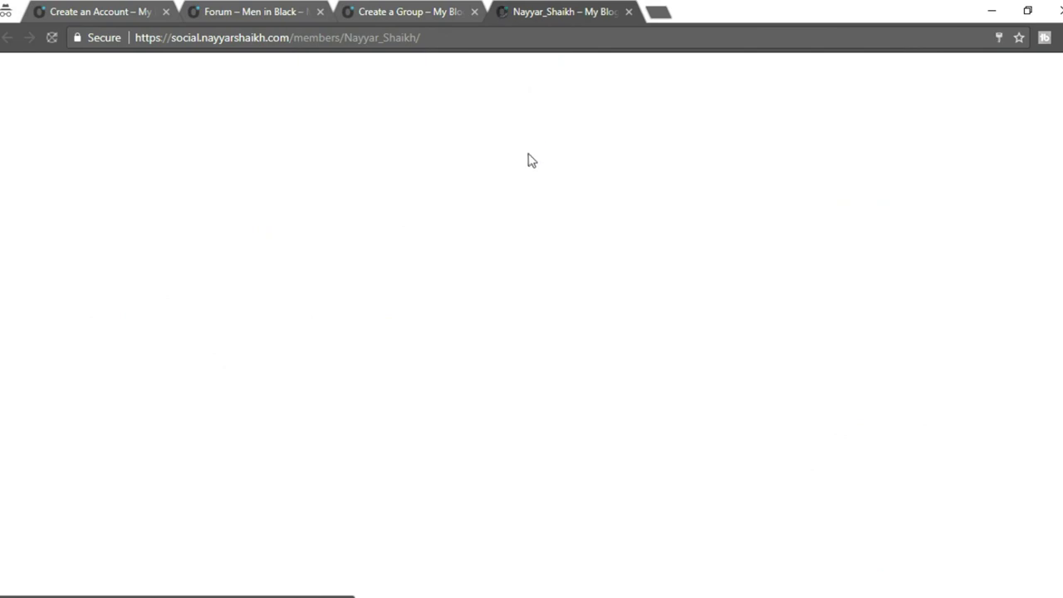
pyautogui.scroll(-3, 593, 249)
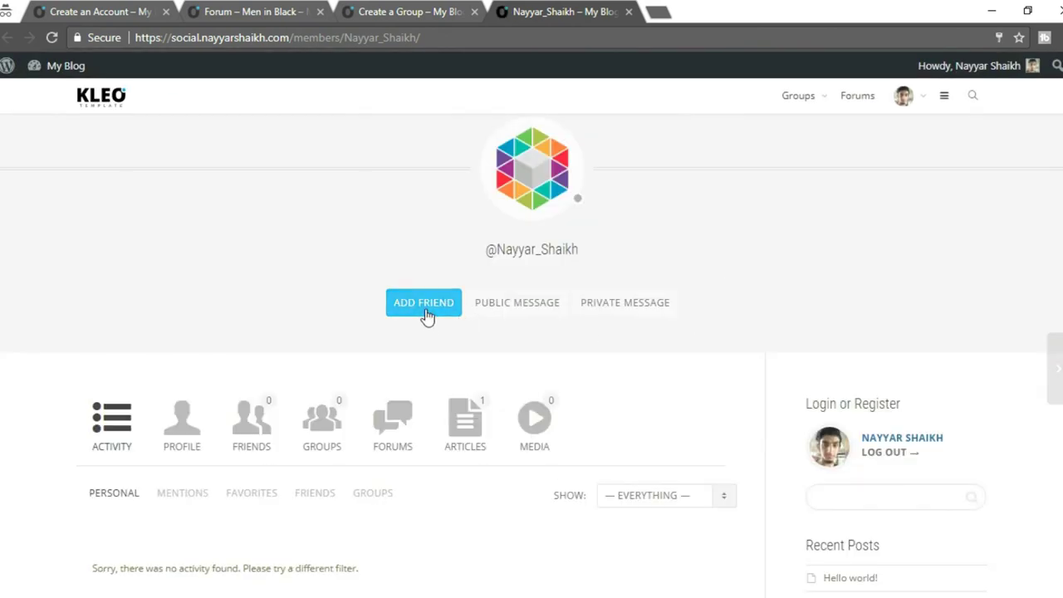
pyautogui.click(430, 316)
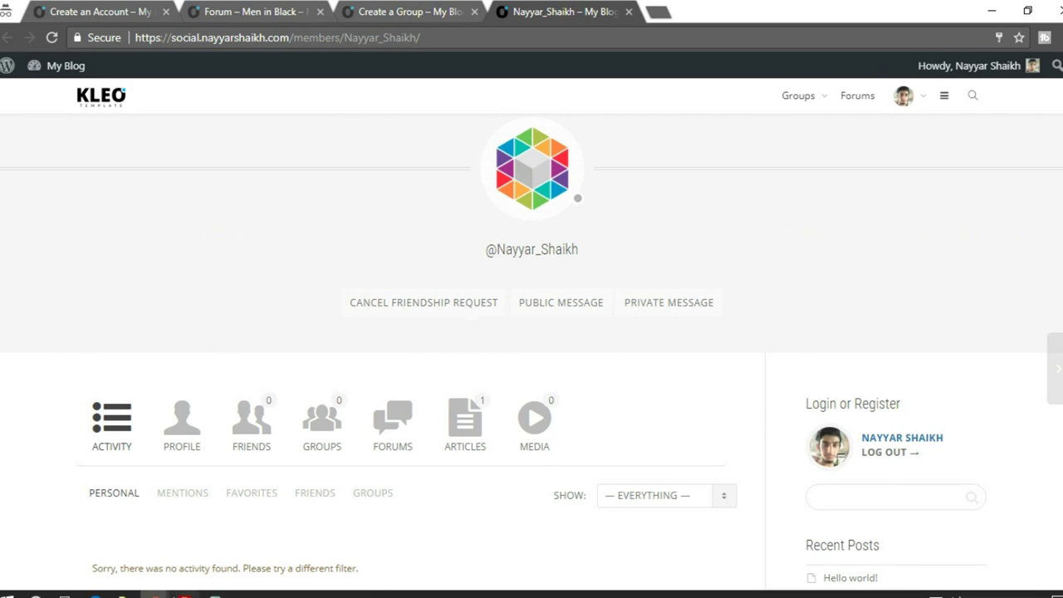
pyautogui.moveTo(154, 593)
pyautogui.click(125, 565)
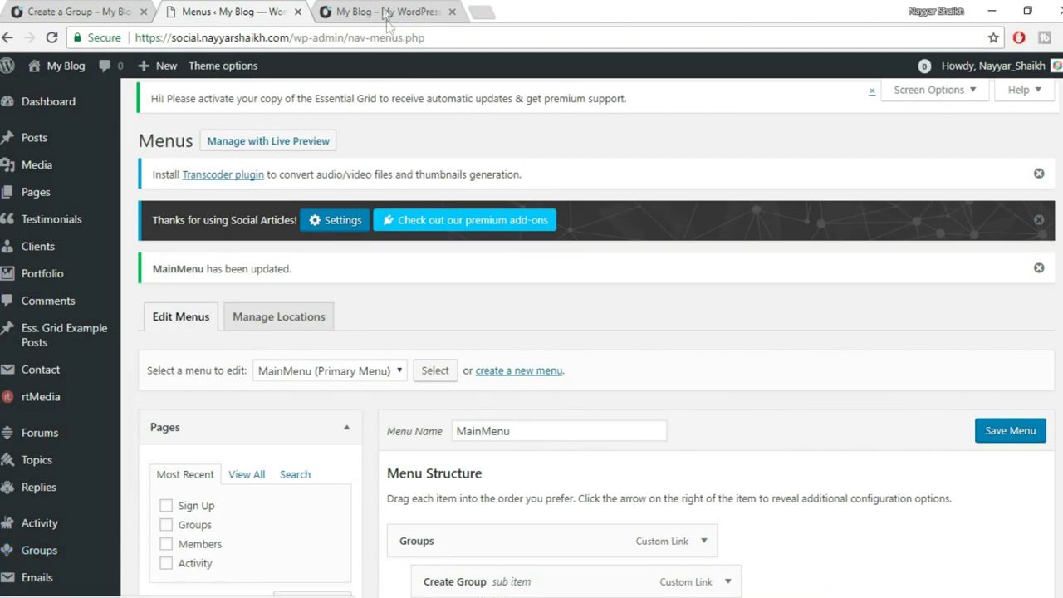
# Accept the pending friendship request from the account's notifications page.
pyautogui.click(385, 14)
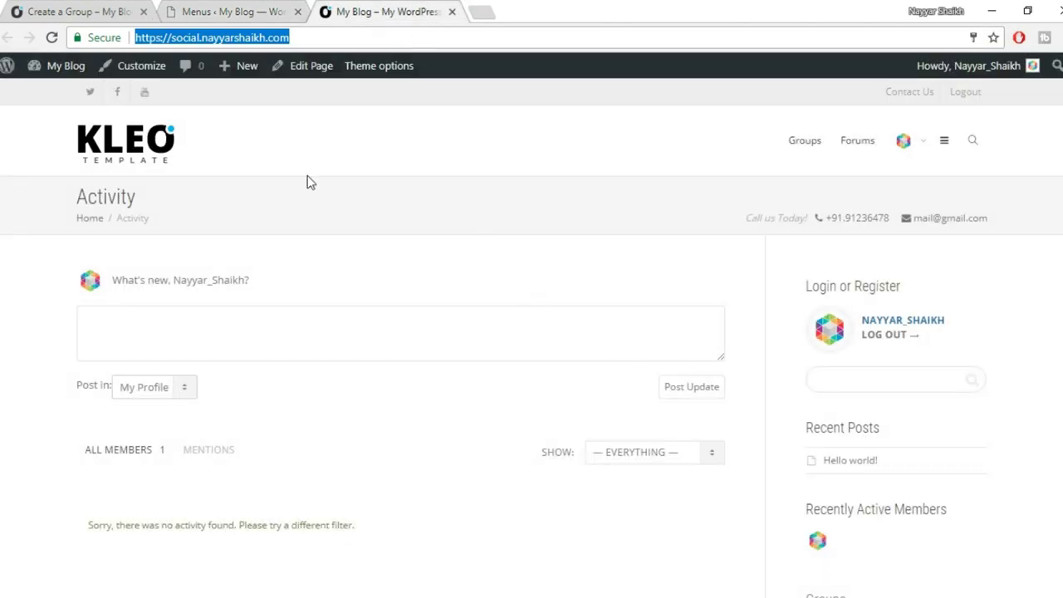
pyautogui.scroll(-3, 368, 325)
pyautogui.scroll(3, 371, 344)
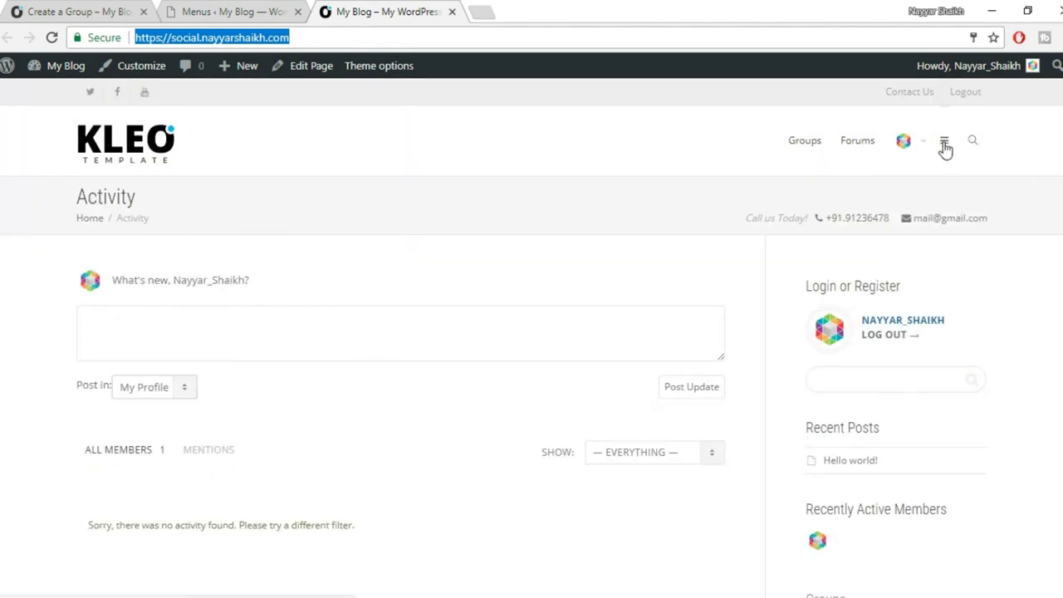
pyautogui.moveTo(925, 208)
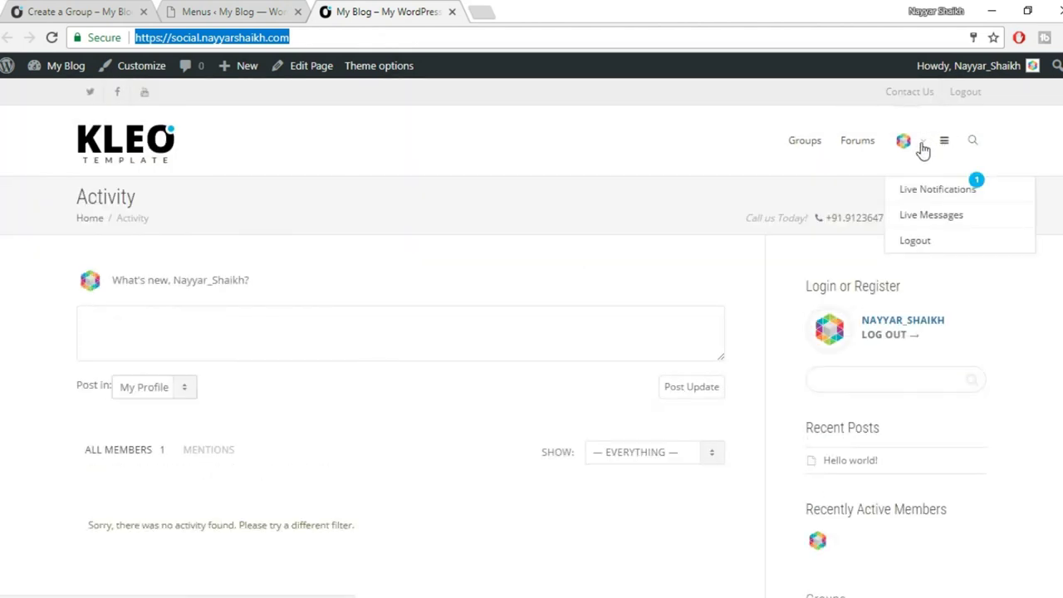
pyautogui.click(936, 195)
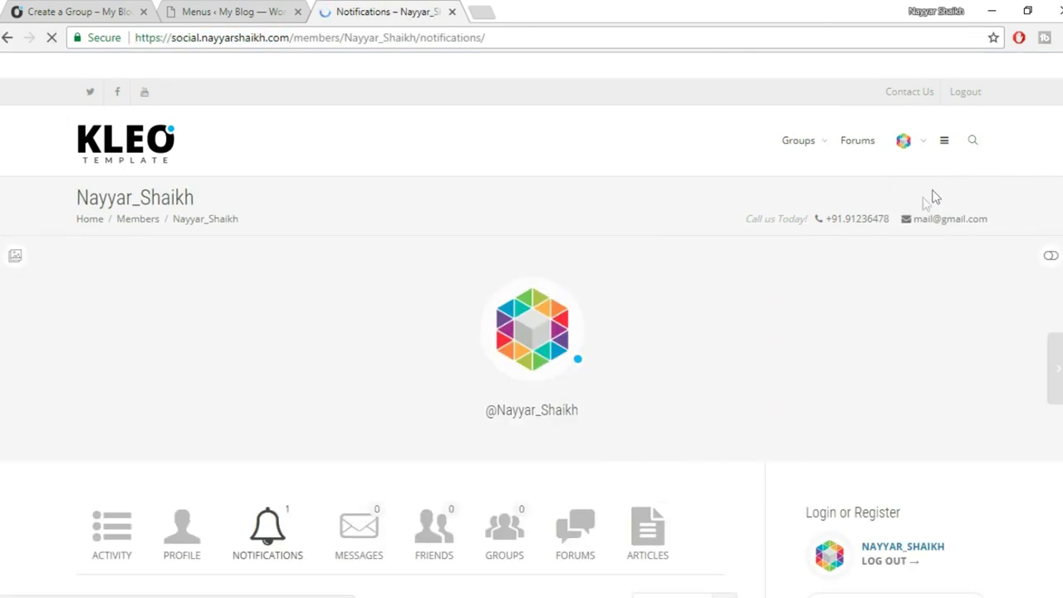
pyautogui.scroll(-3, 917, 208)
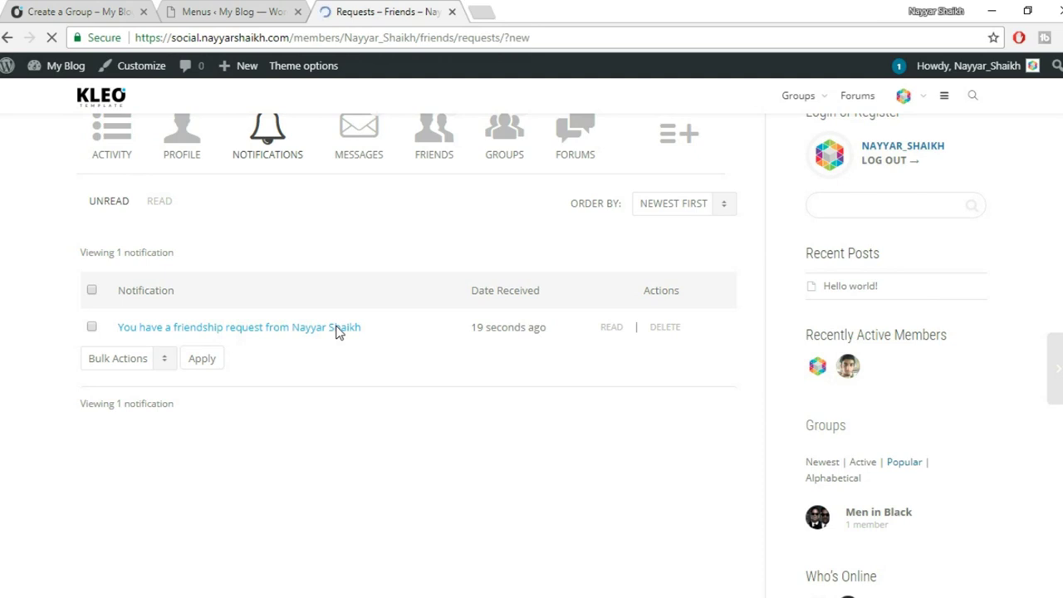
pyautogui.scroll(-6, 373, 337)
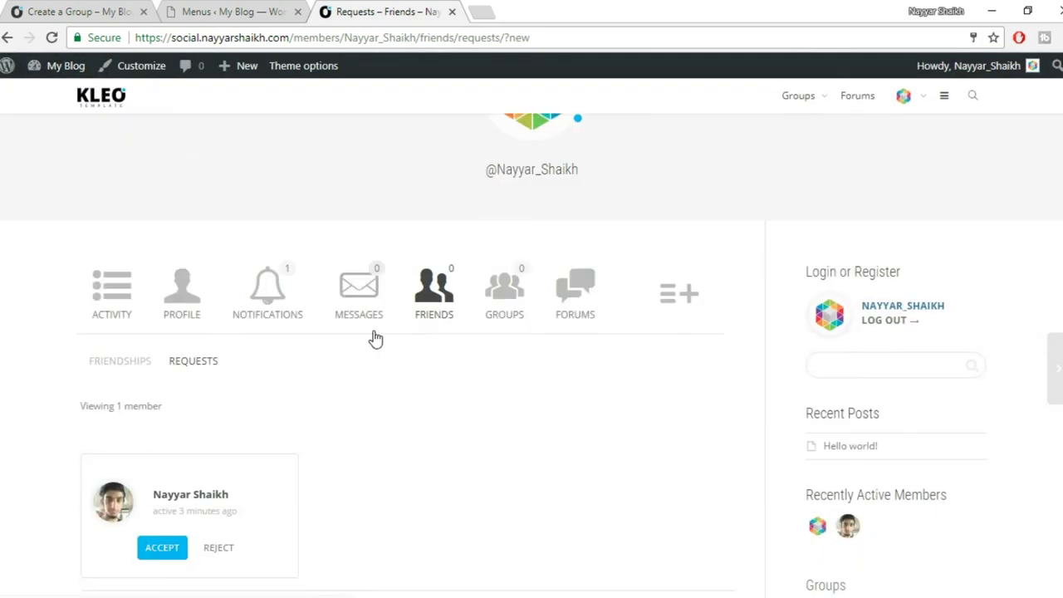
pyautogui.click(166, 317)
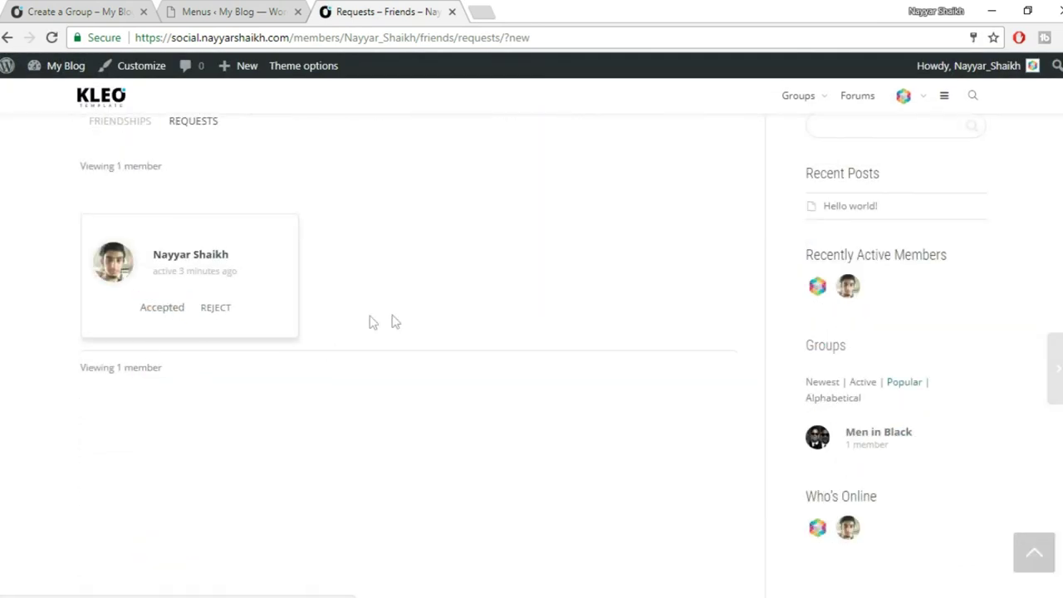
# Return to the requesting member's window showing their profile.
pyautogui.moveTo(153, 593)
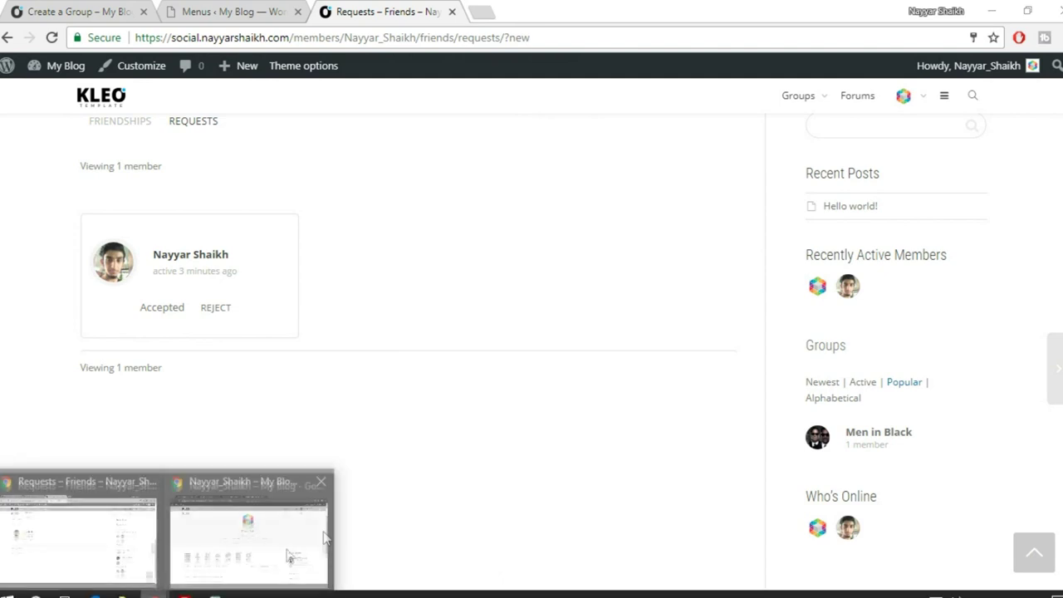
pyautogui.click(287, 553)
pyautogui.scroll(-2, 431, 488)
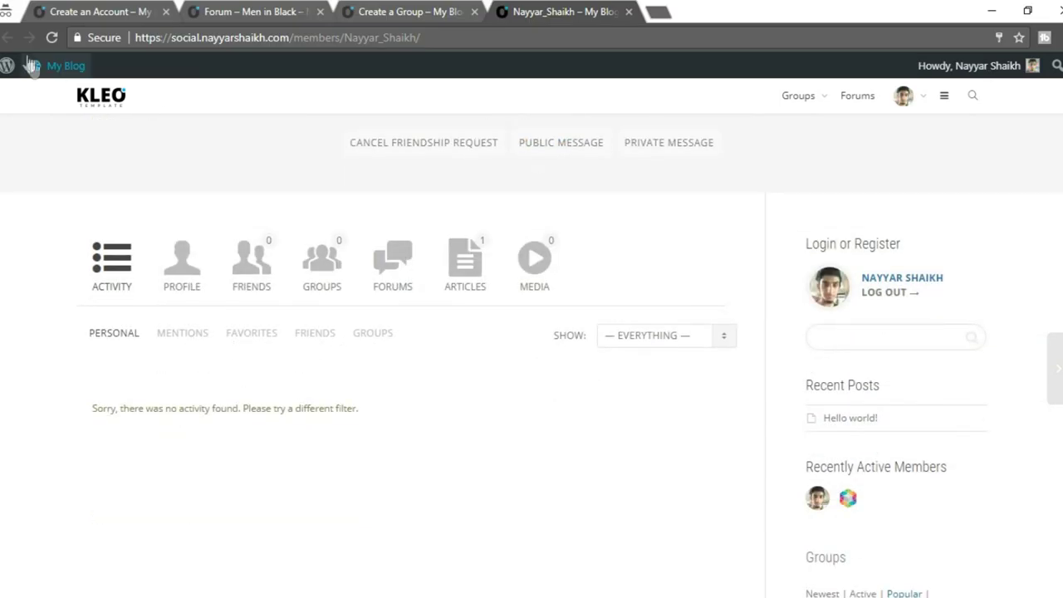
# Reload the member's profile to confirm the new friendship.
pyautogui.click(46, 35)
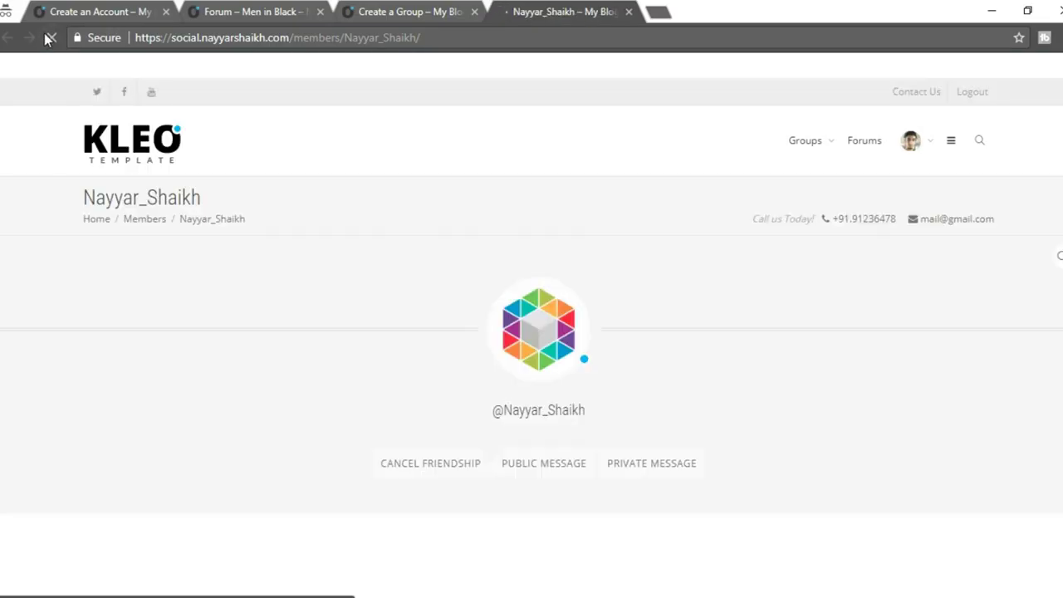
pyautogui.scroll(-2, 440, 348)
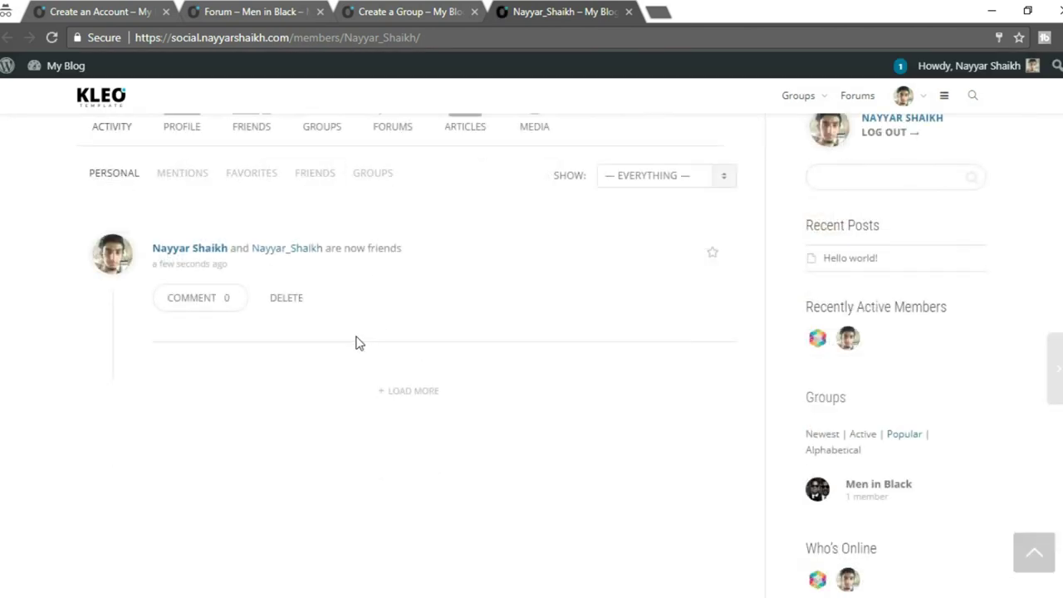
pyautogui.scroll(1, 361, 343)
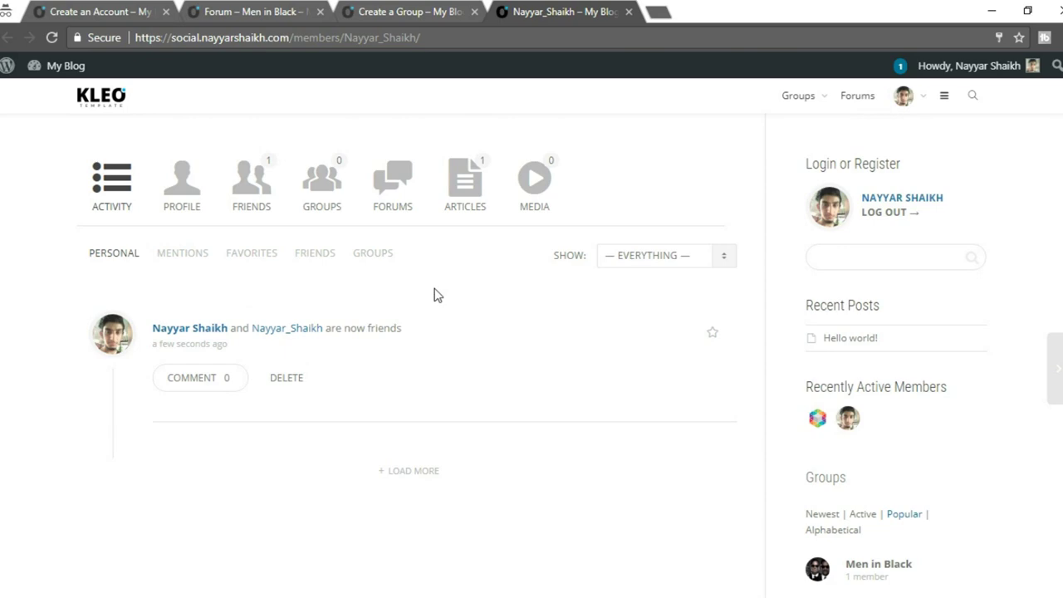
pyautogui.scroll(2, 438, 296)
pyautogui.scroll(-3, 439, 299)
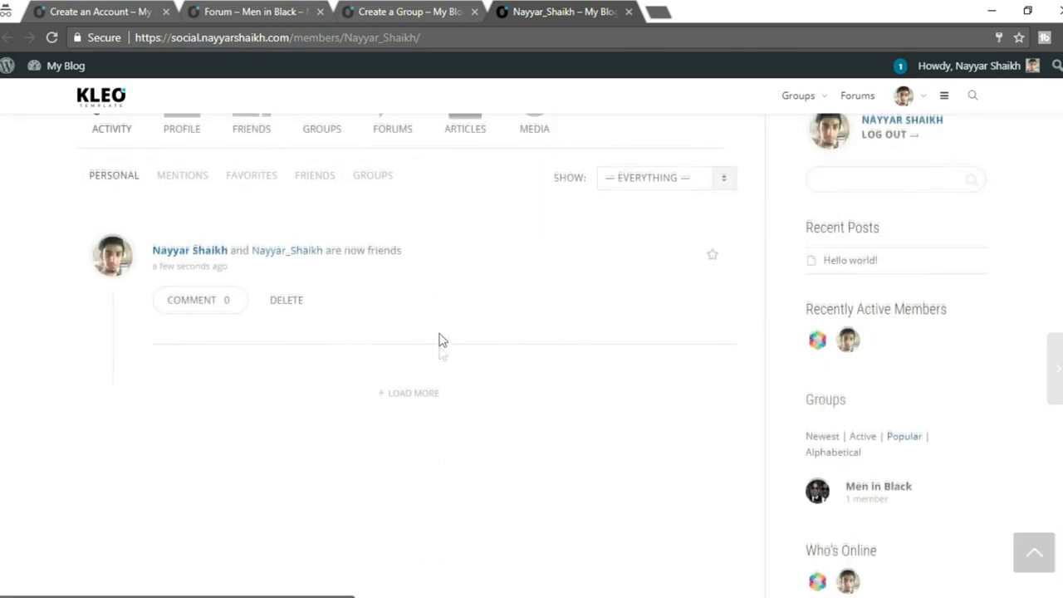
pyautogui.scroll(2, 440, 352)
# Reload the group's Invites step so the friend is listed, and finish creating Men in Black.
pyautogui.click(427, 12)
pyautogui.click(53, 39)
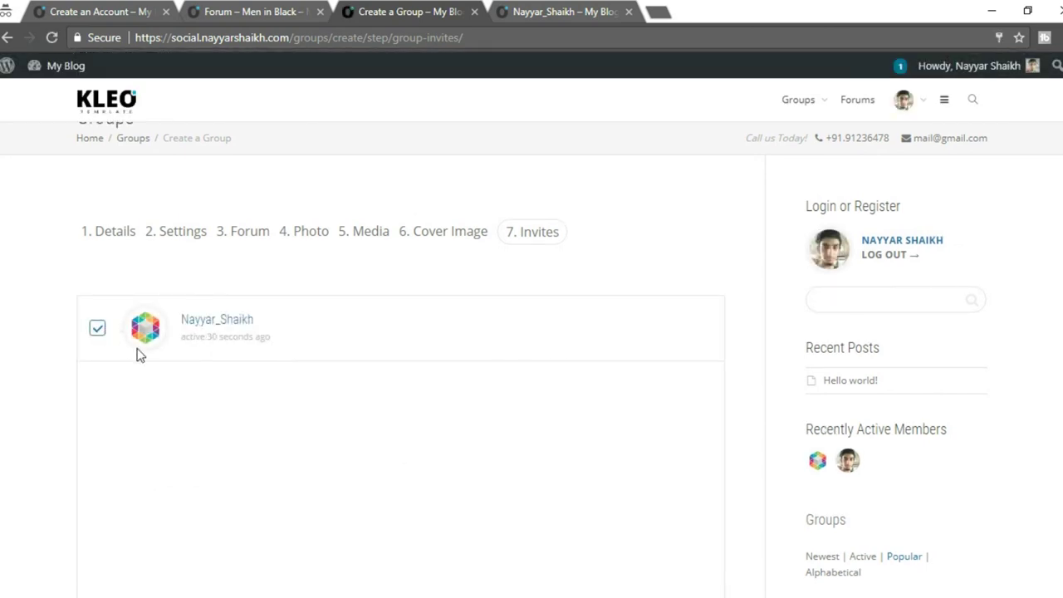
pyautogui.scroll(-1, 140, 355)
pyautogui.scroll(-1, 194, 427)
pyautogui.scroll(1, 216, 430)
pyautogui.scroll(-1, 263, 505)
pyautogui.click(236, 482)
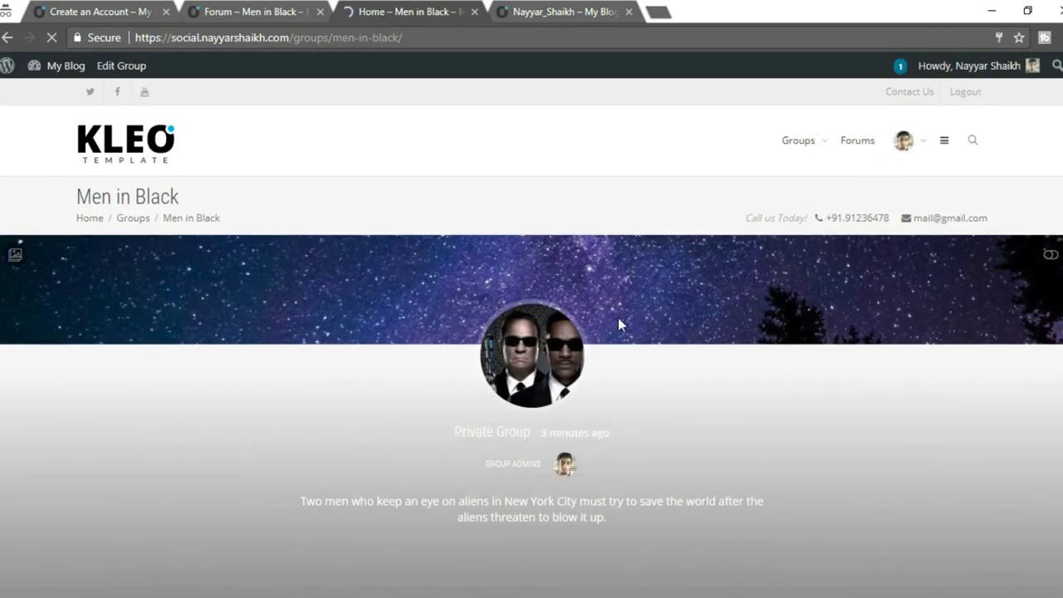
# Review the new Men in Black group page and its description.
pyautogui.scroll(-1, 619, 318)
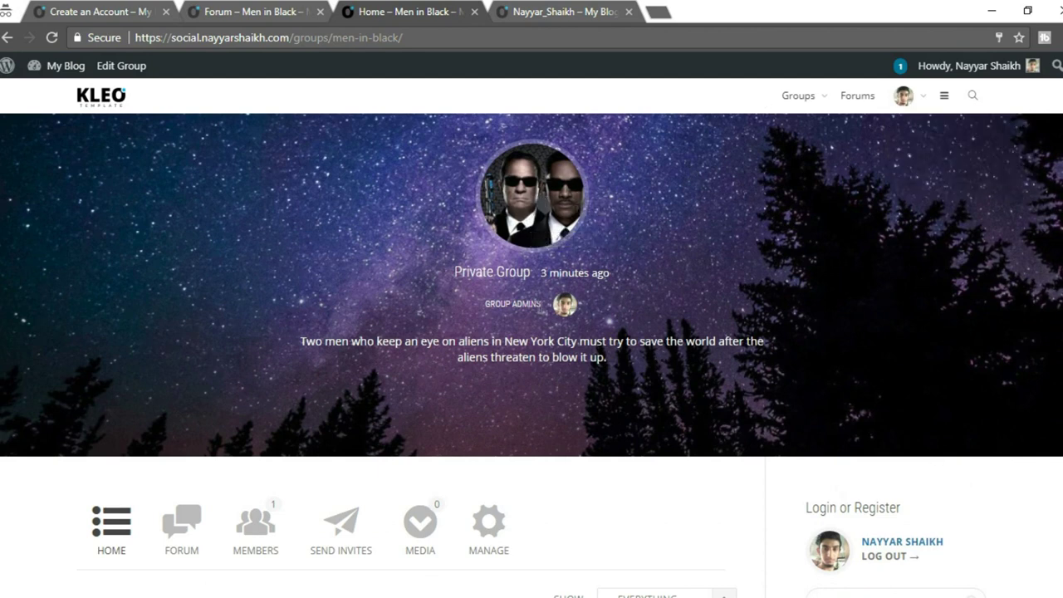
pyautogui.moveTo(304, 341); pyautogui.dragTo(701, 359)
pyautogui.click(703, 354)
pyautogui.scroll(-3, 703, 357)
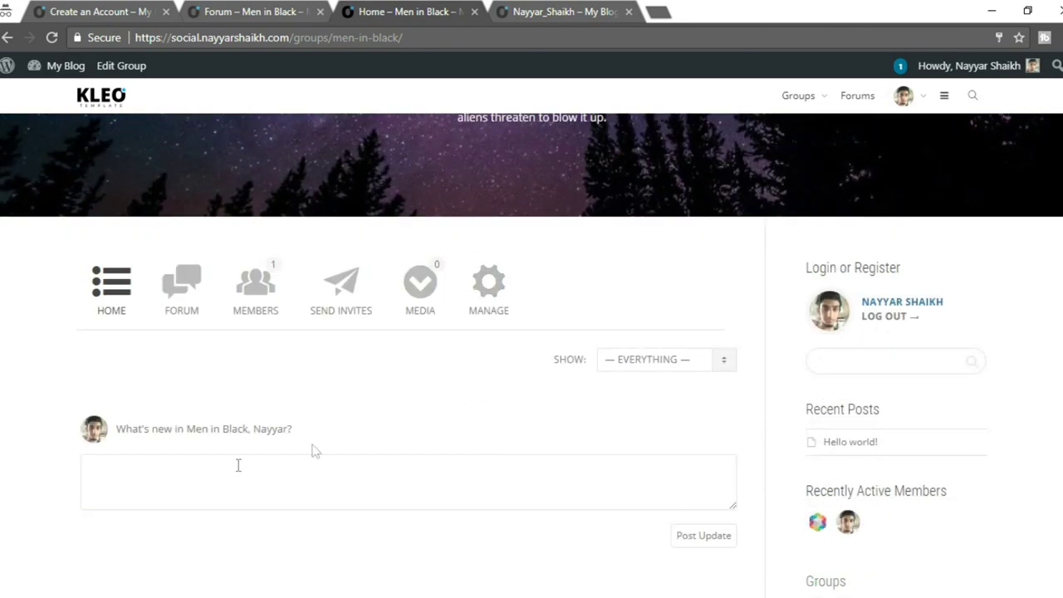
# Switch back to the invited member's browser window.
pyautogui.moveTo(157, 593)
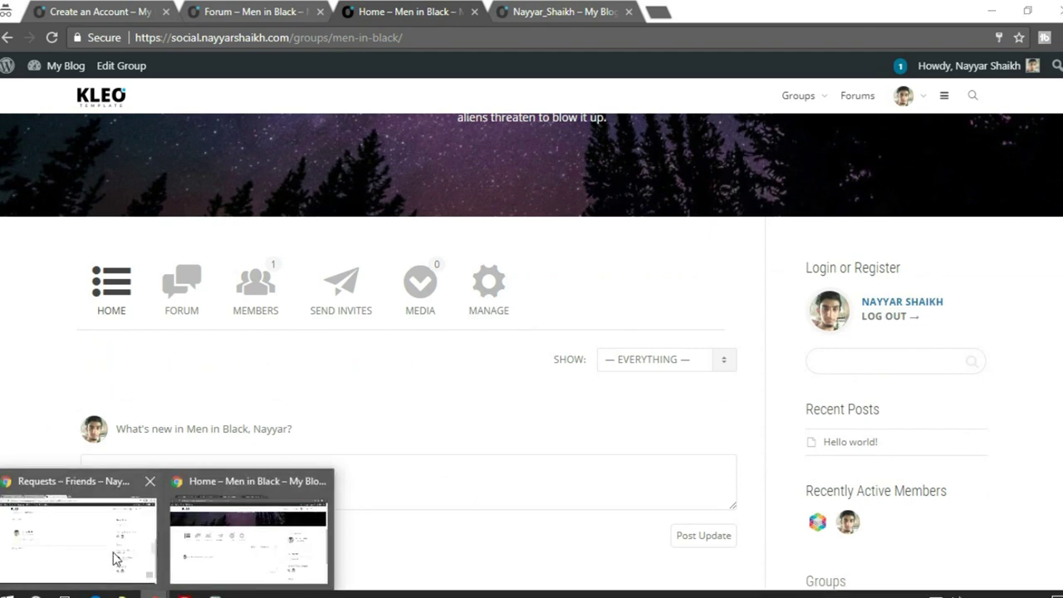
pyautogui.click(117, 561)
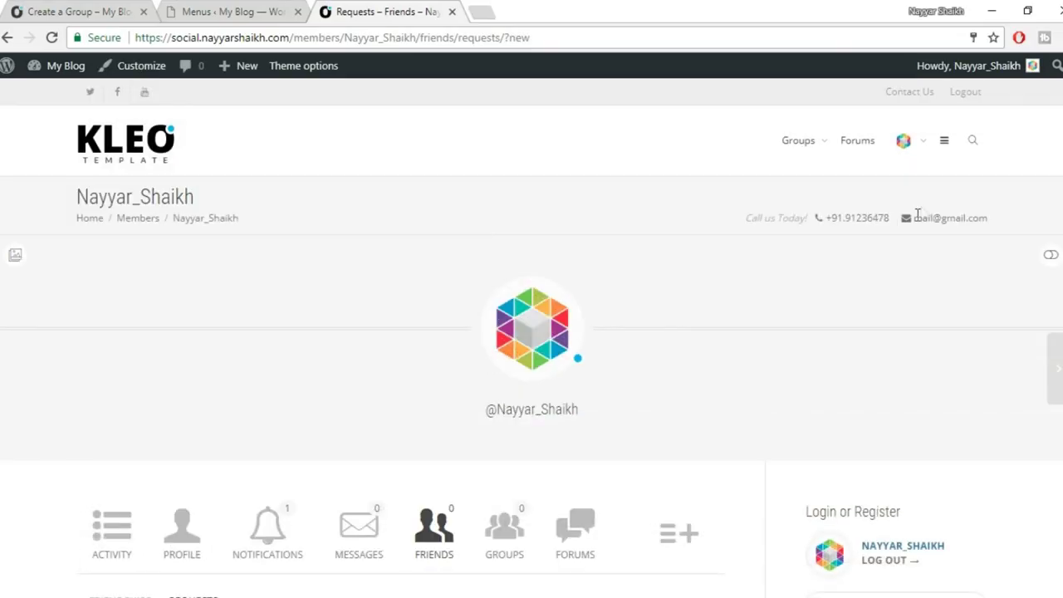
pyautogui.moveTo(913, 152)
# Accept the Men in Black group invitation from the invited member's notifications.
pyautogui.click(947, 200)
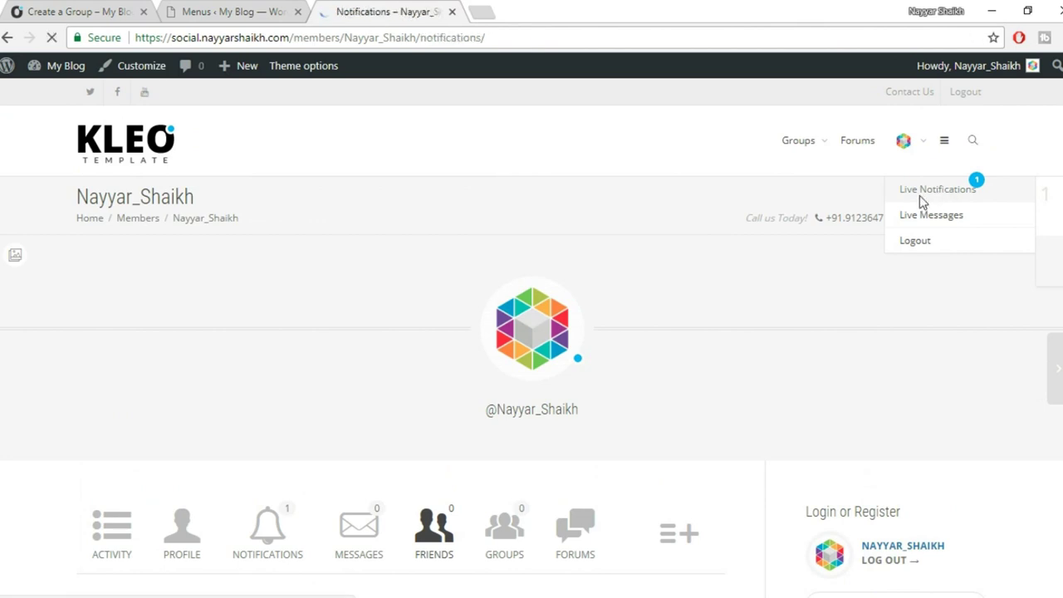
pyautogui.scroll(-4, 917, 200)
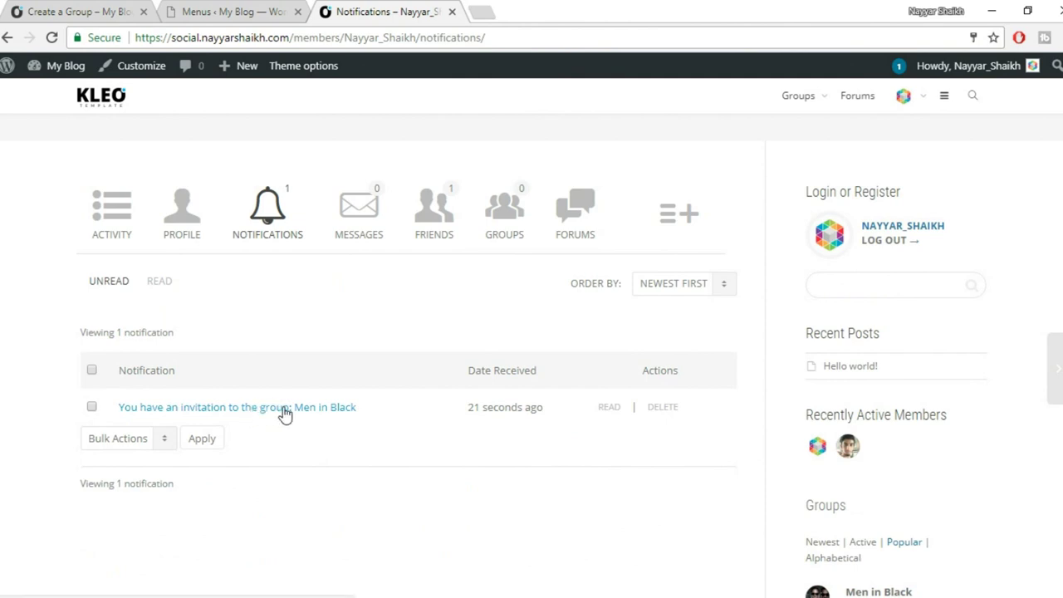
pyautogui.click(296, 410)
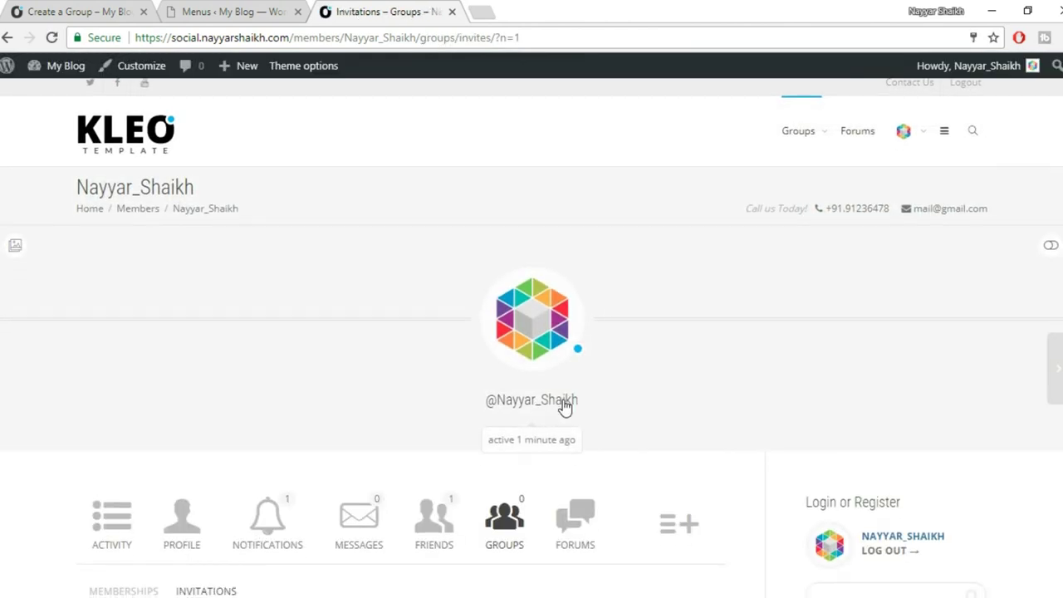
pyautogui.scroll(-4, 563, 406)
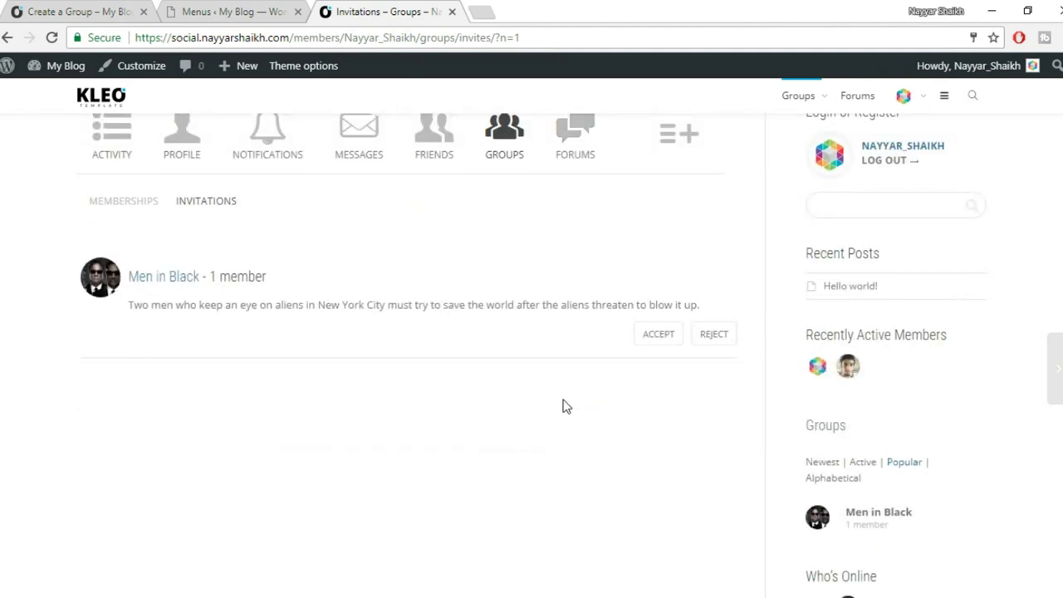
pyautogui.click(657, 341)
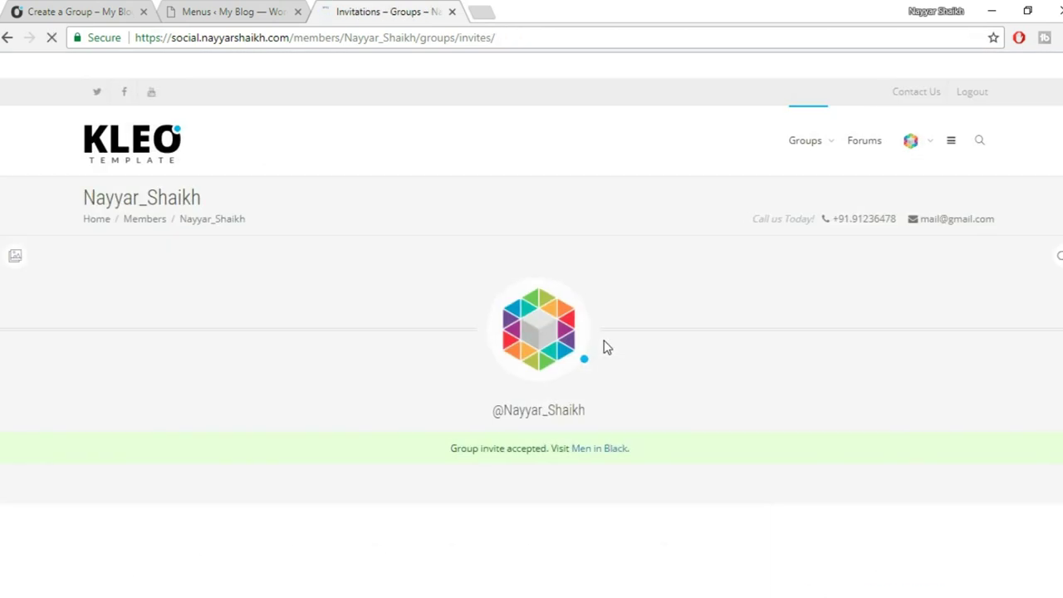
pyautogui.scroll(-3, 581, 316)
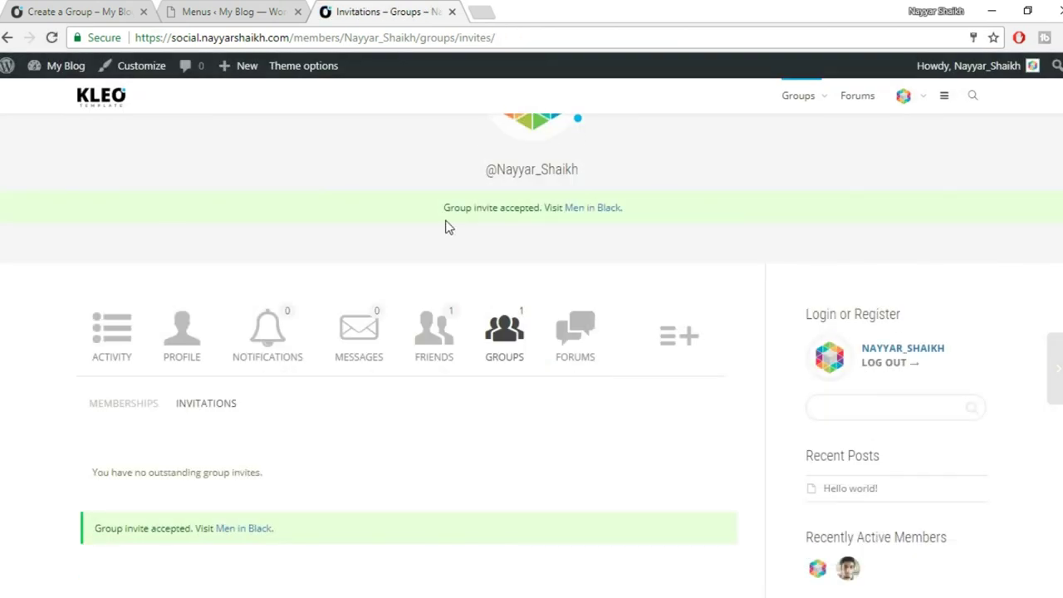
pyautogui.moveTo(441, 221); pyautogui.dragTo(634, 219)
# Post a 'Hello World!' status update in the Men in Black group's activity feed.
pyautogui.click(597, 210)
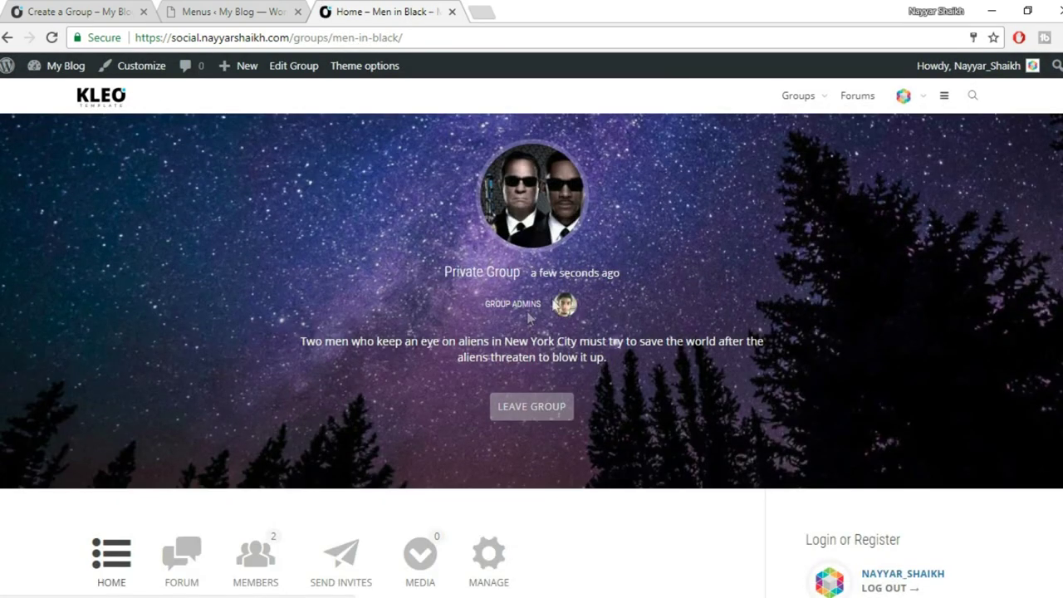
pyautogui.scroll(-5, 578, 304)
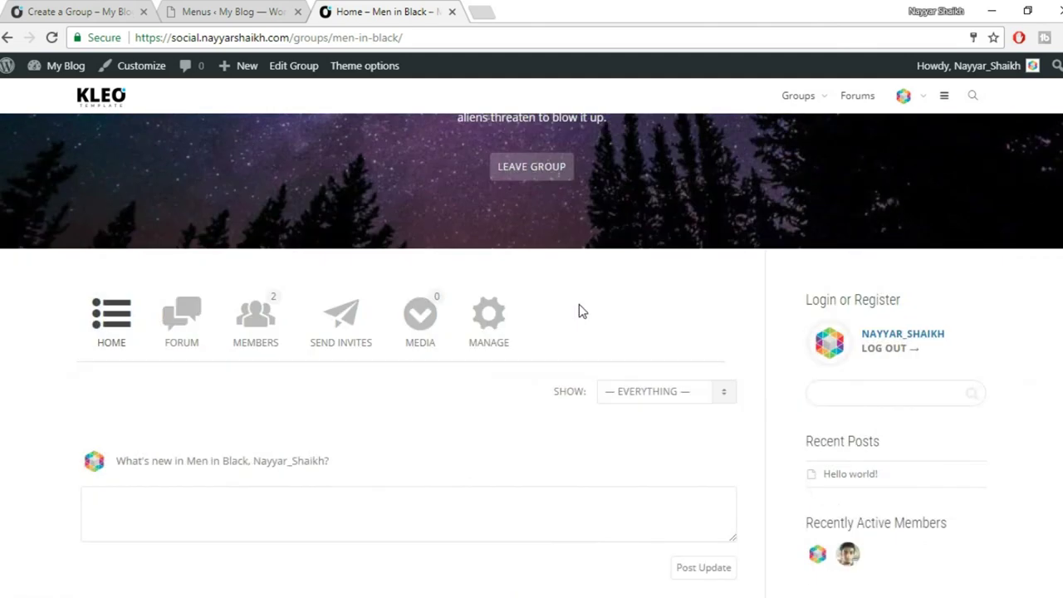
pyautogui.click(384, 348)
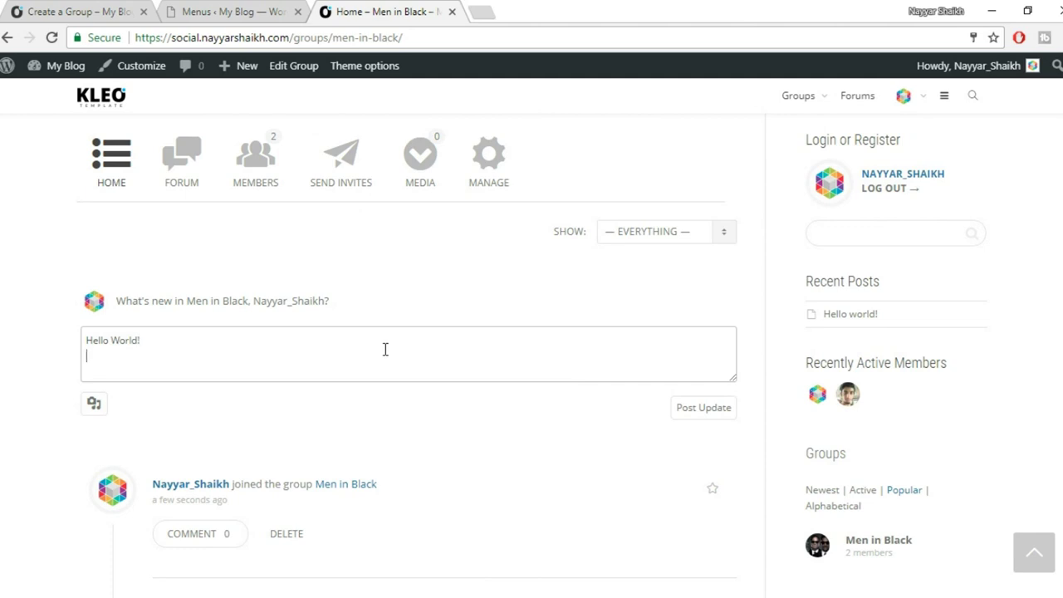
pyautogui.click(720, 415)
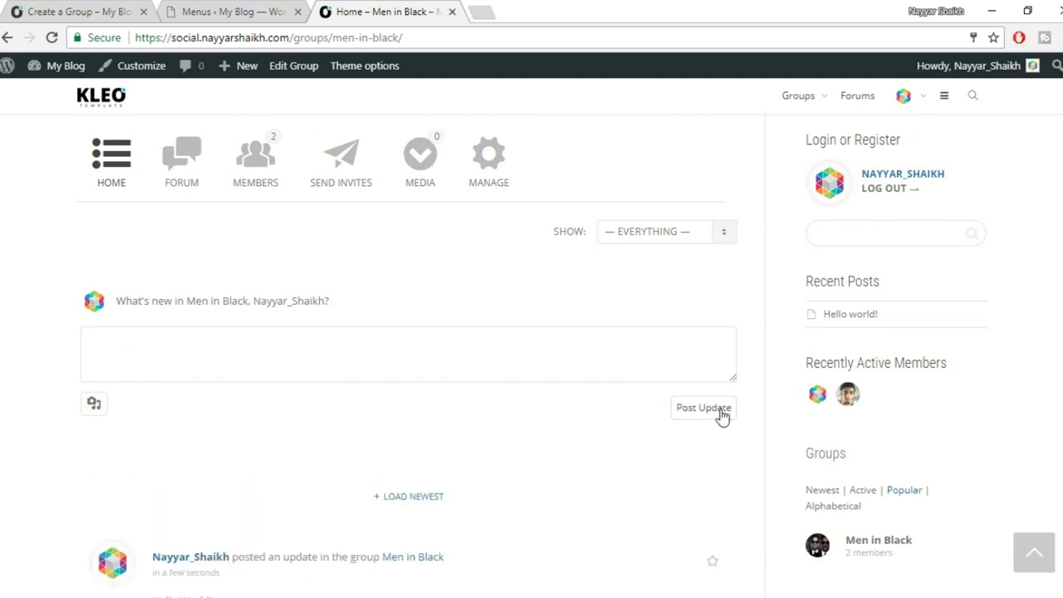
pyautogui.scroll(-1, 629, 451)
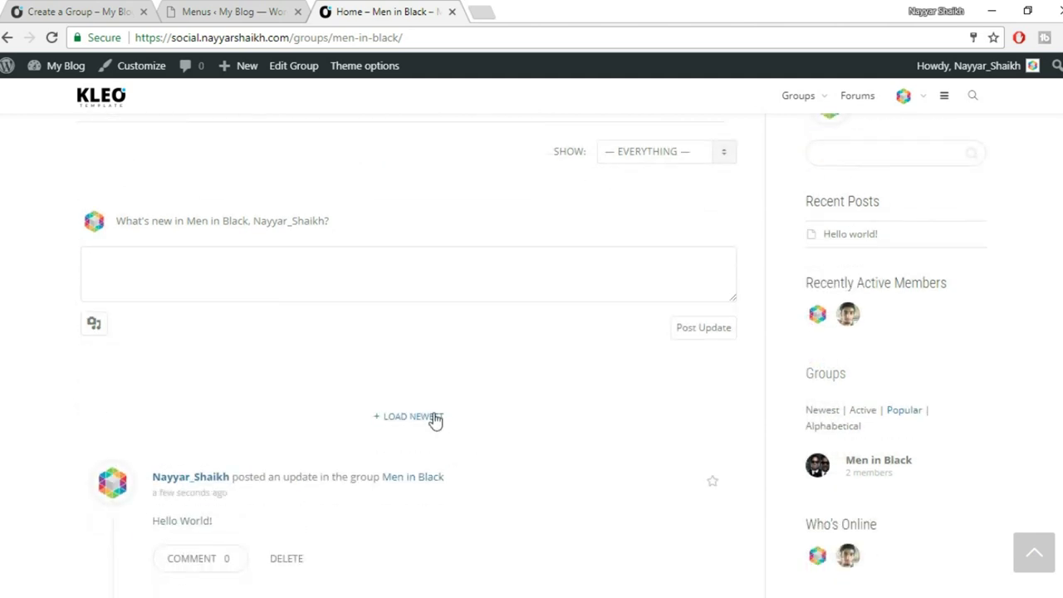
# Load the newest posts, then post a group update with MIB.jpg attached.
pyautogui.click(433, 418)
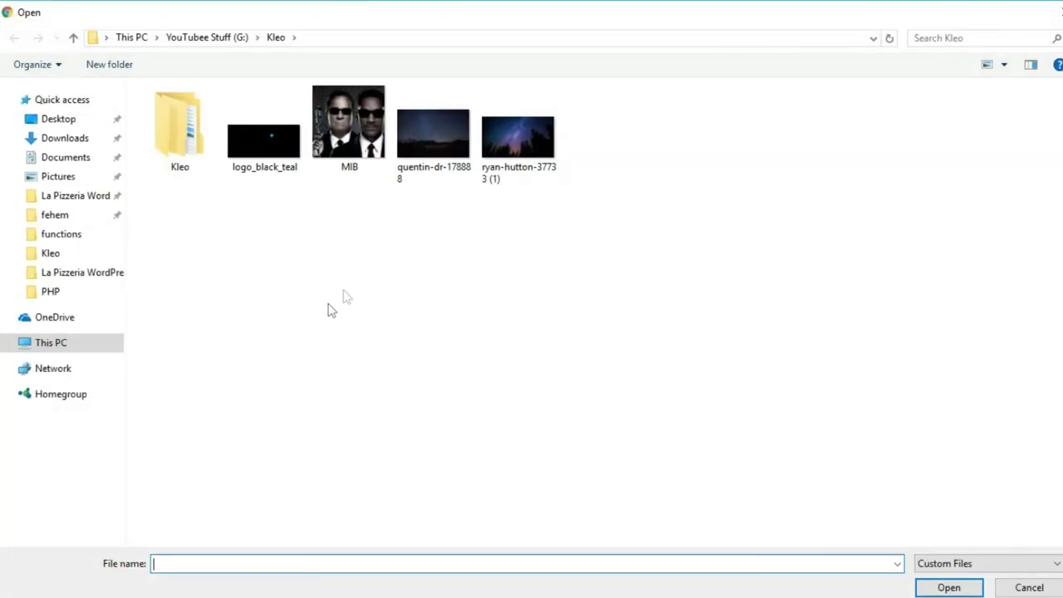
pyautogui.click(348, 133)
pyautogui.click(947, 587)
pyautogui.click(152, 289)
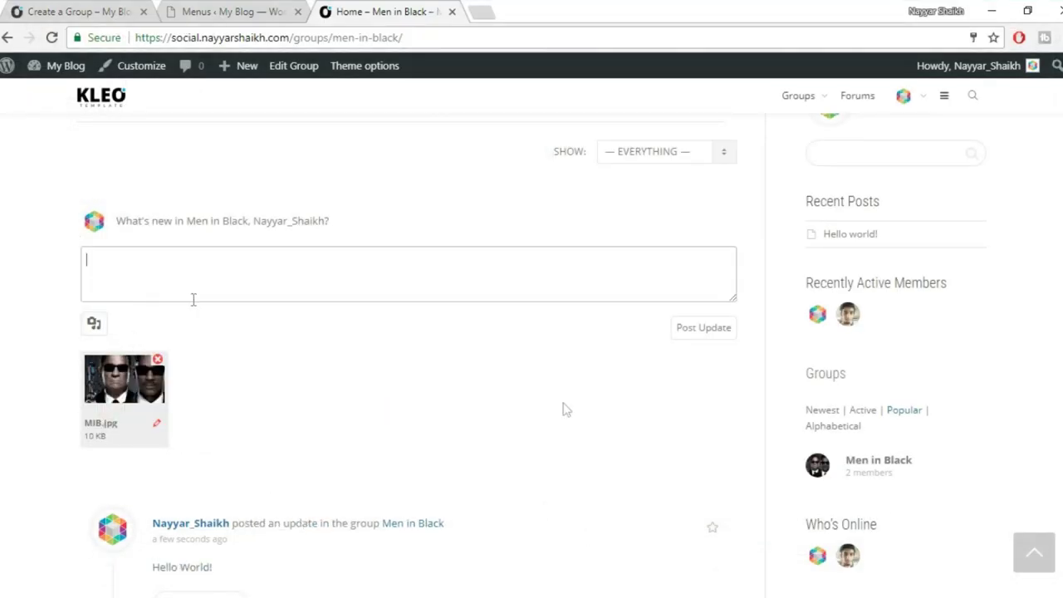
pyautogui.click(716, 333)
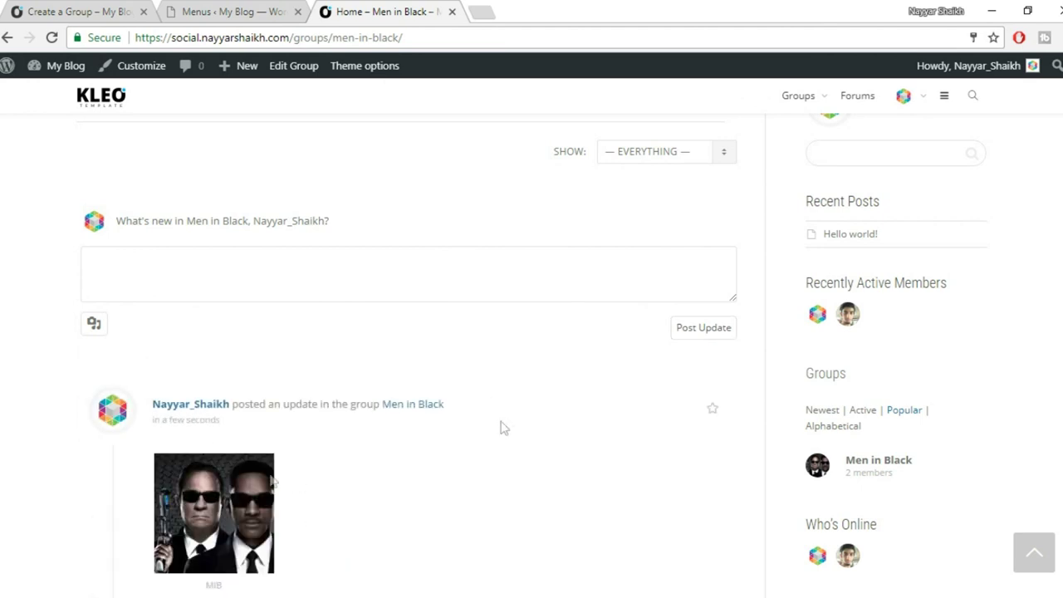
pyautogui.scroll(-1, 236, 496)
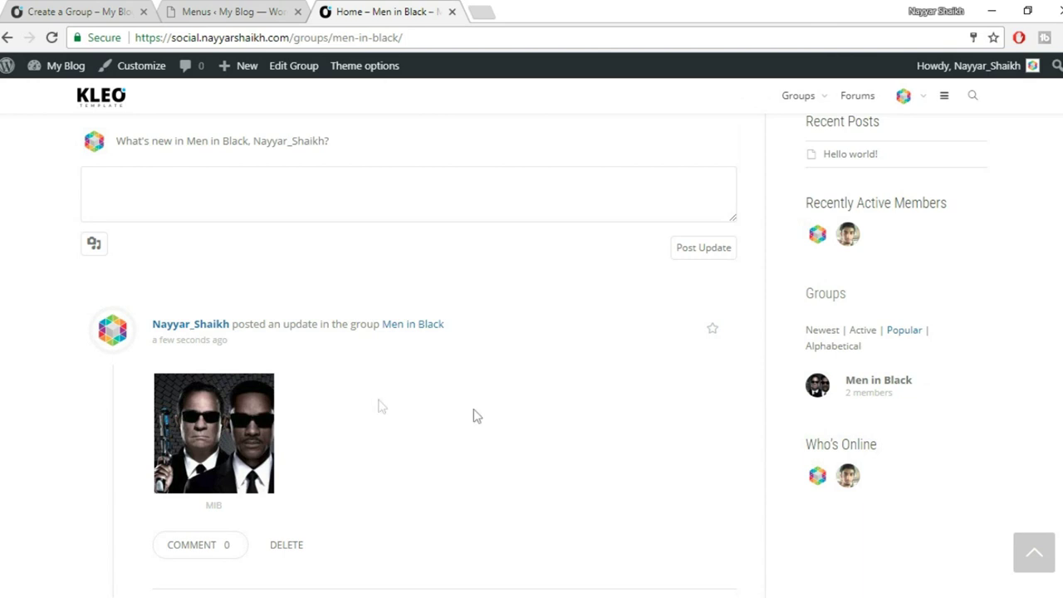
pyautogui.scroll(2, 503, 438)
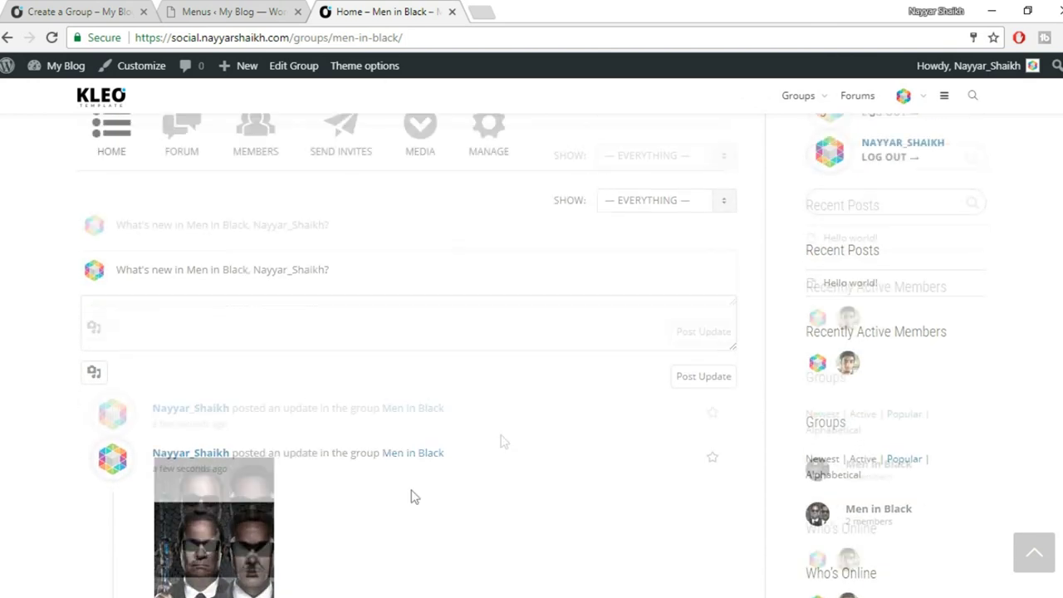
# In the second account's window, reload the Men in Black group page.
pyautogui.moveTo(170, 593)
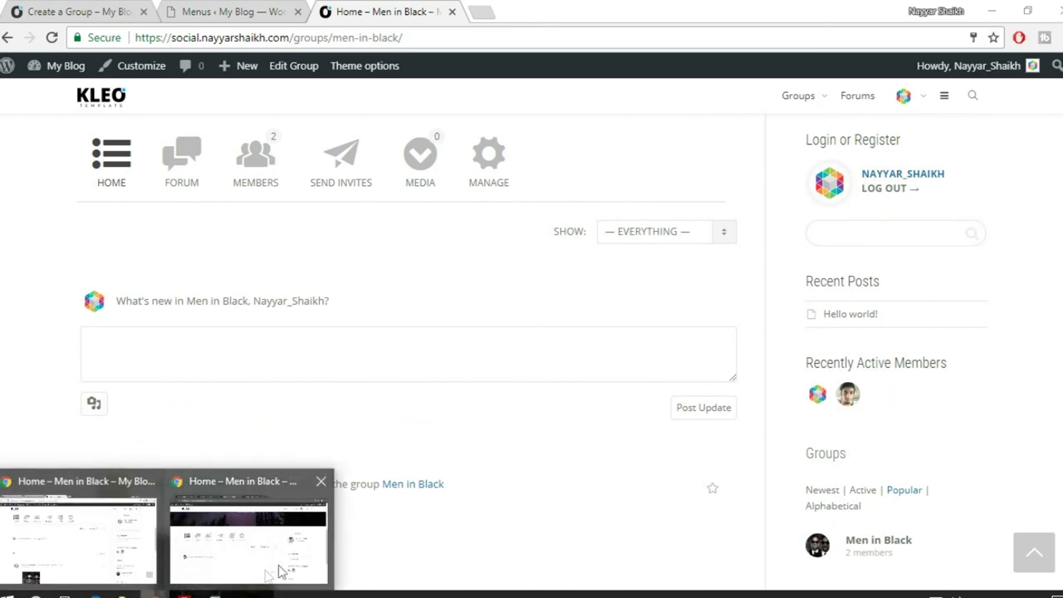
pyautogui.click(281, 571)
pyautogui.scroll(5, 484, 457)
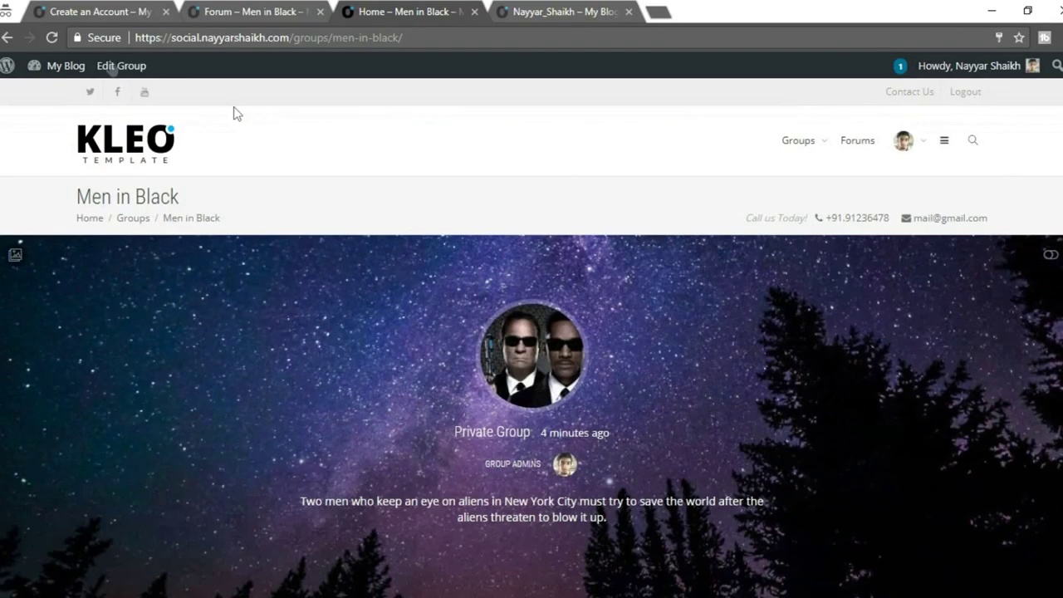
pyautogui.click(50, 38)
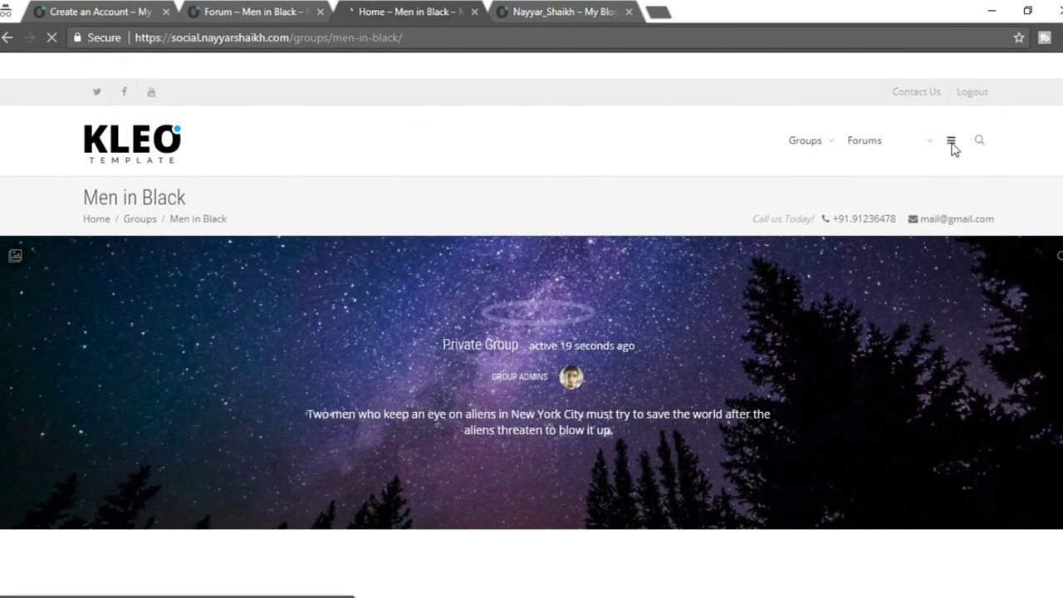
# Reply 'Hello Bro...' to the group's Hello World! update.
pyautogui.scroll(-4, 580, 341)
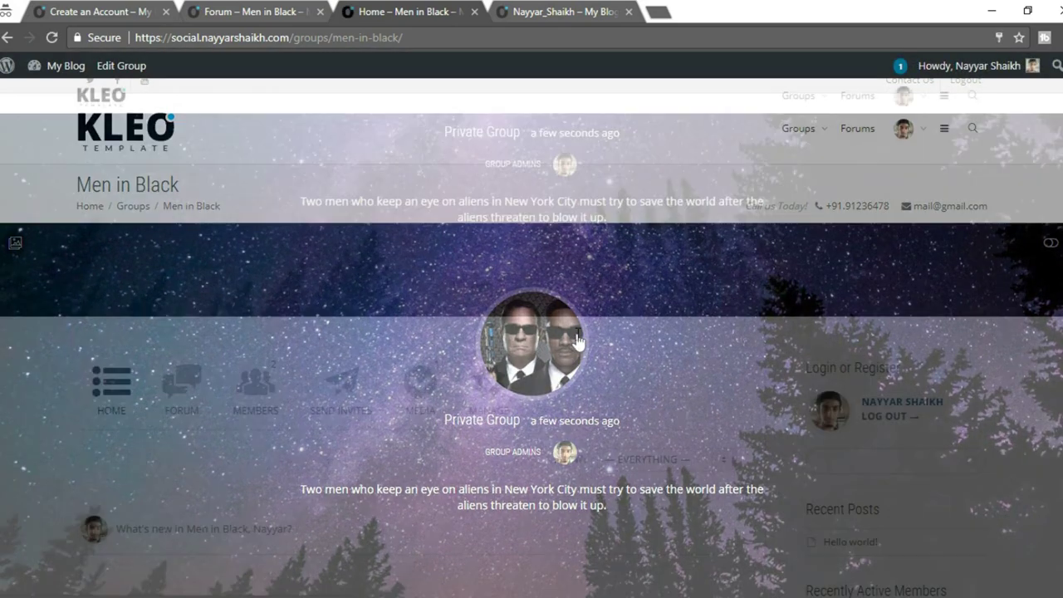
pyautogui.scroll(-6, 579, 341)
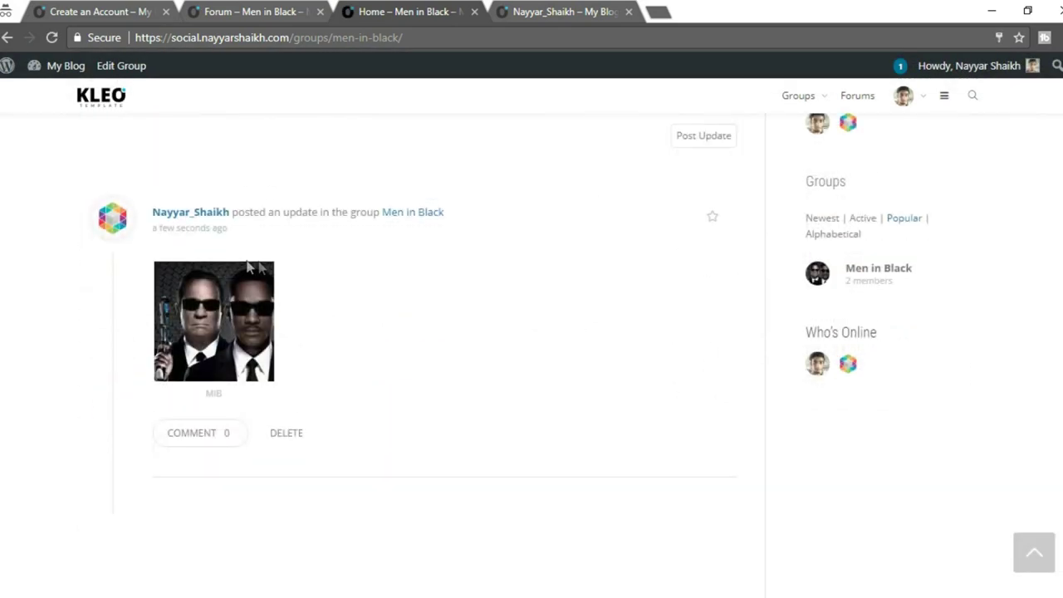
pyautogui.scroll(-3, 373, 384)
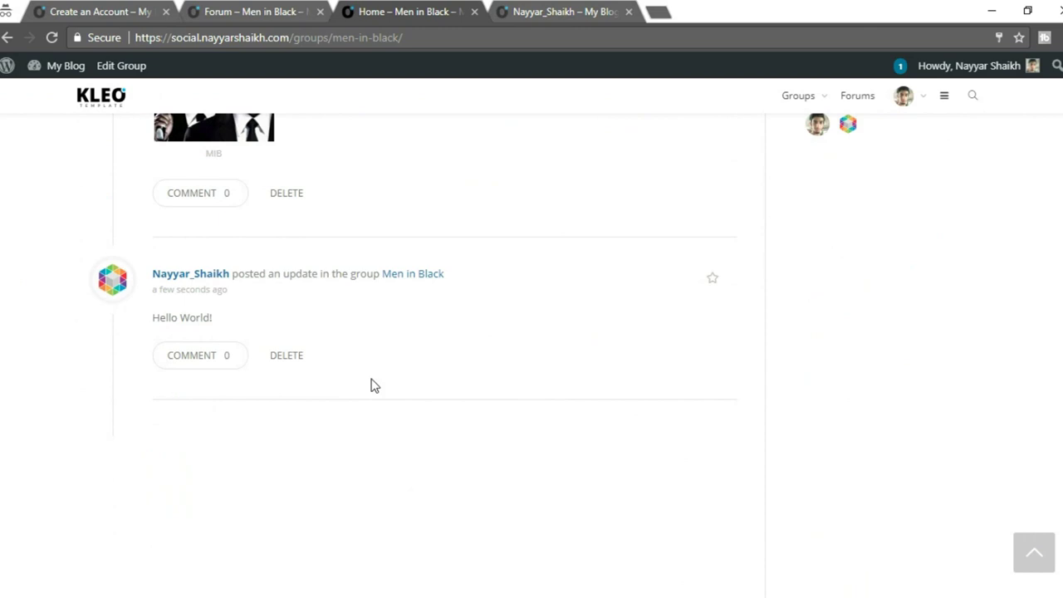
pyautogui.click(217, 358)
pyautogui.scroll(-1, 397, 366)
pyautogui.click(331, 379)
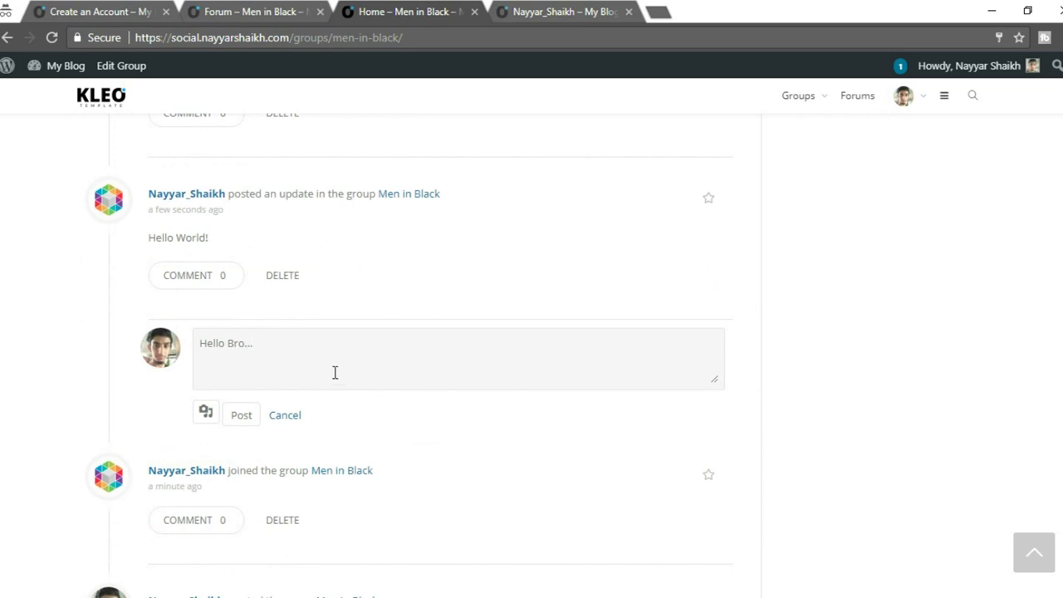
pyautogui.click(245, 416)
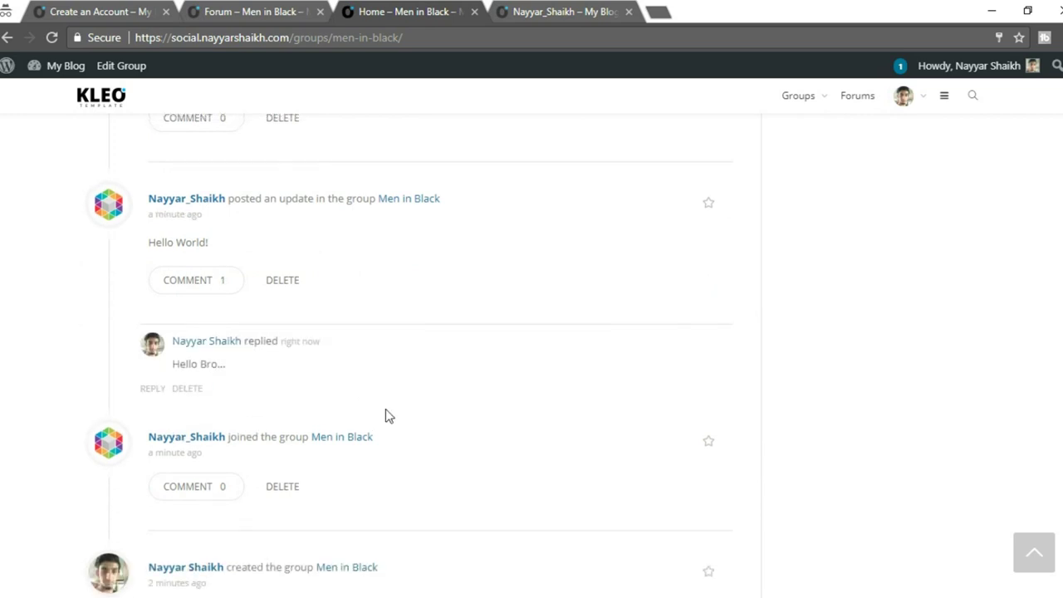
pyautogui.scroll(4, 385, 408)
pyautogui.scroll(2, 385, 409)
pyautogui.scroll(4, 385, 409)
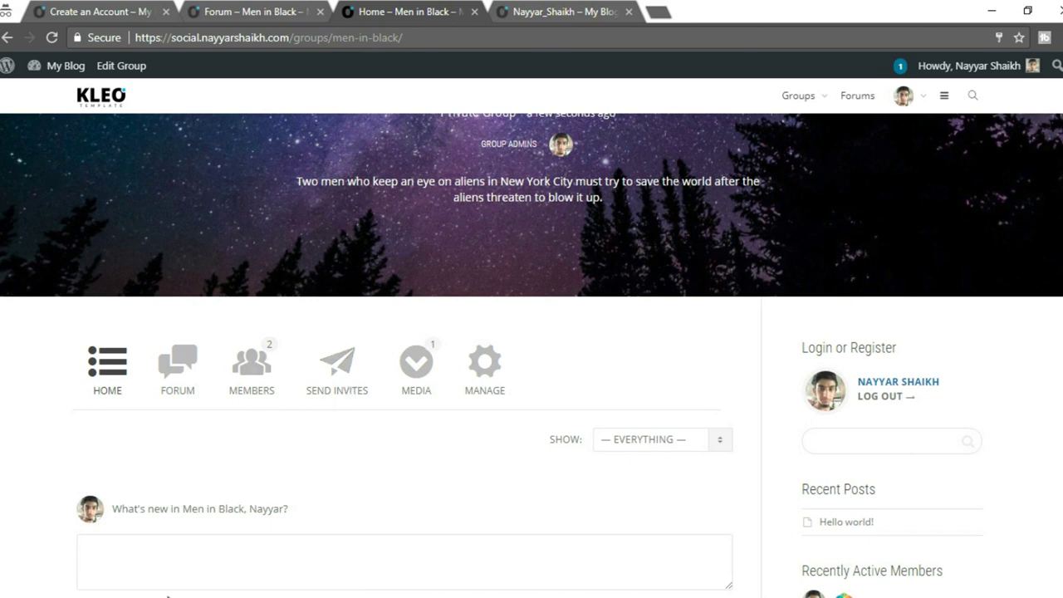
# Back in the first window, open the Men in Black group forum and subscribe to it.
pyautogui.moveTo(155, 593)
pyautogui.click(88, 523)
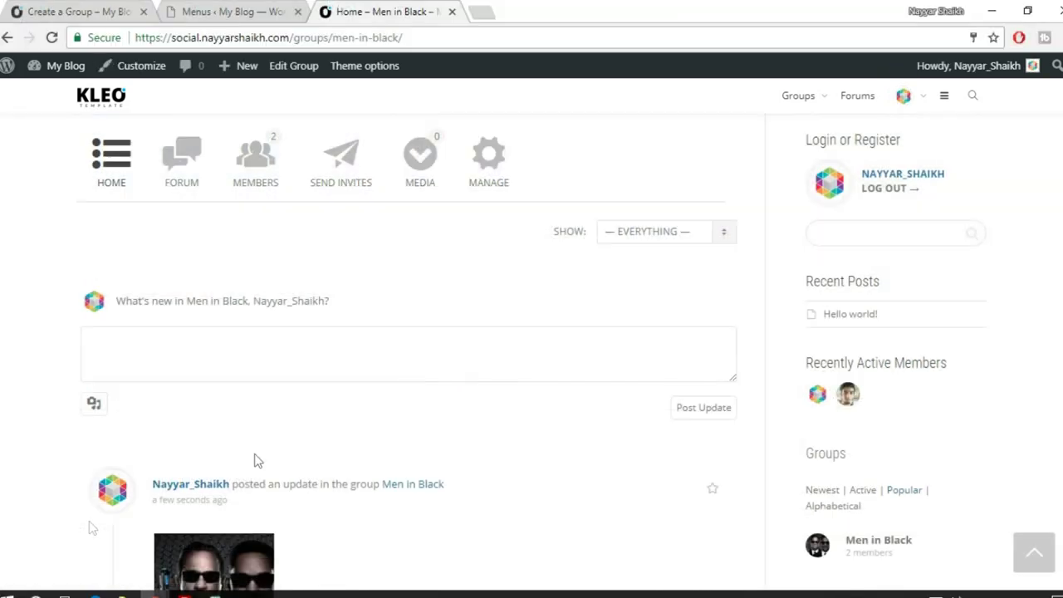
pyautogui.click(194, 176)
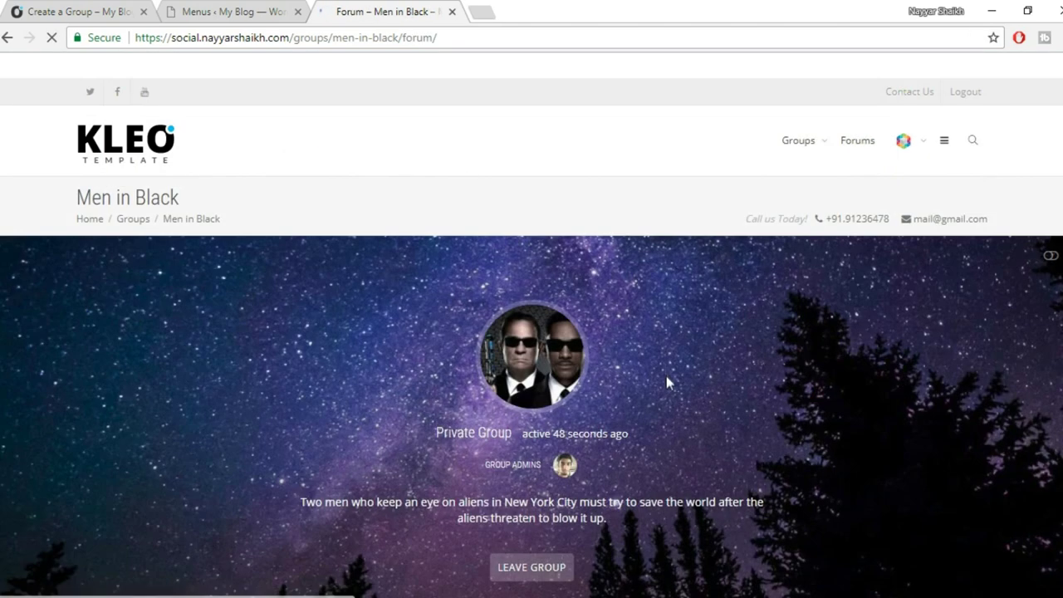
pyautogui.scroll(-4, 666, 379)
pyautogui.scroll(-4, 669, 385)
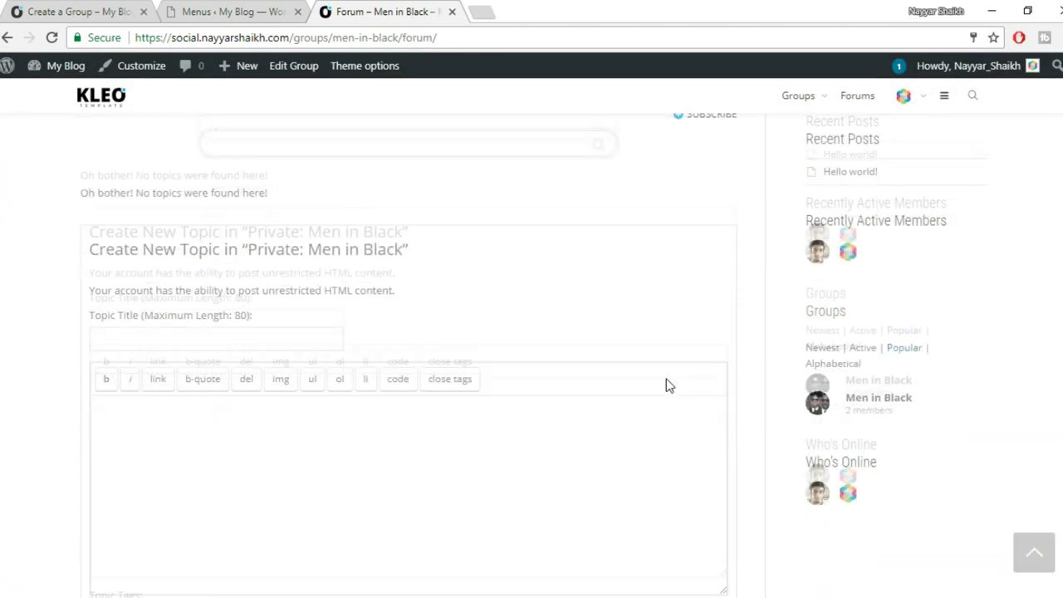
pyautogui.scroll(2, 668, 385)
pyautogui.scroll(-2, 668, 385)
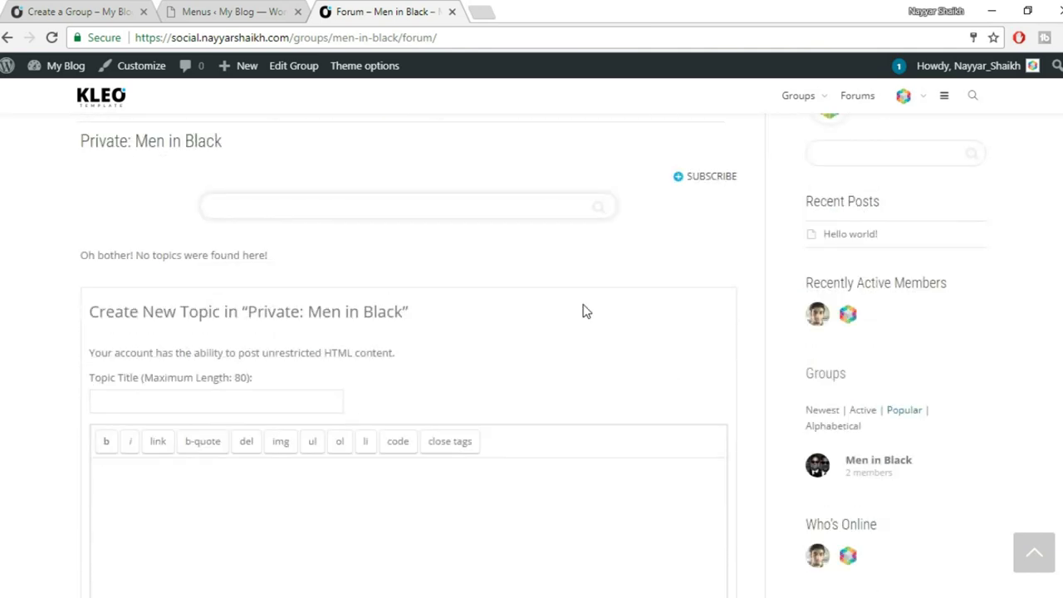
pyautogui.click(404, 208)
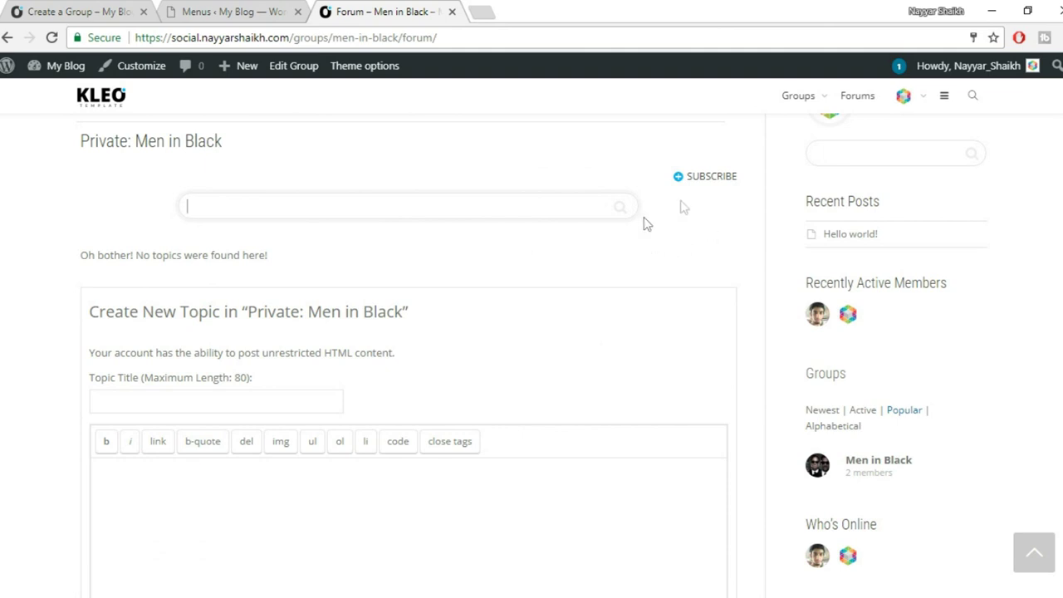
pyautogui.click(707, 180)
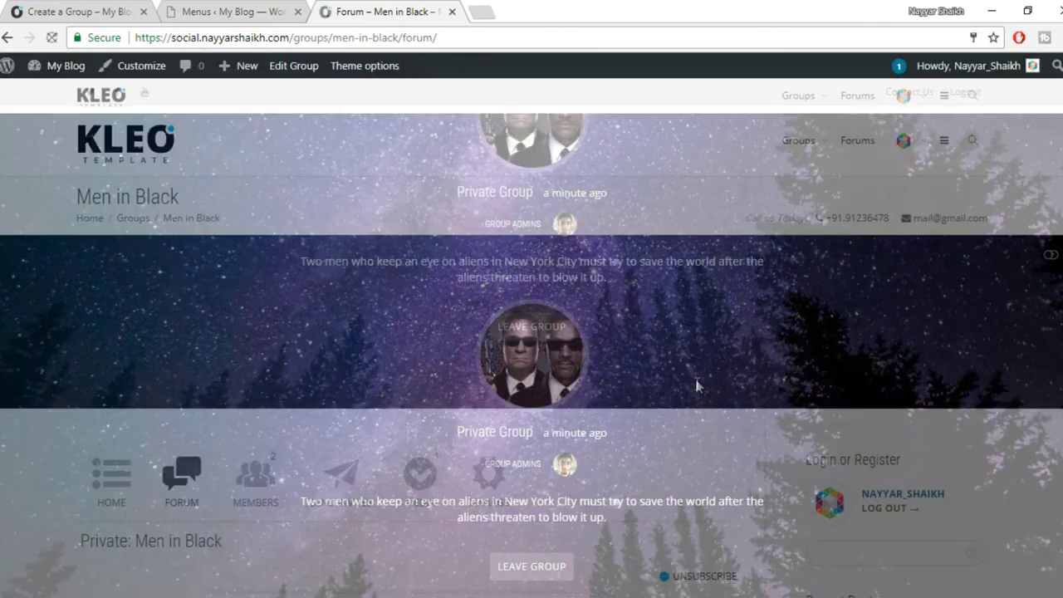
# Enter WordPress as the title of a new forum topic.
pyautogui.scroll(-2, 697, 384)
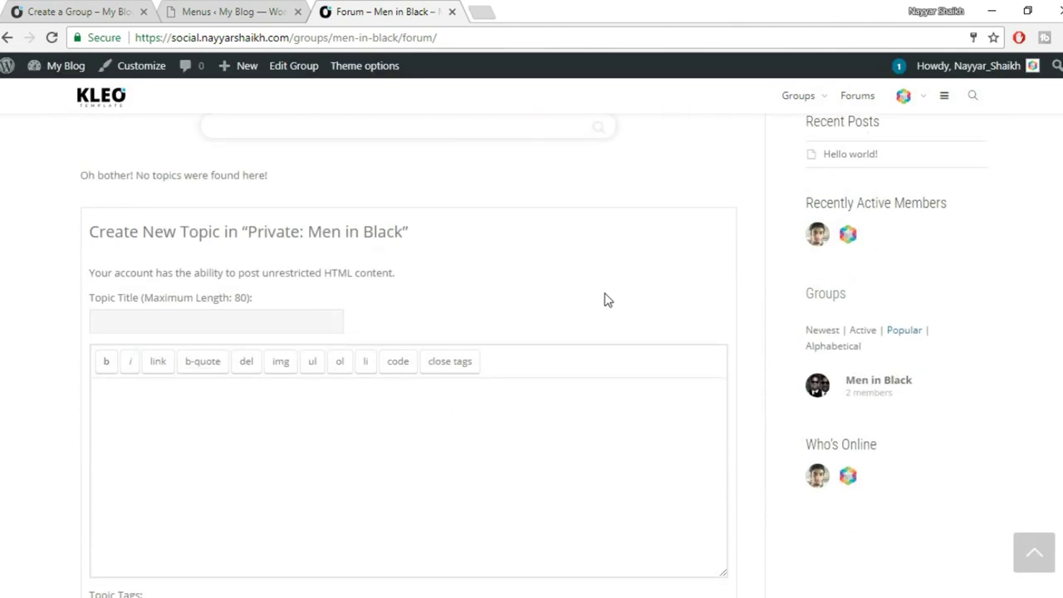
pyautogui.scroll(-4, 605, 300)
pyautogui.scroll(3, 617, 339)
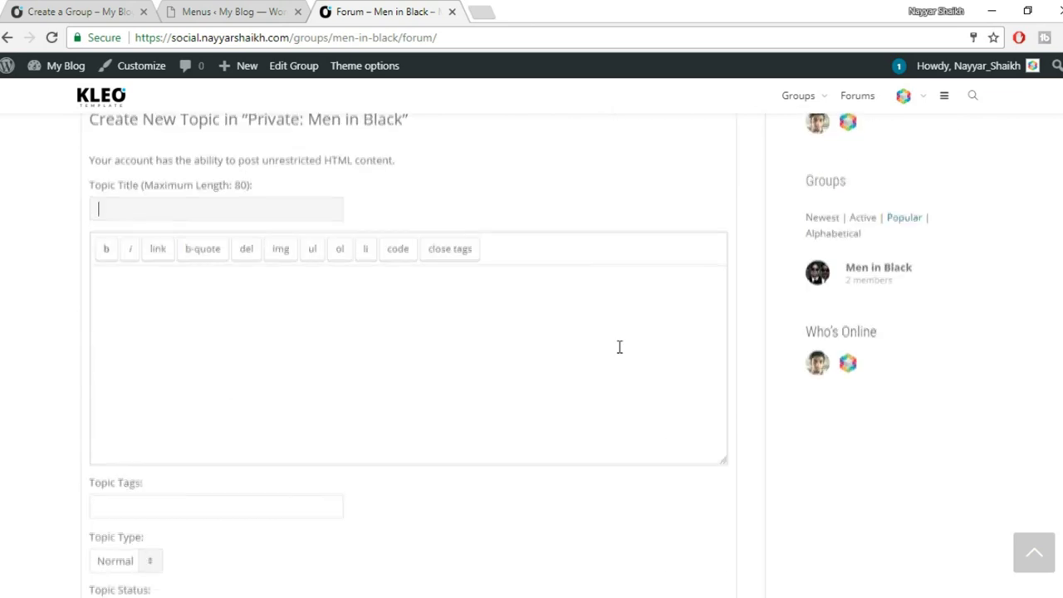
pyautogui.scroll(3, 618, 347)
pyautogui.scroll(-2, 619, 355)
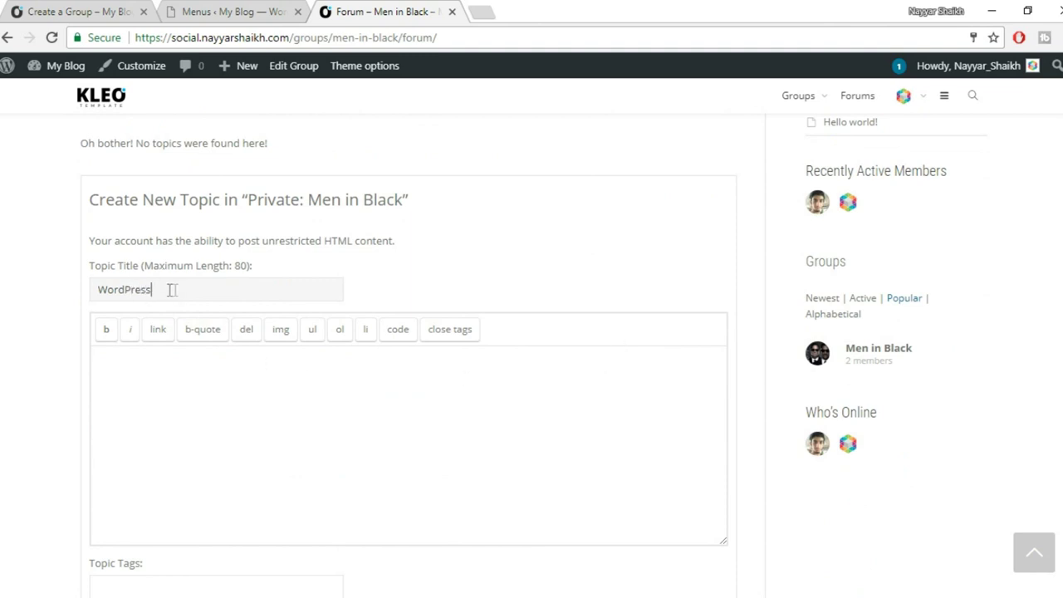
pyautogui.moveTo(174, 289); pyautogui.dragTo(65, 297)
# Write the topic message and submit the WordPress topic.
pyautogui.click(208, 377)
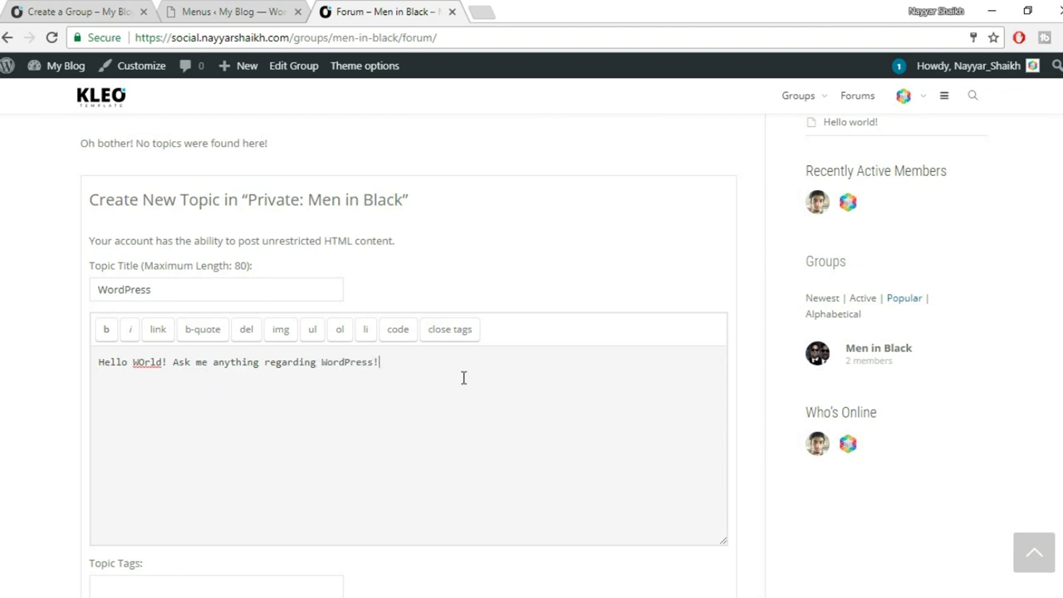
pyautogui.scroll(-4, 462, 376)
pyautogui.click(199, 265)
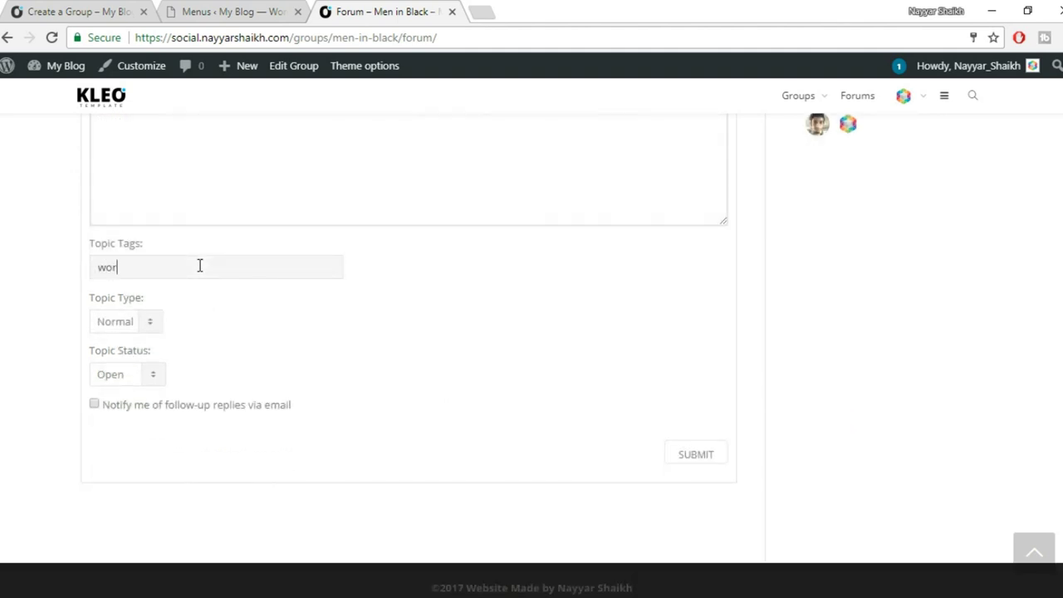
pyautogui.press('Return')
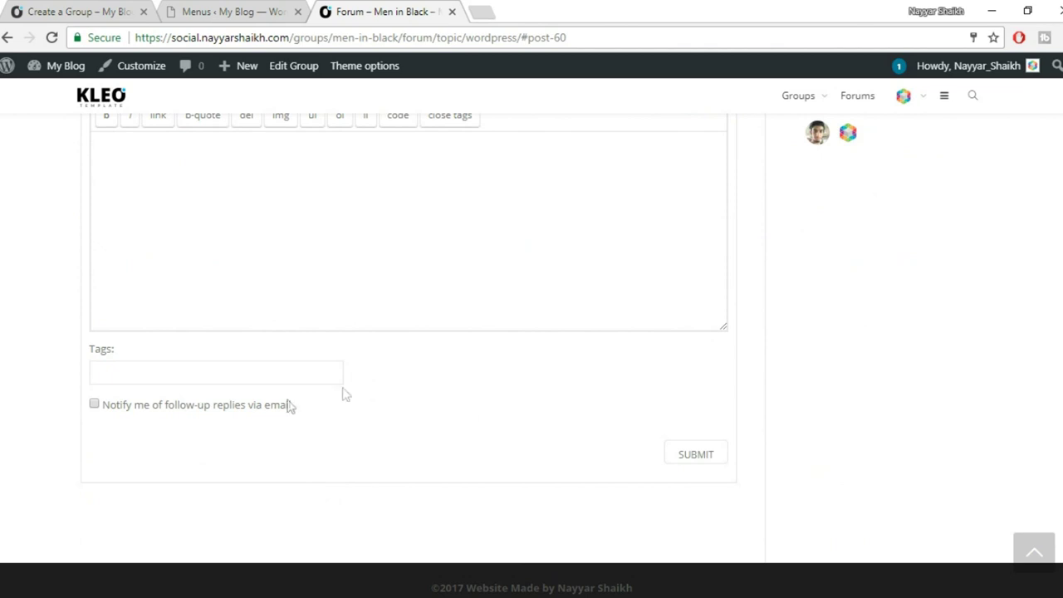
# Return to the forum topic list, which shows WordPress with 1 voice and 1 post.
pyautogui.scroll(2, 245, 412)
pyautogui.scroll(-2, 258, 423)
pyautogui.scroll(6, 332, 406)
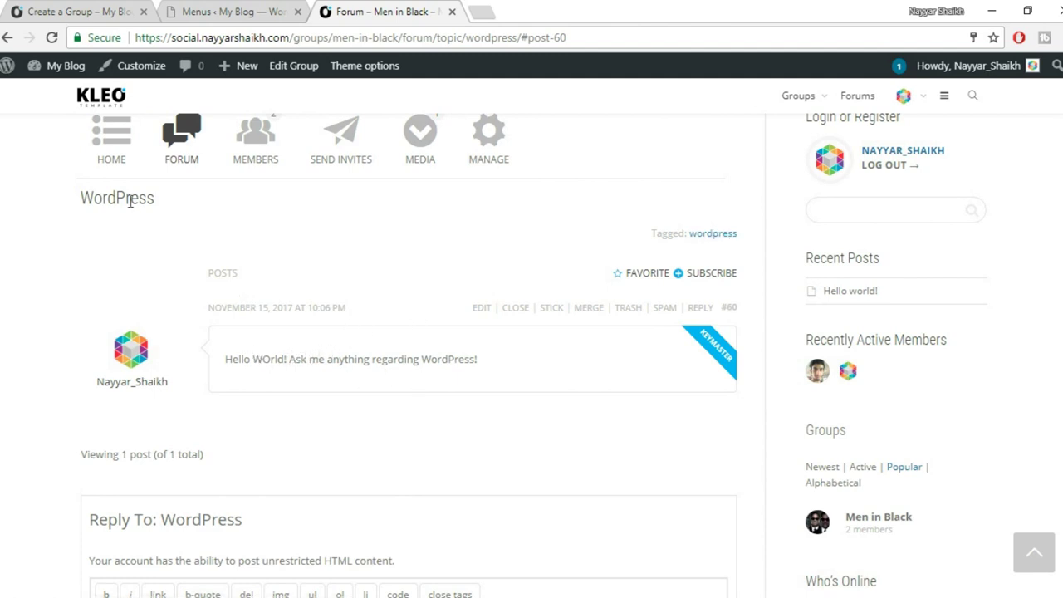
pyautogui.click(175, 157)
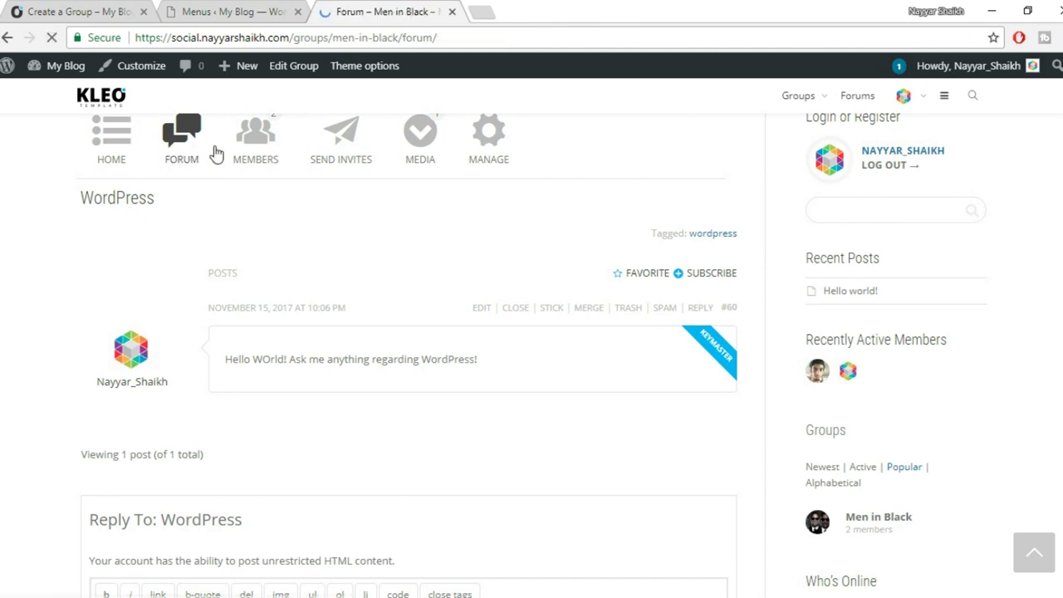
pyautogui.scroll(-7, 544, 262)
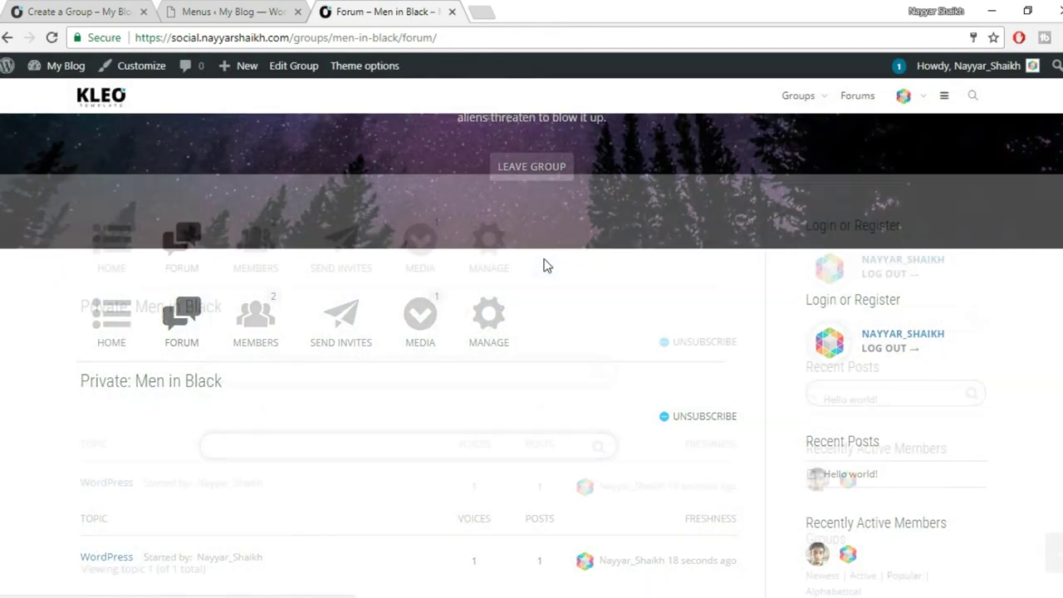
pyautogui.scroll(-2, 598, 309)
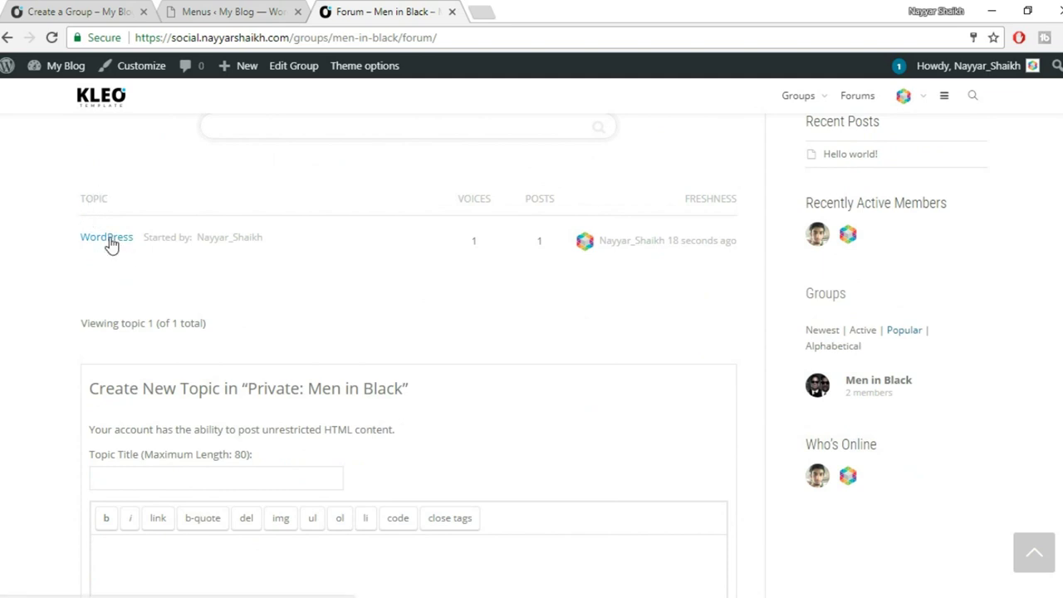
# In the second member's window, go to the Men in Black forum and open the WordPress topic.
pyautogui.moveTo(219, 590)
pyautogui.moveTo(154, 592)
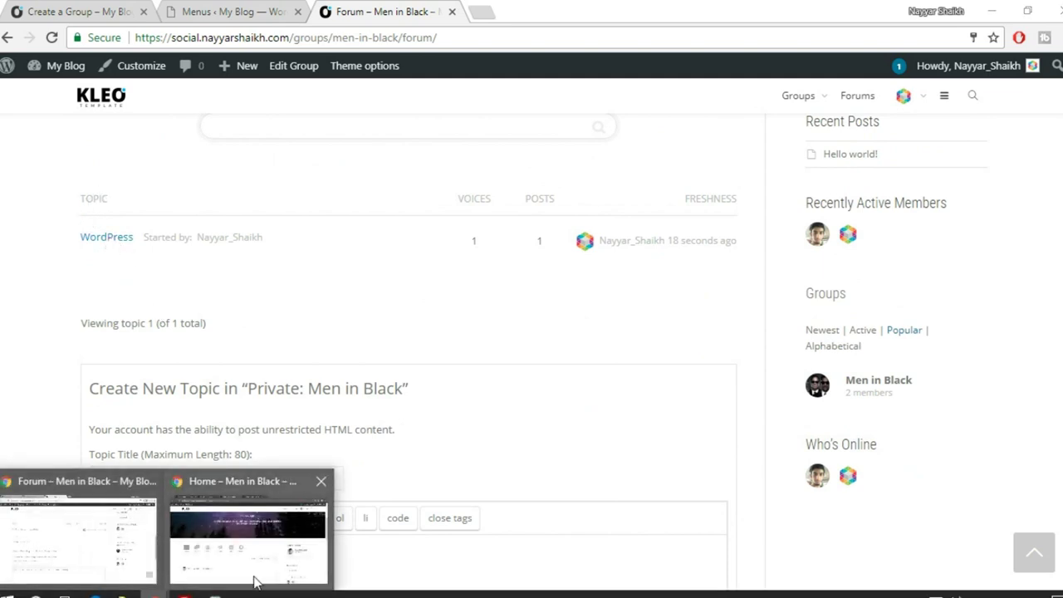
pyautogui.click(254, 548)
pyautogui.scroll(-2, 152, 220)
pyautogui.click(176, 220)
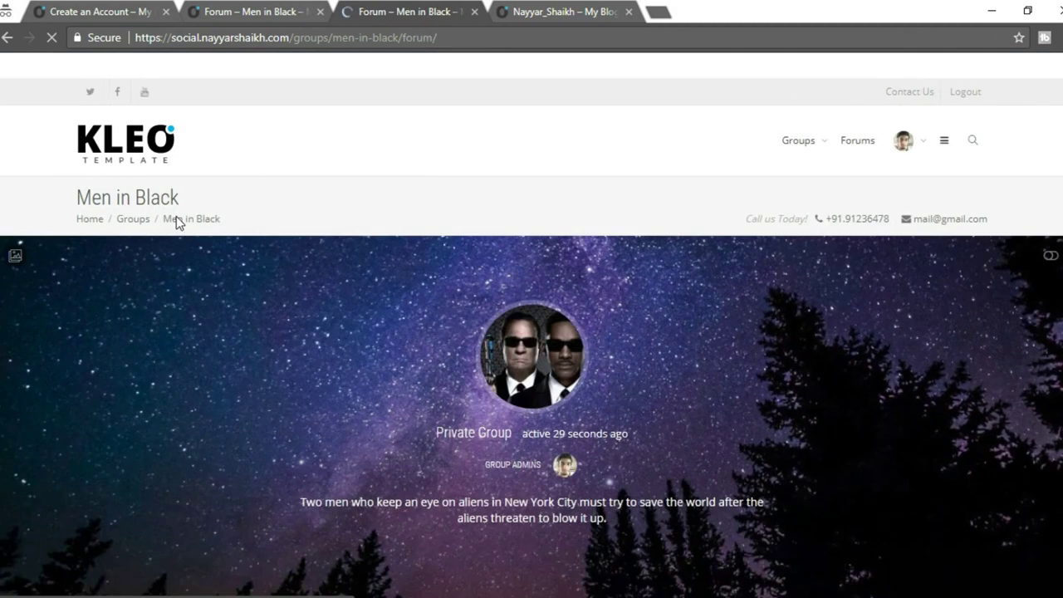
pyautogui.scroll(-6, 304, 334)
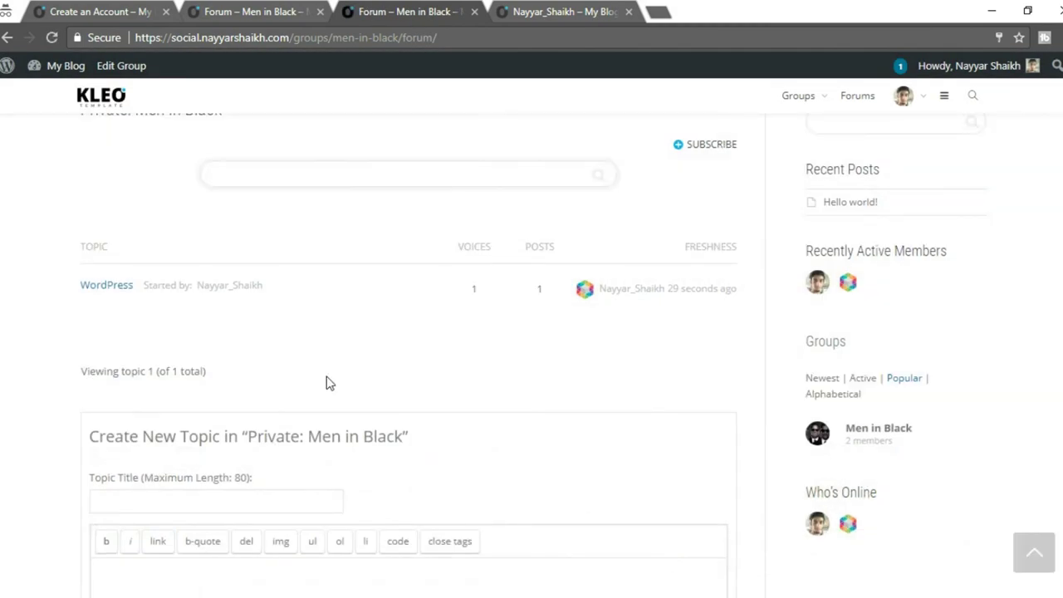
pyautogui.scroll(-1, 328, 382)
pyautogui.scroll(1, 283, 377)
pyautogui.scroll(2, 327, 394)
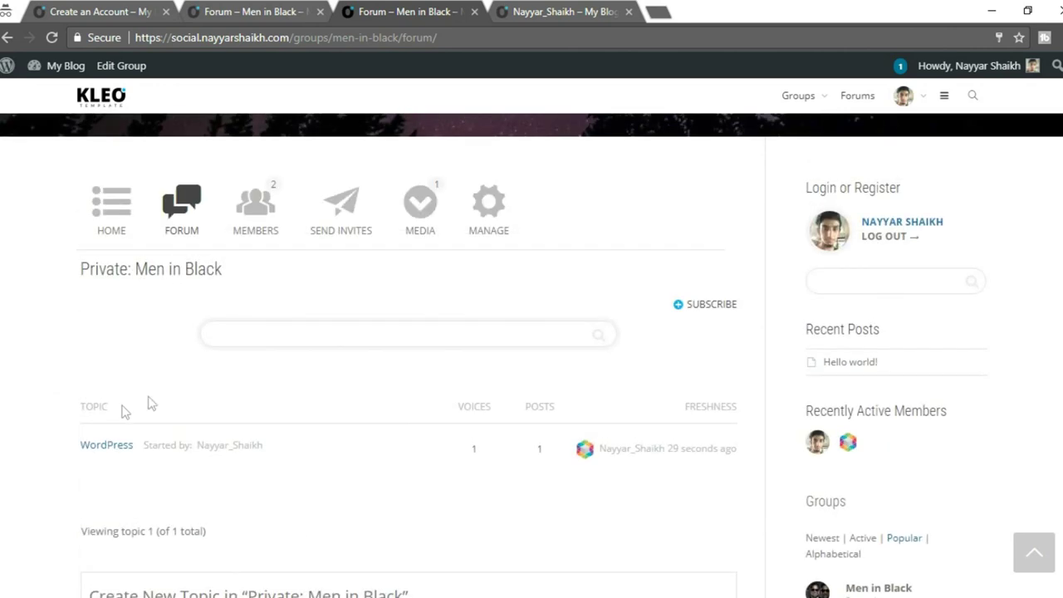
pyautogui.scroll(-1, 133, 453)
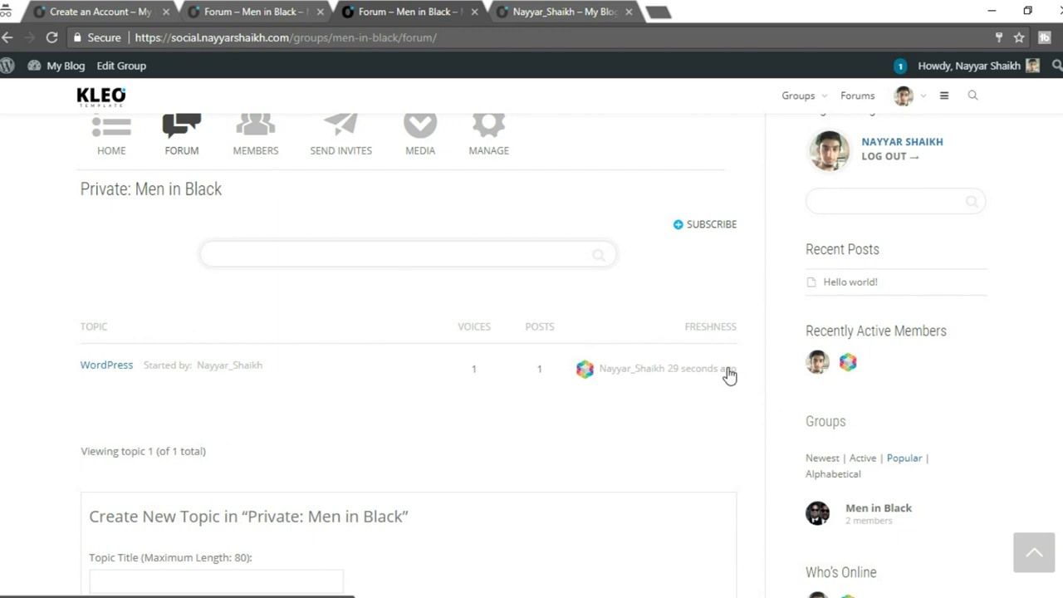
pyautogui.click(116, 371)
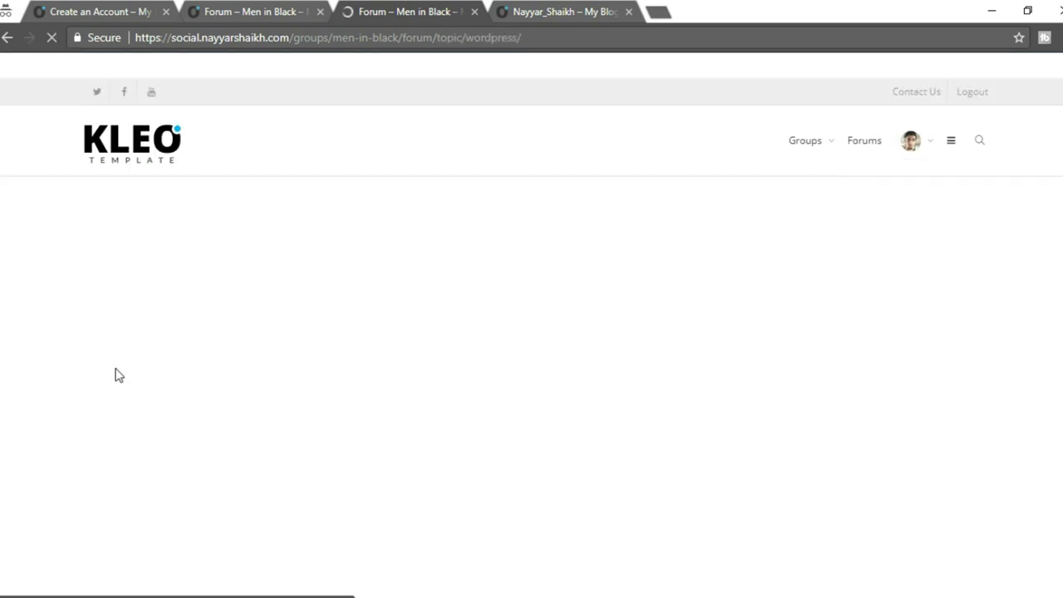
# Post the reply 'What is WordPress?' to the WordPress topic.
pyautogui.scroll(-3, 454, 381)
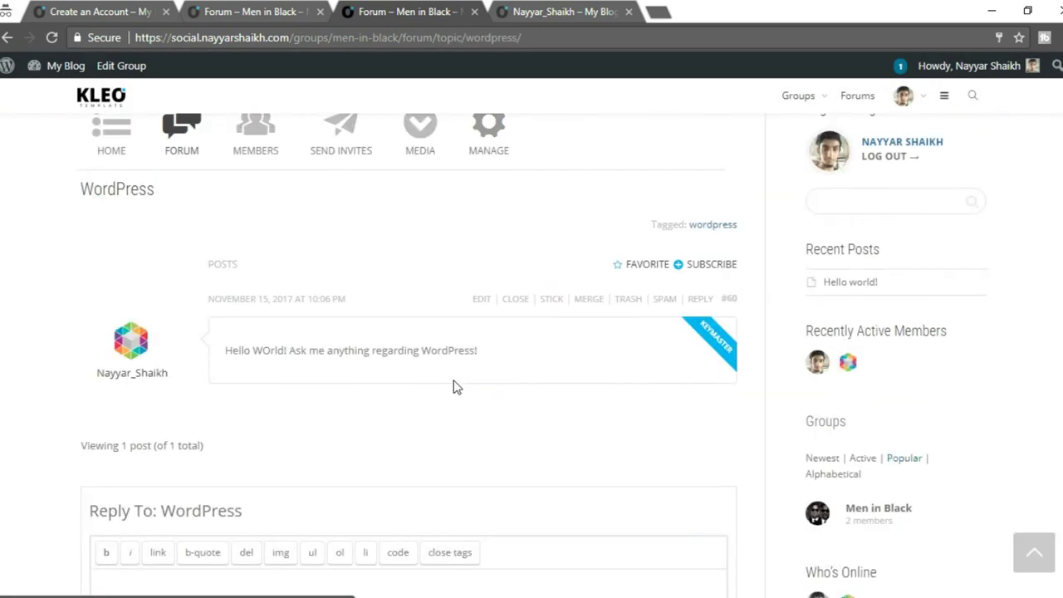
pyautogui.moveTo(224, 350); pyautogui.dragTo(527, 350)
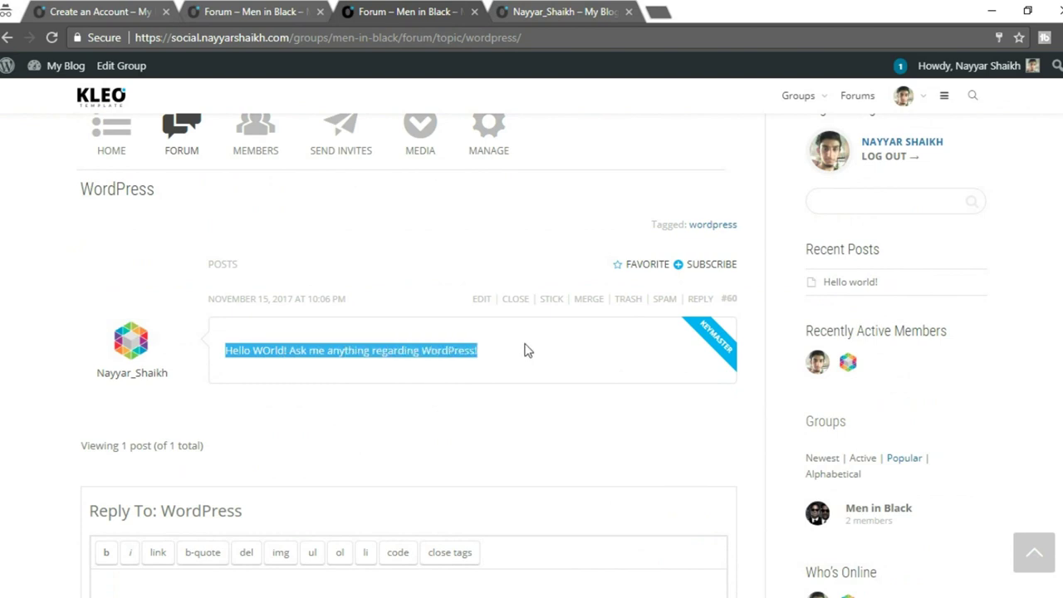
pyautogui.click(372, 366)
pyautogui.scroll(-4, 472, 356)
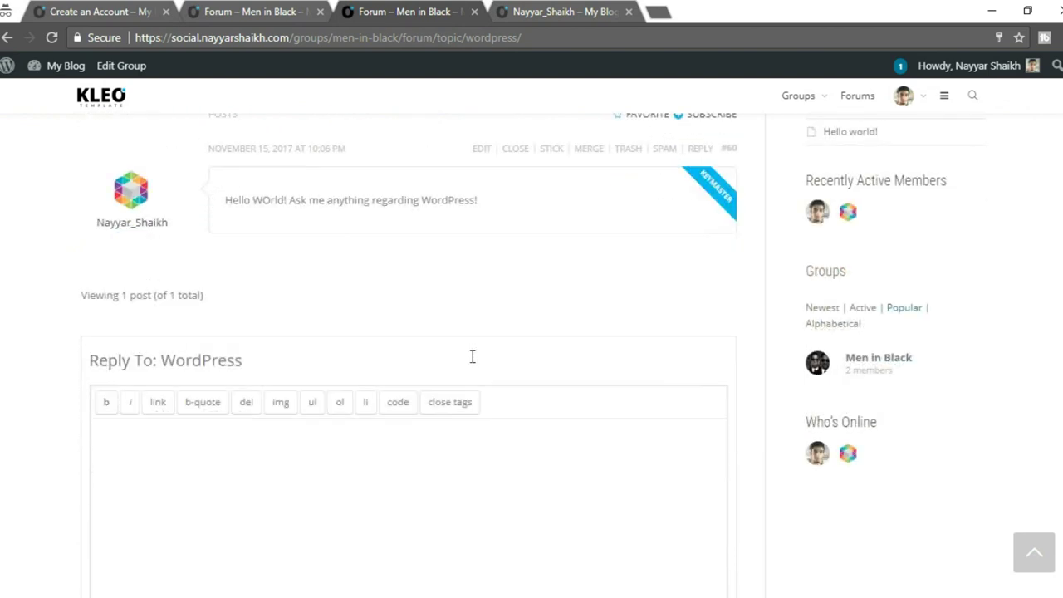
pyautogui.click(362, 347)
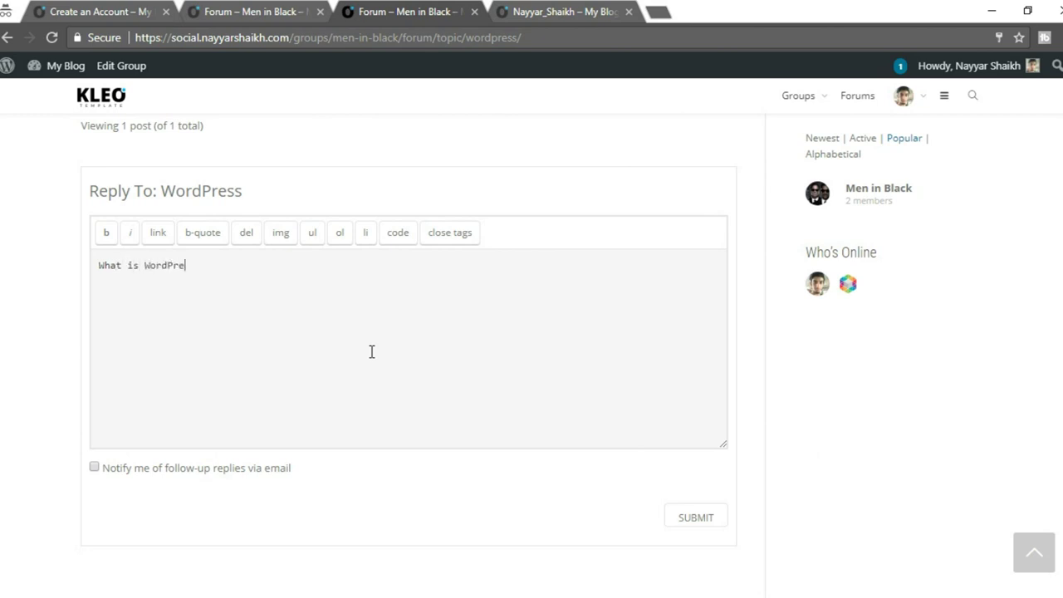
pyautogui.scroll(-1, 385, 347)
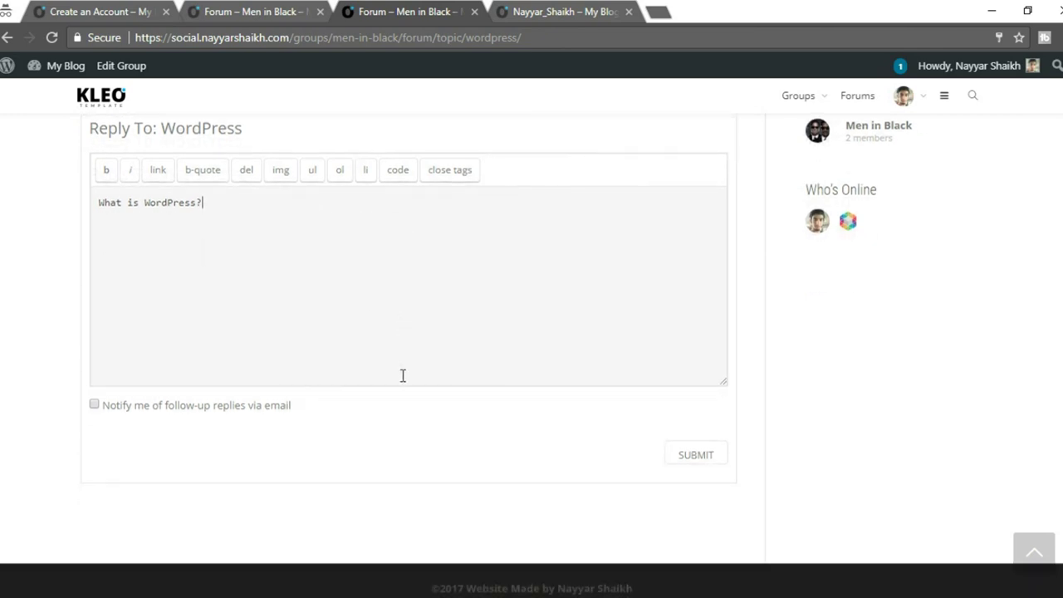
pyautogui.click(723, 467)
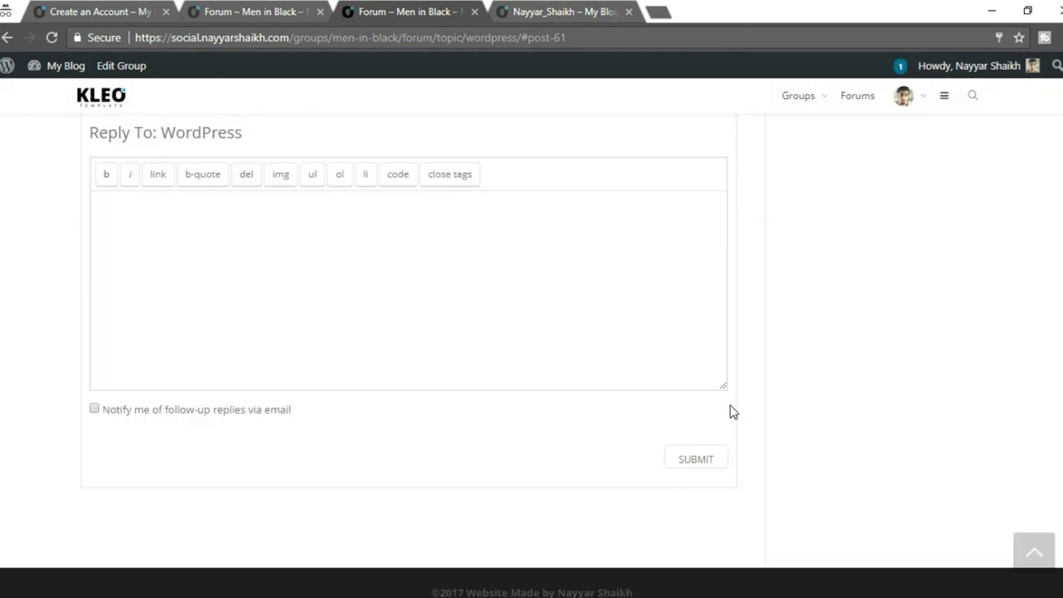
pyautogui.scroll(5, 321, 280)
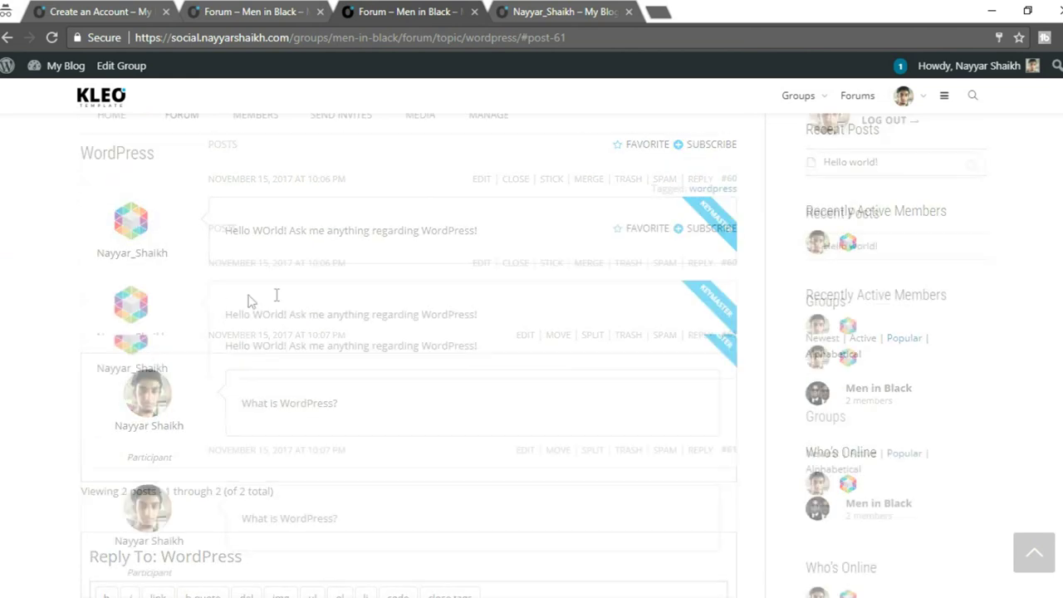
pyautogui.scroll(2, 249, 301)
pyautogui.scroll(2, 249, 240)
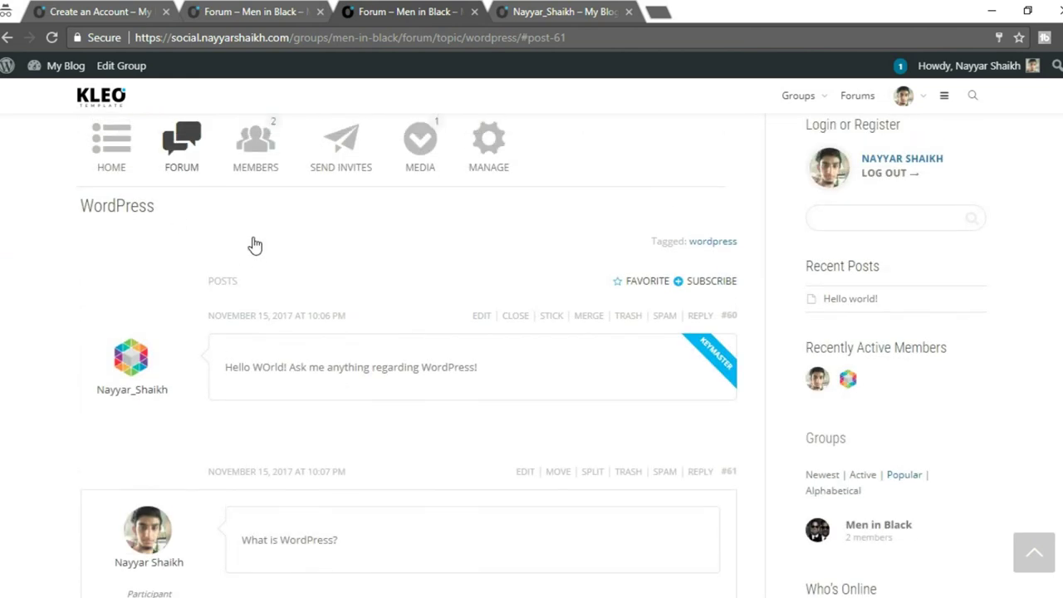
# Cancel the friendship with the other member from the group's Members list.
pyautogui.click(268, 301)
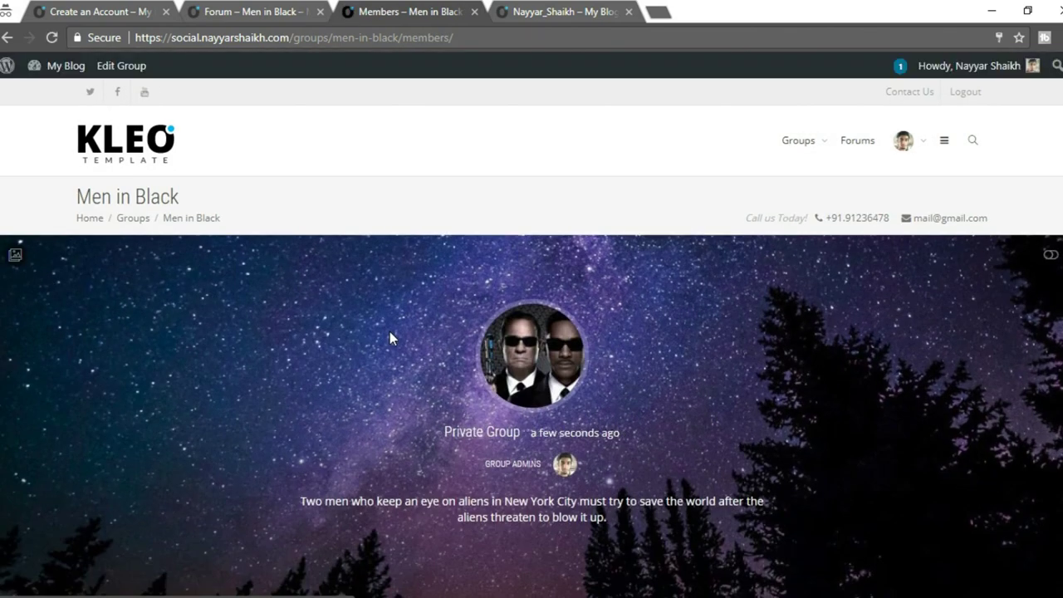
pyautogui.scroll(-5, 389, 331)
pyautogui.click(196, 309)
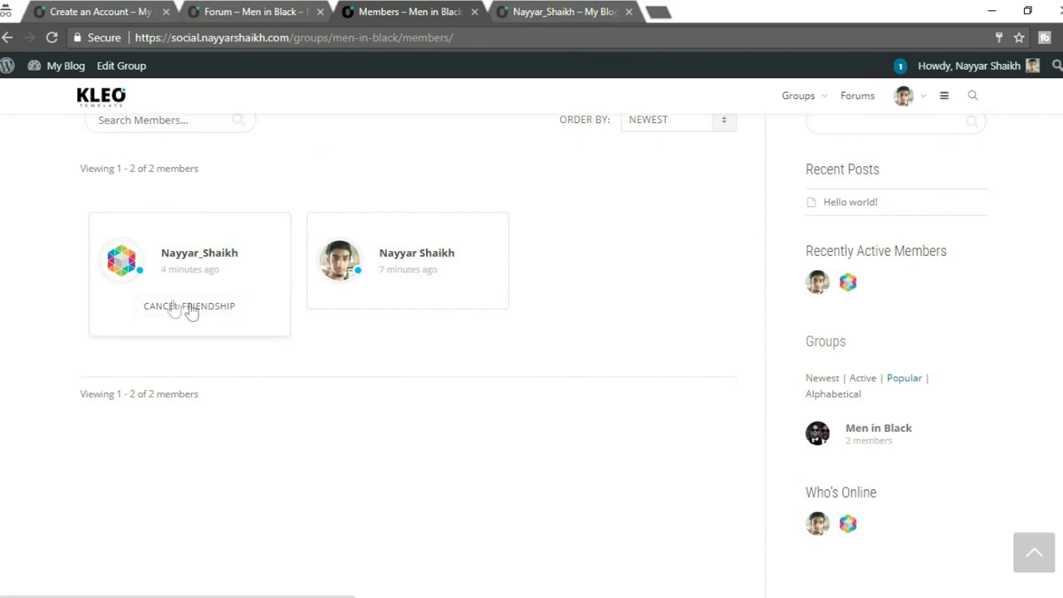
# Visit the group's Send Invites page, then return to the site's Activity home.
pyautogui.click(347, 309)
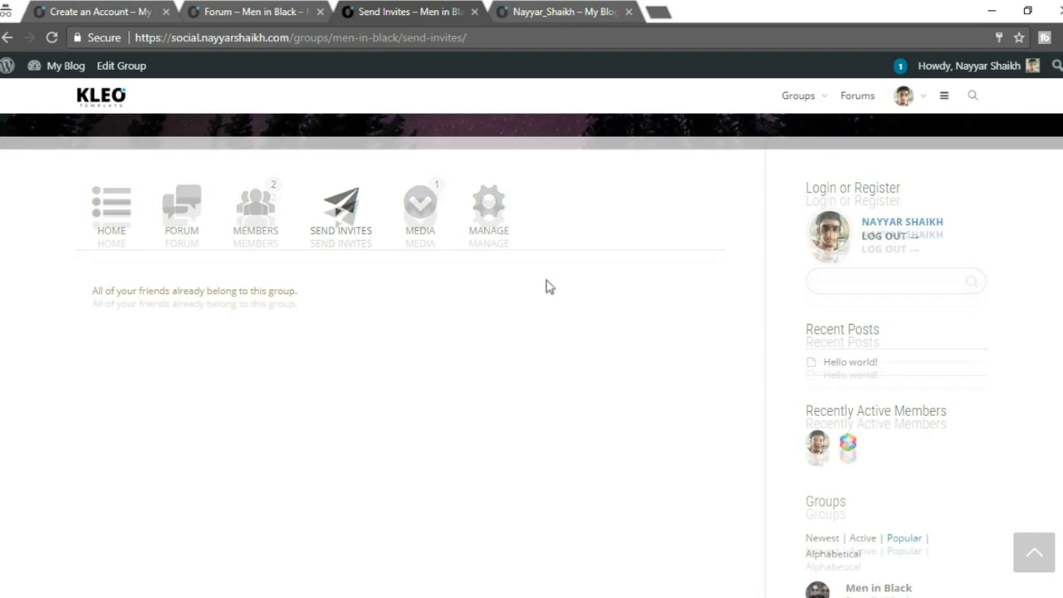
pyautogui.scroll(-6, 547, 286)
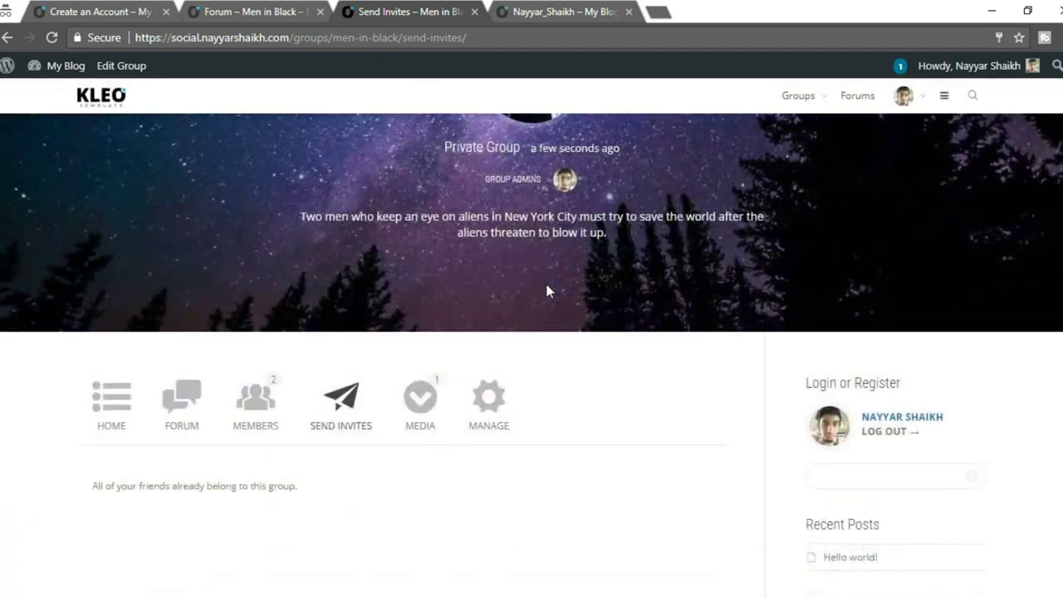
pyautogui.scroll(6, 548, 307)
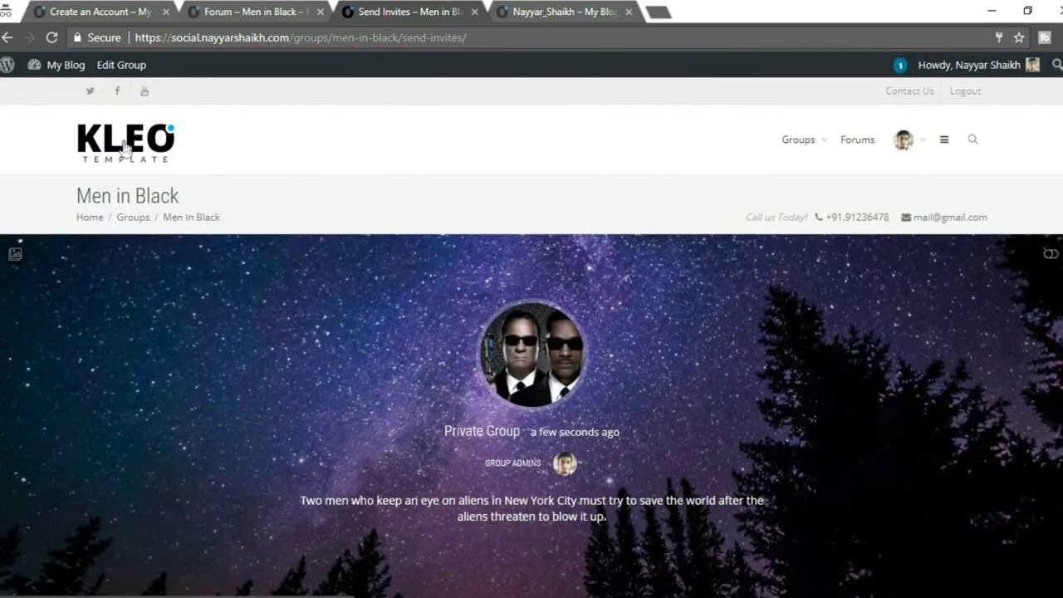
pyautogui.click(125, 145)
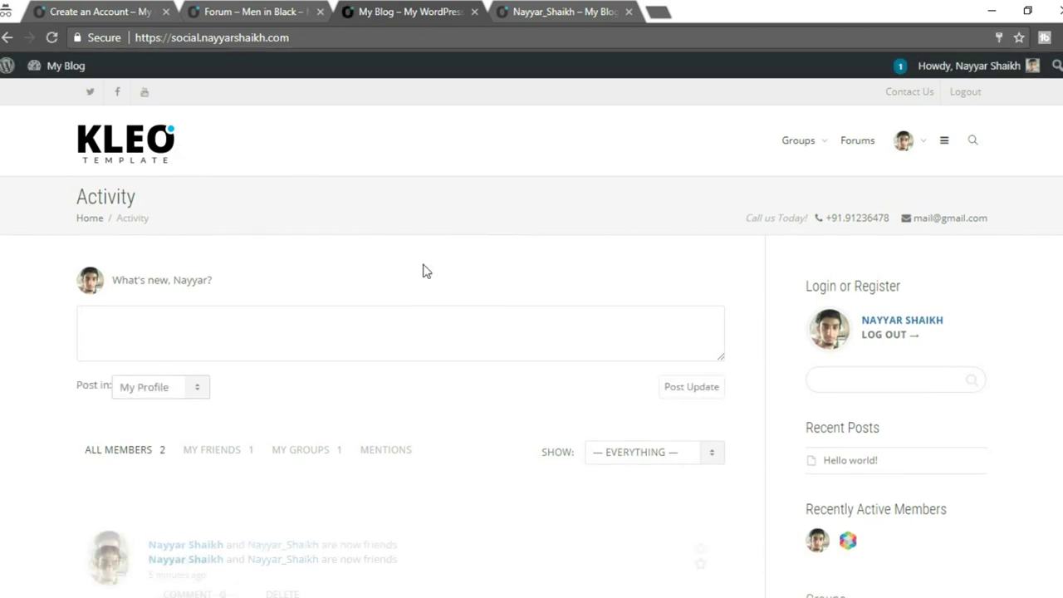
pyautogui.scroll(-5, 426, 278)
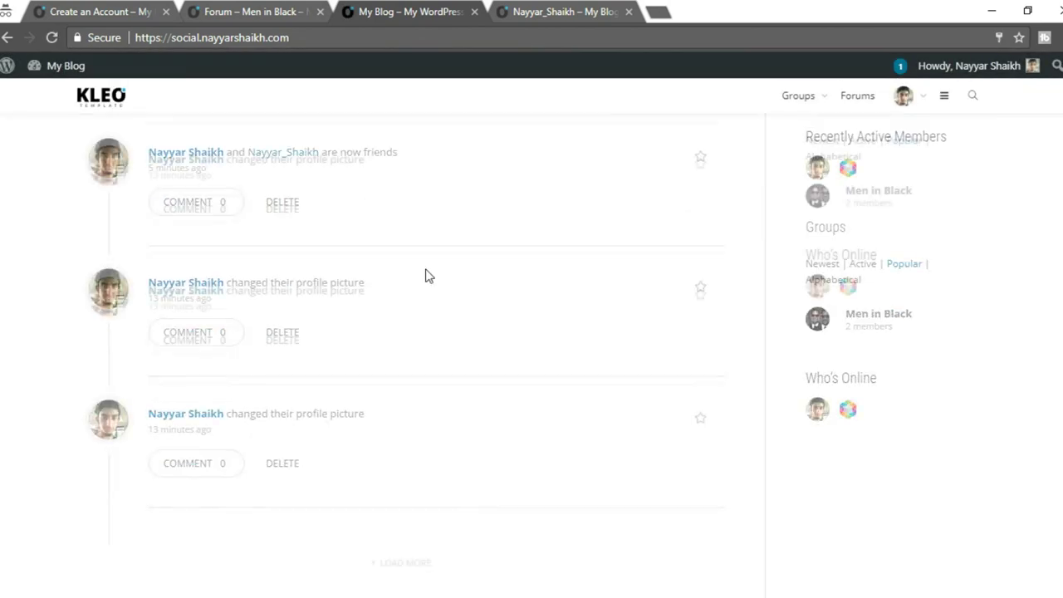
pyautogui.scroll(5, 428, 299)
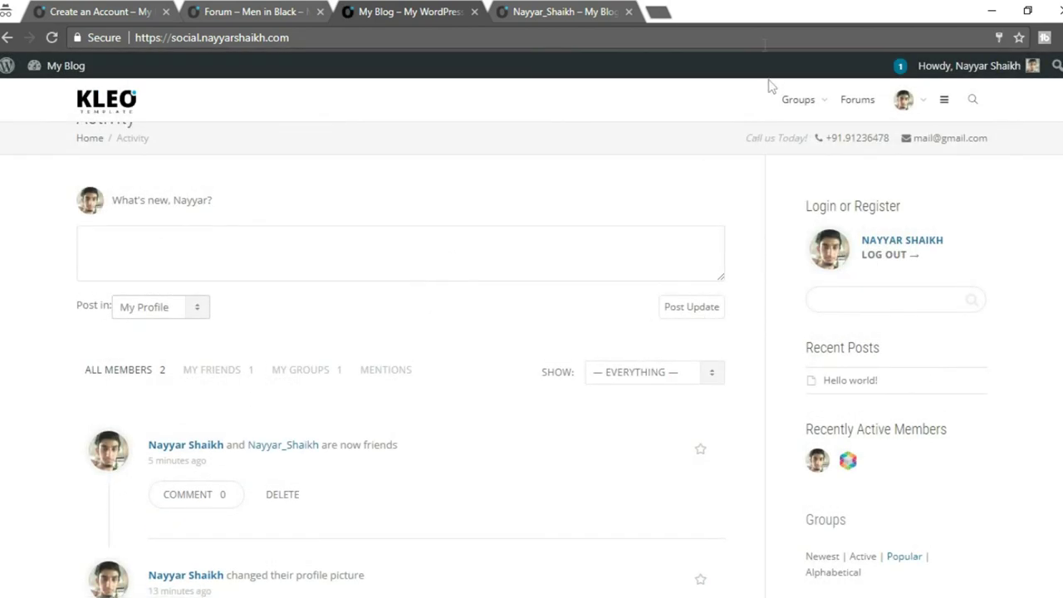
# Load youtube.com/nayyarshaikh in a new tab and pause its featured video.
pyautogui.click(657, 12)
pyautogui.write('youtube.com/nayyarshaikh')
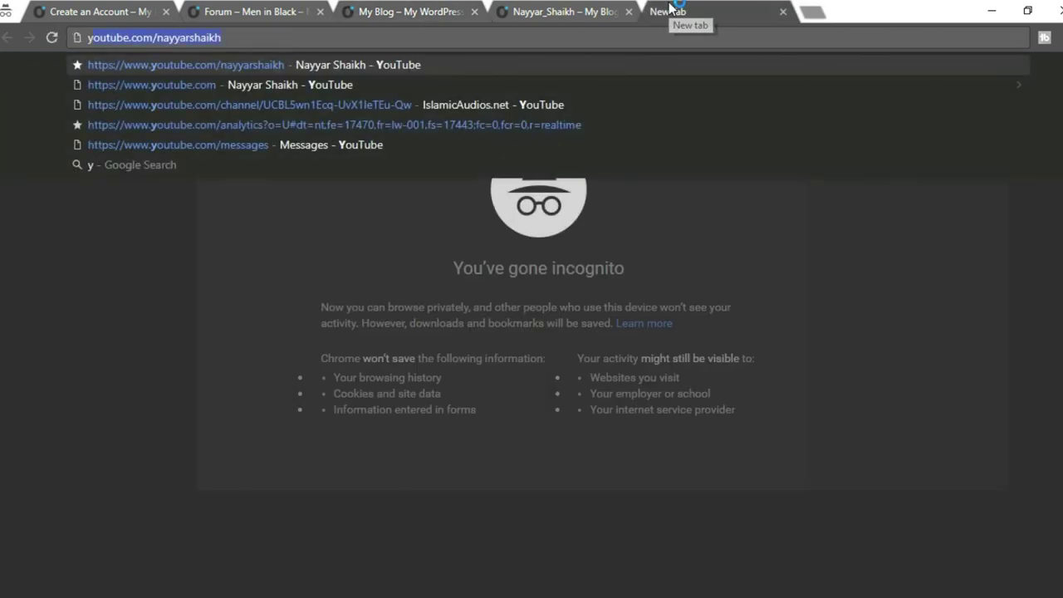
pyautogui.press('Return')
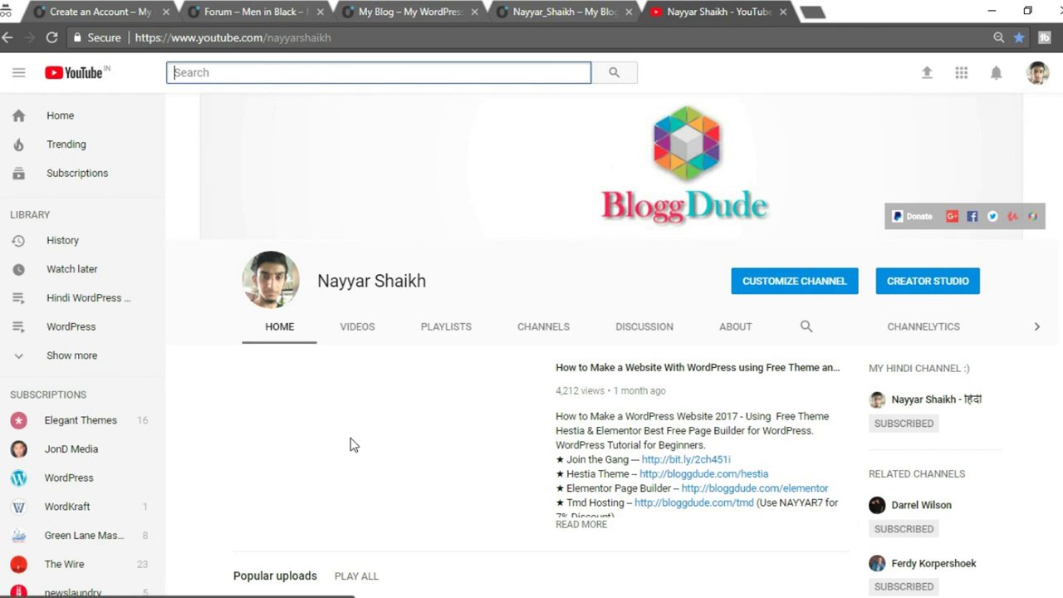
pyautogui.click(368, 449)
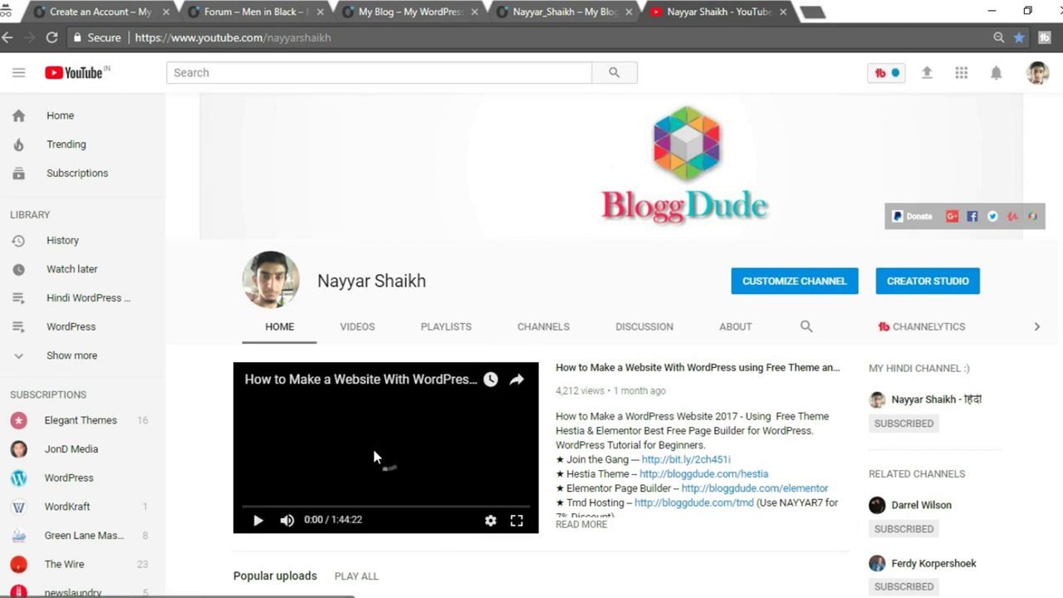
pyautogui.scroll(-1, 644, 430)
pyautogui.scroll(-5, 644, 431)
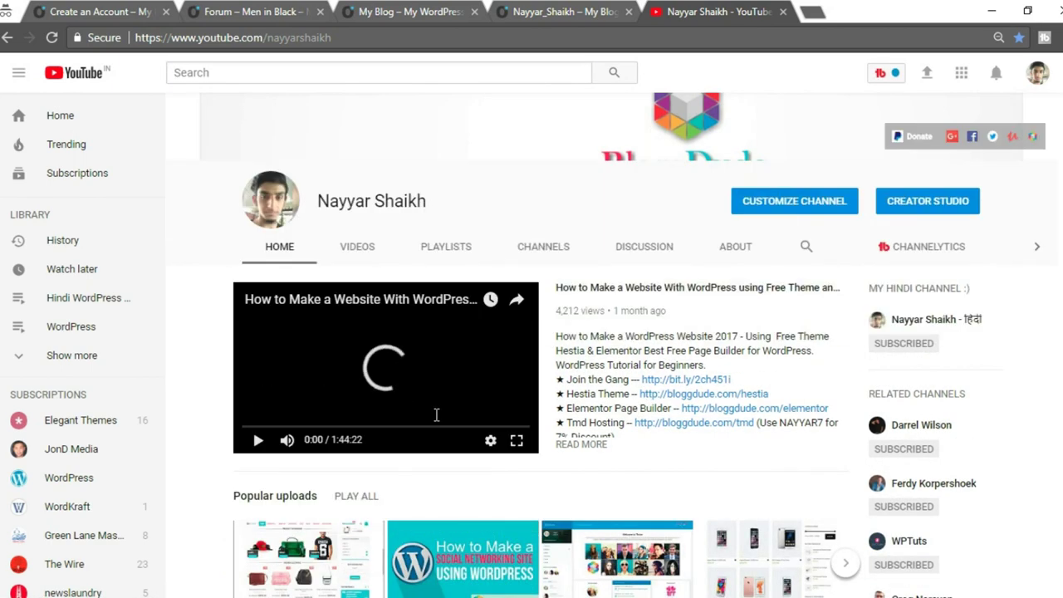
pyautogui.scroll(4, 443, 421)
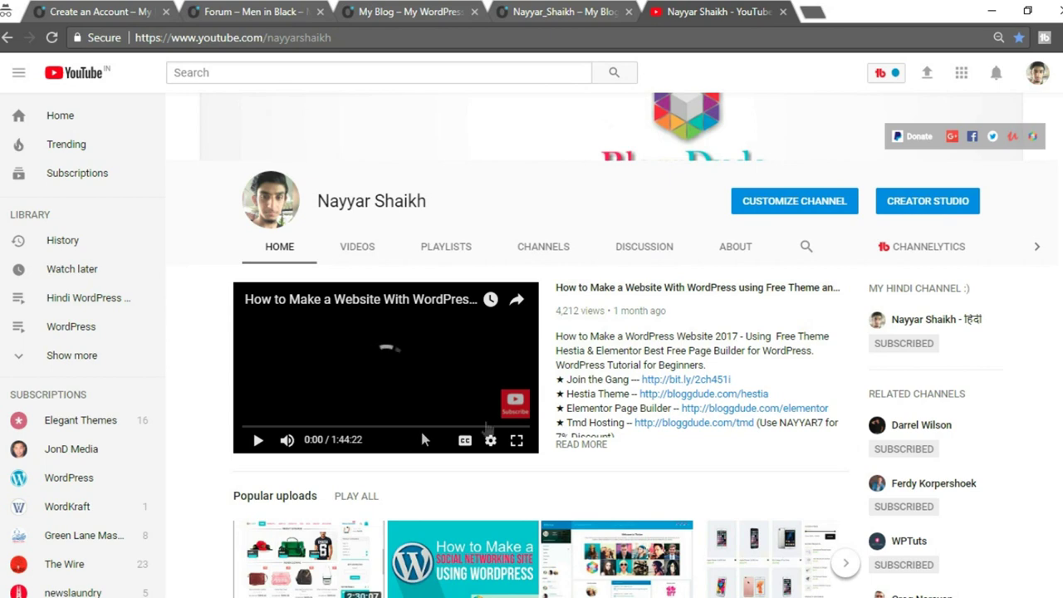
pyautogui.scroll(-4, 657, 432)
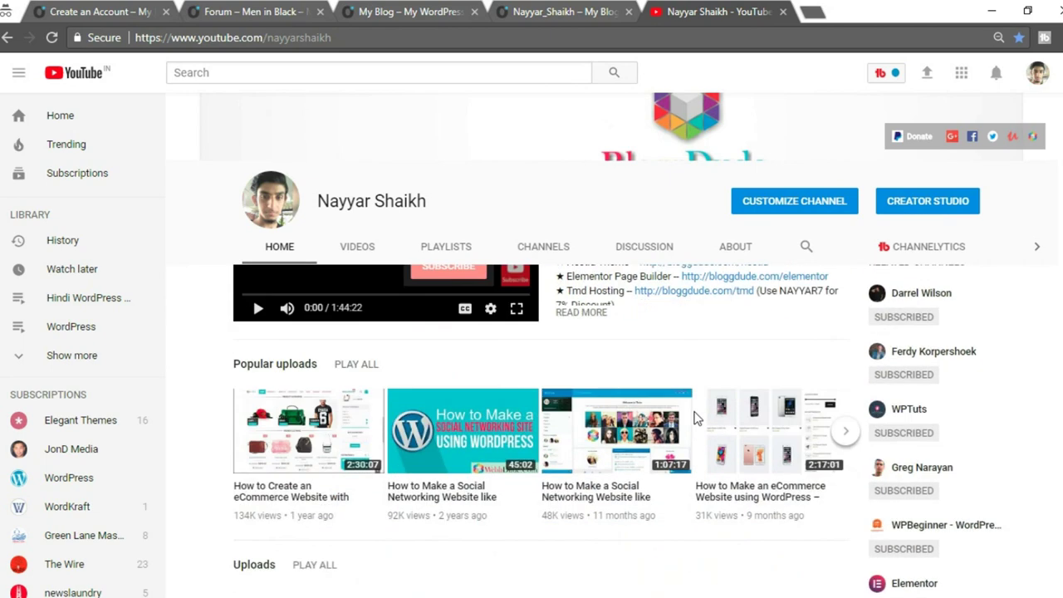
pyautogui.scroll(2, 292, 336)
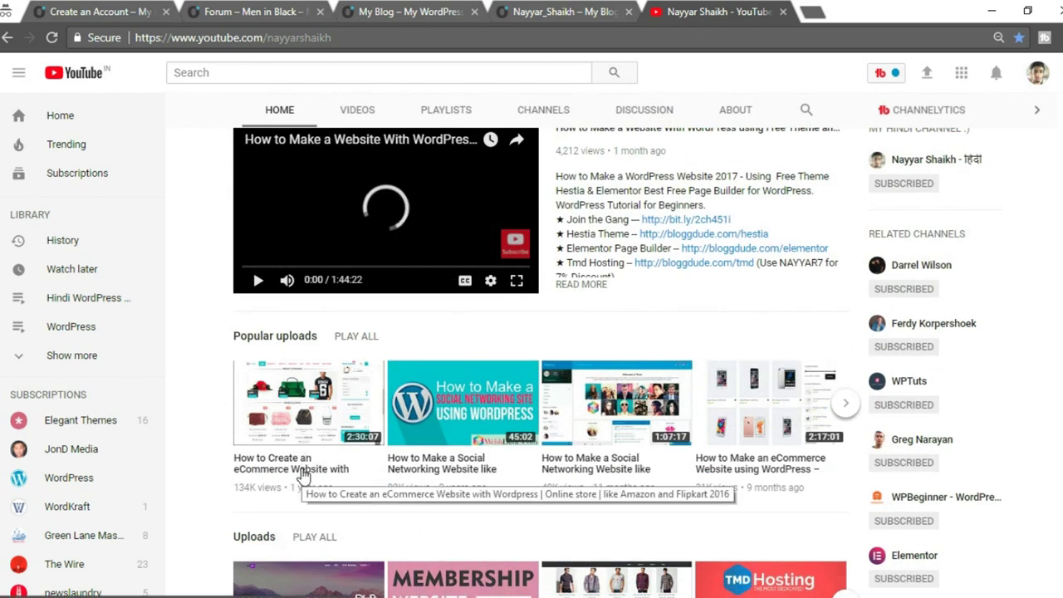
# Copy the link address of the How to Create an eCommerce Website video.
pyautogui.rightClick(303, 474)
pyautogui.click(387, 567)
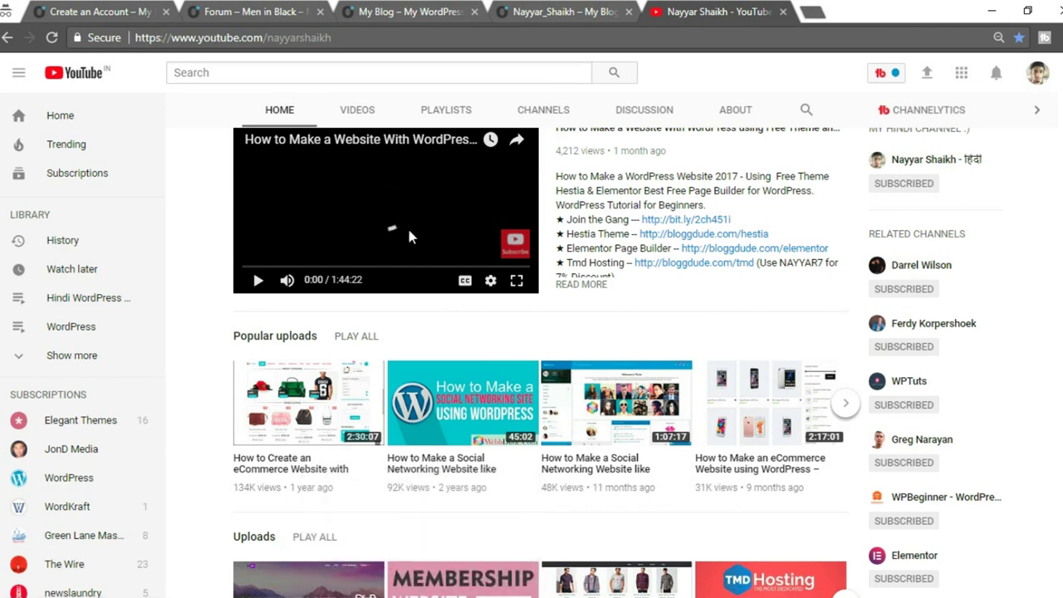
pyautogui.click(620, 9)
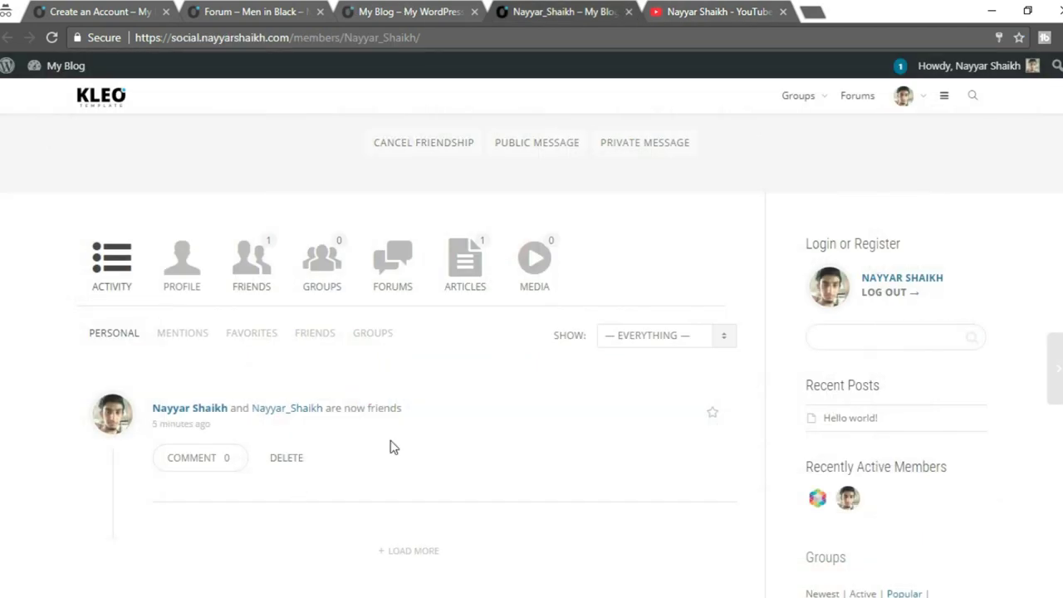
# Post an activity update 'This is the best video tutorial on WordPress Ecommerce website!' with the pasted video link.
pyautogui.scroll(-2, 394, 447)
pyautogui.scroll(3, 394, 447)
pyautogui.scroll(3, 391, 445)
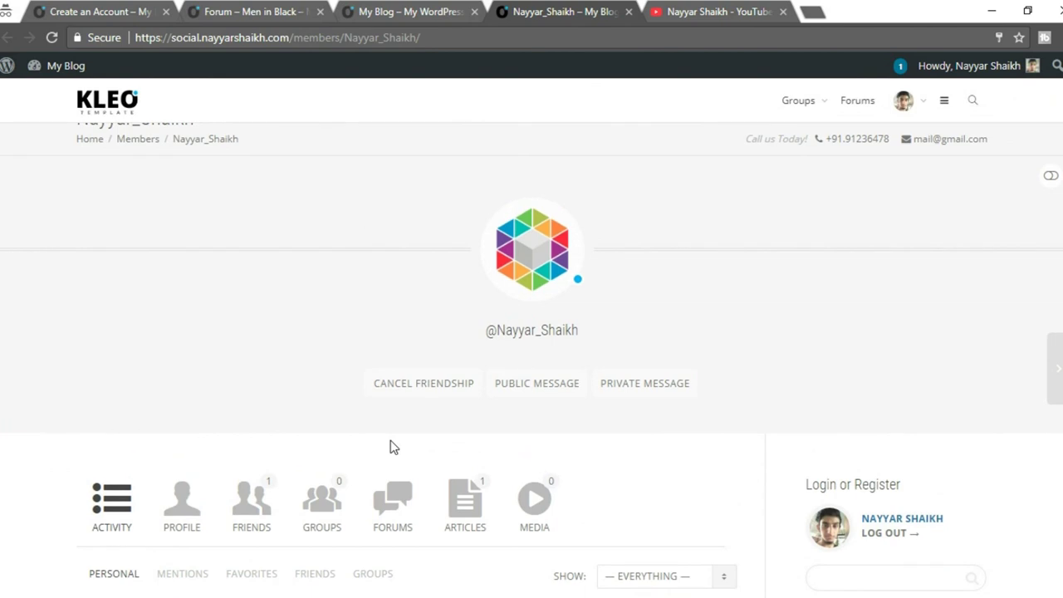
pyautogui.click(434, 10)
pyautogui.scroll(2, 452, 194)
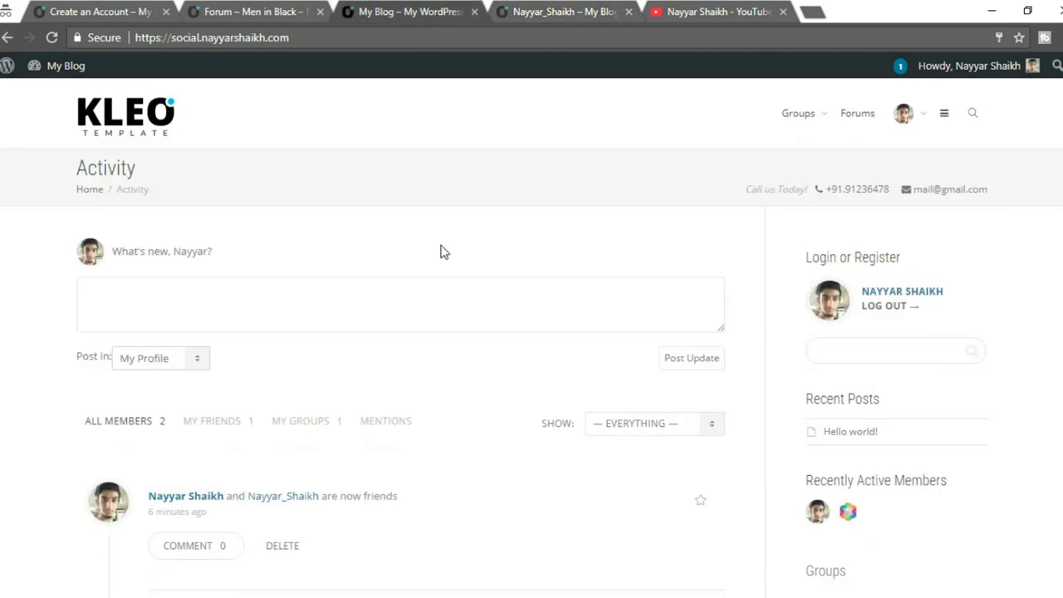
pyautogui.click(364, 334)
pyautogui.hotkey('ctrl', 'v')
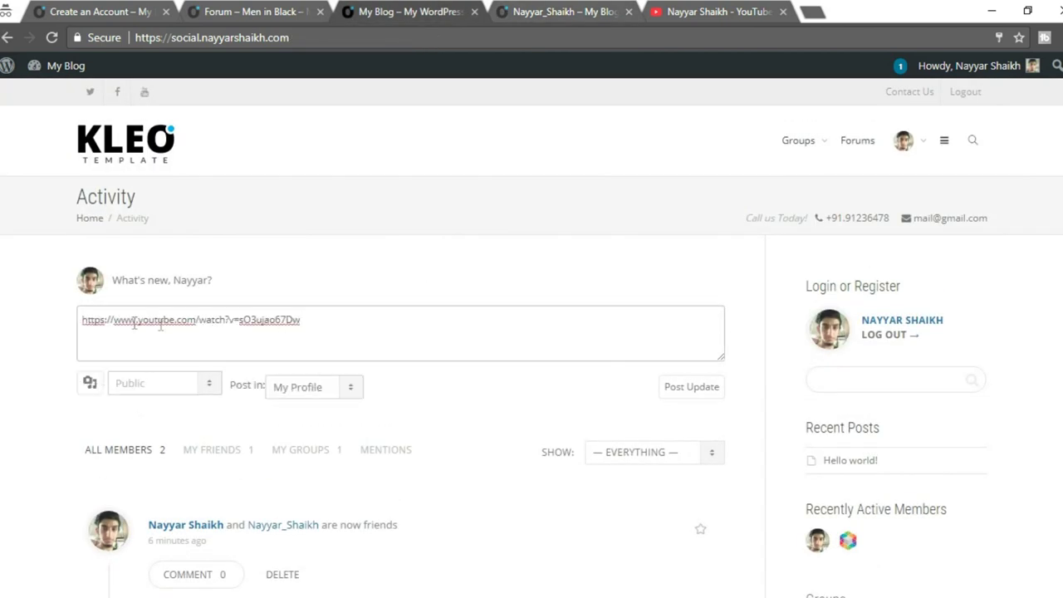
pyautogui.press('Return')
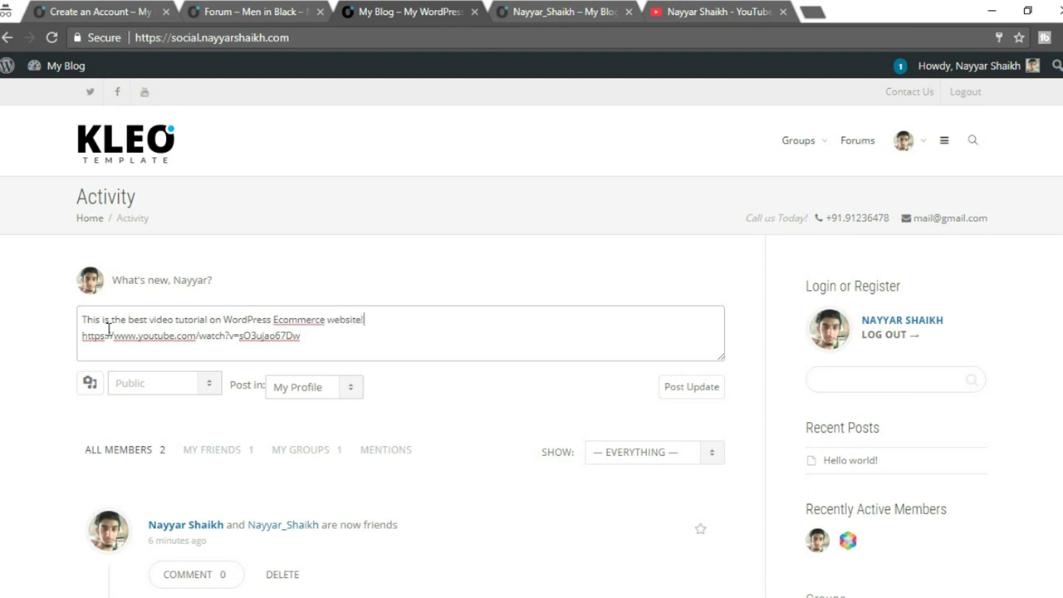
pyautogui.press('Return')
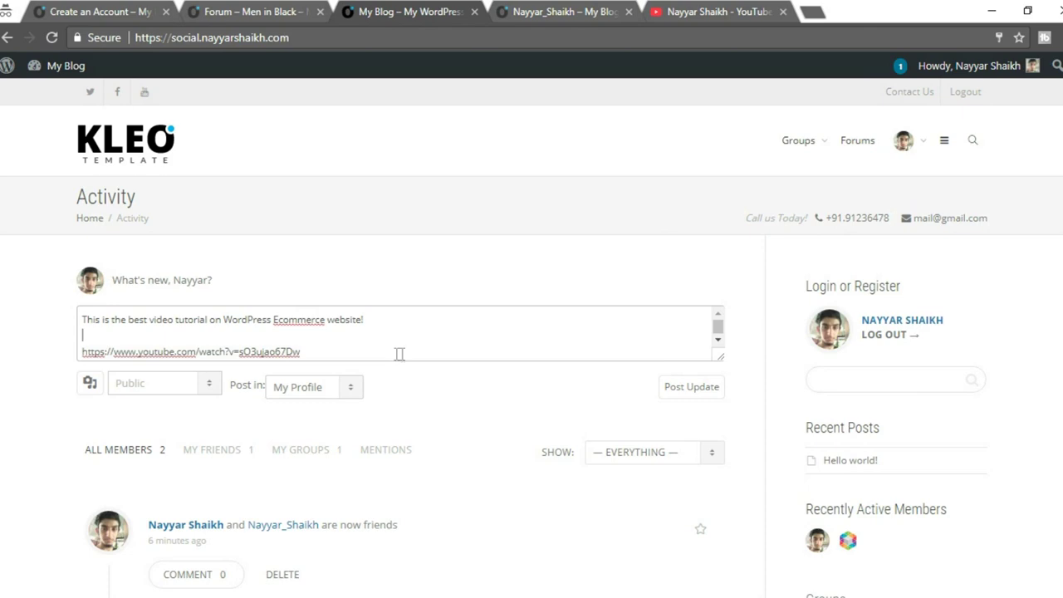
pyautogui.click(710, 396)
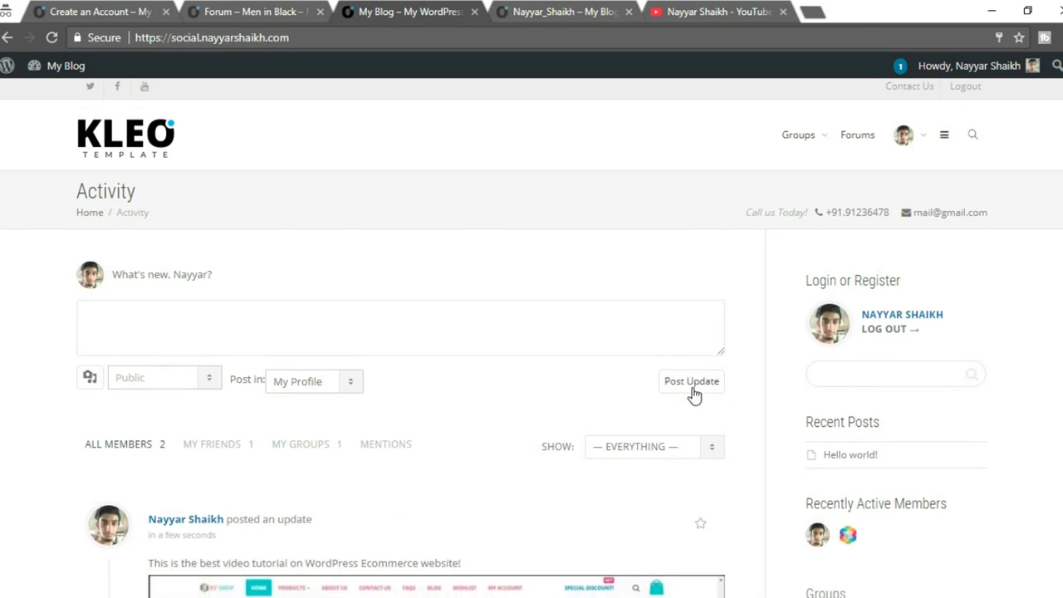
pyautogui.scroll(-5, 693, 395)
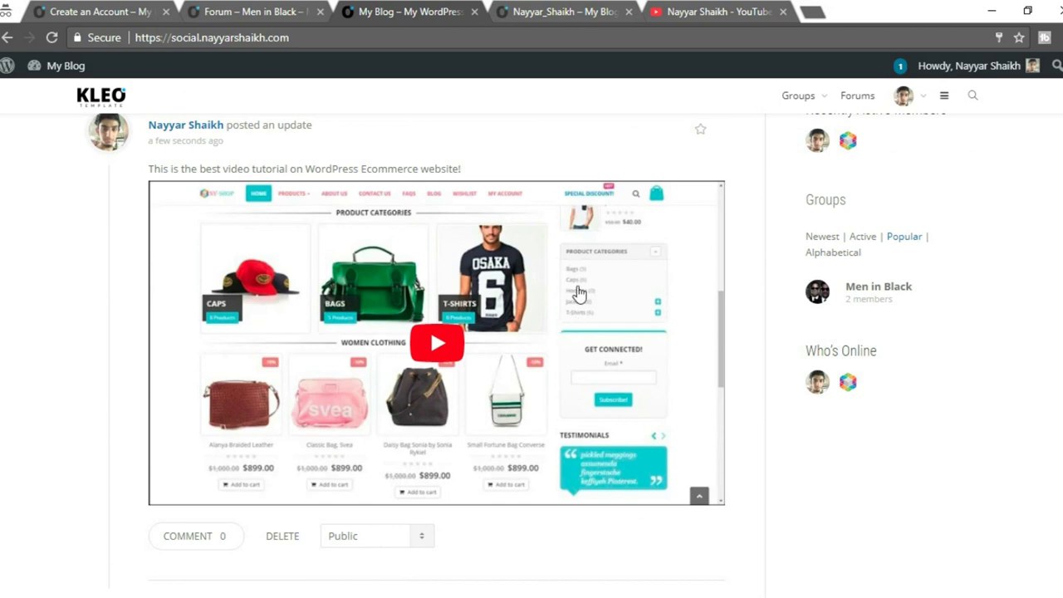
# Browse the YouTube channel's uploads, then close that tab.
pyautogui.click(669, 11)
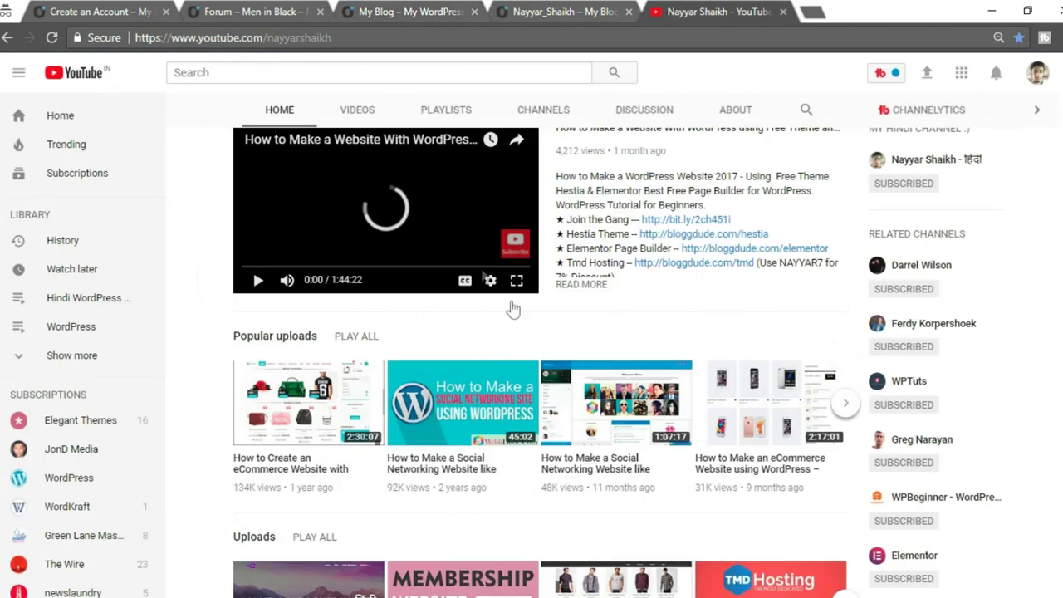
pyautogui.scroll(-3, 415, 374)
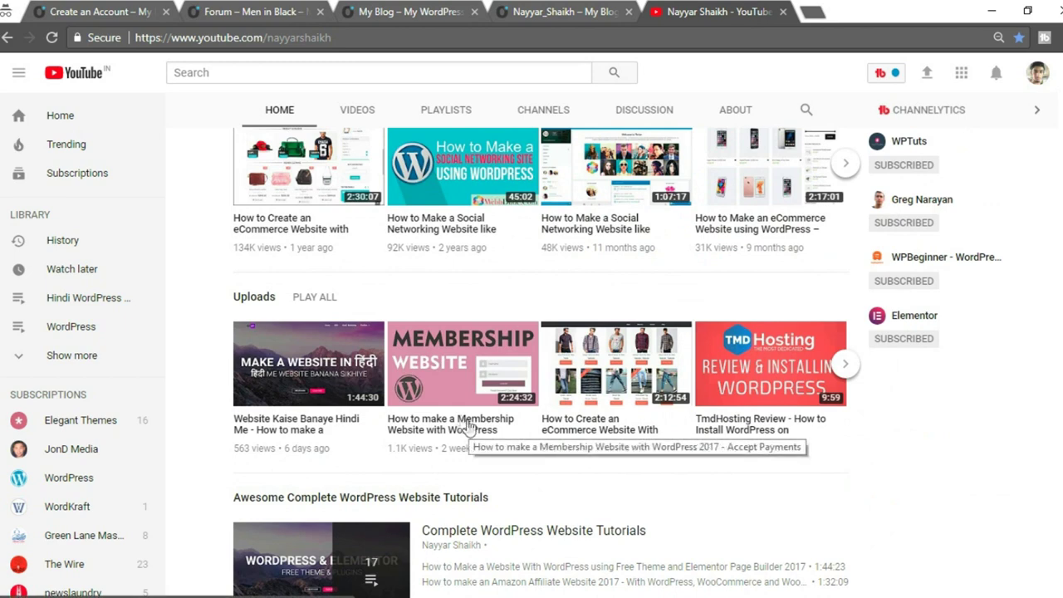
pyautogui.scroll(-1, 468, 423)
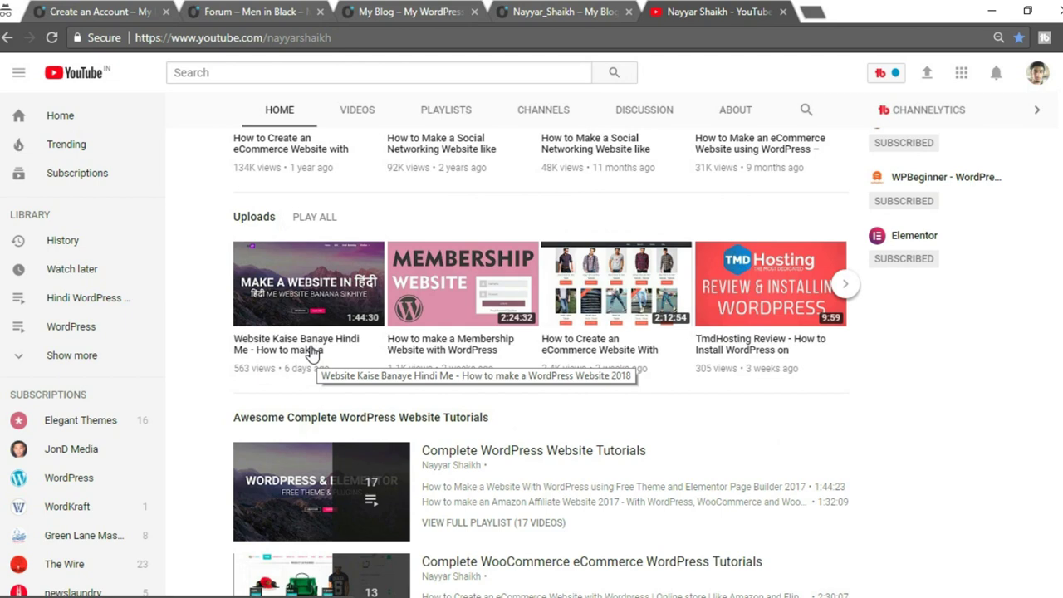
pyautogui.click(782, 12)
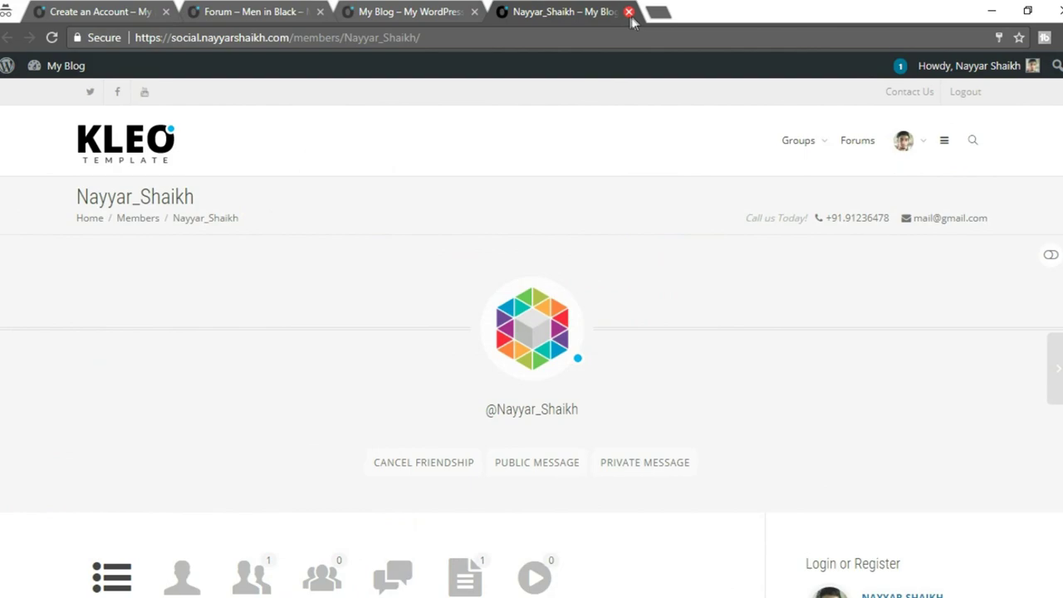
# Close the member profile tab and review the Activity stream topped by the video update.
pyautogui.click(627, 12)
pyautogui.scroll(5, 840, 346)
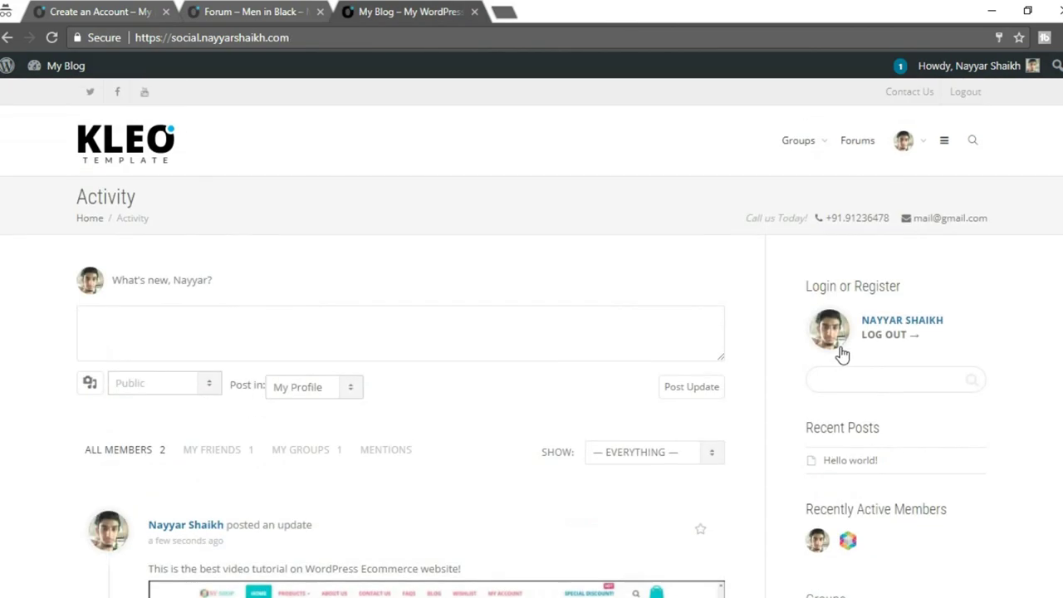
pyautogui.scroll(-15, 1044, 243)
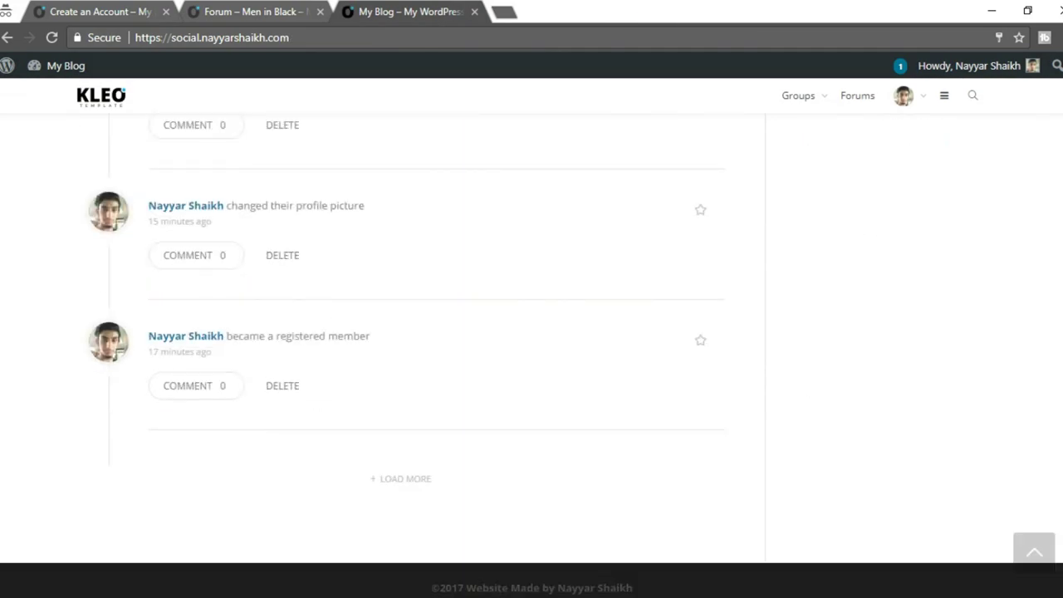
pyautogui.scroll(15, 118, 532)
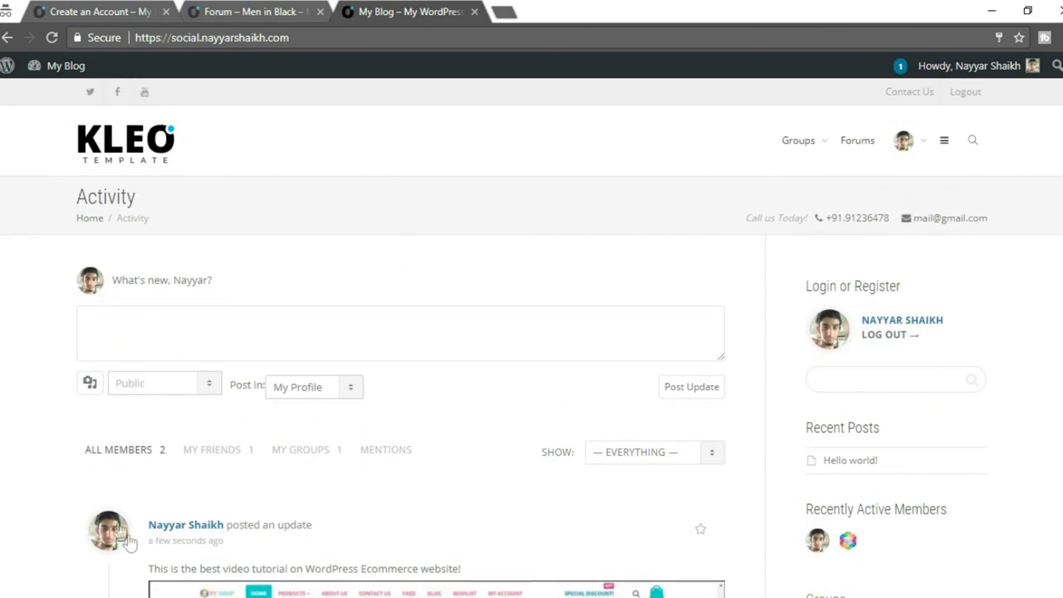
pyautogui.moveTo(992, 68)
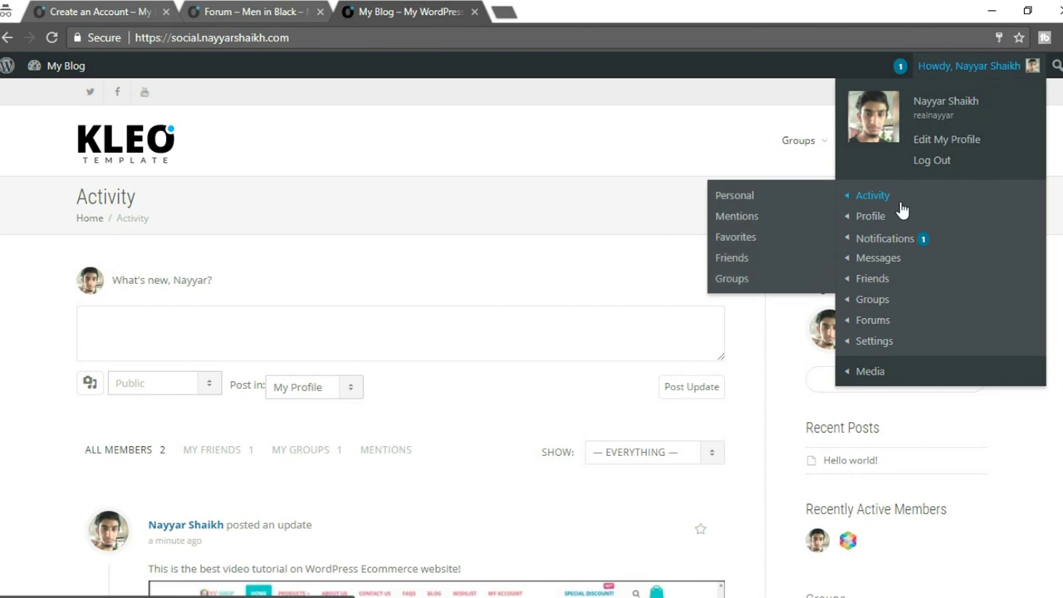
pyautogui.moveTo(911, 247)
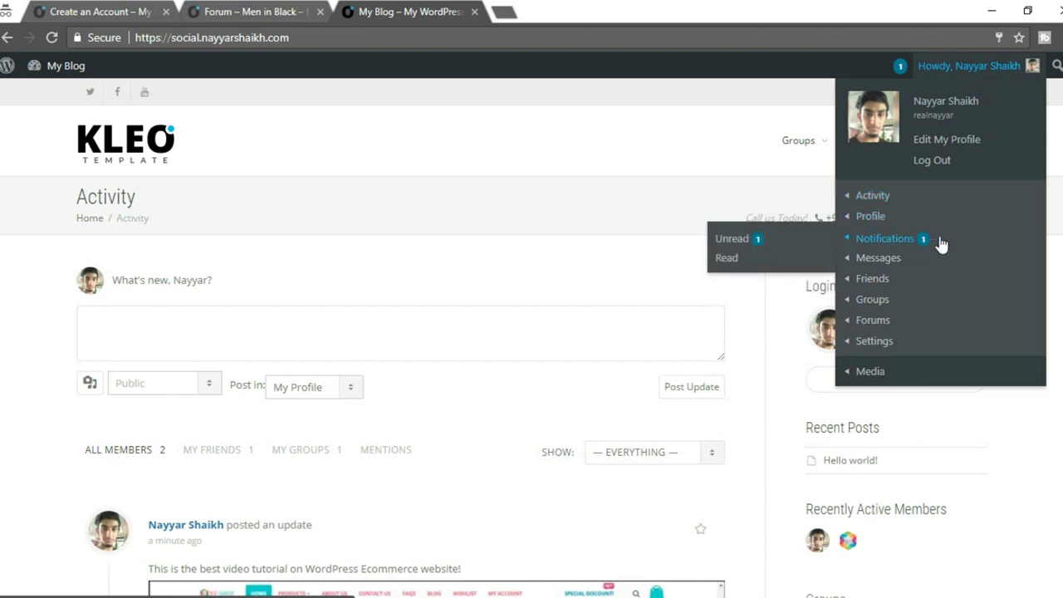
pyautogui.moveTo(905, 334)
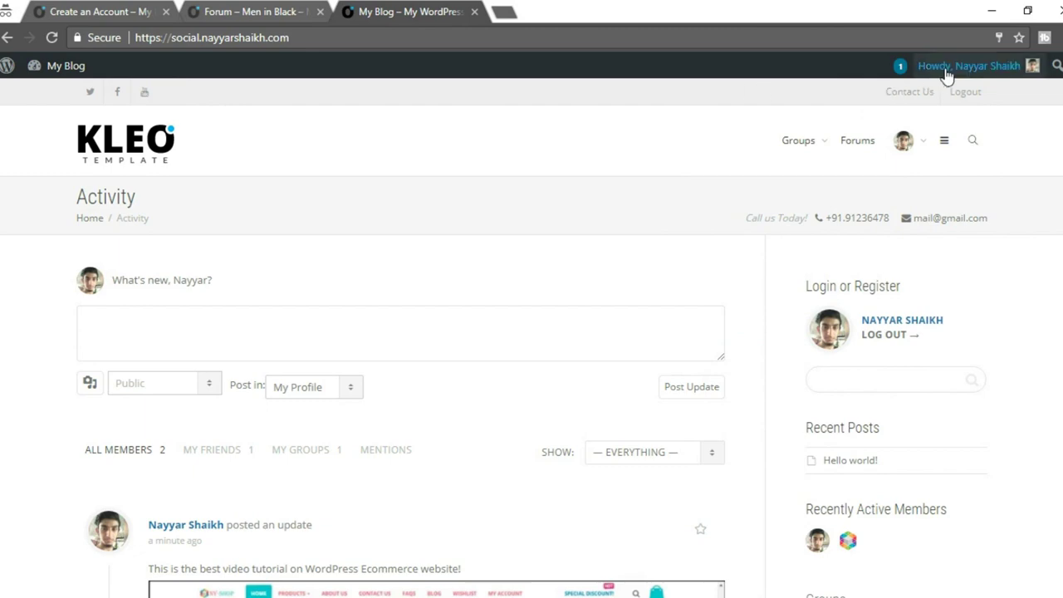
pyautogui.moveTo(898, 286)
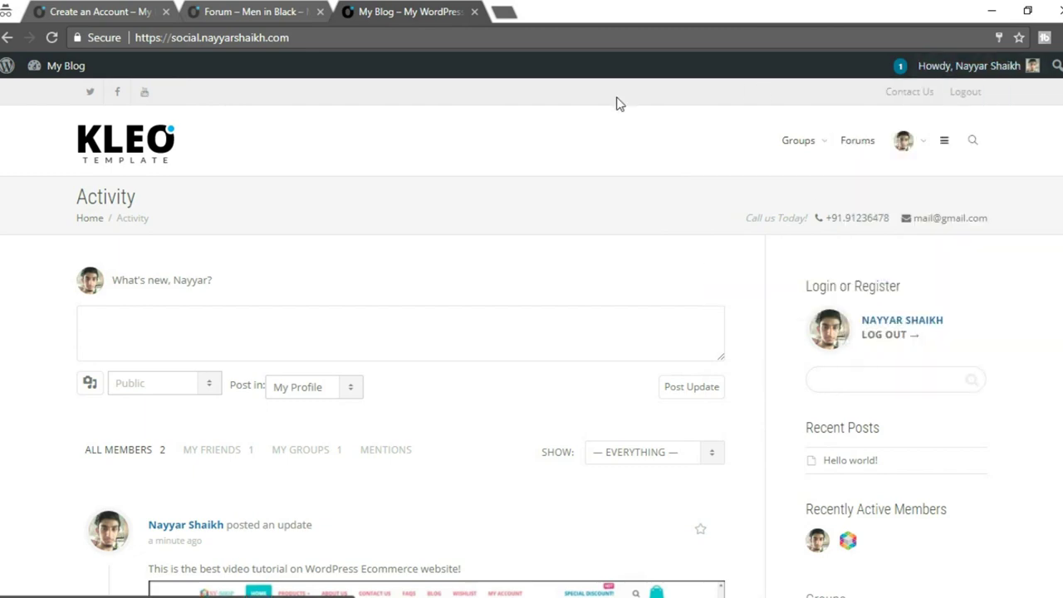
pyautogui.scroll(-6, 636, 249)
pyautogui.scroll(7, 652, 285)
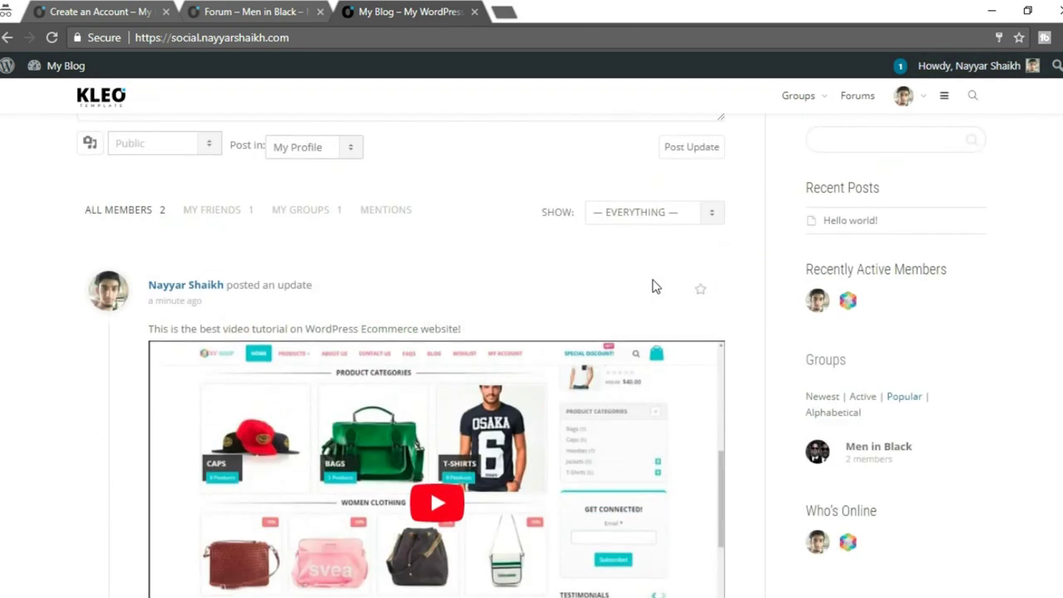
pyautogui.moveTo(31, 73)
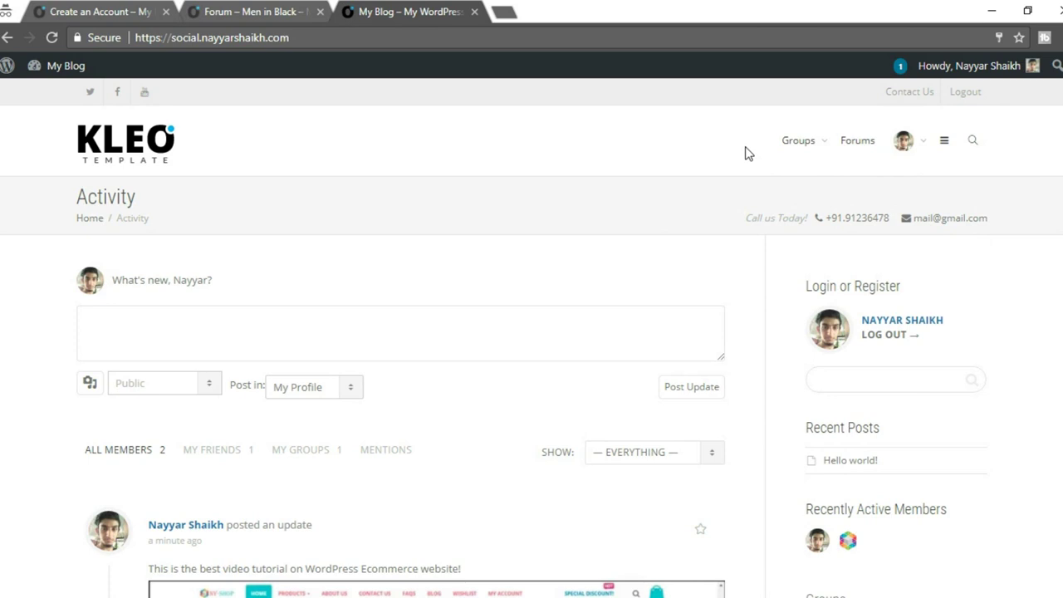
pyautogui.moveTo(1029, 76)
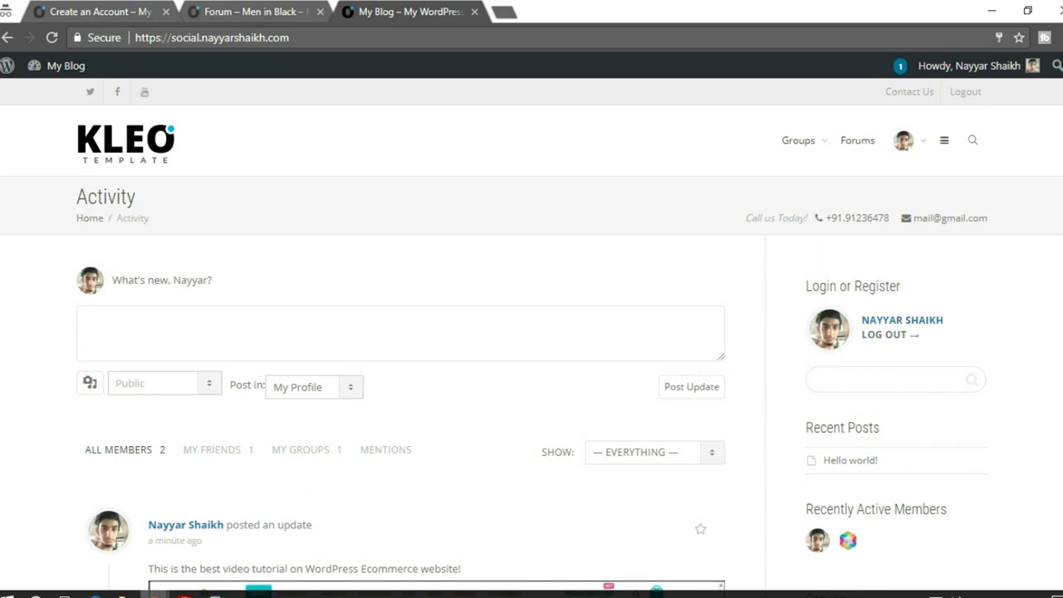
# Bring the admin browser window forward and go to KLEO Theme options > Miscellaneous.
pyautogui.moveTo(154, 595)
pyautogui.click(116, 542)
pyautogui.click(236, 12)
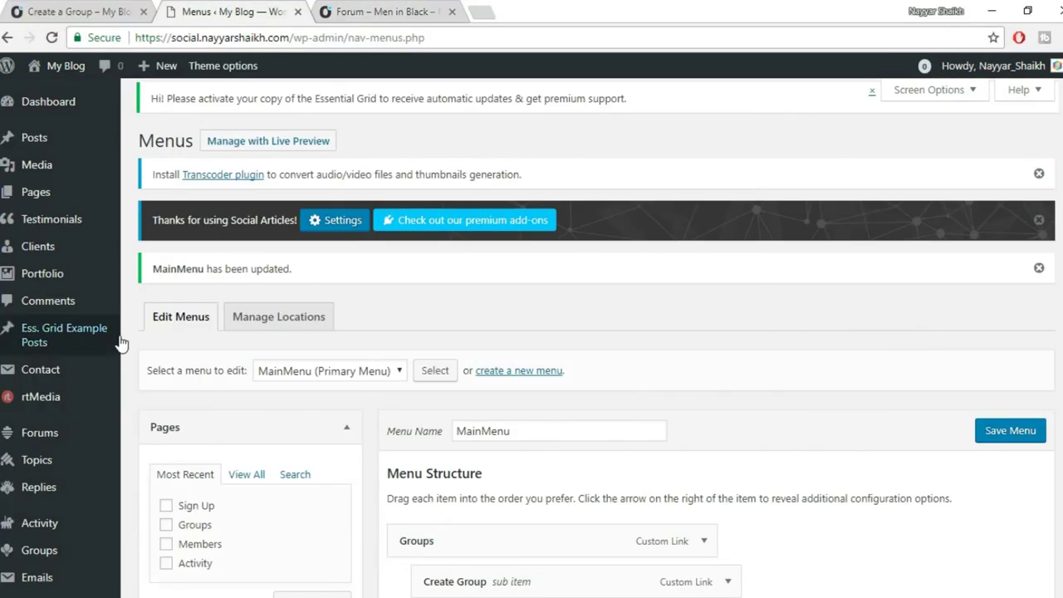
pyautogui.scroll(-3, 120, 347)
pyautogui.scroll(-4, 120, 347)
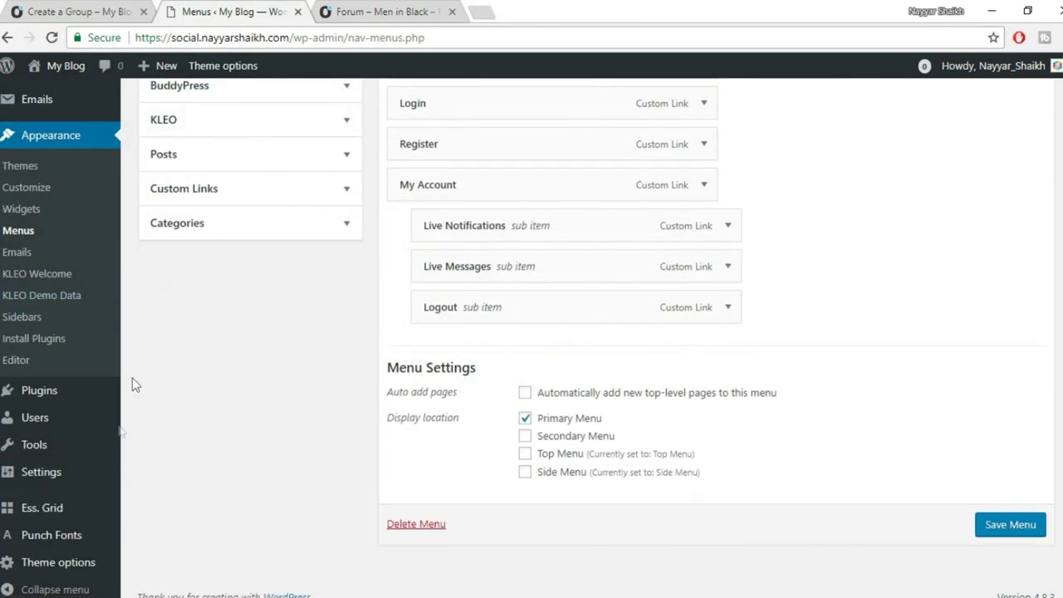
pyautogui.moveTo(66, 568)
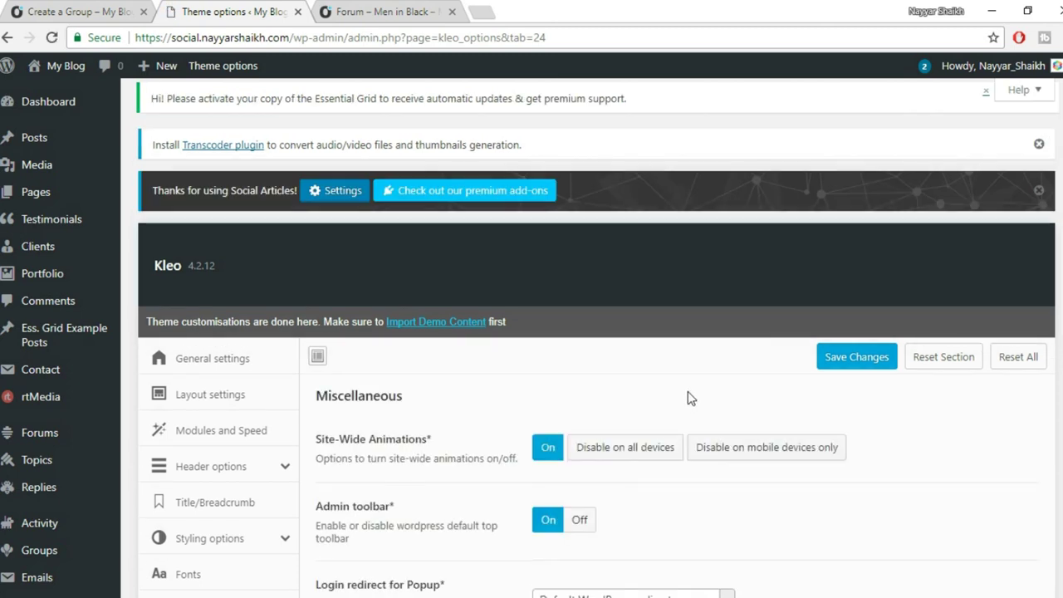
# Switch the KLEO Admin toolbar option Off and save the theme settings.
pyautogui.scroll(-6, 688, 394)
pyautogui.scroll(4, 652, 391)
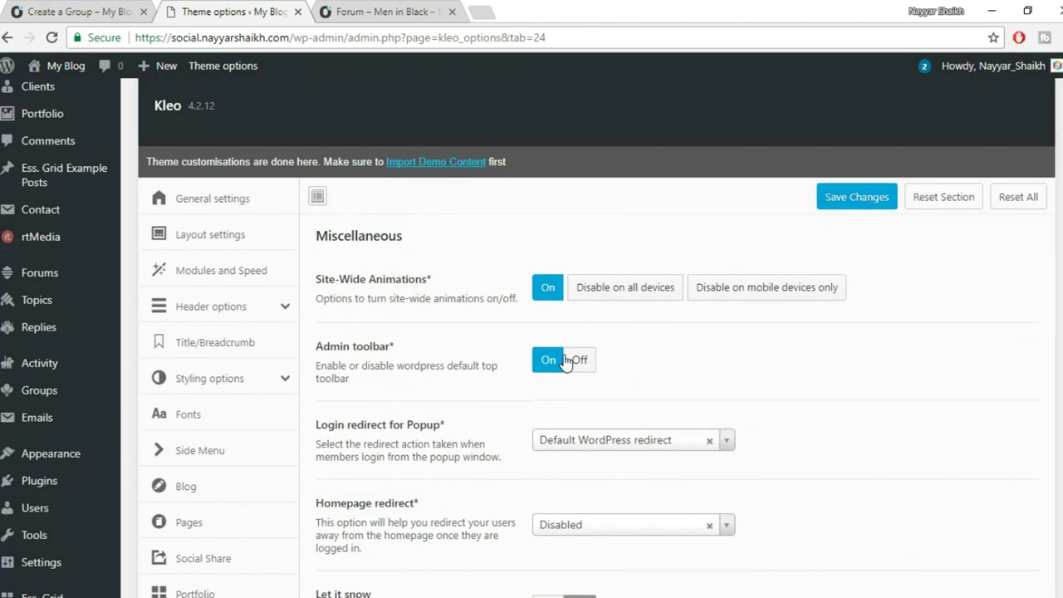
pyautogui.scroll(-1, 560, 363)
pyautogui.moveTo(330, 266); pyautogui.dragTo(463, 265)
pyautogui.click(582, 280)
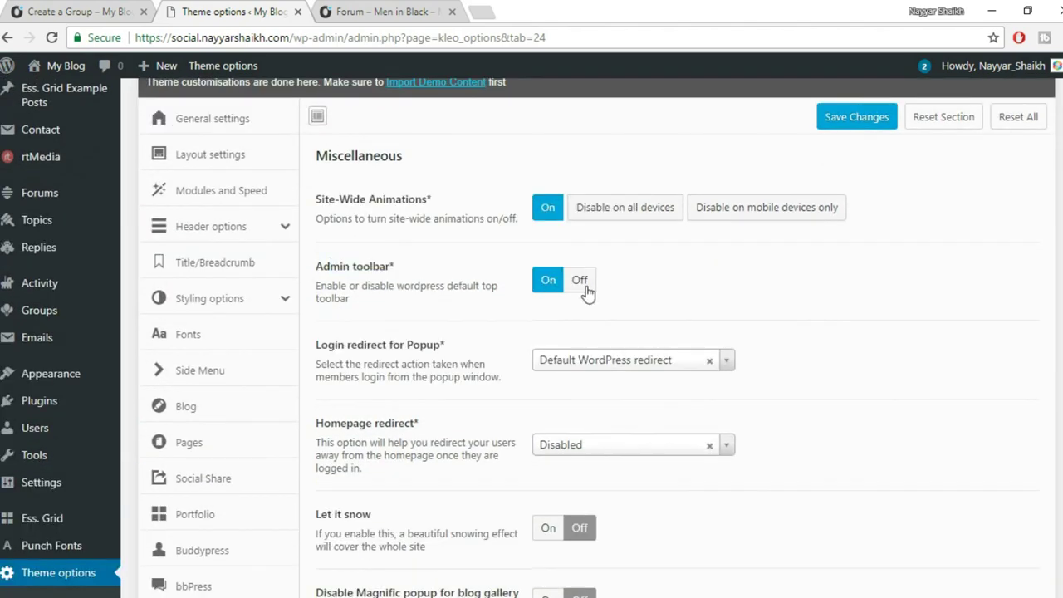
pyautogui.scroll(-1, 830, 266)
pyautogui.scroll(3, 859, 249)
pyautogui.click(864, 204)
pyautogui.scroll(-2, 889, 297)
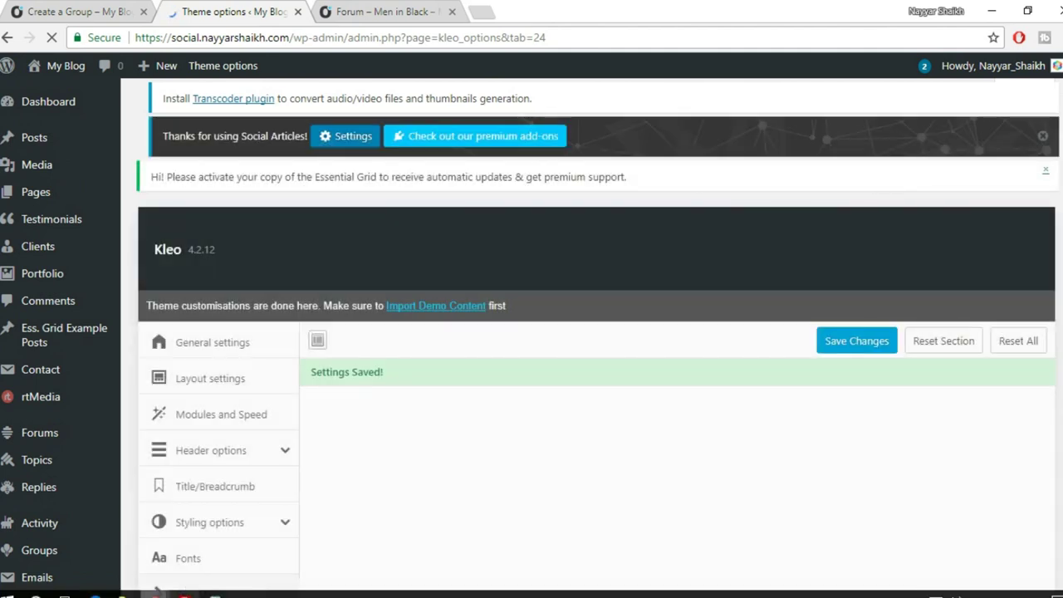
# Reload the Activity page and check the notifications and messages menu.
pyautogui.click(230, 574)
pyautogui.click(57, 38)
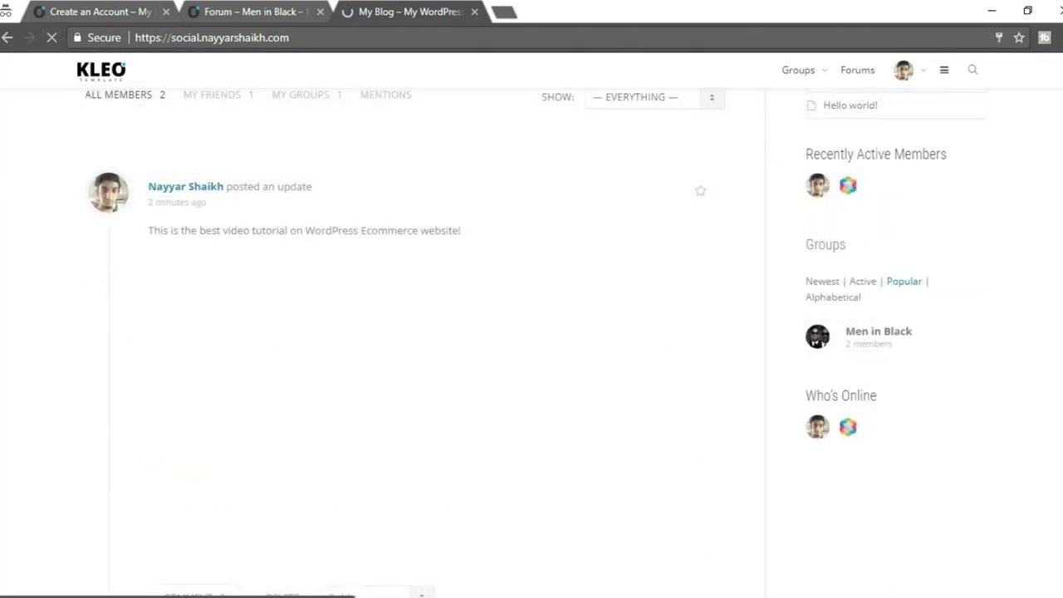
pyautogui.click(944, 115)
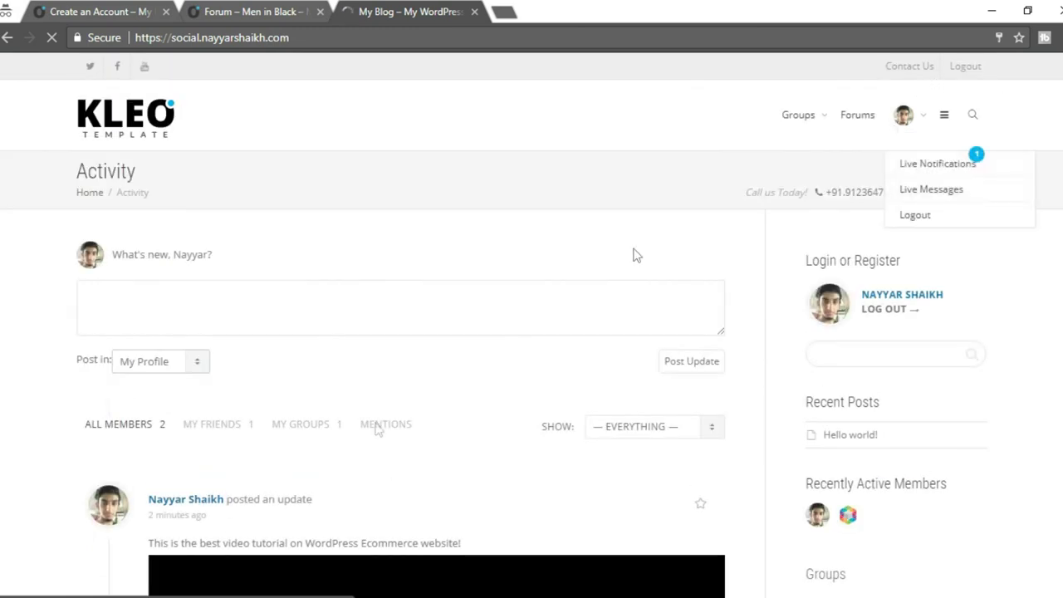
# Turn the Admin toolbar option back On in Theme options and save.
pyautogui.moveTo(154, 594)
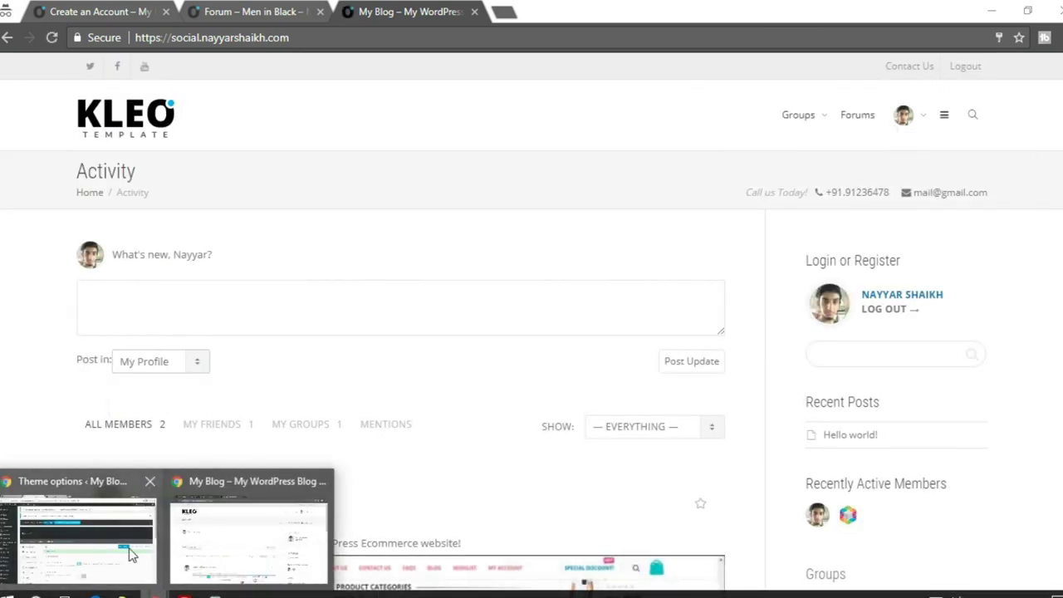
pyautogui.click(130, 552)
pyautogui.scroll(-2, 442, 407)
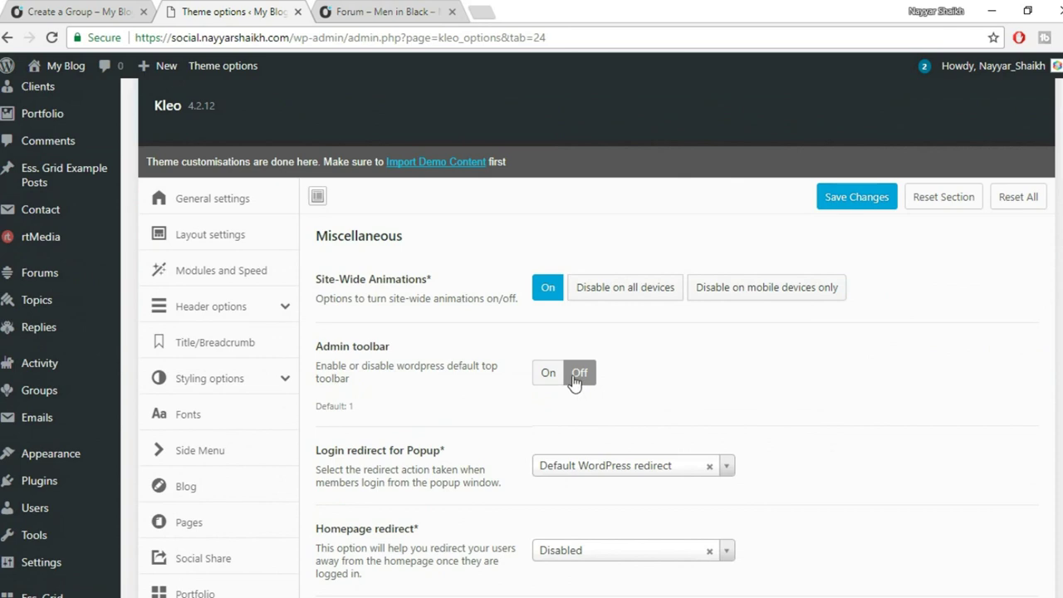
pyautogui.click(550, 375)
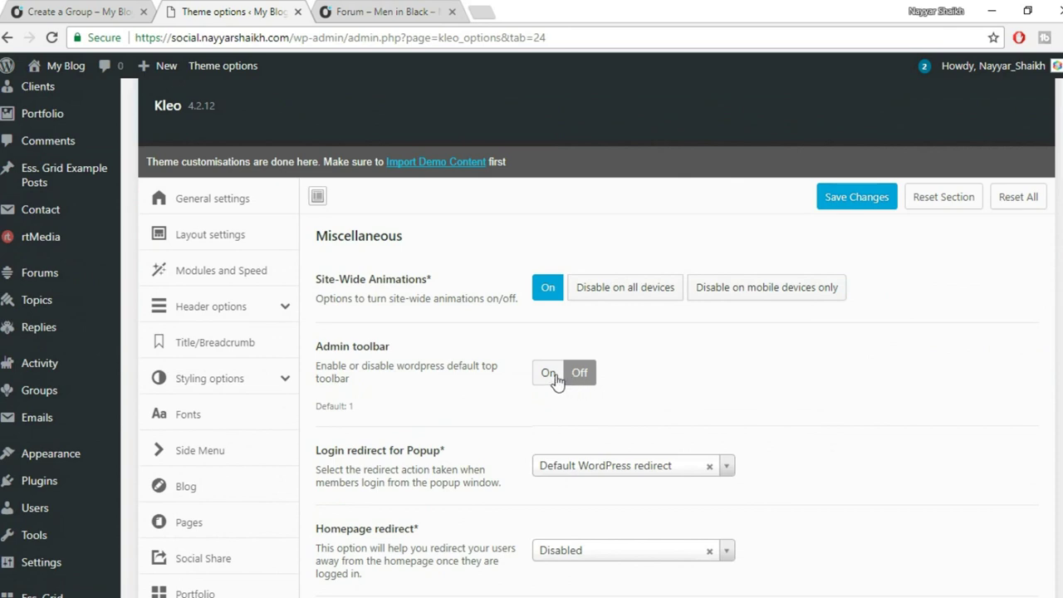
pyautogui.click(876, 199)
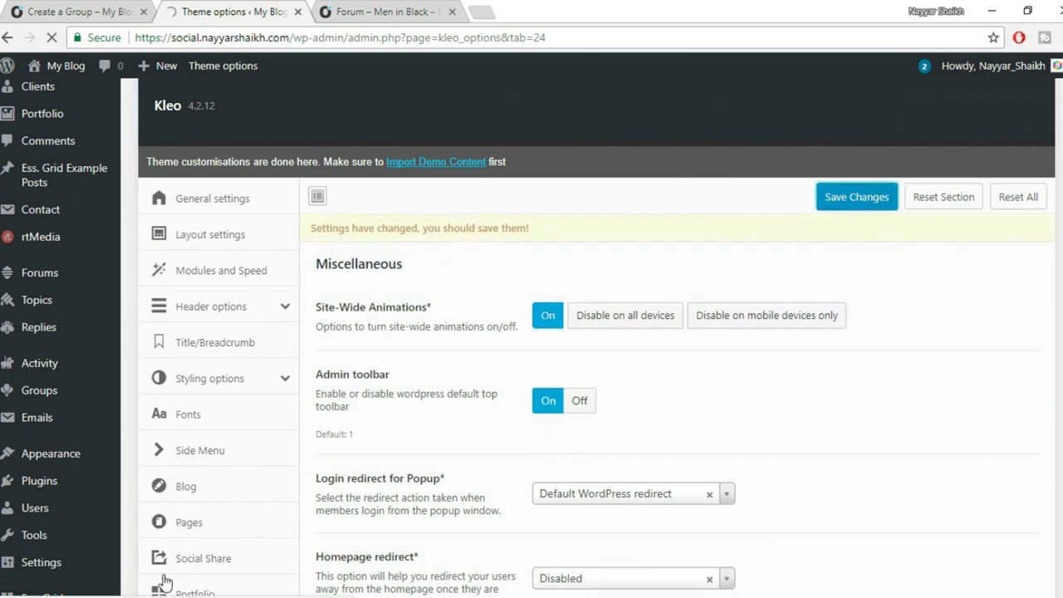
# Check the Activity page window, then bring Theme options forward again.
pyautogui.moveTo(123, 593)
pyautogui.click(254, 505)
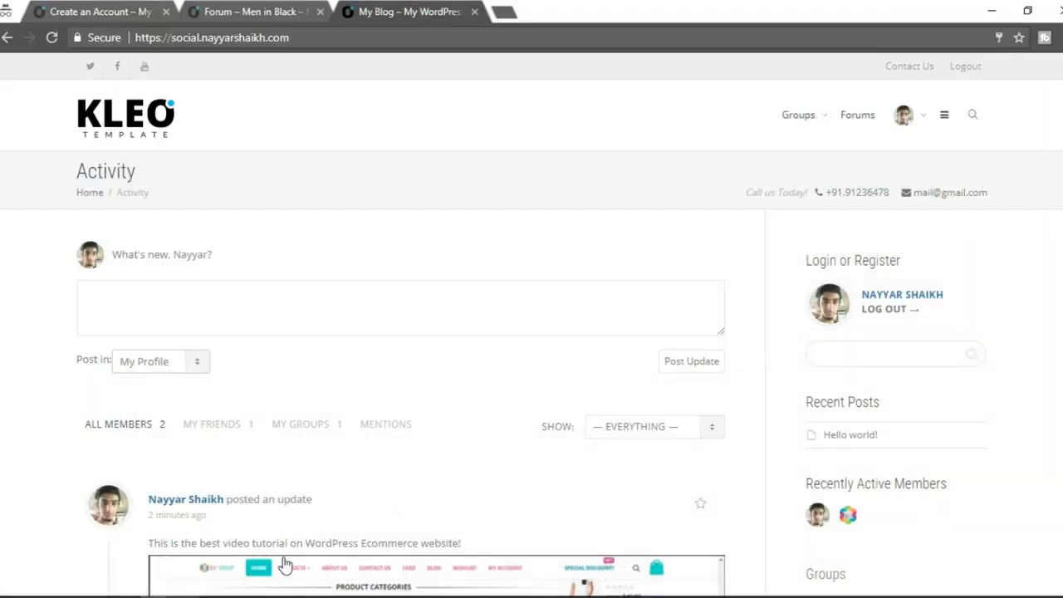
pyautogui.scroll(-6, 822, 285)
pyautogui.scroll(3, 811, 307)
pyautogui.scroll(3, 811, 307)
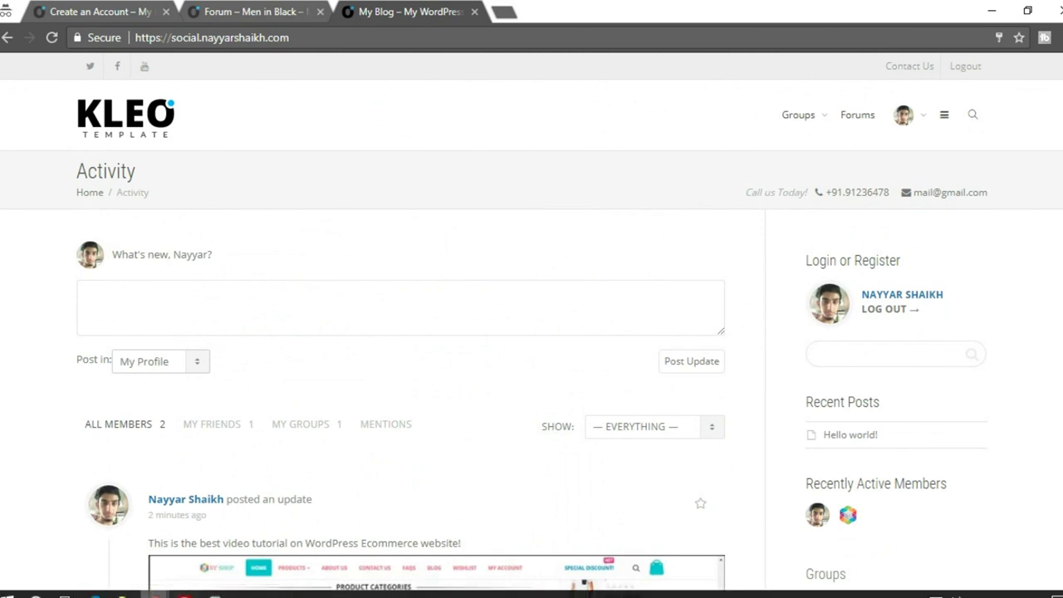
pyautogui.moveTo(125, 593)
pyautogui.click(135, 572)
# Check the admin toolbar on the Men in Black forum page, then return to Theme options.
pyautogui.click(382, 12)
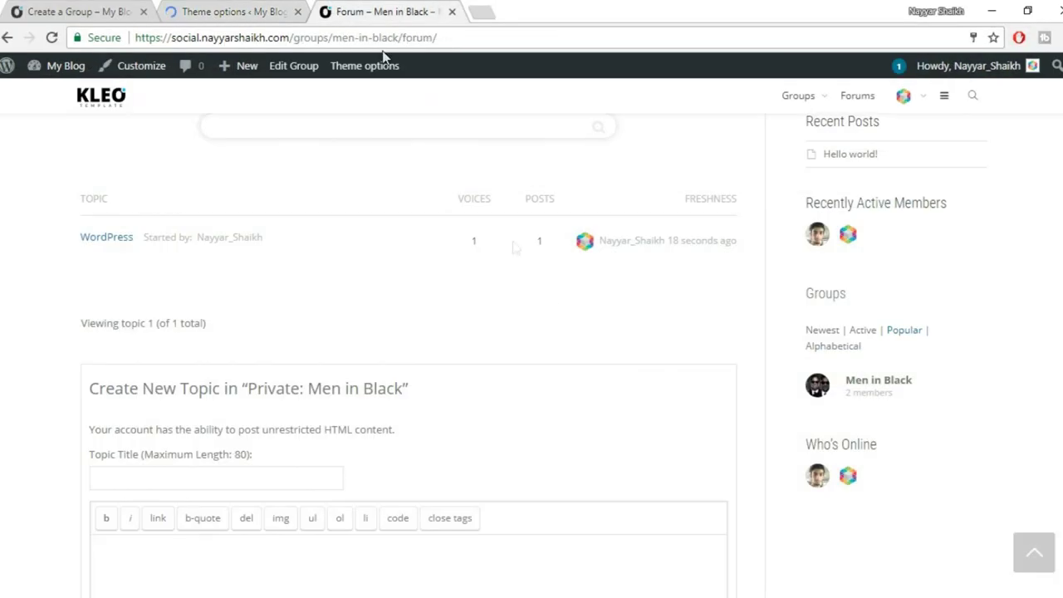
pyautogui.scroll(3, 577, 357)
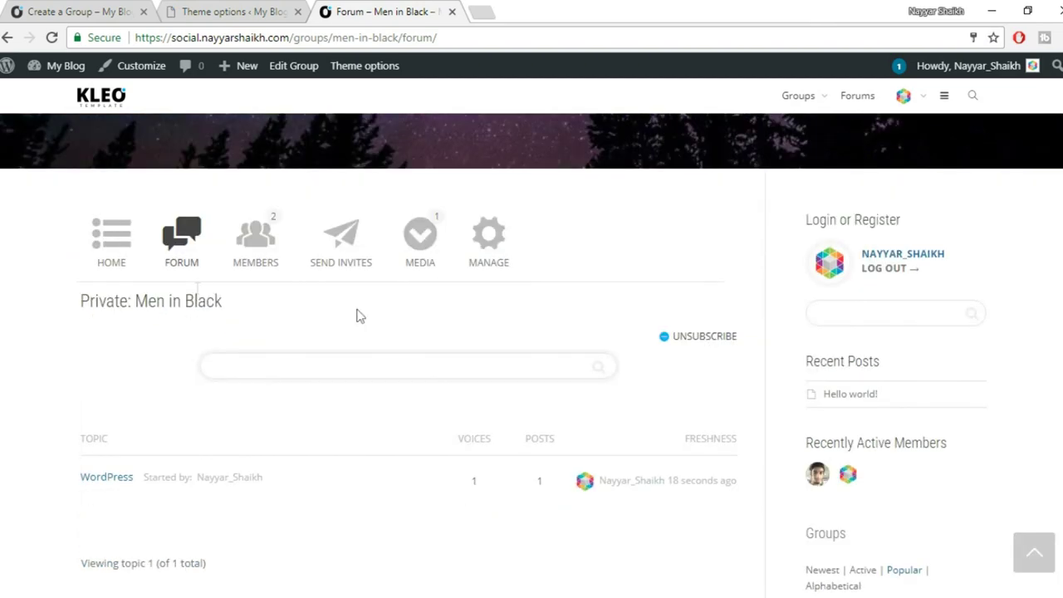
pyautogui.scroll(5, 453, 368)
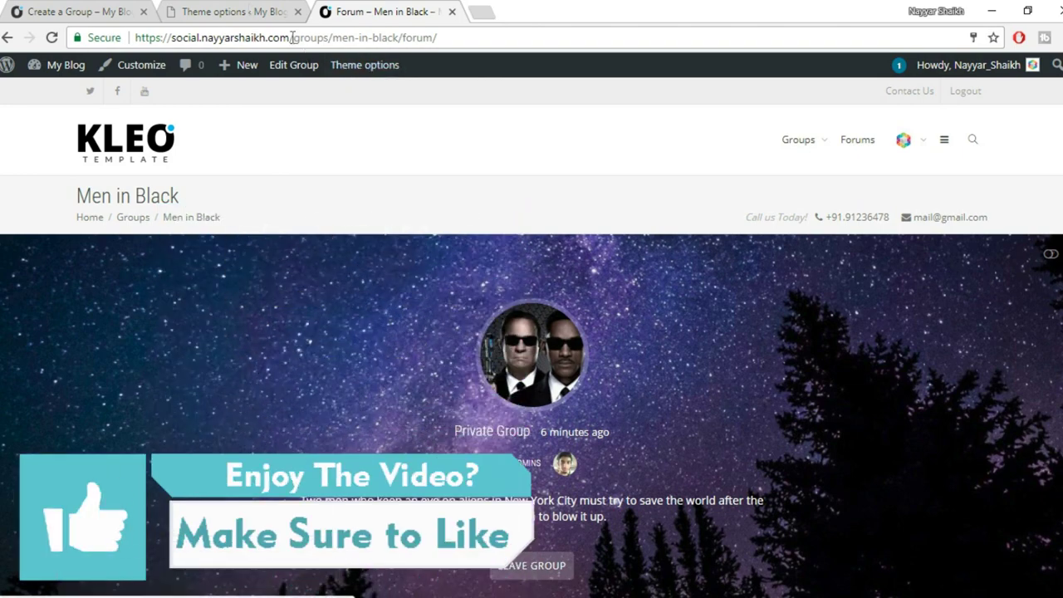
pyautogui.click(251, 11)
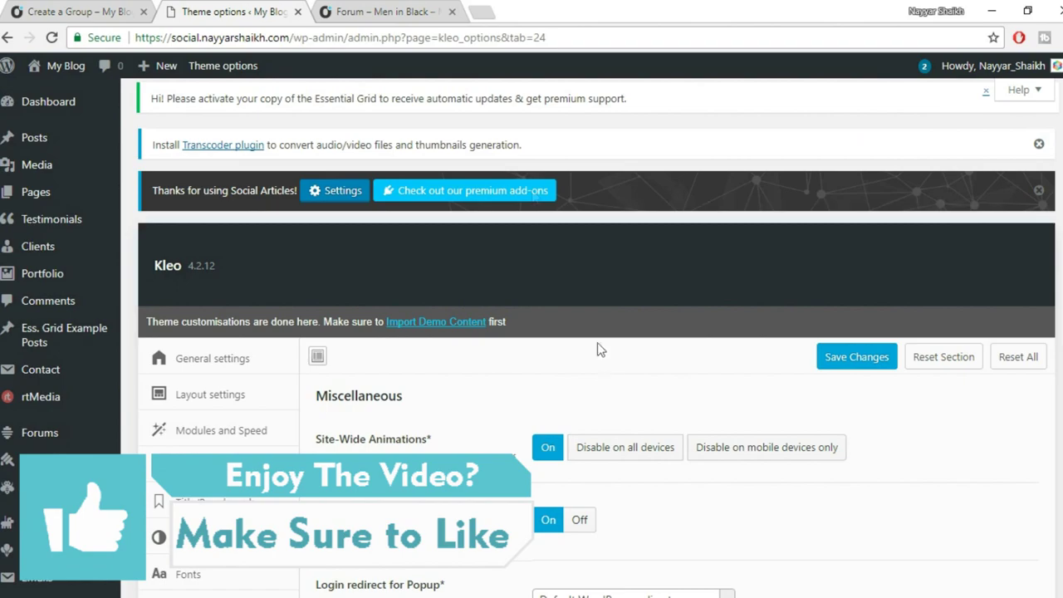
pyautogui.click(428, 17)
pyautogui.scroll(-10, 638, 394)
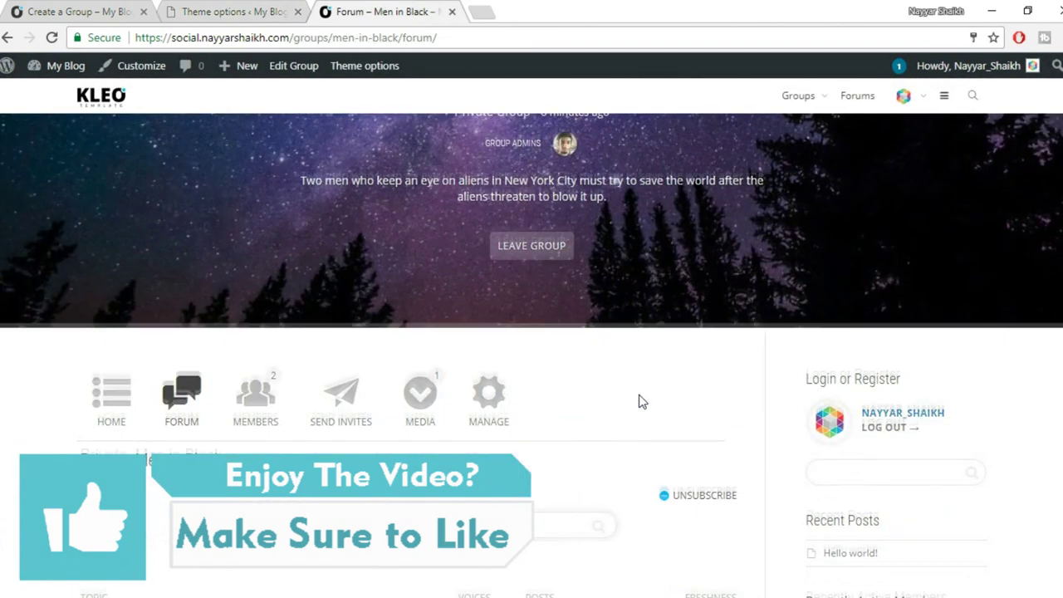
pyautogui.scroll(-2, 639, 402)
pyautogui.scroll(10, 639, 402)
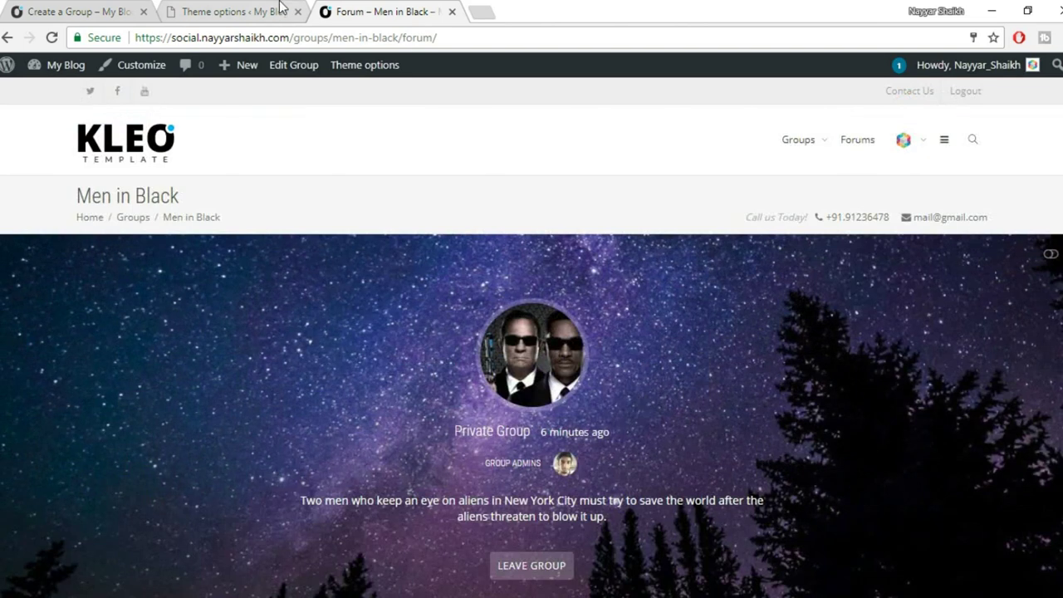
pyautogui.click(280, 10)
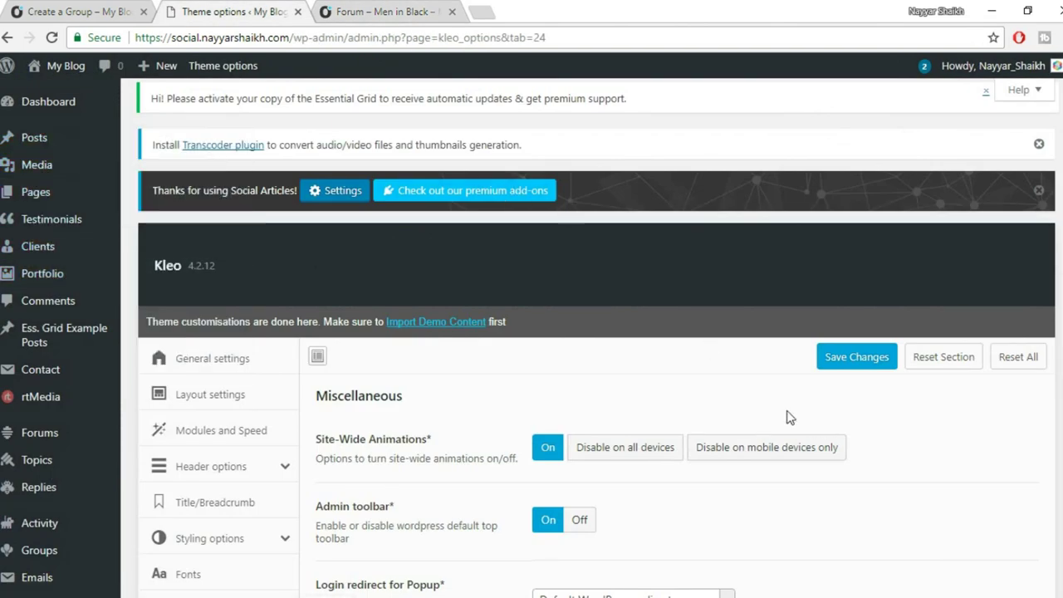
pyautogui.moveTo(45, 138)
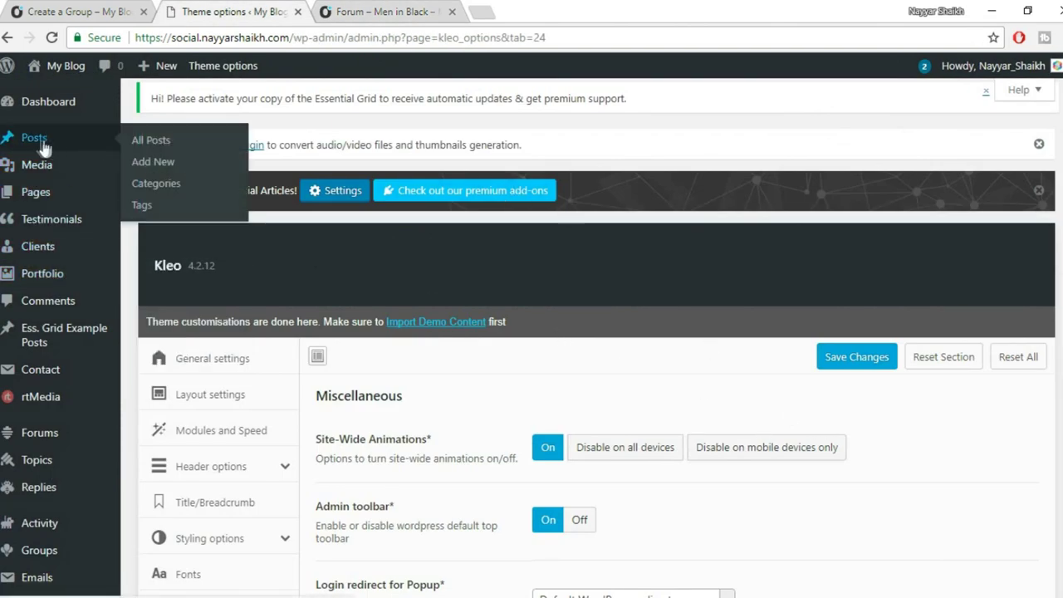
# Start a new post titled 'WordPress Theme Developement!' and let the draft autosave.
pyautogui.click(153, 160)
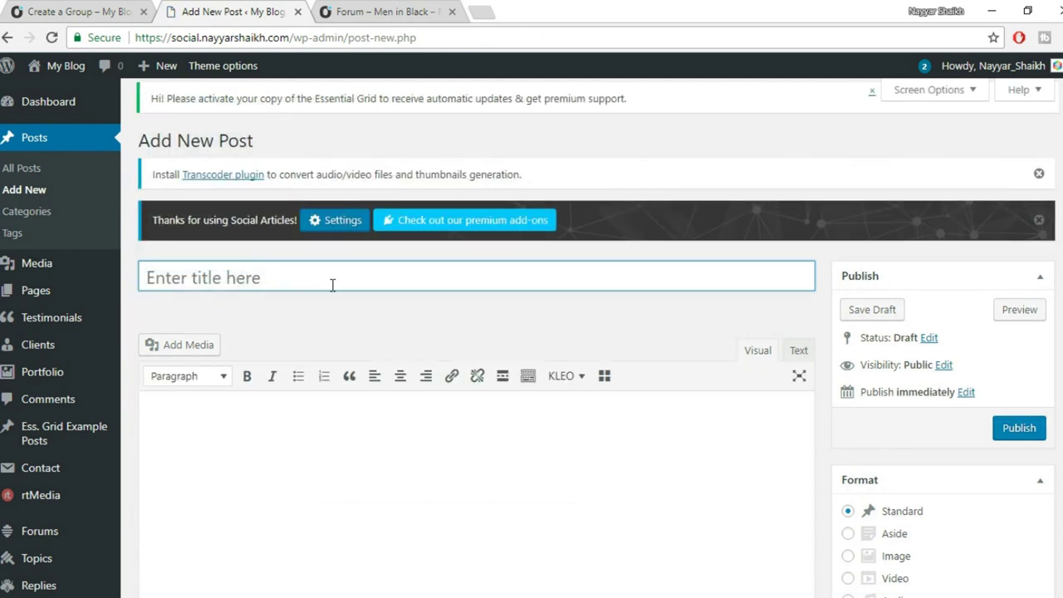
pyautogui.click(332, 285)
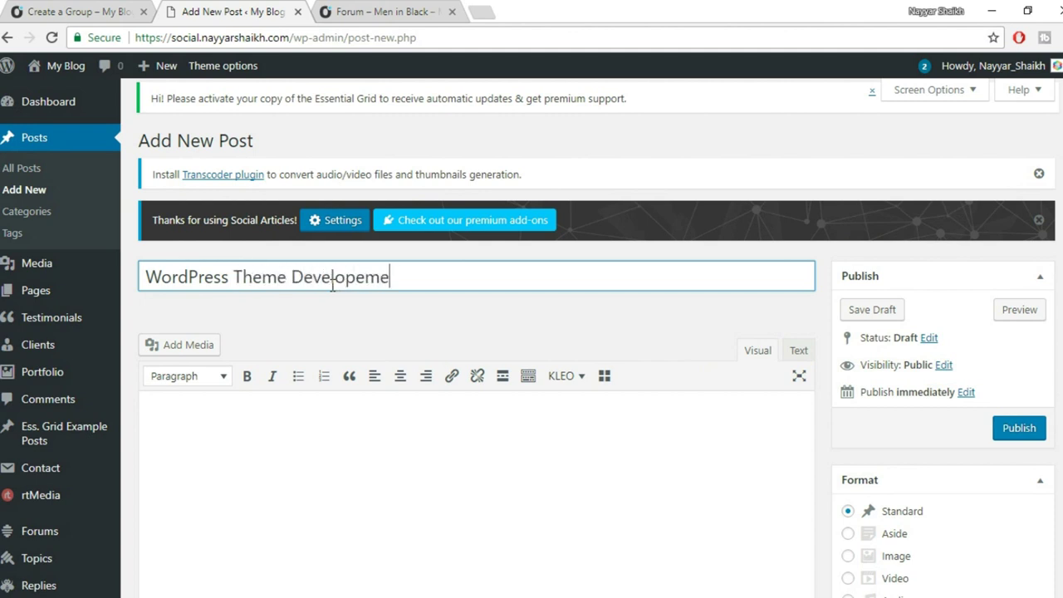
pyautogui.write('!')
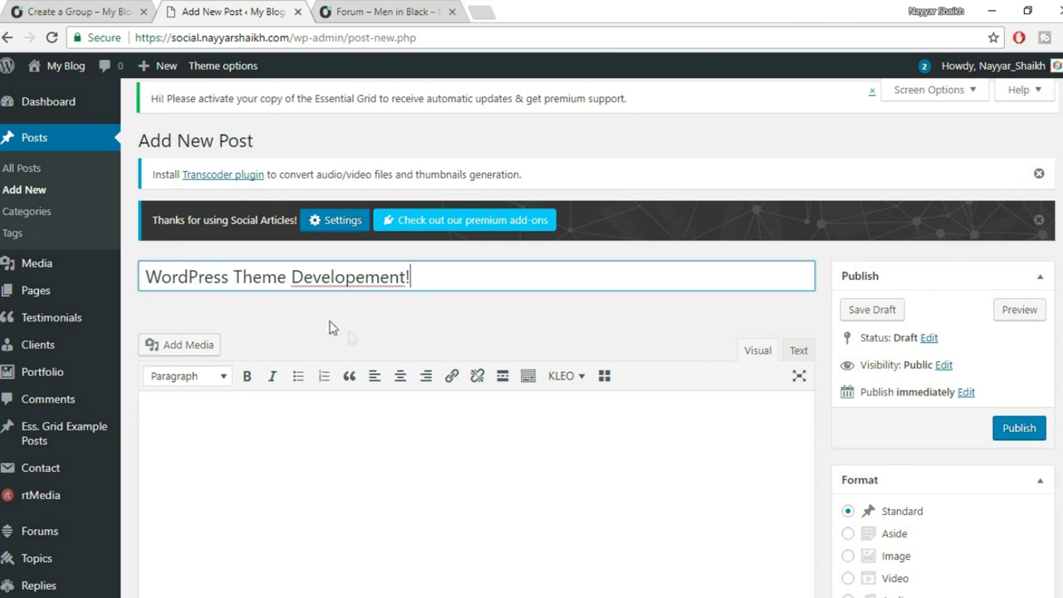
pyautogui.click(377, 331)
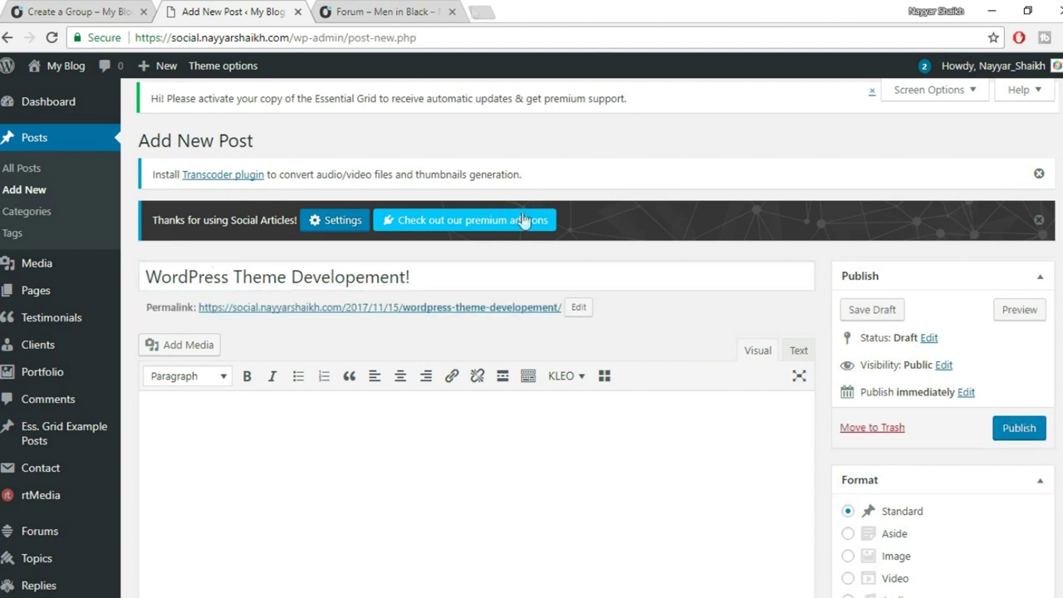
pyautogui.scroll(-2, 332, 287)
pyautogui.click(362, 396)
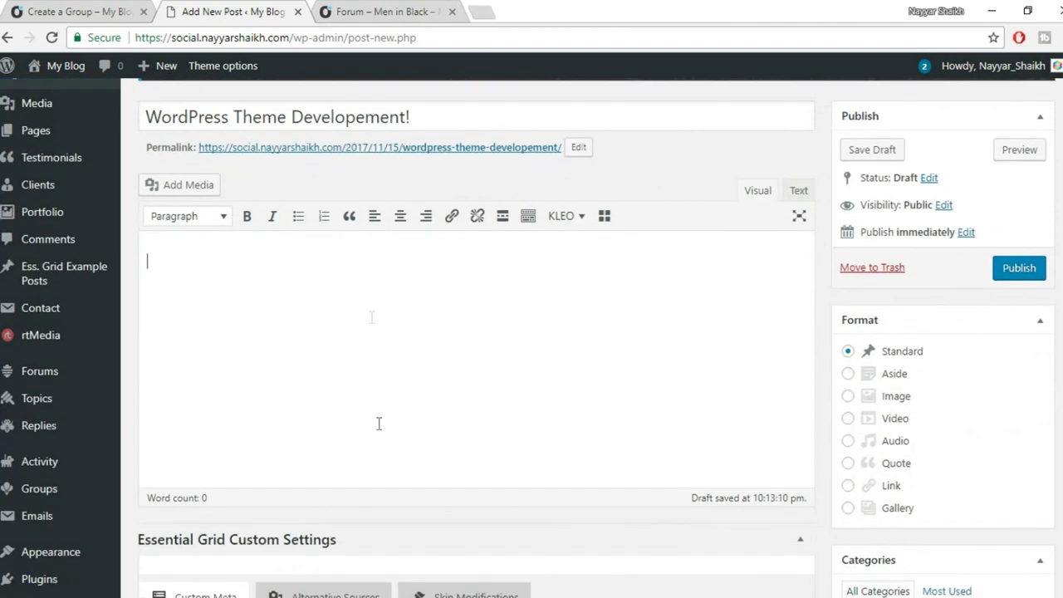
# Generate Lorem Ipsum paragraphs on lipsum.com in a new tab and select them for copying.
pyautogui.click(481, 12)
pyautogui.write('l')
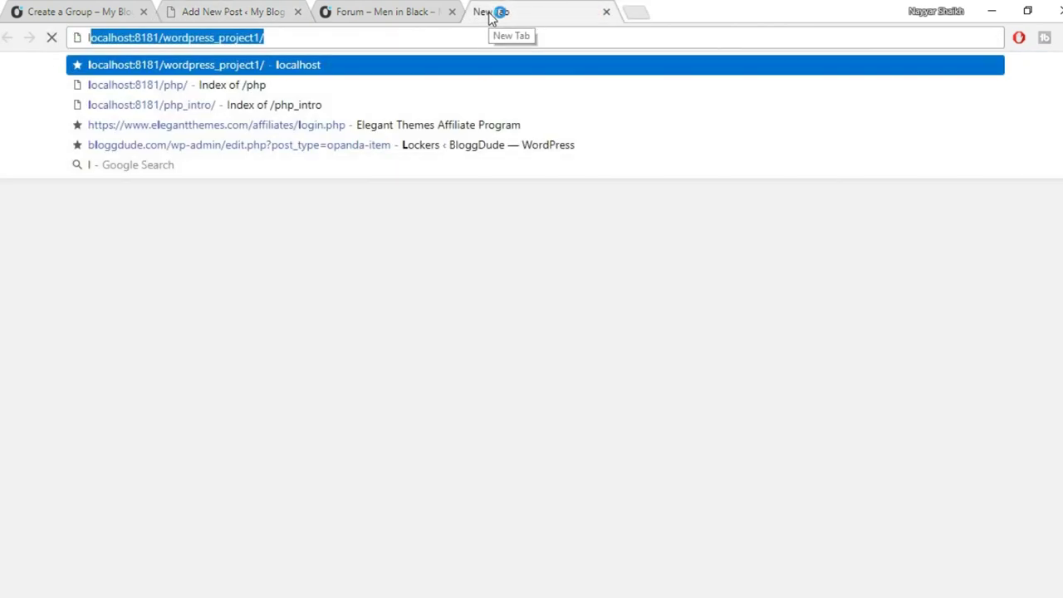
pyautogui.write('ip')
pyautogui.press('Return')
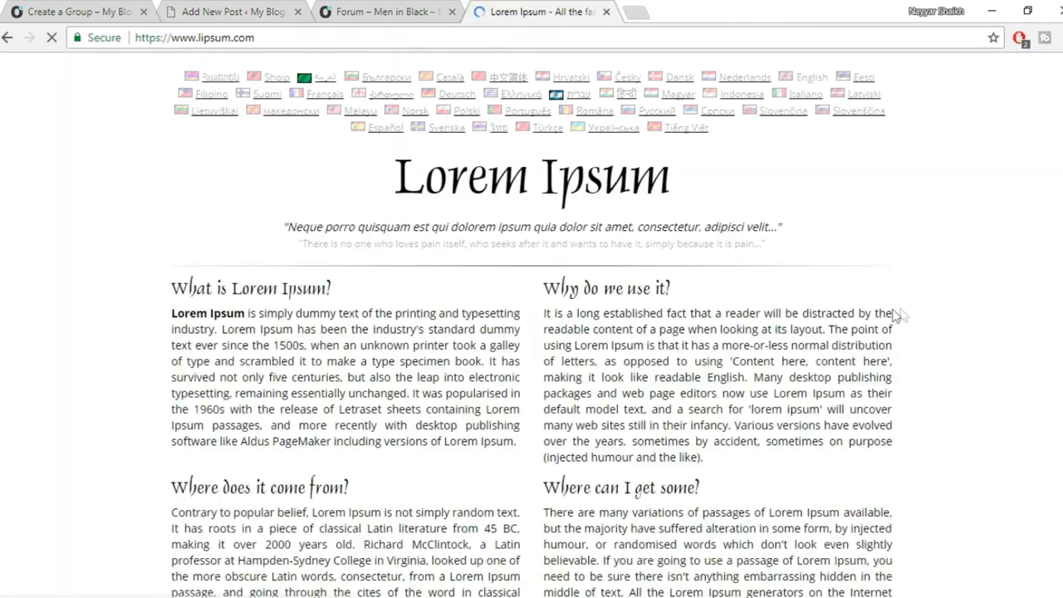
pyautogui.scroll(-4, 831, 373)
pyautogui.click(789, 445)
pyautogui.moveTo(158, 217); pyautogui.dragTo(716, 585)
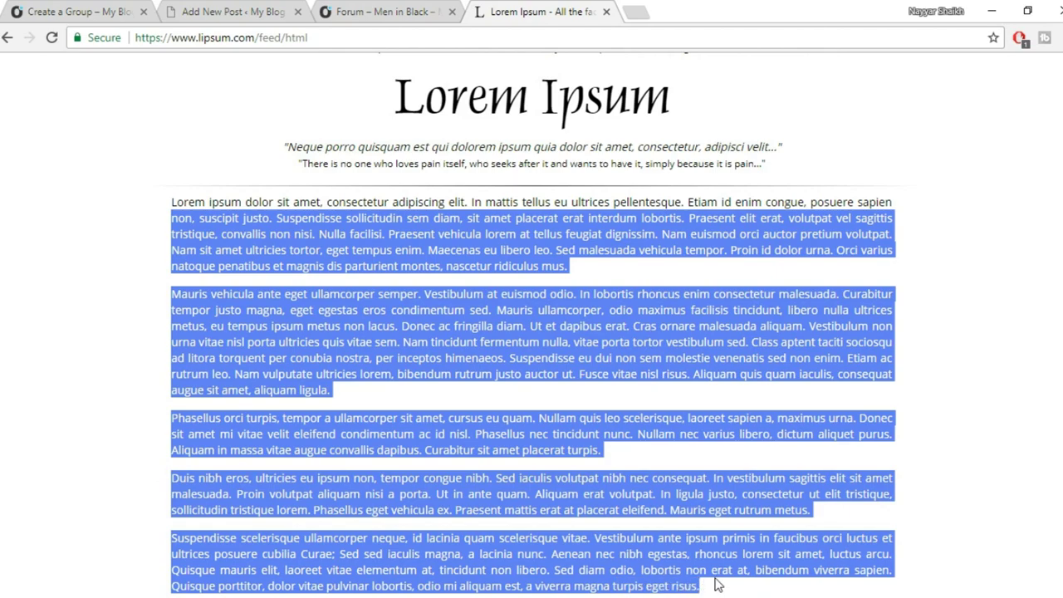
pyautogui.click(247, 9)
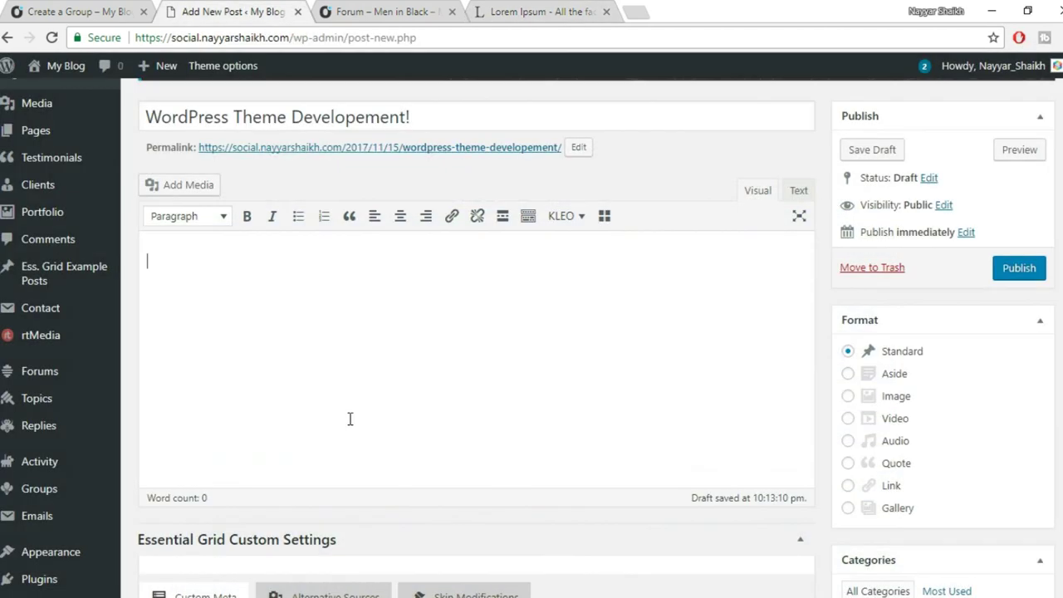
# Paste the Lorem Ipsum paragraphs into the post body.
pyautogui.hotkey('ctrl', 'v')
pyautogui.scroll(5, 955, 310)
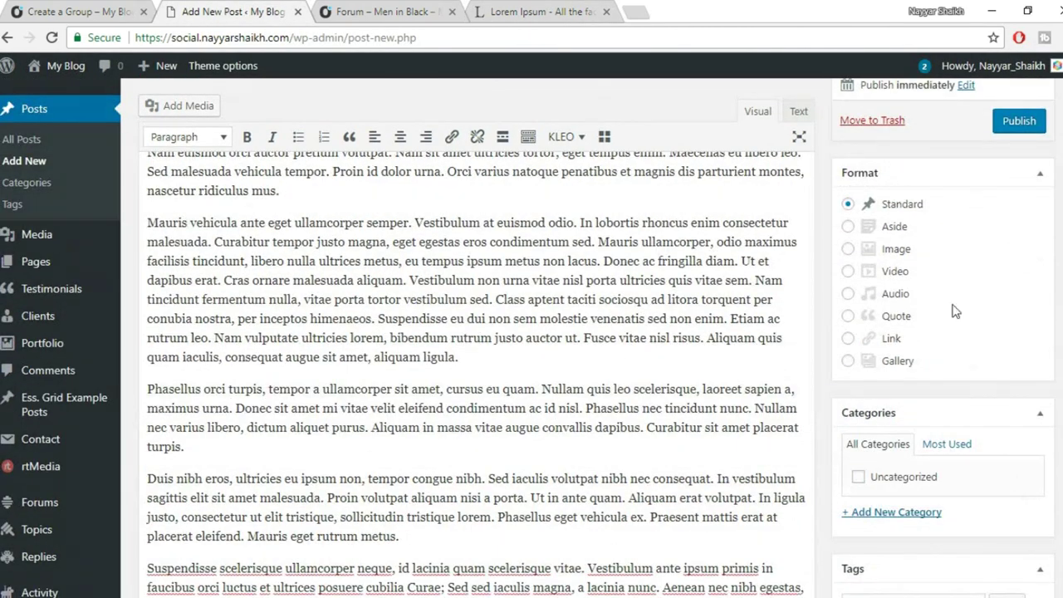
pyautogui.scroll(-2, 996, 249)
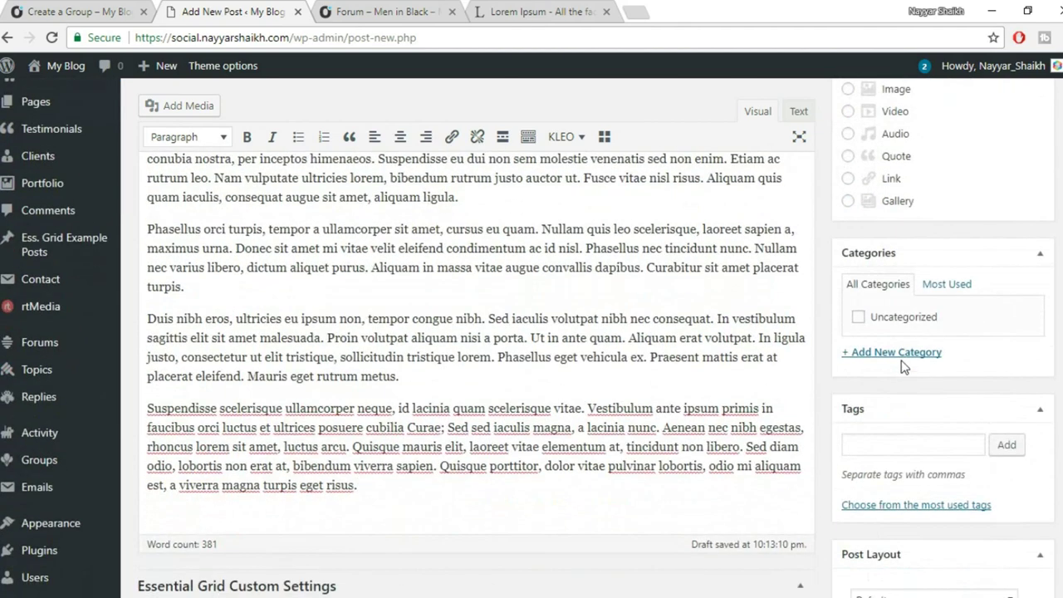
# Add a new WordPress category and assign it to the post.
pyautogui.click(903, 354)
pyautogui.click(905, 387)
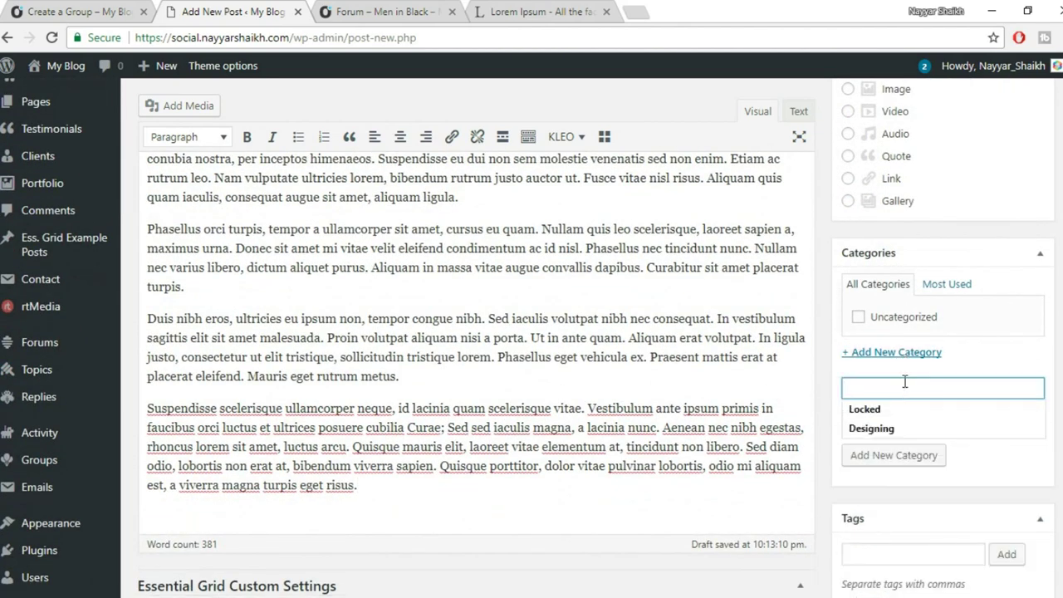
pyautogui.write('WordPre')
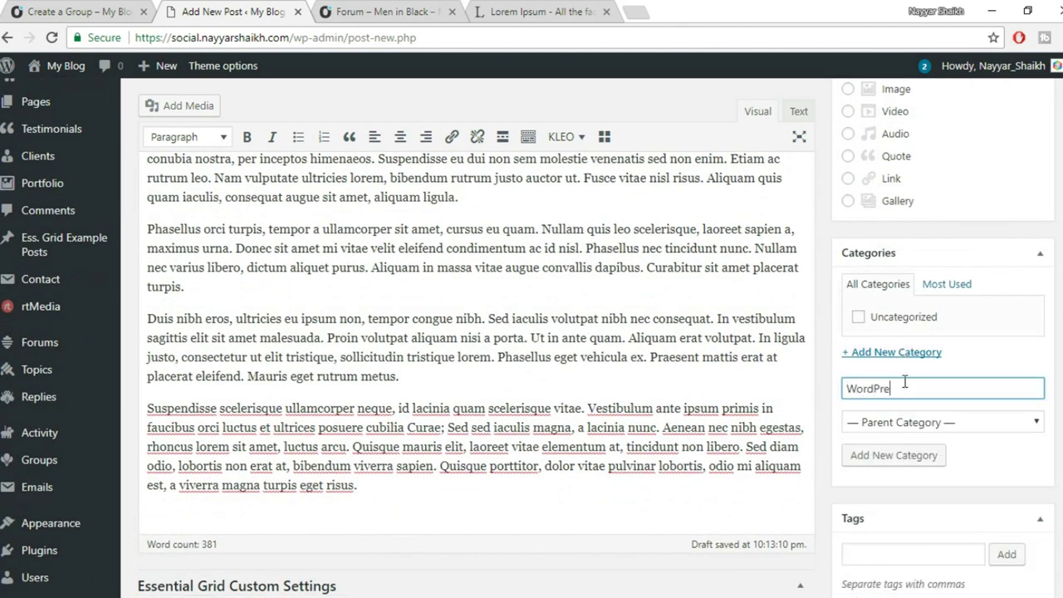
pyautogui.click(900, 456)
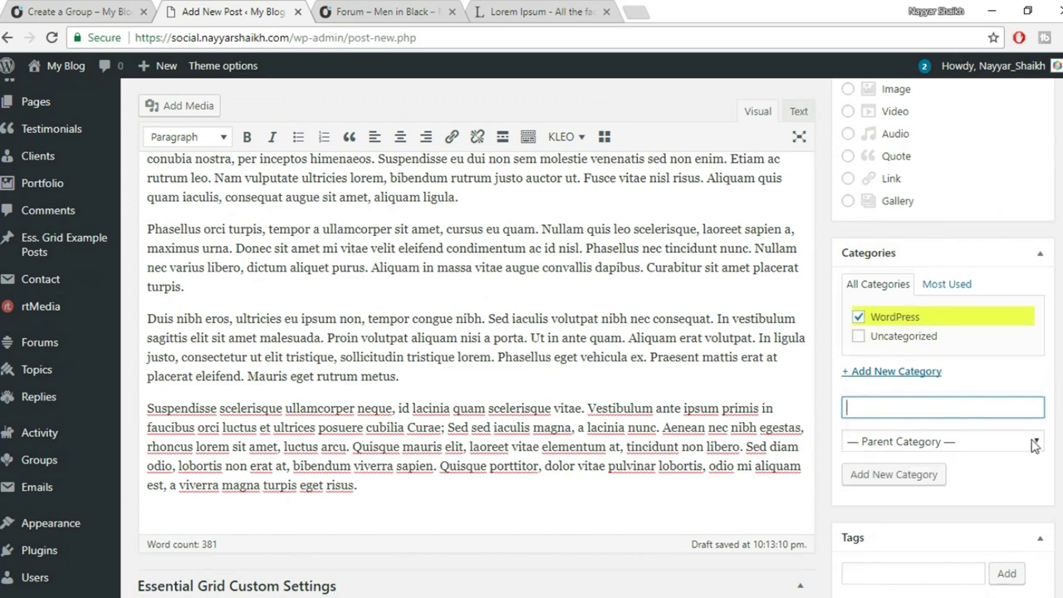
pyautogui.scroll(-1, 997, 473)
# Tag the post wordpress, lorem ipsum and first blog.
pyautogui.click(911, 493)
pyautogui.scroll(-3, 911, 493)
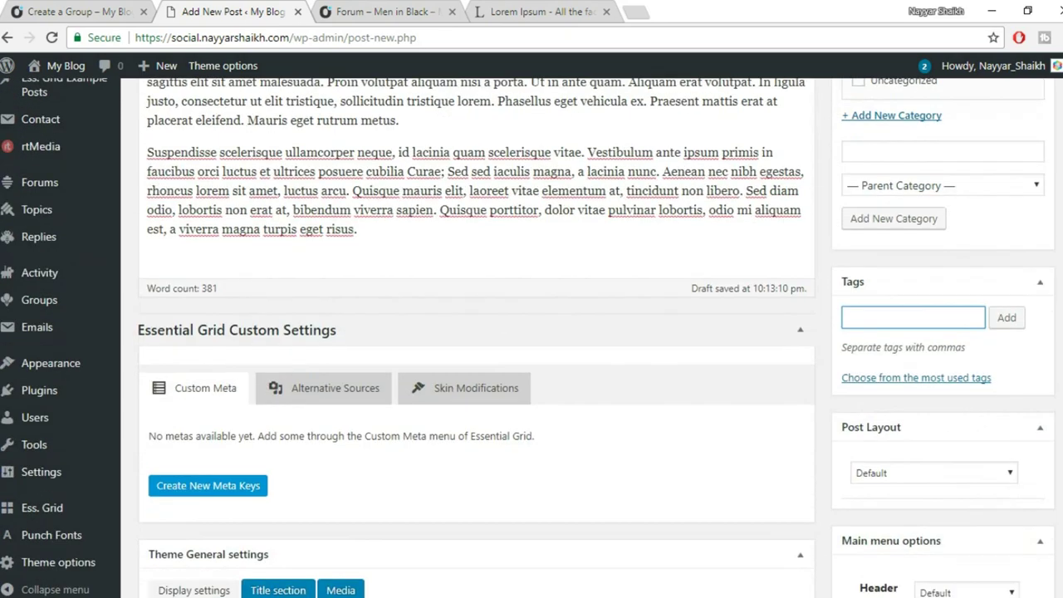
pyautogui.write('wordpress')
pyautogui.press('Return')
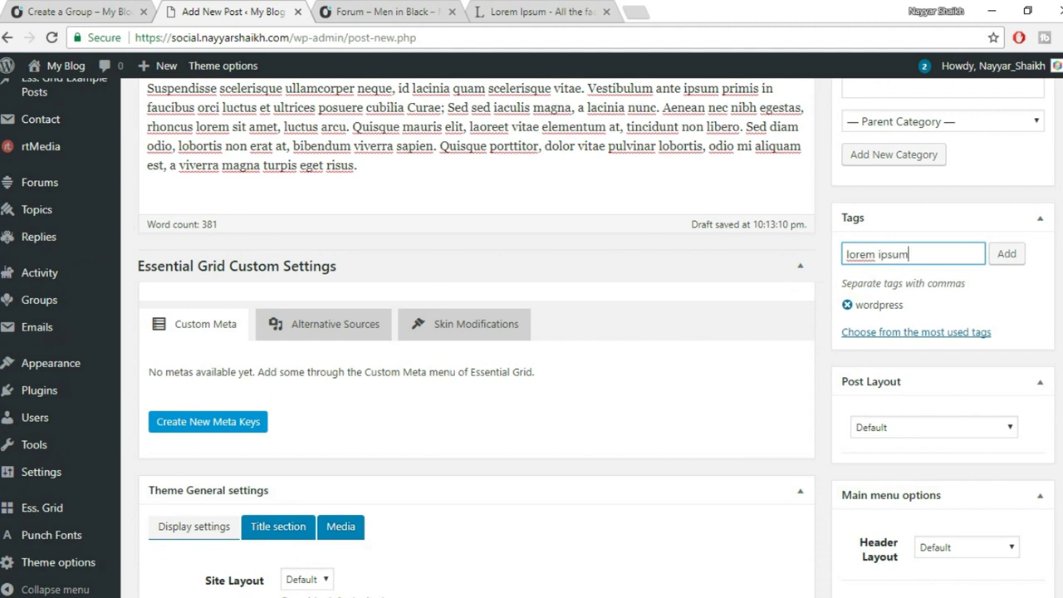
pyautogui.press('Return')
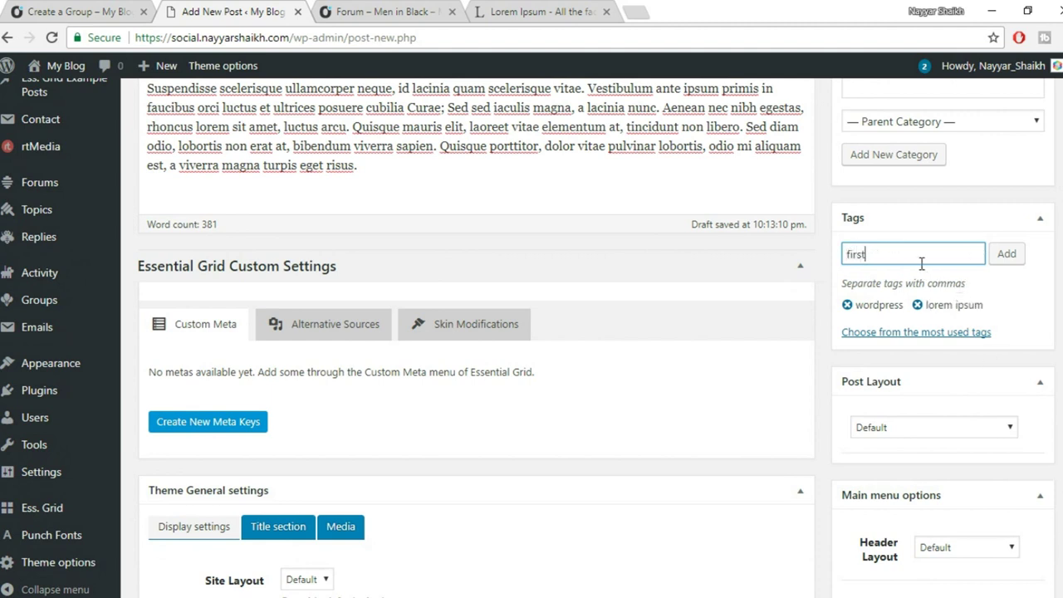
pyautogui.write('first blog')
pyautogui.press('Return')
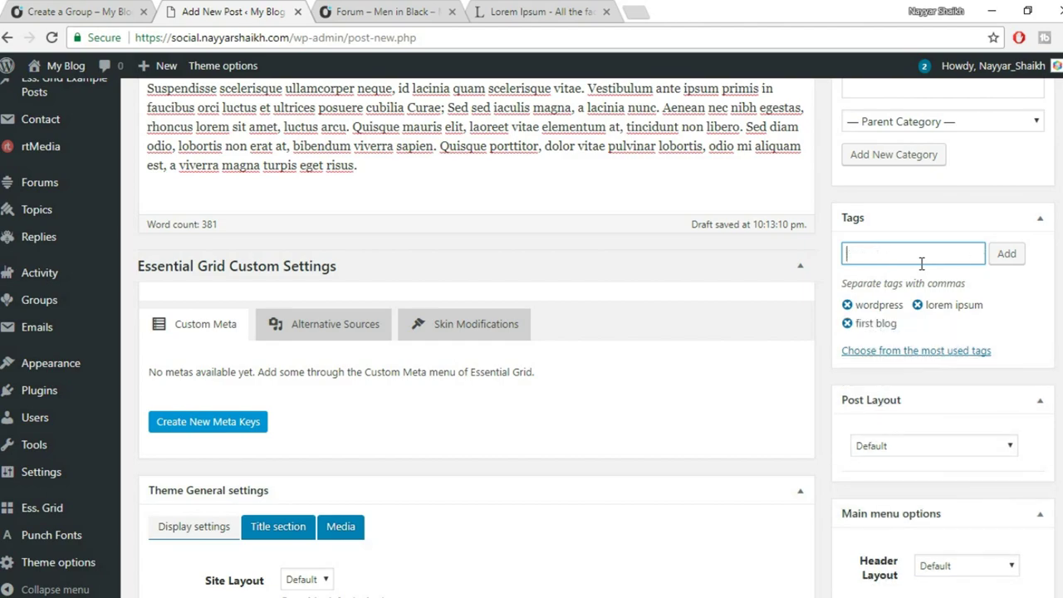
pyautogui.scroll(-5, 974, 335)
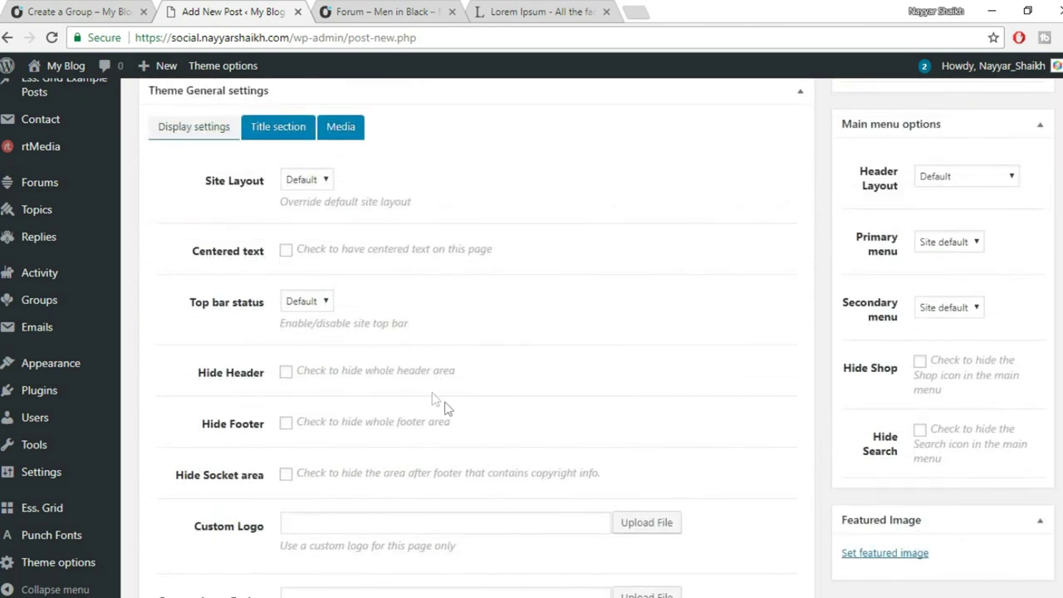
pyautogui.scroll(4, 249, 346)
pyautogui.scroll(10, 503, 460)
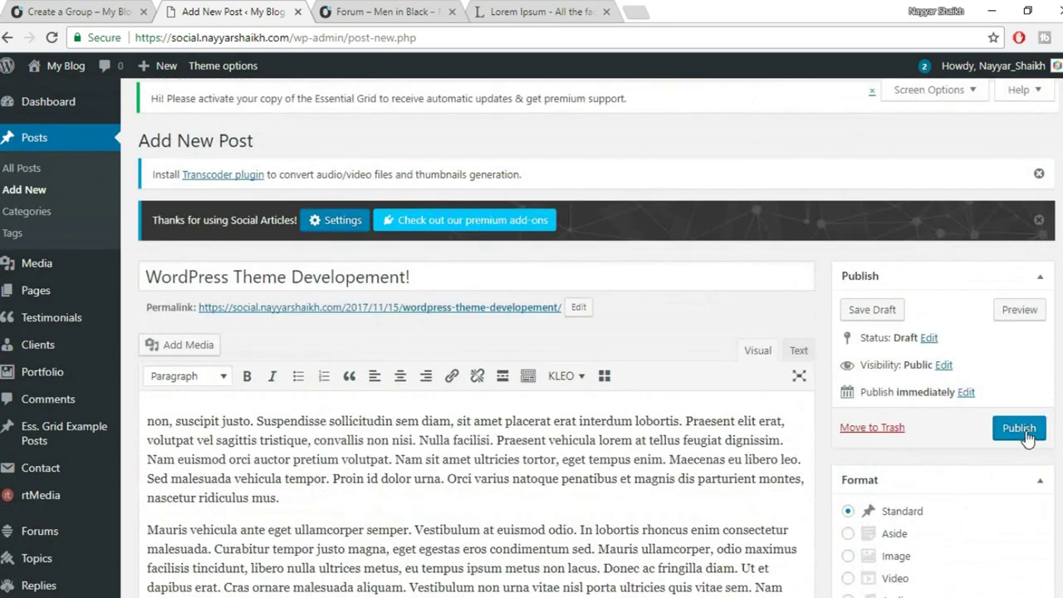
pyautogui.scroll(-15, 514, 349)
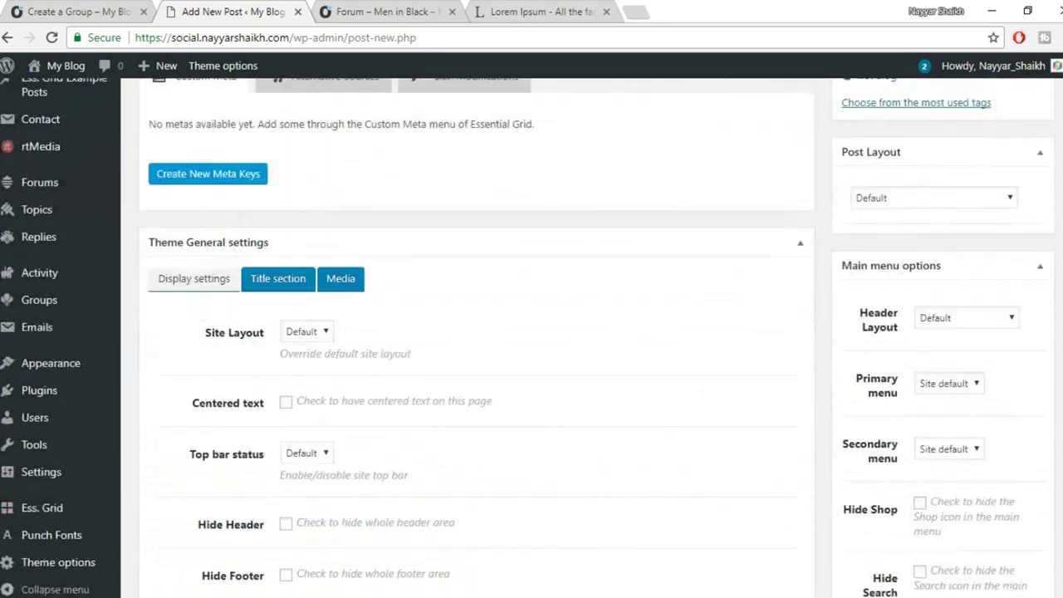
pyautogui.scroll(-5, 905, 499)
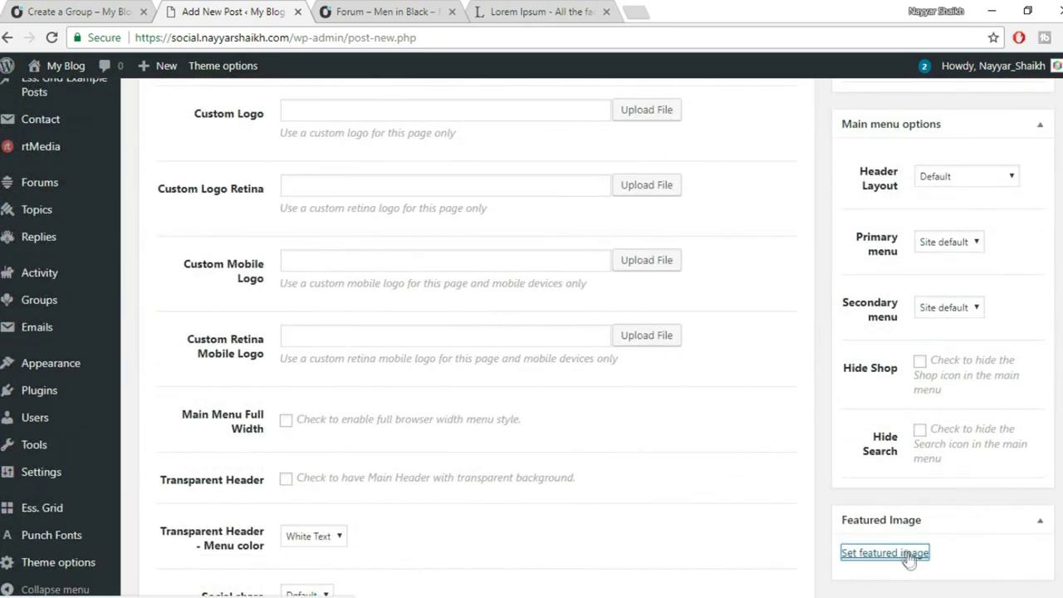
pyautogui.click(903, 552)
# Upload quentin-dr-178888.jpg as the featured image and publish the post.
pyautogui.click(73, 133)
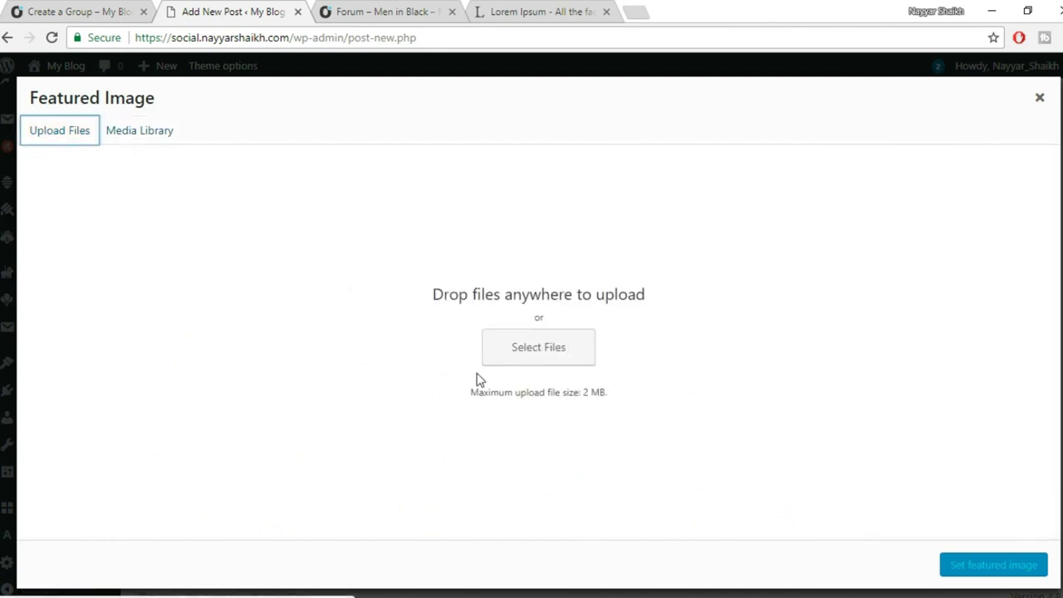
pyautogui.click(548, 347)
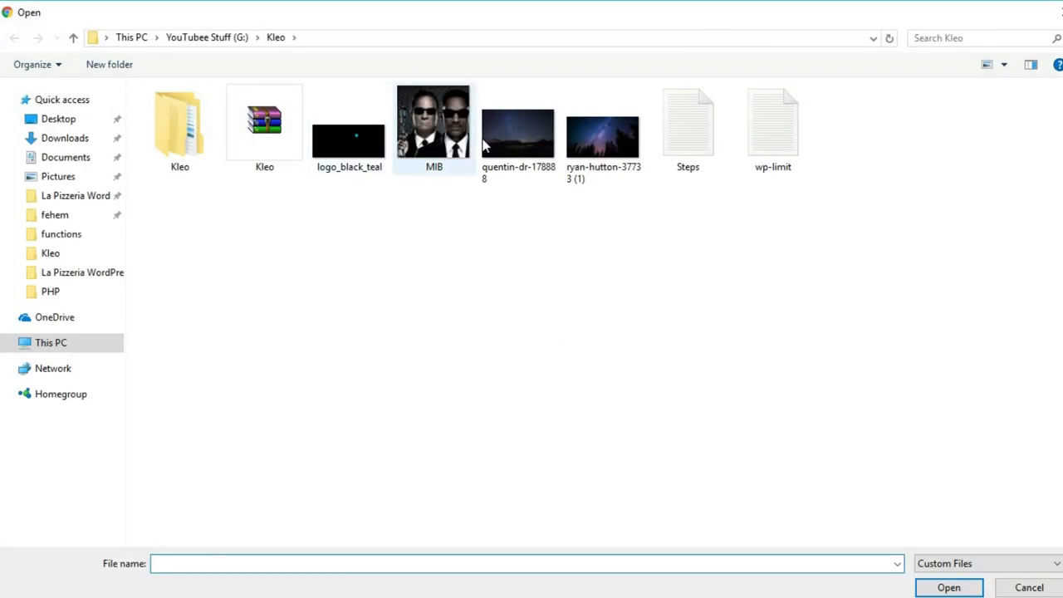
pyautogui.click(551, 171)
pyautogui.click(949, 587)
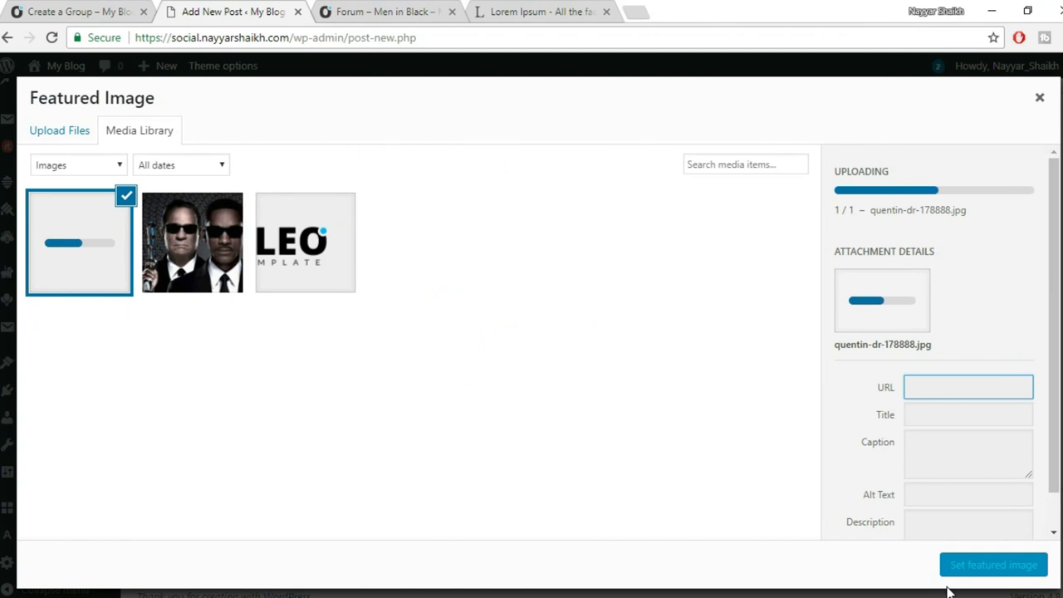
pyautogui.click(984, 568)
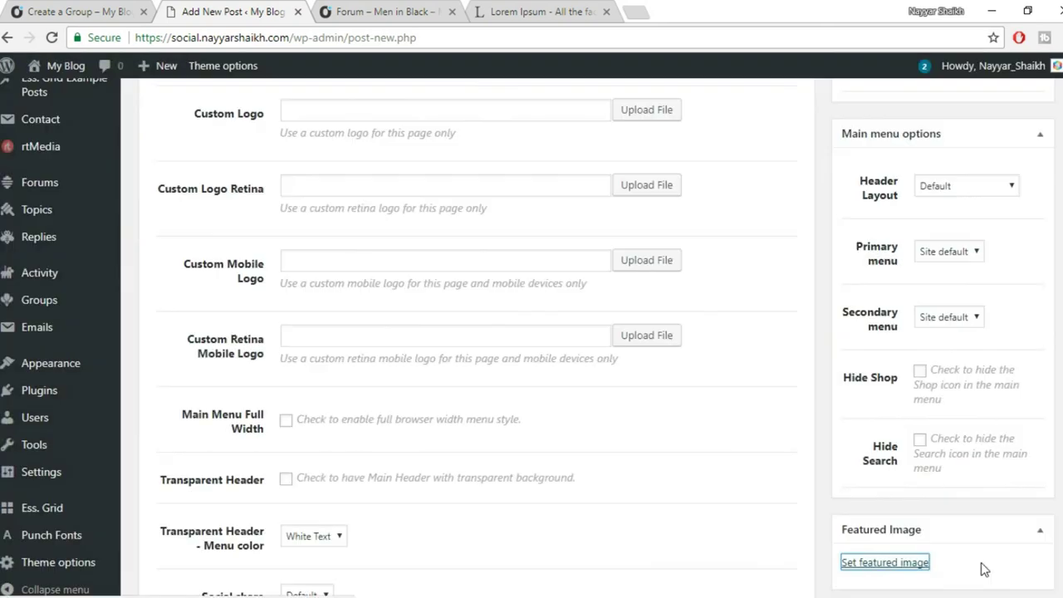
pyautogui.scroll(-2, 980, 565)
pyautogui.scroll(15, 985, 508)
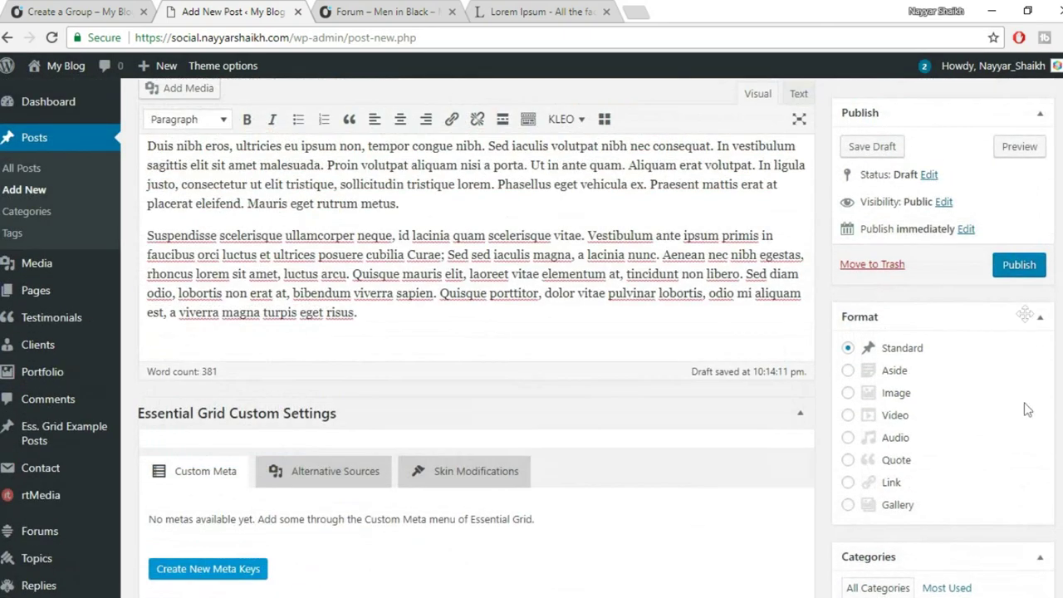
pyautogui.click(1032, 265)
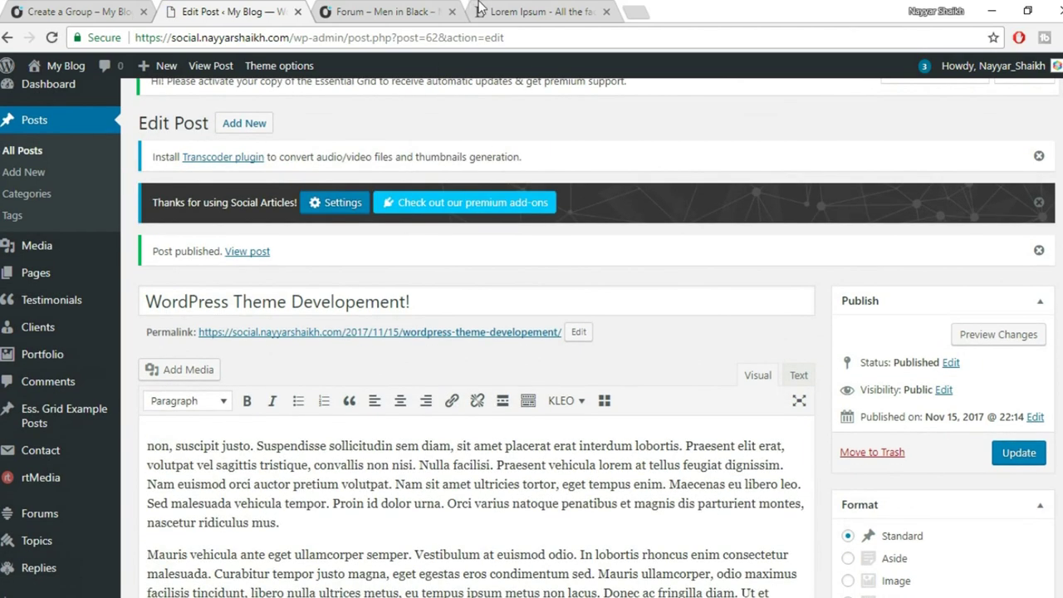
# Open your member profile from the Men in Black forum and review its Recent Posts and activity.
pyautogui.click(435, 9)
pyautogui.scroll(-5, 365, 374)
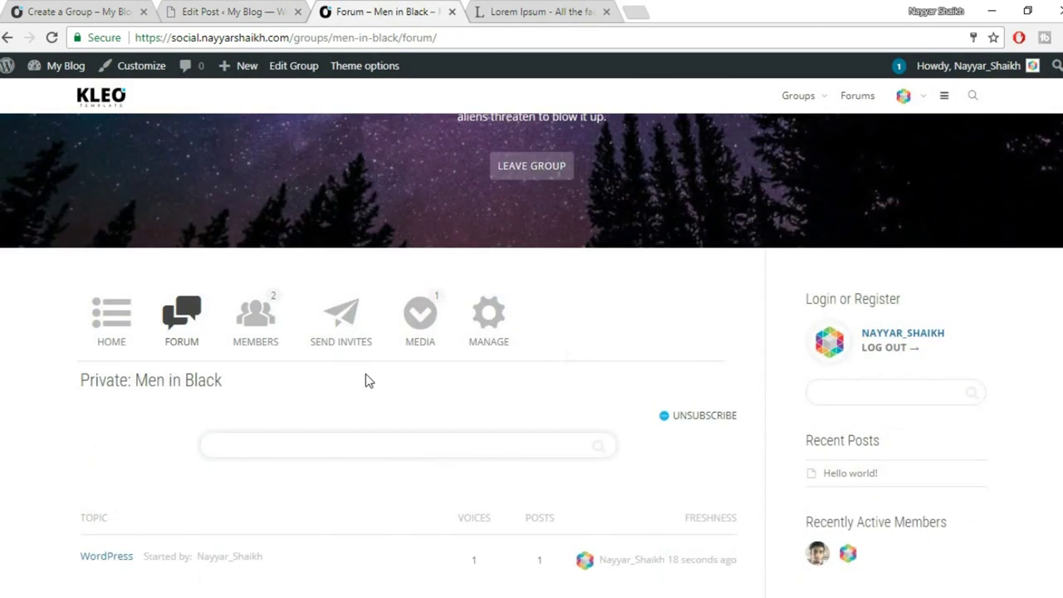
pyautogui.scroll(5, 519, 381)
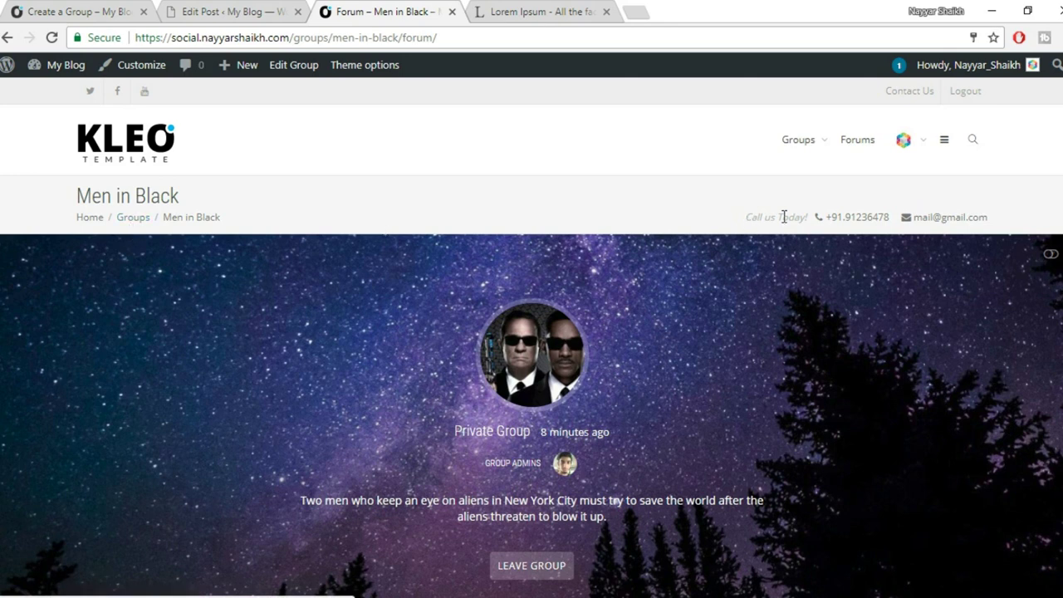
pyautogui.click(906, 142)
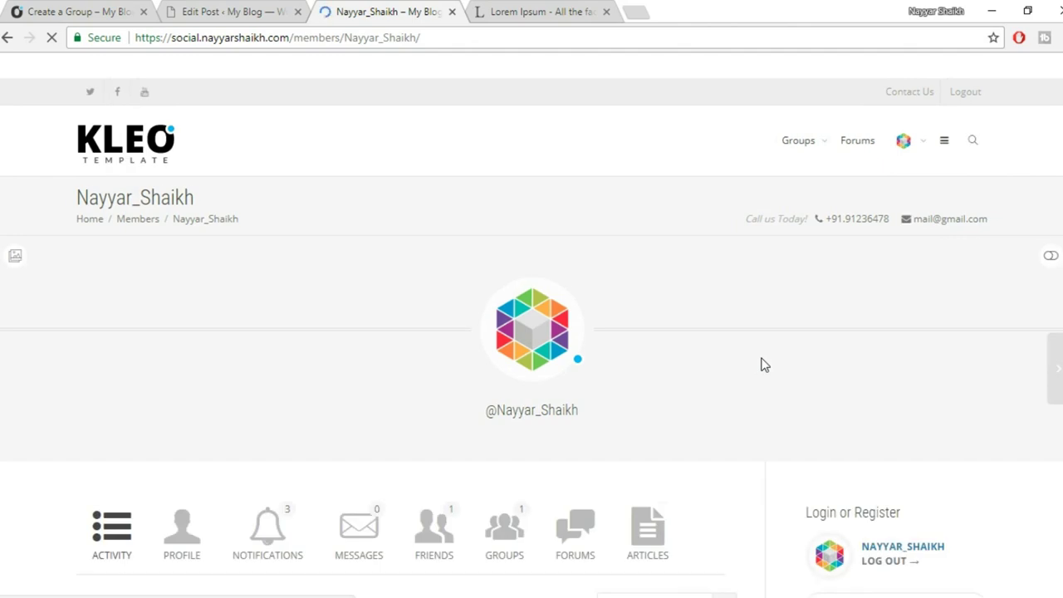
pyautogui.scroll(-5, 762, 364)
pyautogui.scroll(2, 714, 324)
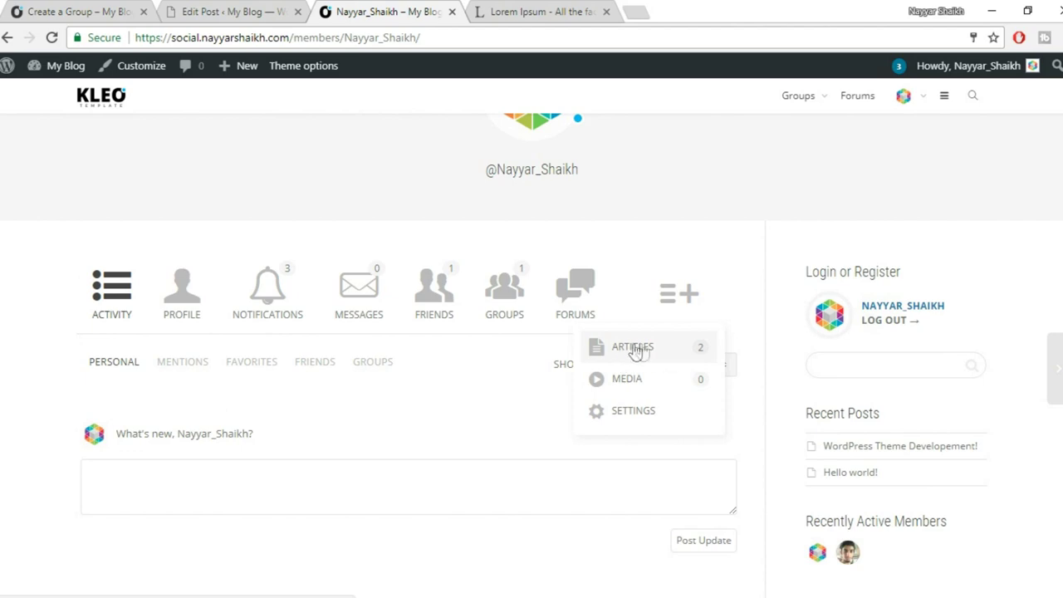
pyautogui.scroll(-5, 1038, 297)
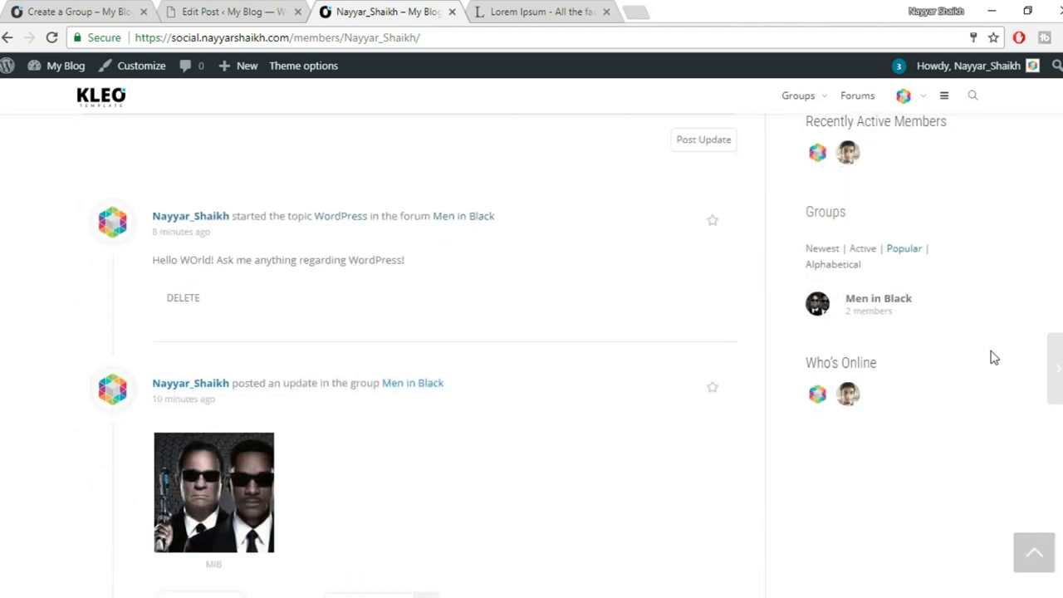
pyautogui.scroll(2, 917, 392)
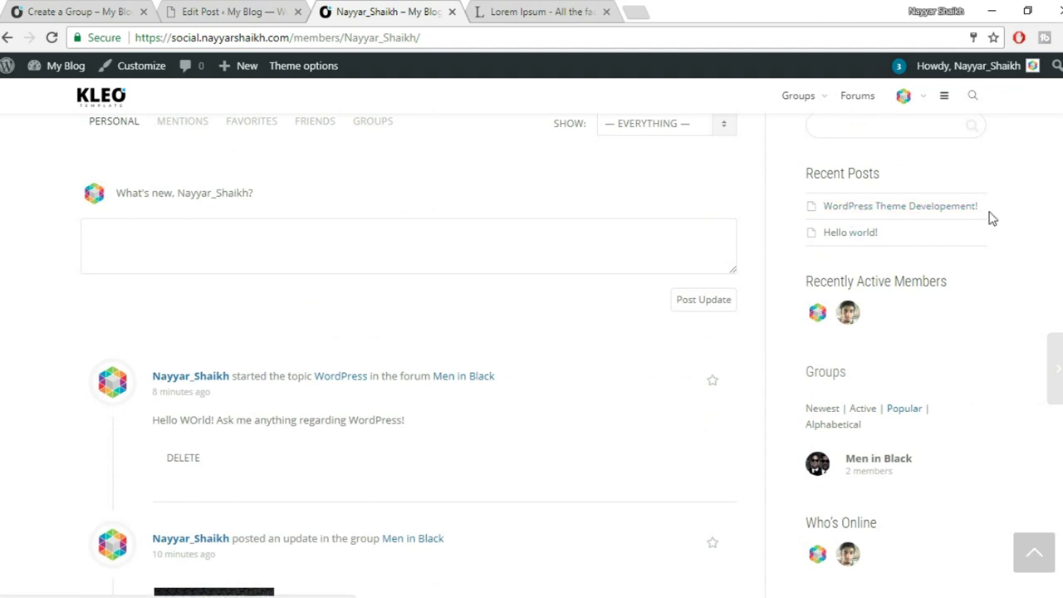
# Open the 'WordPress Theme Developement!' post from Recent Posts and view its featured image.
pyautogui.click(893, 211)
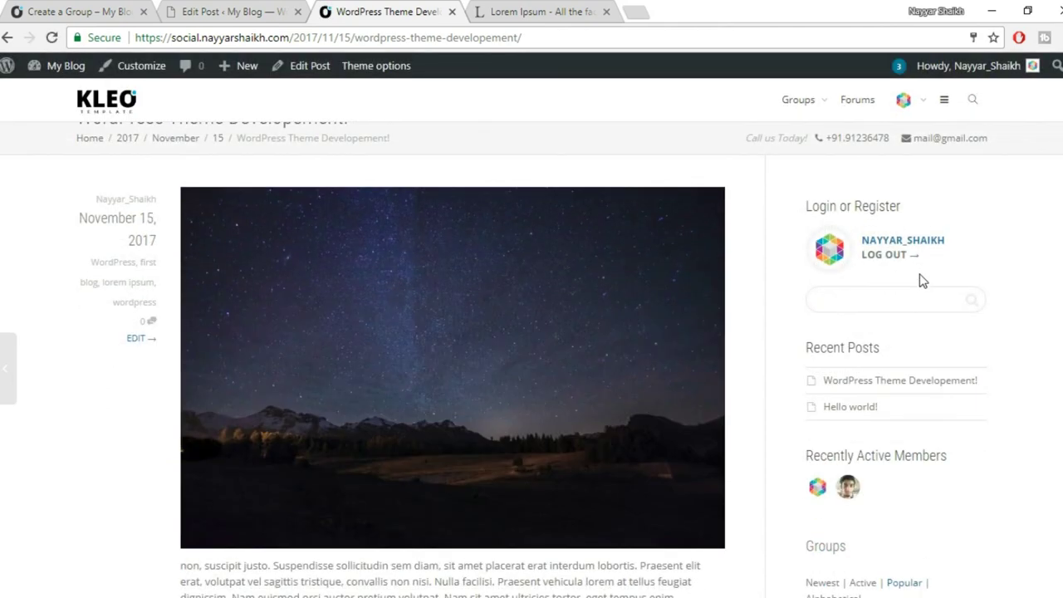
pyautogui.scroll(-1, 423, 273)
pyautogui.scroll(-8, 422, 280)
pyautogui.scroll(2, 503, 394)
pyautogui.scroll(10, 505, 393)
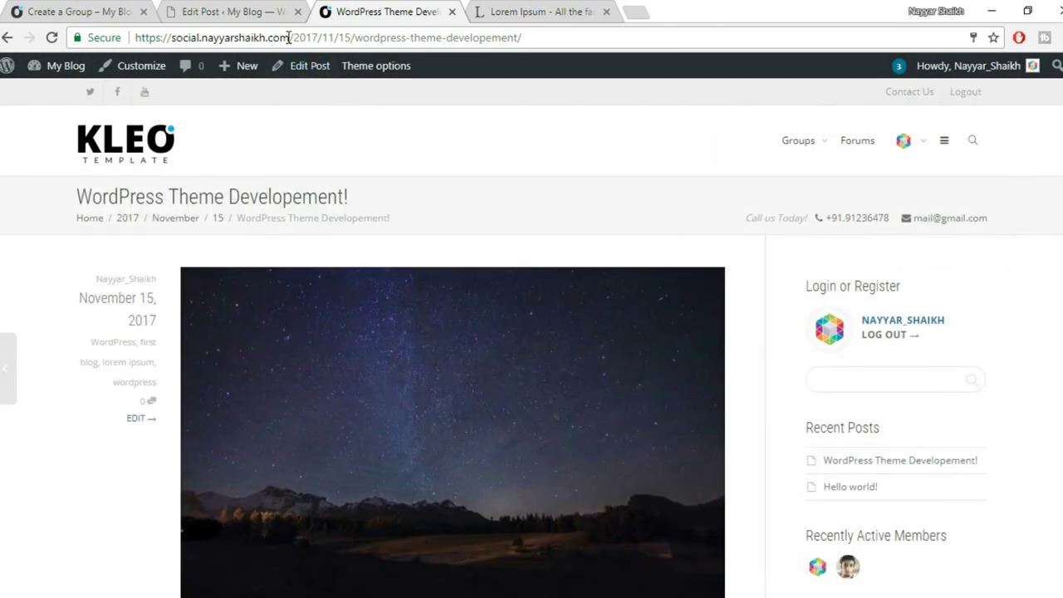
# Highlight the 2017/11/15 date path in the post's address bar URL.
pyautogui.moveTo(289, 37); pyautogui.dragTo(353, 44)
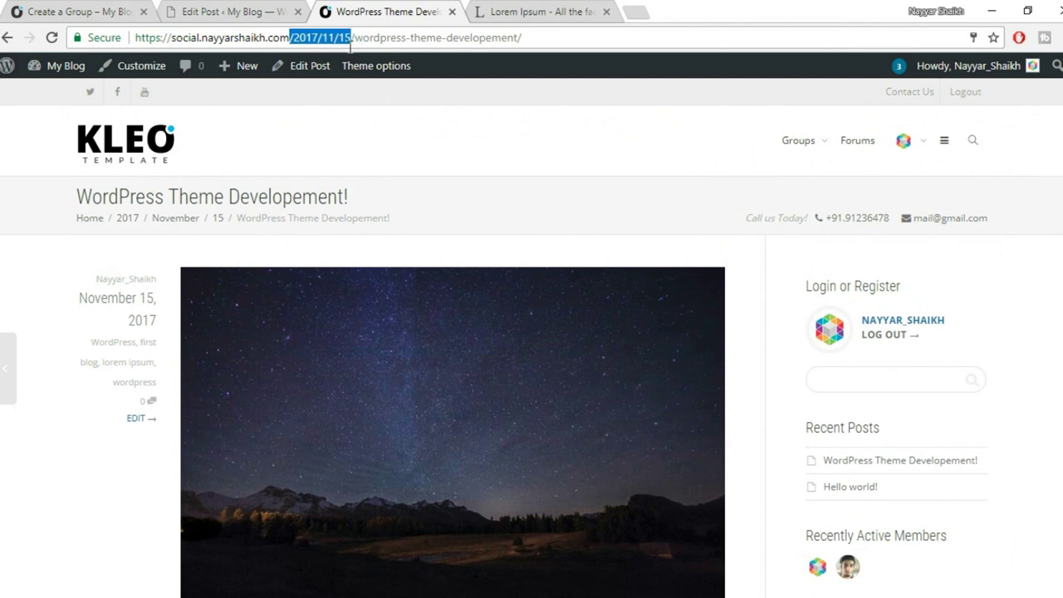
pyautogui.click(295, 37)
pyautogui.moveTo(310, 39); pyautogui.dragTo(352, 39)
pyautogui.moveTo(160, 37); pyautogui.dragTo(294, 37)
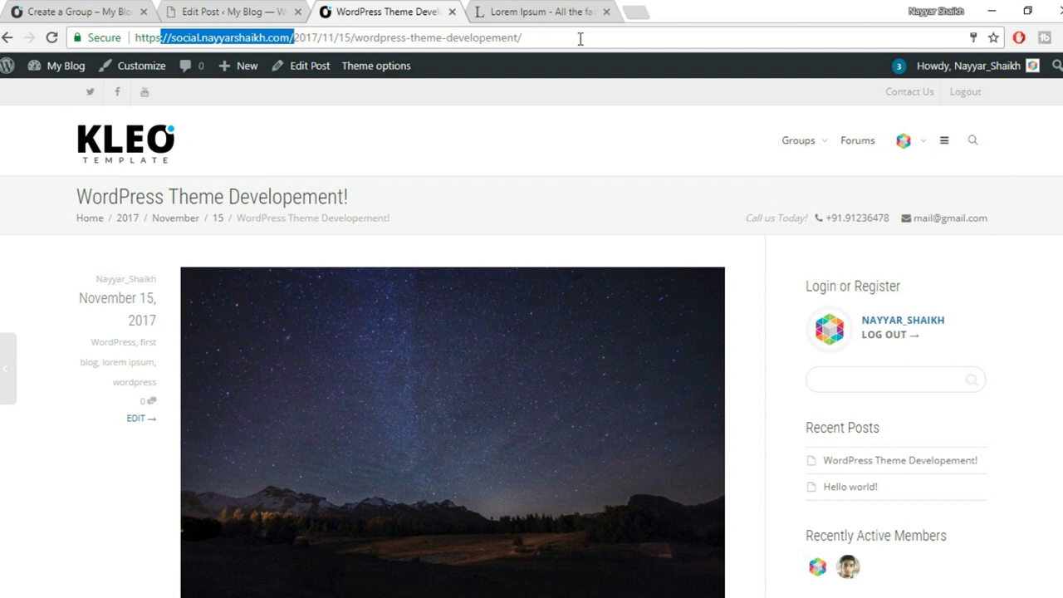
pyautogui.click(291, 37)
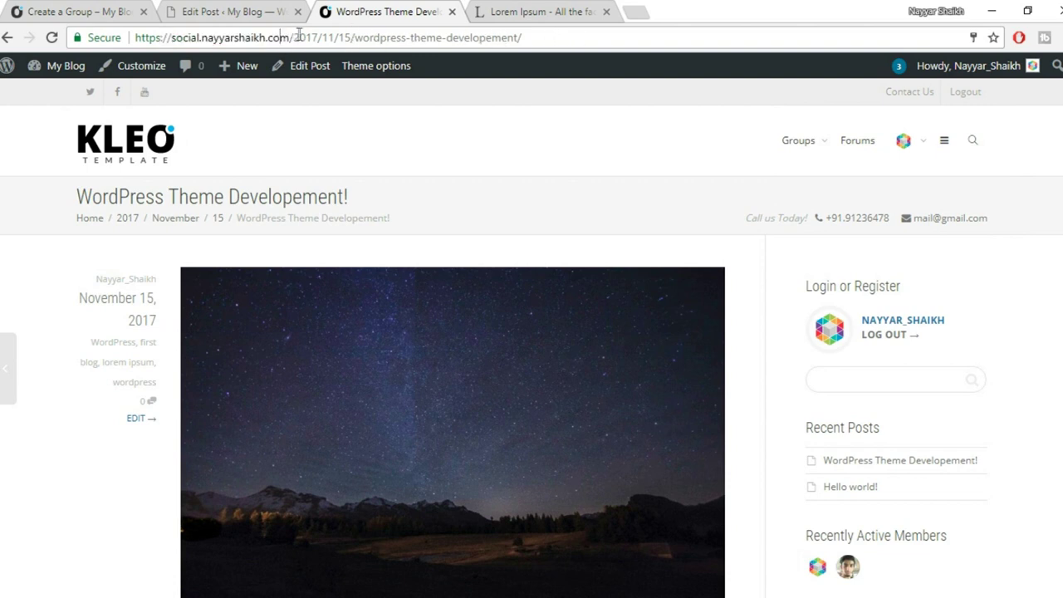
pyautogui.moveTo(293, 38); pyautogui.dragTo(354, 37)
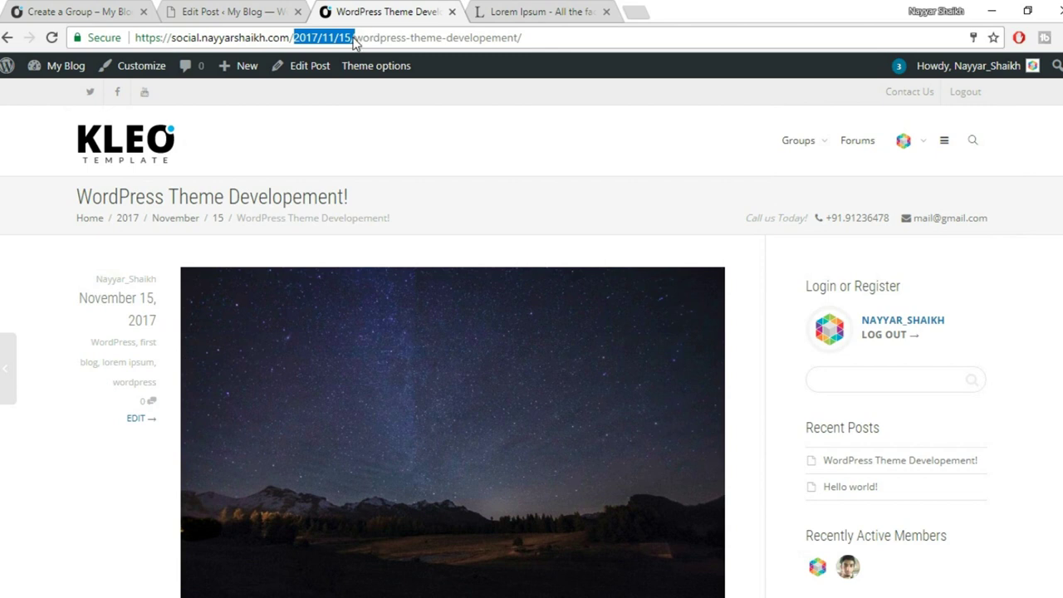
pyautogui.click(353, 38)
pyautogui.moveTo(352, 38); pyautogui.dragTo(482, 36)
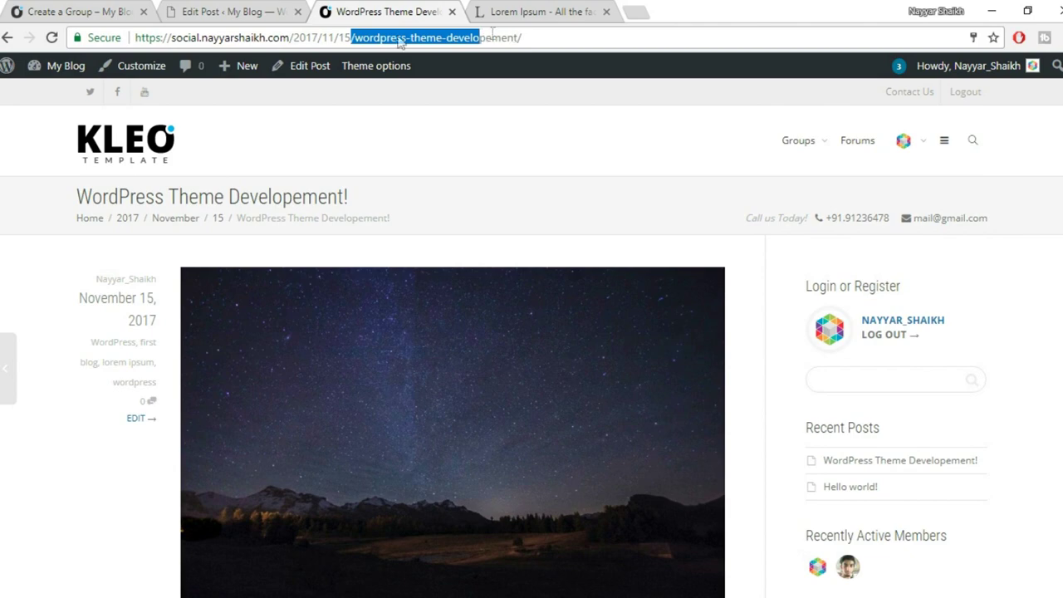
pyautogui.click(238, 10)
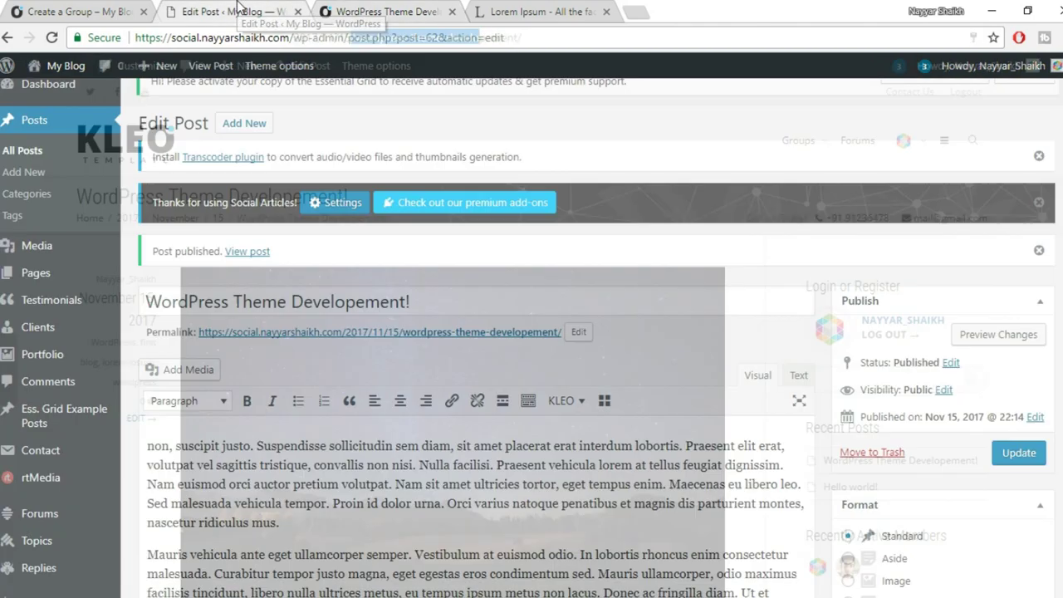
# Return to the 'WordPress Theme Developement!' post editor.
pyautogui.click(378, 8)
pyautogui.click(243, 11)
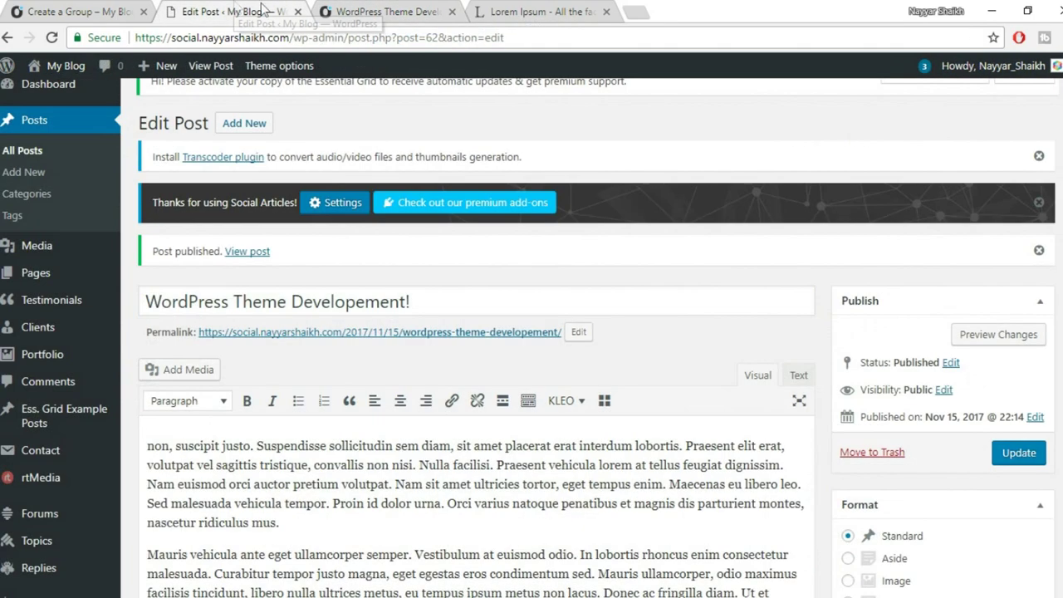
pyautogui.click(371, 9)
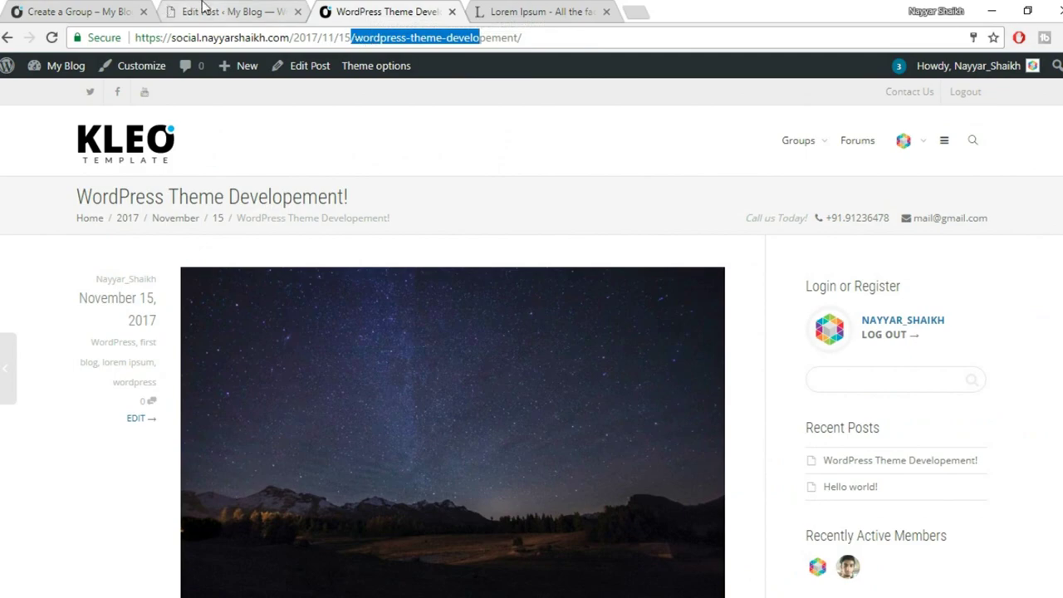
pyautogui.click(241, 11)
pyautogui.scroll(-2, 257, 332)
pyautogui.scroll(-2, 257, 332)
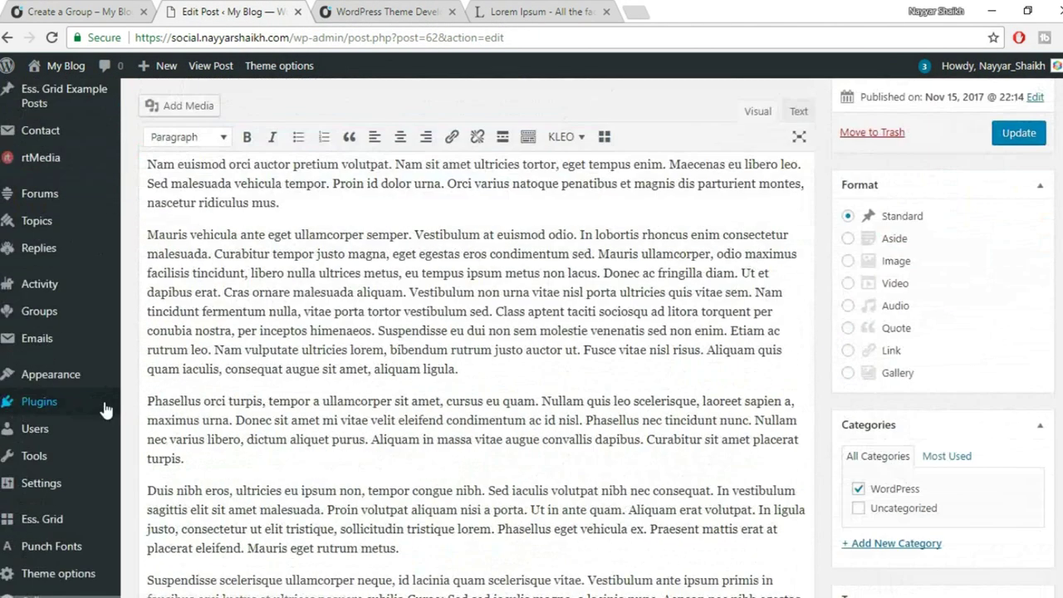
# Open the Settings > Permalinks page.
pyautogui.moveTo(83, 375)
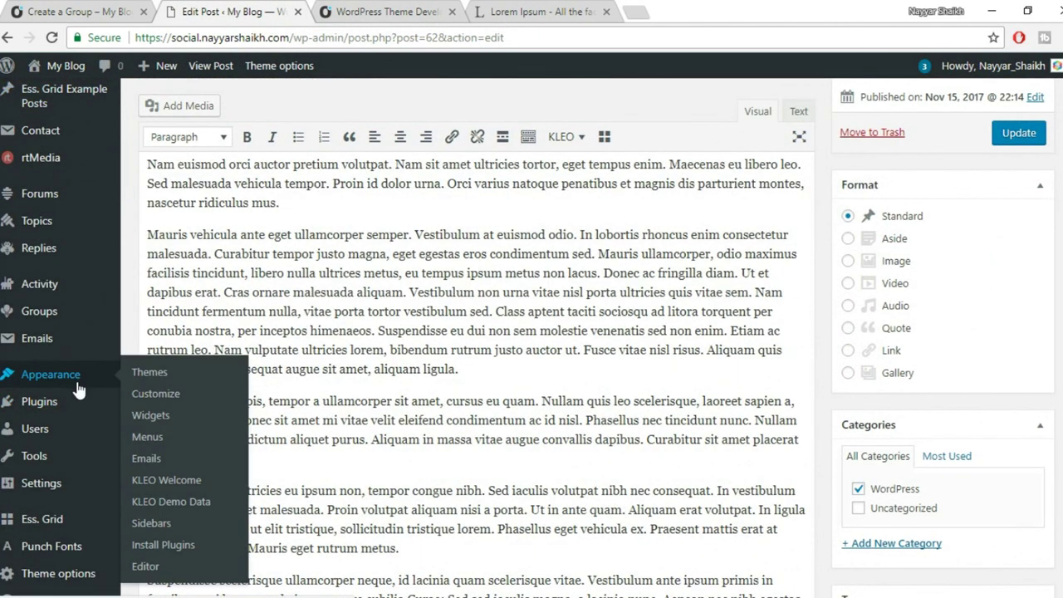
pyautogui.scroll(-2, 71, 431)
pyautogui.moveTo(62, 472)
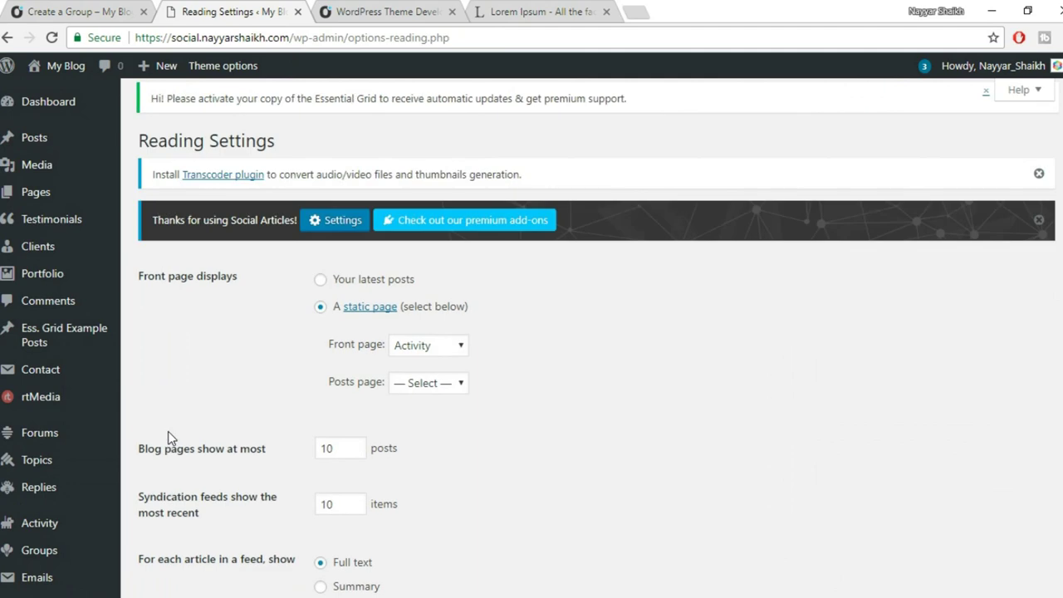
pyautogui.scroll(-5, 679, 381)
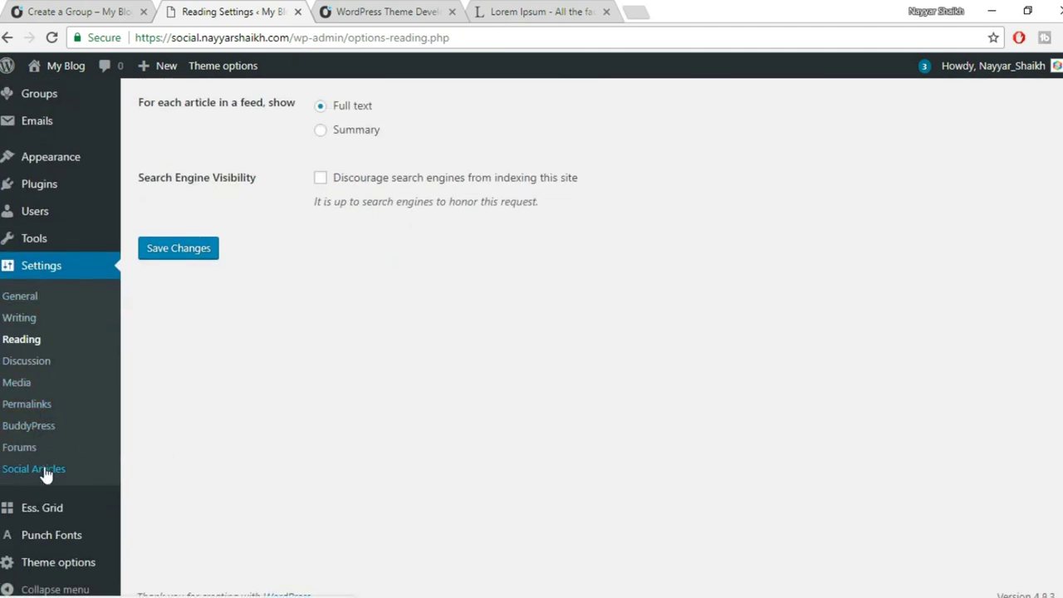
pyautogui.click(35, 411)
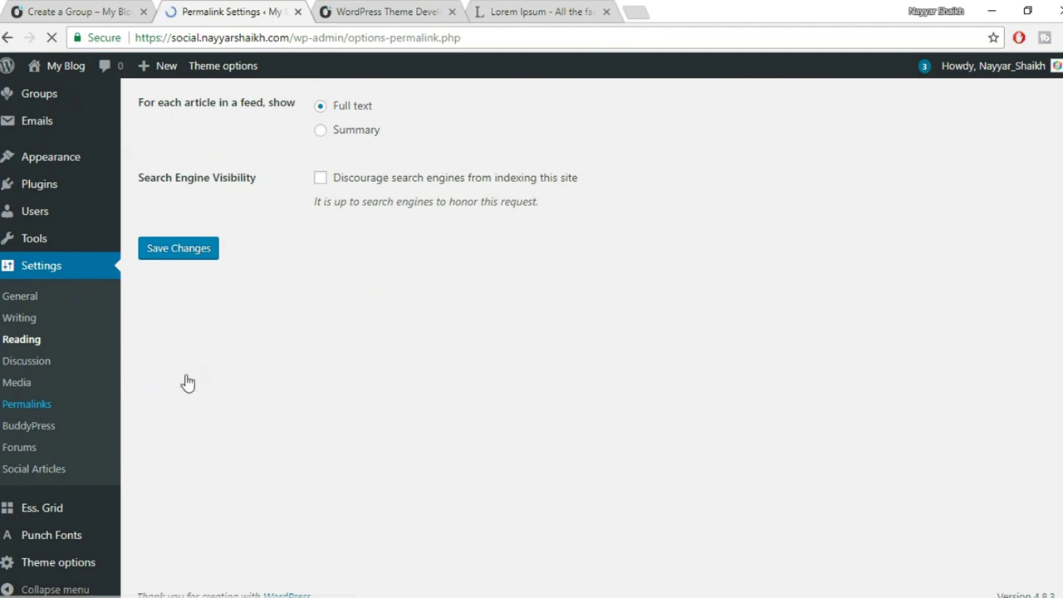
pyautogui.scroll(-3, 686, 320)
pyautogui.scroll(2, 686, 320)
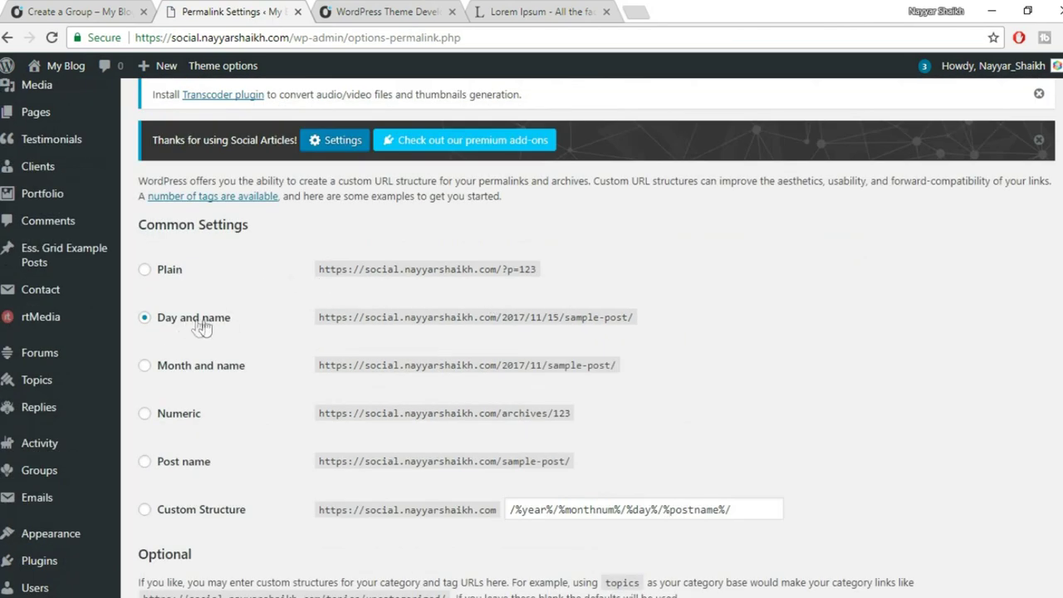
pyautogui.scroll(-2, 498, 324)
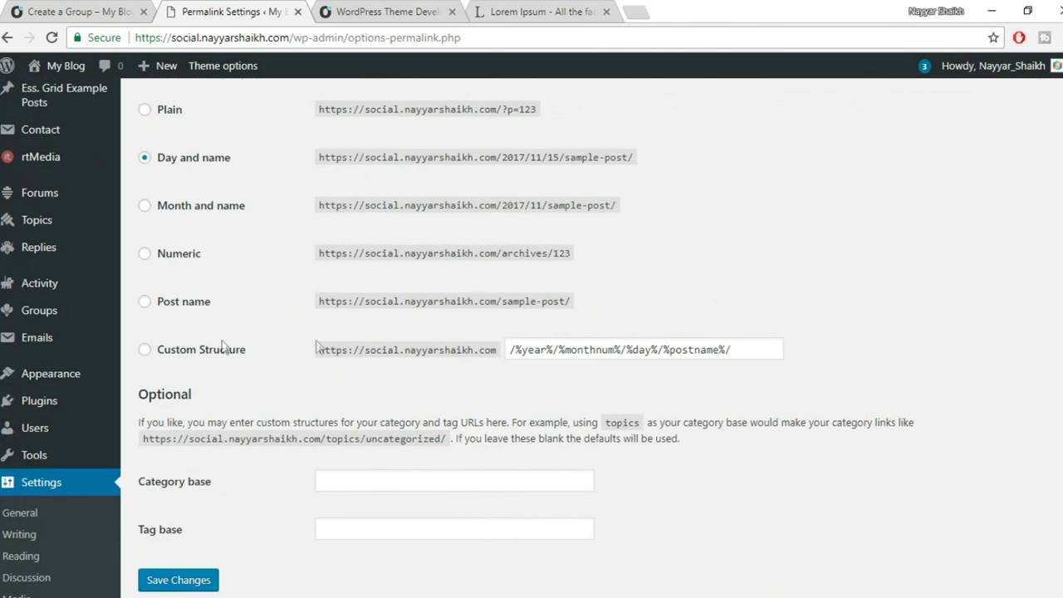
# Choose the Post name permalink structure instead of Custom and save.
pyautogui.click(145, 301)
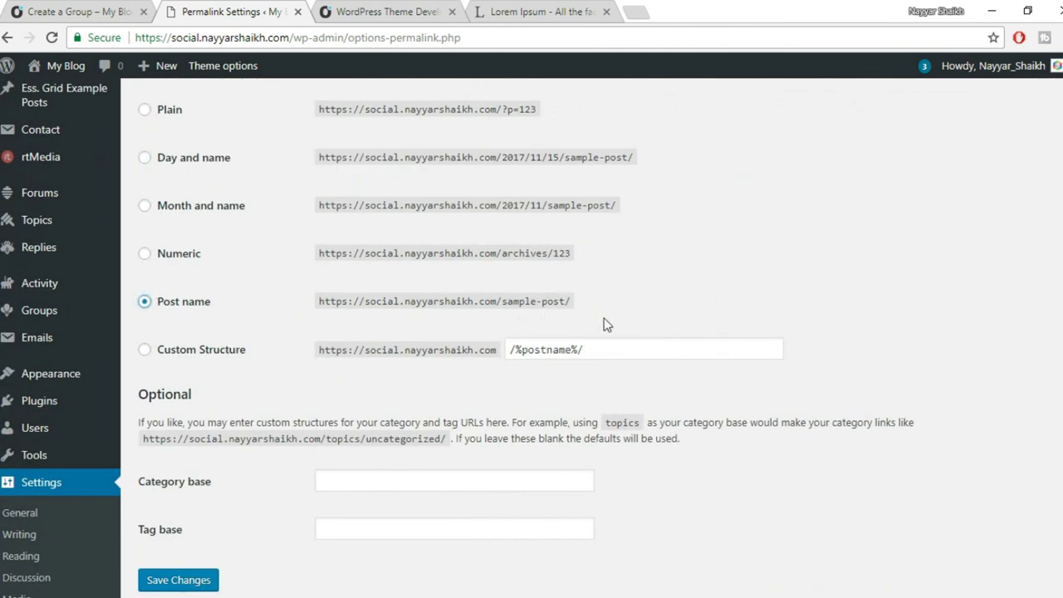
pyautogui.scroll(-1, 605, 324)
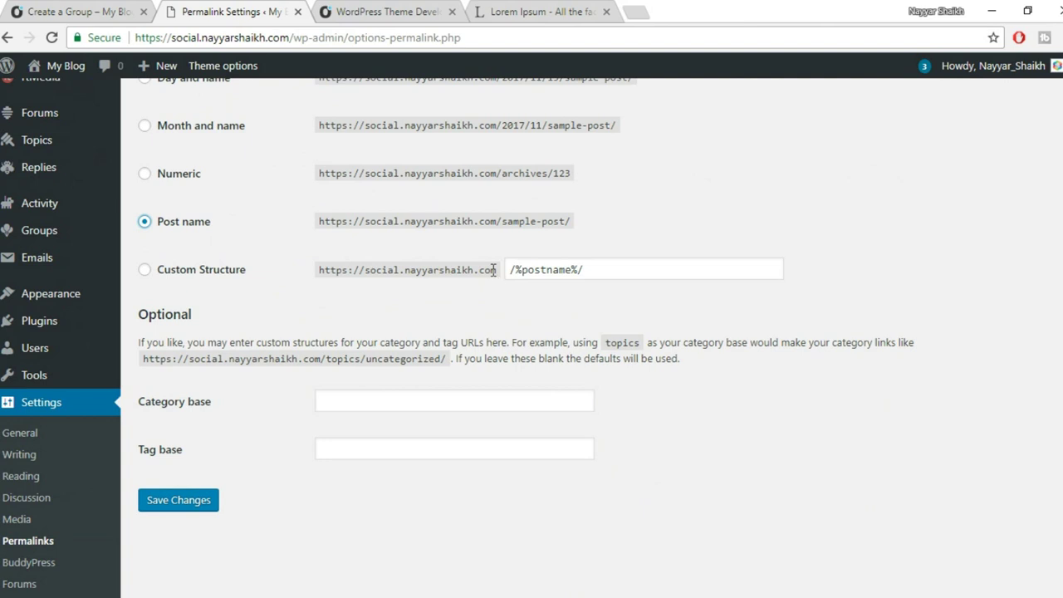
pyautogui.click(201, 281)
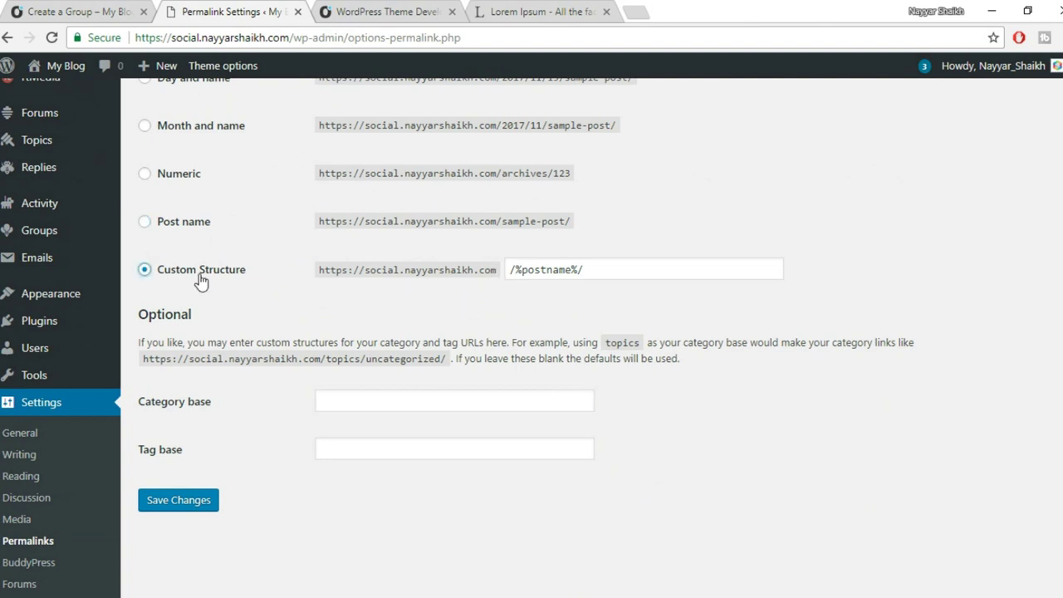
pyautogui.tripleClick(605, 272)
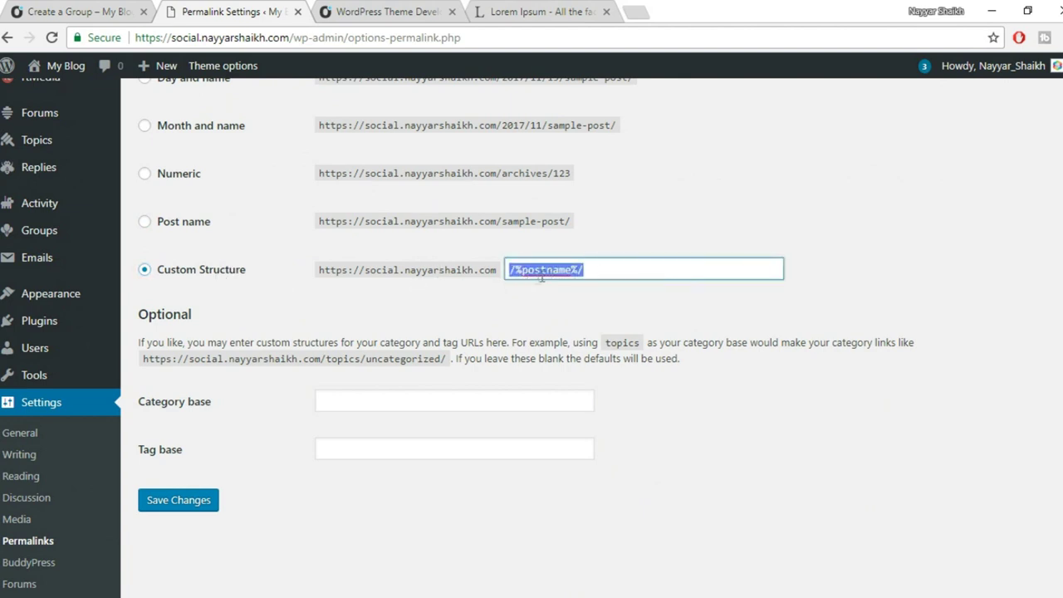
pyautogui.click(200, 226)
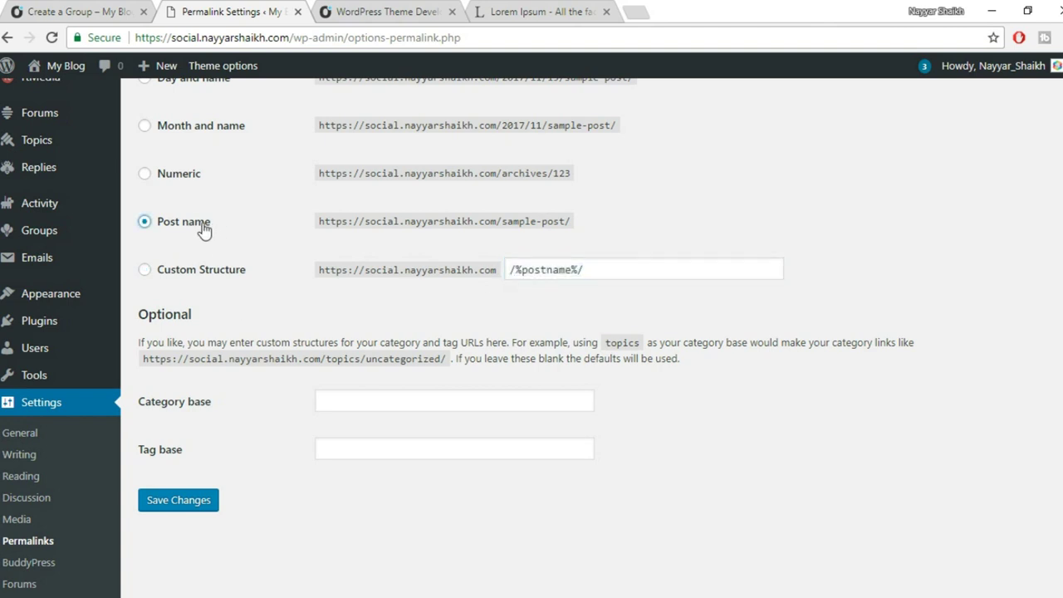
pyautogui.click(199, 505)
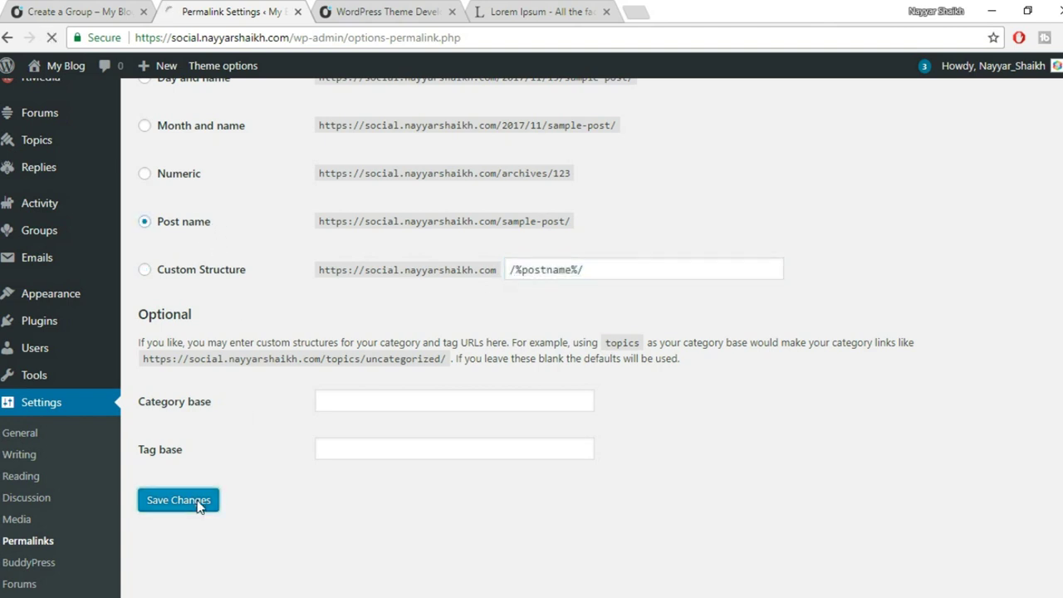
# Reload the published post at its old dated address to test the link.
pyautogui.click(391, 12)
pyautogui.click(503, 11)
pyautogui.click(371, 8)
pyautogui.click(52, 37)
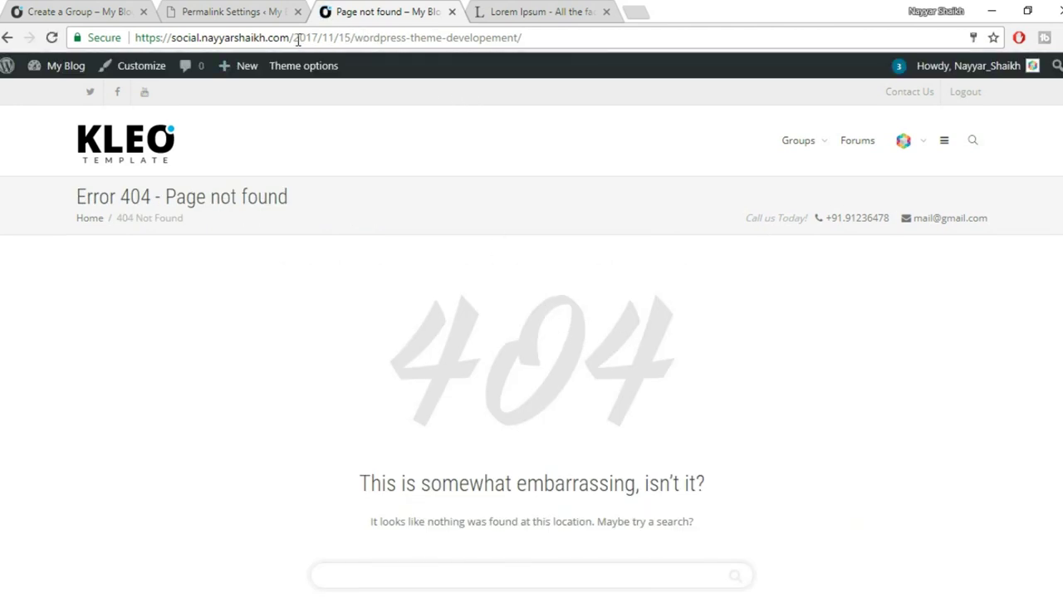
# Remove 2017/11/15/ from the post URL and view the post at /wordpress-theme-developement/.
pyautogui.moveTo(295, 42); pyautogui.dragTo(344, 41)
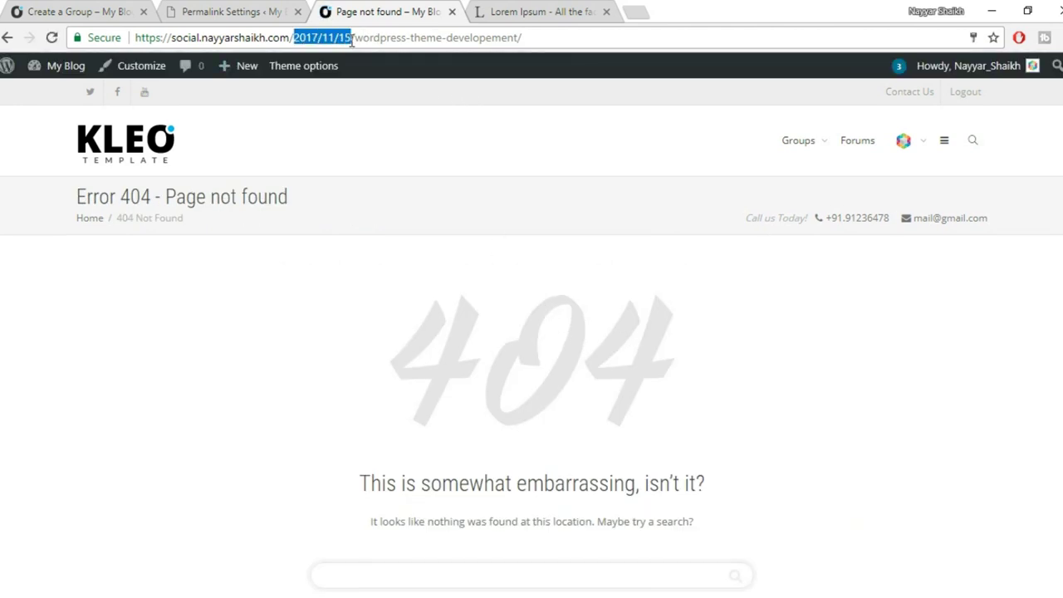
pyautogui.press('BackSpace')
pyautogui.press('BackSpace')
pyautogui.press('Return')
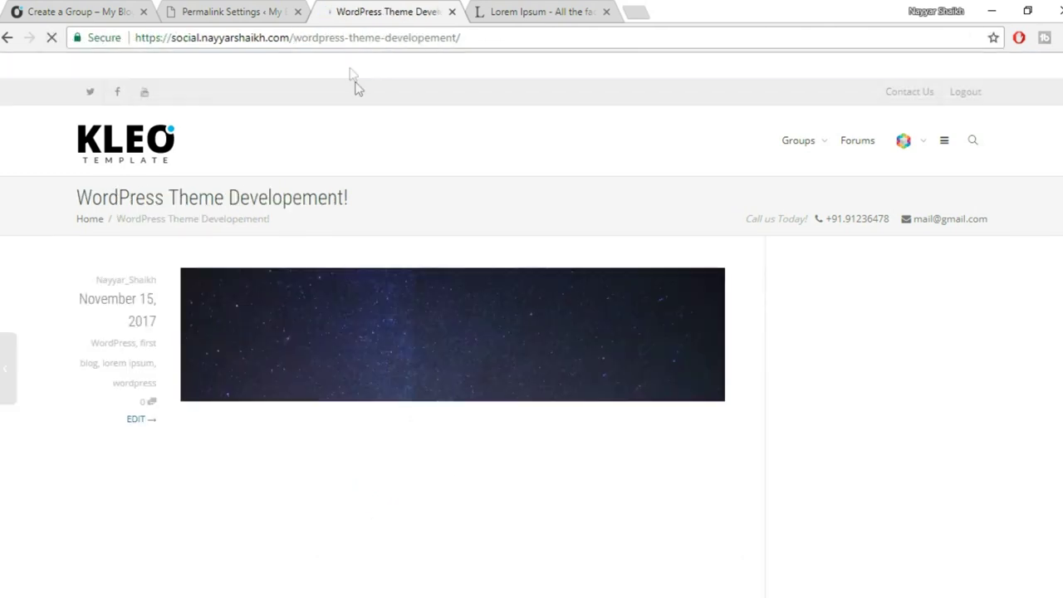
pyautogui.scroll(-10, 529, 382)
pyautogui.scroll(10, 532, 386)
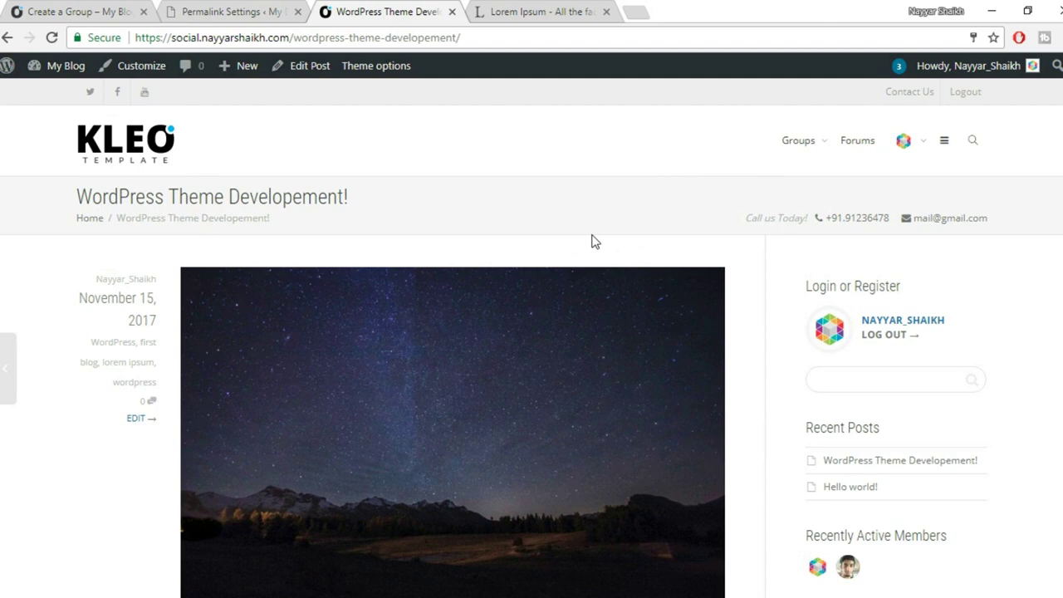
pyautogui.scroll(-10, 587, 246)
pyautogui.scroll(-3, 495, 447)
pyautogui.scroll(5, 498, 445)
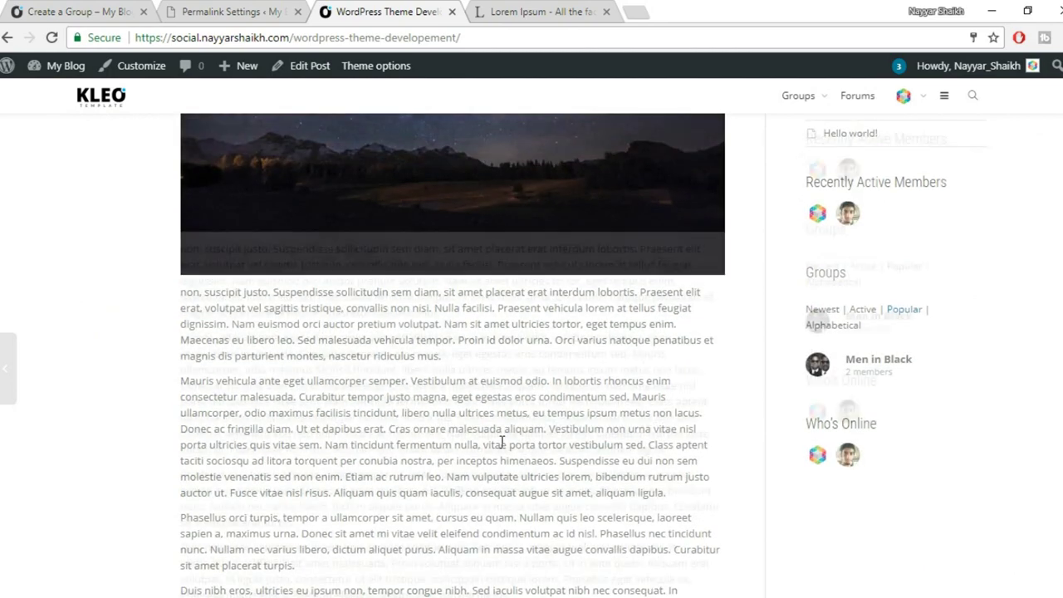
pyautogui.scroll(5, 502, 442)
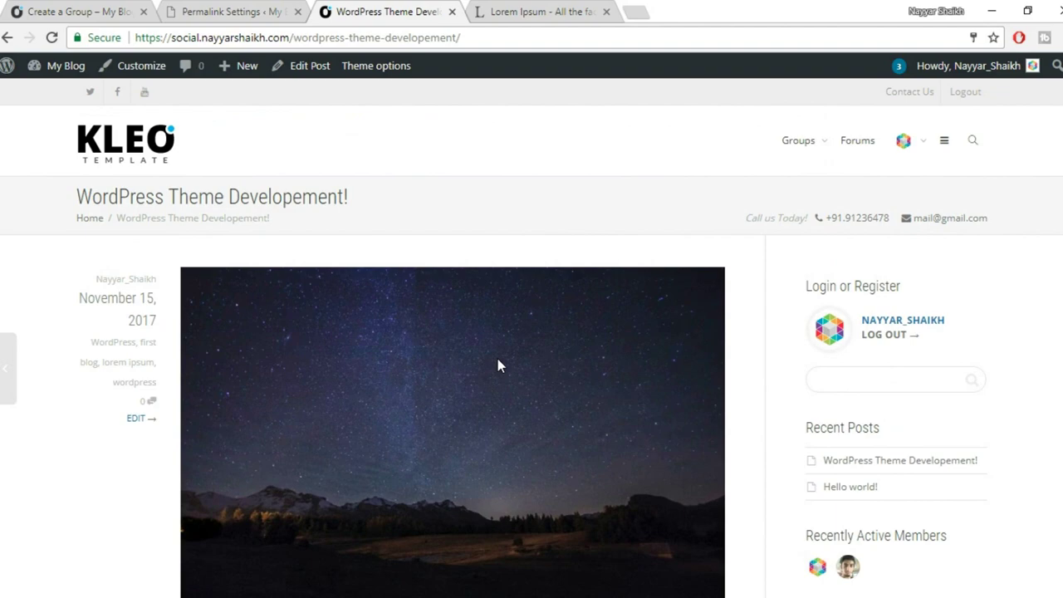
pyautogui.scroll(-12, 518, 408)
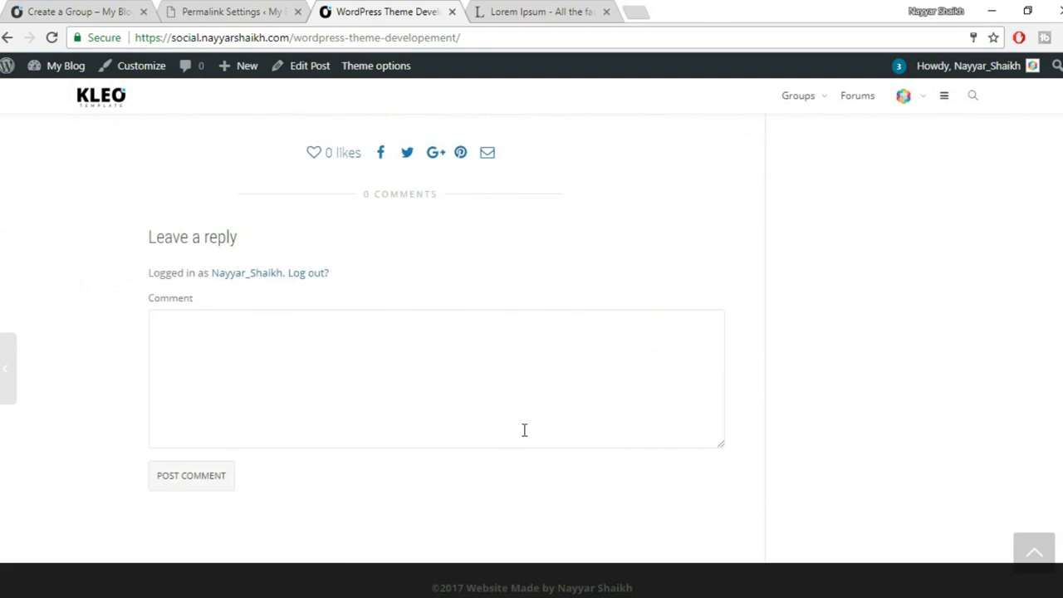
pyautogui.scroll(12, 540, 445)
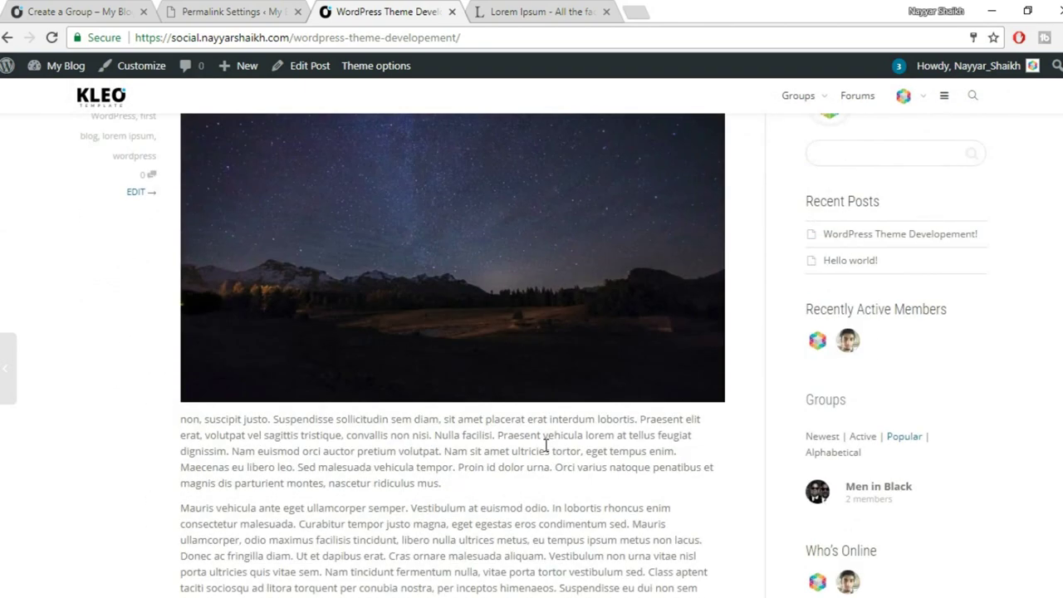
pyautogui.scroll(-12, 545, 452)
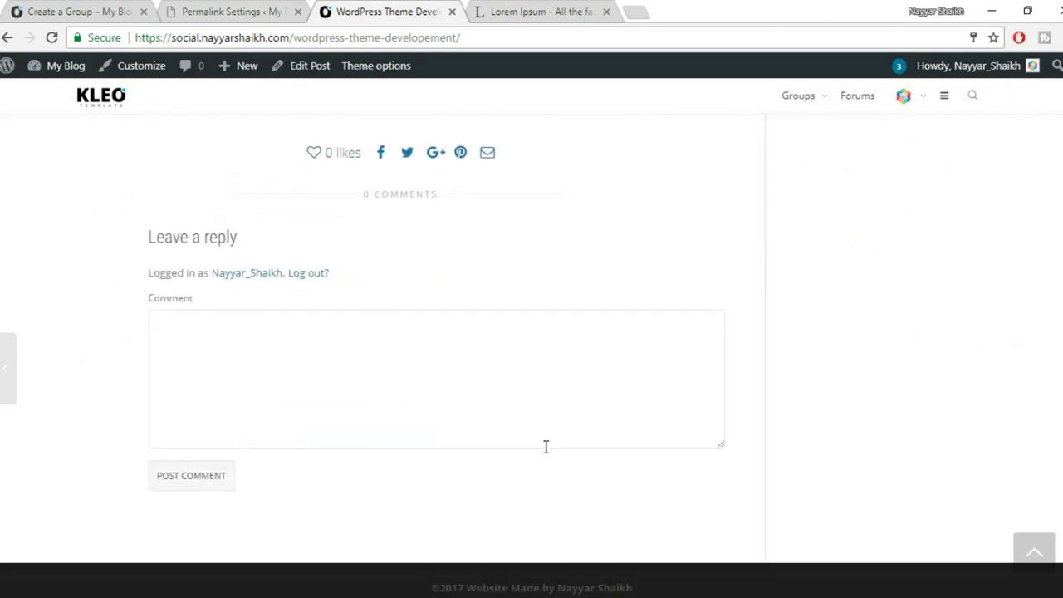
# On the Create a Group page, open the site's chat panel and close it again.
pyautogui.click(75, 10)
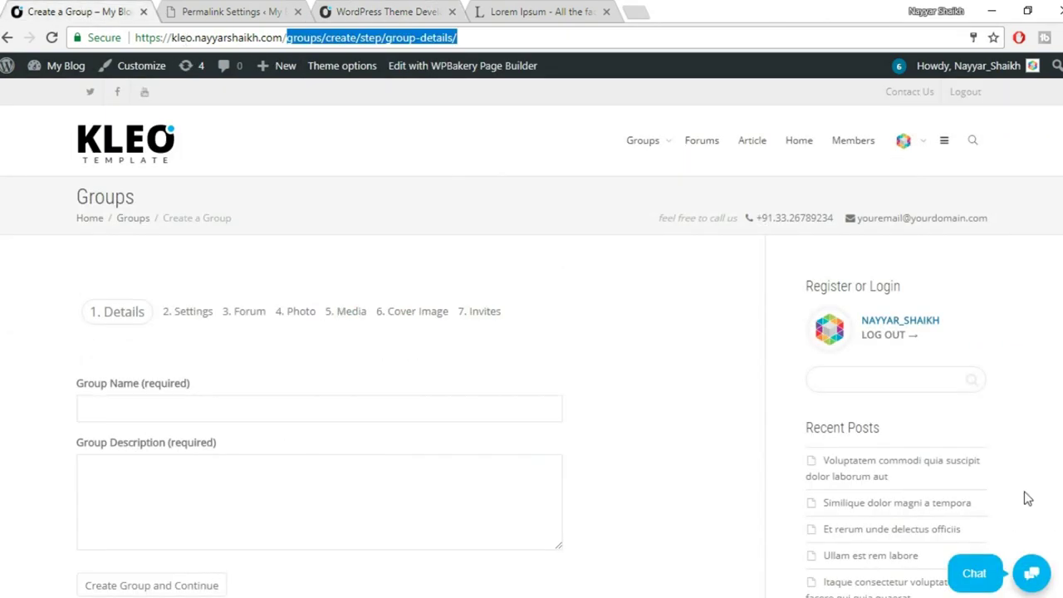
pyautogui.click(980, 588)
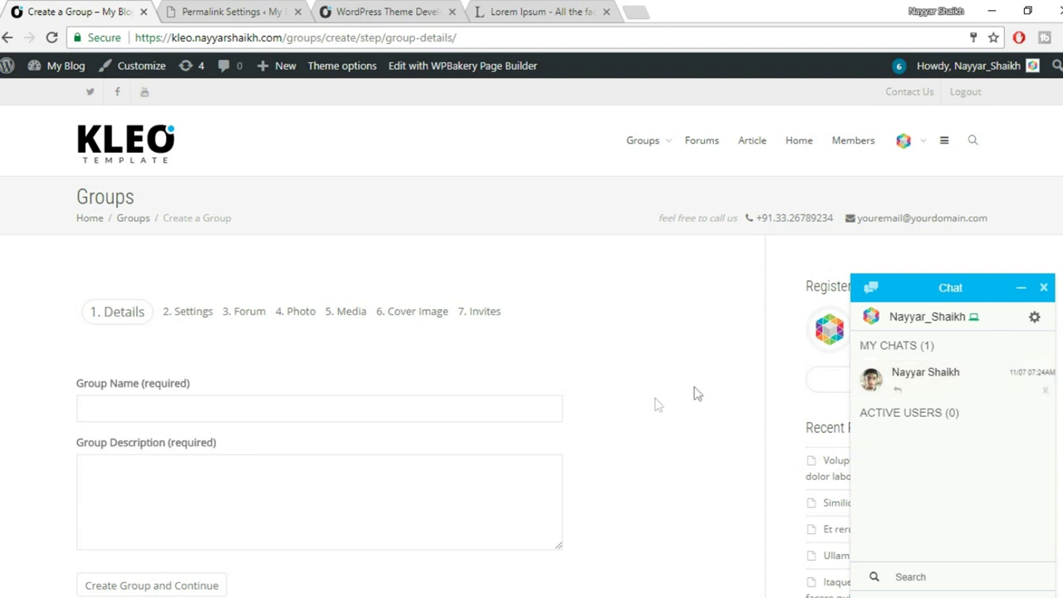
pyautogui.click(1043, 287)
# Return to Permalink Settings and go to Plugins > Add New.
pyautogui.click(240, 11)
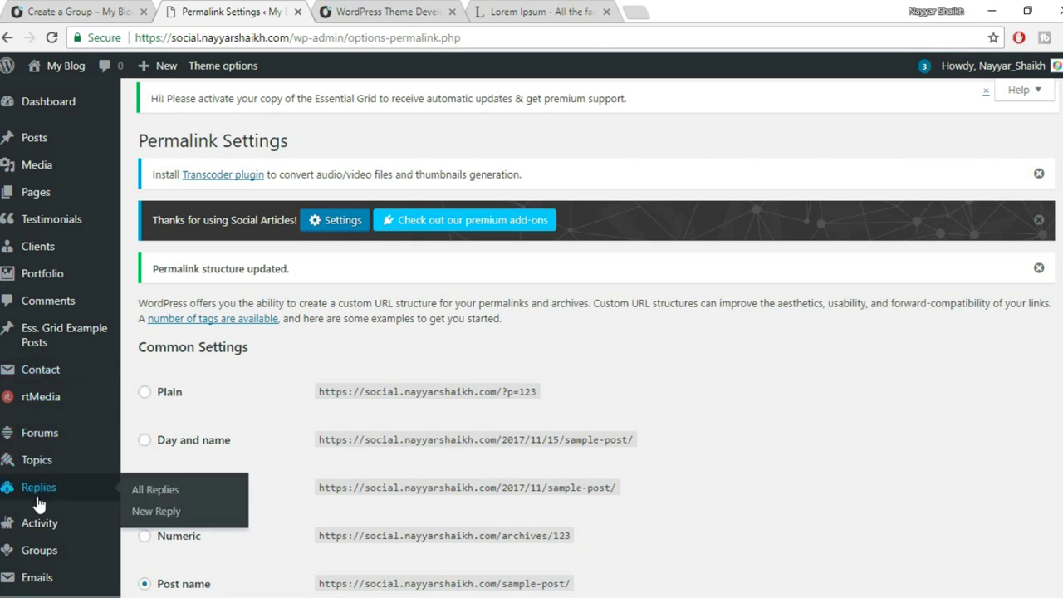
pyautogui.scroll(-2, 41, 494)
pyautogui.moveTo(41, 509)
pyautogui.scroll(-3, 49, 485)
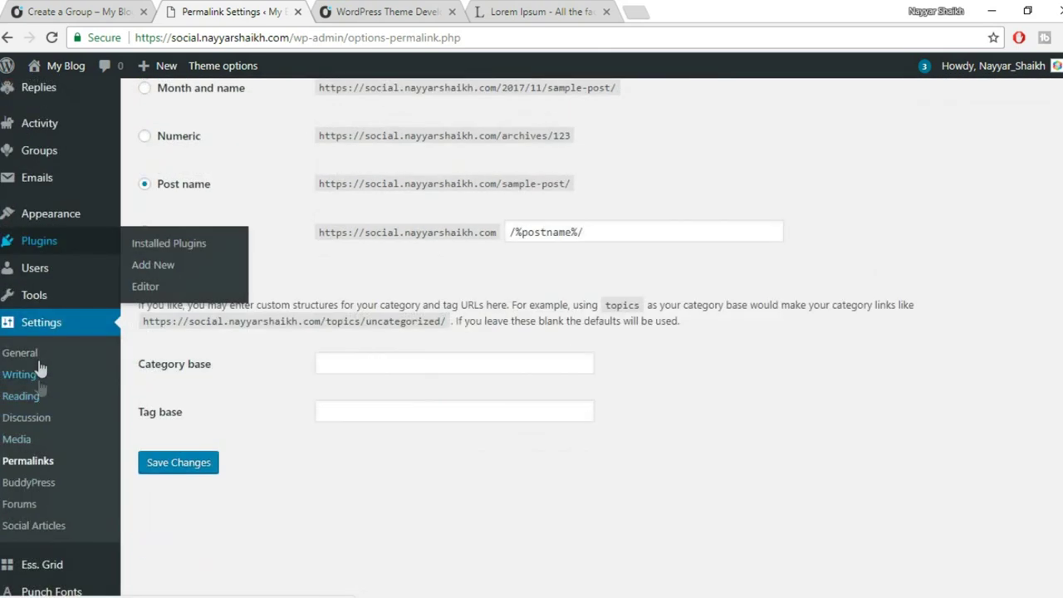
pyautogui.moveTo(52, 242)
pyautogui.click(171, 267)
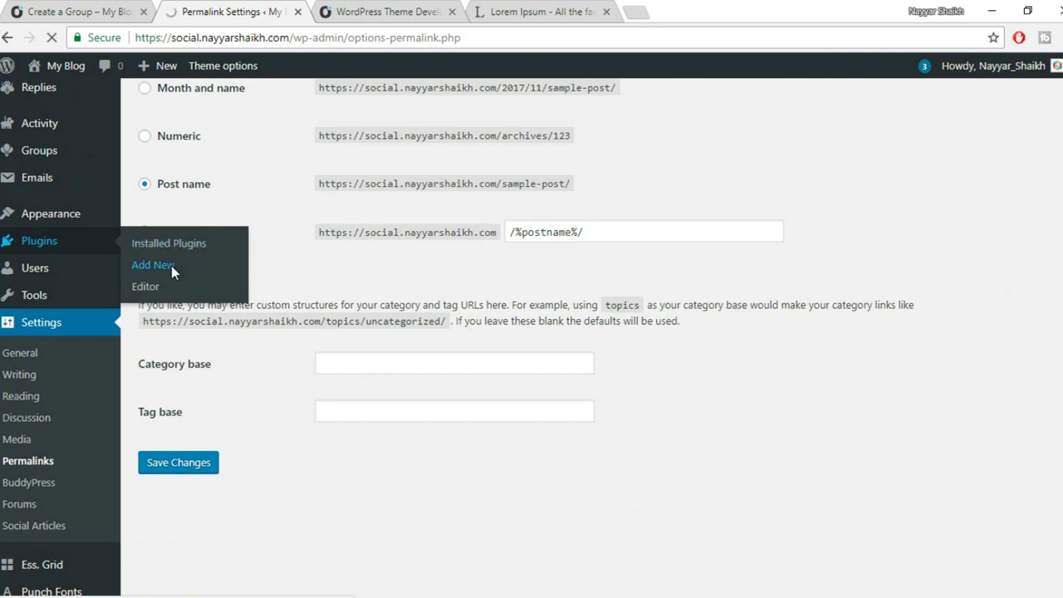
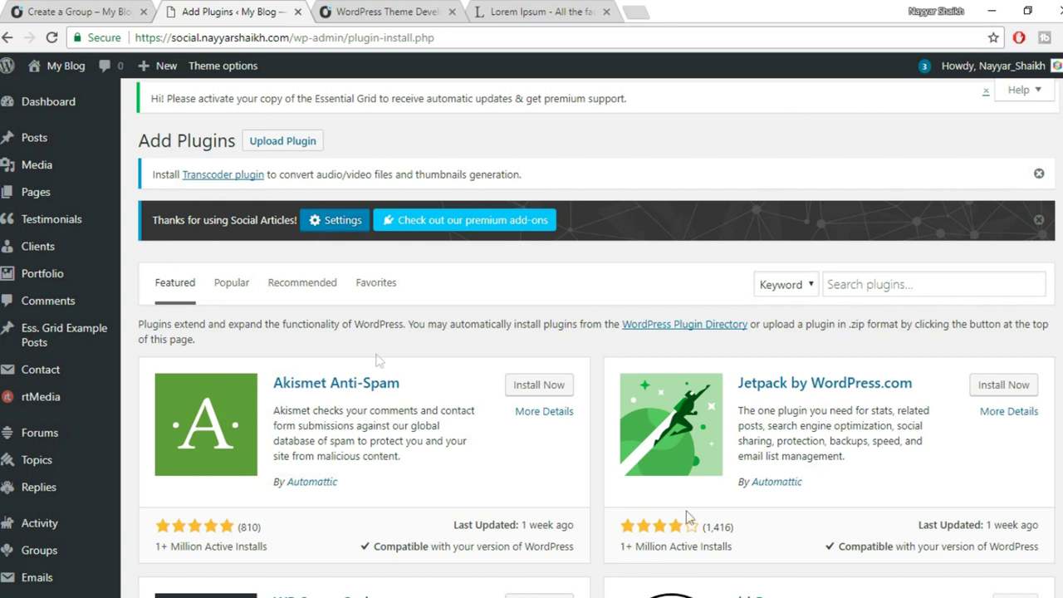
# Search the plugin directory for iFlyChat – WordPress Chat.
pyautogui.click(864, 287)
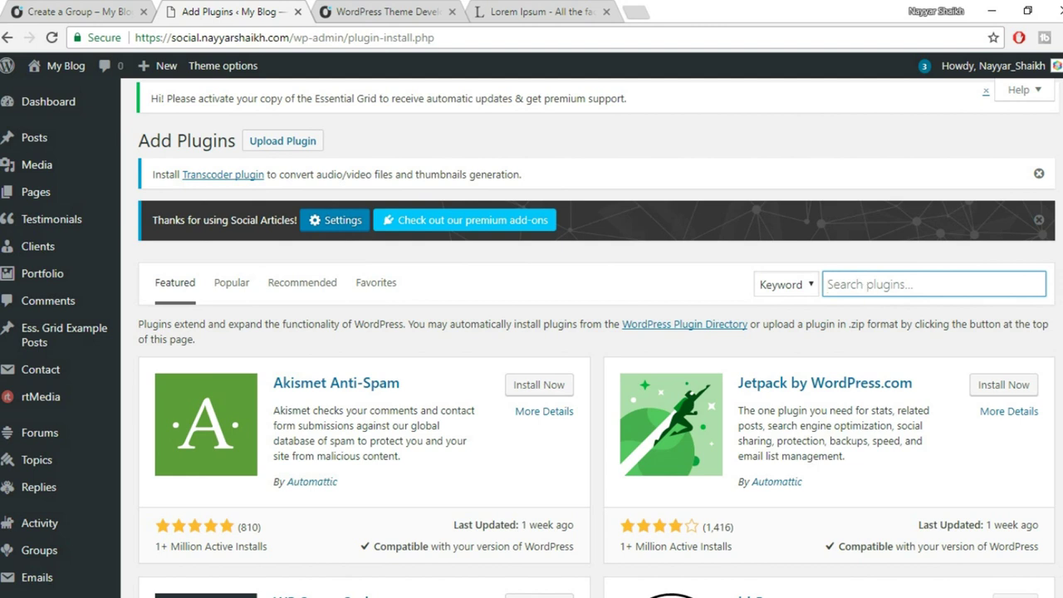
pyautogui.write('if')
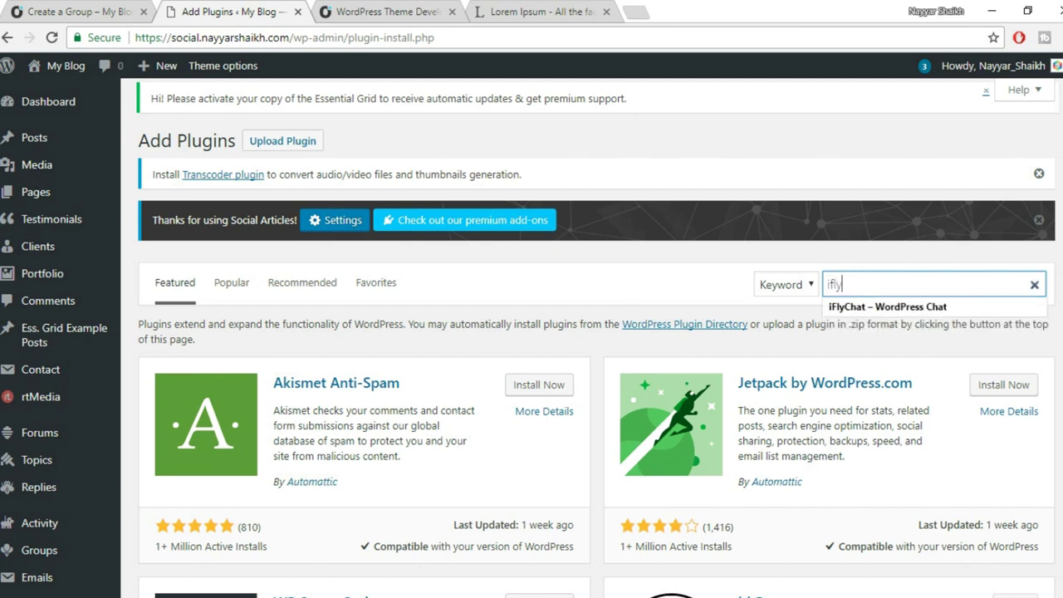
pyautogui.write('ly')
pyautogui.press('Return')
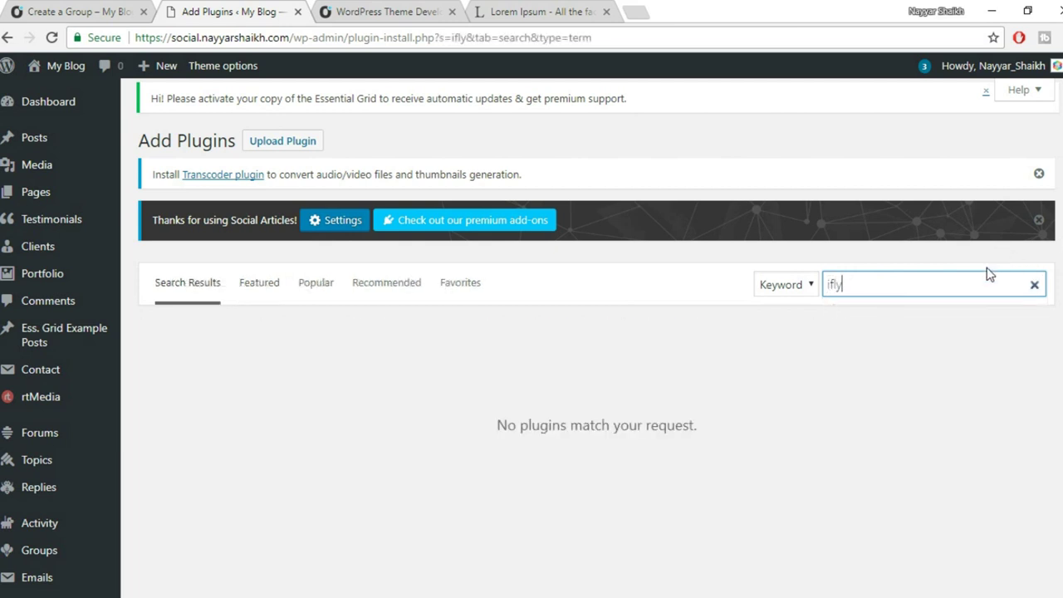
pyautogui.press('Down')
pyautogui.press('Down')
pyautogui.press('Return')
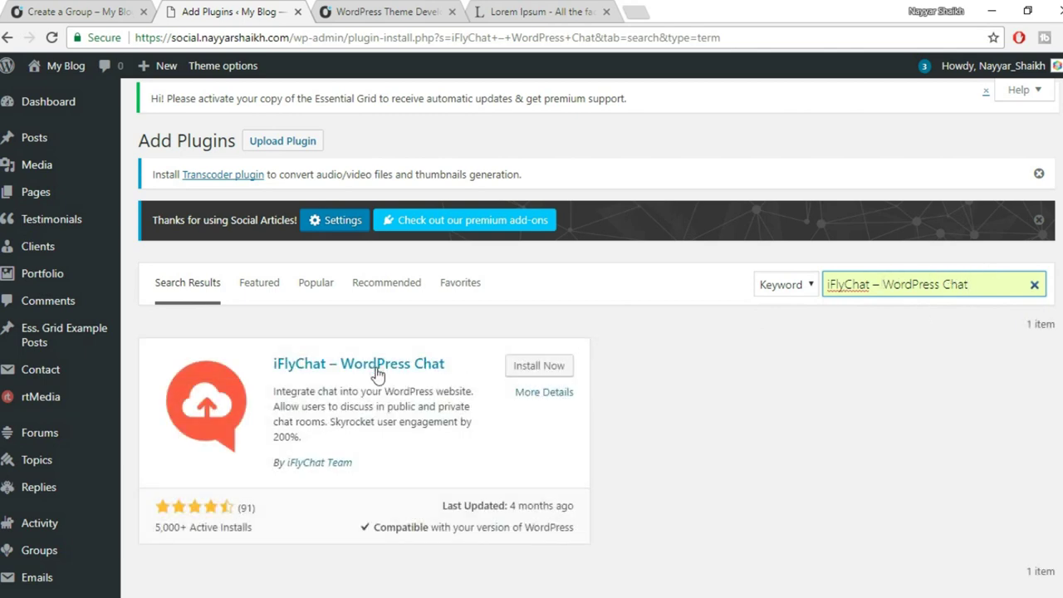
# Install and activate the iFlyChat – WordPress Chat plugin.
pyautogui.scroll(-2, 375, 372)
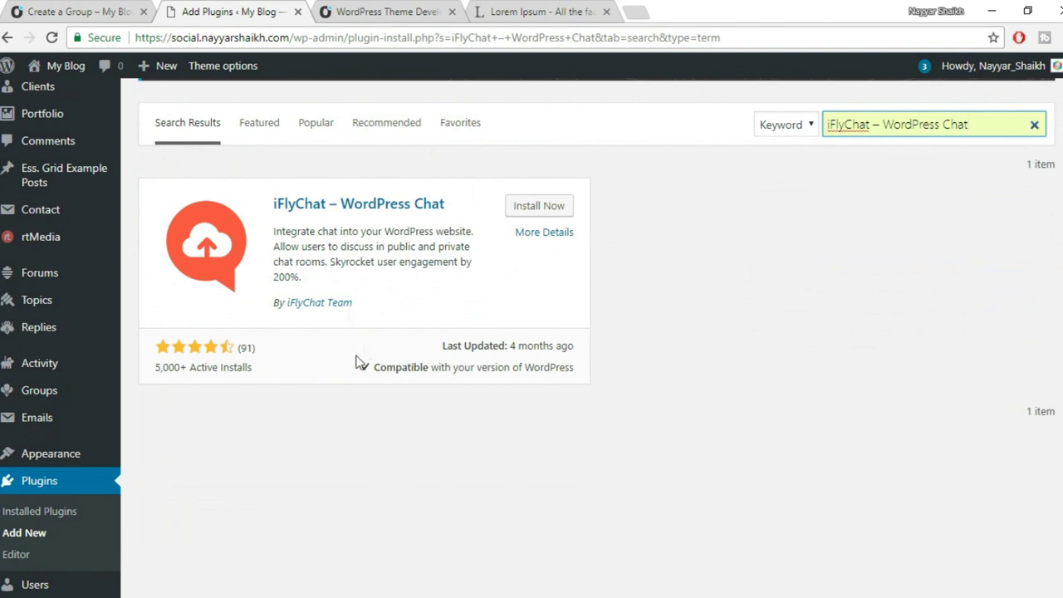
pyautogui.moveTo(271, 375); pyautogui.dragTo(167, 367)
pyautogui.click(261, 372)
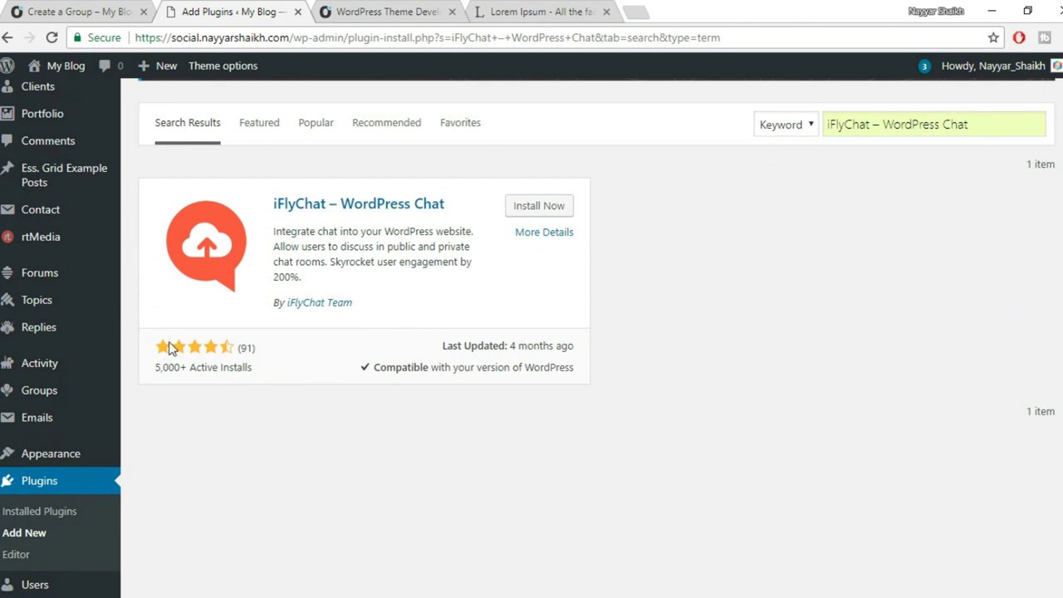
pyautogui.moveTo(247, 350); pyautogui.dragTo(265, 360)
pyautogui.click(262, 353)
pyautogui.click(538, 207)
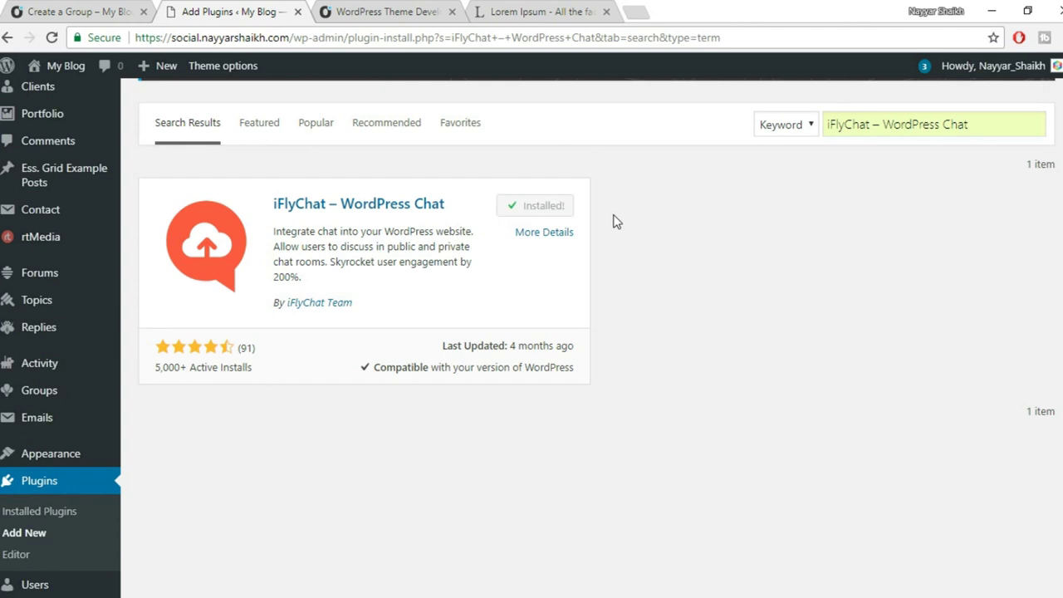
pyautogui.click(546, 208)
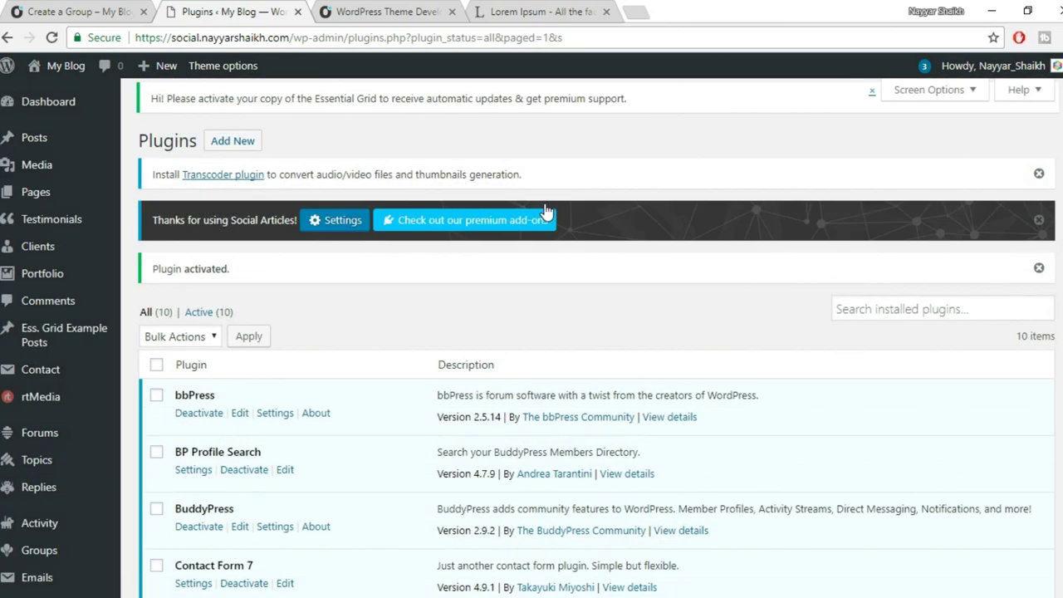
# Open the iFlyChat Settings page from the Settings menu.
pyautogui.scroll(-3, 610, 299)
pyautogui.scroll(-3, 615, 324)
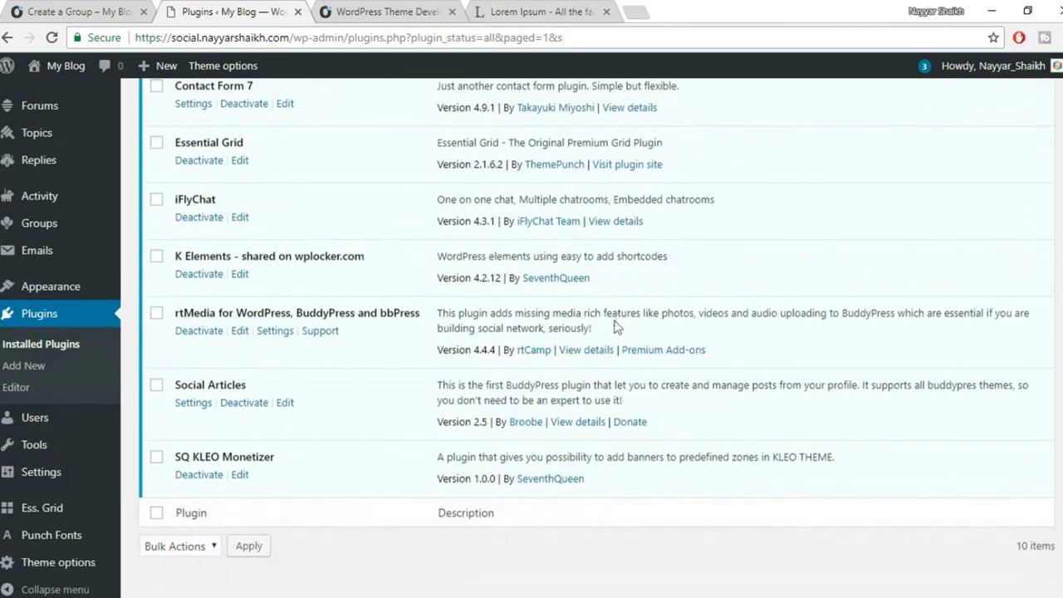
pyautogui.scroll(4, 614, 349)
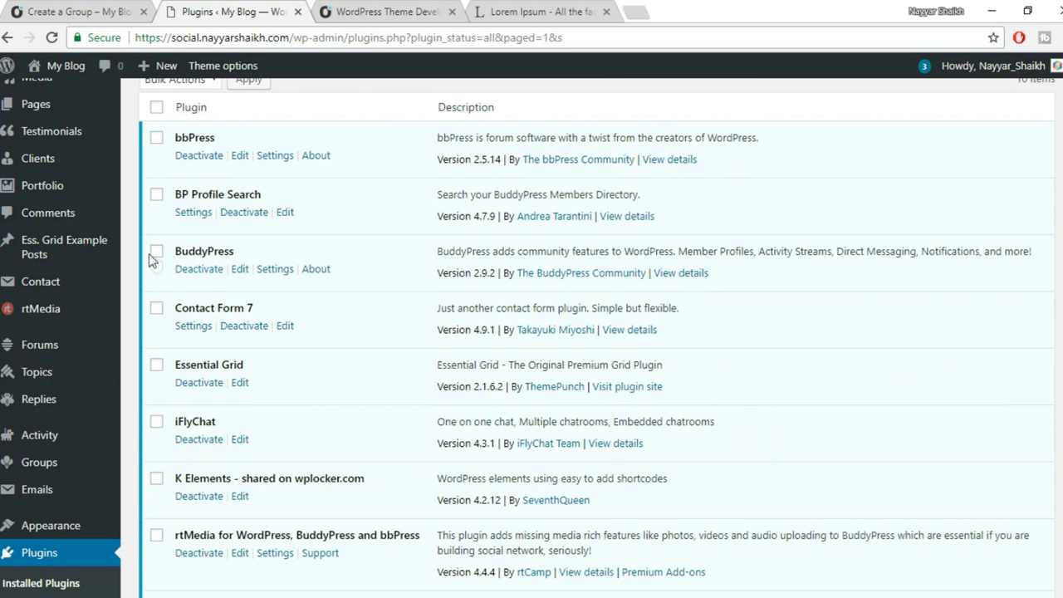
pyautogui.scroll(-3, 141, 312)
pyautogui.moveTo(65, 286)
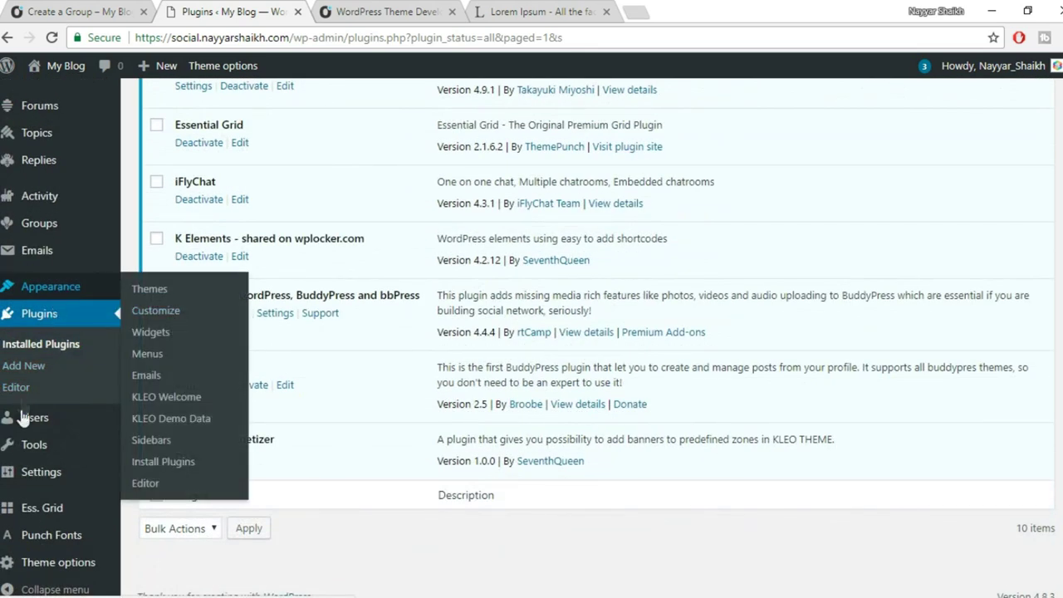
pyautogui.moveTo(74, 480)
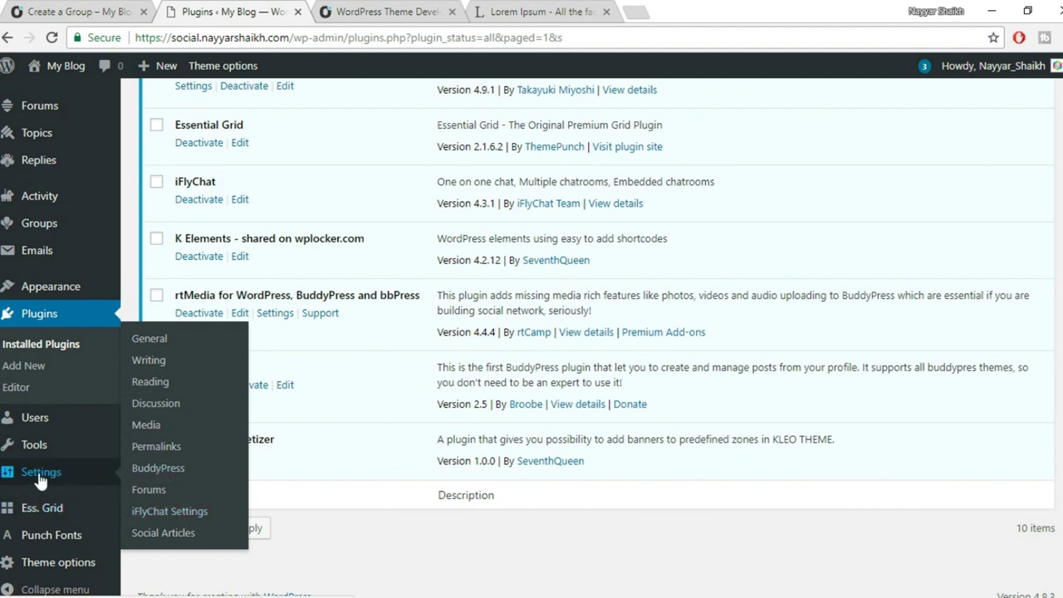
pyautogui.click(178, 514)
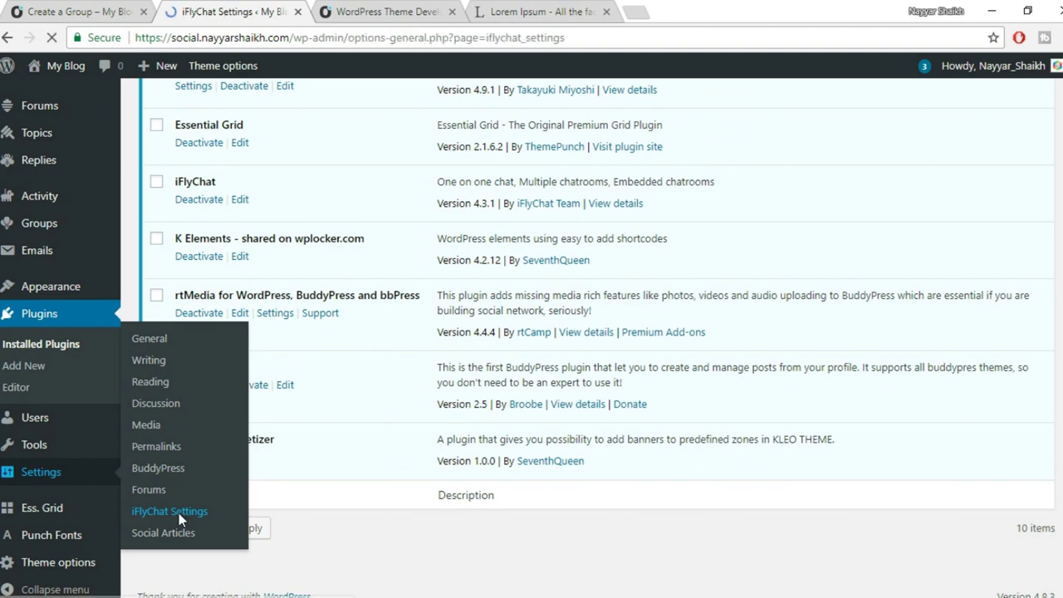
# Open the iFlyChat.com link in a new browser tab.
pyautogui.scroll(-2, 869, 273)
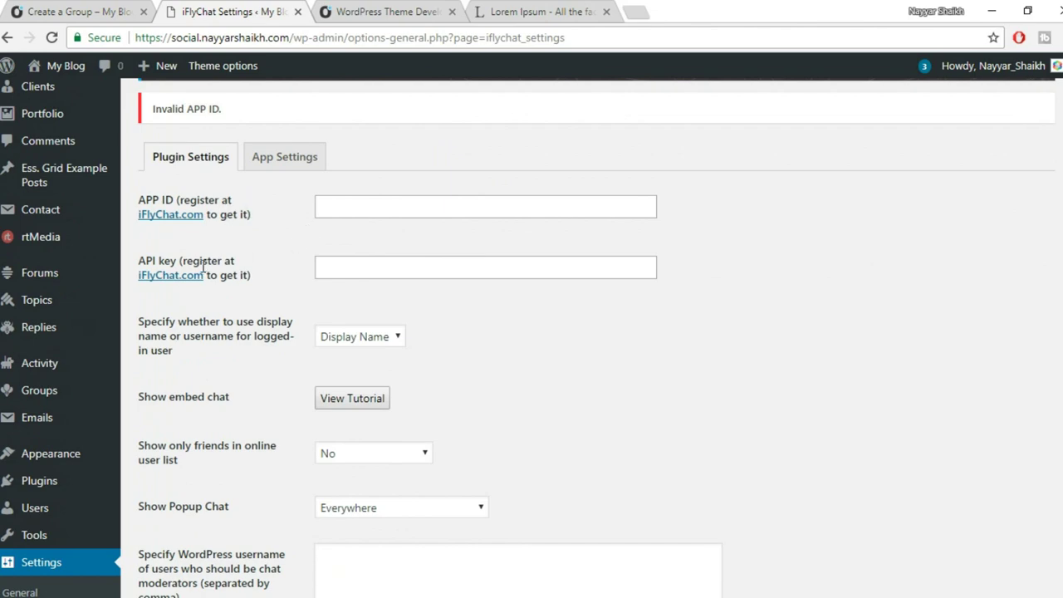
pyautogui.scroll(-1, 296, 288)
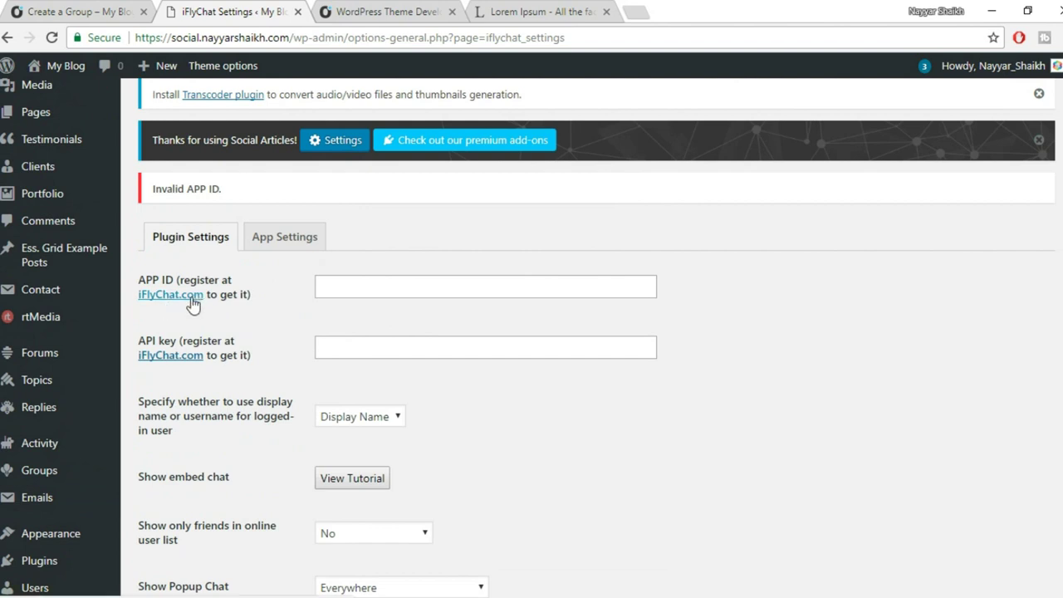
pyautogui.rightClick(197, 297)
pyautogui.click(201, 309)
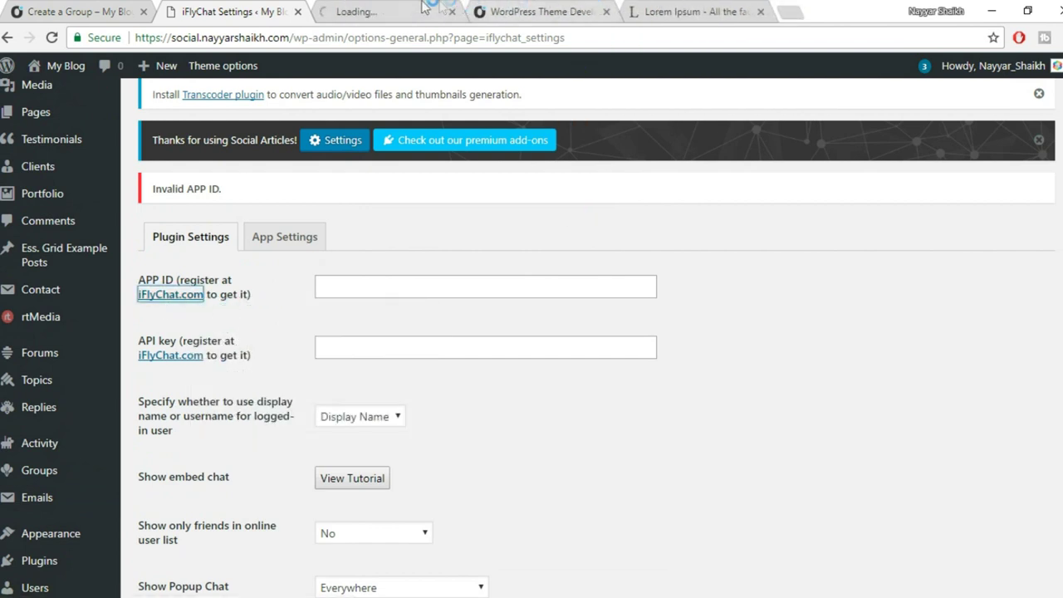
# On iFlyChat.com, replace the wrong e-mail in the register form with the account e-mail.
pyautogui.click(424, 8)
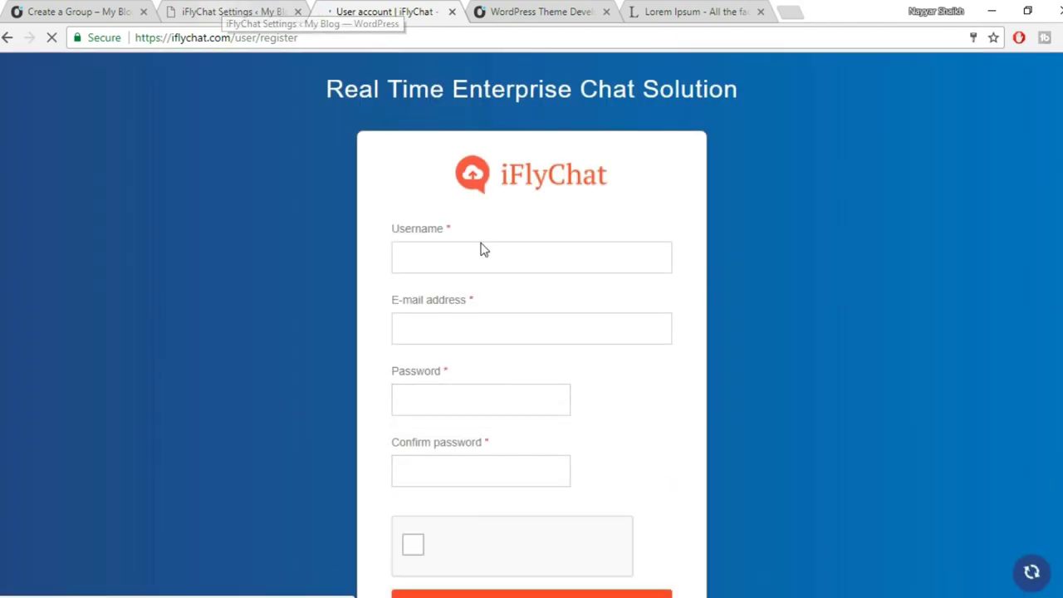
pyautogui.click(482, 257)
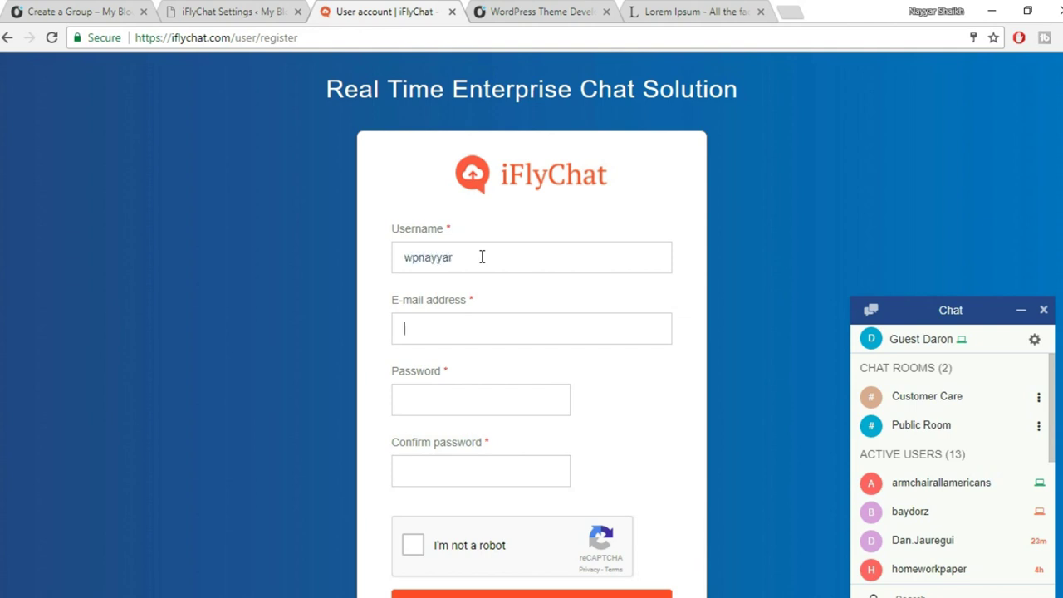
pyautogui.hotkey('ctrl', 'a')
pyautogui.press('BackSpace')
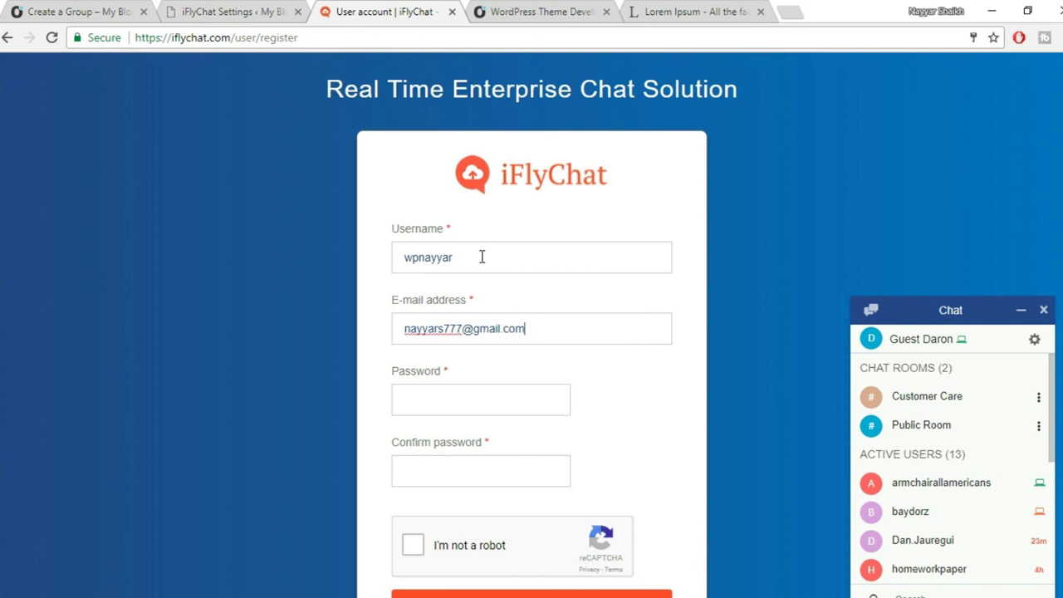
pyautogui.scroll(-1, 596, 308)
# Fill the saved password and confirmation, tick not-a-robot, and submit the registration.
pyautogui.press('Tab')
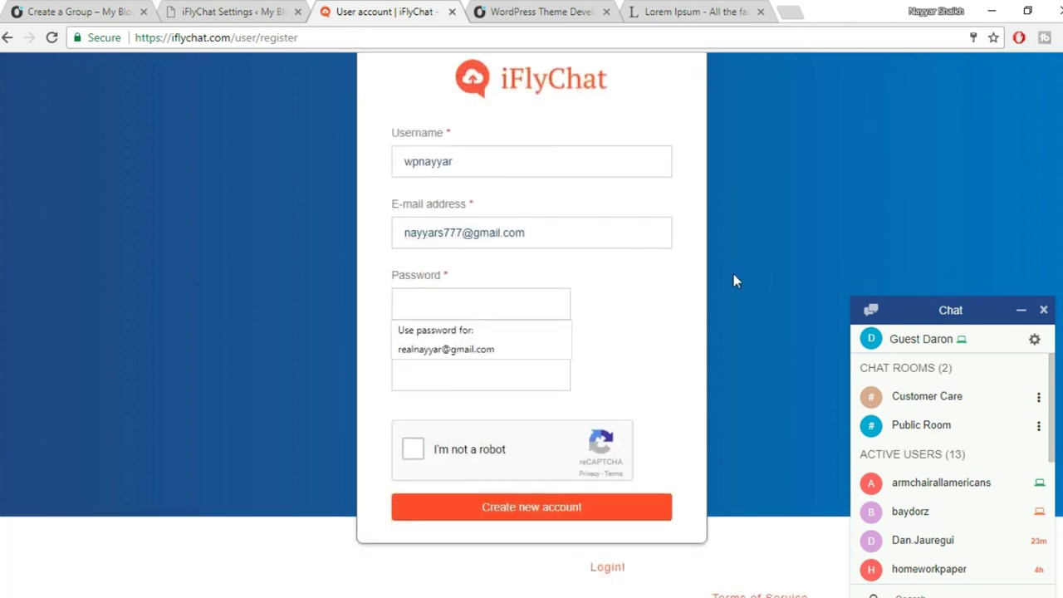
pyautogui.click(507, 342)
pyautogui.click(486, 367)
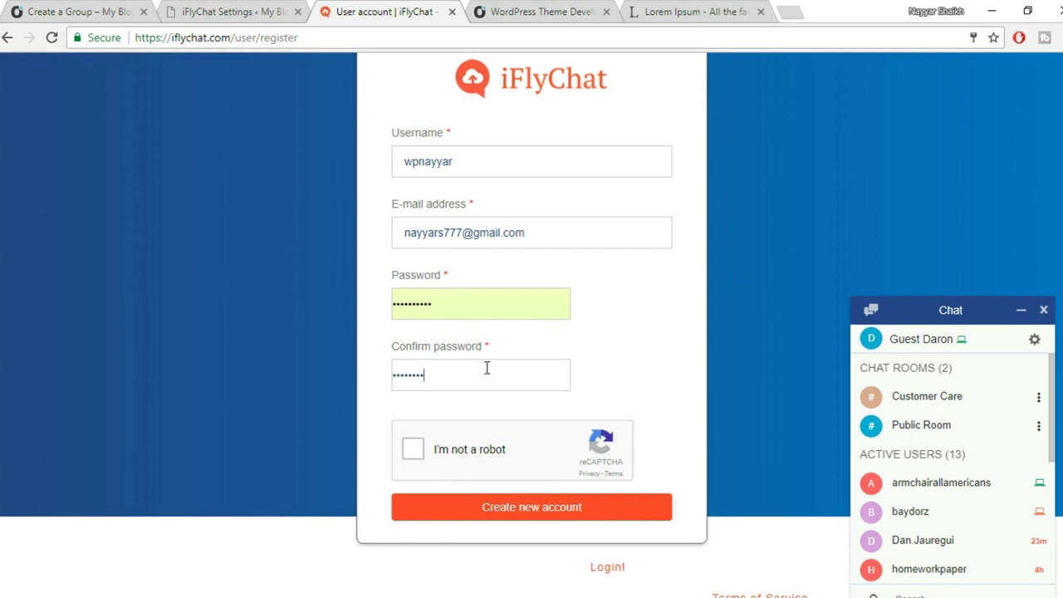
pyautogui.click(412, 449)
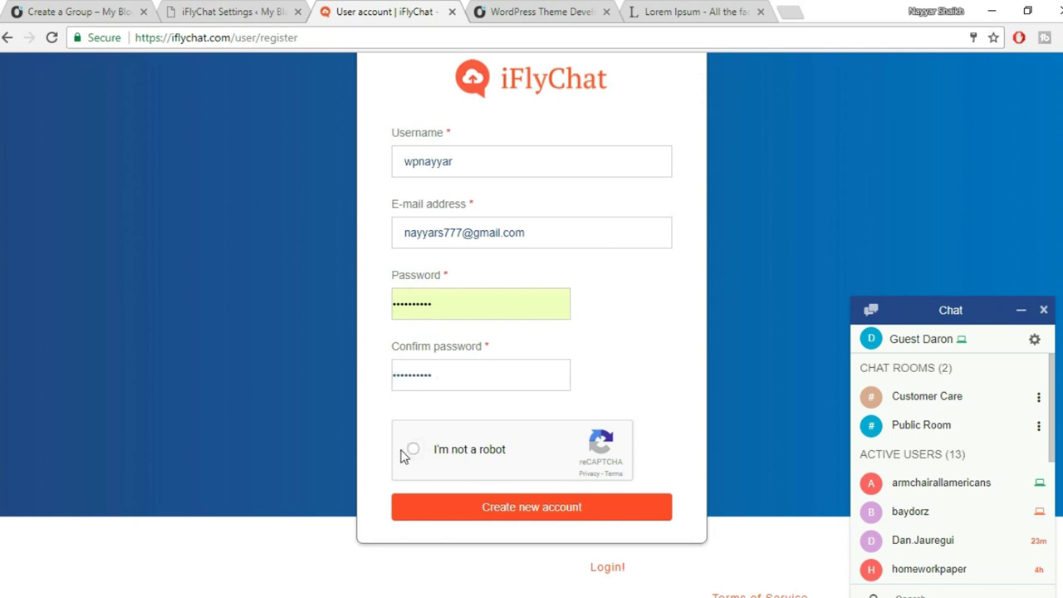
pyautogui.click(464, 506)
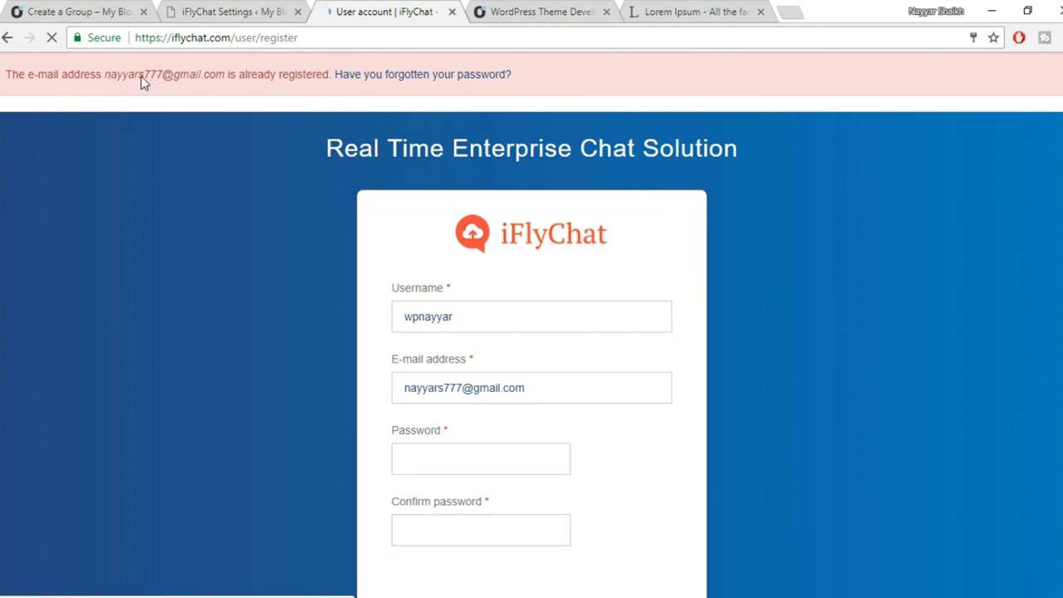
# Log in to the existing iFlyChat account with the saved credentials.
pyautogui.moveTo(109, 77); pyautogui.dragTo(290, 77)
pyautogui.click(454, 304)
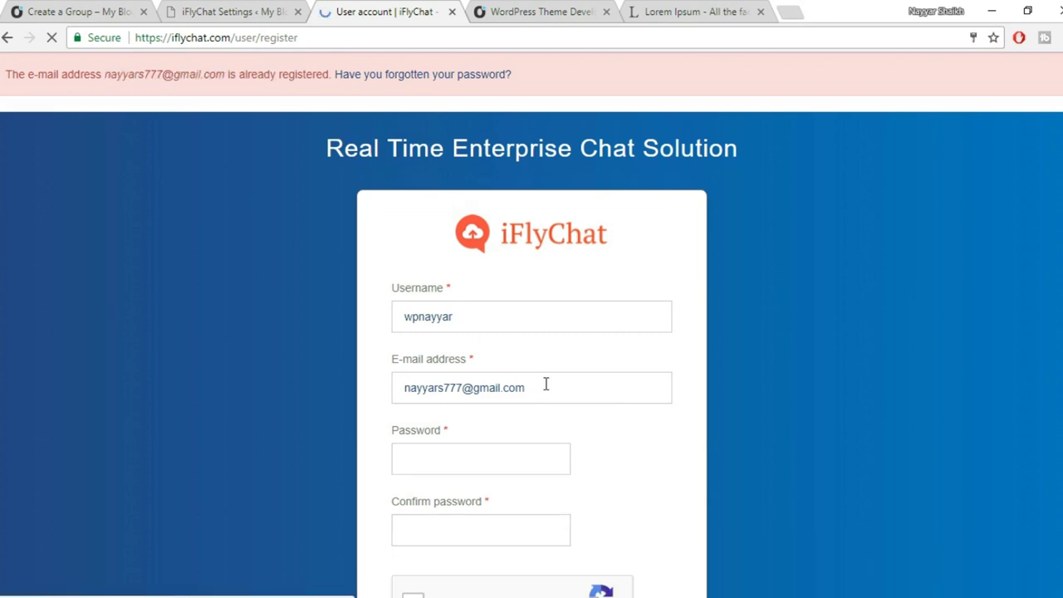
pyautogui.scroll(-1, 557, 370)
pyautogui.scroll(1, 563, 394)
pyautogui.scroll(-1, 562, 405)
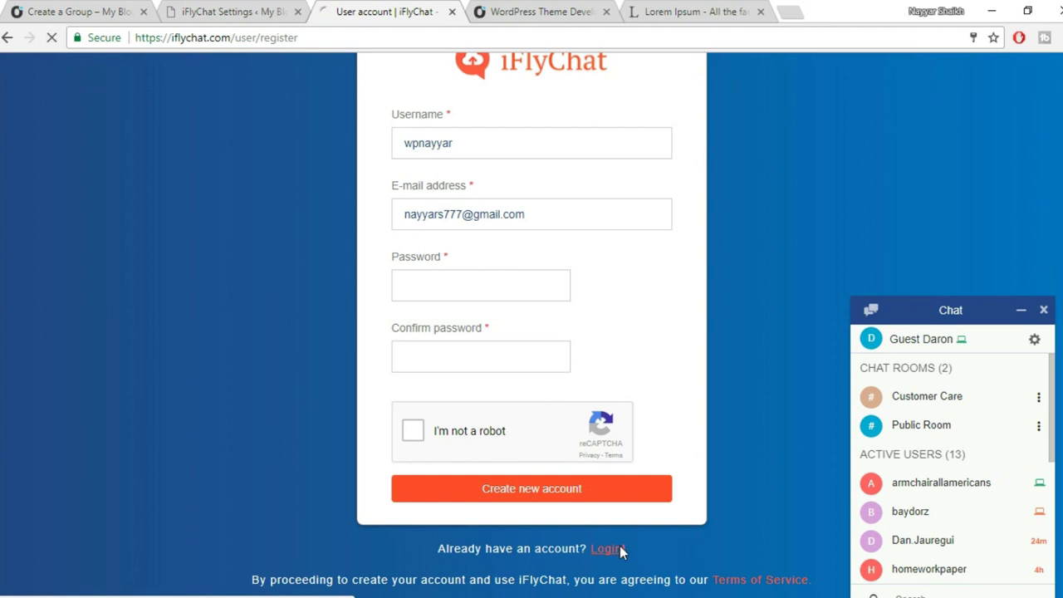
pyautogui.click(606, 550)
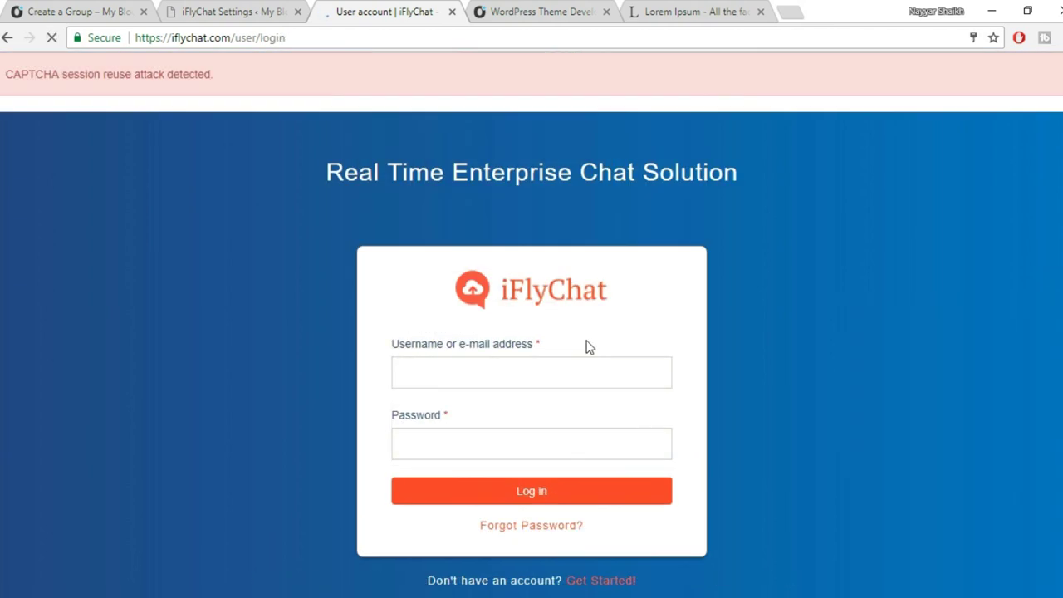
pyautogui.click(519, 498)
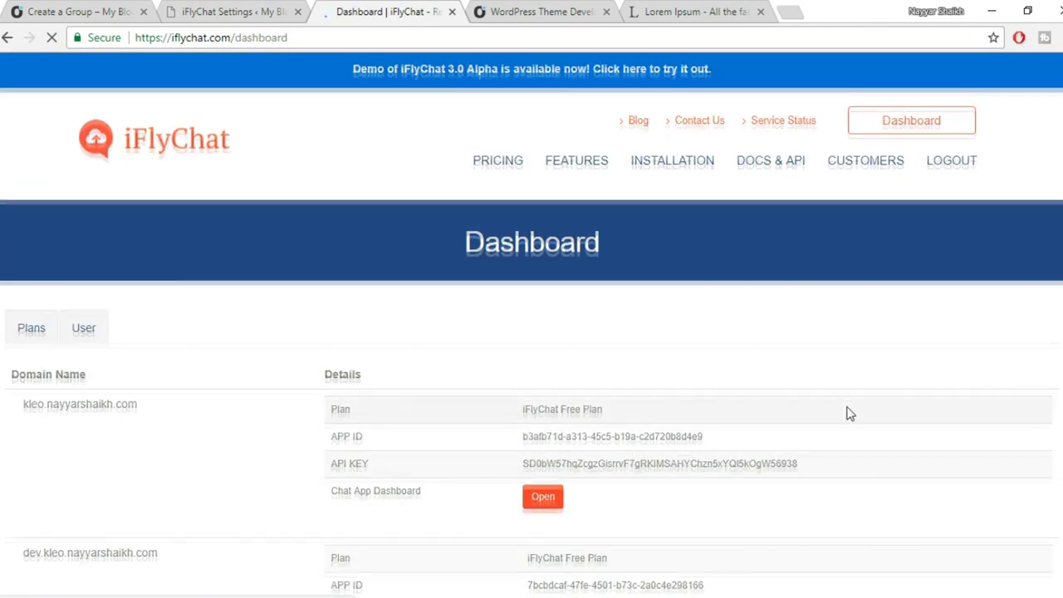
# Copy the site's APP ID into the WordPress APP ID field, removing the stray space.
pyautogui.scroll(-2, 847, 411)
pyautogui.scroll(-1, 348, 251)
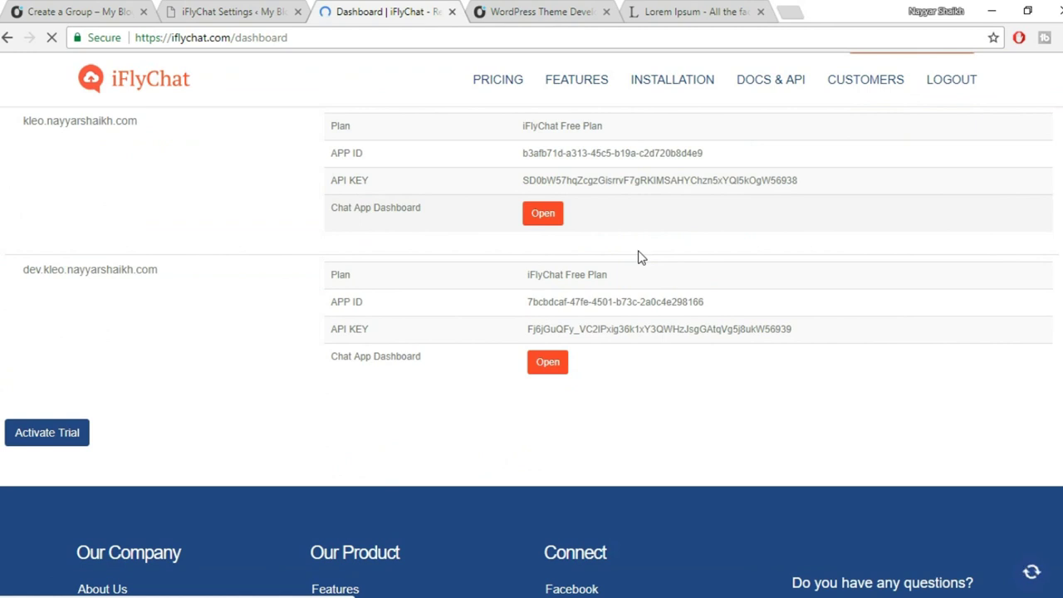
pyautogui.moveTo(705, 249); pyautogui.dragTo(520, 252)
pyautogui.hotkey('ctrl', 'c')
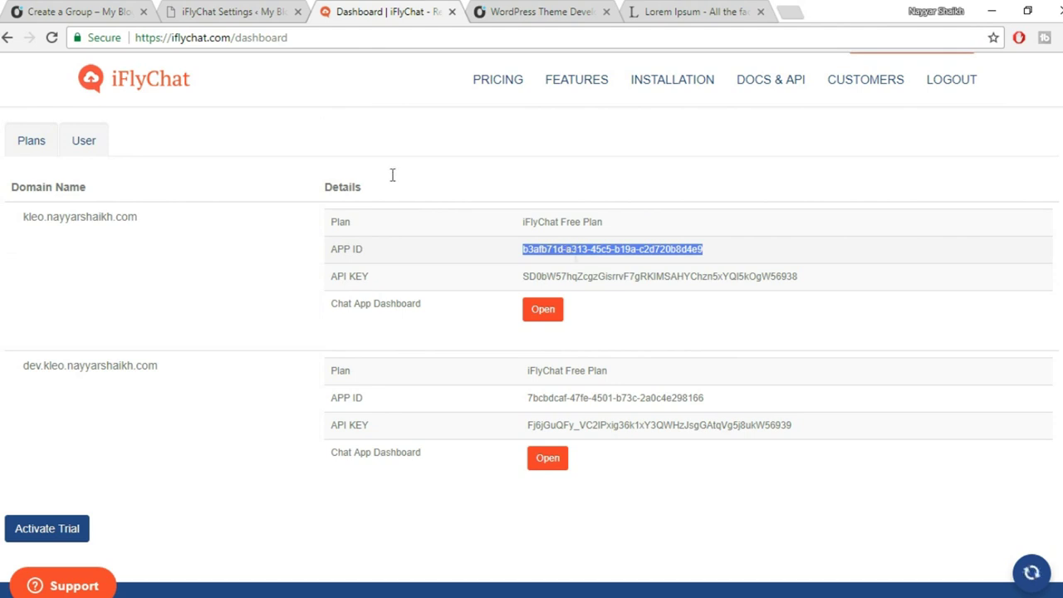
pyautogui.click(240, 11)
pyautogui.click(368, 283)
pyautogui.hotkey('ctrl', 'v')
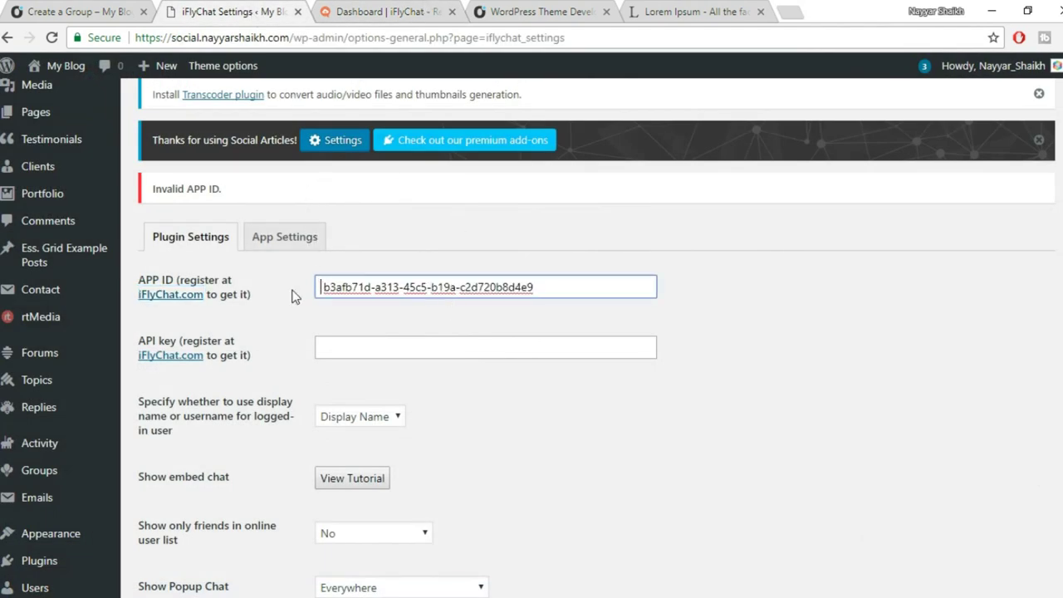
pyautogui.press('Delete')
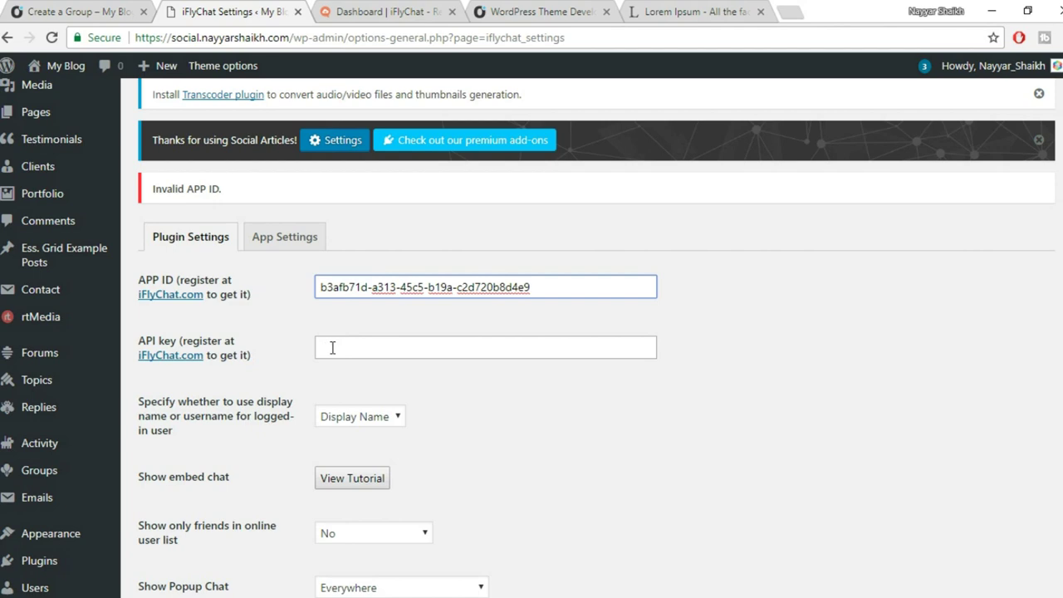
# Paste the API key without its leading space and save the plugin settings.
pyautogui.click(427, 10)
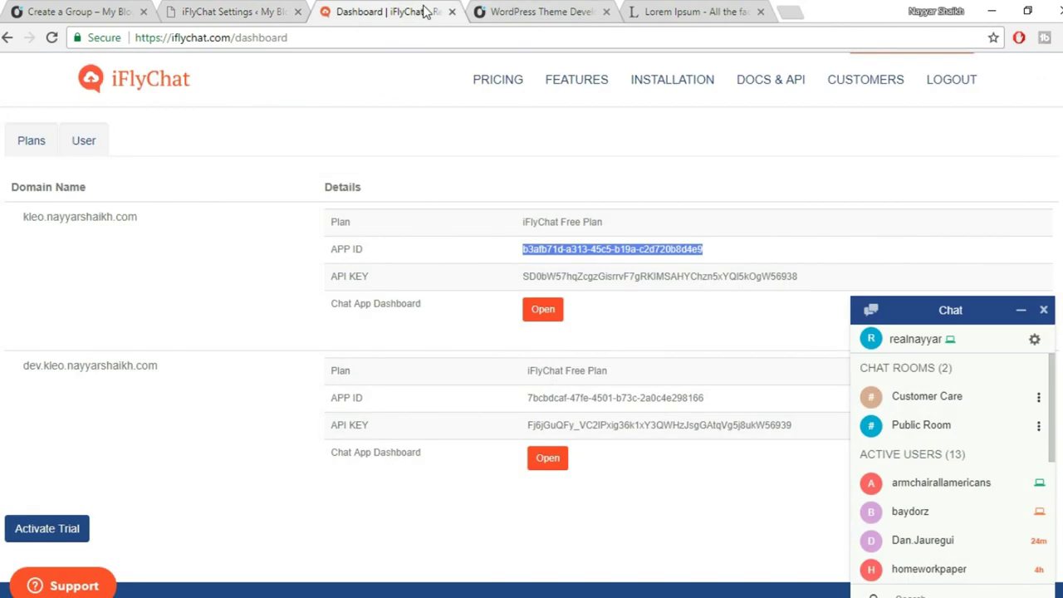
pyautogui.moveTo(814, 278); pyautogui.dragTo(454, 282)
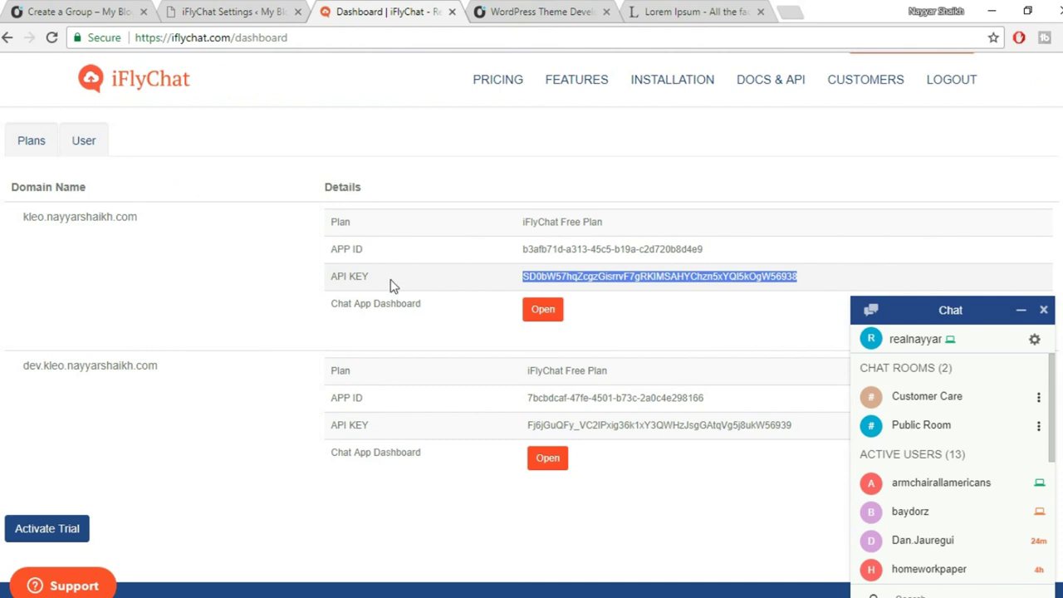
pyautogui.click(239, 10)
pyautogui.click(506, 345)
pyautogui.hotkey('ctrl', 'v')
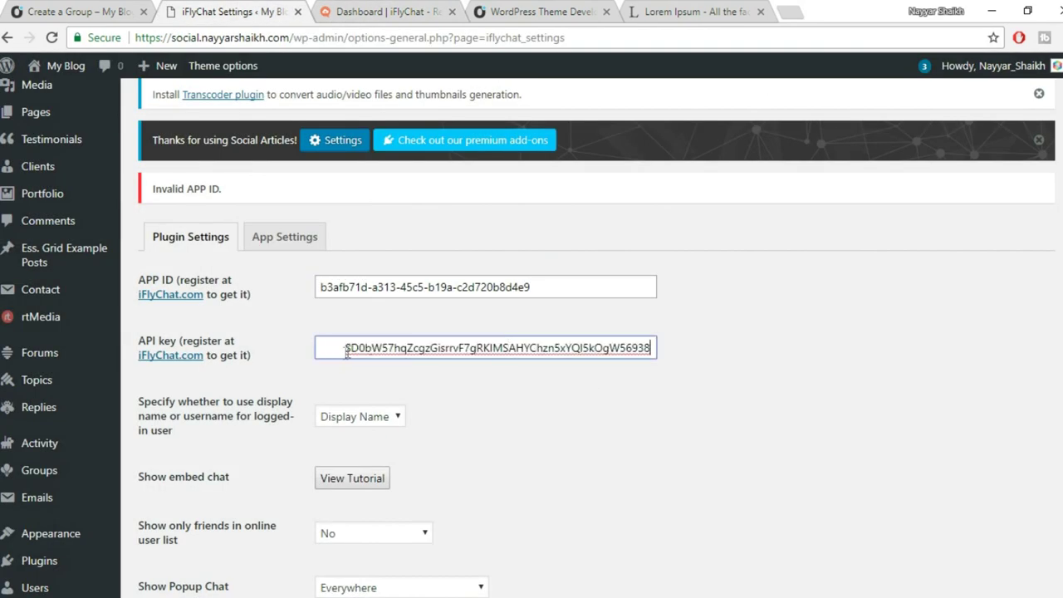
pyautogui.moveTo(342, 350); pyautogui.dragTo(281, 348)
pyautogui.press('BackSpace')
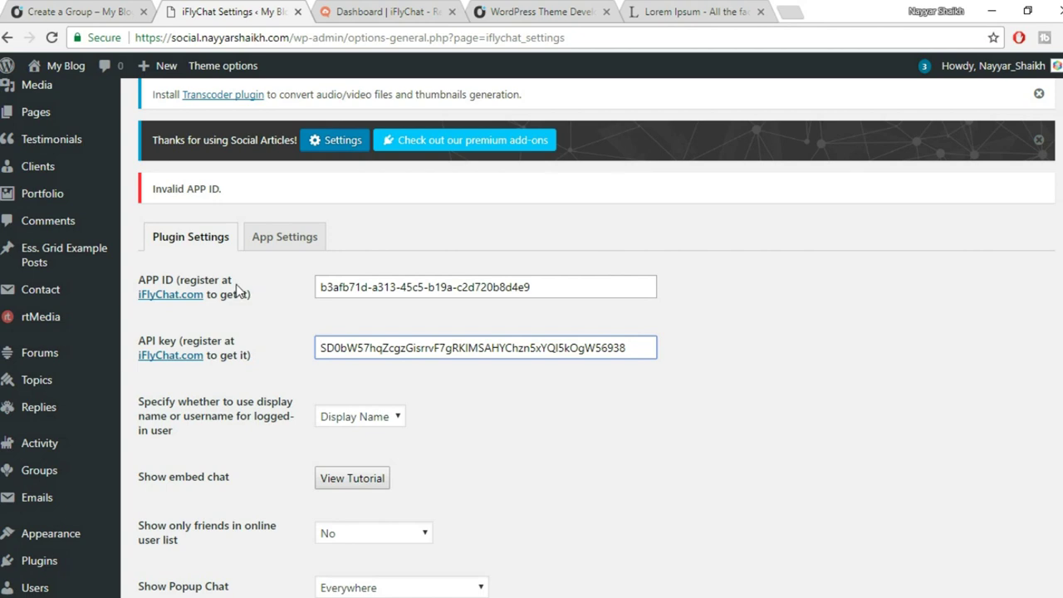
pyautogui.scroll(-3, 589, 381)
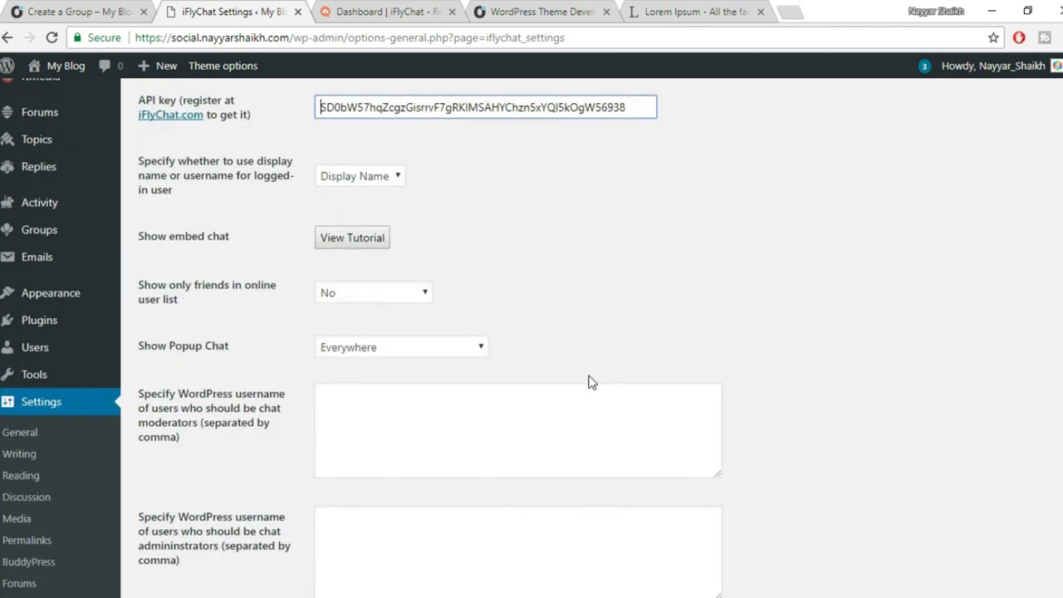
pyautogui.scroll(-4, 589, 380)
pyautogui.click(166, 375)
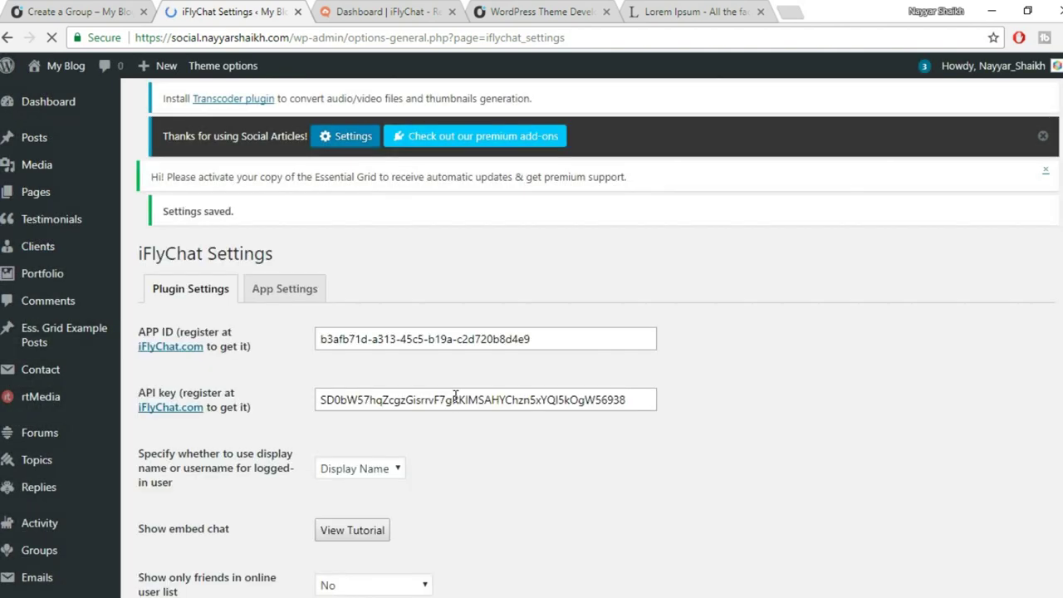
# Open the App Settings section and follow its app dashboard link.
pyautogui.scroll(-1, 768, 364)
pyautogui.scroll(-3, 768, 364)
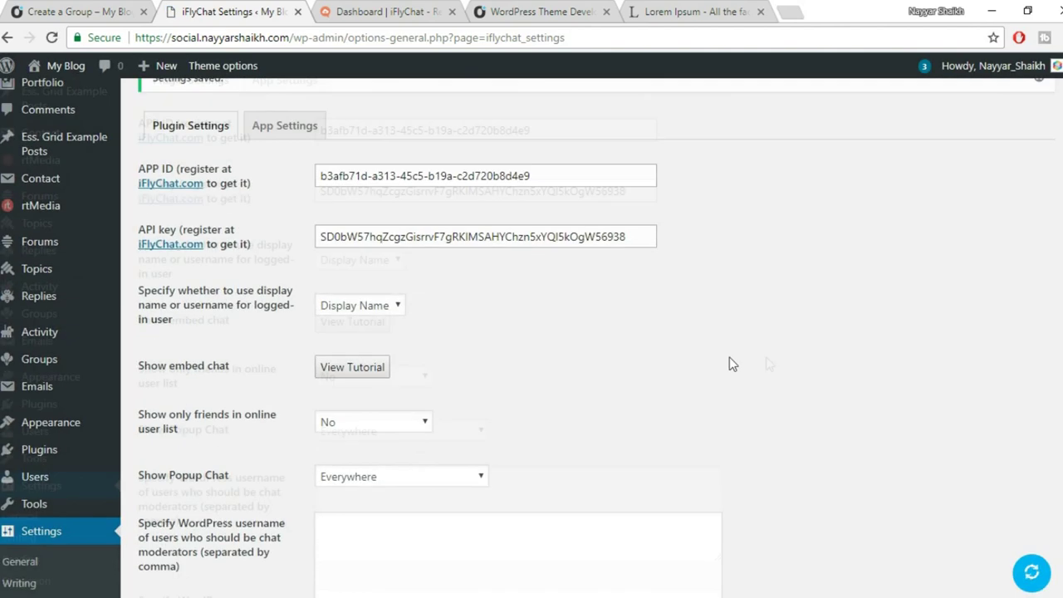
pyautogui.scroll(4, 735, 361)
pyautogui.click(288, 319)
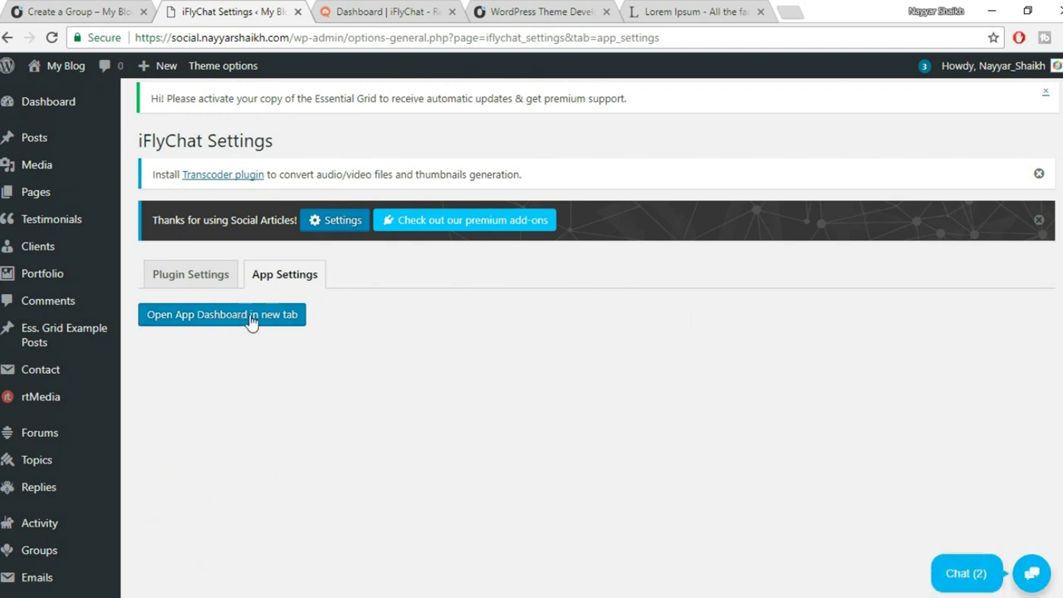
pyautogui.click(202, 328)
# Open the App Dashboard in a new tab, close Lorem Ipsum, and reload the blog post.
pyautogui.click(561, 13)
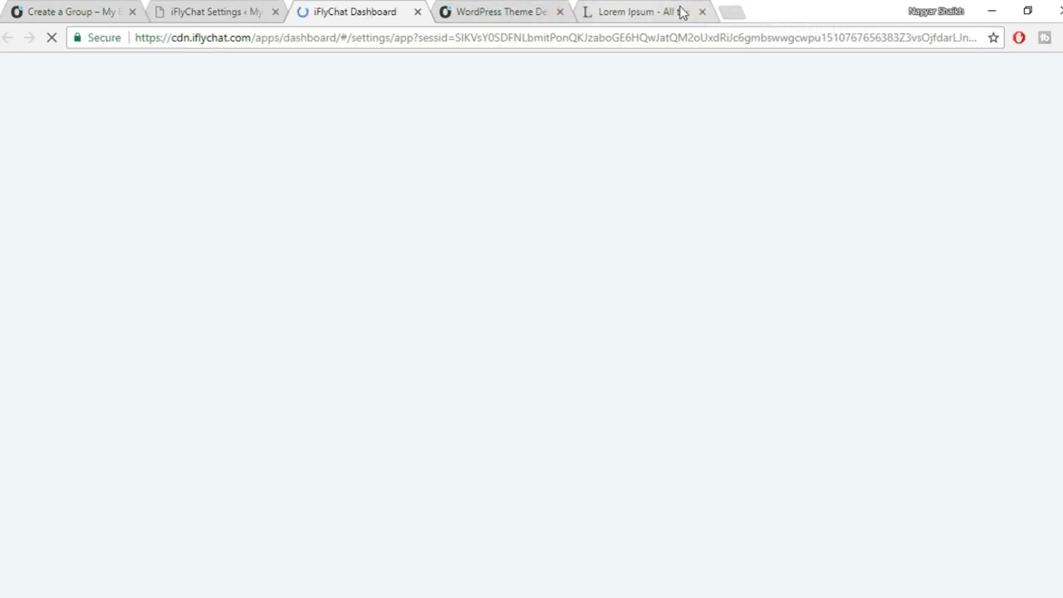
pyautogui.click(702, 12)
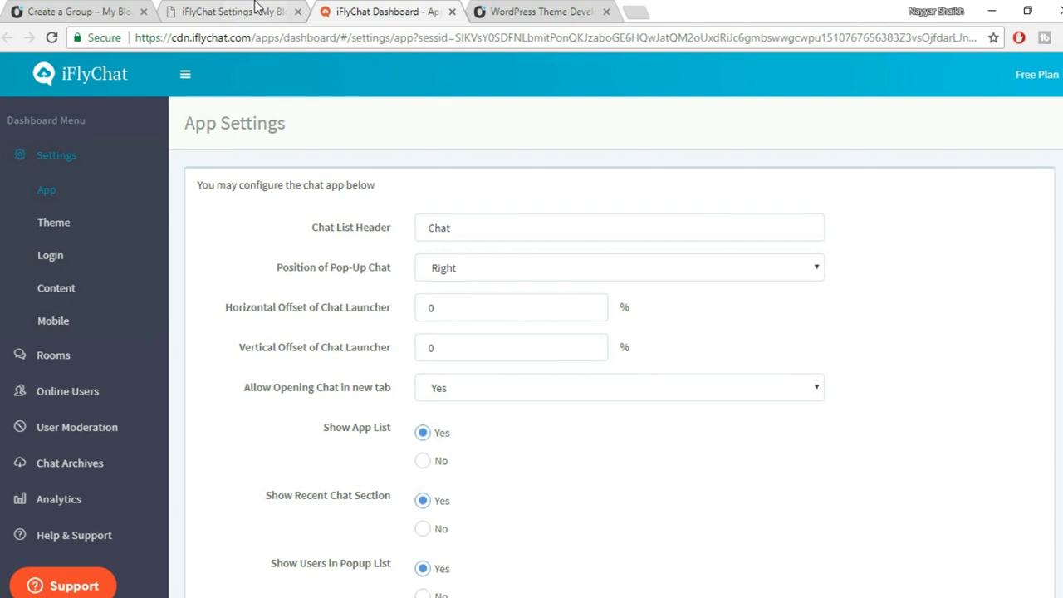
pyautogui.click(524, 9)
pyautogui.scroll(10, 706, 410)
pyautogui.click(52, 39)
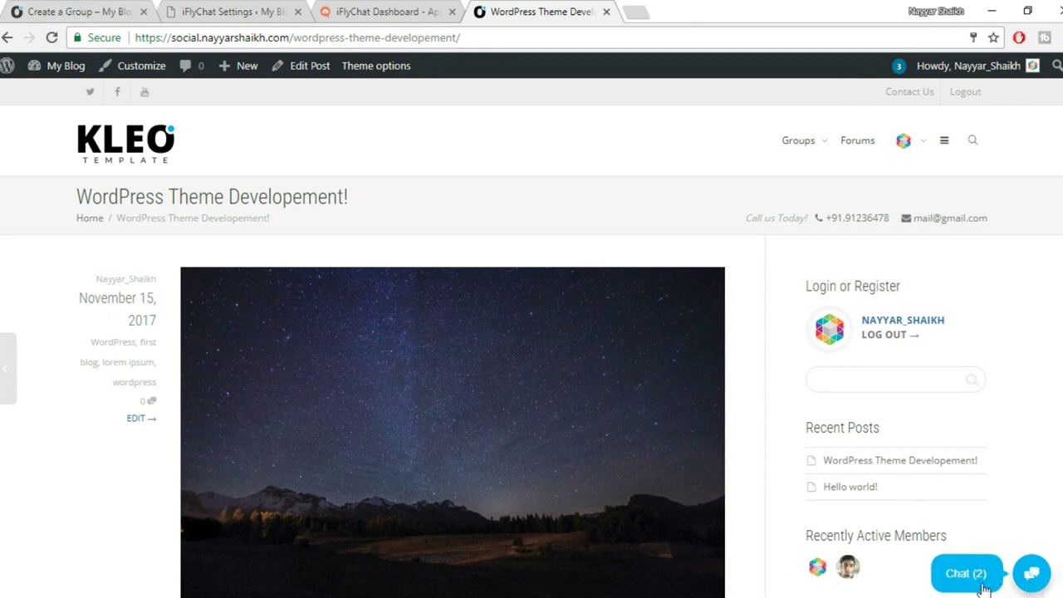
# Review the blog's Chat (2) panel, close it, and return to App Settings.
pyautogui.click(986, 587)
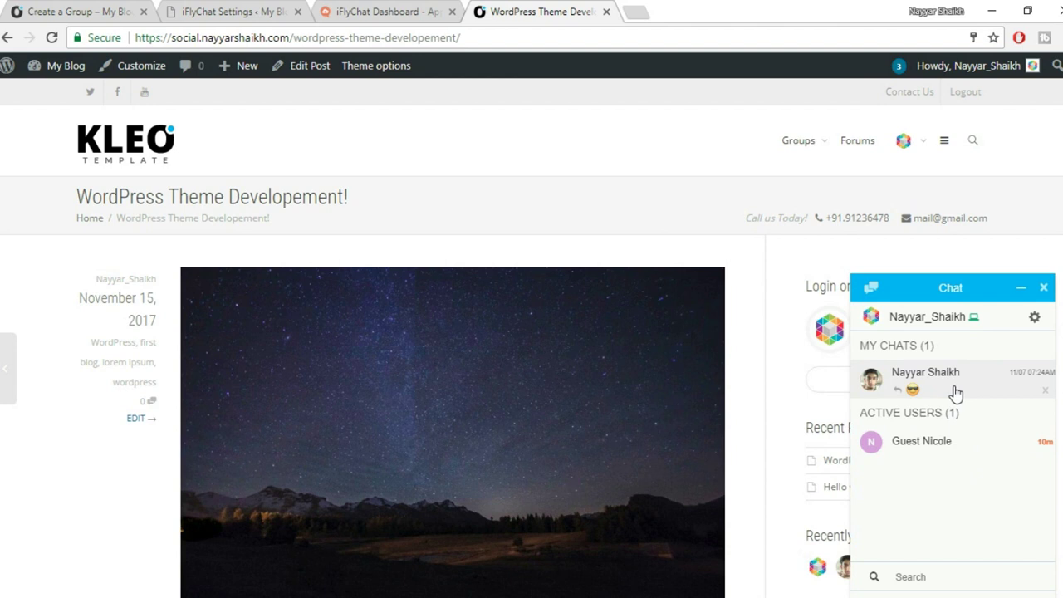
pyautogui.click(1044, 291)
pyautogui.click(375, 12)
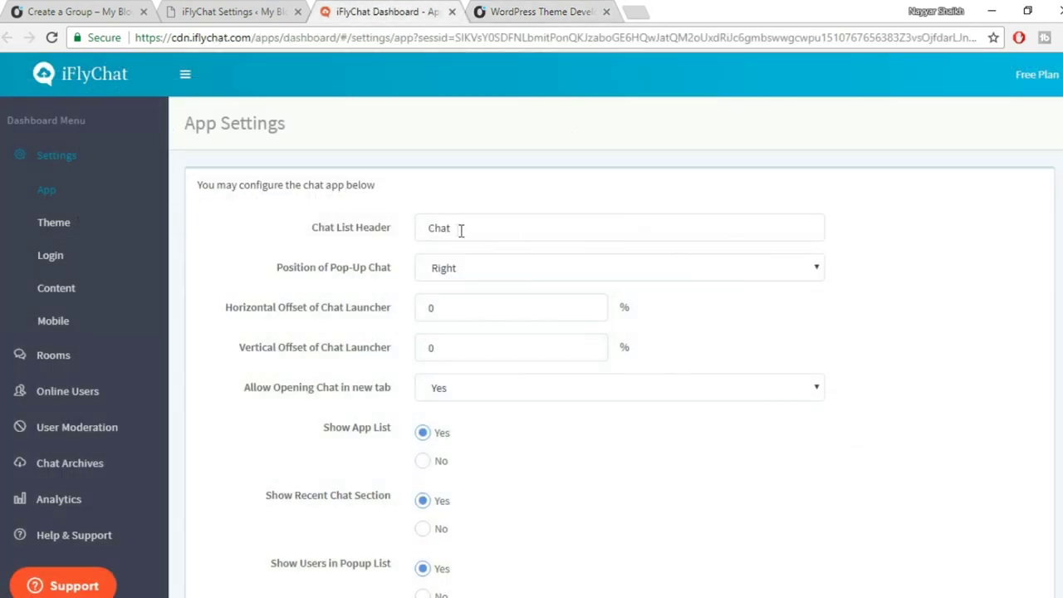
# Change the Chat List Header from Chat to Message and save the app settings.
pyautogui.click(541, 10)
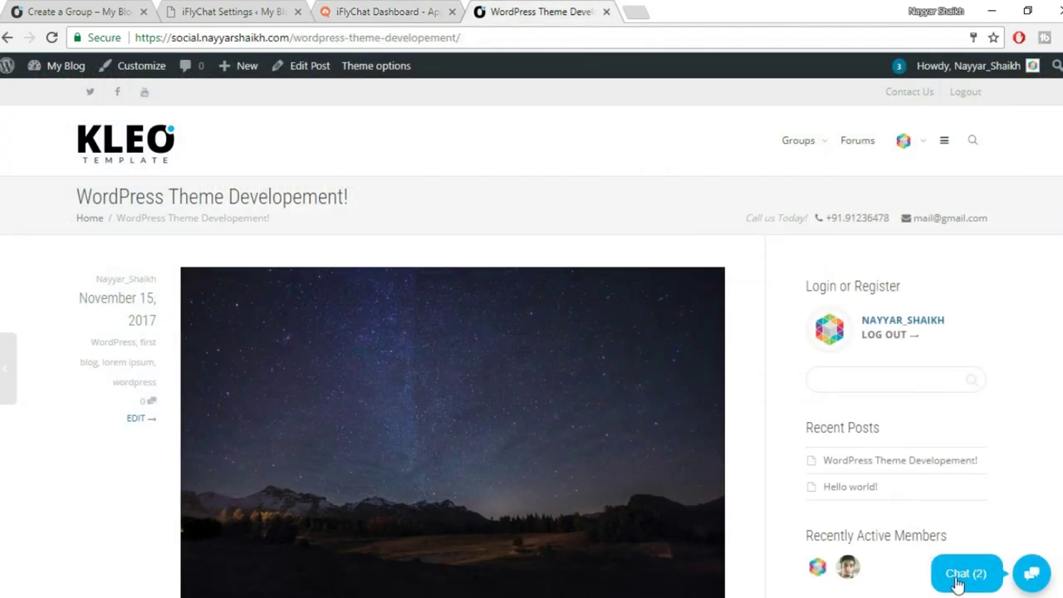
pyautogui.click(370, 11)
pyautogui.moveTo(452, 238); pyautogui.dragTo(236, 236)
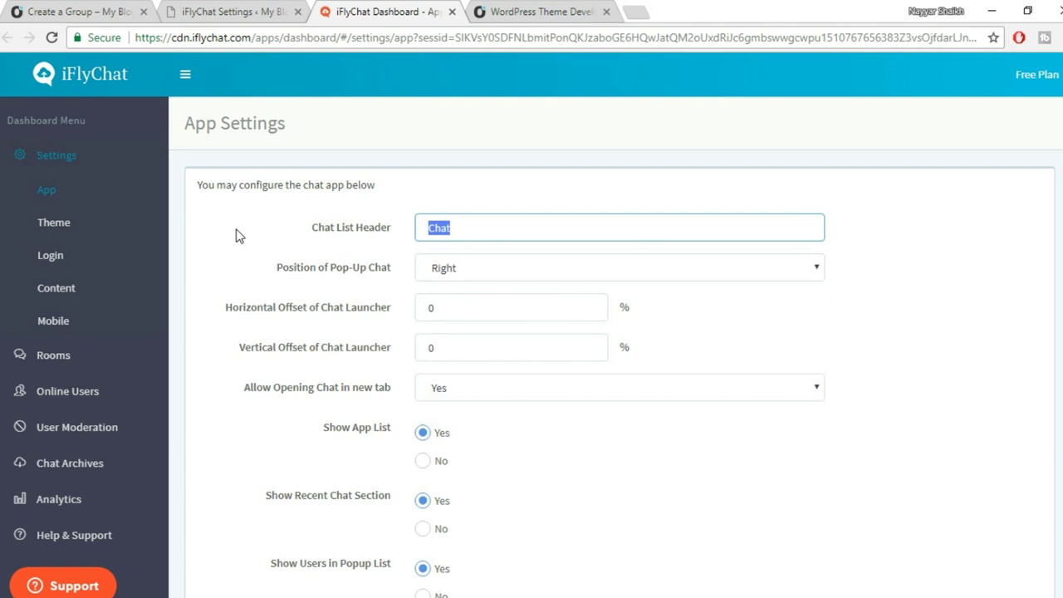
pyautogui.press('End')
pyautogui.hotkey('ctrl', 'a')
pyautogui.write('Mes')
pyautogui.scroll(-10, 339, 303)
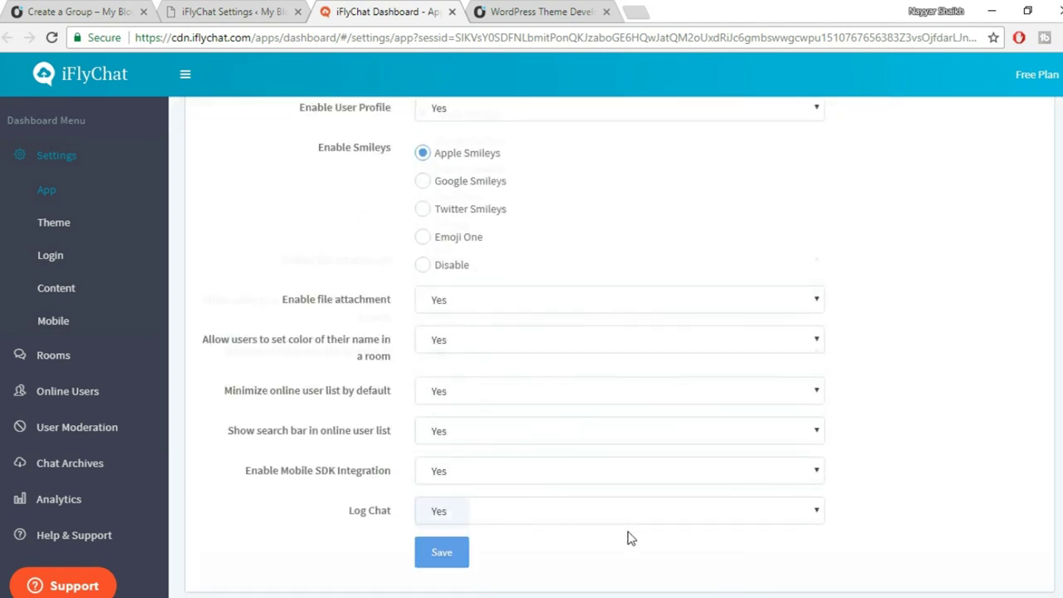
pyautogui.click(441, 492)
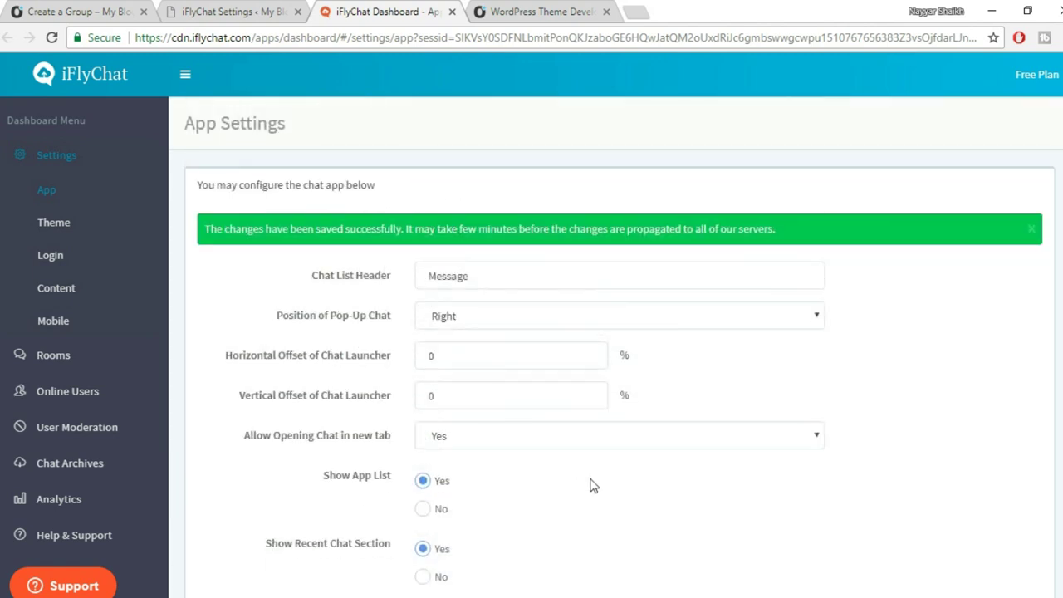
pyautogui.click(548, 10)
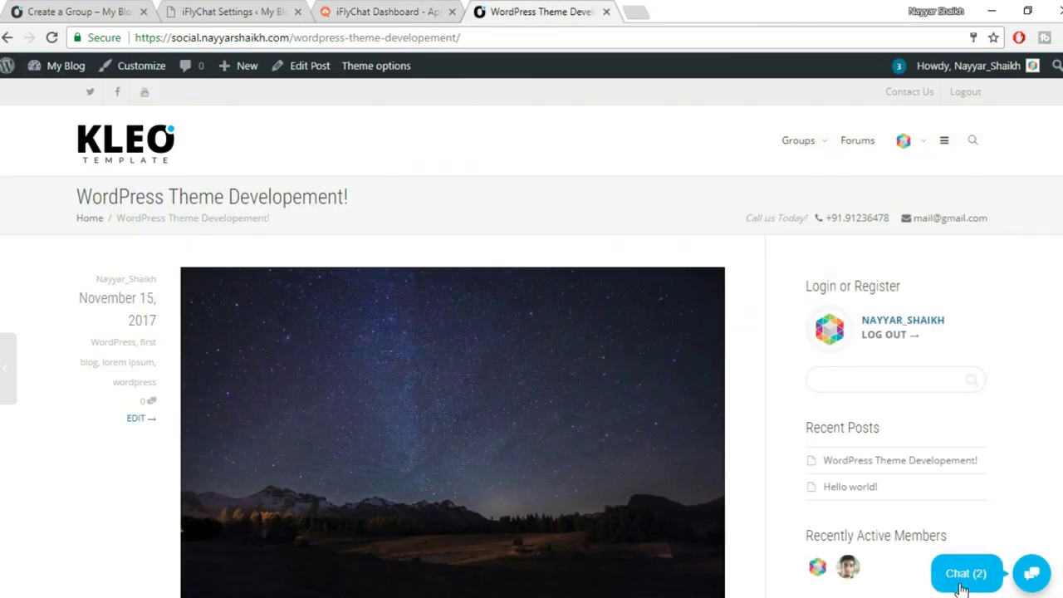
# Reload the blog post and confirm its chat launcher now reads Message (2).
pyautogui.click(51, 37)
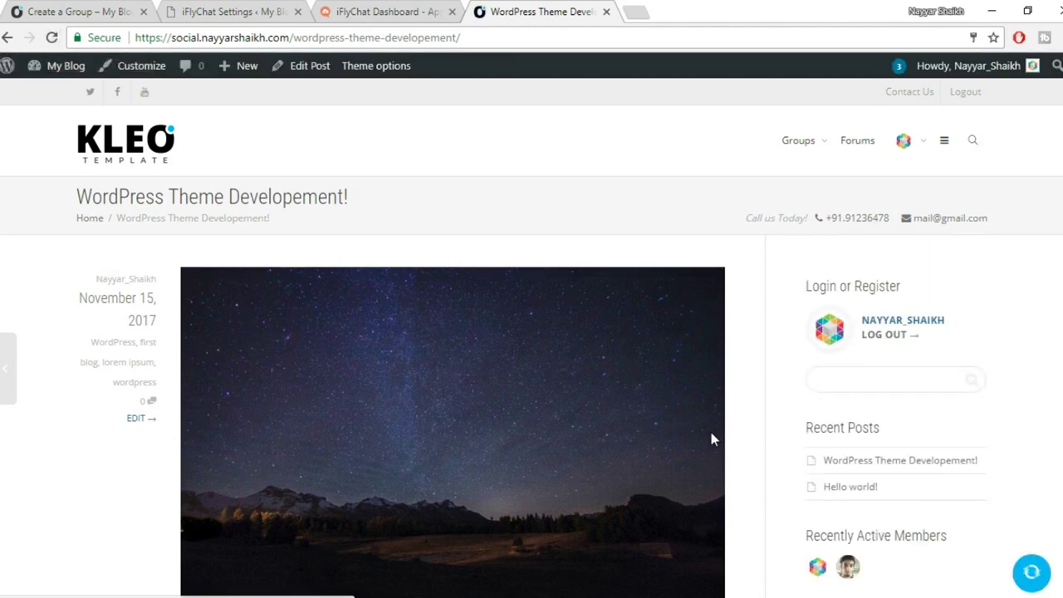
pyautogui.scroll(-1, 711, 432)
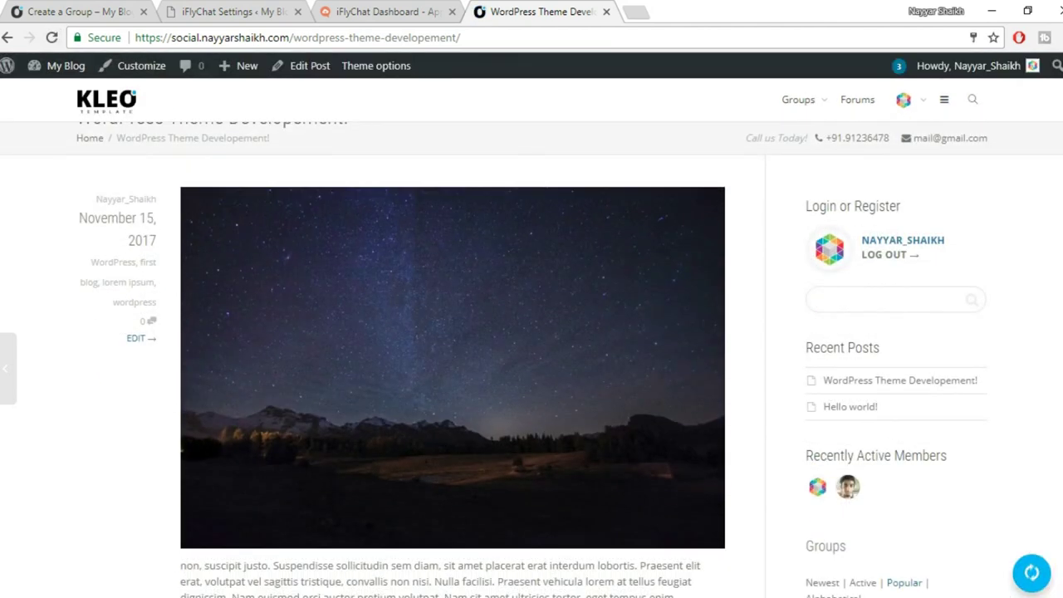
pyautogui.scroll(-2, 987, 588)
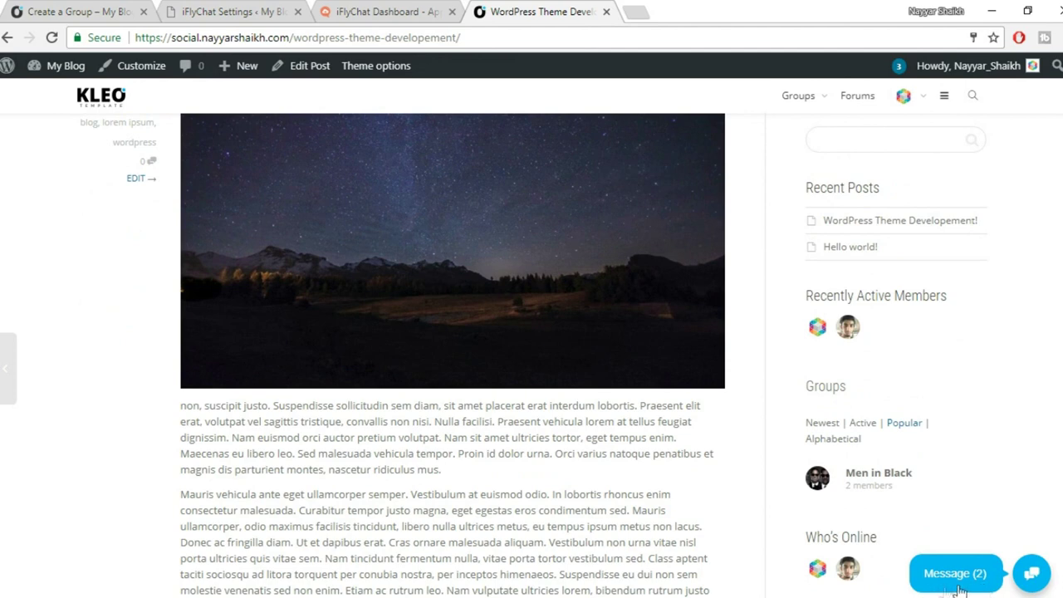
pyautogui.click(404, 10)
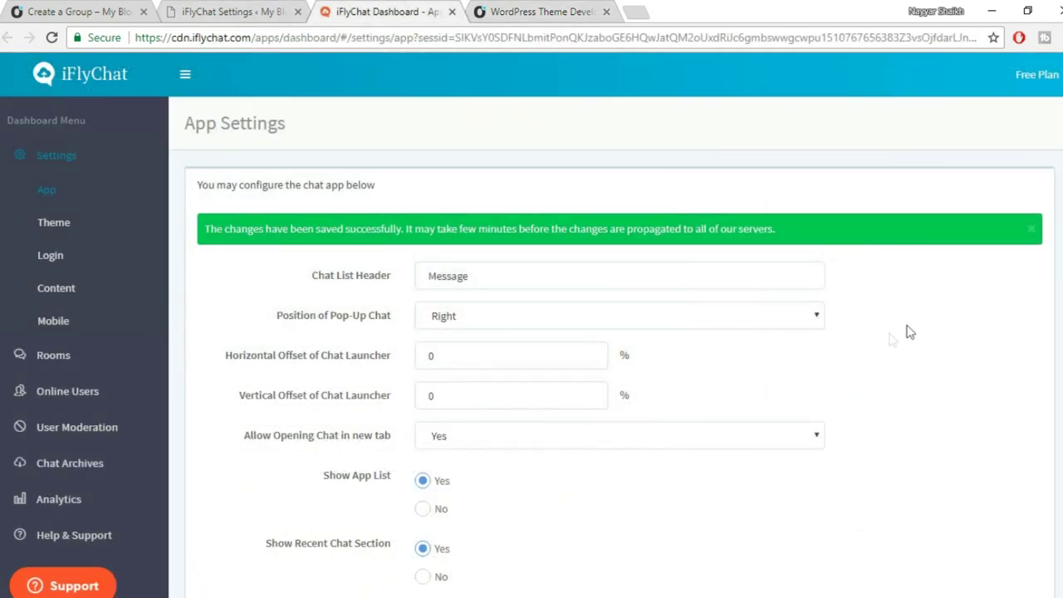
pyautogui.scroll(-1, 480, 248)
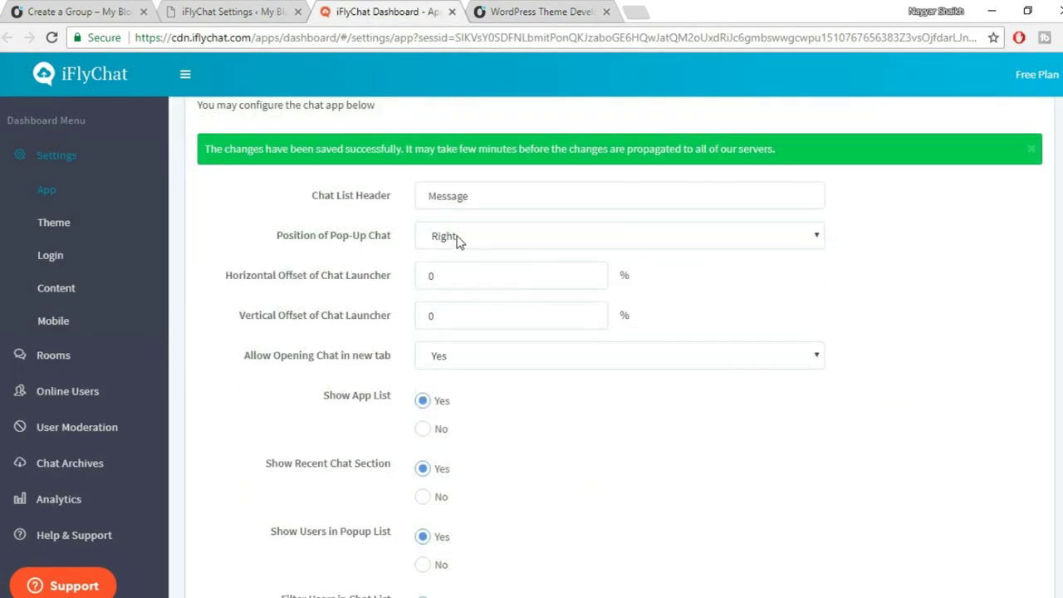
pyautogui.click(540, 11)
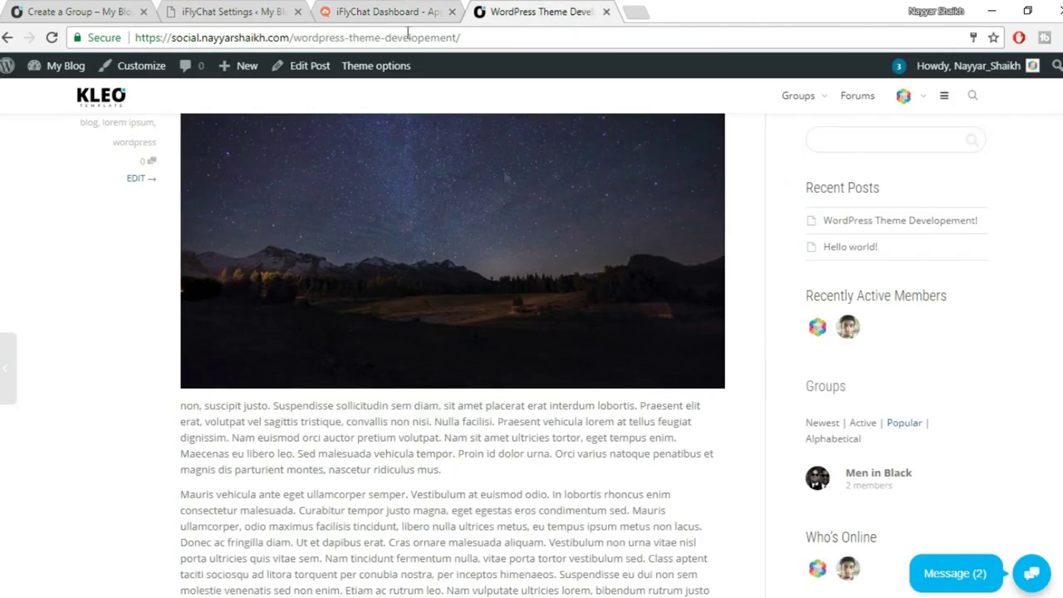
pyautogui.click(357, 10)
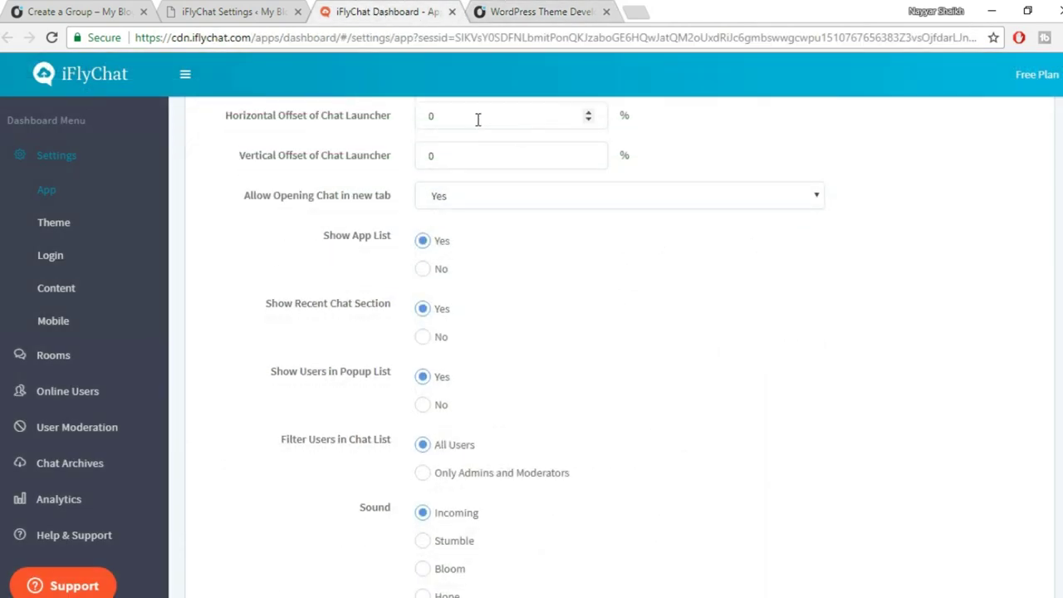
pyautogui.click(573, 10)
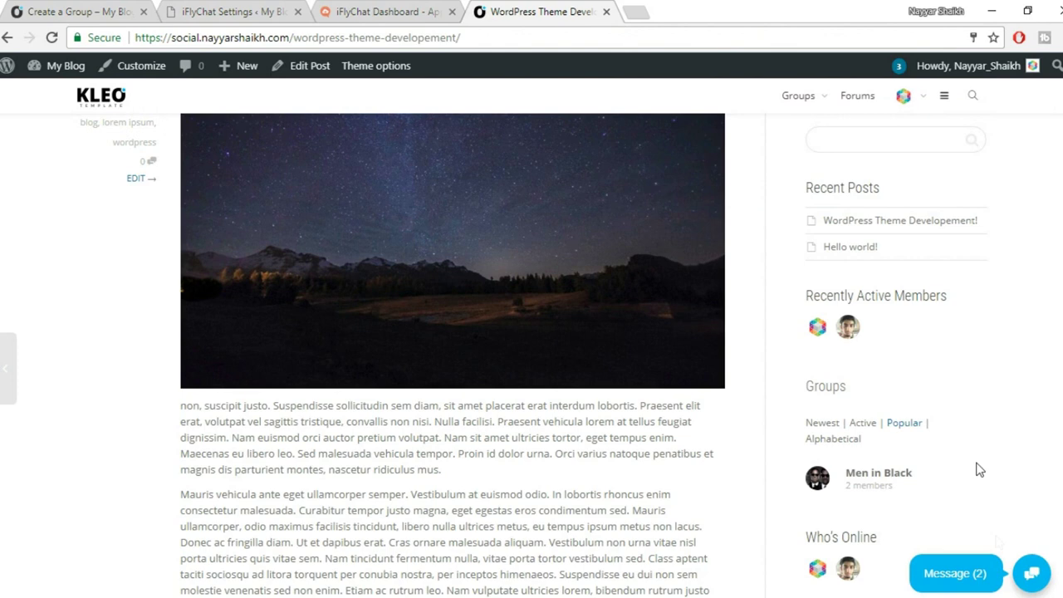
pyautogui.click(402, 8)
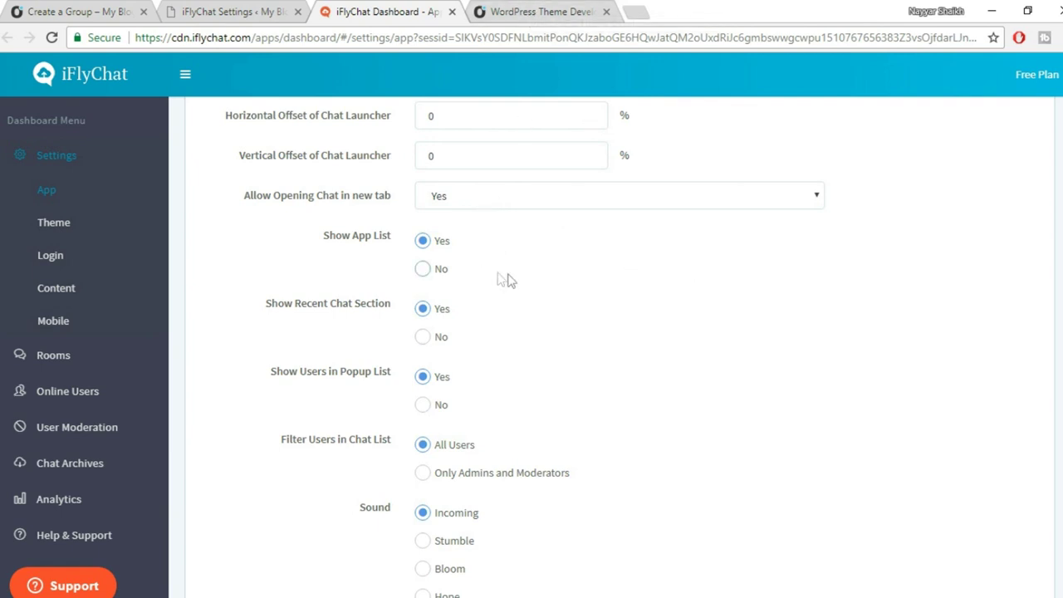
# Keep Enable file attachment at Yes, save the App settings, and open Theme settings.
pyautogui.scroll(-1, 614, 297)
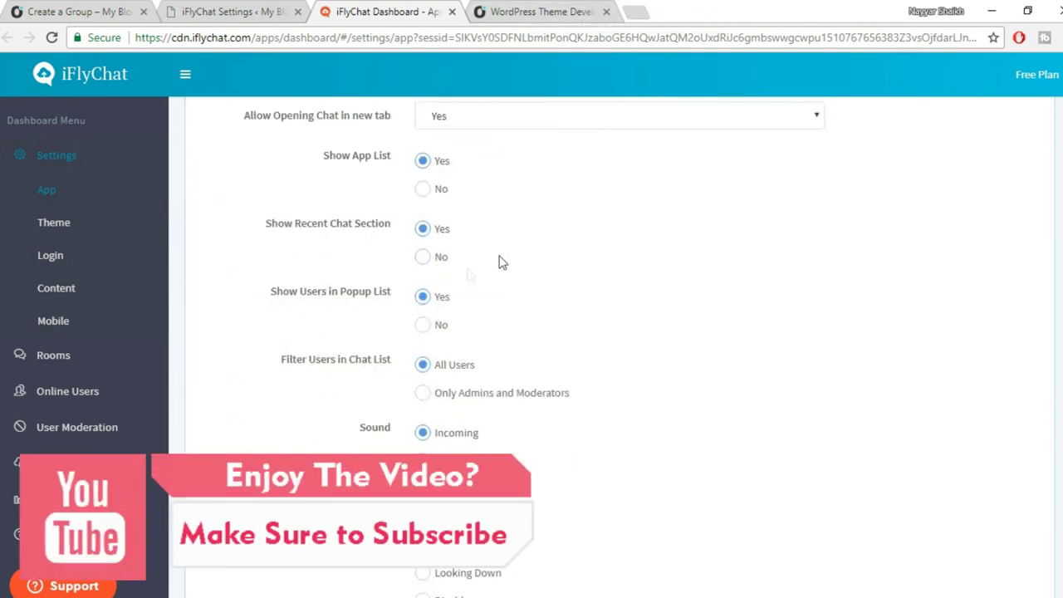
pyautogui.scroll(-3, 562, 260)
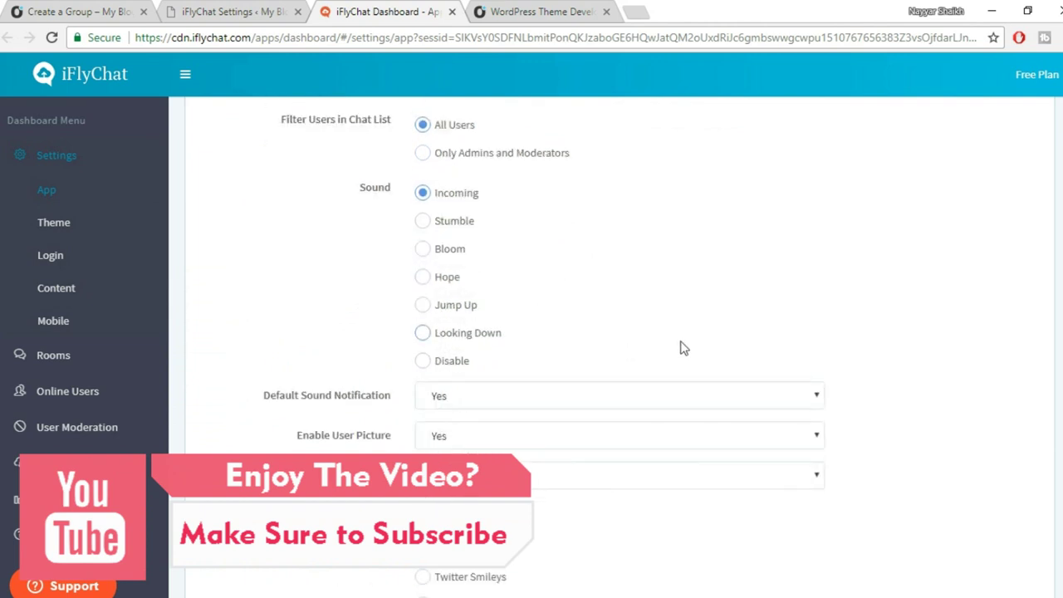
pyautogui.scroll(-3, 681, 346)
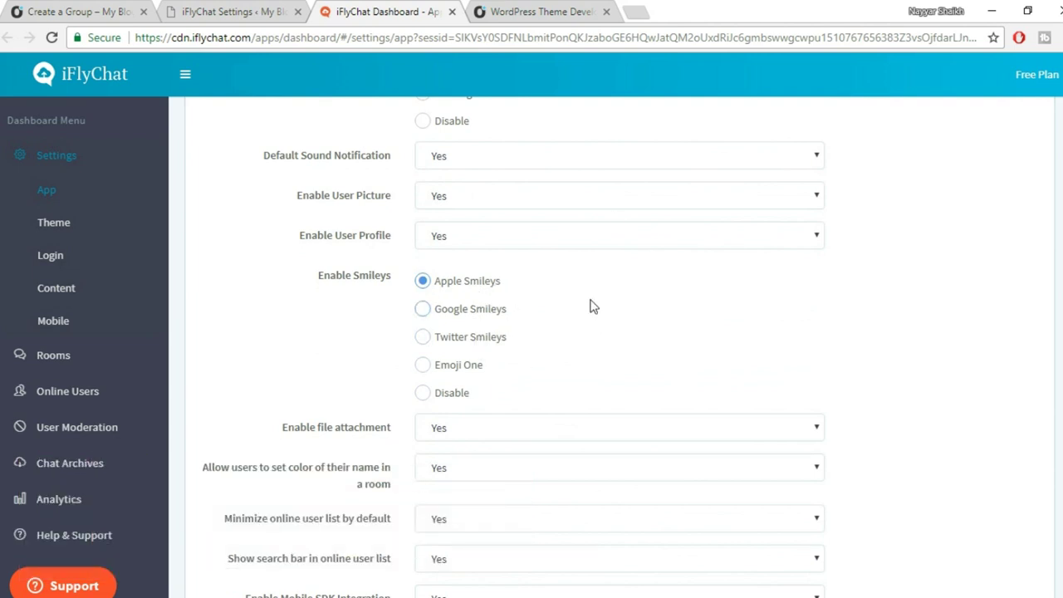
pyautogui.scroll(-3, 688, 324)
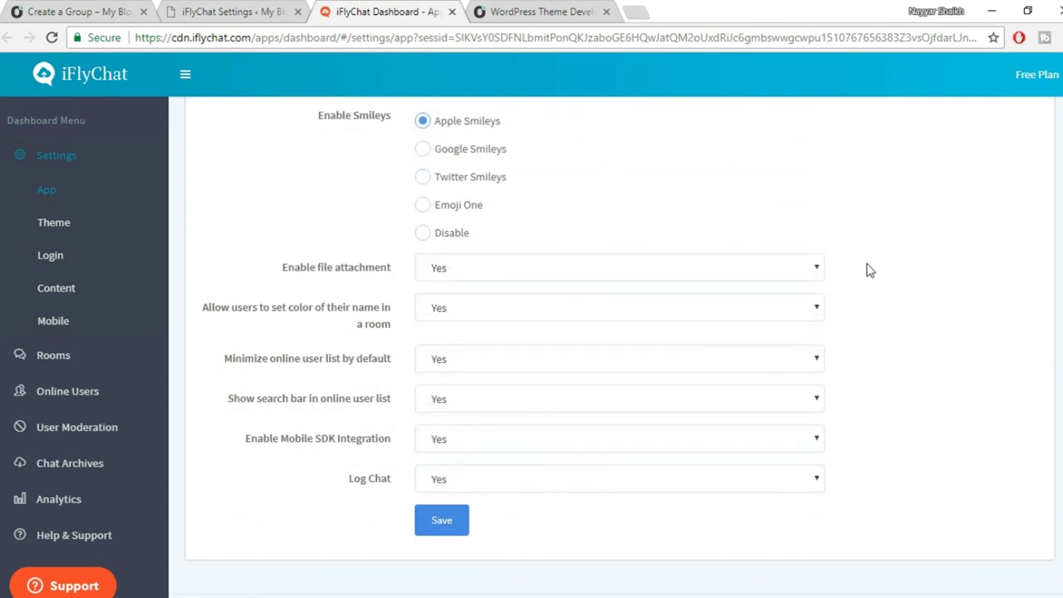
pyautogui.click(529, 277)
pyautogui.click(529, 278)
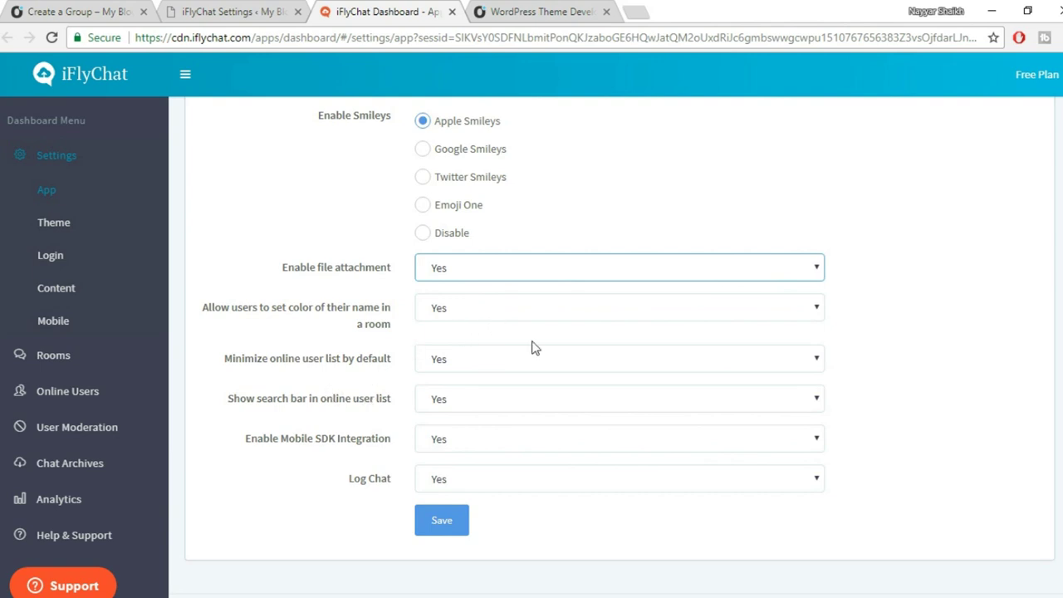
pyautogui.click(451, 526)
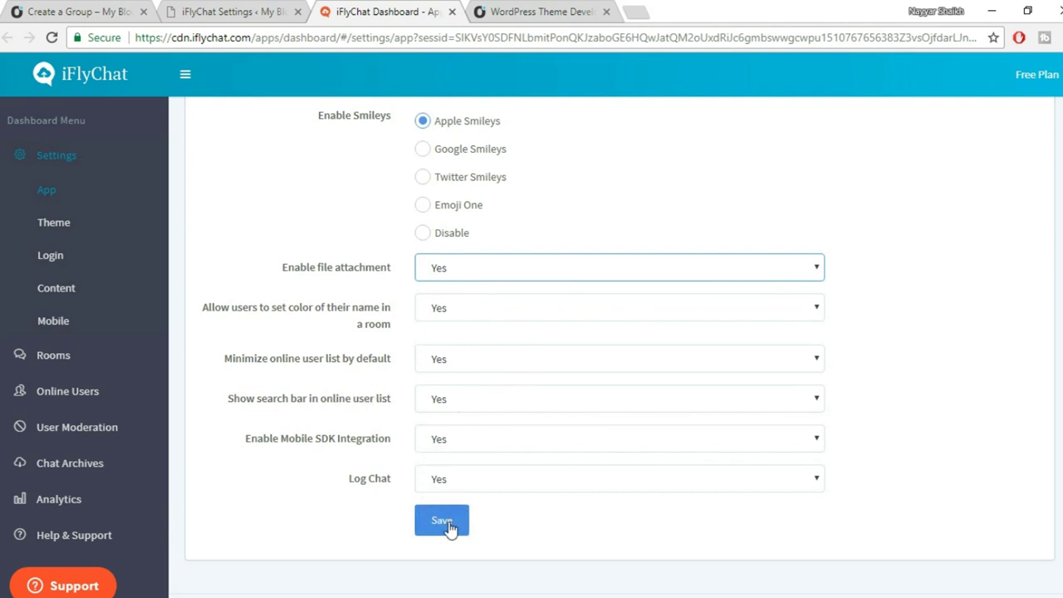
pyautogui.click(83, 224)
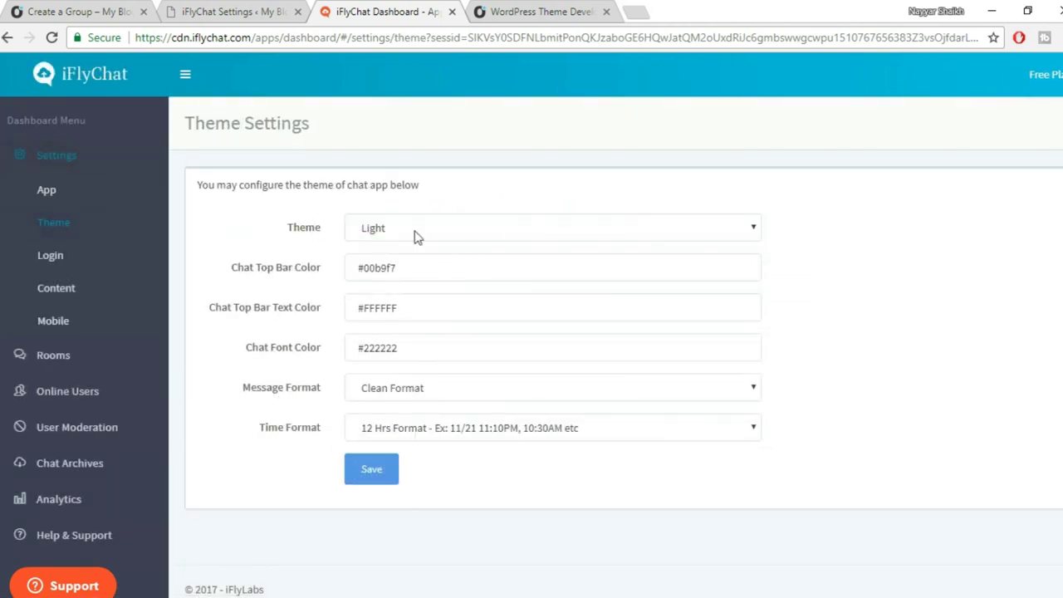
# Open the blog's chat window to check its current blue colour.
pyautogui.hotkey('ctrl', 'Tab')
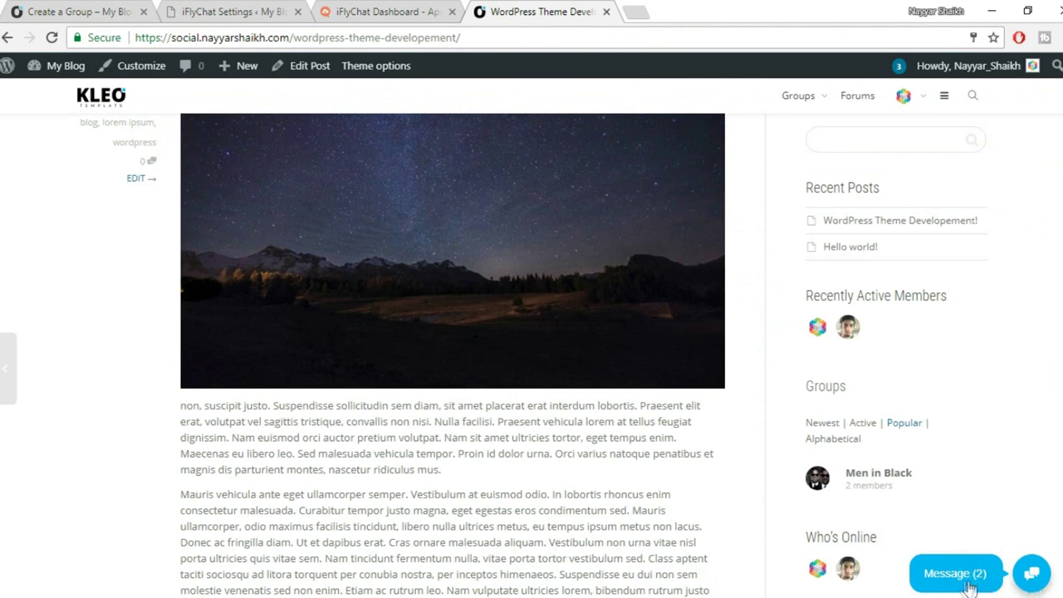
pyautogui.click(956, 575)
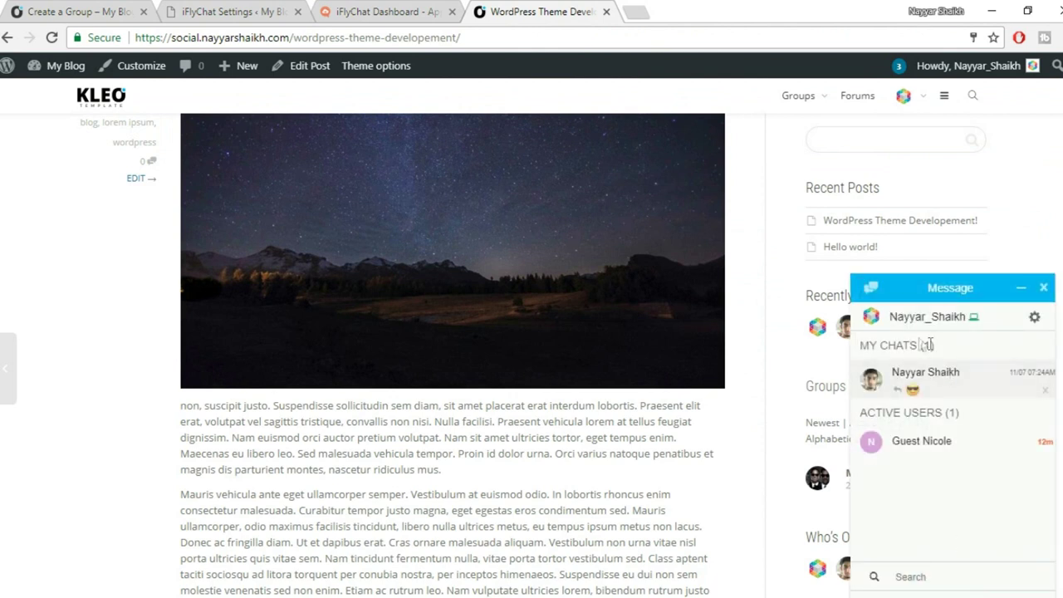
pyautogui.click(1032, 314)
# Copy the top bar colour #00b9f7 and search it on Google in a new tab.
pyautogui.tripleClick(419, 270)
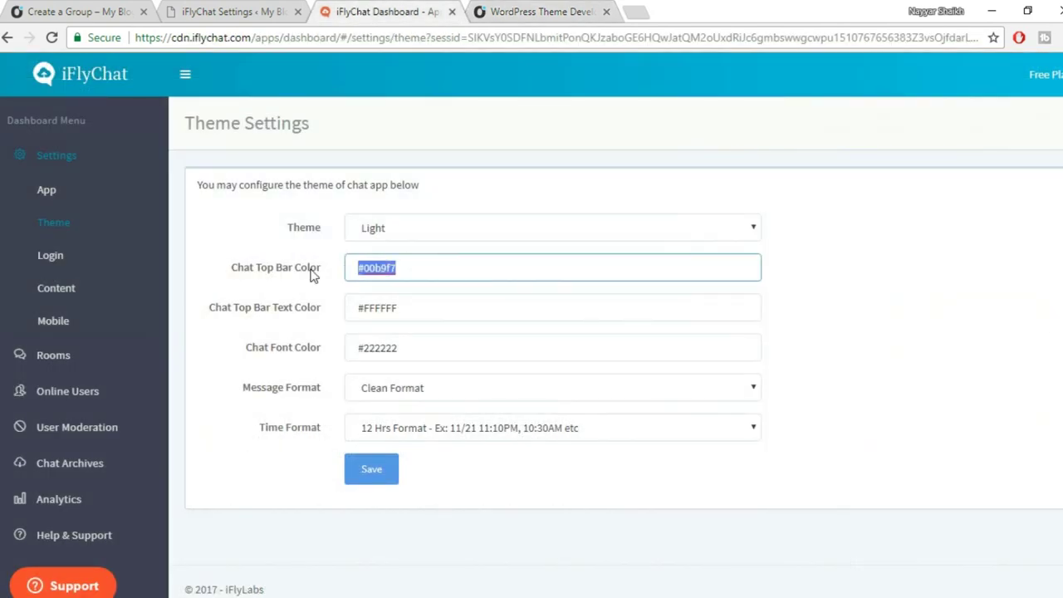
pyautogui.click(414, 273)
pyautogui.moveTo(427, 260); pyautogui.dragTo(330, 261)
pyautogui.hotkey('ctrl', 'c')
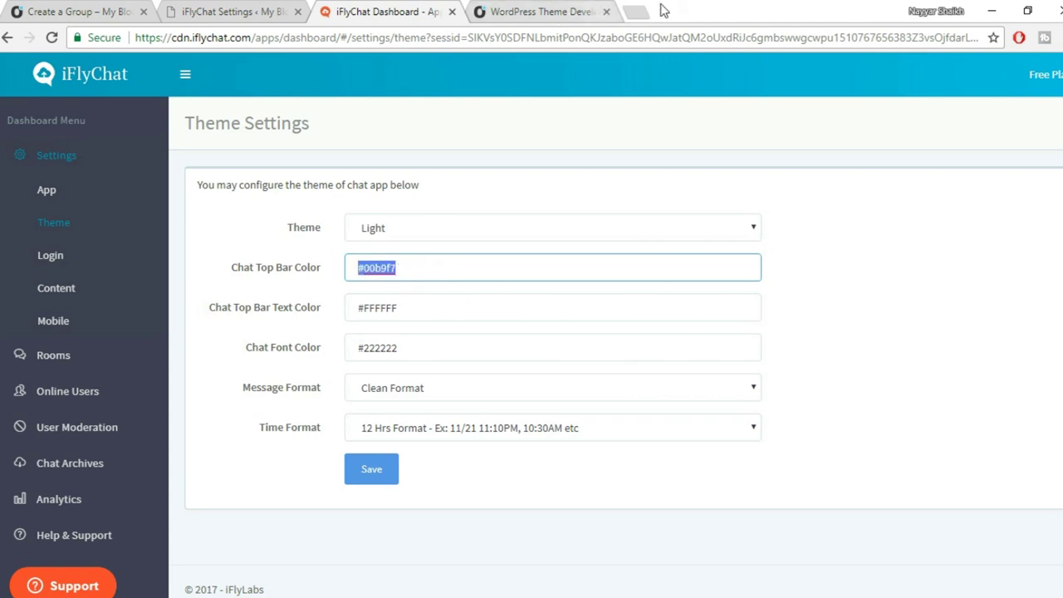
pyautogui.click(633, 10)
pyautogui.hotkey('ctrl', 'v')
pyautogui.press('Return')
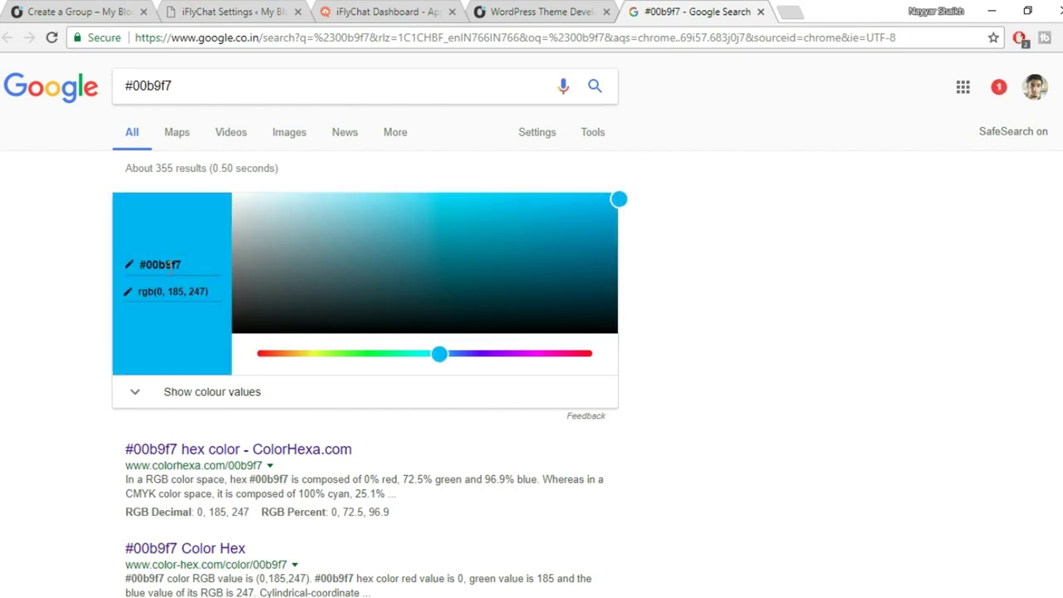
# Drag Google's colour picker to red and select its #f70000 hex code.
pyautogui.click(296, 353)
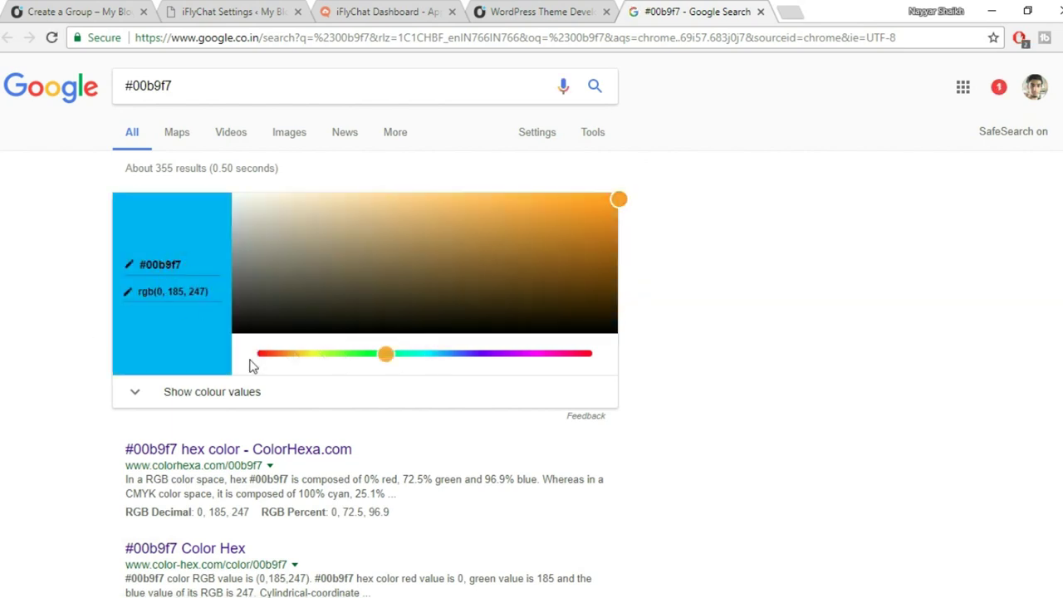
pyautogui.moveTo(292, 356); pyautogui.dragTo(246, 359)
pyautogui.click(150, 263)
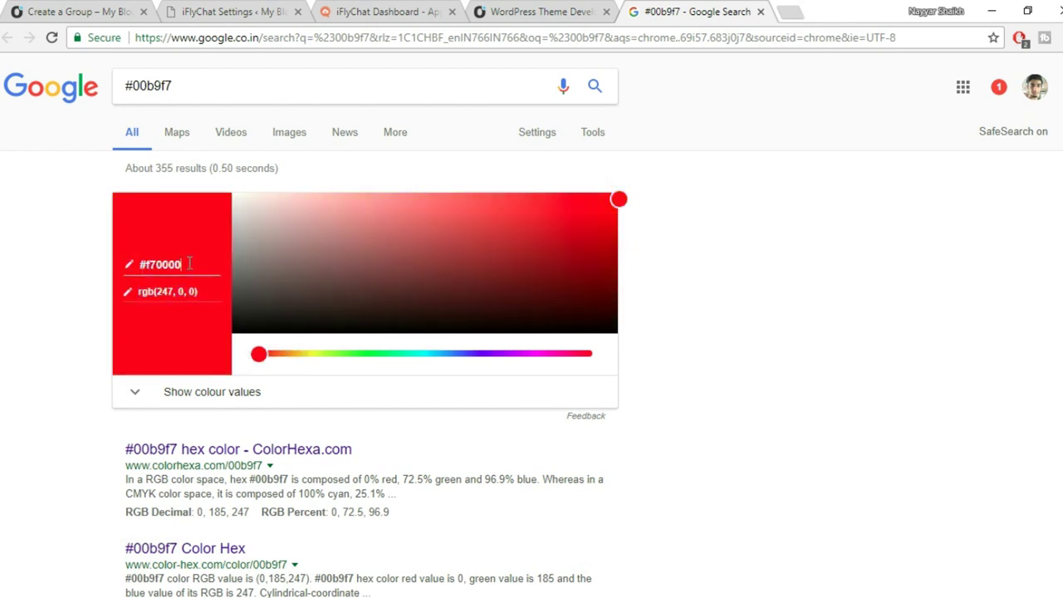
pyautogui.moveTo(190, 263); pyautogui.dragTo(125, 272)
pyautogui.hotkey('ctrl', 'c')
# Paste #f70000 into the iFlyChat Chat Top Bar Color field.
pyautogui.click(548, 10)
pyautogui.click(425, 10)
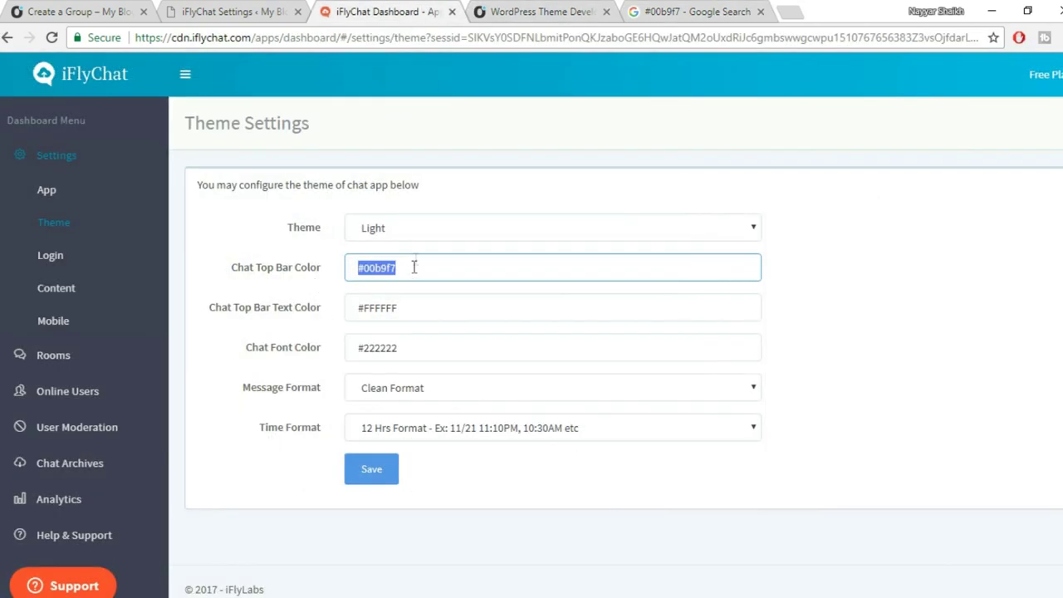
pyautogui.hotkey('ctrl', 'v')
pyautogui.click(485, 10)
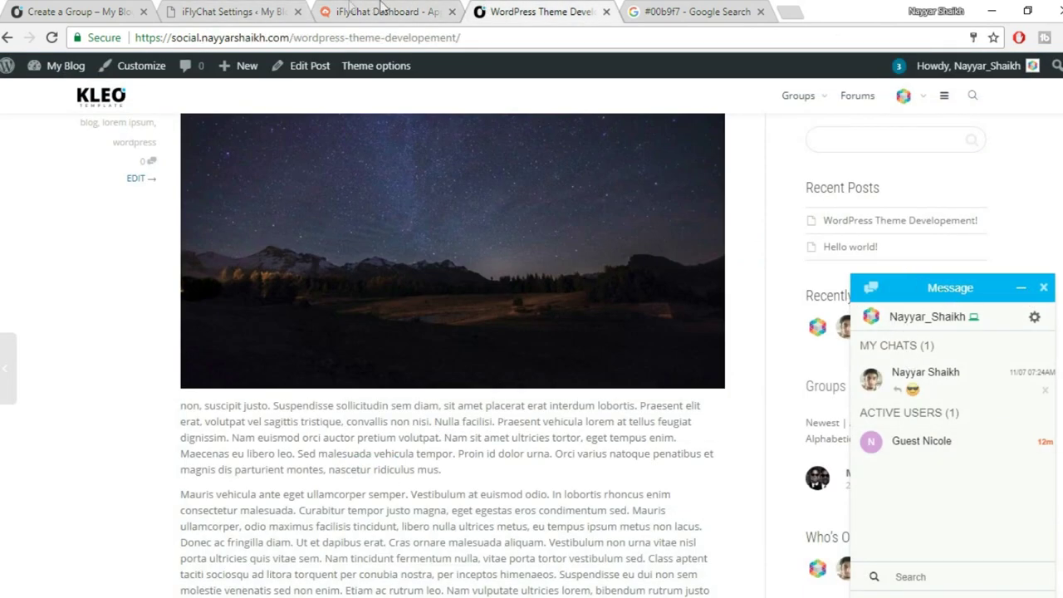
# Save the #f70000 top bar colour in the iFlyChat Theme Settings.
pyautogui.click(270, 11)
pyautogui.click(378, 11)
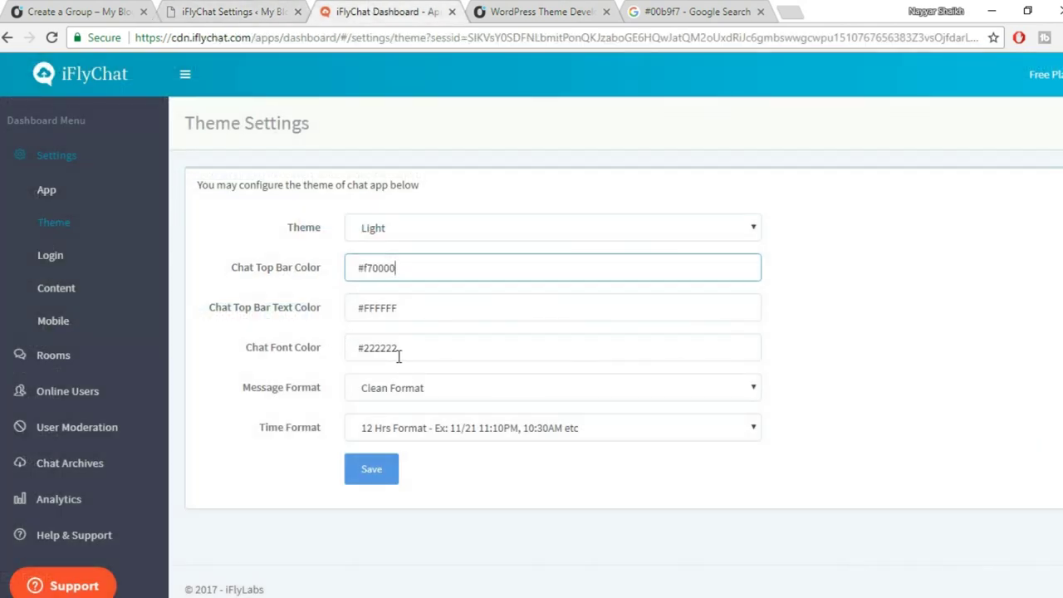
pyautogui.click(481, 10)
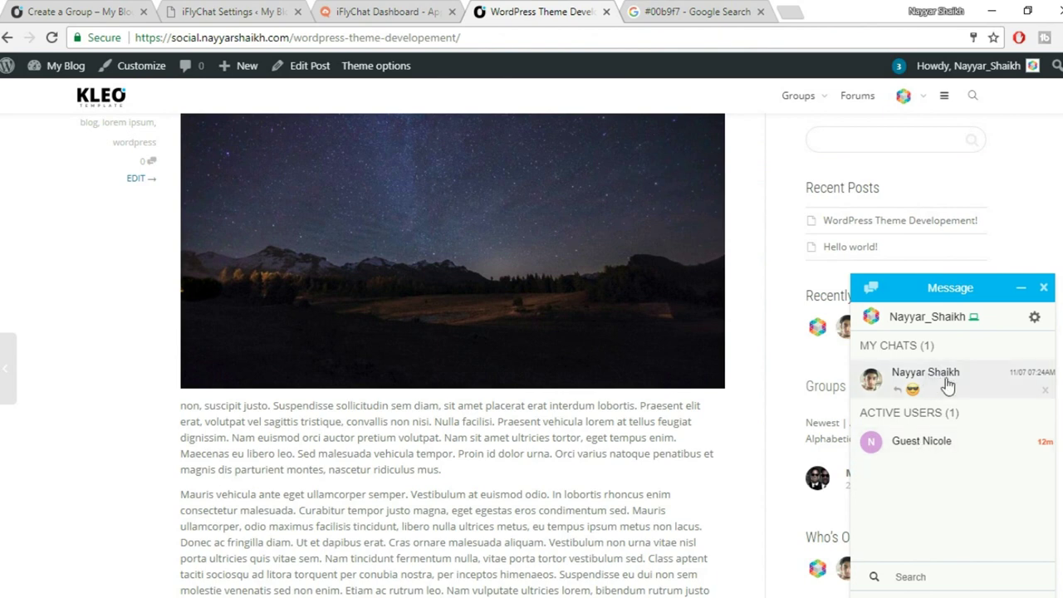
pyautogui.click(250, 12)
pyautogui.click(378, 12)
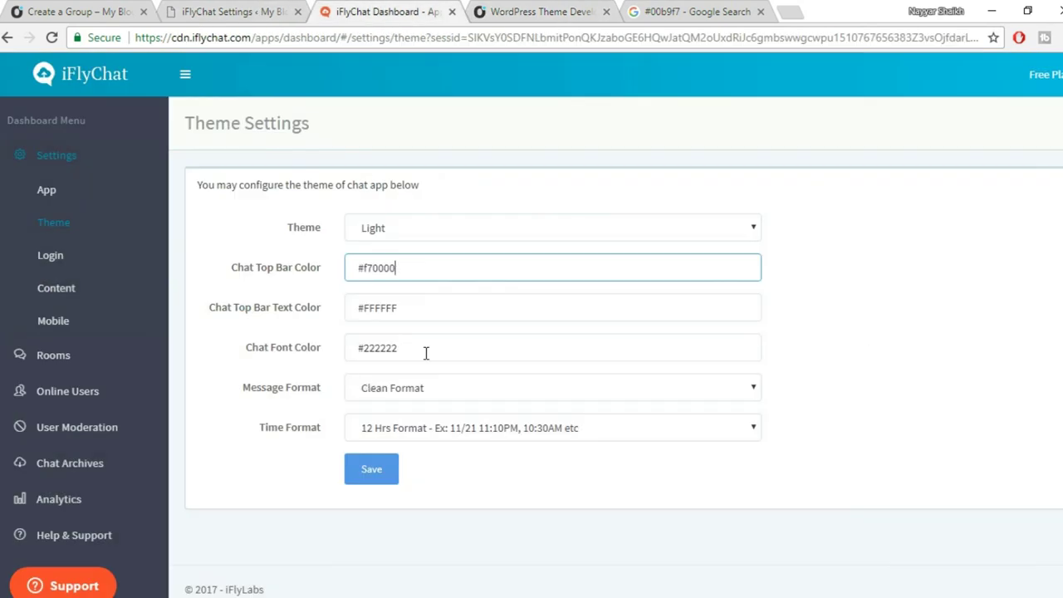
pyautogui.click(377, 472)
# Reload the blog and open the Message chat to confirm its top bar is red.
pyautogui.click(536, 12)
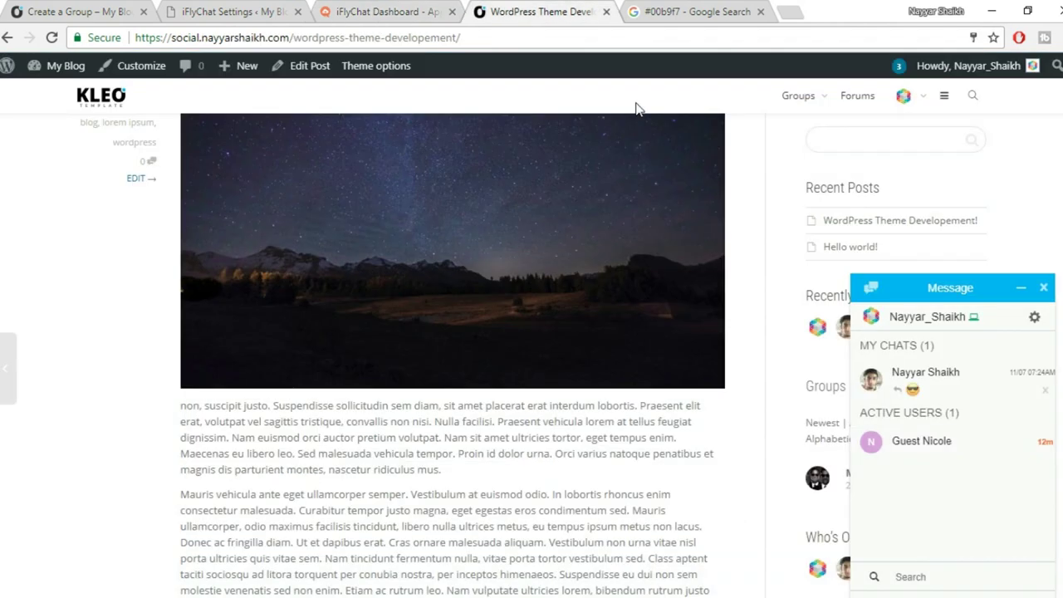
pyautogui.click(1043, 288)
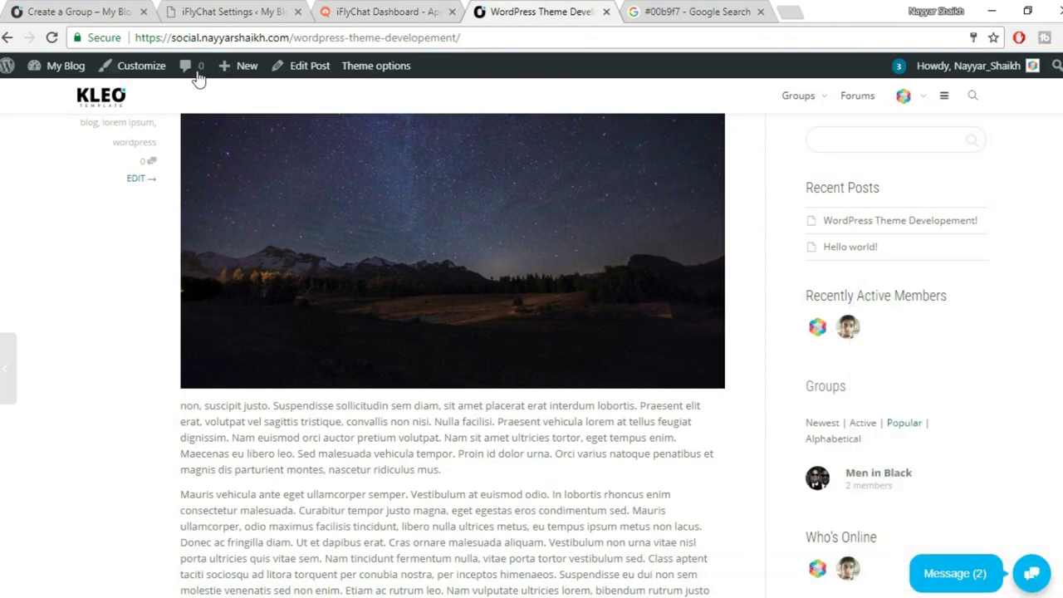
pyautogui.click(51, 38)
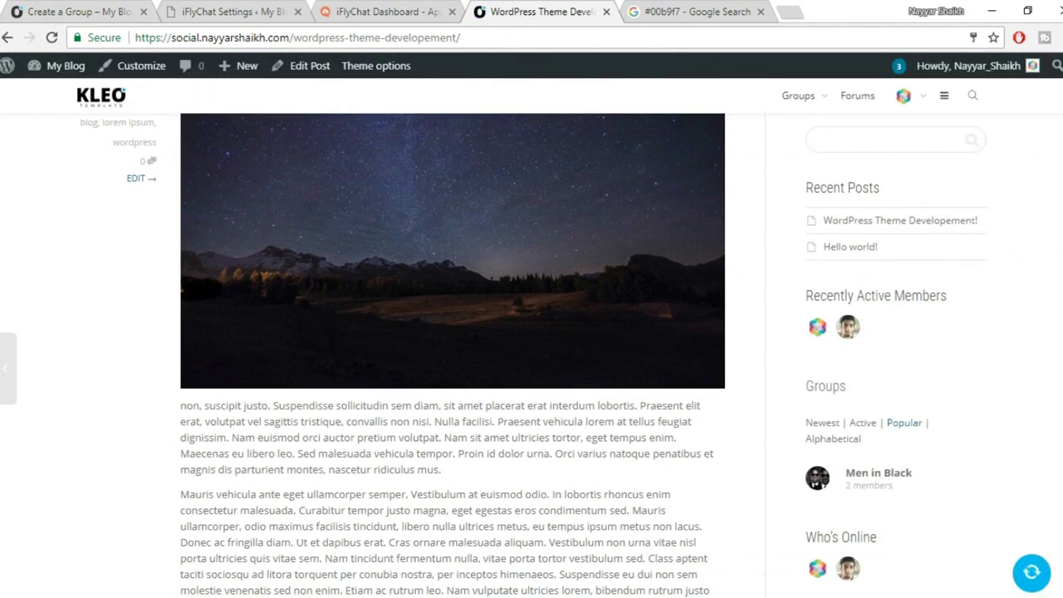
pyautogui.scroll(-1, 1034, 578)
pyautogui.scroll(3, 1038, 582)
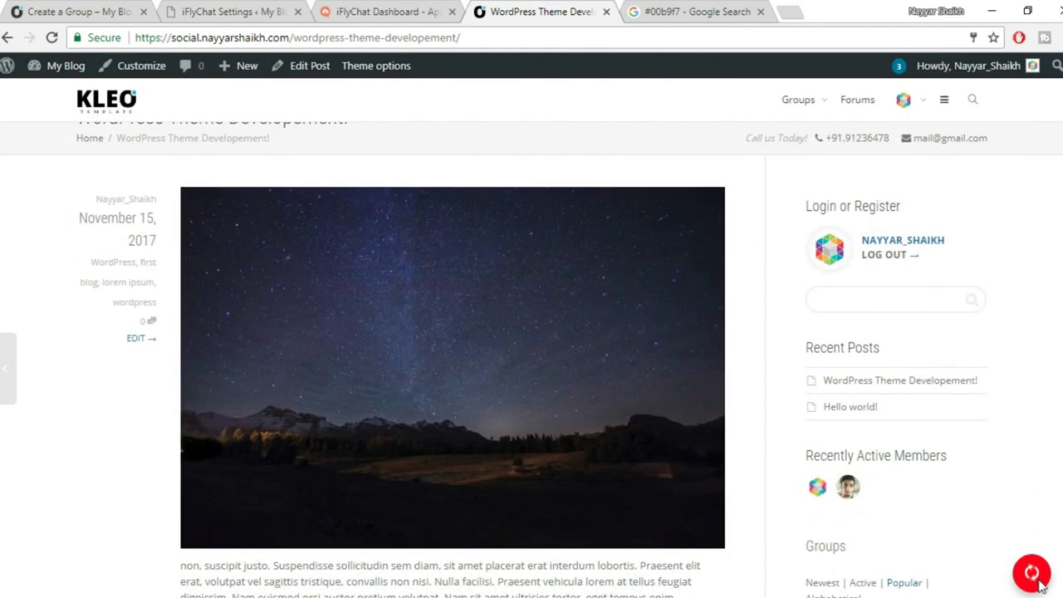
pyautogui.click(944, 585)
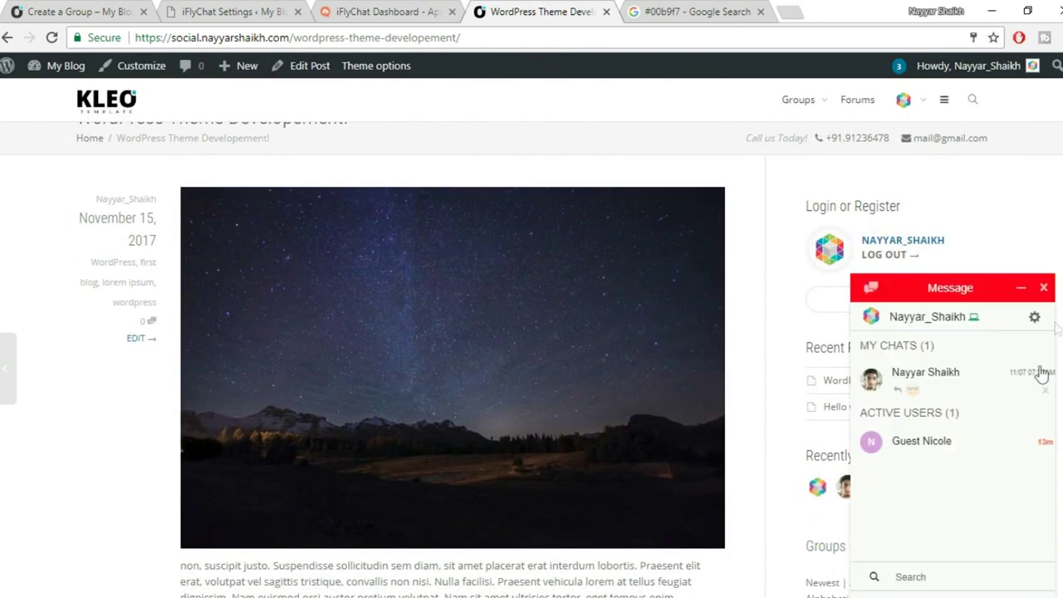
pyautogui.click(1043, 287)
pyautogui.scroll(-8, 1038, 544)
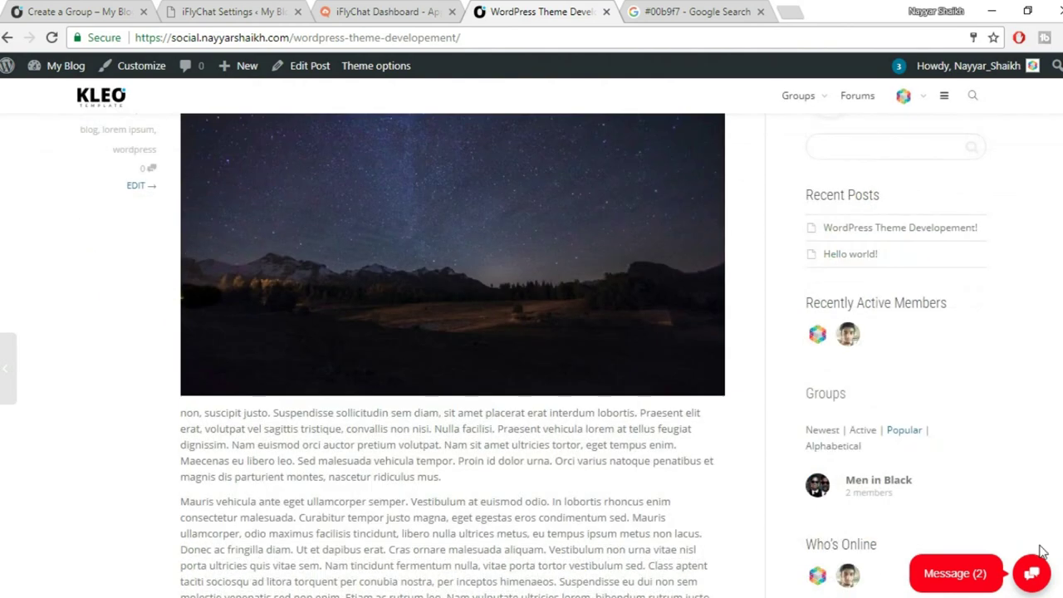
pyautogui.click(382, 11)
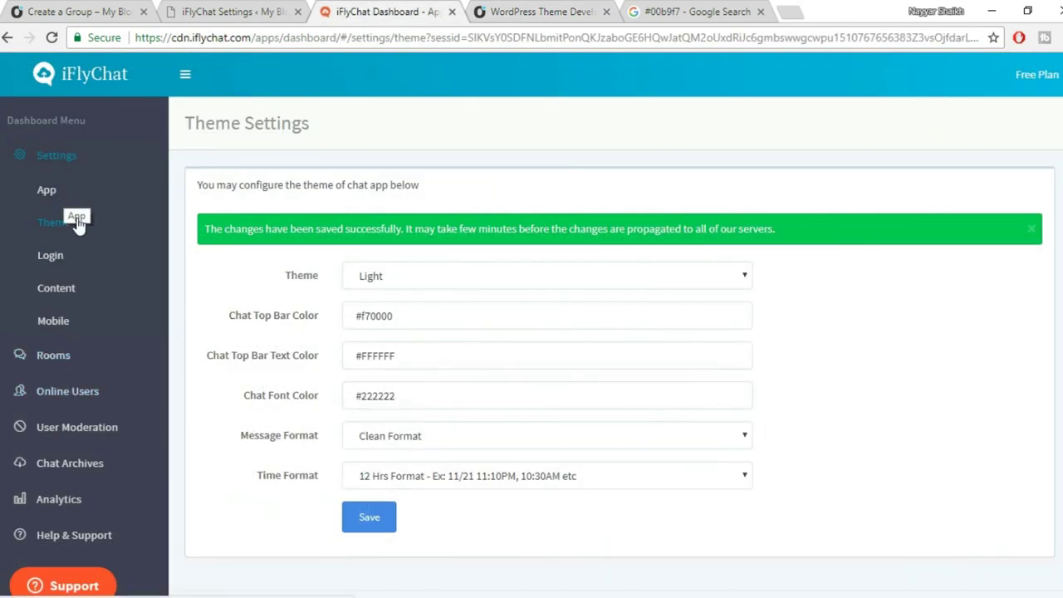
# In Login Settings, keep site login off and guest naming as is, and set Allow Guest Users to Disable.
pyautogui.click(69, 258)
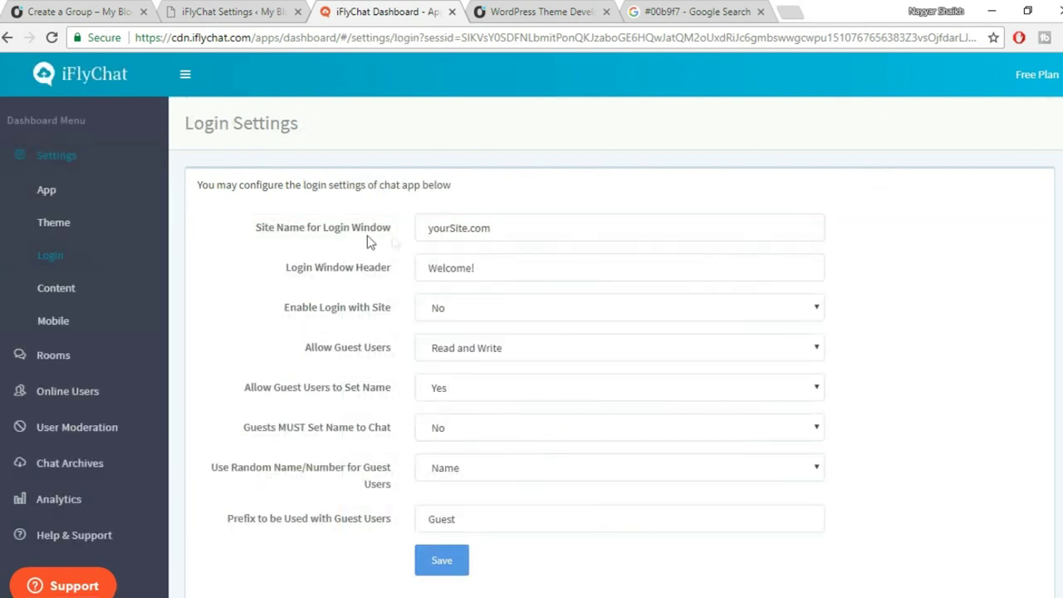
pyautogui.doubleClick(544, 225)
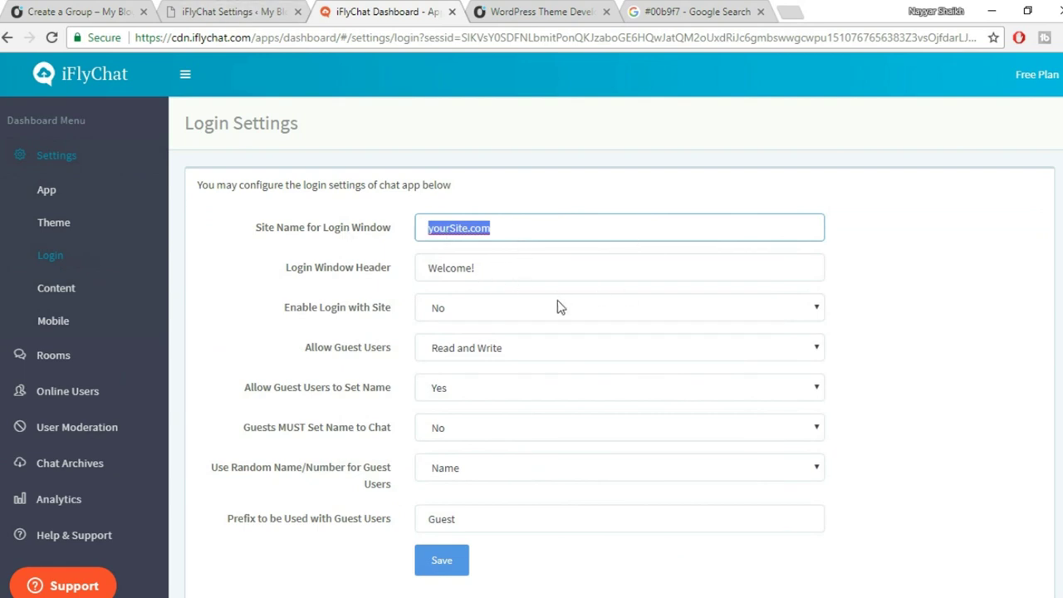
pyautogui.scroll(-1, 560, 307)
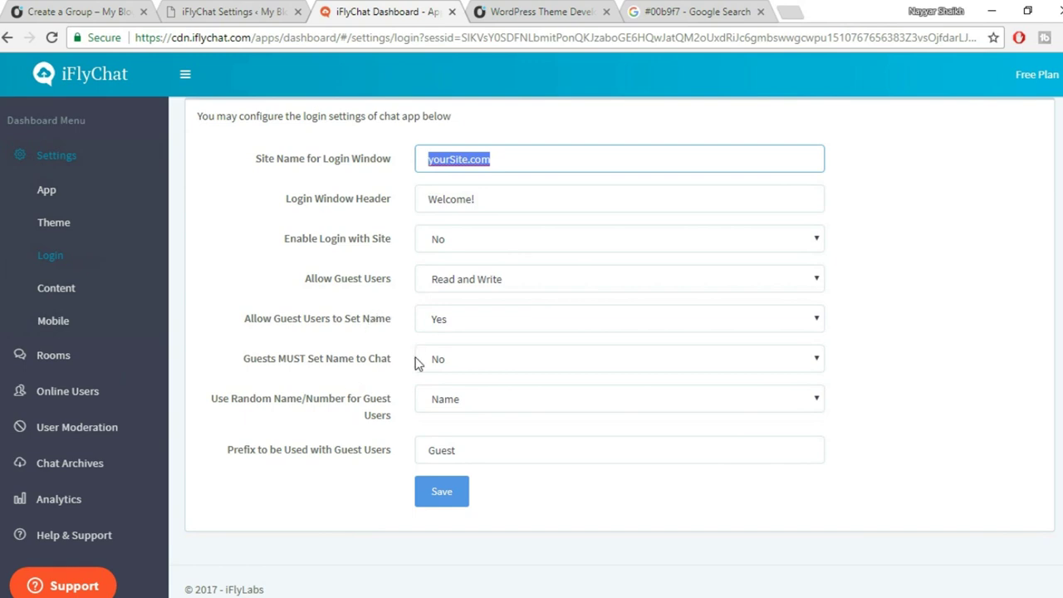
pyautogui.click(486, 357)
pyautogui.click(479, 358)
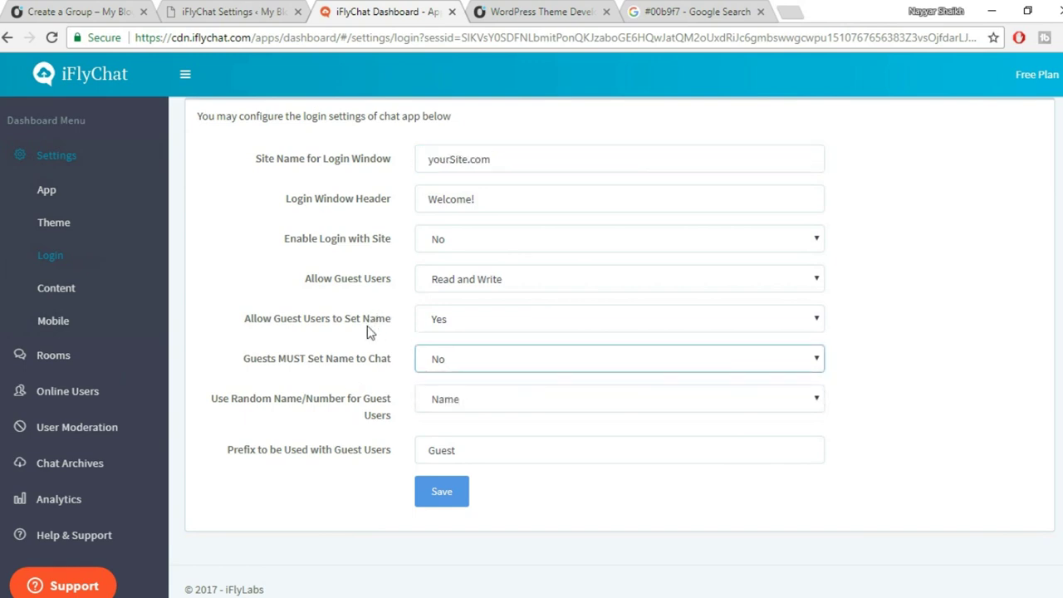
pyautogui.click(461, 326)
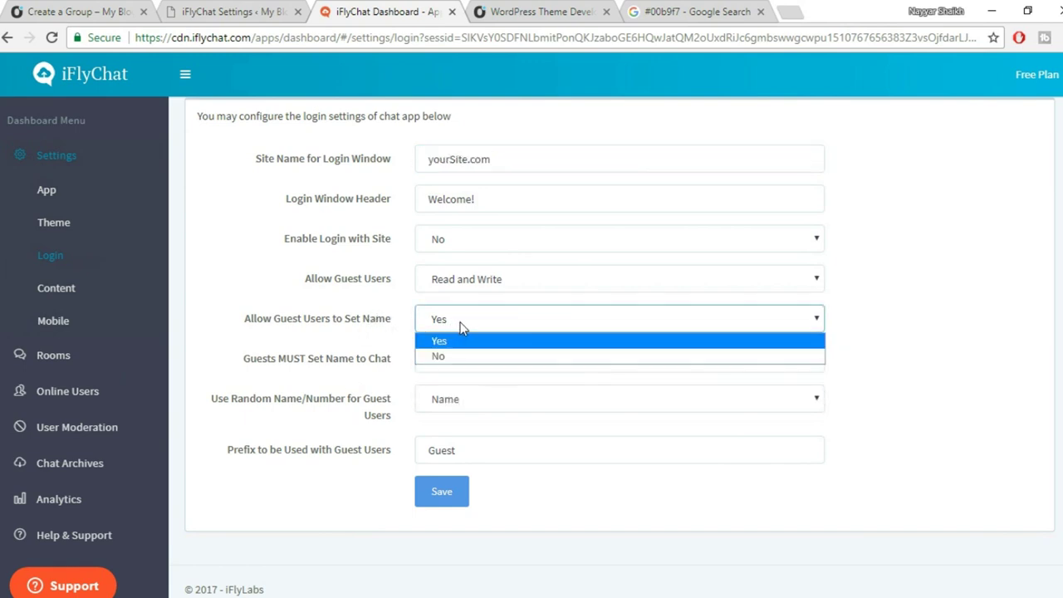
pyautogui.click(472, 315)
pyautogui.click(468, 248)
pyautogui.click(467, 249)
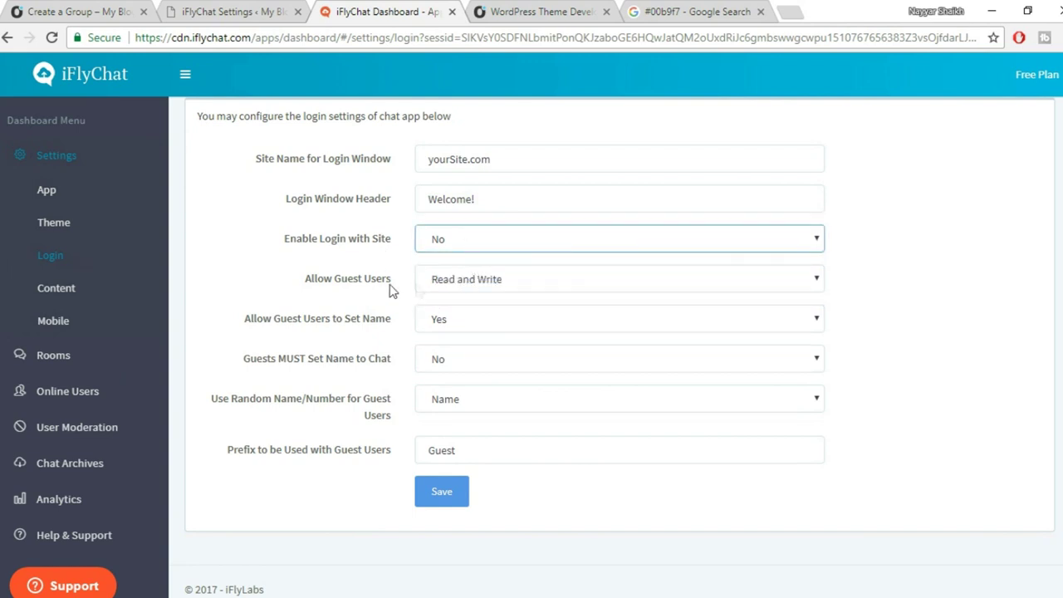
pyautogui.click(473, 281)
pyautogui.click(485, 332)
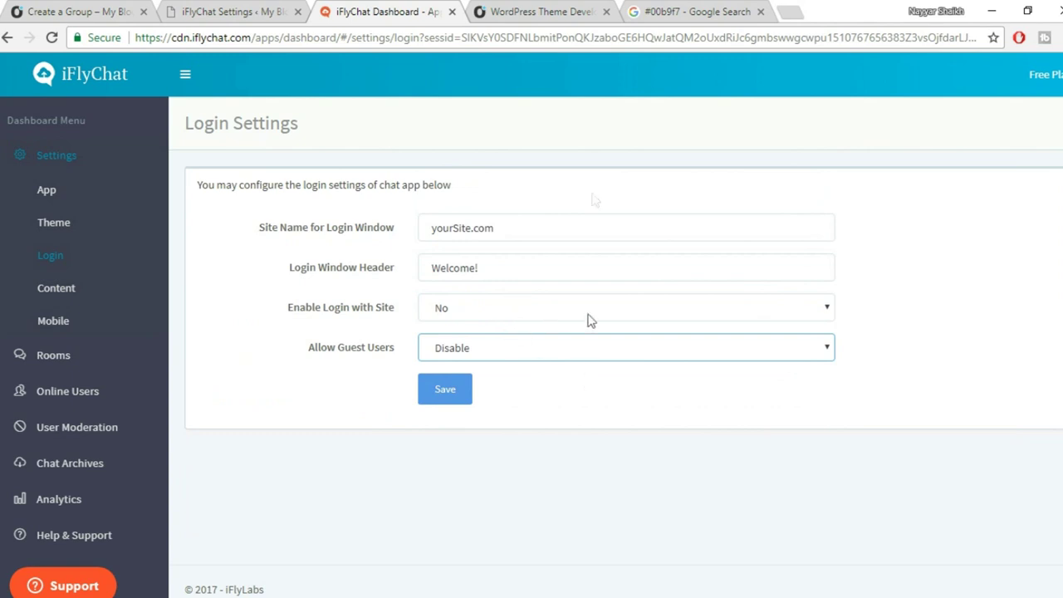
# Check the blog's Message chat, then save the disabled guest users setting.
pyautogui.click(528, 18)
pyautogui.click(955, 573)
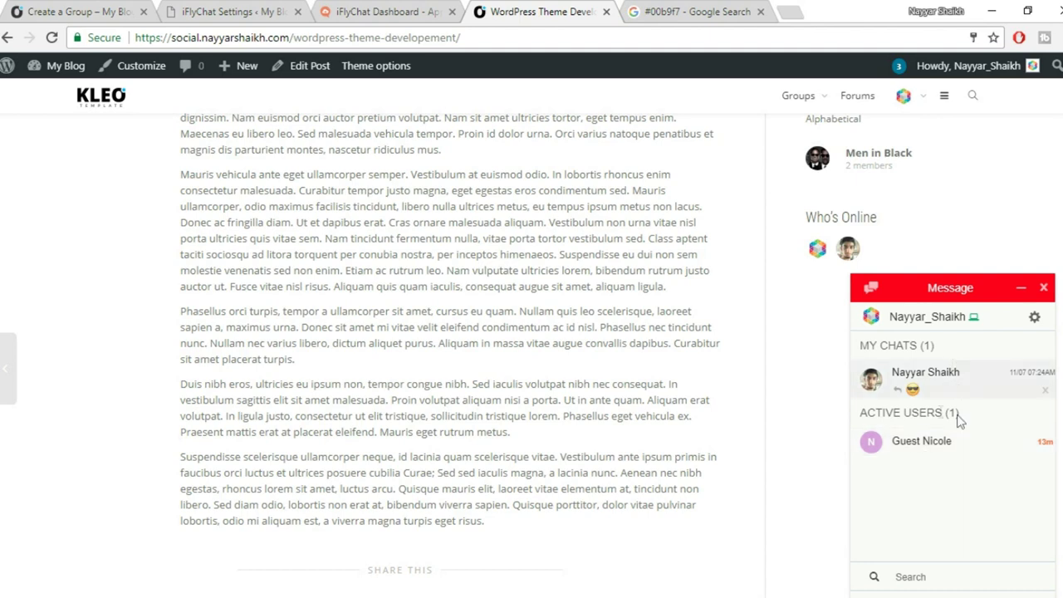
pyautogui.click(387, 12)
pyautogui.click(522, 8)
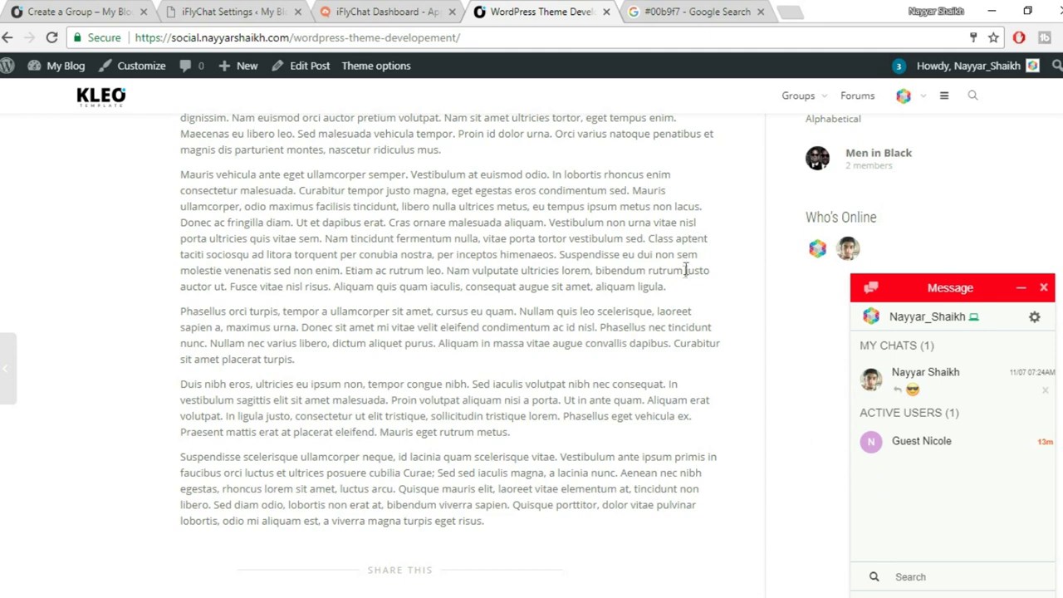
pyautogui.click(386, 12)
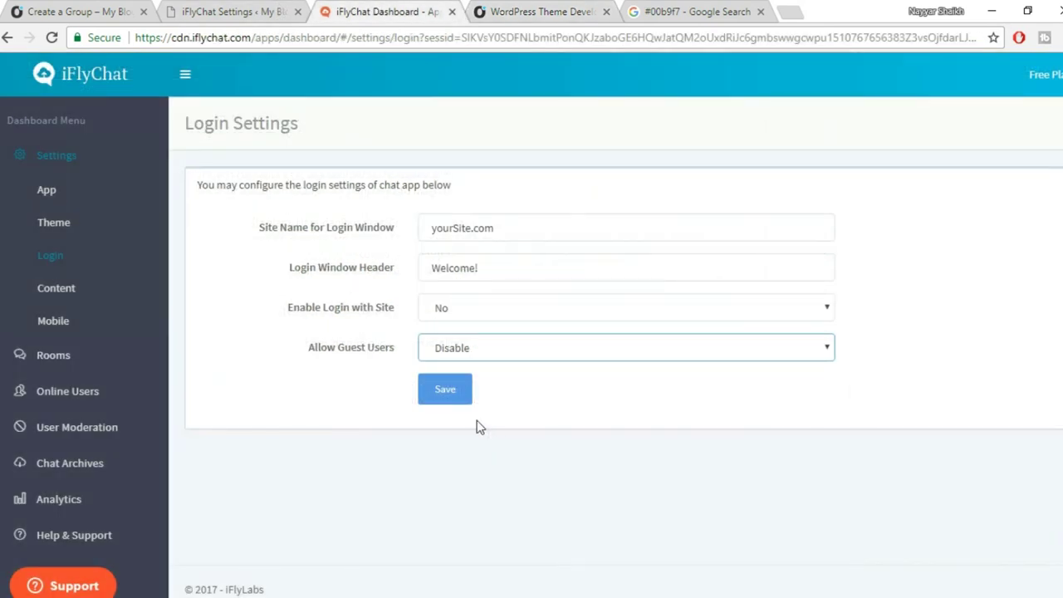
pyautogui.click(451, 402)
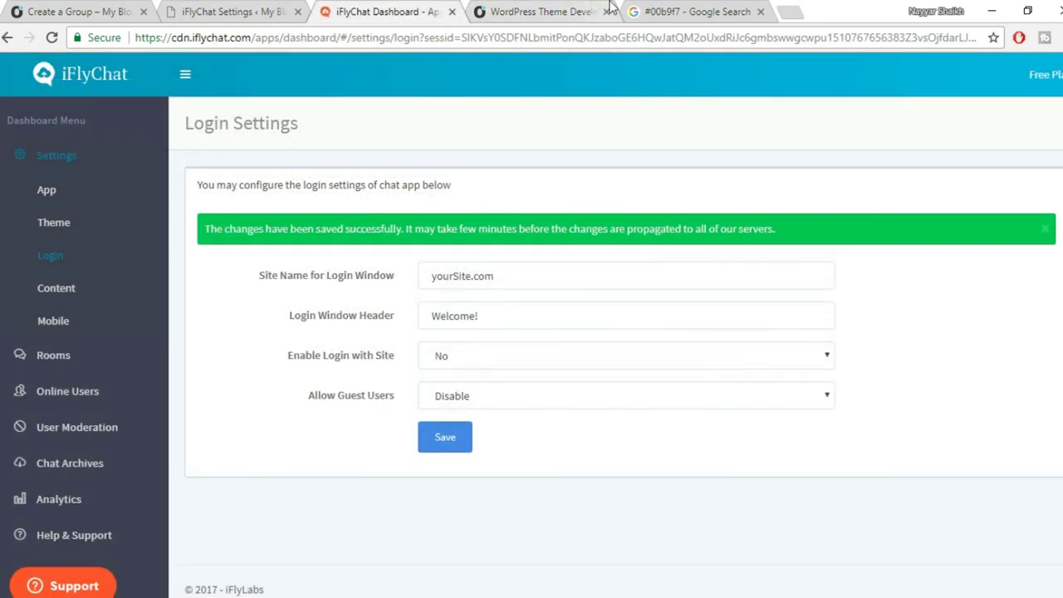
# Reload the blog post and confirm the red Message chat still works.
pyautogui.click(609, 8)
pyautogui.click(51, 37)
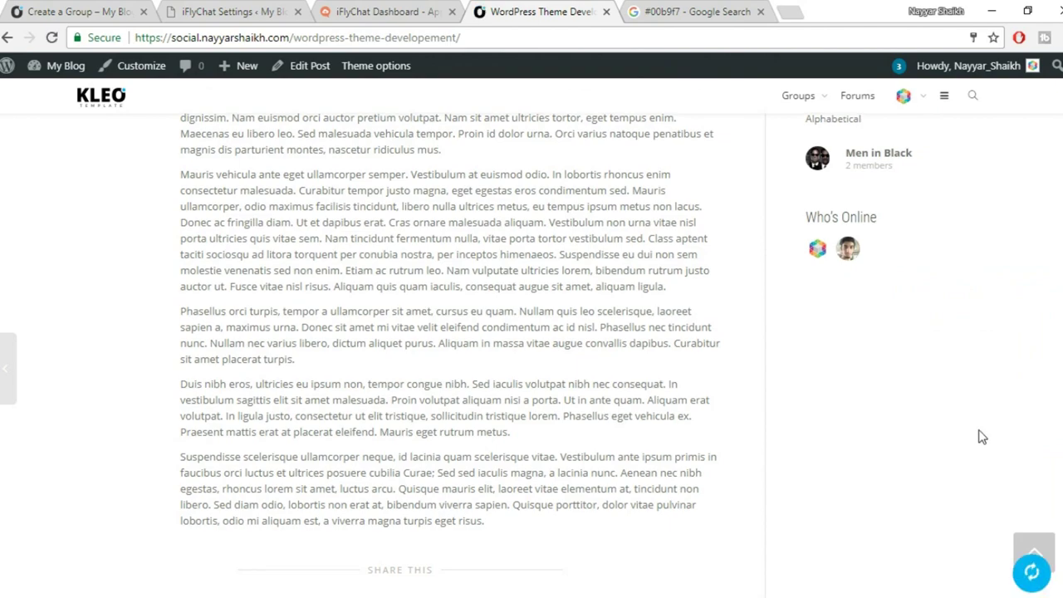
pyautogui.scroll(-1, 981, 465)
pyautogui.scroll(4, 980, 490)
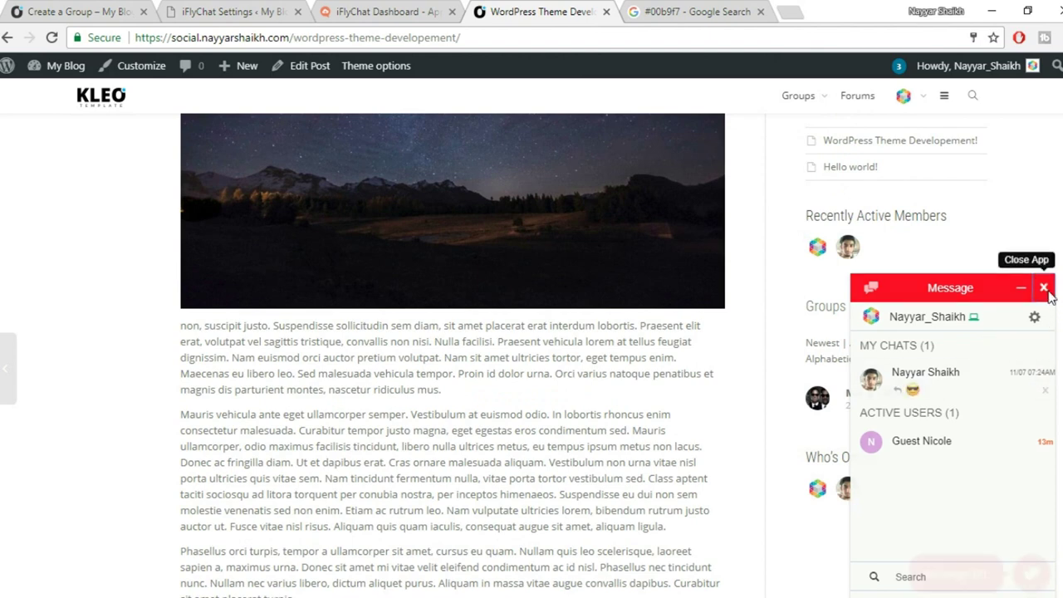
pyautogui.click(1044, 287)
pyautogui.click(373, 10)
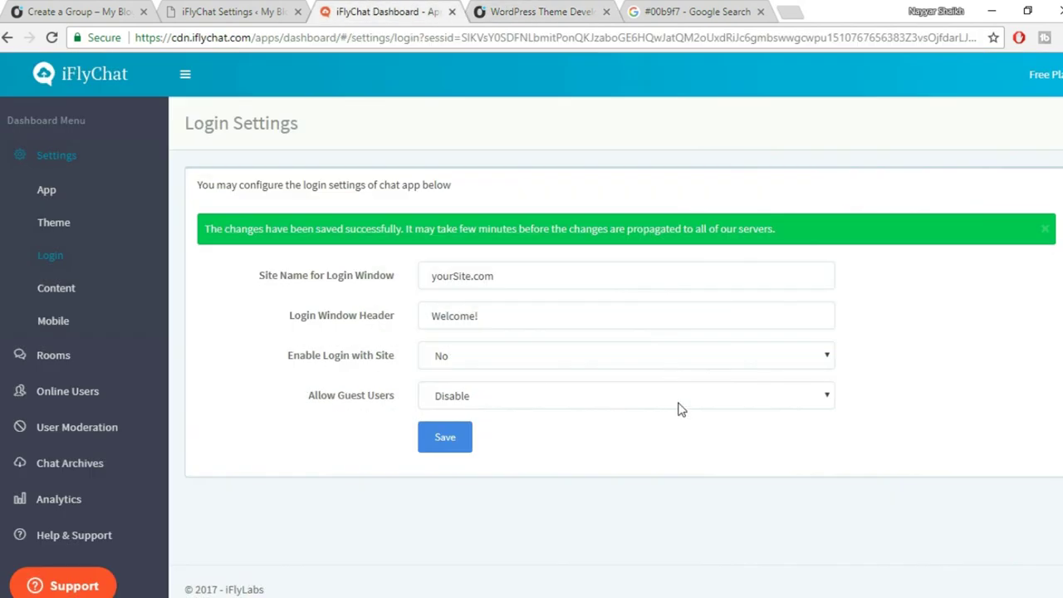
# Open Content Settings and read through the Stop Words list, temporarily enlarging its box.
pyautogui.click(73, 290)
pyautogui.scroll(-3, 834, 328)
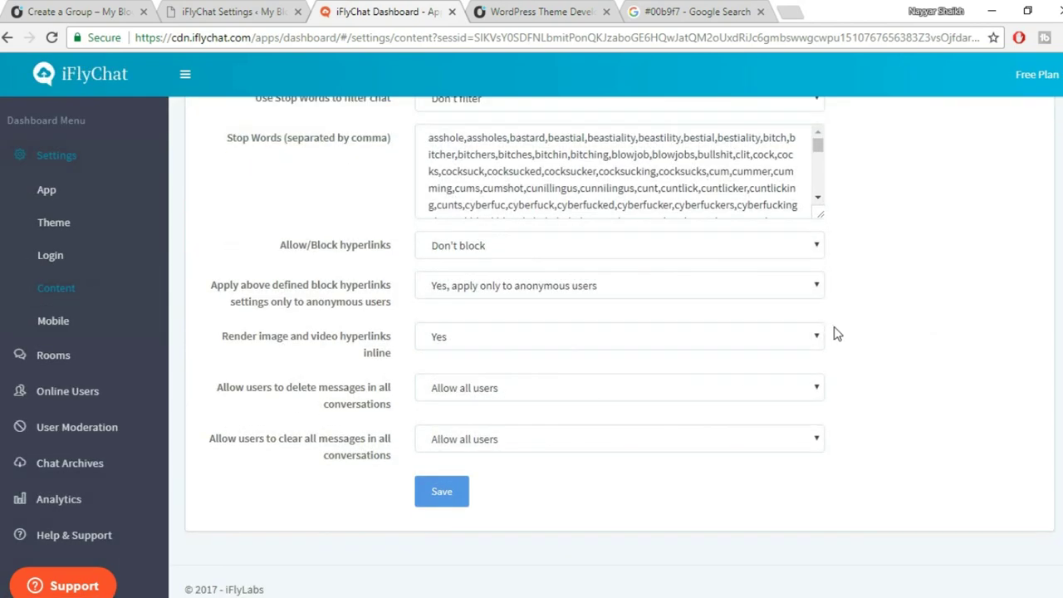
pyautogui.scroll(3, 329, 430)
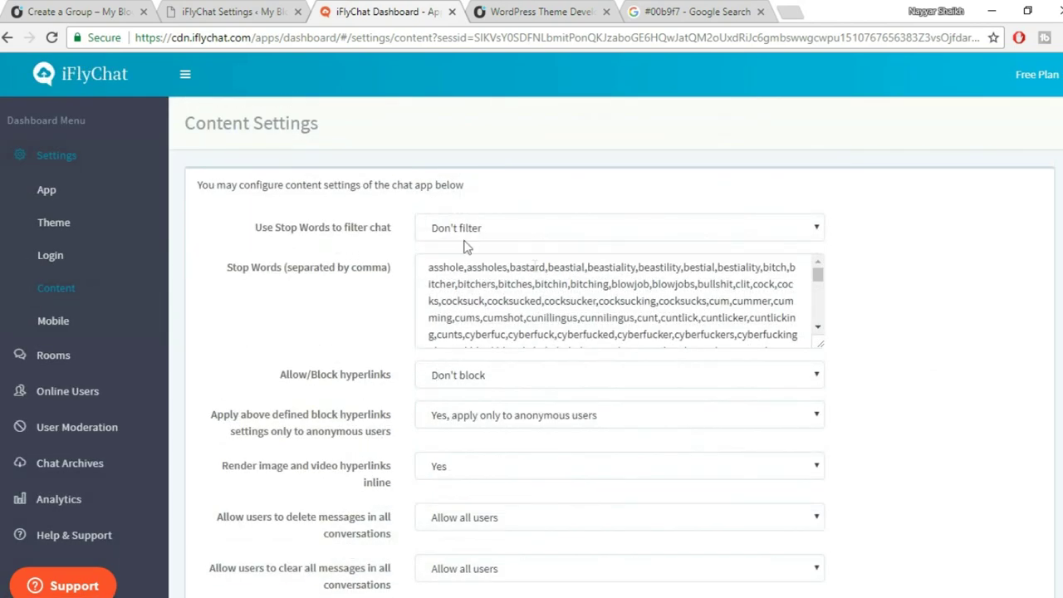
pyautogui.scroll(-2, 571, 335)
pyautogui.scroll(2, 571, 335)
pyautogui.moveTo(819, 344); pyautogui.dragTo(867, 449)
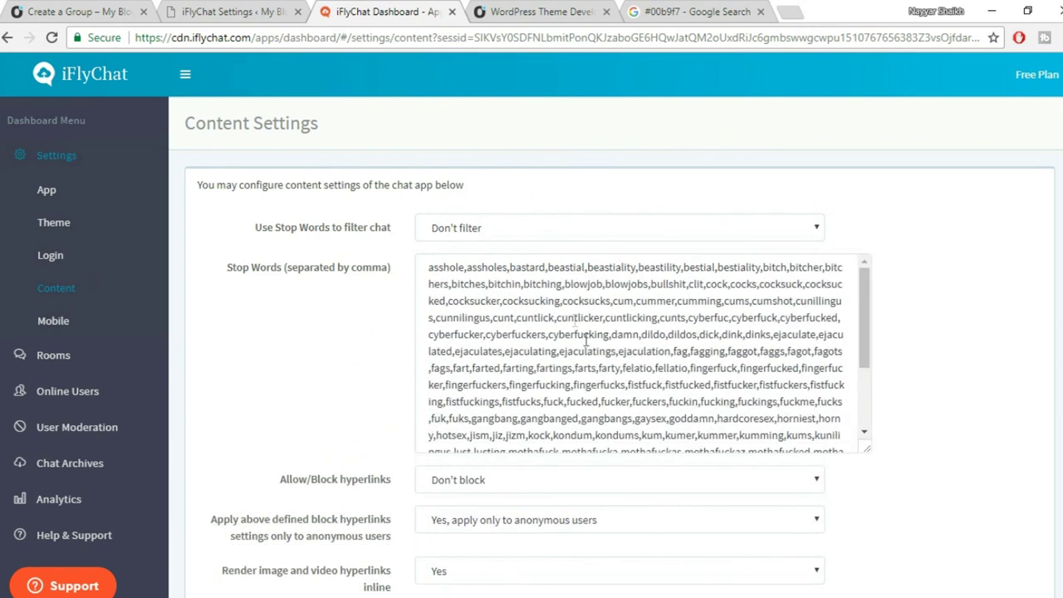
pyautogui.moveTo(427, 271); pyautogui.dragTo(645, 351)
pyautogui.click(645, 351)
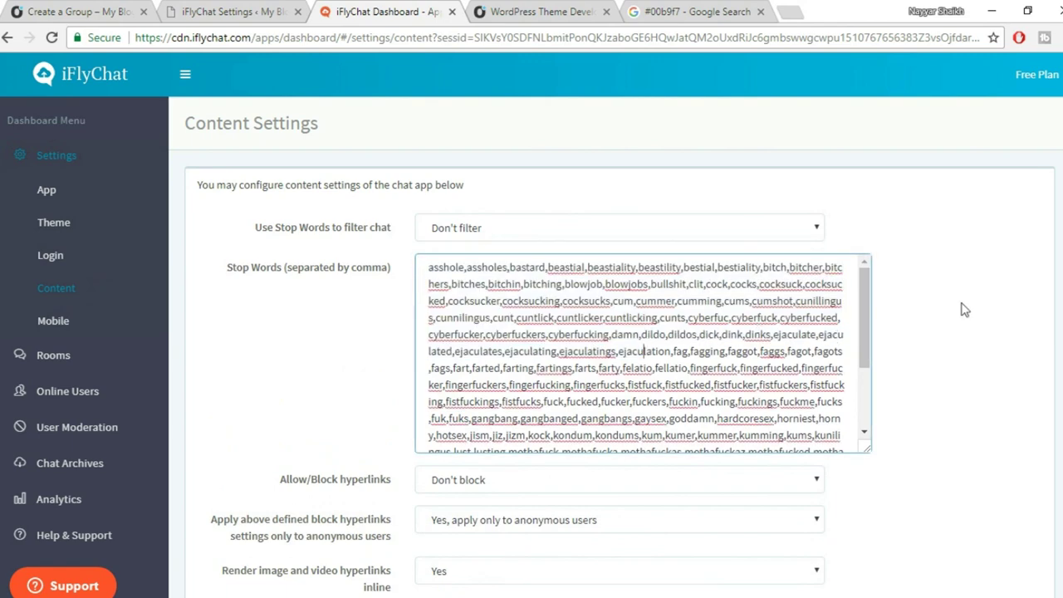
pyautogui.scroll(-3, 963, 309)
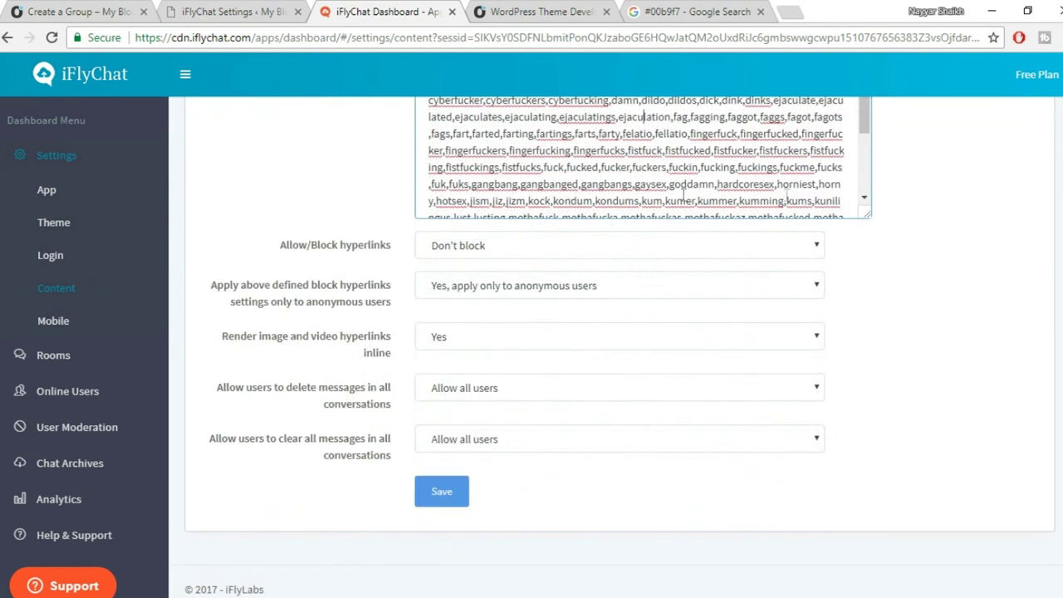
pyautogui.moveTo(866, 219); pyautogui.dragTo(855, 220)
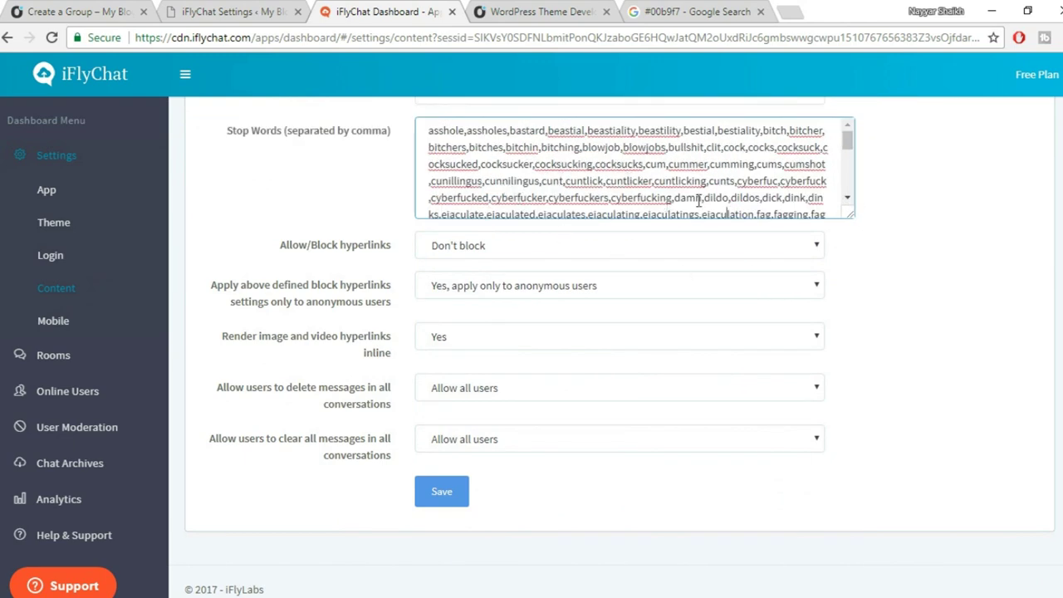
pyautogui.scroll(-1, 700, 199)
pyautogui.scroll(2, 943, 207)
pyautogui.scroll(1, 700, 316)
pyautogui.scroll(-10, 817, 291)
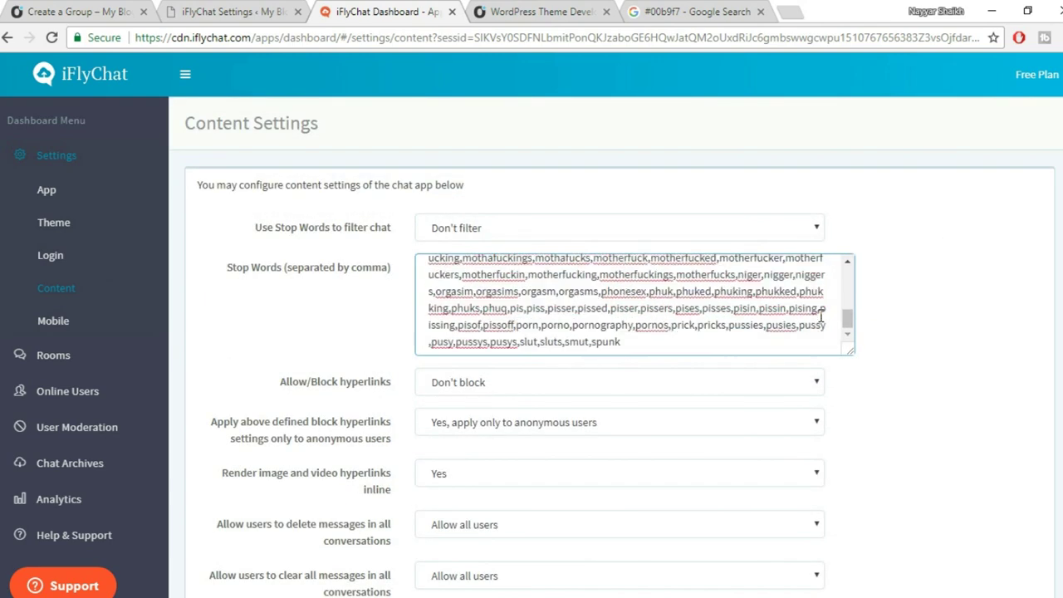
pyautogui.scroll(-2, 647, 240)
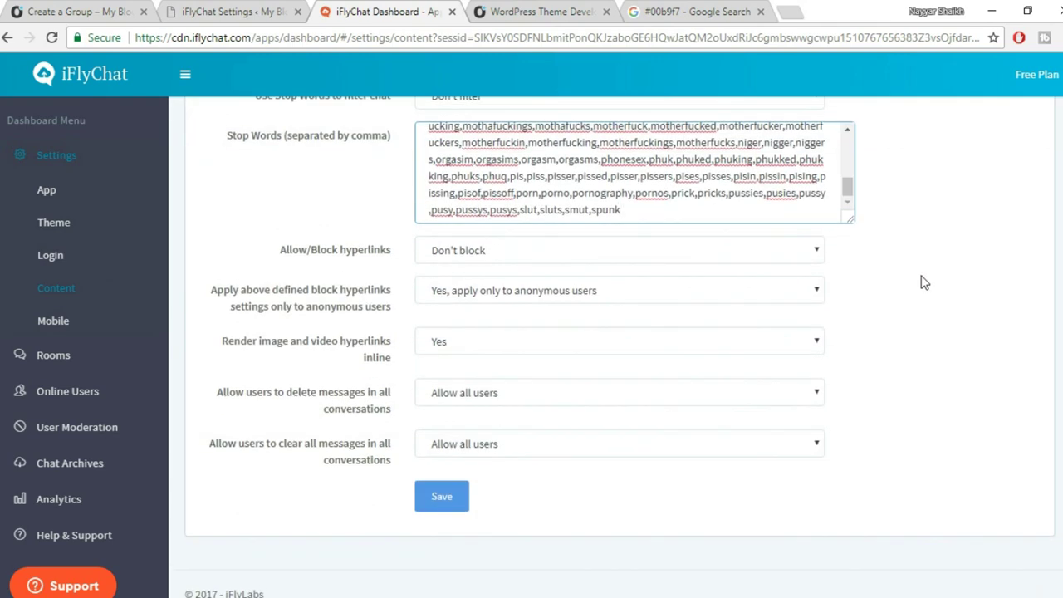
pyautogui.scroll(1, 922, 279)
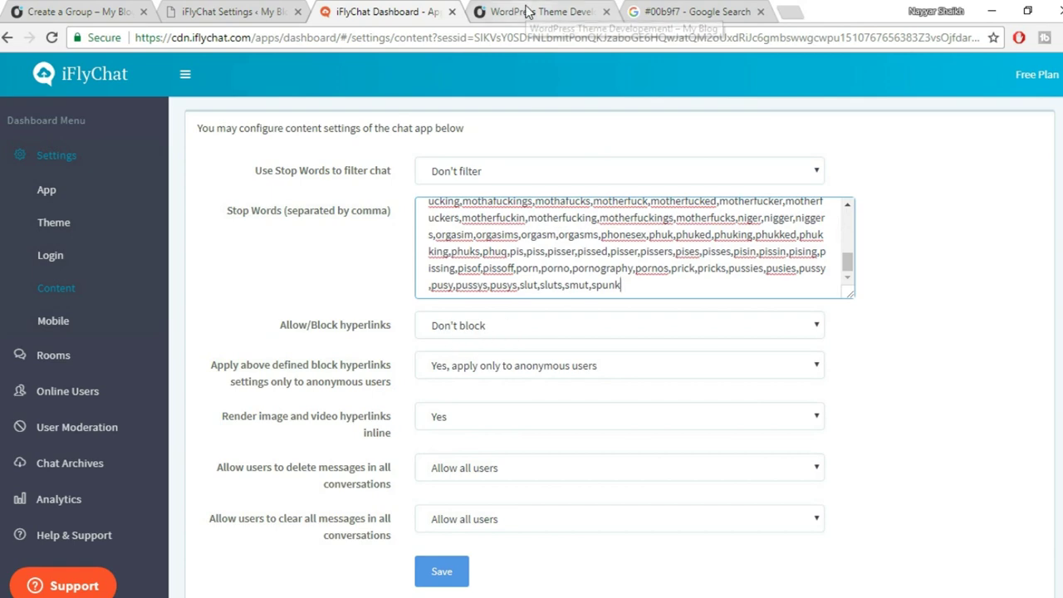
# Save the Content Settings with stop-word filtering left at Don't filter.
pyautogui.click(544, 23)
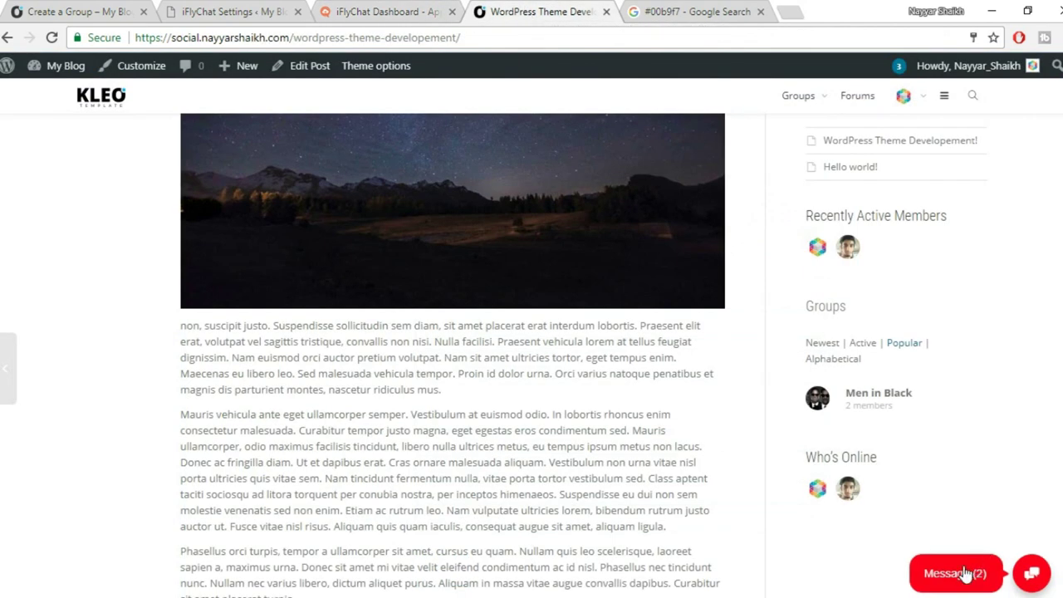
pyautogui.click(331, 11)
pyautogui.scroll(-2, 952, 408)
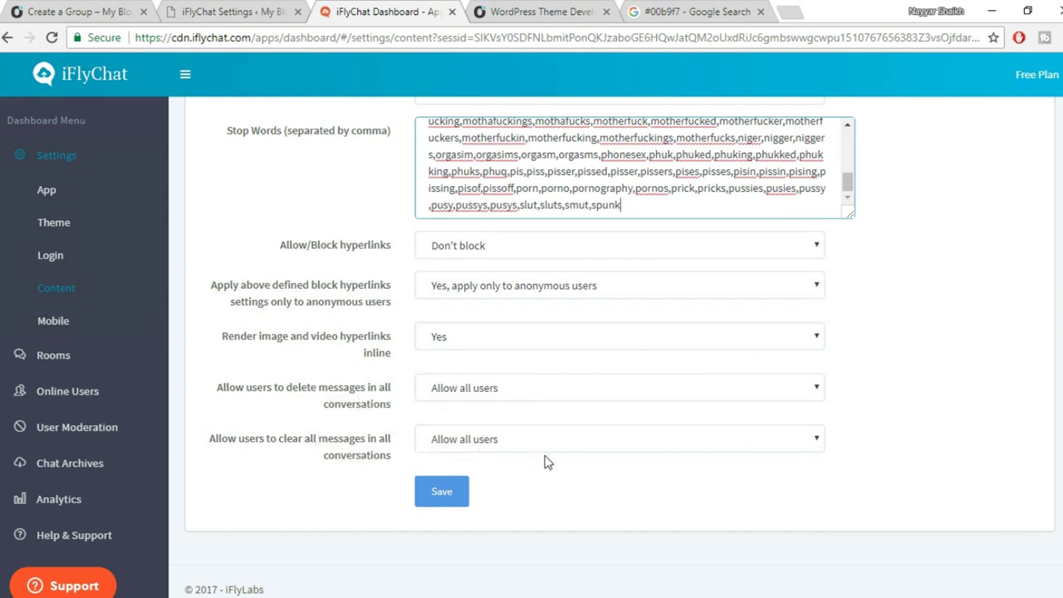
pyautogui.scroll(2, 548, 391)
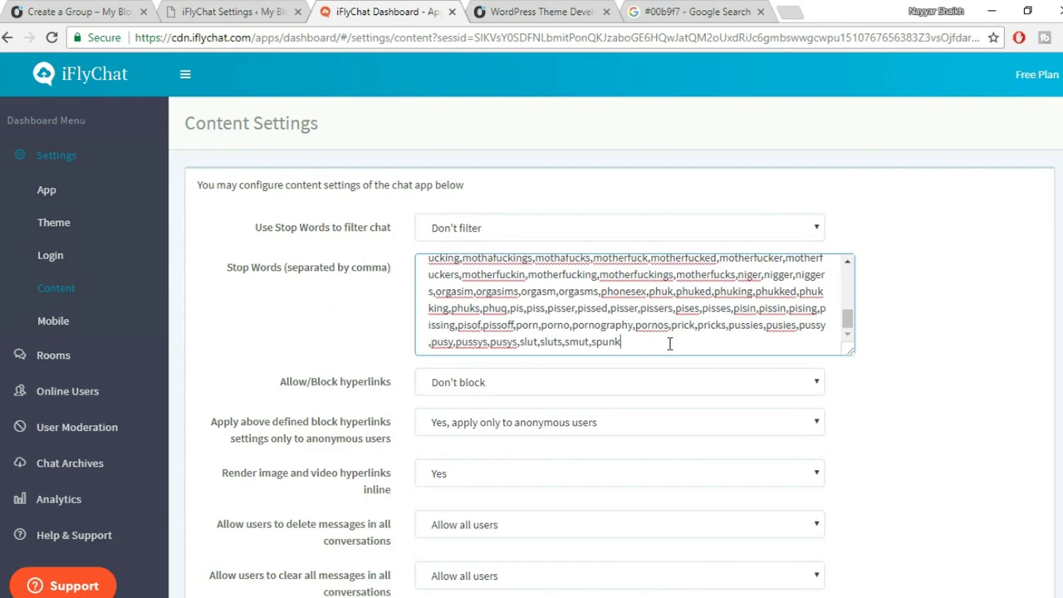
pyautogui.scroll(-1, 669, 343)
pyautogui.scroll(15, 686, 230)
pyautogui.scroll(-1, 813, 309)
pyautogui.scroll(-3, 814, 200)
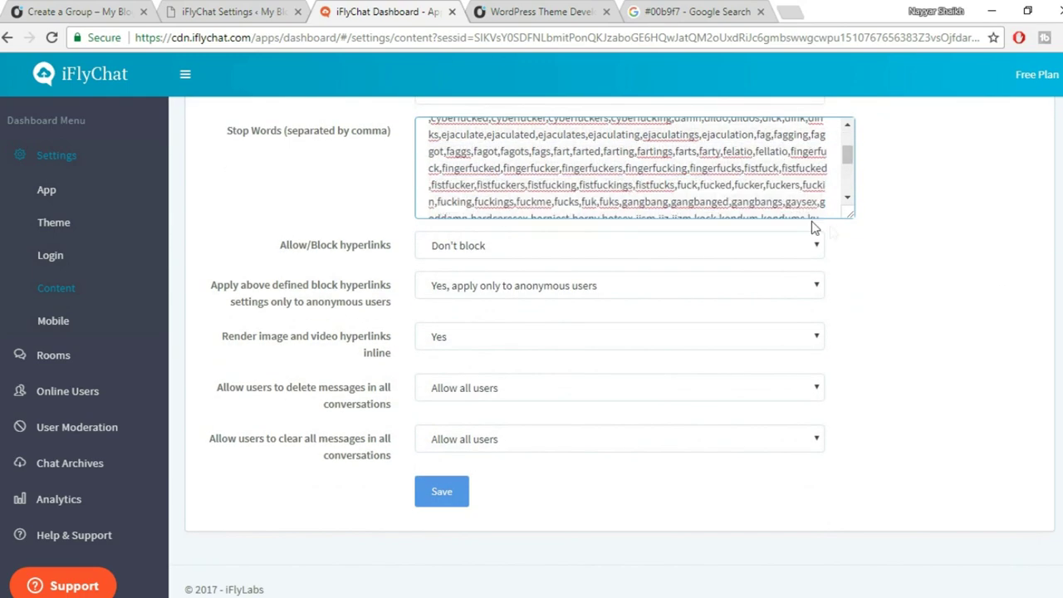
pyautogui.click(440, 496)
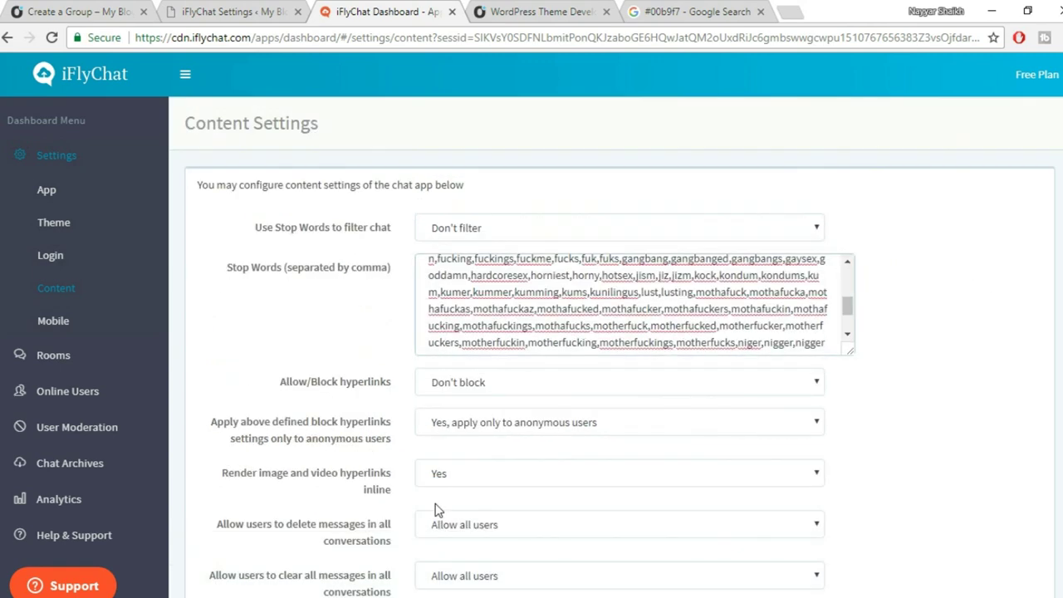
pyautogui.scroll(-2, 830, 365)
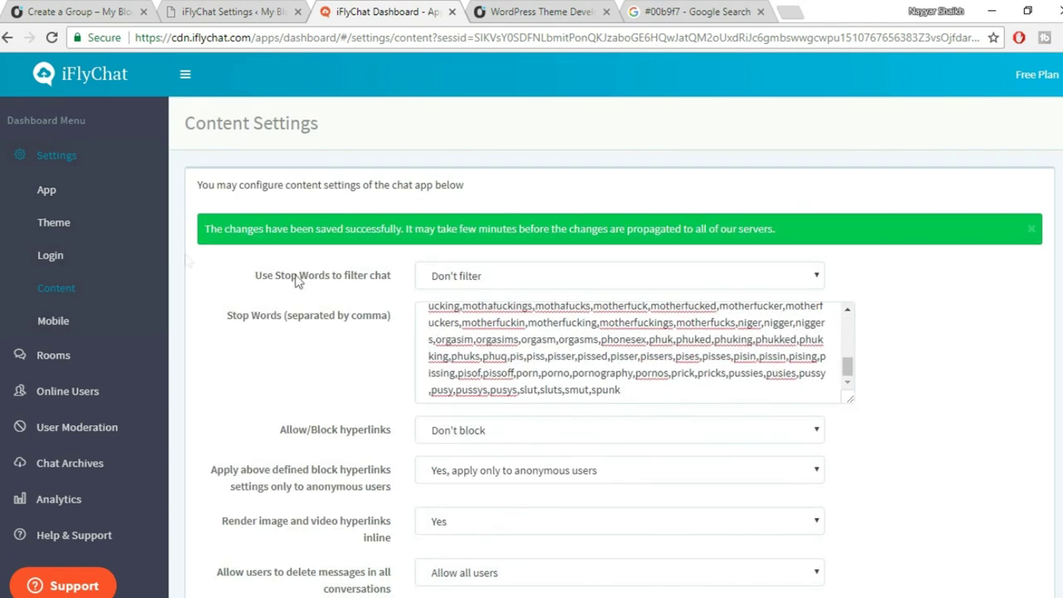
# Look through Mobile and User Moderation, then review the Online Users list showing the admin and a guest.
pyautogui.click(53, 324)
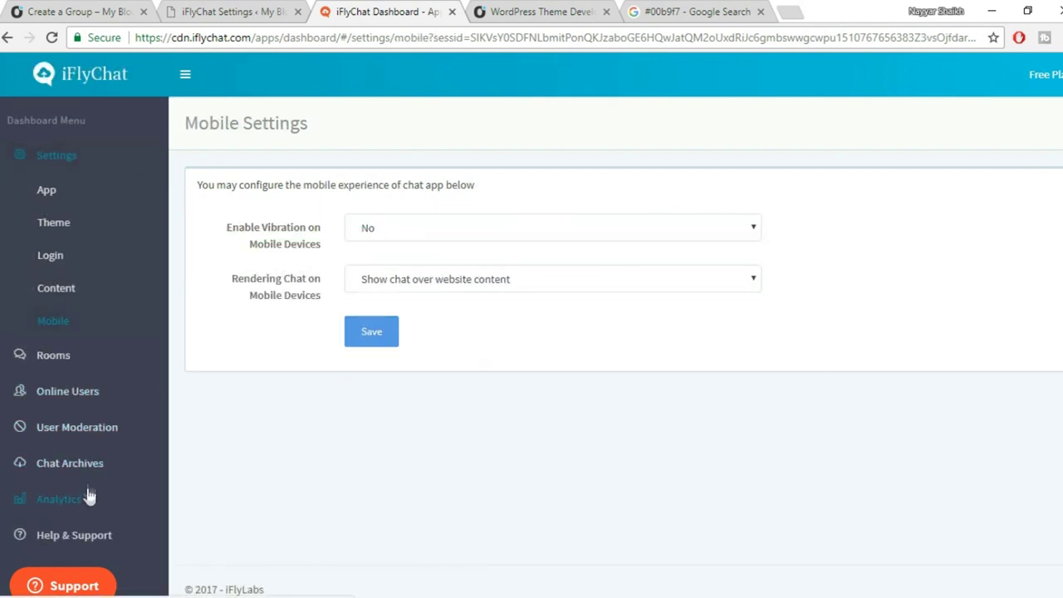
pyautogui.click(94, 436)
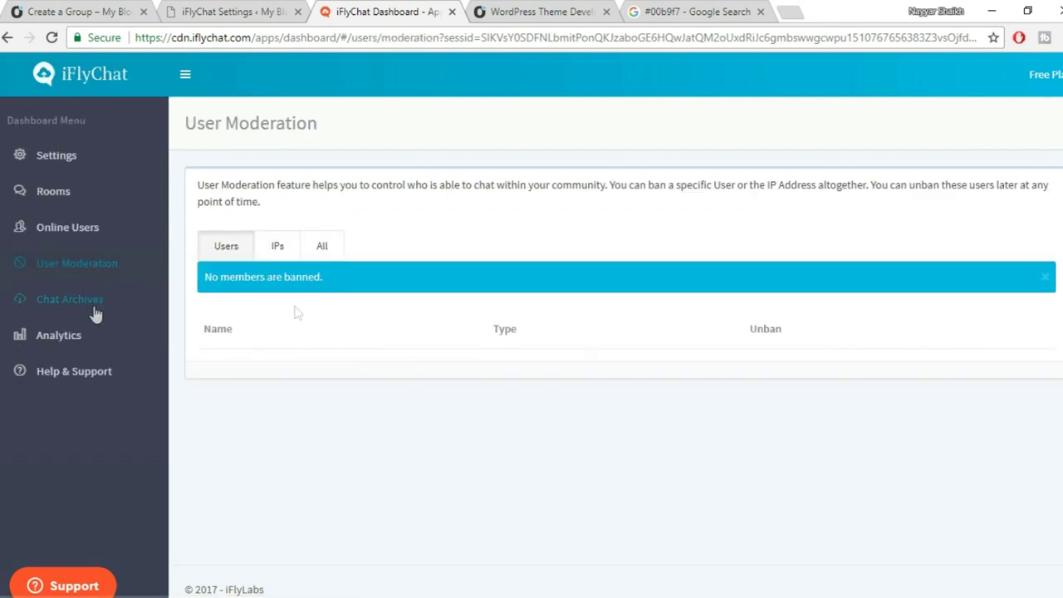
pyautogui.click(83, 236)
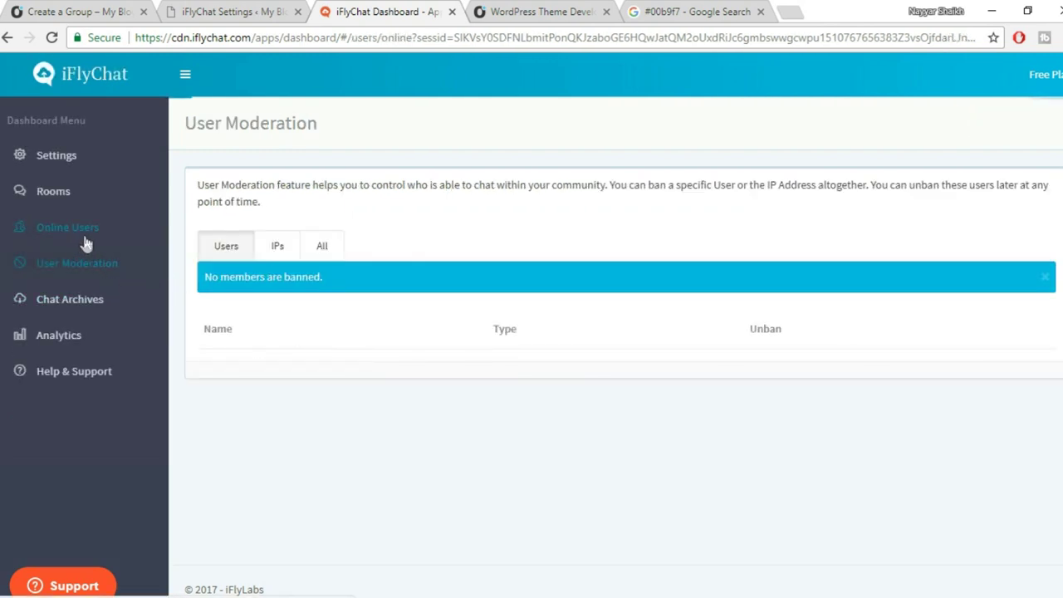
pyautogui.moveTo(228, 279); pyautogui.dragTo(249, 278)
pyautogui.click(295, 280)
pyautogui.doubleClick(253, 269)
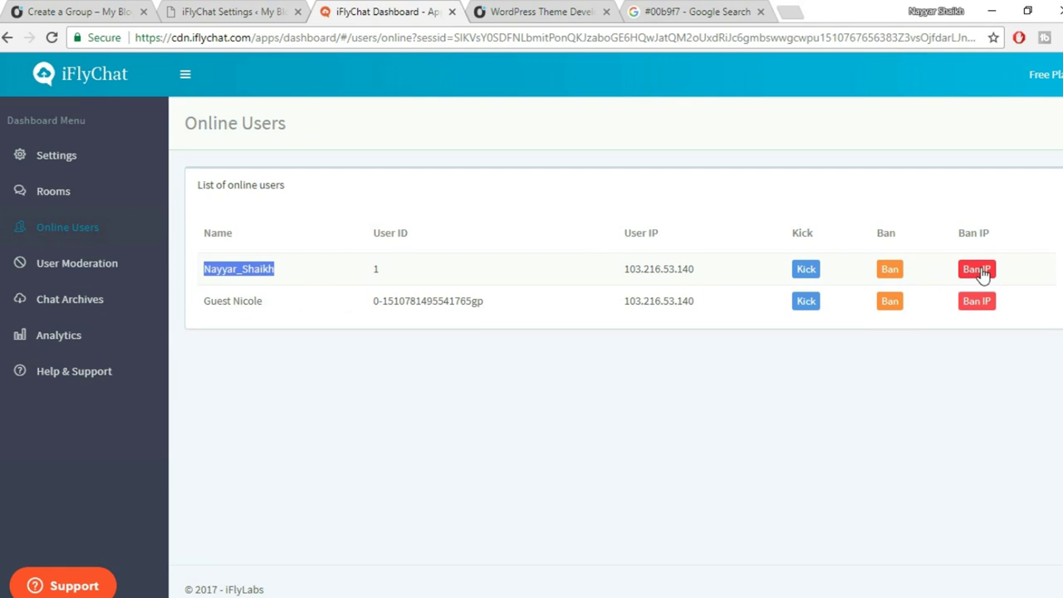
pyautogui.click(272, 305)
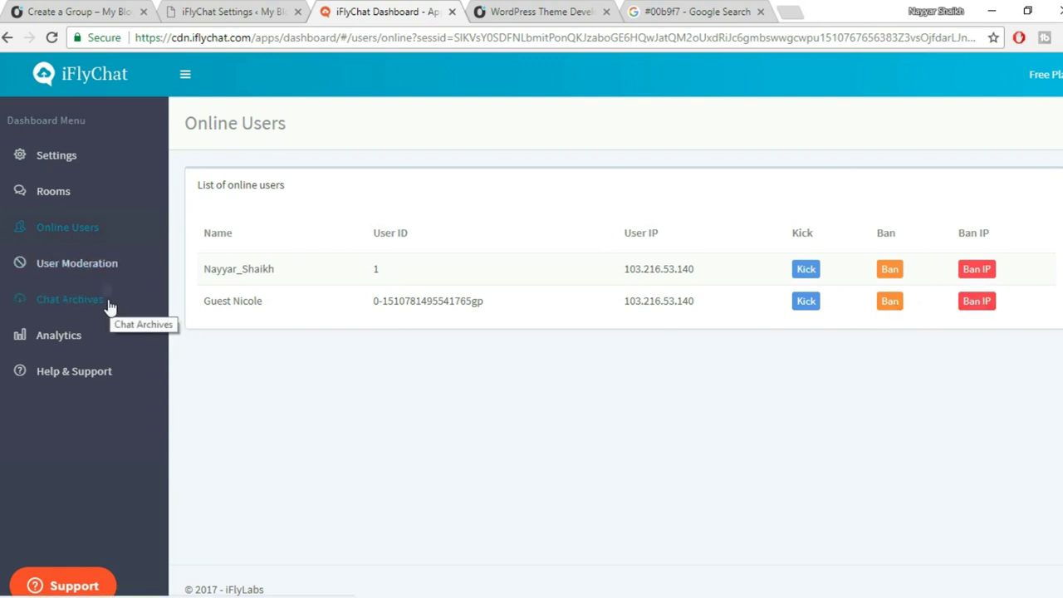
pyautogui.click(63, 156)
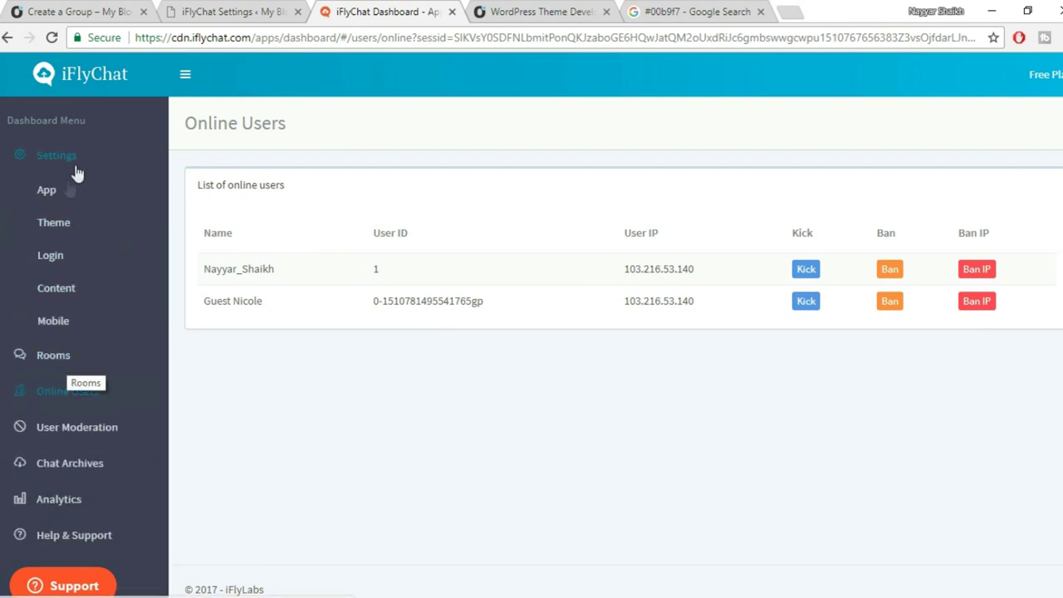
# Review the App settings, with Chat List Header set to Message, and save them.
pyautogui.click(66, 189)
pyautogui.scroll(-5, 961, 403)
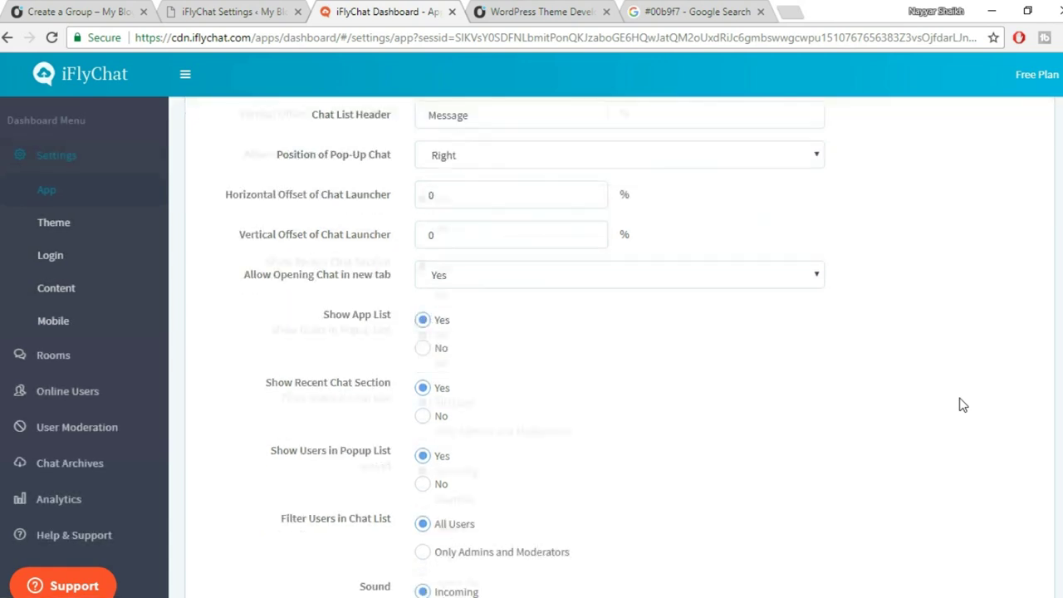
pyautogui.scroll(2, 961, 404)
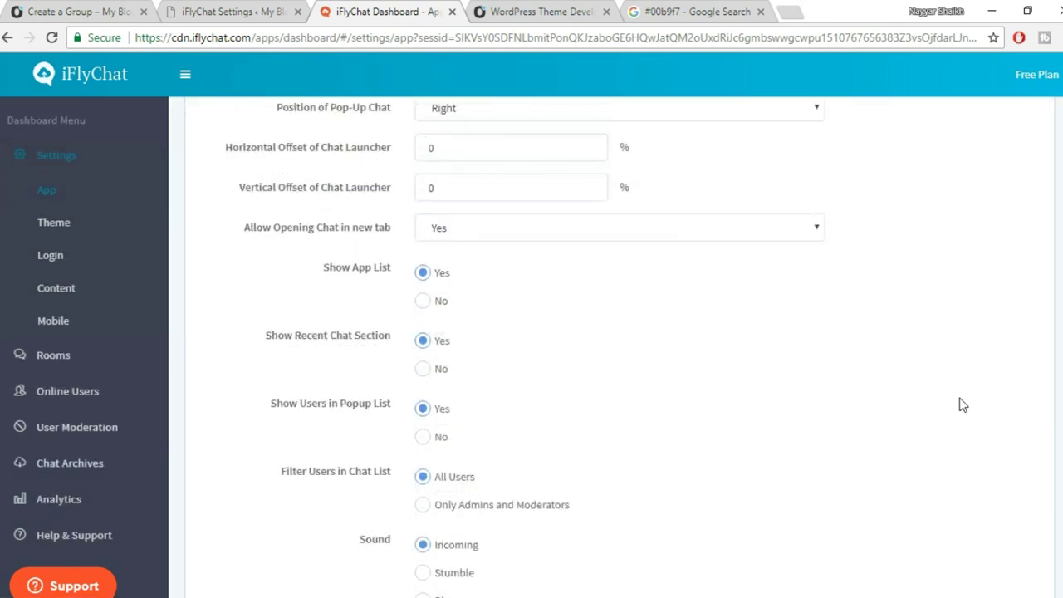
pyautogui.scroll(1, 961, 404)
pyautogui.scroll(-3, 961, 403)
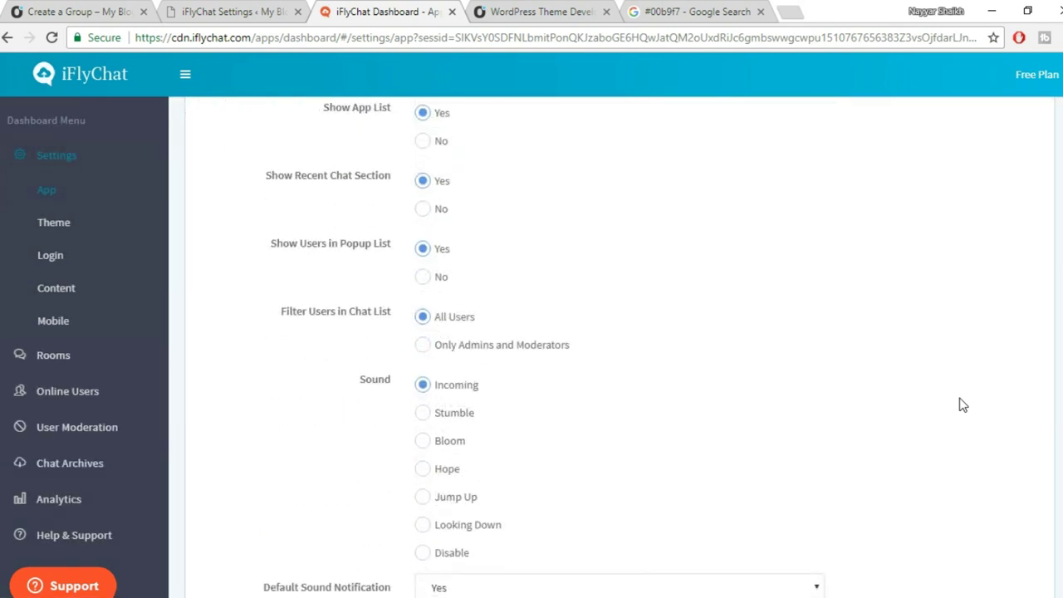
pyautogui.scroll(-2, 960, 404)
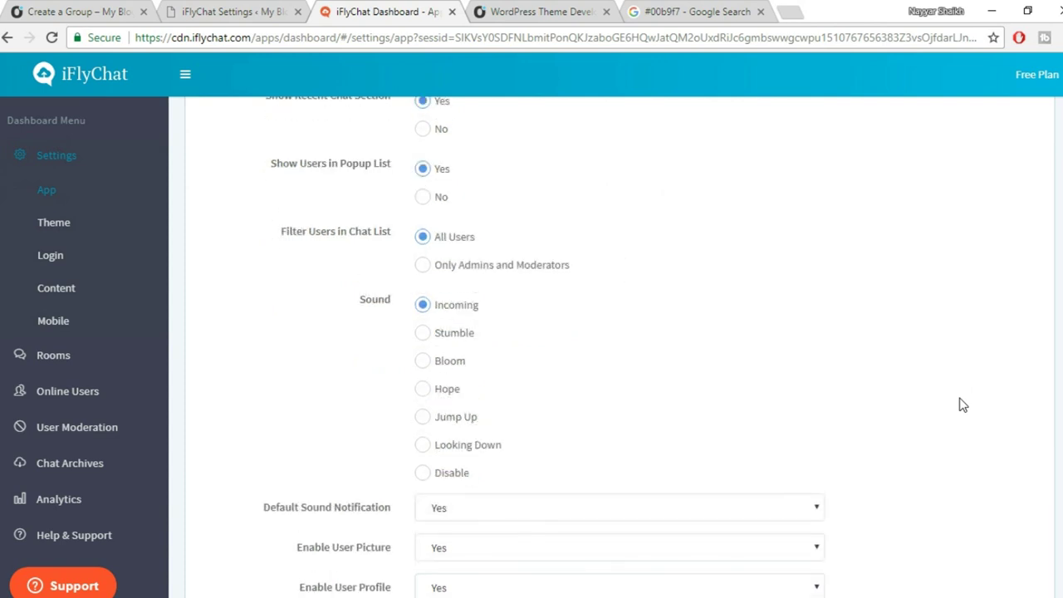
pyautogui.scroll(-1, 961, 404)
pyautogui.scroll(4, 961, 405)
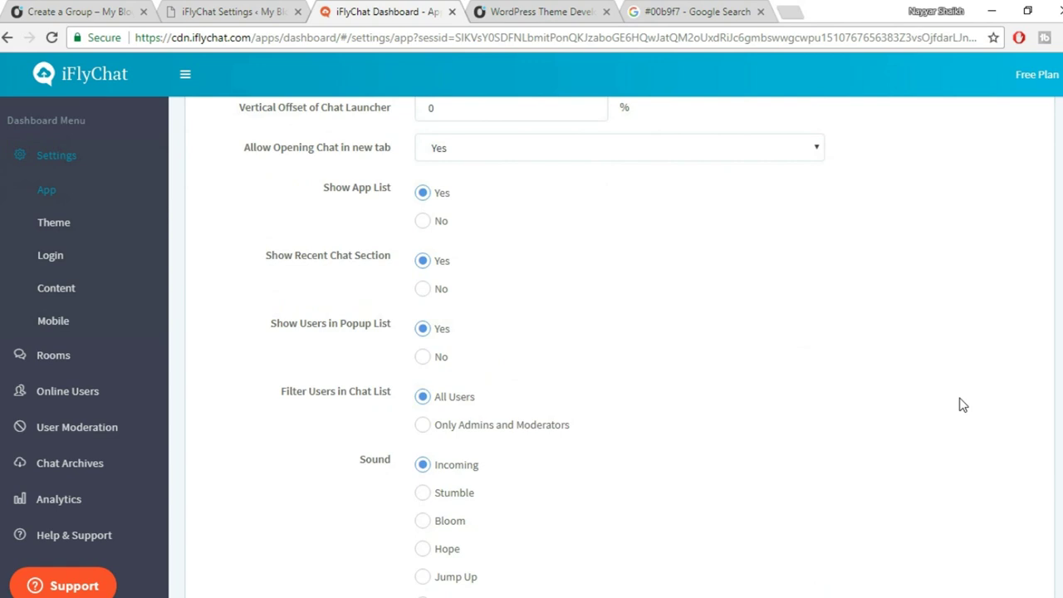
pyautogui.scroll(-5, 961, 404)
pyautogui.click(441, 491)
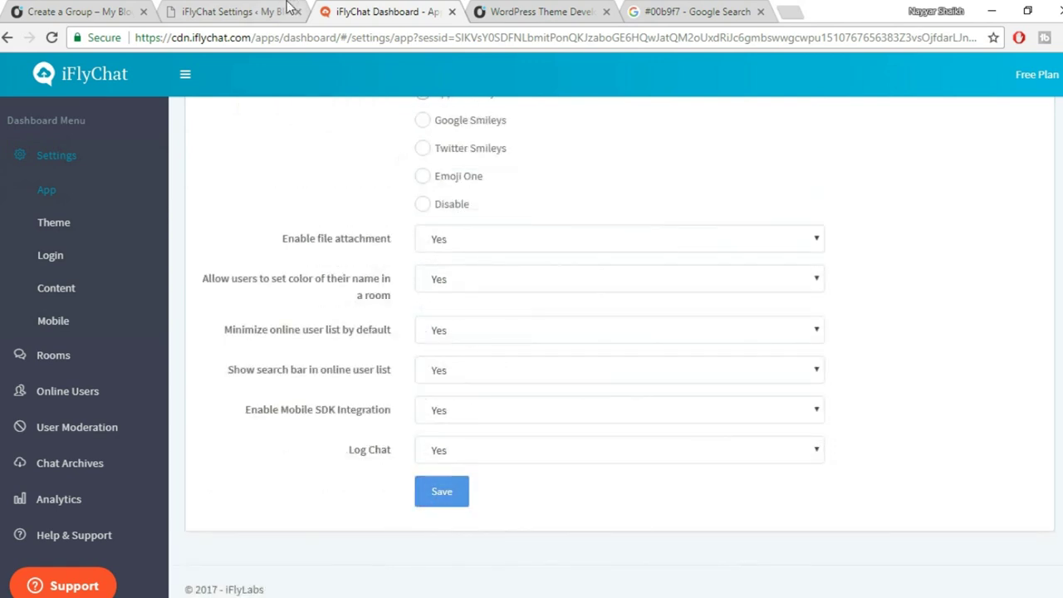
pyautogui.click(286, 9)
# Set 'Show only friends in online user list' to BuddyPress Friends in the iFlyChat plugin settings.
pyautogui.click(210, 281)
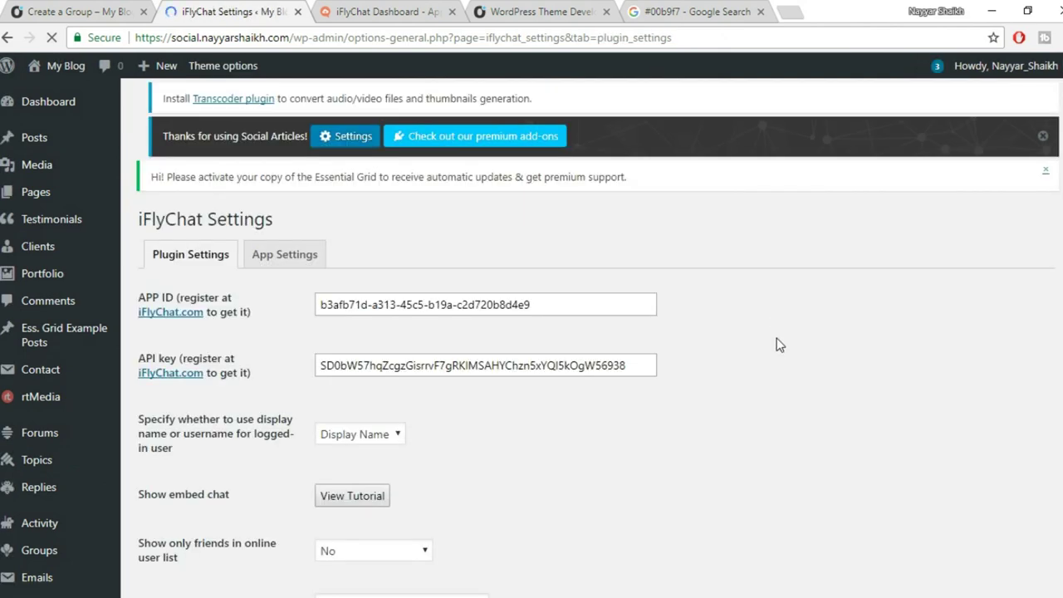
pyautogui.scroll(-2, 779, 345)
pyautogui.scroll(-2, 779, 344)
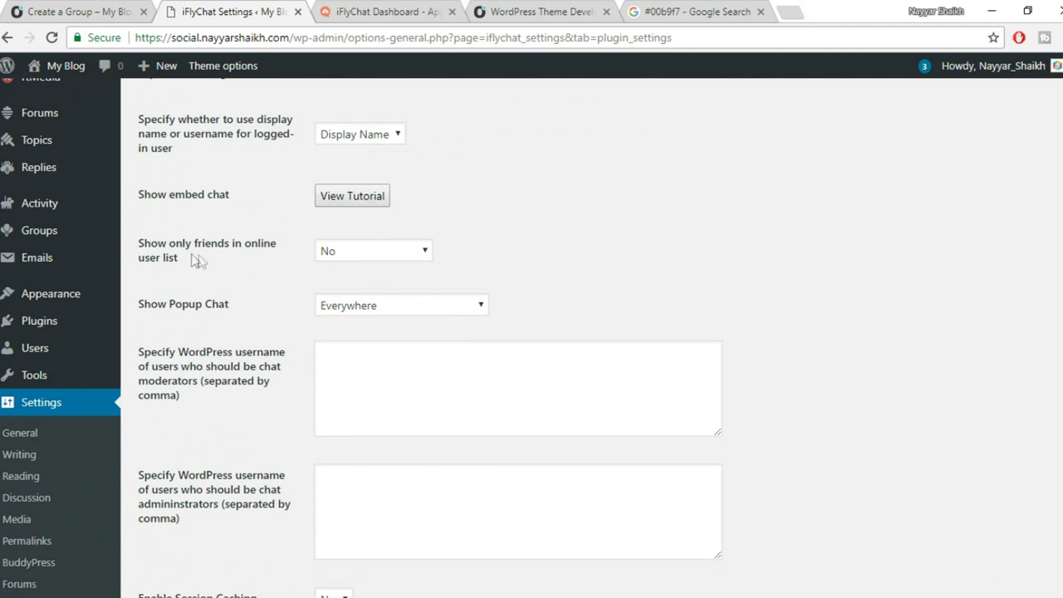
pyautogui.moveTo(140, 242); pyautogui.dragTo(221, 265)
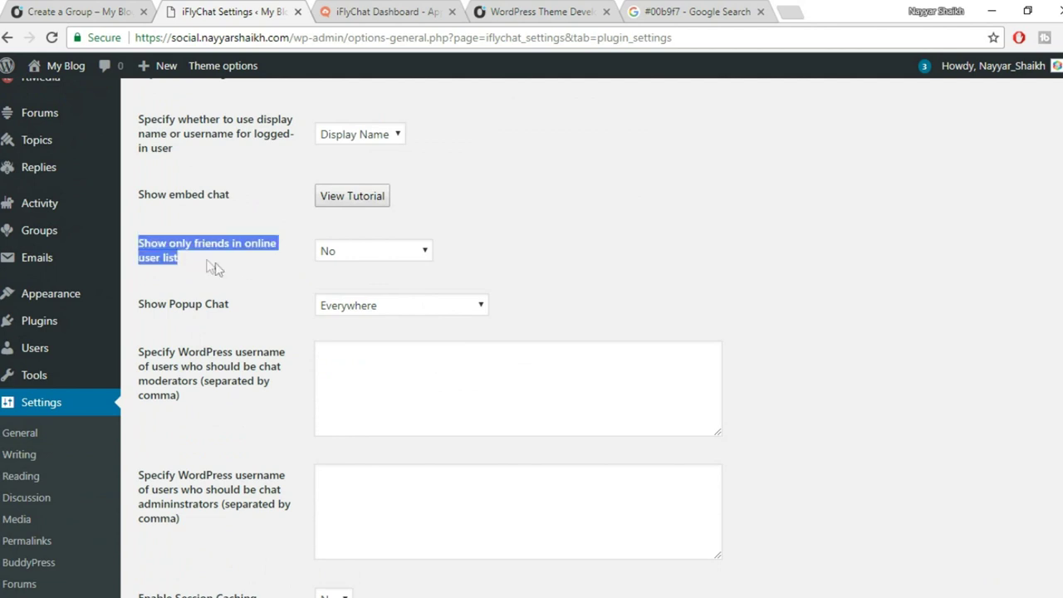
pyautogui.click(221, 264)
pyautogui.click(368, 254)
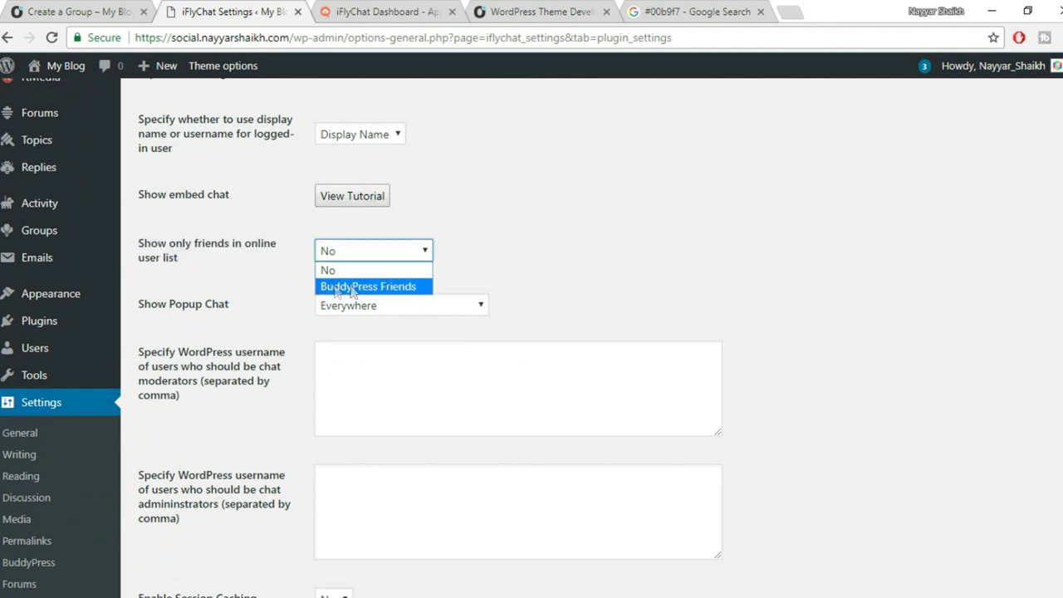
pyautogui.click(357, 286)
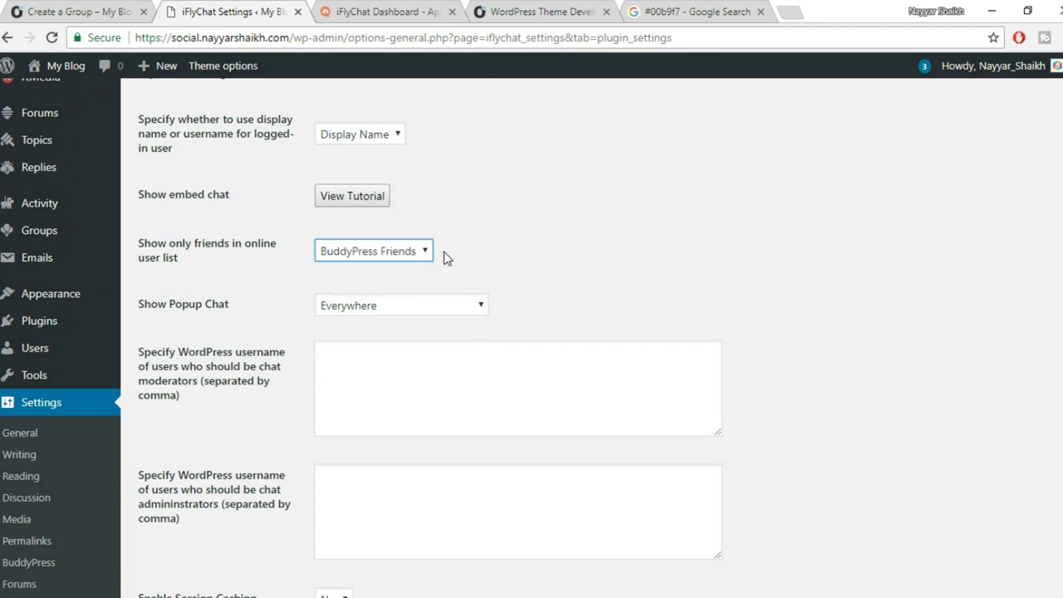
# Update the WordPress iFlyChat plugin settings to save the BuddyPress Friends choice.
pyautogui.click(387, 12)
pyautogui.click(544, 12)
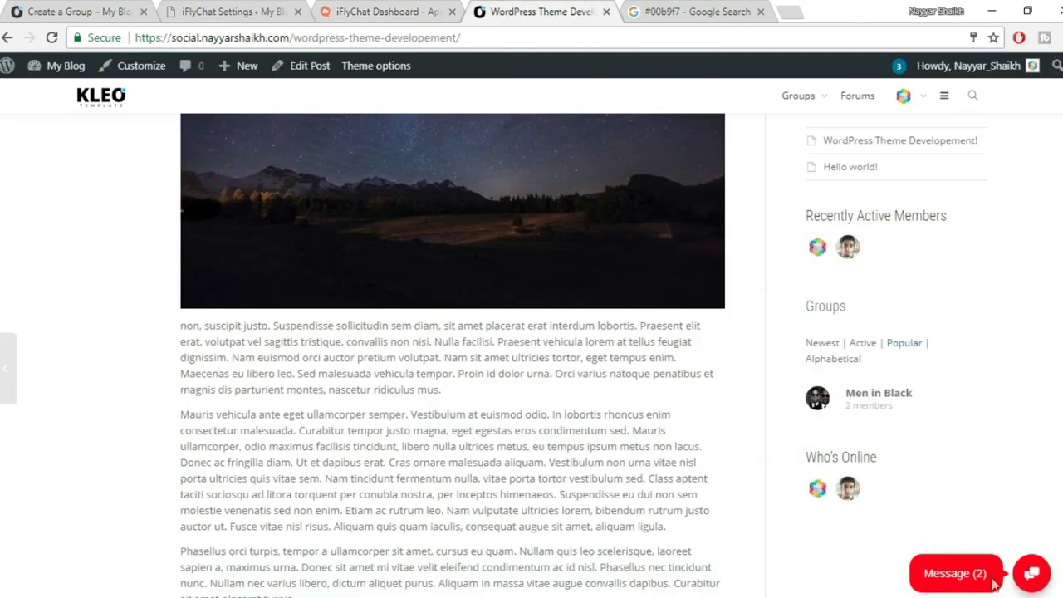
pyautogui.click(232, 12)
pyautogui.scroll(-2, 690, 432)
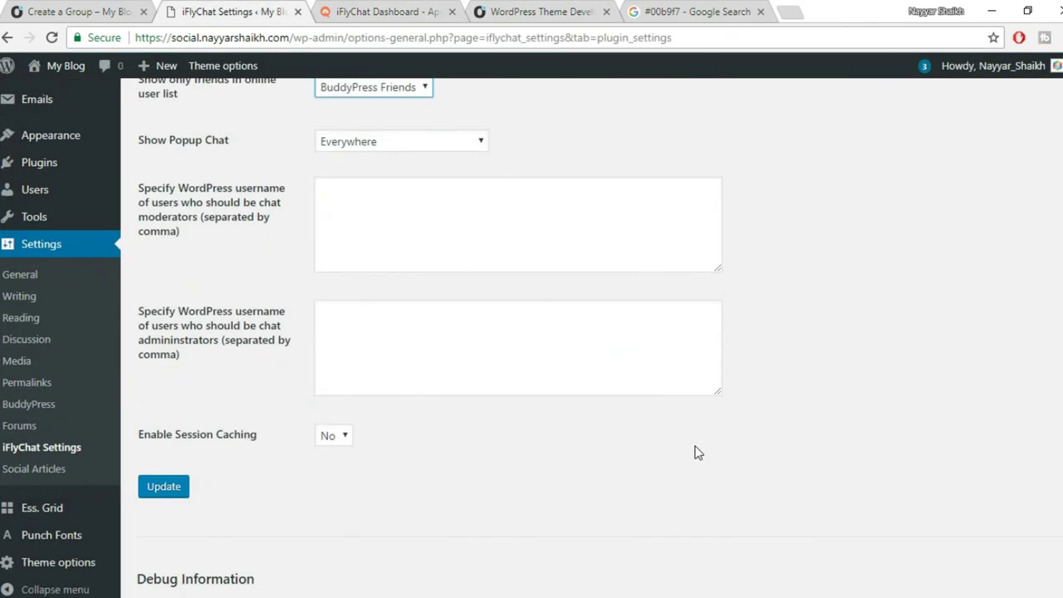
pyautogui.scroll(-3, 698, 453)
pyautogui.click(164, 251)
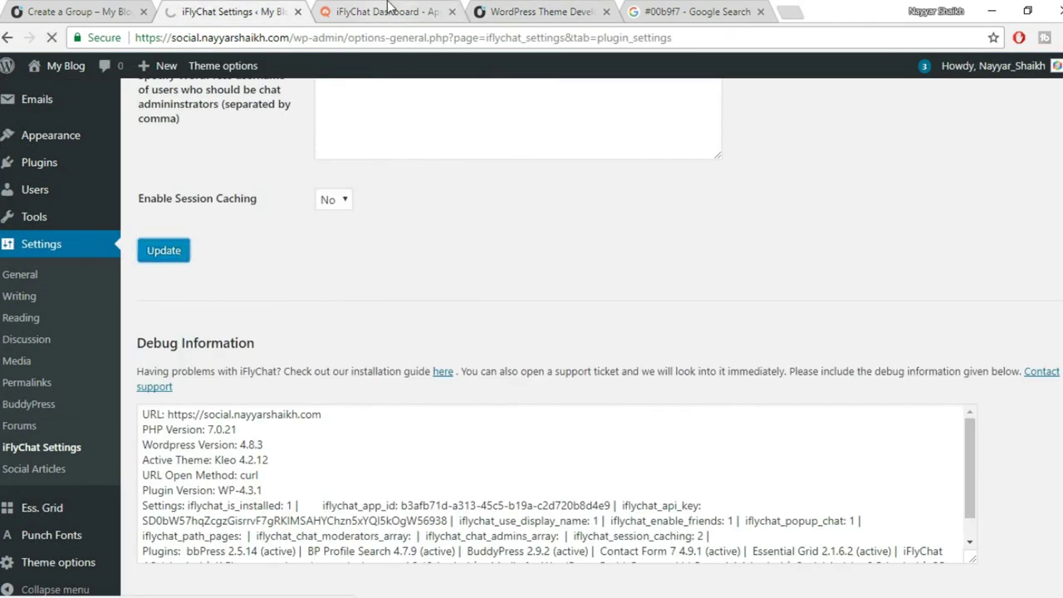
pyautogui.click(388, 10)
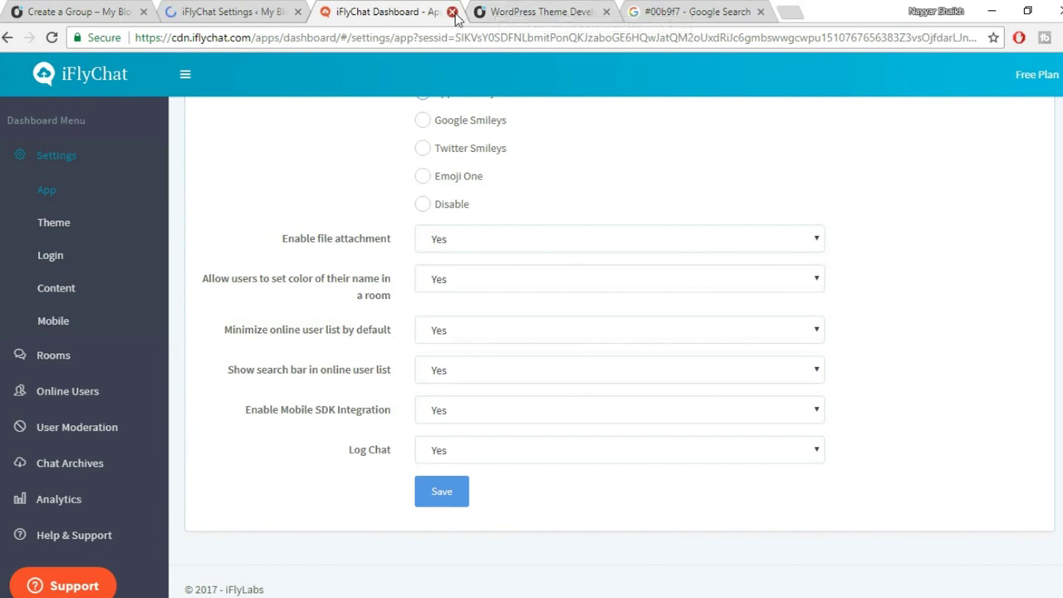
# Close the iFlyChat Dashboard tab, reload the blog post, and open then close the Message chat.
pyautogui.click(453, 12)
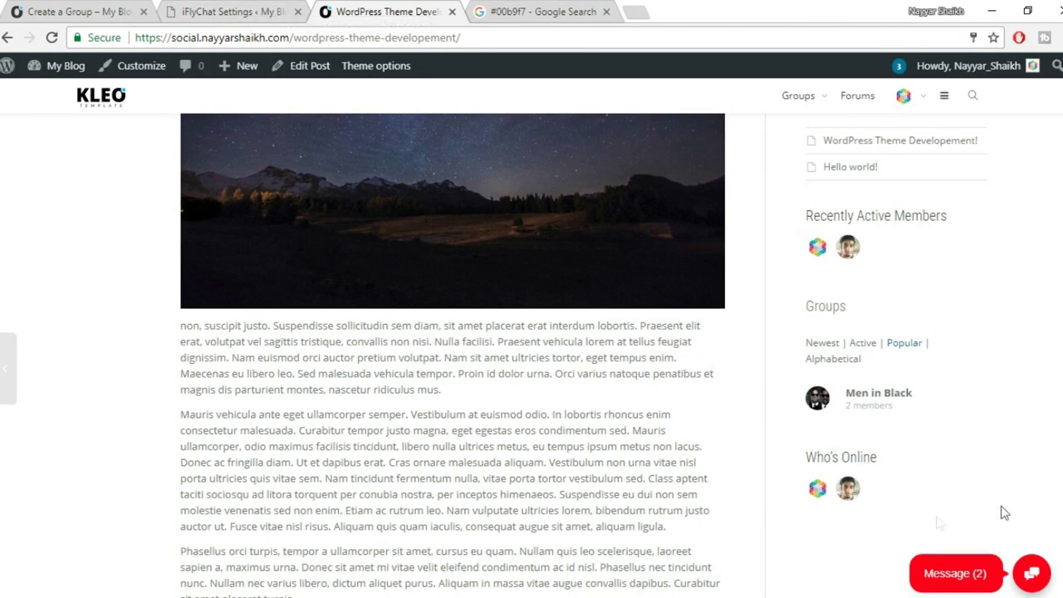
pyautogui.click(50, 38)
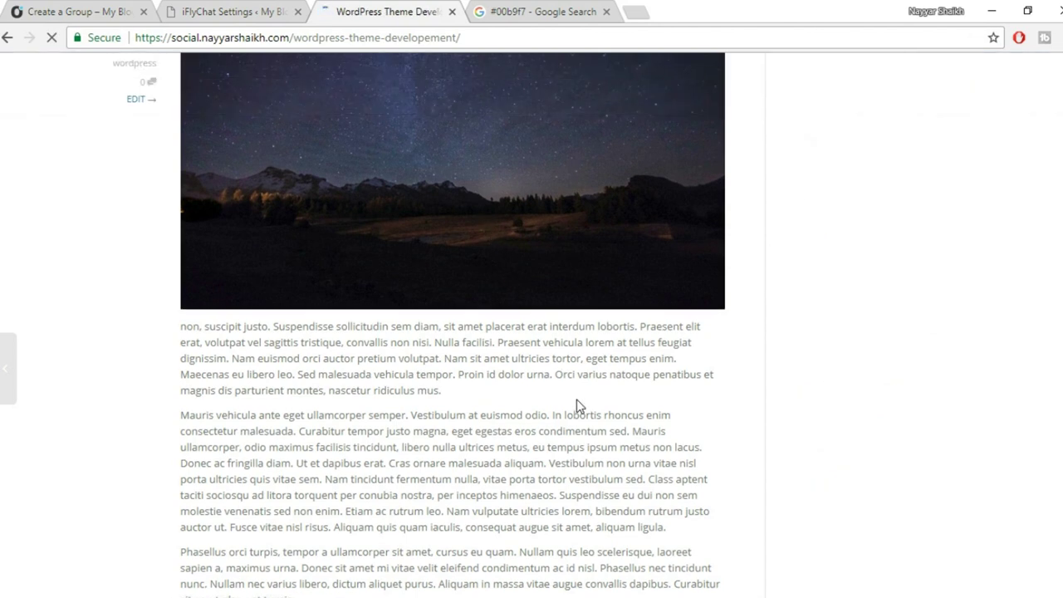
pyautogui.scroll(4, 552, 493)
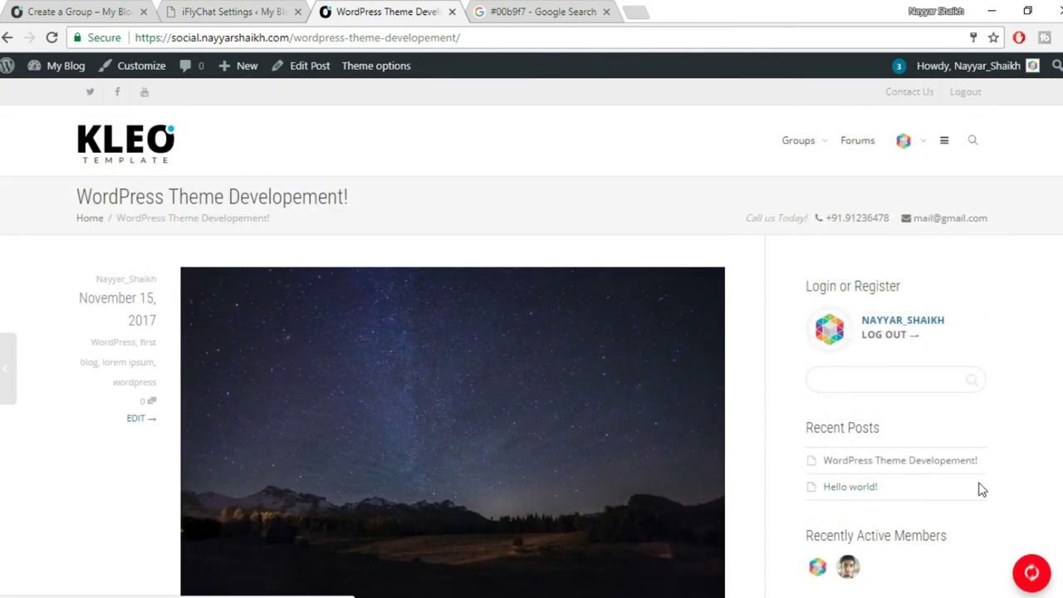
pyautogui.click(967, 576)
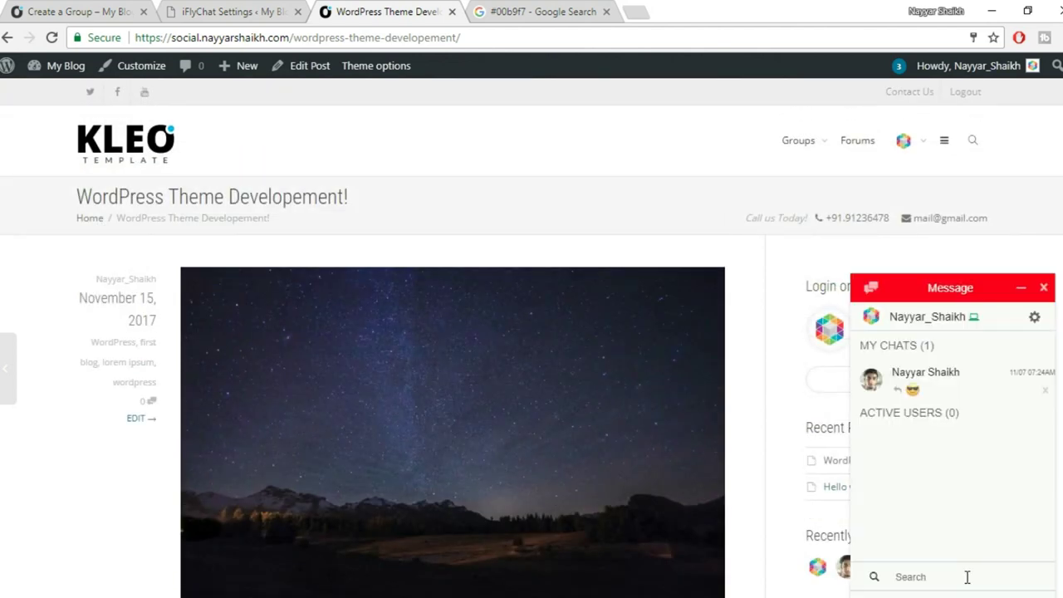
pyautogui.moveTo(870, 429); pyautogui.dragTo(994, 462)
pyautogui.click(974, 450)
pyautogui.click(1044, 287)
# Go to the site's home Activity page and close the Google Search tab.
pyautogui.scroll(-10, 453, 349)
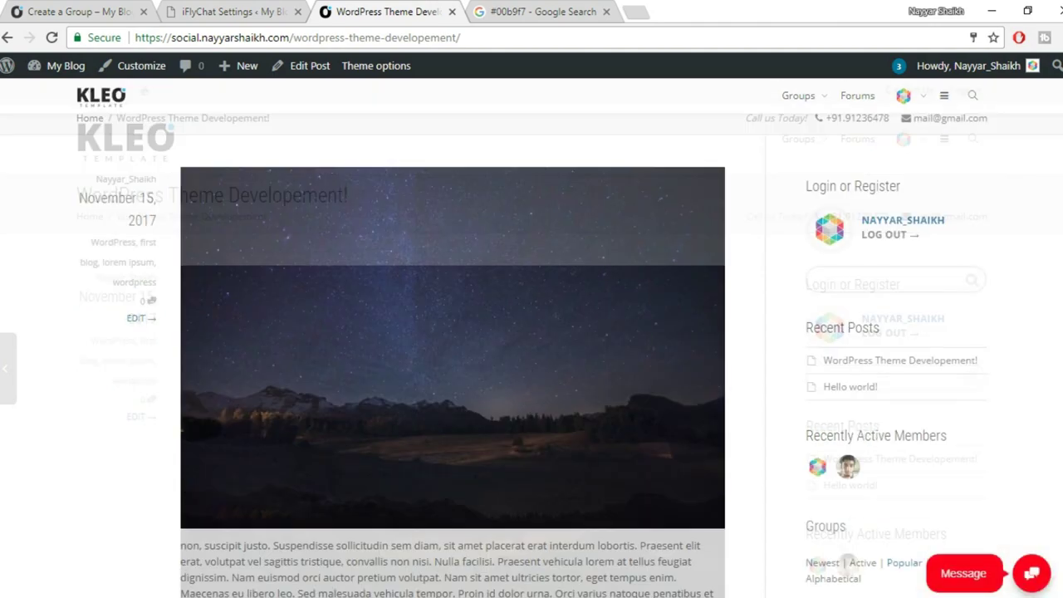
pyautogui.scroll(8, 452, 349)
pyautogui.scroll(2, 453, 348)
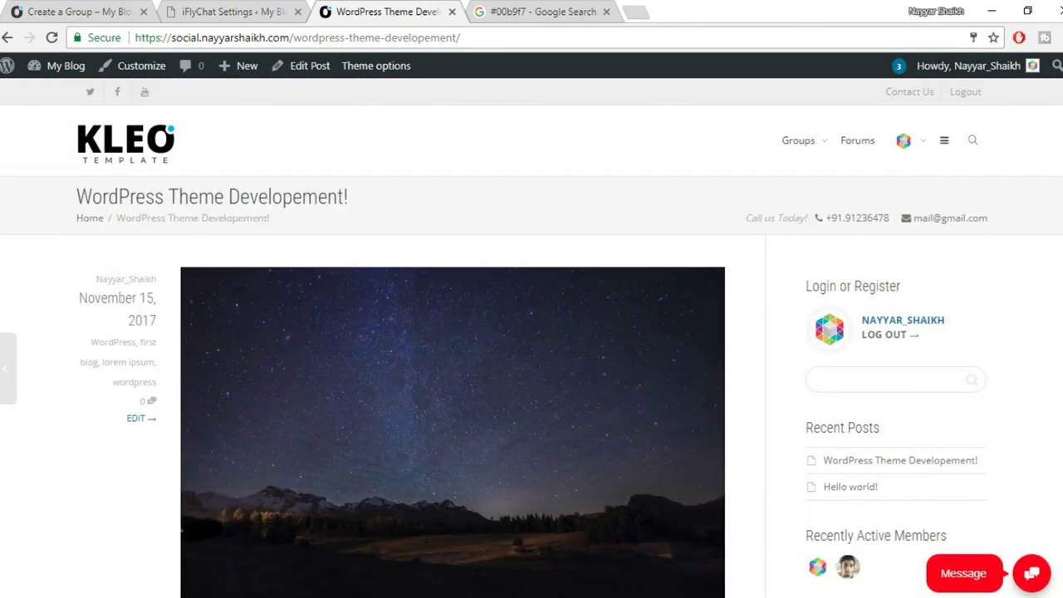
pyautogui.click(151, 158)
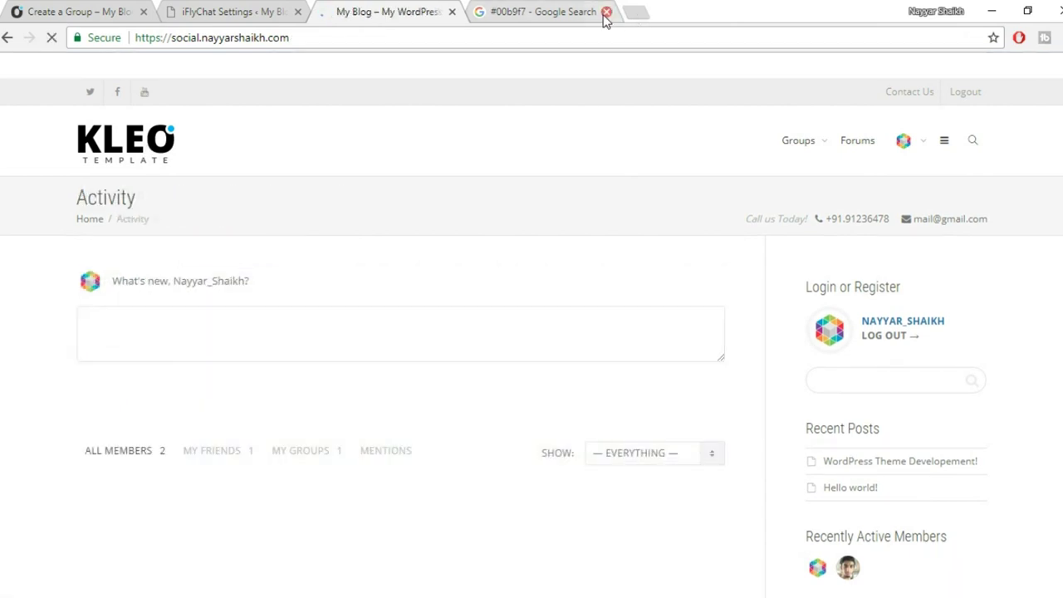
pyautogui.click(606, 11)
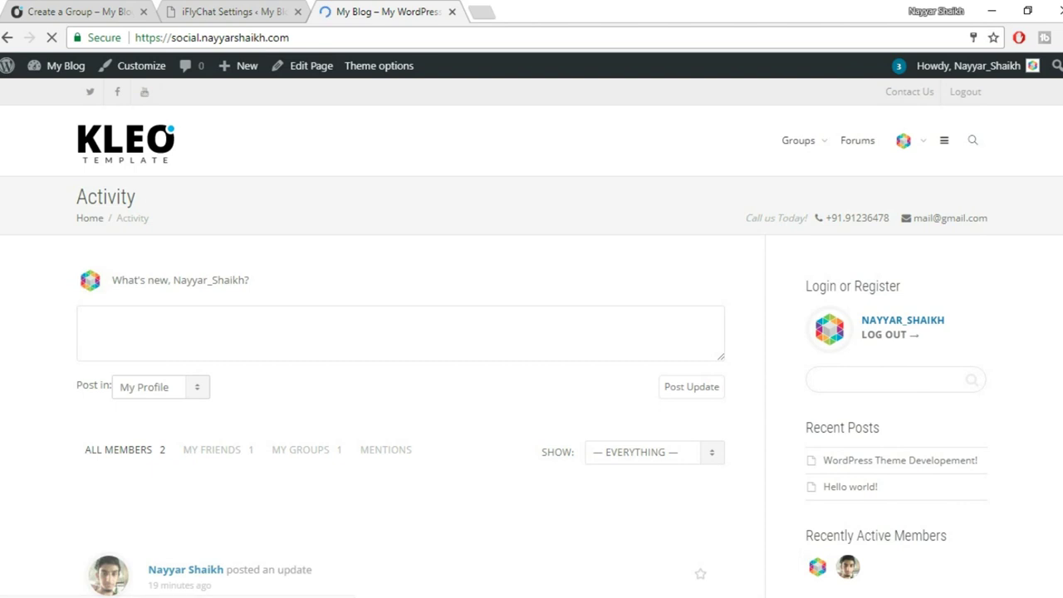
pyautogui.scroll(-3, 531, 333)
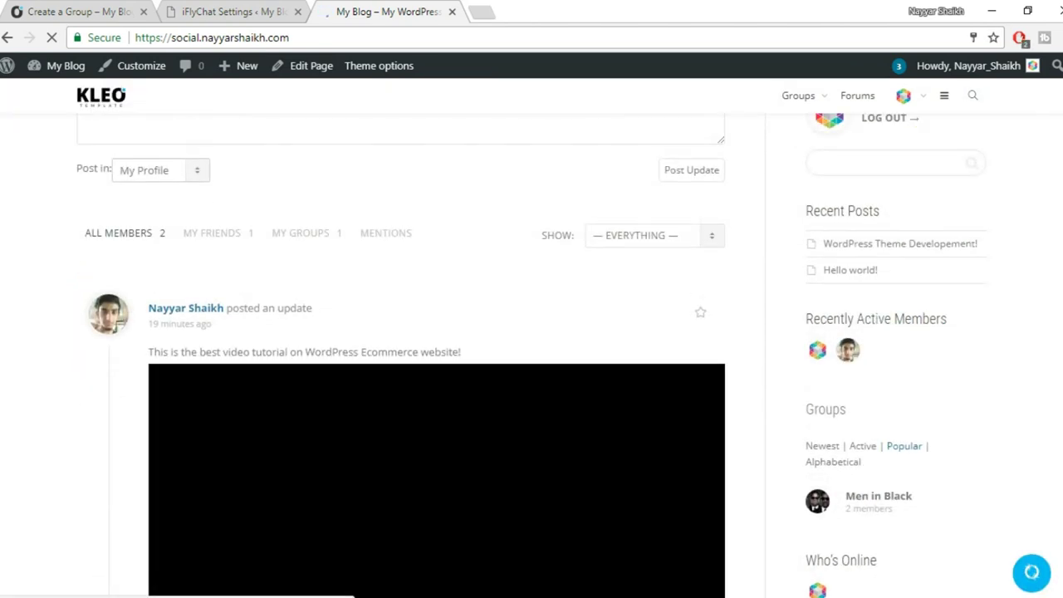
pyautogui.scroll(3, 531, 333)
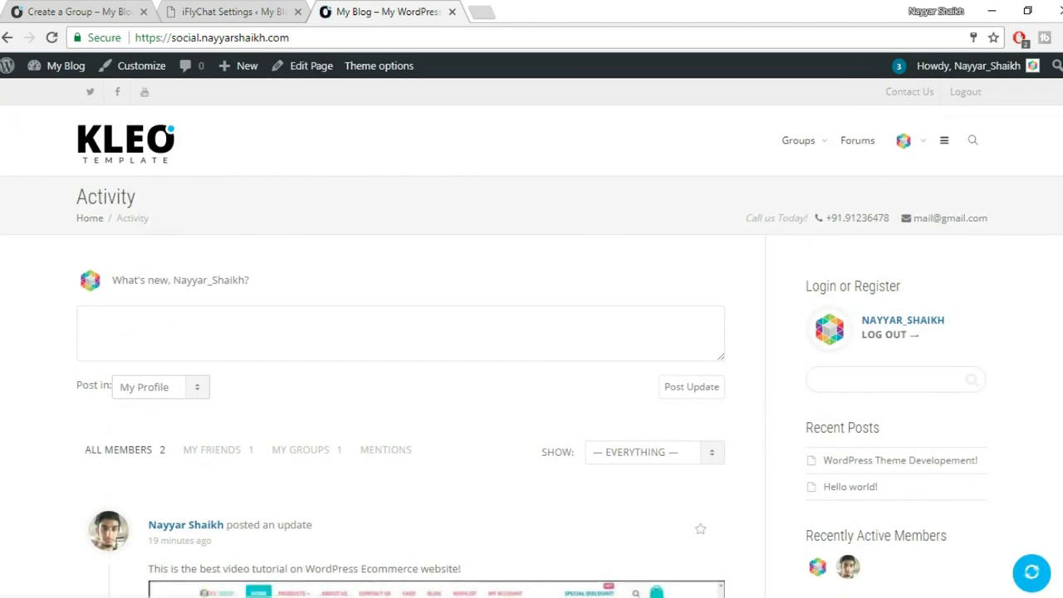